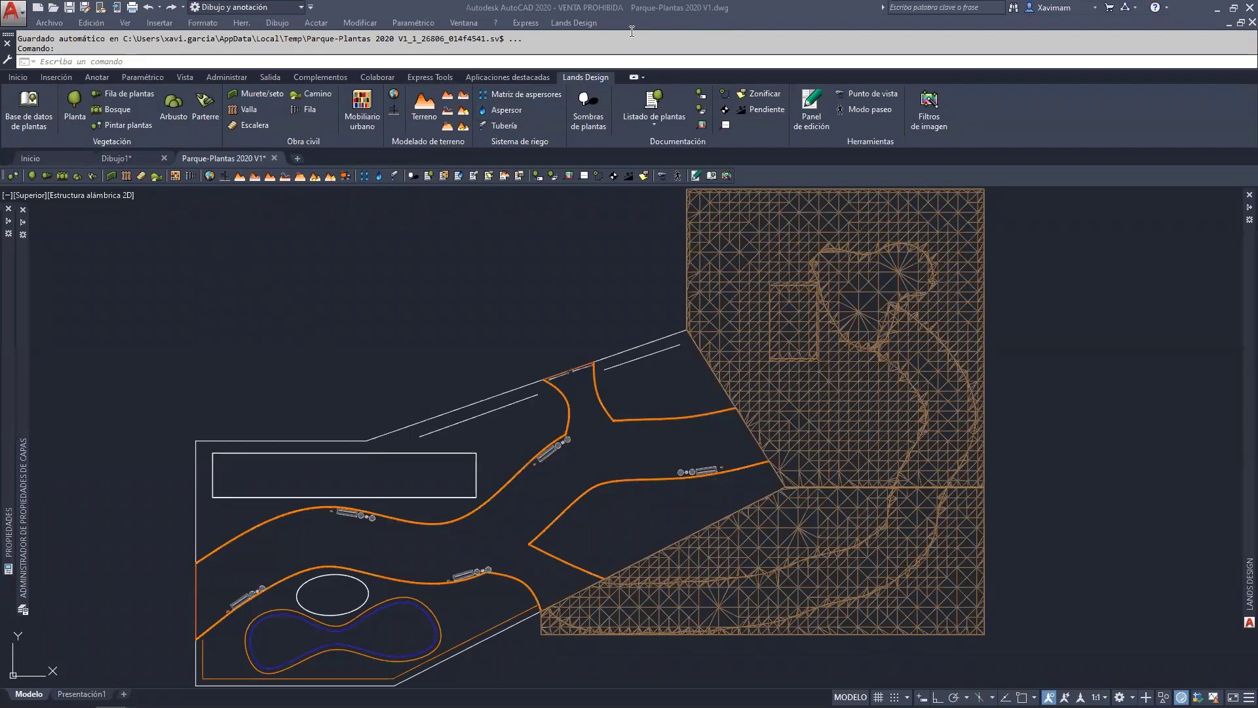
left_click(572, 25)
mouse_move(577, 39)
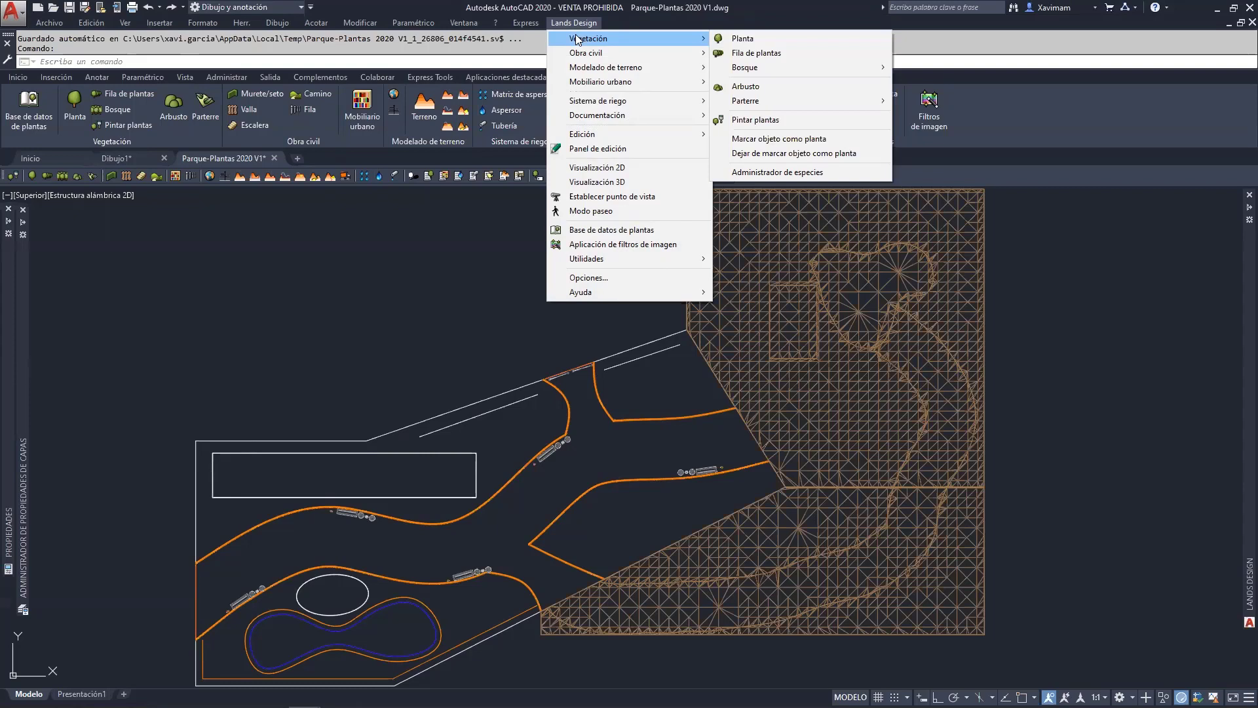
left_click(392, 339)
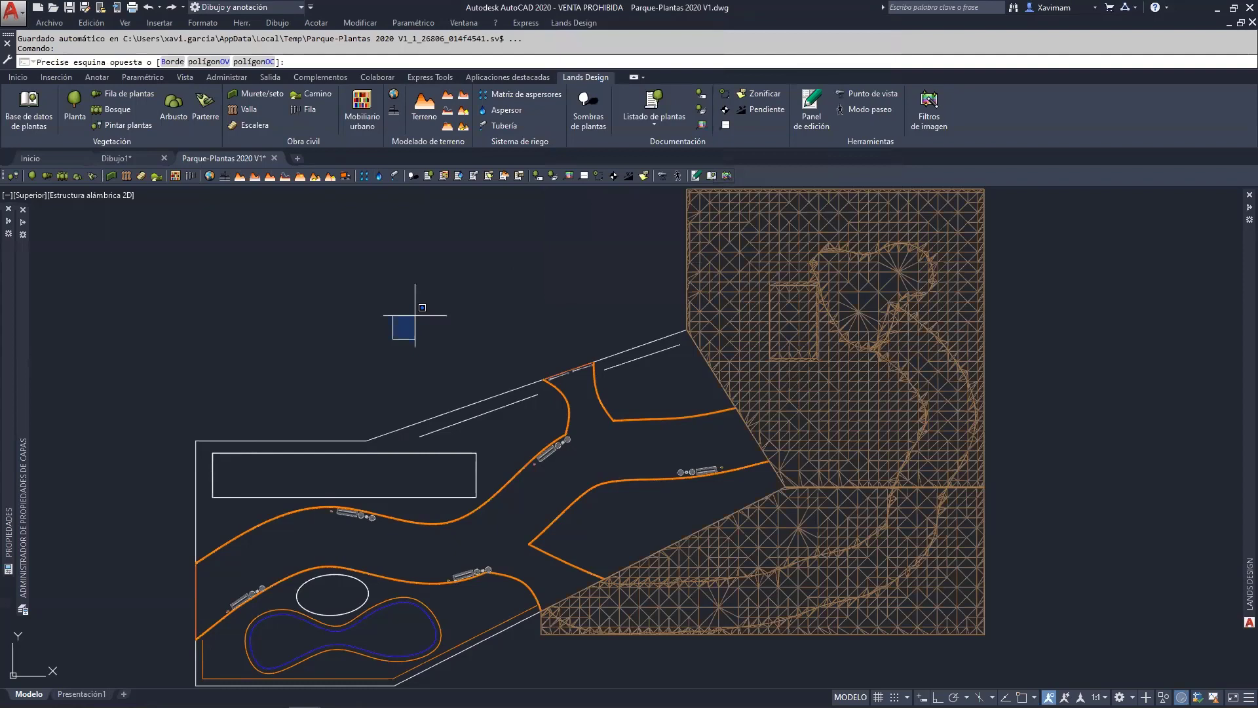
left_click(523, 310)
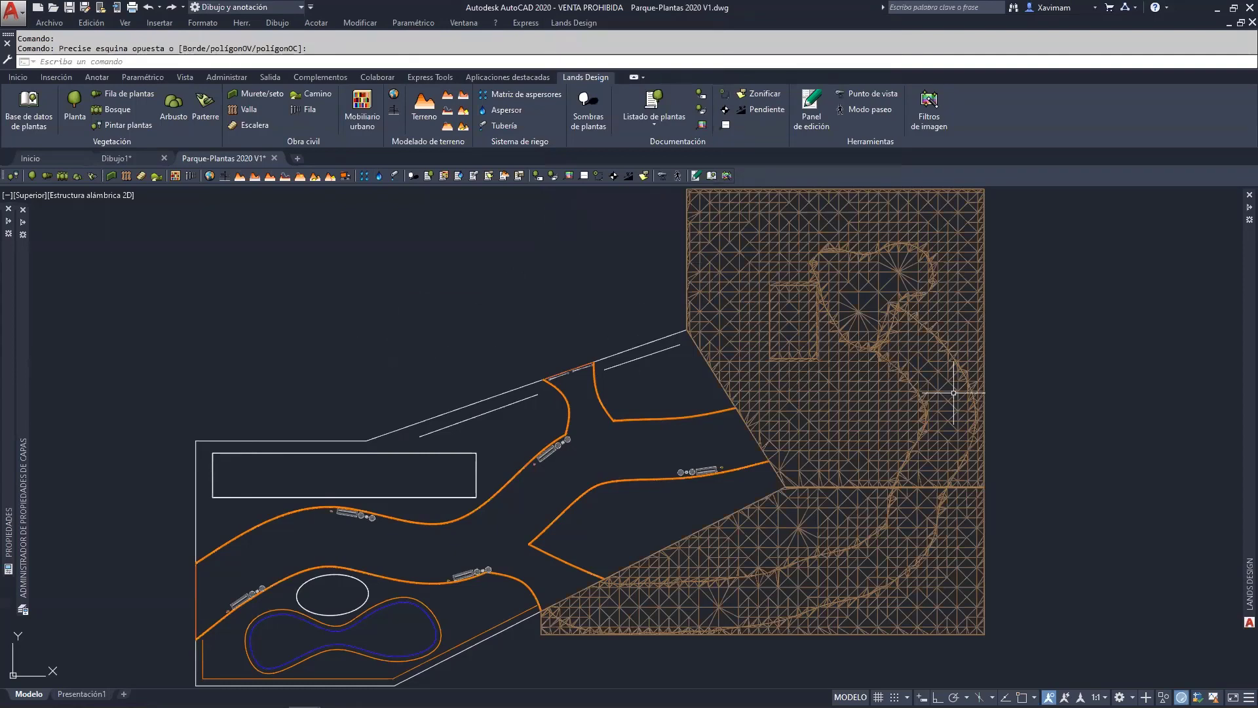
Thaw the Curvas de Nivel layer to show the contour lines over the terrain mesh.
mouse_move(1081, 364)
middle_mouse_down()
mouse_move(953, 366)
mouse_move(941, 380)
middle_mouse_up()
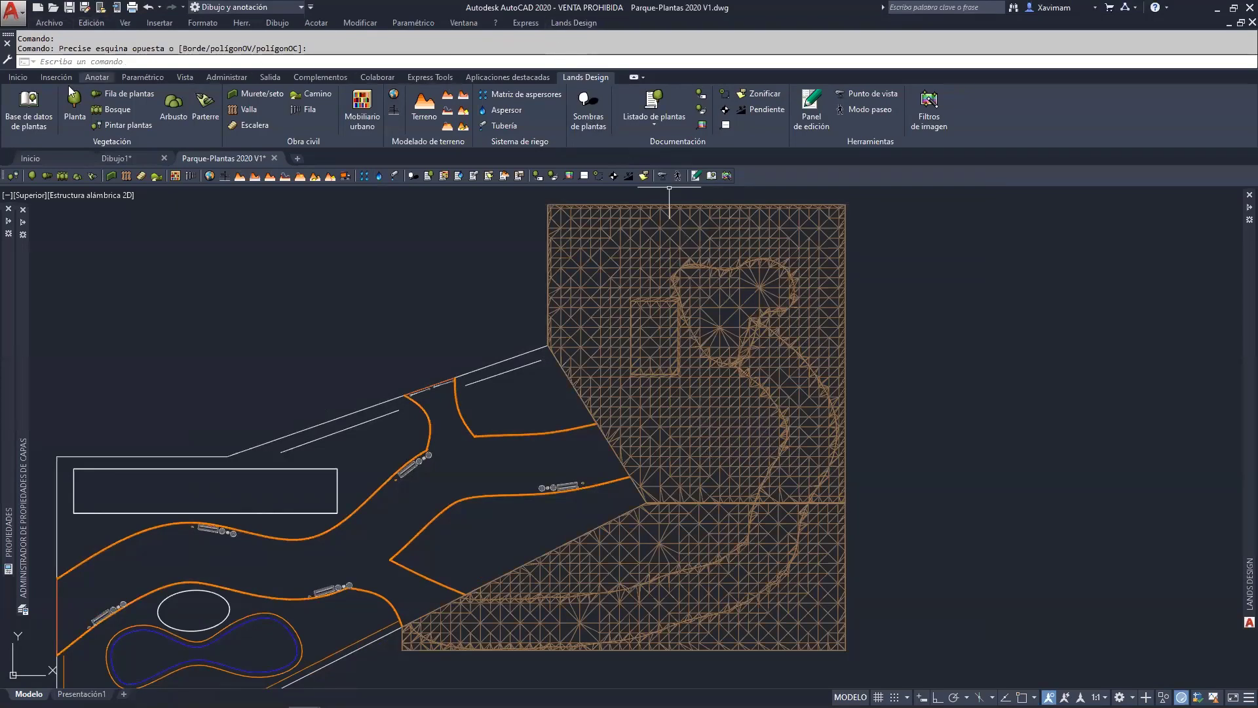
left_click(23, 80)
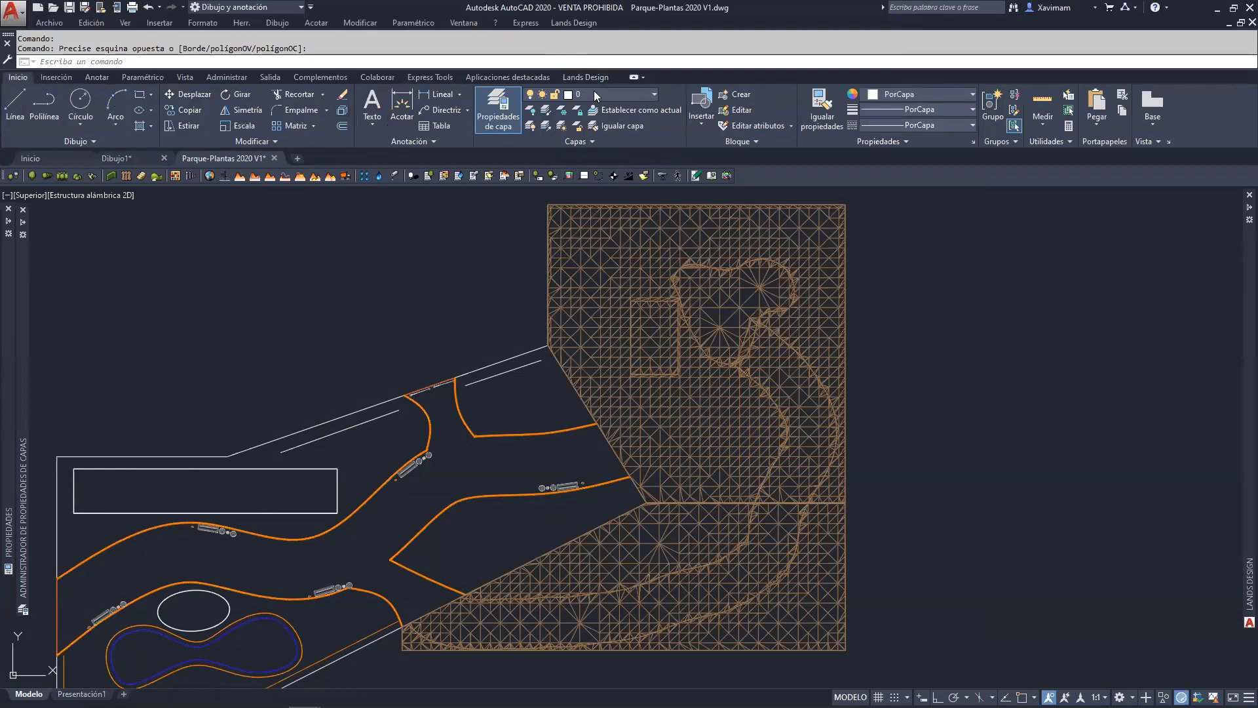
left_click(596, 96)
left_click(544, 283)
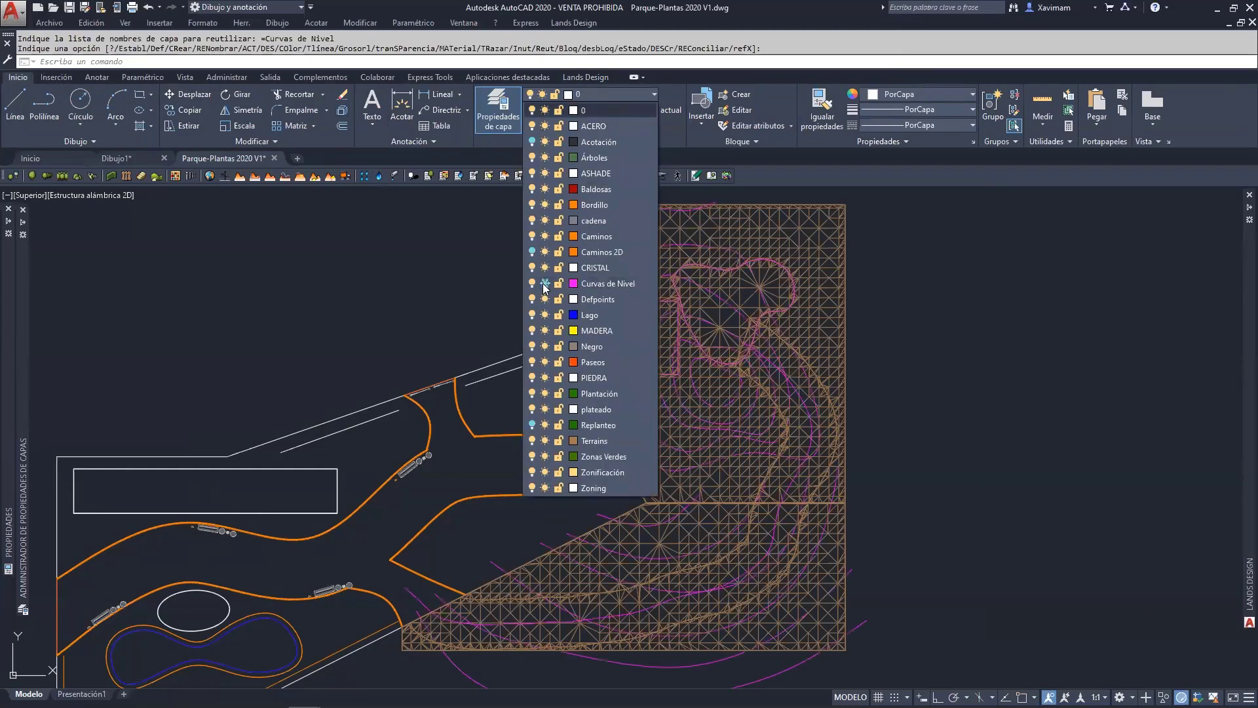
left_click(919, 325)
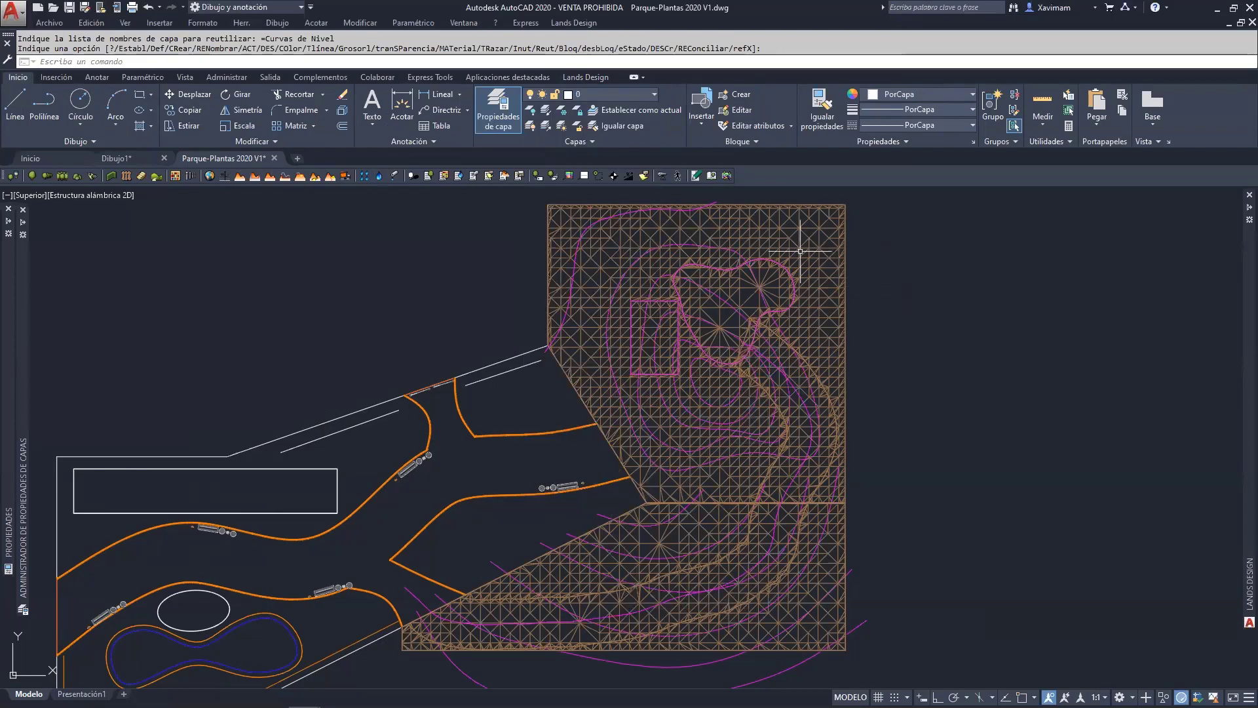
Freeze the Terrains layer so only the contour curves are displayed in the terrain area.
left_click(593, 95)
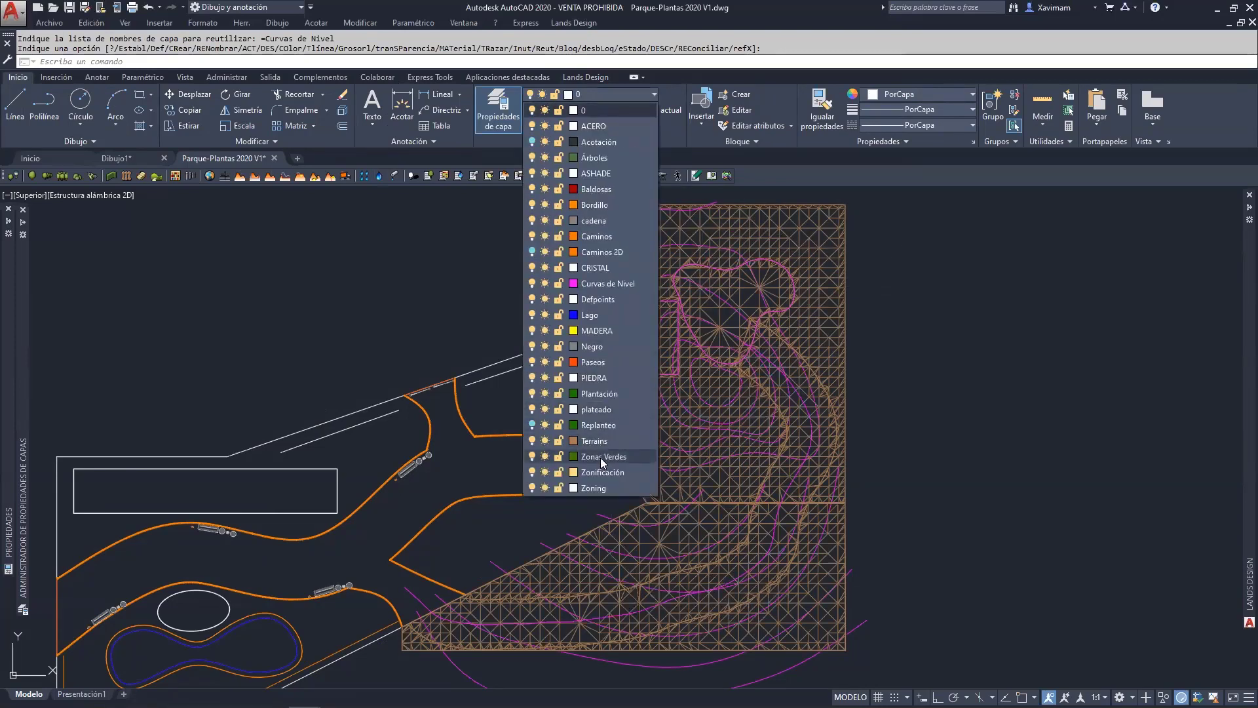
left_click(544, 441)
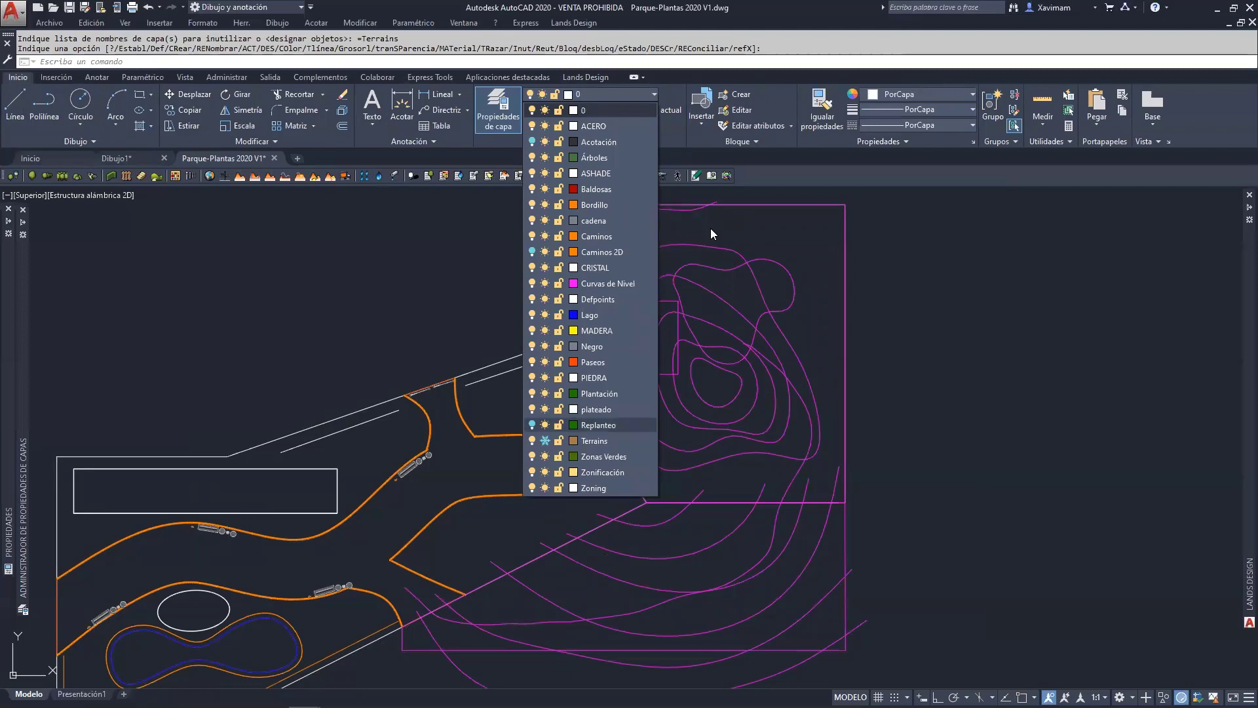
left_click(831, 384)
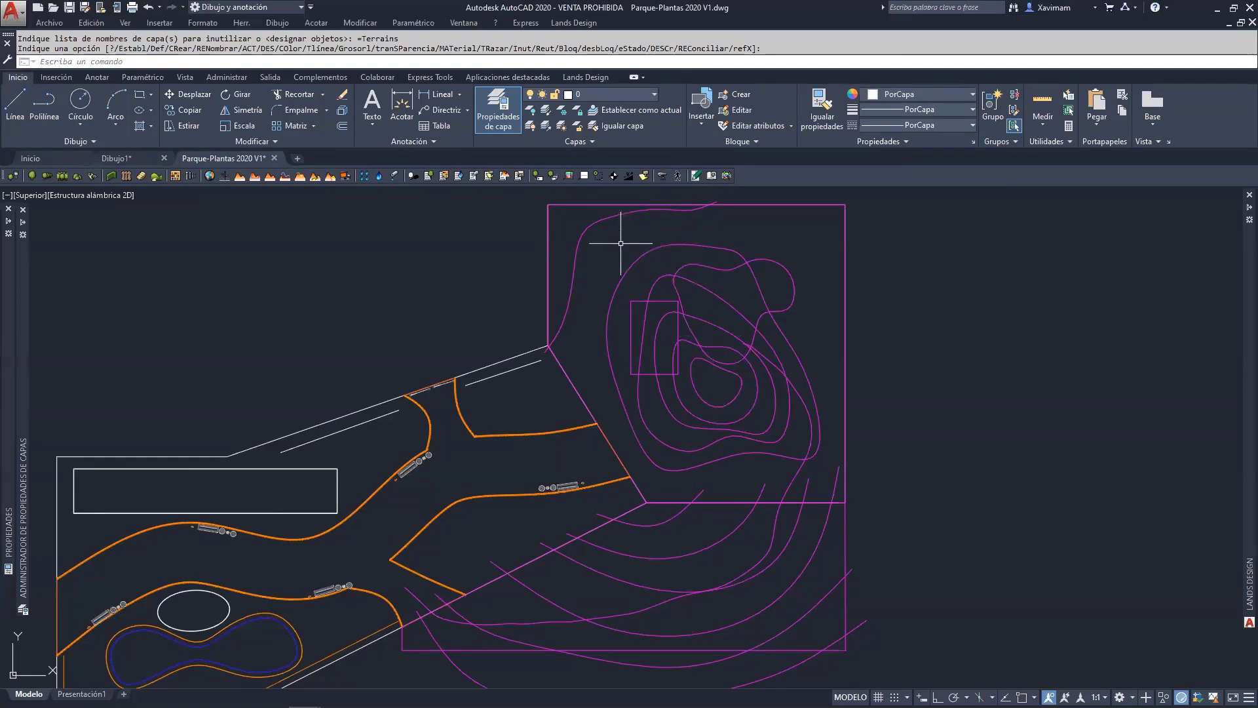
Thaw the Terrains layer again and freeze the Curvas de Nivel layer.
left_click(599, 93)
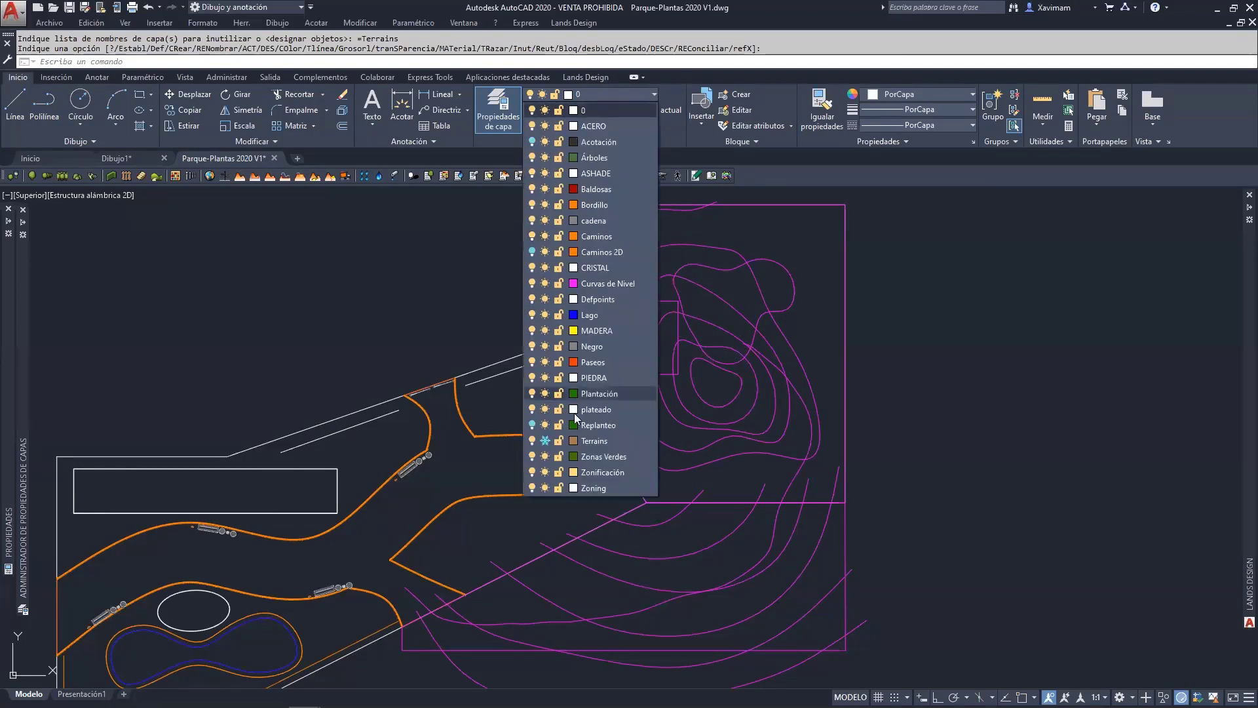
left_click(545, 441)
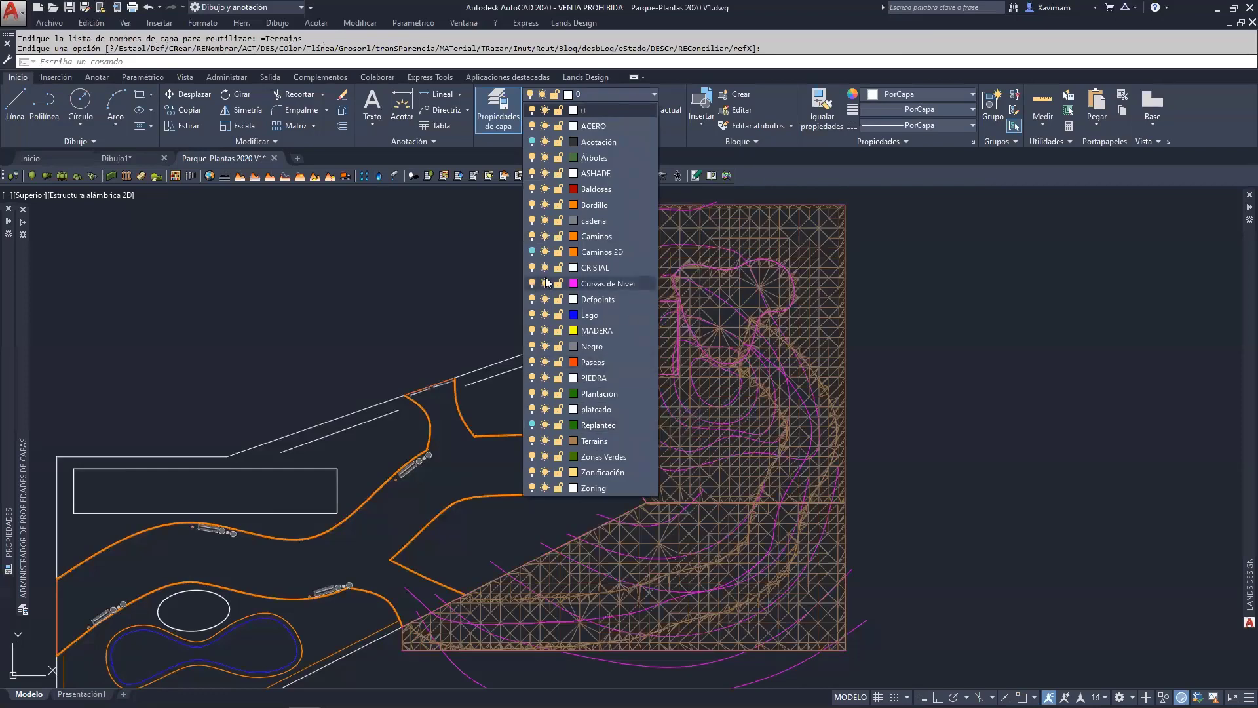
left_click(544, 283)
left_click(902, 321)
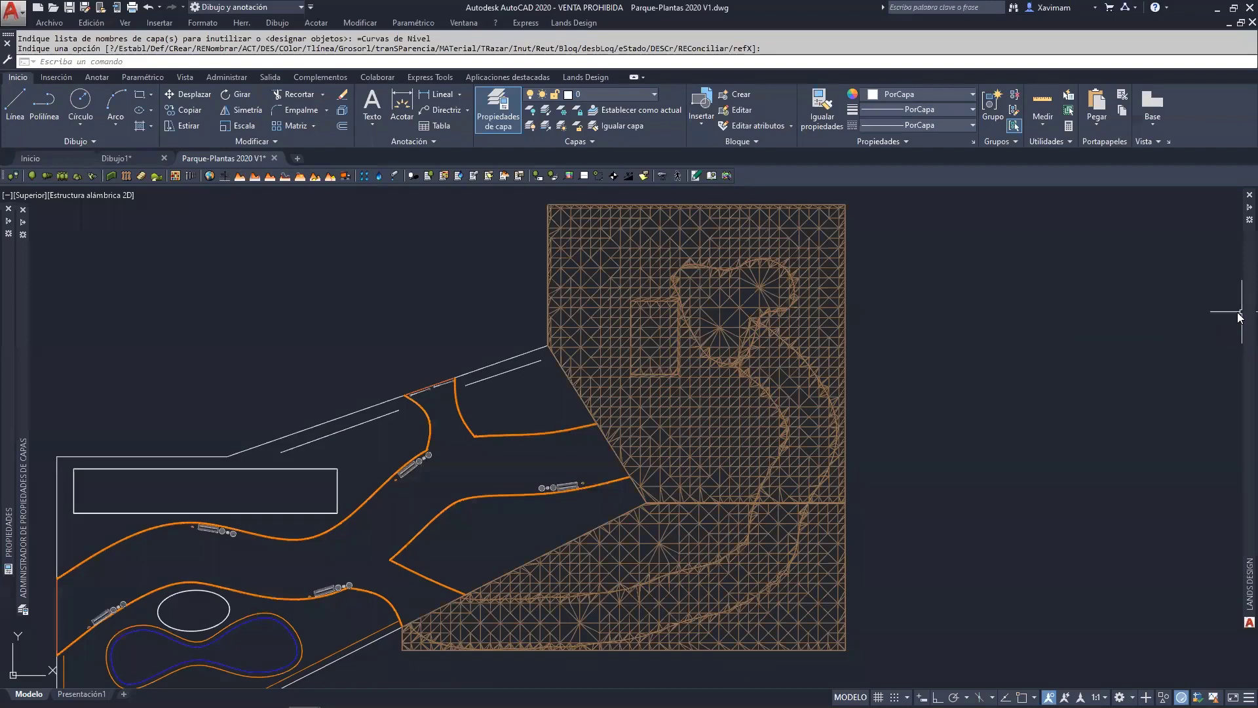
Keep the Lands Design side panel expanded and convert all project objects to their 2D representation.
mouse_move(1245, 317)
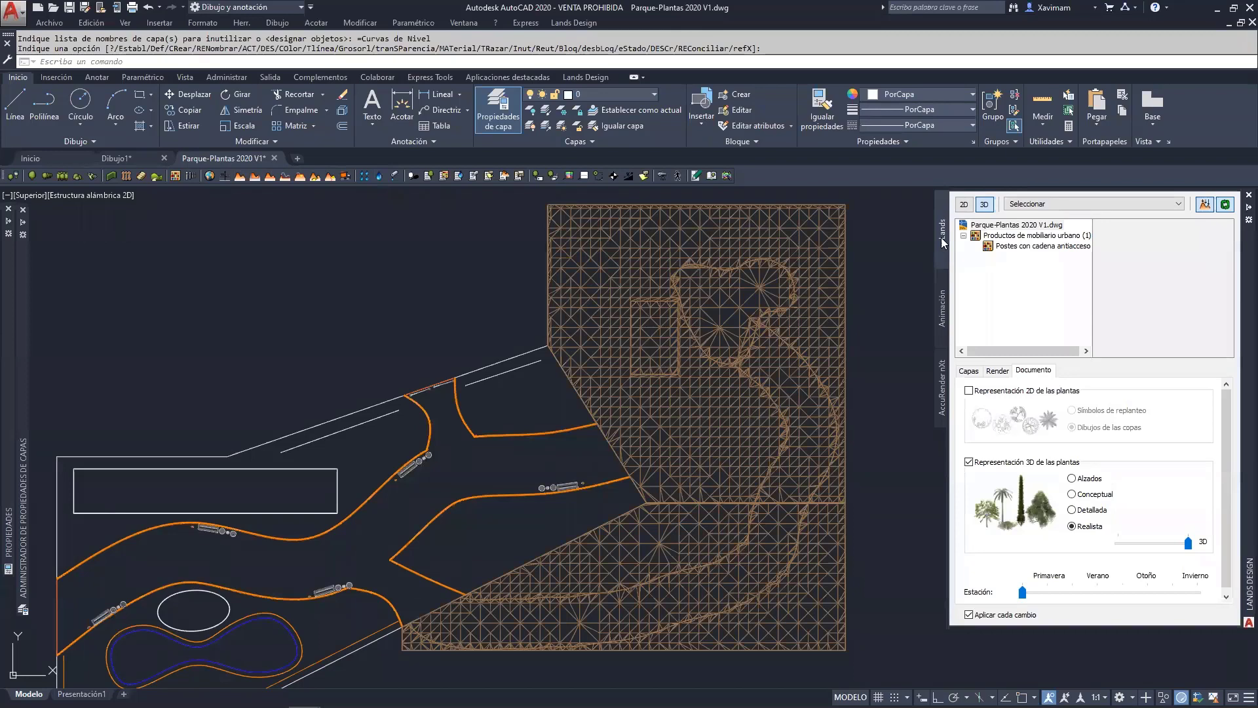
left_click(1244, 207)
left_click(590, 80)
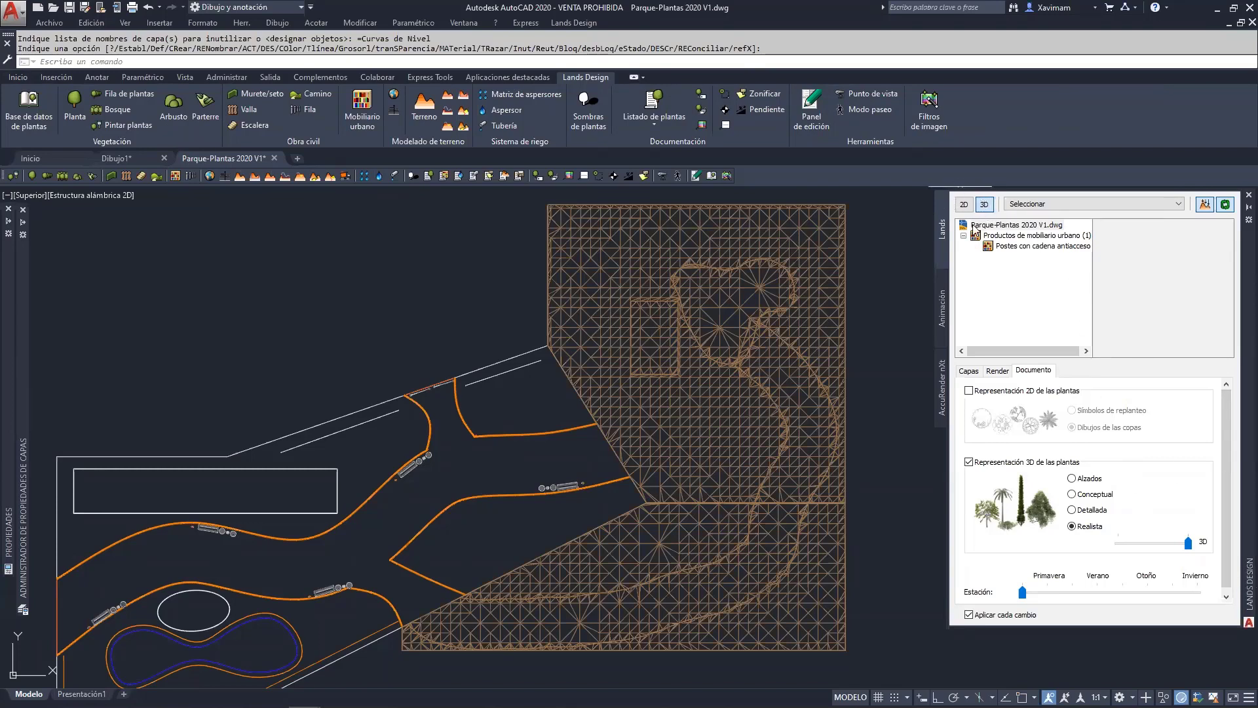
left_click(573, 22)
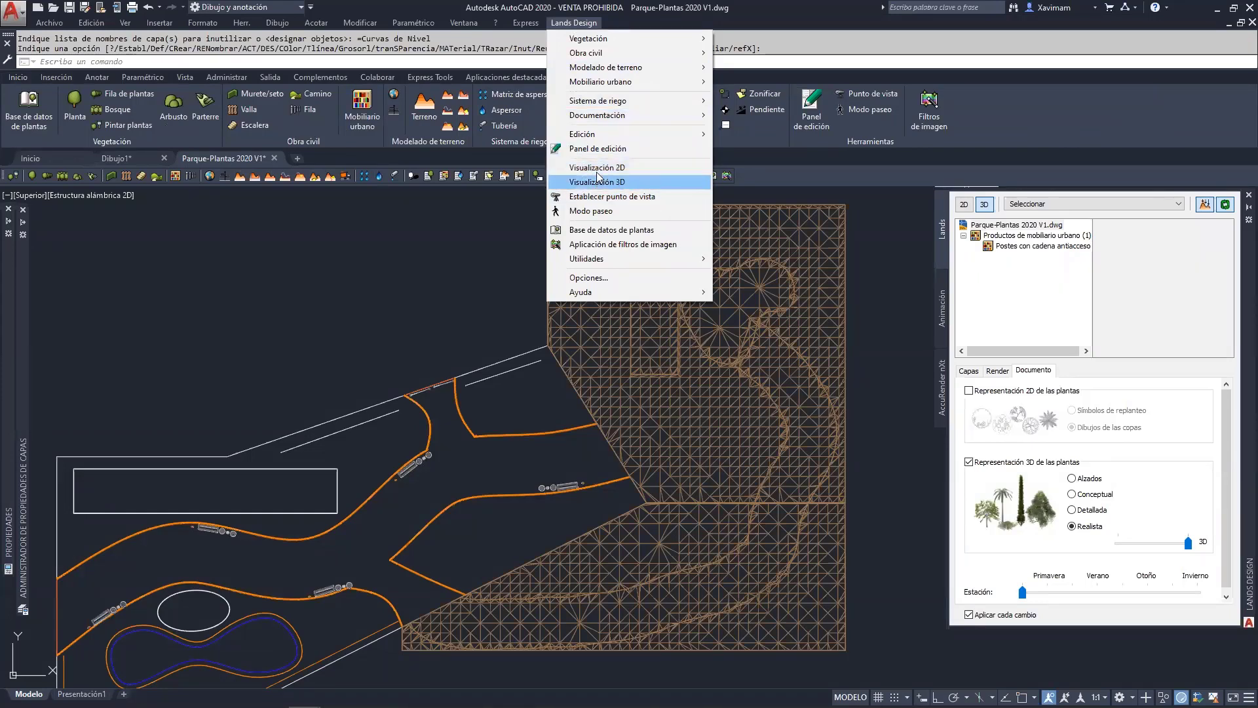
left_click(964, 205)
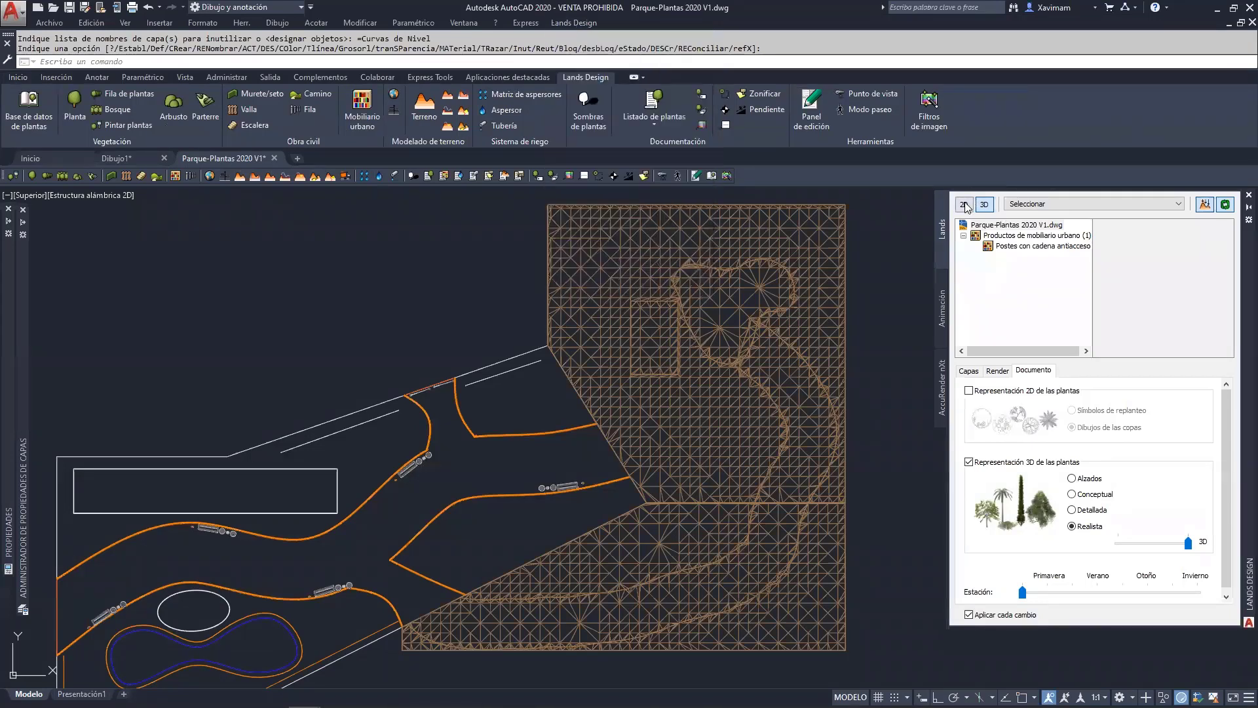
left_click(964, 205)
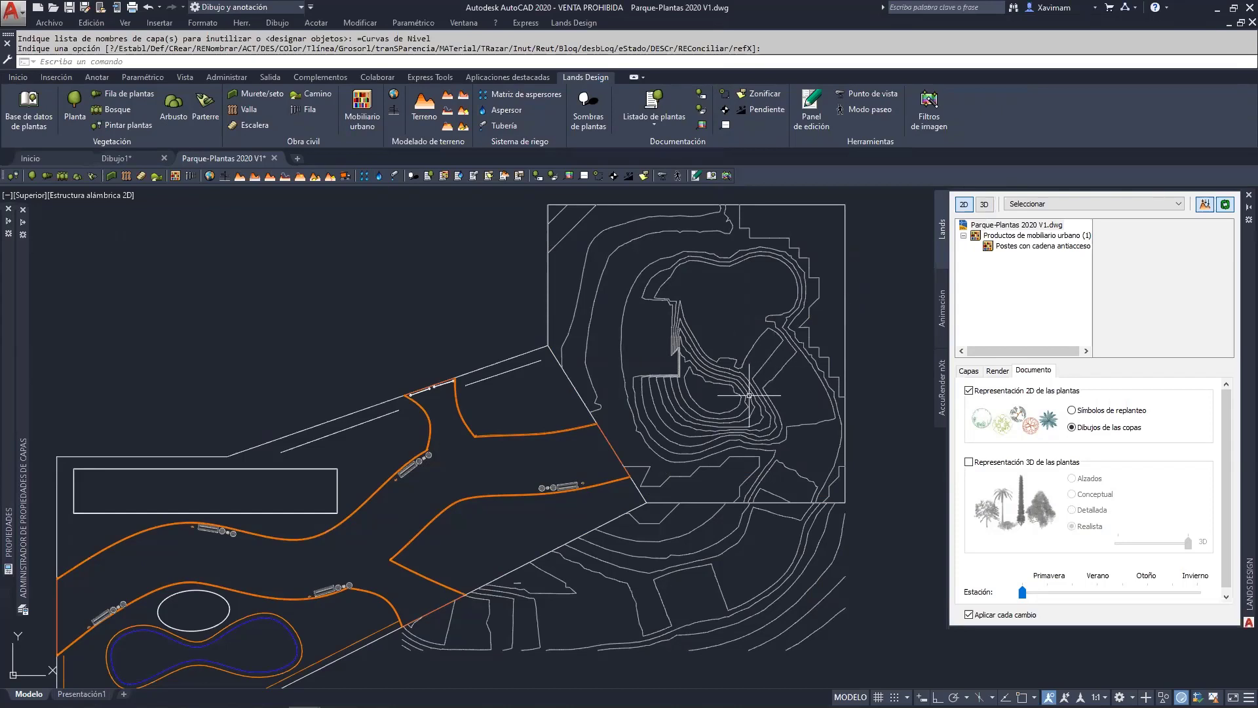
Examine the terrain's 2D contour lines in plan, especially around the rectangular platform's corner and the hill beside it.
mouse_move(750, 392)
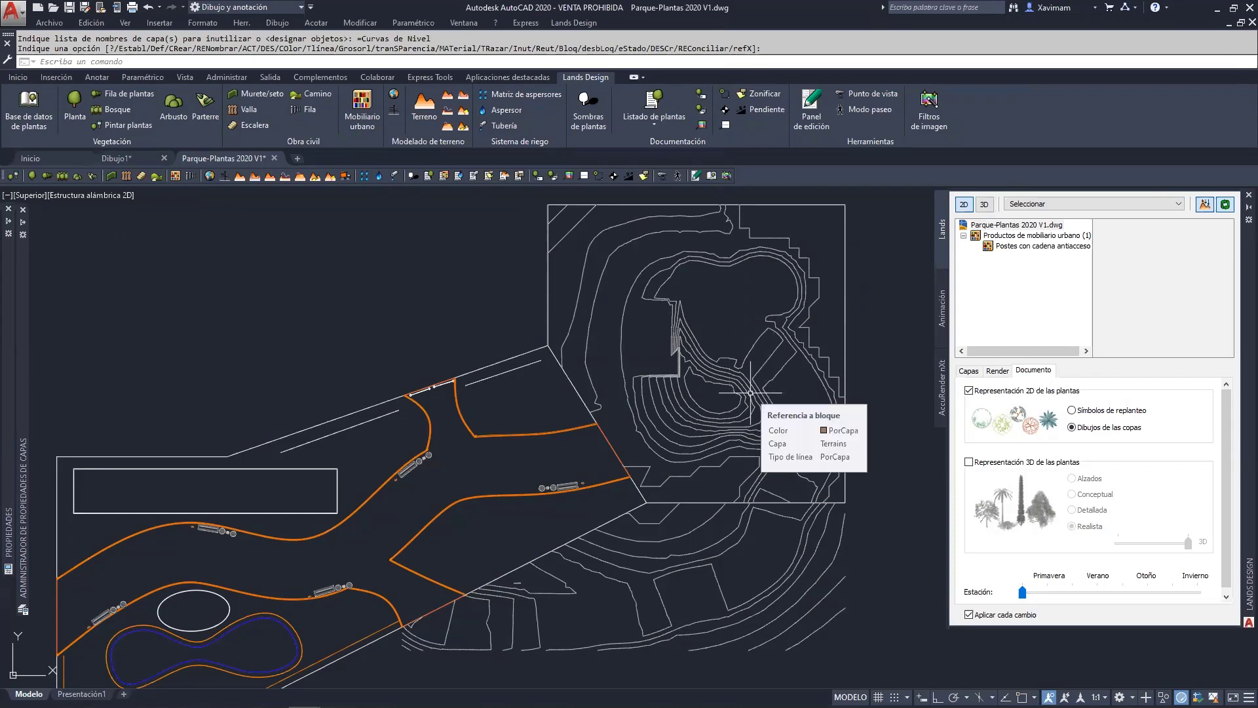
scroll(704, 400, "up", 5)
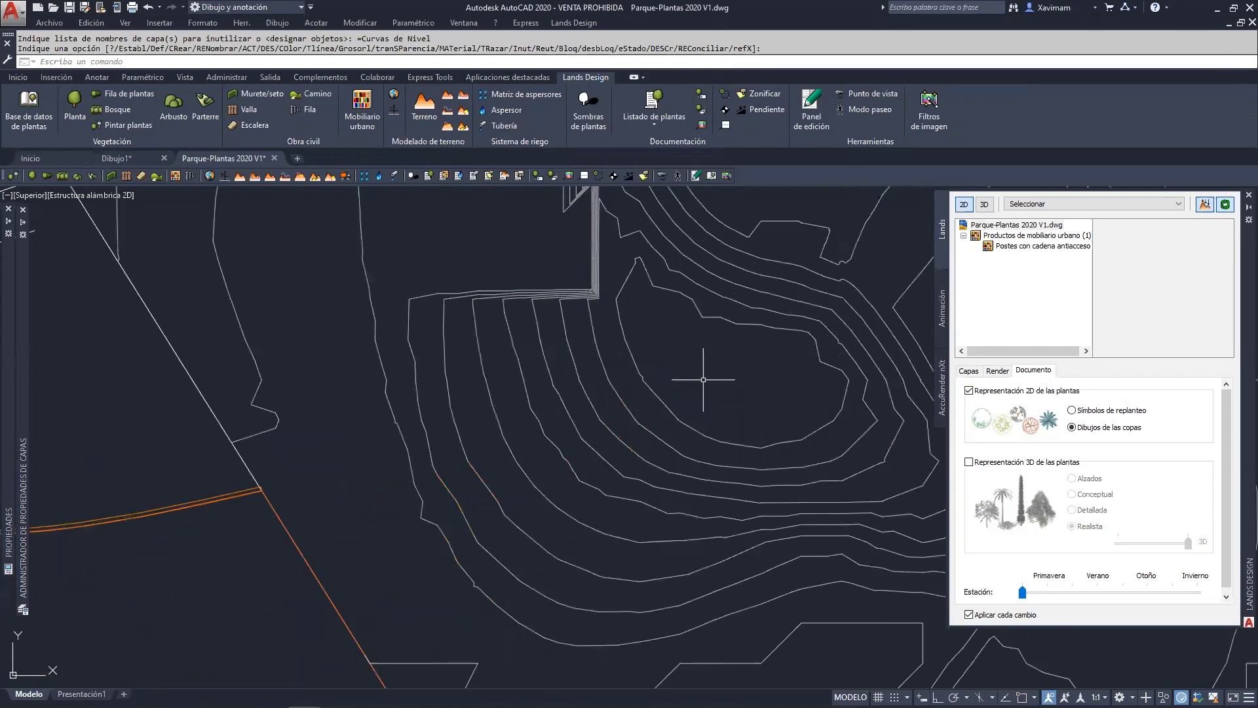
scroll(657, 430, "up", 6)
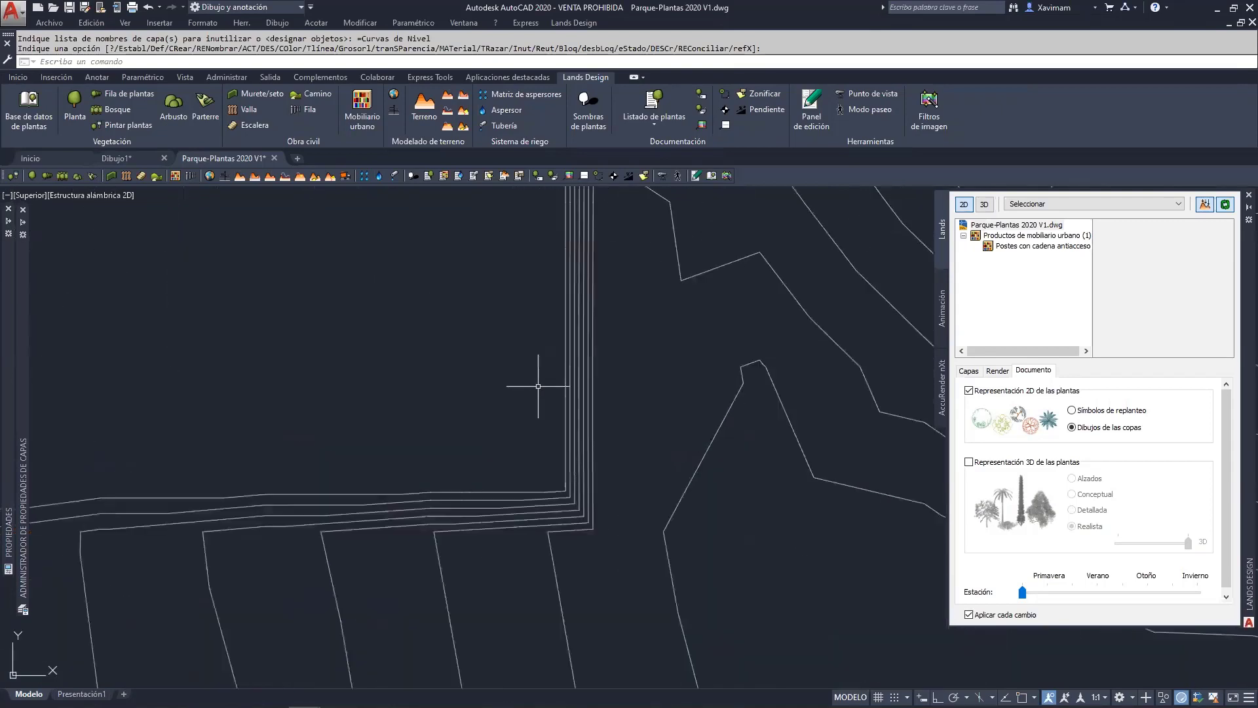
scroll(569, 457, "down", 2)
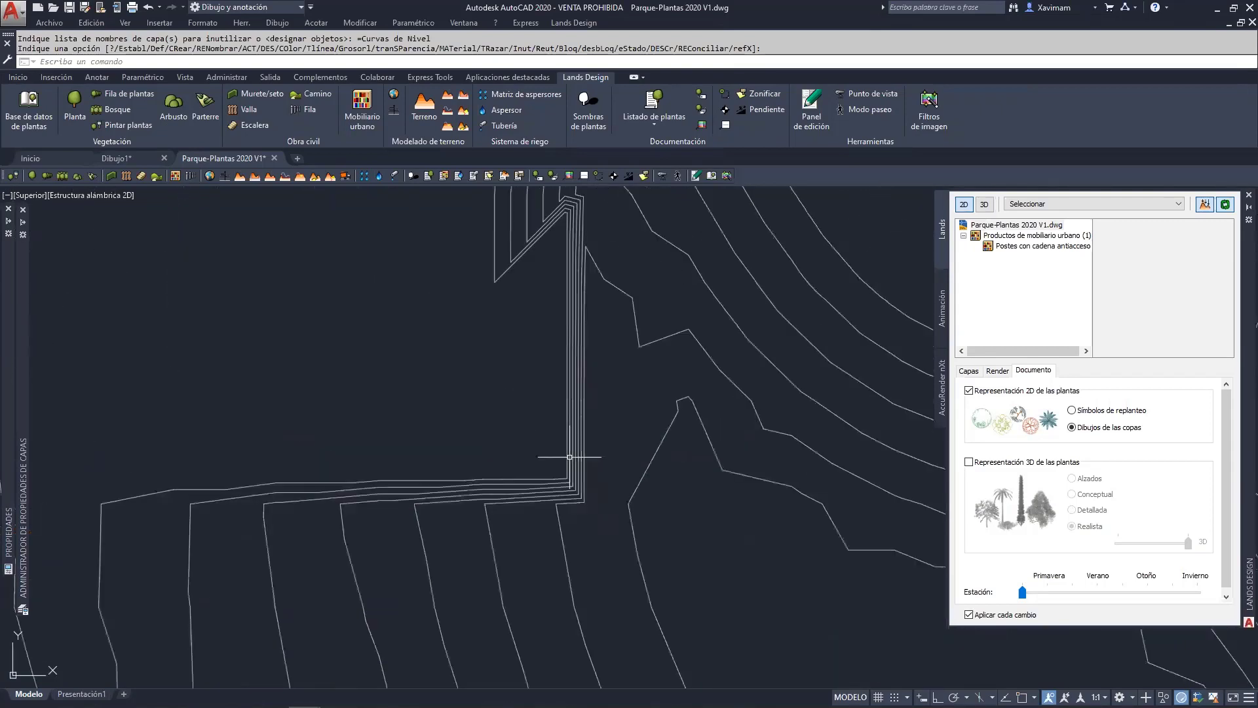
scroll(569, 456, "down", 2)
scroll(491, 518, "down", 2)
mouse_move(636, 485)
middle_mouse_down()
mouse_move(610, 467)
mouse_move(589, 390)
middle_mouse_up()
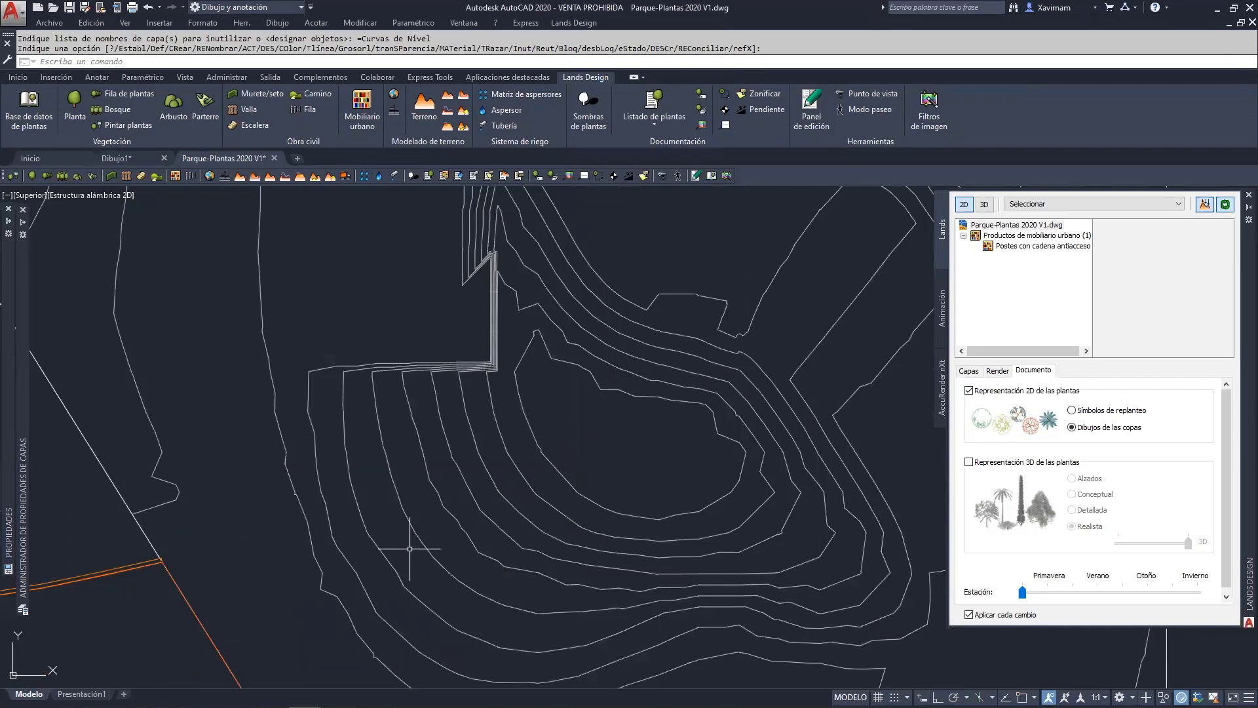
scroll(433, 502, "down", 3)
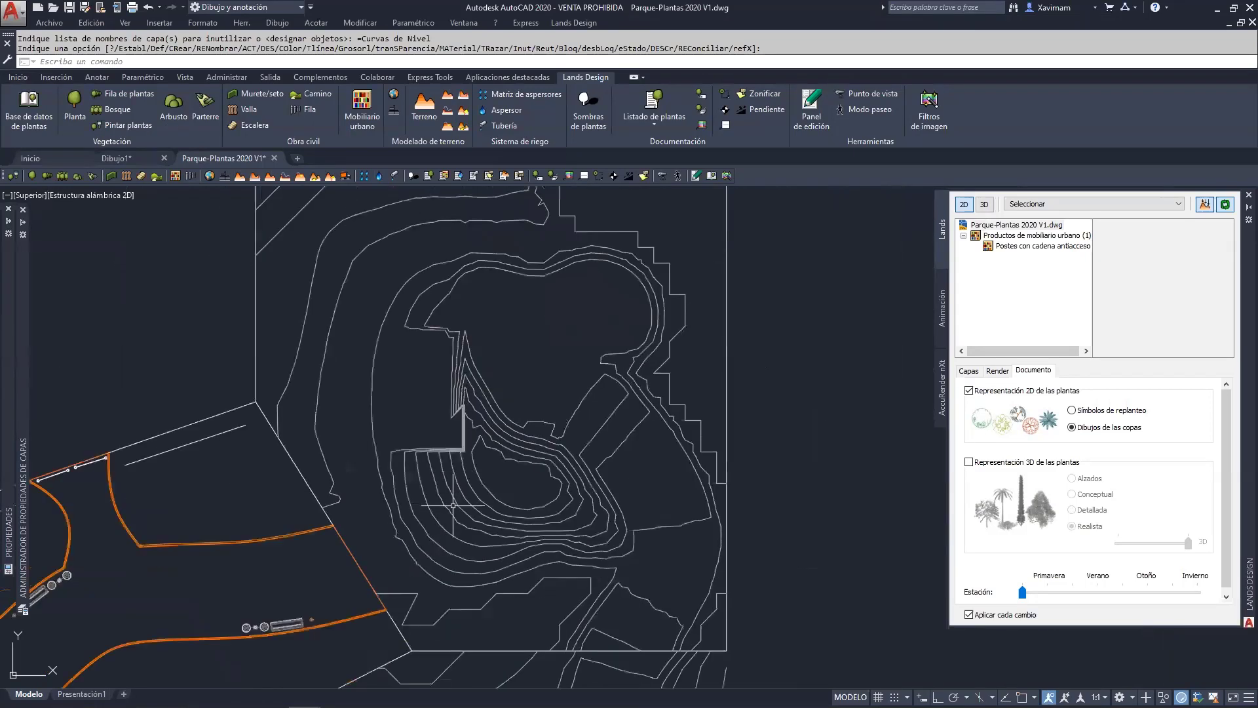
scroll(453, 506, "down", 5)
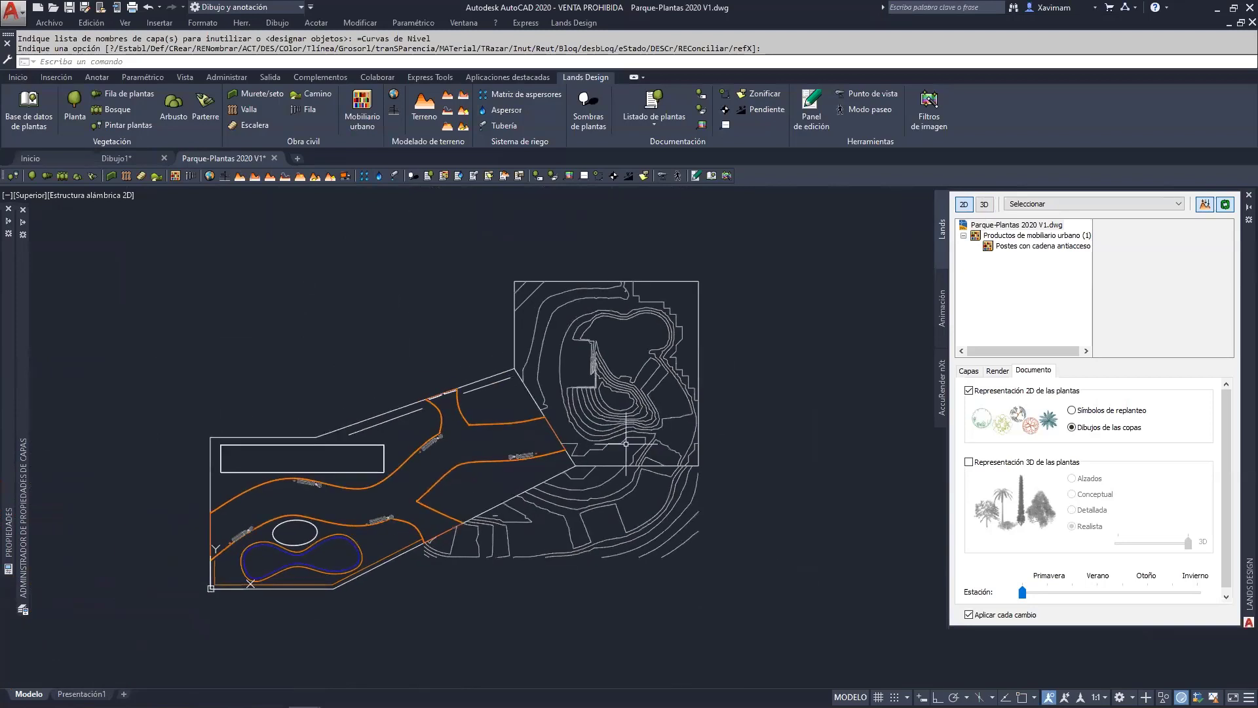
scroll(572, 410, "up", 2)
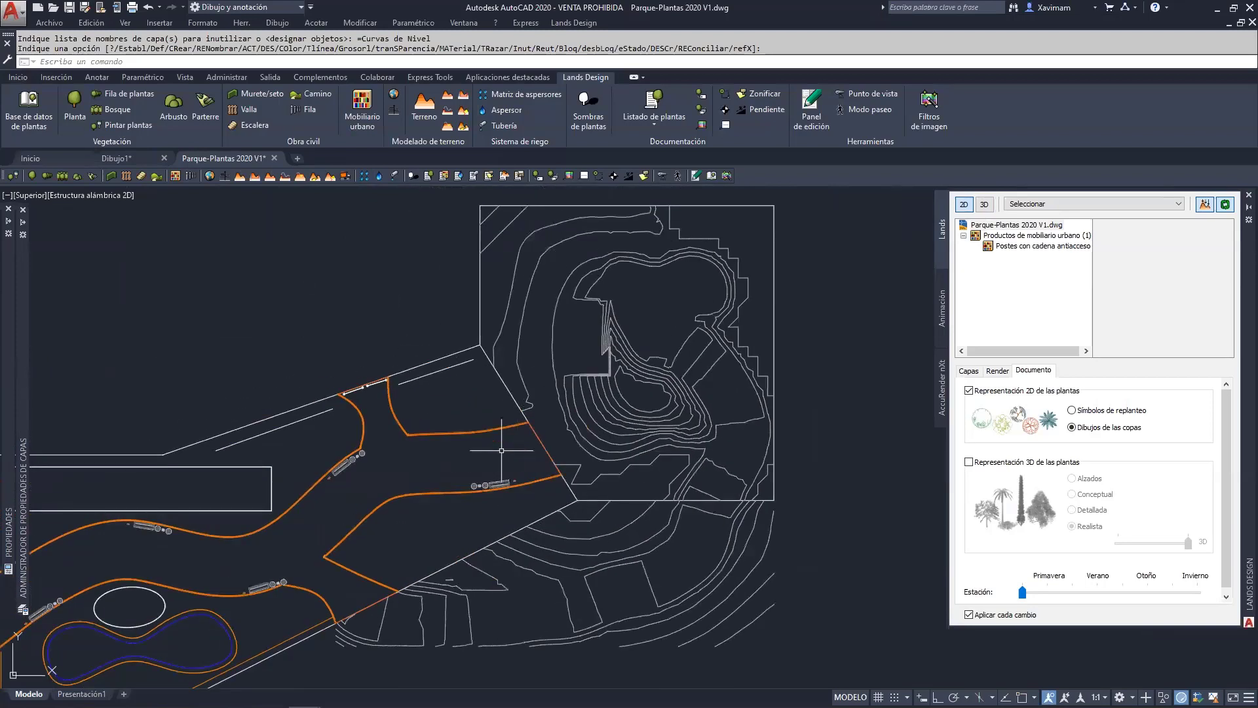
scroll(574, 416, "up", 5)
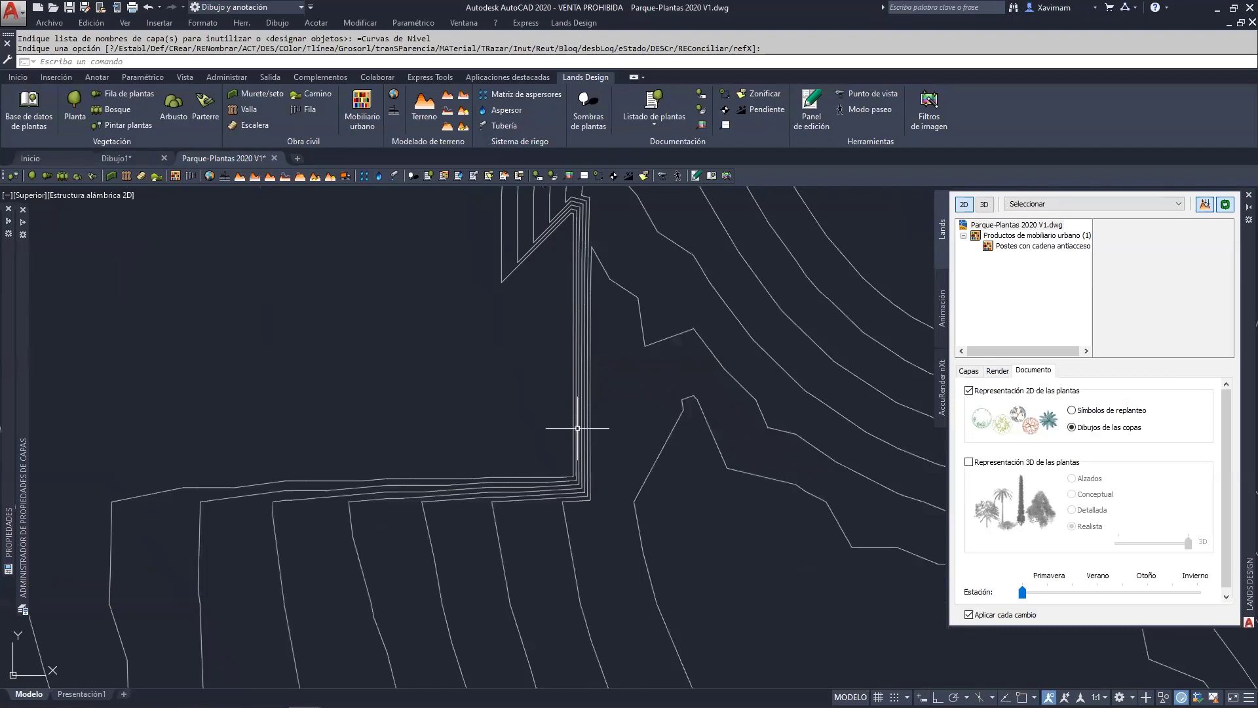
scroll(495, 361, "down", 3)
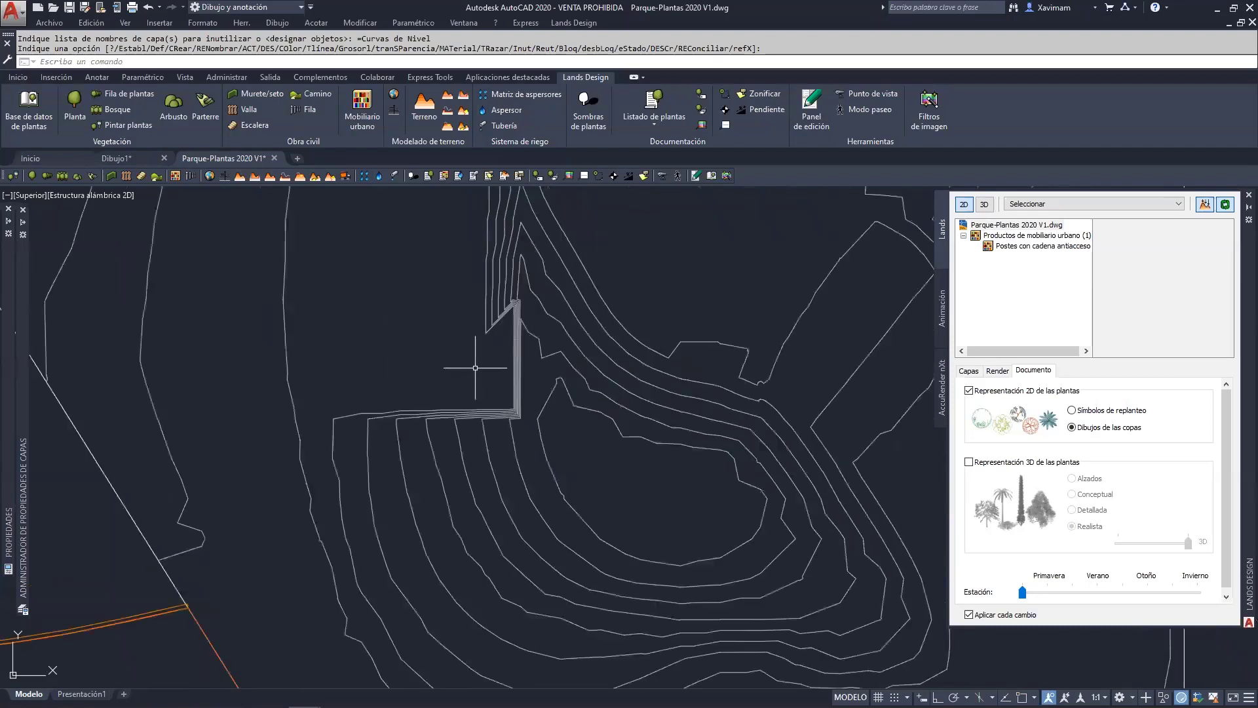
scroll(515, 397, "up", 2)
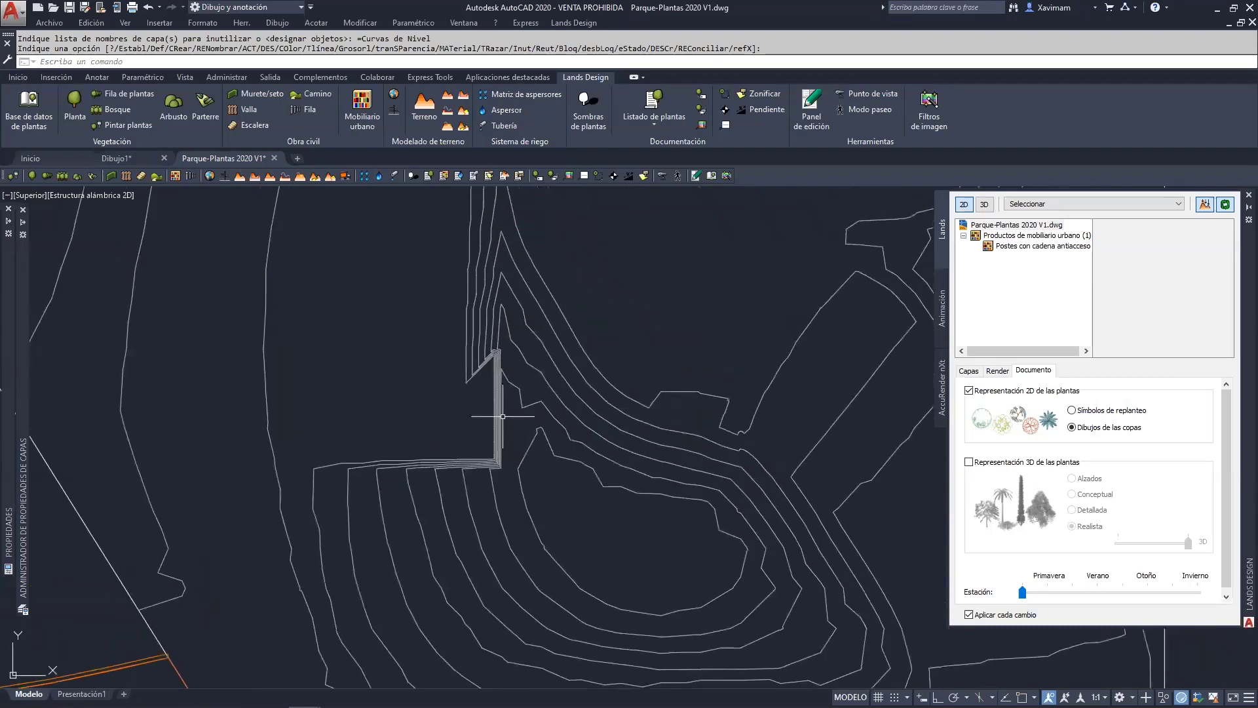
scroll(495, 422, "up", 2)
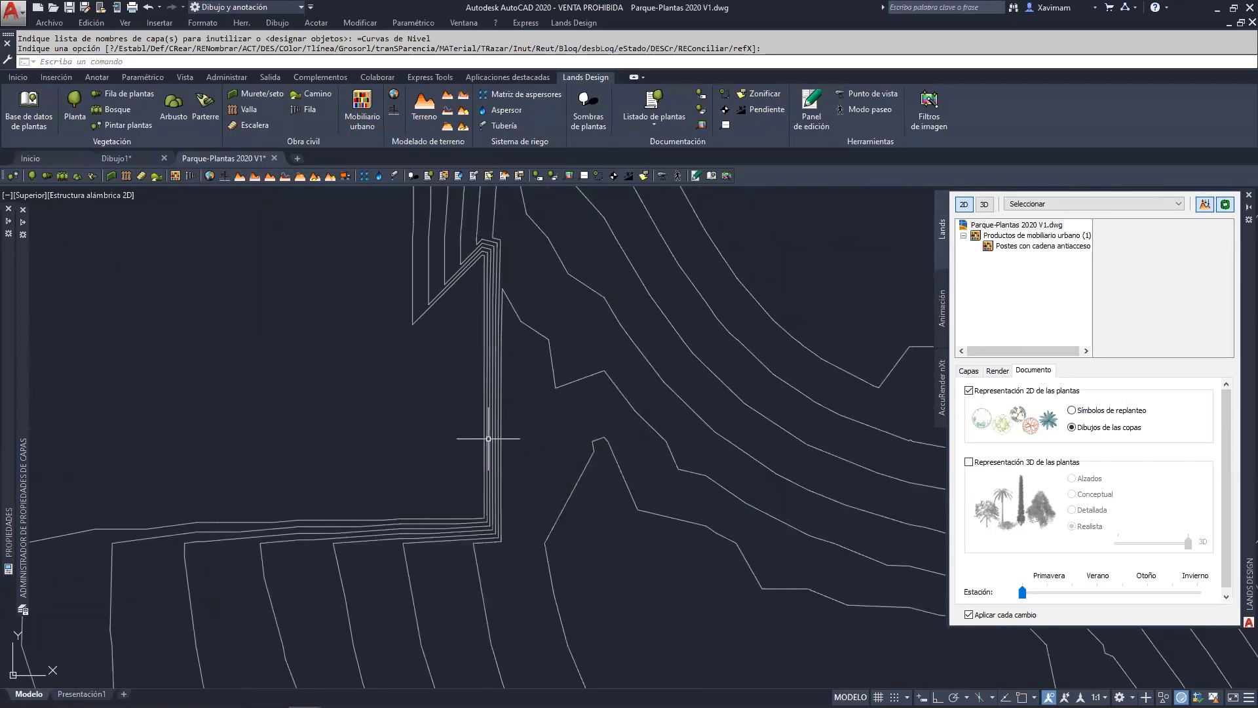
scroll(492, 439, "down", 2)
middle_click_drag(546, 467, 445, 420)
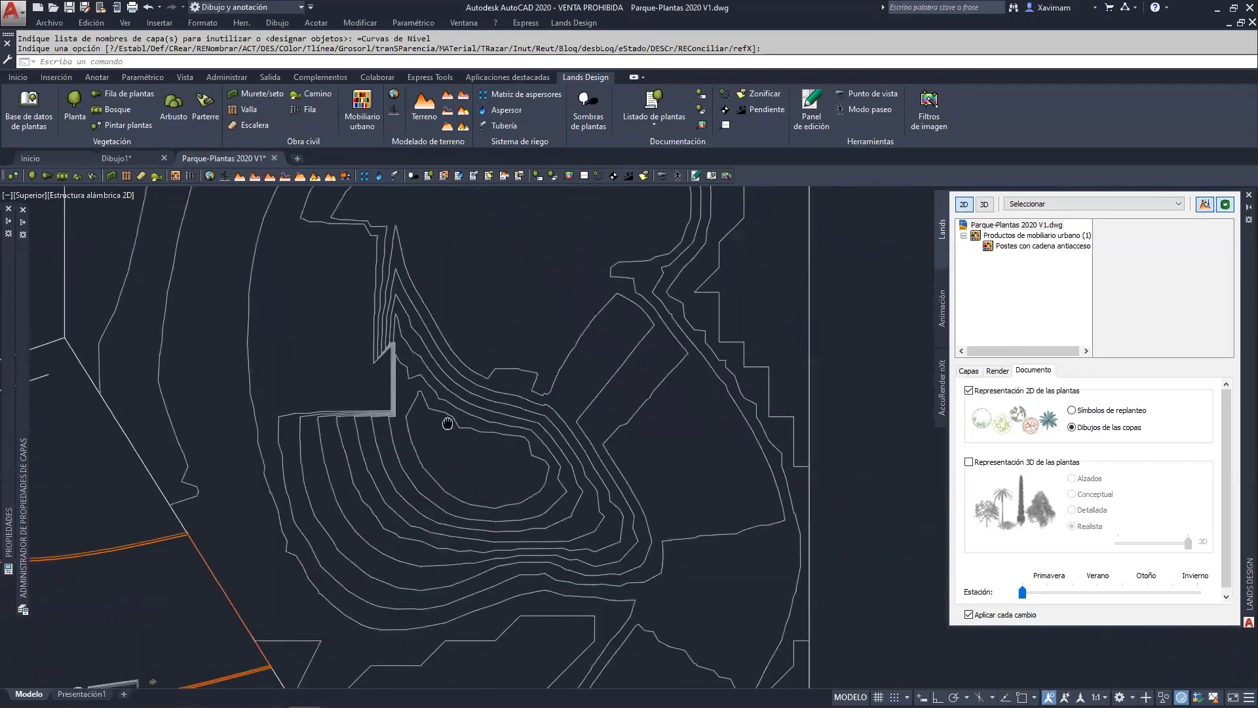
scroll(469, 418, "down", 2)
mouse_move(538, 397)
middle_mouse_down()
mouse_move(468, 374)
mouse_move(419, 270)
middle_mouse_up()
scroll(444, 272, "down", 2)
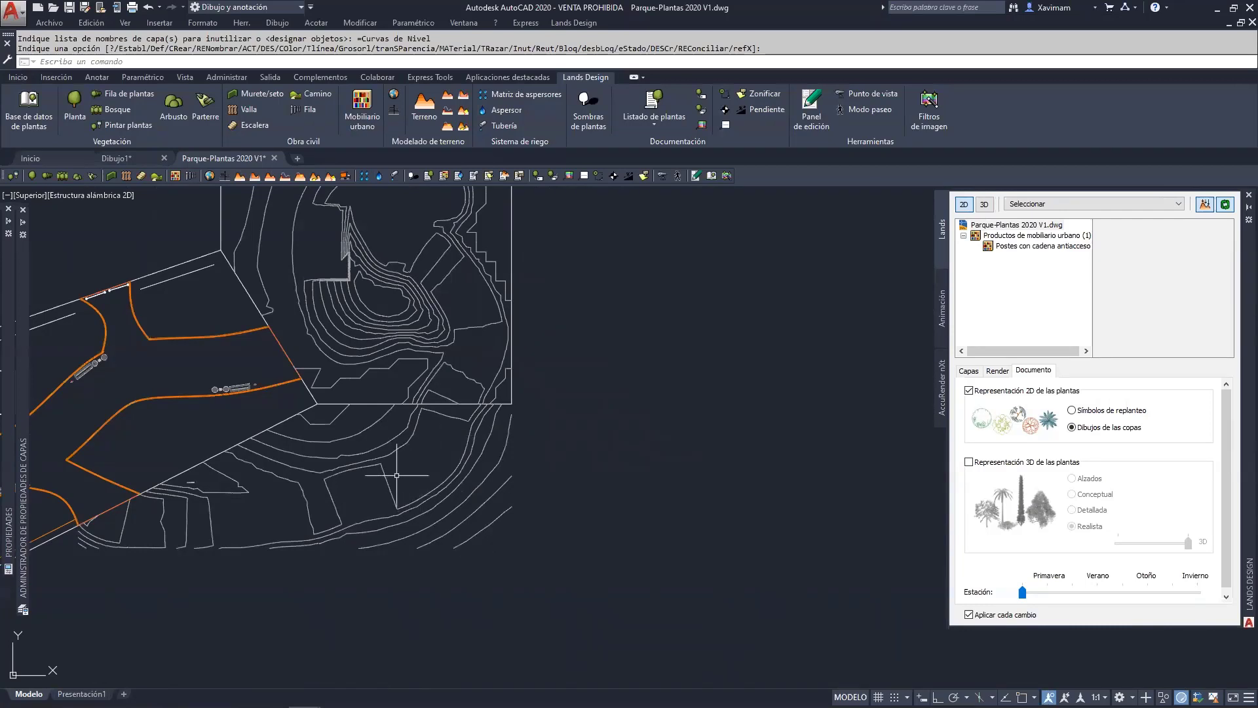
Examine the elevation of the terrain's contour lines from an oblique 3D viewpoint over the park.
middle_click_drag(419, 394, 572, 291, "shift")
left_click_drag(572, 291, 473, 289, "shift")
middle_click_drag(314, 372, 505, 376)
mouse_move(408, 348)
middle_mouse_down()
mouse_move(463, 390)
mouse_move(428, 482)
middle_mouse_up()
mouse_move(428, 483)
middle_mouse_down("shift")
mouse_move(564, 449)
mouse_move(537, 459)
middle_mouse_up("shift")
scroll(339, 456, "up", 5)
scroll(412, 473, "down", 3)
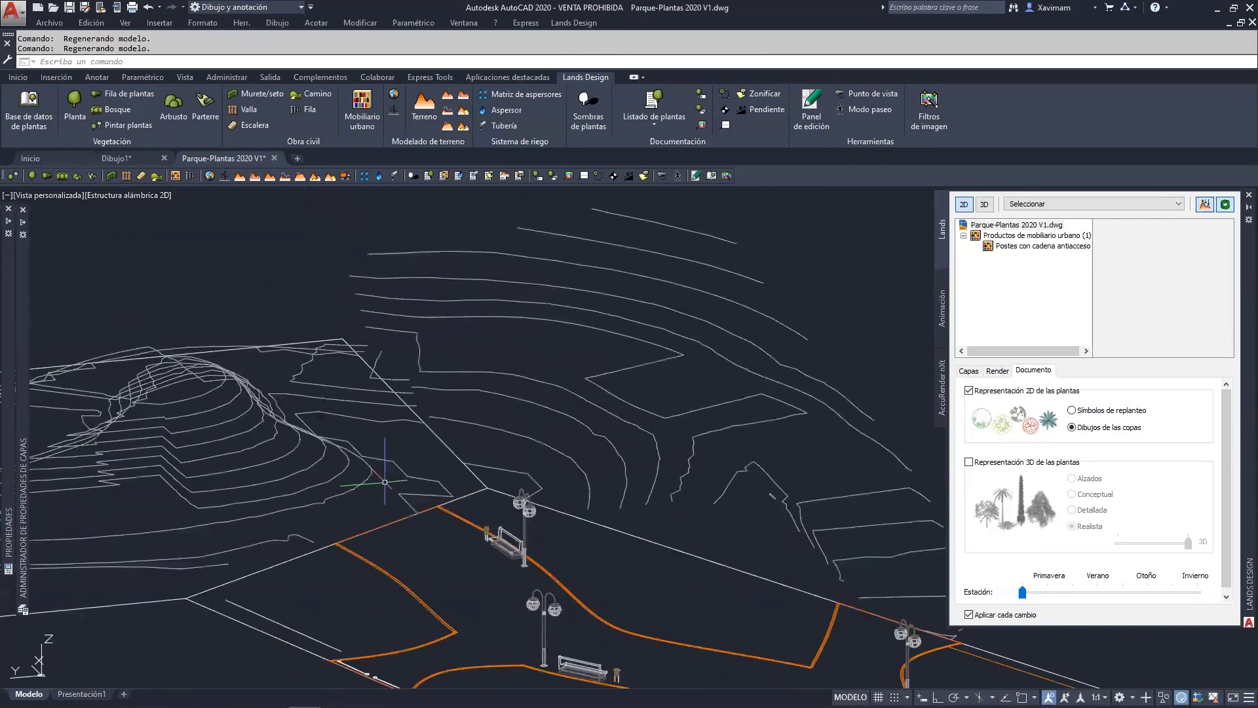
middle_click_drag(394, 479, 438, 464)
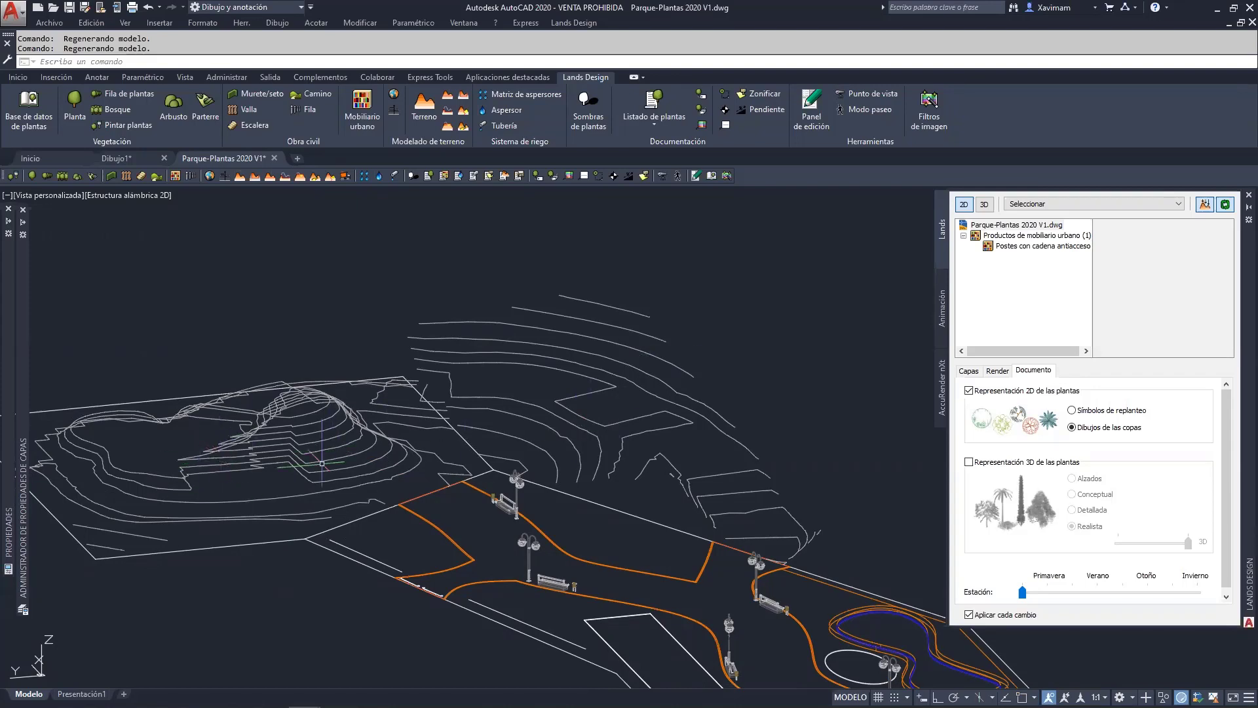
mouse_move(495, 457)
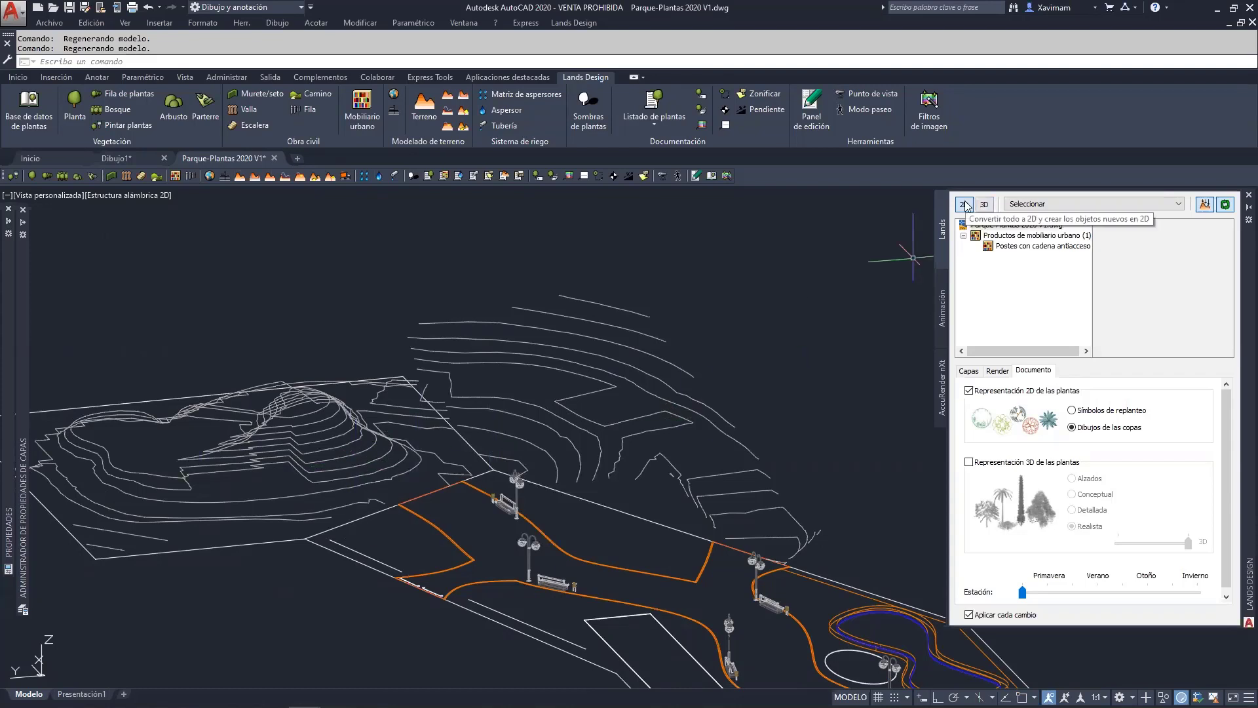
Show the park from the top view so that its paths and the terrain's contour lines can be examined in plan.
left_click(47, 203)
left_click(66, 230)
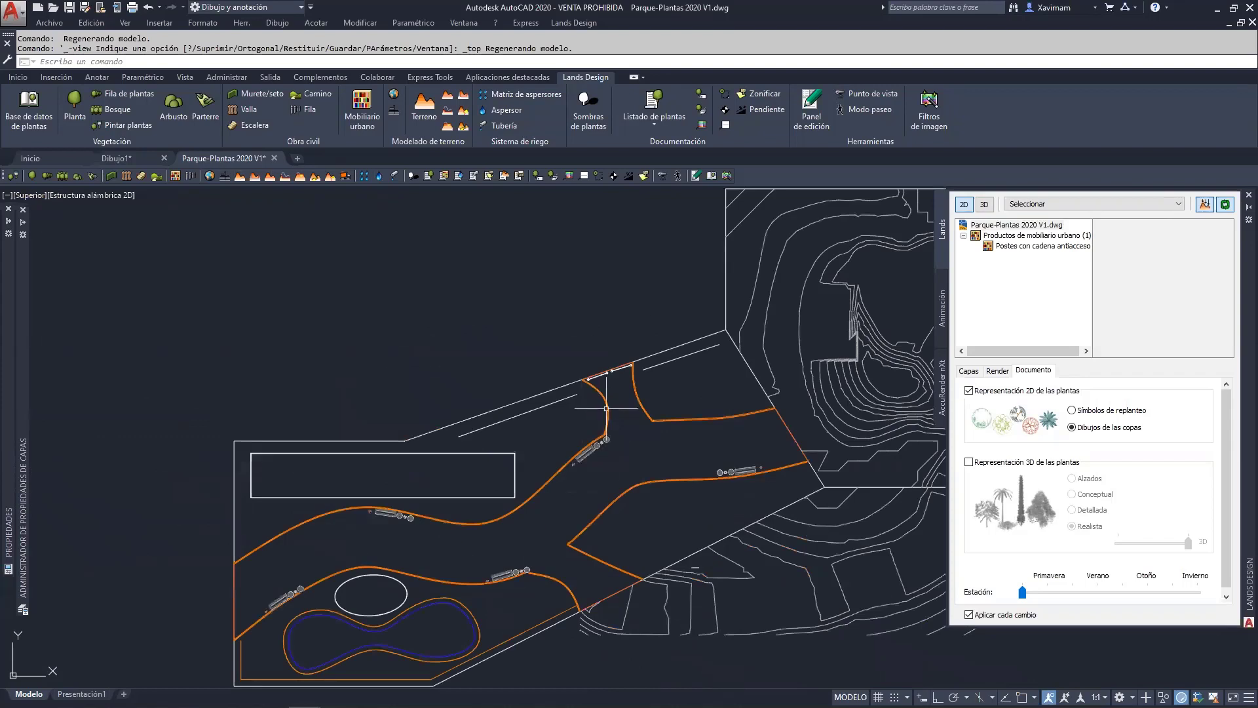
middle_click_drag(606, 408, 470, 429)
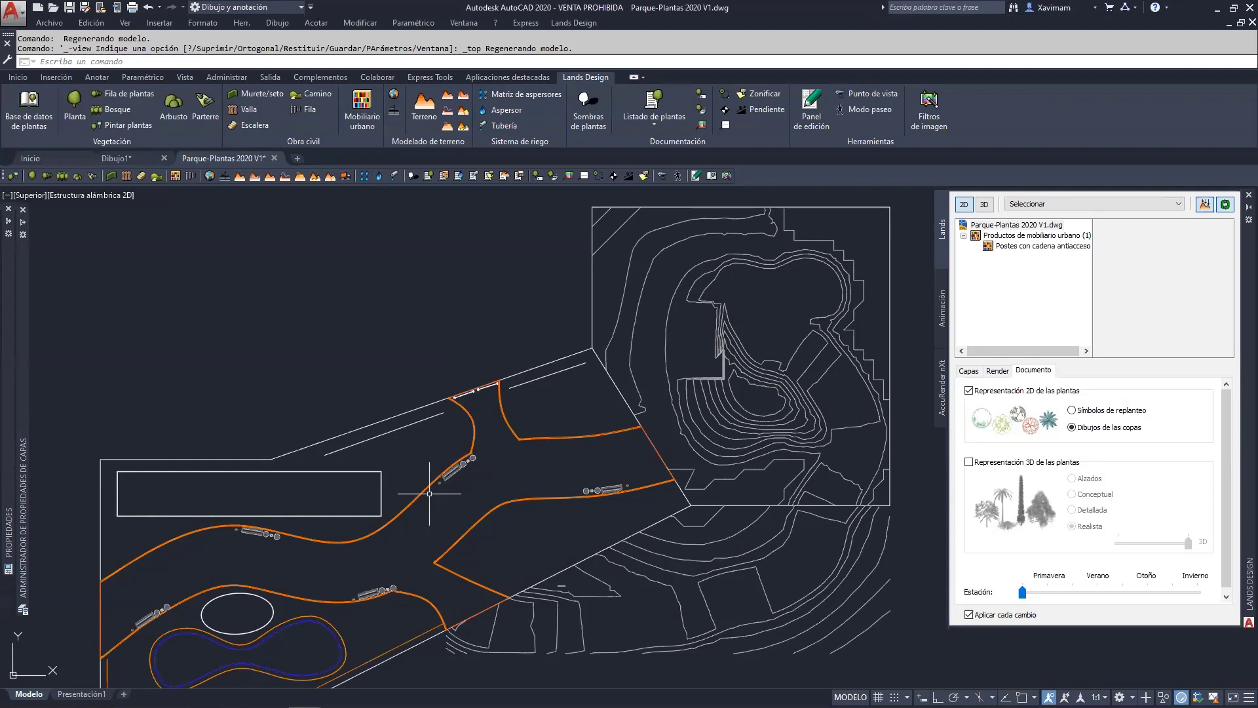
mouse_move(430, 494)
middle_mouse_down()
mouse_move(439, 457)
mouse_move(478, 439)
mouse_move(425, 457)
mouse_move(417, 475)
middle_mouse_up()
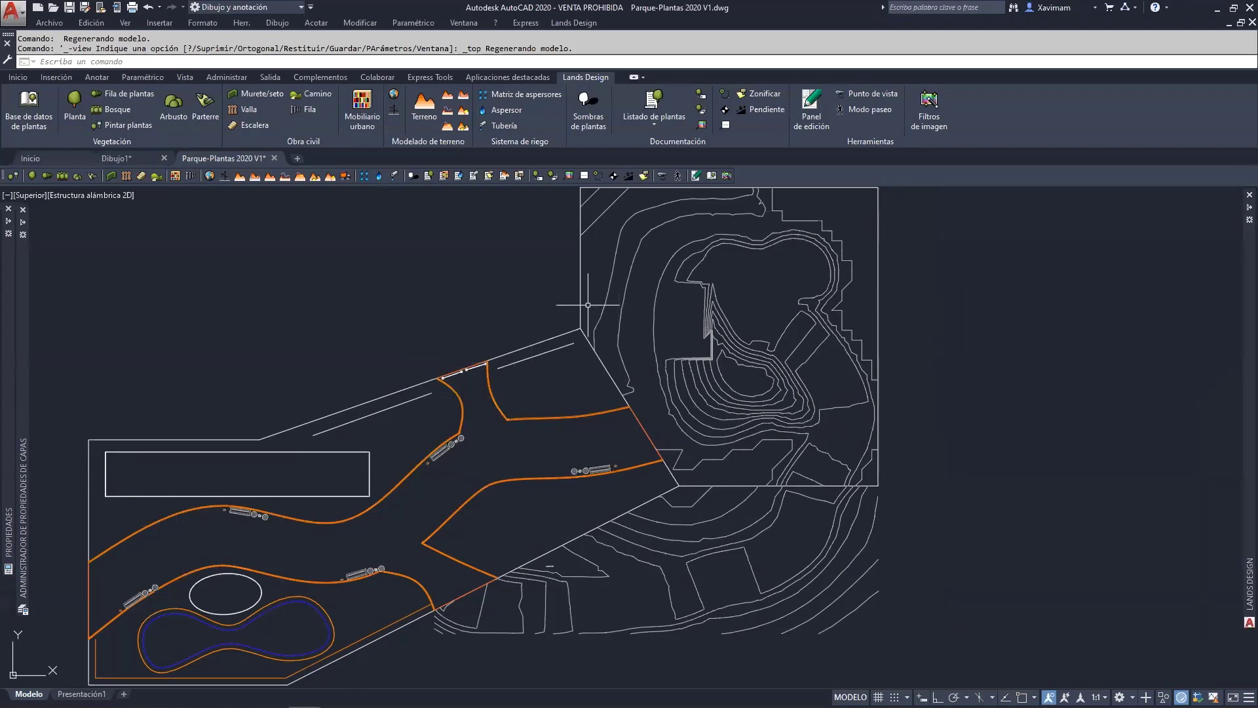
left_click(565, 23)
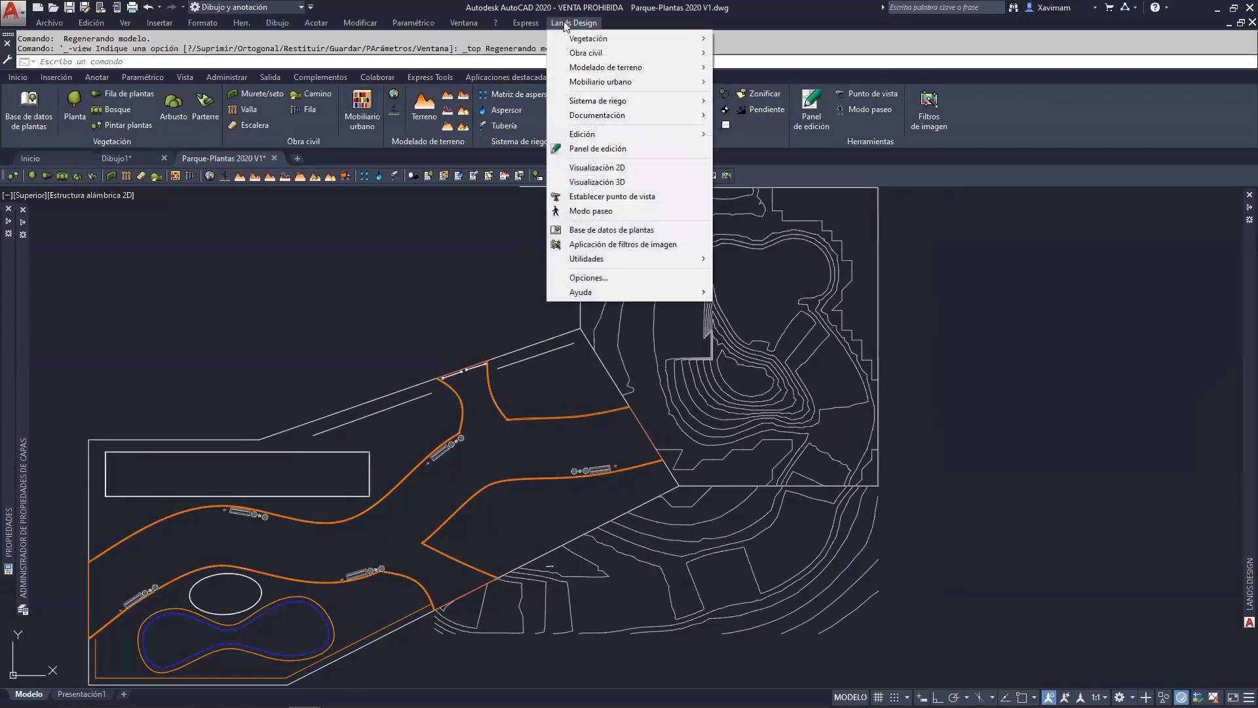
mouse_move(577, 38)
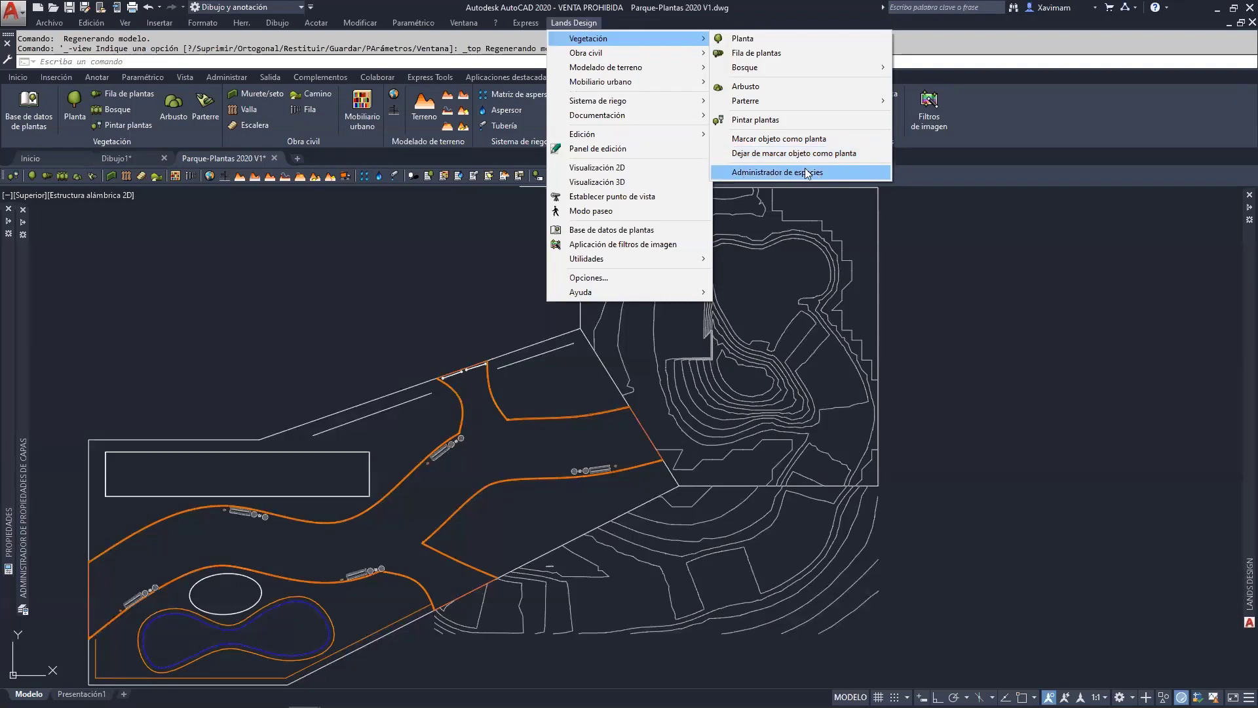
left_click(573, 7)
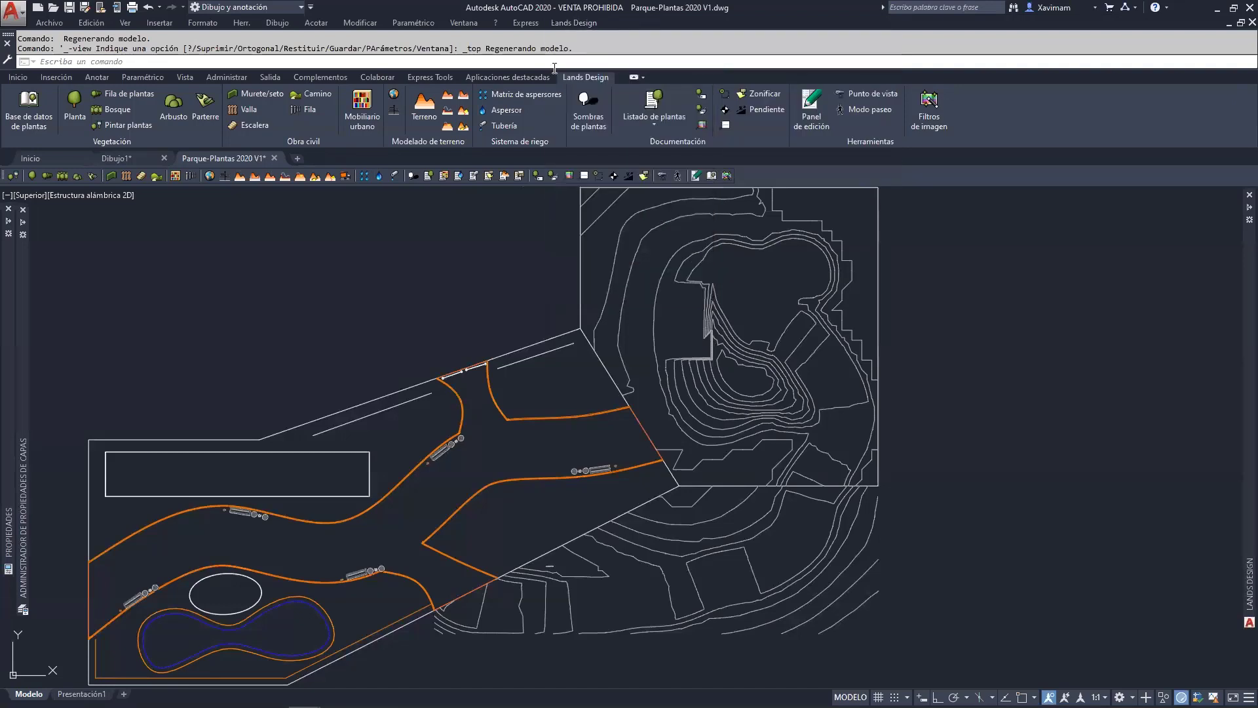
Look over the plant database's climate, soil and characteristic filters and its favourite species, and close it.
left_click(37, 112)
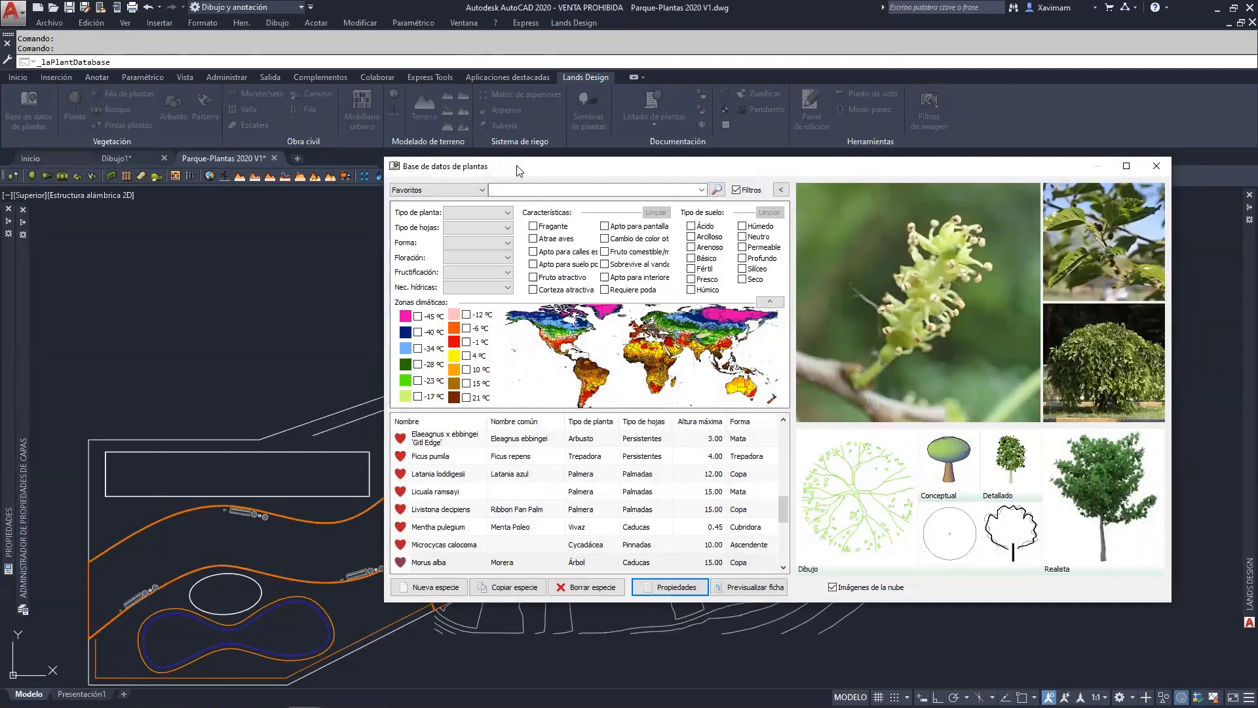
left_click_drag(518, 171, 347, 117)
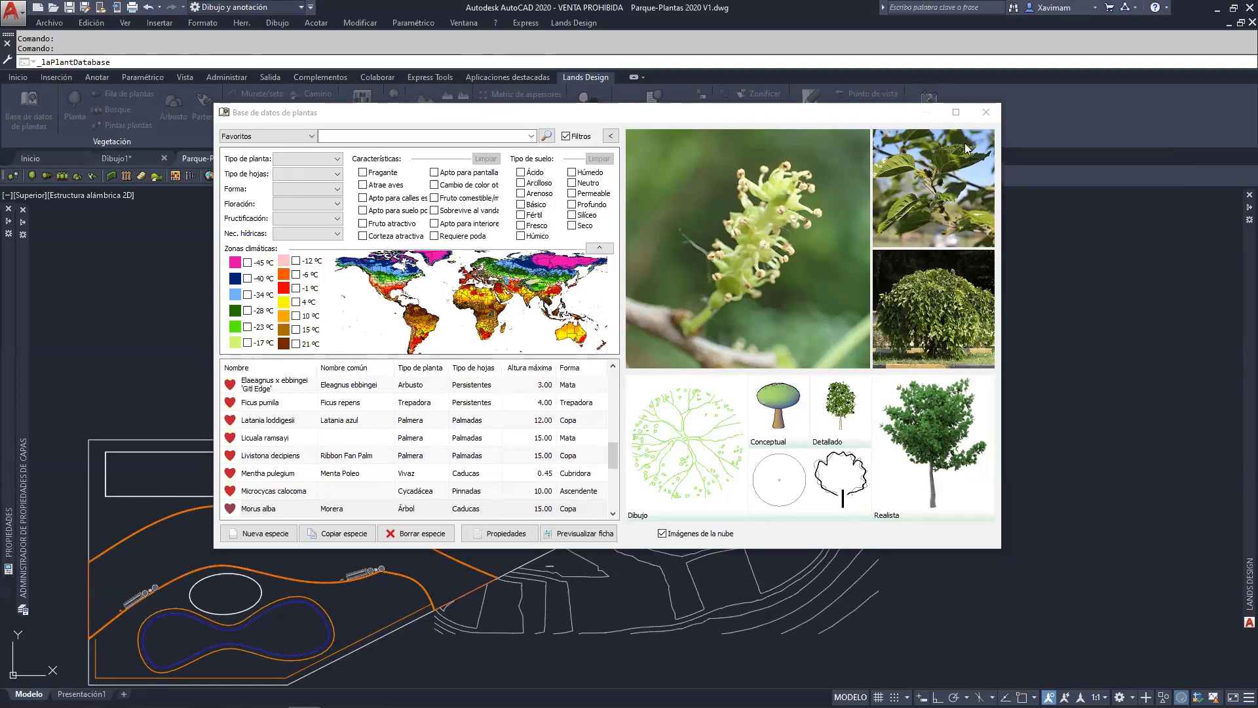
left_click(984, 109)
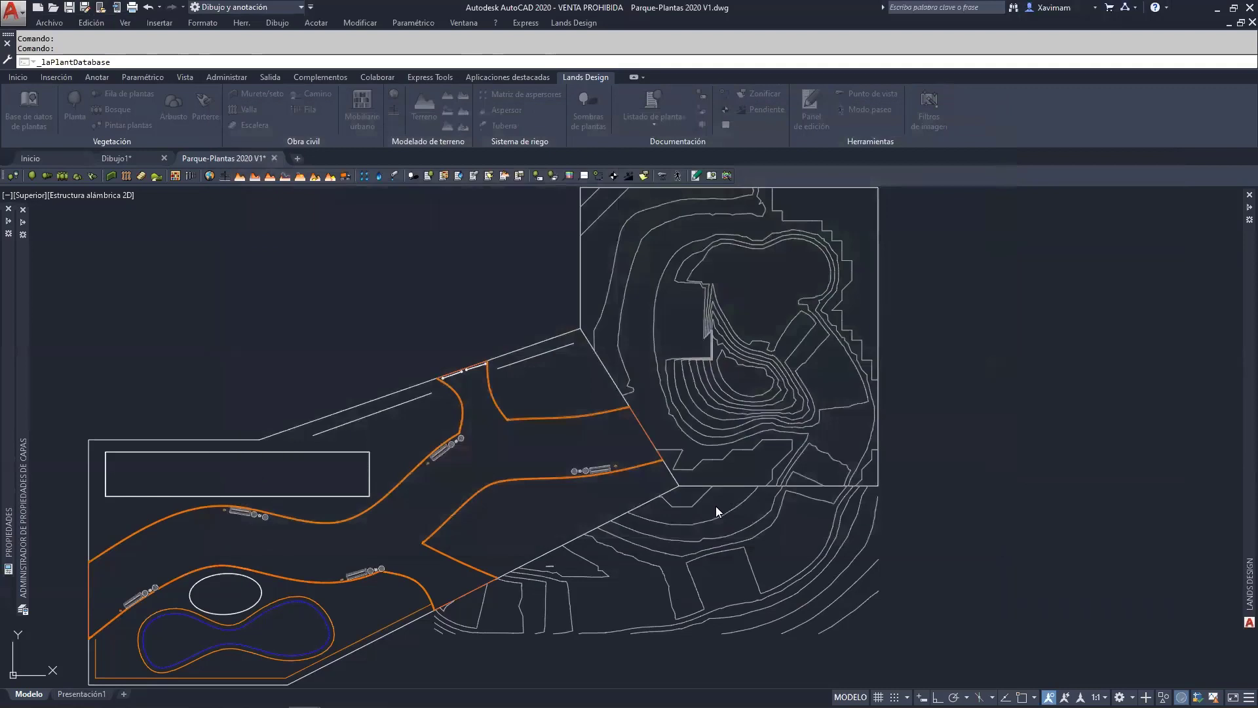
Define the terrain's contour lines by the distance between curves and set that distance to 1.
left_click(656, 338)
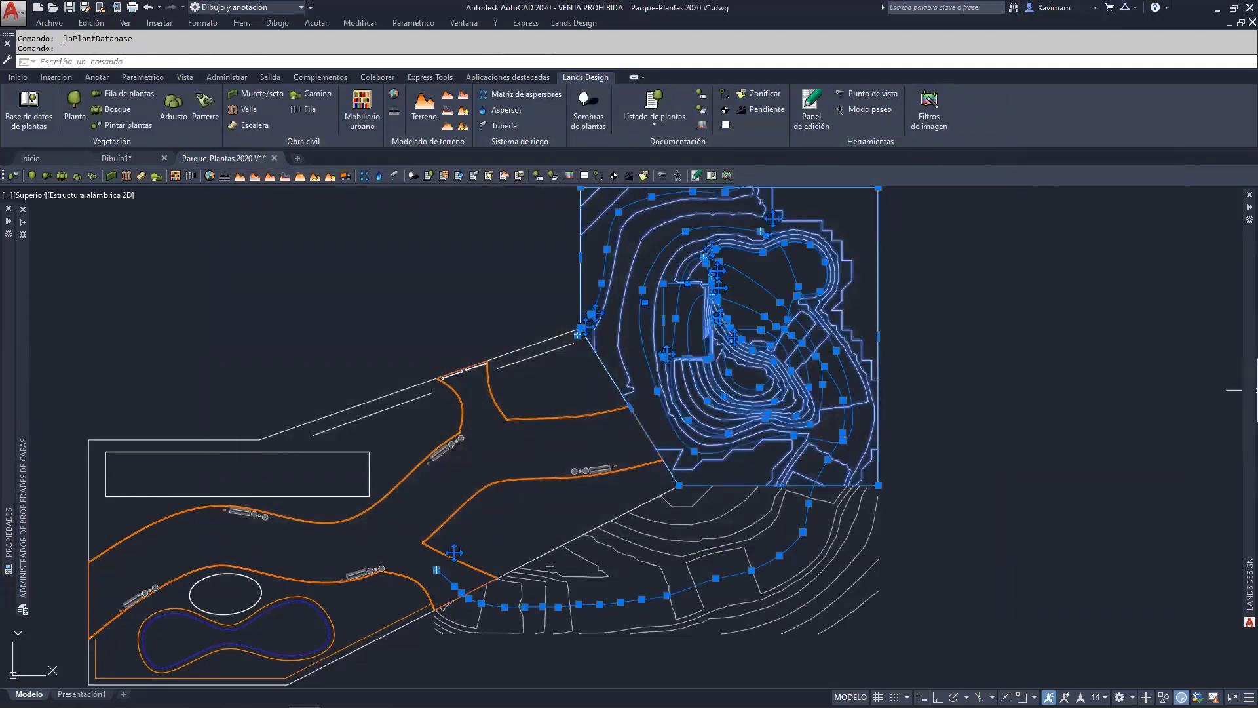
mouse_move(1238, 405)
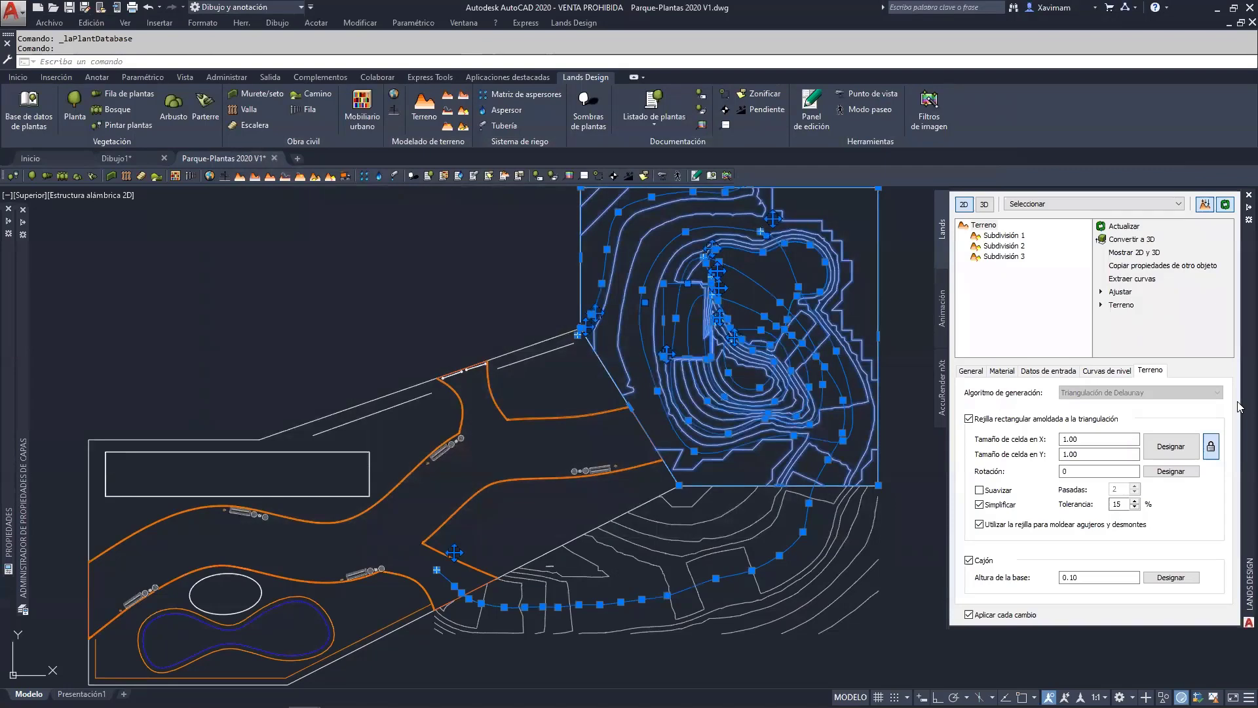
left_click(1107, 371)
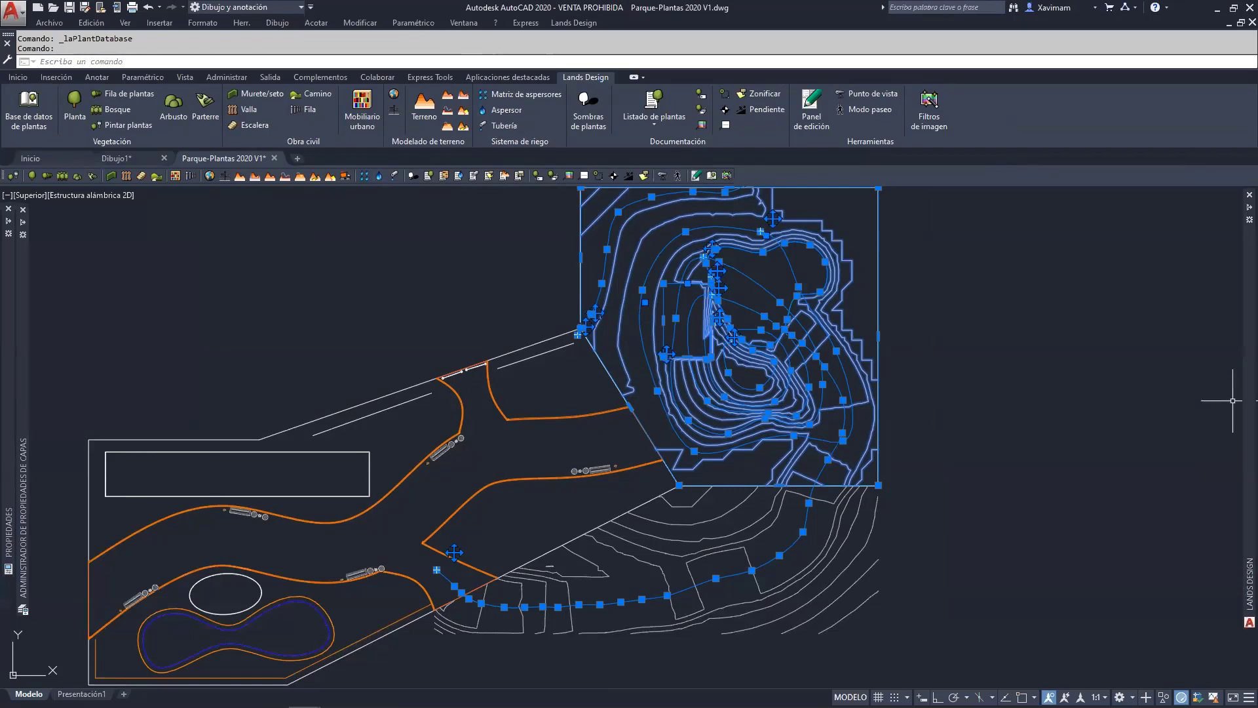
mouse_move(1249, 400)
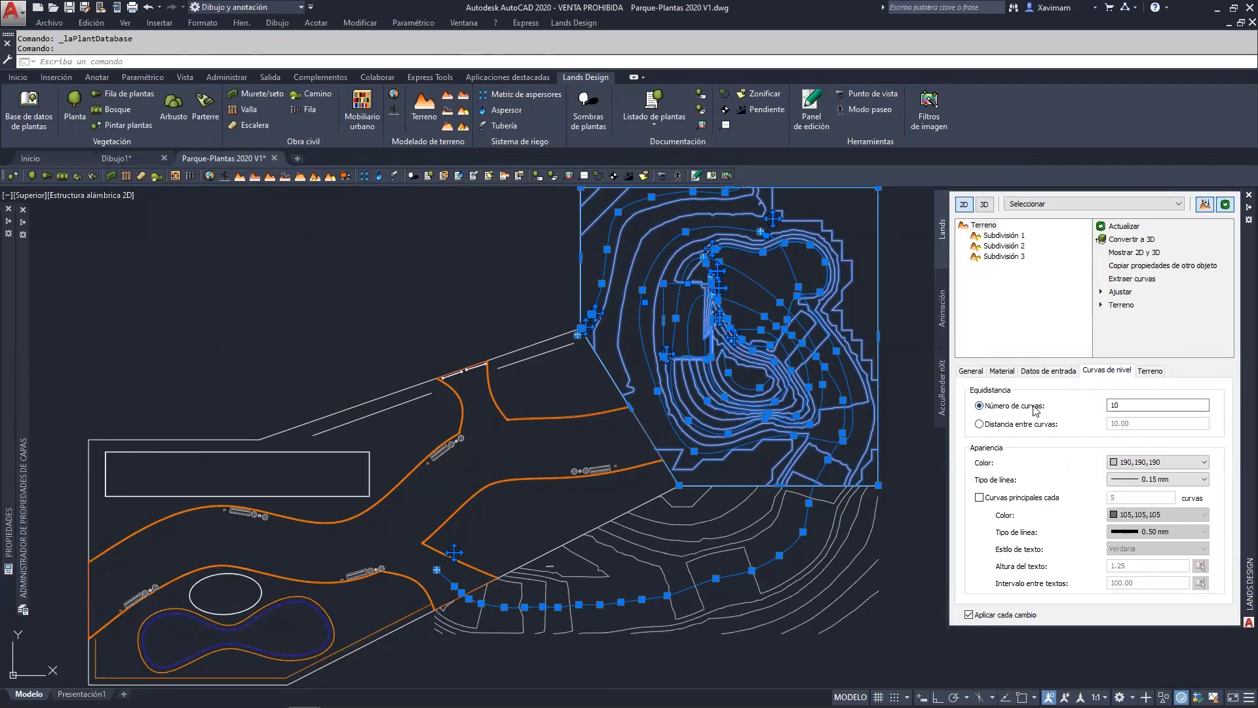
left_click(1004, 426)
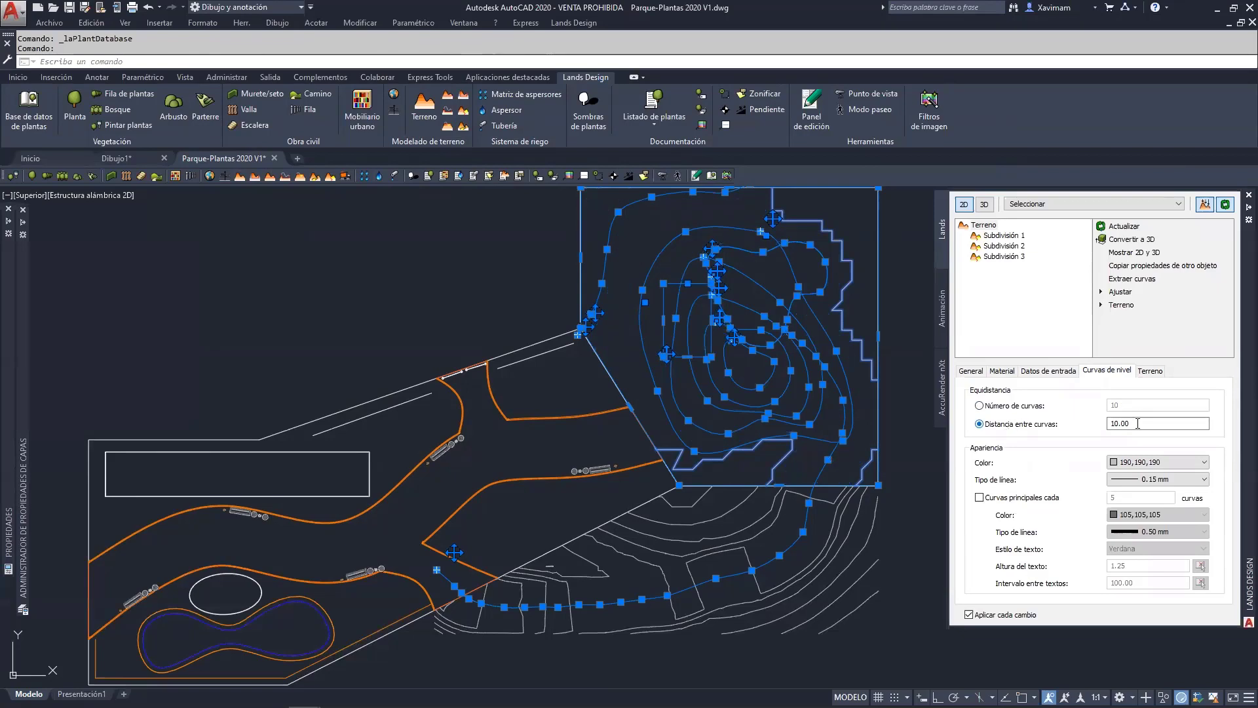
key("Tab")
type("1")
Enable main contour curves on the terrain every 5 curves, with line weight 0.50 mm and Verdana text.
left_click(979, 497)
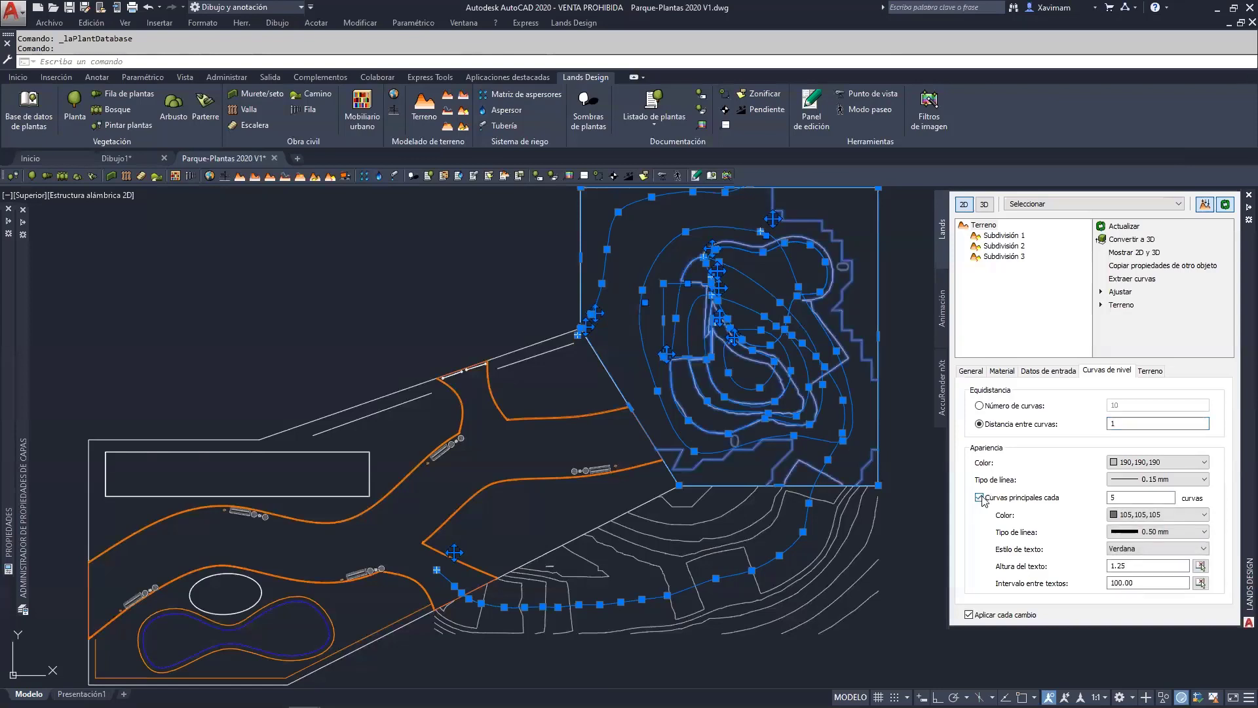
left_click(980, 497)
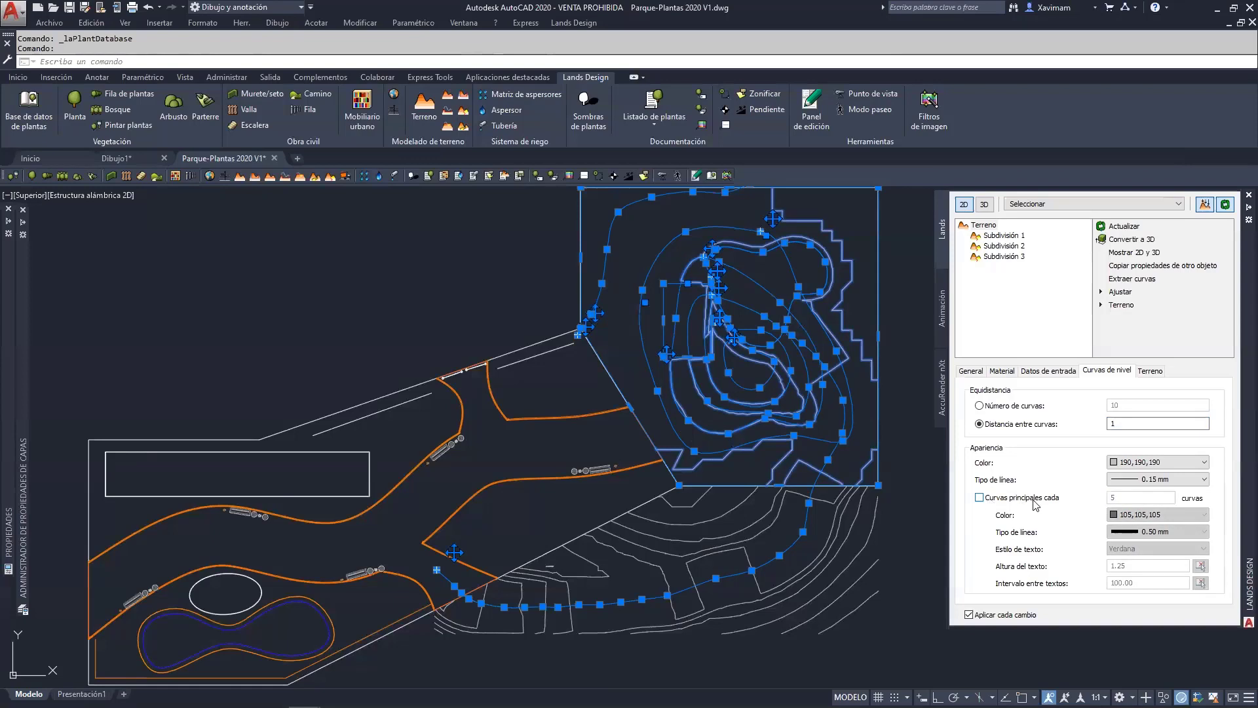
left_click(980, 497)
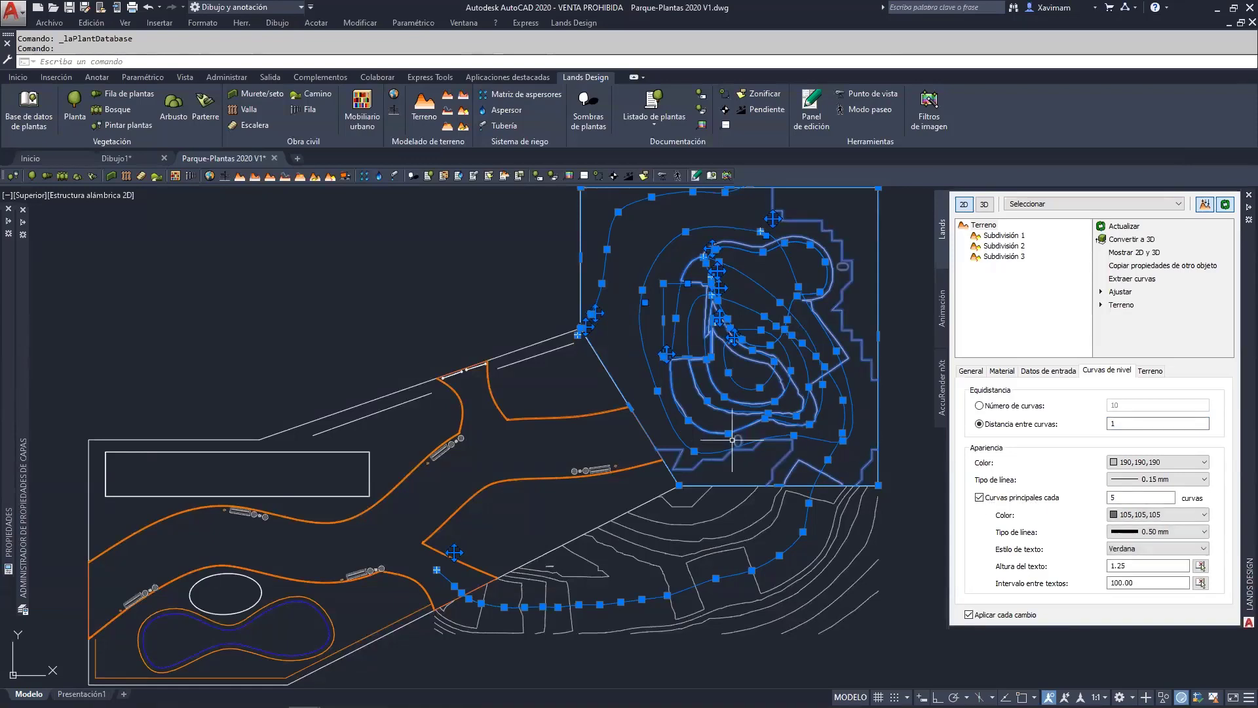
Review the terrain's input data, mesh generation settings and contour curve settings, and deselect it to inspect the labelled curves.
mouse_move(1242, 443)
left_click(1049, 371)
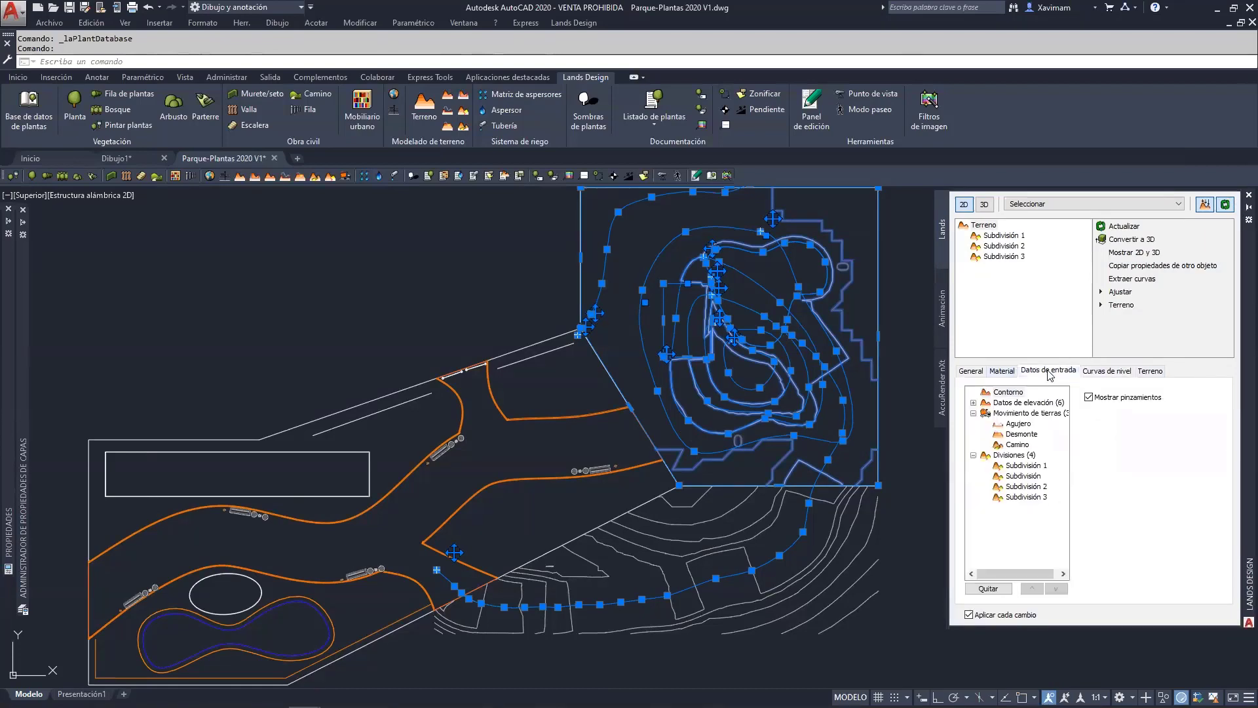
left_click(1112, 372)
left_click(1146, 371)
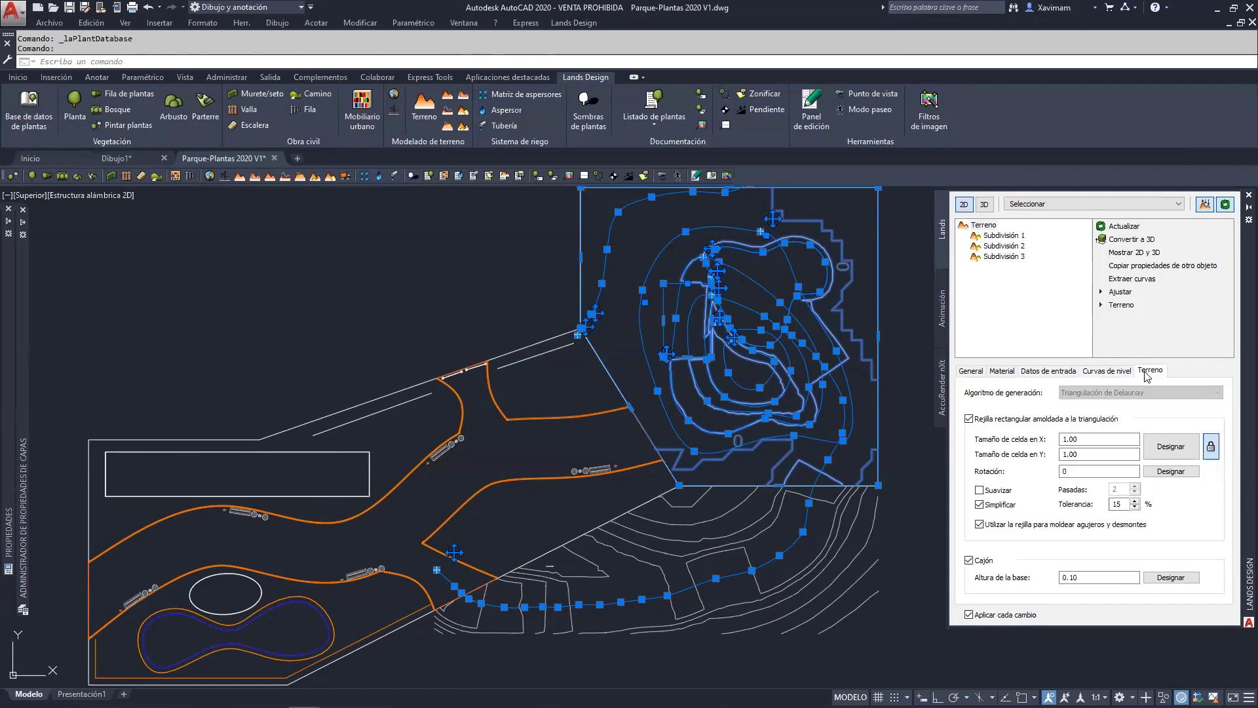
left_click(1088, 374)
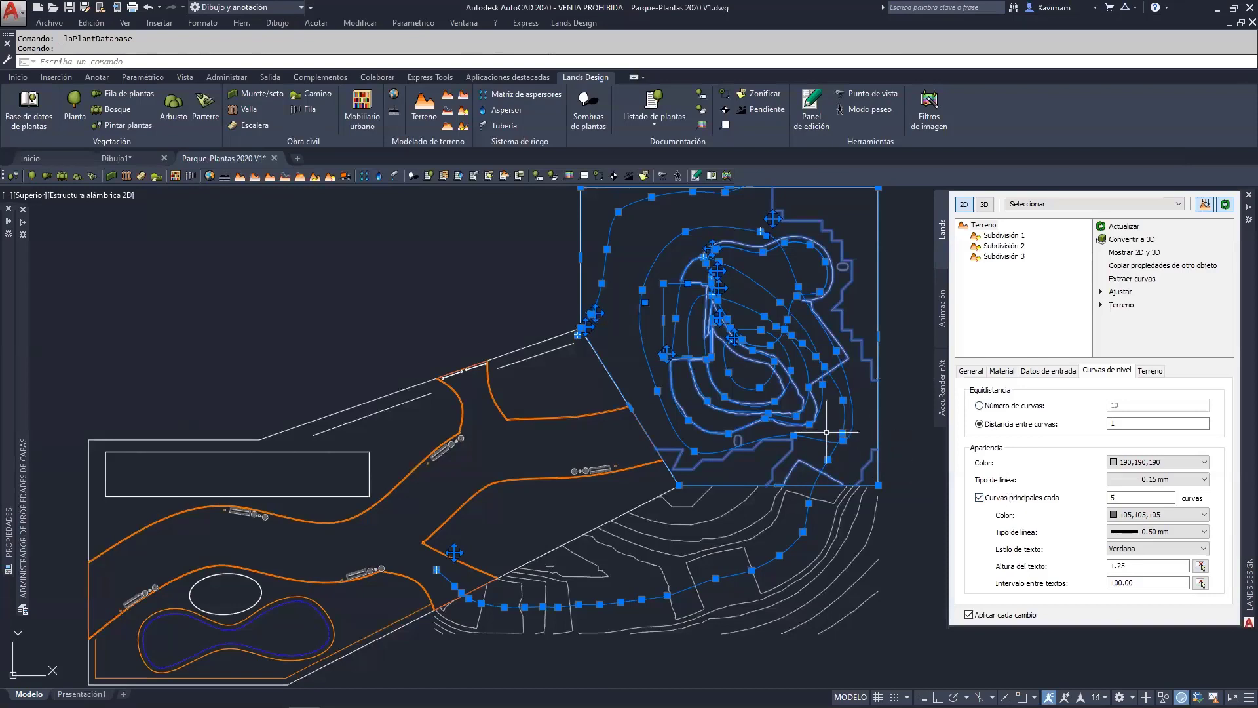
key("Escape")
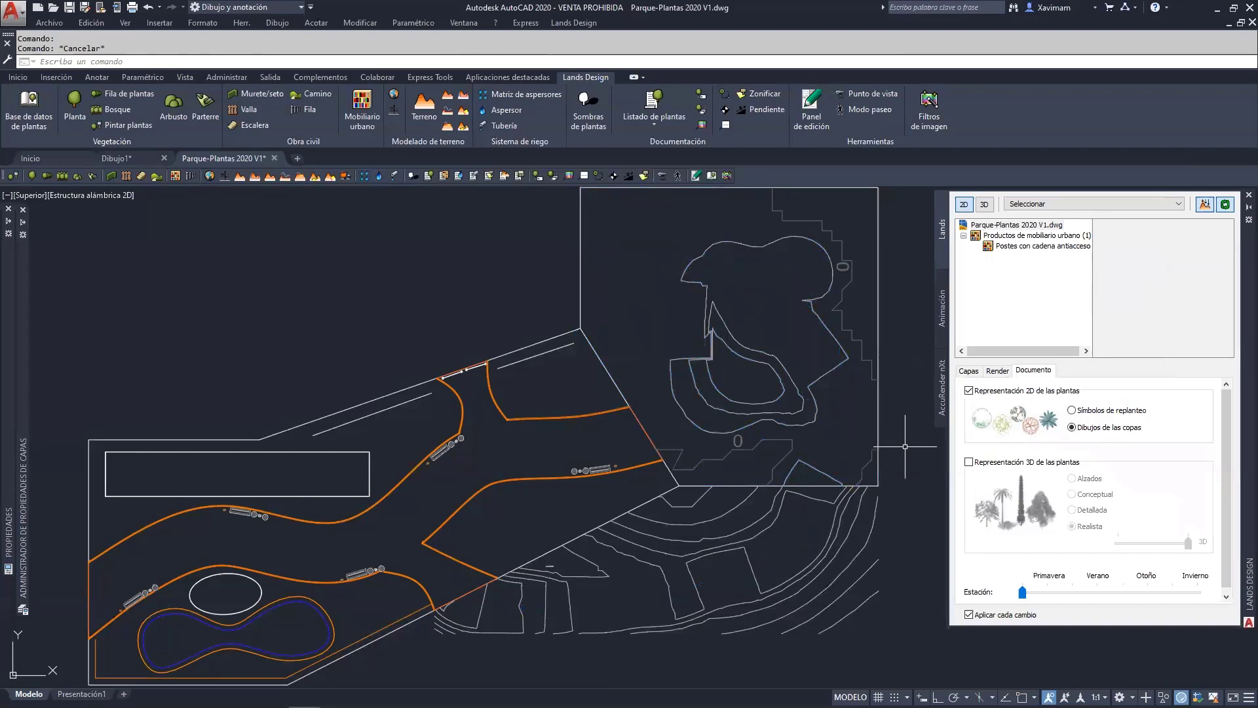
Turn off the main contour curves of the terrain and clear the selection.
left_click(812, 423)
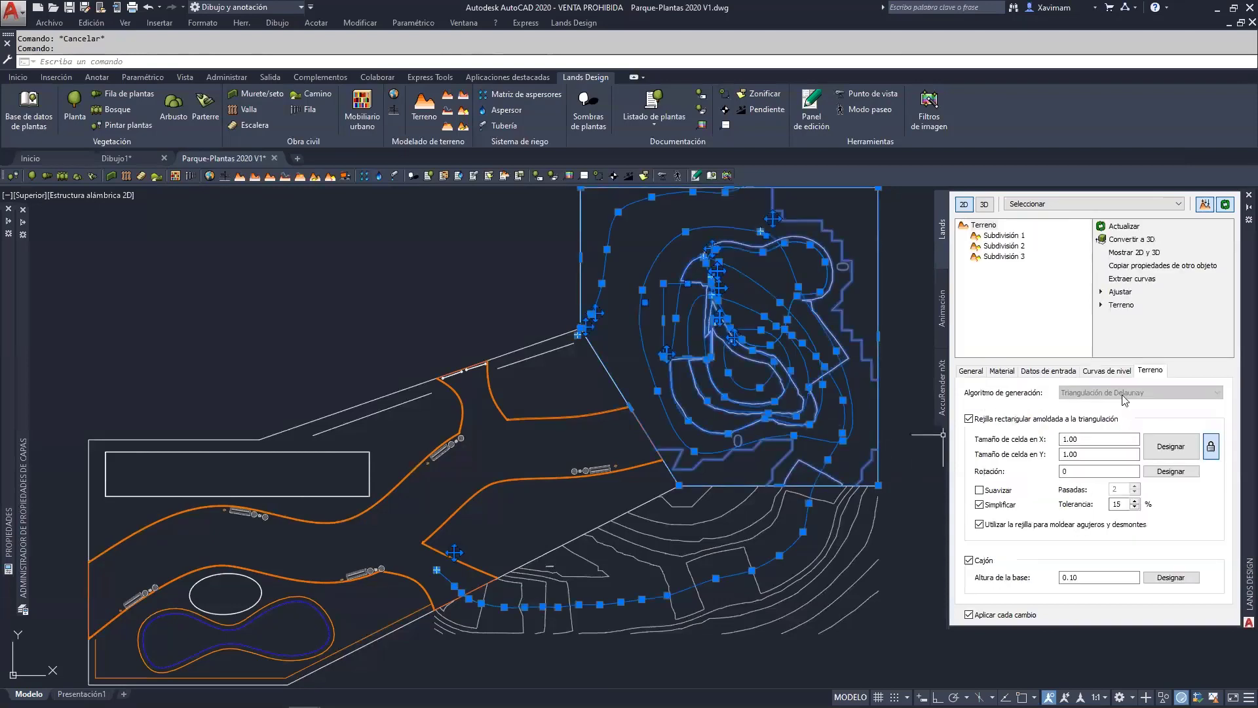
left_click(1112, 370)
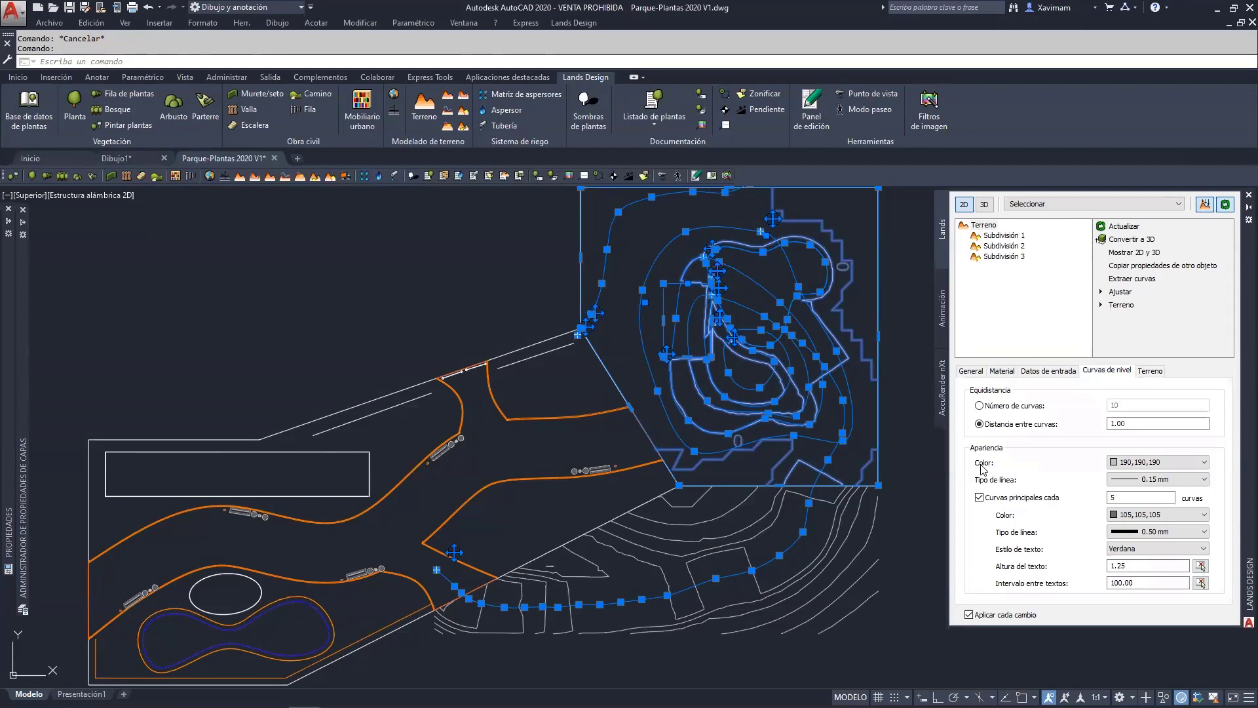
left_click(980, 497)
left_click(912, 439)
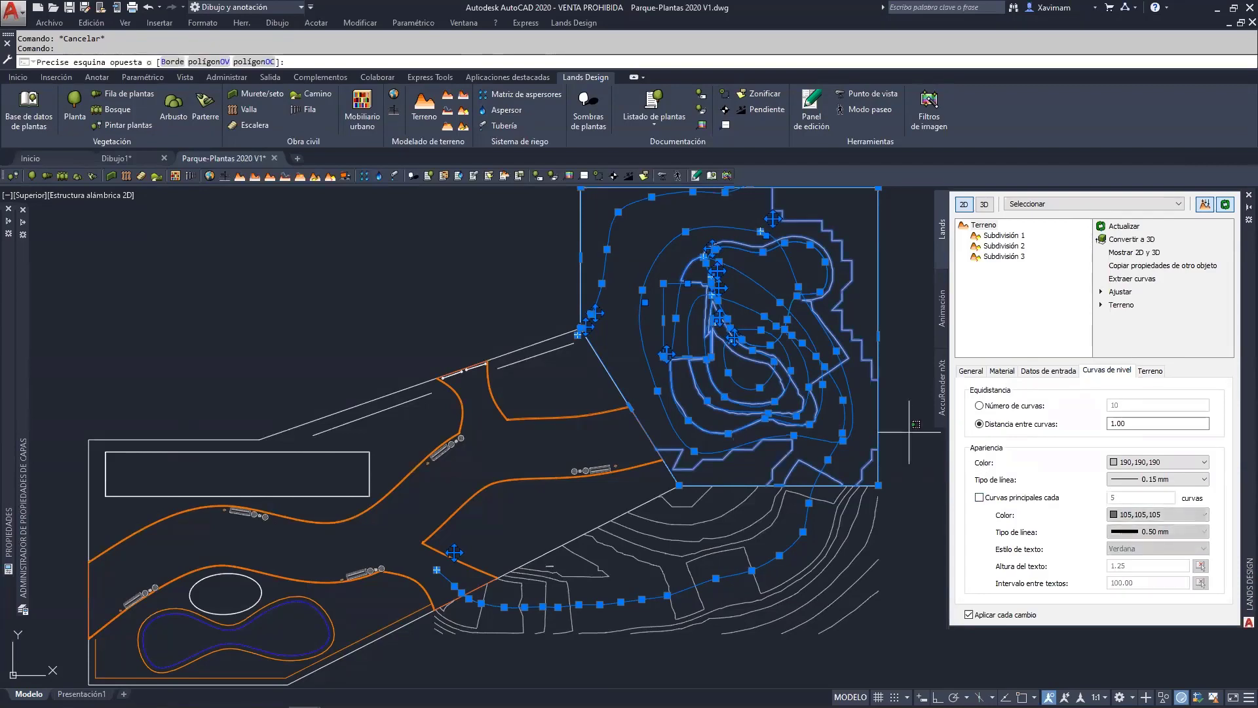
key("Escape")
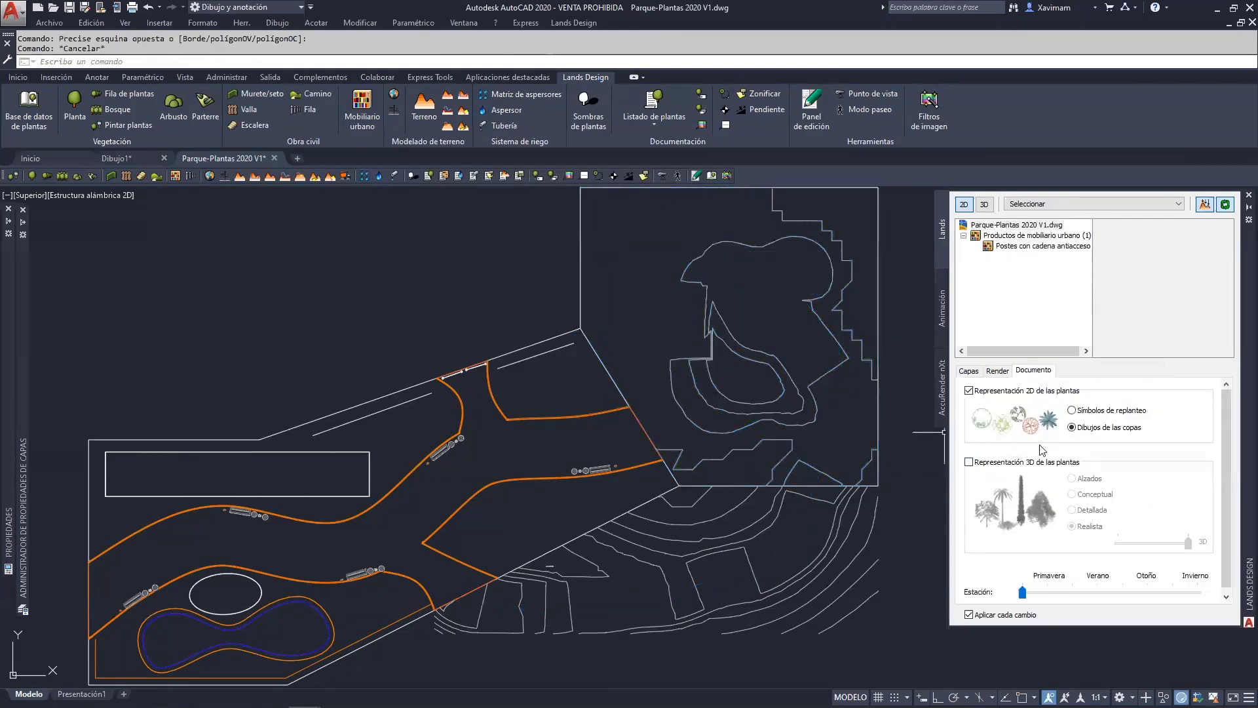
Set the distance between the terrain's contour curves to 0.5 and deselect the terrain.
left_click(824, 371)
left_click(1109, 371)
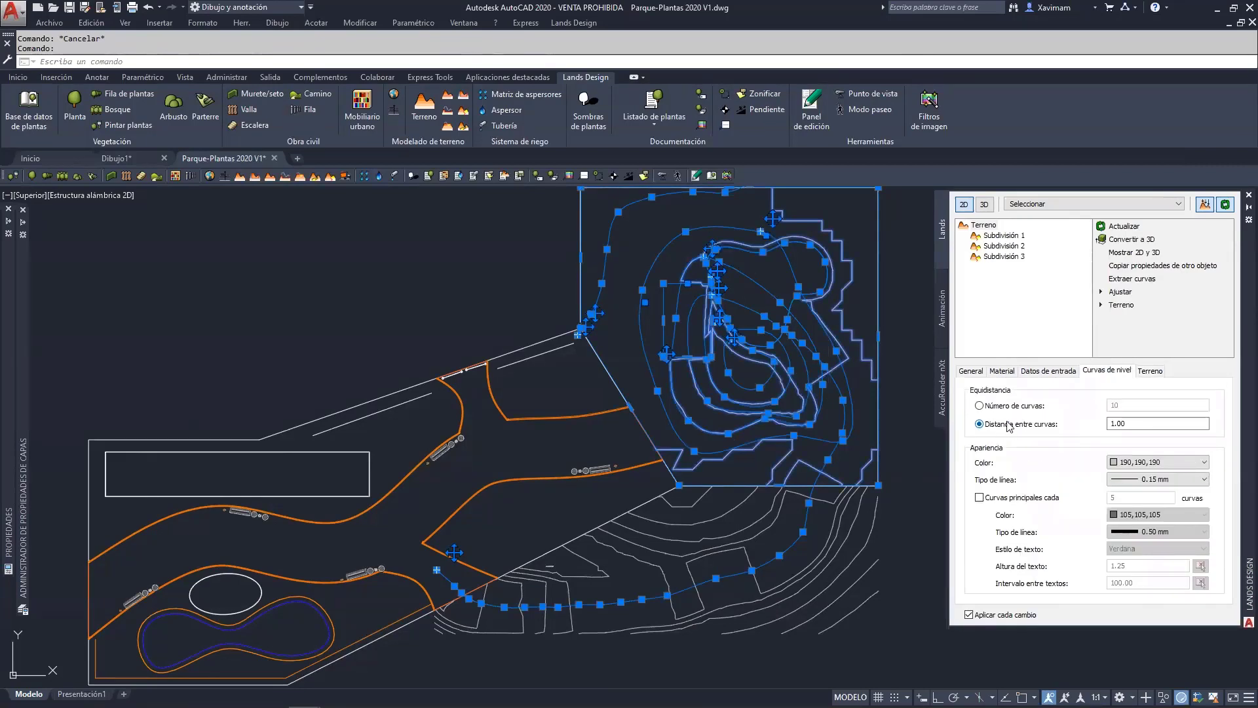
double_click(1134, 425)
type(".5")
key("Escape")
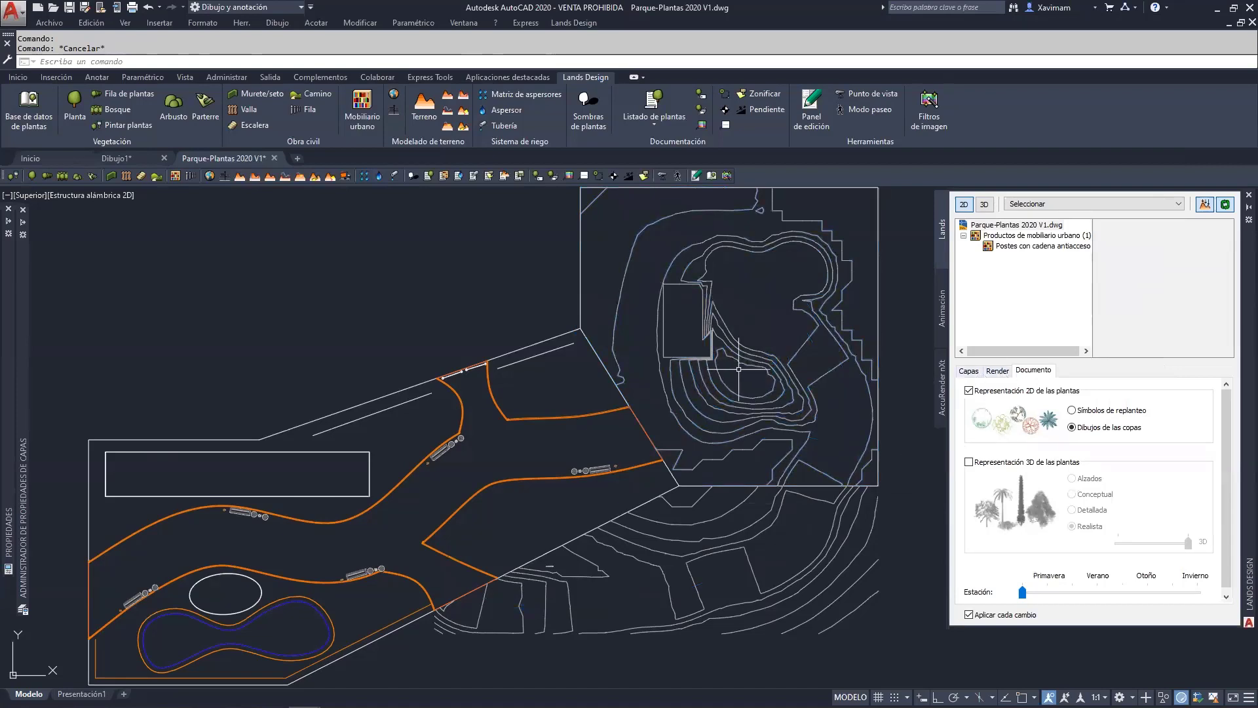
Check the terrain's properties and contour curve settings once more, leaving the terrain deselected.
left_click(749, 363)
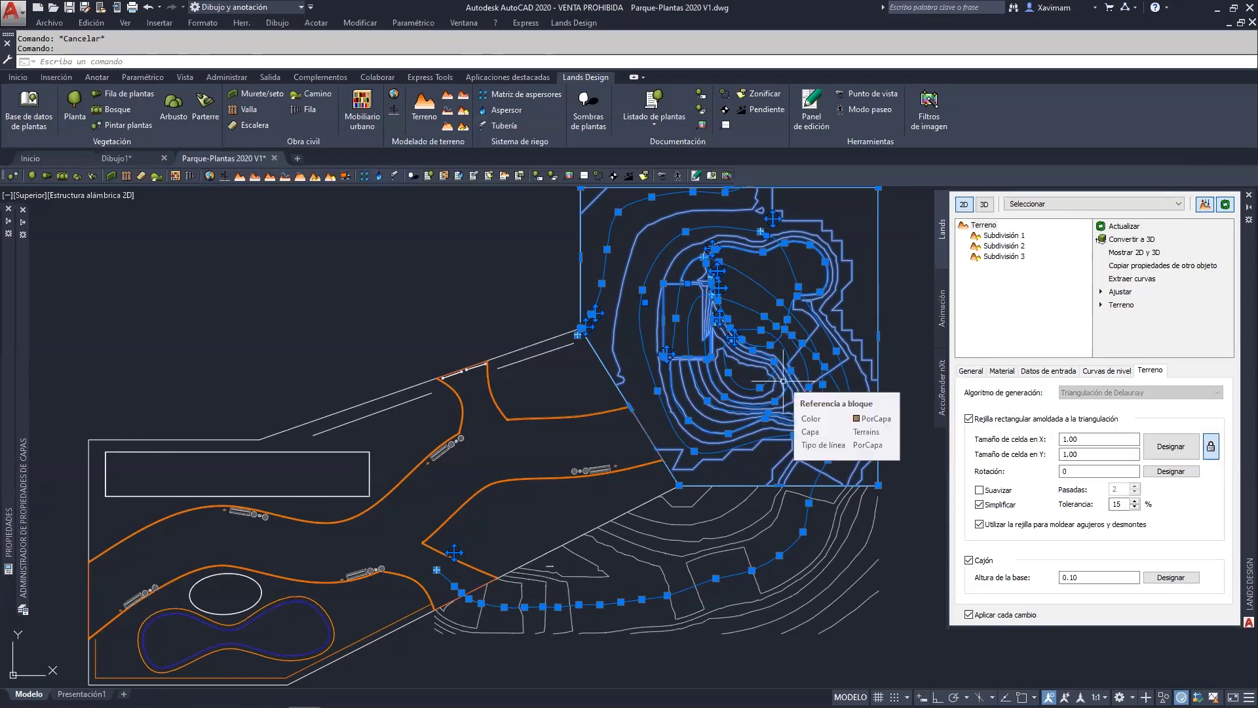
left_click(1103, 372)
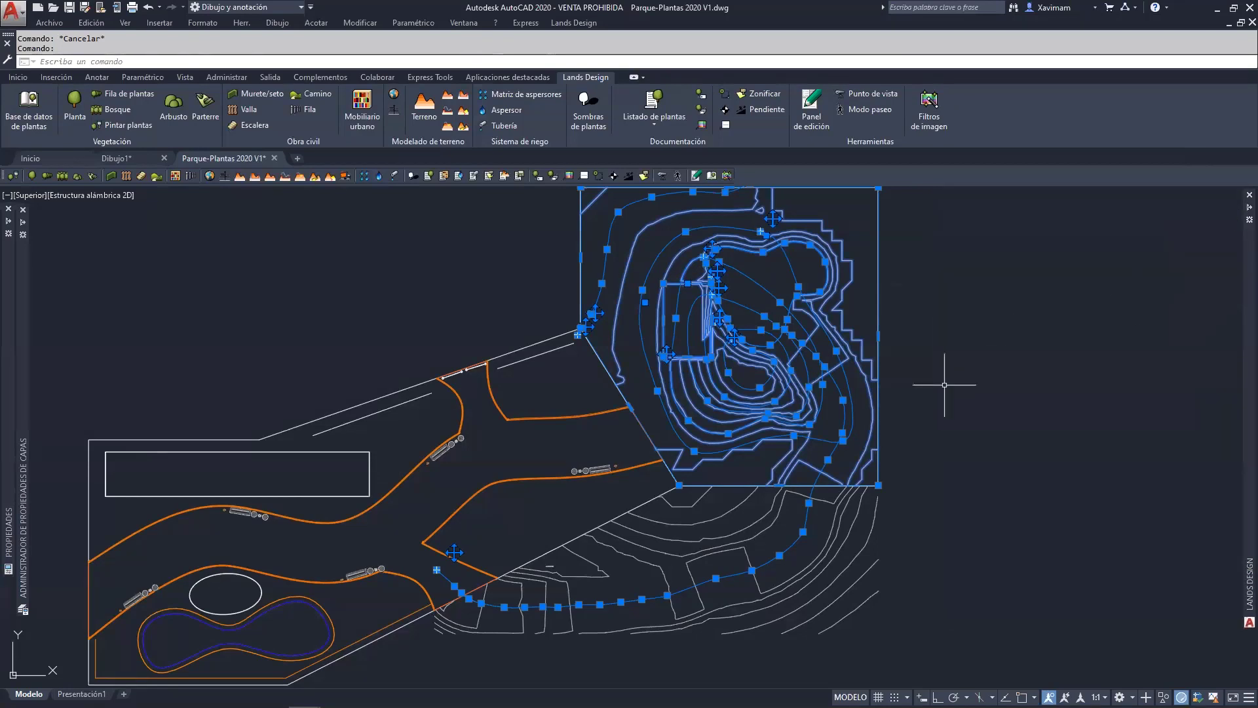
key("Escape")
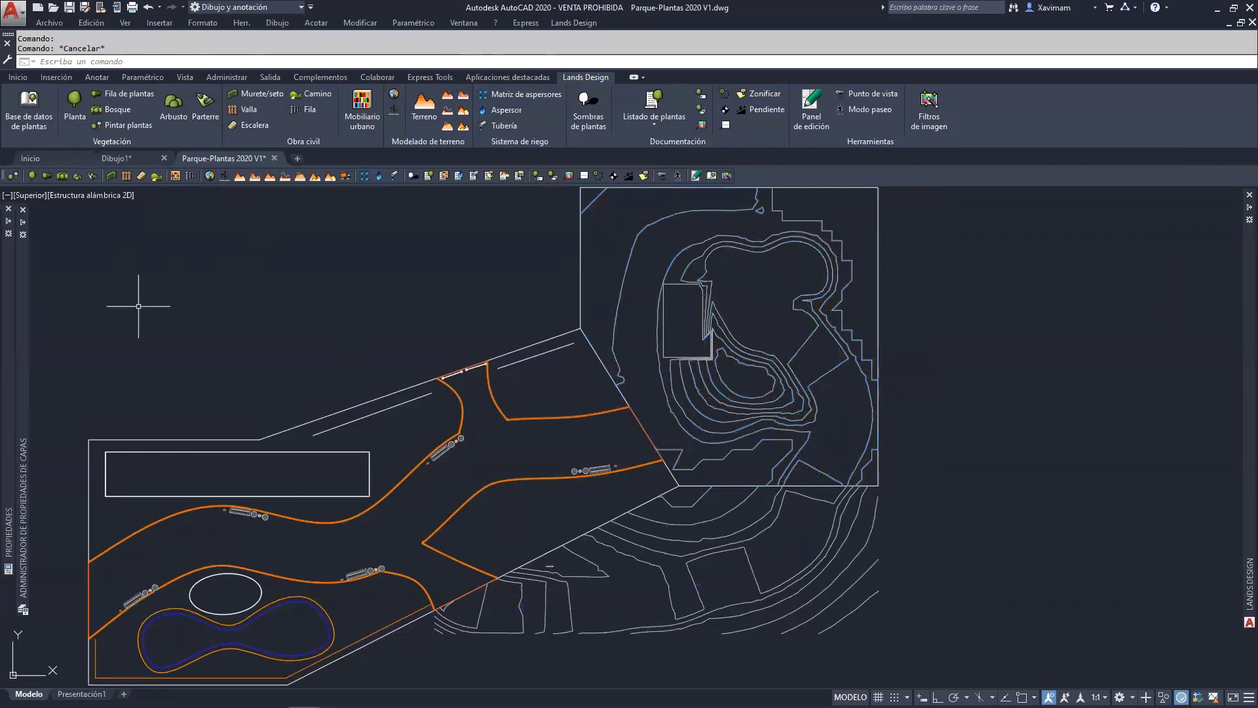
Open the plant database, list all species instead of only the favourites, and move its window clear of the drawing's lower area.
left_click(30, 118)
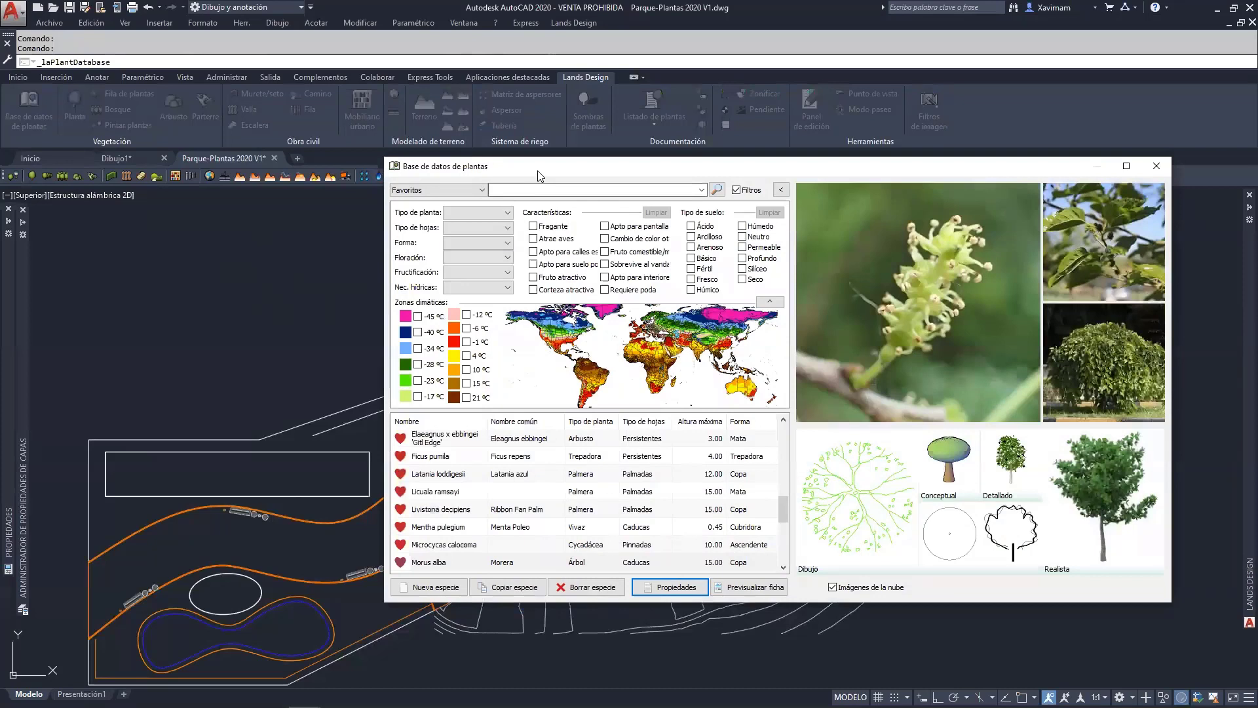
left_click_drag(538, 176, 472, 171)
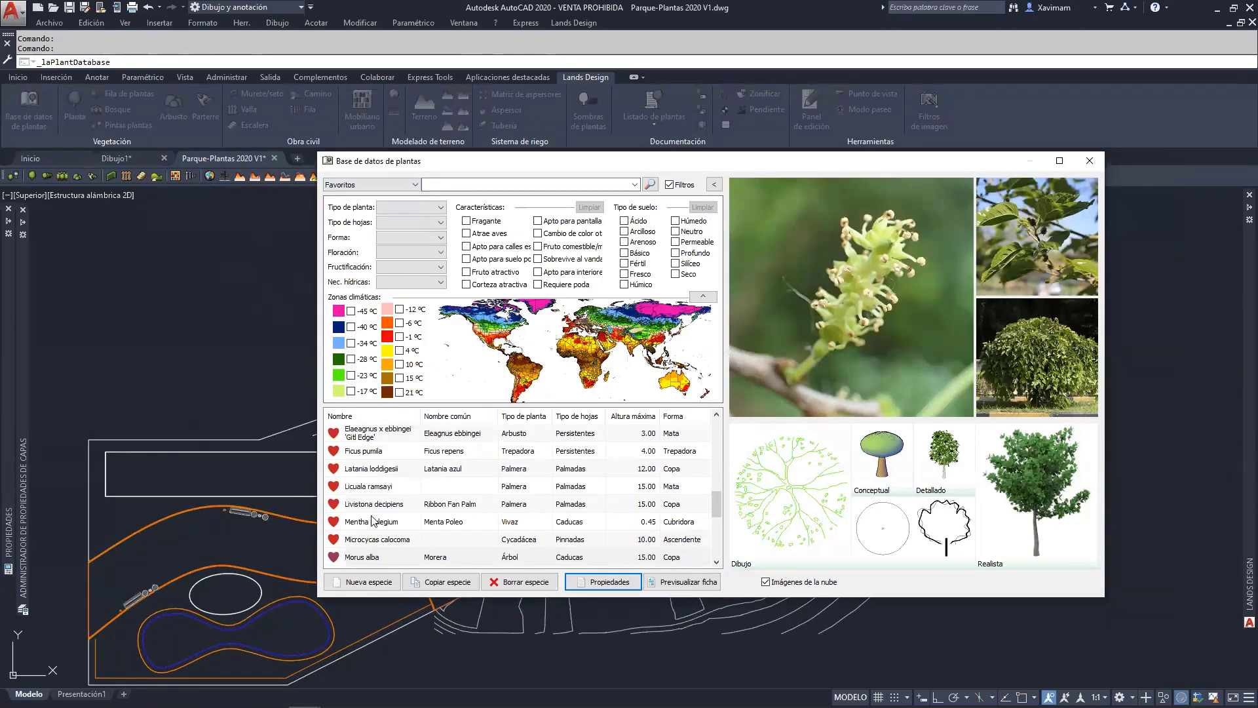
left_click(370, 187)
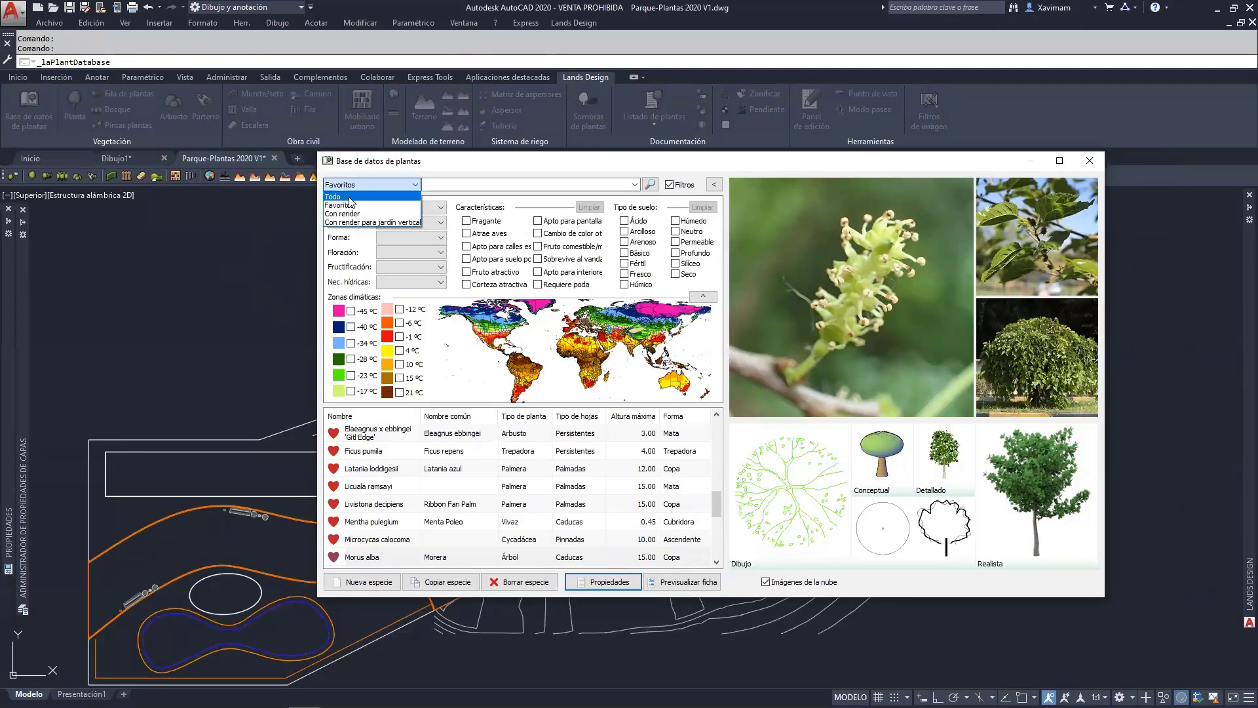
left_click(351, 197)
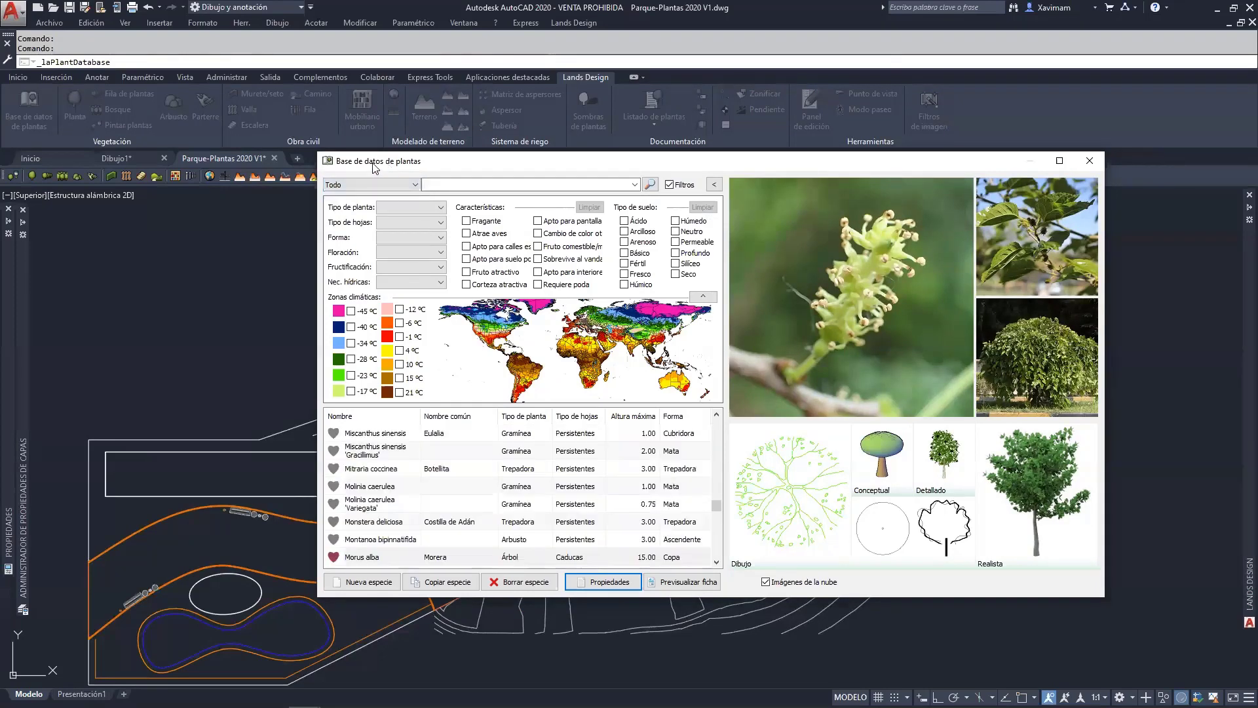
left_click_drag(371, 162, 223, 80)
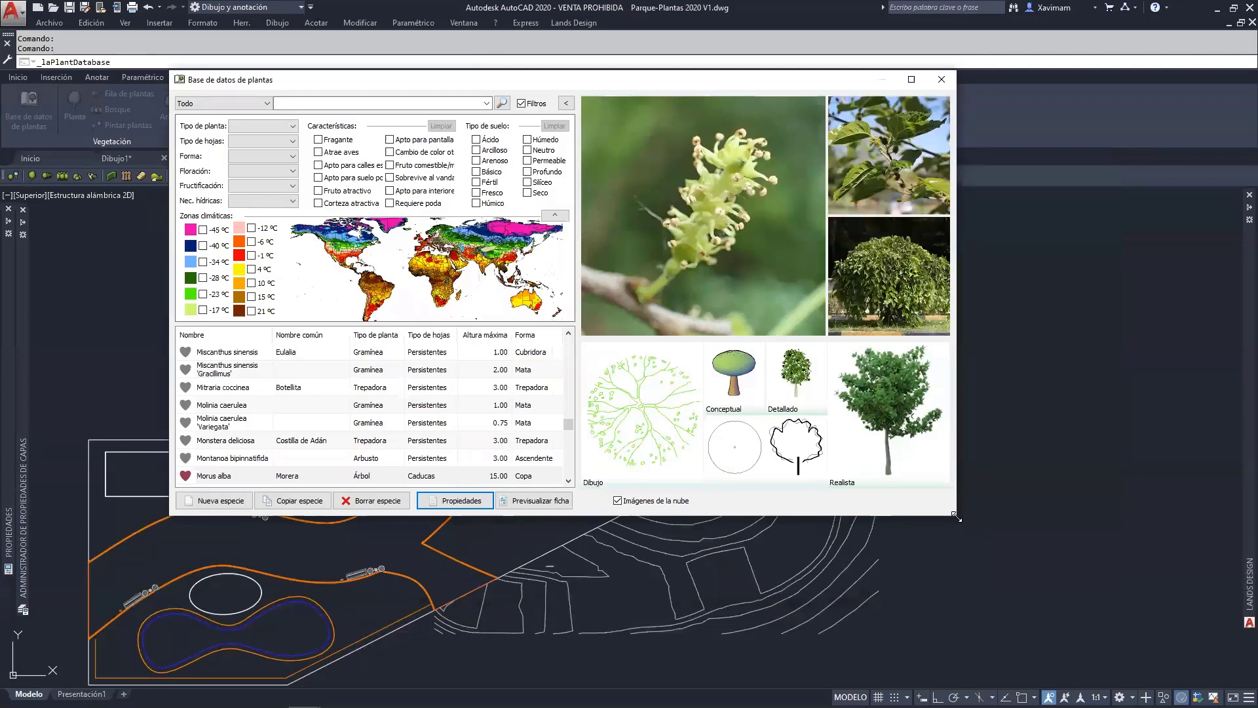
Enlarge the plant database window and reposition it so more species rows and larger previews fit.
left_click_drag(955, 515, 1213, 671)
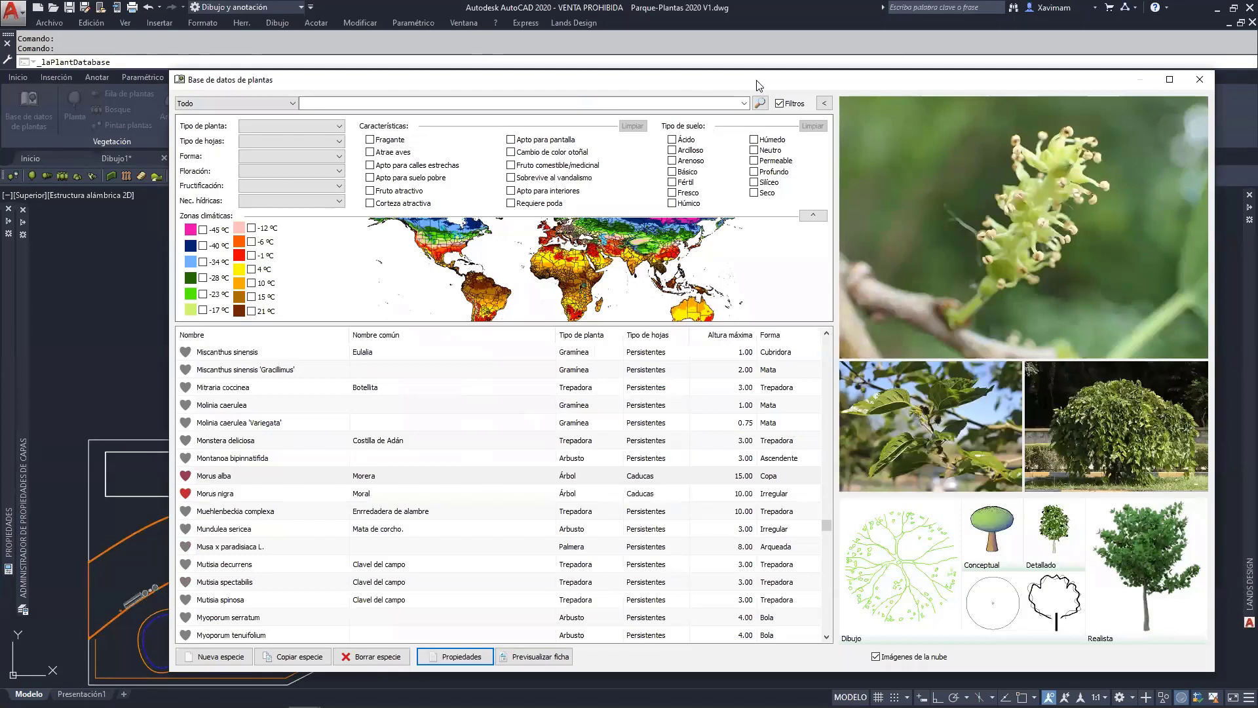
left_click_drag(758, 85, 677, 93)
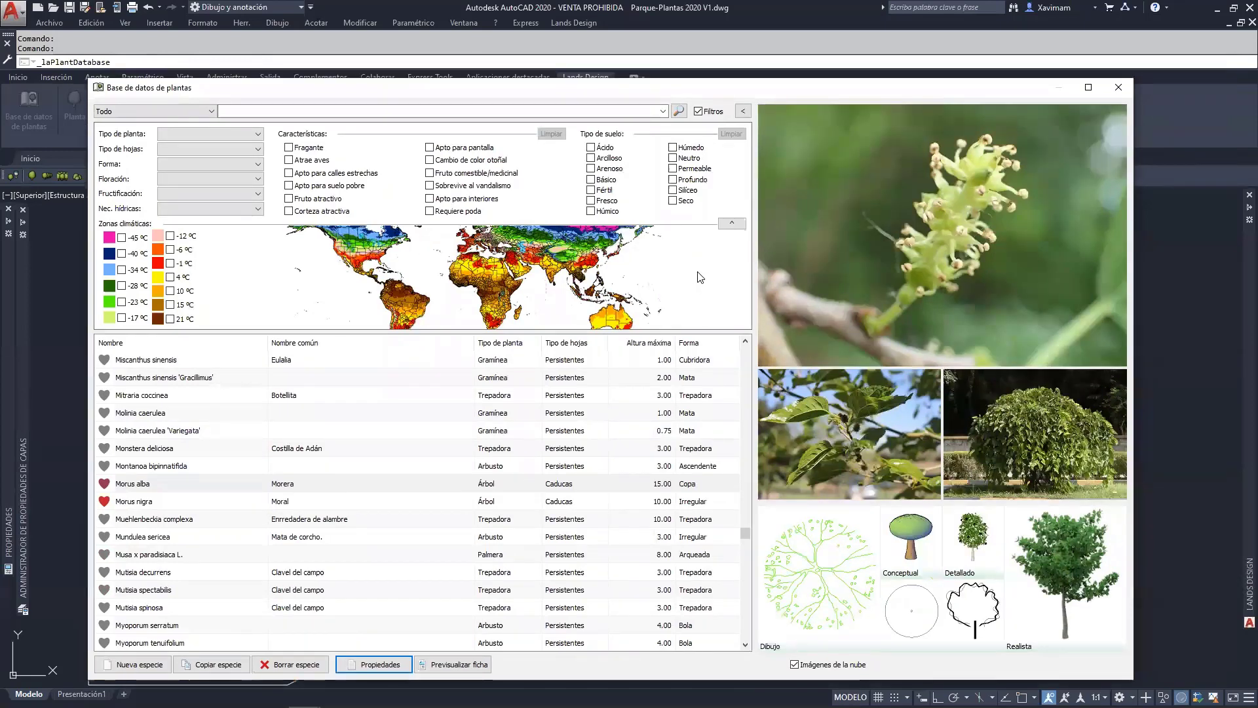
Review the Favoritos species from the start of the list, and return the plant database to listing Todo.
left_click(145, 111)
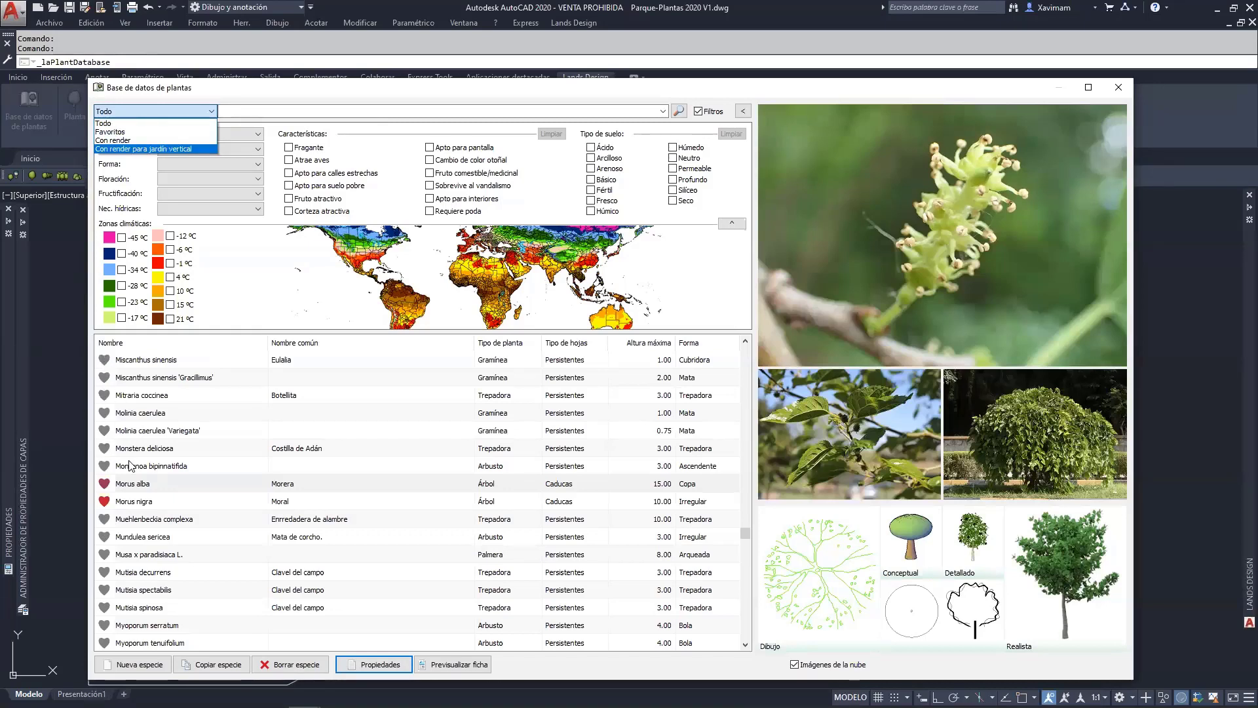
left_click(109, 133)
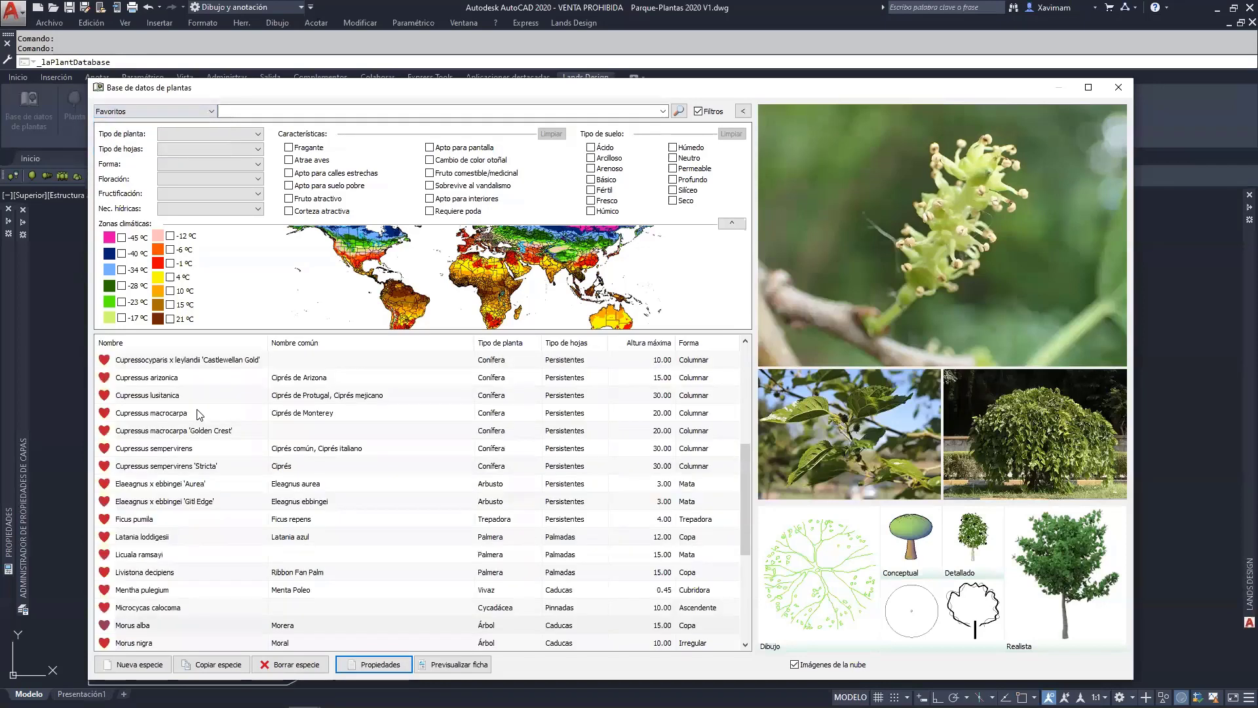
left_click_drag(747, 527, 738, 404)
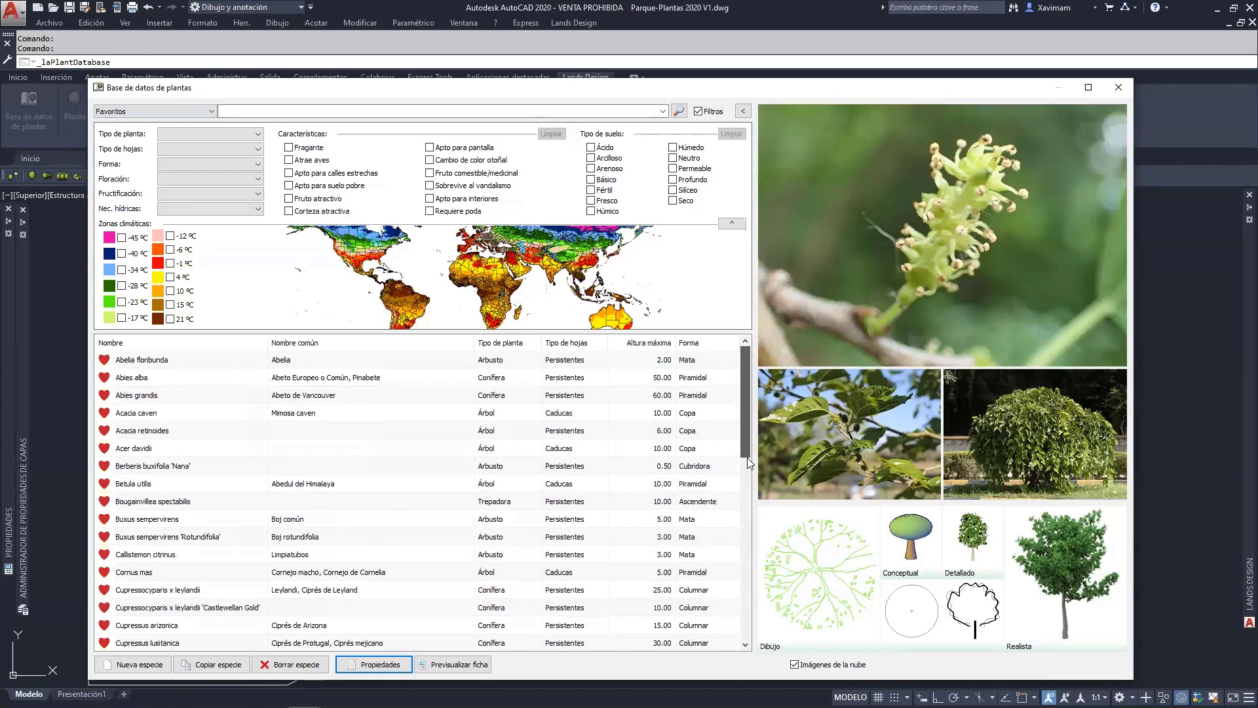
left_click_drag(747, 458, 762, 387)
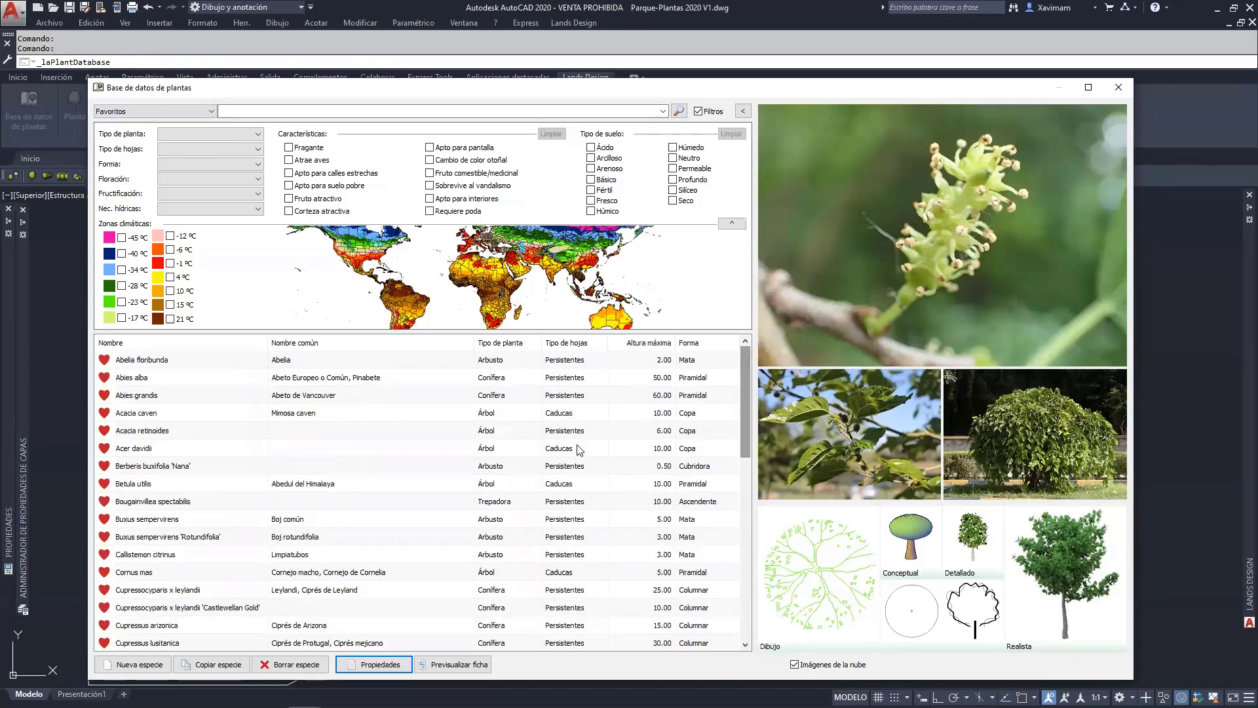
left_click(142, 112)
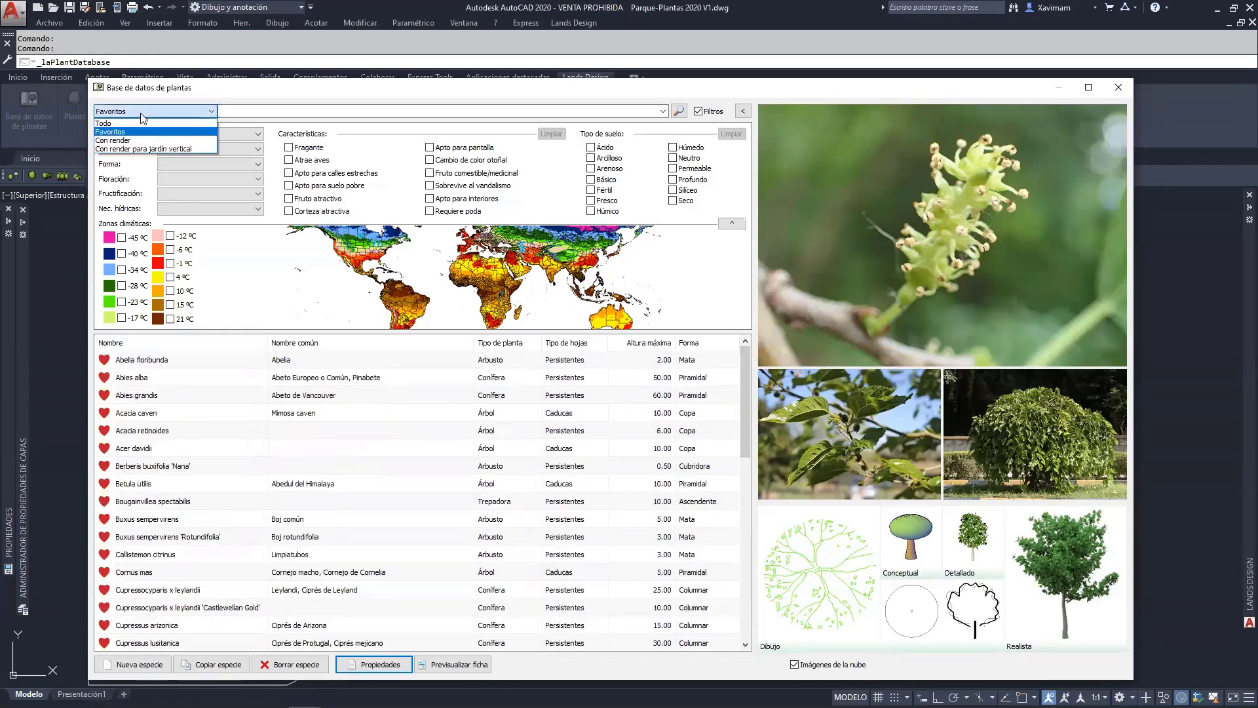
left_click(142, 123)
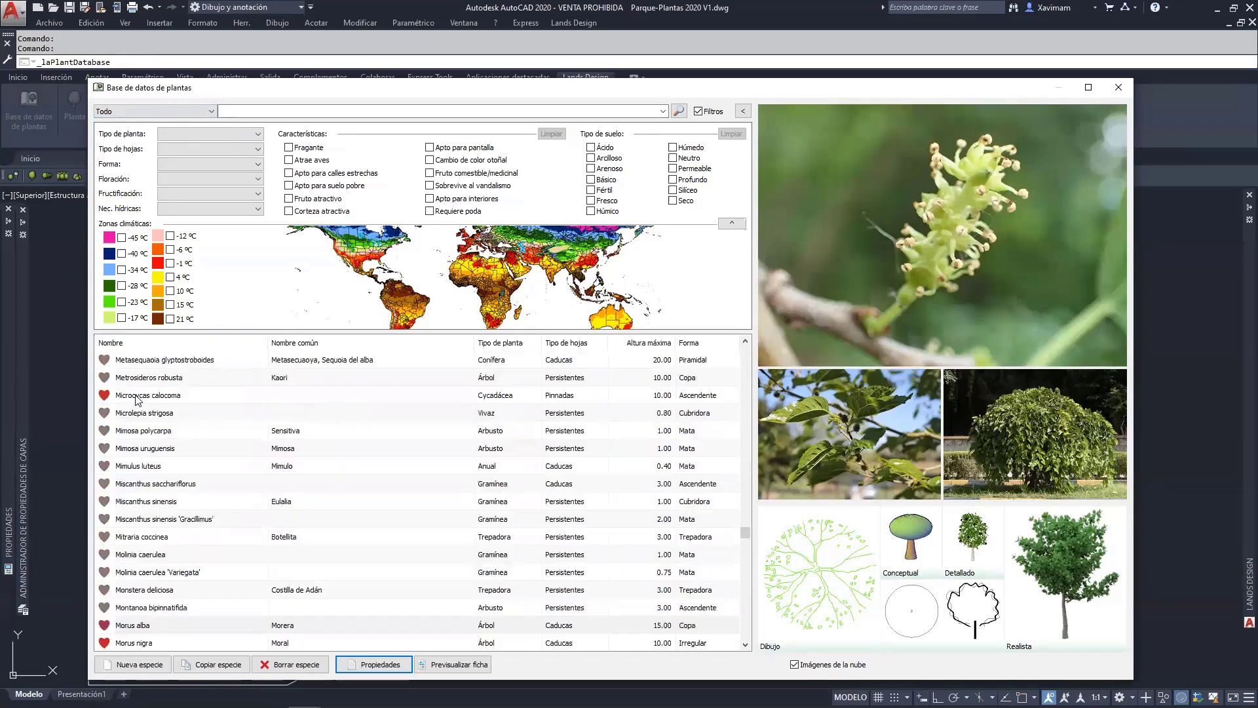
Mark Metrosideros robusta, Microlepia strigosa, Mimosa polycarpa and Mimosa uruguensis as favourite species.
left_click(140, 379)
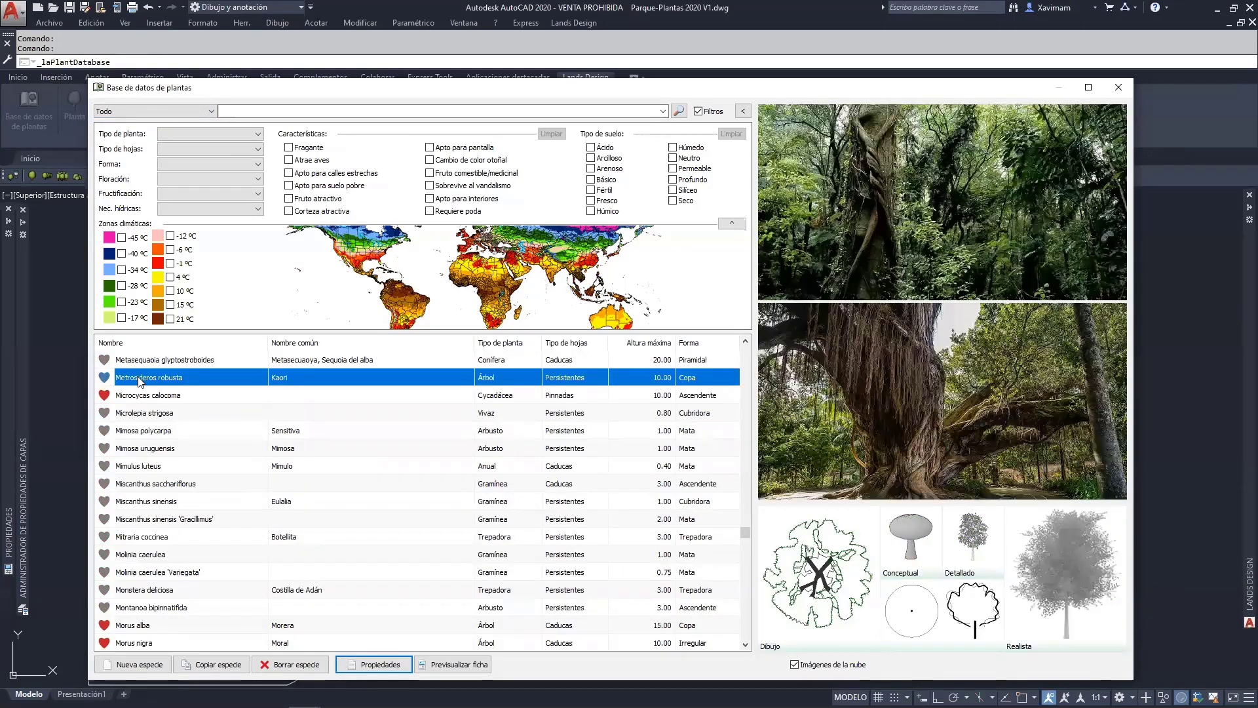
right_click(139, 380)
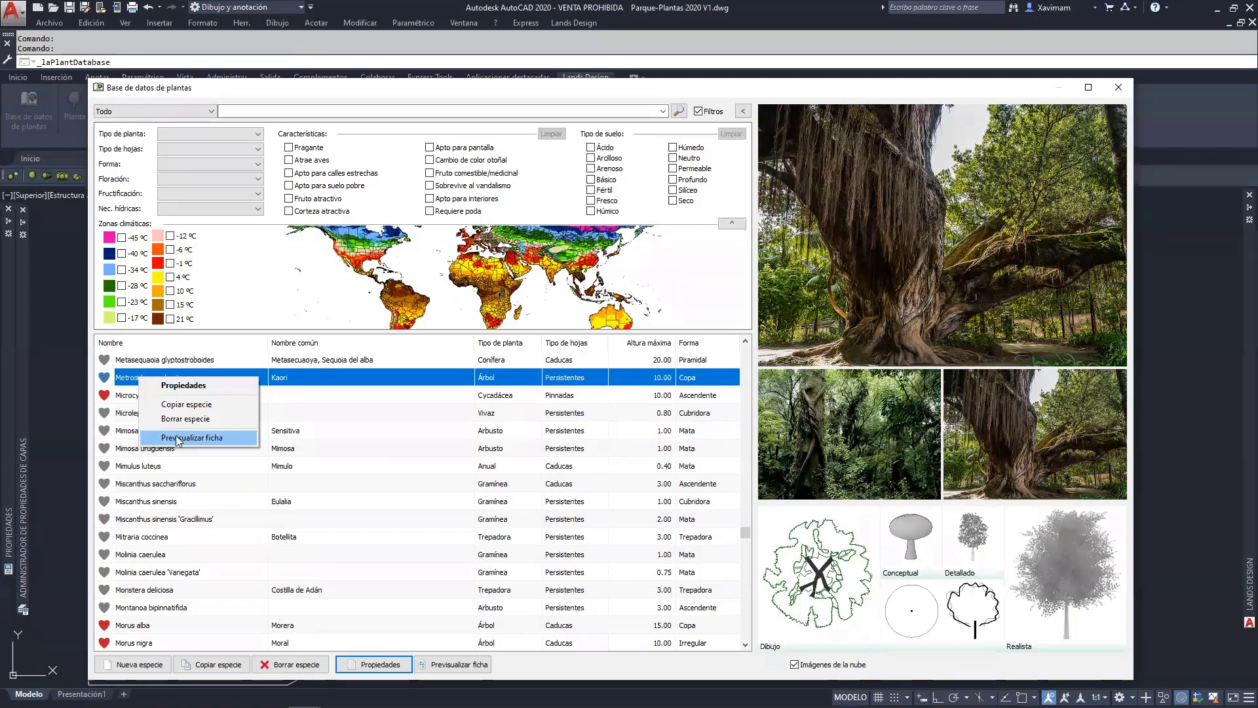
left_click(105, 380)
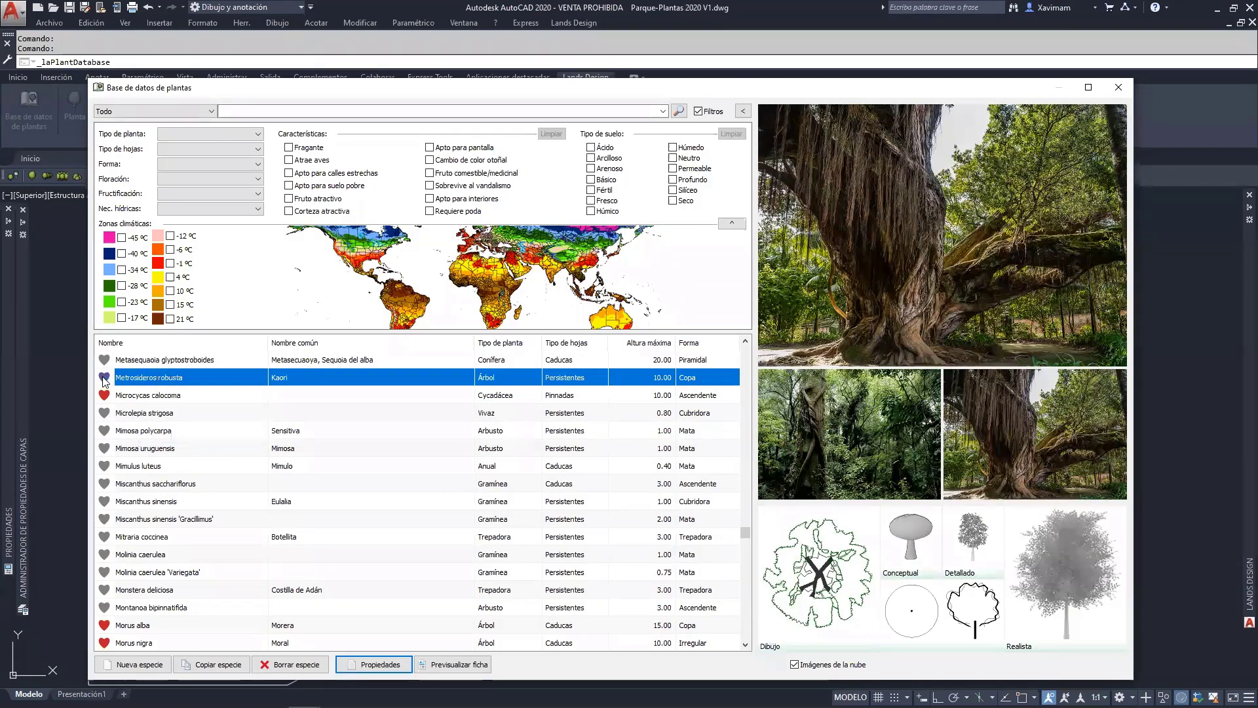
left_click(111, 415)
left_click(107, 432)
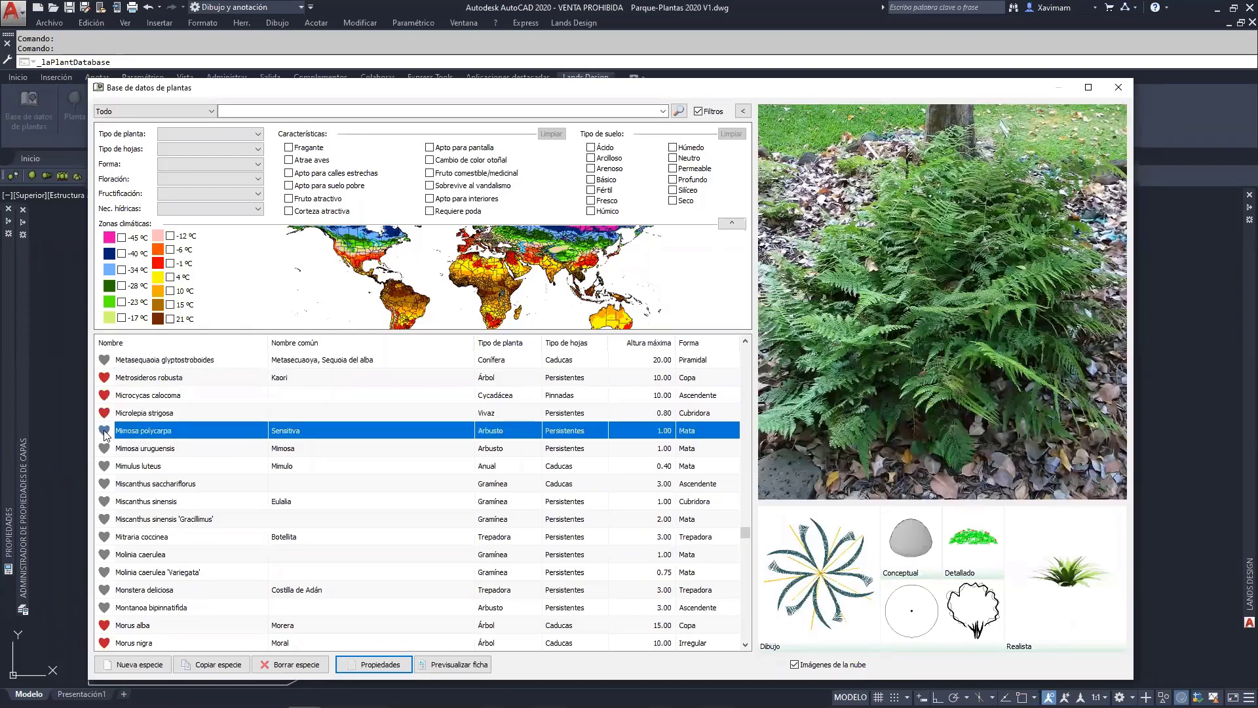
left_click(103, 450)
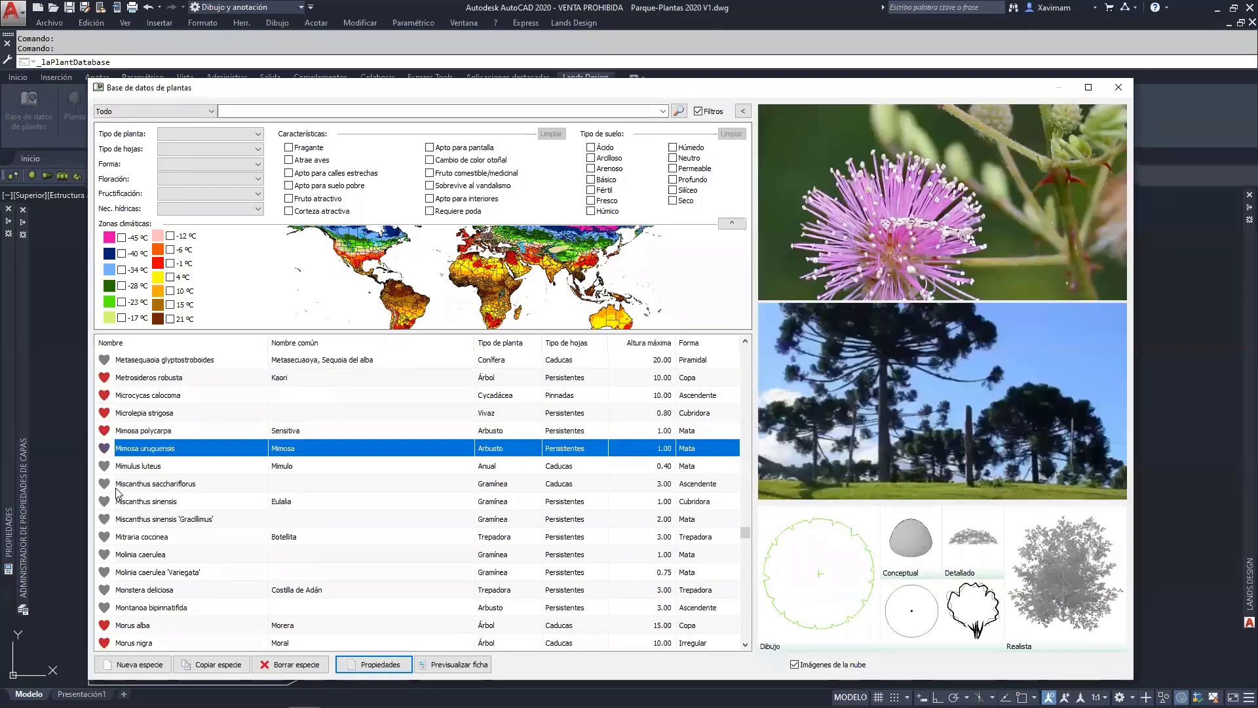
Remove Microcycas calocoma and Metrosideros robusta from the favourite species.
left_click(108, 395)
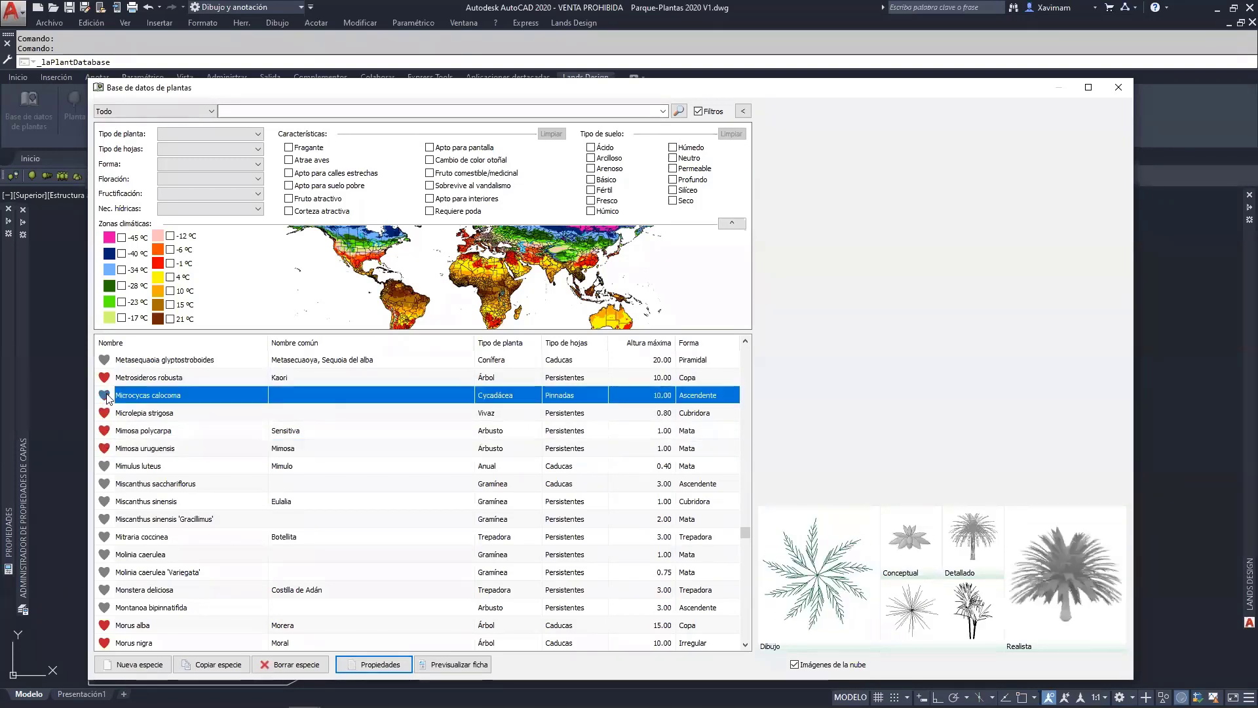
left_click(104, 379)
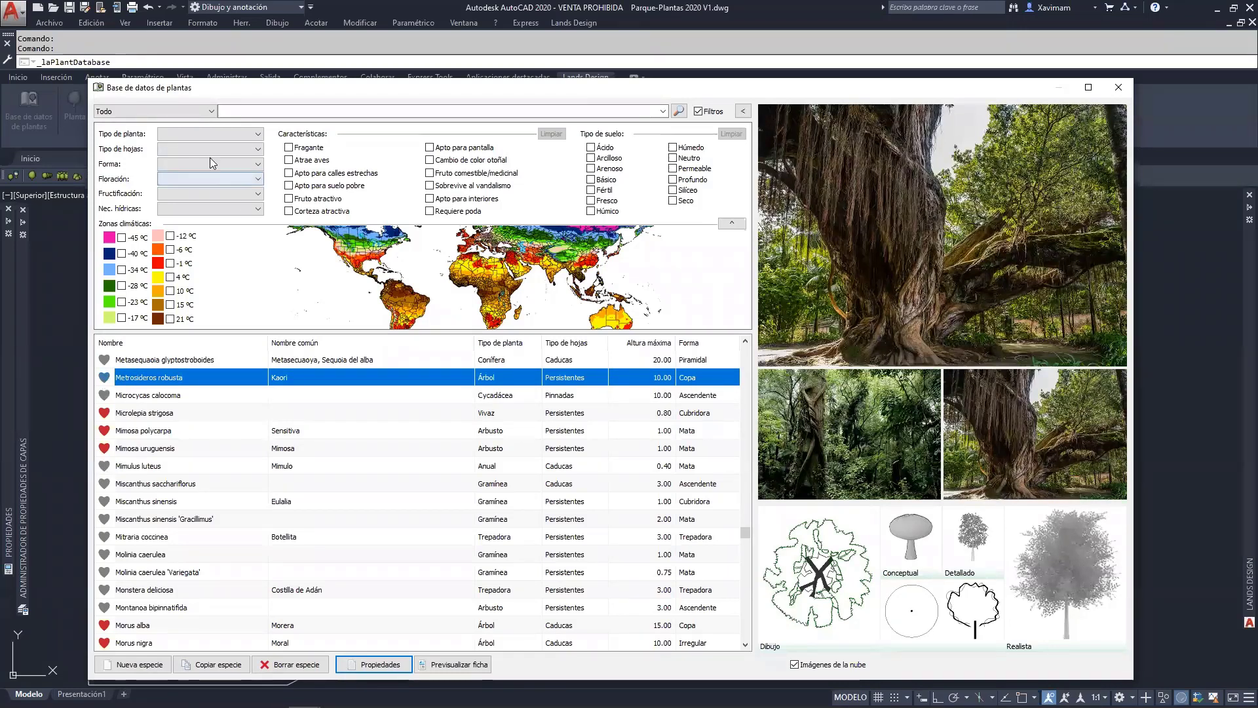
Search the Favoritos species for "cup", and hide the filter options briefly before showing them again.
left_click(214, 113)
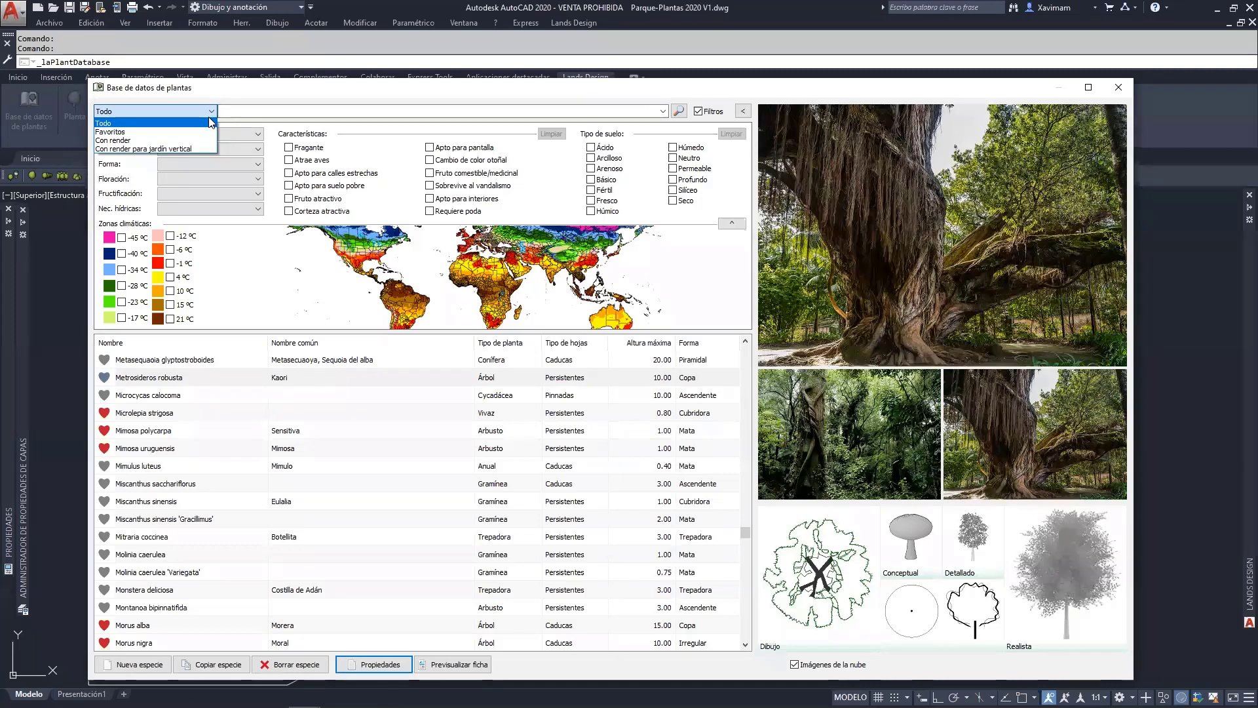
left_click(134, 132)
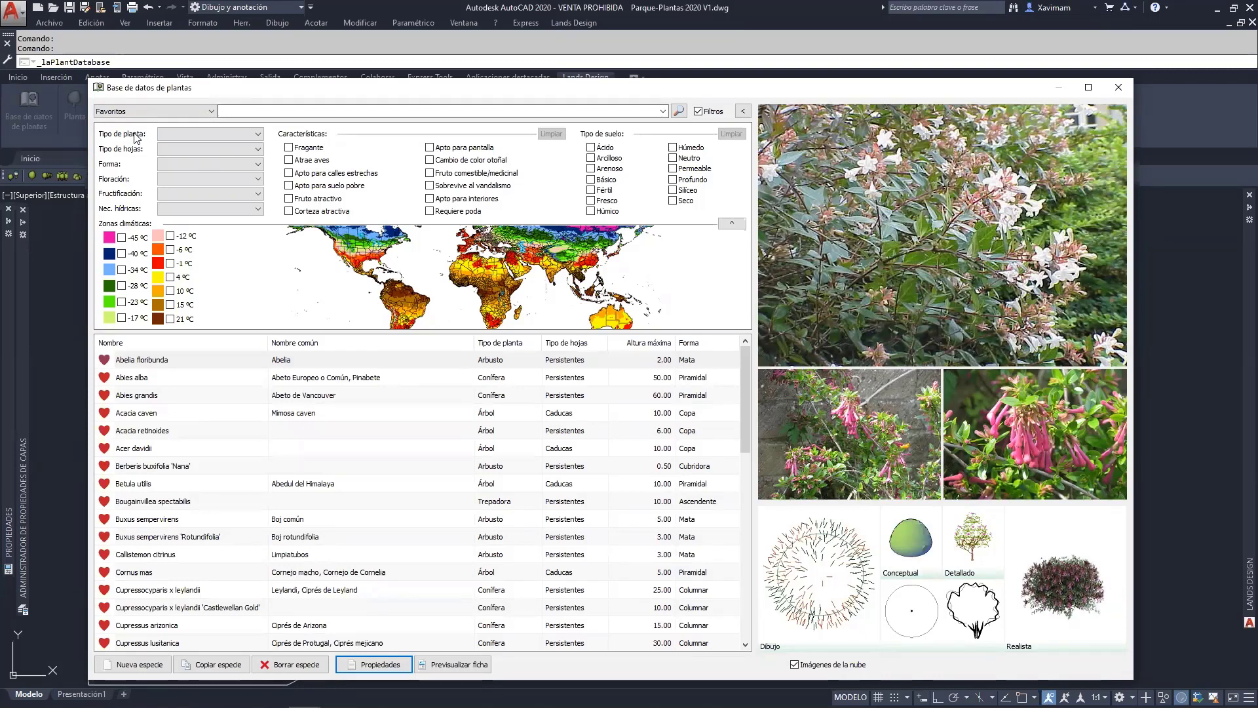
left_click(270, 109)
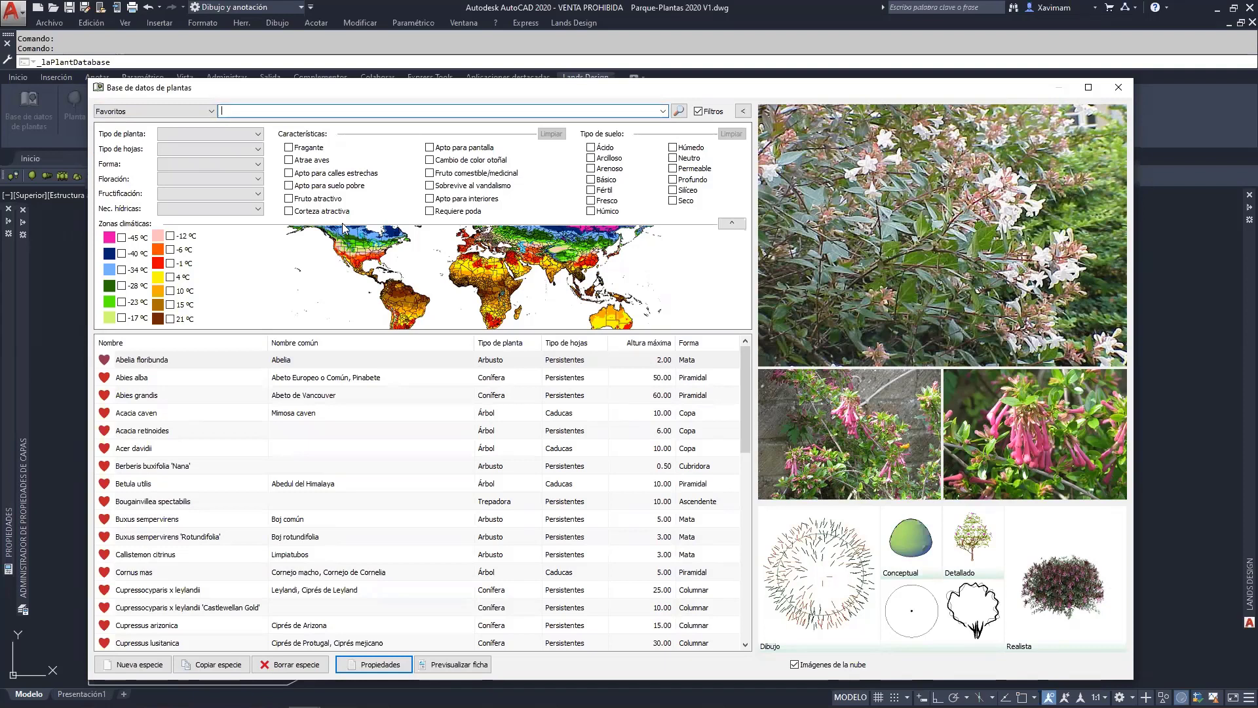
type("cu")
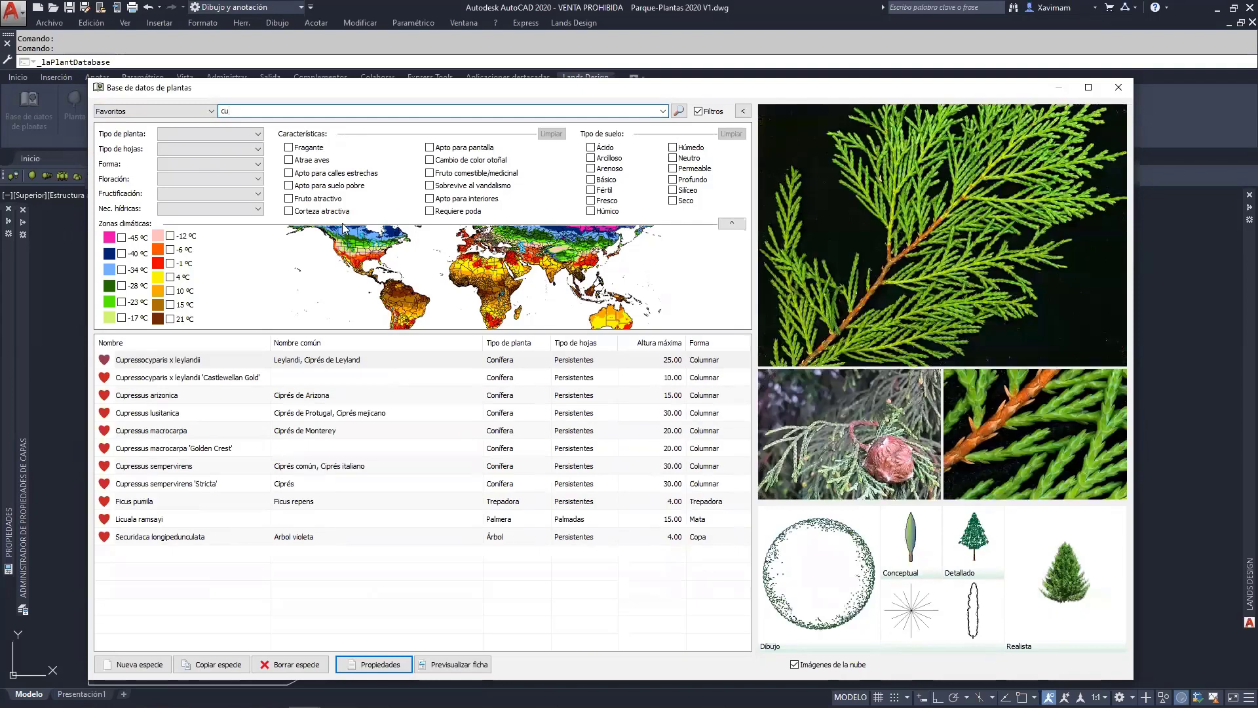
type("l")
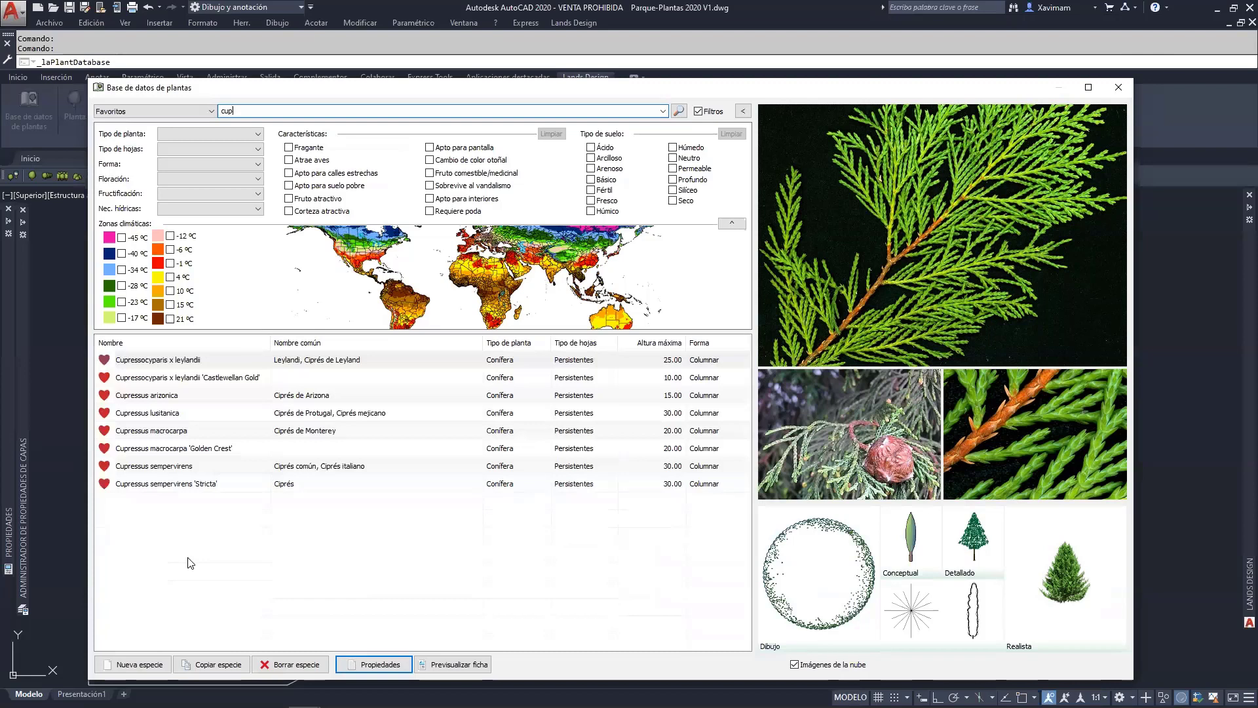
left_click(699, 111)
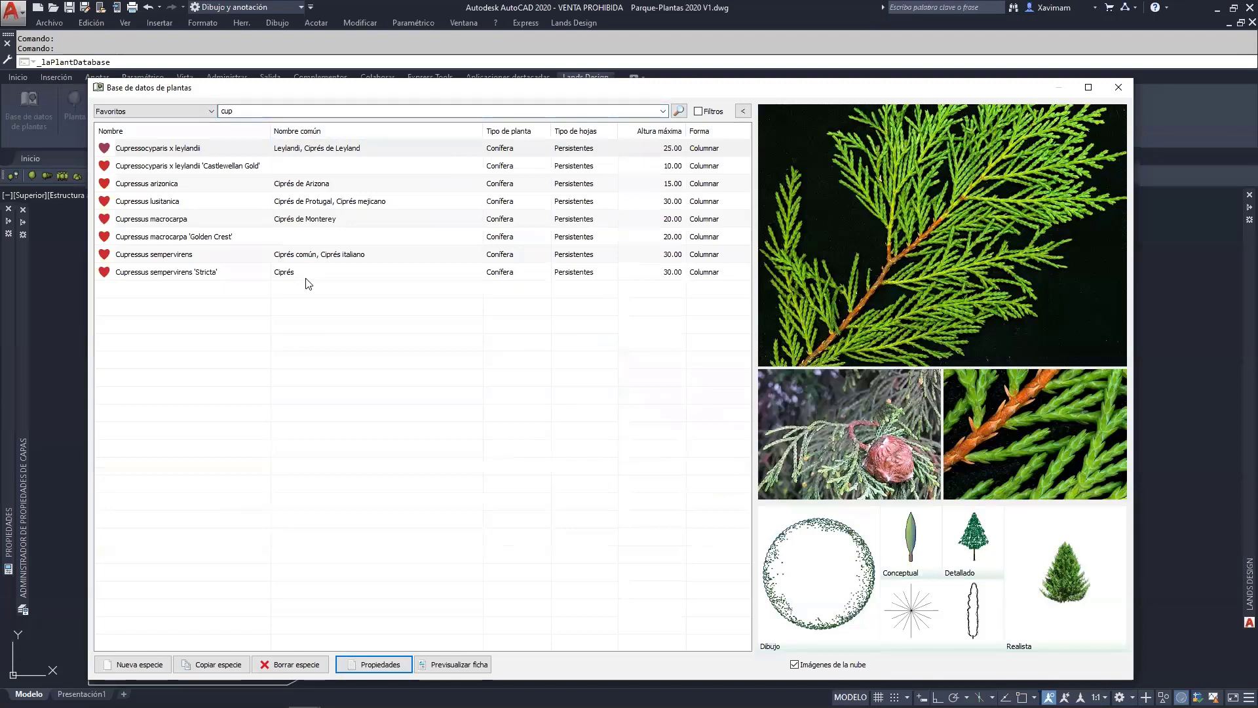
left_click(699, 111)
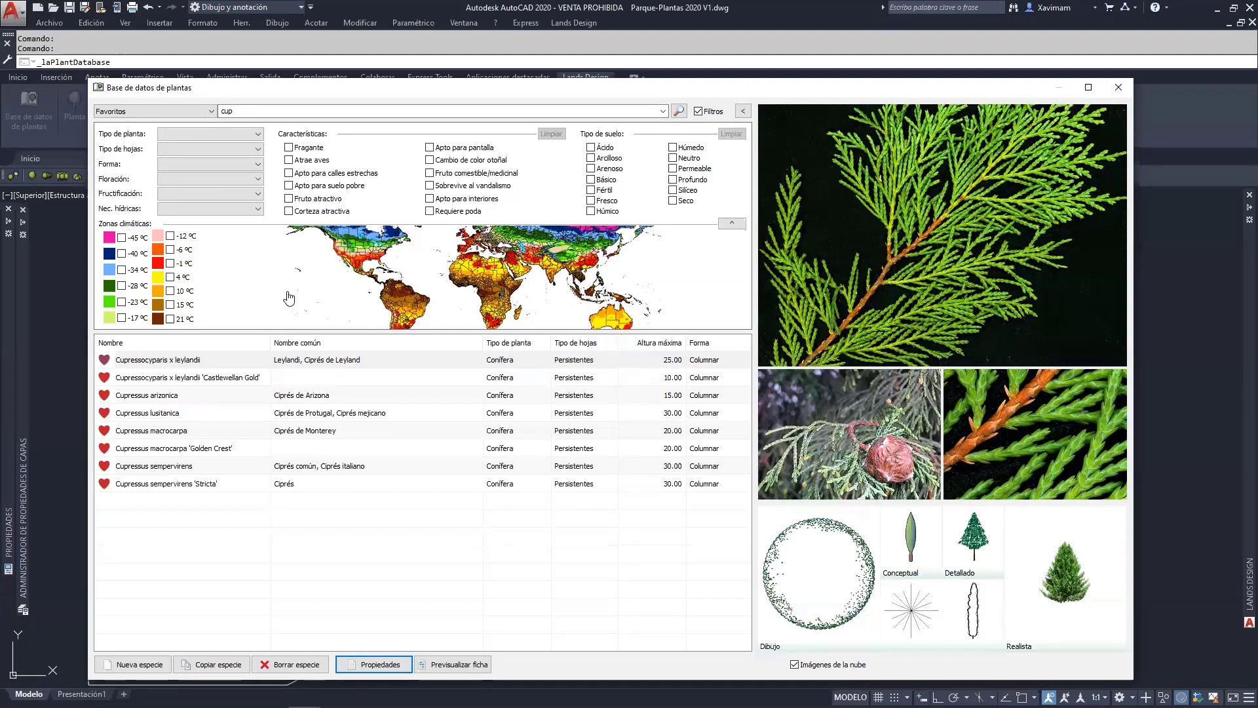
Clear the plant search text and list Todo instead of only the favourite species.
double_click(222, 111)
key("BackSpace")
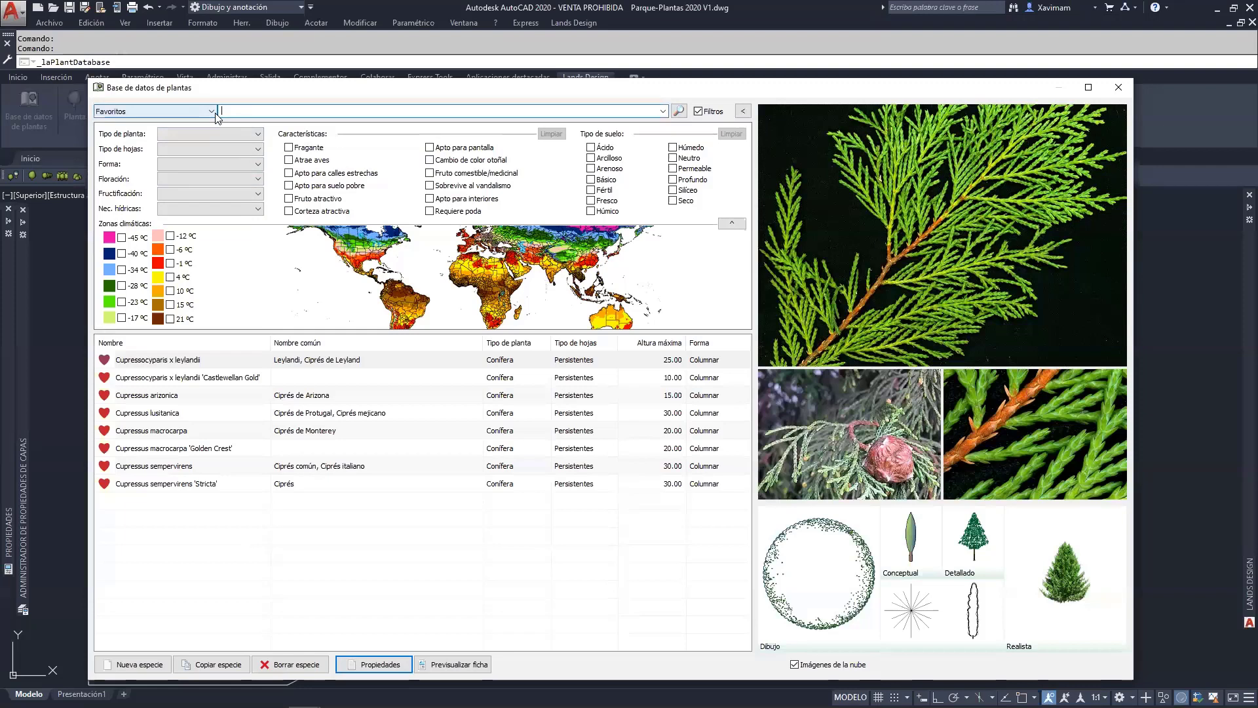
left_click(211, 111)
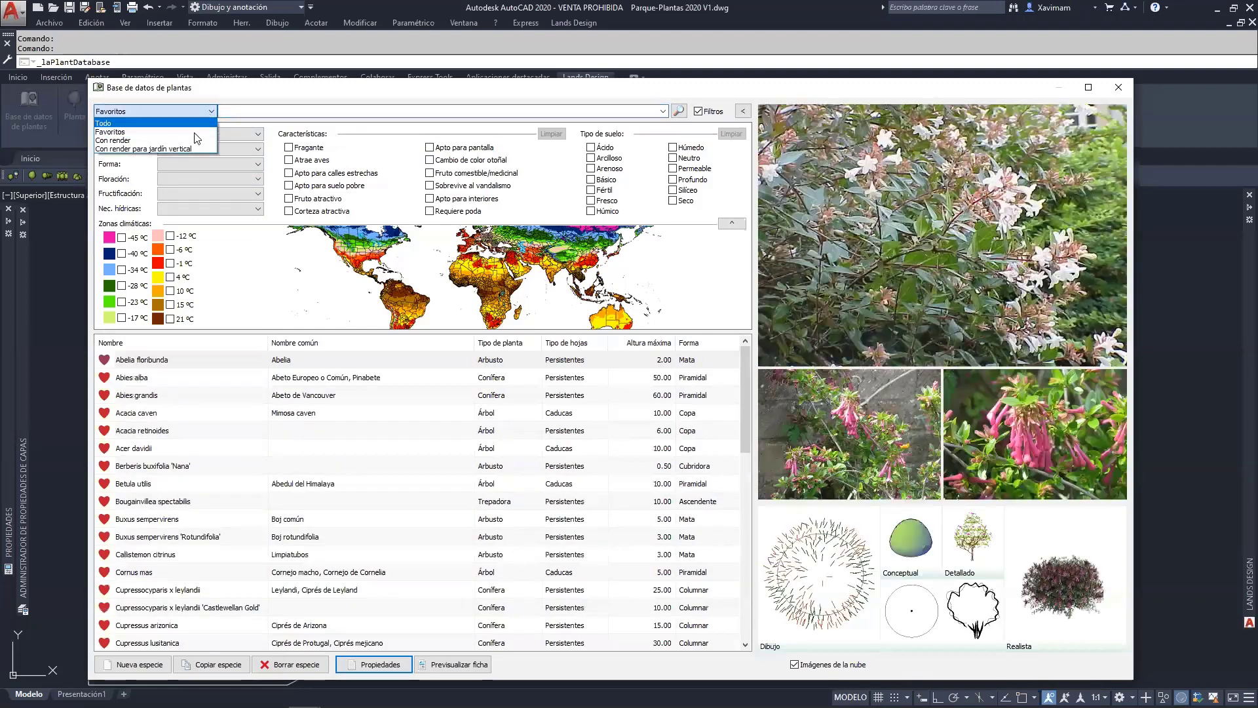
left_click(164, 124)
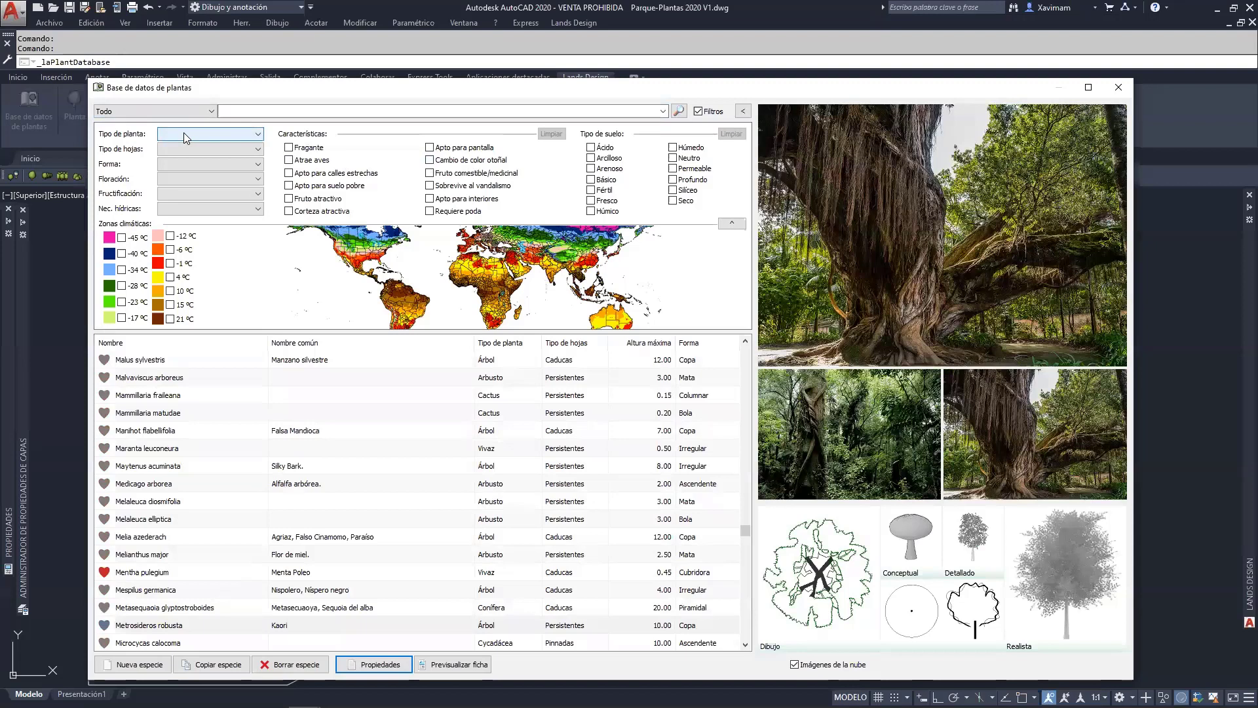
Filter the species by plant type Cactus, leaf type Espinas and flowering season Primavera.
left_click(256, 134)
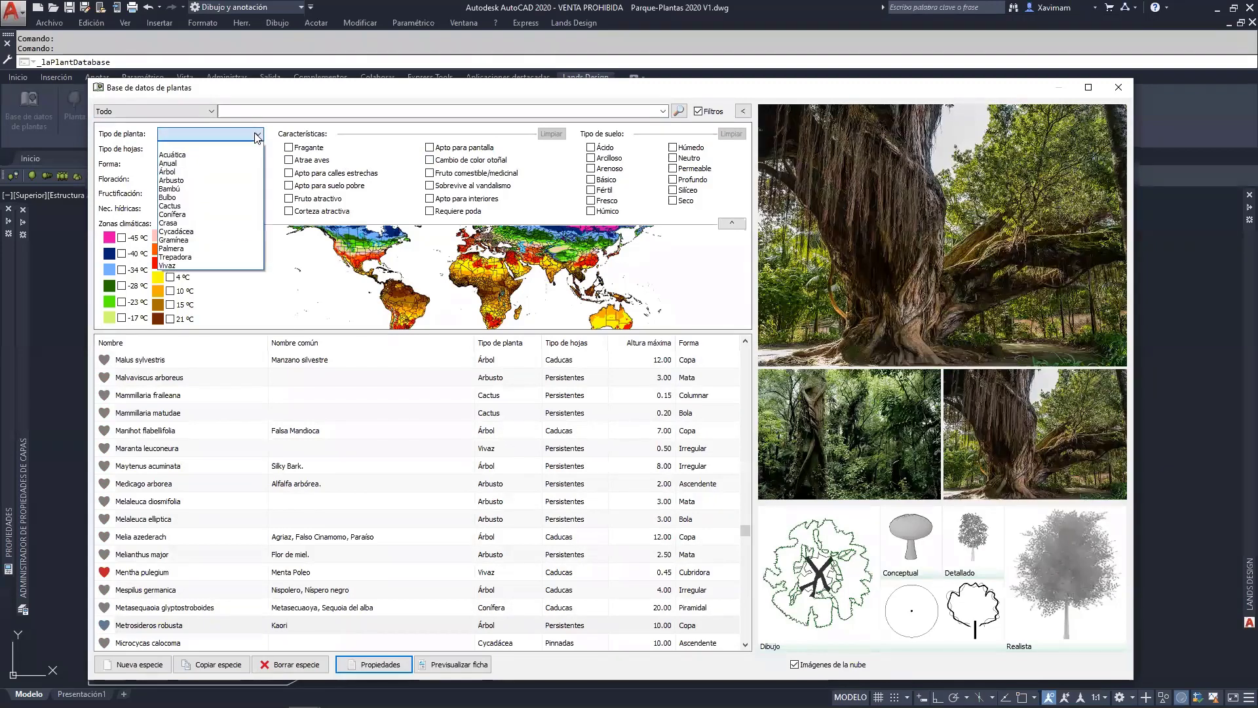
left_click(186, 206)
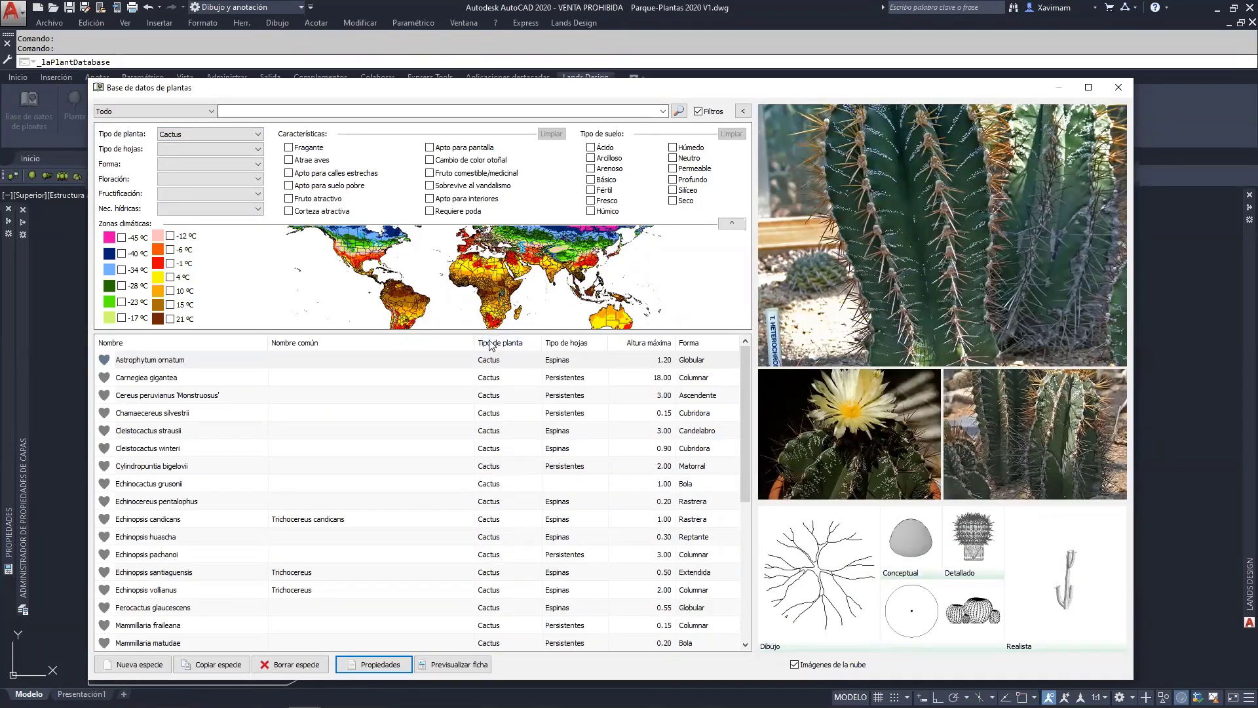
left_click(234, 156)
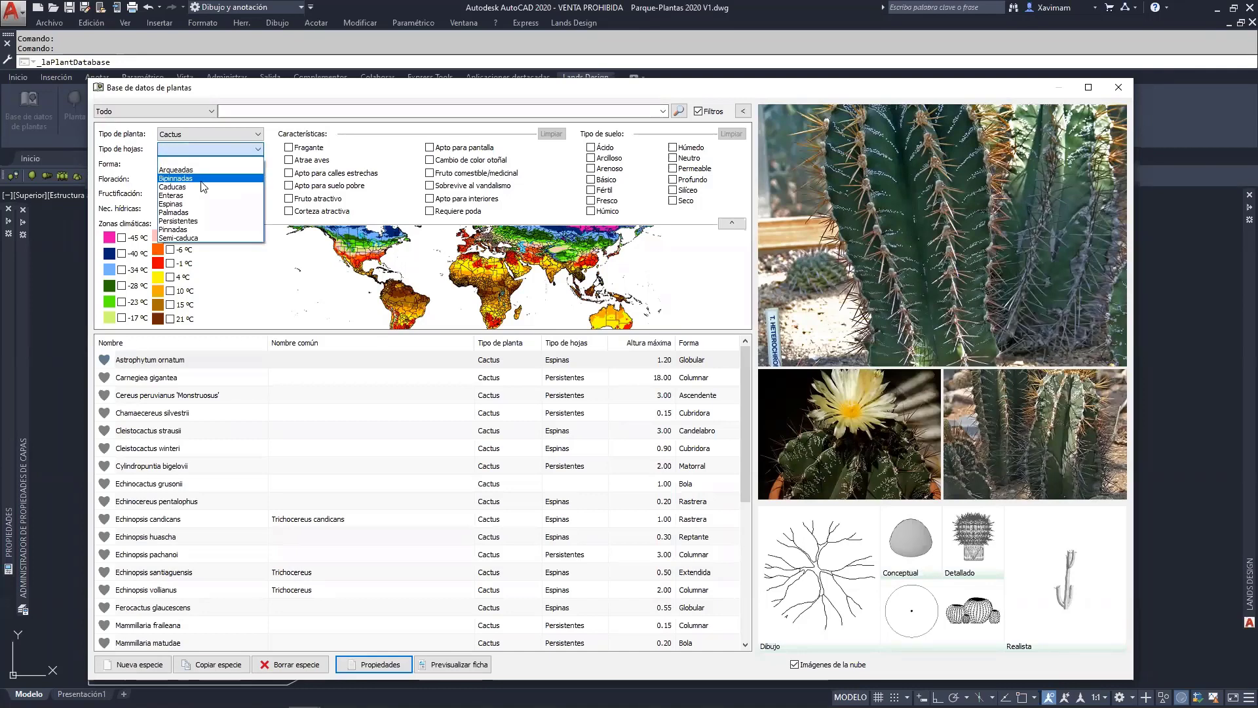
left_click(199, 206)
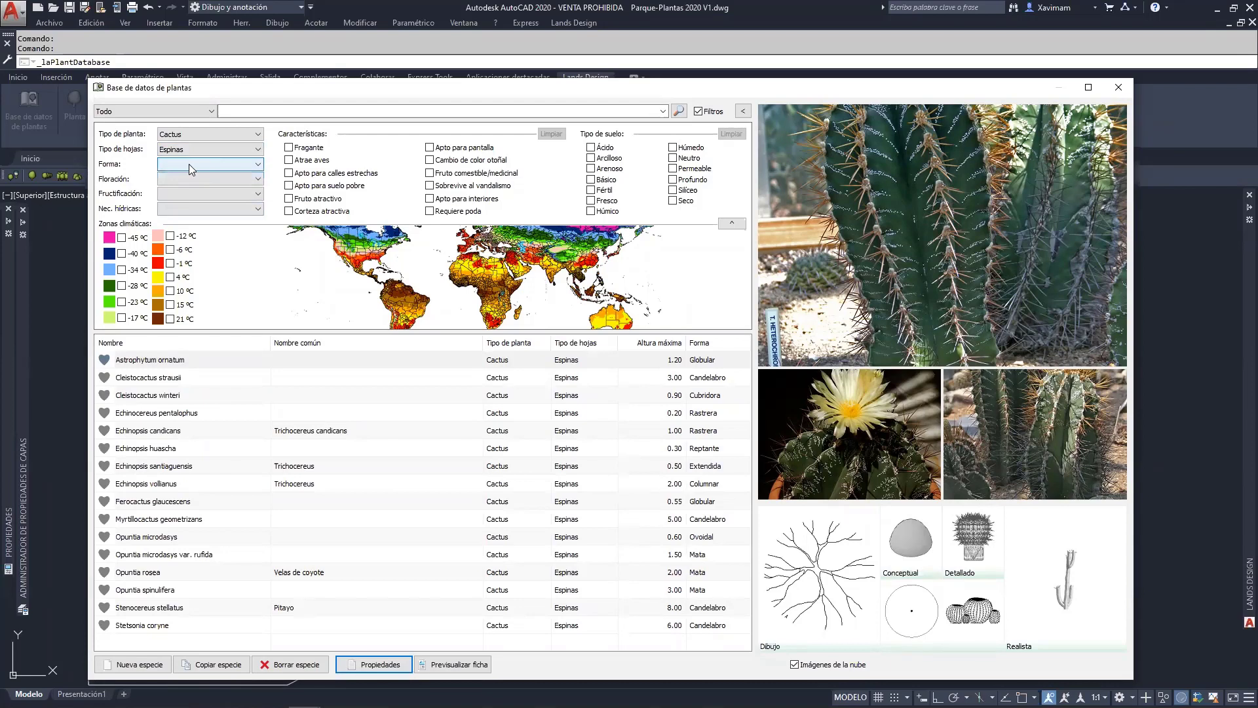
left_click(189, 179)
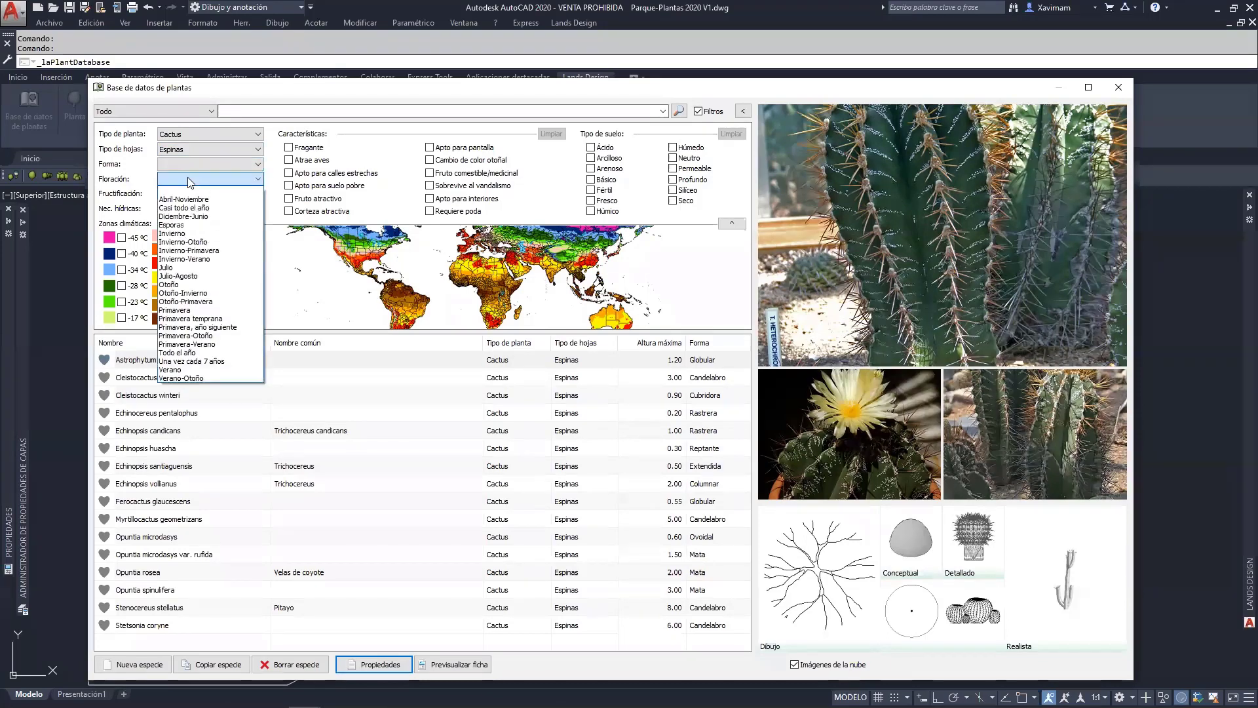
left_click(203, 312)
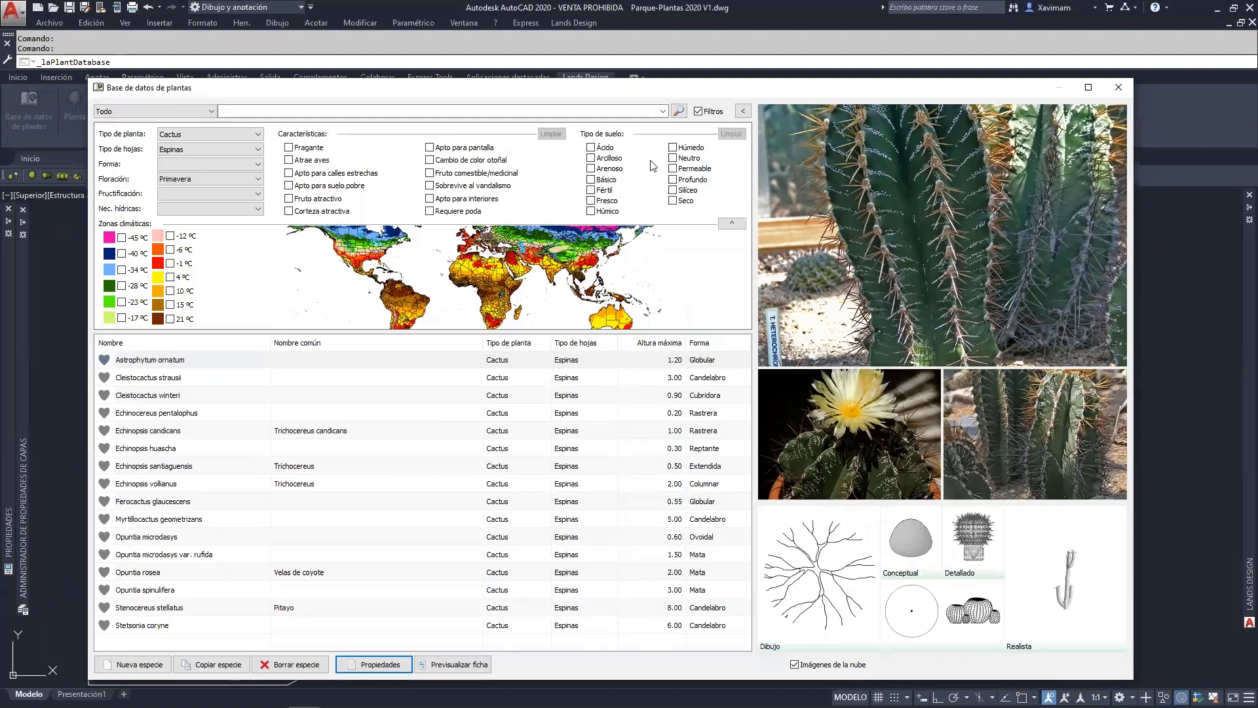
Clear the flowering and leaf type filters, and restrict the cacti to those with the Apto para pantalla characteristic.
left_click(195, 180)
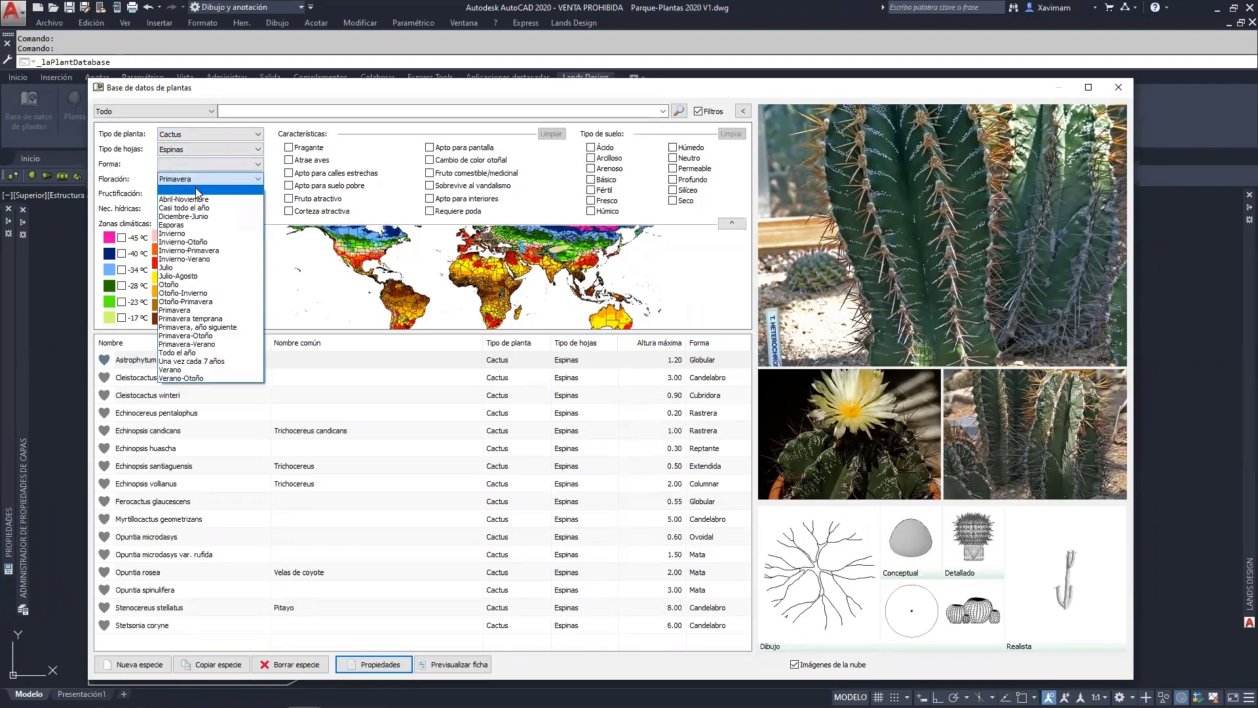
left_click(195, 189)
left_click(190, 150)
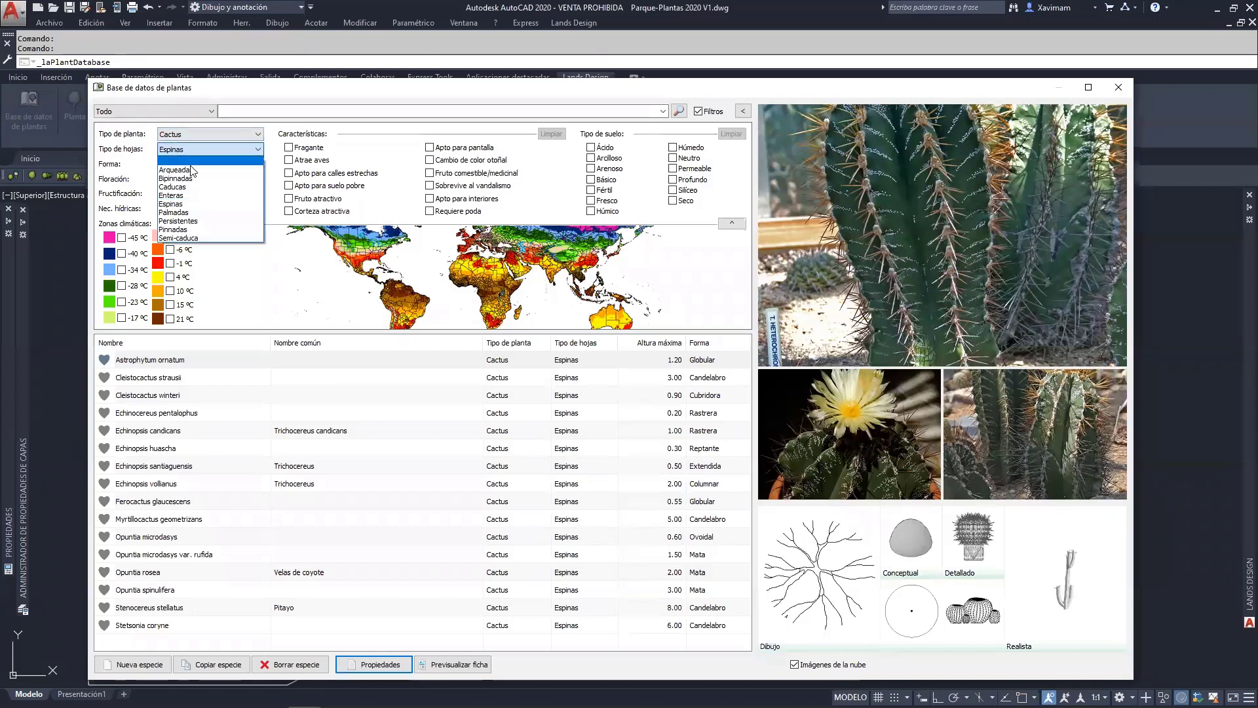
left_click(191, 158)
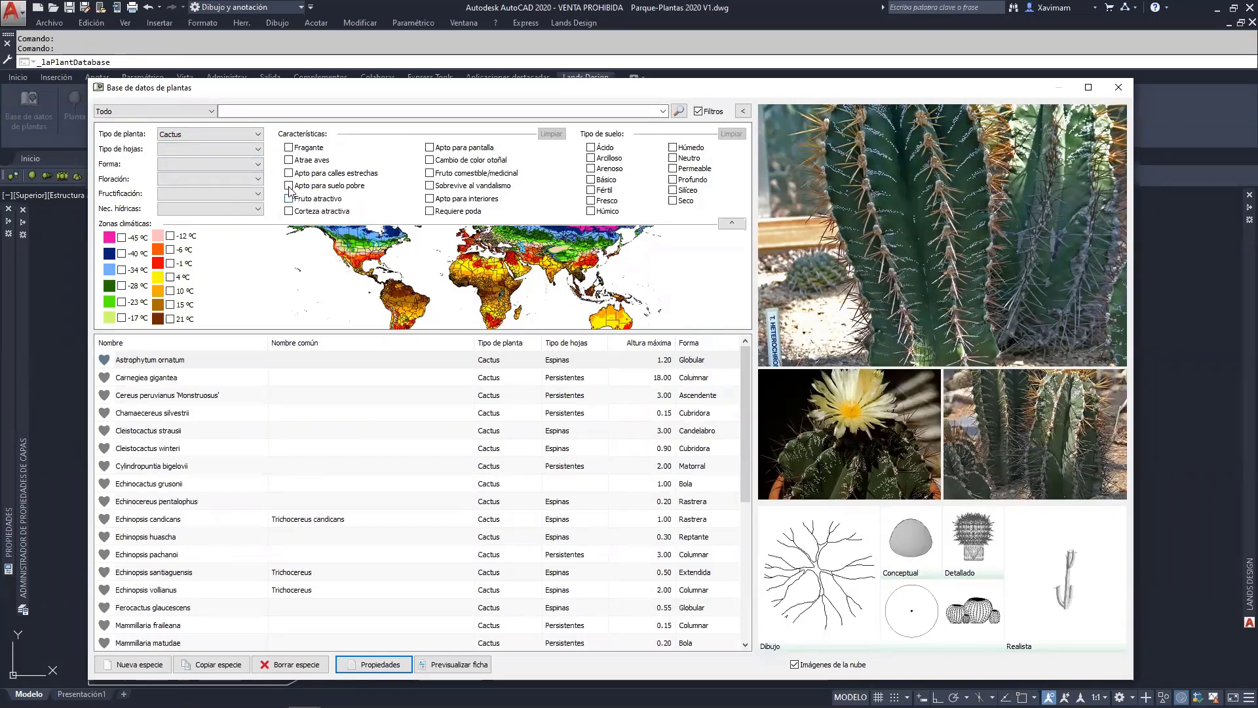
left_click(429, 148)
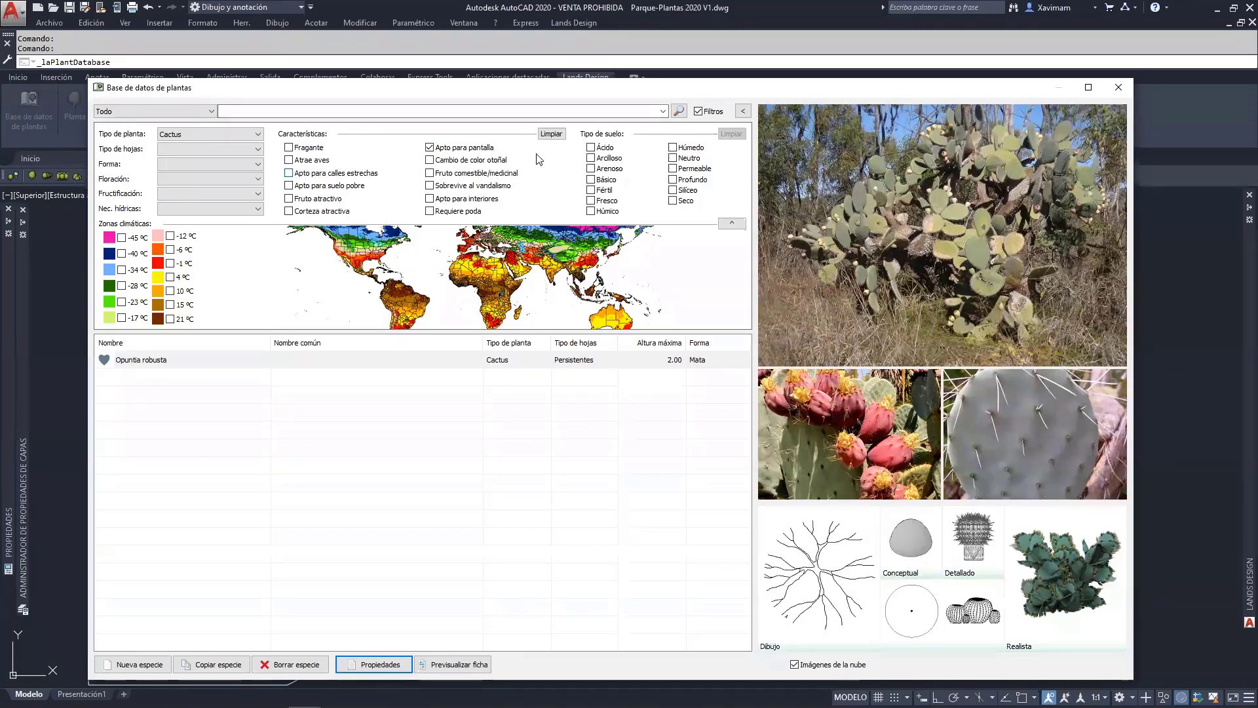
Clear the characteristics filter and restrict the cacti to those suited to Seco and Básico soil.
left_click(551, 134)
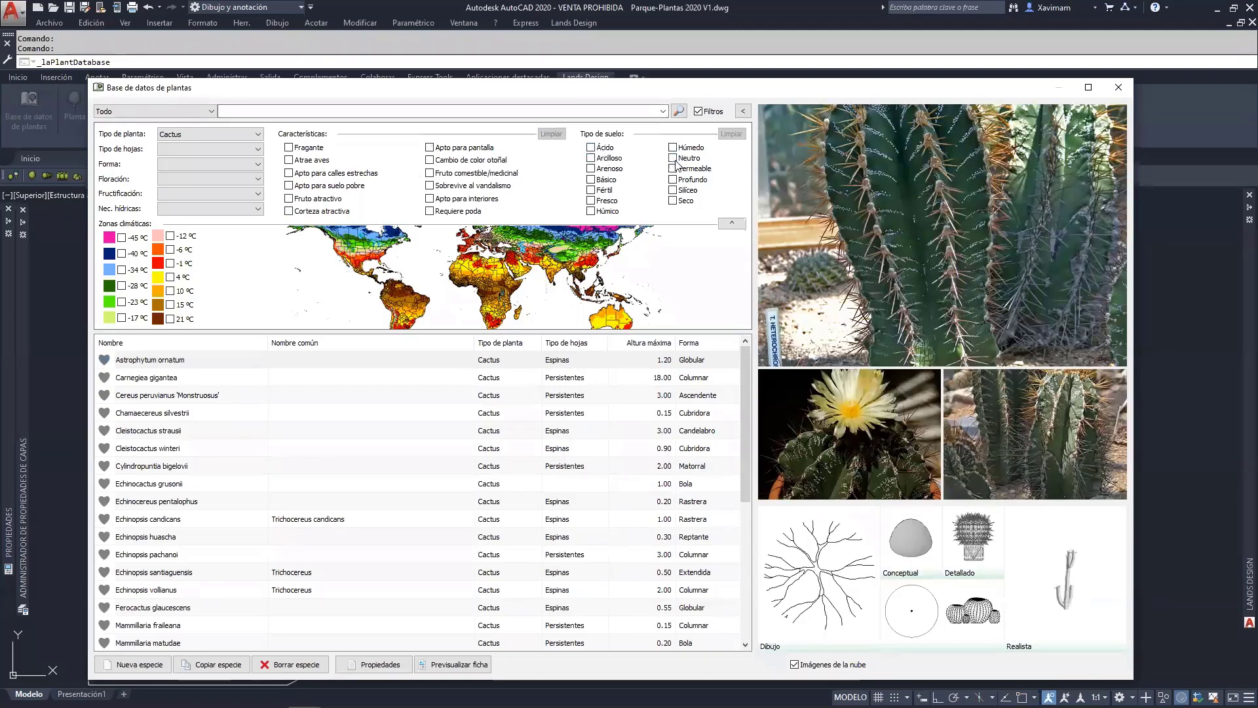
left_click(673, 202)
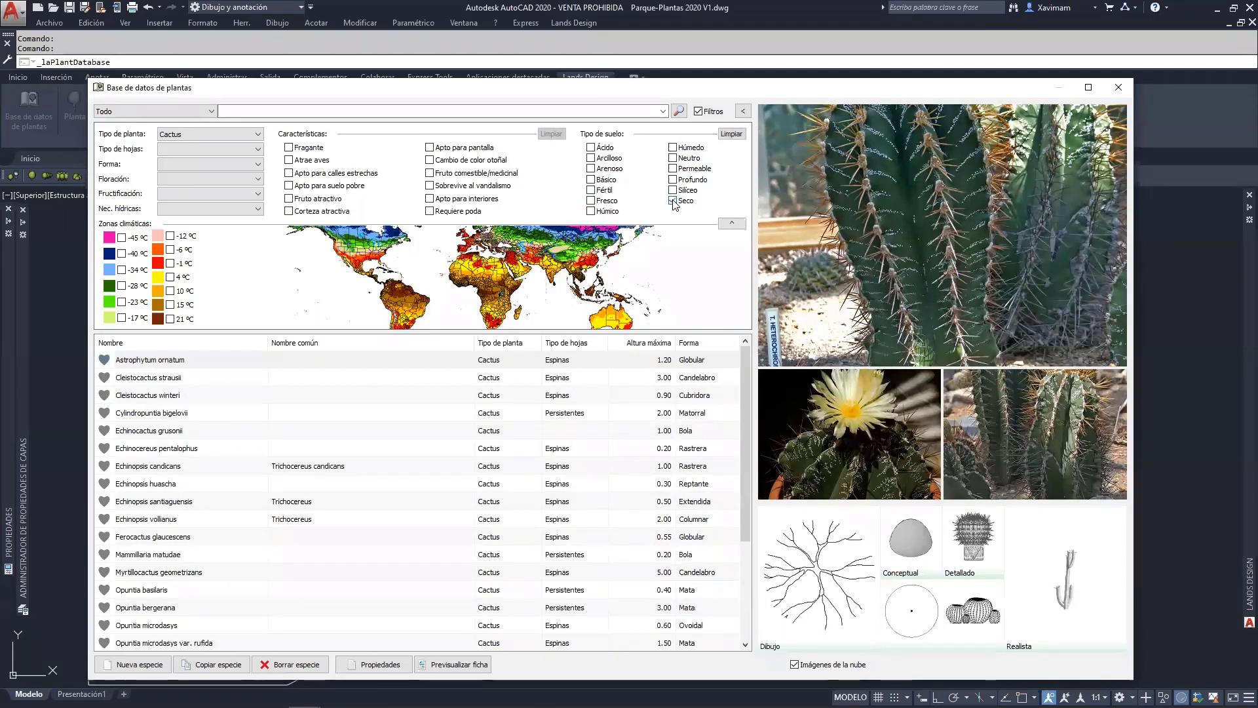
left_click(591, 180)
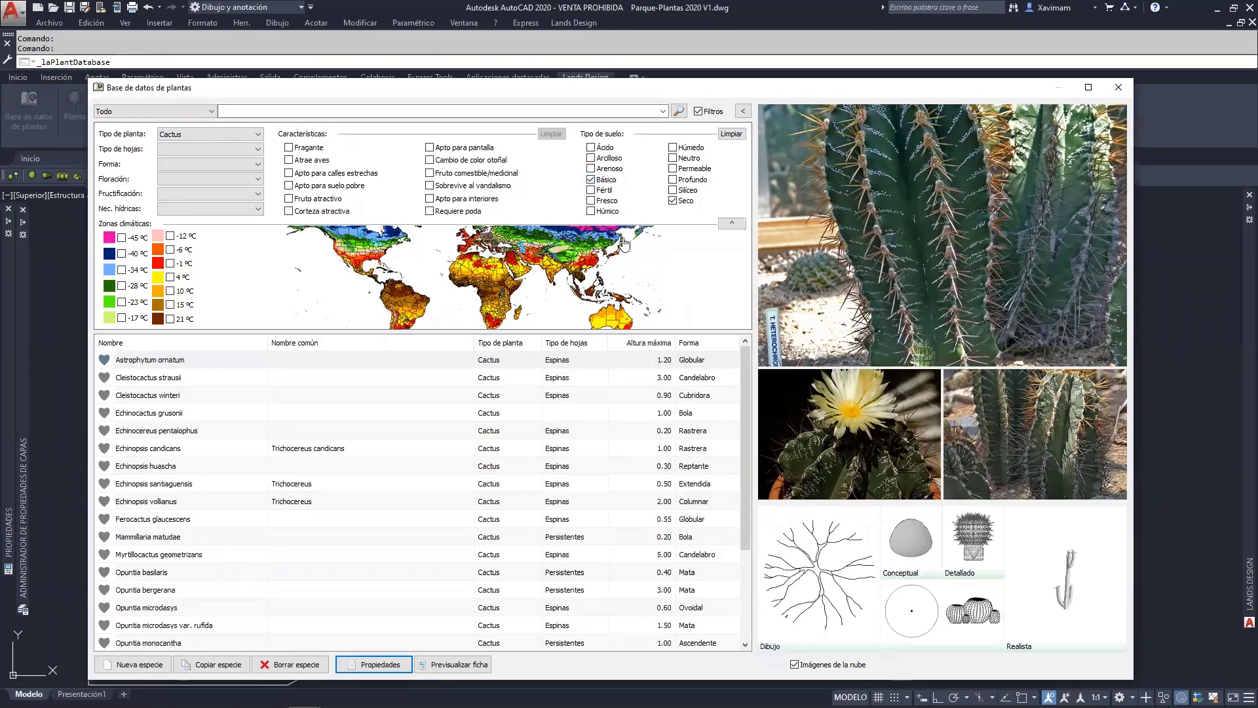
Clear the soil type filters and open the properties of the species Cleistocactus strausii.
left_click(731, 134)
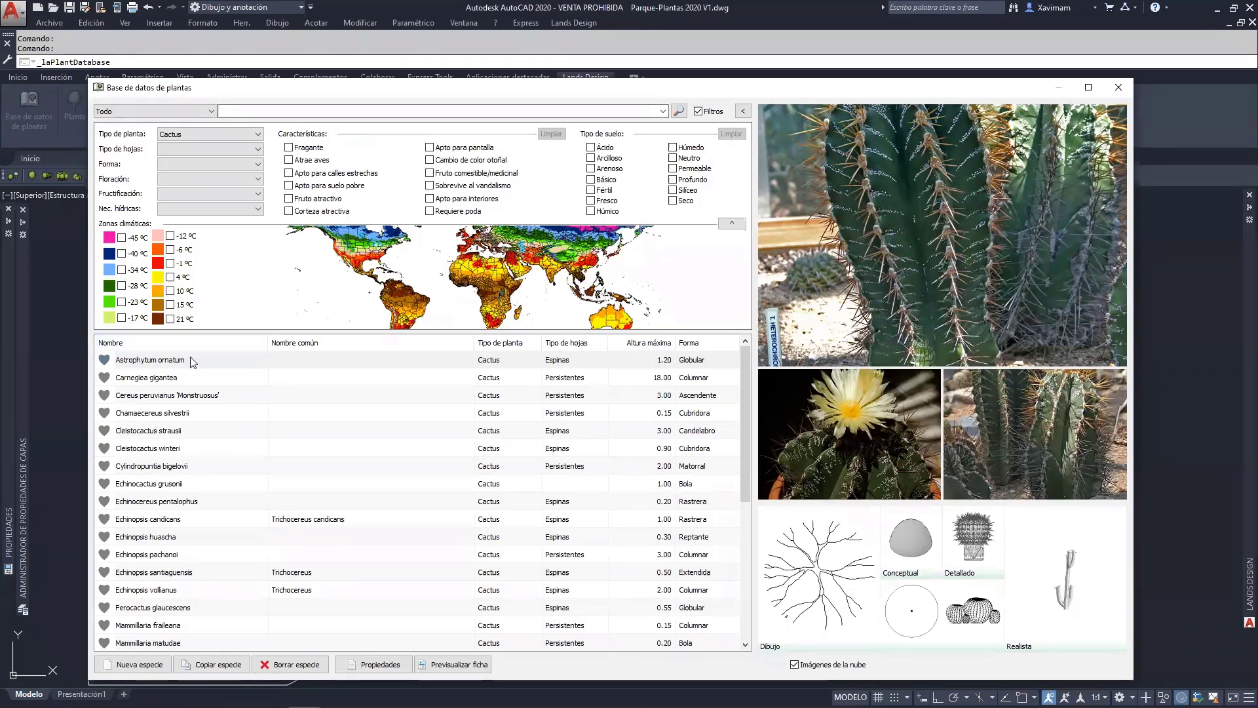
left_click(148, 432)
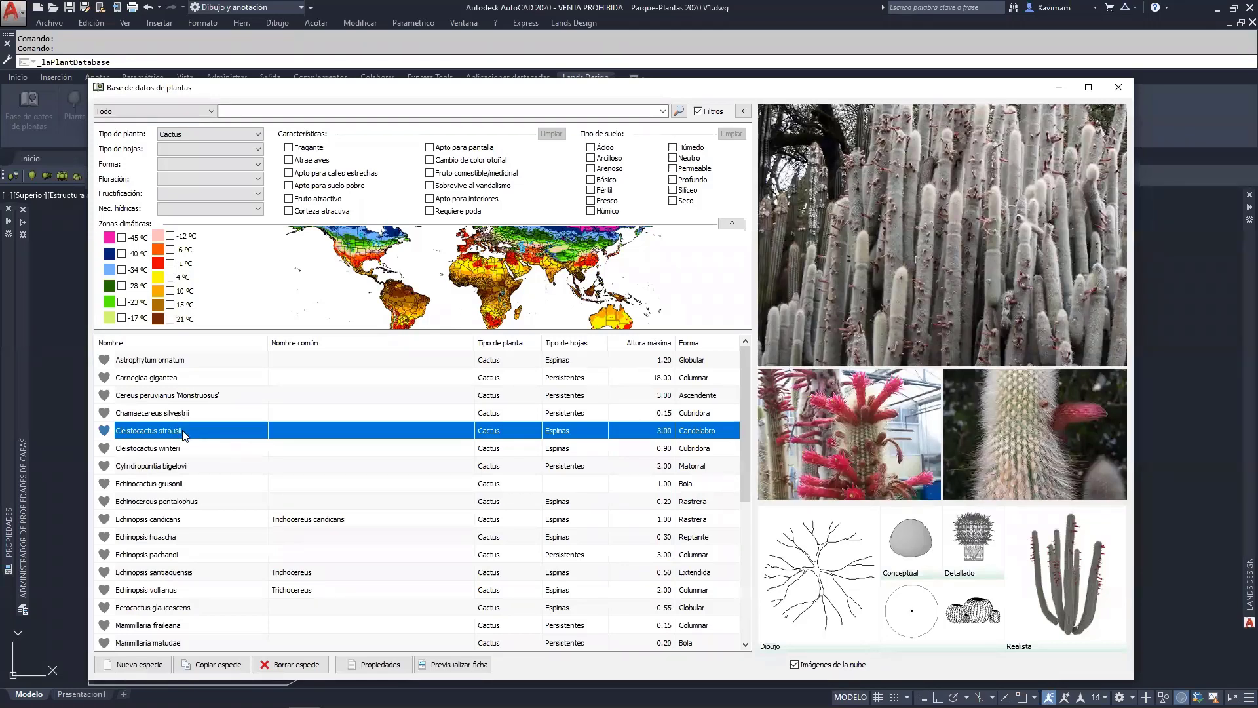
right_click(184, 432)
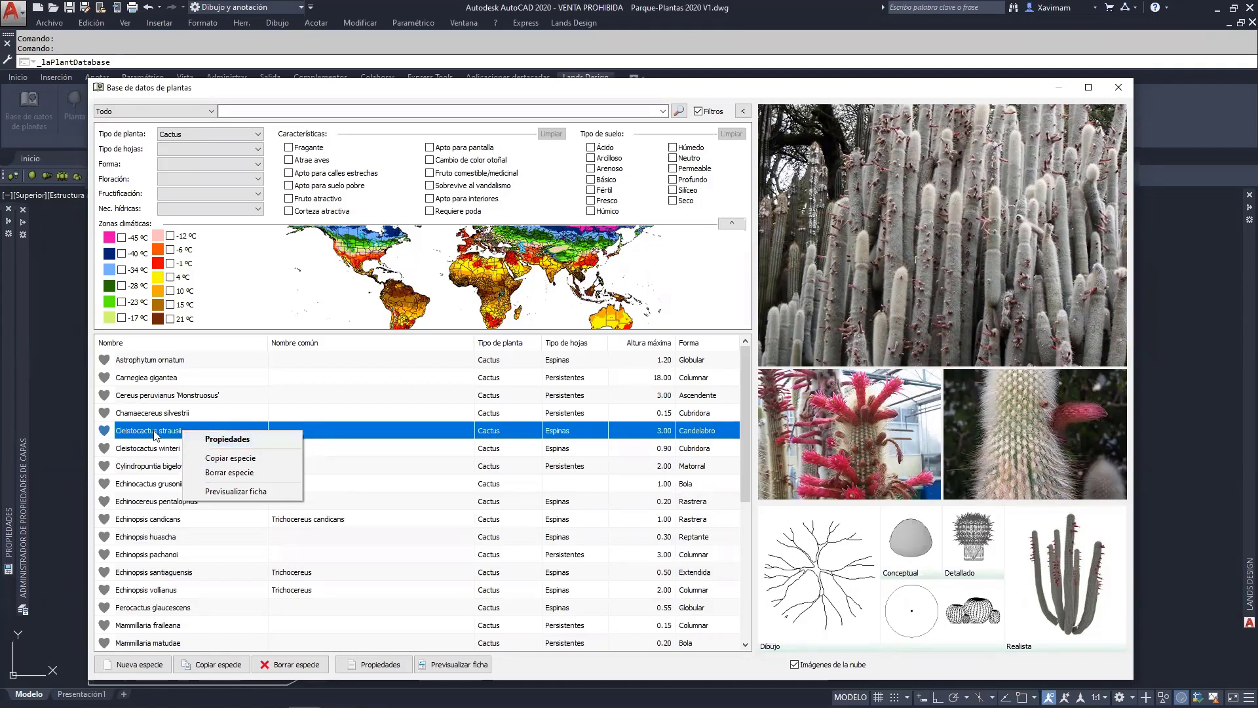
left_click(245, 443)
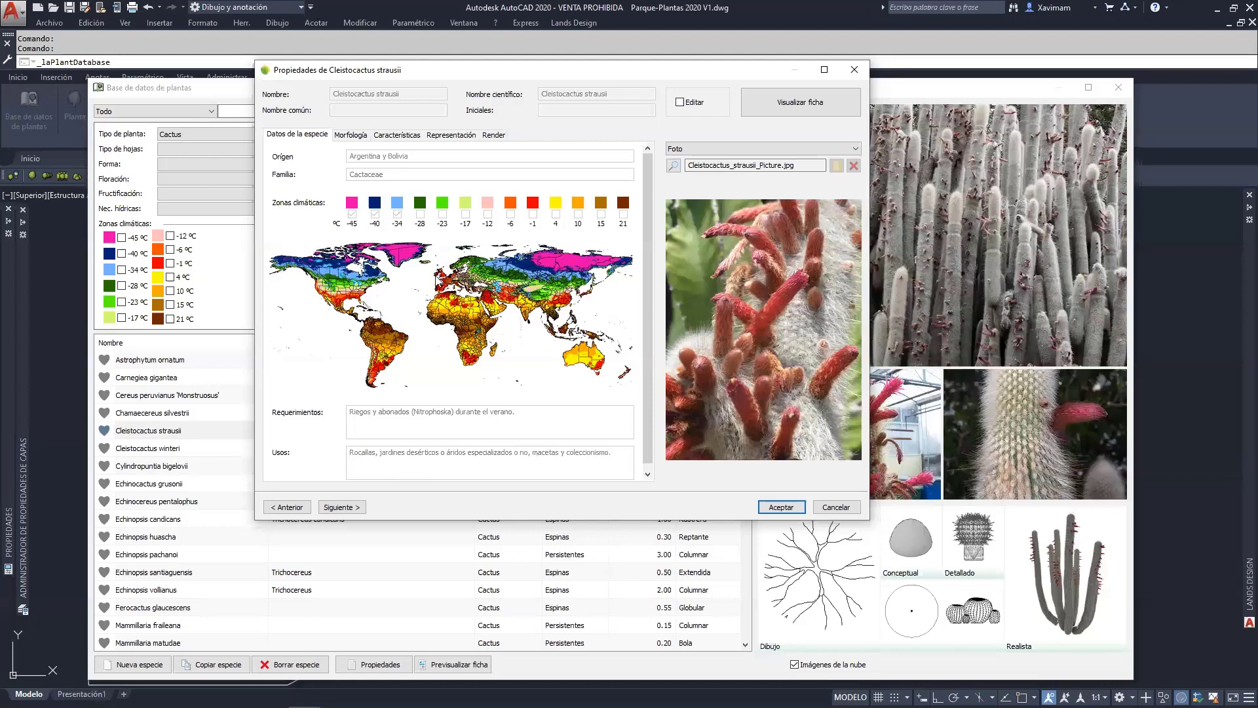
Enlarge the species properties window and review the Morfología and Características data of Cleistocactus strausii.
left_click(351, 135)
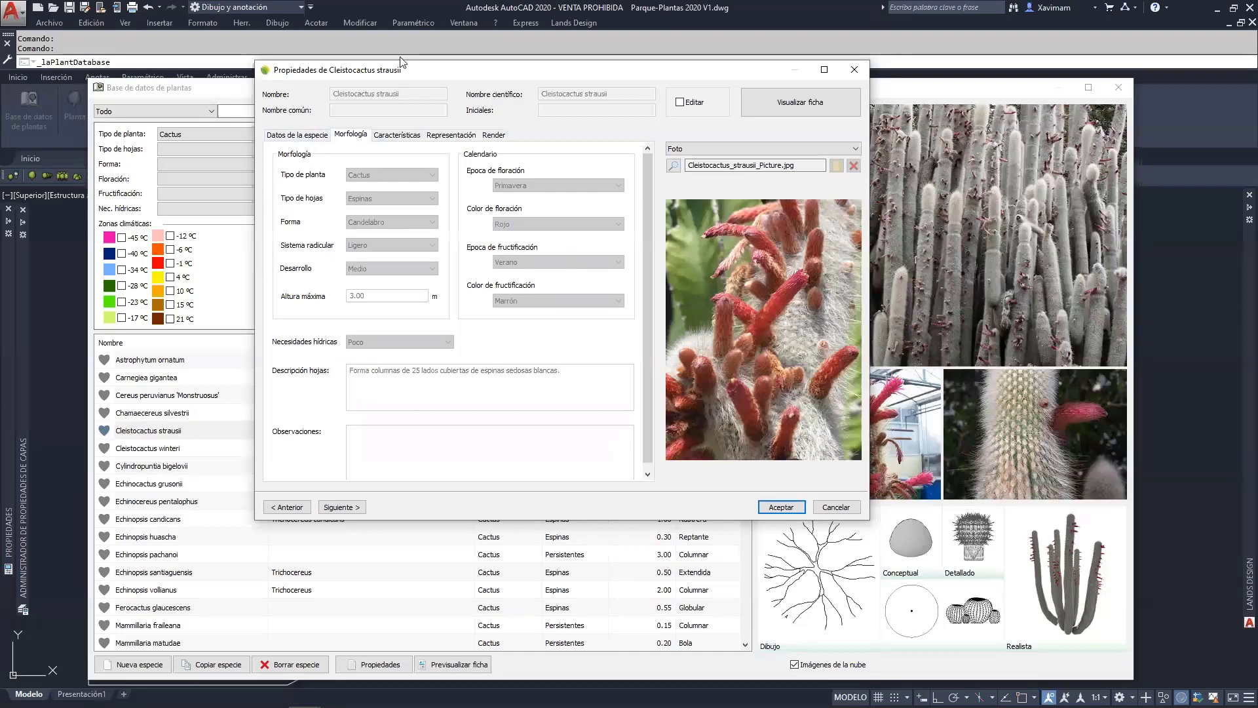
left_click(454, 58)
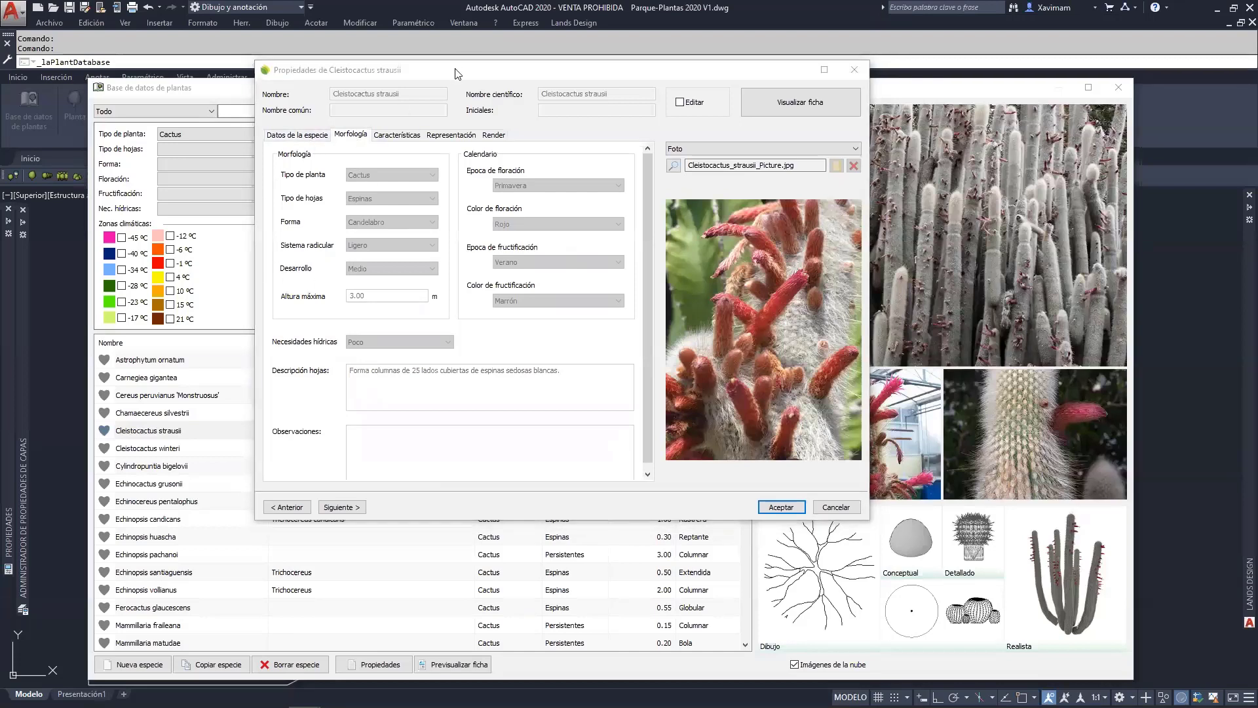
left_click_drag(457, 73, 496, 85)
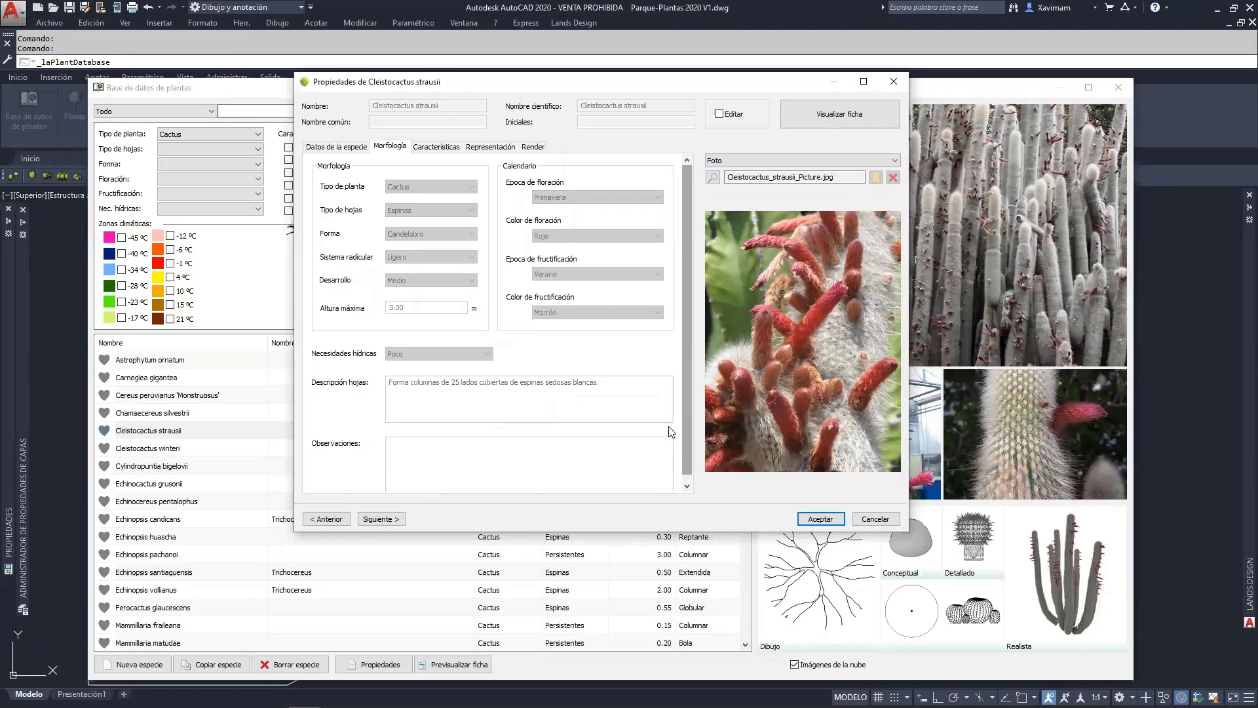
scroll(684, 435, "down", 1)
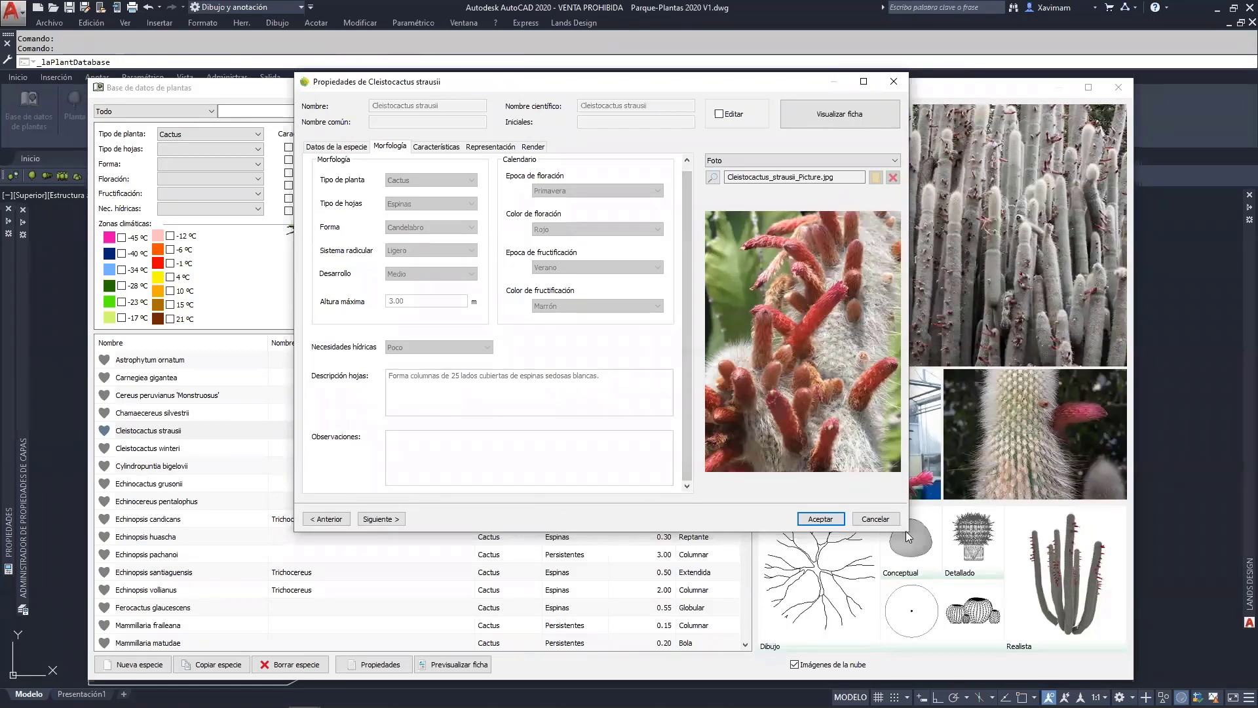
left_click_drag(910, 534, 957, 593)
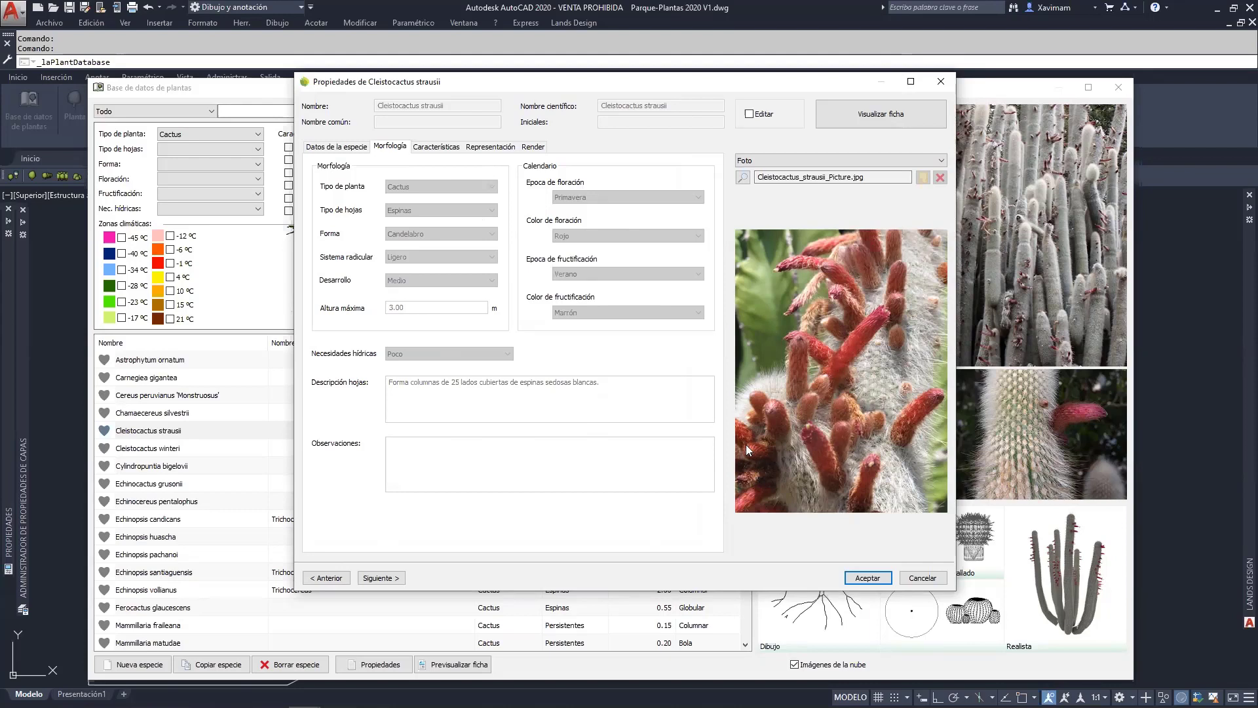
left_click(437, 147)
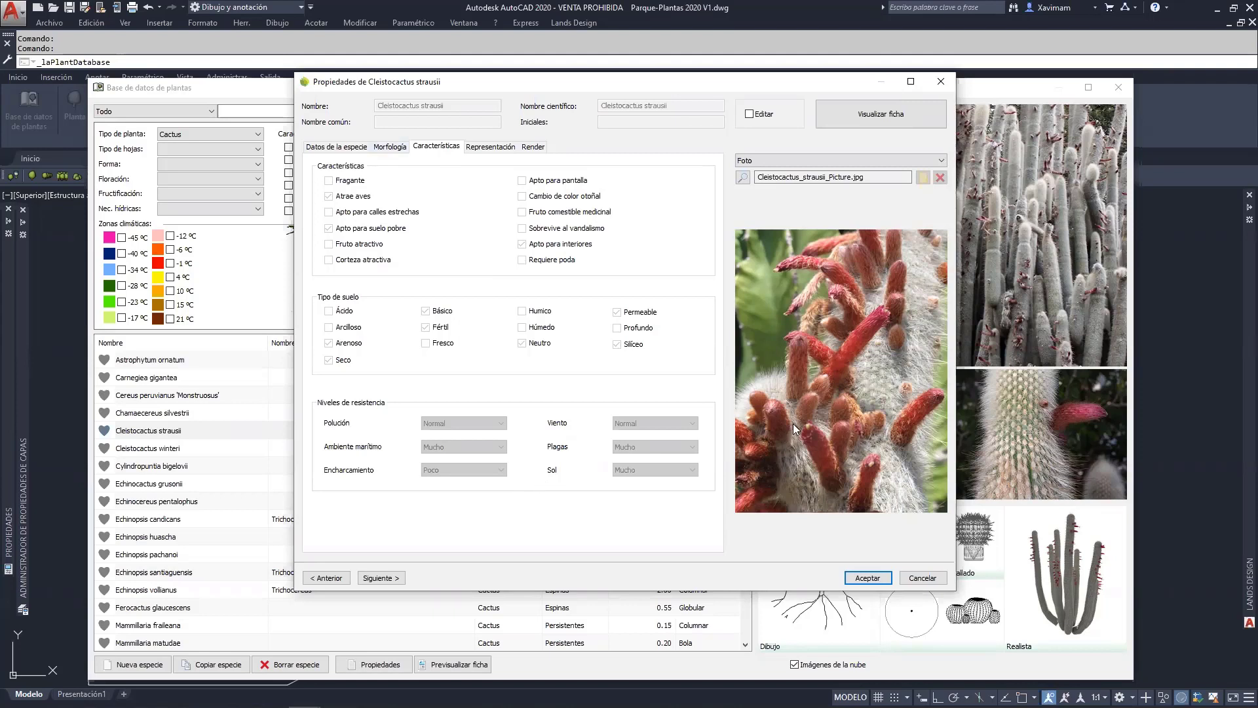
left_click(398, 151)
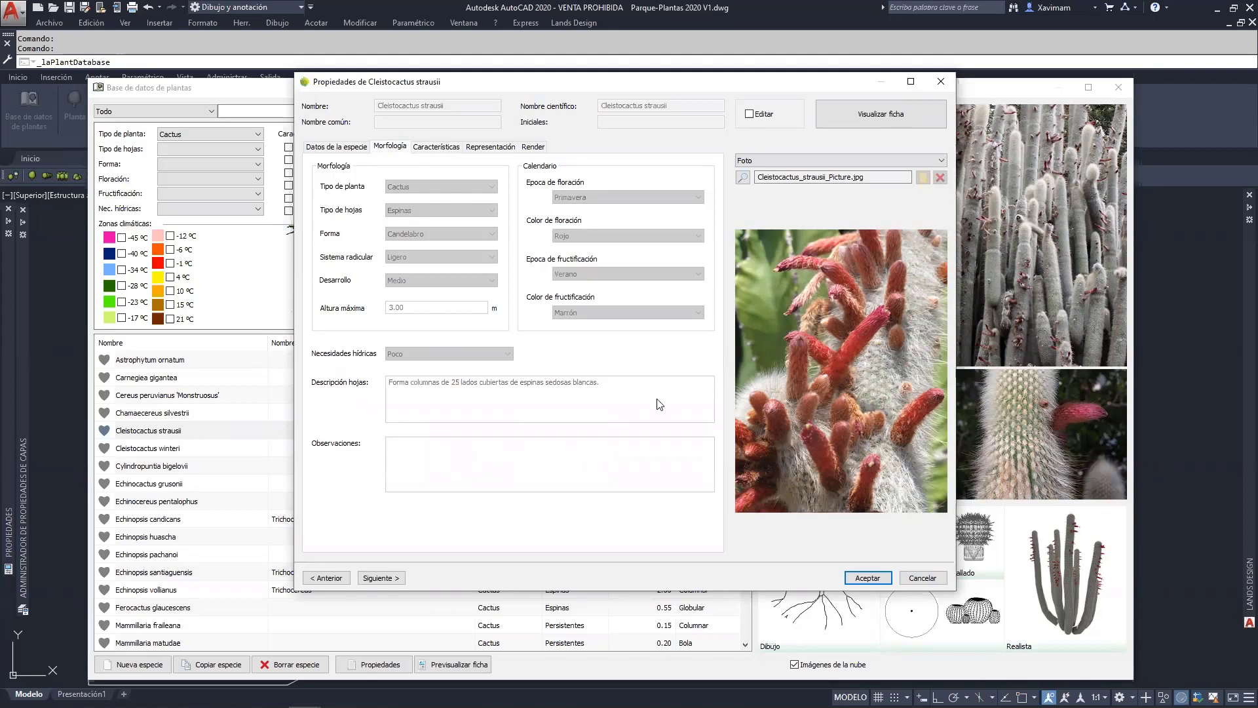
Enable editing of Cleistocactus strausii and go through its species data, morphology, characteristics, representation and render settings.
left_click(749, 114)
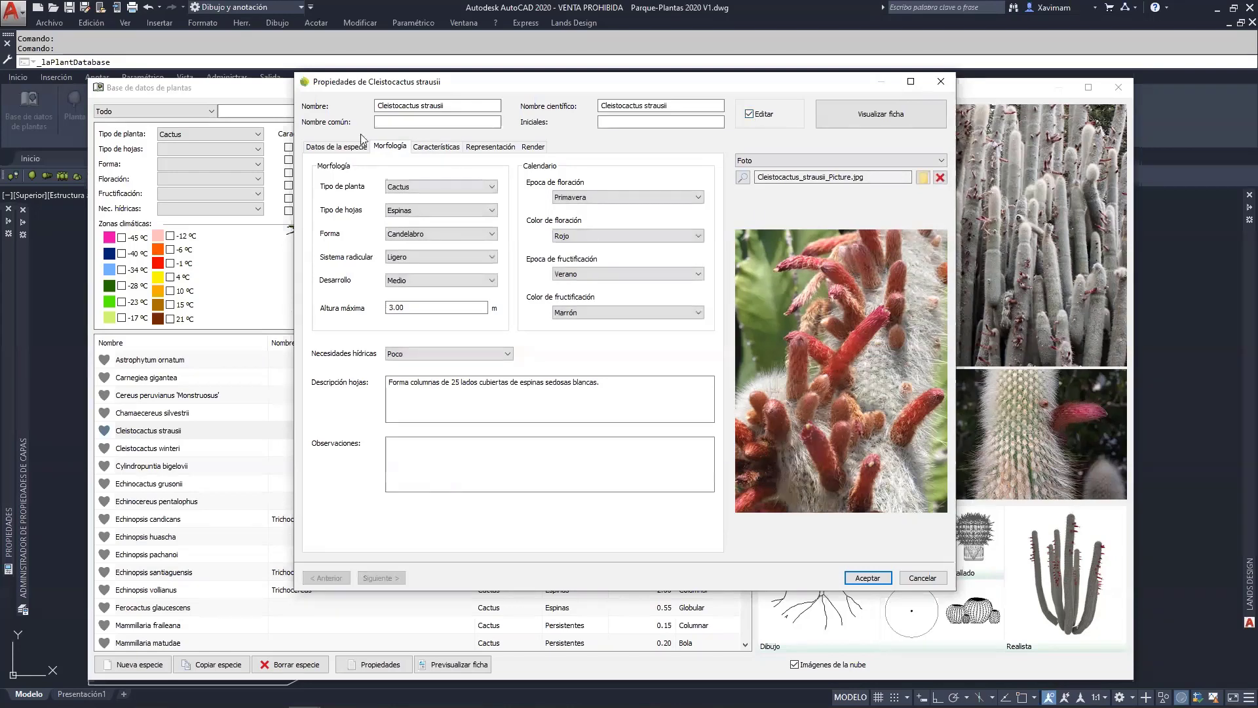
left_click(328, 148)
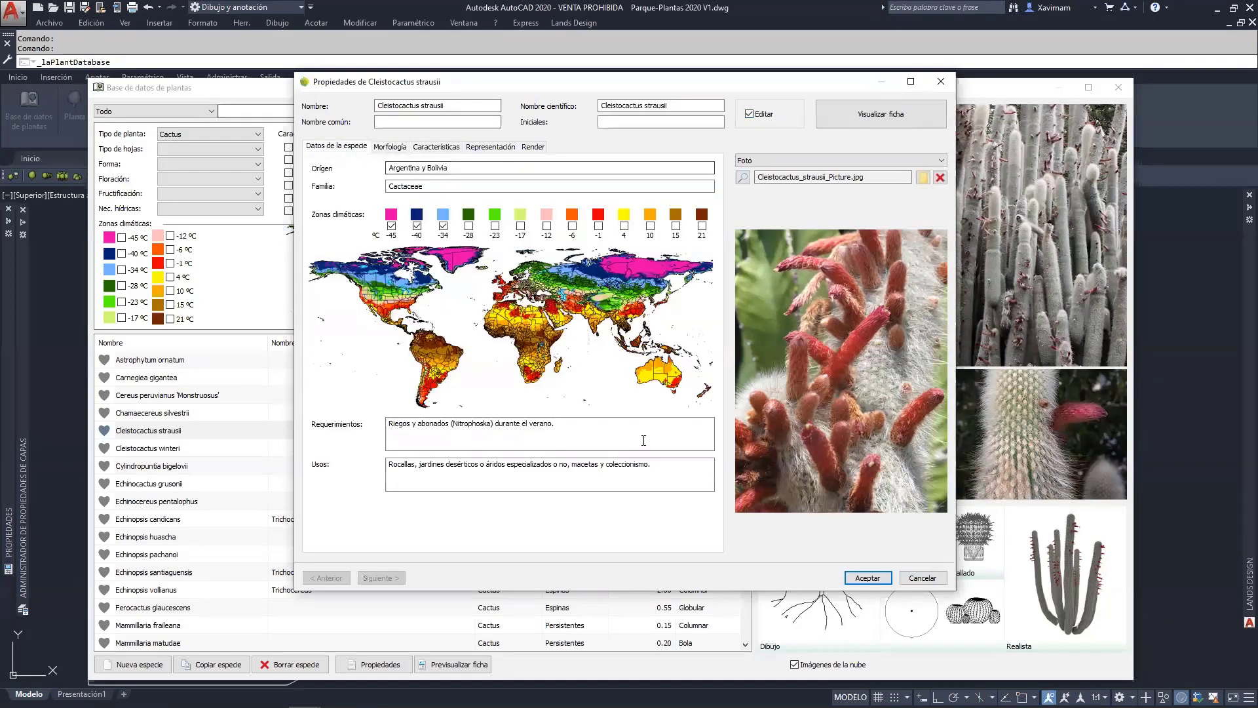
left_click(472, 168)
left_click(391, 148)
left_click(427, 148)
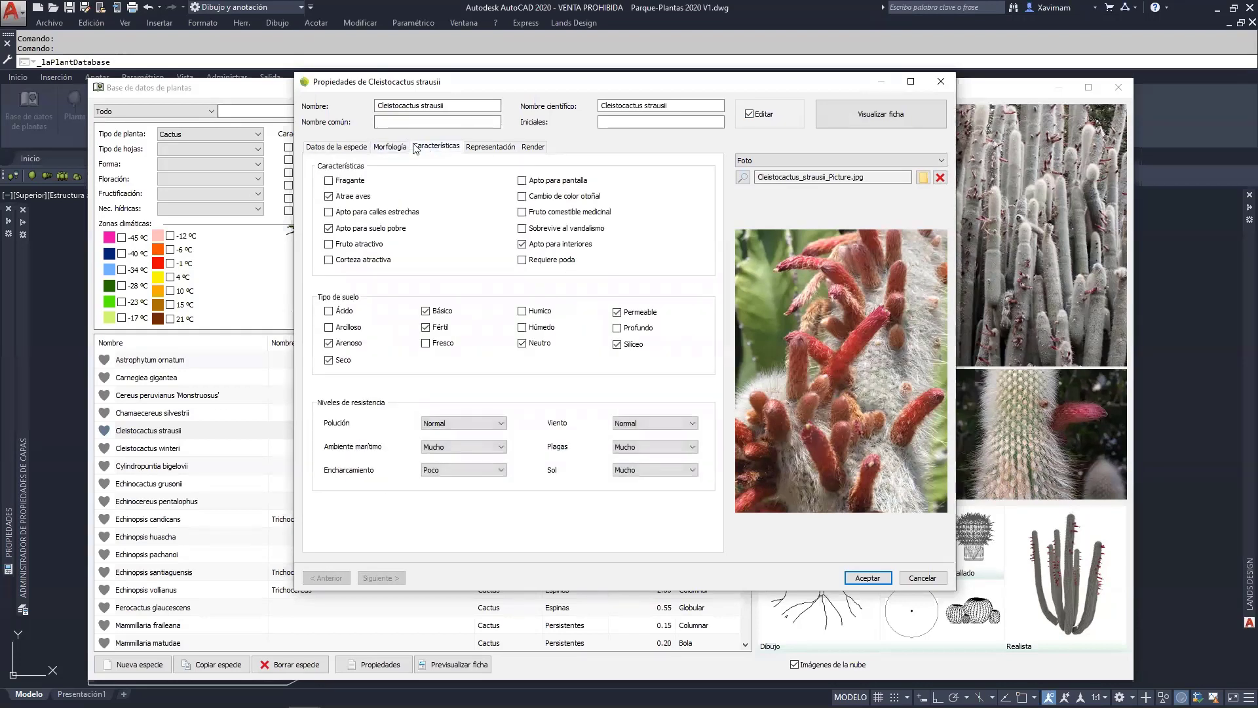
left_click(391, 147)
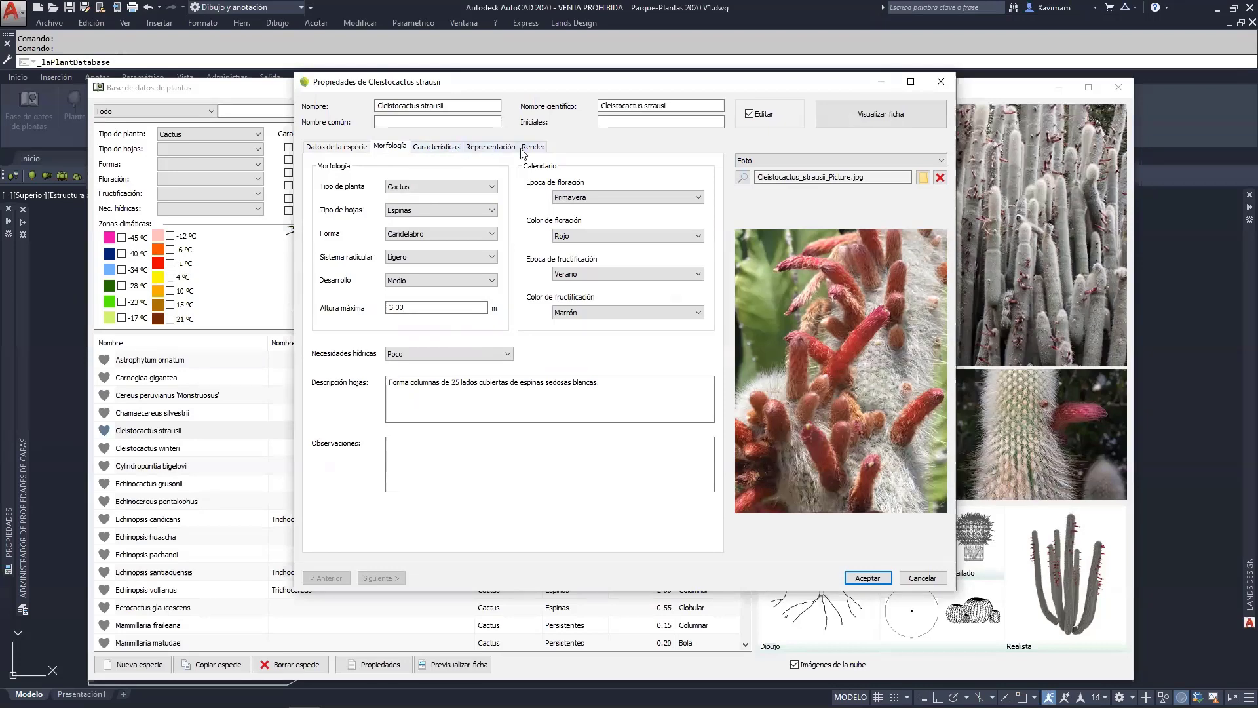
left_click(493, 147)
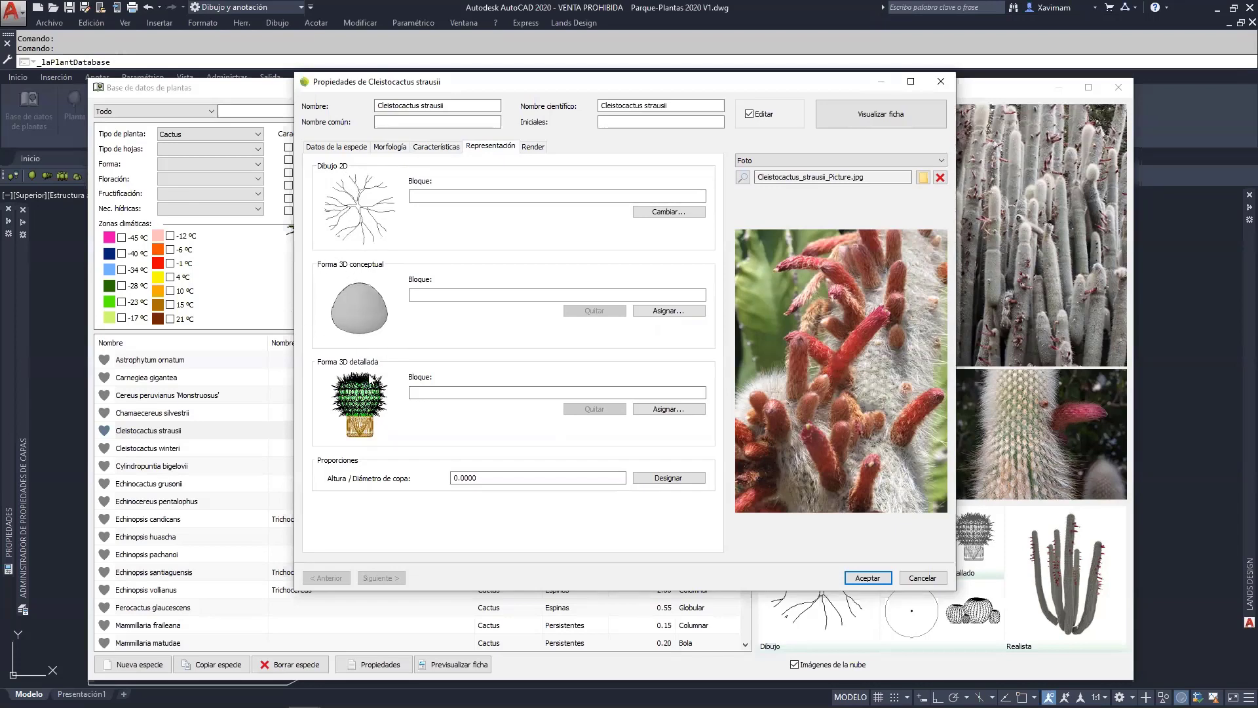
left_click(538, 152)
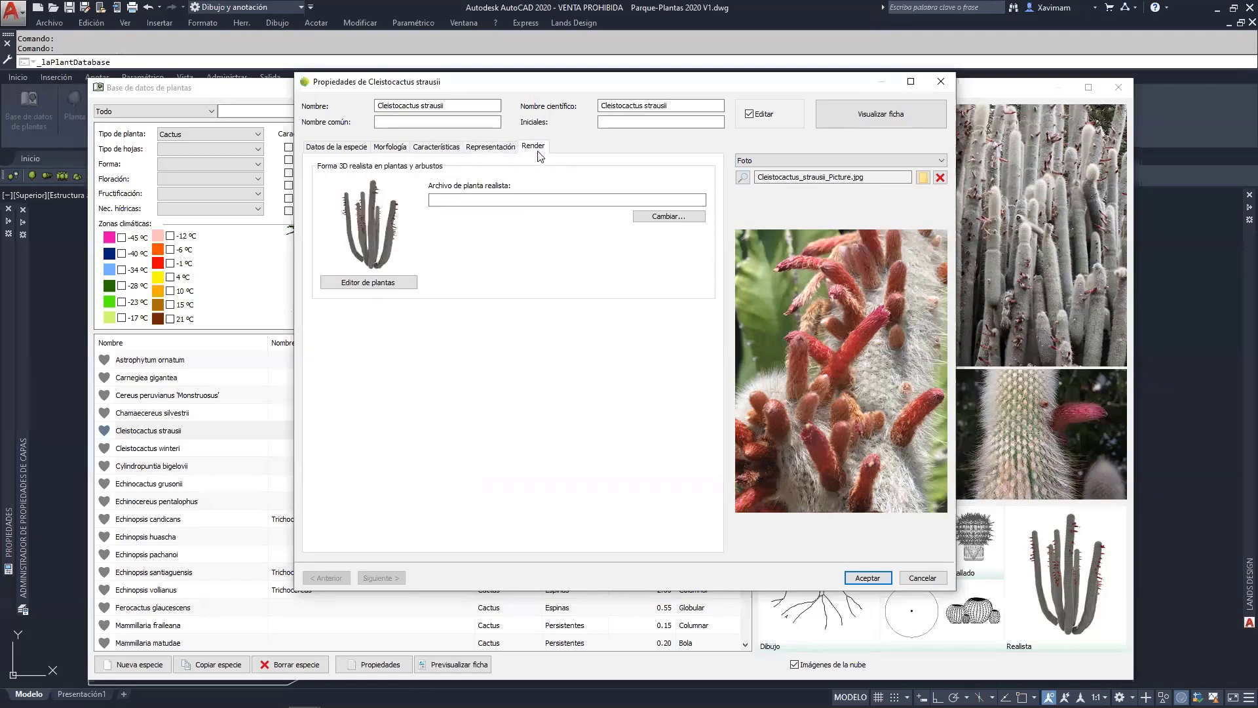
Compare the Grass and Succulent conceptual blocks and assign Succulent as the species' conceptual 3D shape.
left_click(491, 147)
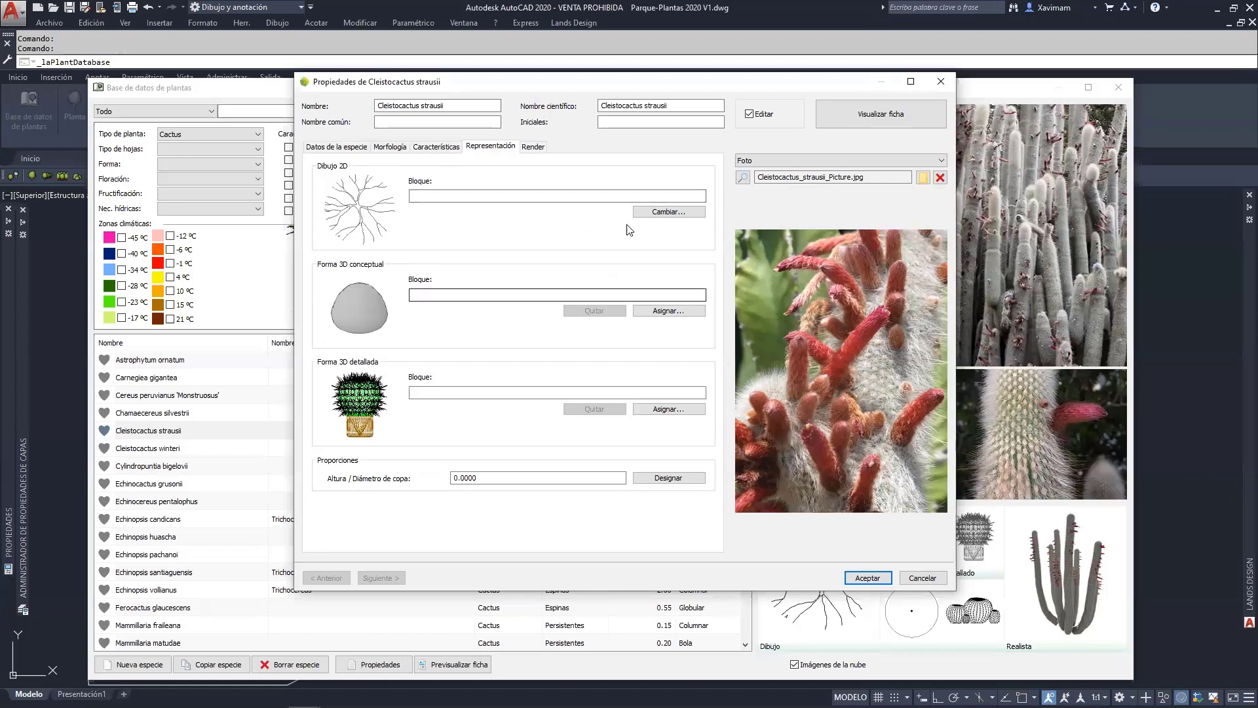
left_click(685, 312)
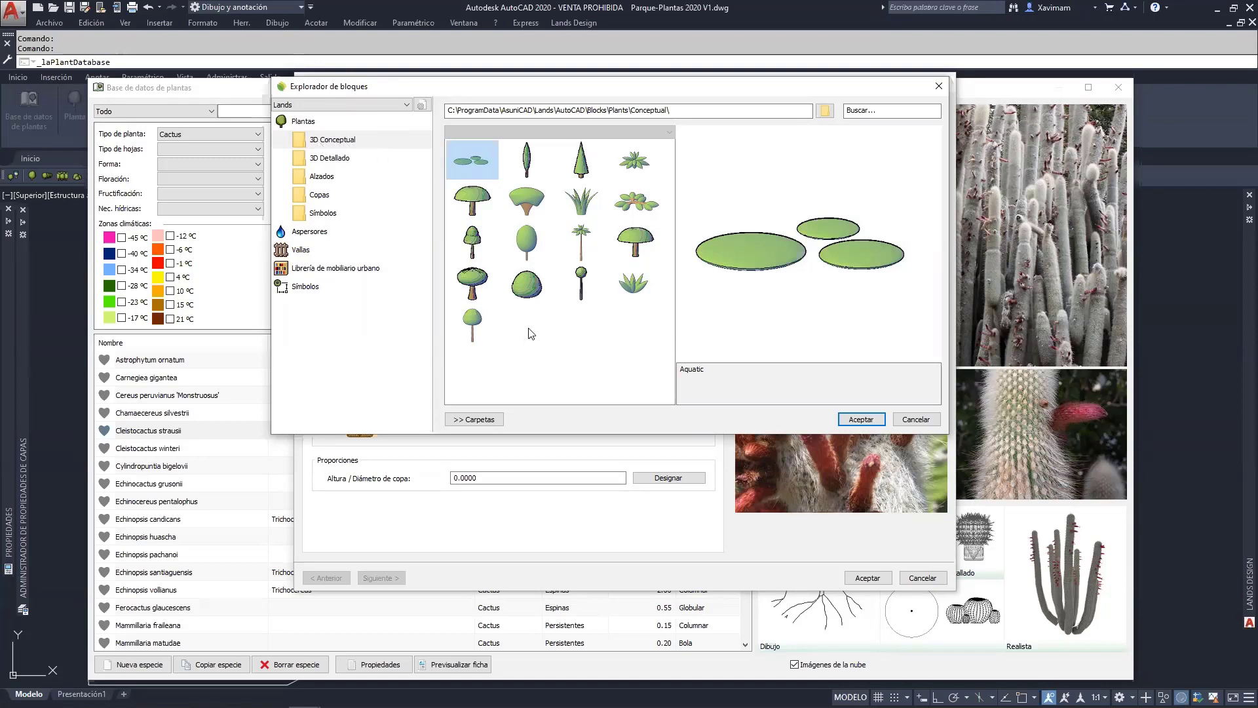
left_click(587, 206)
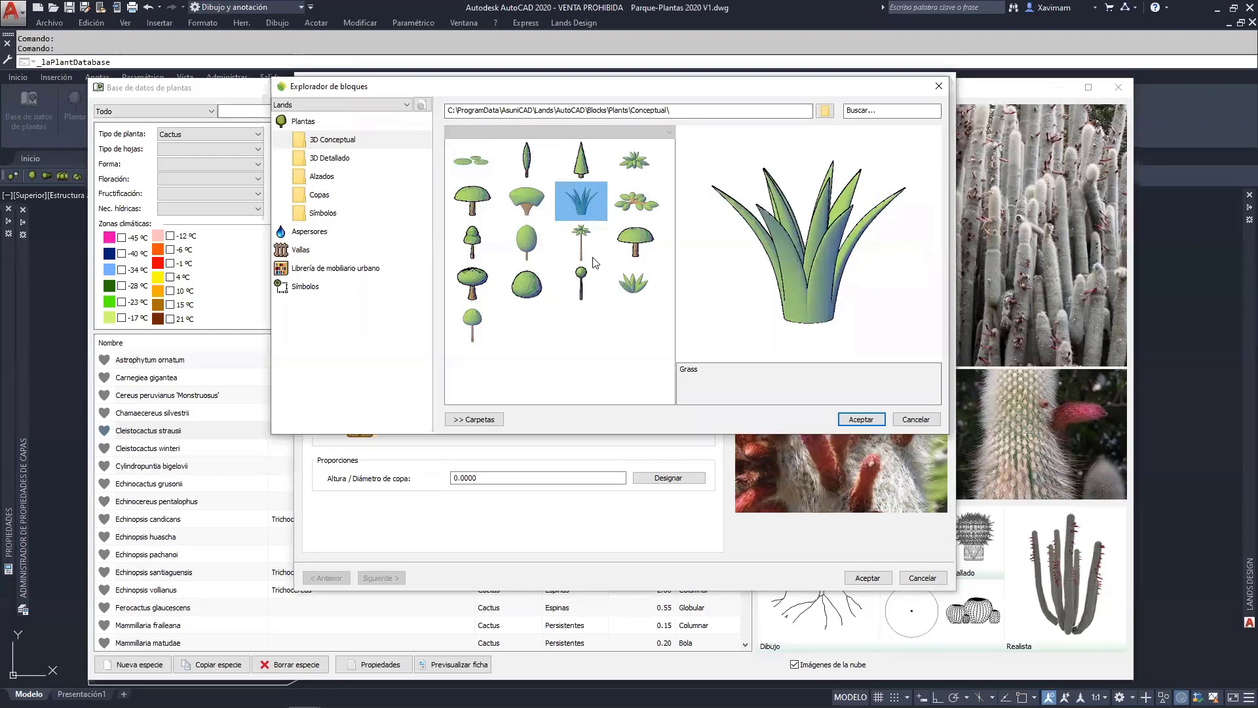
left_click(633, 282)
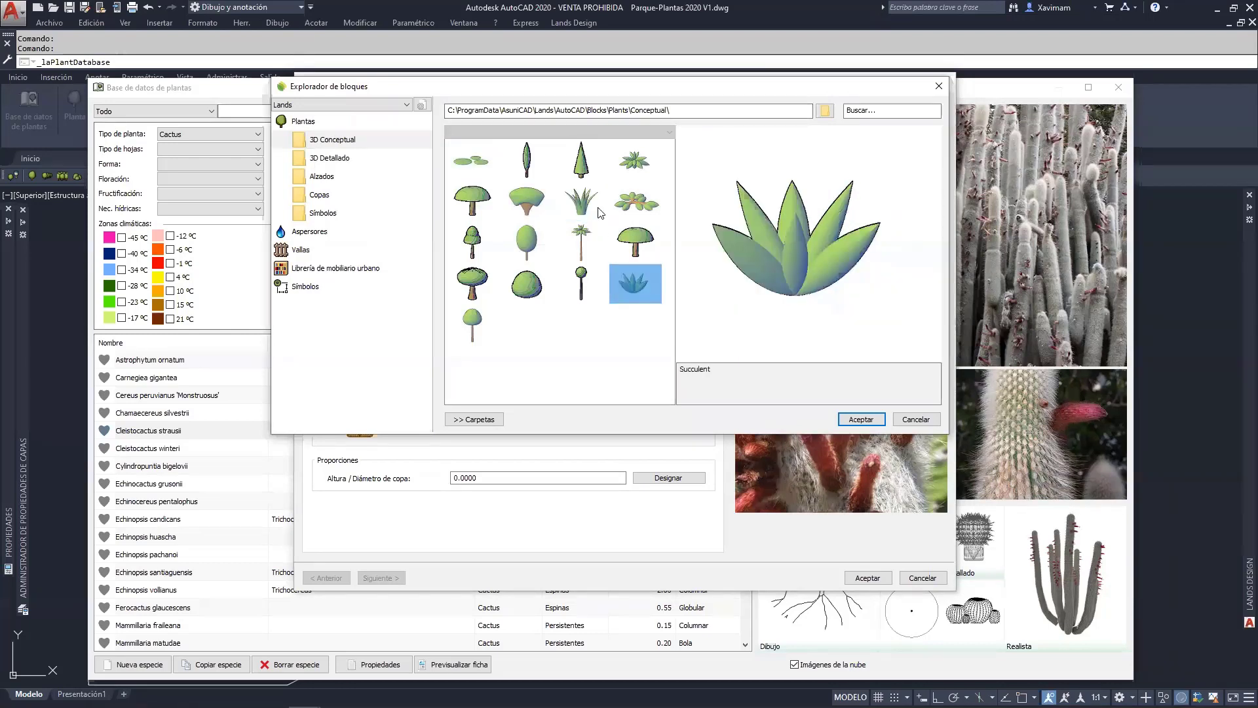
left_click(582, 204)
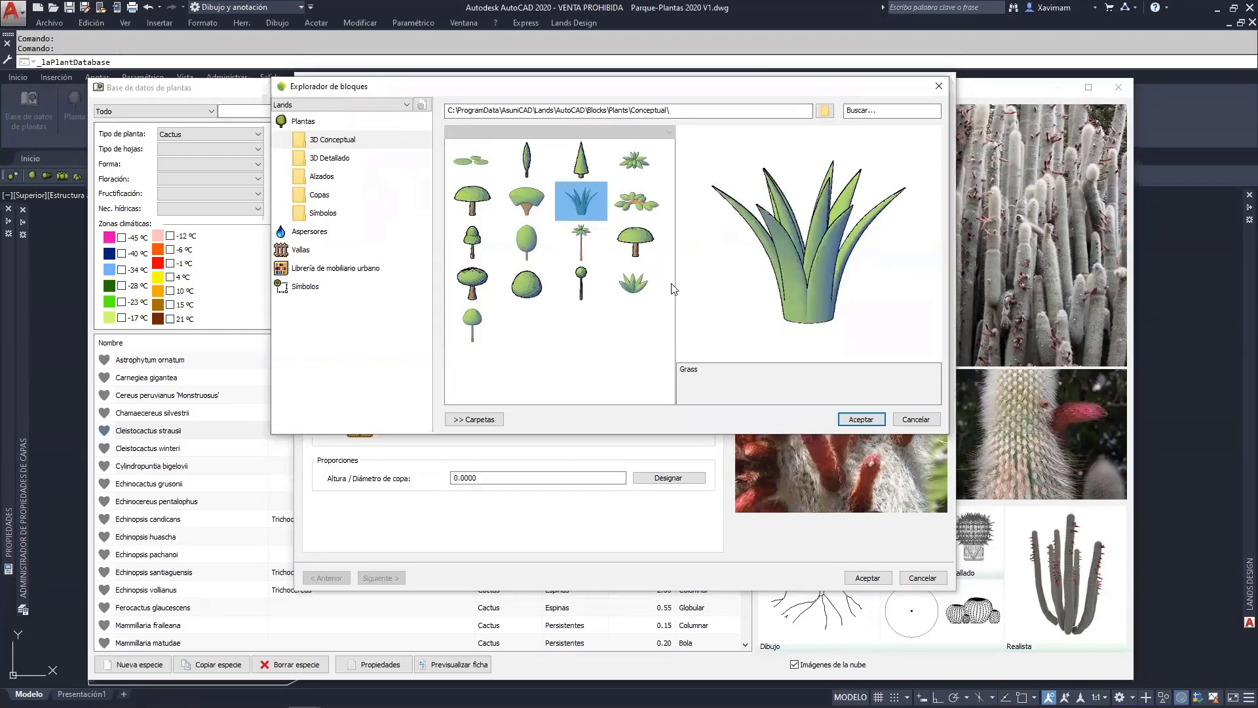
left_click(633, 285)
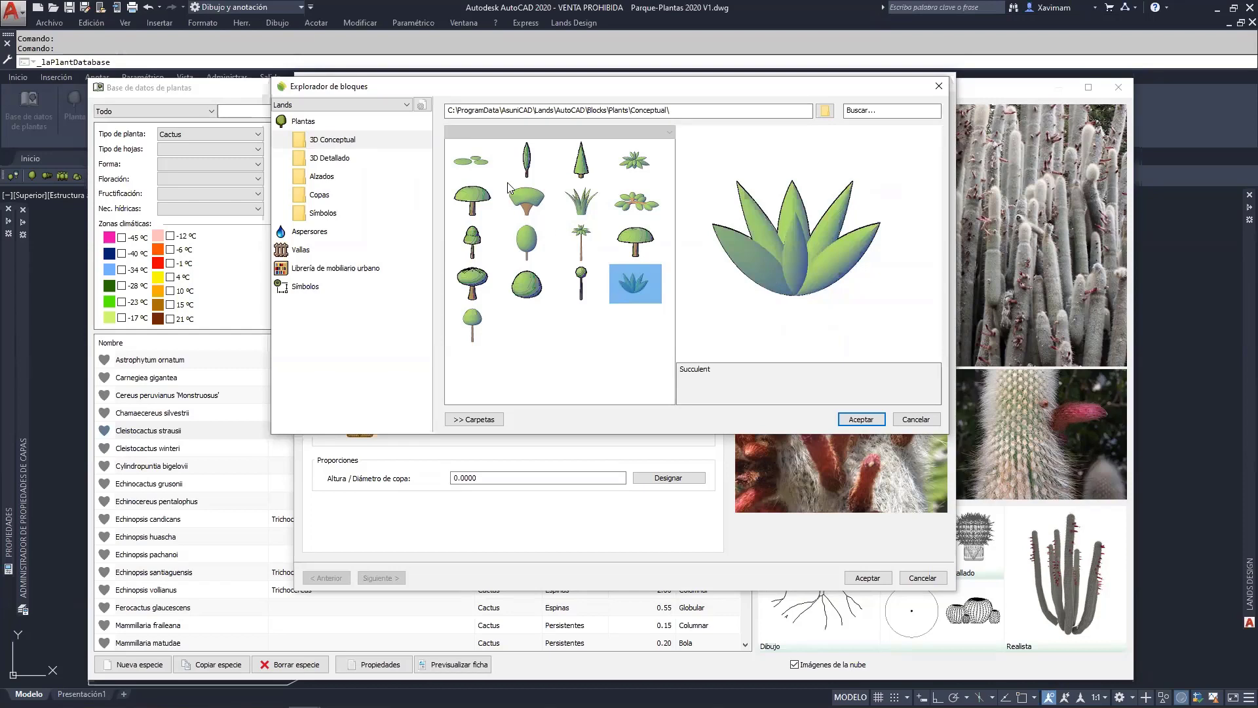
left_click(580, 204)
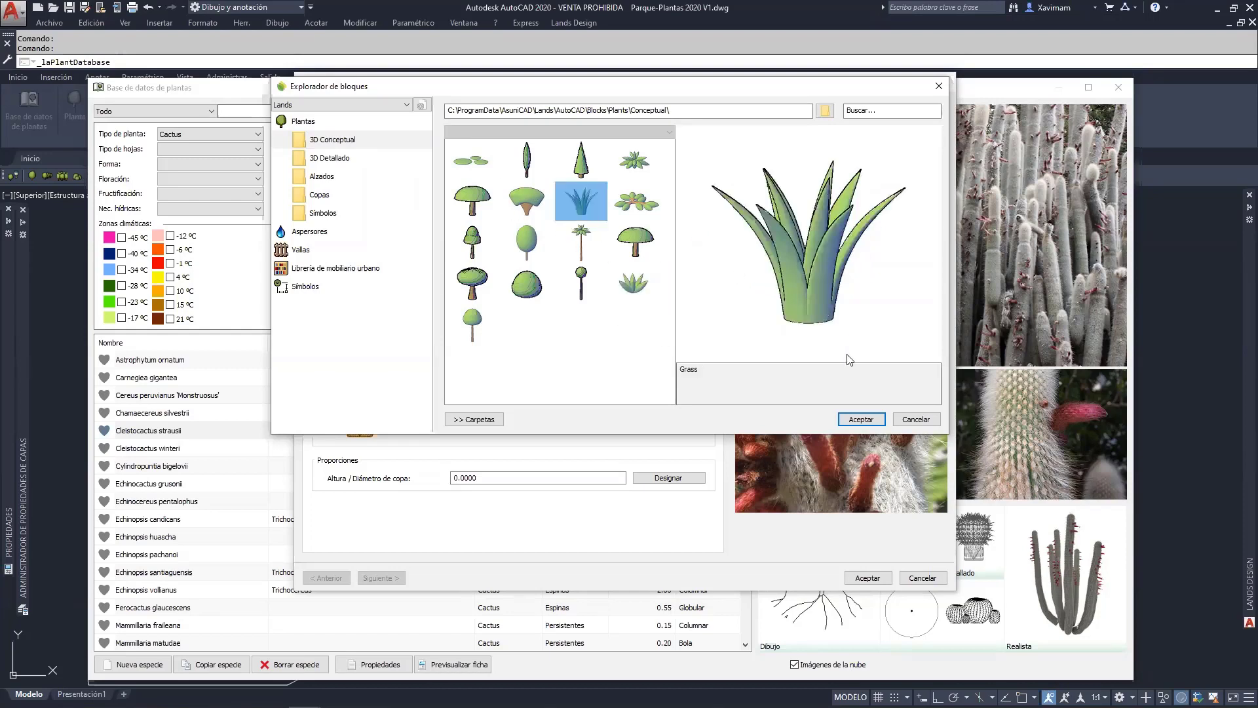
left_click(634, 286)
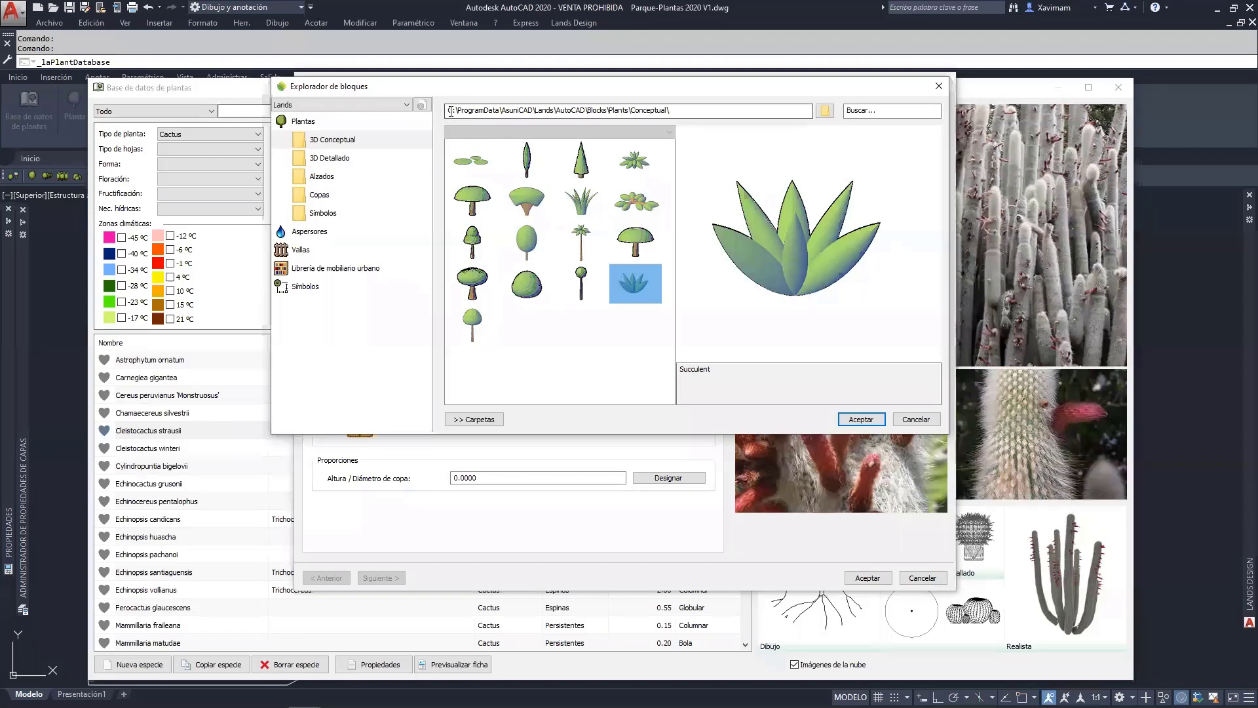
left_click_drag(448, 111, 724, 136)
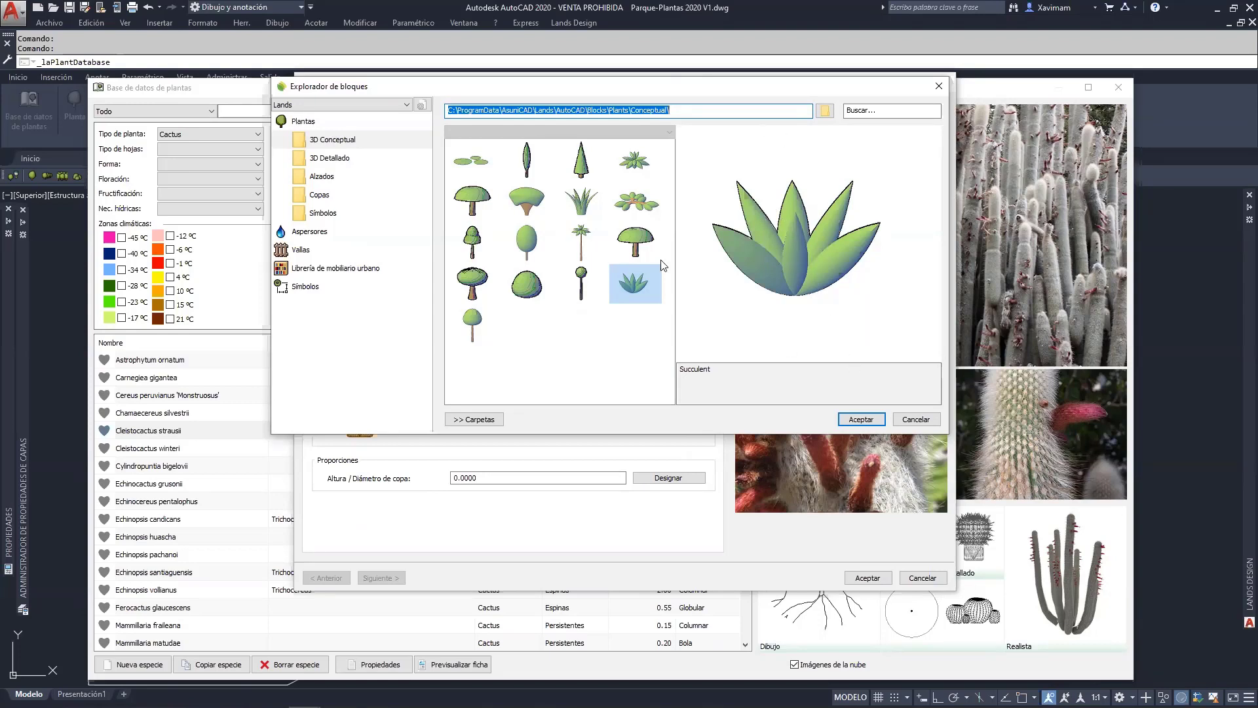
left_click(861, 420)
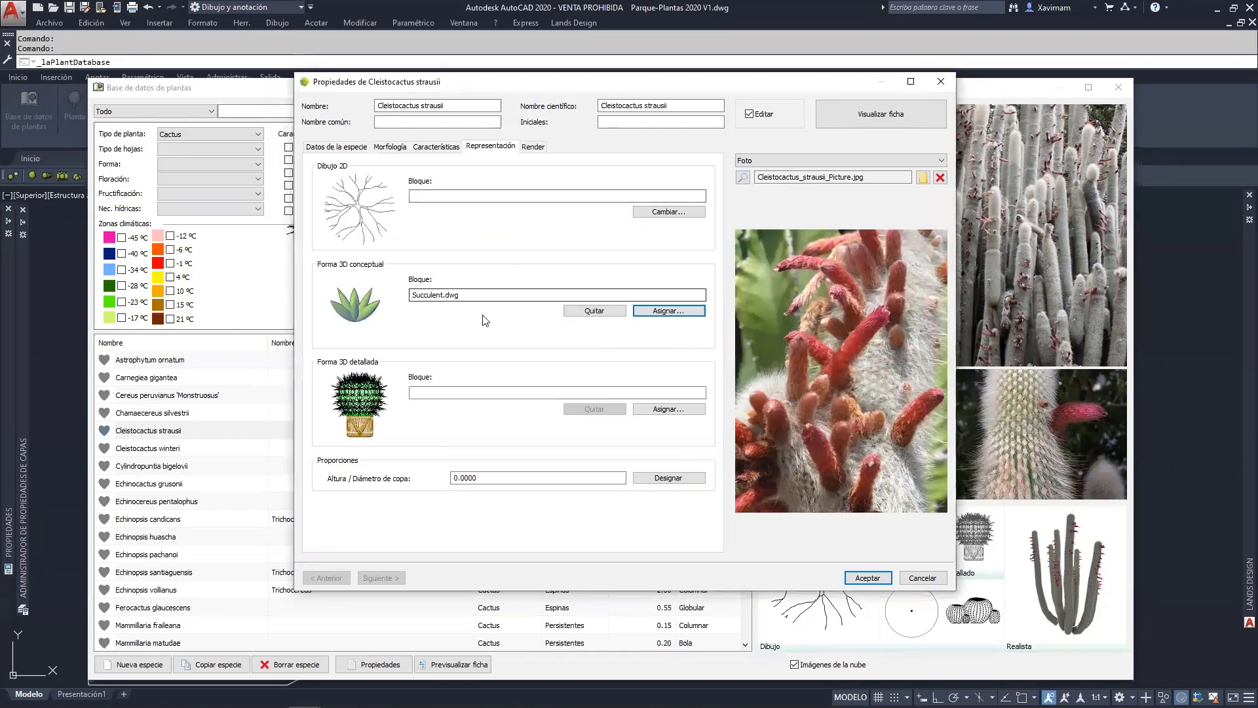
Assign the Cactus block from the 3D Detallado library as the species' detailed 3D shape.
left_click(668, 408)
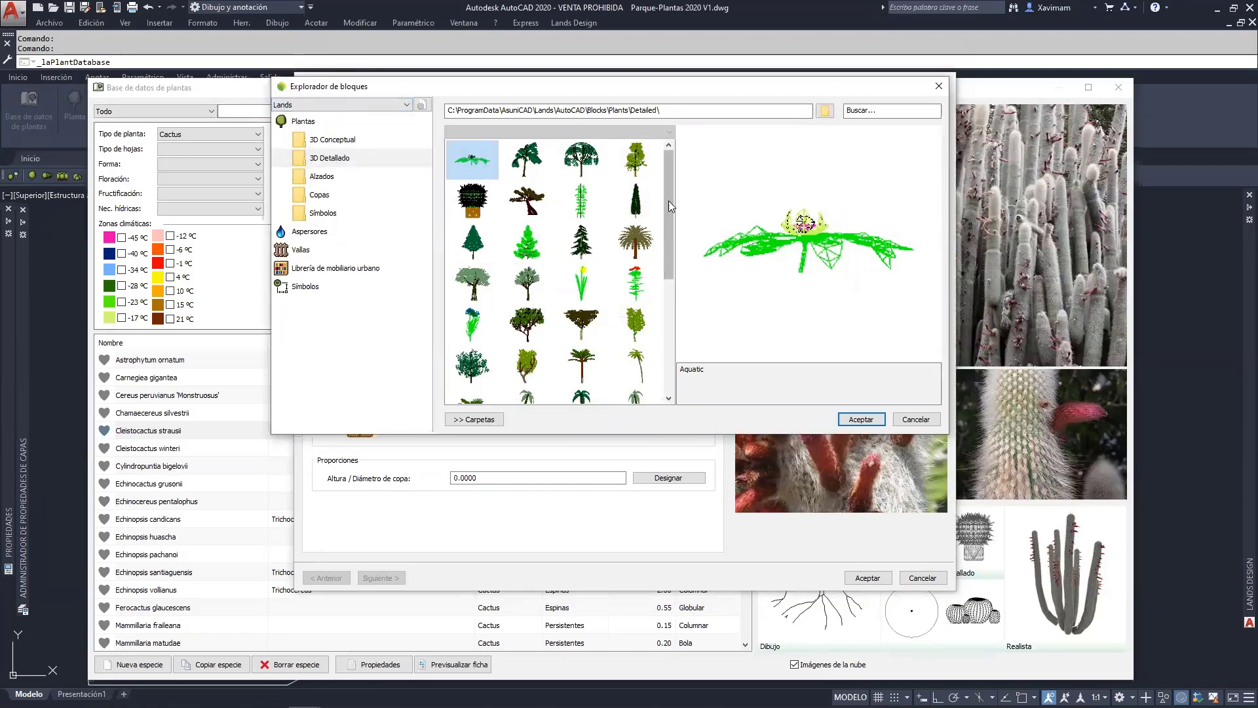
mouse_move(668, 200)
left_mouse_down()
mouse_move(674, 331)
mouse_move(679, 185)
left_mouse_up()
left_click(477, 201)
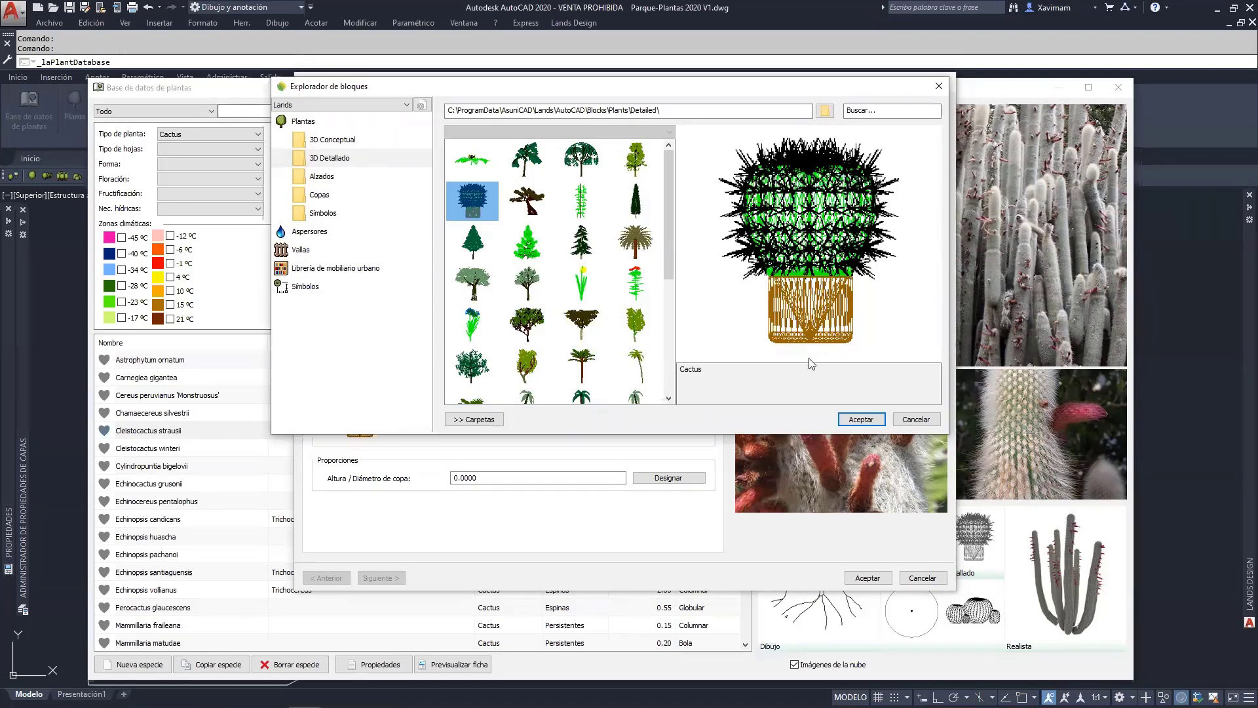
left_click(860, 420)
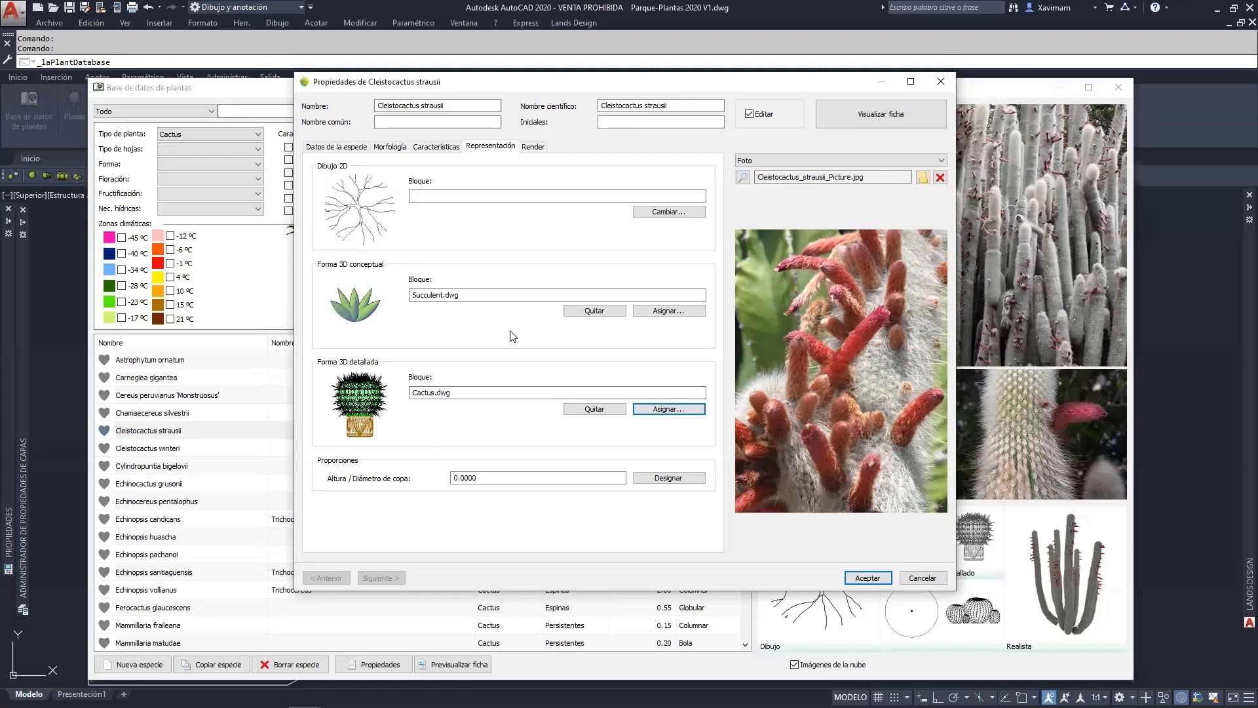
Check the species' realistic render settings and display its information sheet.
left_click(531, 147)
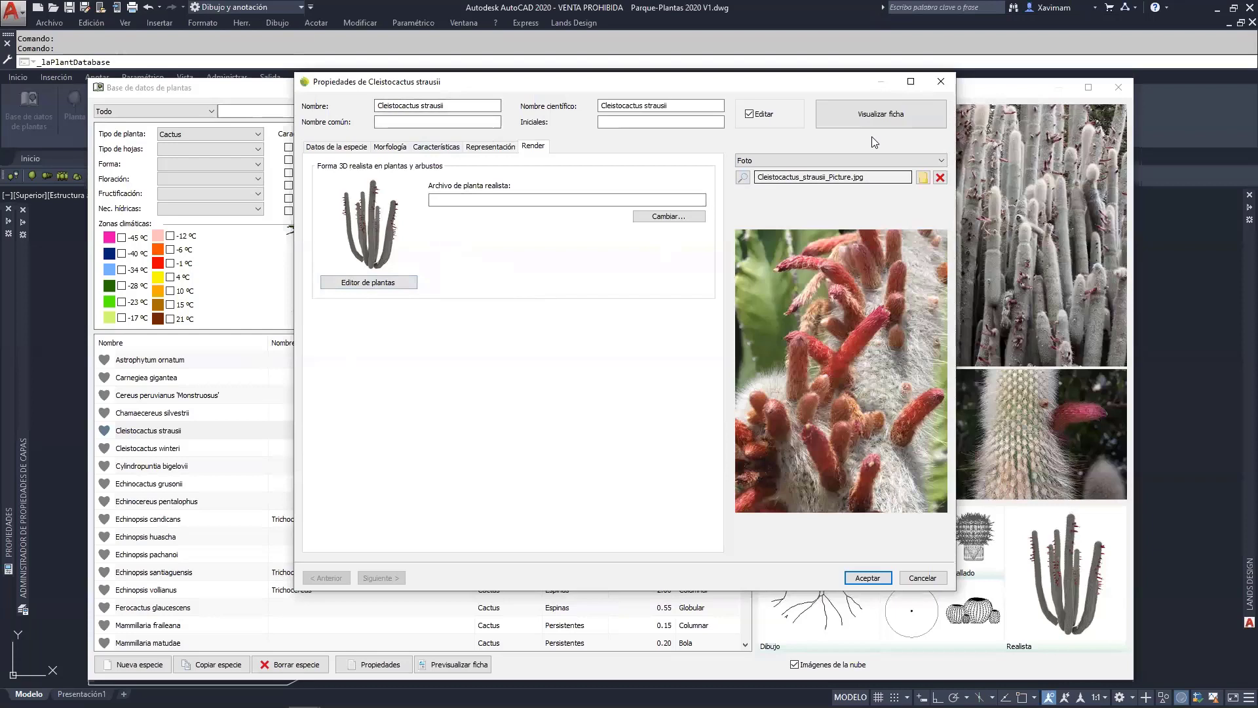
left_click(889, 117)
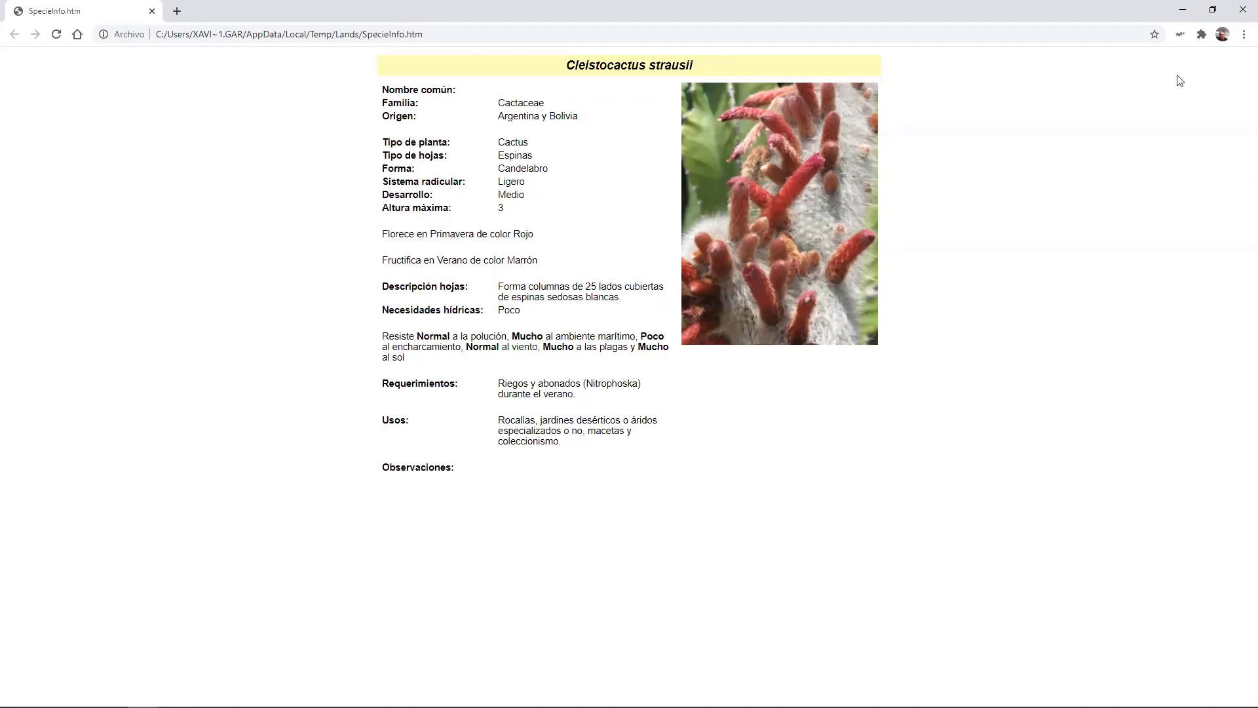
Close the information sheet and view the species' flower, fruit and trunk detail pictures, returning to the main photo.
left_click(1243, 9)
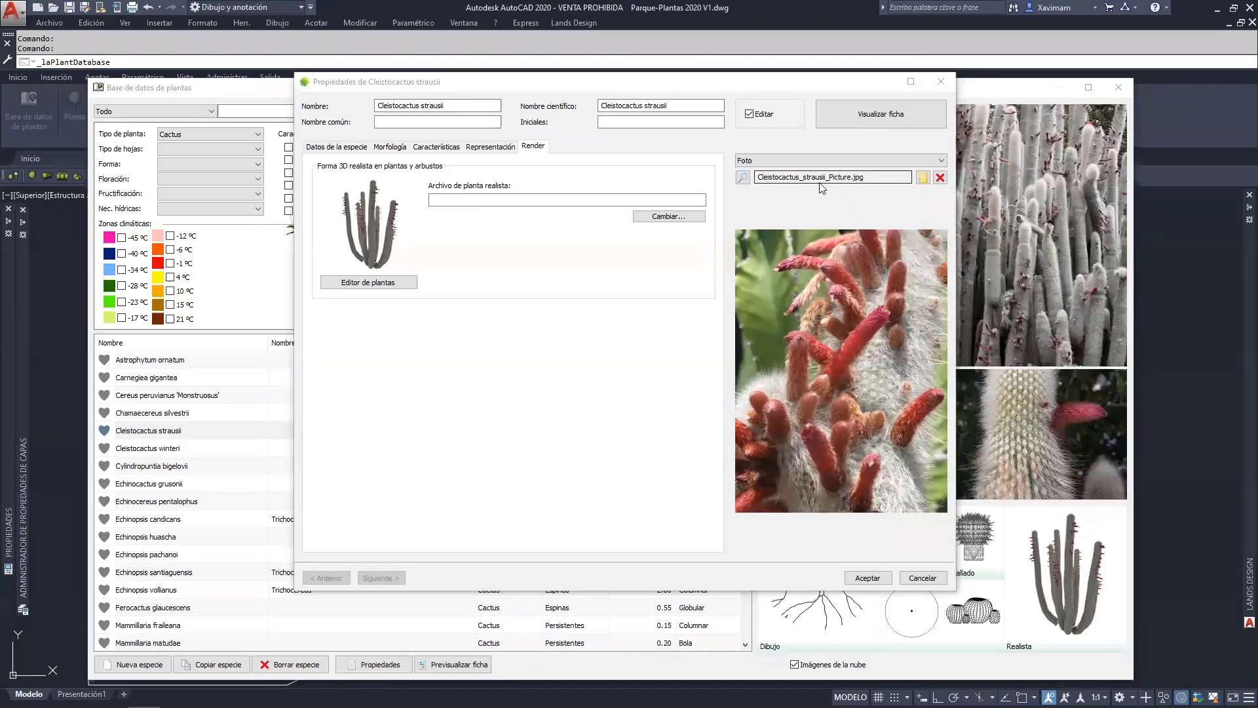
left_click(933, 160)
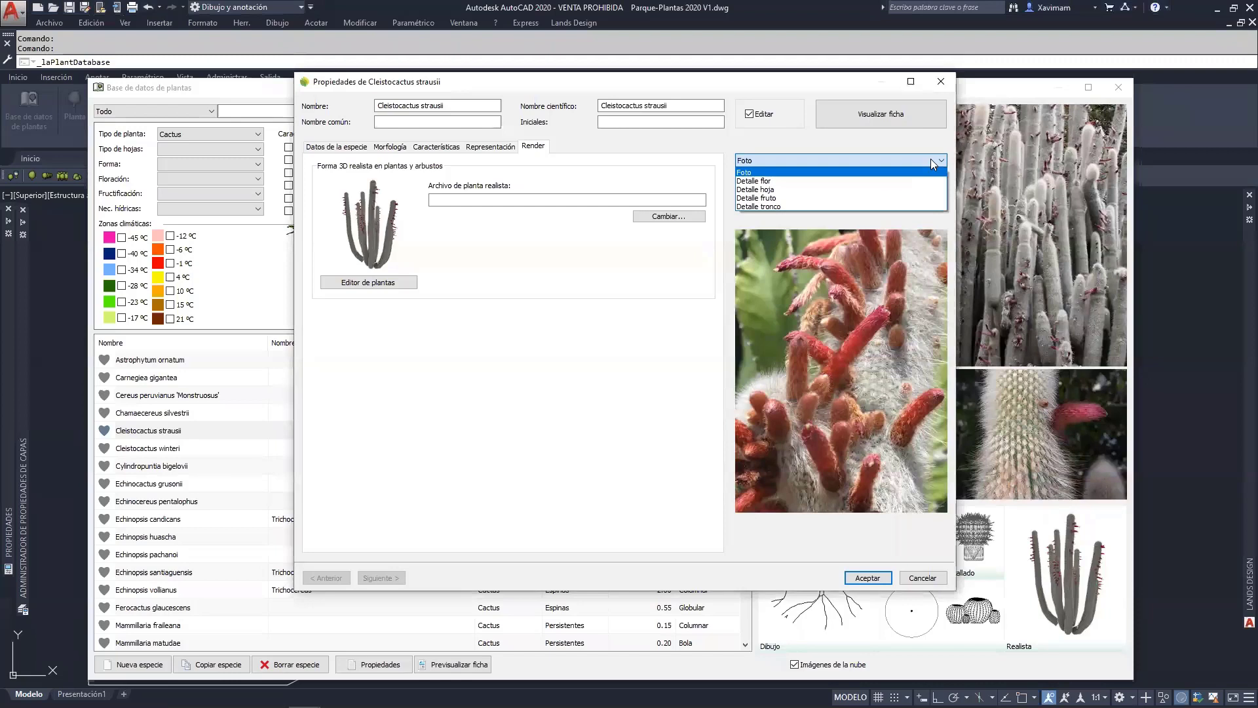
left_click(771, 106)
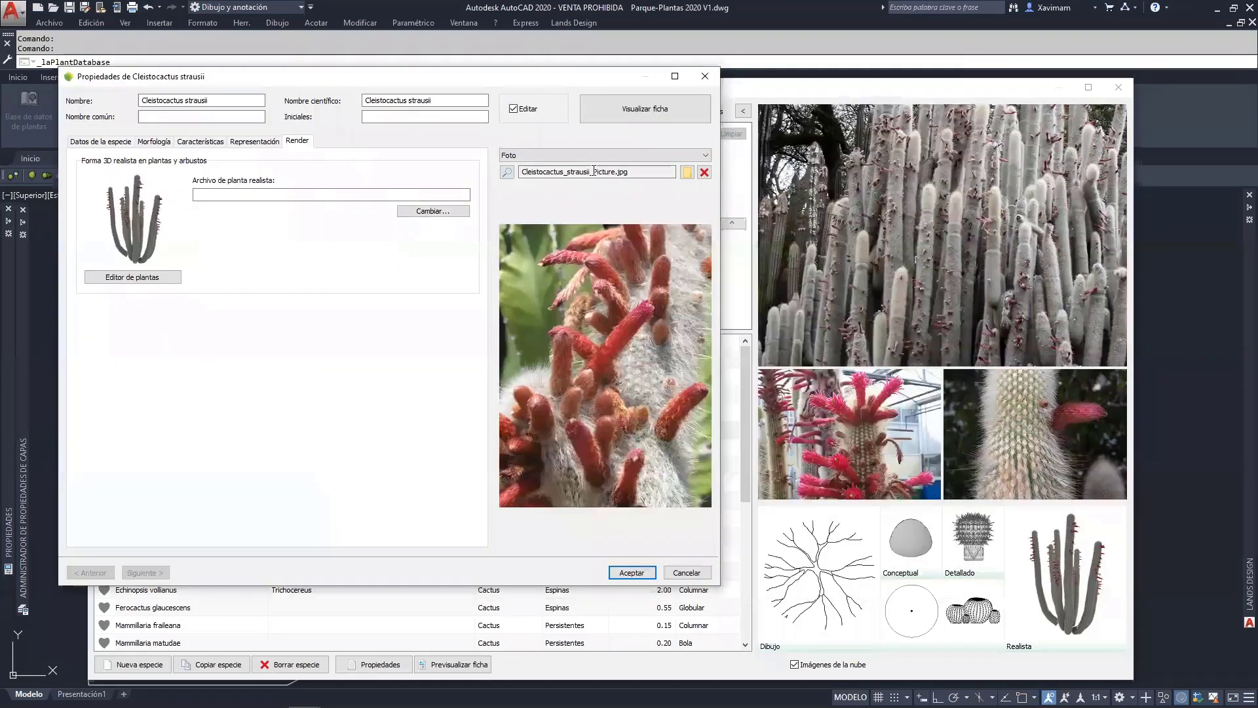
left_click(619, 155)
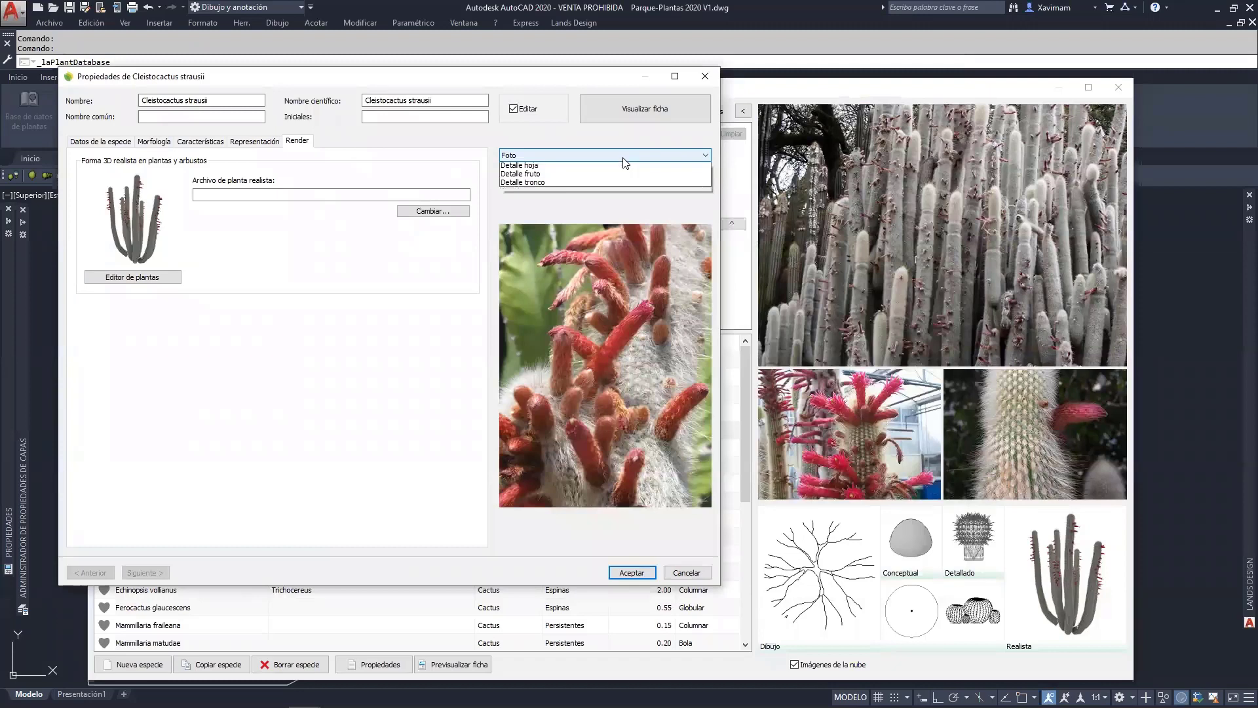
left_click(607, 174)
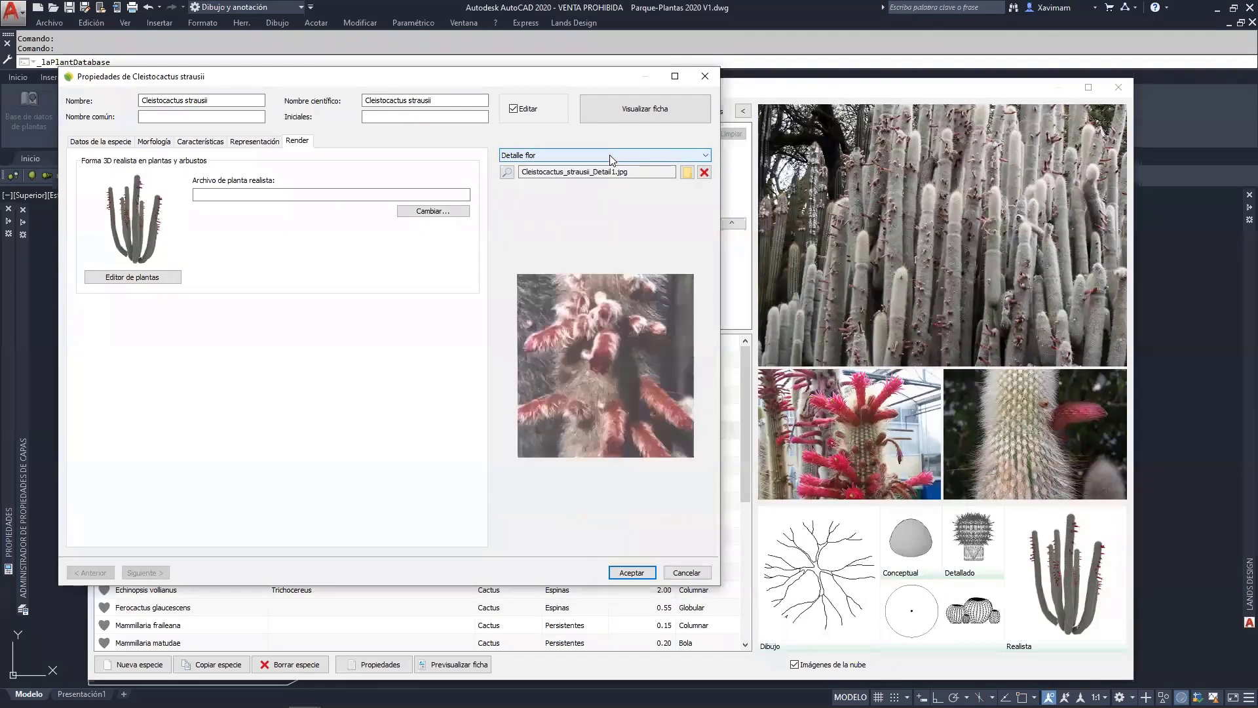
left_click(609, 157)
left_click(611, 195)
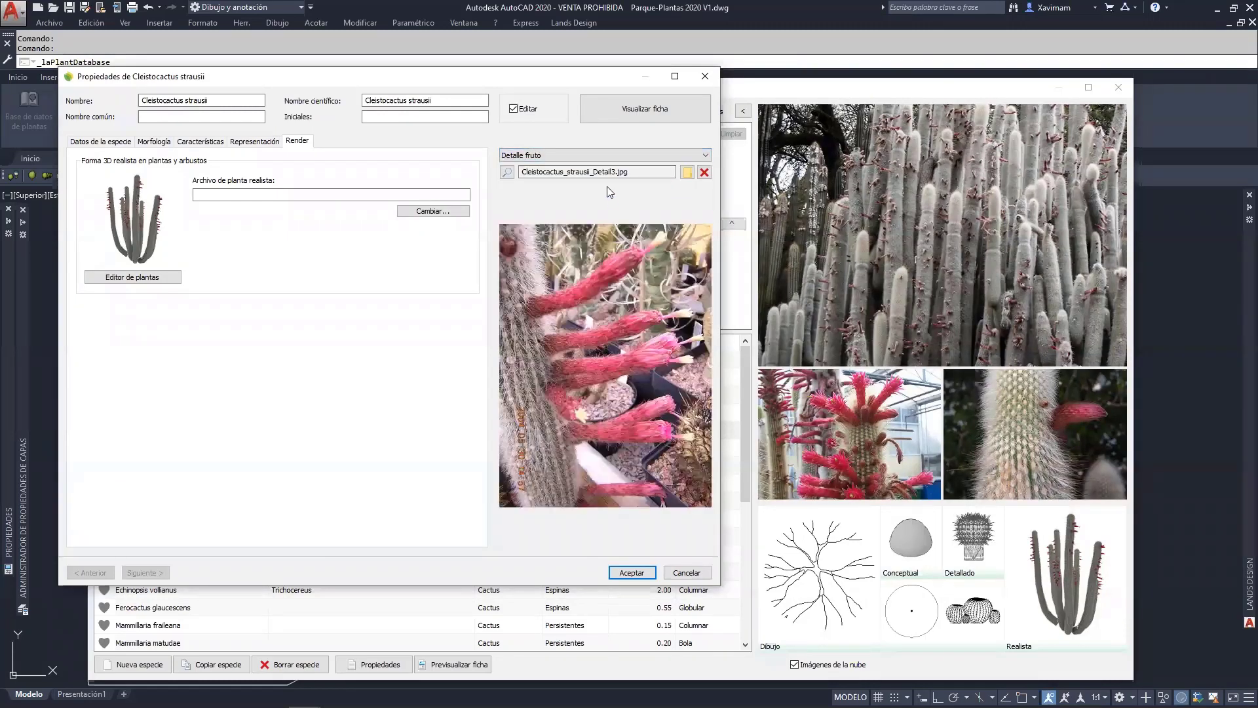
left_click(607, 155)
left_click(607, 204)
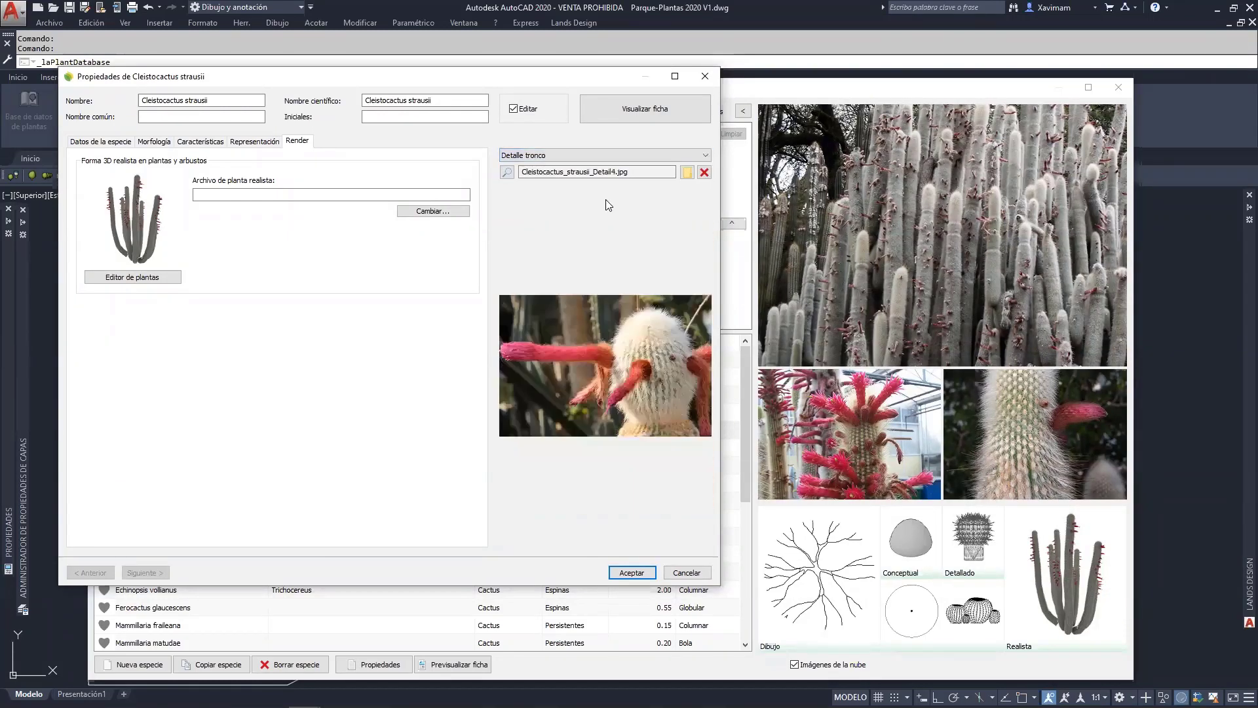
left_click(637, 156)
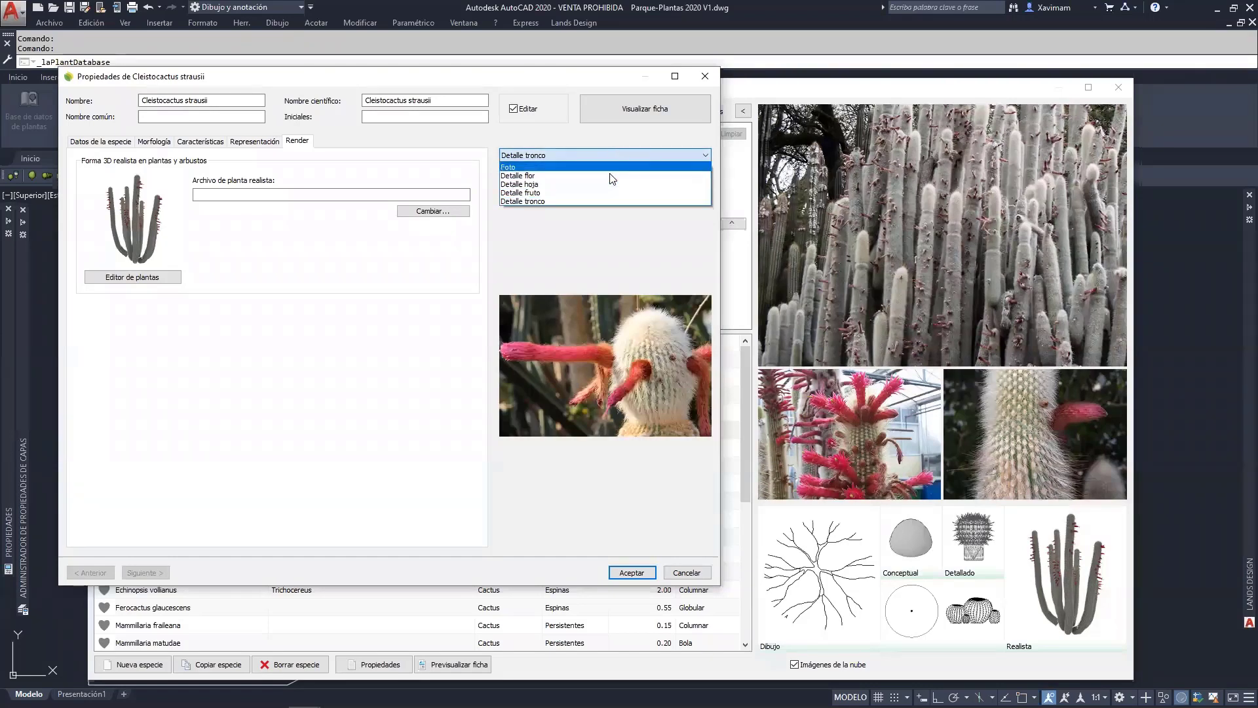
left_click(608, 168)
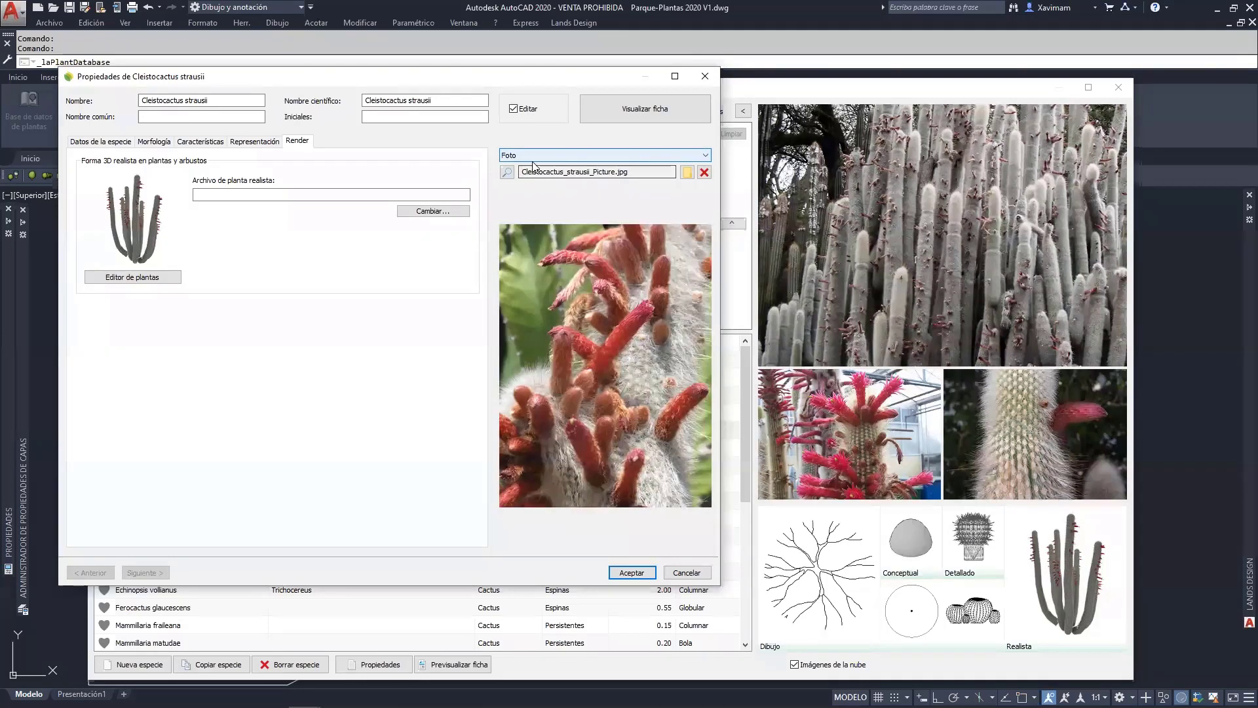
Browse the Pictures folder for an alternative main photo of Cleistocactus strausii without replacing the current one.
left_click(687, 172)
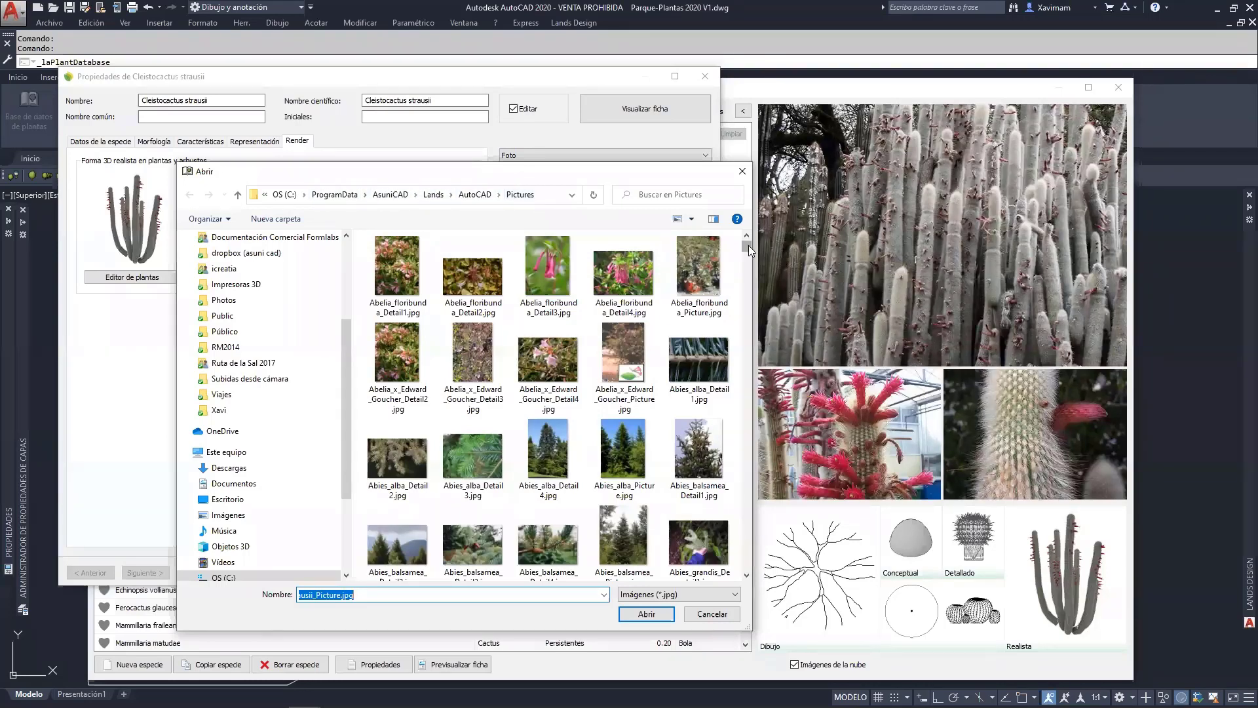
left_click_drag(748, 245, 750, 510)
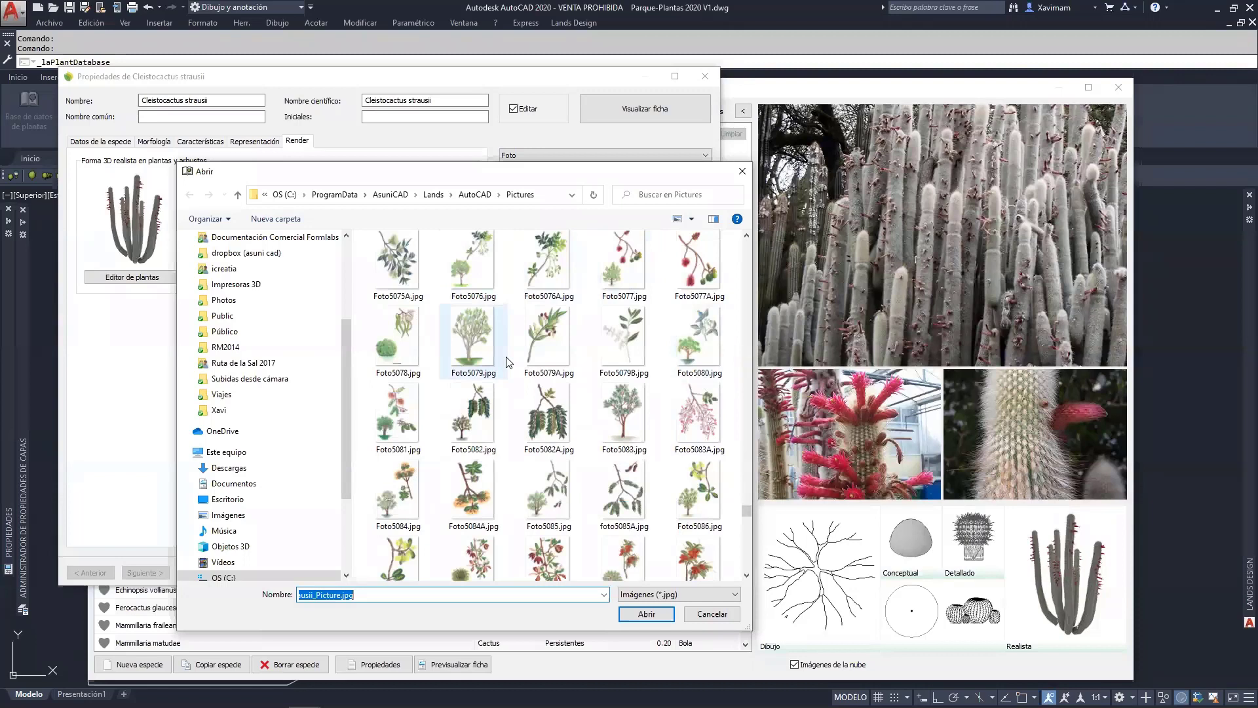
left_click(701, 613)
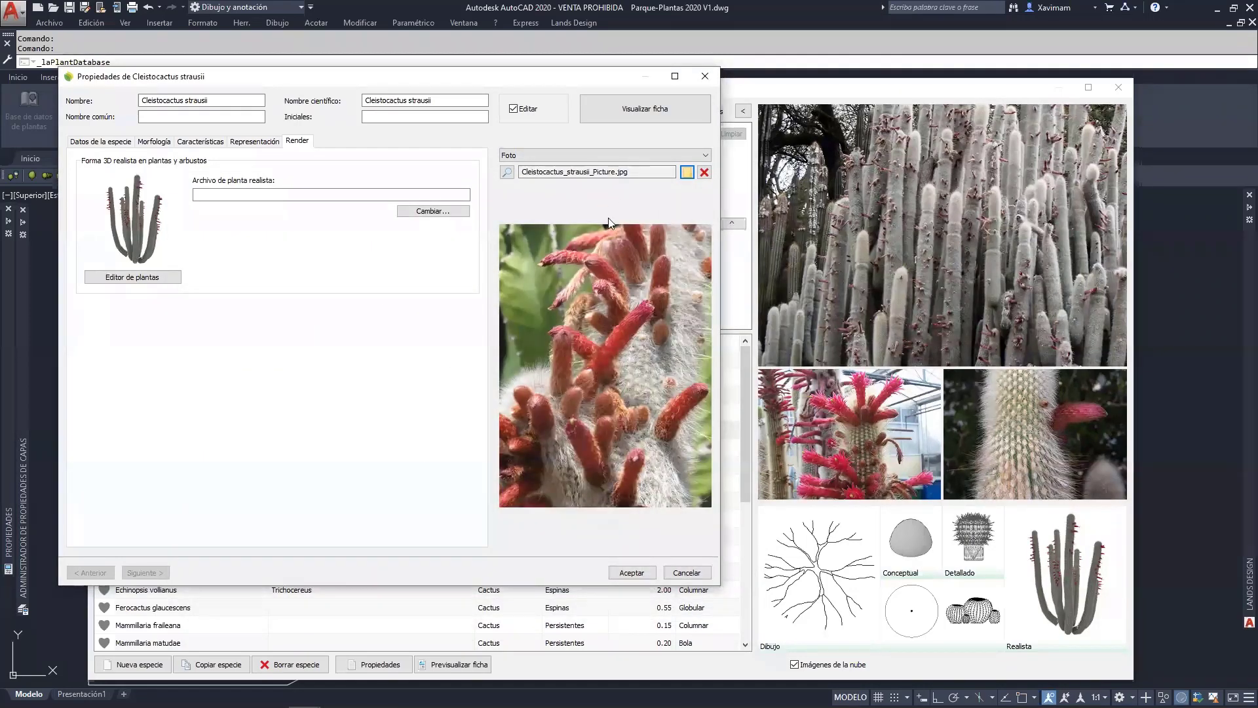
left_click(686, 172)
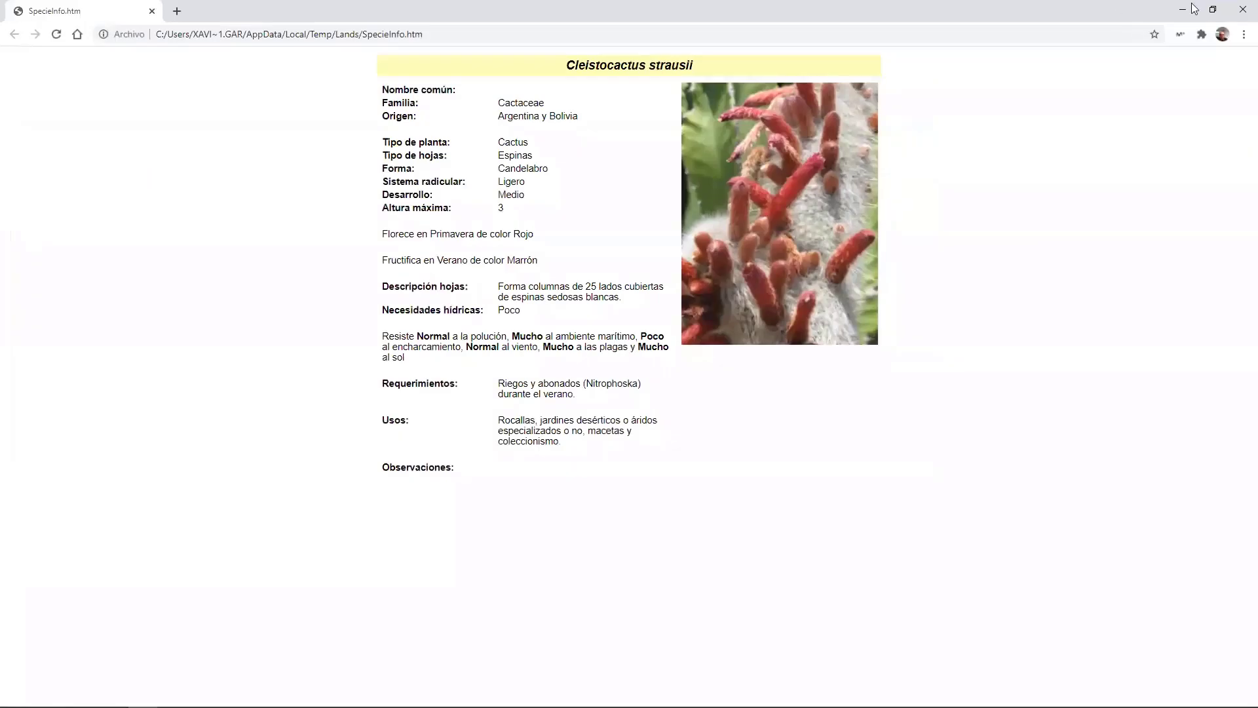
left_click(1243, 9)
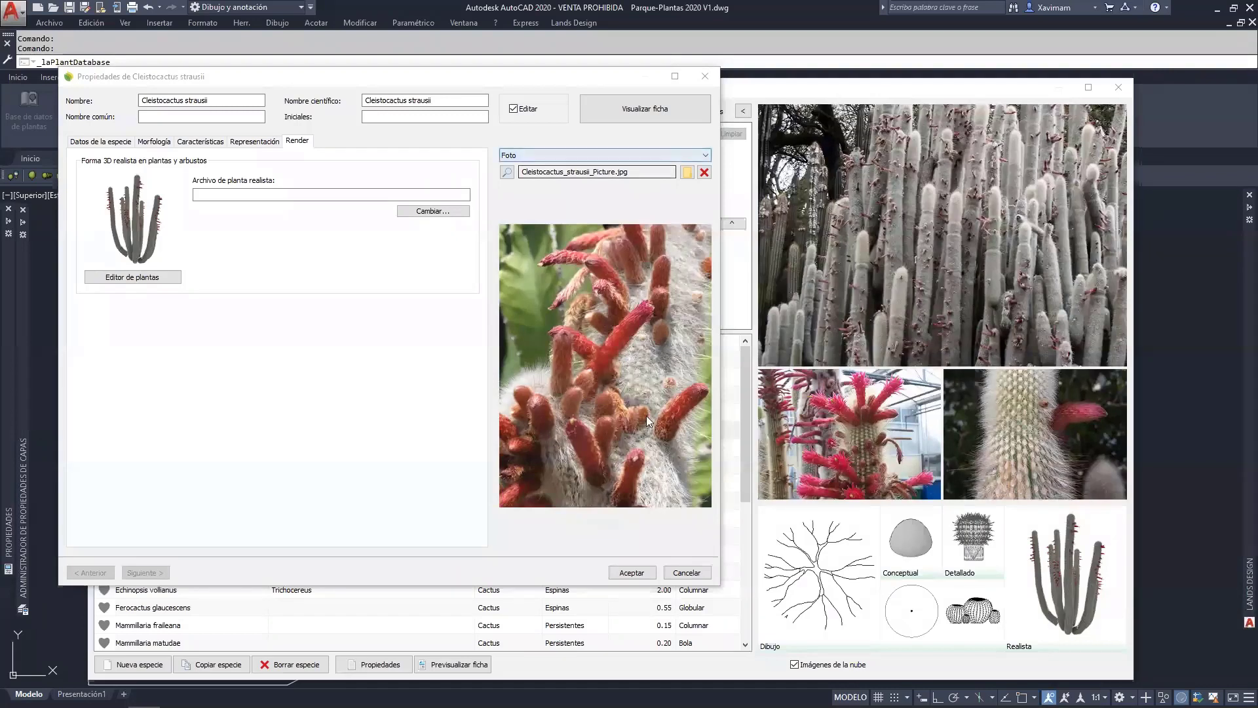
left_click(686, 172)
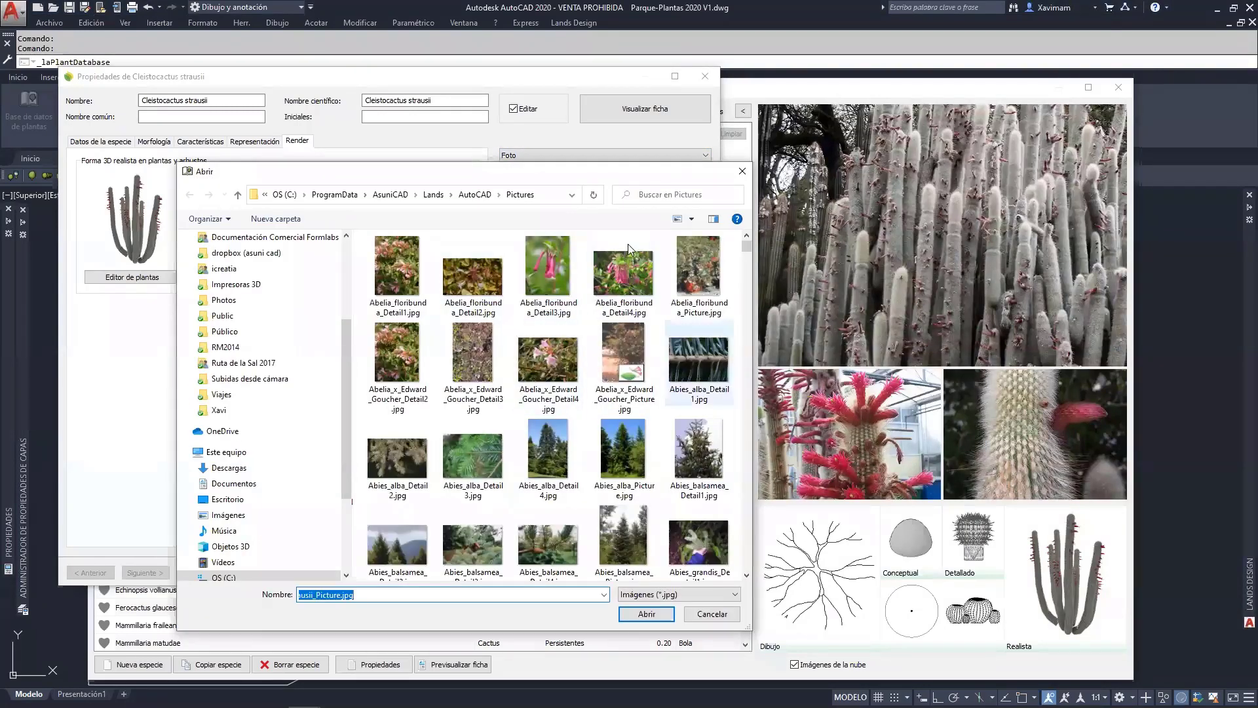
left_click(741, 171)
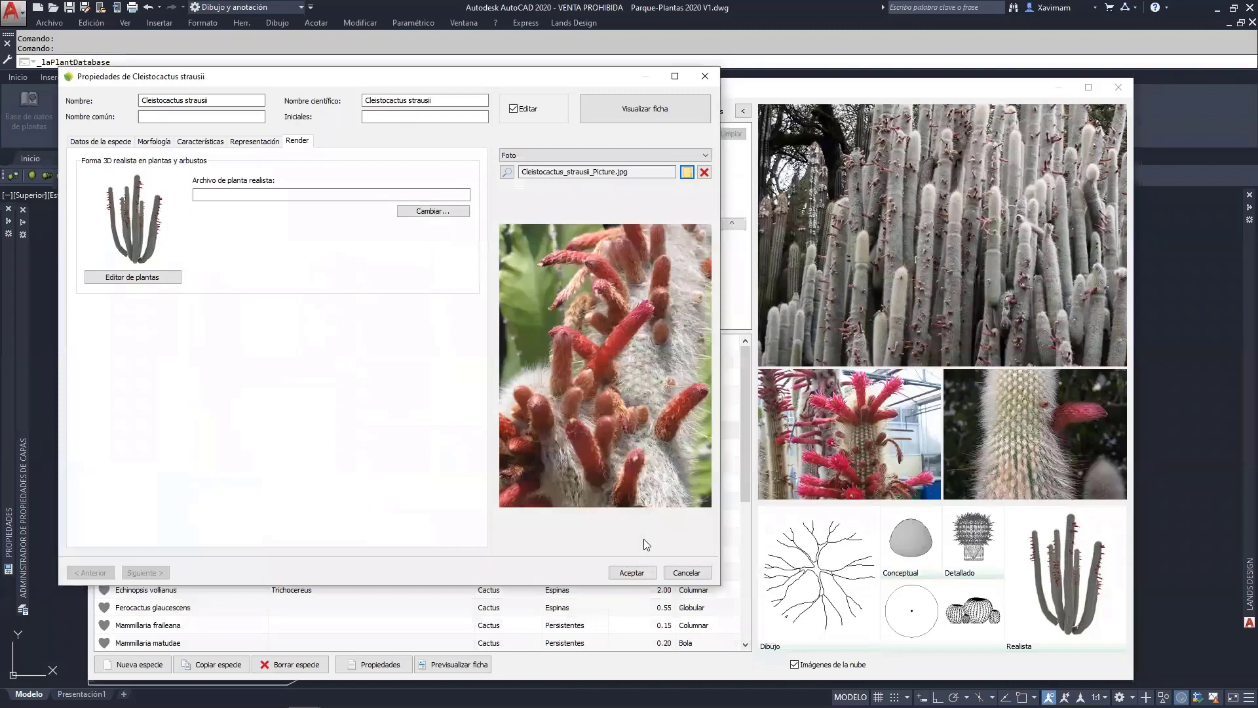
Save the Cleistocactus strausii properties and list only the favourite species of all plant types.
left_click(631, 573)
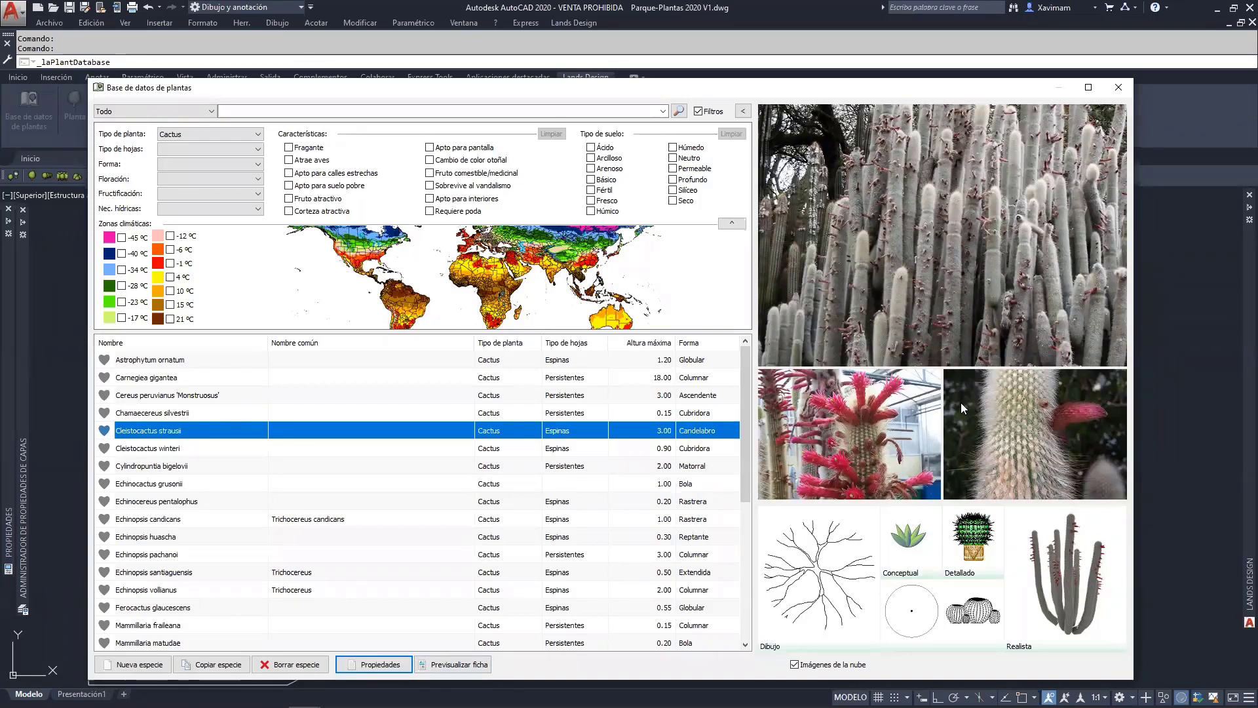
left_click(248, 135)
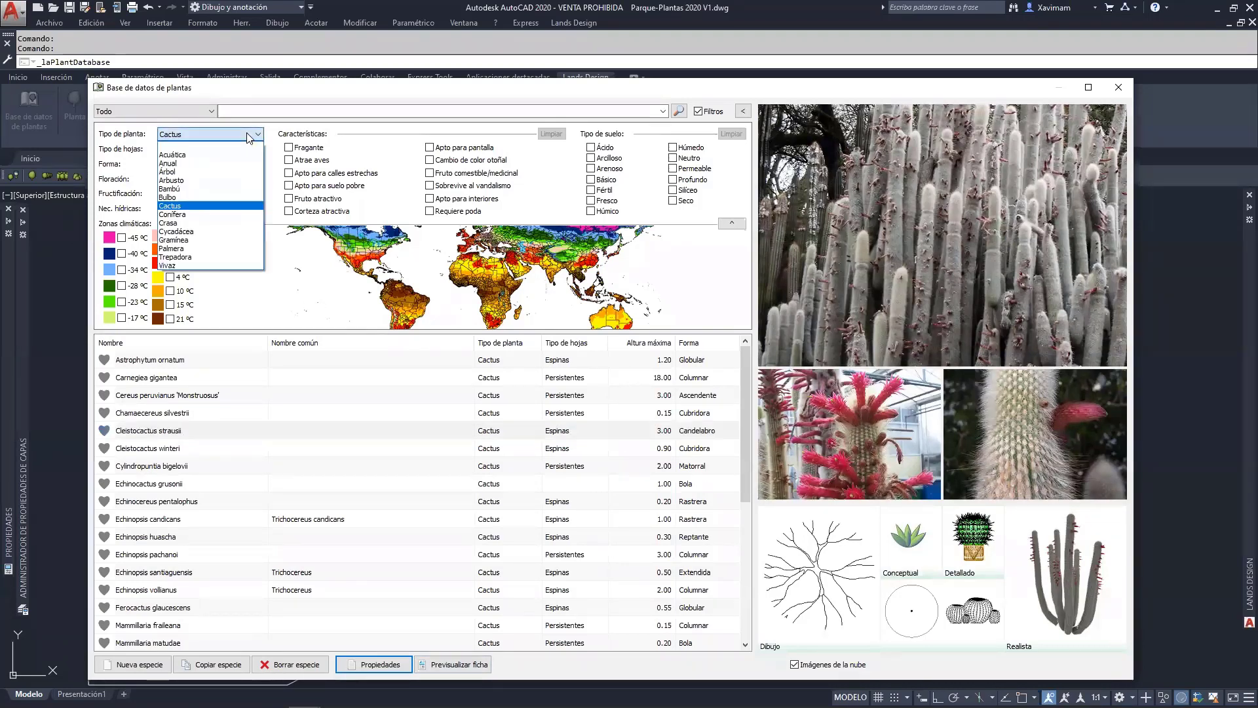
left_click(197, 145)
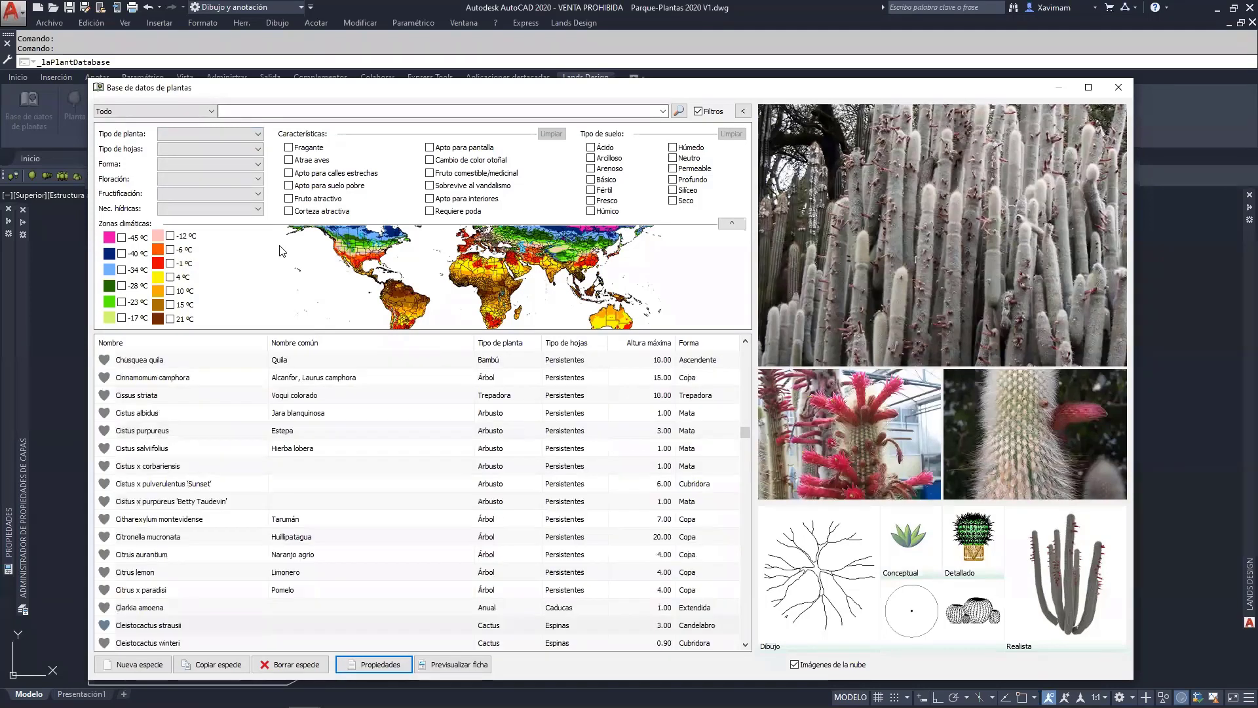
left_click(155, 111)
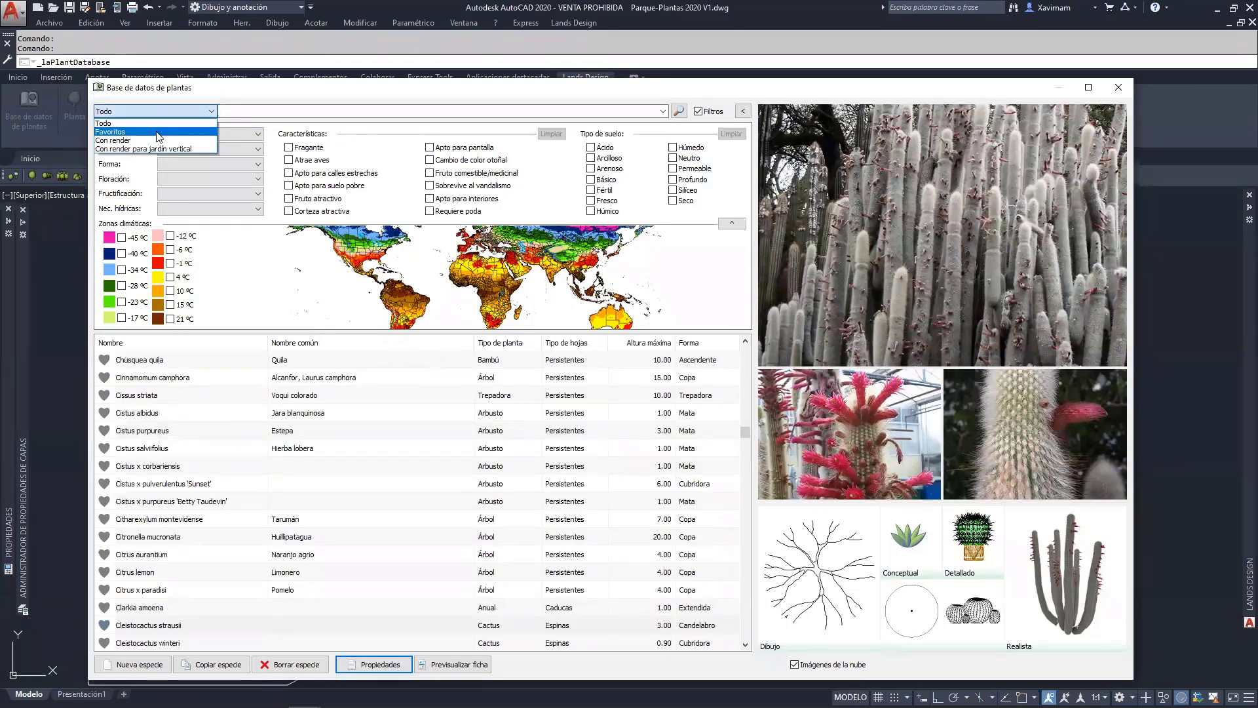
left_click(131, 135)
Display the information sheet of Cupressus arizonica and return to the plant database.
left_click(295, 625)
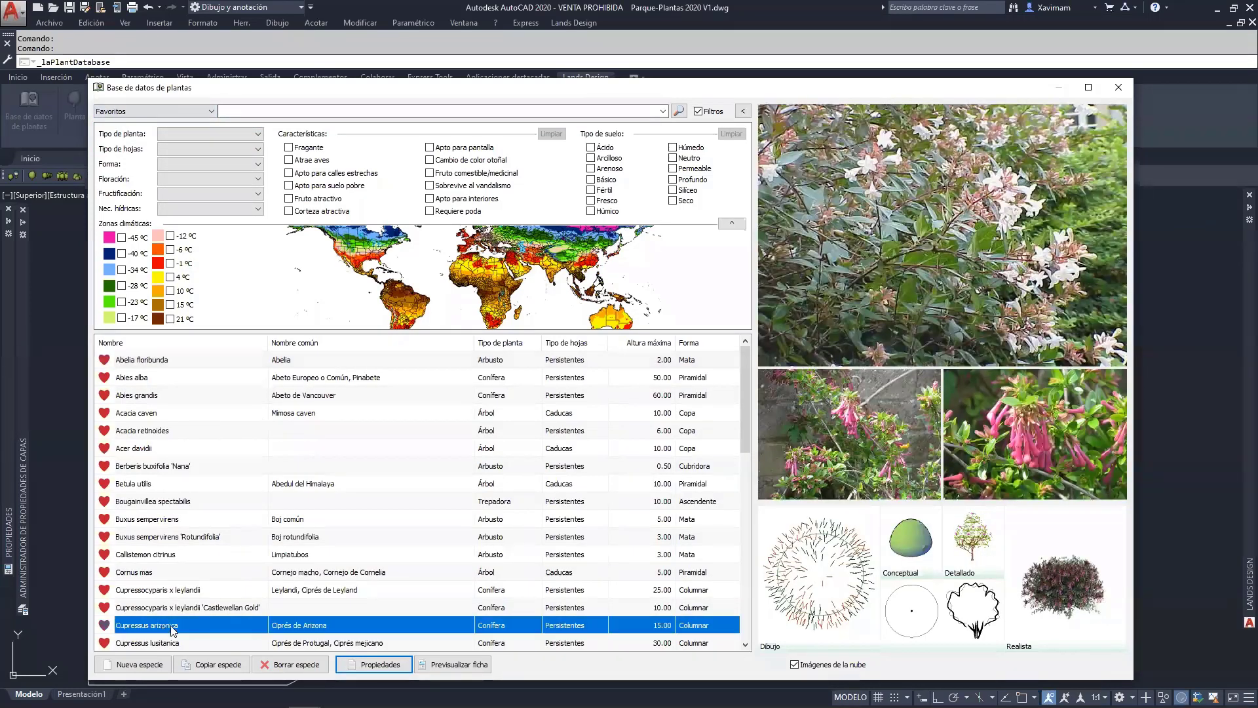
left_click(454, 665)
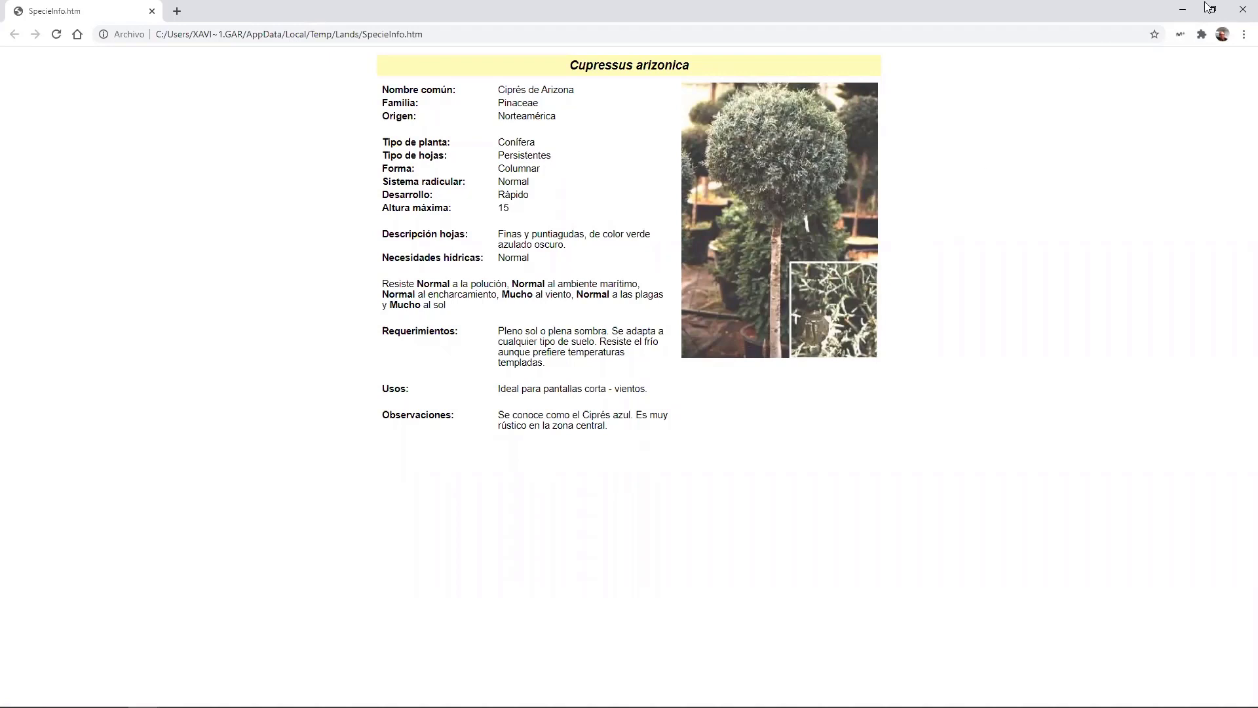
left_click(1241, 15)
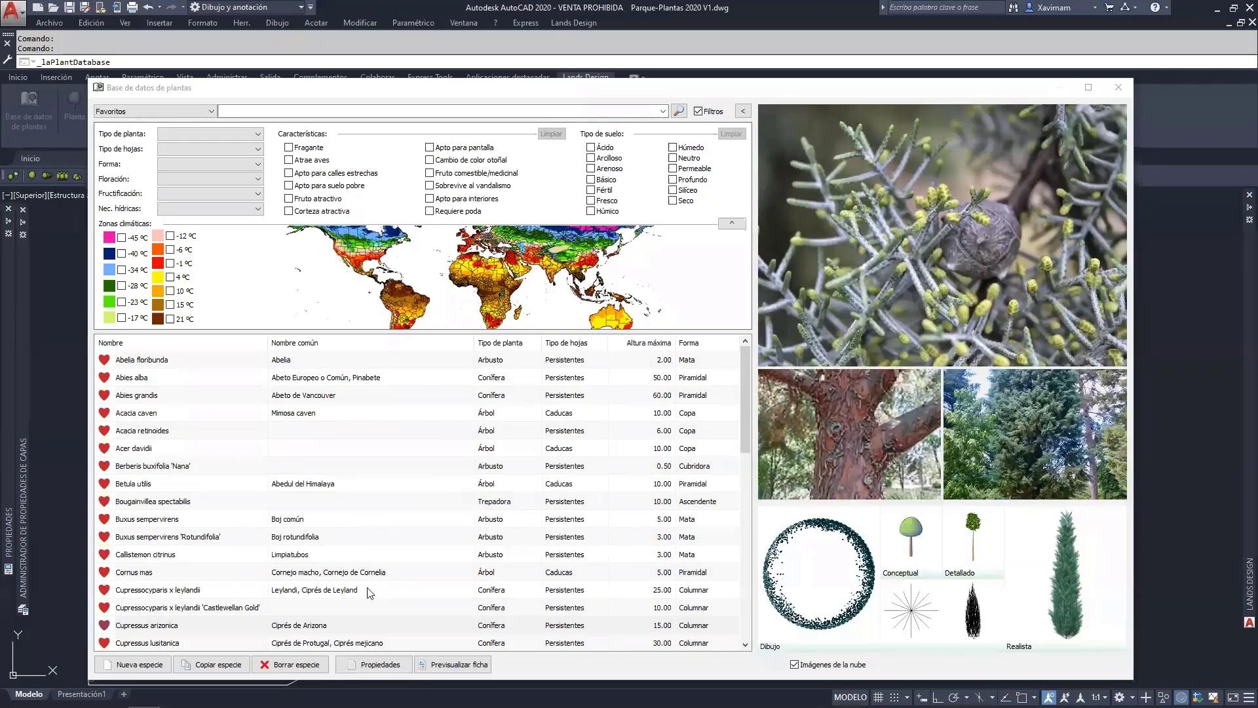
Examine the properties and morphology of Cupressus arizonica with editing enabled, and leave without saving.
left_click(366, 664)
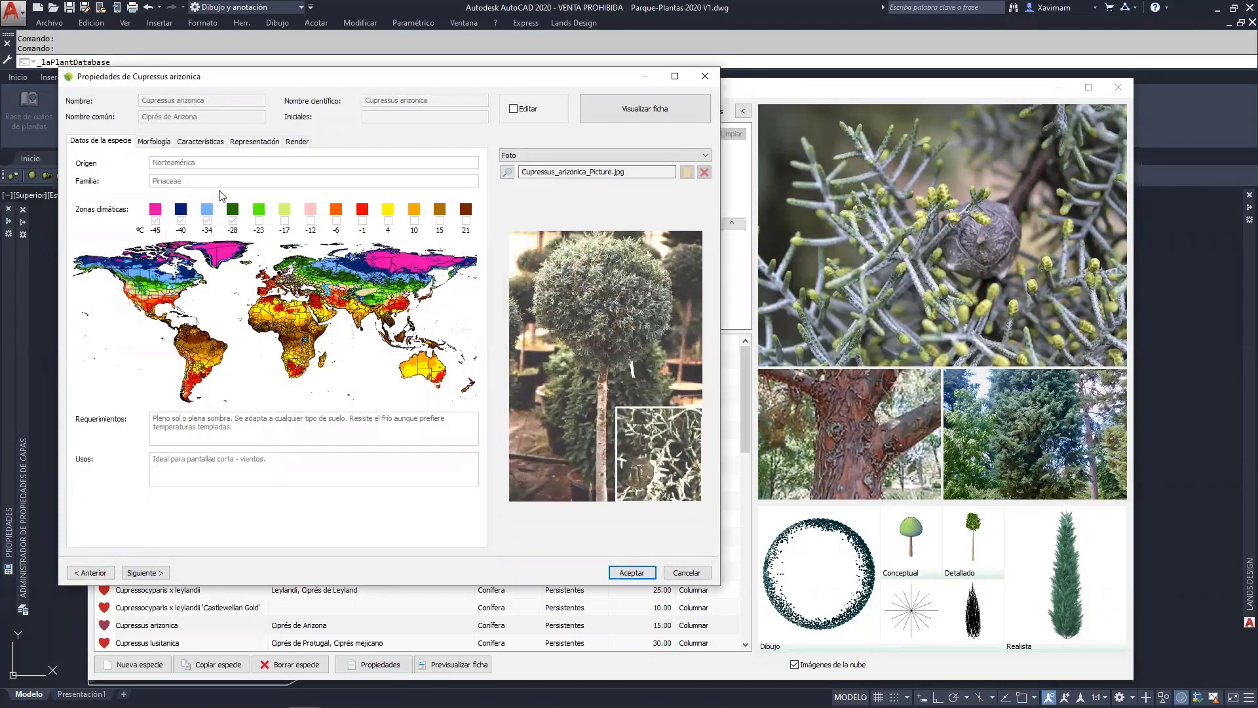
left_click(199, 140)
left_click(154, 141)
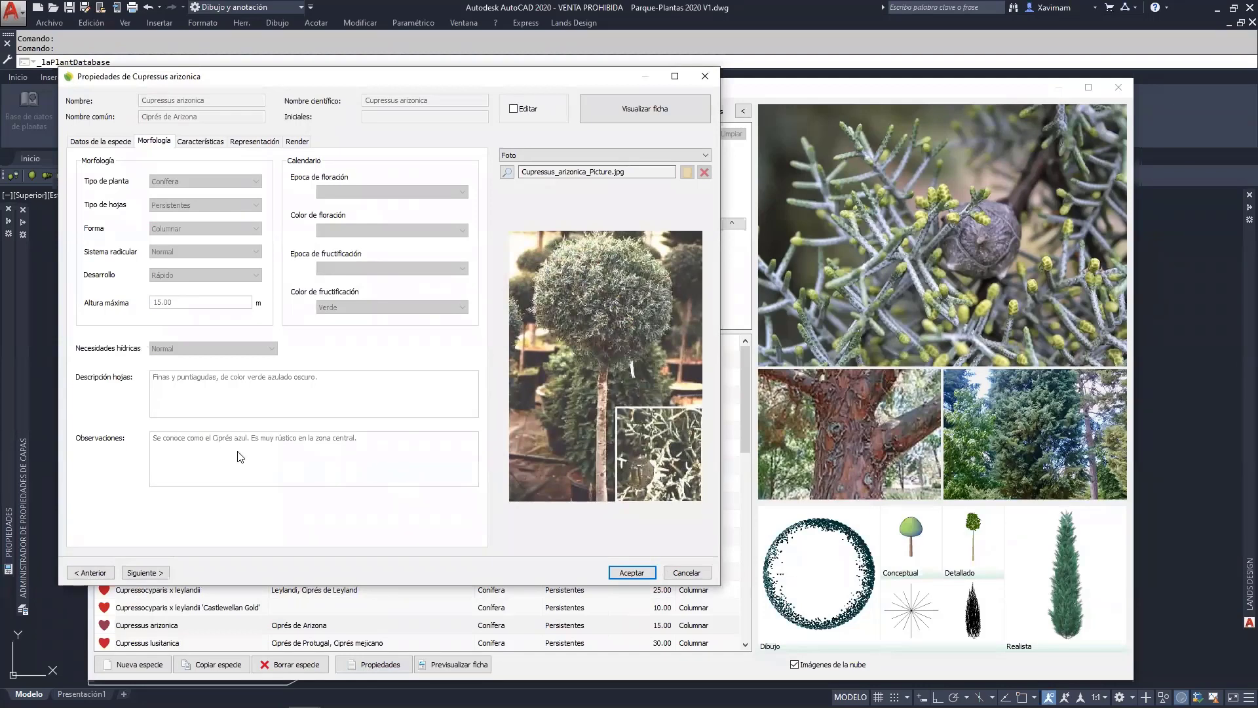
left_click(513, 108)
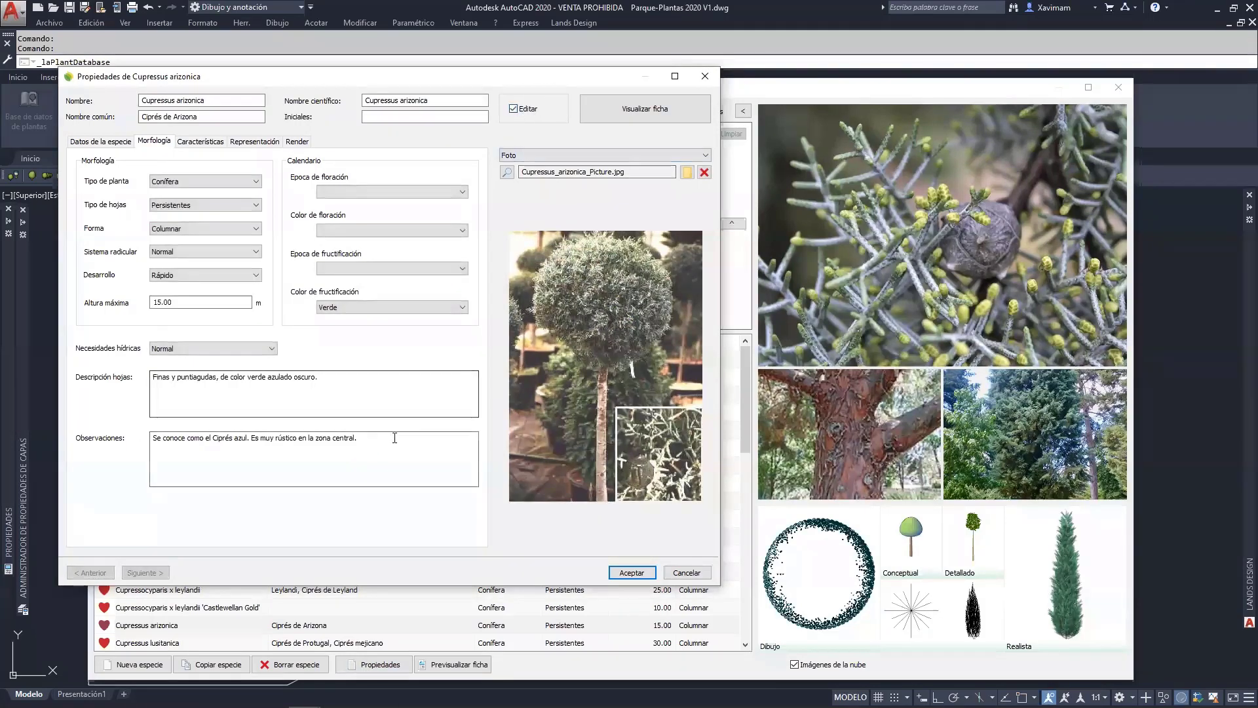
left_click_drag(393, 439, 242, 437)
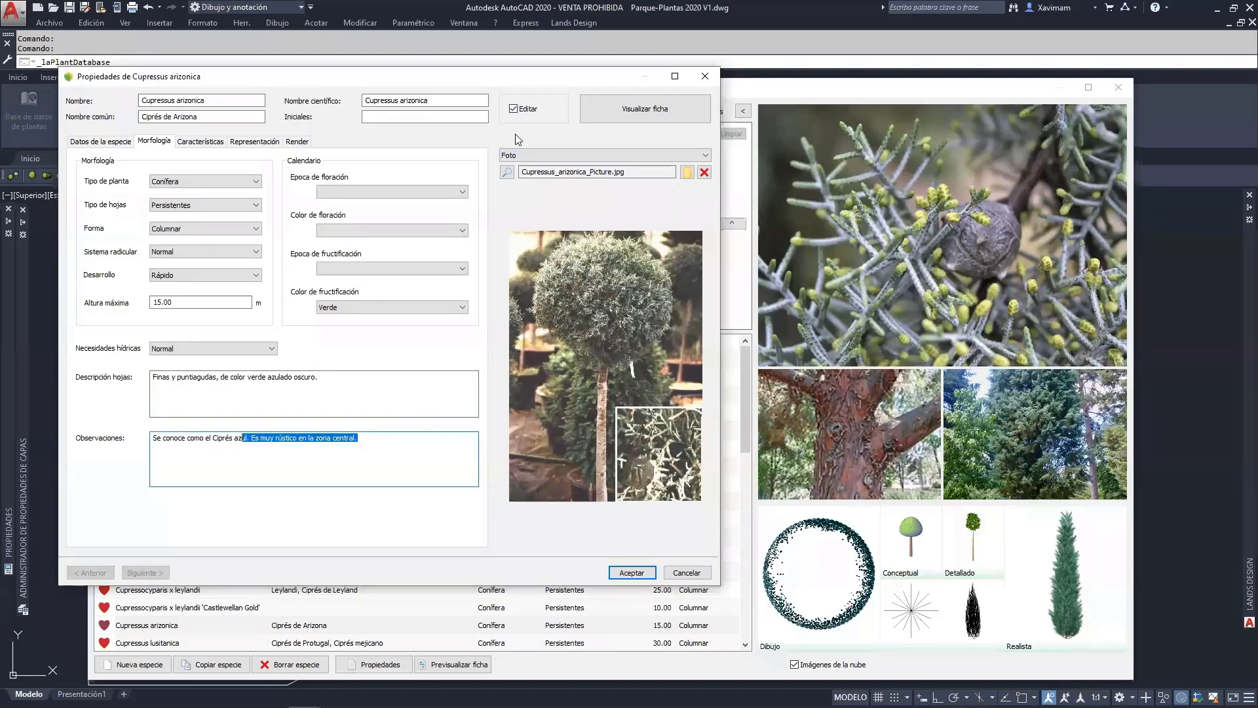
left_click(686, 573)
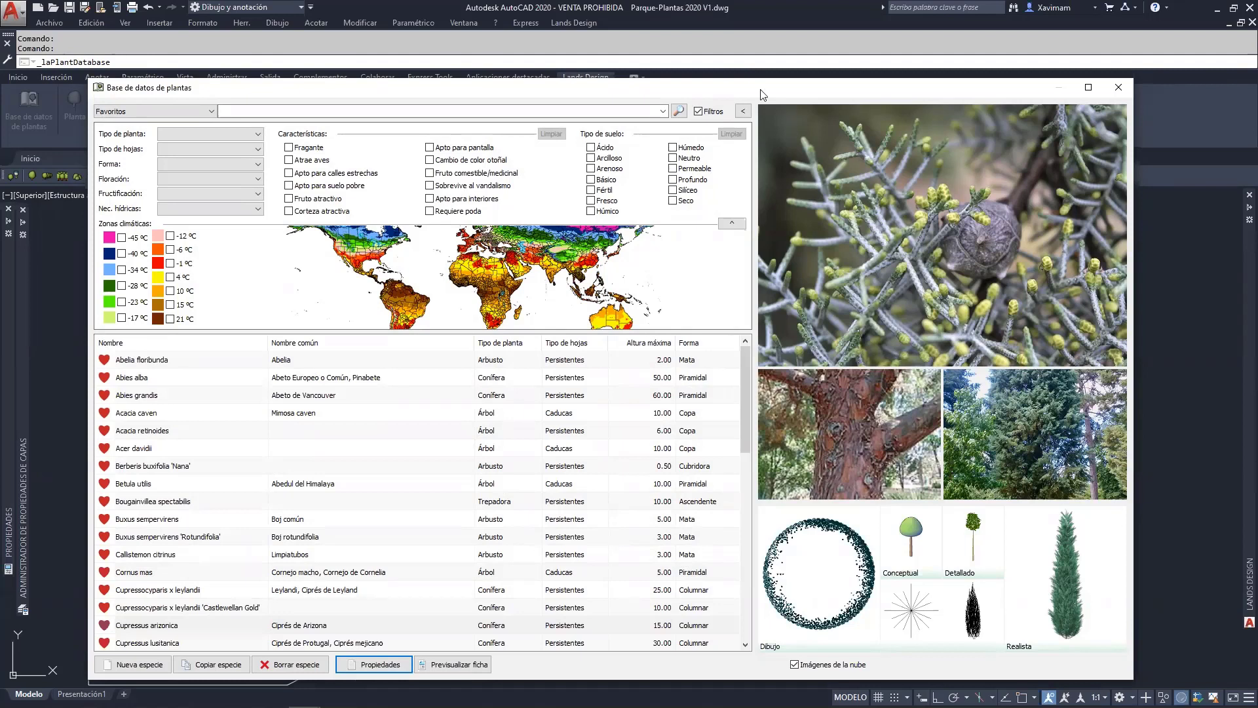
Collapse the plant image preview area of the database and expand it again.
left_click(743, 110)
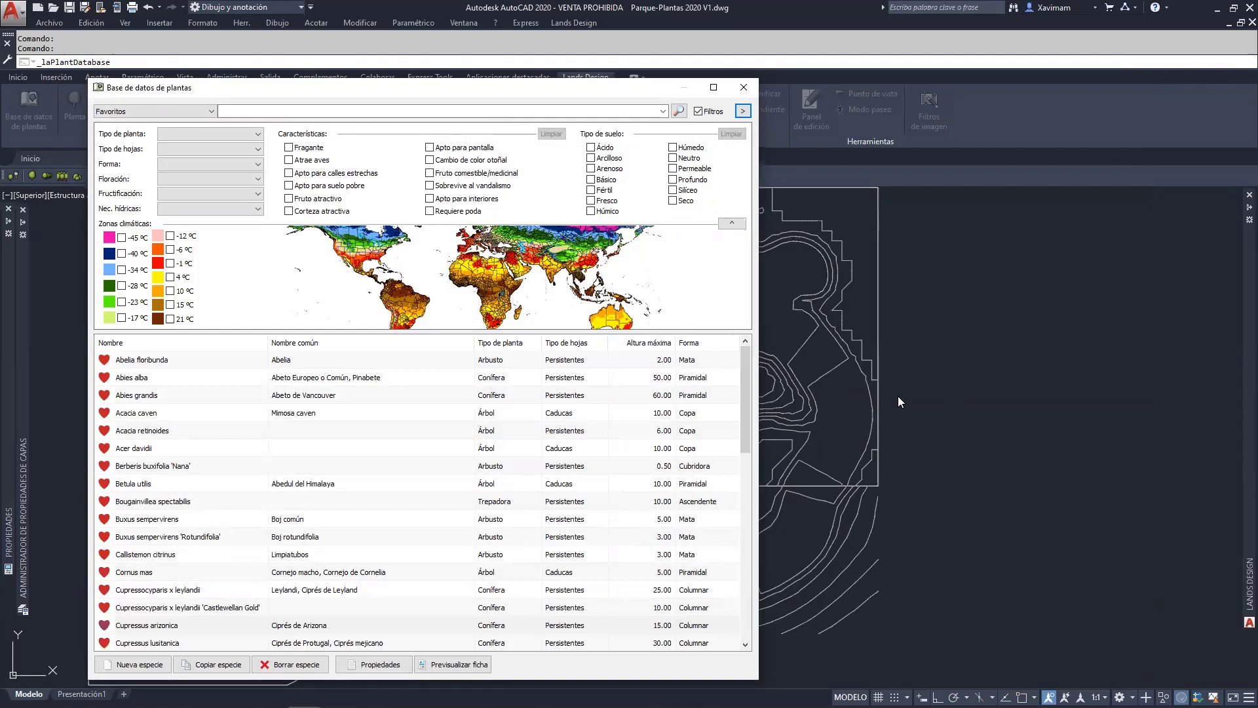
left_click(743, 111)
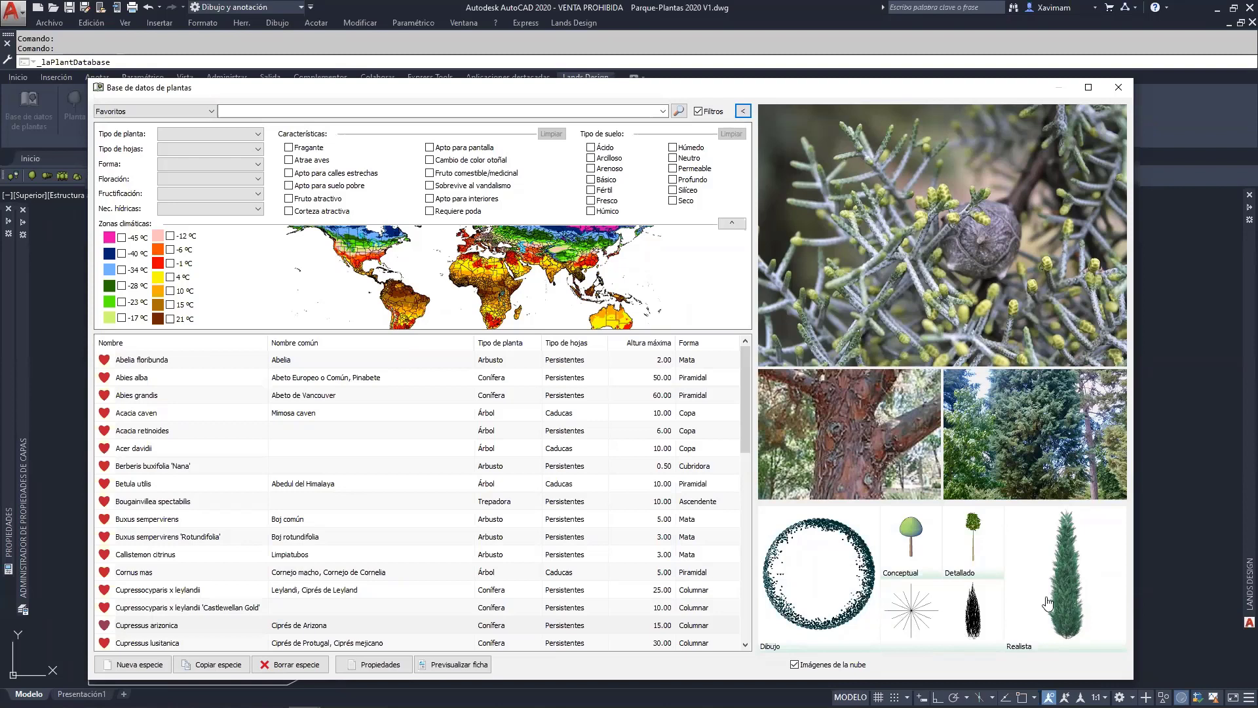
Enable editing of Cupressus arizonica and assign the Abelia floribunda block from the Copas library as its 2D drawing.
left_click(389, 665)
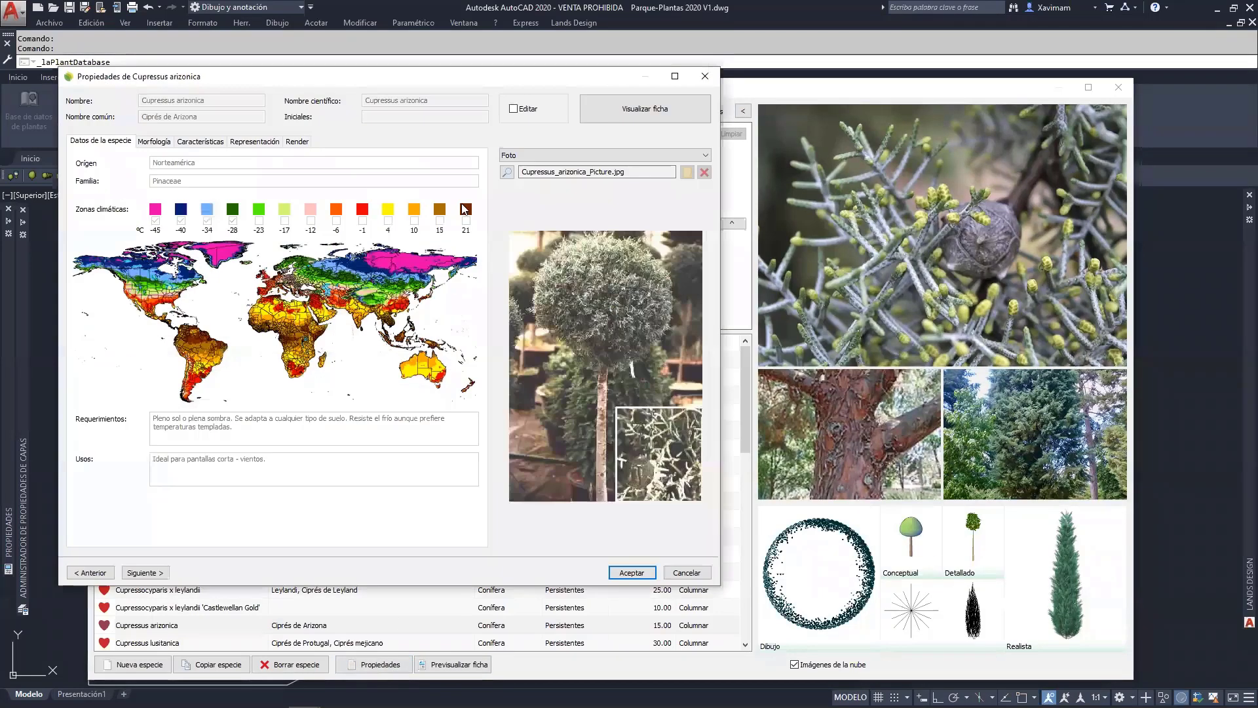
left_click(255, 143)
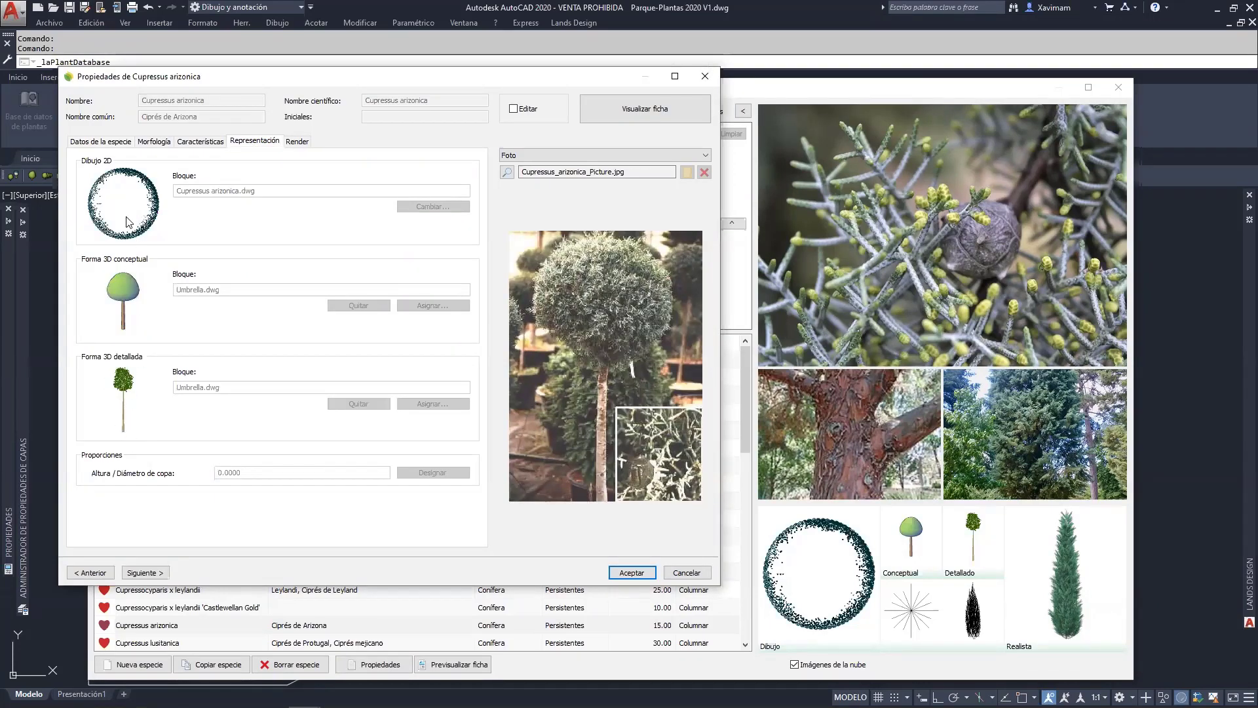
left_click(513, 109)
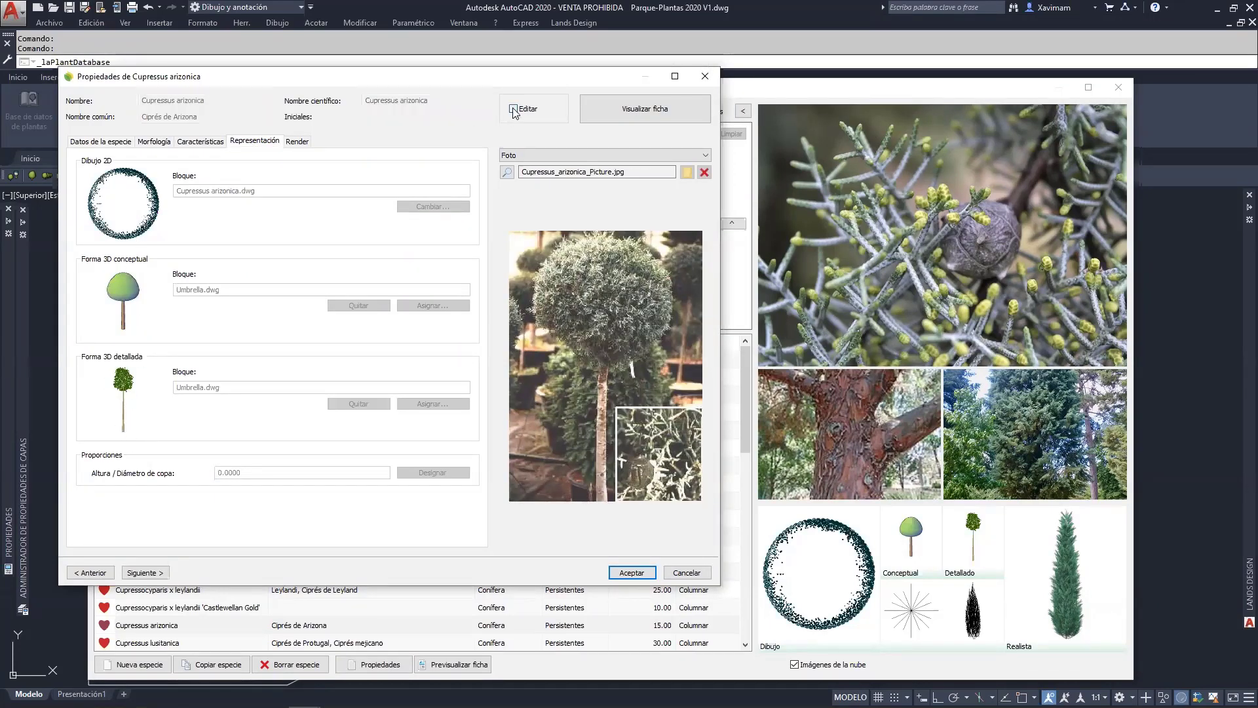
left_click(433, 206)
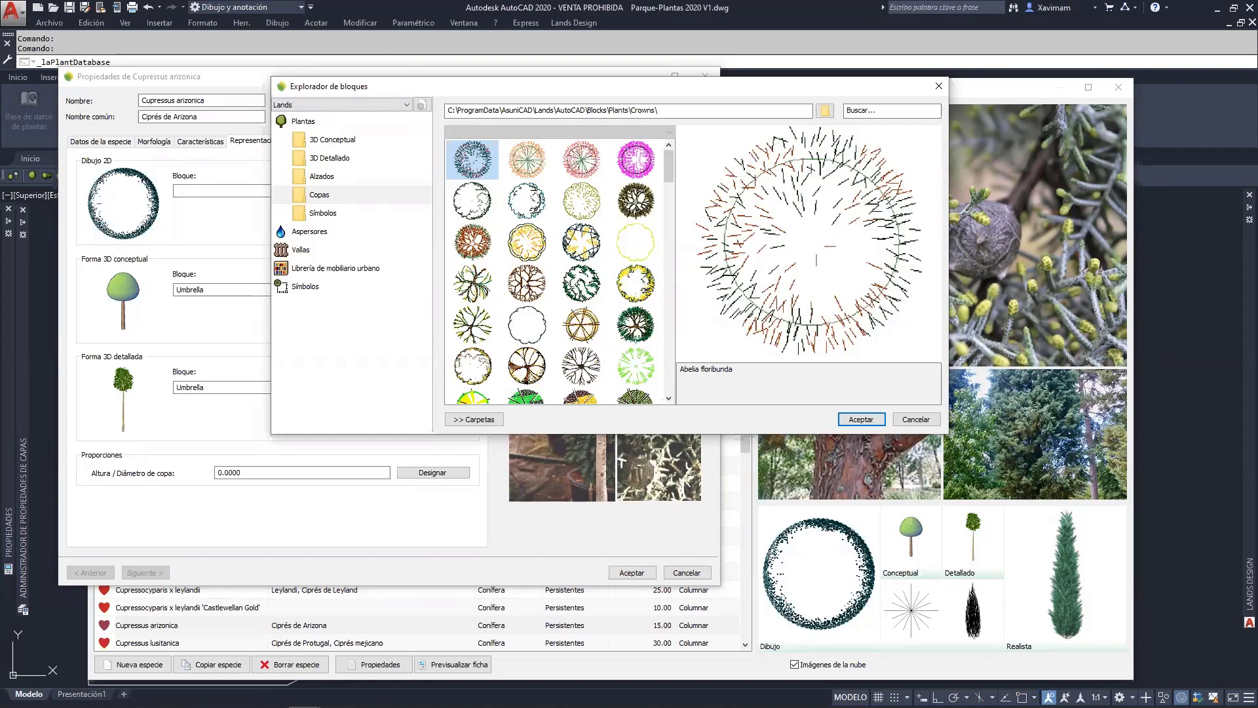
left_click(872, 417)
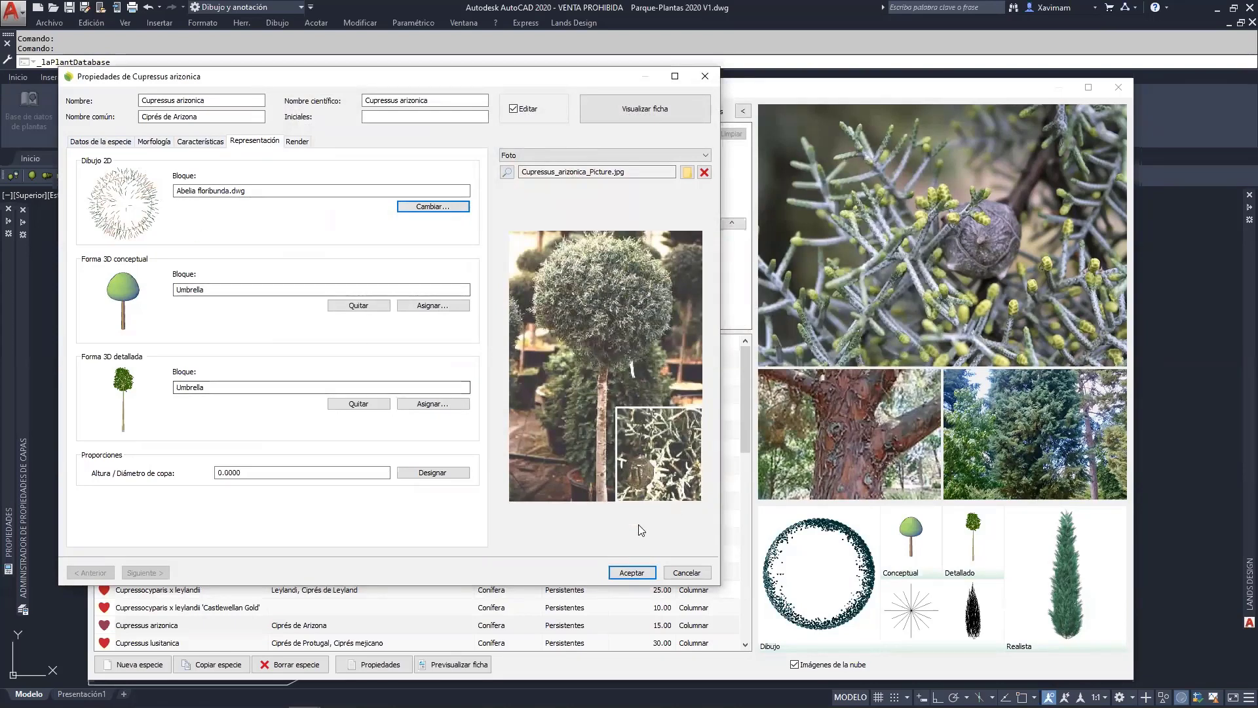
Save the edited properties of Cupressus arizonica and close the plant database.
left_click(629, 572)
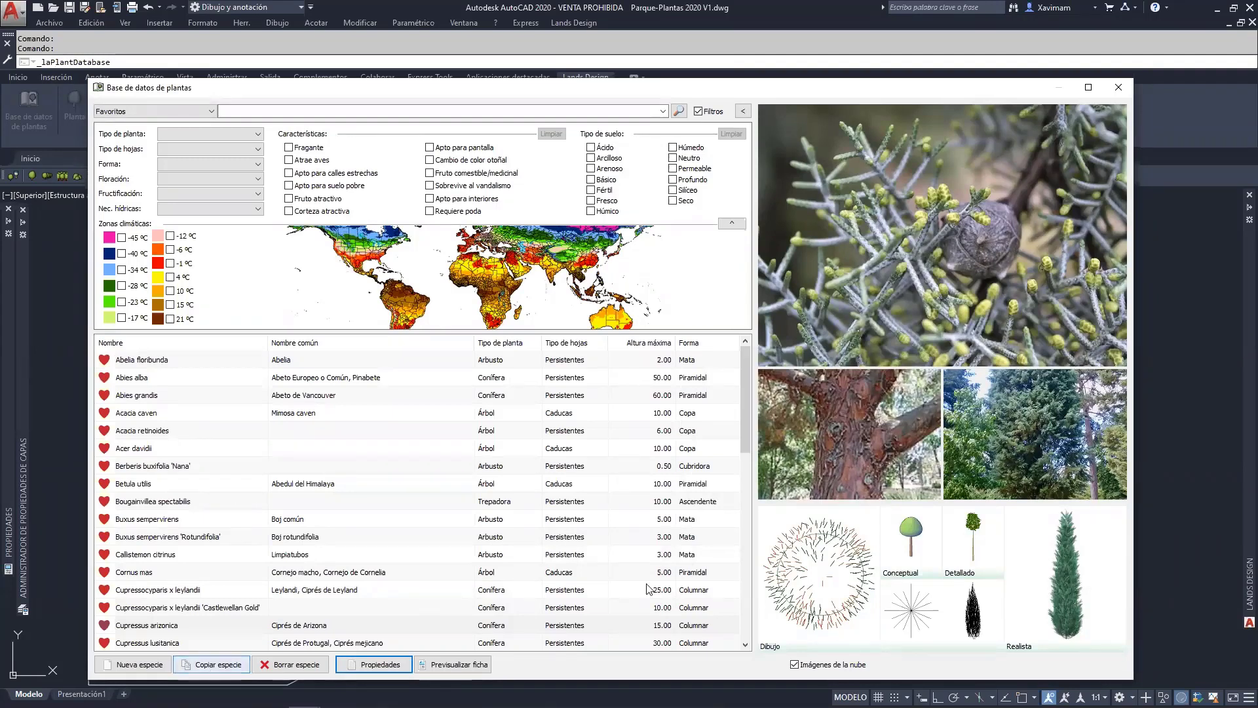
left_click(1118, 89)
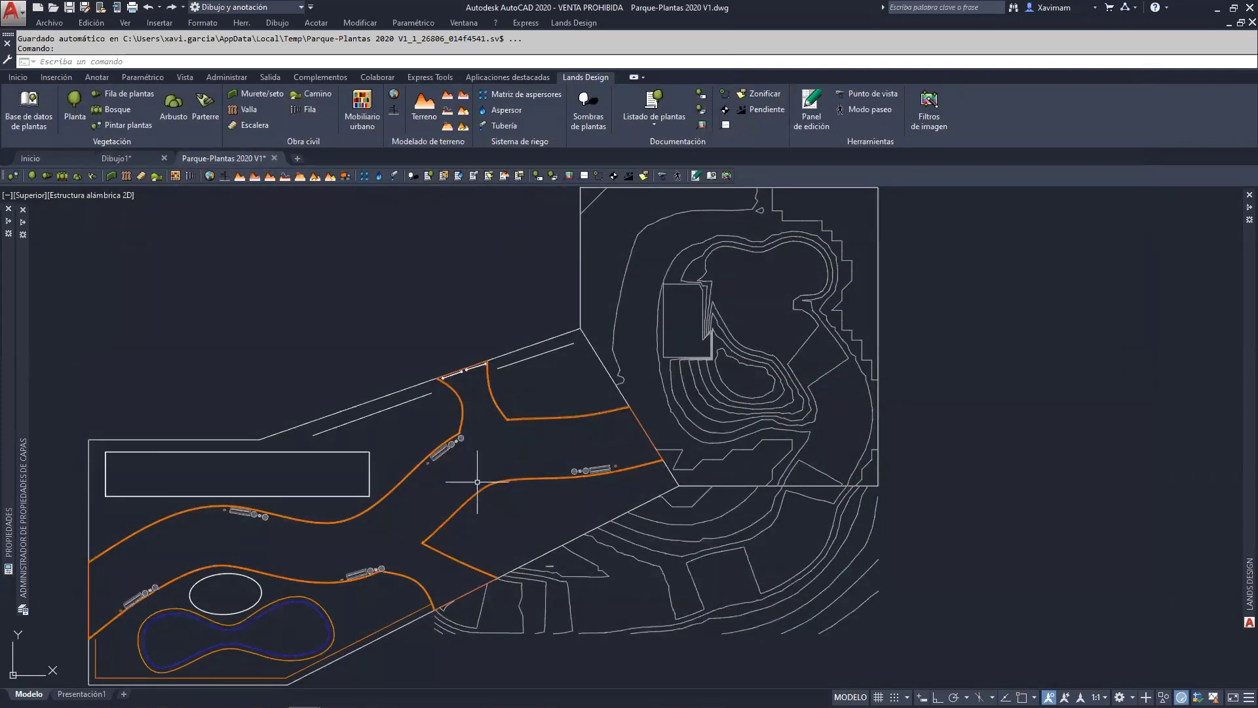
Start inserting an individual plant and choose Cupressus sempervirens as its species.
middle_click_drag(377, 483, 477, 420)
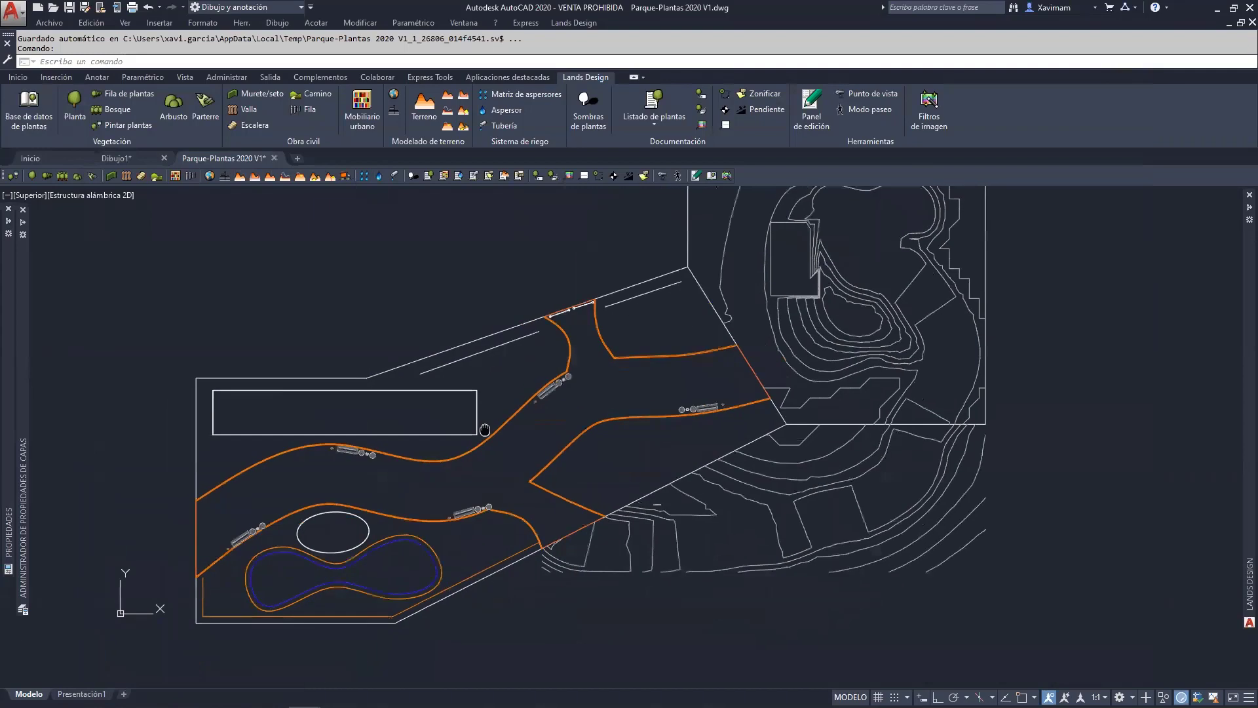
left_click(75, 115)
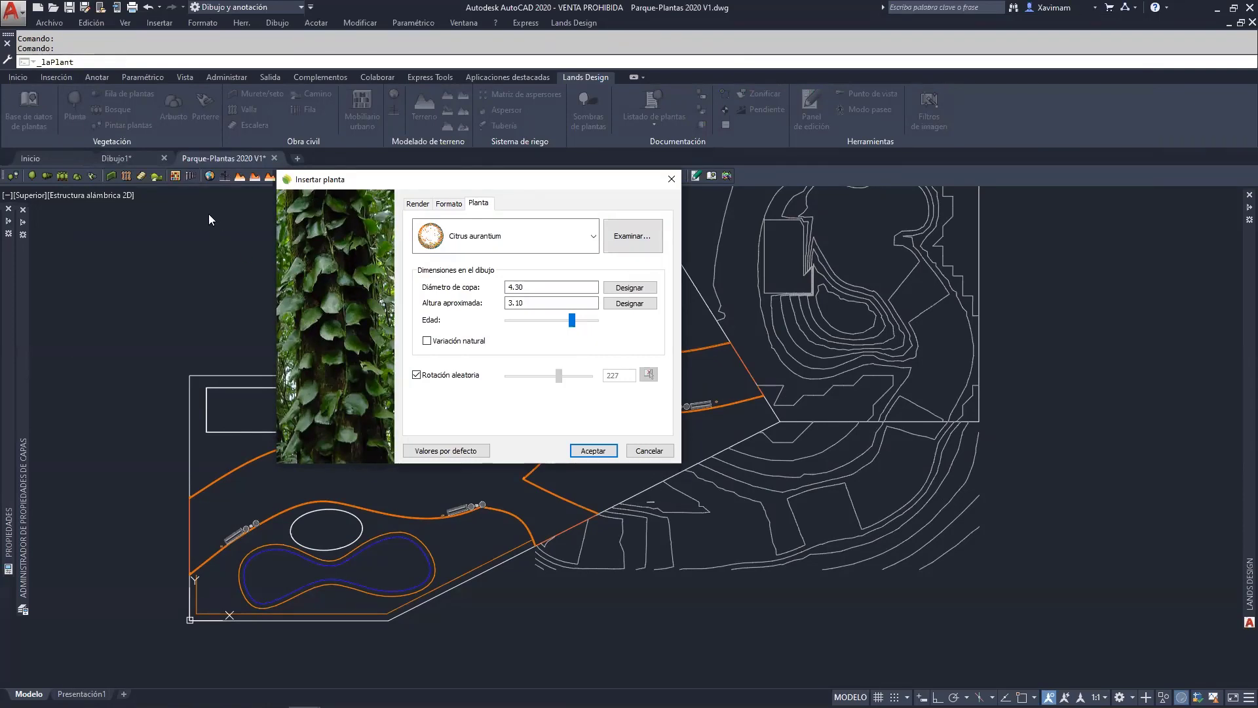
left_click(571, 243)
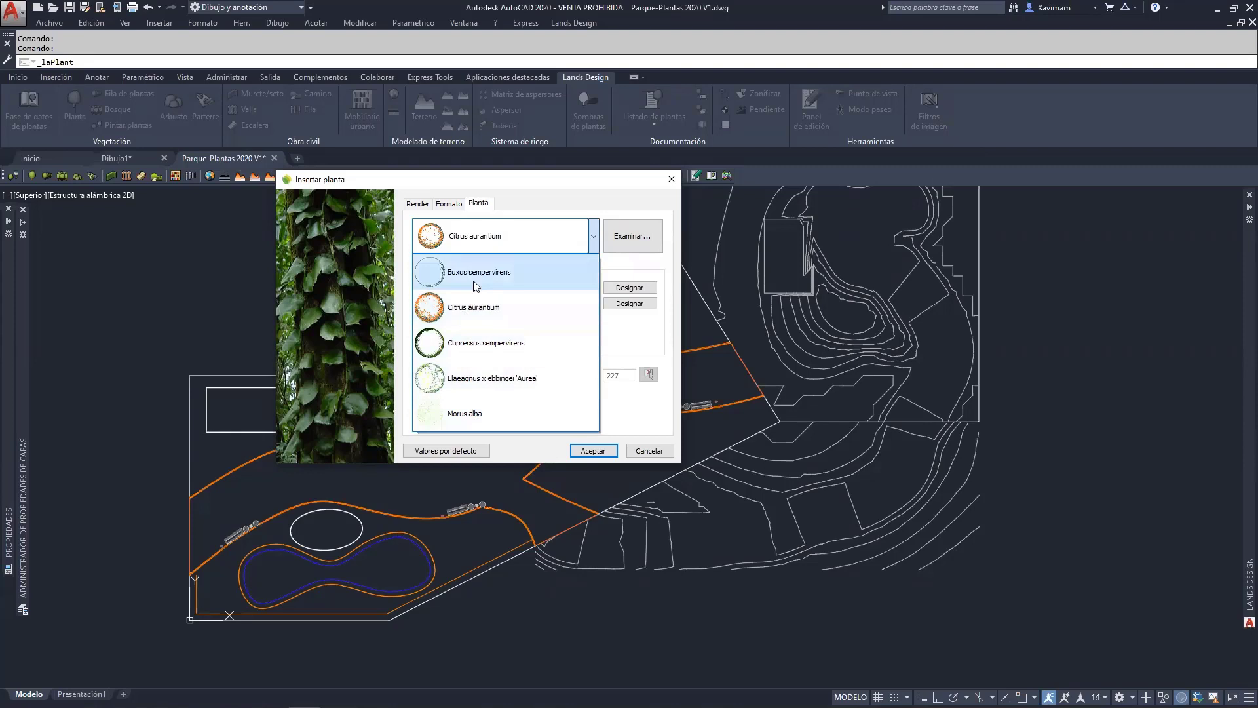
left_click(482, 411)
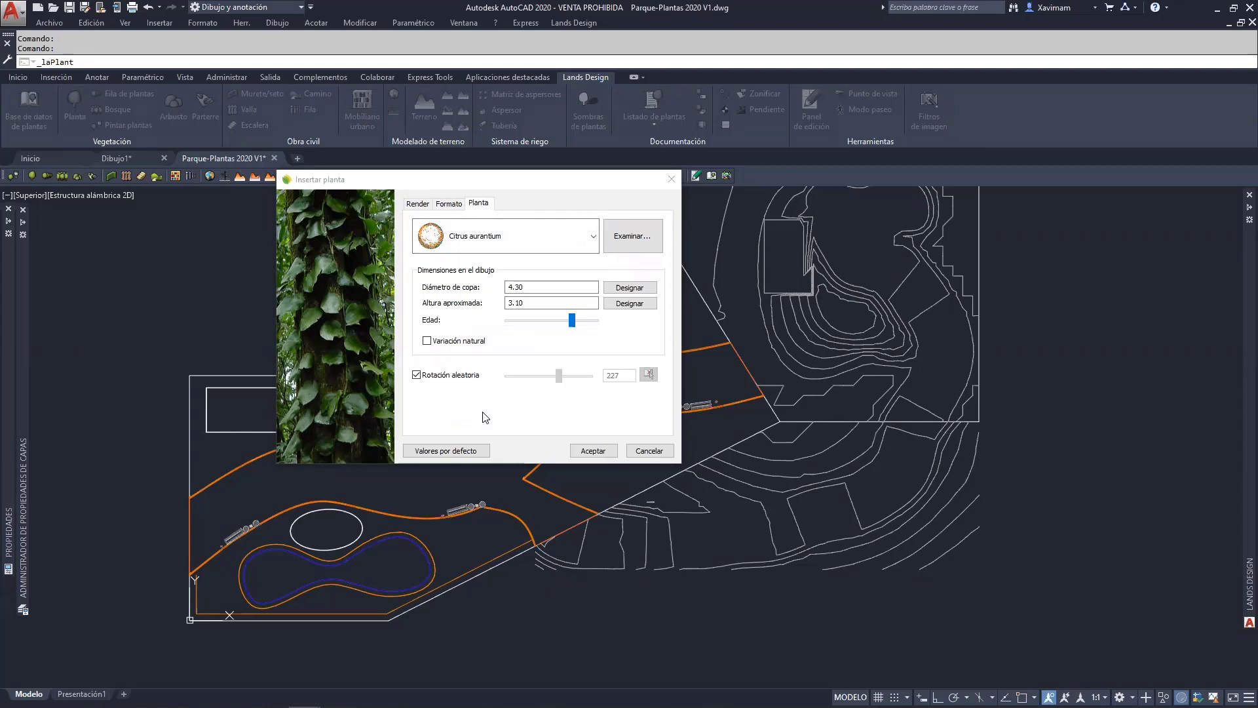
left_click(596, 239)
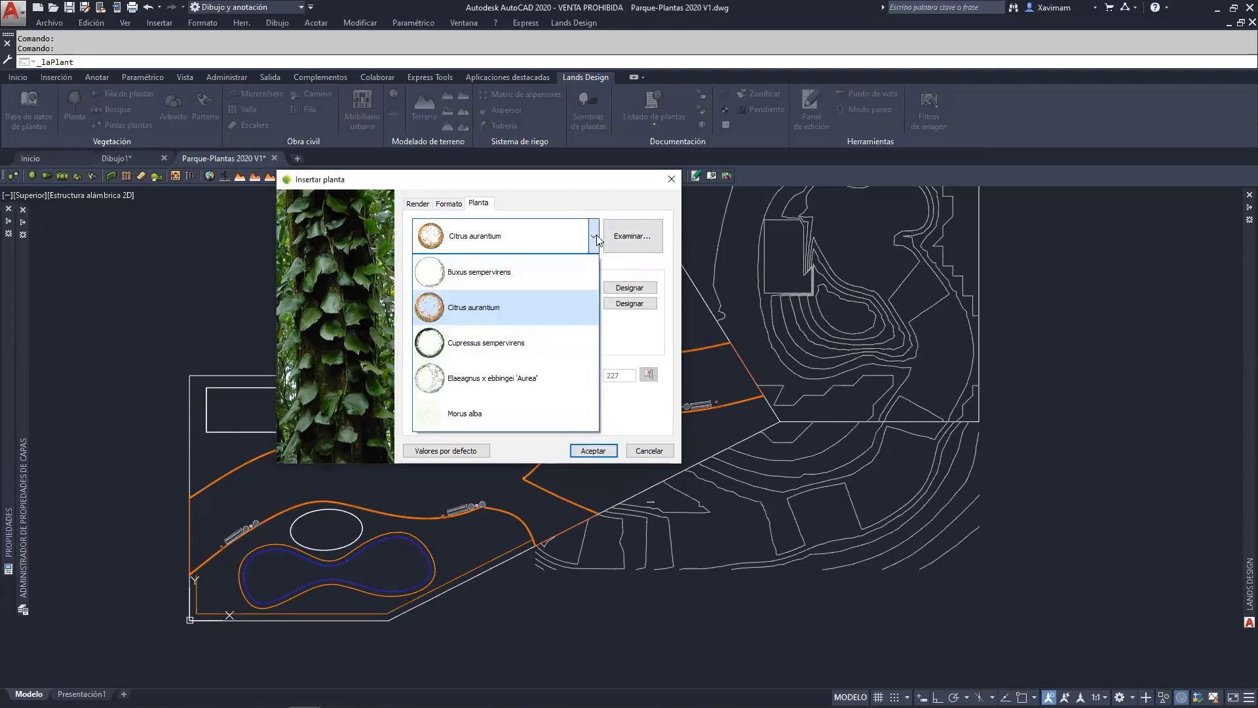
left_click(500, 347)
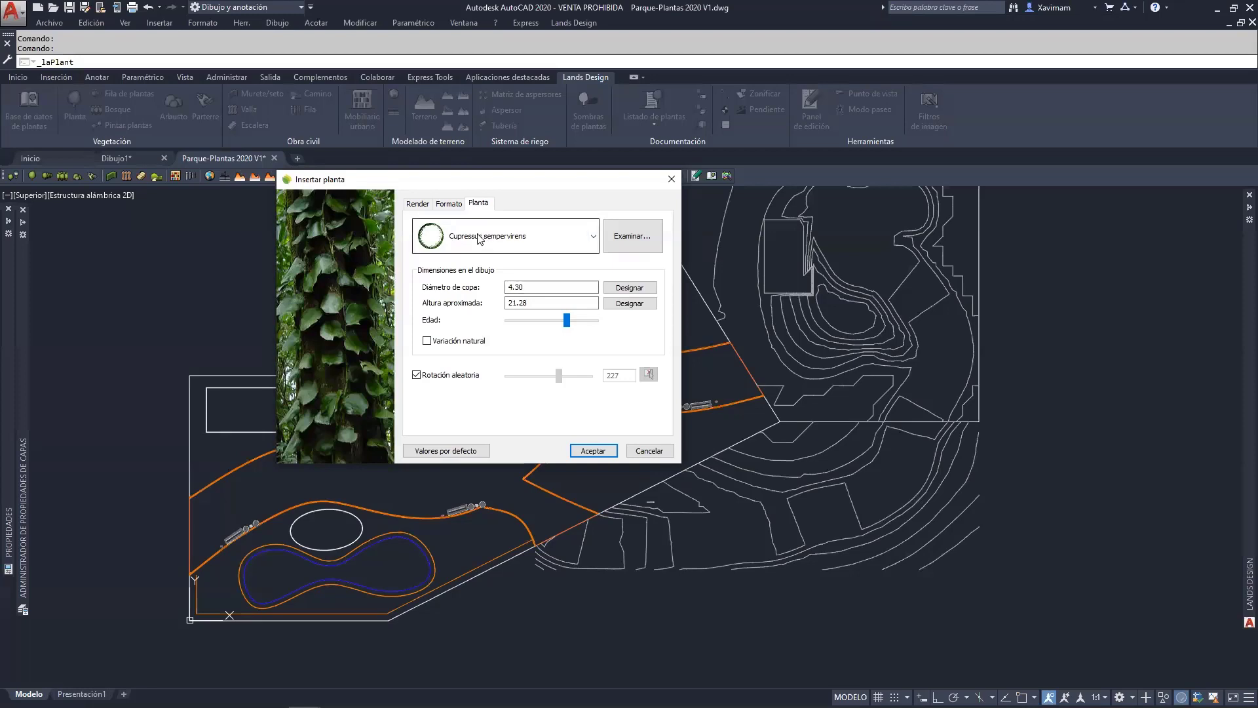
Examine the season choices for overriding the global season in the plant's render settings, and leave the override off.
left_click(418, 206)
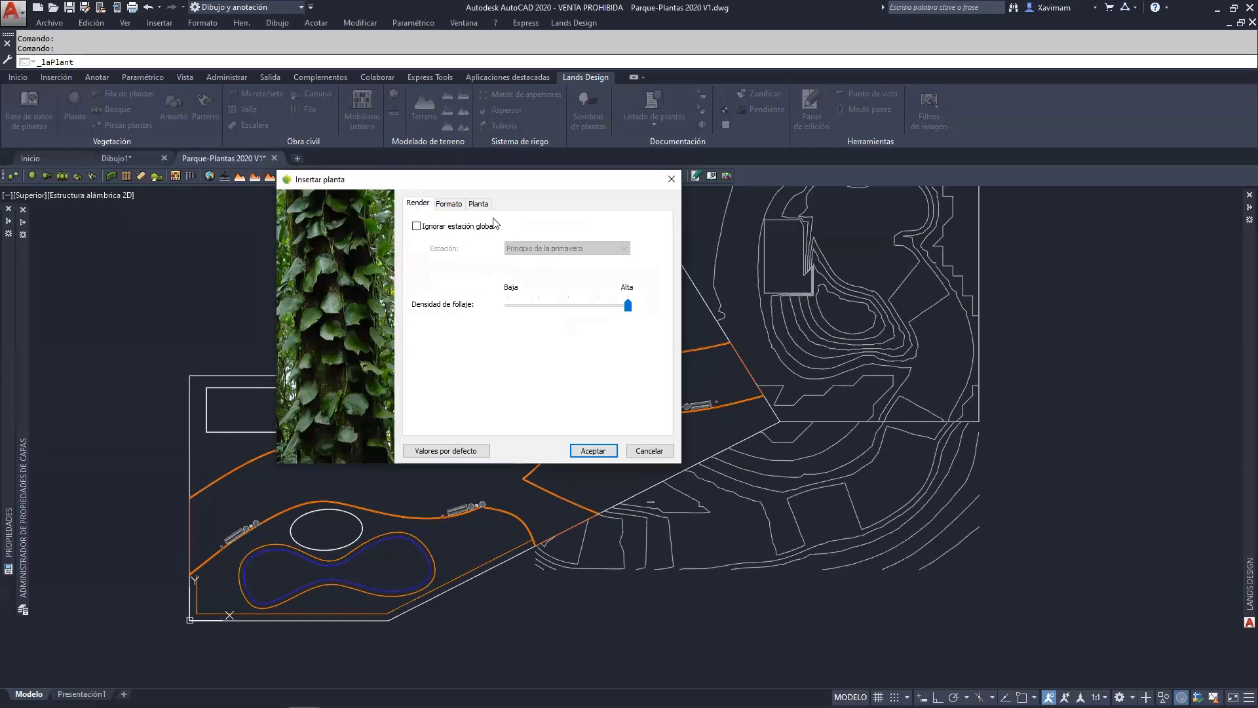
left_click(416, 228)
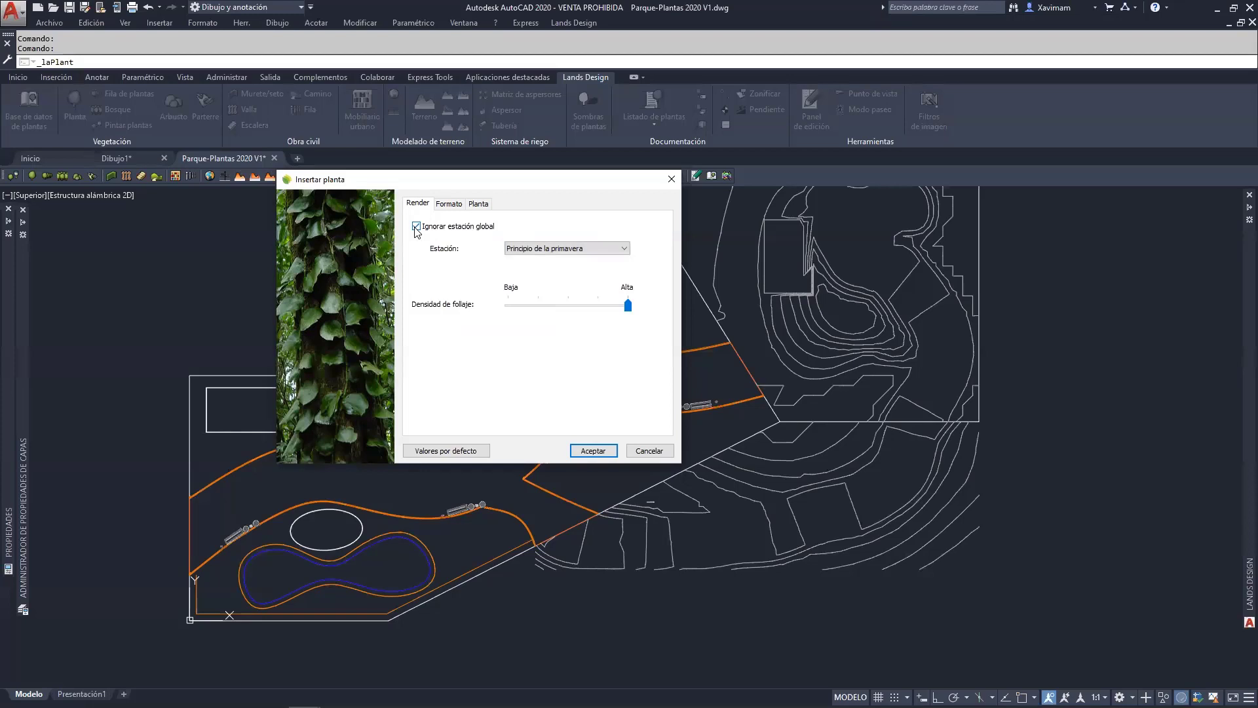
left_click(542, 249)
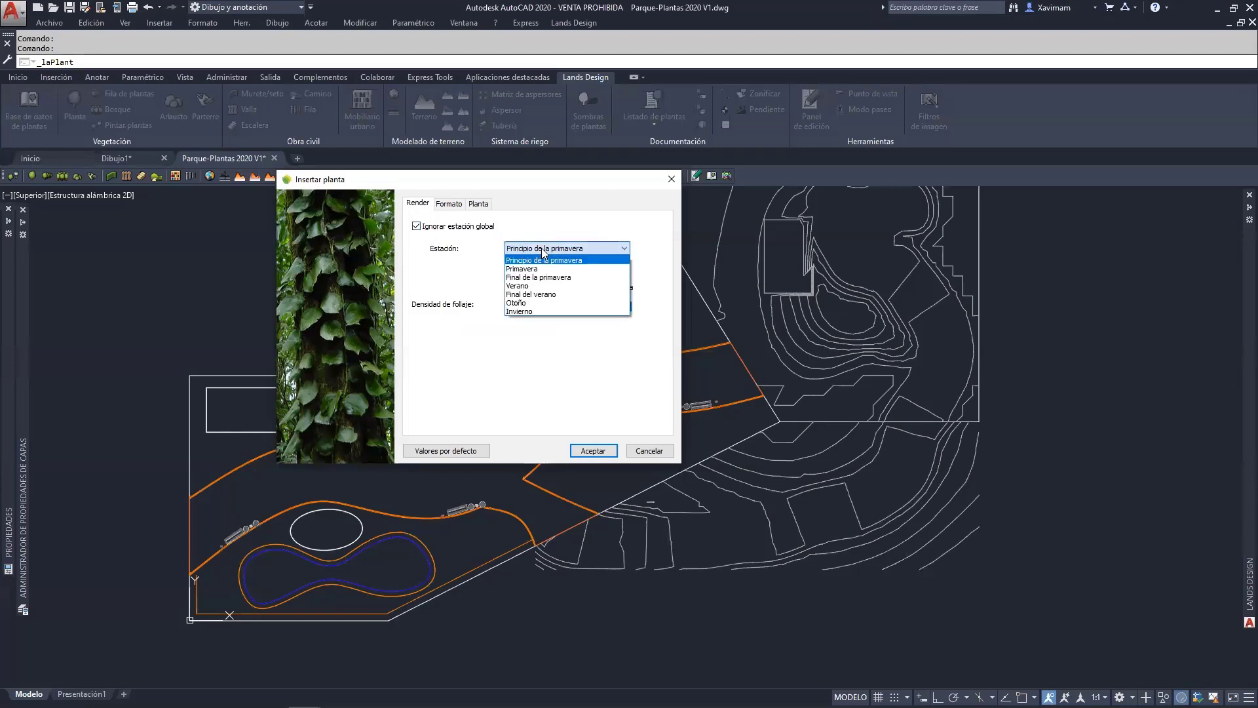
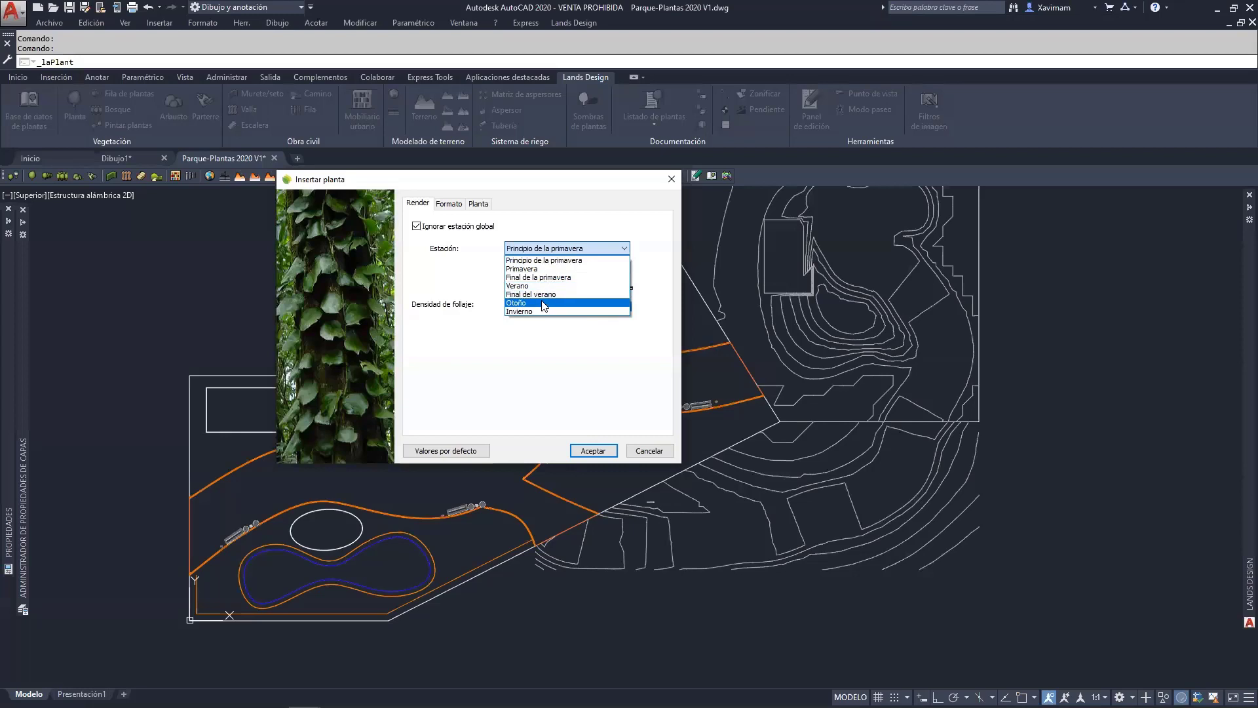
left_click(473, 251)
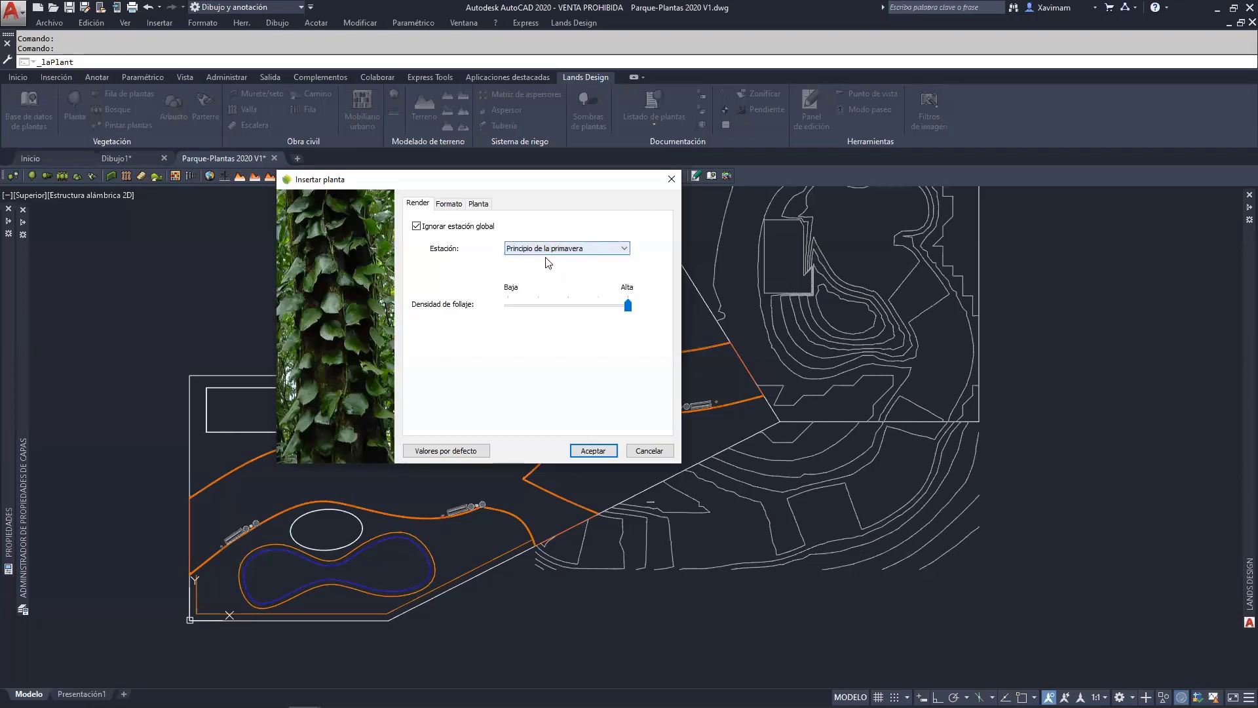
left_click(417, 227)
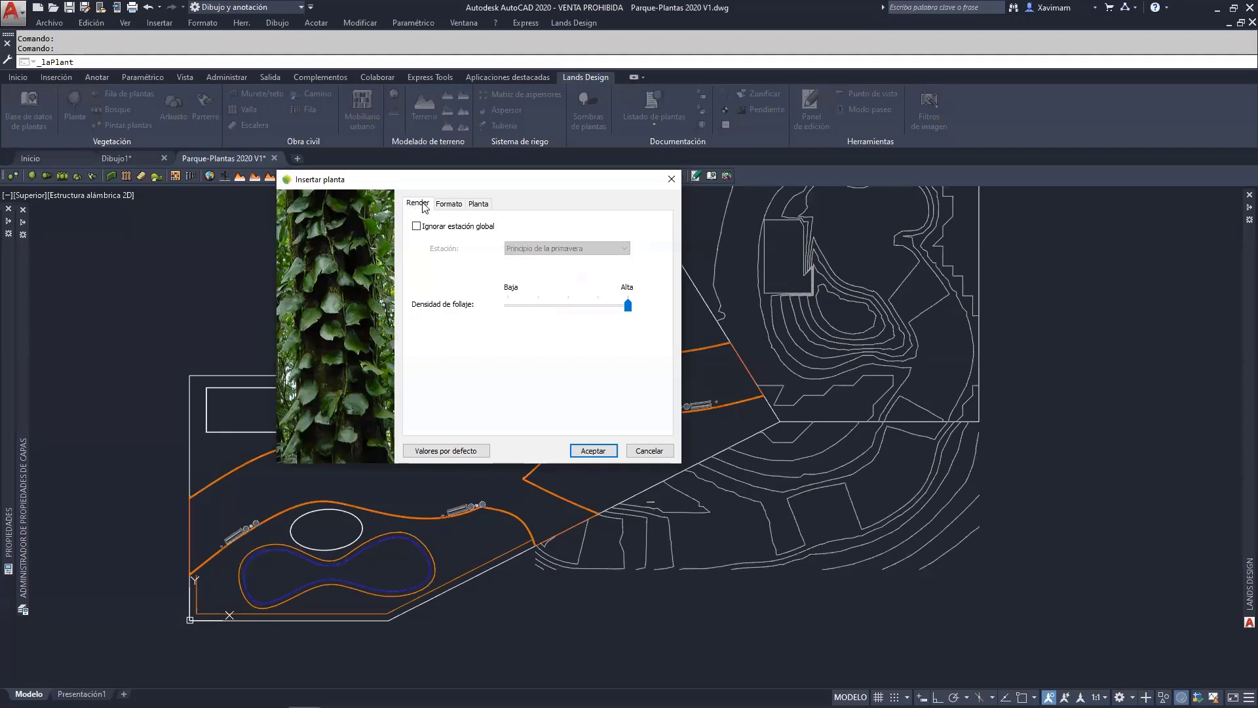
Examine the available calibre ranges and presentation modes in the plant's format settings.
left_click(450, 204)
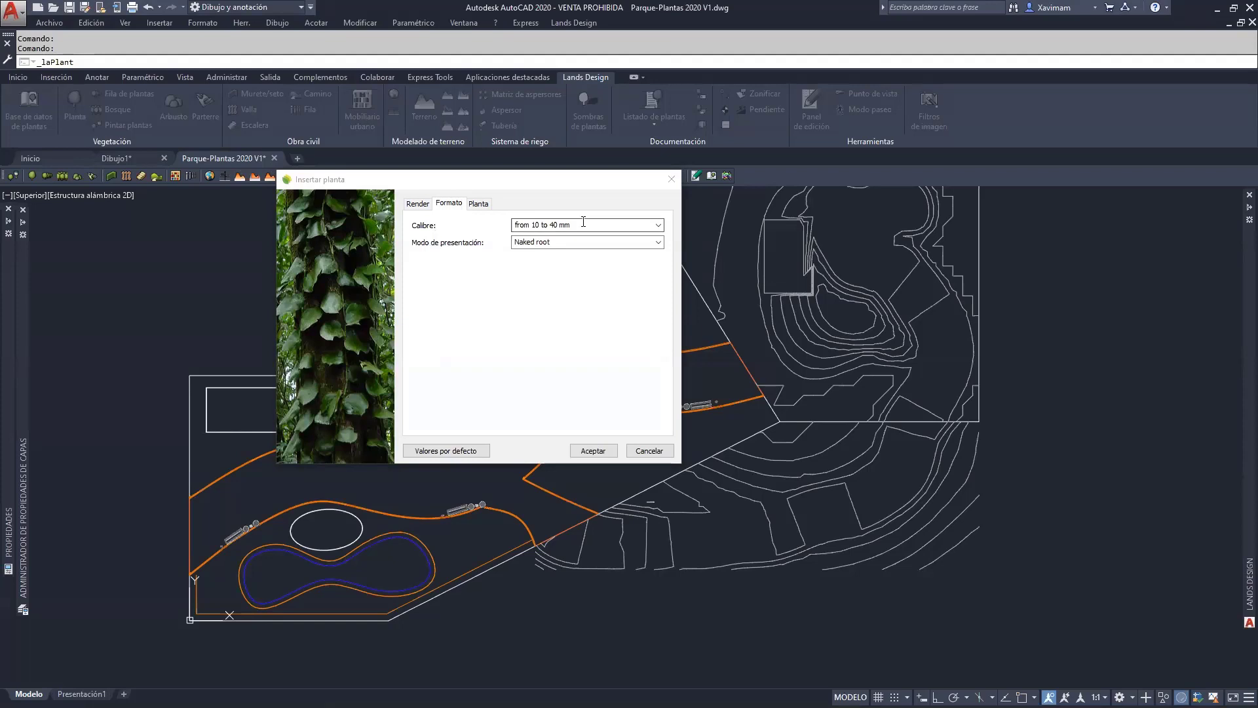
left_click(658, 224)
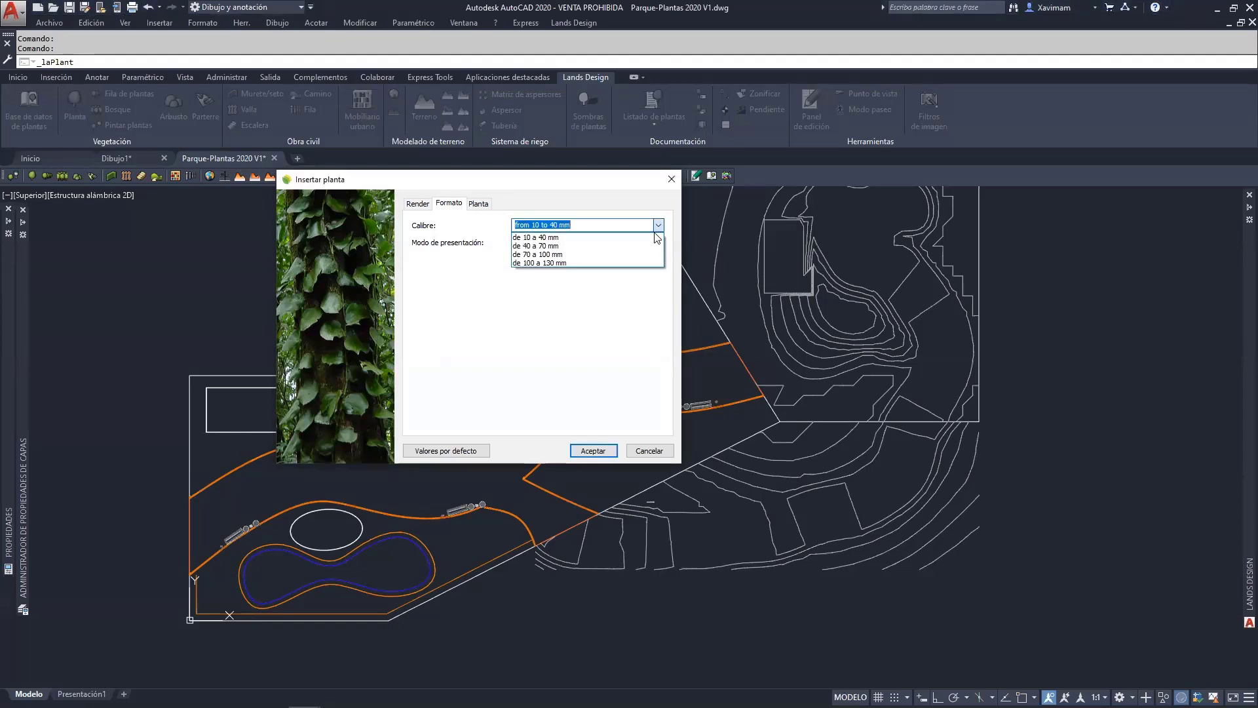
left_click(542, 238)
left_click(542, 243)
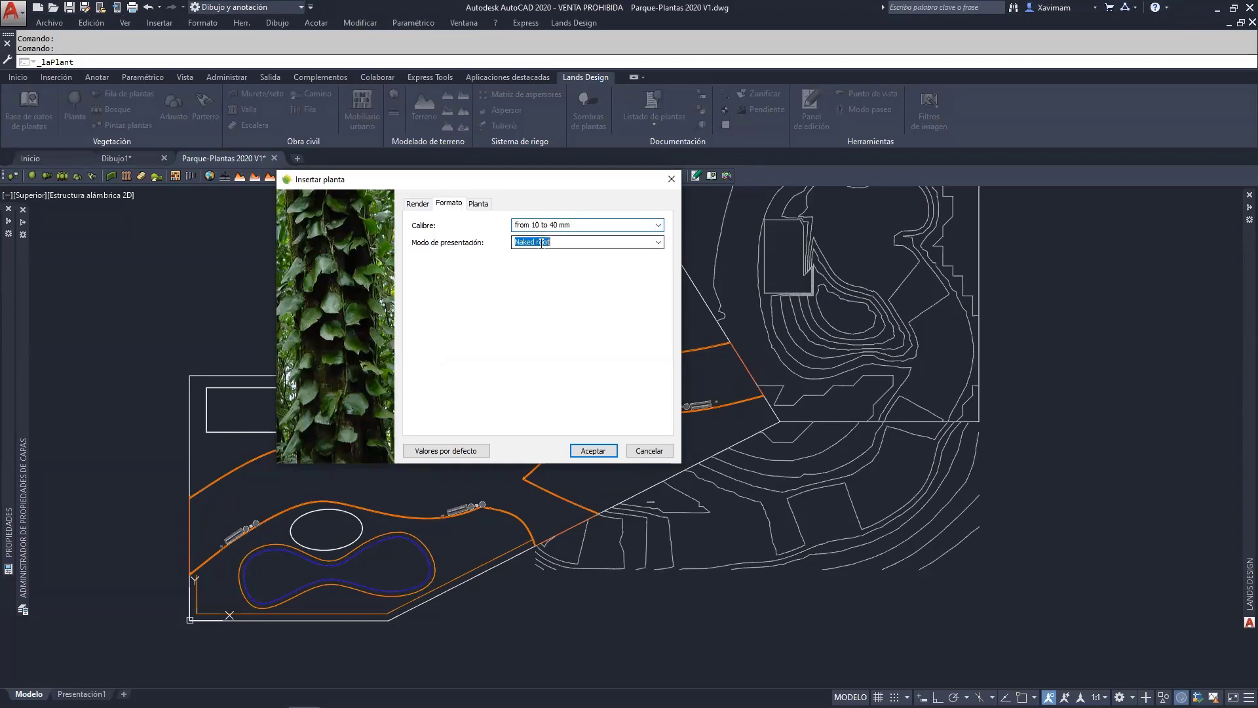
left_click(658, 242)
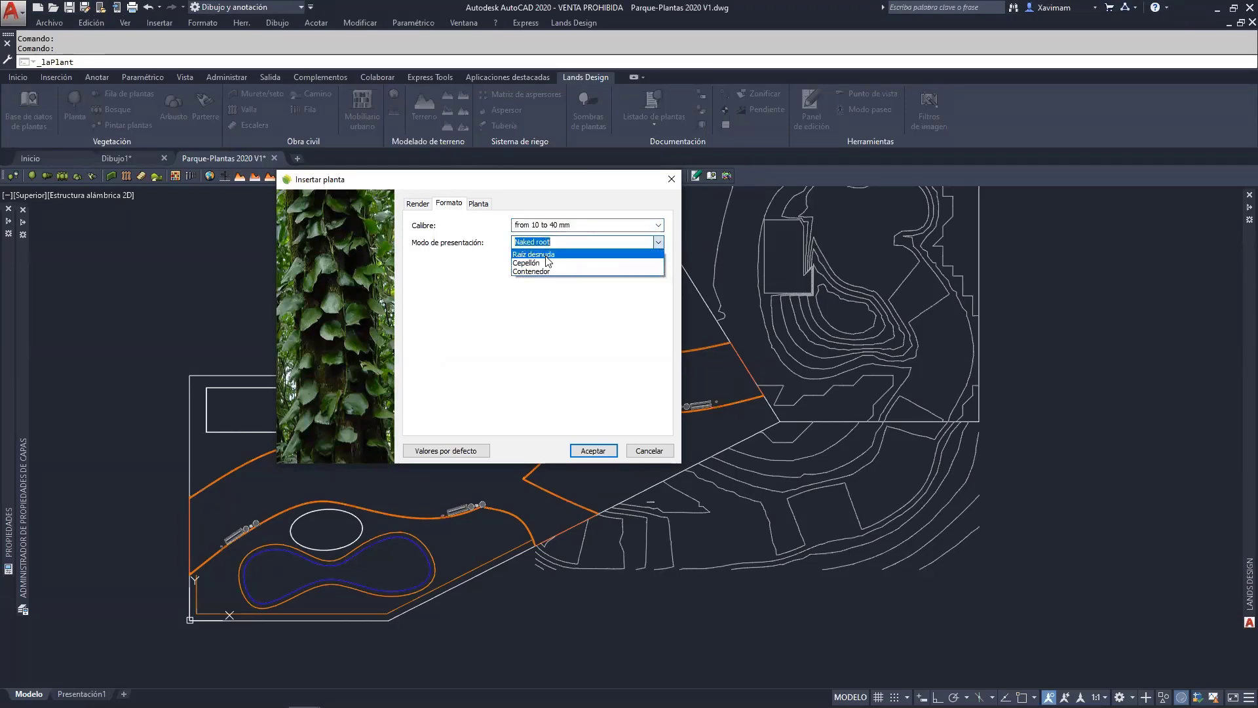
left_click(453, 282)
Set the plant's calibre to the custom text "Ref-123".
left_click(587, 224)
left_click(591, 222)
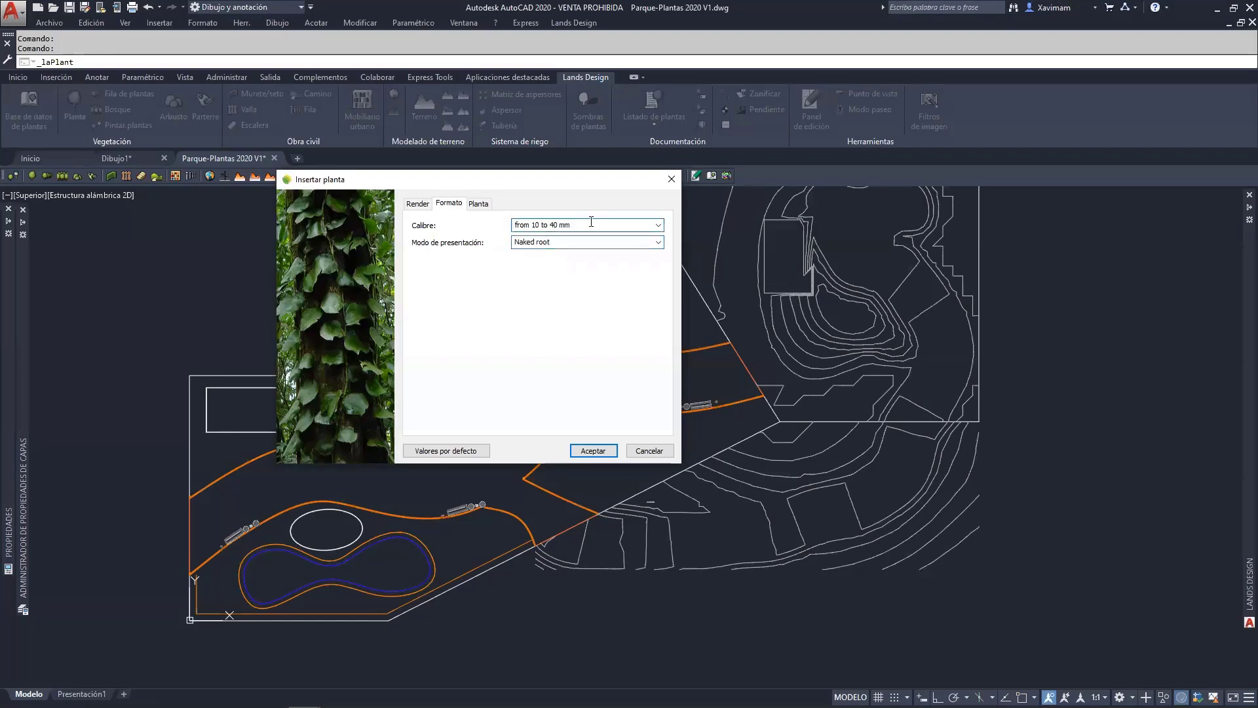
left_click(591, 222)
type("ref. 123")
key("BackSpace")
key("BackSpace")
key("BackSpace")
key("BackSpace")
key("BackSpace")
key("BackSpace")
key("BackSpace")
key("BackSpace")
type("Ref-123")
Set the plant's presentation mode to "Raíz desnuda cableada", based on the predefined bare-root option.
left_click(659, 242)
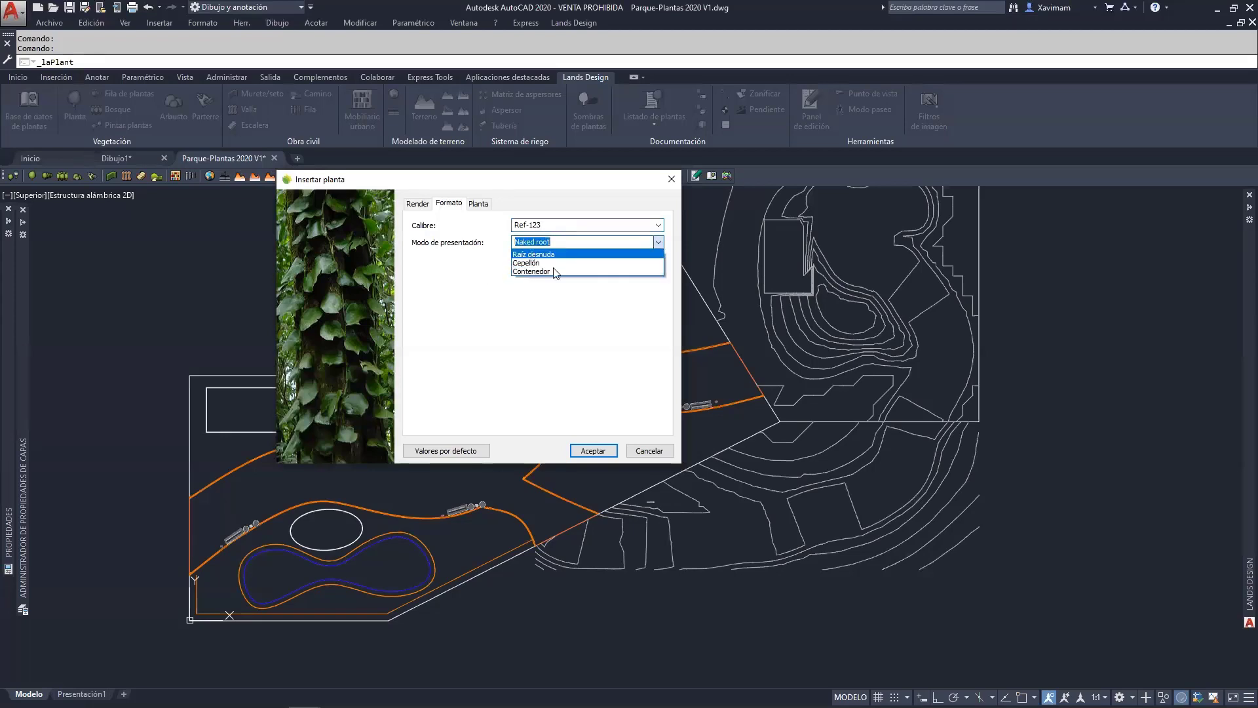
left_click(538, 257)
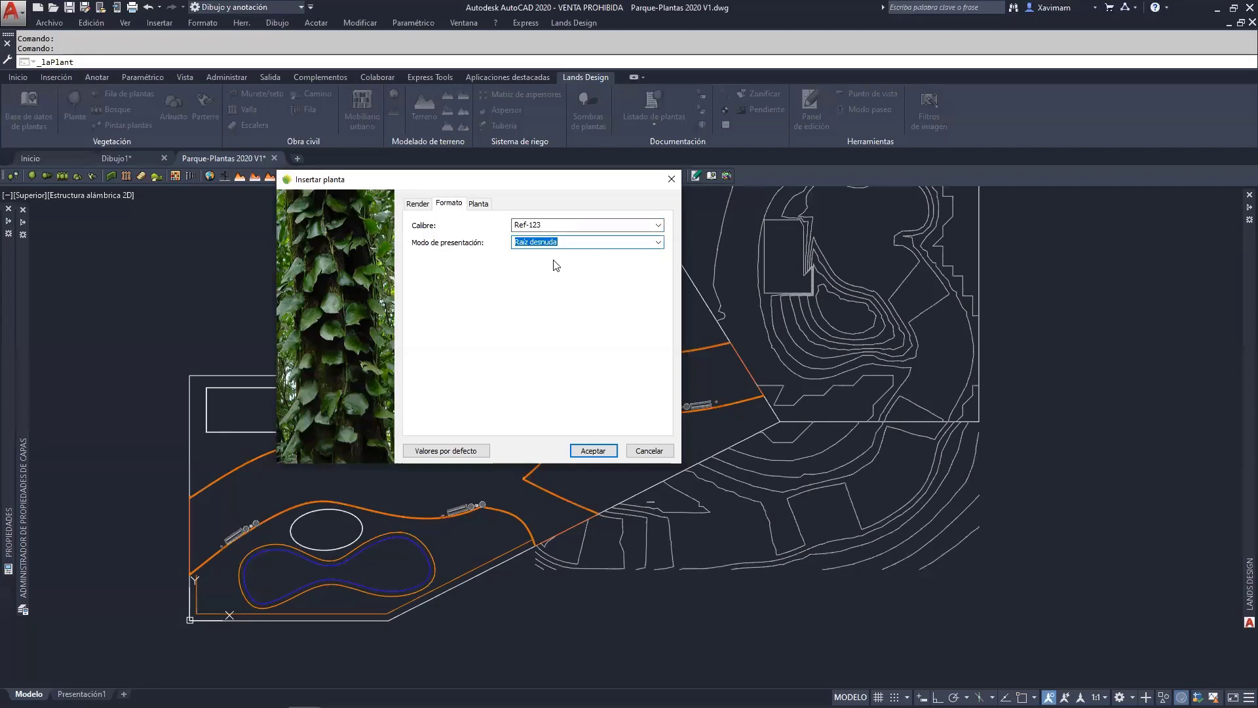
left_click(576, 244)
type("cablerada")
key("BackSpace")
key("BackSpace")
key("BackSpace")
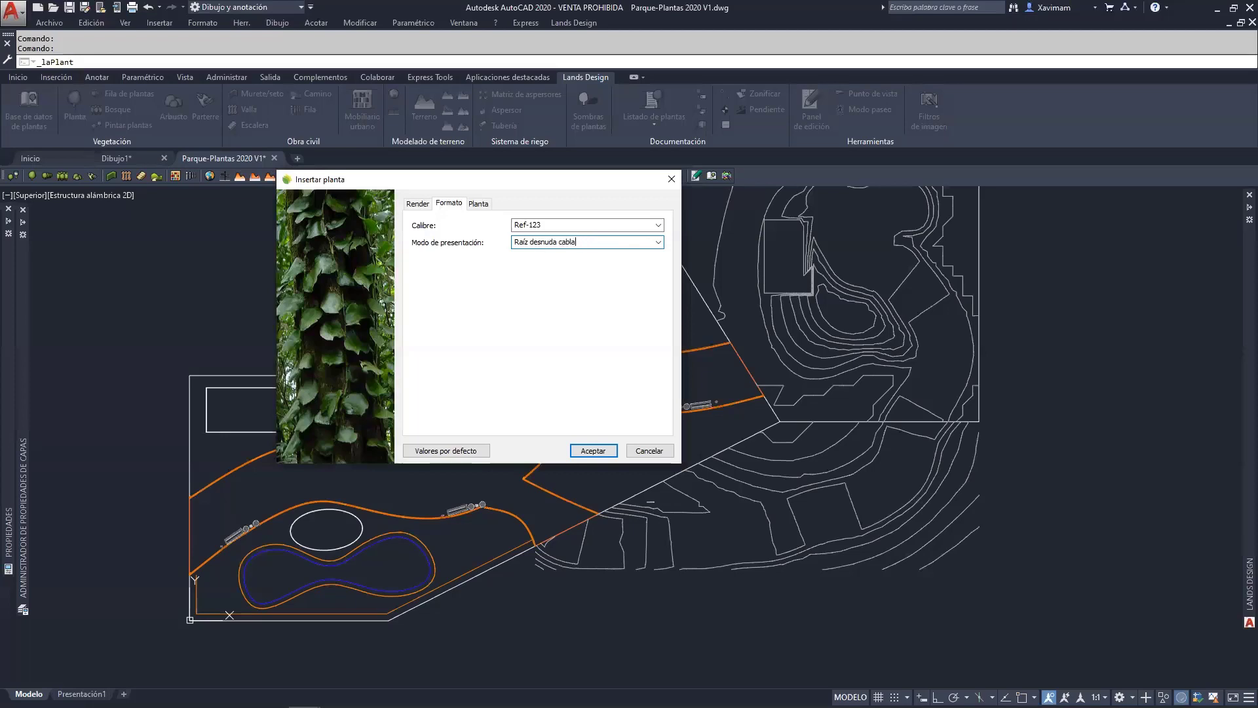
key("BackSpace")
type("eada")
Set the plant's crown diameter to 3 and its approximate height to 10.
left_click(479, 204)
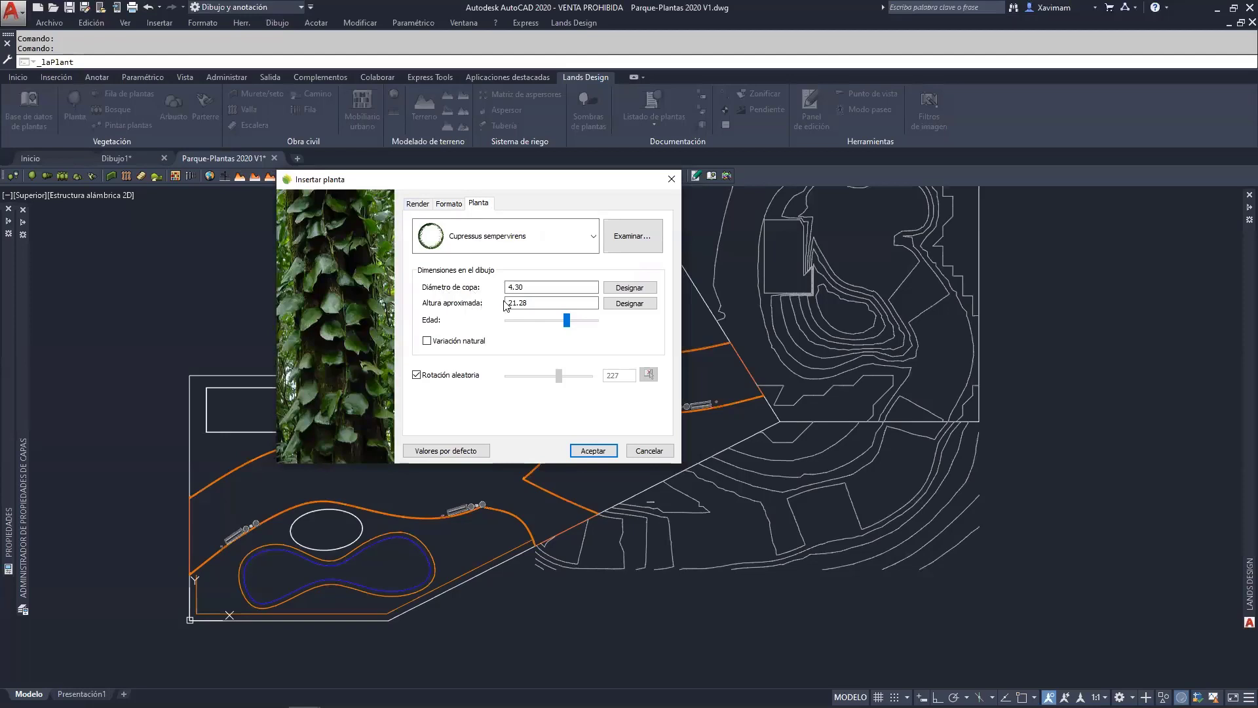
left_click_drag(526, 287, 497, 294)
type("3")
left_click(540, 302)
left_click_drag(540, 303, 503, 306)
type("10")
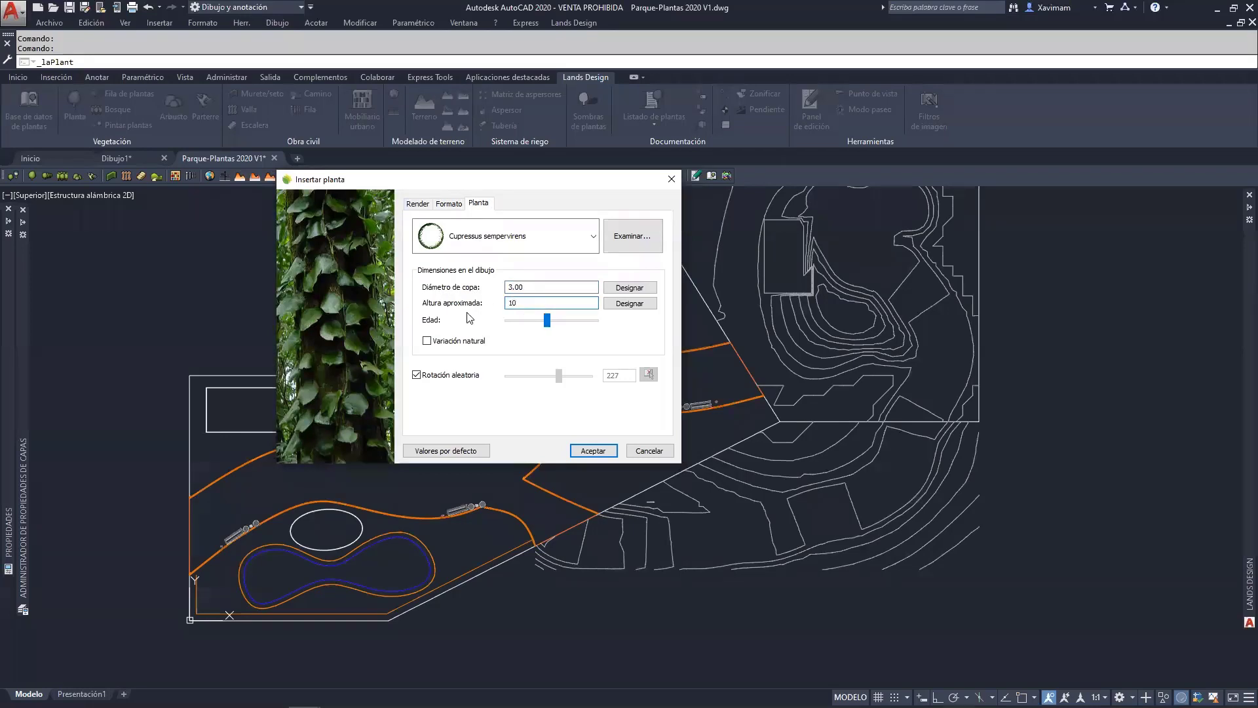
left_click(534, 288)
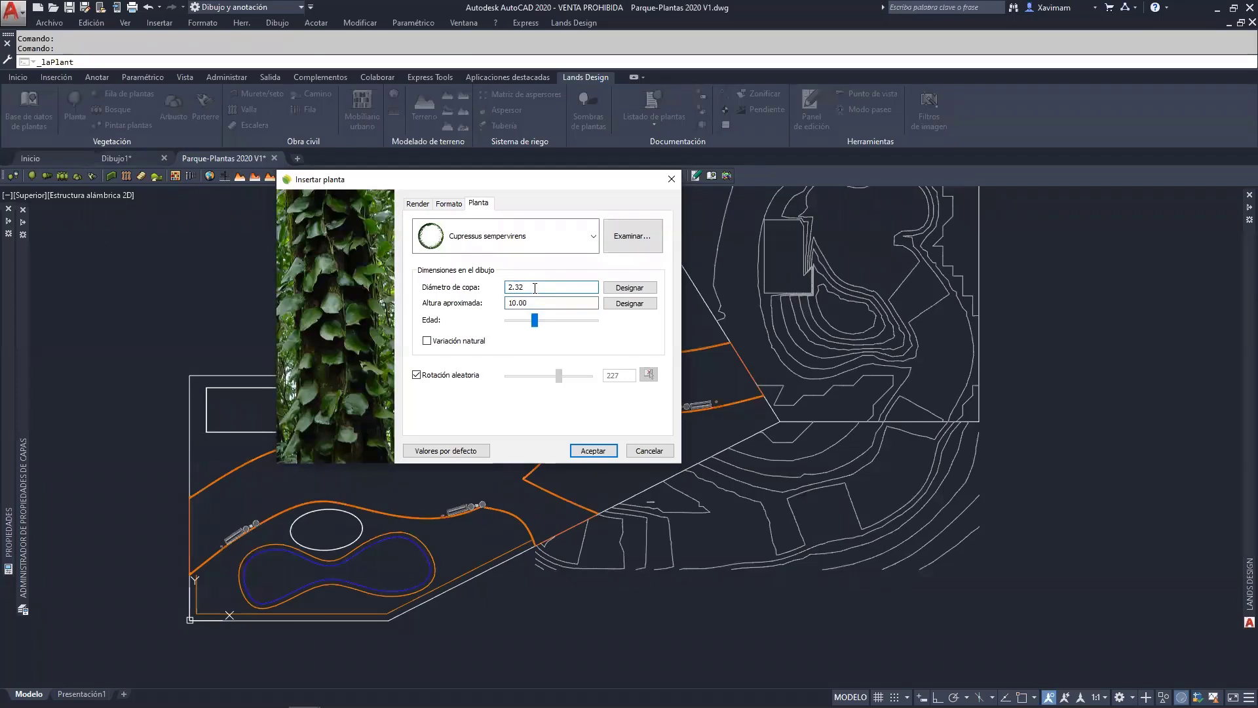
Set the plant's approximate height to 15.
left_click_drag(532, 304, 484, 310)
type("15")
left_click(538, 284)
Vary the plant's age repeatedly between its minimum and maximum, ending at the maximum.
left_click_drag(547, 325, 491, 331)
left_click(519, 287)
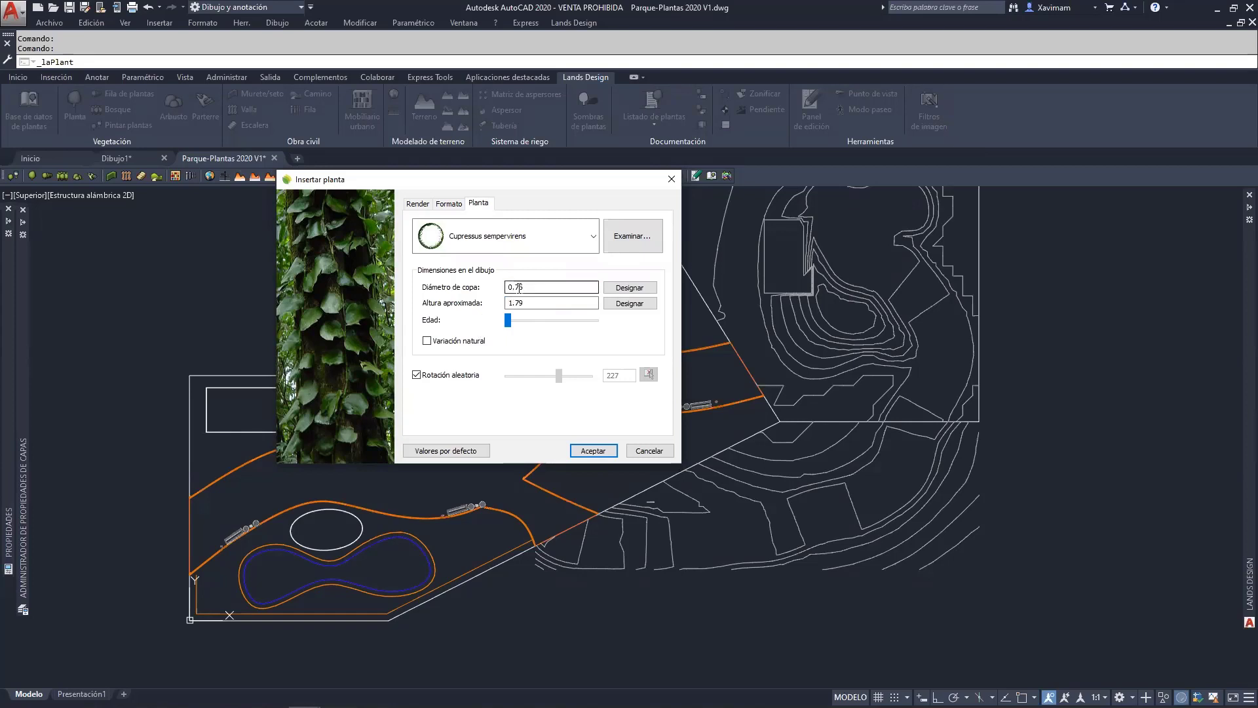
left_click(509, 320)
left_click_drag(511, 325, 598, 329)
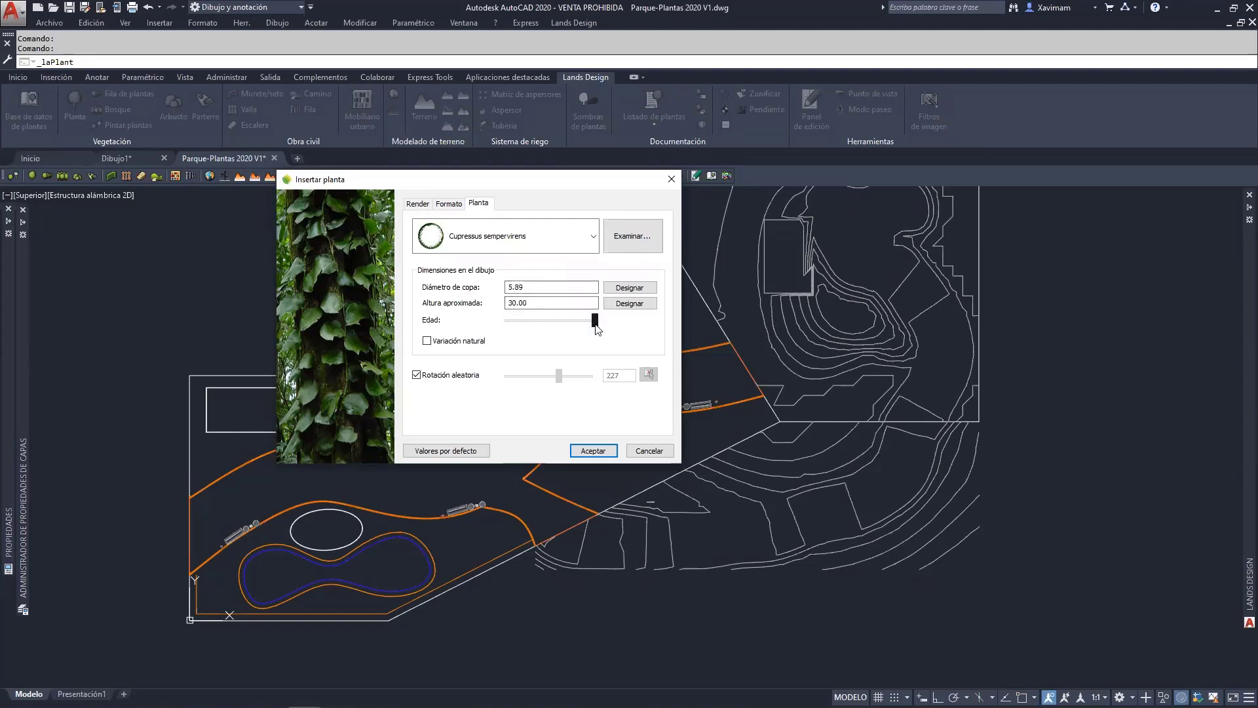
left_click(516, 302)
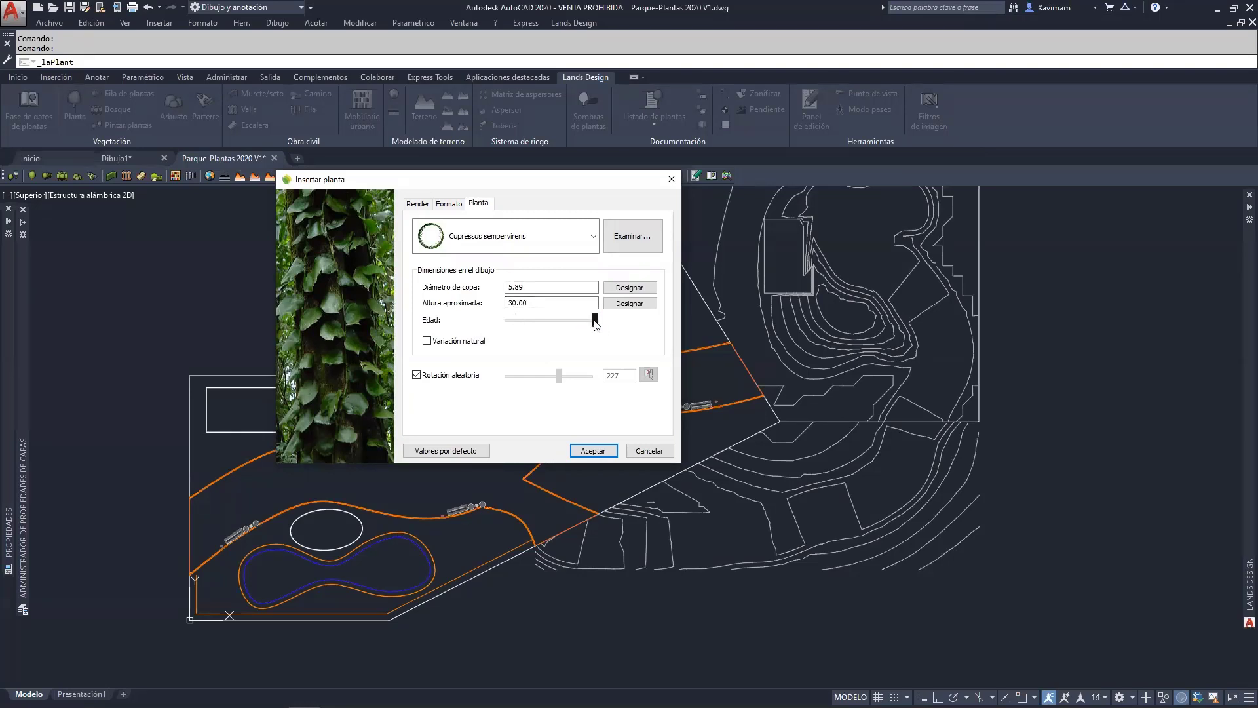
left_click_drag(593, 326, 461, 338)
left_click_drag(509, 327, 595, 329)
left_click_drag(595, 322, 487, 318)
left_click_drag(508, 320, 616, 325)
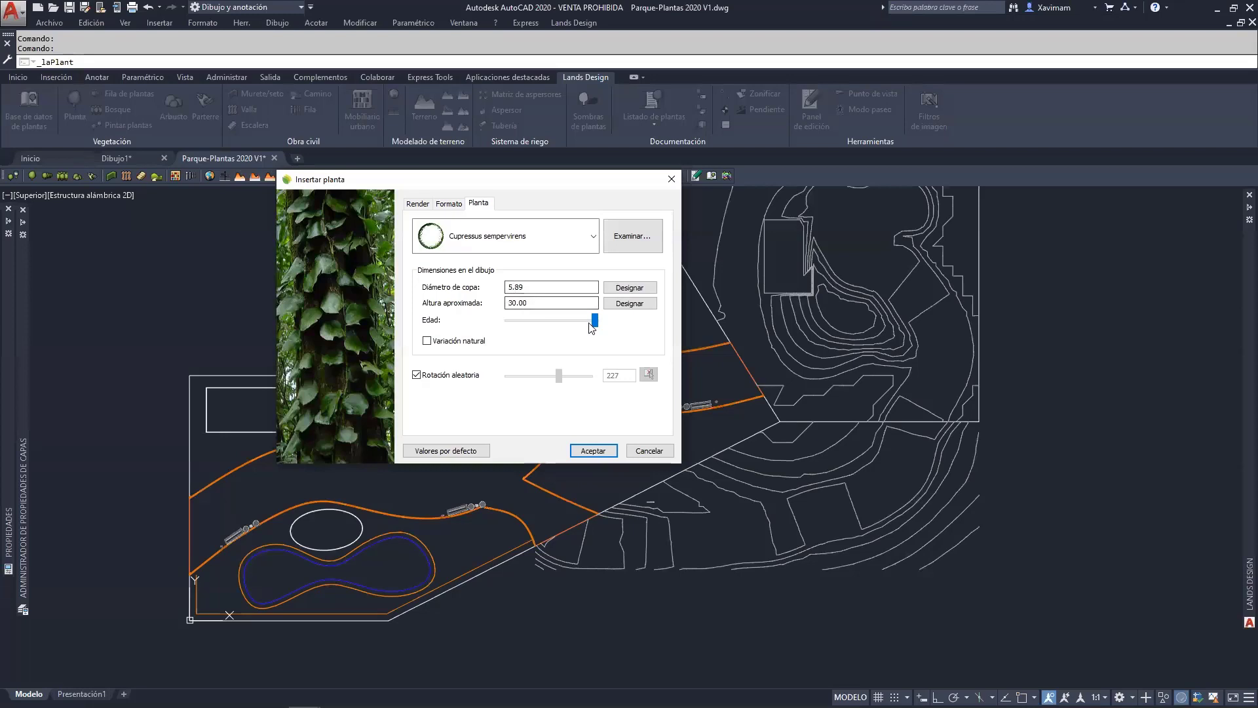
Reduce the plant's age and set its approximate height to 10.
left_click_drag(591, 327, 562, 326)
left_click_drag(564, 326, 485, 302)
type("10")
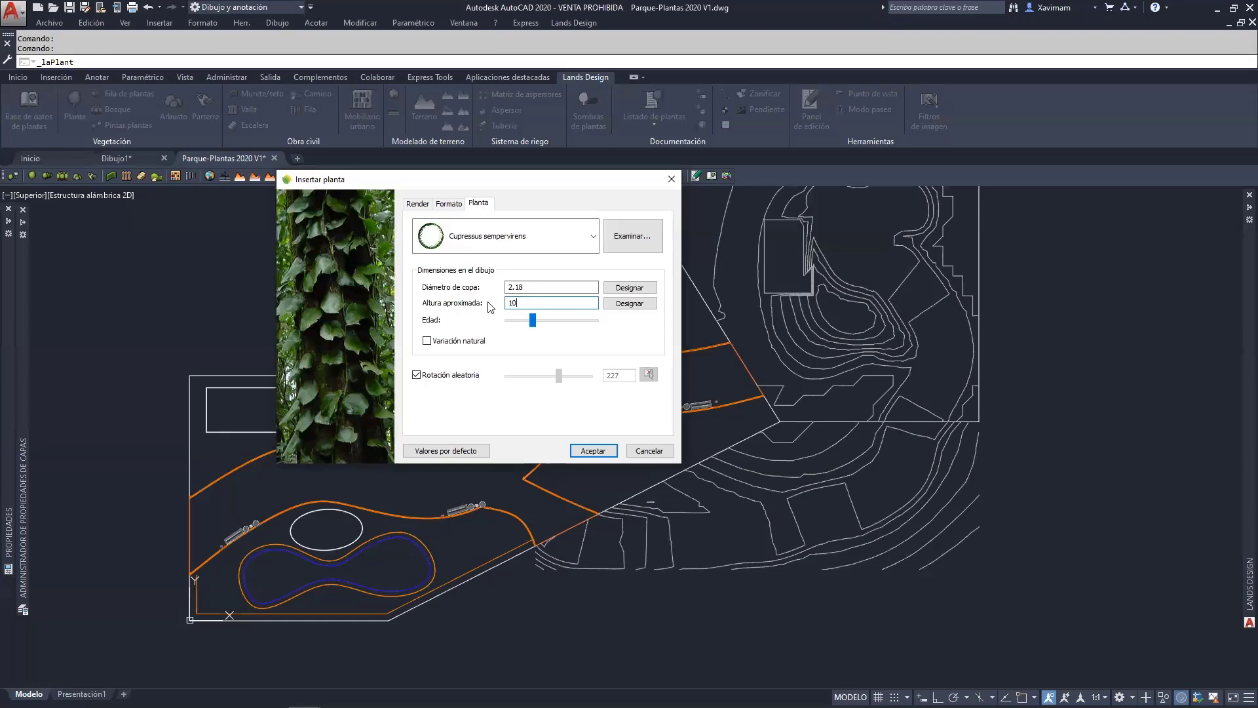
left_click(524, 289)
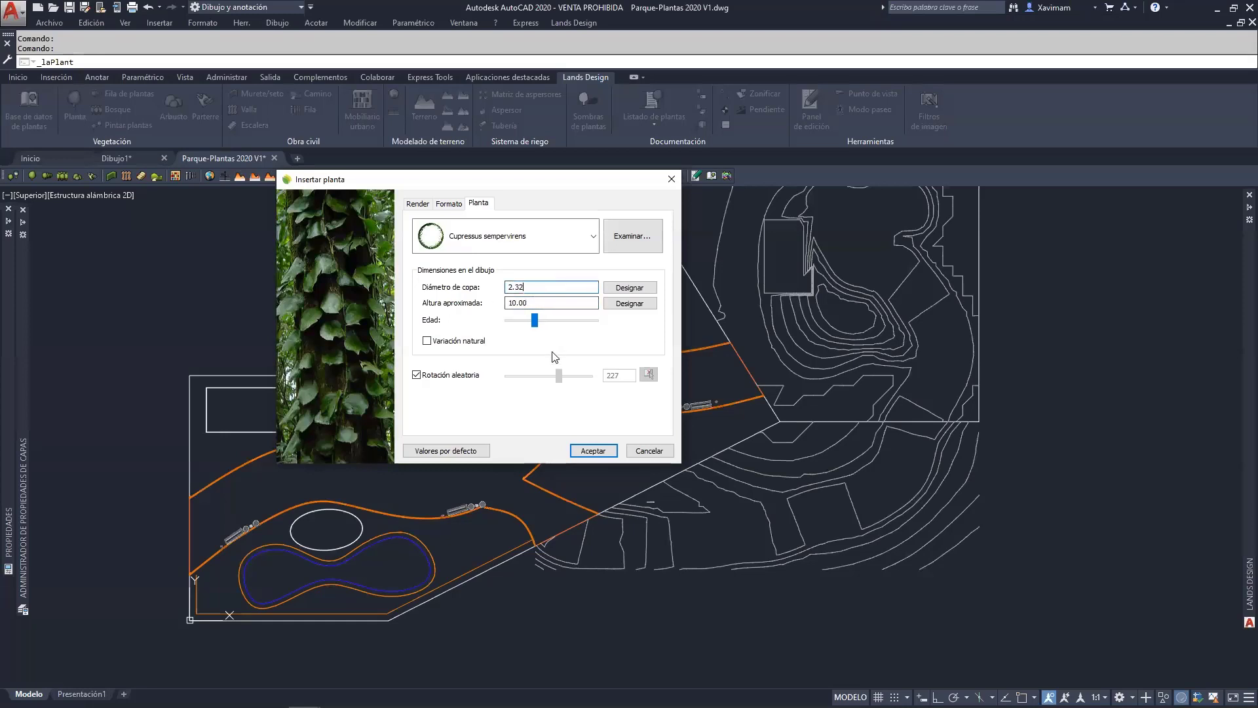
Enable natural variation at 50% and restore random rotation after trying a fixed rotation of 157.
left_click(427, 341)
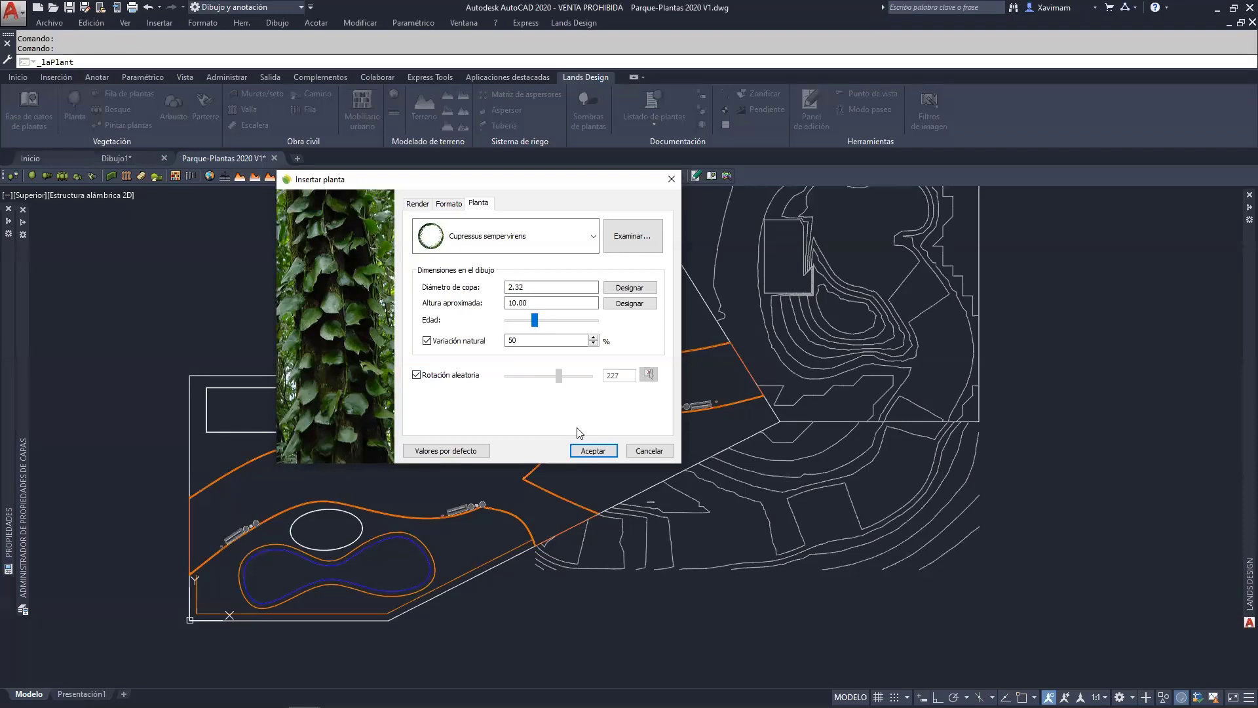
left_click(438, 379)
left_click_drag(558, 377, 542, 379)
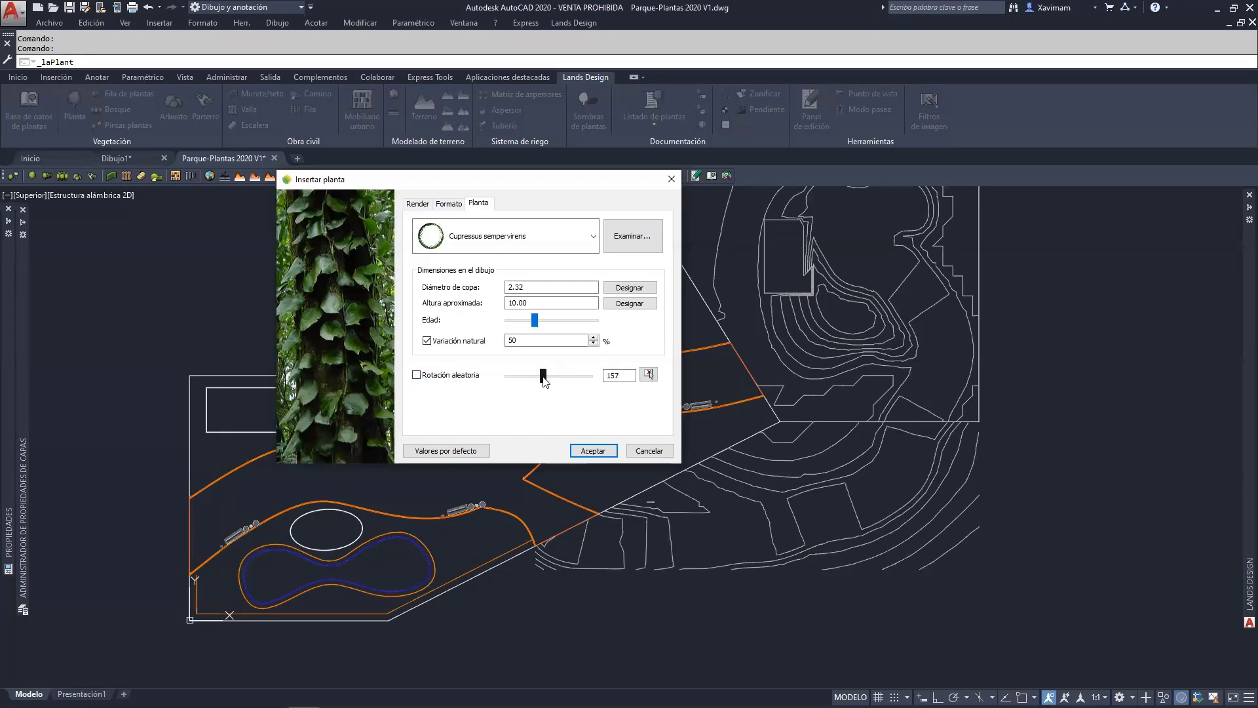
left_click(428, 379)
Review the render, format and plant settings of the Cupressus sempervirens and accept them for insertion.
left_click(418, 204)
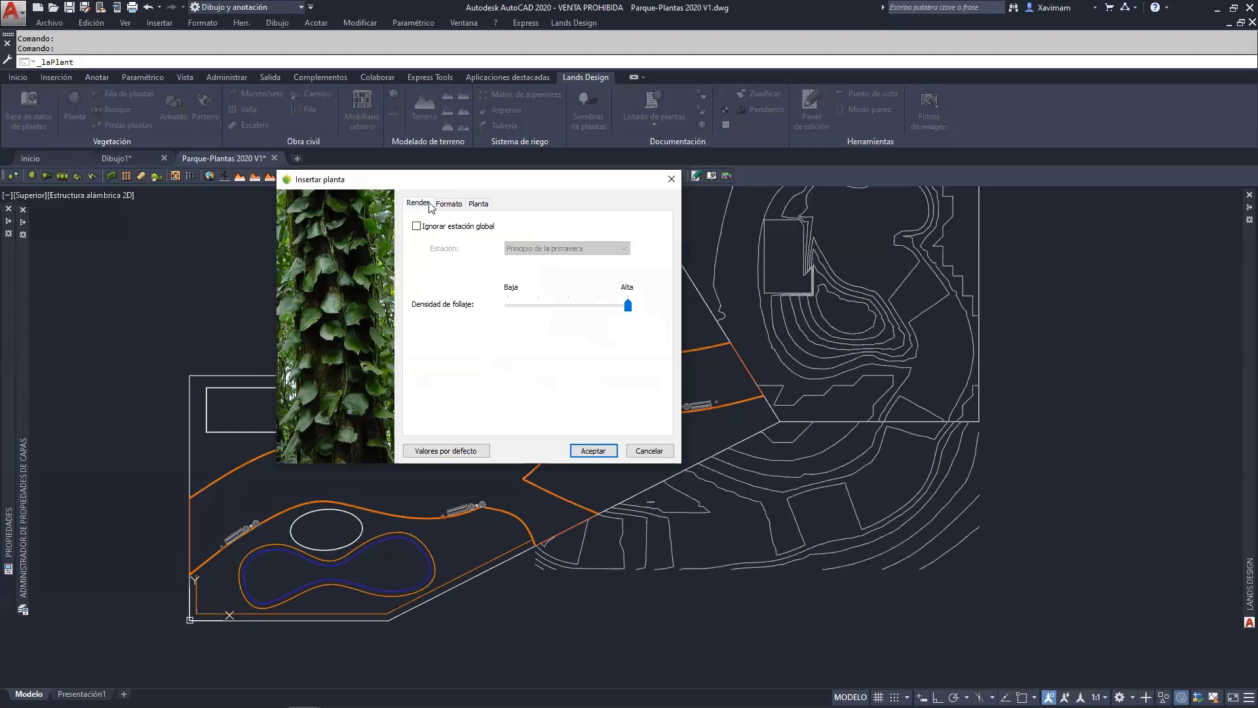
left_click(457, 206)
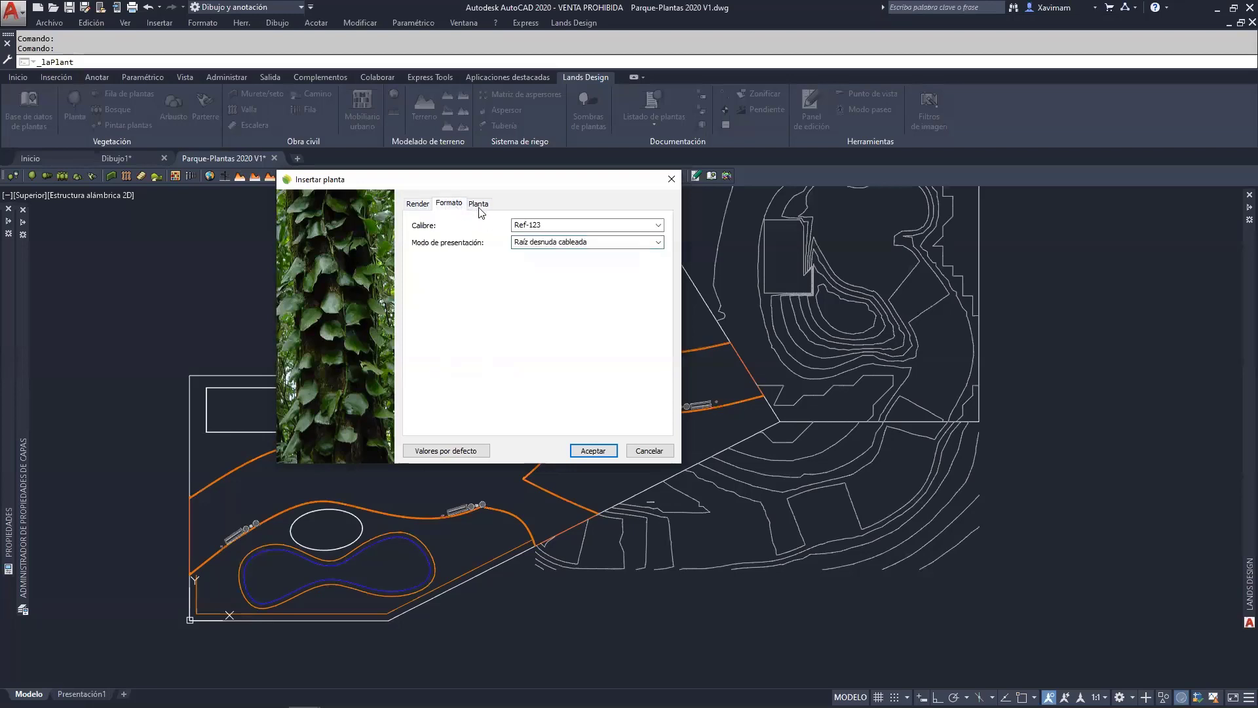
left_click(481, 207)
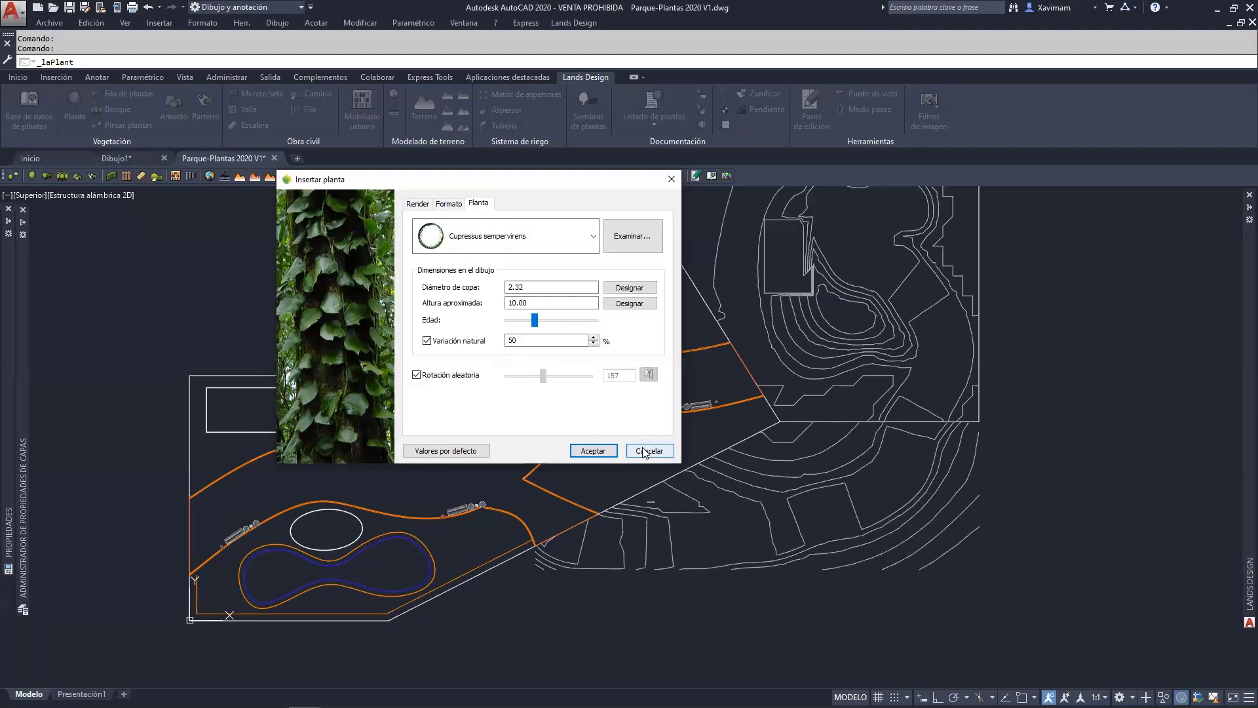
left_click(591, 450)
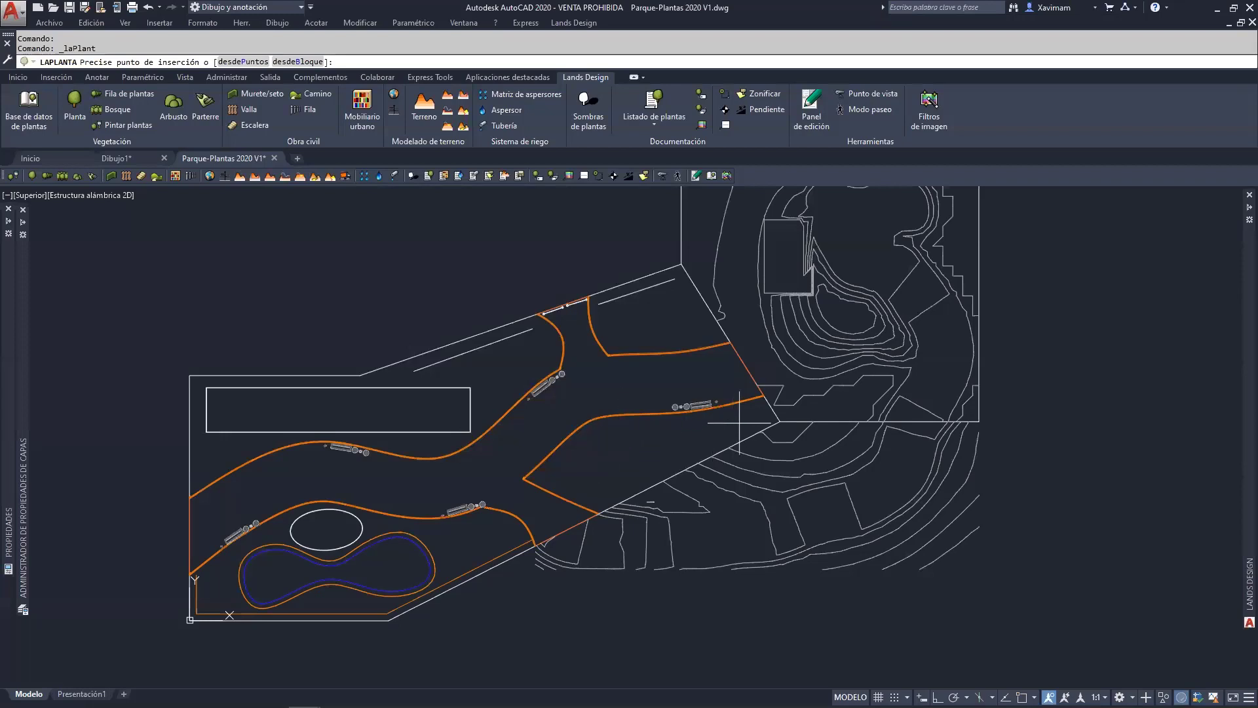
Insert four Cupressus sempervirens: two beside the park's eastern boundary and one on each side of the northern entrance.
scroll(739, 422, "up", 5)
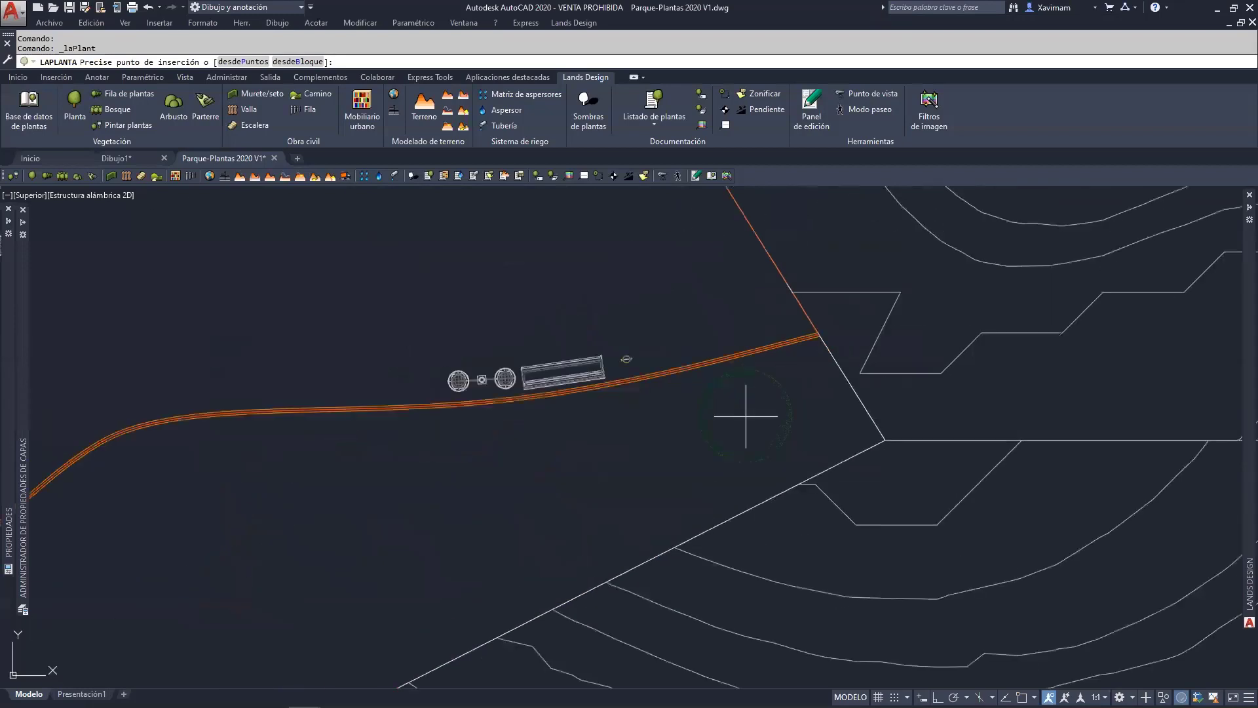
left_click(783, 417)
scroll(632, 437, "down", 4)
mouse_move(612, 397)
middle_mouse_down()
mouse_move(667, 434)
mouse_move(687, 467)
middle_mouse_up()
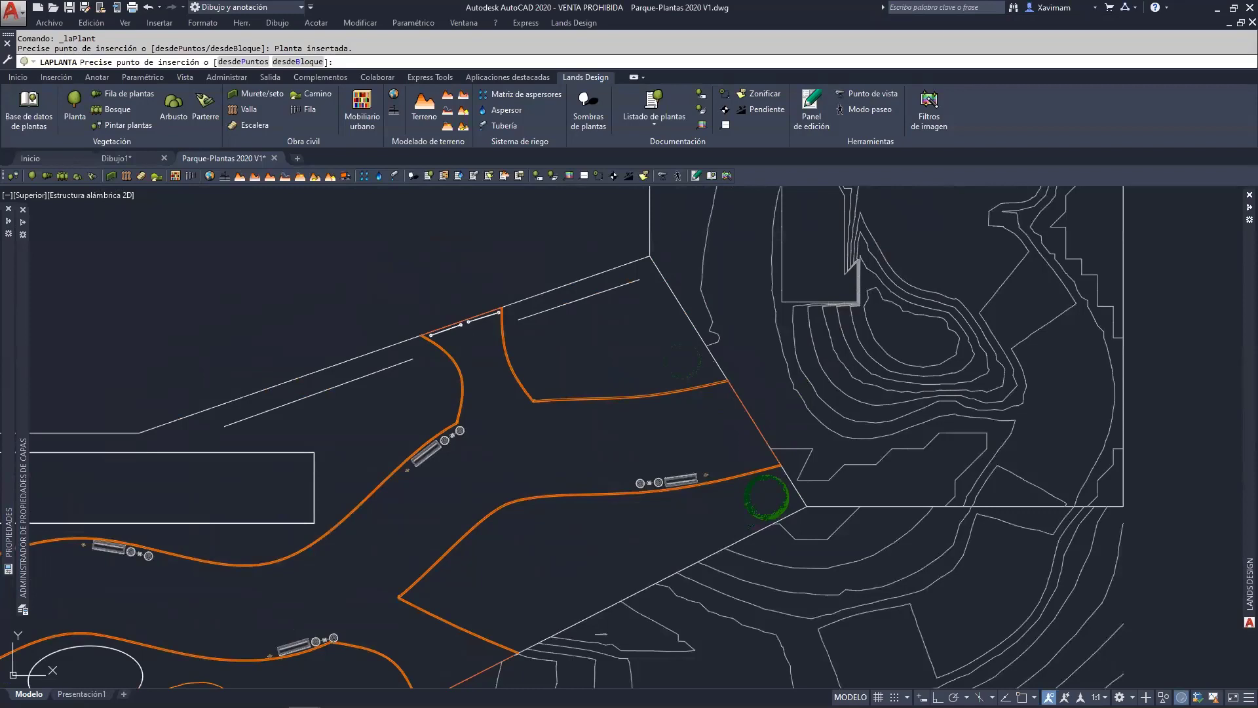
left_click(682, 361)
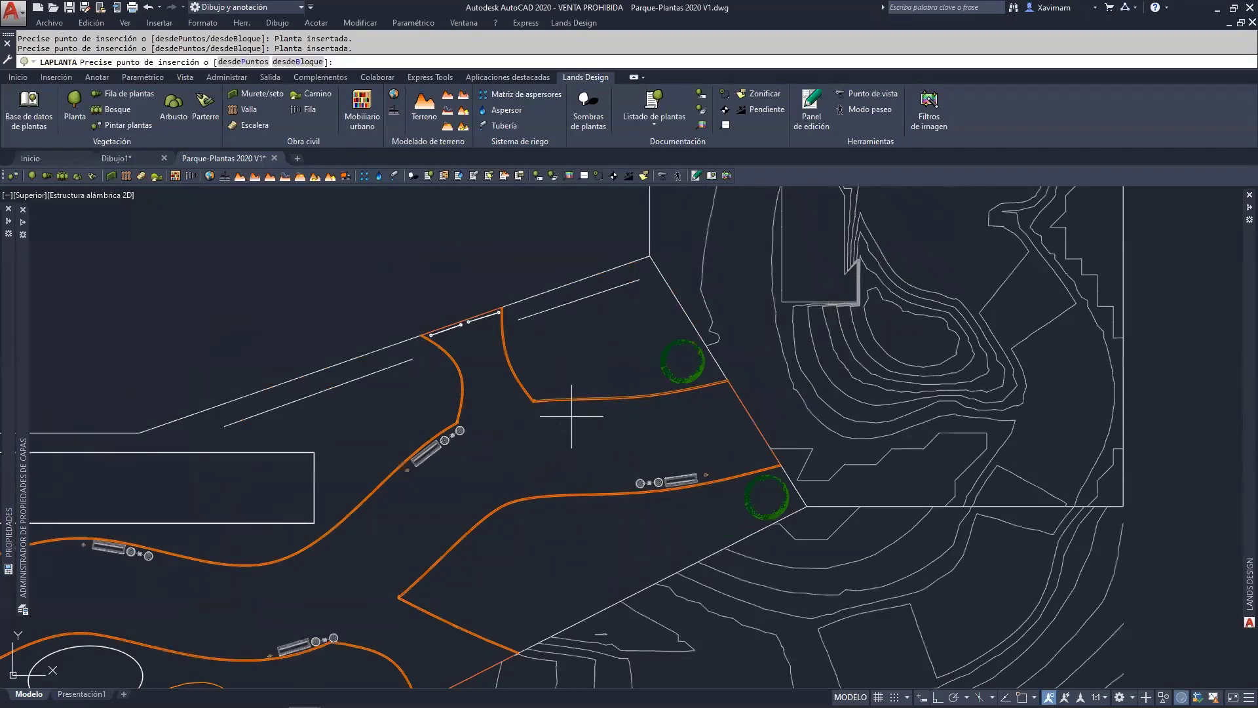
left_click(426, 407)
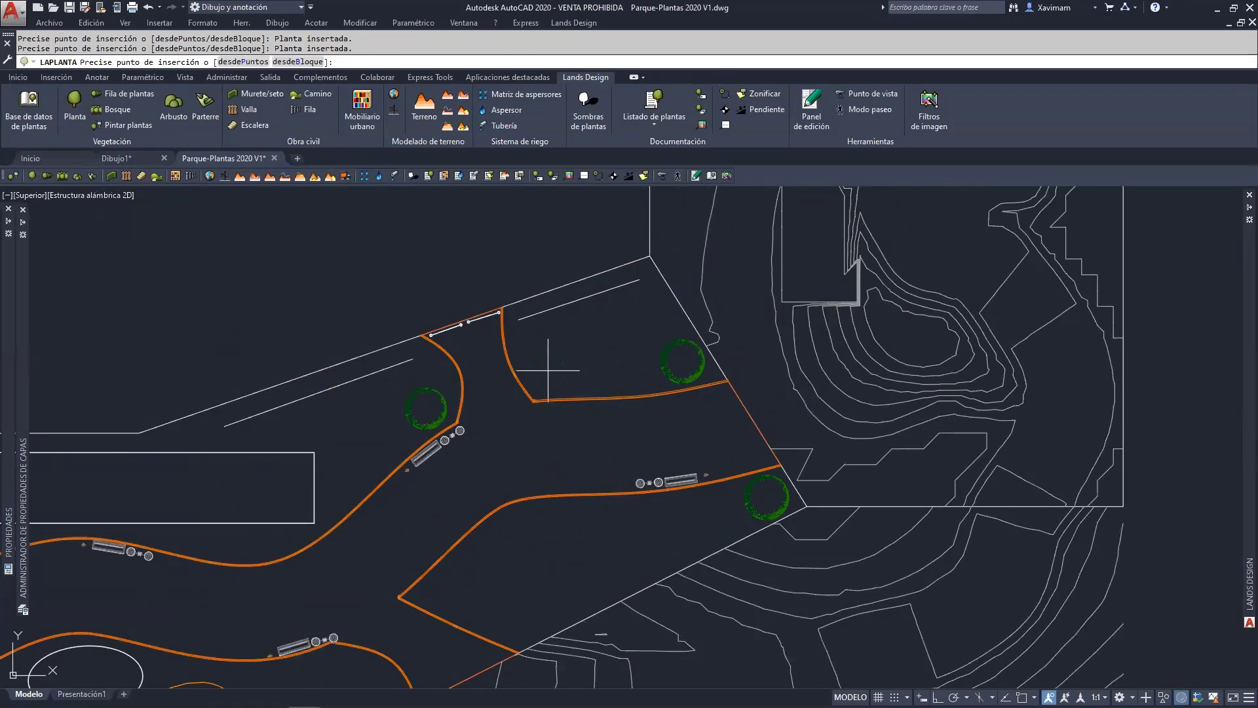
left_click(547, 367)
Insert two more plants near the southern boundary, at the pointed path corner and east of the pond, and end the insertion.
middle_click_drag(492, 464, 602, 307)
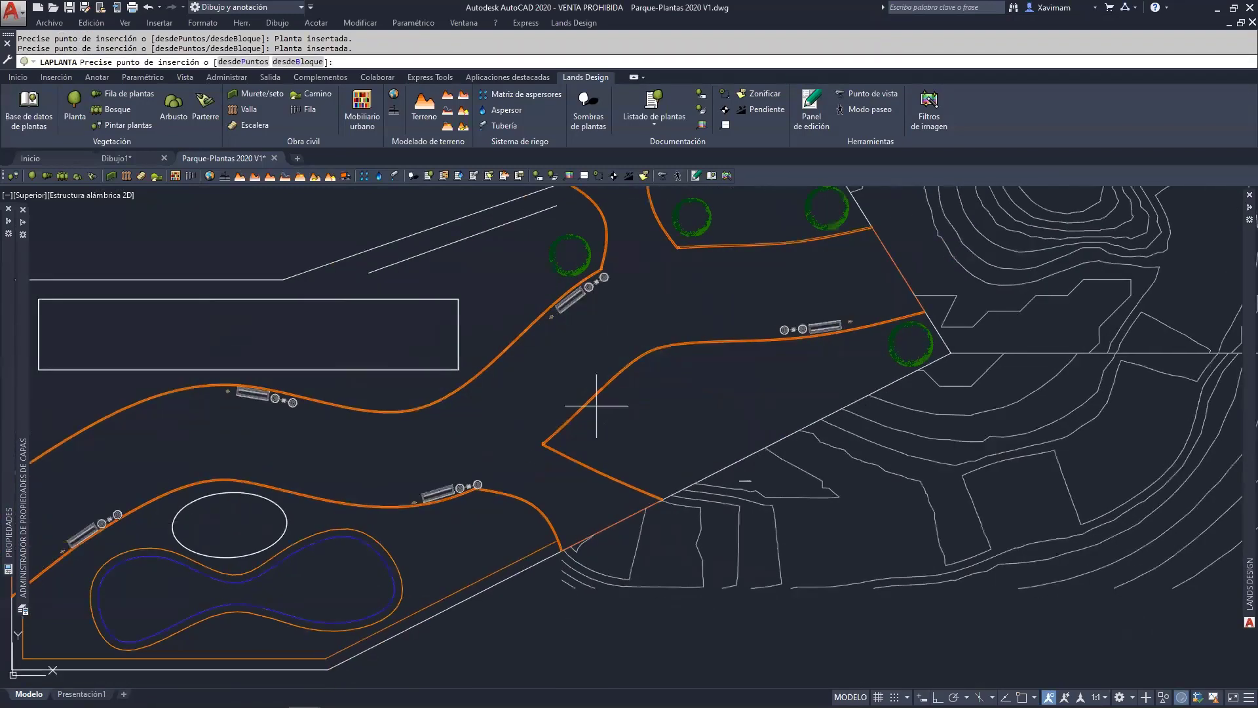
left_click(595, 443)
left_click(495, 534)
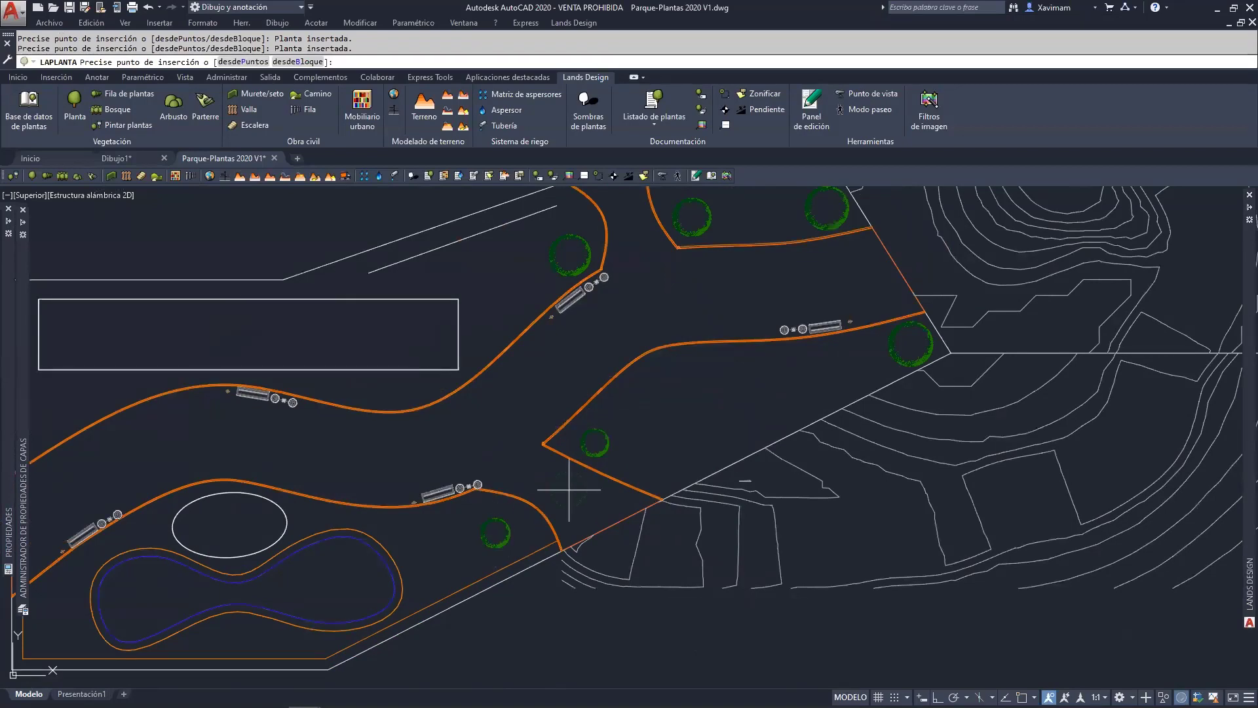
key("Return")
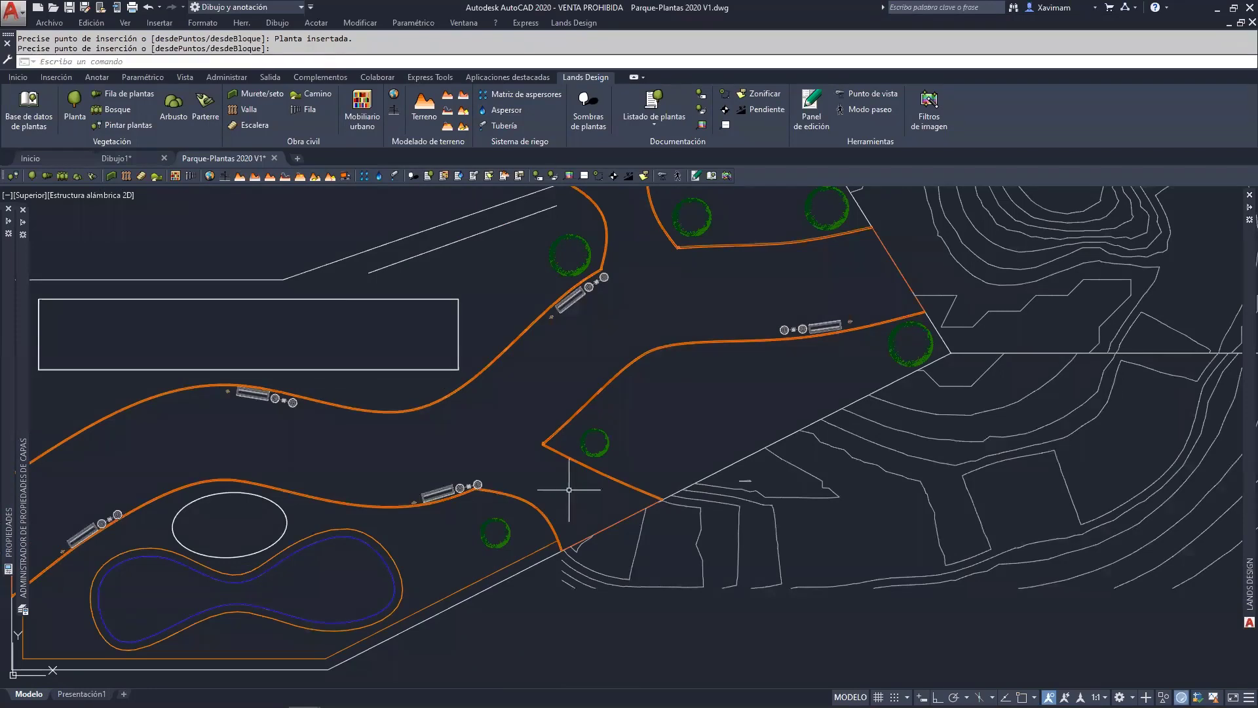
left_click(502, 541)
middle_click_drag(750, 403, 744, 455)
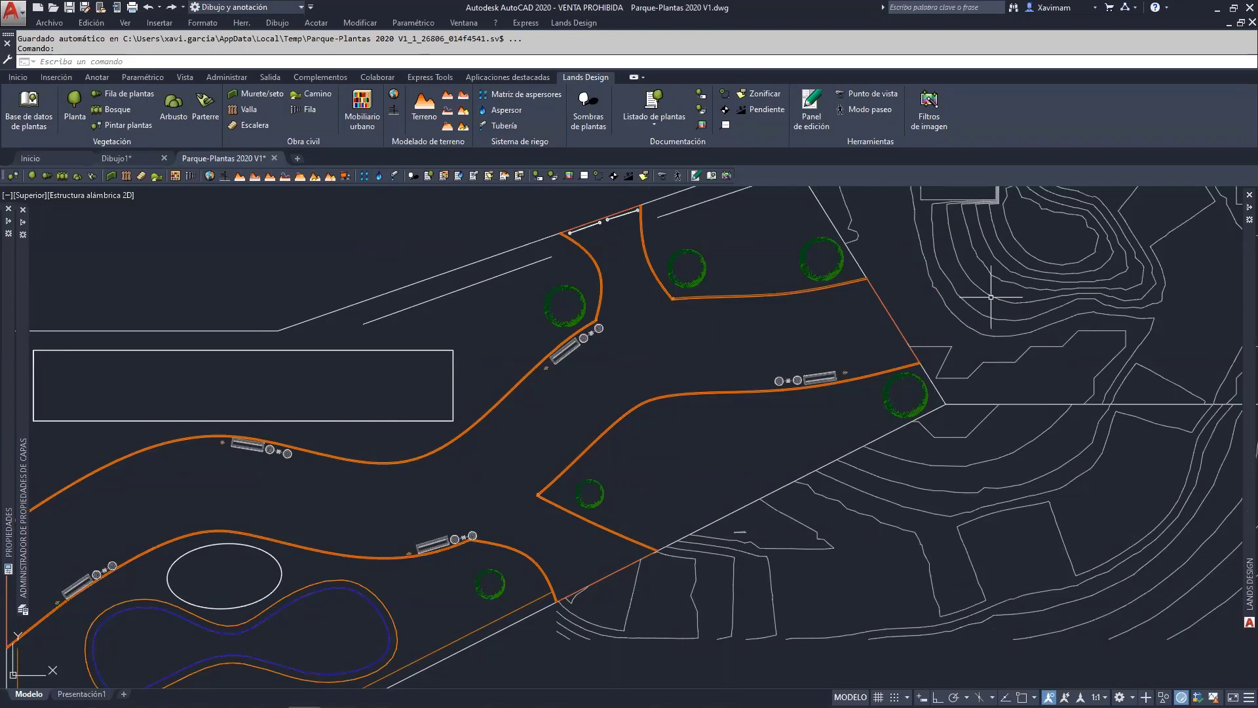
Inspect each of the six inserted plants in the edit panel to compare their crown diameters and approximate heights.
mouse_move(1240, 349)
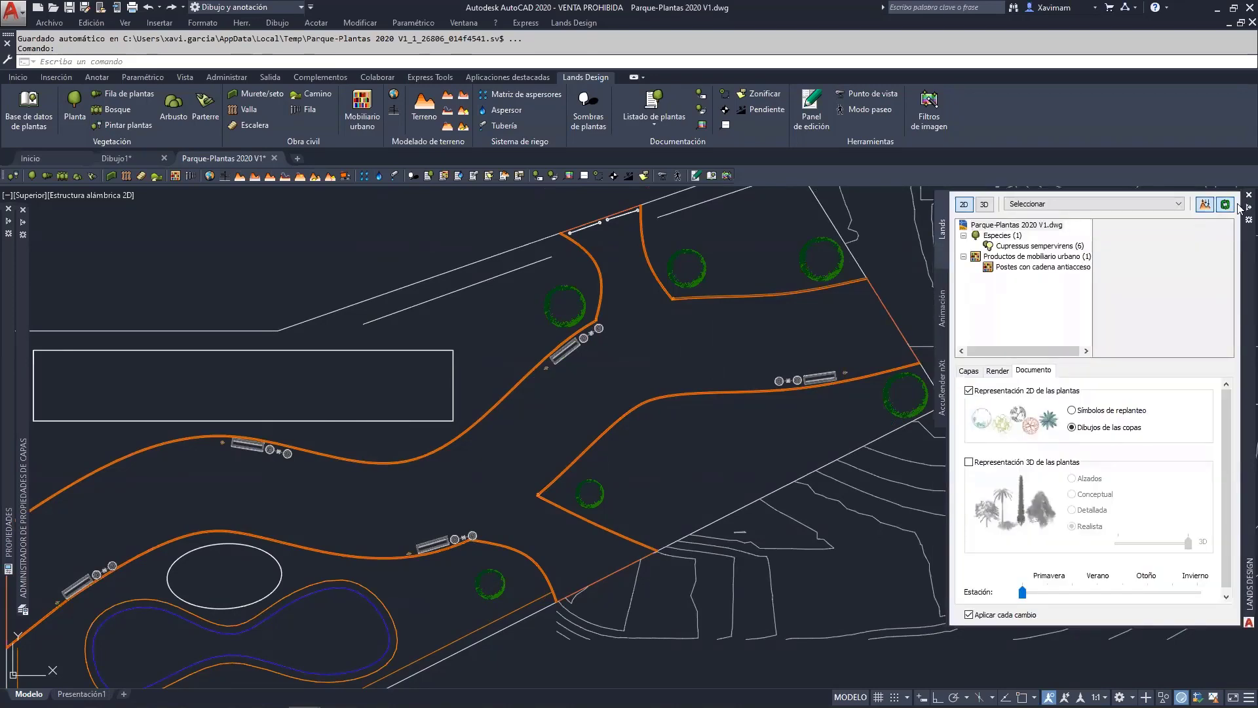
left_click(801, 270)
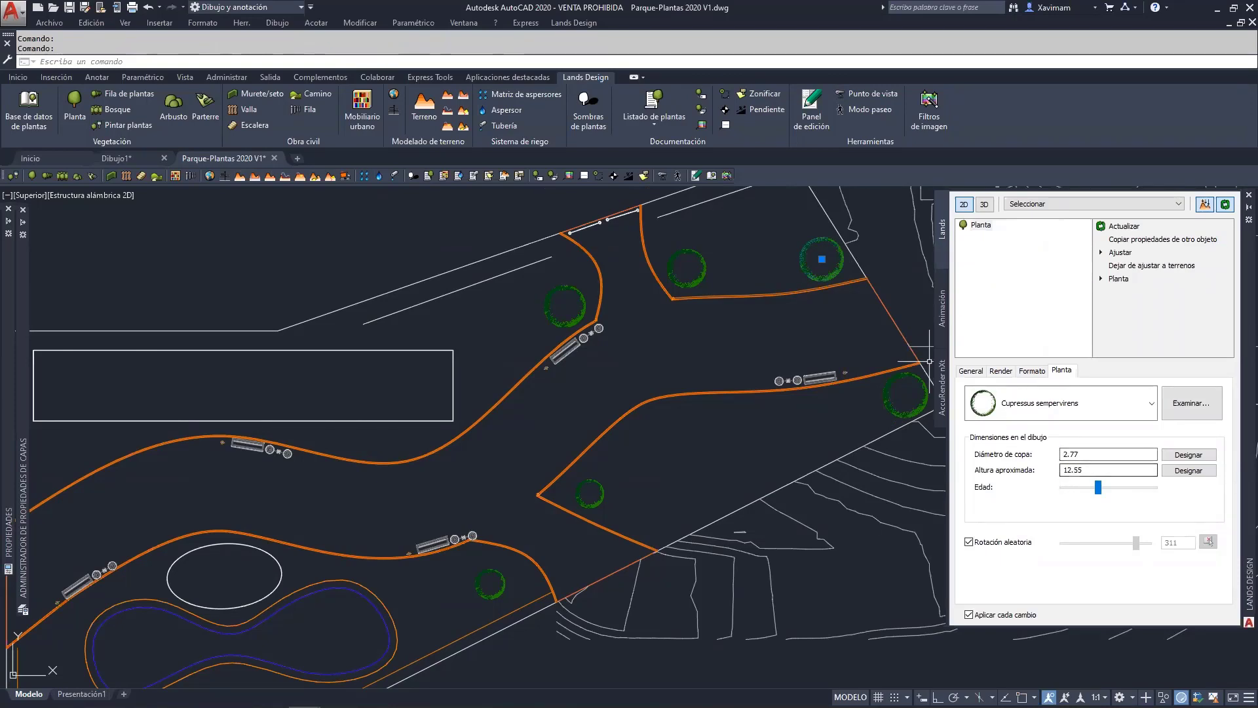
key("Escape")
left_click(908, 413)
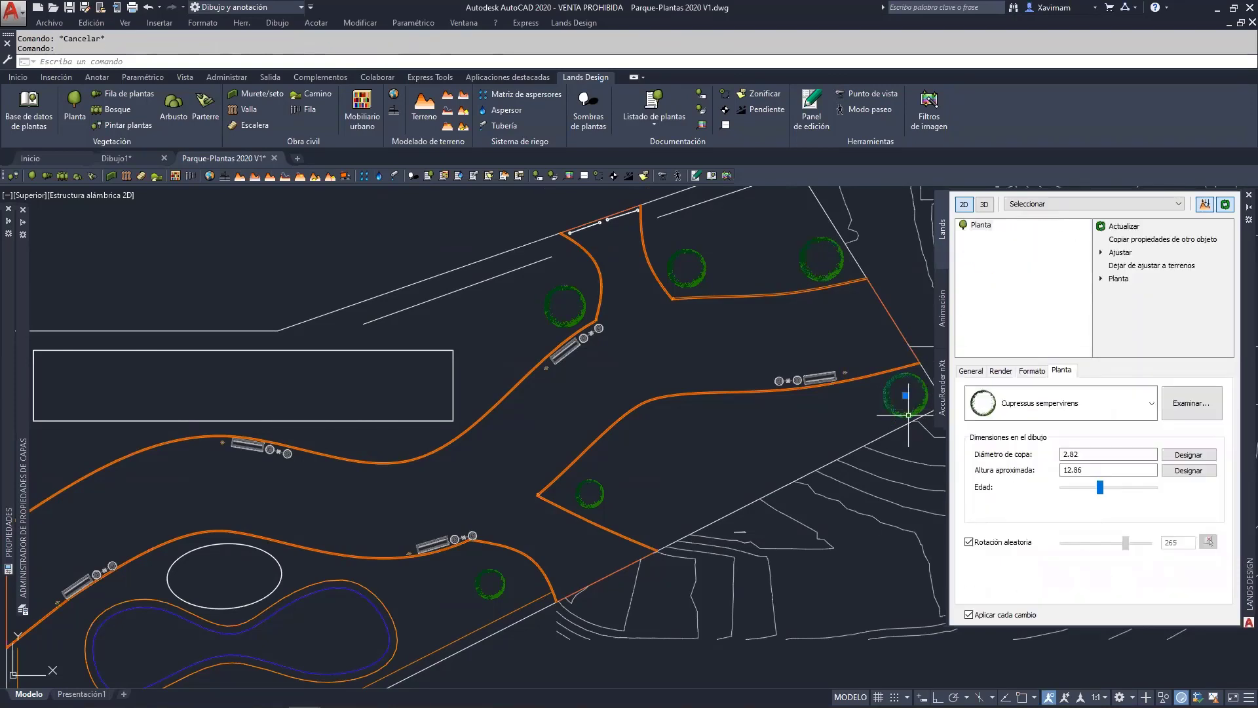
key("Escape")
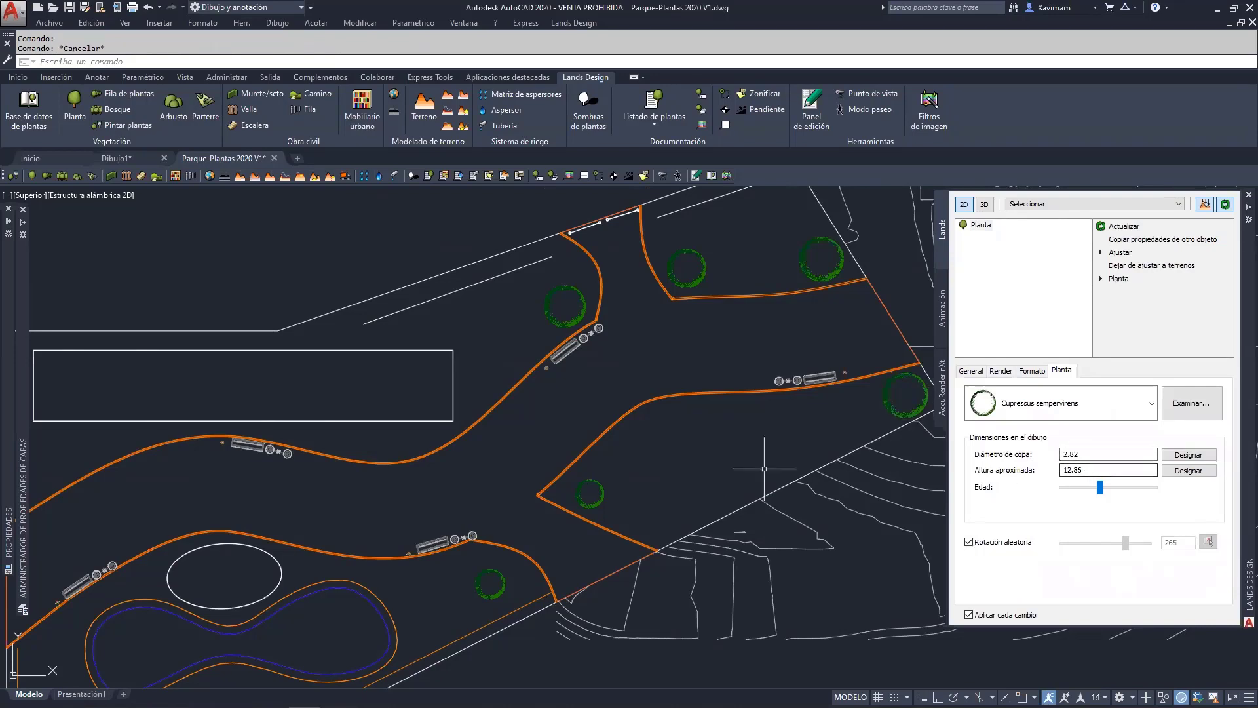
left_click(700, 282)
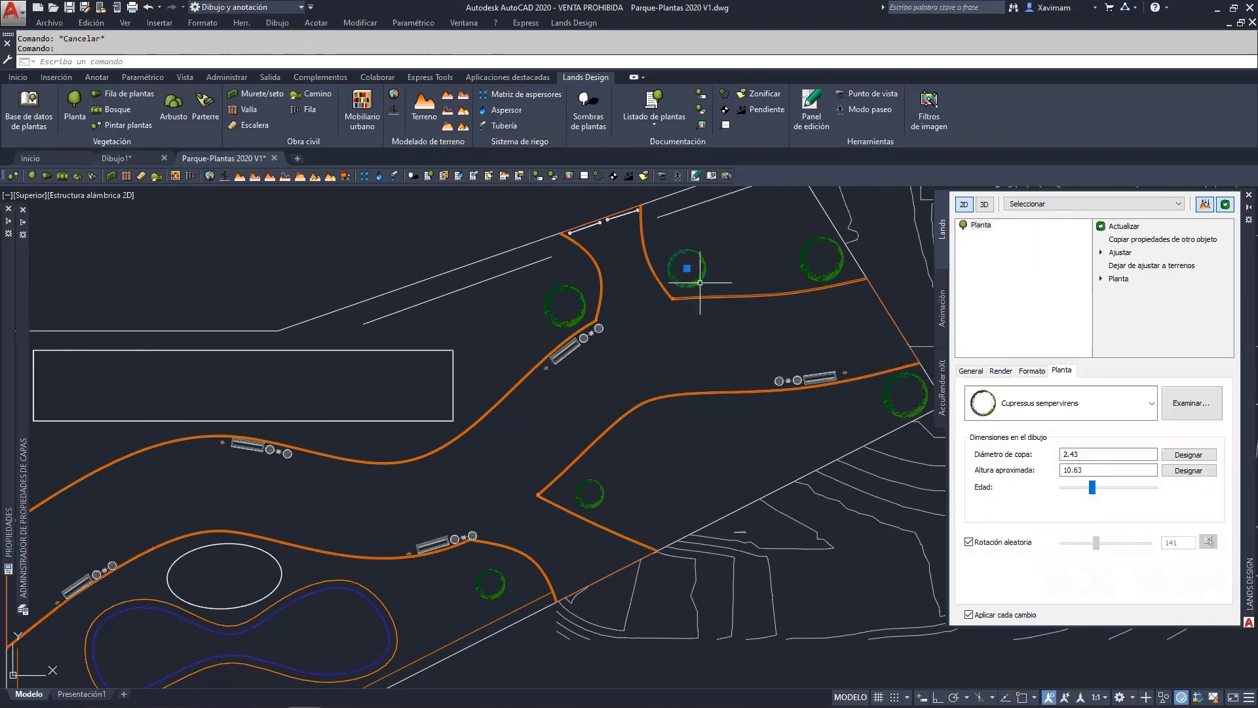
key("Escape")
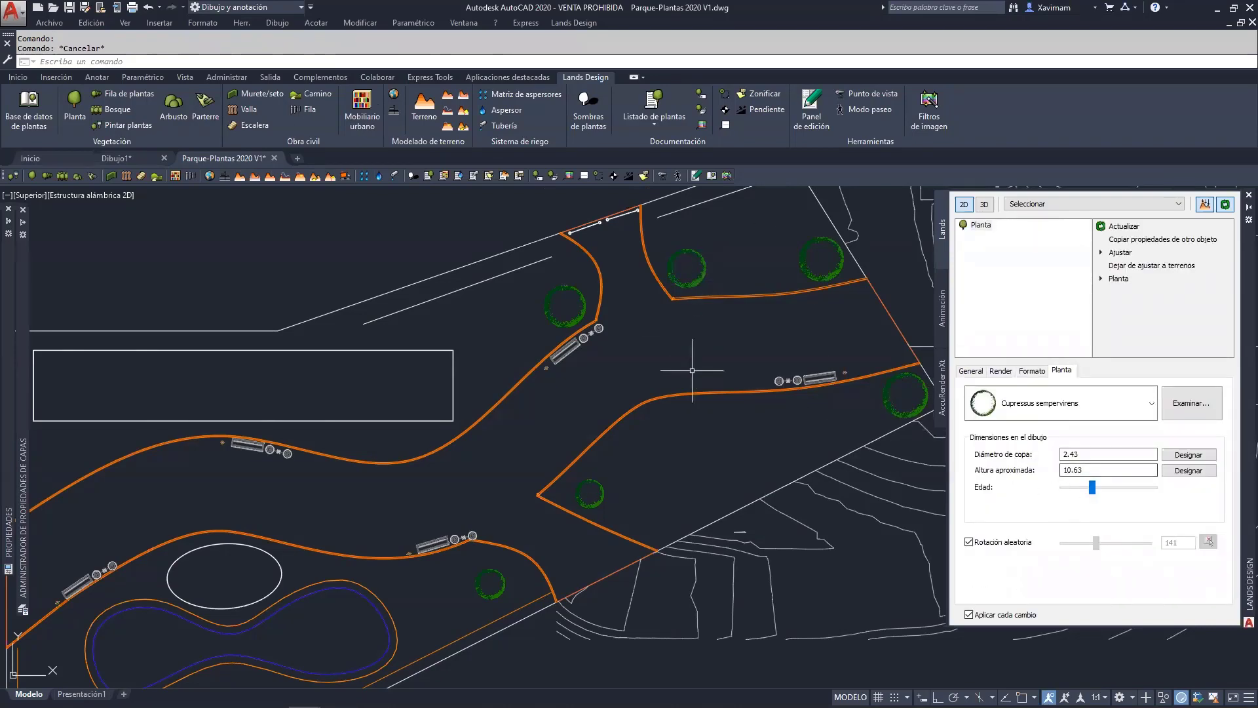
left_click(568, 296)
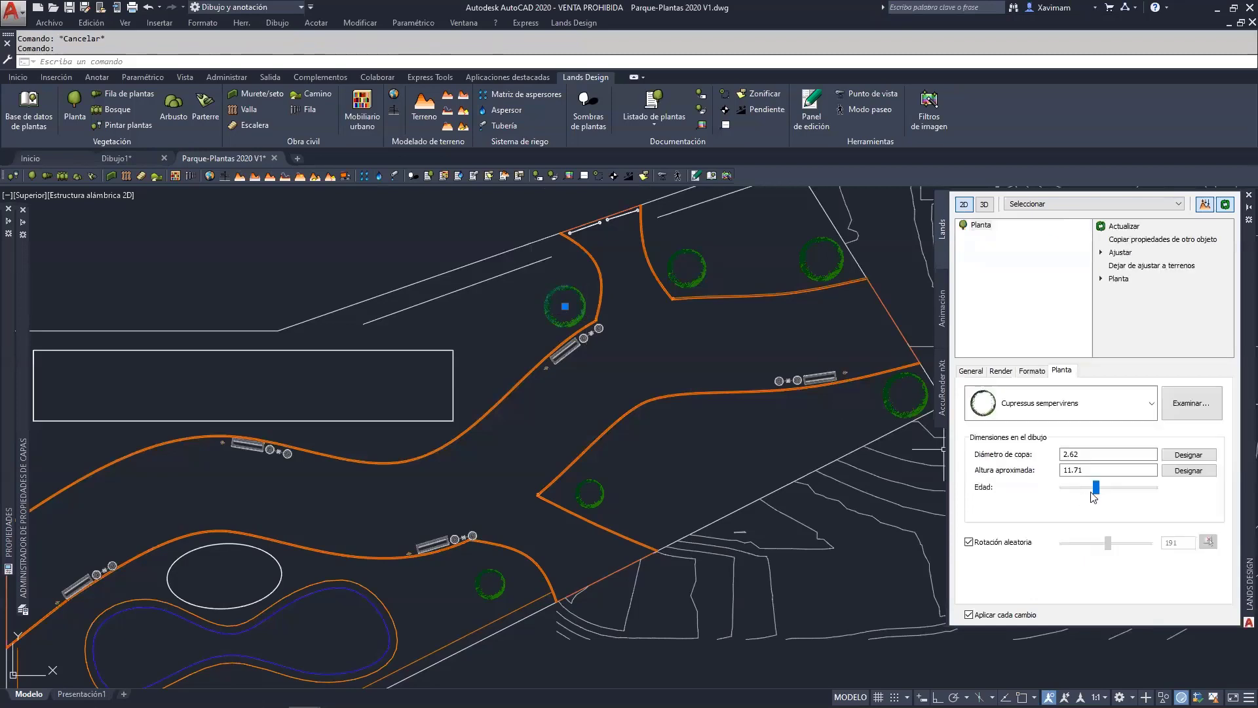
key("Escape")
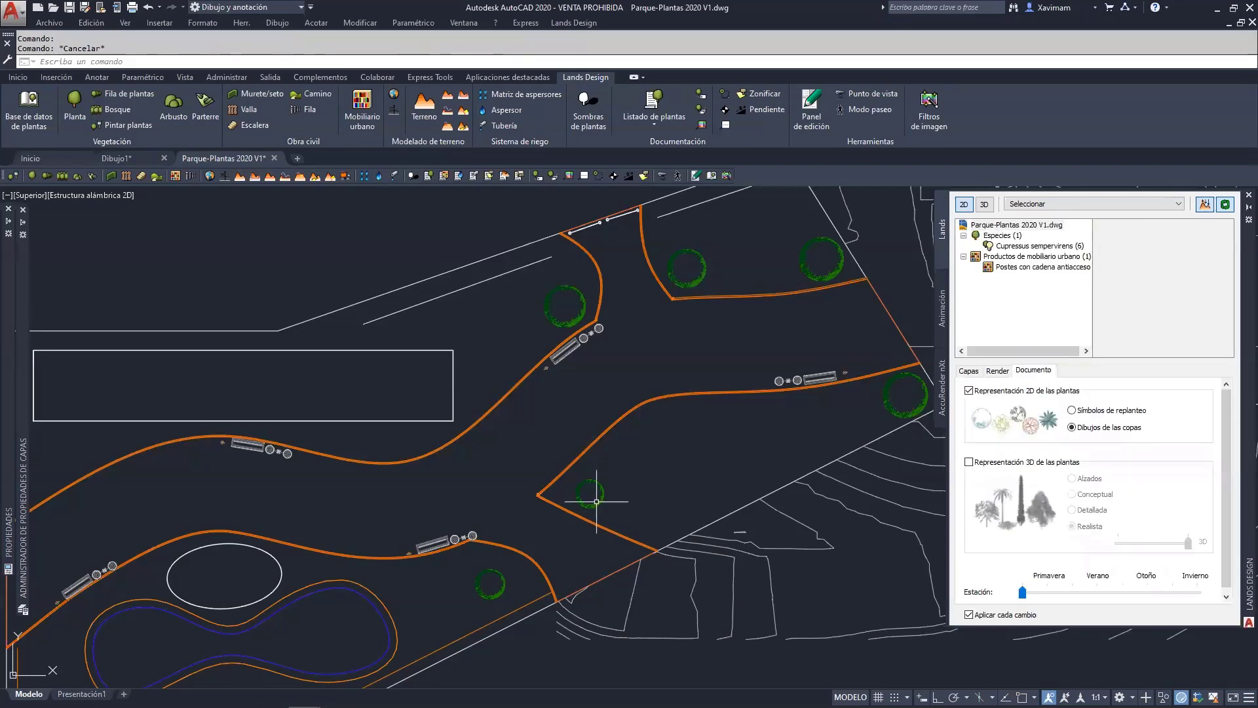
left_click(596, 501)
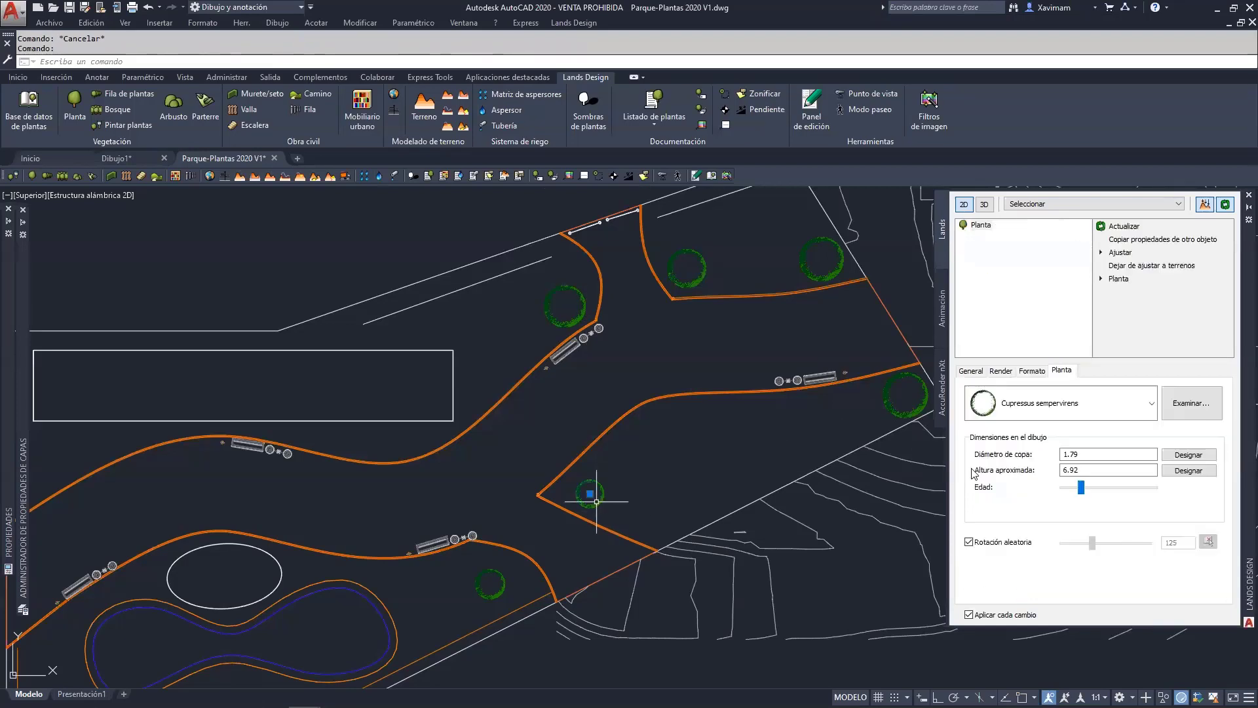
key("Escape")
left_click(490, 583)
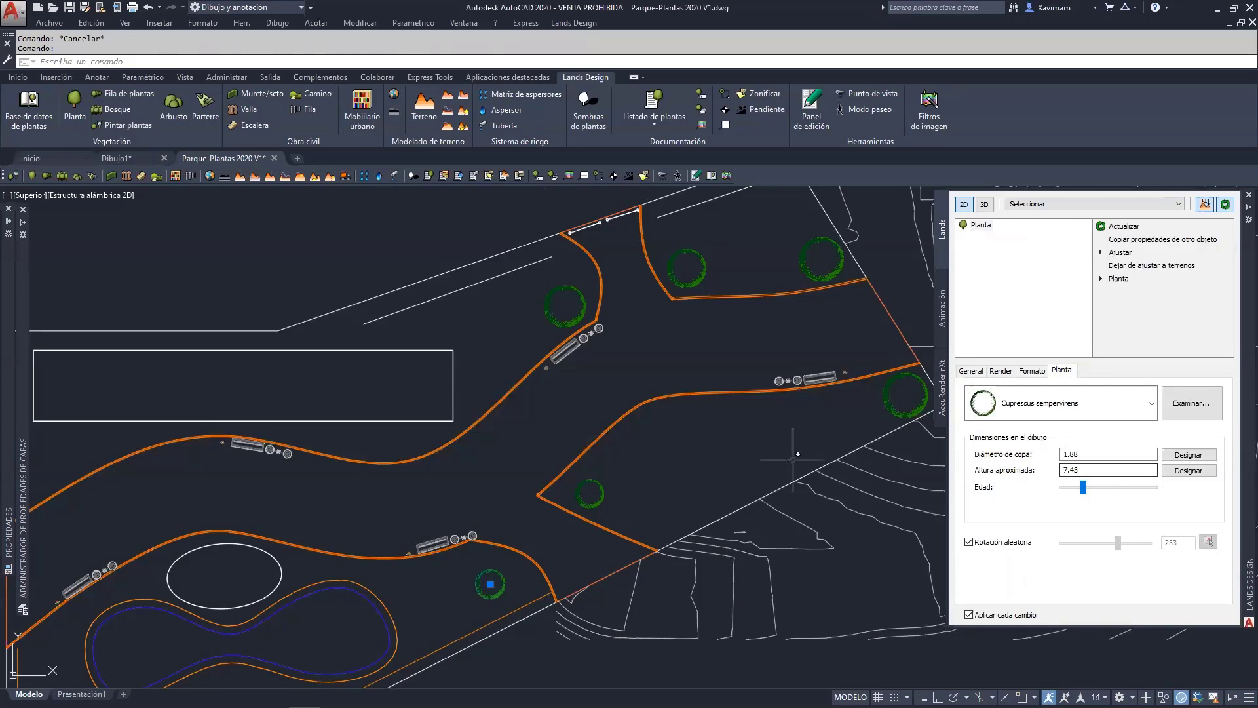
key("Escape")
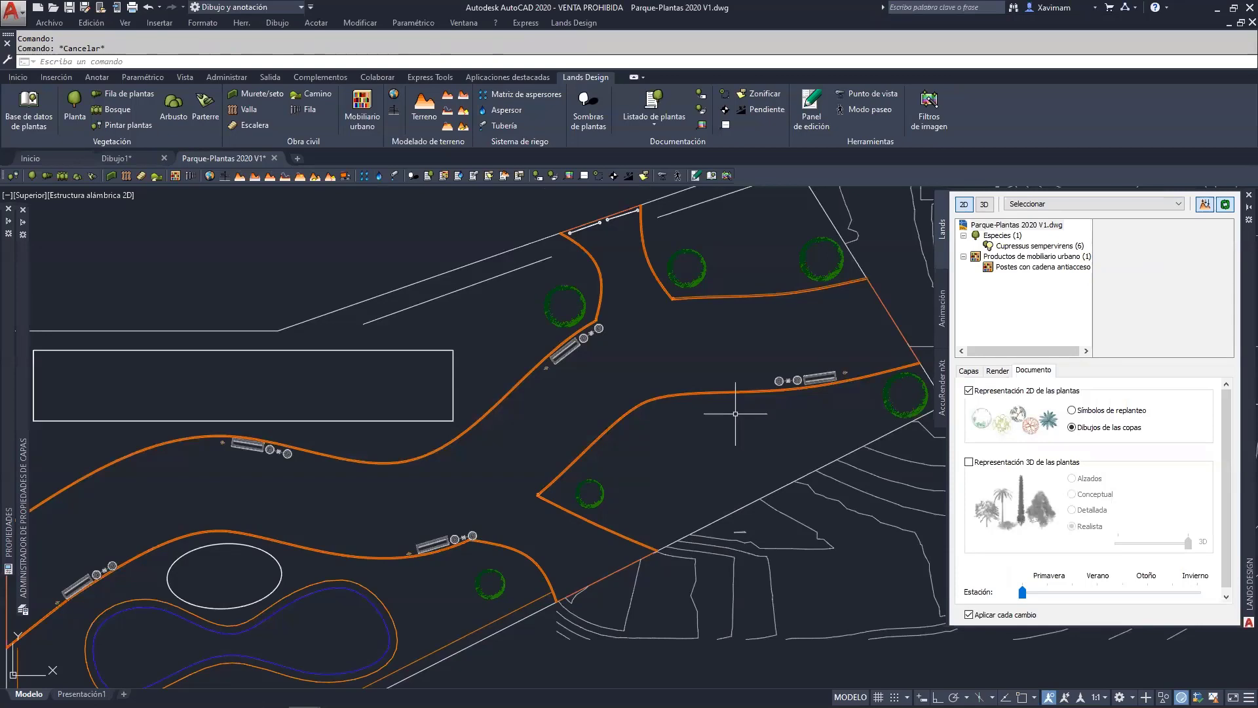
Set the approximate height of the plant east of the pond to 10.
left_click(499, 573)
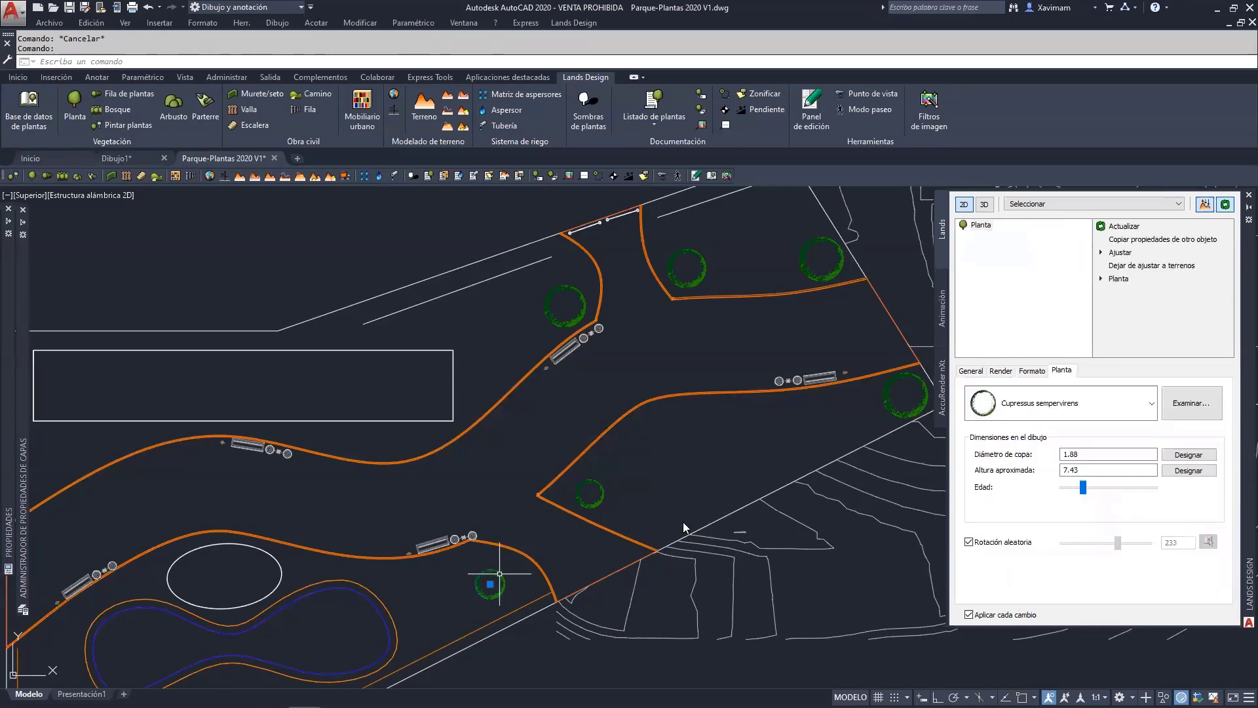
double_click(1102, 470)
type("10")
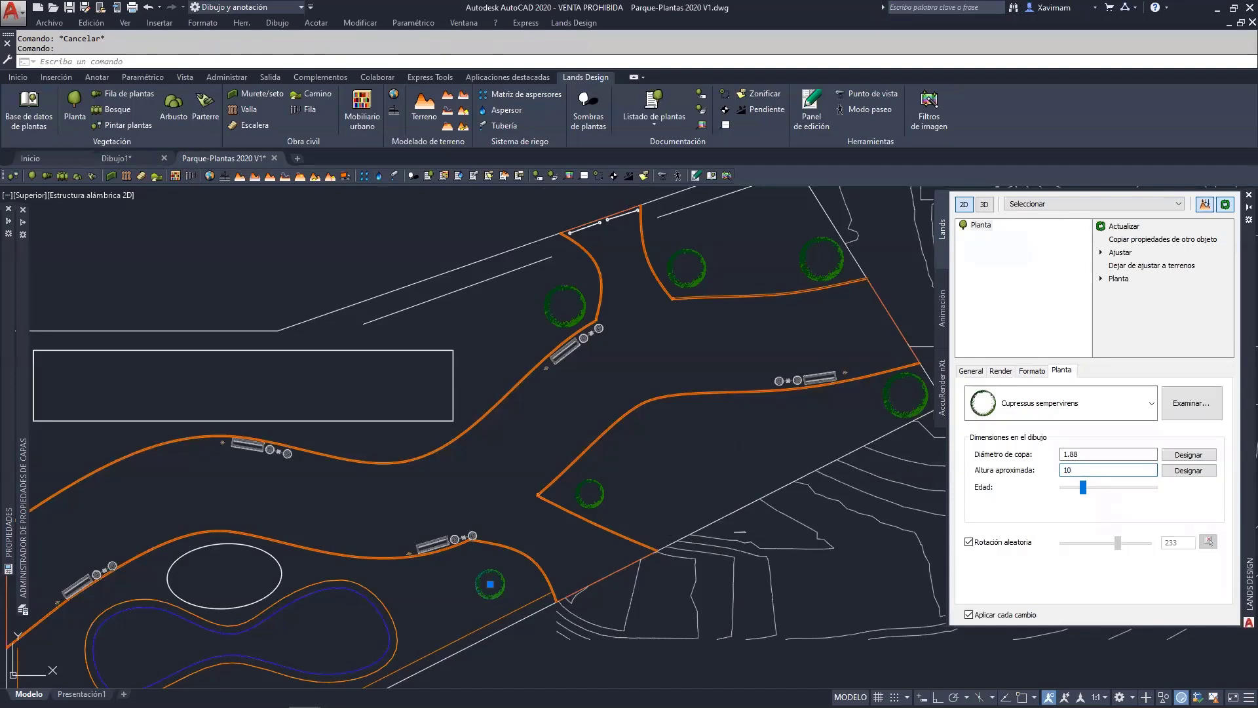
left_click(1085, 453)
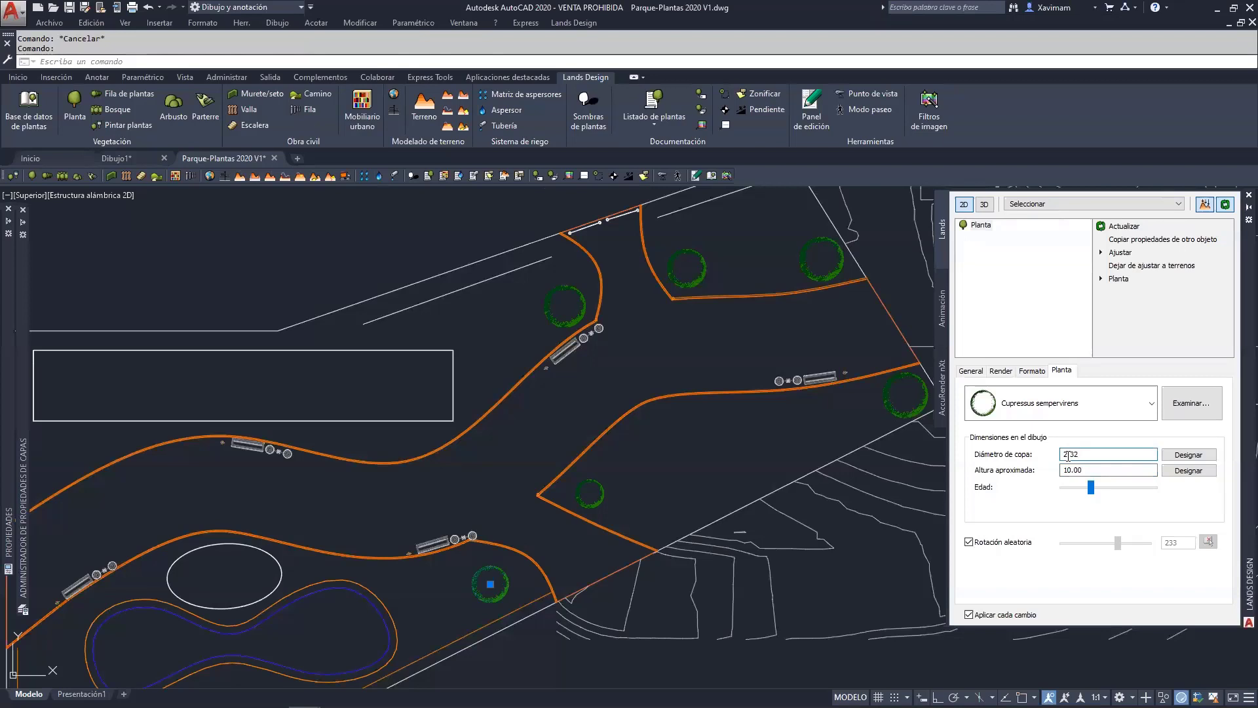
key("Return")
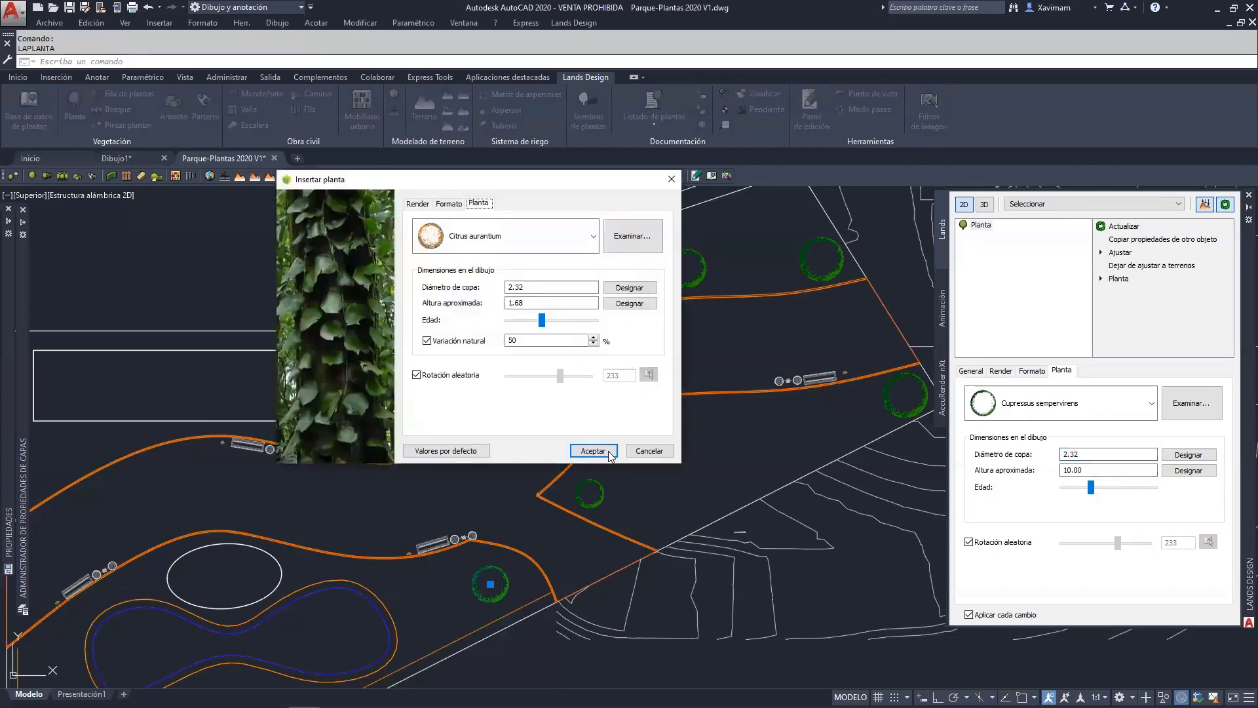
left_click(593, 450)
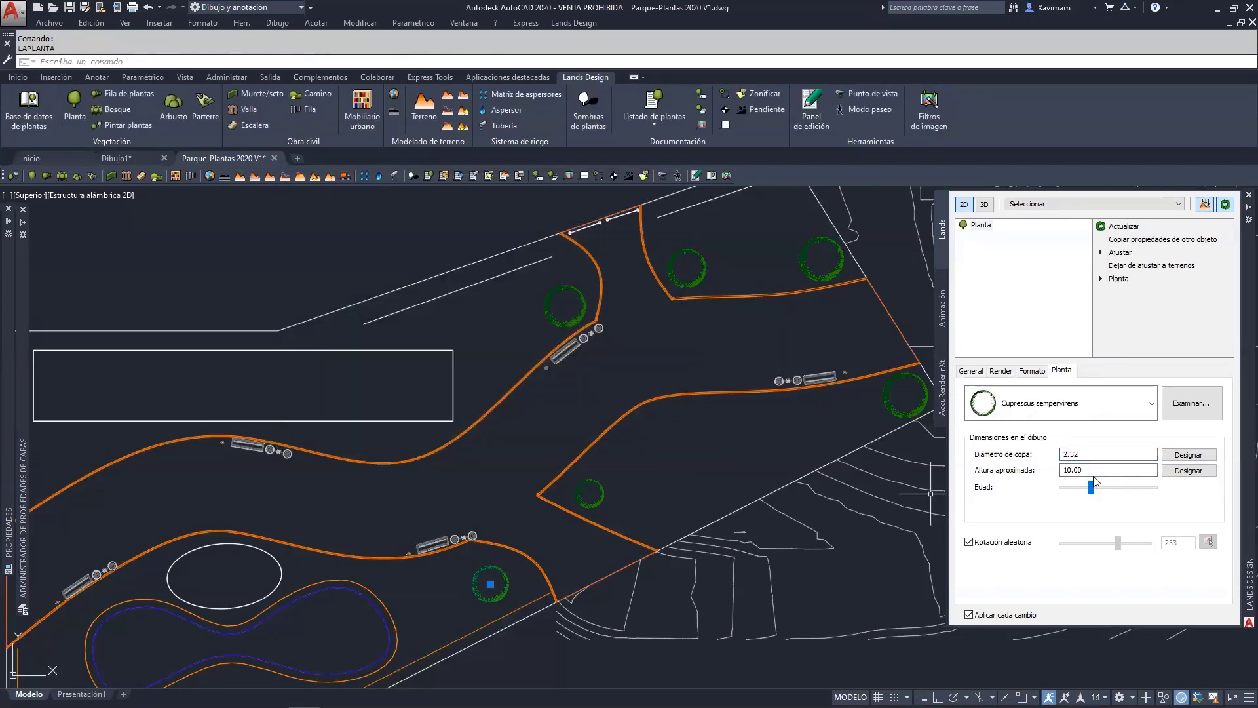
Turn off automatic application of each change in the edit panel and decline applying the pending changes.
left_click(969, 614)
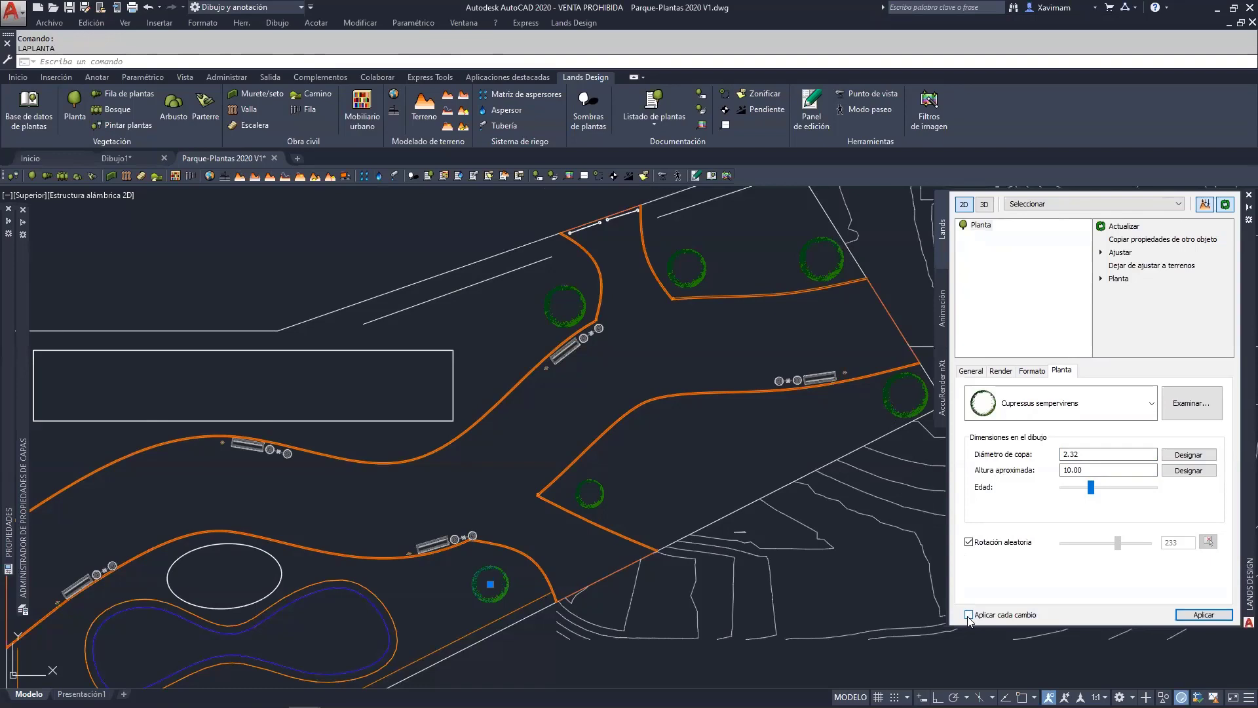
left_click(969, 615)
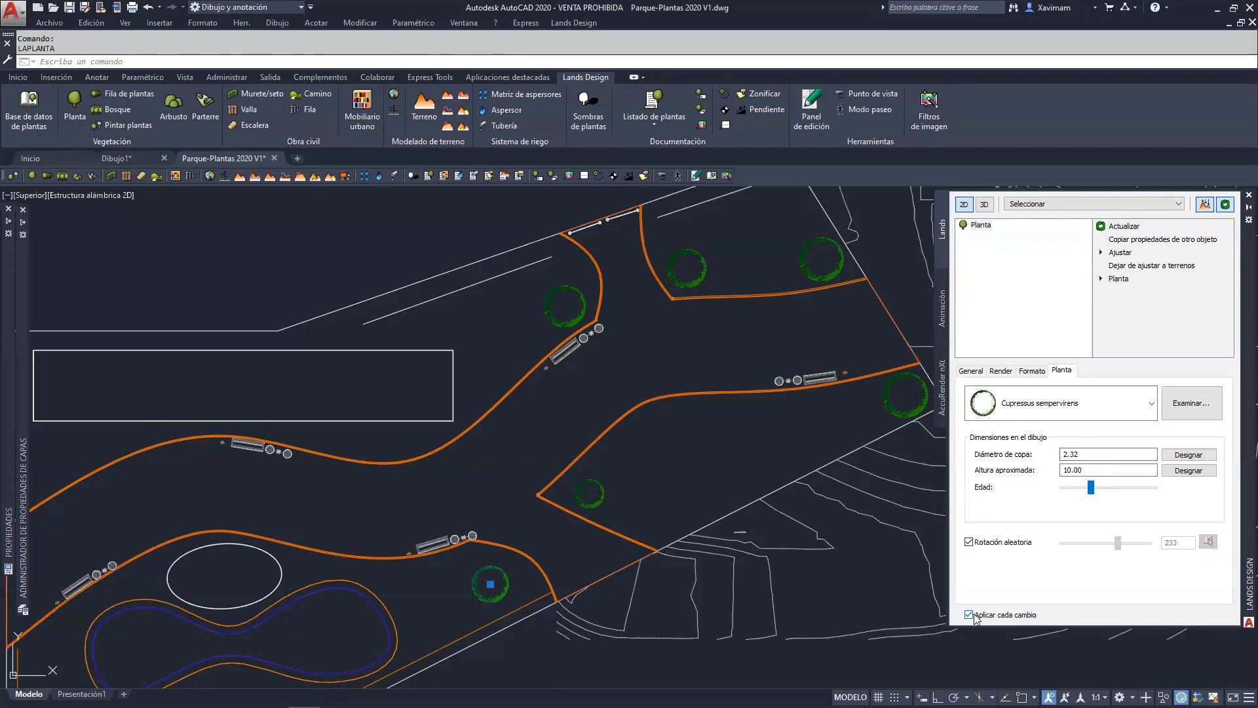
left_click(1102, 470)
left_click(969, 615)
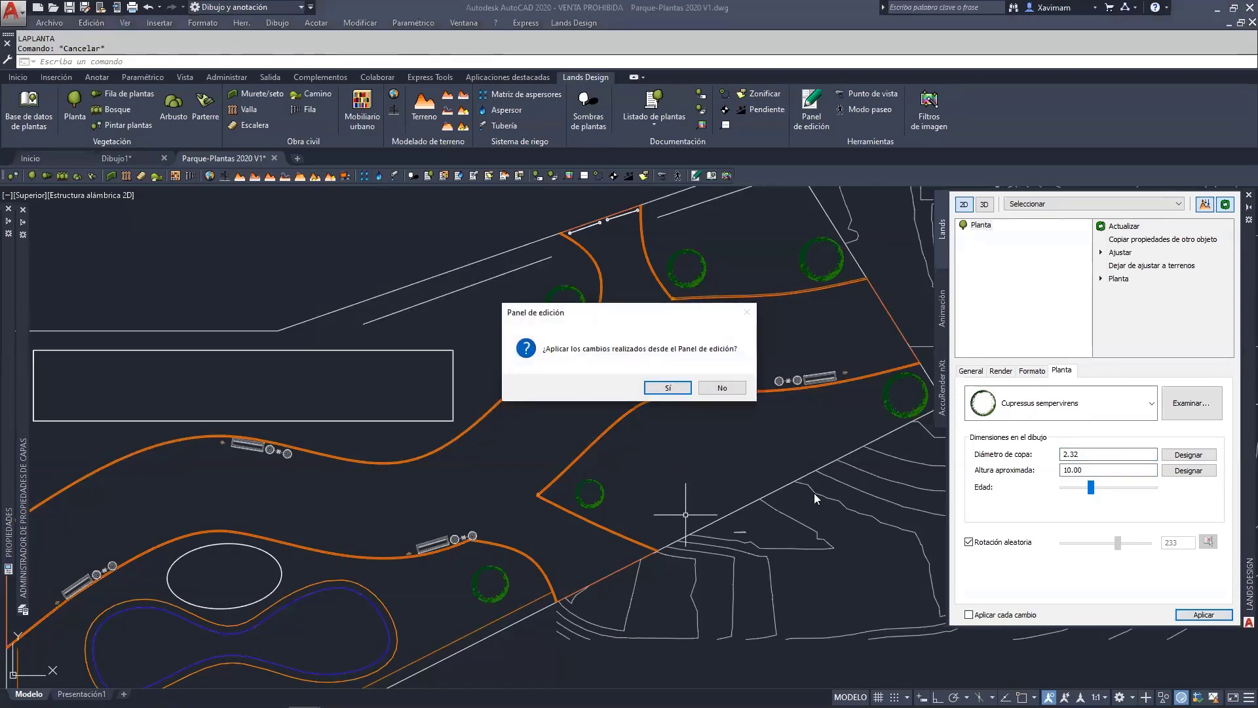
left_click(723, 388)
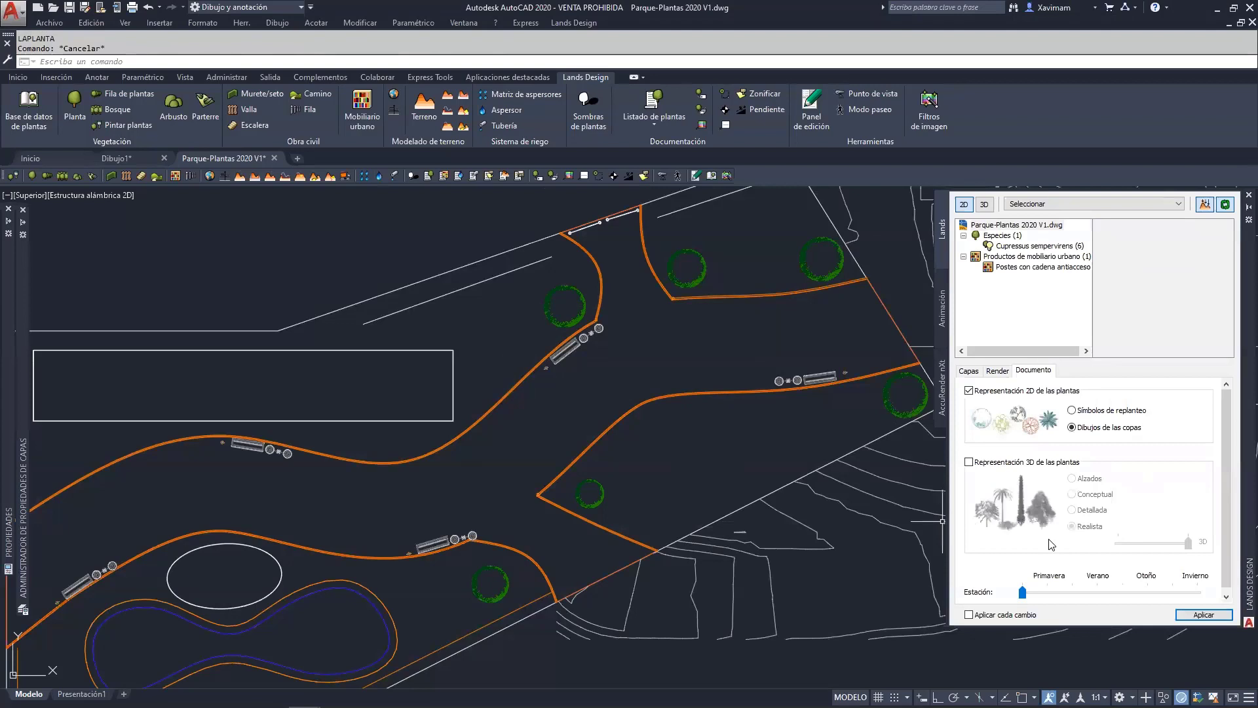
Apply an approximate height of 12 and then 6 to the two plants flanking the northern path entrance.
left_click(584, 299)
left_click(685, 285)
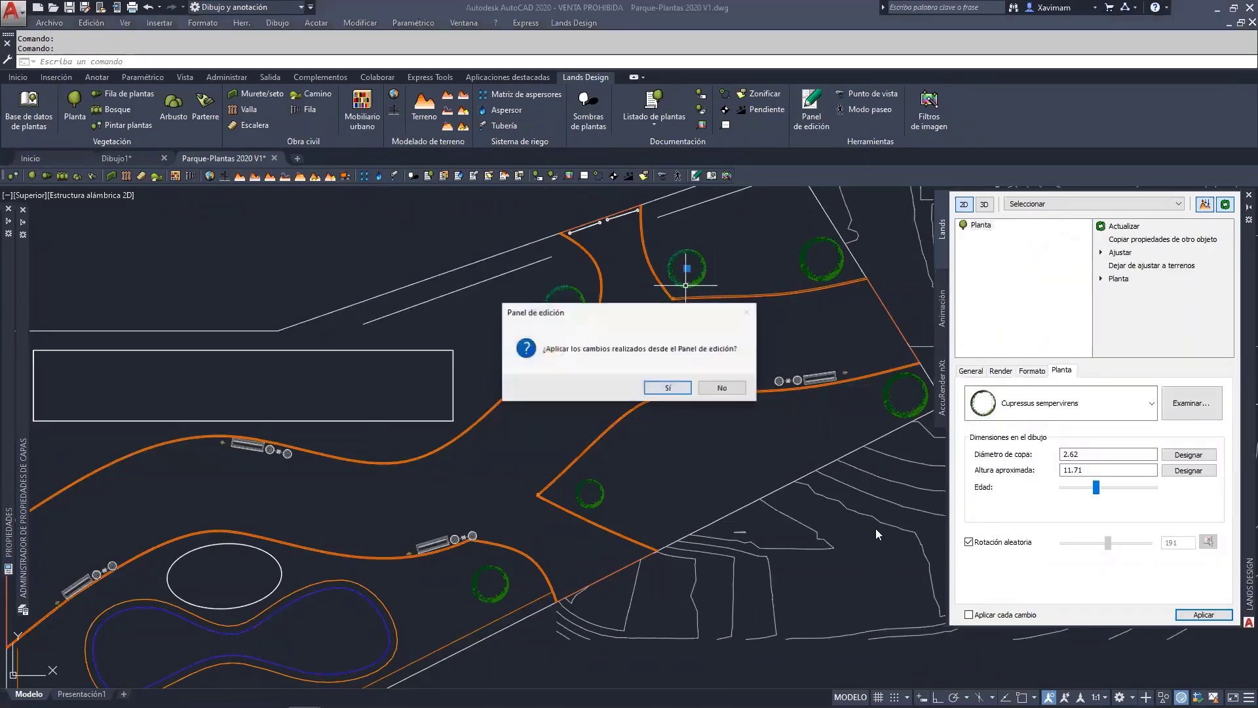
left_click(667, 388)
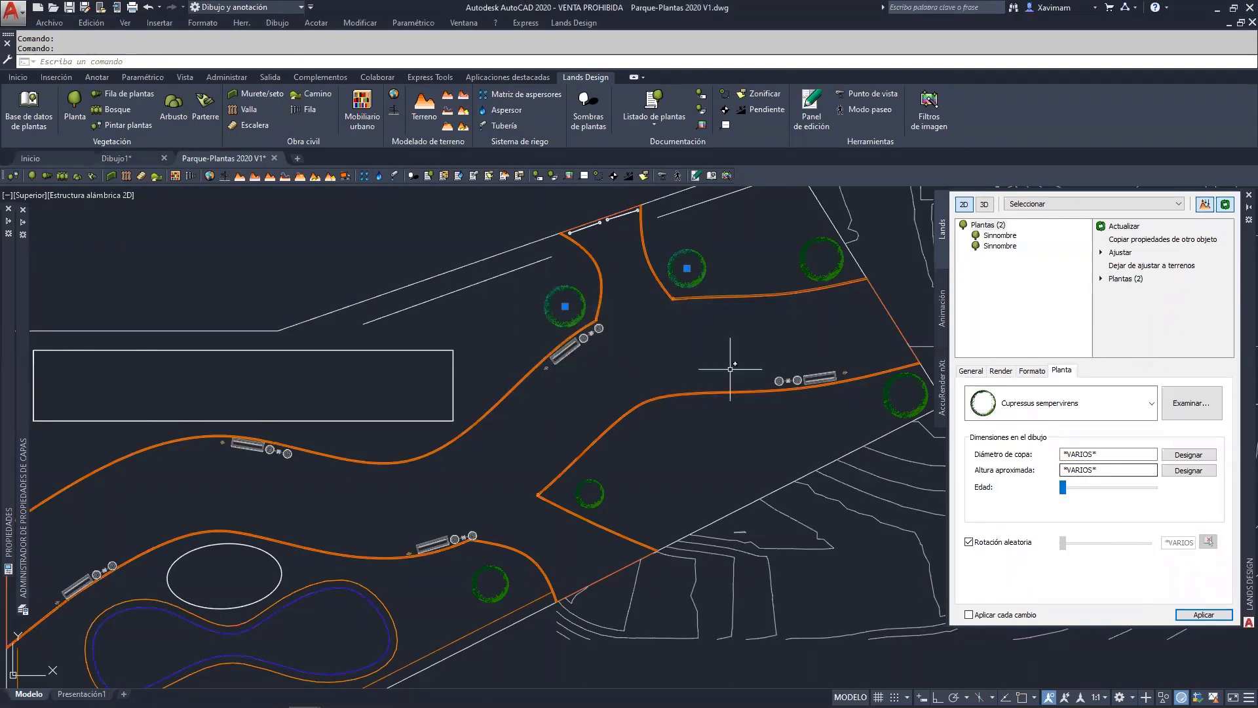
left_click_drag(1113, 470, 1052, 464)
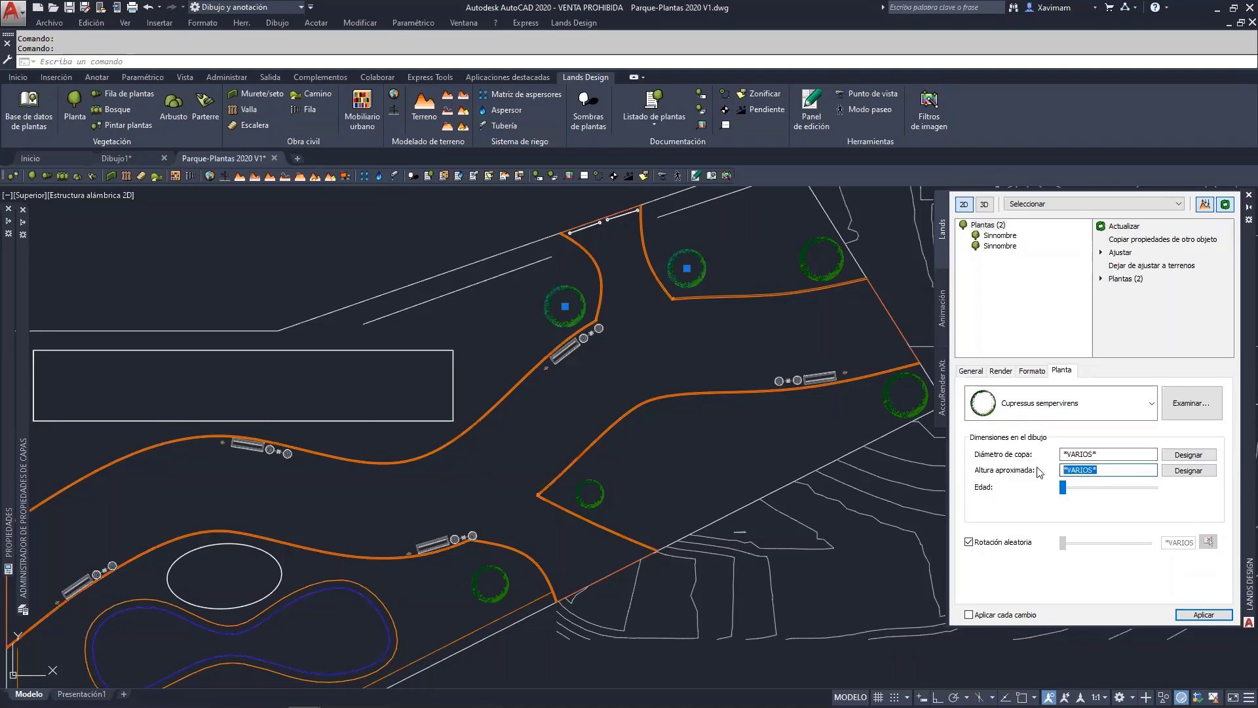
type("12")
key("Return")
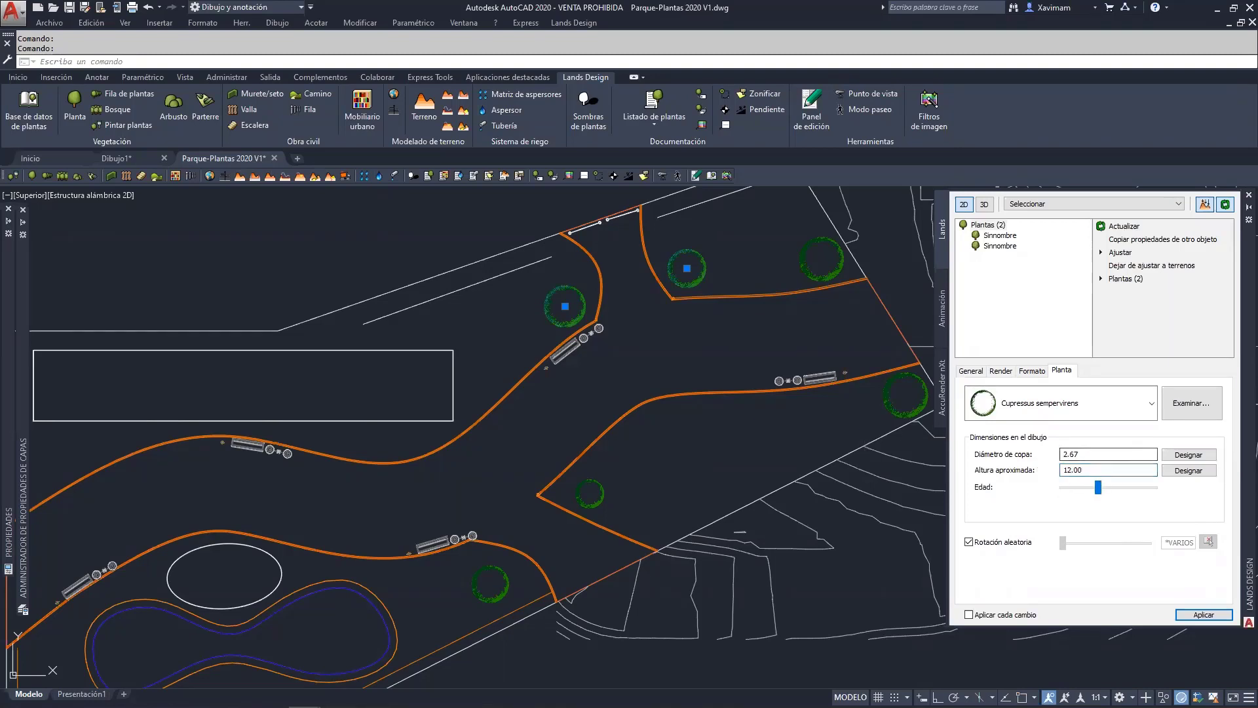
left_click(1203, 614)
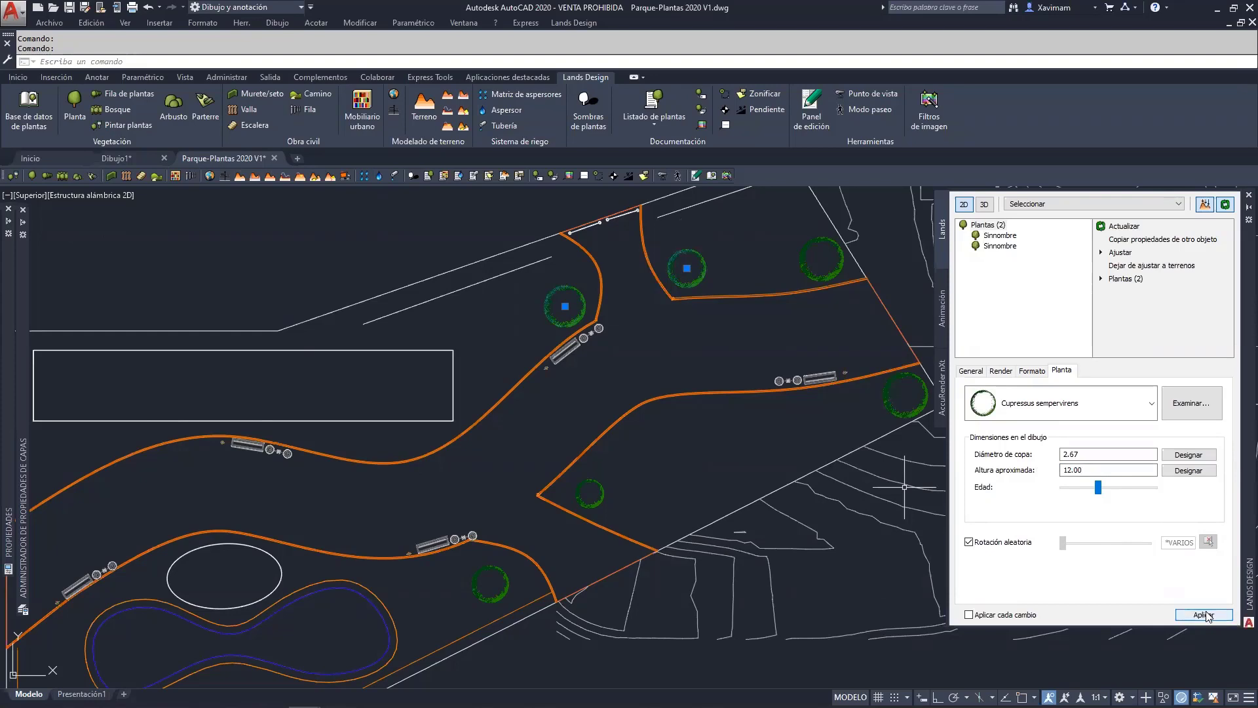
left_click(1206, 614)
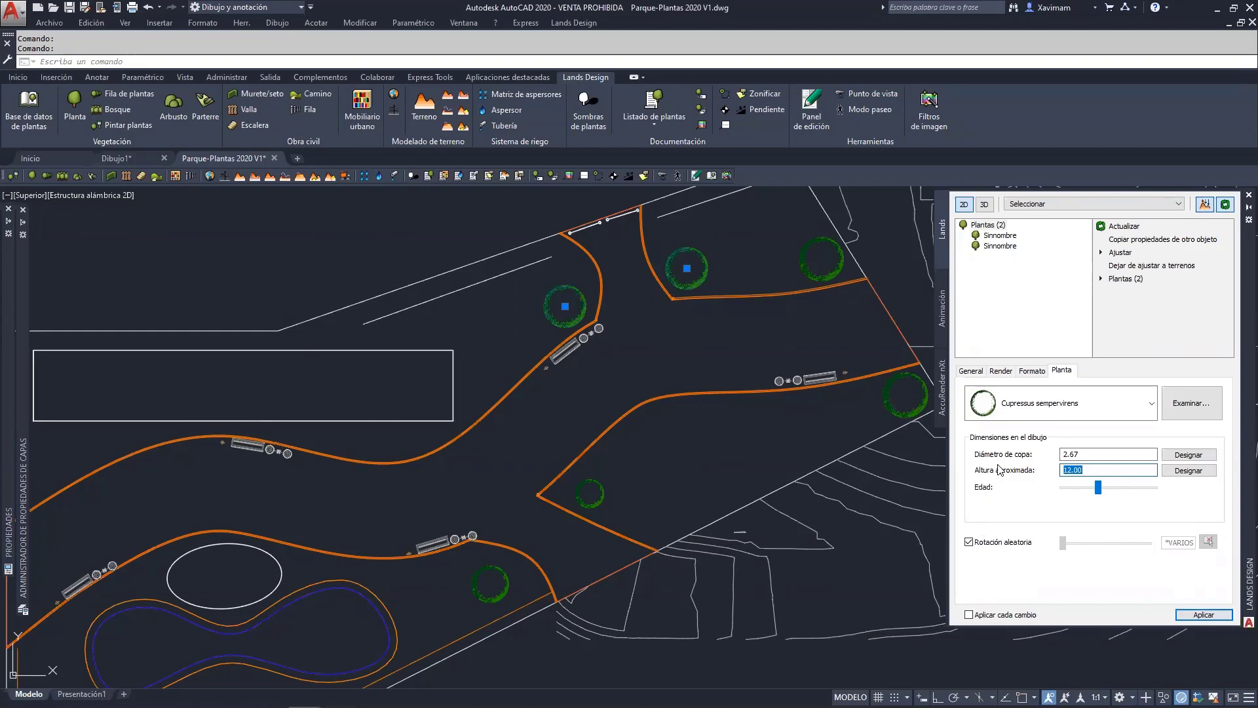
type("6")
left_click(1216, 615)
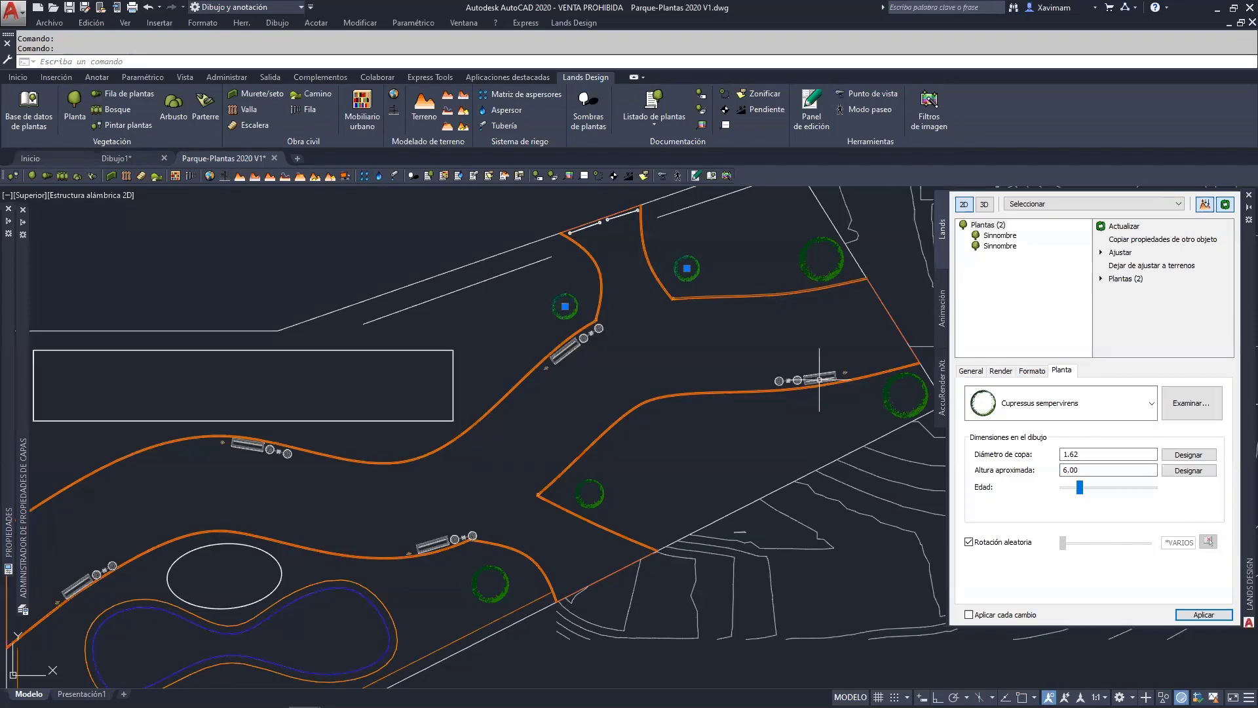
Apply an approximate height of 10 to the two plants flanking the northern entrance and turn on automatic application of each change.
left_click_drag(1089, 469, 1017, 472)
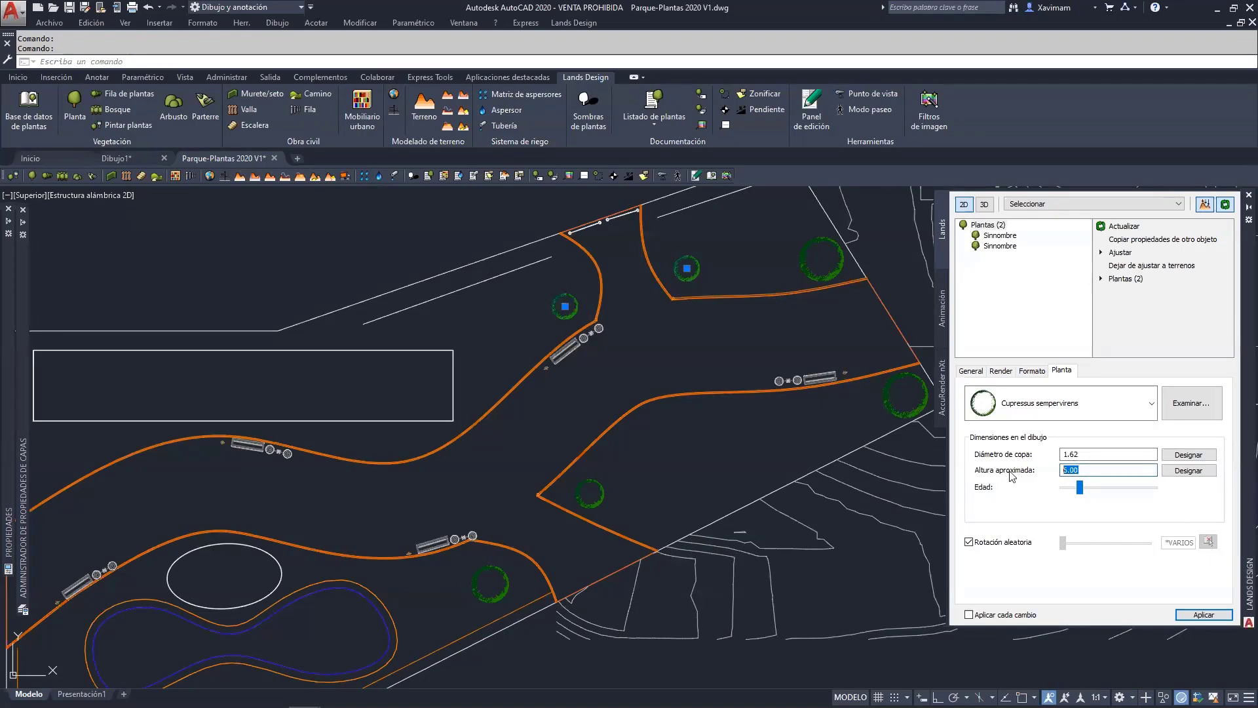
type("10")
left_click(1203, 614)
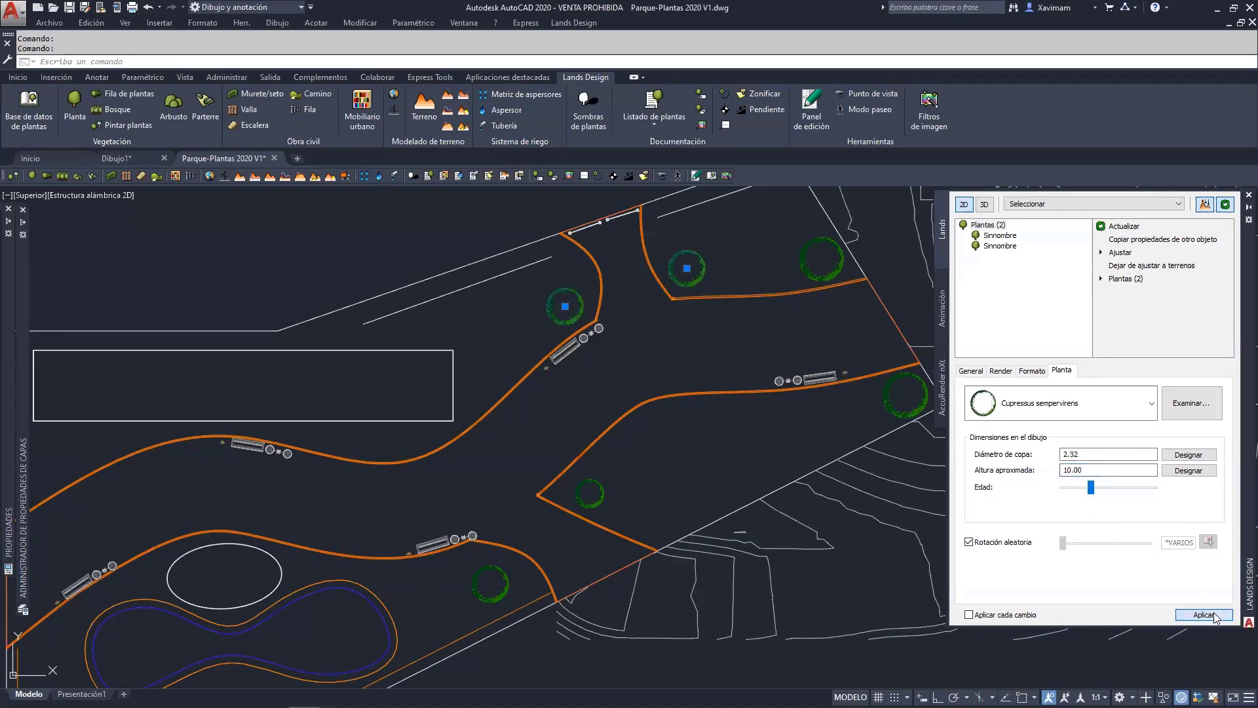
left_click(969, 614)
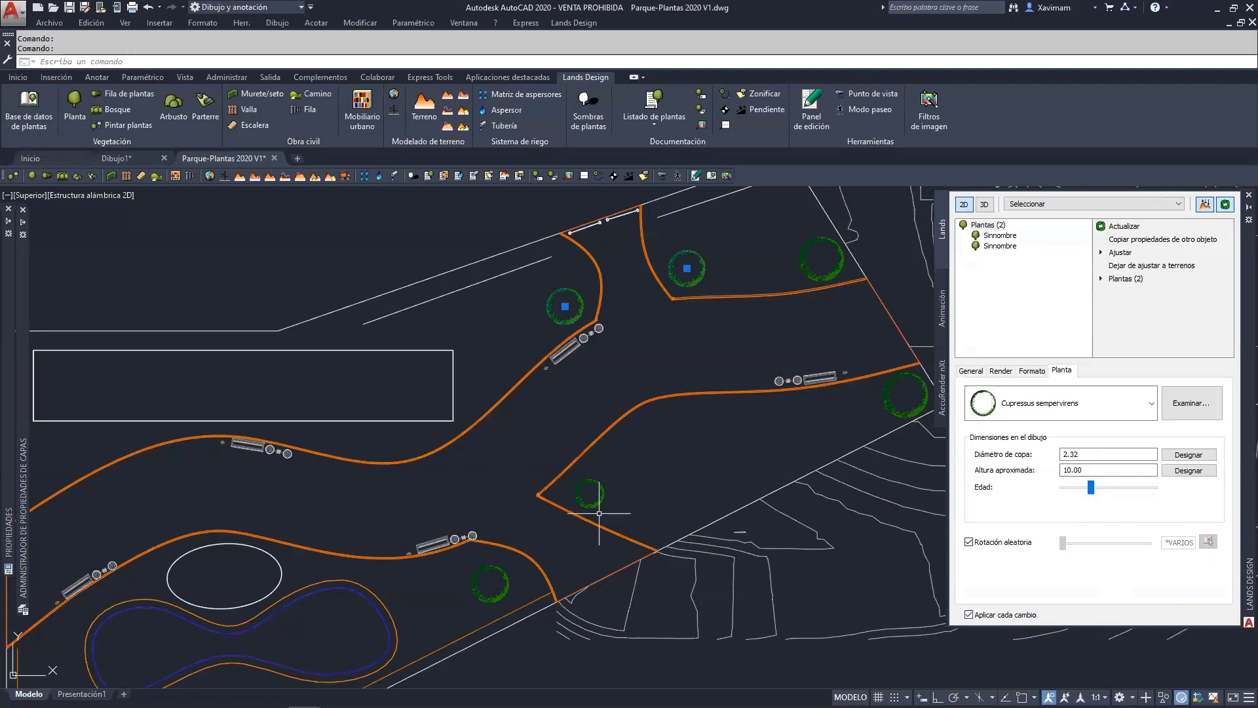
Set the approximate height of the plants at the pointed path corner and east of the pond to 12.
left_click(591, 493)
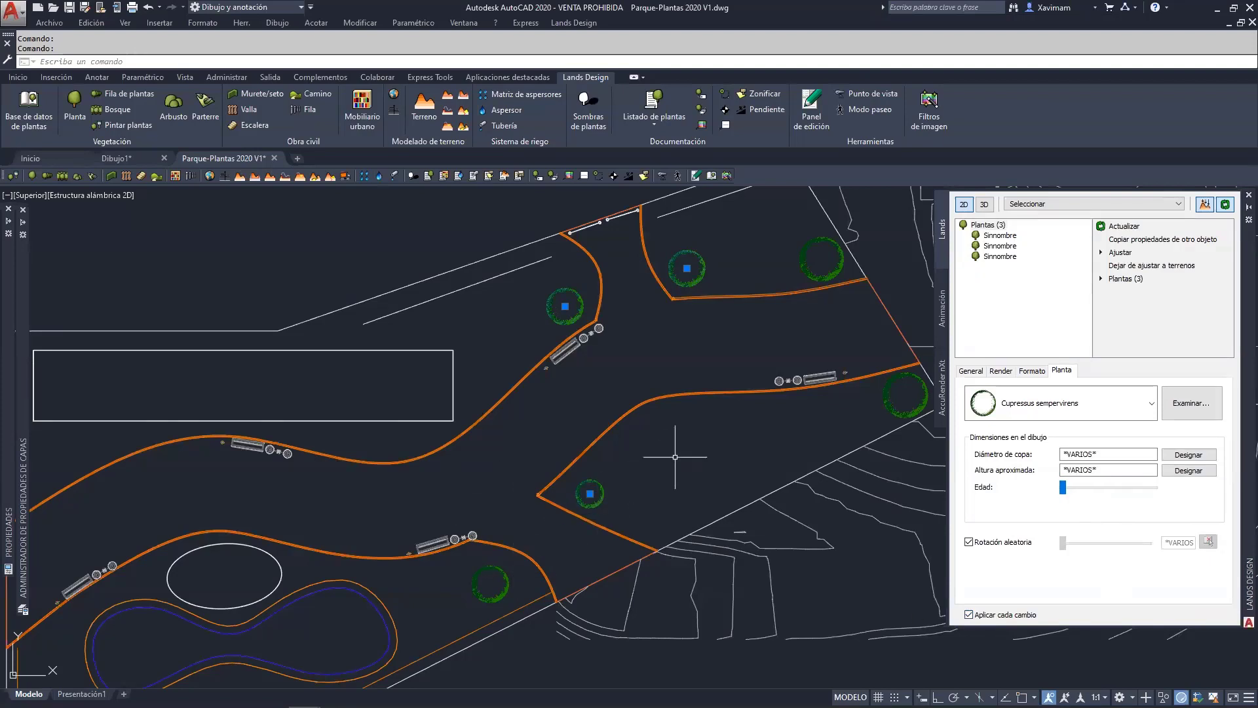
key("Escape")
left_click(600, 501)
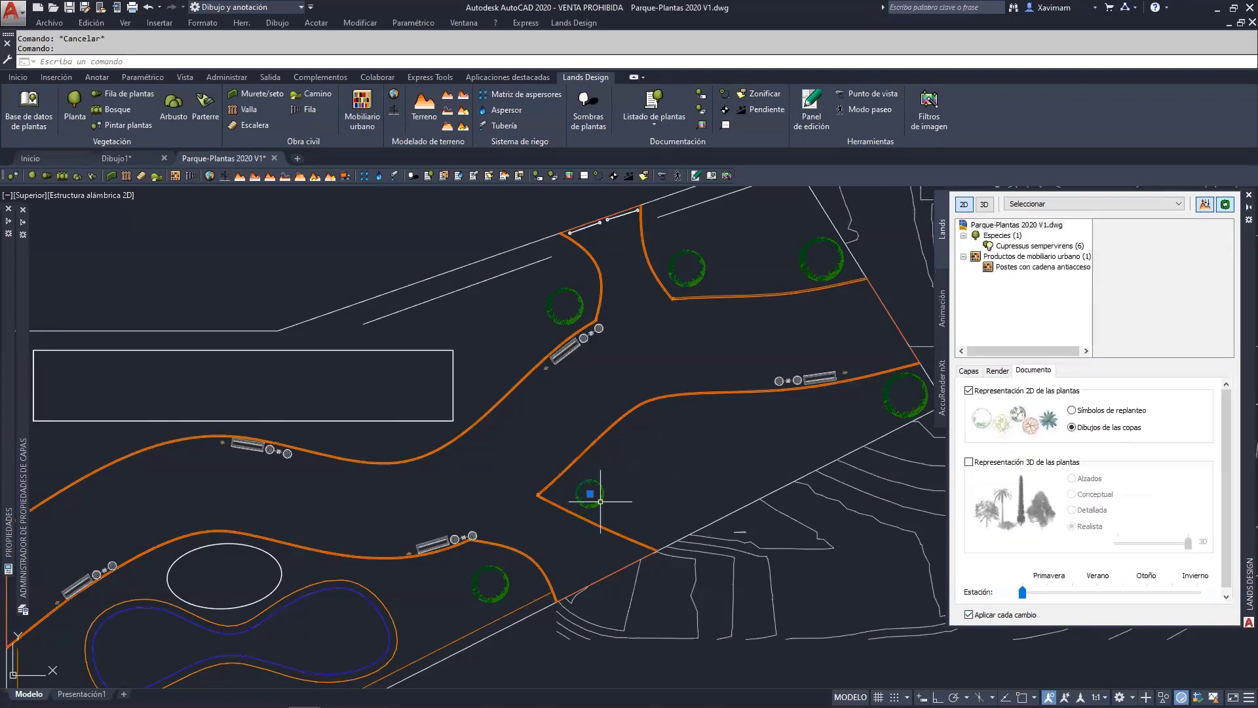
left_click(497, 570)
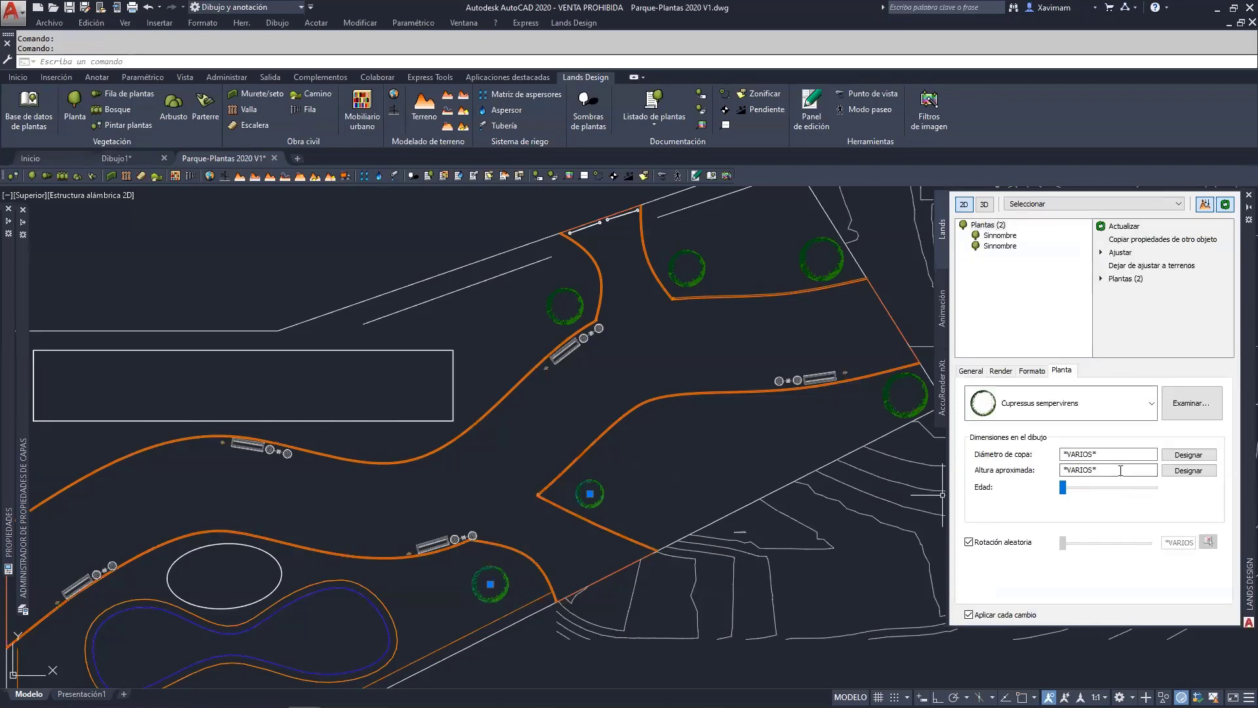
left_click(1028, 469)
type("12")
key("Return")
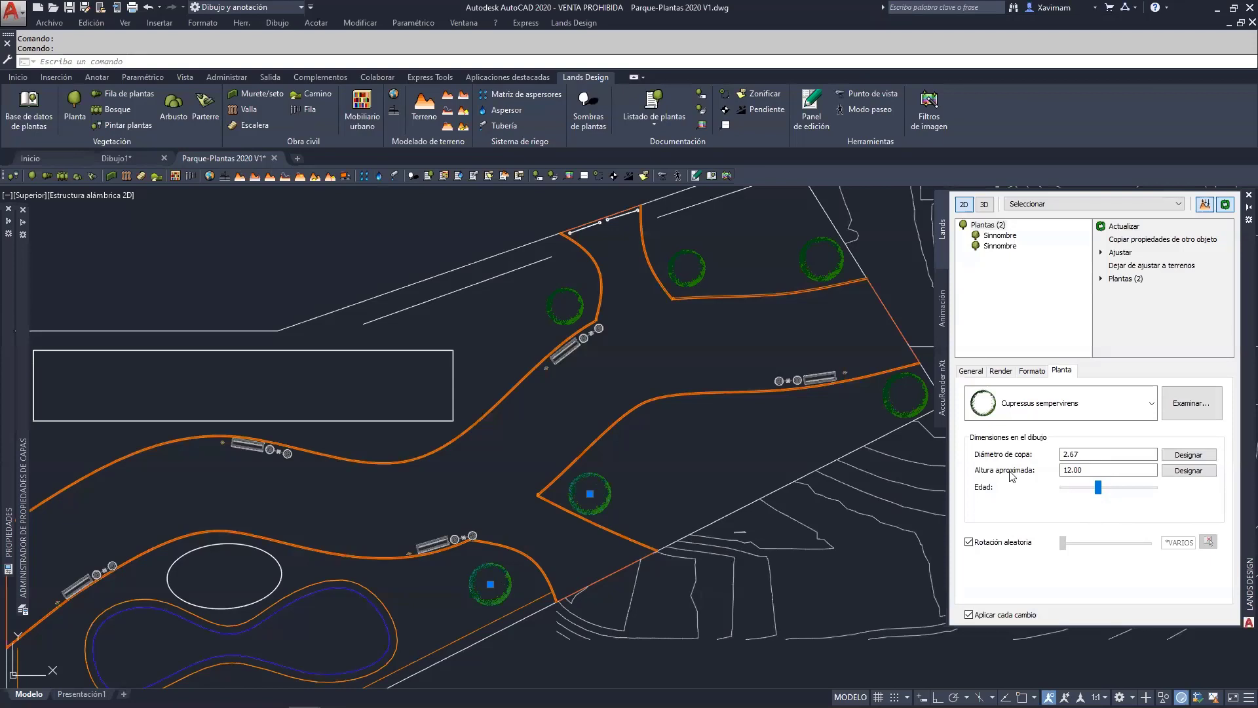
Change the approximate height of the two selected southern plants to 10 and then to 30.
double_click(1094, 468)
type("10")
key("Return")
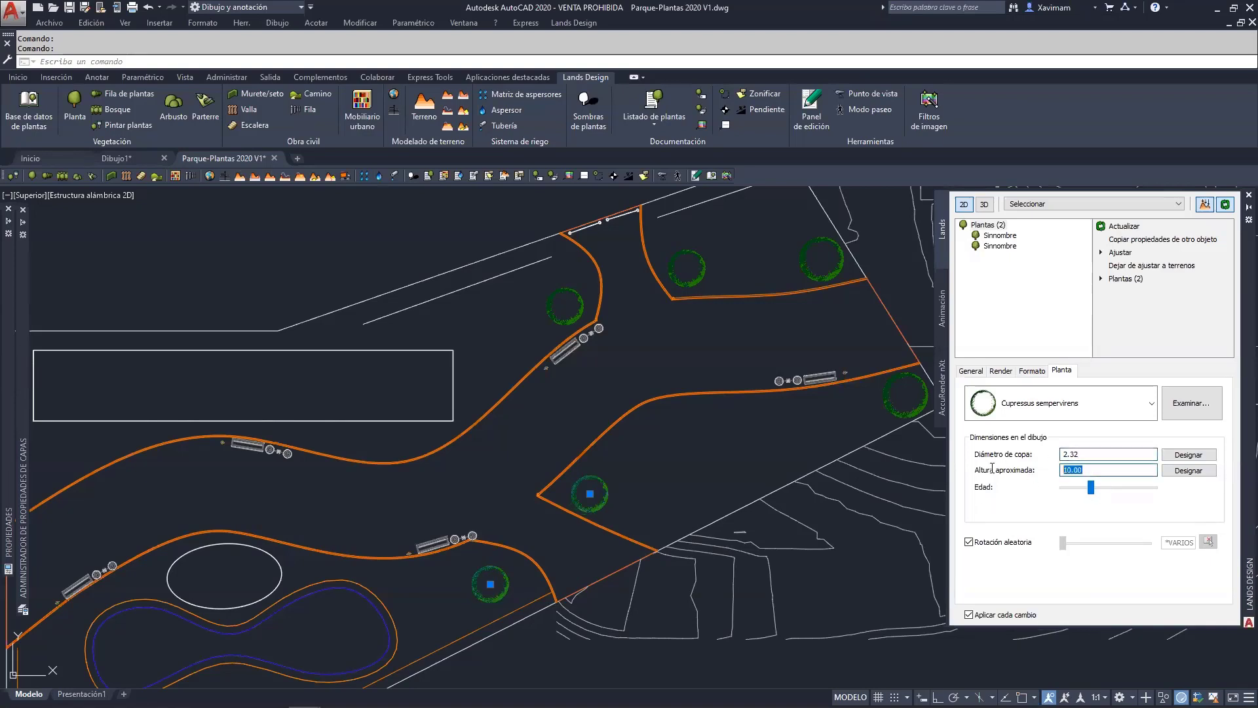
type("30")
key("Return")
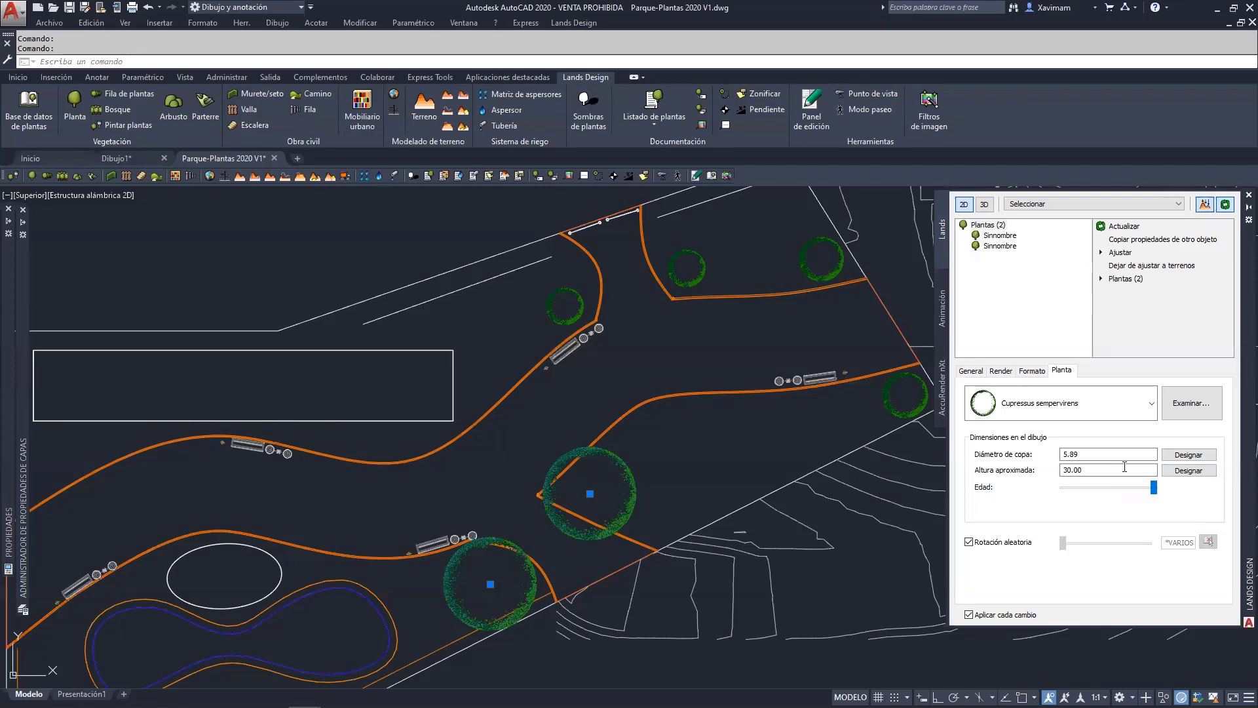
Set the crown diameter of the two southern plants to 4 and clear the selection.
left_click(1103, 472)
left_click_drag(1095, 473, 1031, 458)
type("4")
key("Return")
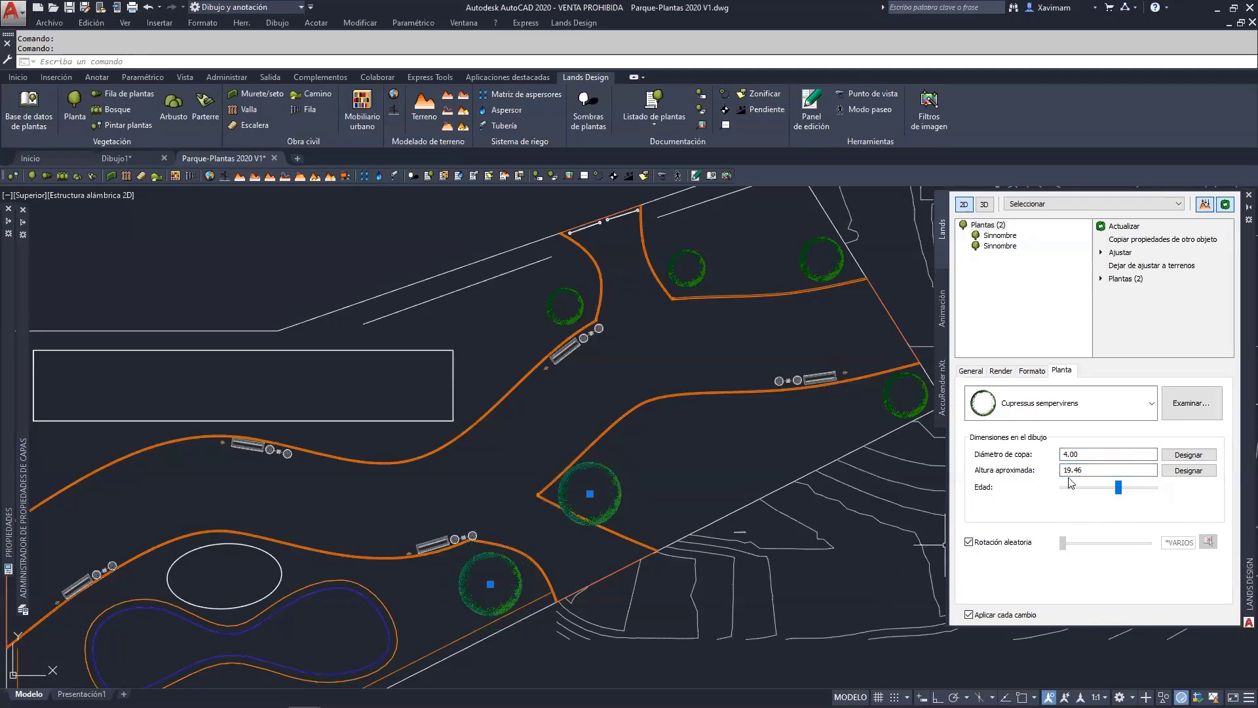
left_click(743, 469)
key("Escape")
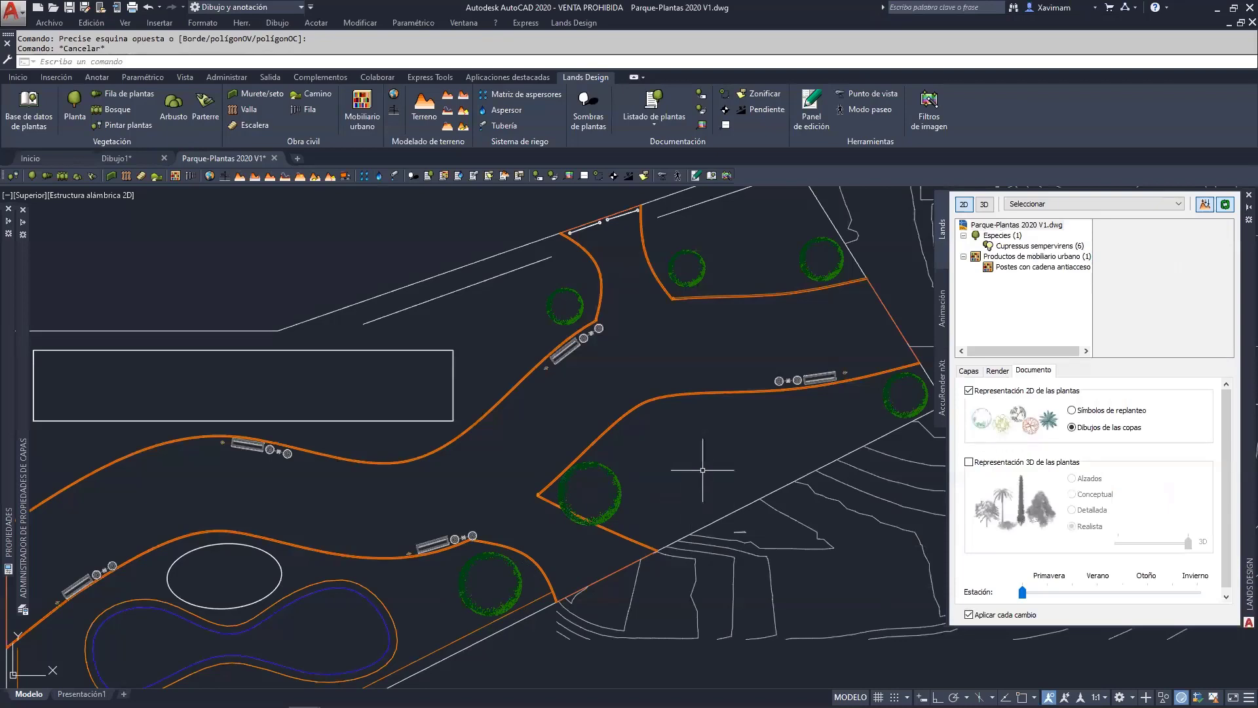
Examine the general and species properties of Cupressus sempervirens, including its common name and its 2D and 3D representations.
left_click(1009, 228)
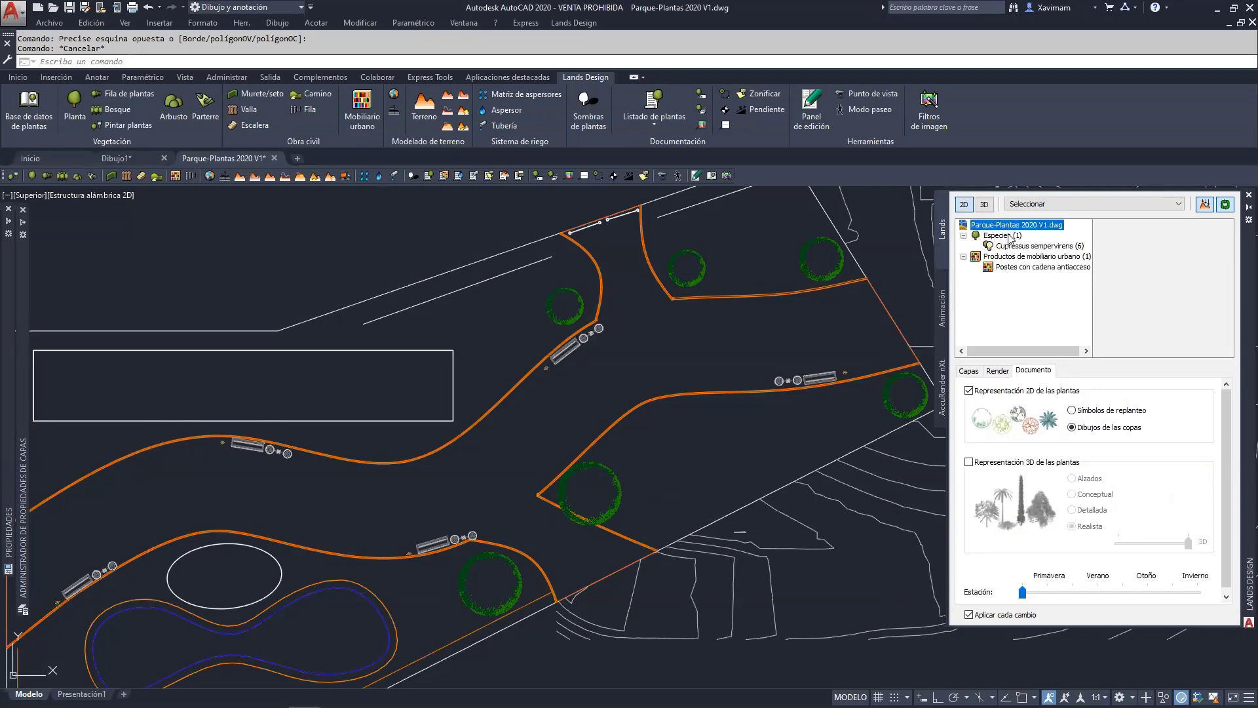
left_click(1010, 236)
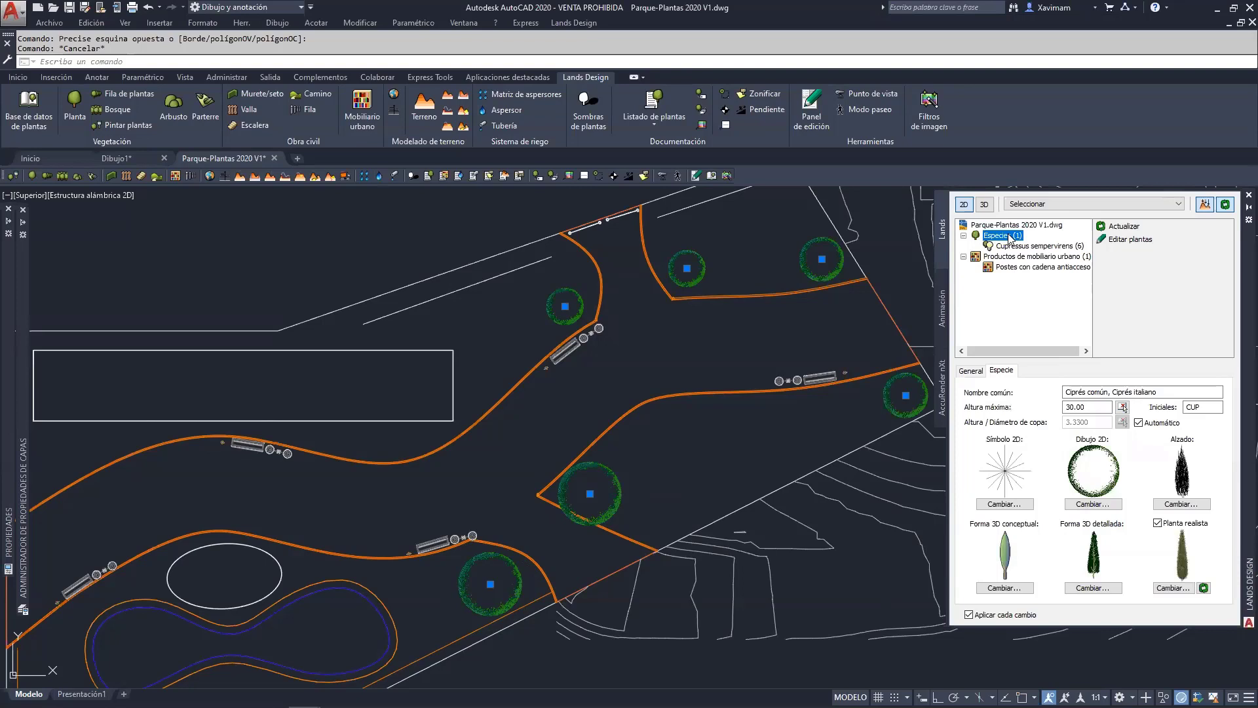
left_click(1018, 248)
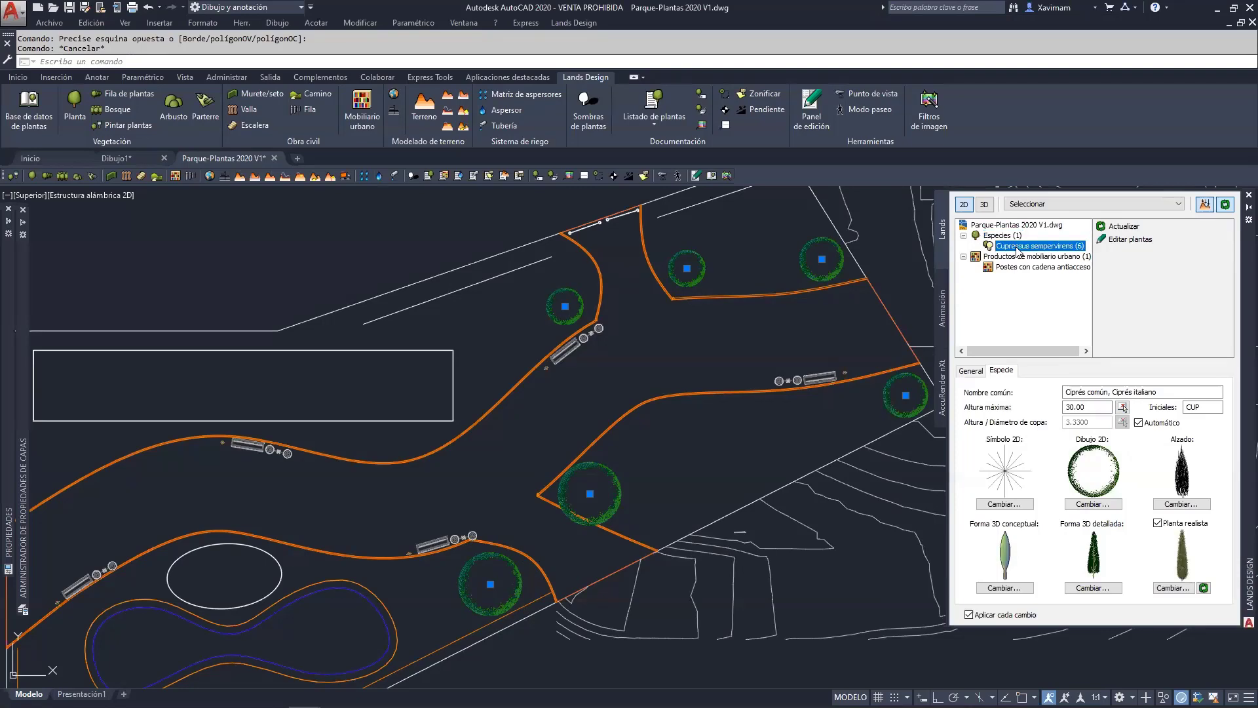
left_click(968, 371)
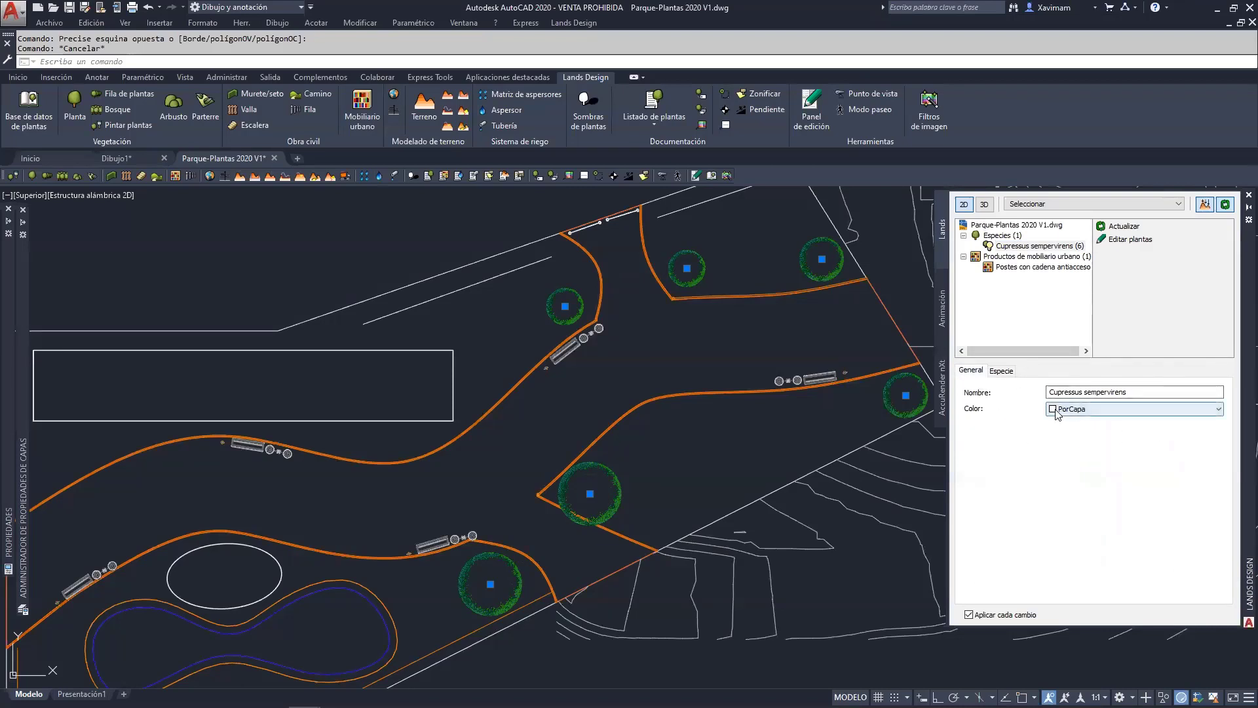
left_click(1009, 372)
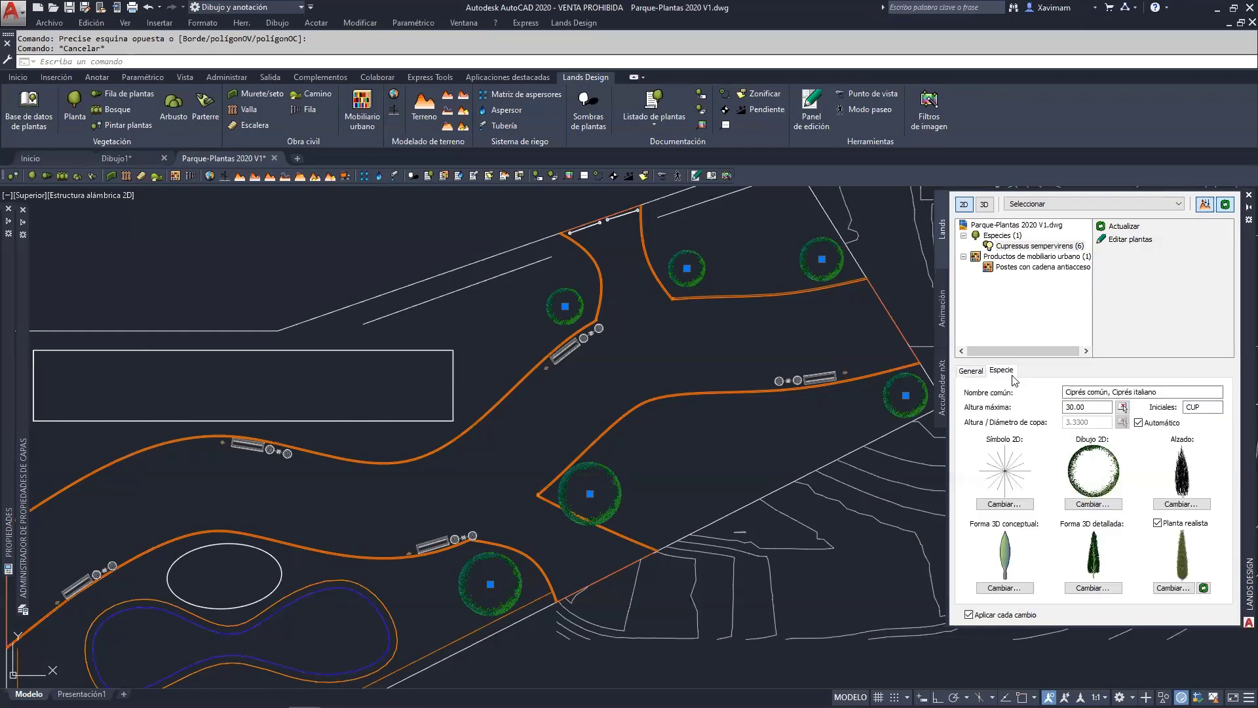
left_click_drag(1212, 392, 1036, 388)
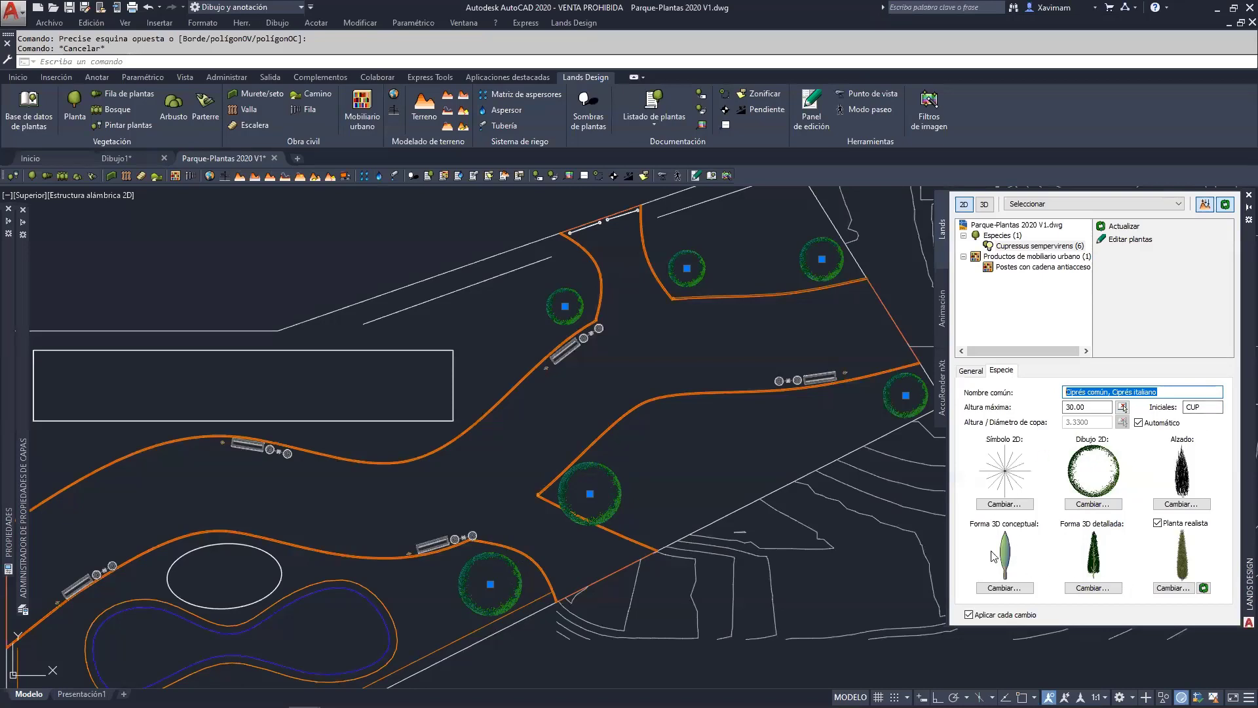
key("Escape")
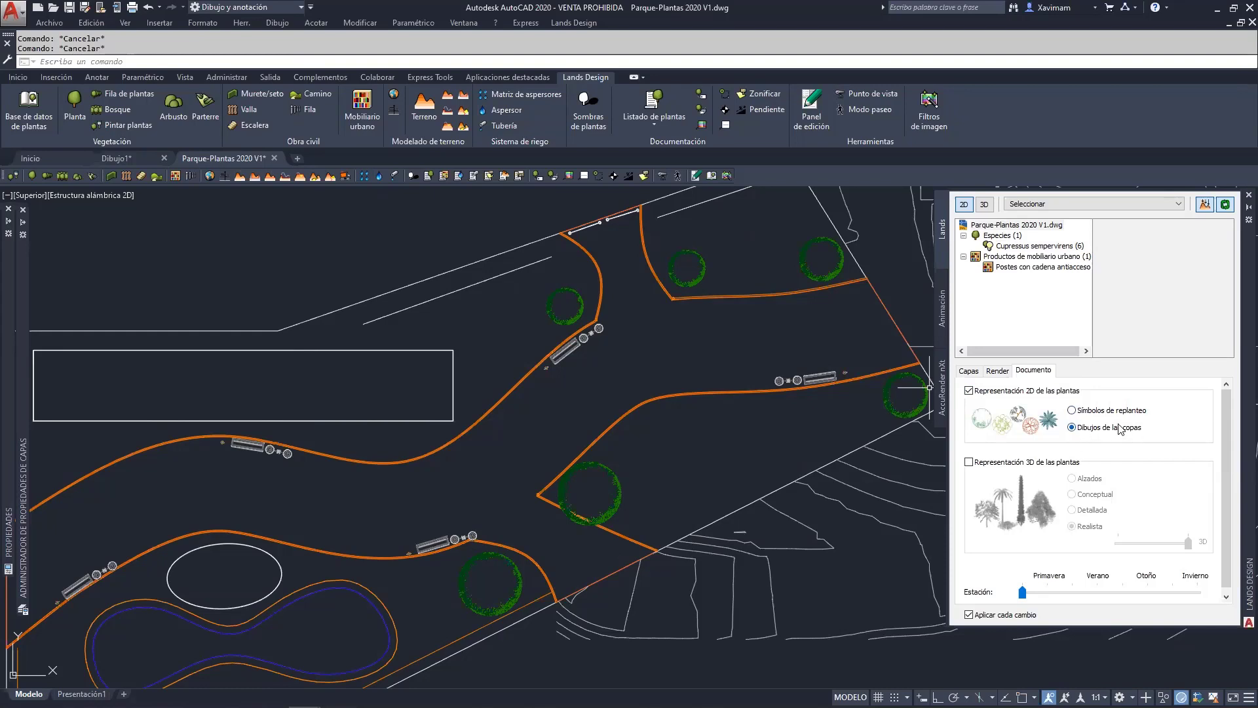
Switch the document's 2D plant representation to Símbolos de replanteo and back to Dibujos de las copas.
left_click(1072, 411)
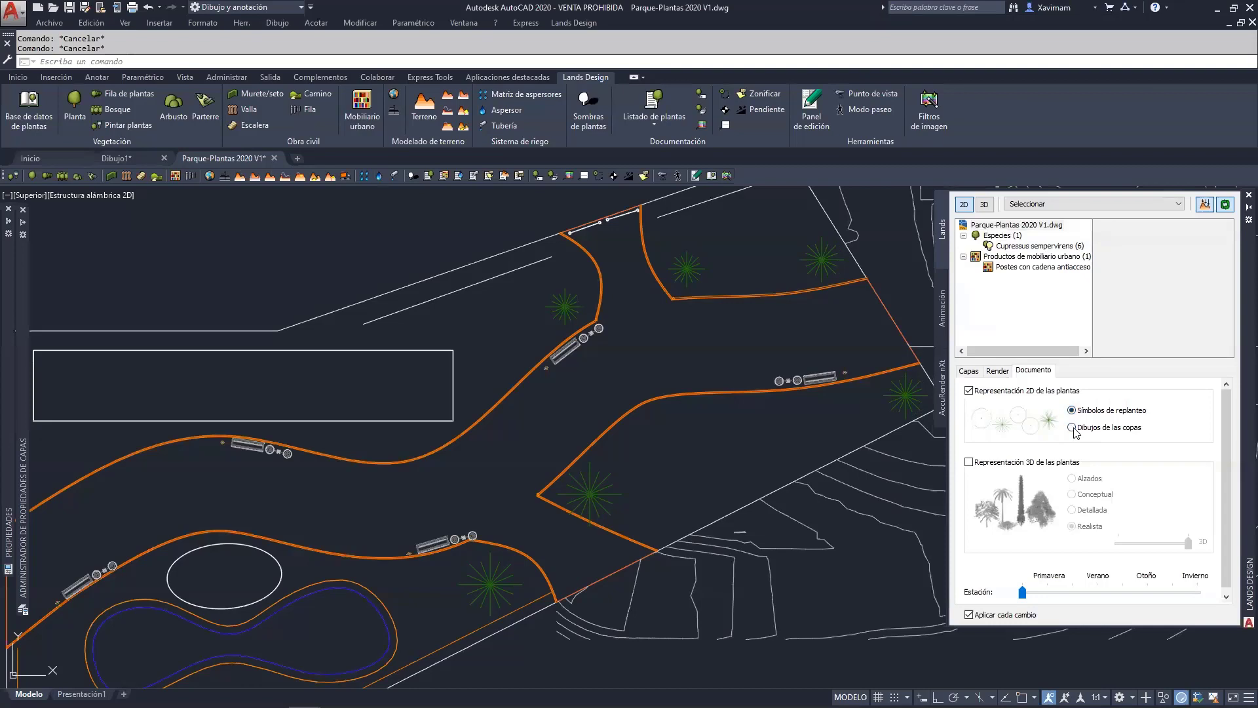
left_click(1072, 429)
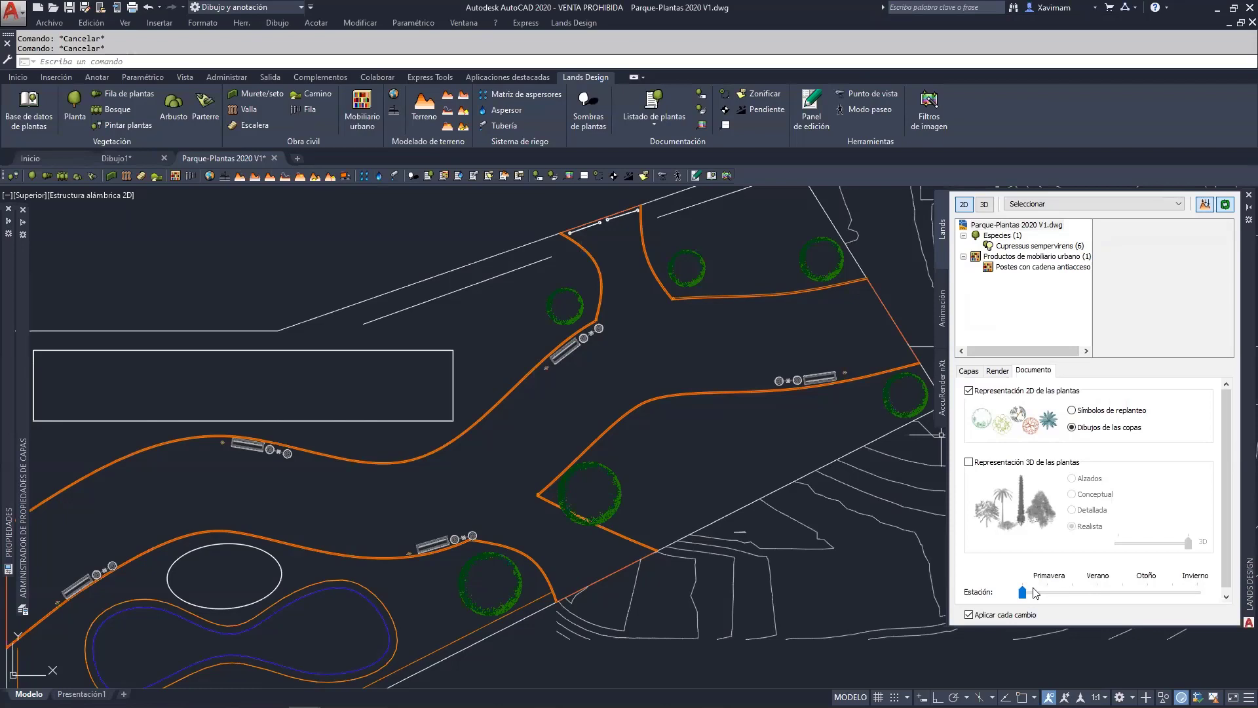
Check the render settings for season and foliage density of the plant at the pointed path corner.
left_click(617, 481)
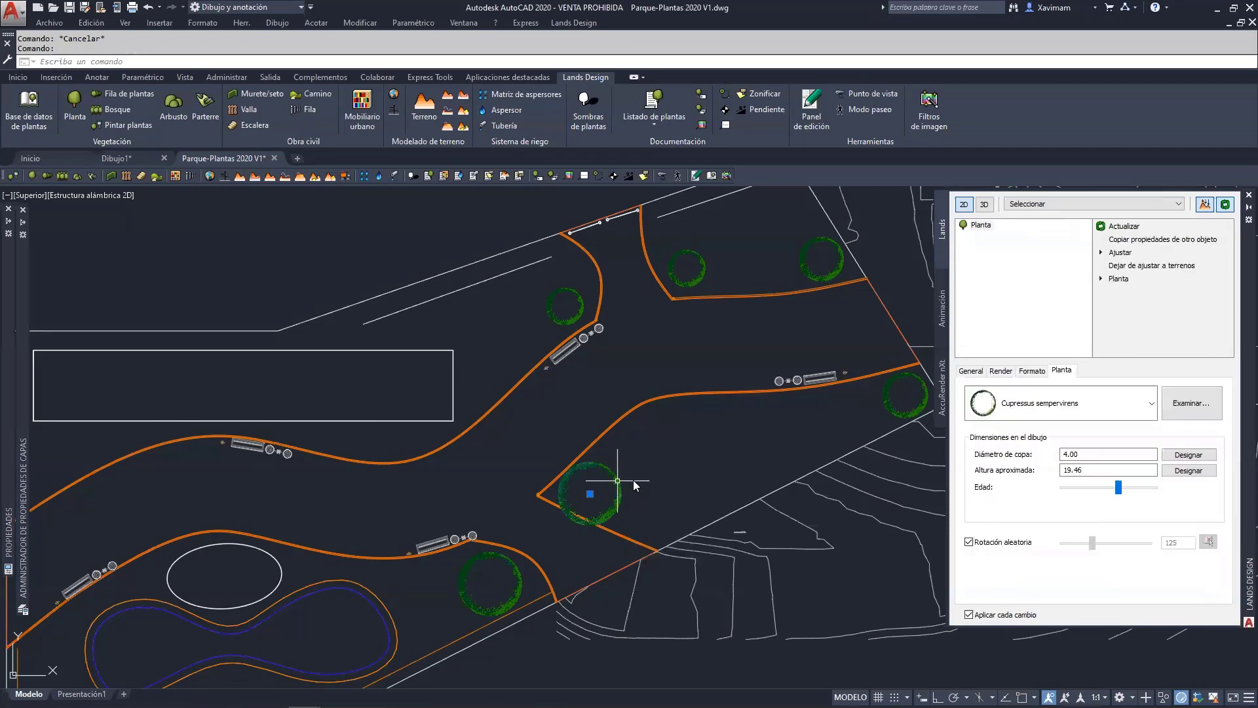
left_click(1001, 371)
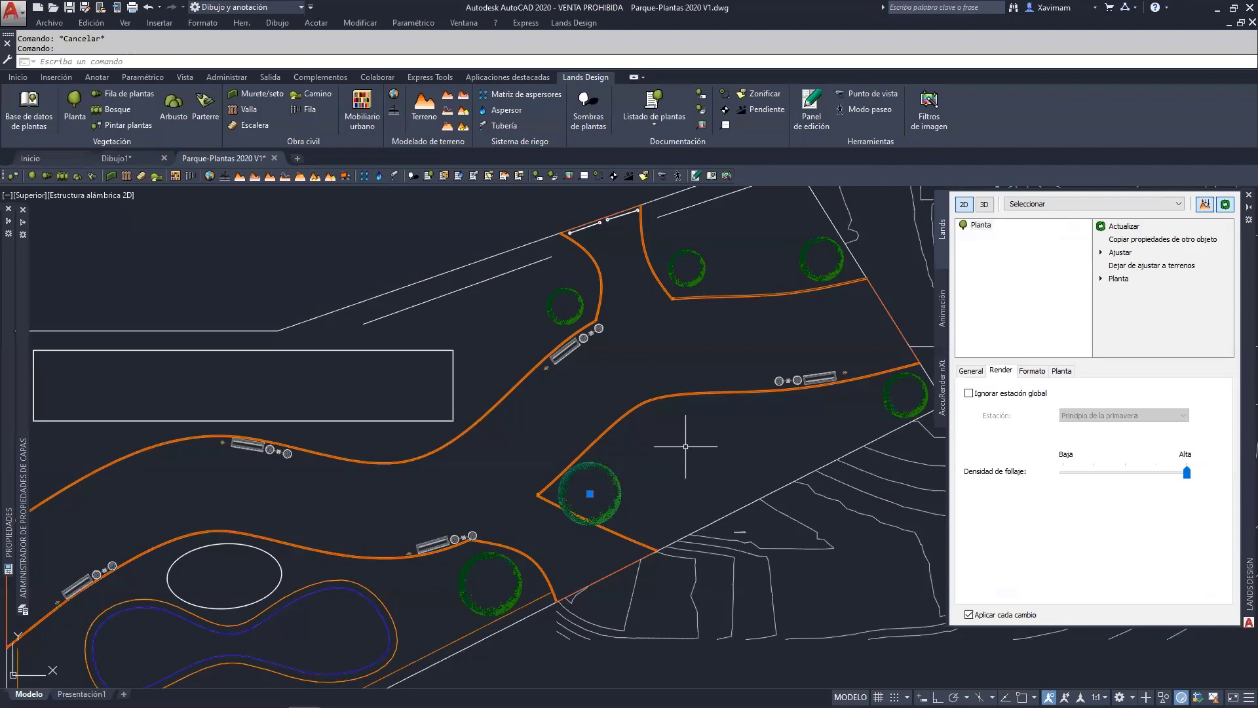
key("Escape")
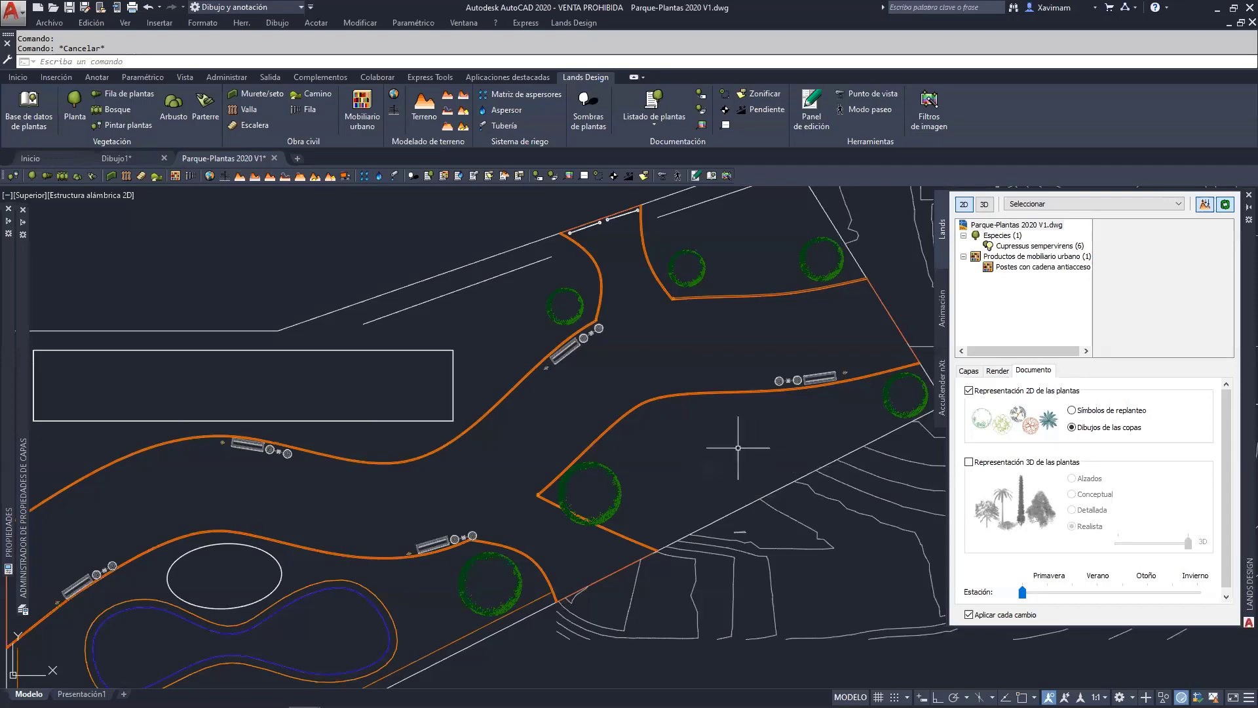
Inspect the two straight lines running parallel to the northern boundary on either side of the entrance.
scroll(690, 441, "up", 5)
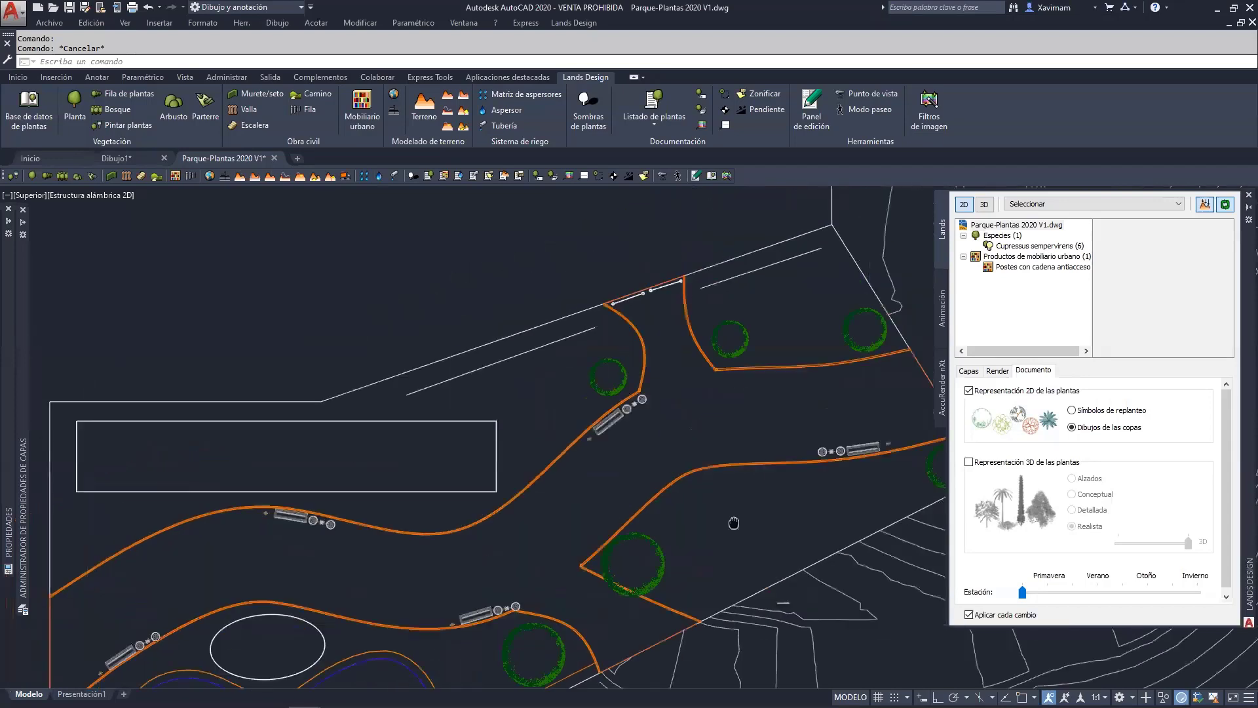
scroll(620, 494, "down", 2)
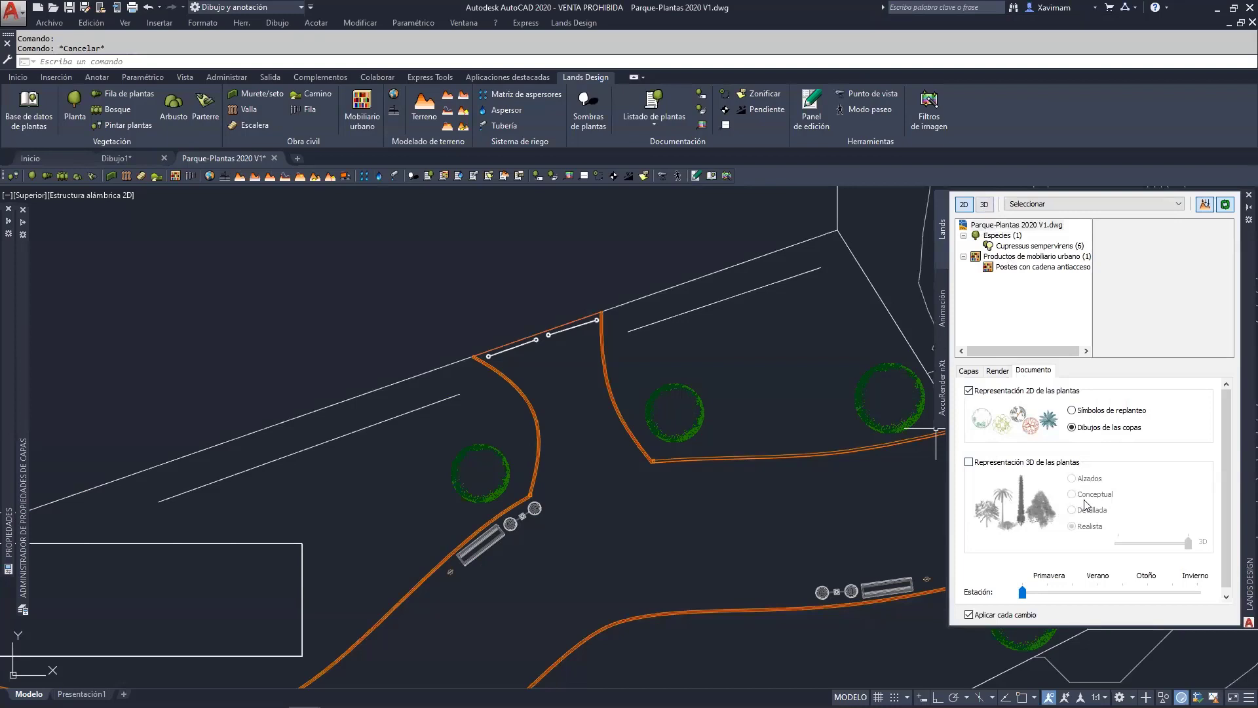
left_click(964, 204)
left_click(443, 401)
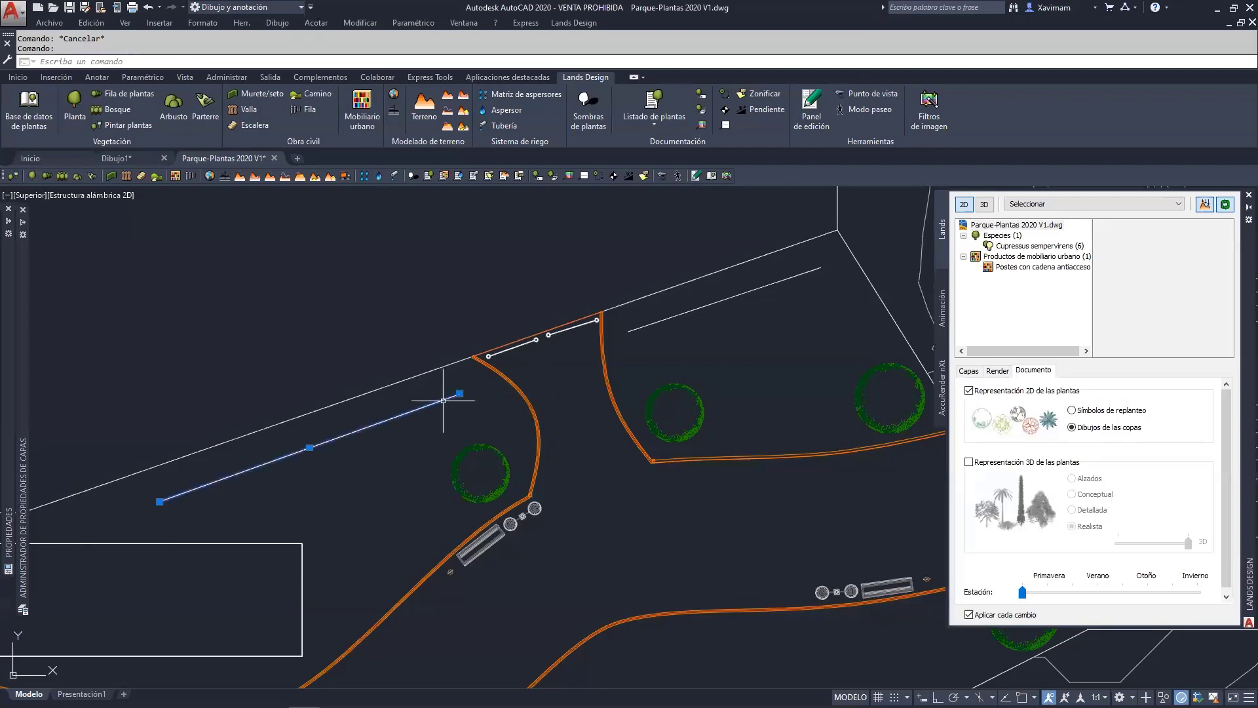
left_click(668, 317)
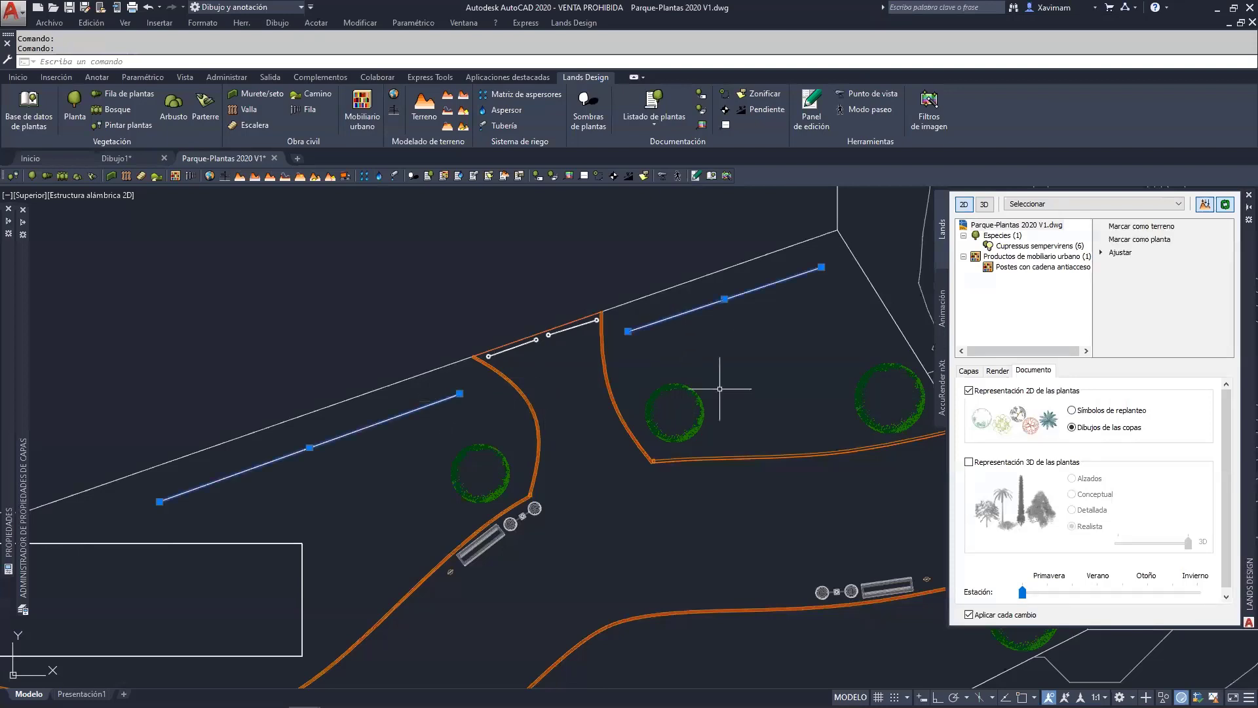
key("Escape")
scroll(721, 387, "down", 4)
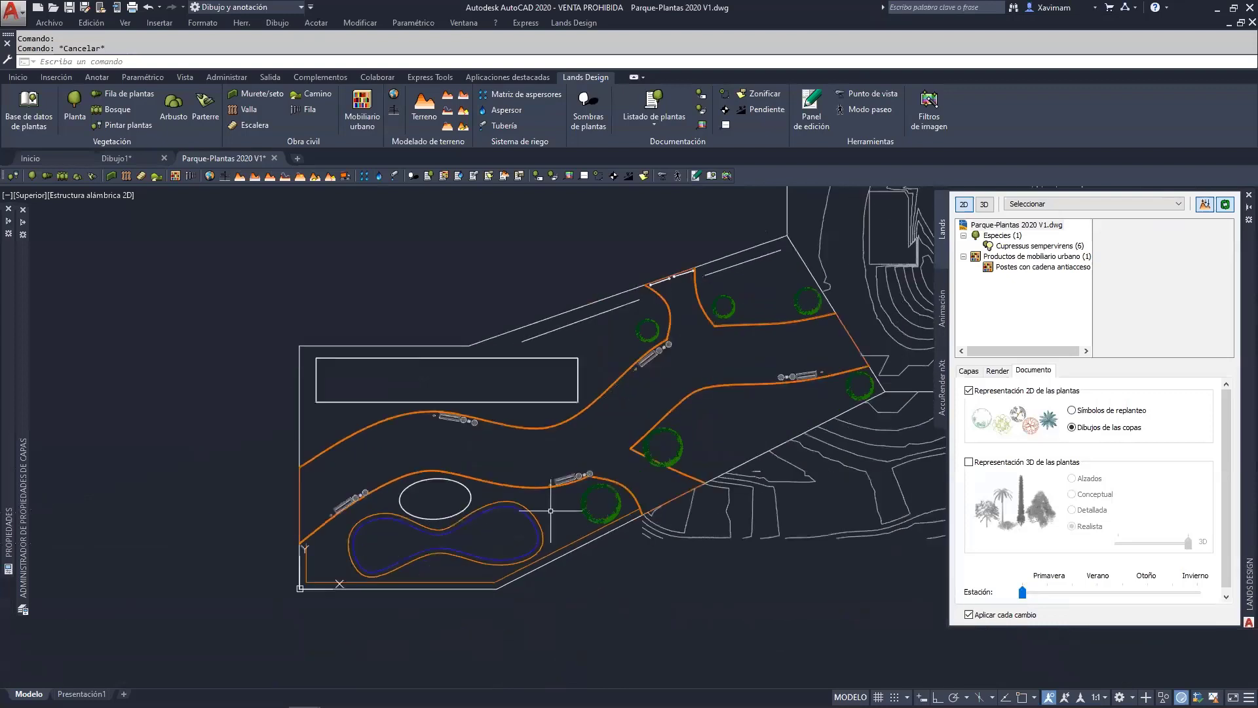
Inspect the polyline that follows the inside of the park's southern boundary around the curved bed.
left_click(544, 561)
scroll(551, 526, "up", 4)
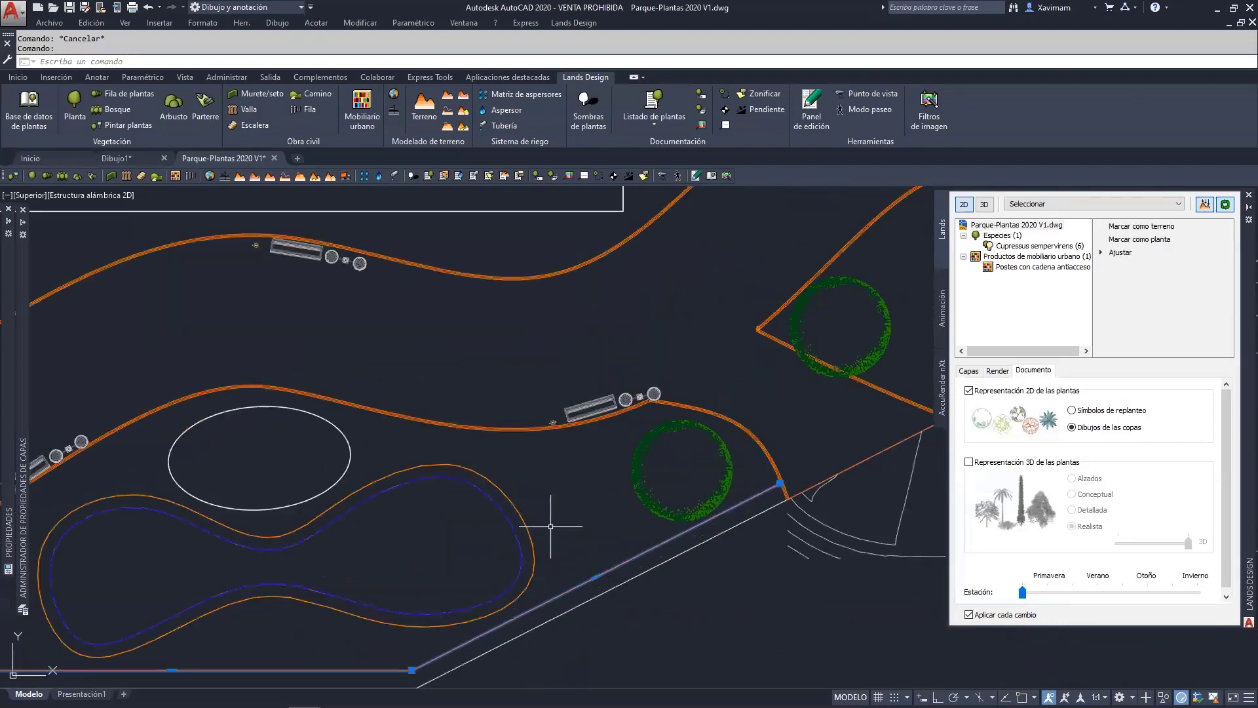
mouse_move(550, 527)
middle_mouse_down()
mouse_move(614, 443)
mouse_move(539, 577)
mouse_move(545, 553)
middle_mouse_up()
scroll(612, 455, "down", 3)
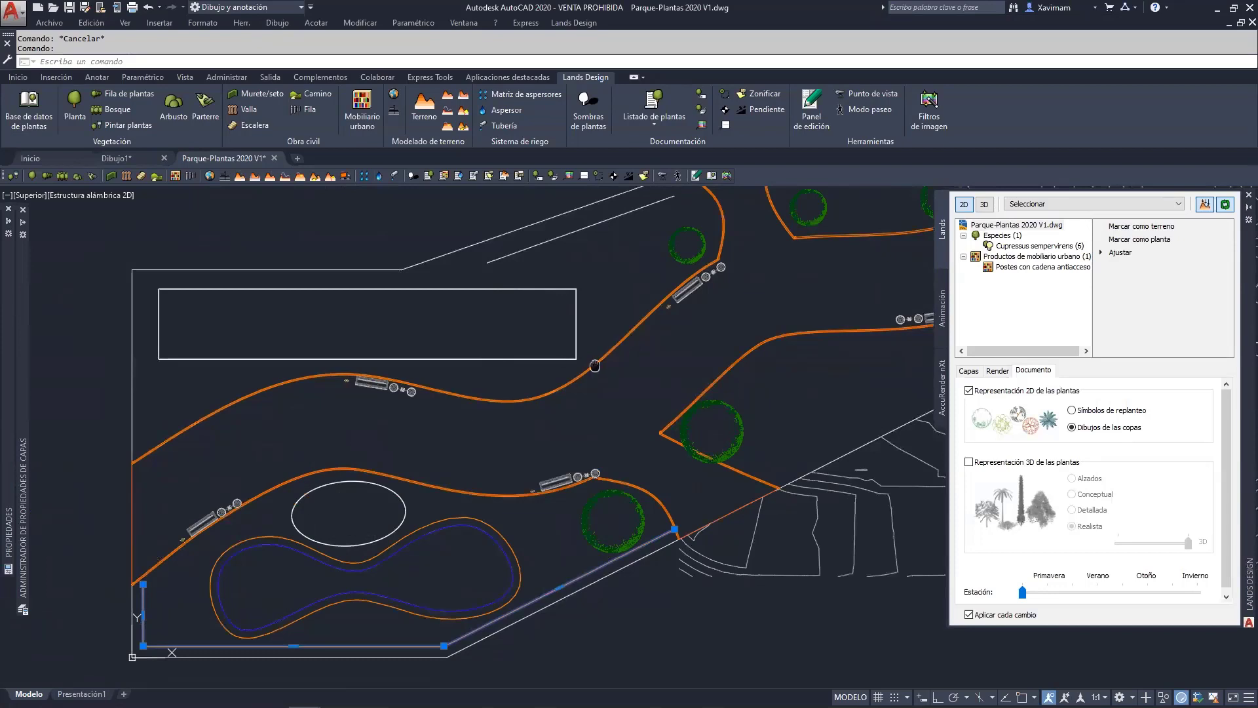
middle_click_drag(594, 365, 546, 503)
key("Escape")
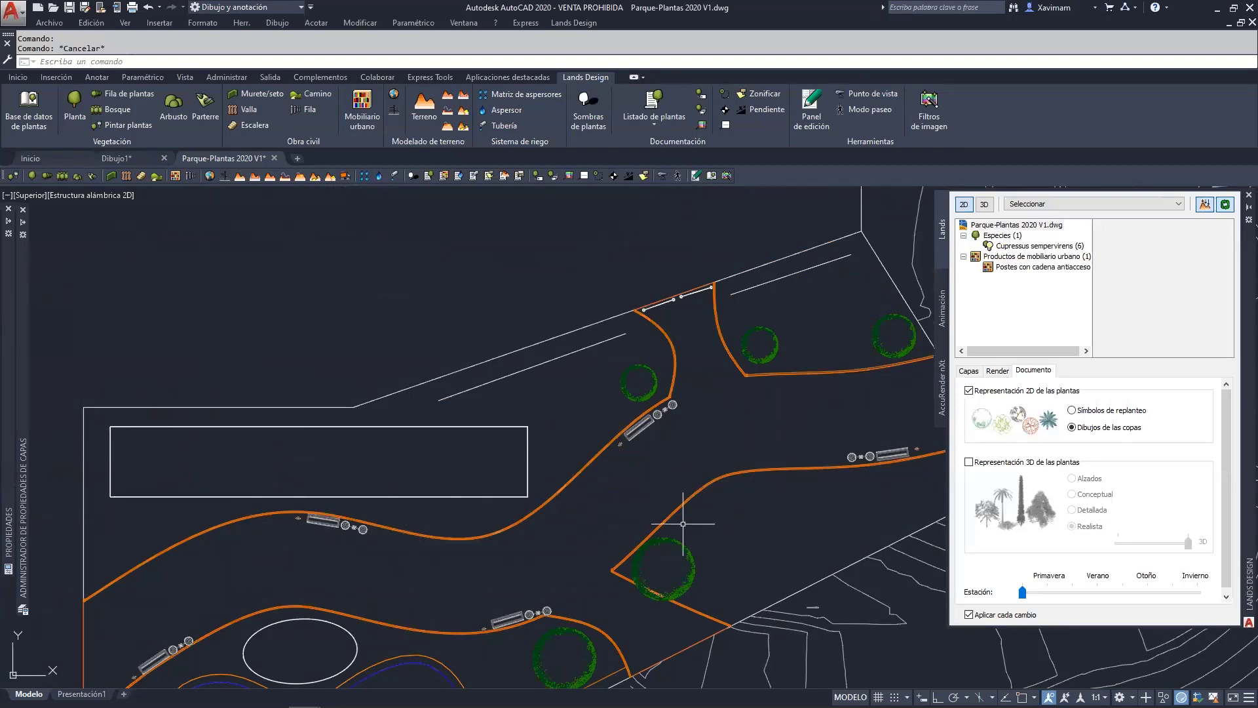
Start a plant row and choose the species Callistemon citrinus by searching the complete plant database for "cit".
mouse_move(643, 510)
middle_mouse_down()
mouse_move(660, 435)
mouse_move(635, 474)
middle_mouse_up()
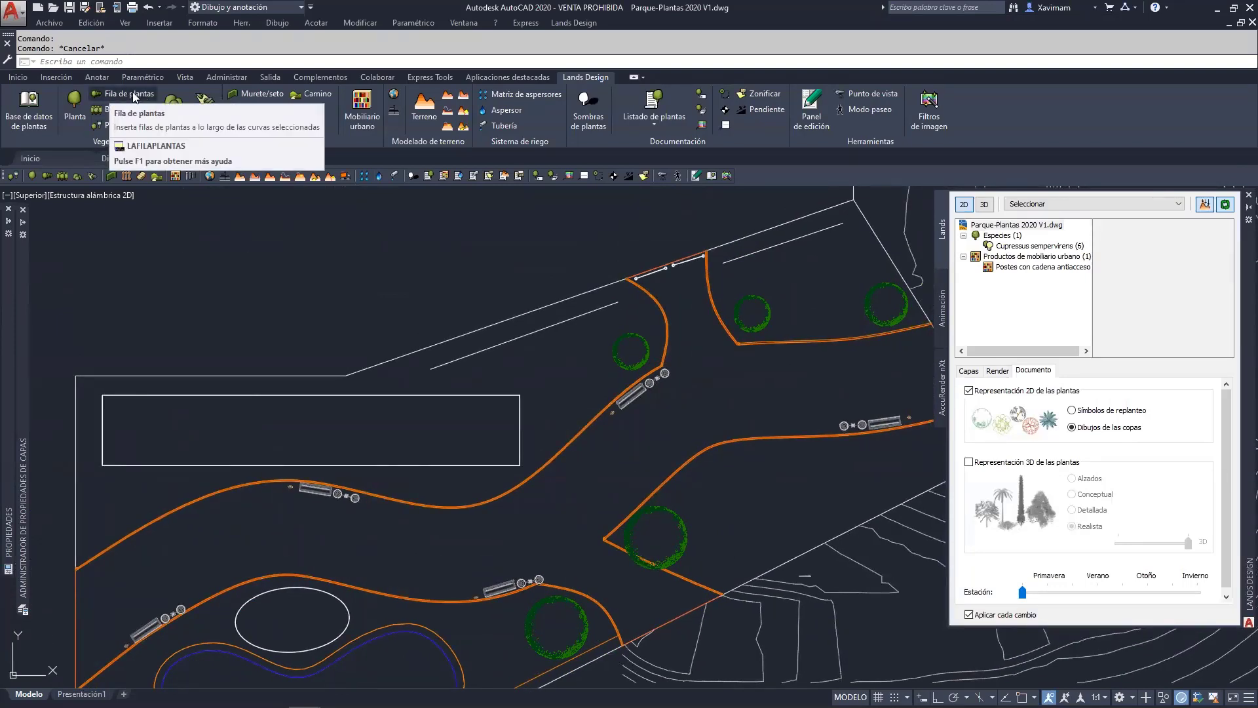
left_click(574, 22)
mouse_move(579, 44)
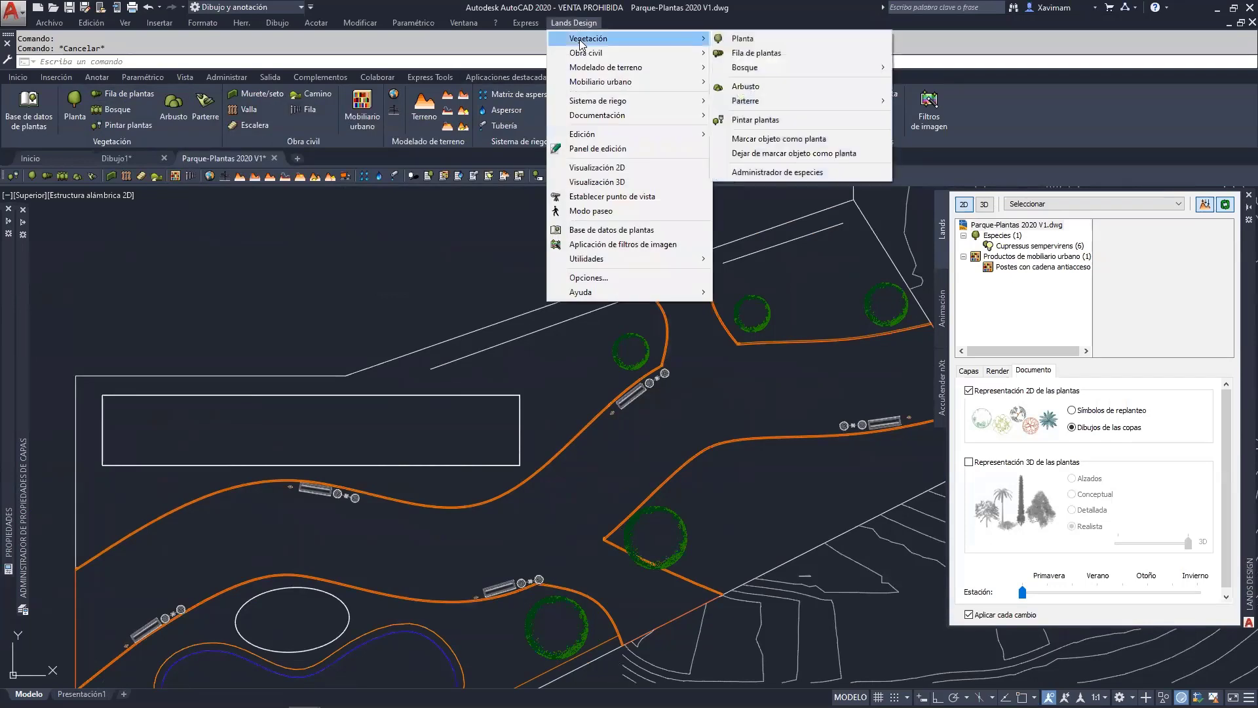
left_click(750, 53)
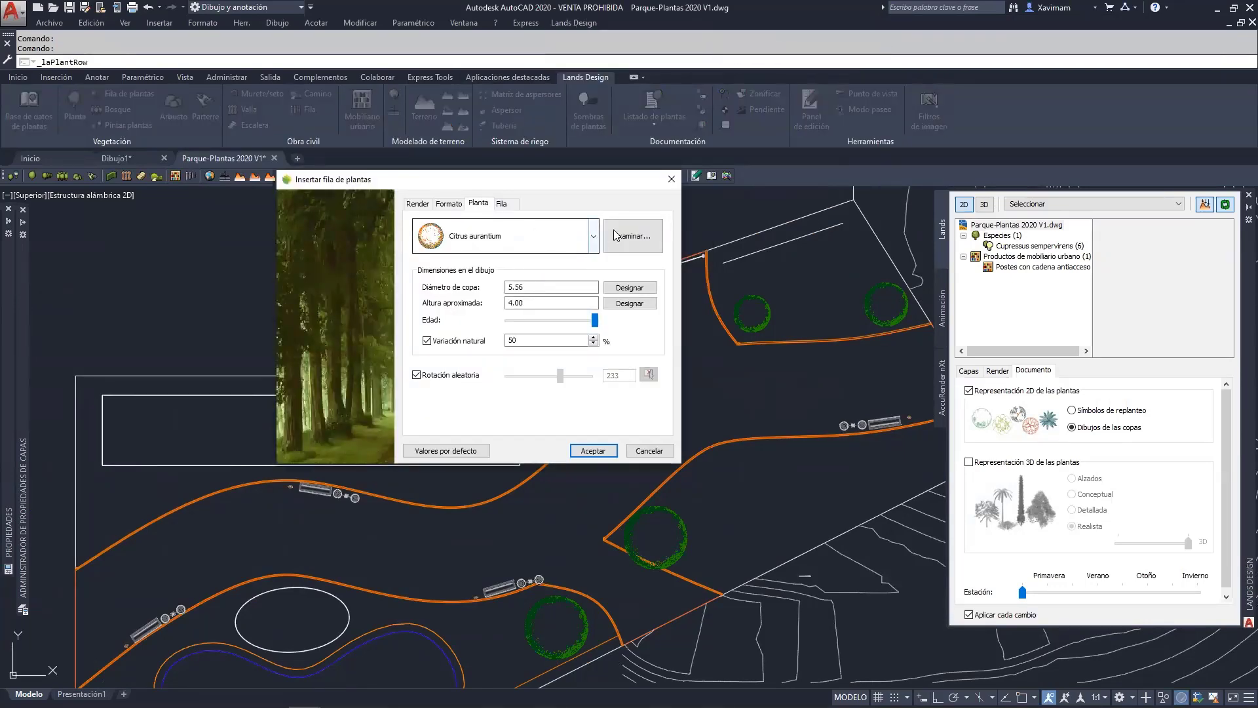
left_click(616, 236)
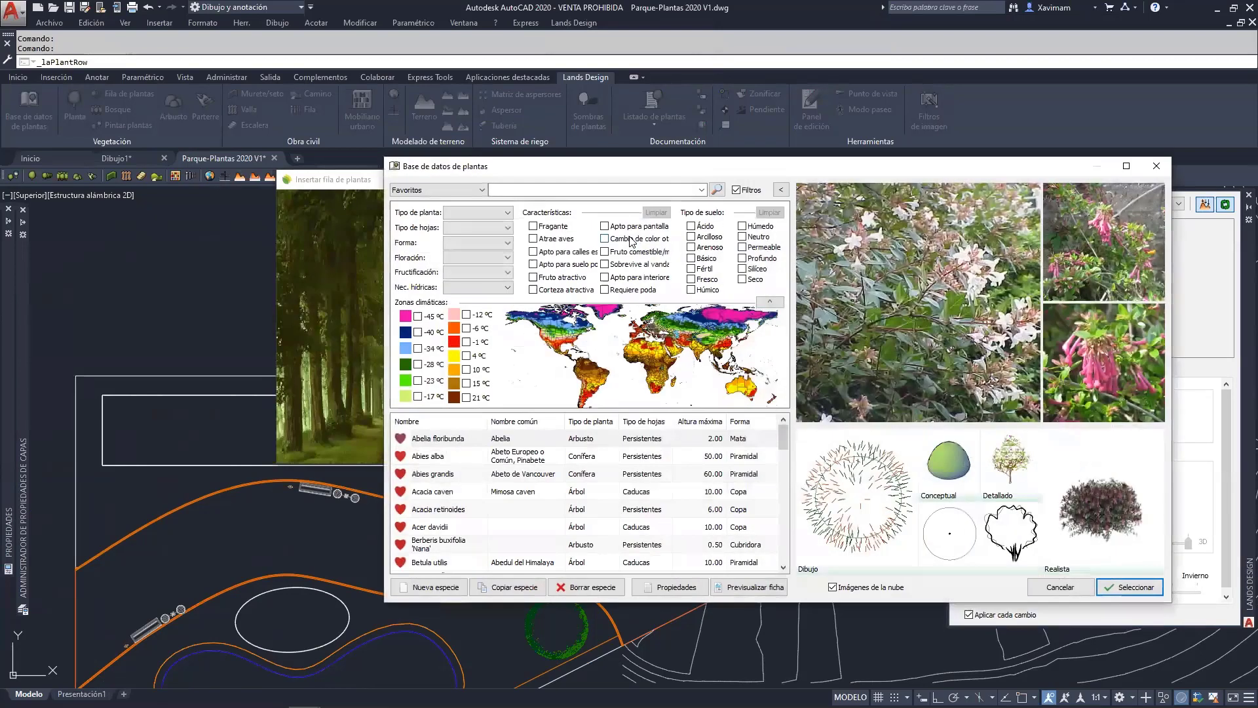
left_click(548, 191)
type("cit")
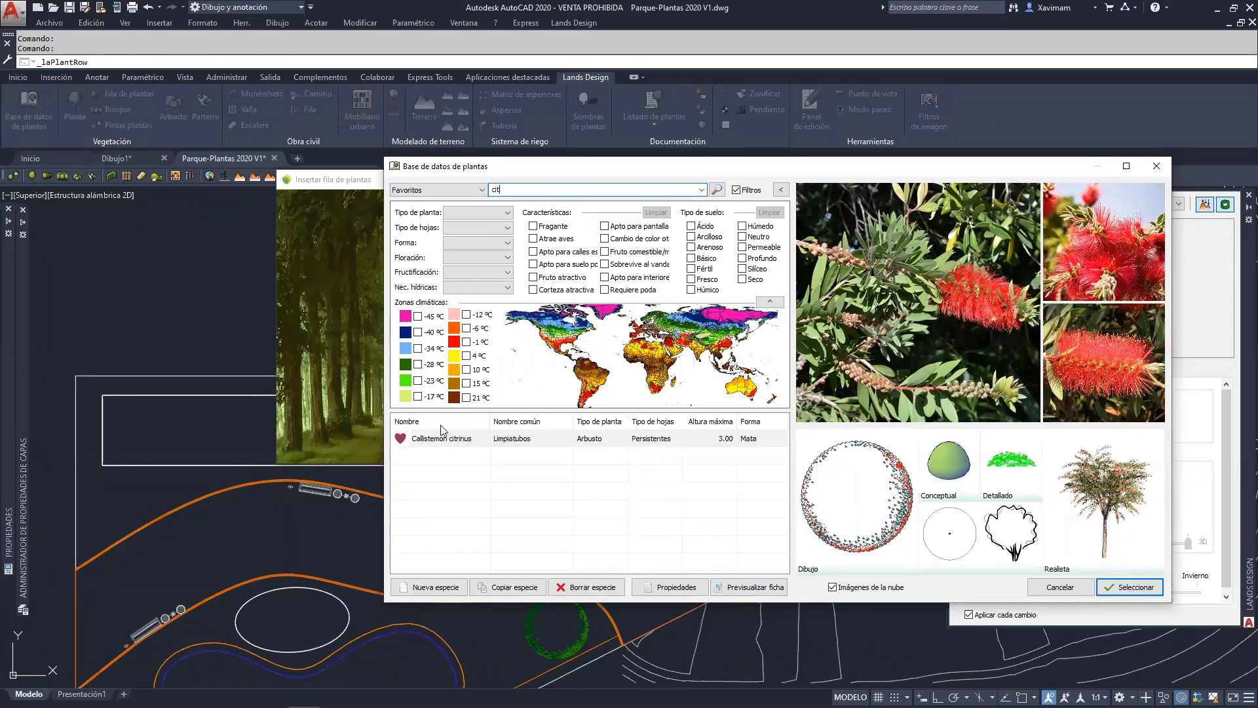
left_click(433, 190)
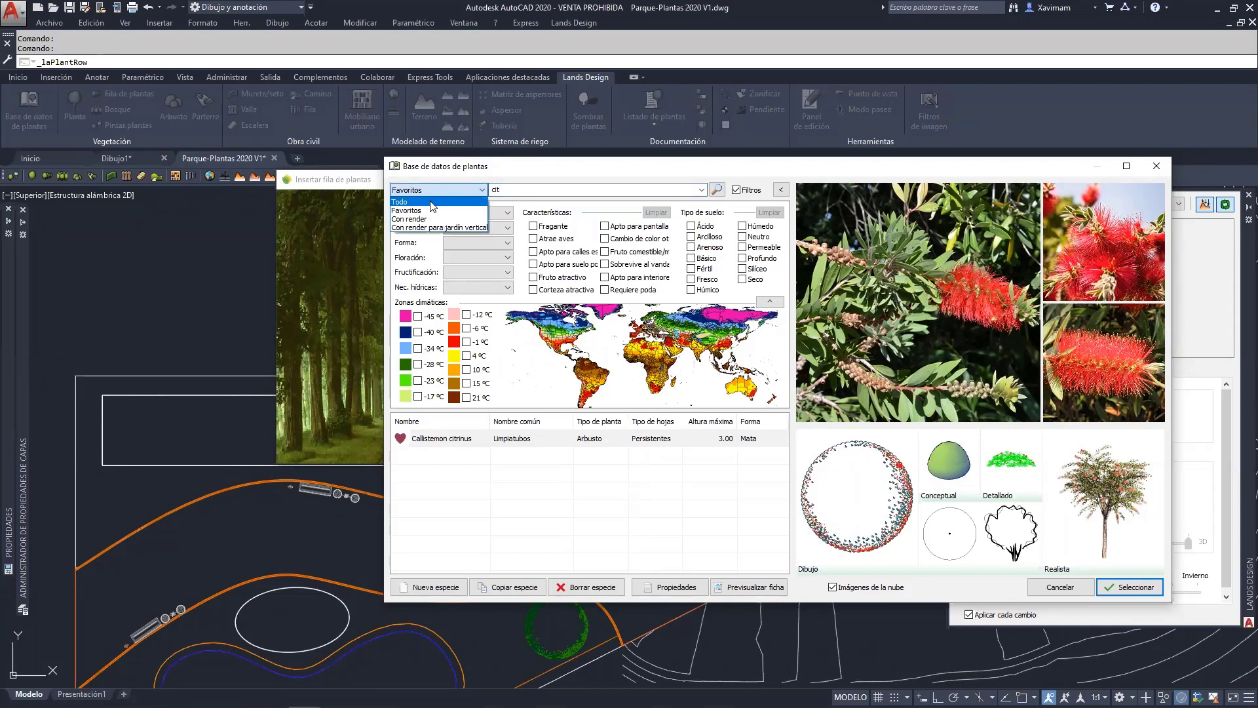
left_click(432, 202)
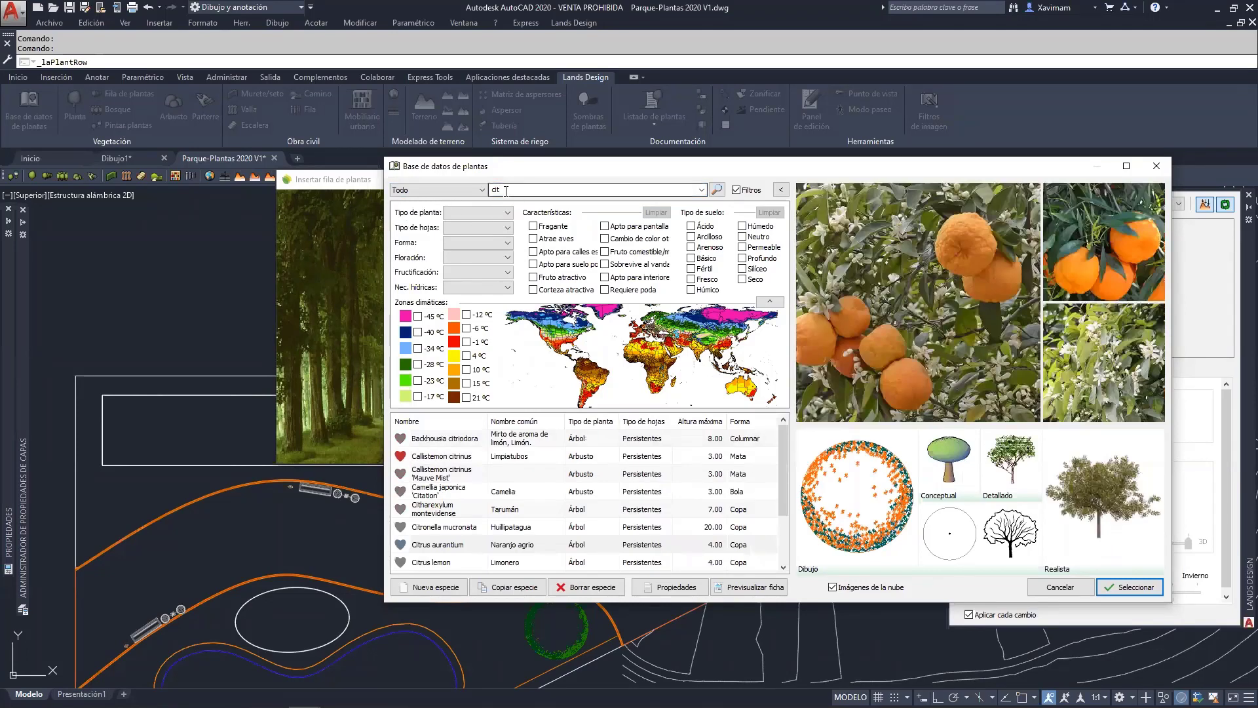
left_click(454, 457)
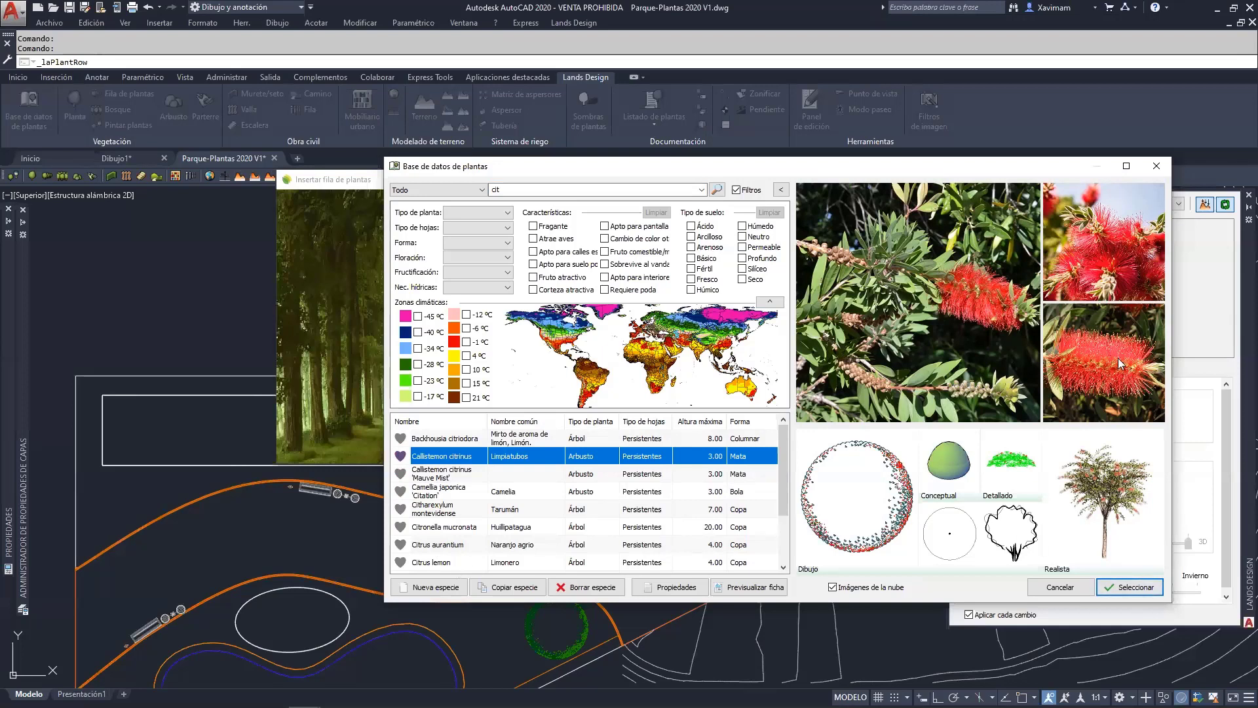
left_click(1135, 587)
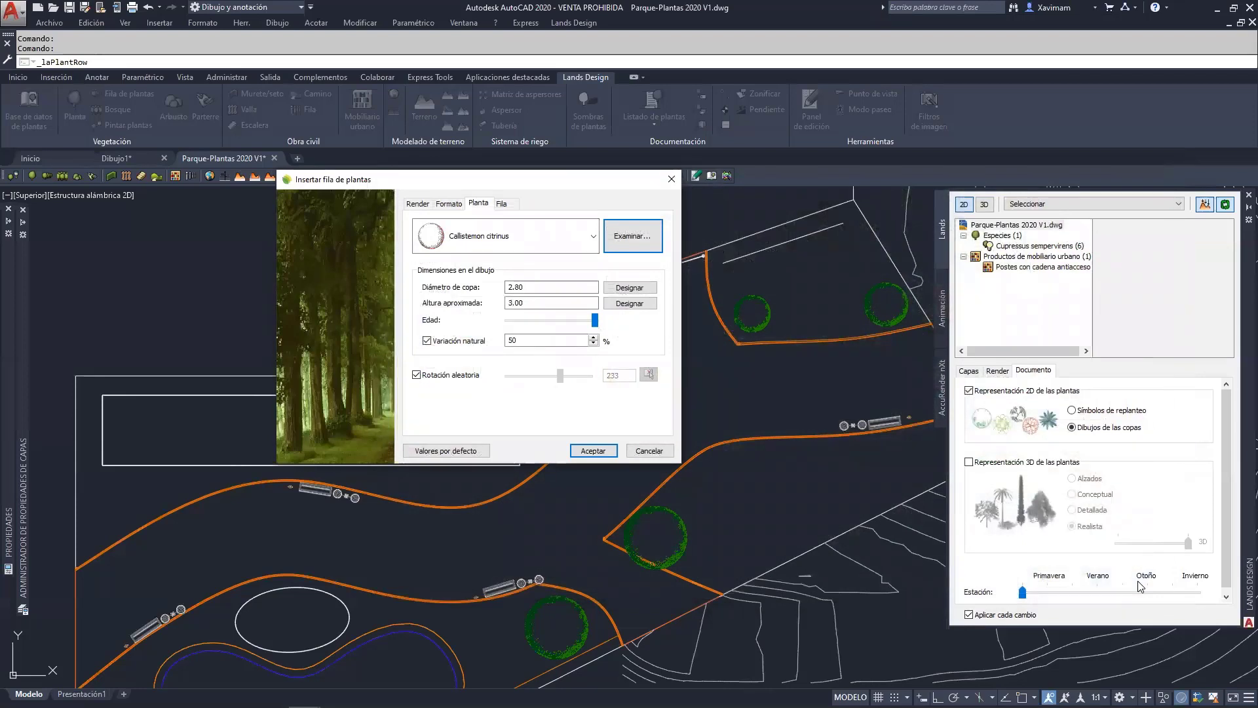
Set the plant row's calibre to Ref-124 and its presentation mode to Cepellón.
left_click(416, 204)
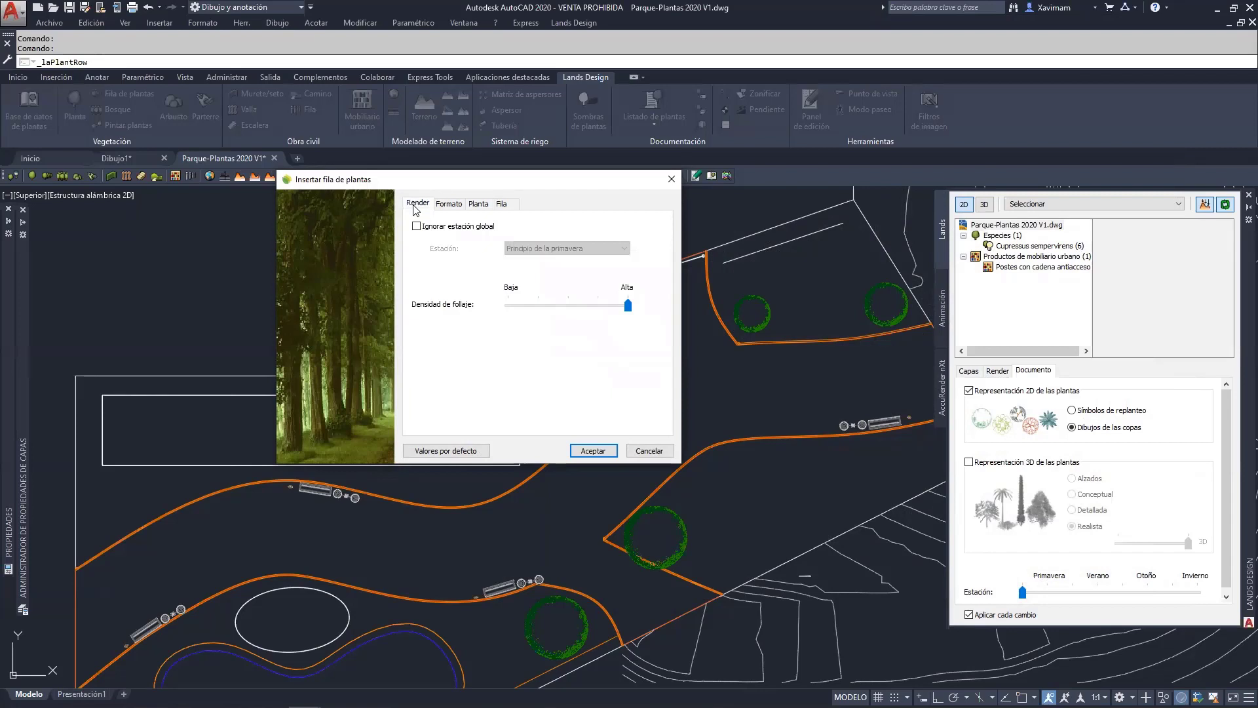
left_click(444, 204)
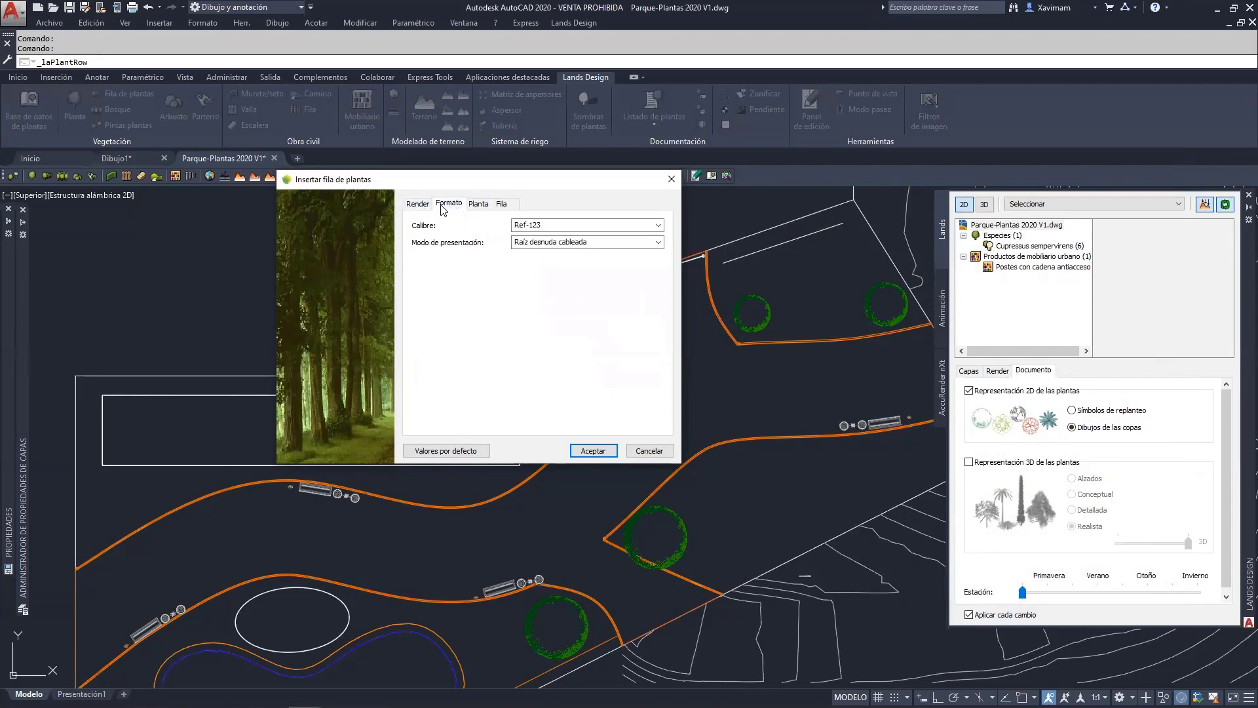
left_click(561, 224)
left_click(560, 224)
left_click(644, 242)
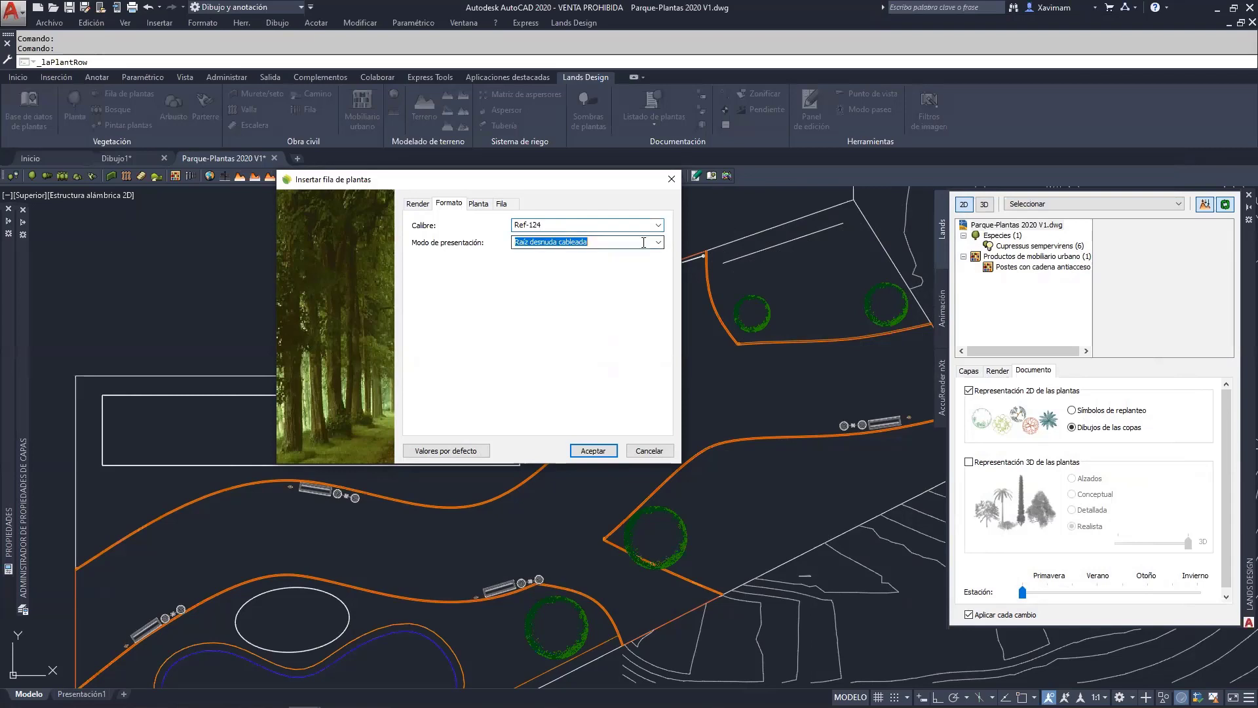
left_click(654, 244)
left_click(554, 272)
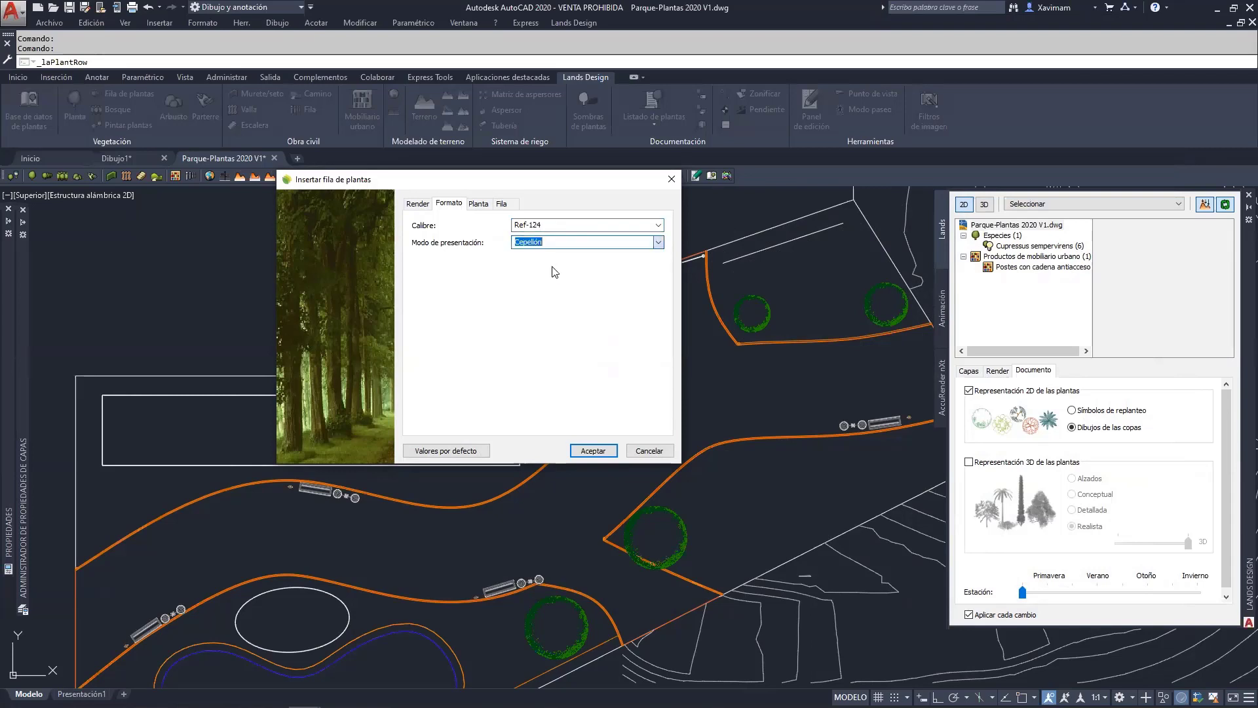
Set the row's plant separation to 2.5 with alignment Al principio and accept the row settings.
left_click(479, 204)
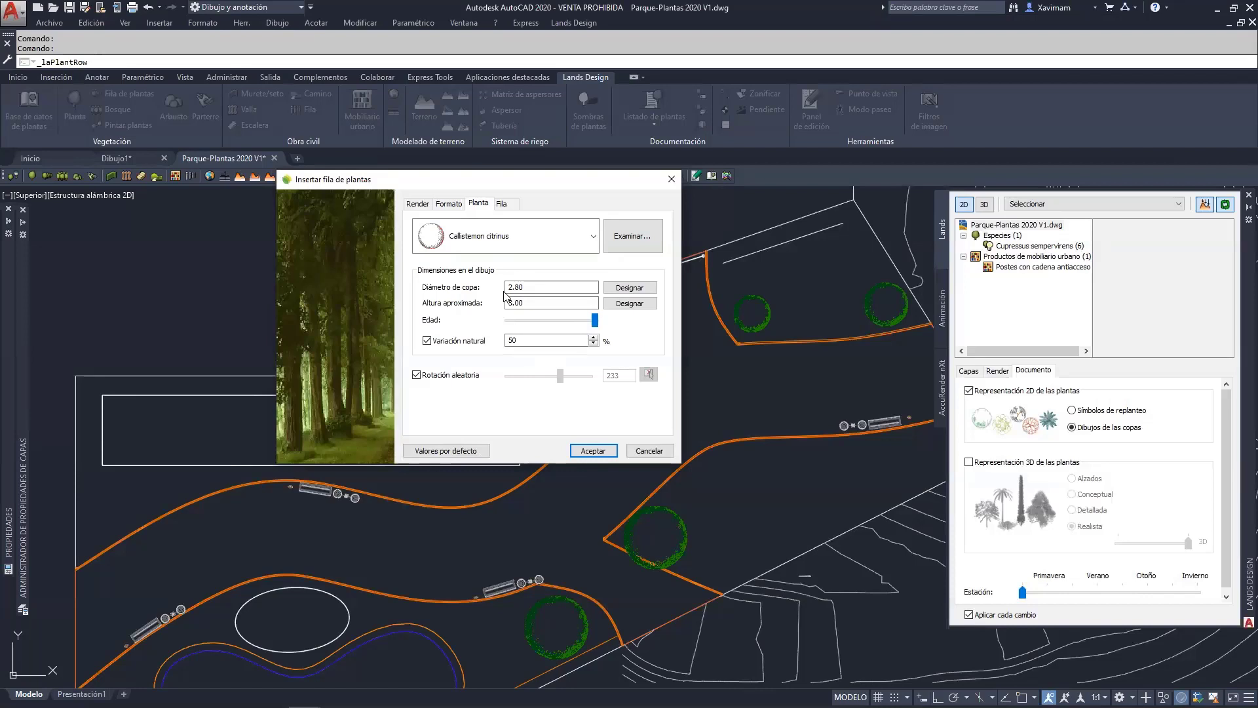
left_click(513, 208)
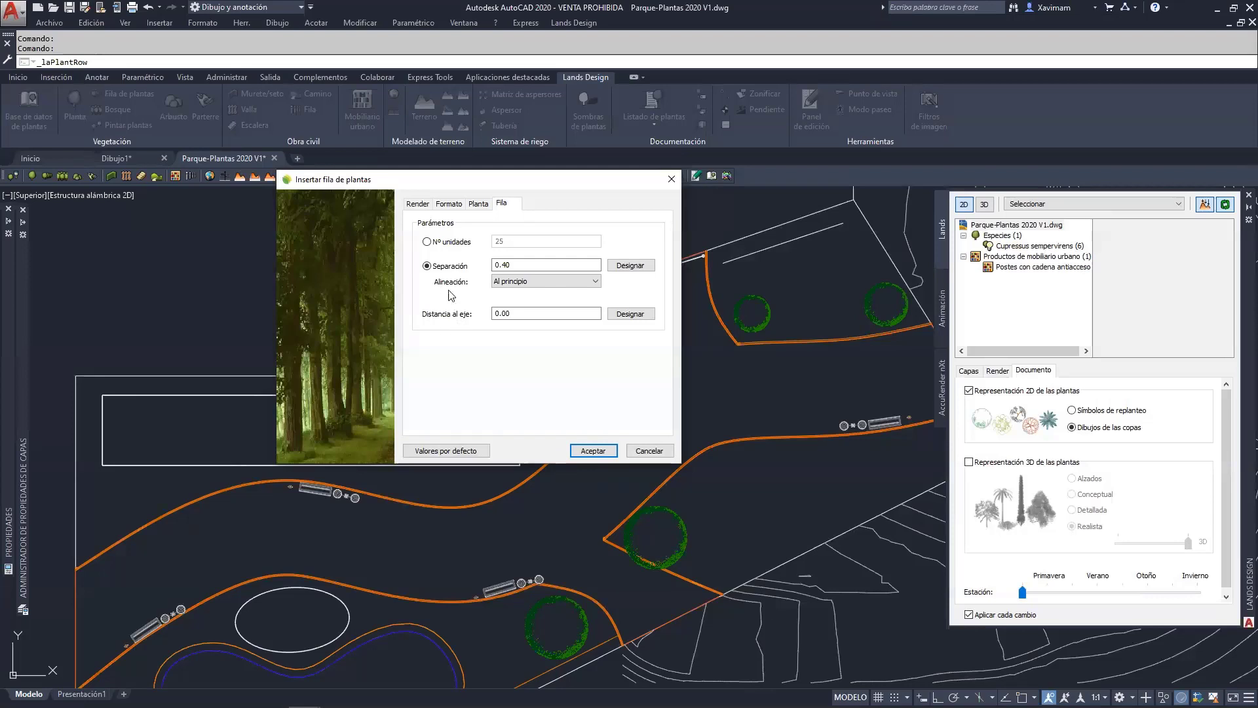
left_click(477, 204)
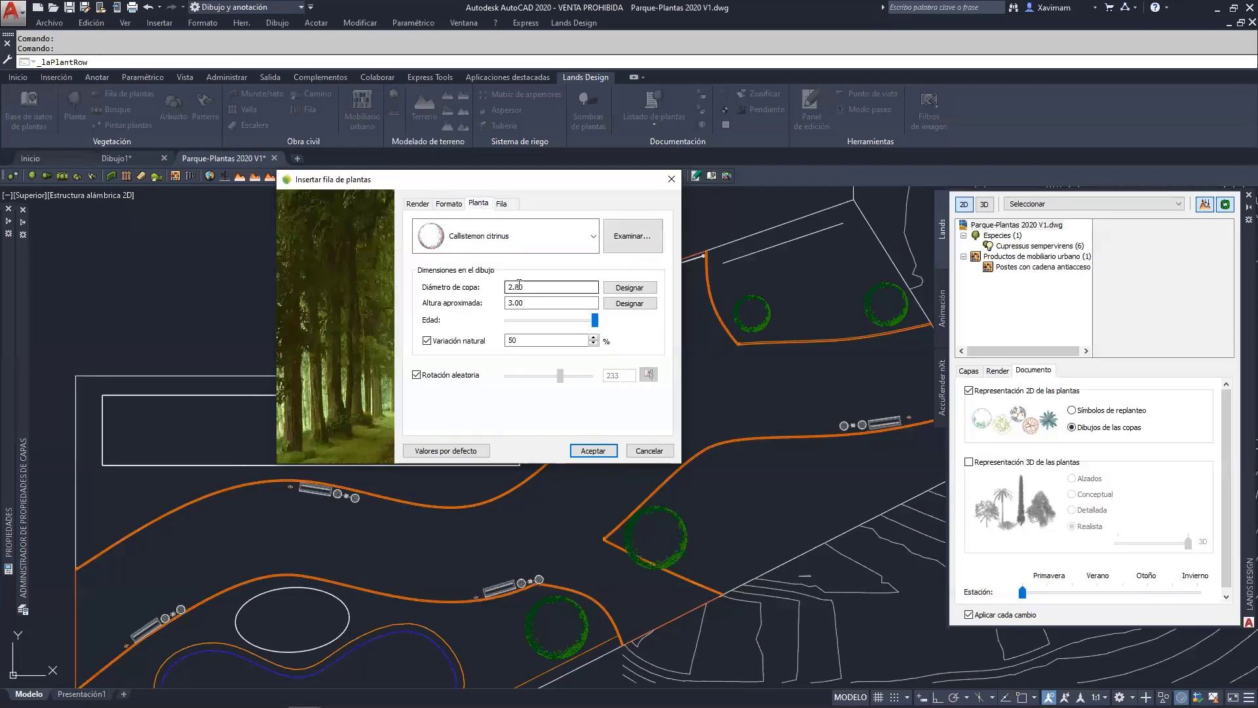
left_click(501, 203)
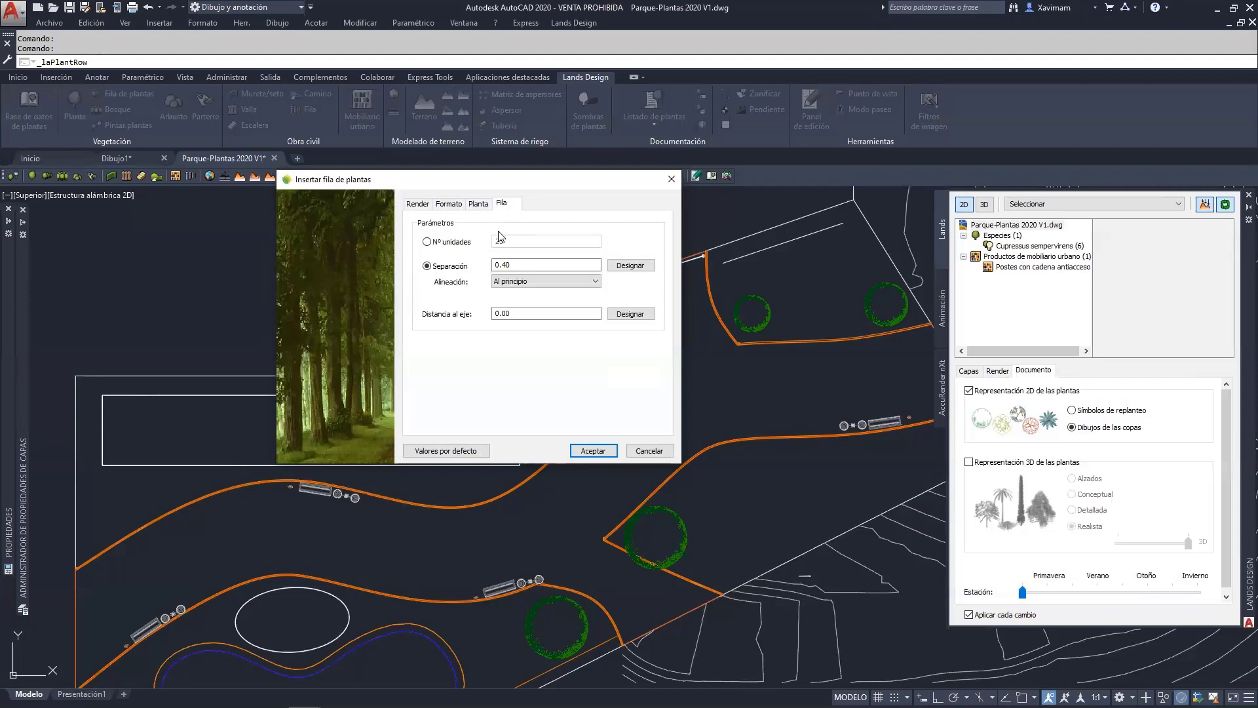
key("Tab")
type("2.5")
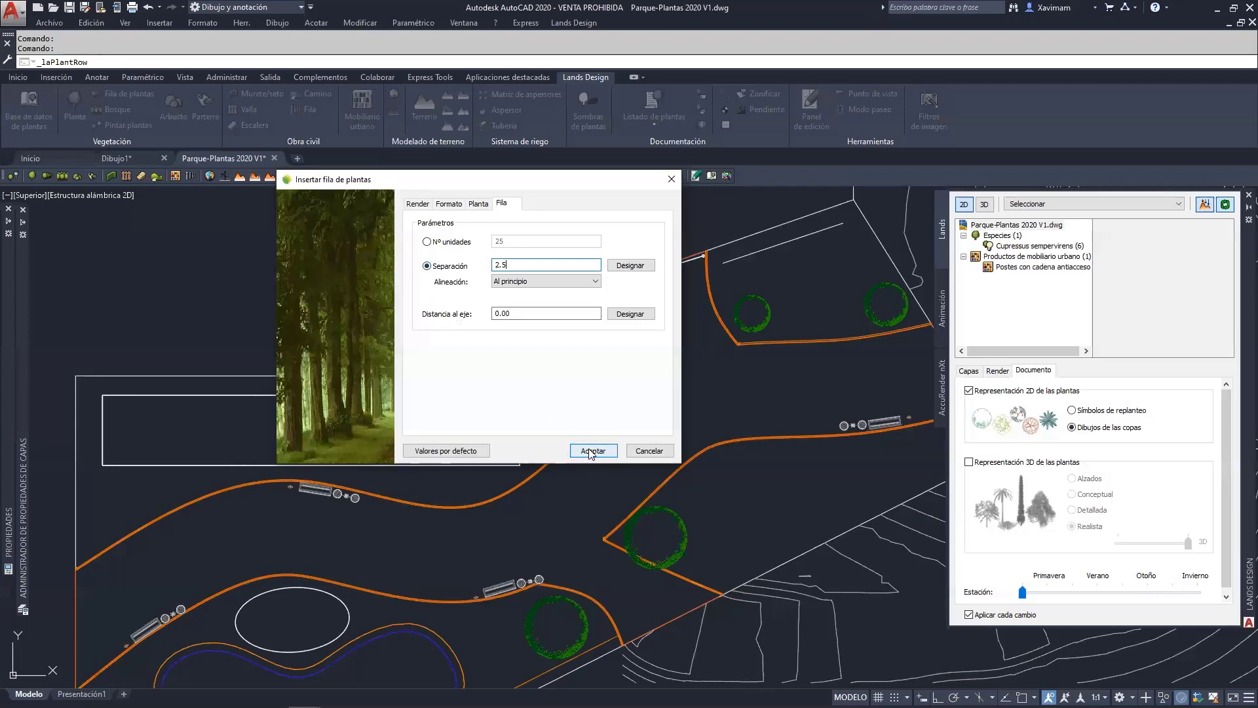
key("Tab")
left_click(499, 282)
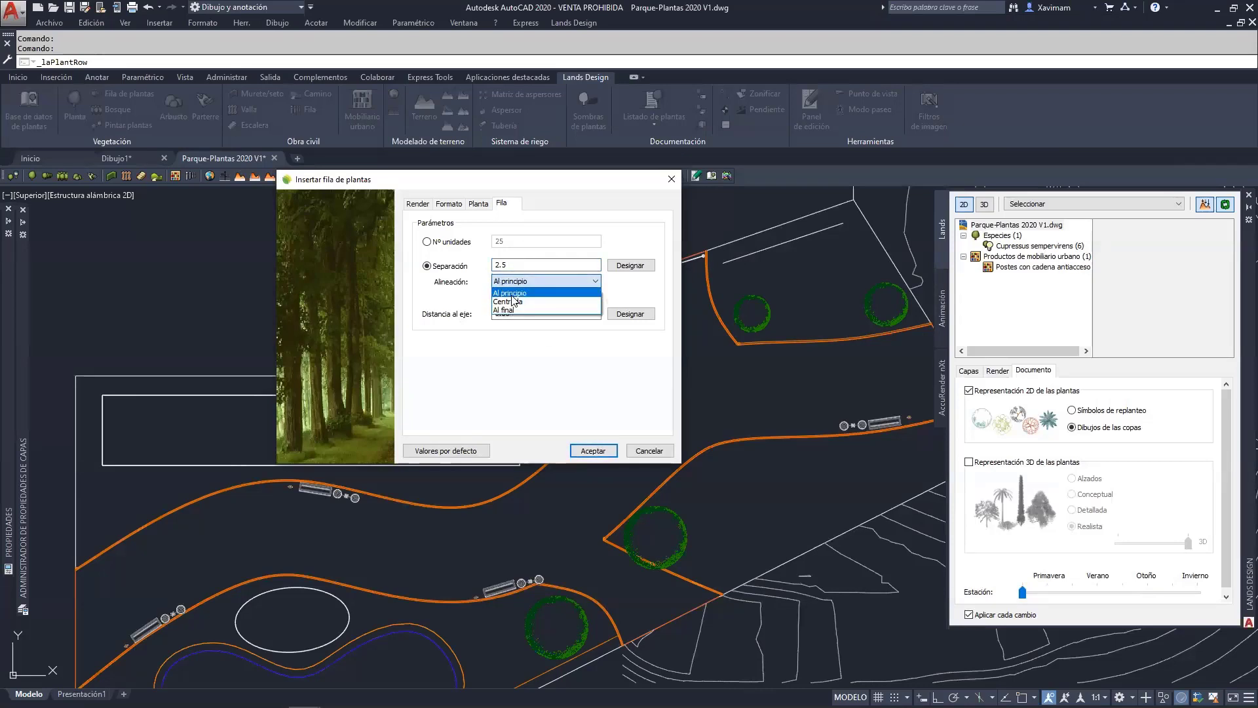
left_click(511, 293)
left_click(592, 451)
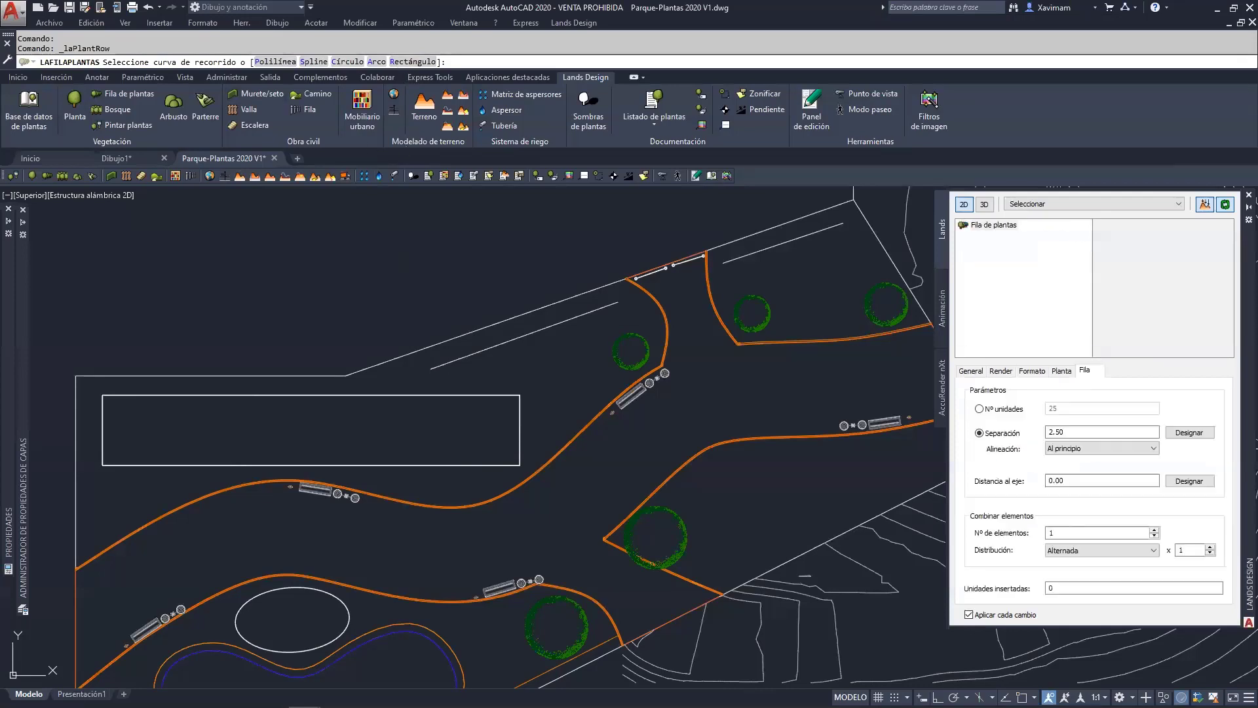
Insert Callistemon citrinus rows along the two straight lines parallel to the northern boundary on either side of the entrance.
left_click(435, 368)
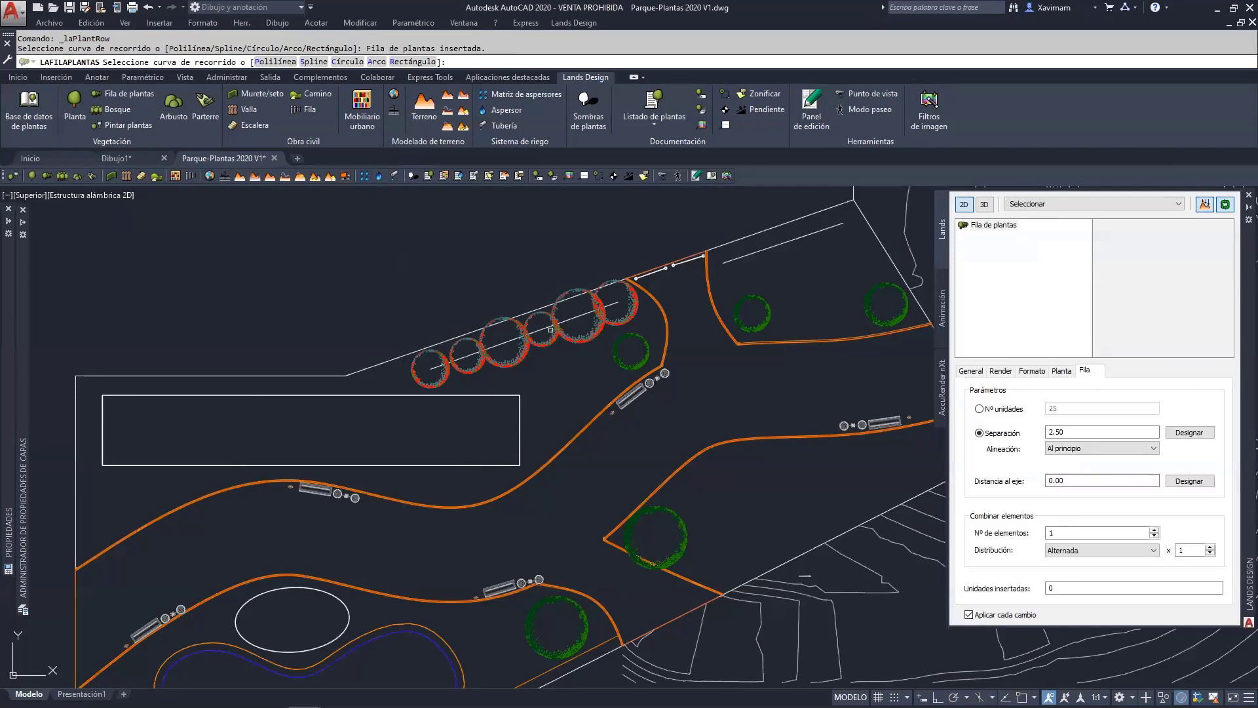
left_click(734, 260)
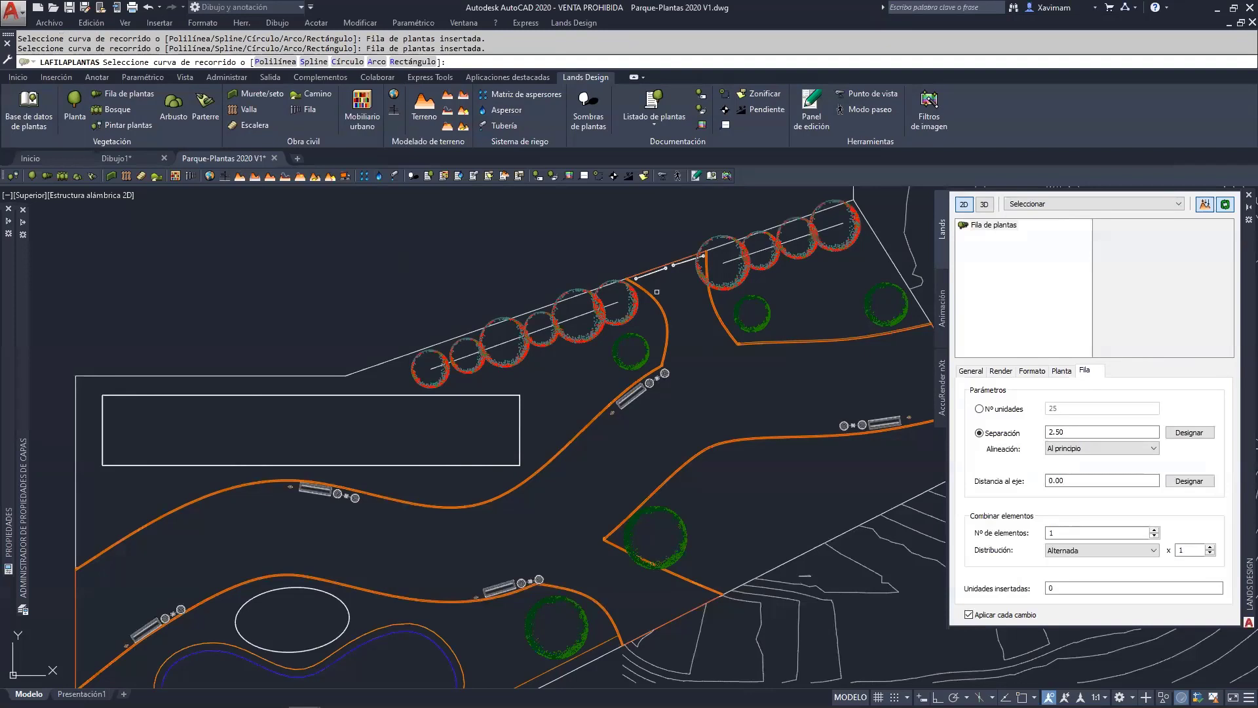
key("Return")
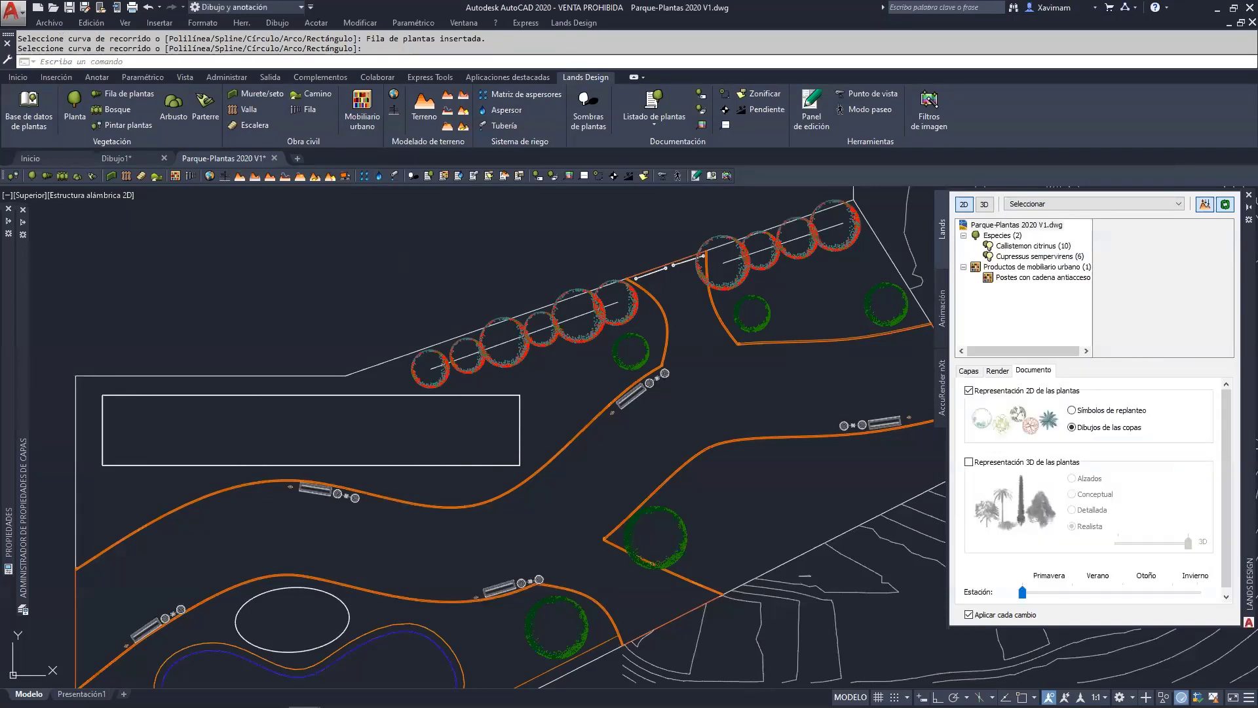
key("Return")
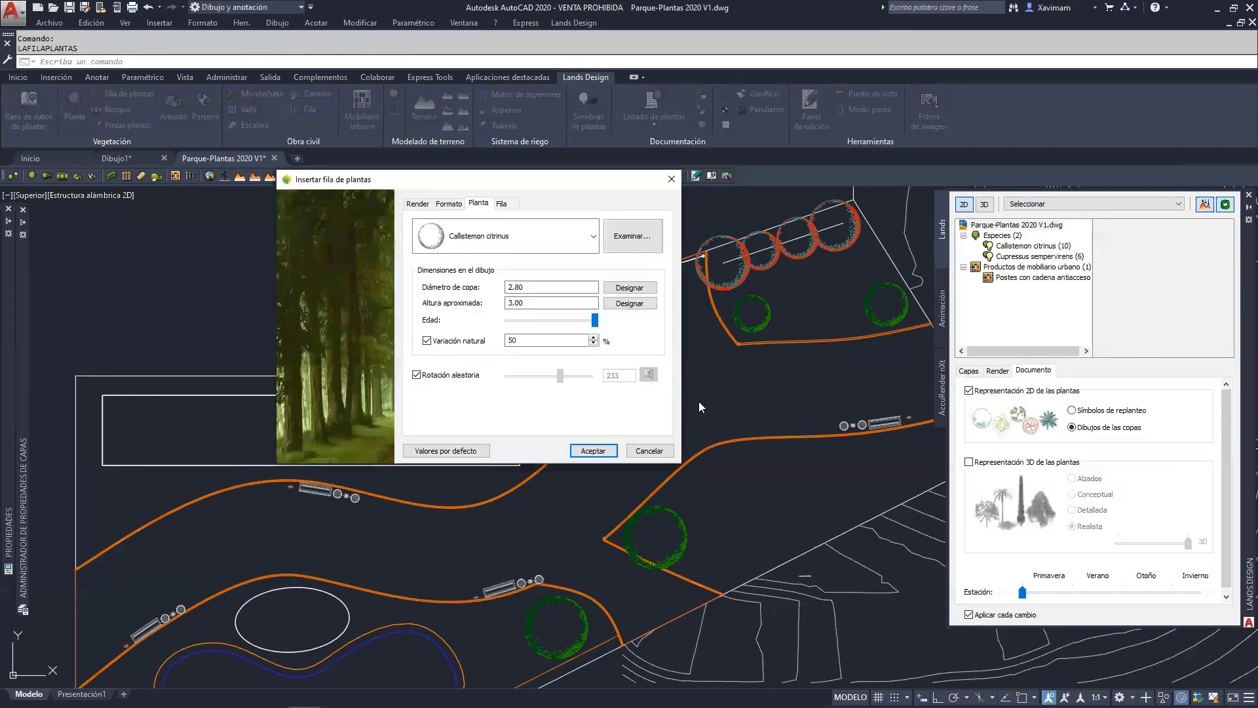
left_click(593, 450)
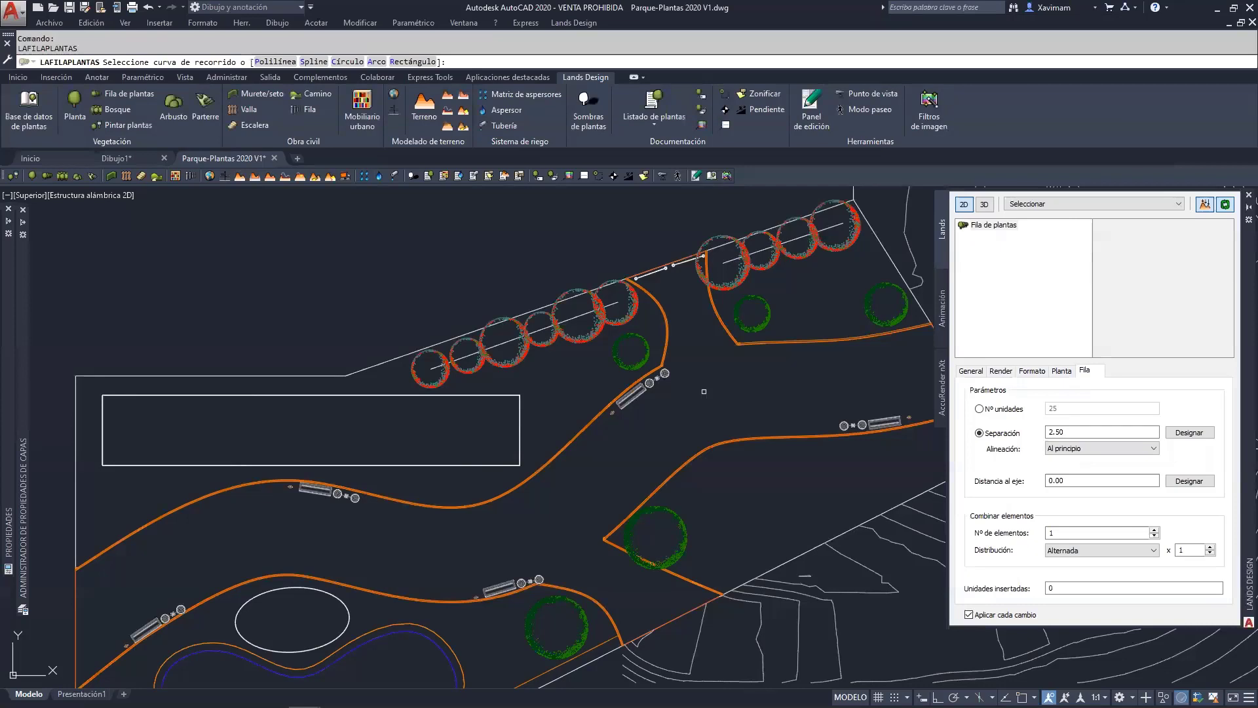
key("Escape")
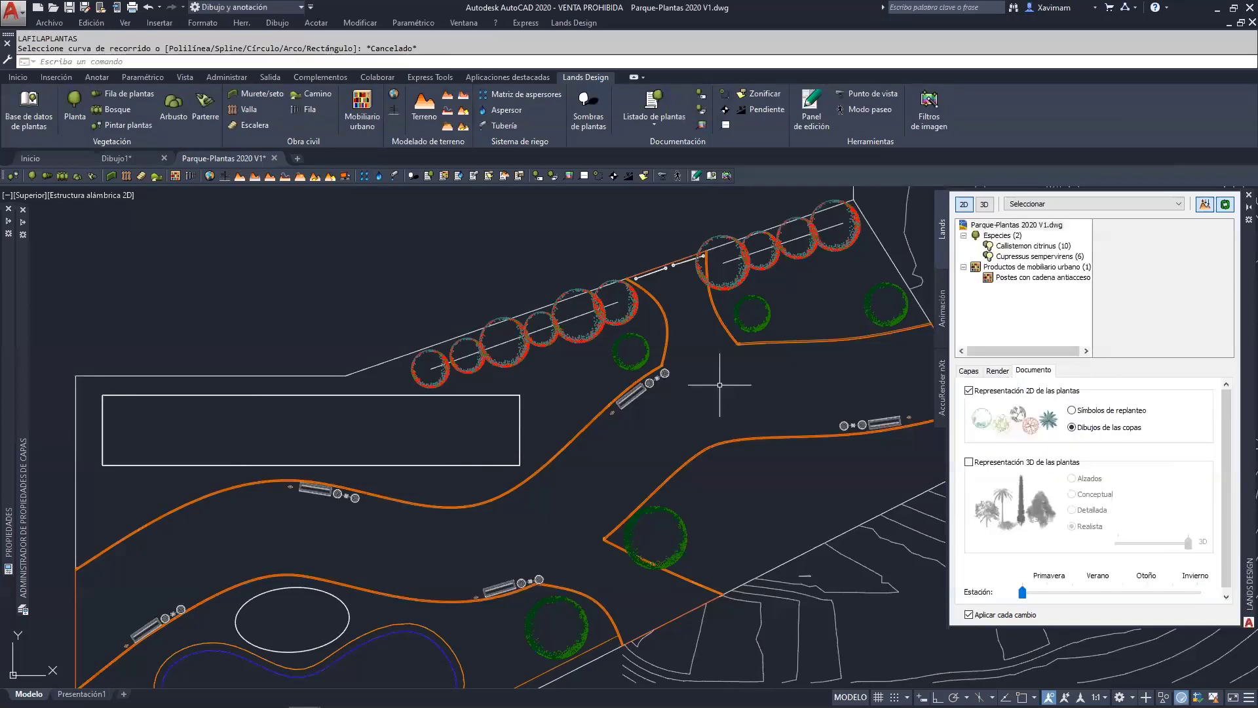
Examine the general, render, format, plant and row properties of the Callistemon citrinus row east of the entrance.
scroll(688, 327, "up", 4)
middle_click_drag(683, 360, 624, 520)
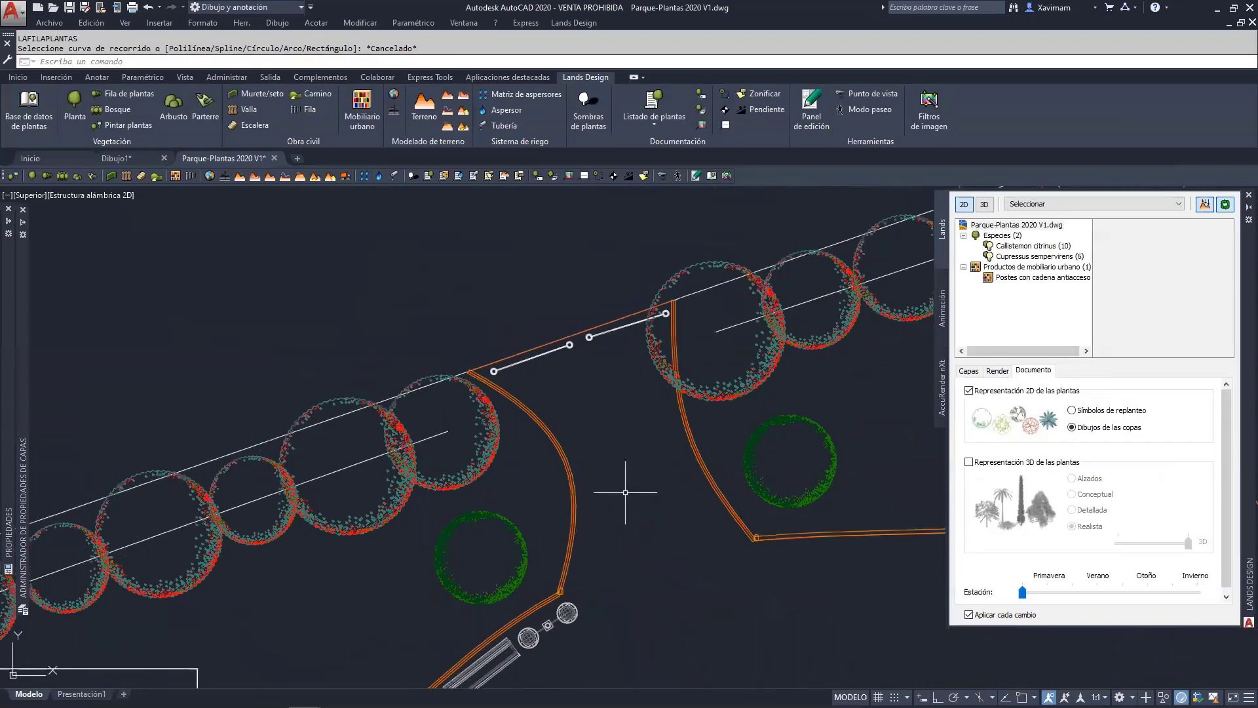
scroll(623, 494, "down", 2)
middle_click_drag(608, 475, 547, 434)
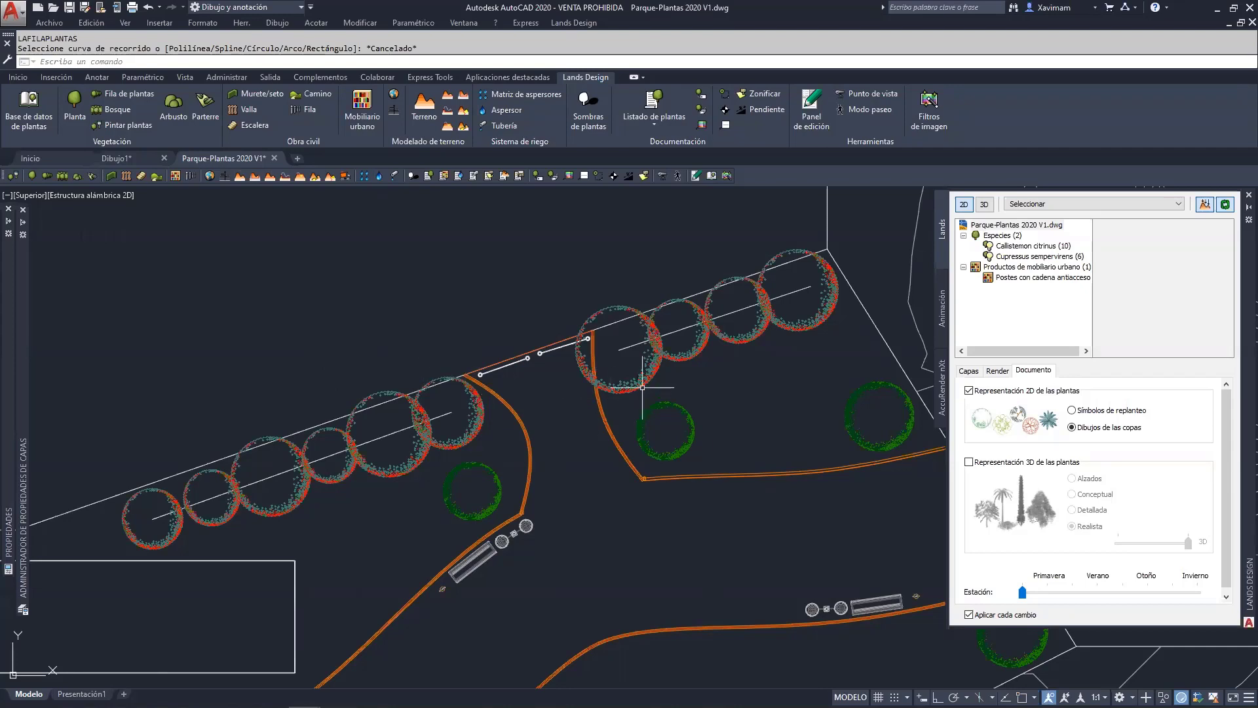
left_click(650, 381)
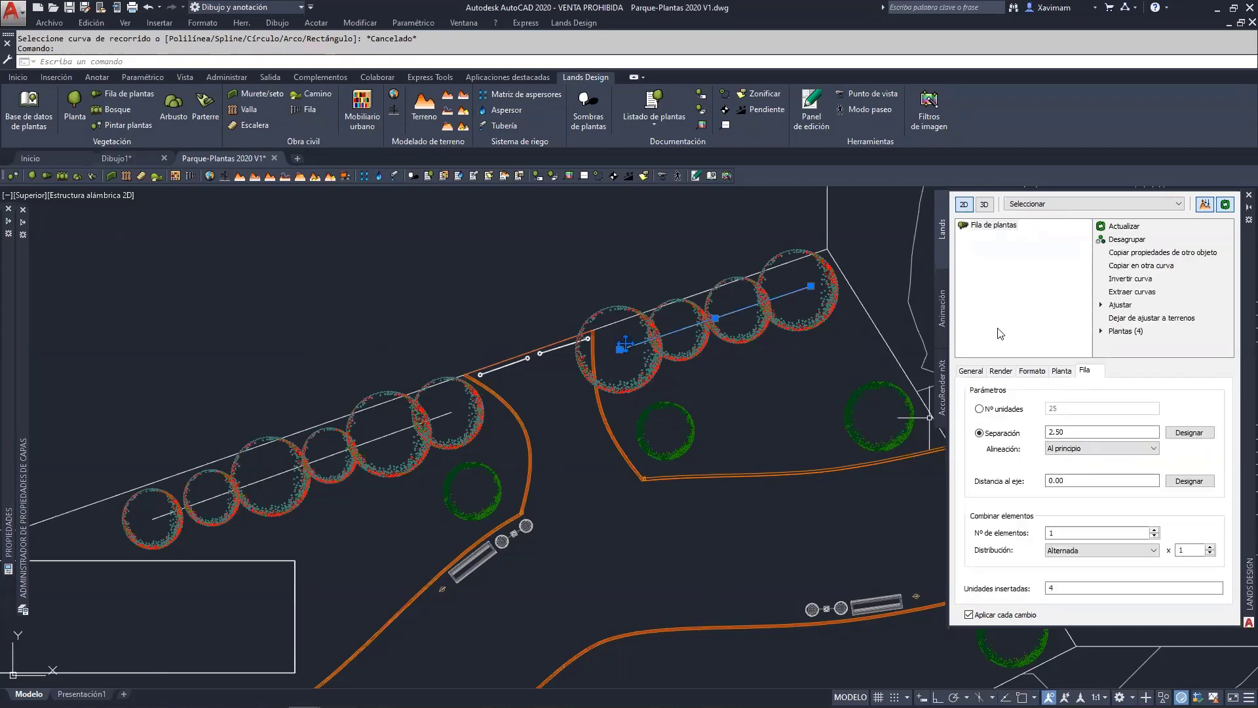
left_click(970, 370)
left_click(1001, 371)
left_click(1032, 371)
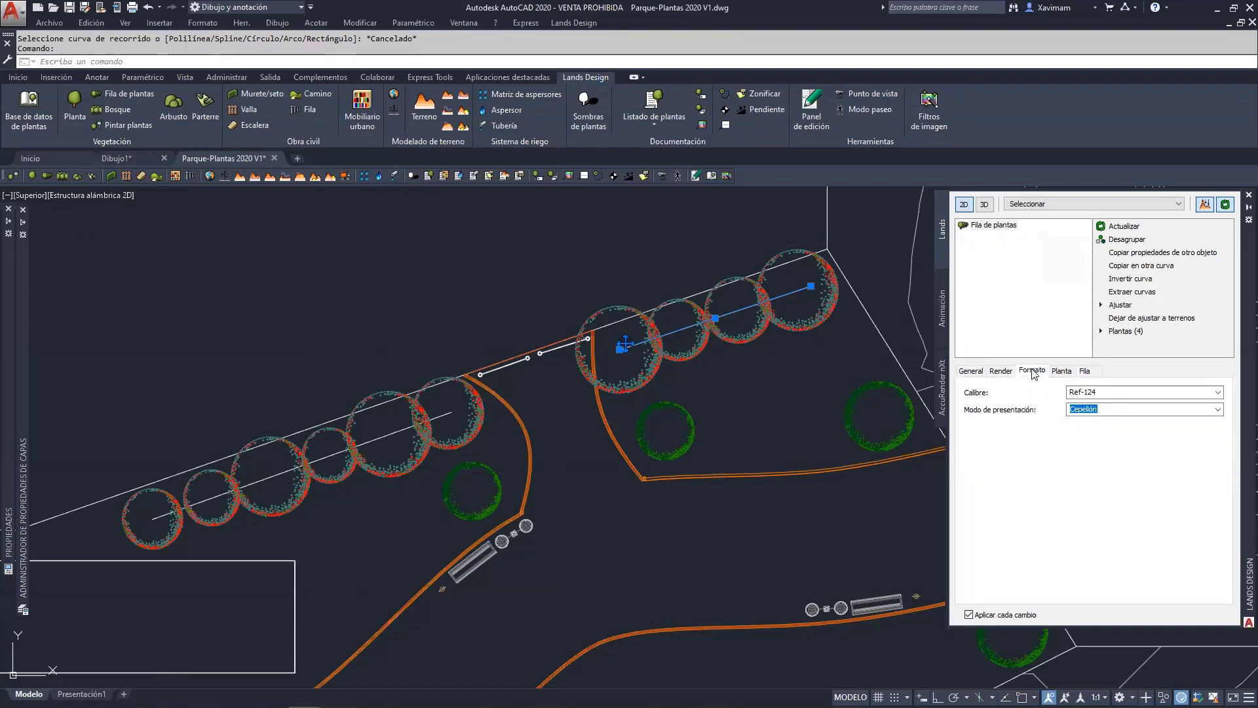
left_click(1059, 371)
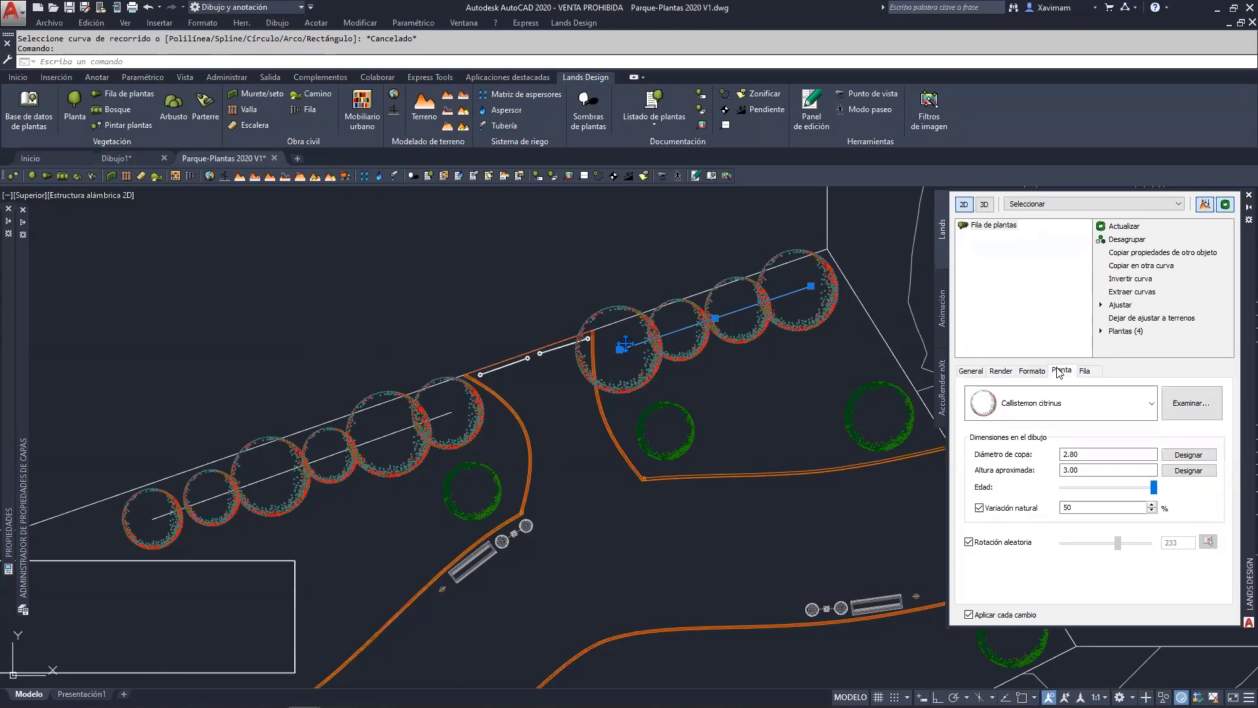
left_click(1089, 376)
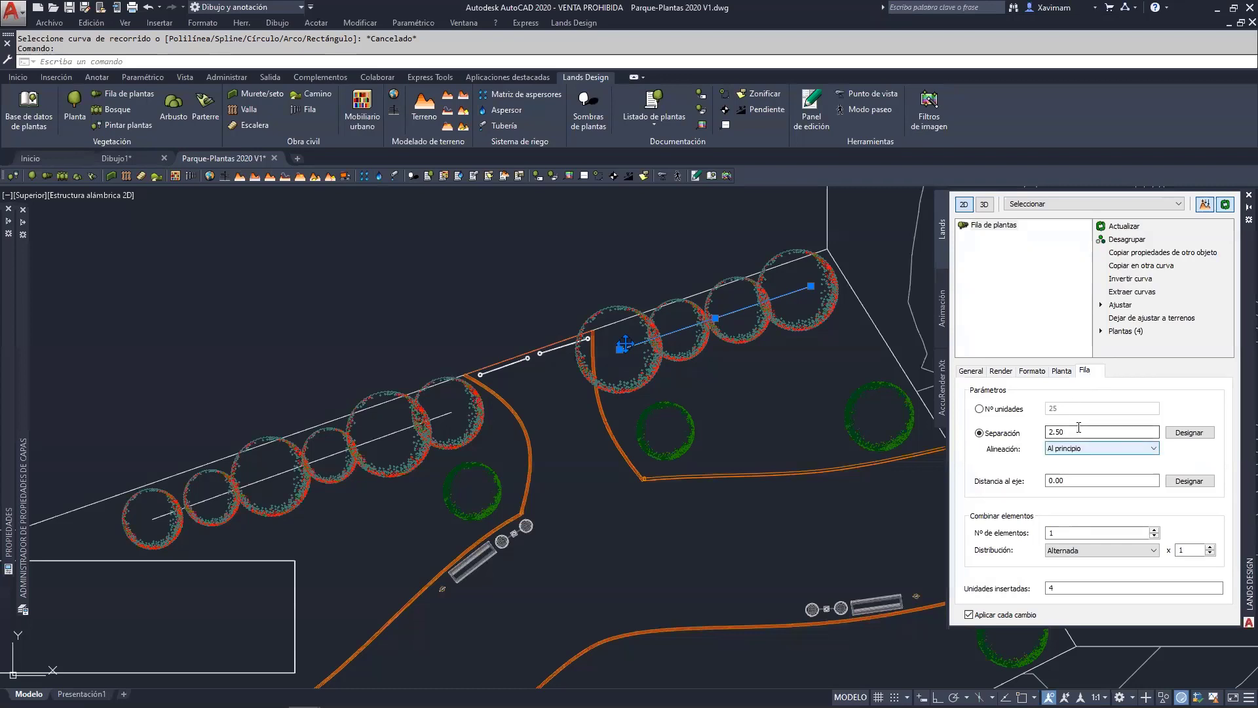
Set the plant separation of the Callistemon citrinus row east of the entrance to 3.
double_click(1045, 431)
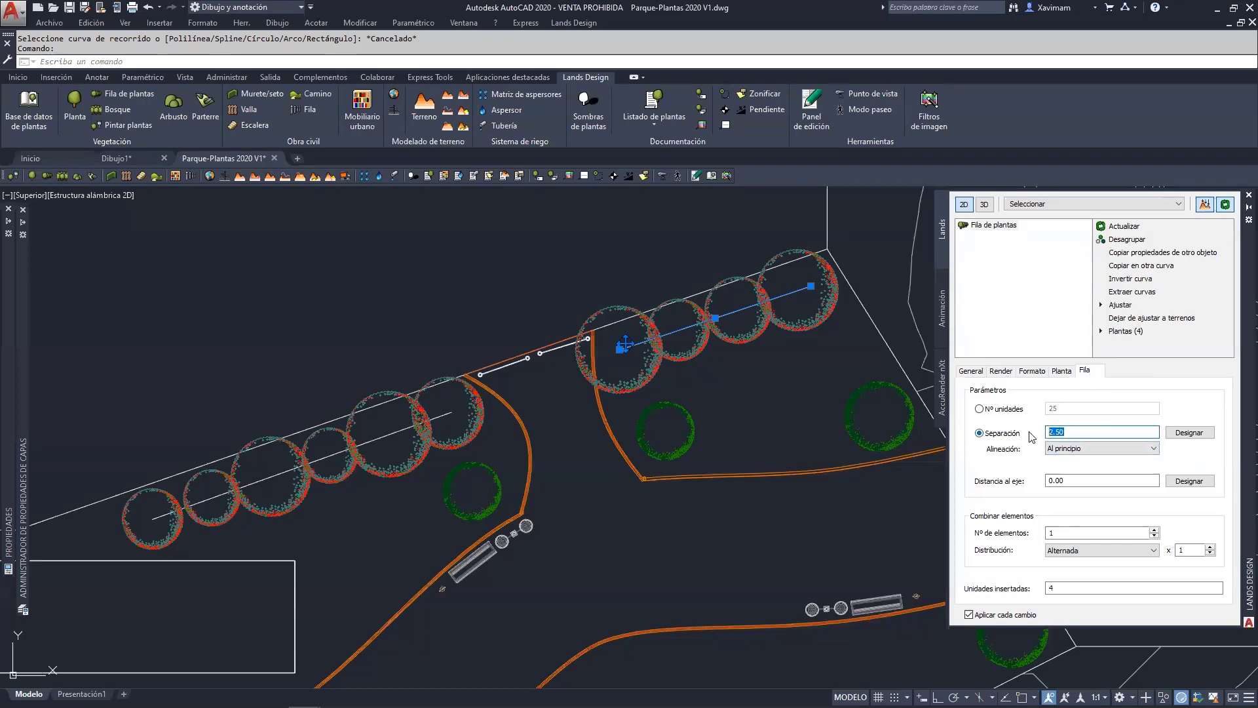
type("3")
key("Return")
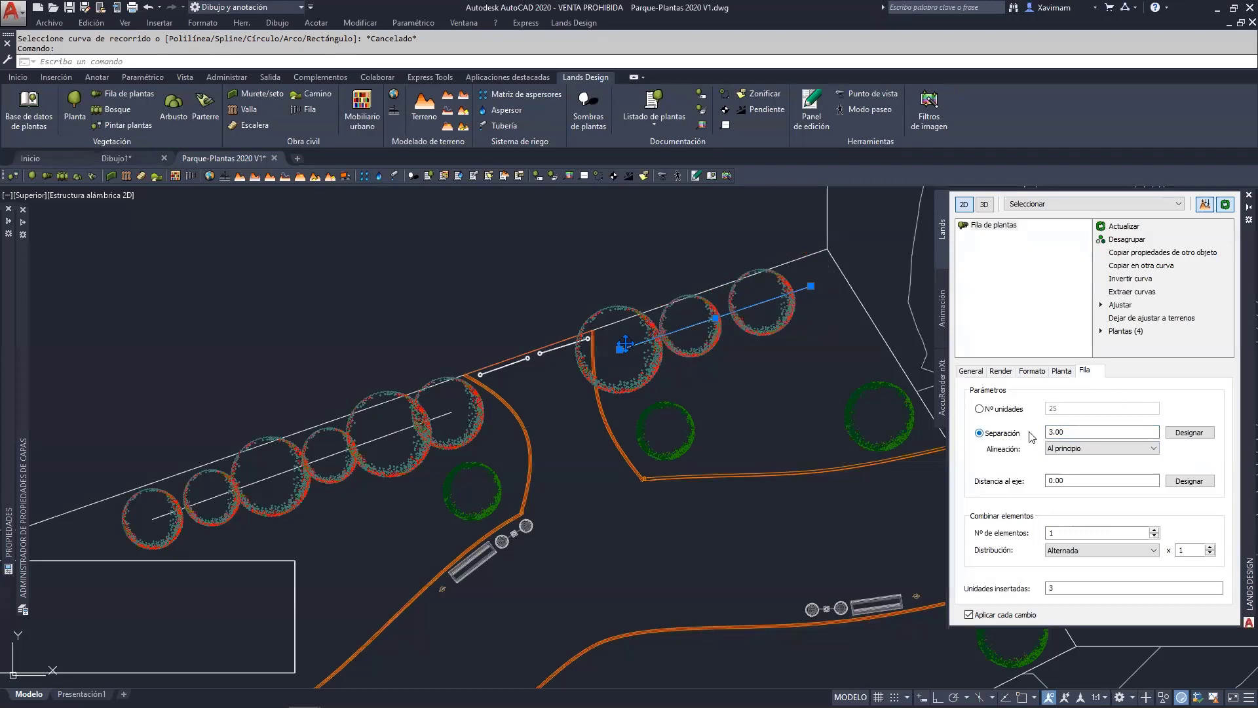
Set the approximate height of the plants in the eastern Callistemon citrinus row to 2.
left_click(1062, 371)
left_click_drag(1085, 470, 1034, 472)
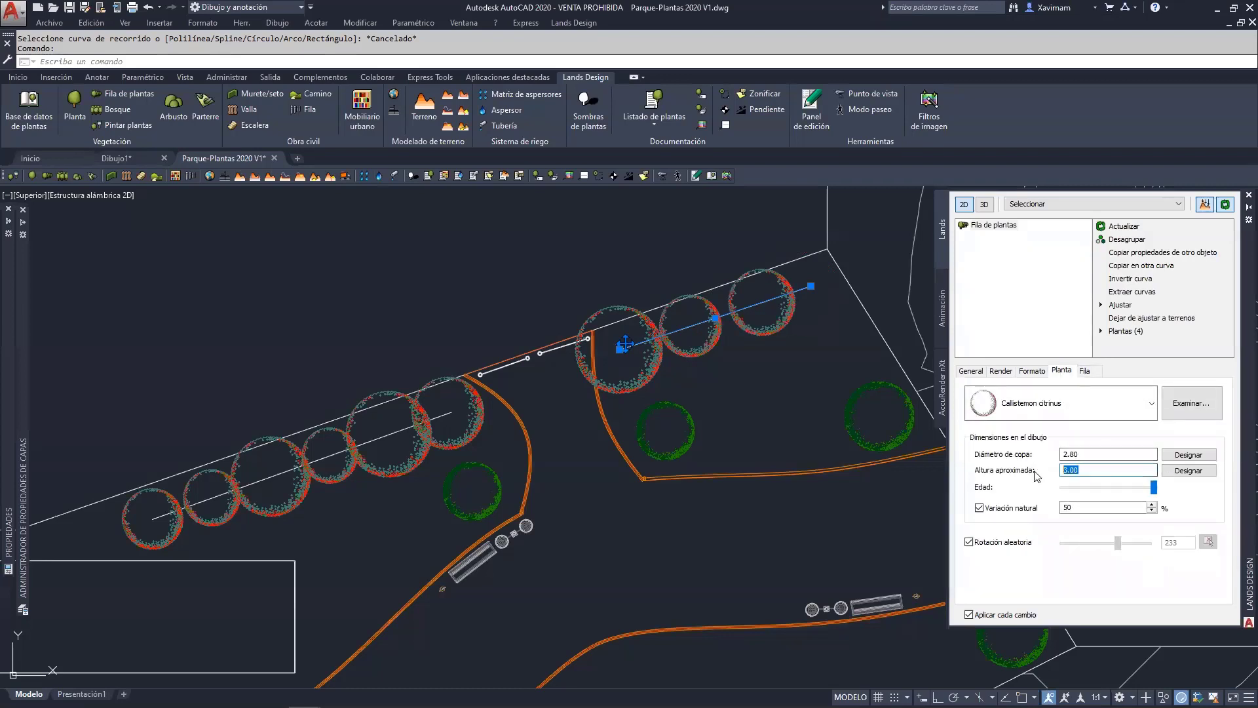
type("2")
key("Return")
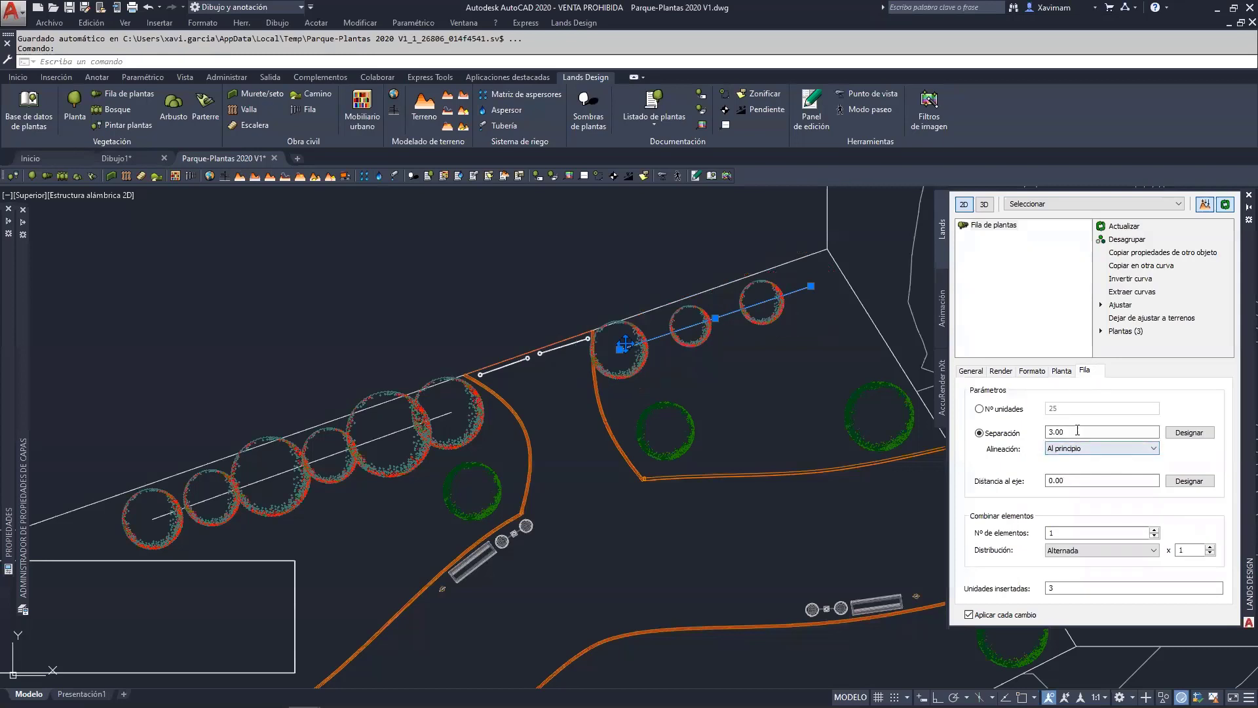
Set the eastern row's plant separation to 2 in the edit panel.
left_click_drag(1082, 432, 1021, 437)
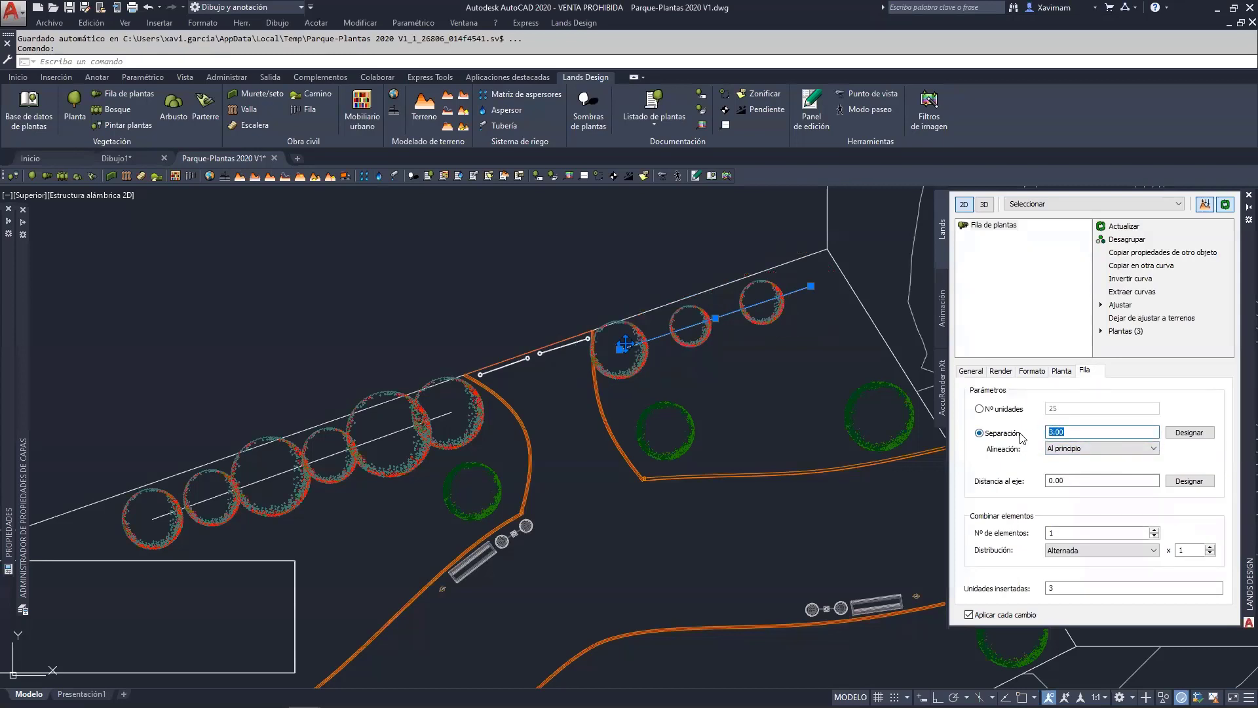
type("2")
key("Return")
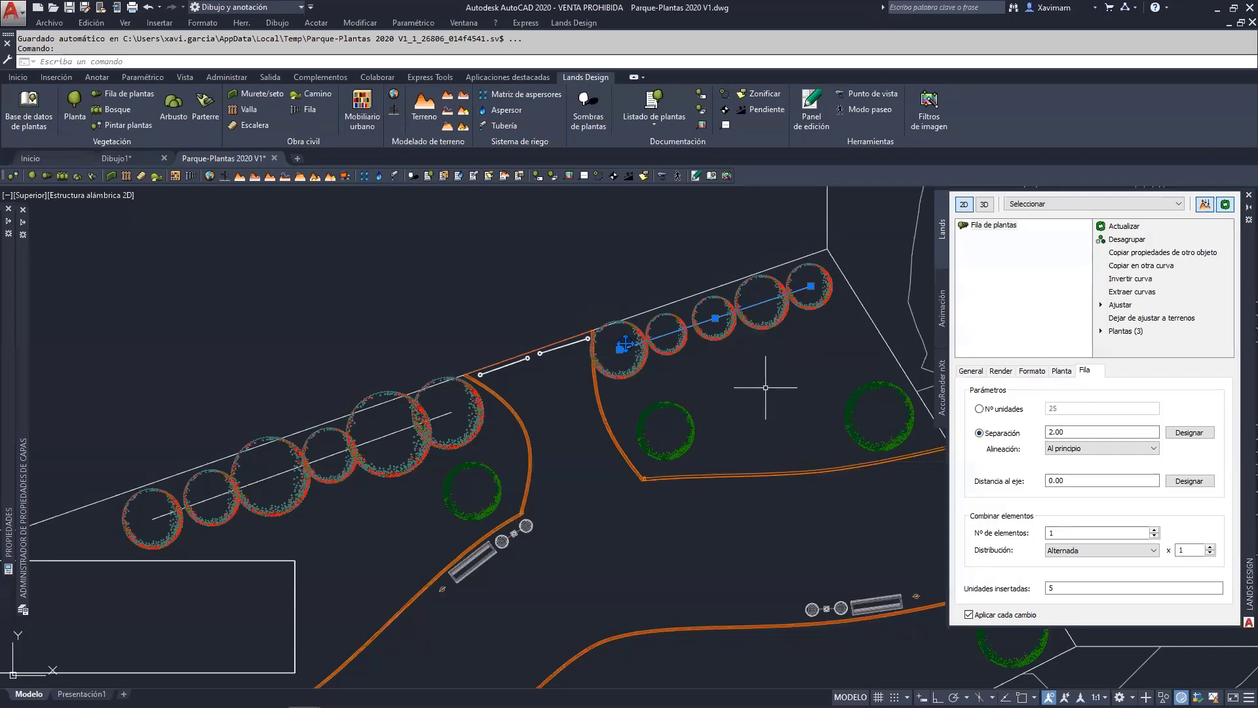
Examine the Lands Design editing commands available for the selected Callistemon citrinus row, such as adjusting, inverting the curve and copying properties.
right_click(573, 264)
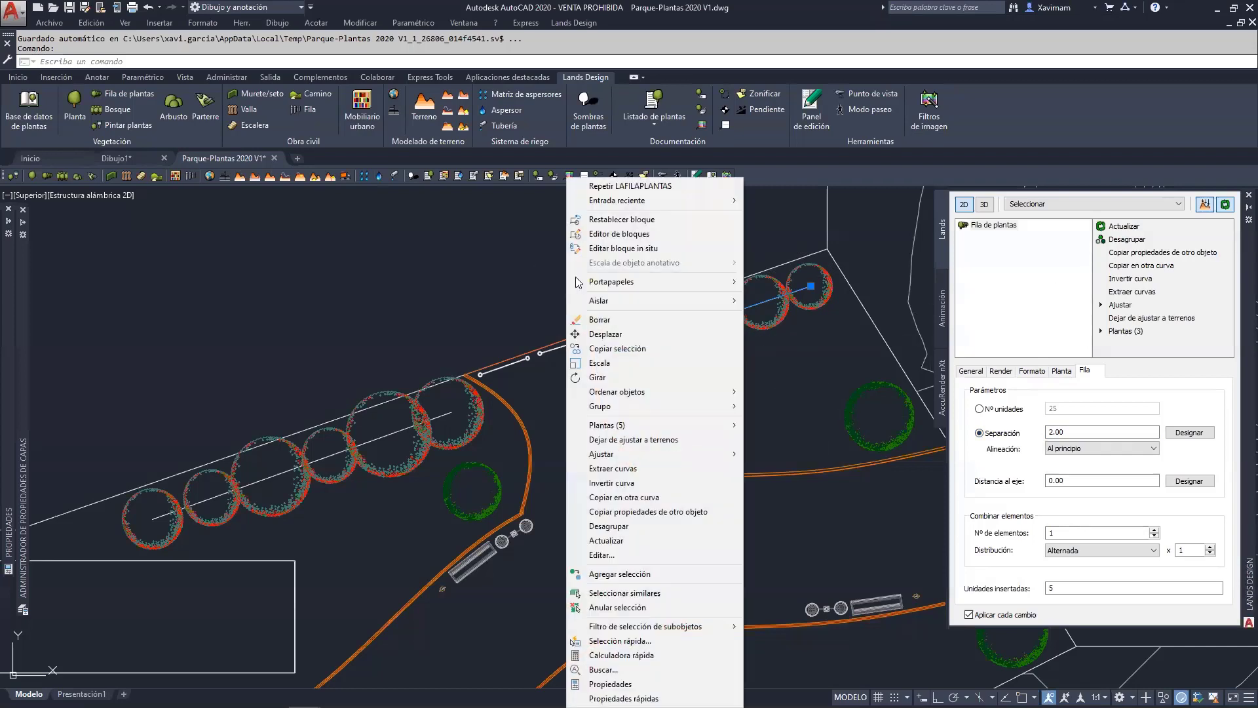
mouse_move(596, 311)
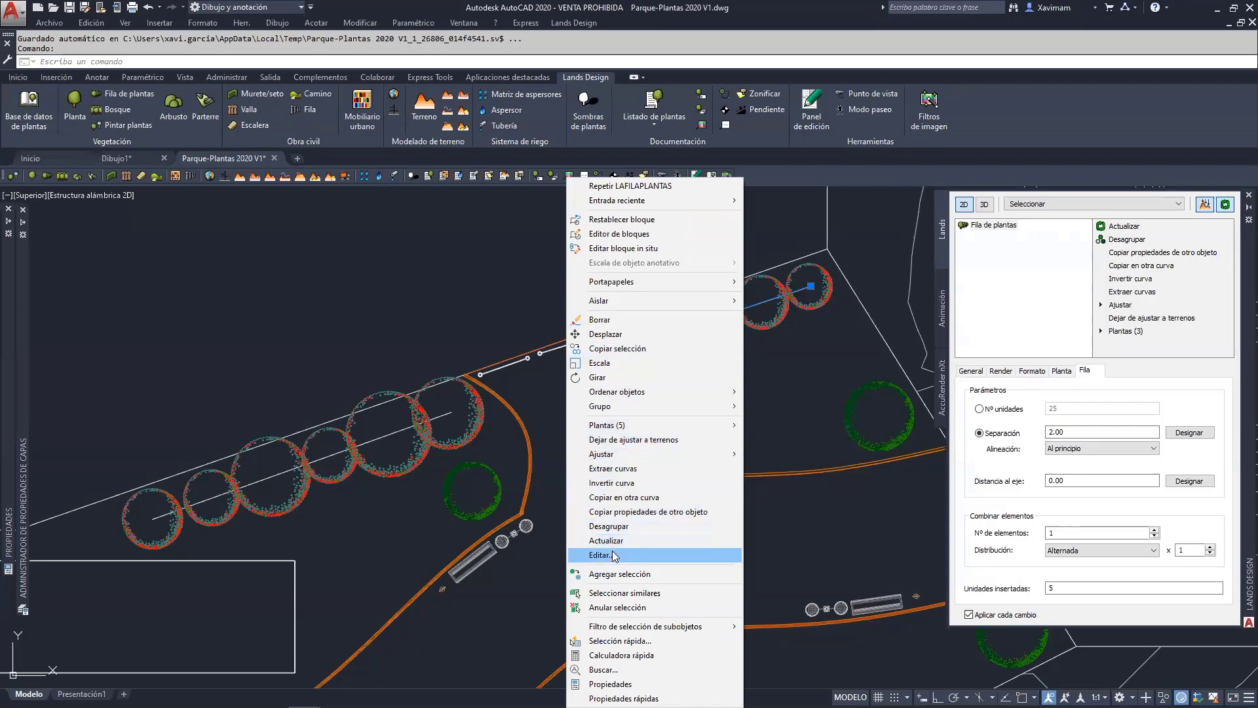
mouse_move(618, 429)
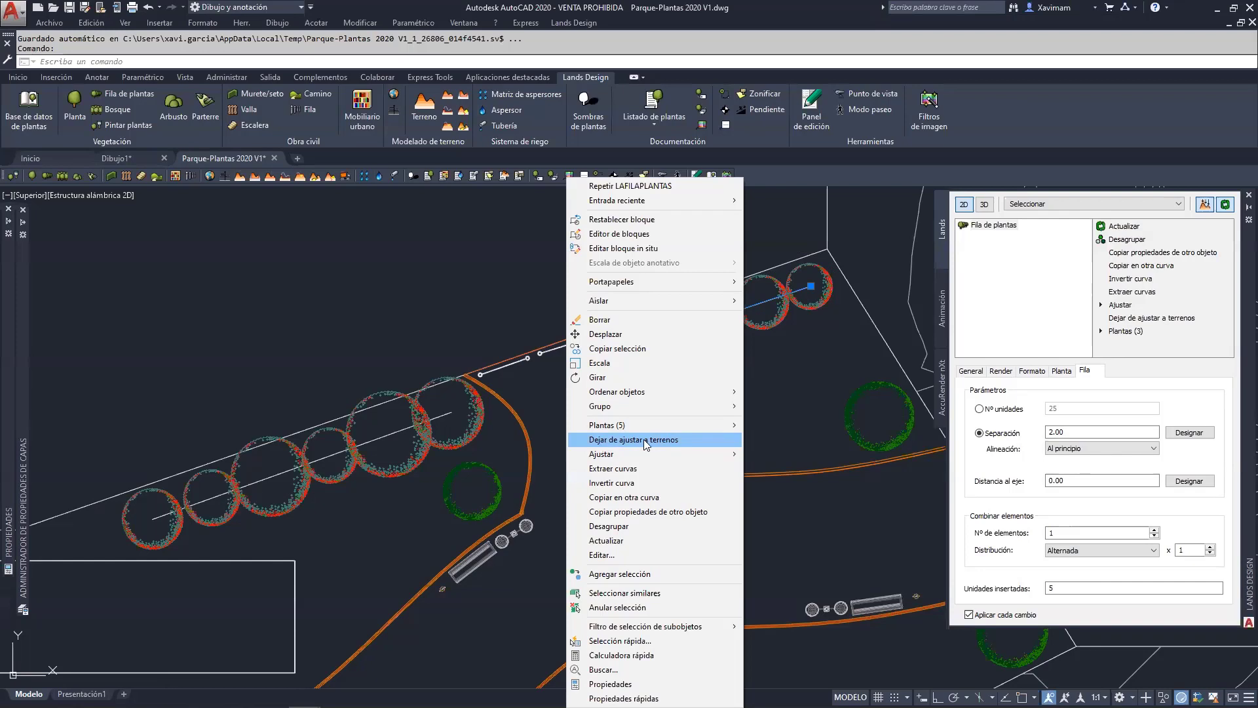
mouse_move(638, 454)
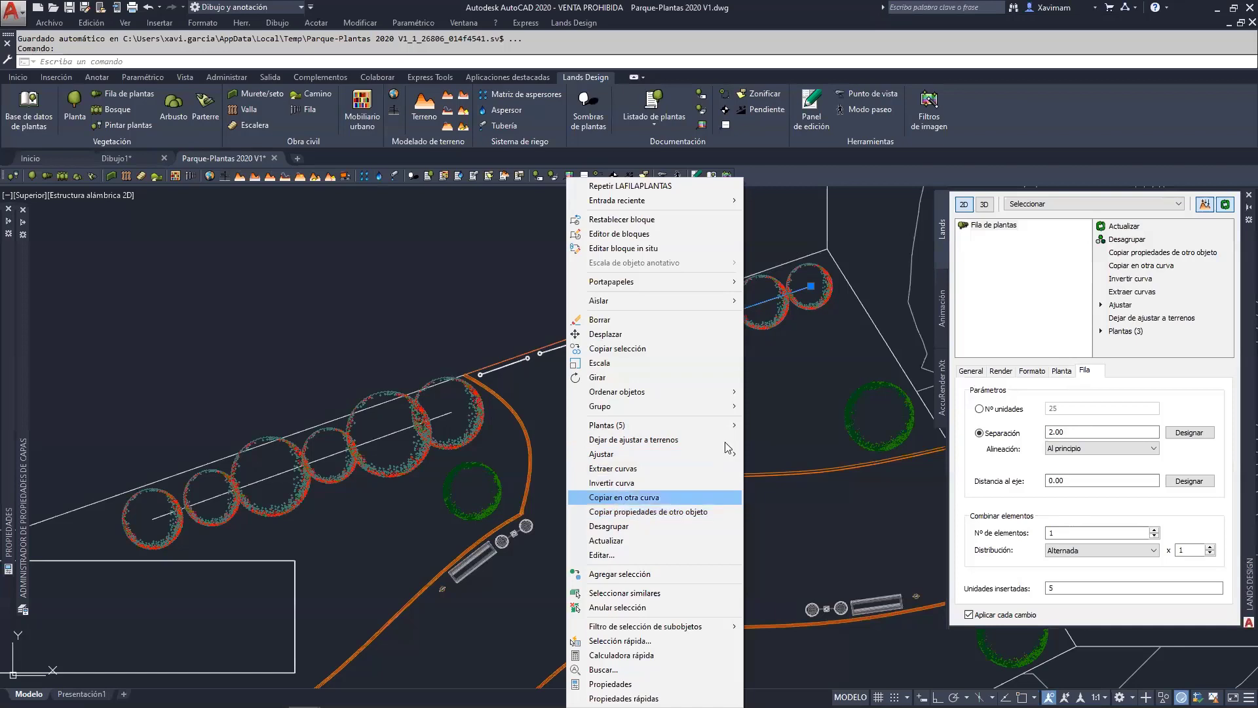
left_click(633, 512)
left_click(727, 347)
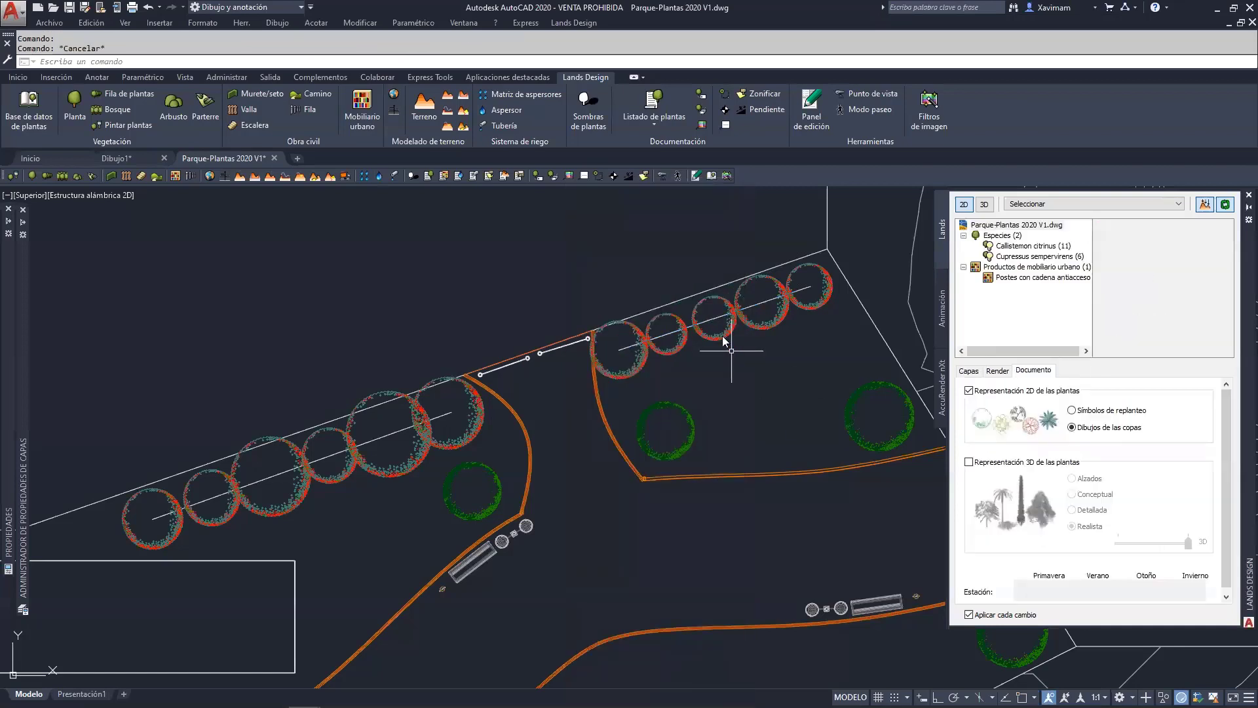
key("Escape")
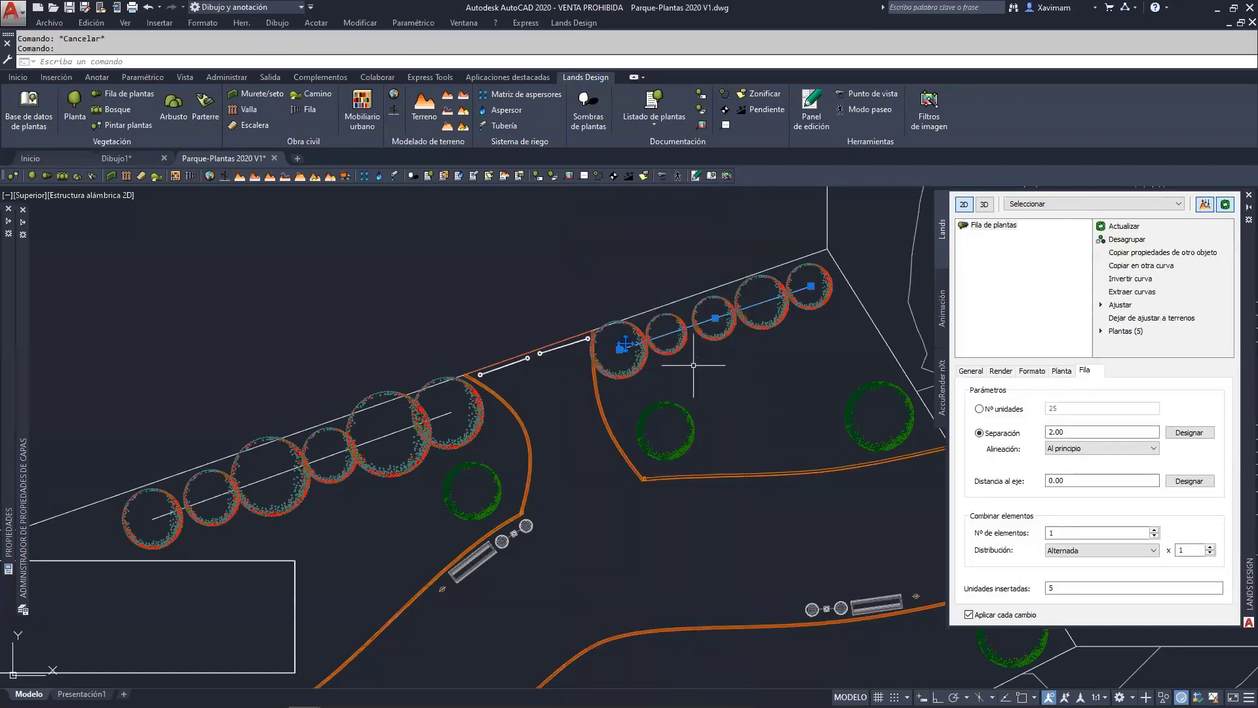
key("Escape")
Edit the eastern Callistemon citrinus row in the properties explorer, setting its plant separation to 1.5, and accept.
left_click(810, 305)
right_click(720, 365)
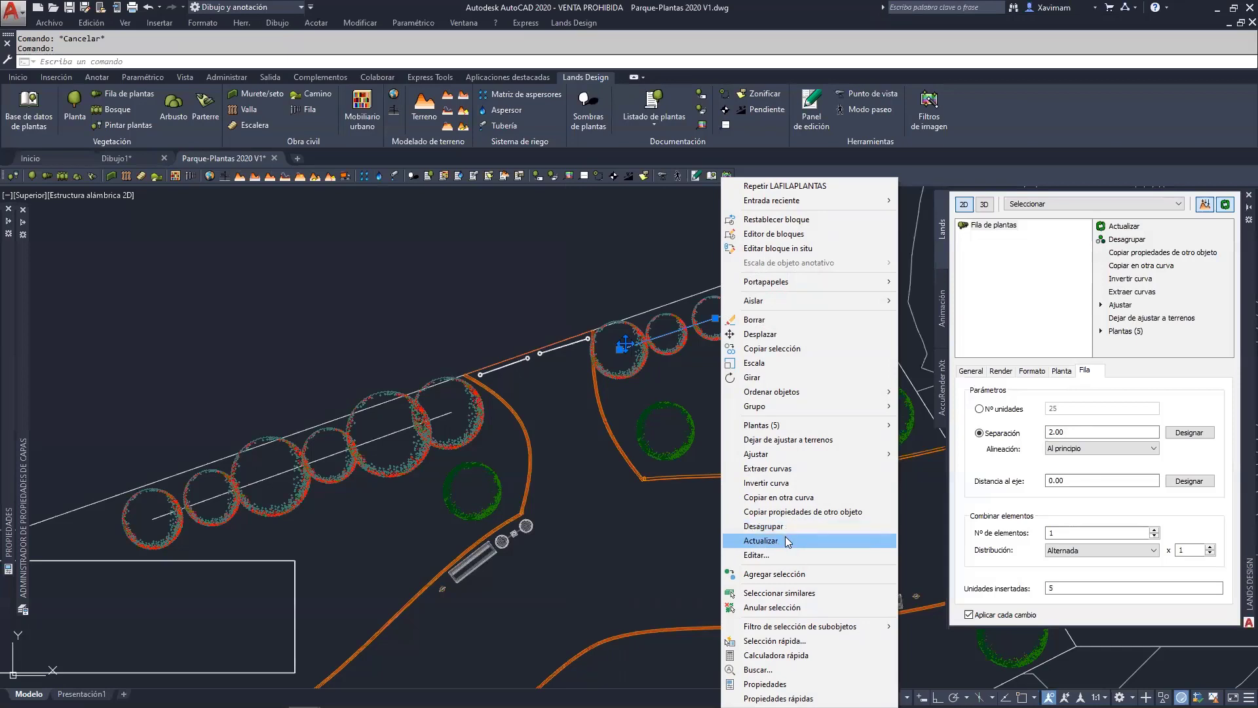
left_click(779, 554)
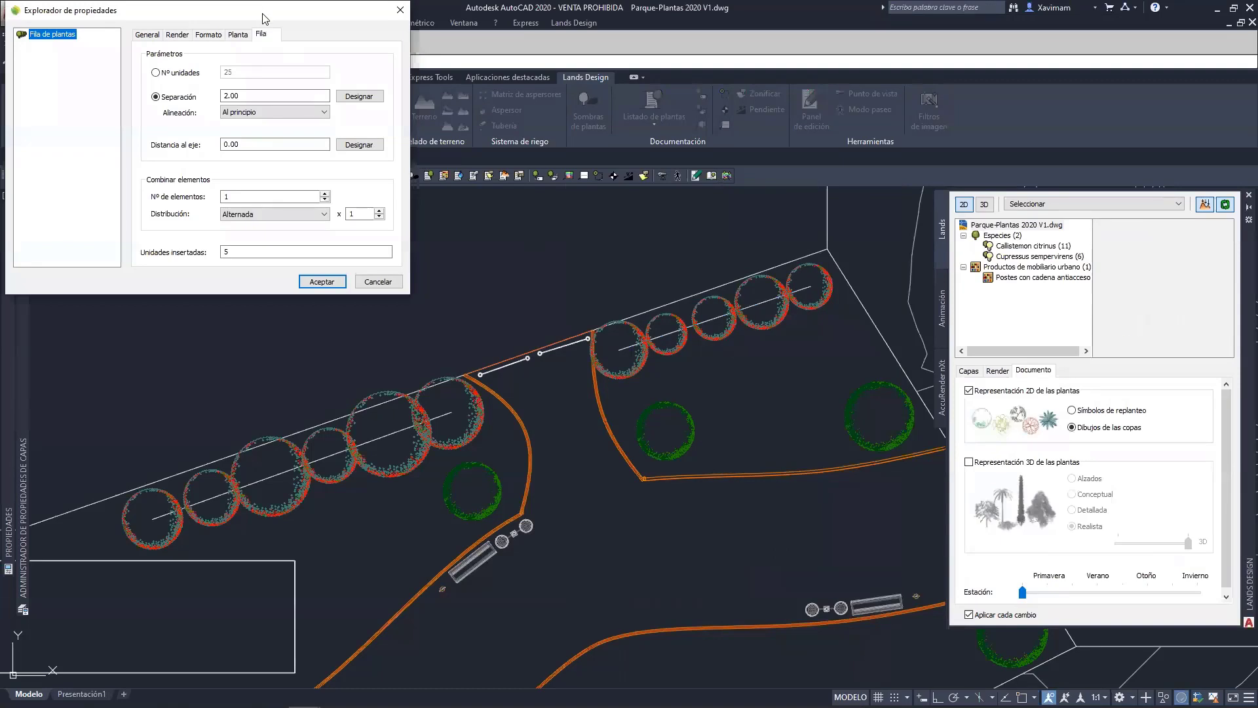
left_click_drag(264, 18, 433, 265)
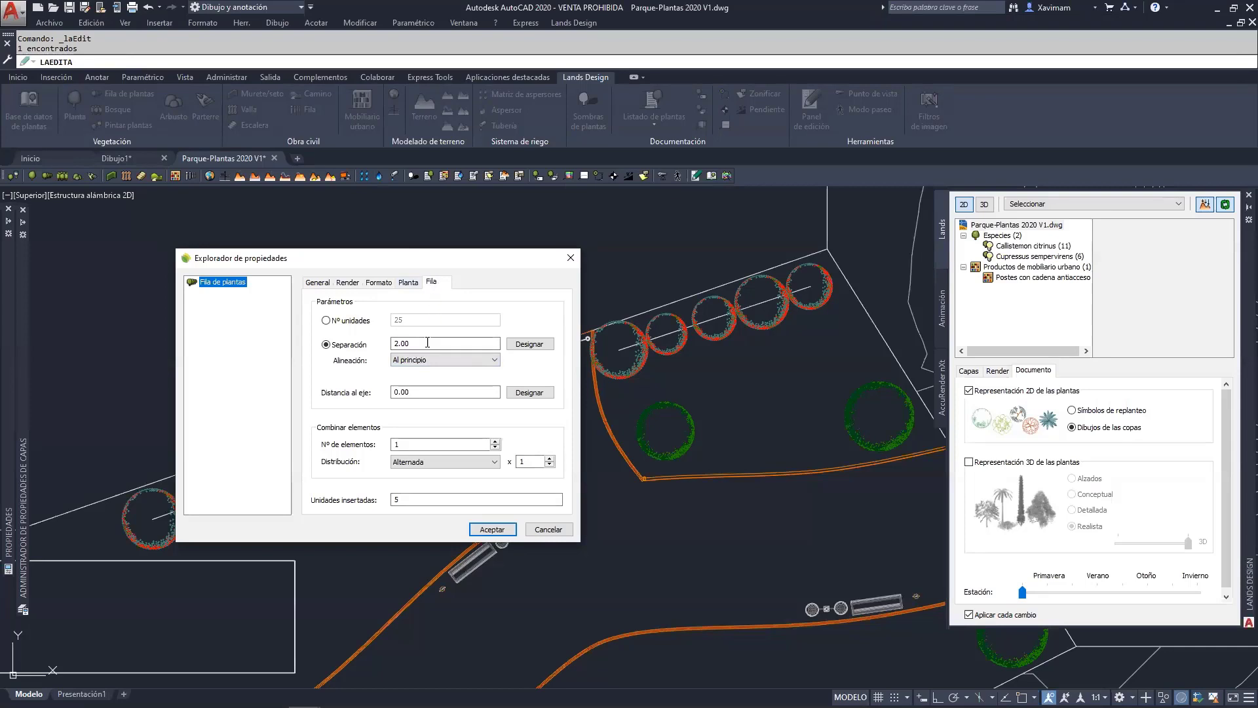
left_click_drag(427, 343, 371, 346)
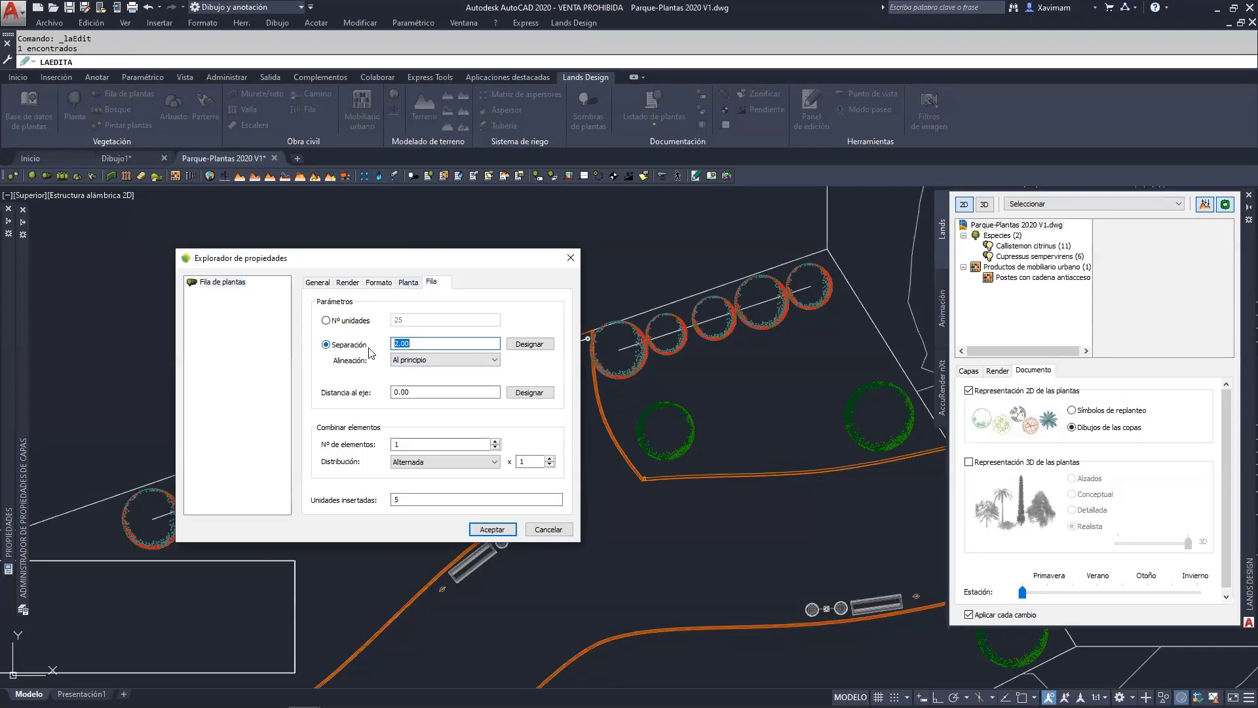
type("1.5")
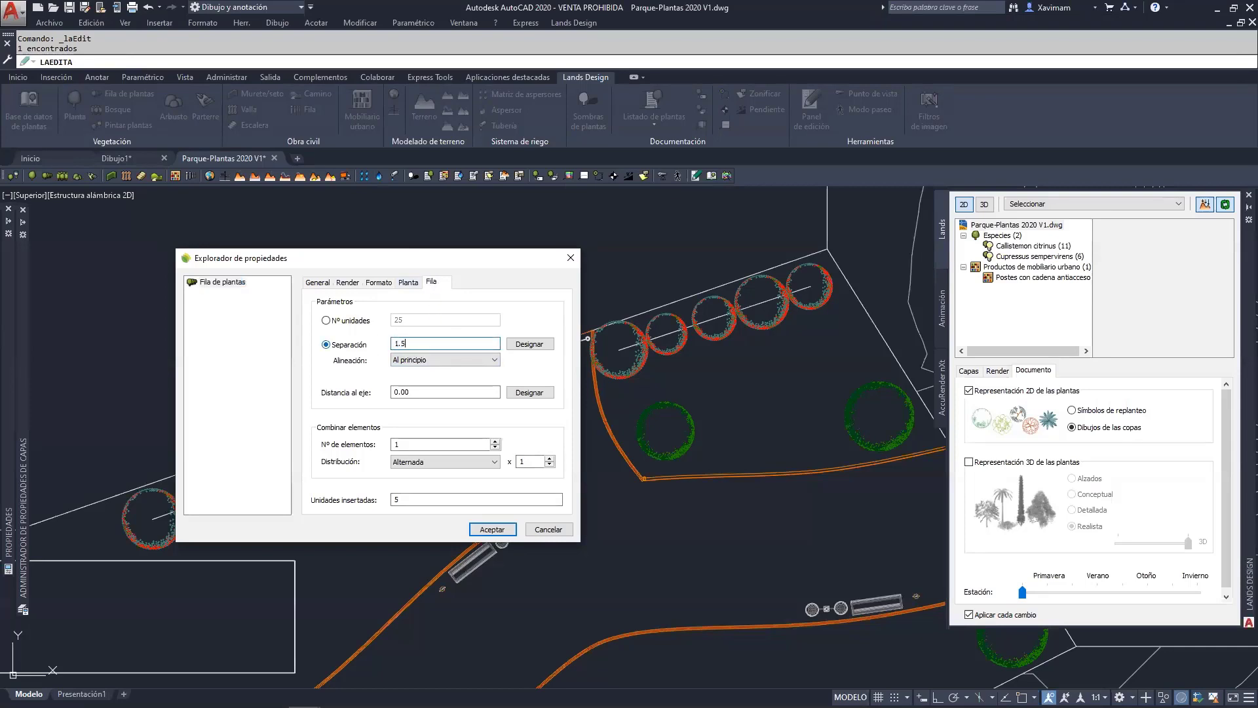
left_click(499, 531)
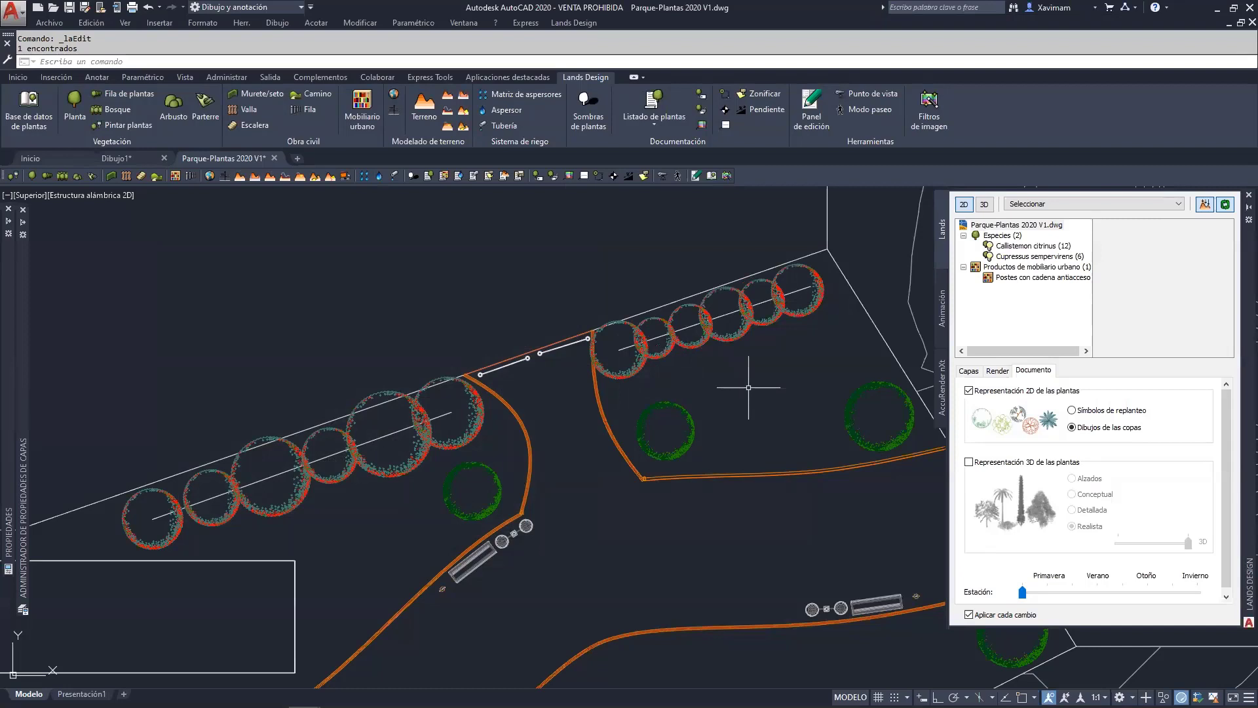
Start a new plant row with Buxus sempervirens as the species and lower its age to get smaller plants.
scroll(672, 386, "down", 8)
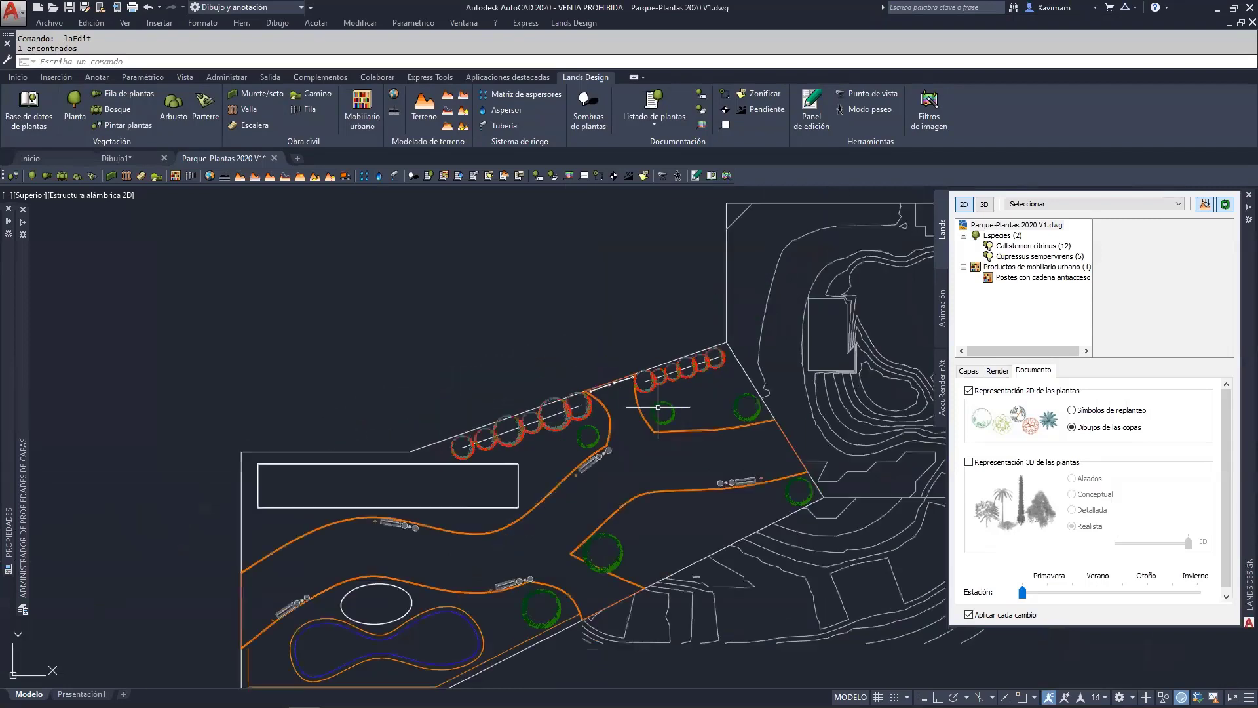
middle_click_drag(578, 426, 596, 372)
scroll(498, 426, "up", 5)
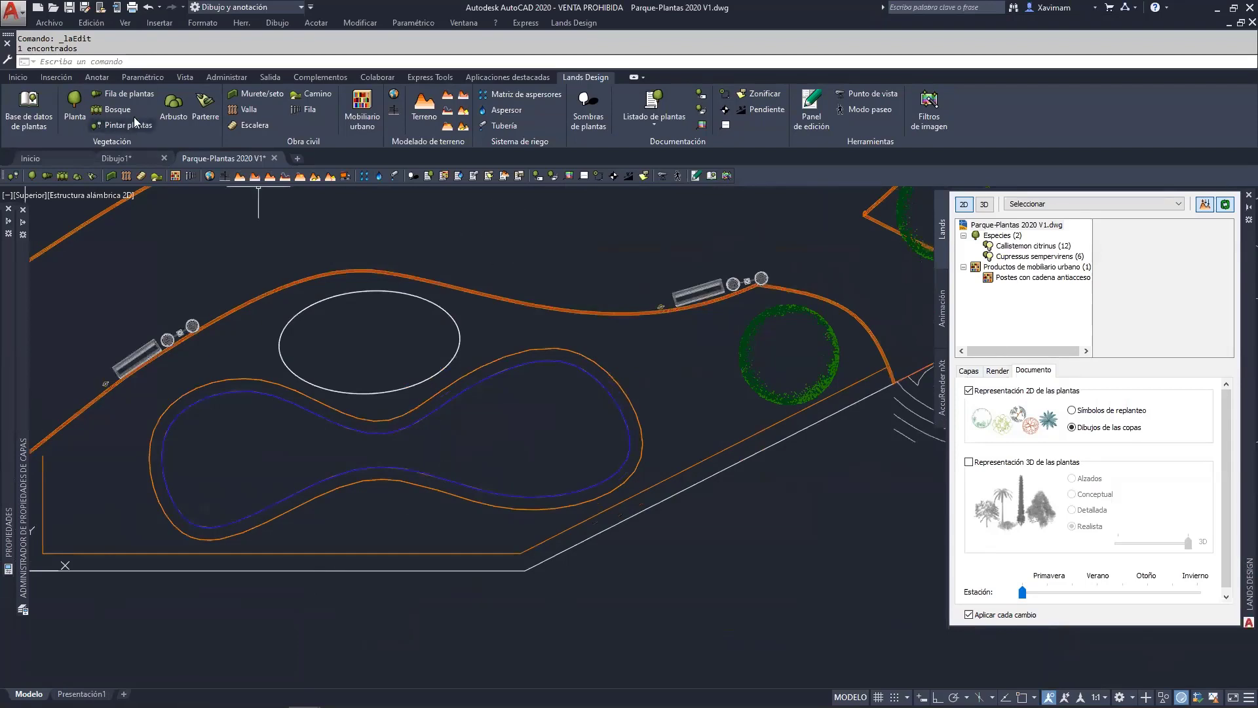
left_click(133, 100)
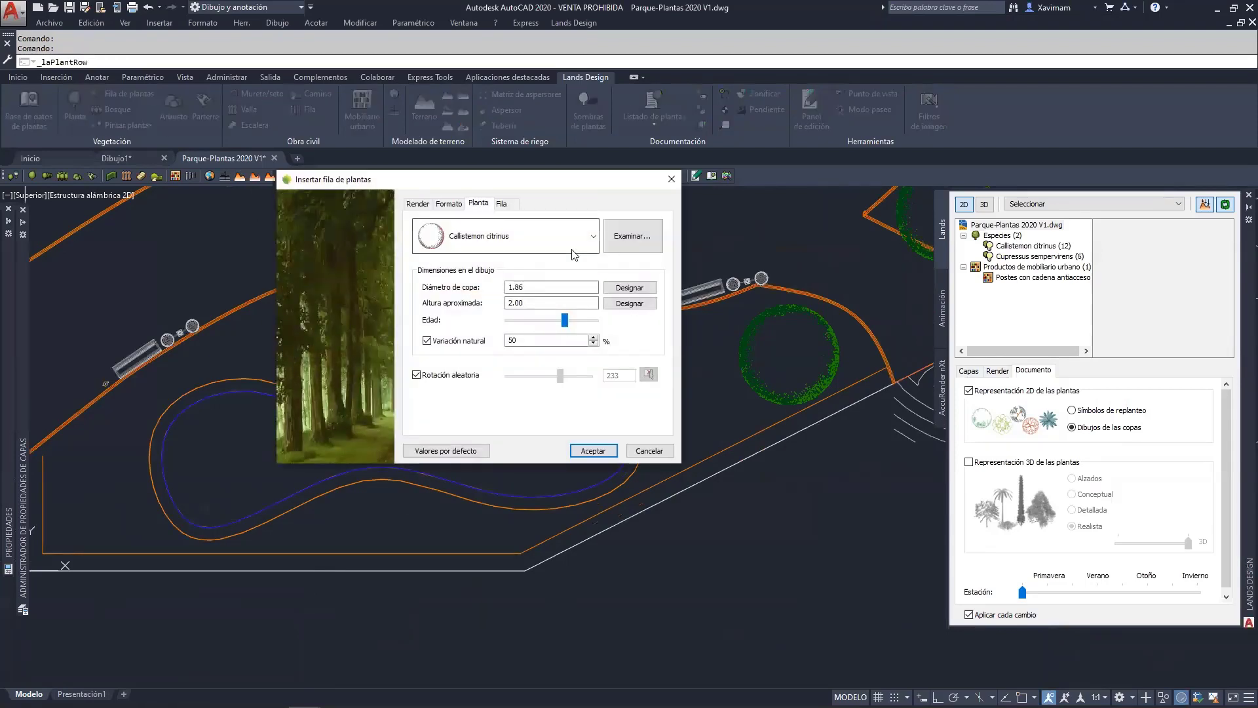
left_click(557, 234)
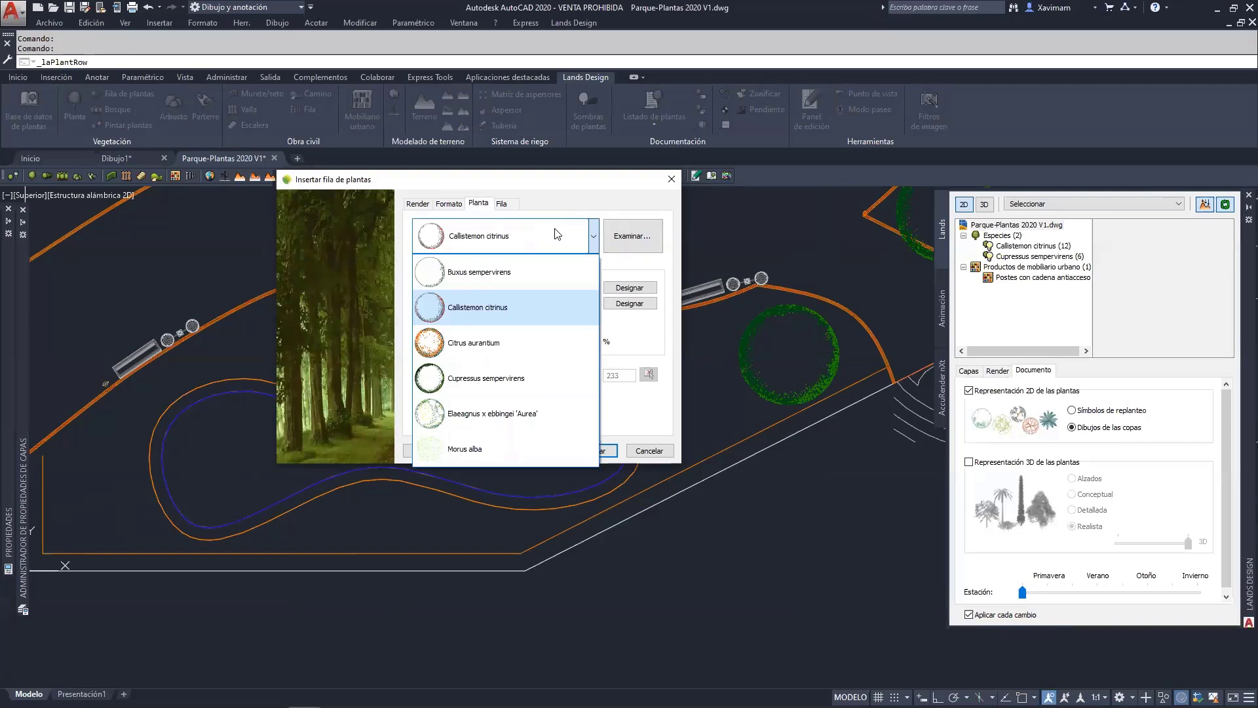
left_click(506, 269)
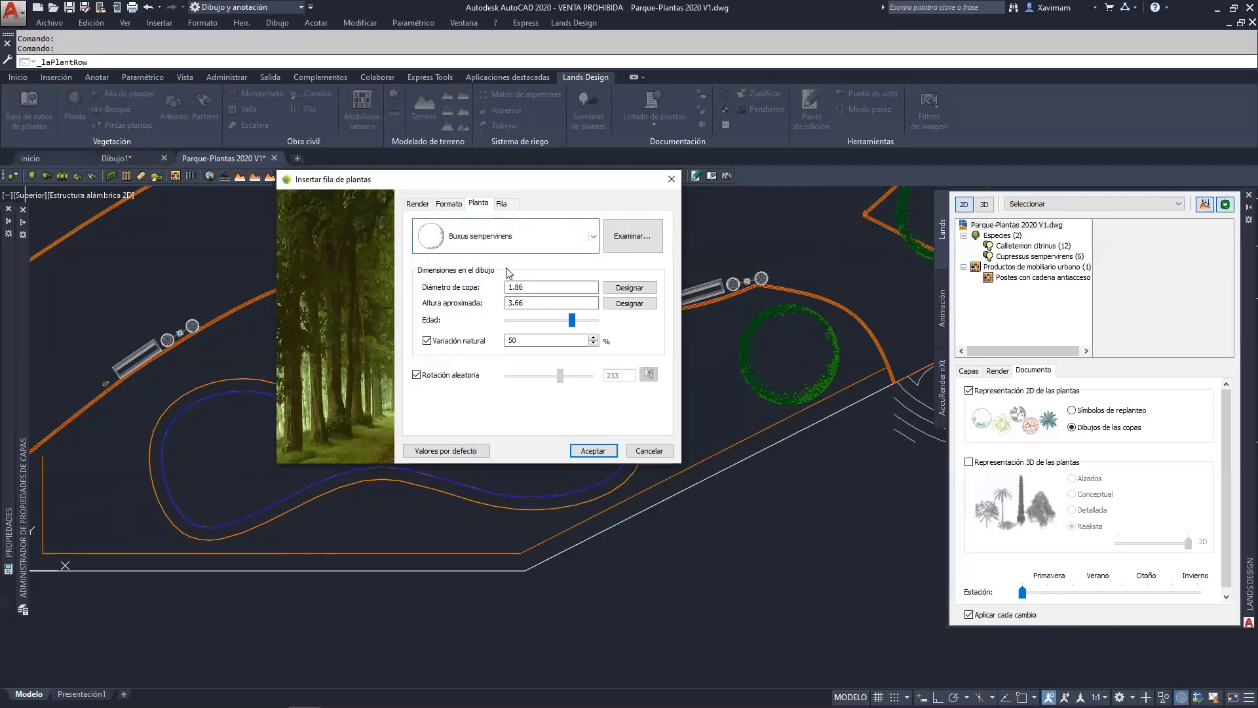
double_click(516, 302)
left_click_drag(571, 323, 533, 334)
Define the Buxus sempervirens row by number of units, 25, and accept the row settings.
left_click(502, 205)
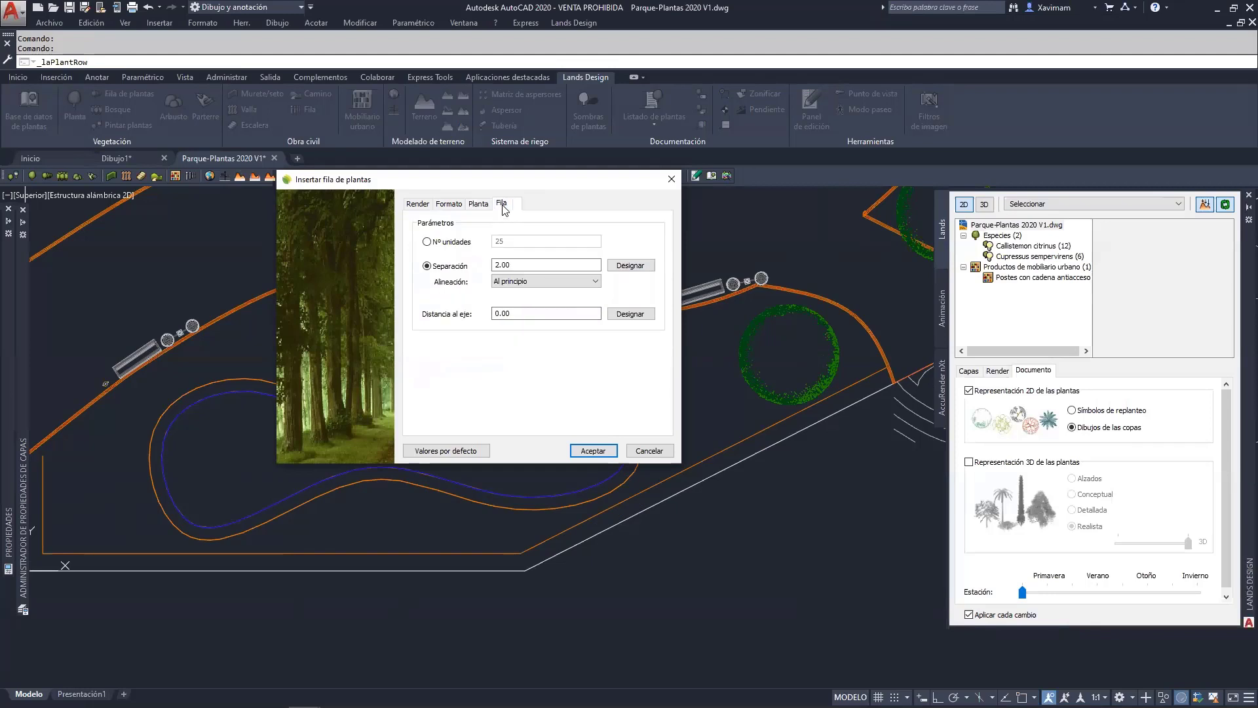
left_click(451, 241)
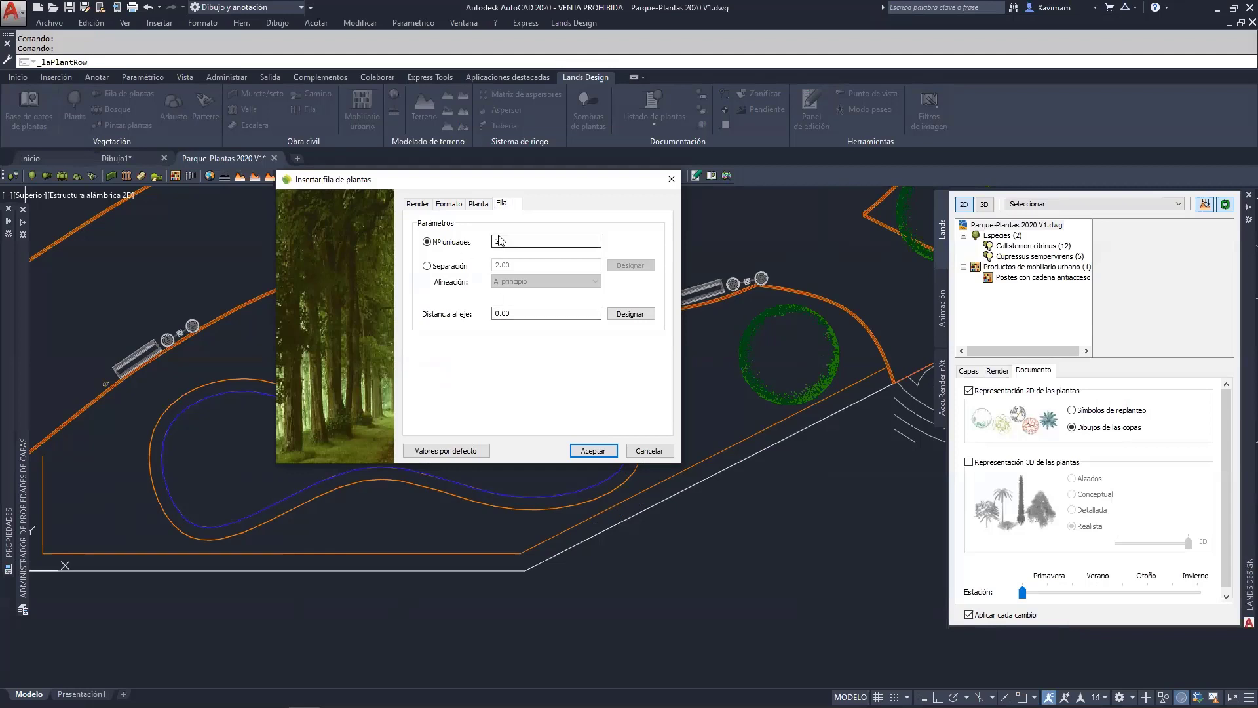
left_click(589, 451)
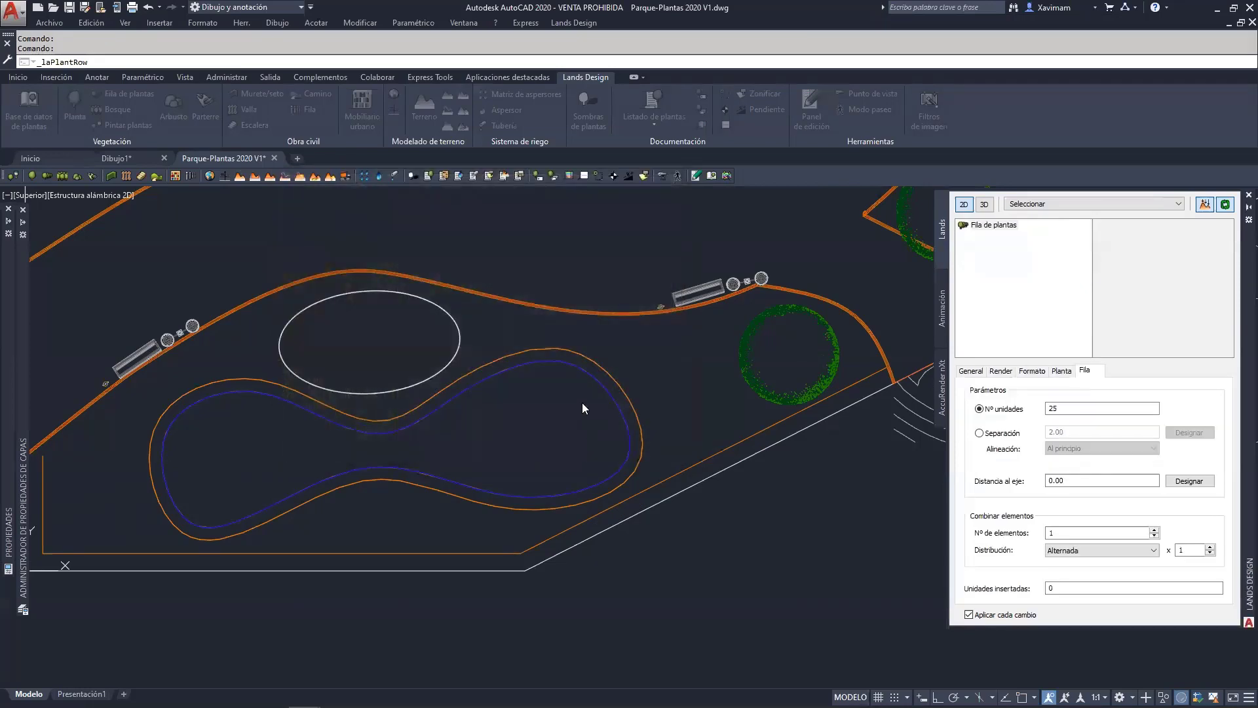
Insert a 25-unit plant row along a spline following the lower edge of the curved path between the two trees.
scroll(542, 243, "down", 5)
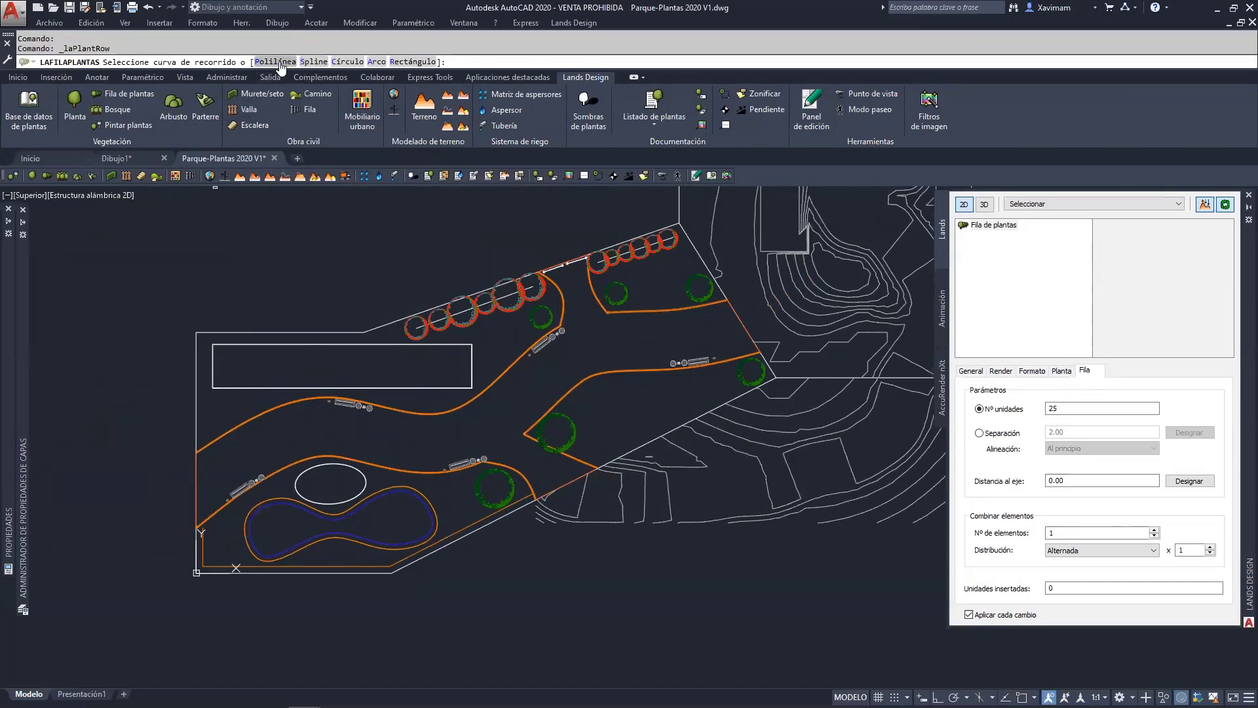
left_click(315, 62)
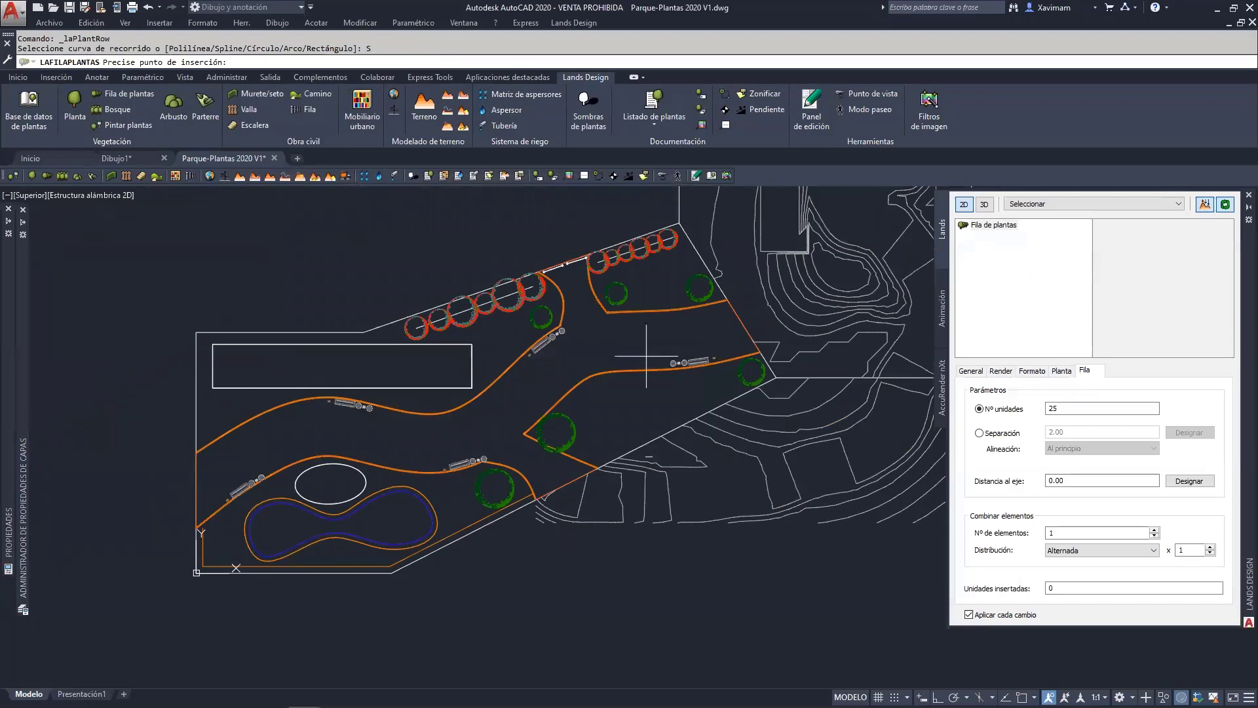
scroll(658, 394, "up", 4)
scroll(658, 394, "up", 2)
middle_click_drag(657, 394, 446, 453)
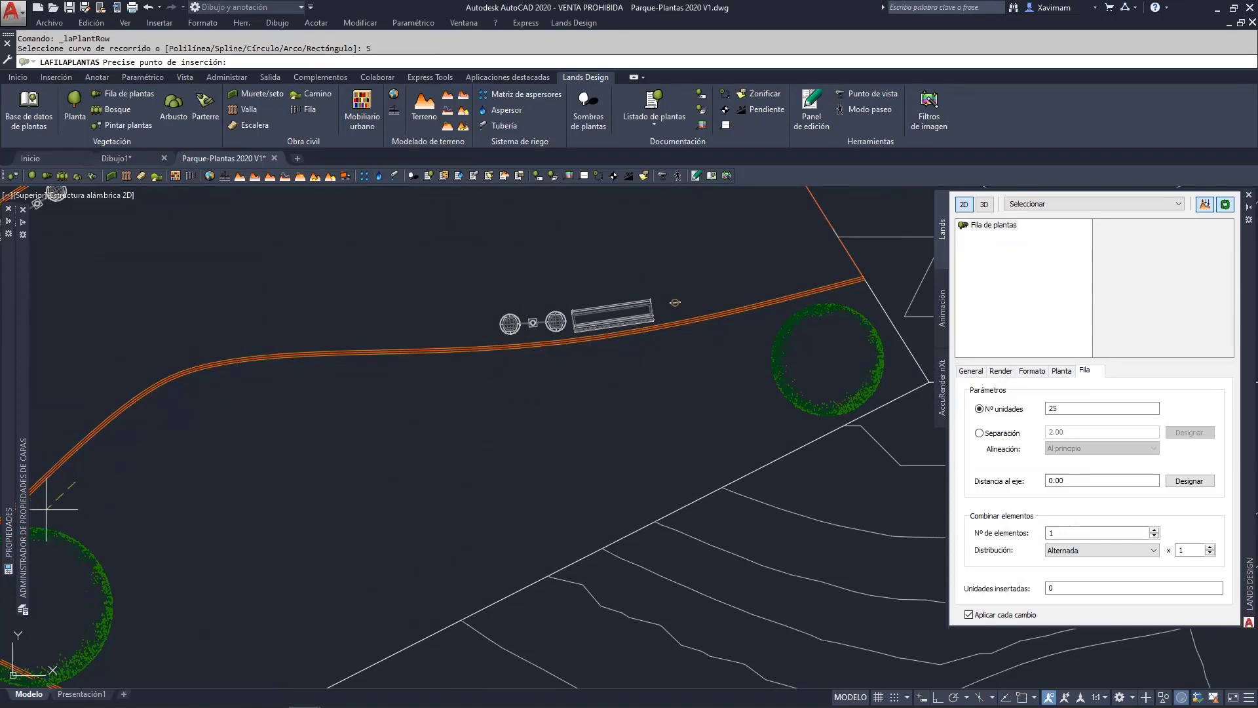
left_click(122, 511)
mouse_move(372, 445)
middle_mouse_down()
mouse_move(492, 432)
mouse_move(504, 443)
mouse_move(474, 458)
middle_mouse_up()
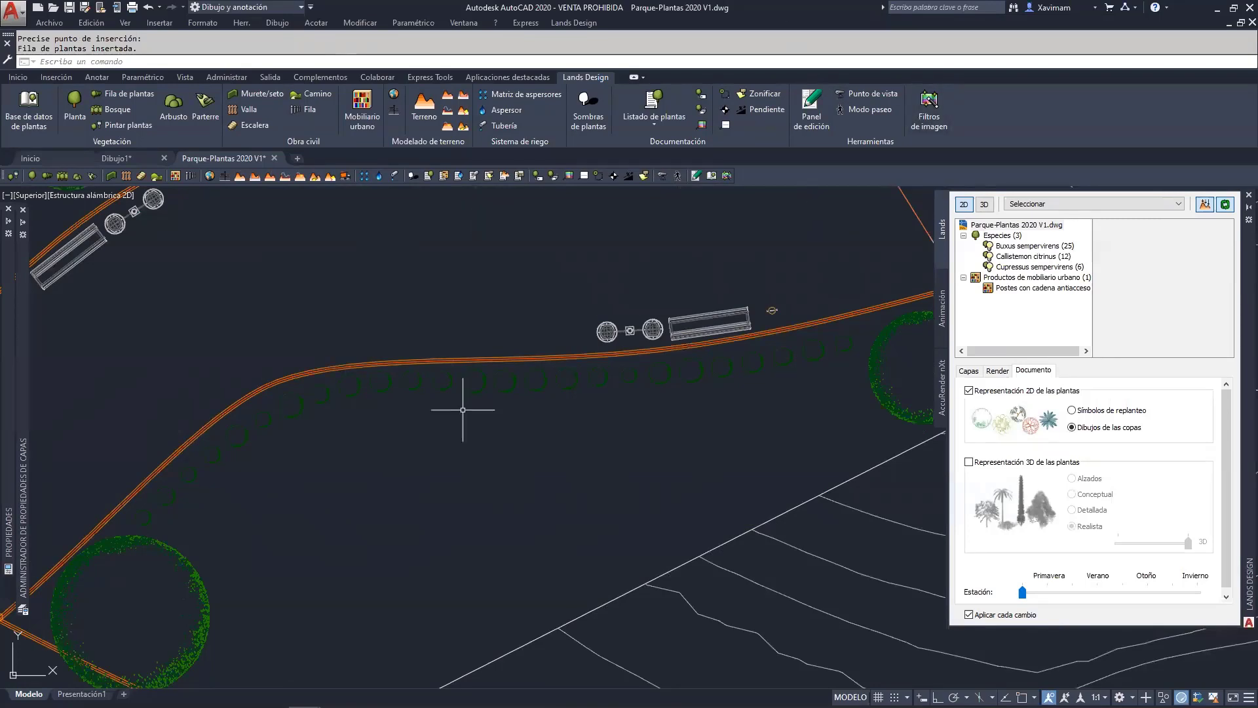
Set the new plant row's number of units to 40.
left_click(445, 381)
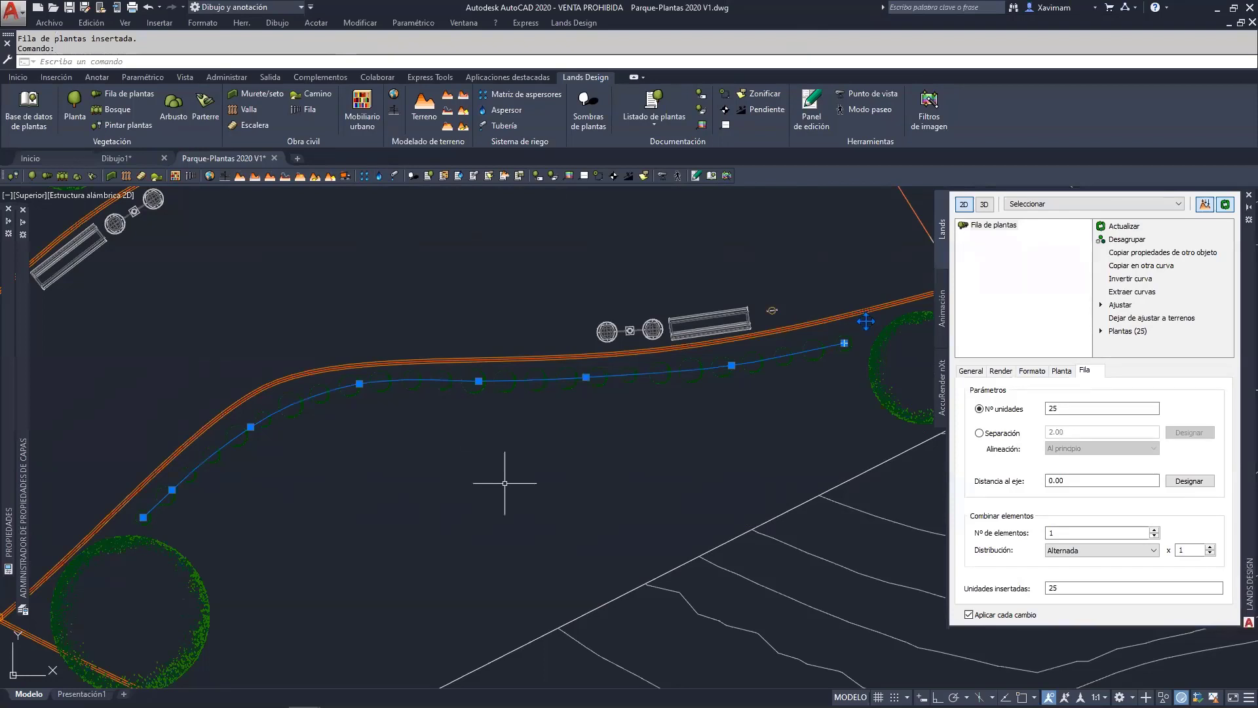
double_click(1055, 409)
type("40")
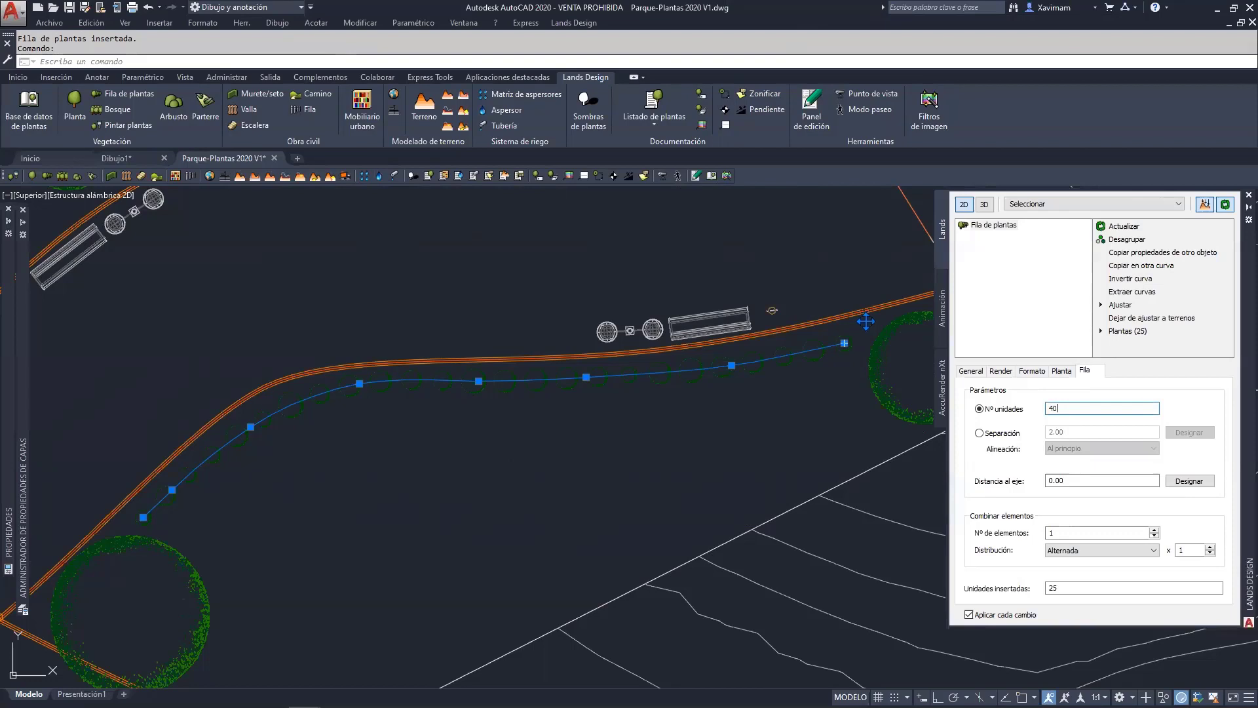
key("Return")
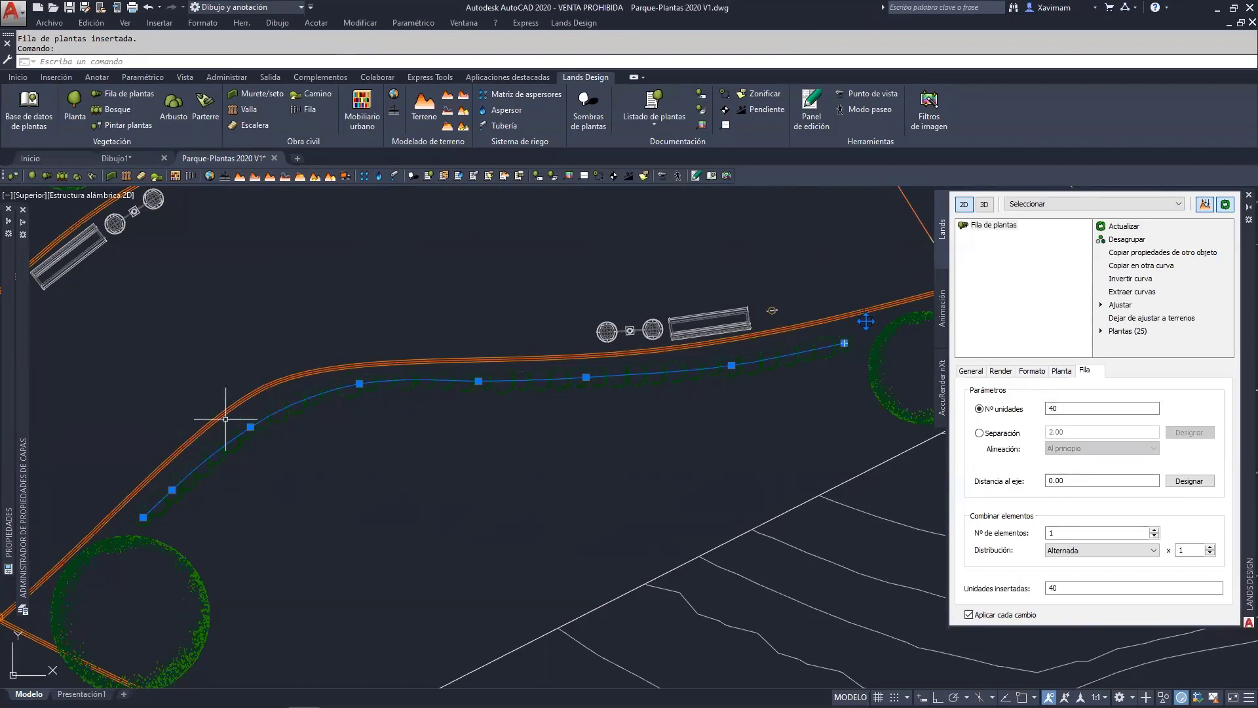
Stretch the row's spline points at the bend and along the start of the straight stretch closer to the path edge.
left_click(250, 426)
scroll(241, 406, "up", 3)
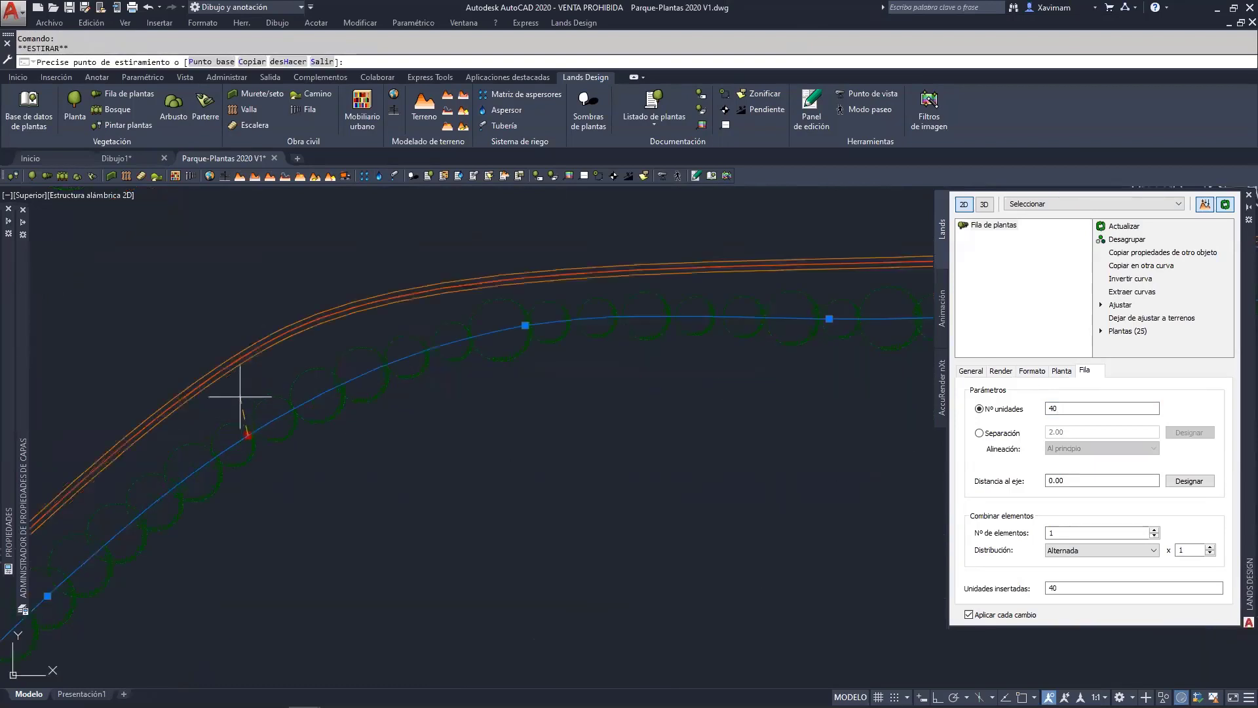
left_click(241, 397)
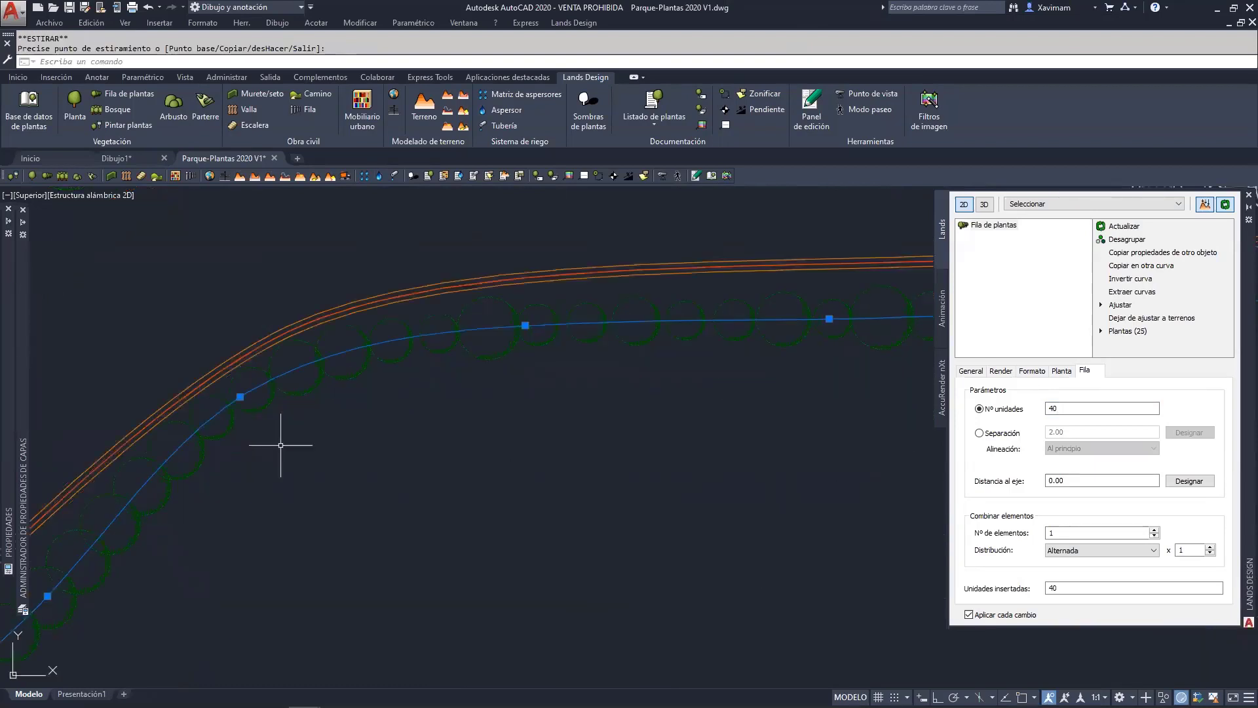
left_click(525, 325)
left_click(534, 315)
middle_click_drag(688, 382, 517, 517)
left_click(667, 446)
left_click(670, 418)
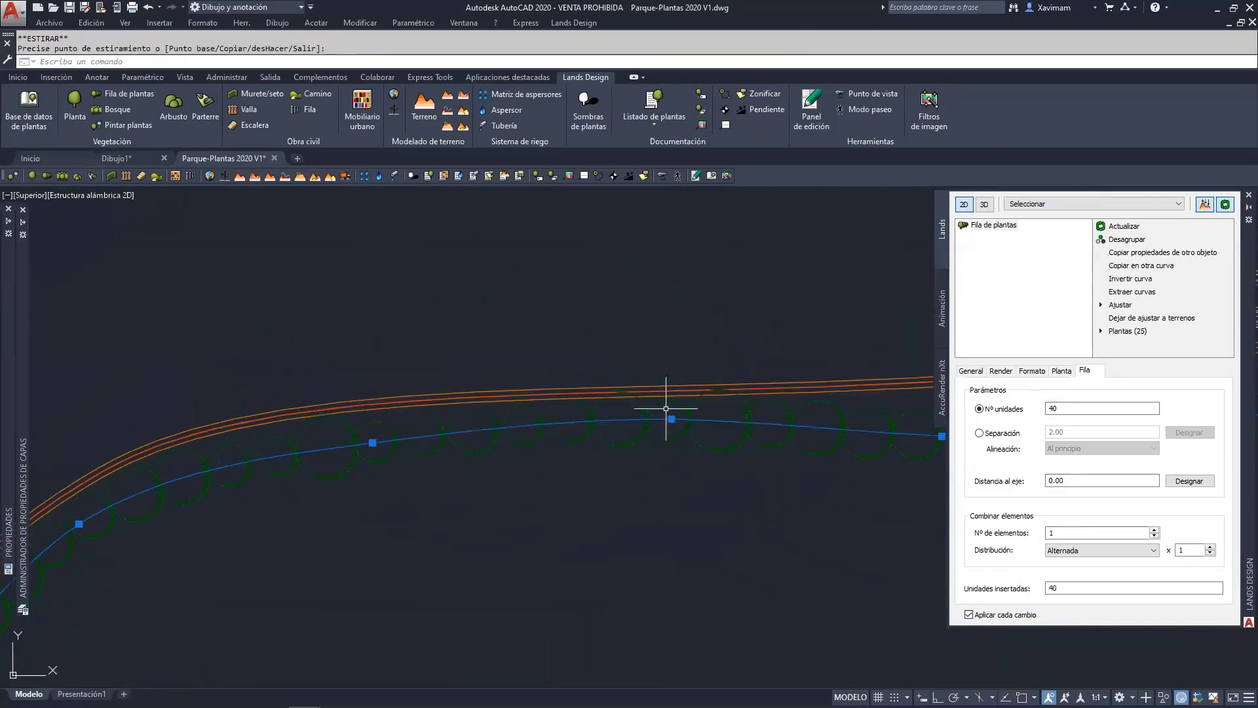
Stretch the row's spline points below the bench and its far end point closer to the path edge.
mouse_move(718, 443)
middle_mouse_down()
mouse_move(693, 461)
mouse_move(345, 533)
middle_mouse_up()
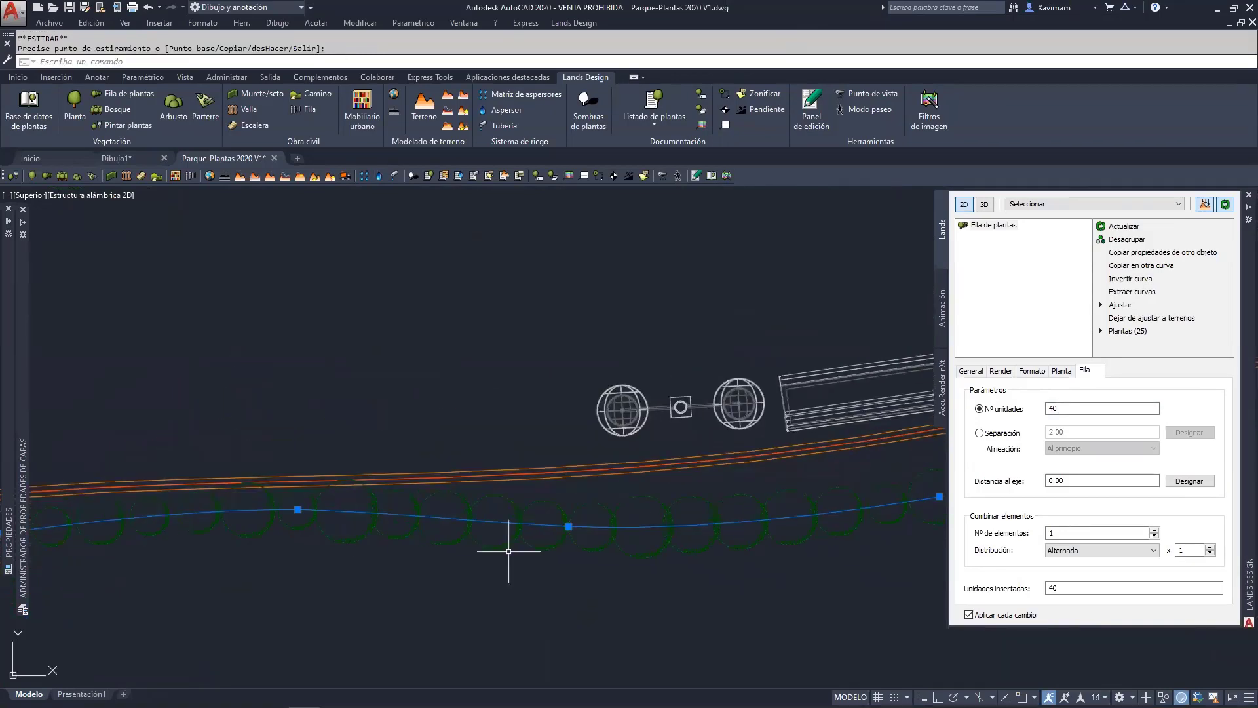
left_click(568, 525)
left_click(573, 509)
mouse_move(616, 540)
middle_mouse_down()
mouse_move(633, 549)
mouse_move(272, 568)
middle_mouse_up()
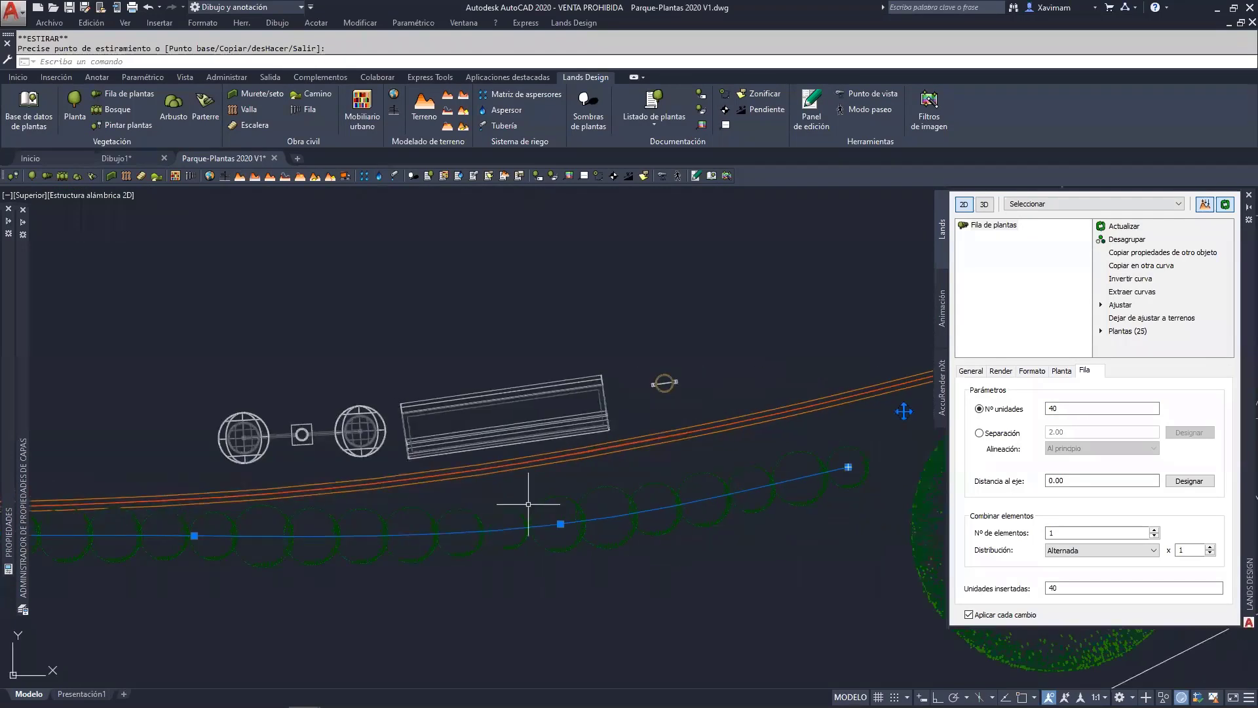
left_click(560, 522)
left_click(551, 485)
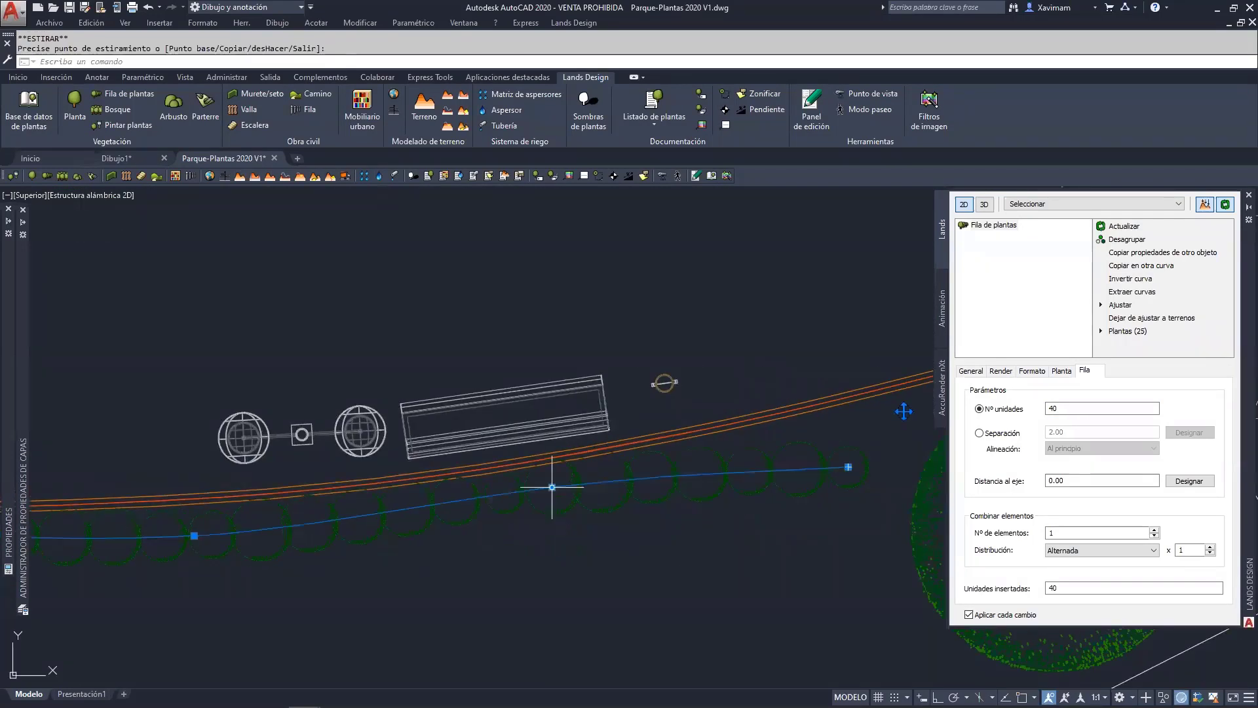
left_click(848, 467)
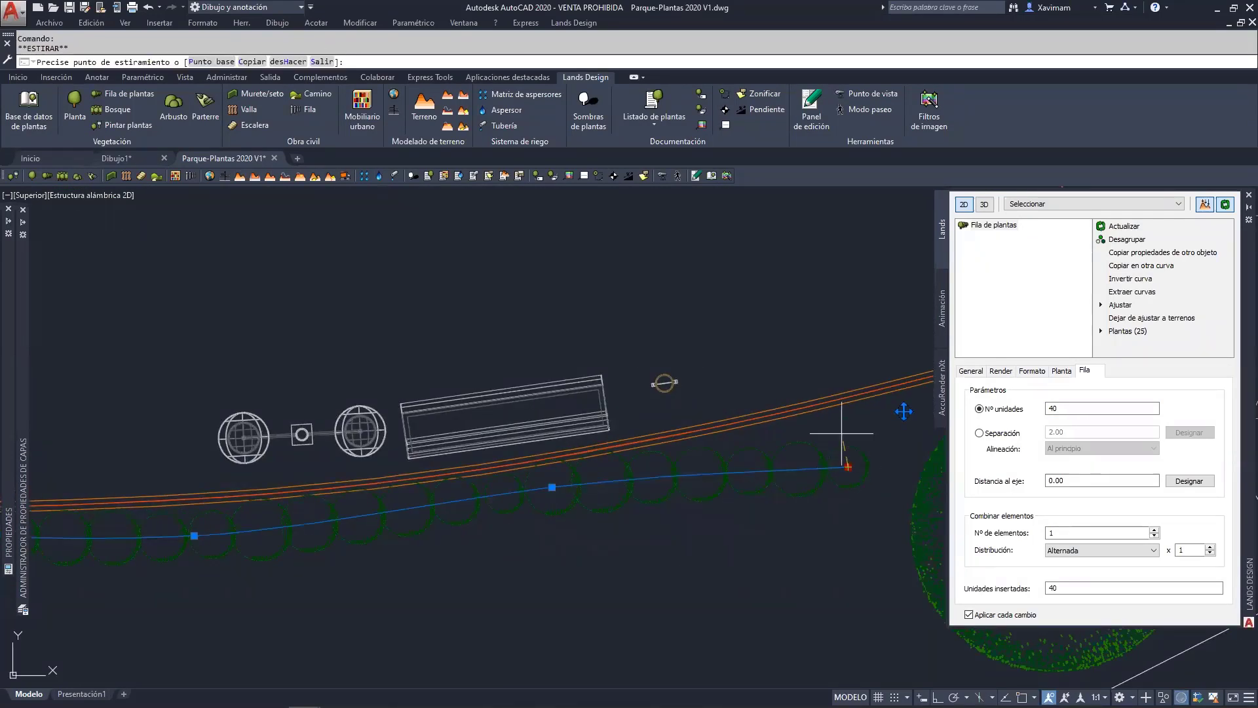
left_click(842, 428)
Extend the row's start point toward the tree at the path corner and pull its second point closer to the path.
scroll(768, 569, "down", 5)
middle_click_drag(655, 565, 791, 474)
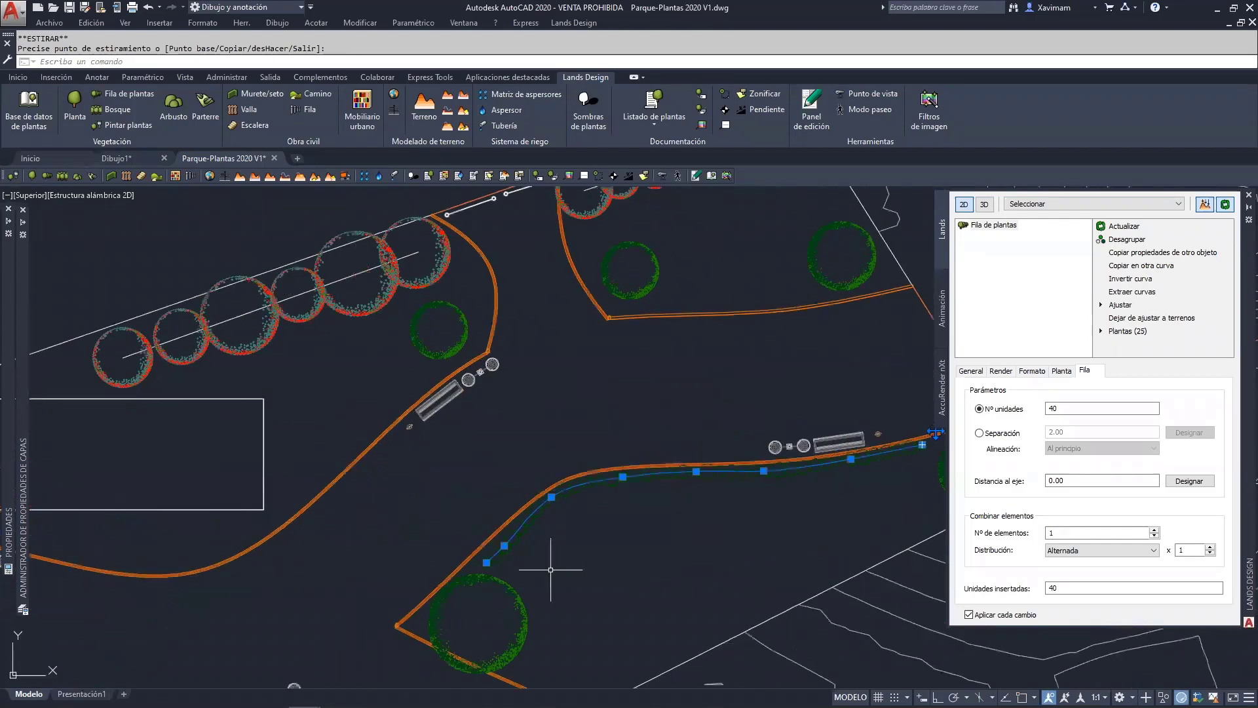
middle_click_drag(549, 567, 608, 468)
scroll(529, 466, "up", 6)
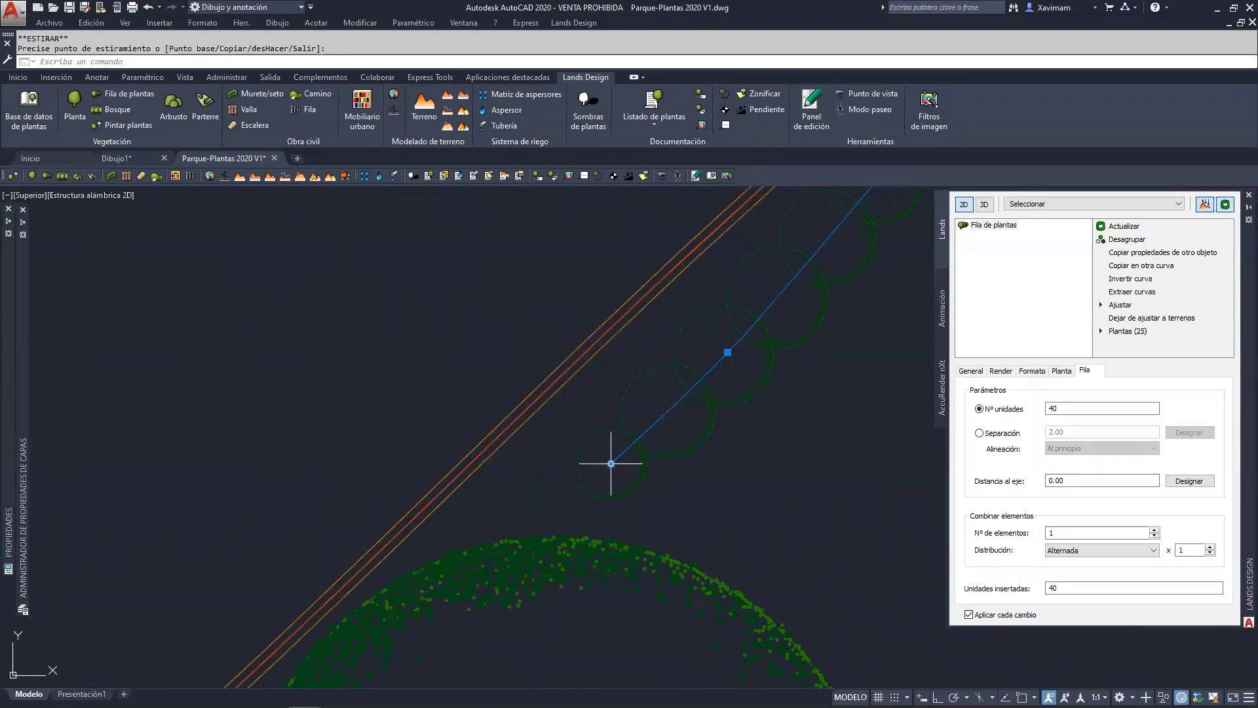
left_click(611, 463)
left_click(477, 514)
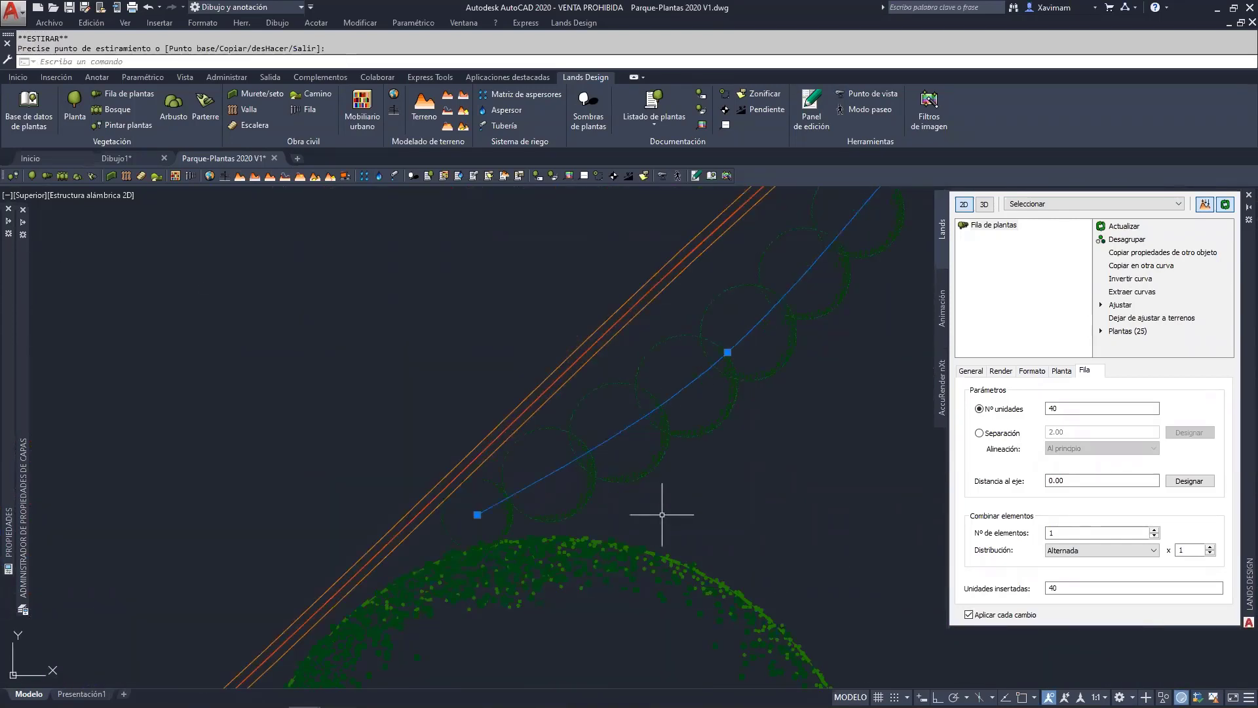
scroll(659, 512, "down", 3)
left_click(600, 470)
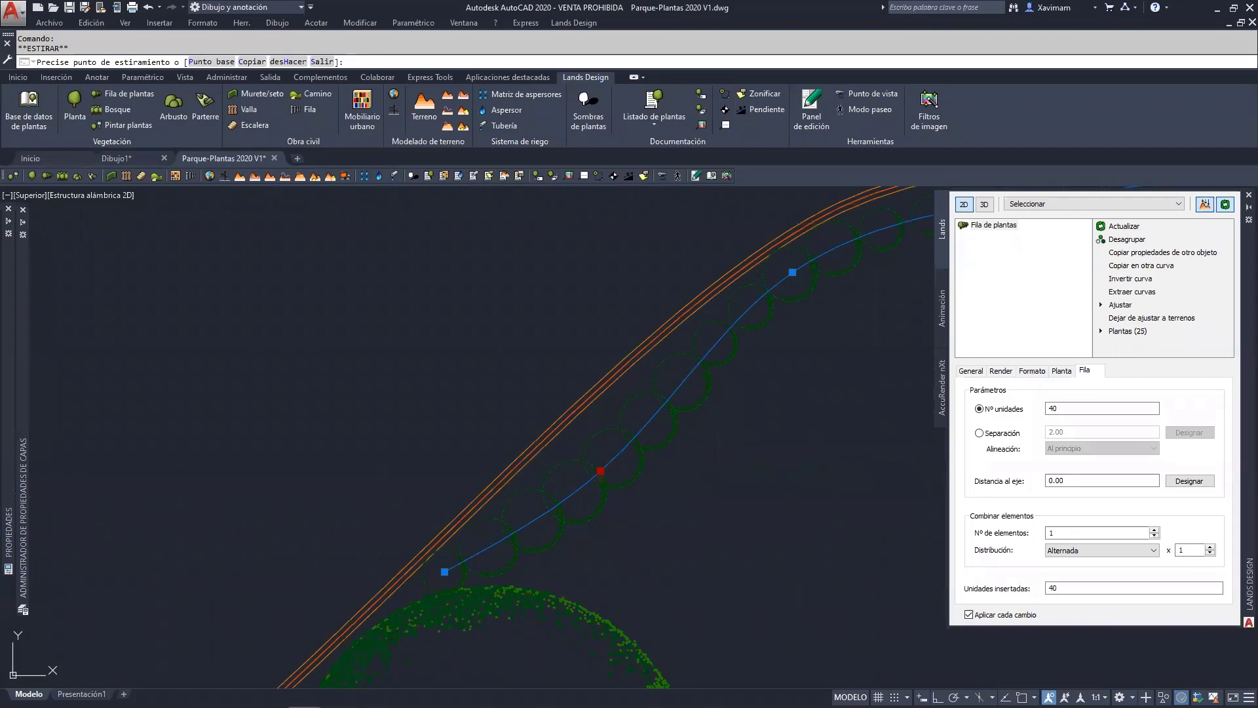
left_click(587, 451)
Set the row to 35 units and give its Buxus sempervirens plants a 0.61 crown diameter and 1.20 approximate height.
scroll(703, 540, "down", 2)
middle_click_drag(756, 507, 553, 526)
scroll(563, 532, "down", 2)
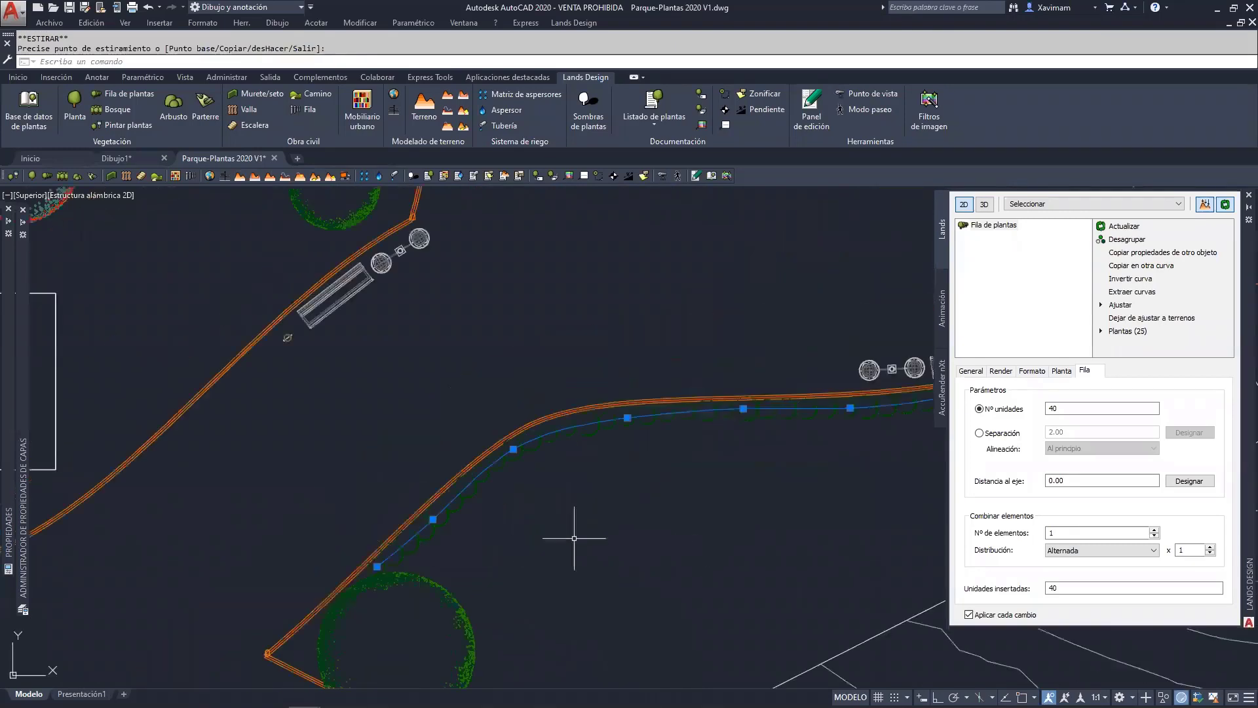
middle_click_drag(647, 535, 453, 520)
middle_click_drag(606, 515, 527, 515)
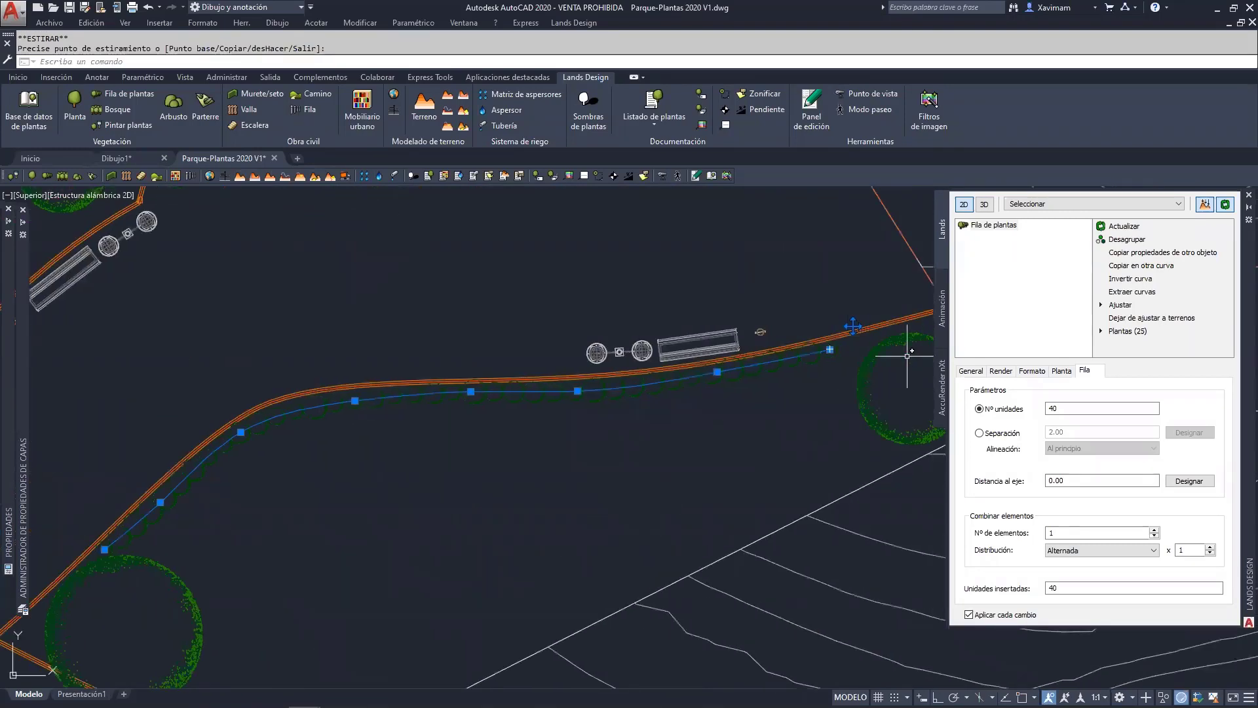
double_click(1052, 409)
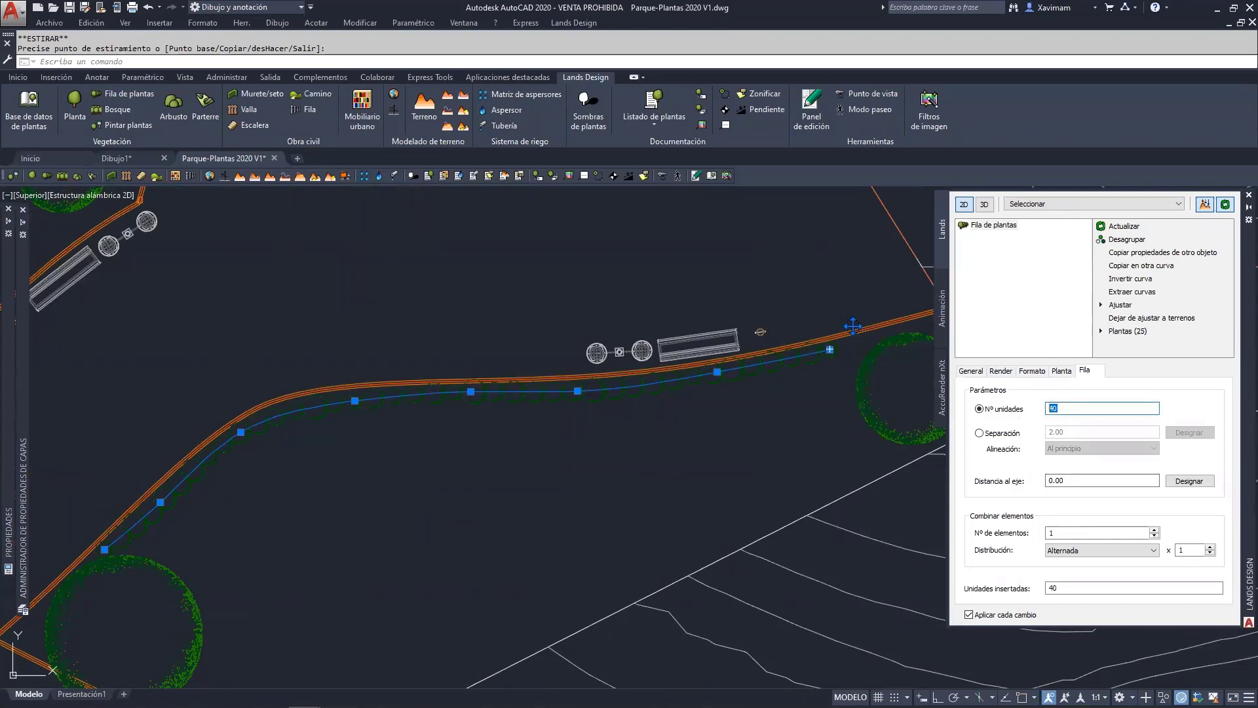
key("Tab")
left_click(1062, 371)
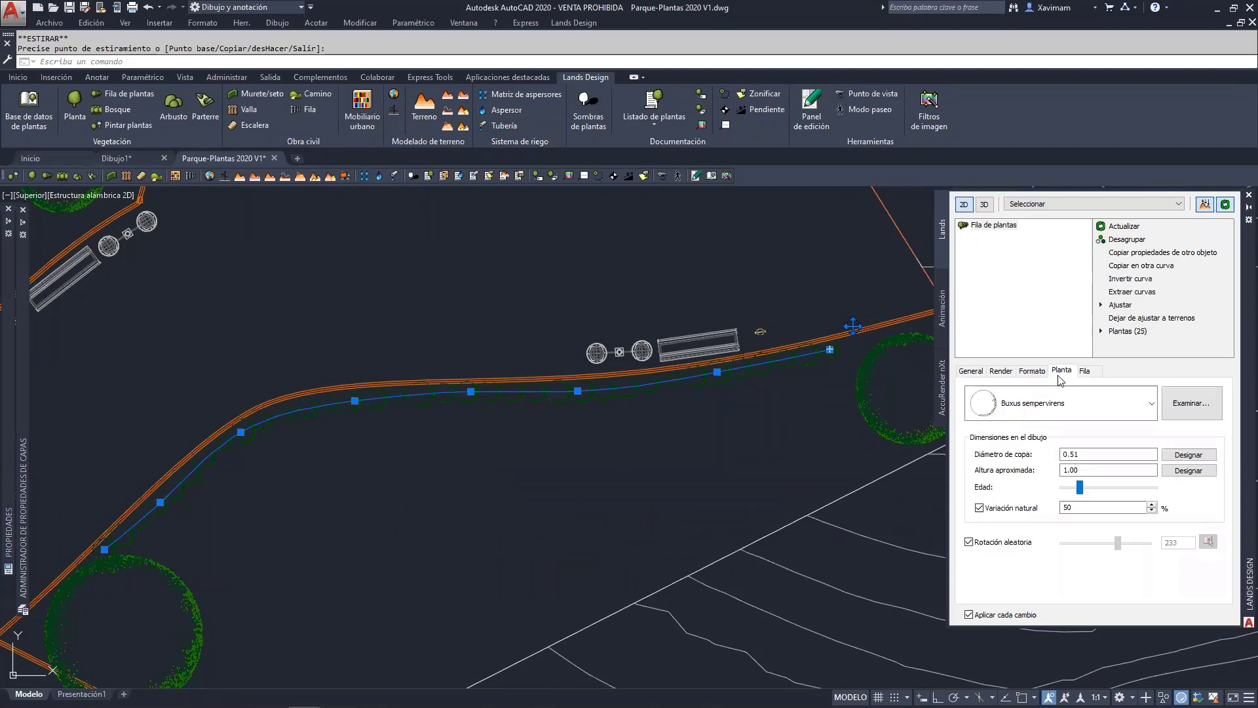
key("Tab")
type("1")
left_click(1102, 455)
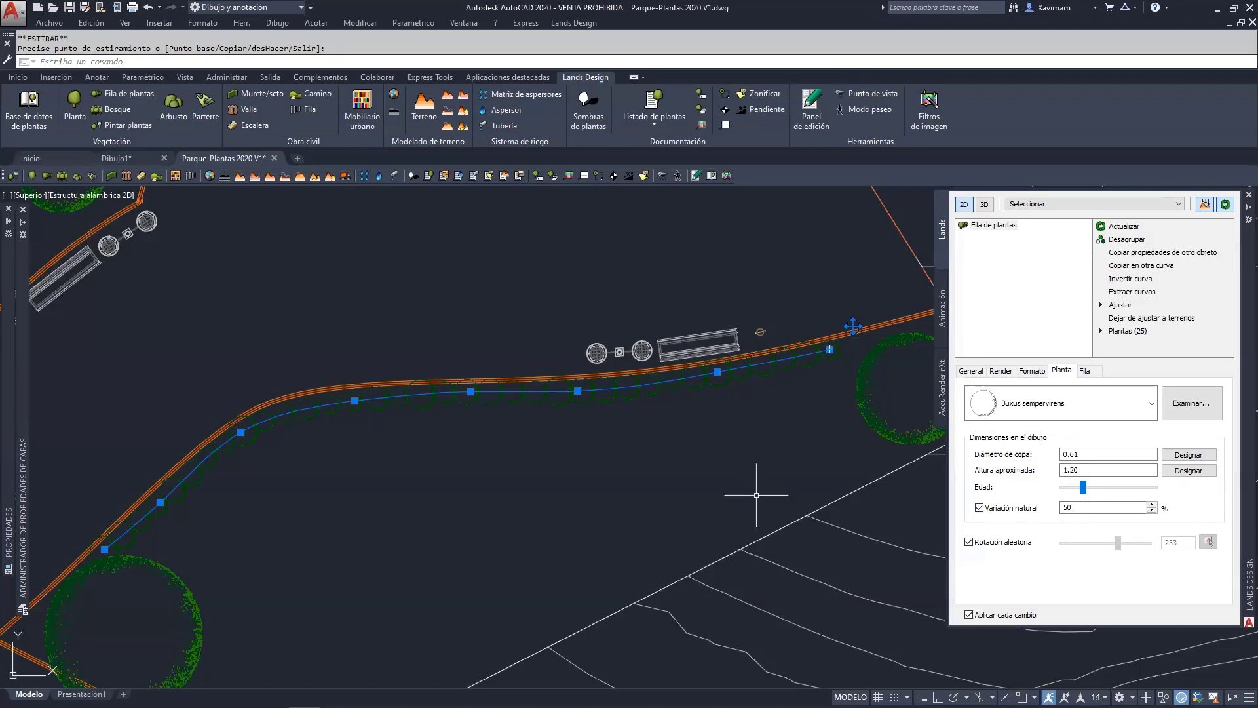
Examine how the resized shrubs sit along the path edge, and deselect the row.
scroll(223, 502, "up", 6)
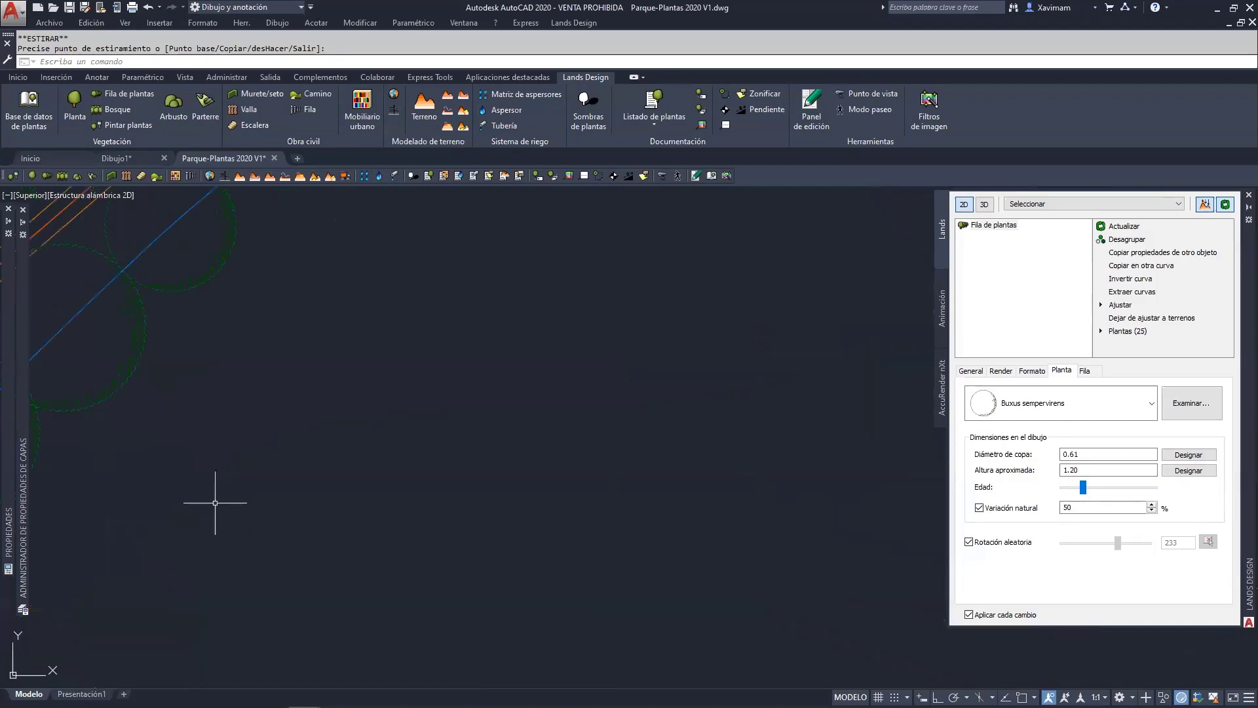
middle_click_drag(215, 505, 777, 489)
mouse_move(660, 488)
middle_mouse_down()
mouse_move(691, 477)
mouse_move(697, 443)
middle_mouse_up()
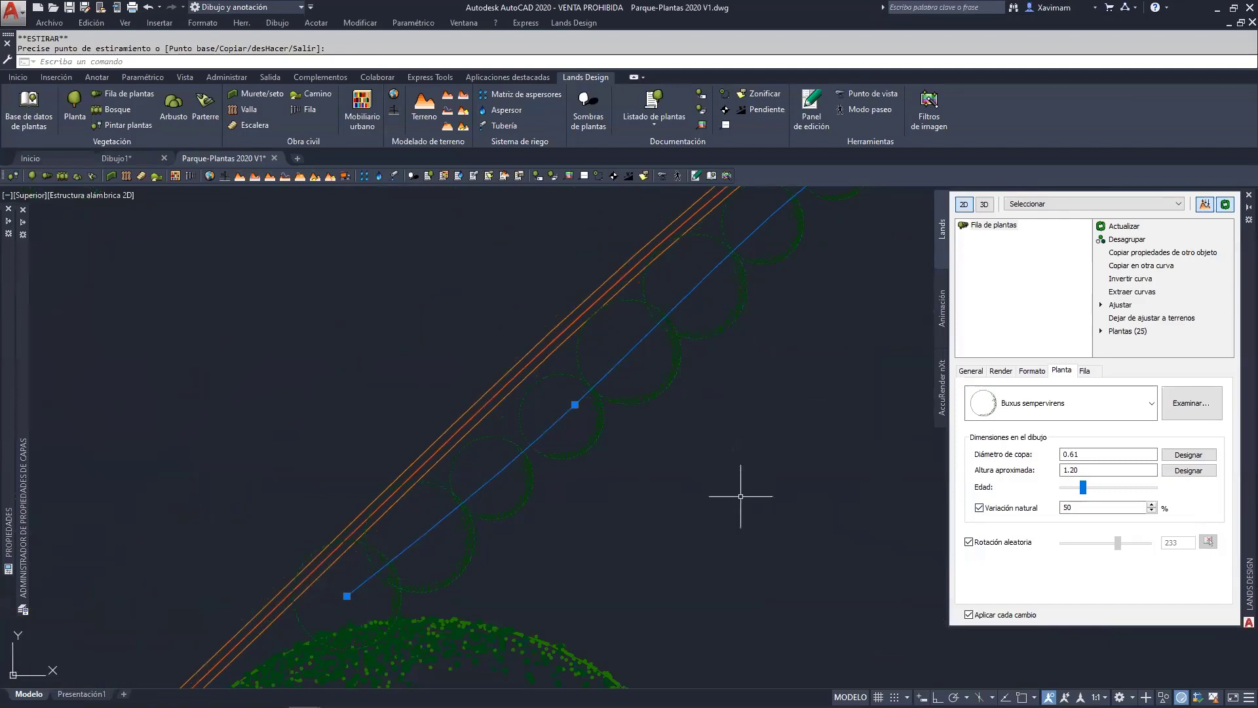
scroll(740, 497, "down", 8)
middle_click_drag(791, 509, 489, 526)
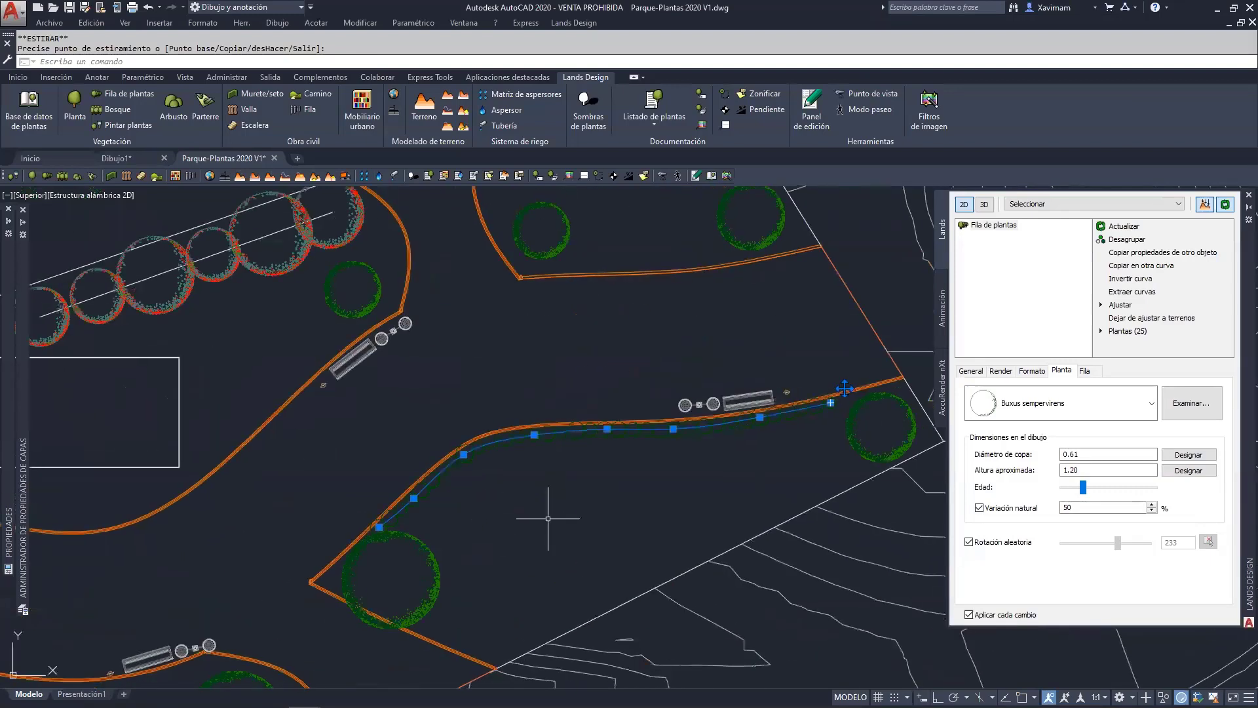
key("Escape")
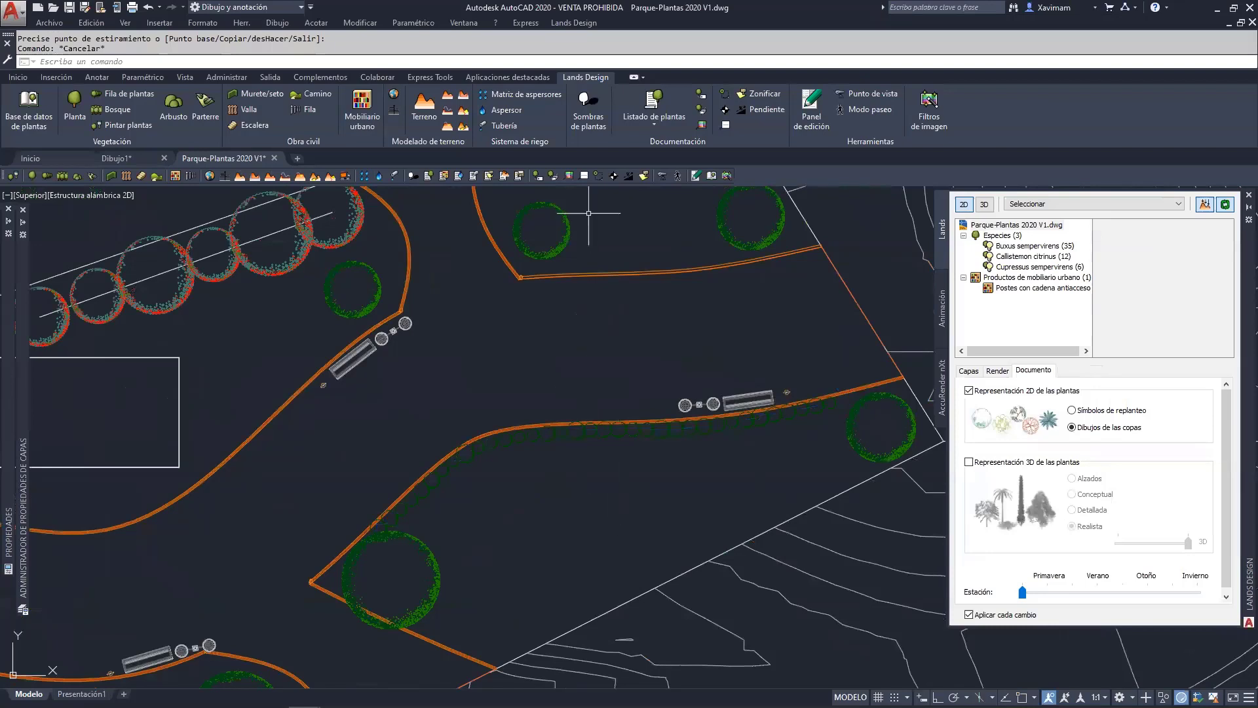
scroll(579, 387, "down", 4)
middle_click_drag(582, 390, 485, 429)
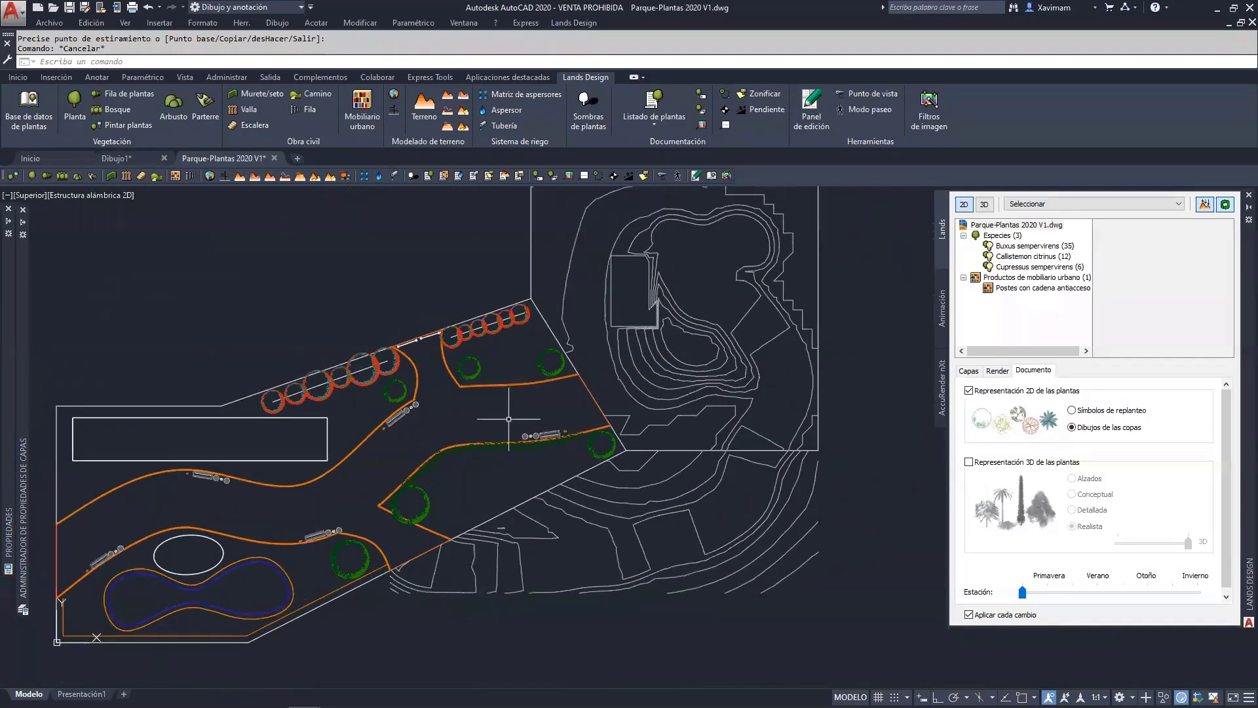
Start inserting a forest (Bosque) and move its settings dialog to a convenient spot.
left_click(574, 23)
mouse_move(586, 43)
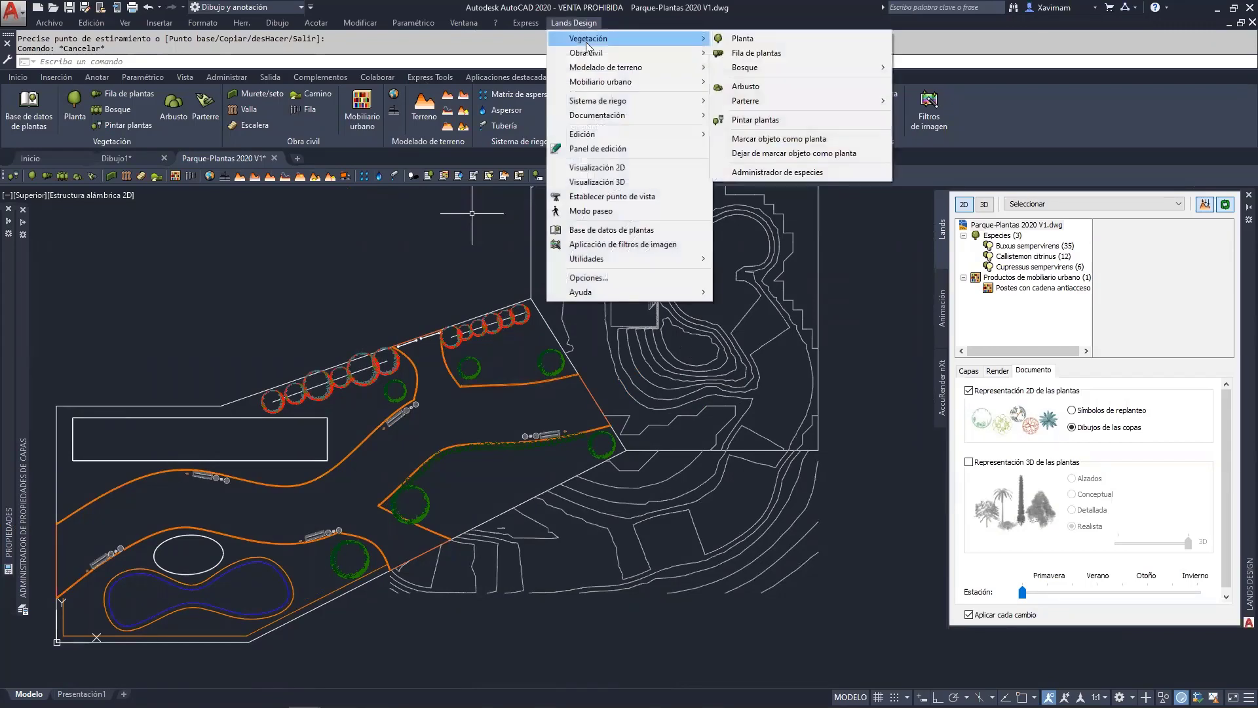
mouse_move(769, 69)
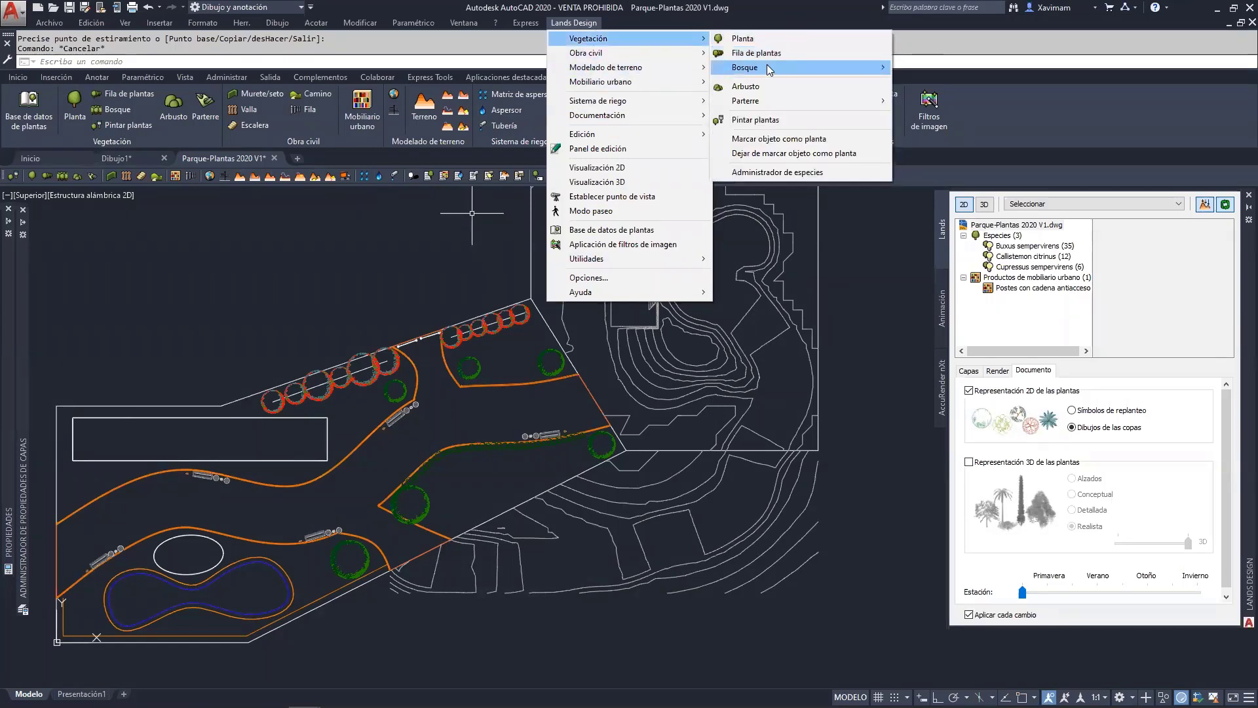
mouse_move(852, 67)
left_click(944, 70)
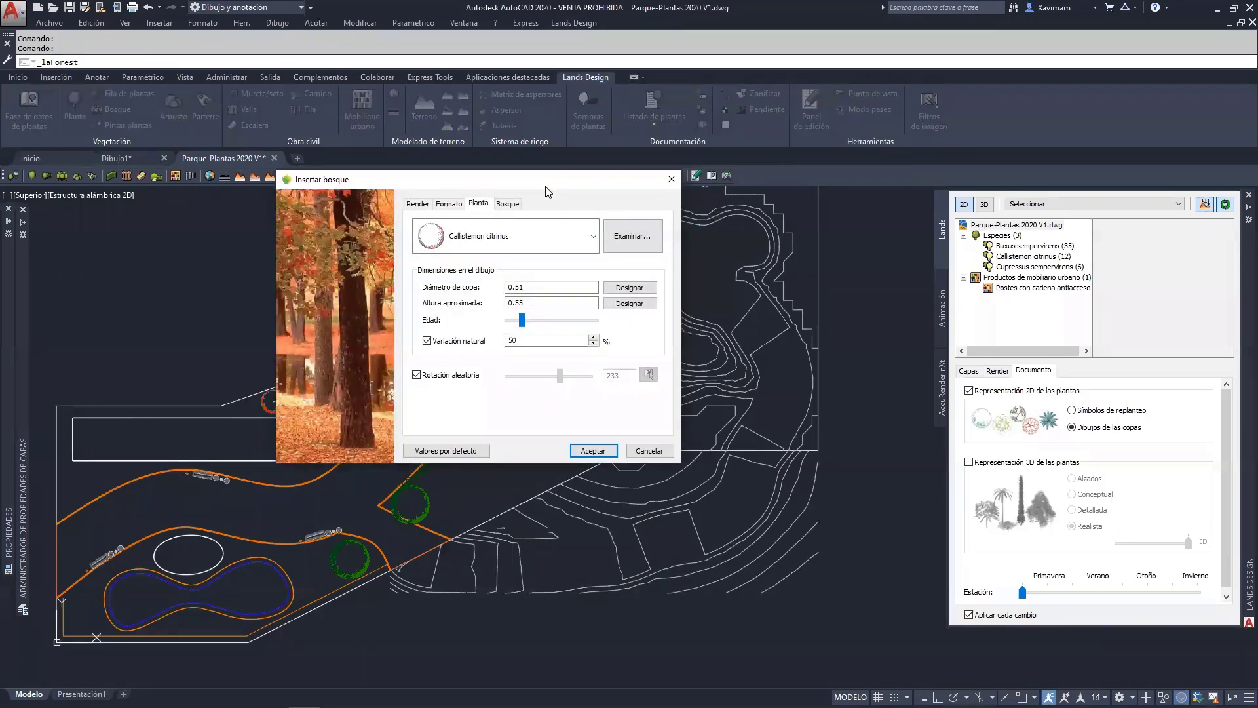
left_click_drag(546, 187, 481, 226)
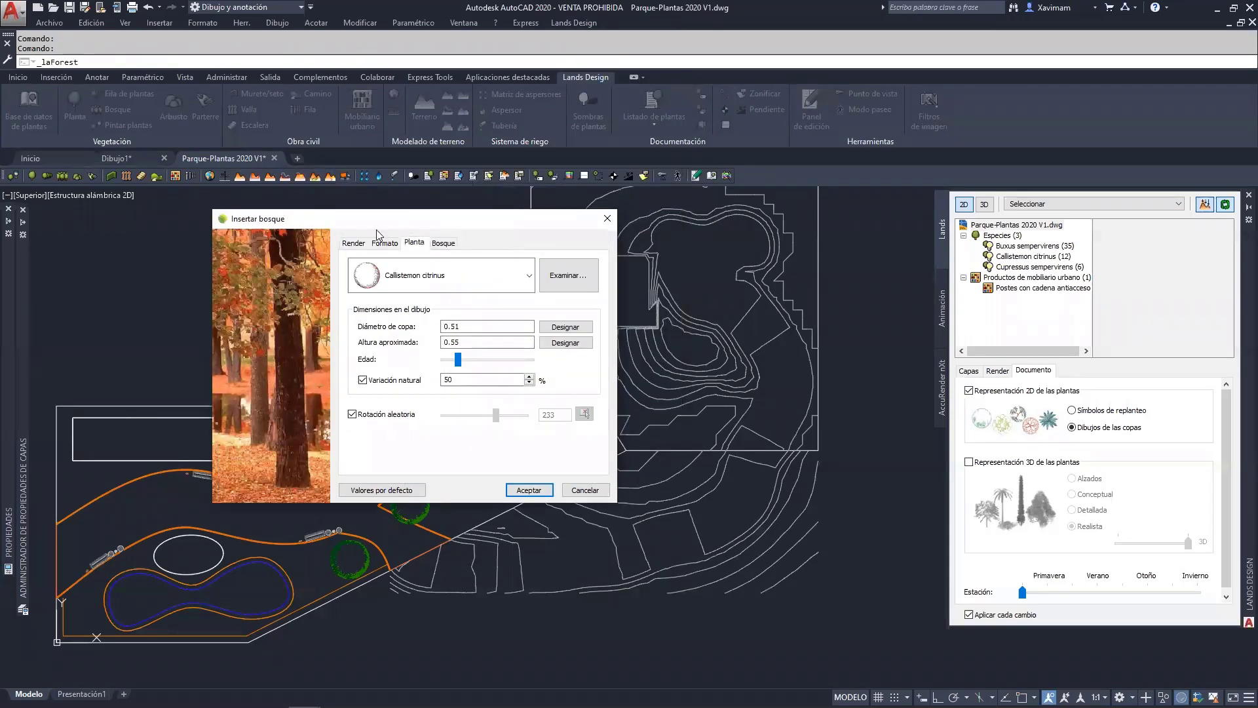
Review the forest's render and format settings, including the calibre options, and return to its plant settings.
left_click(355, 245)
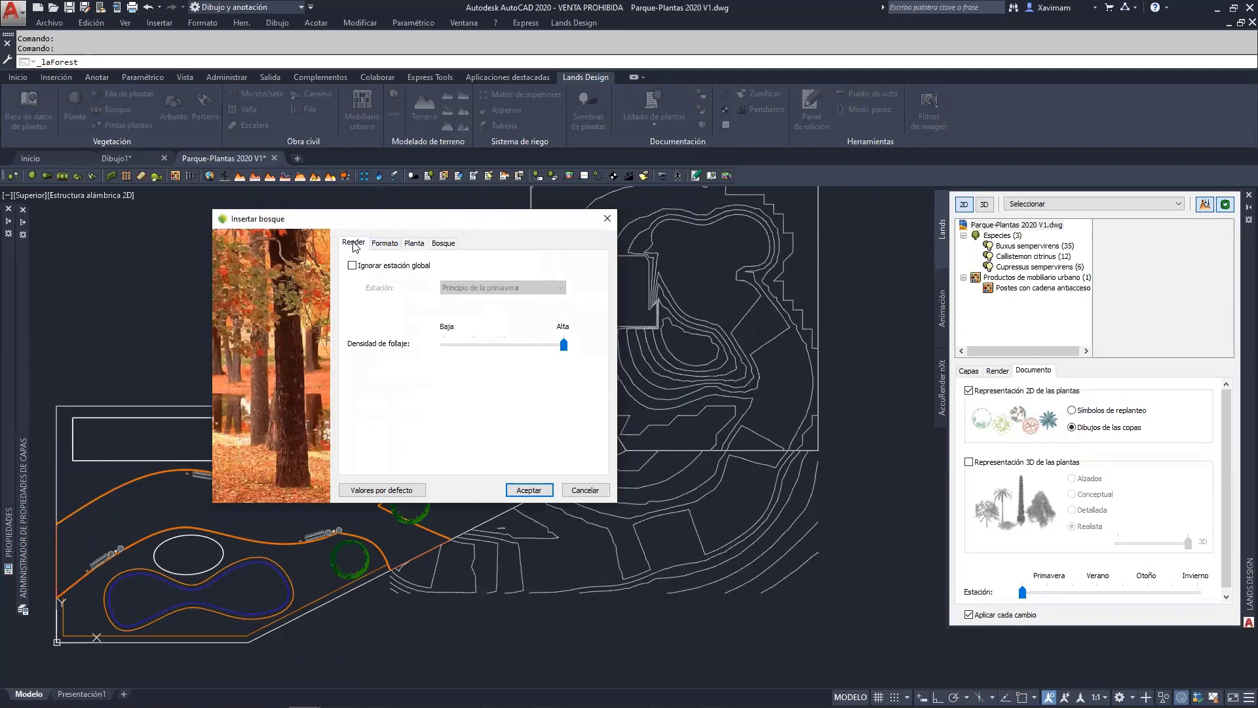
left_click(386, 243)
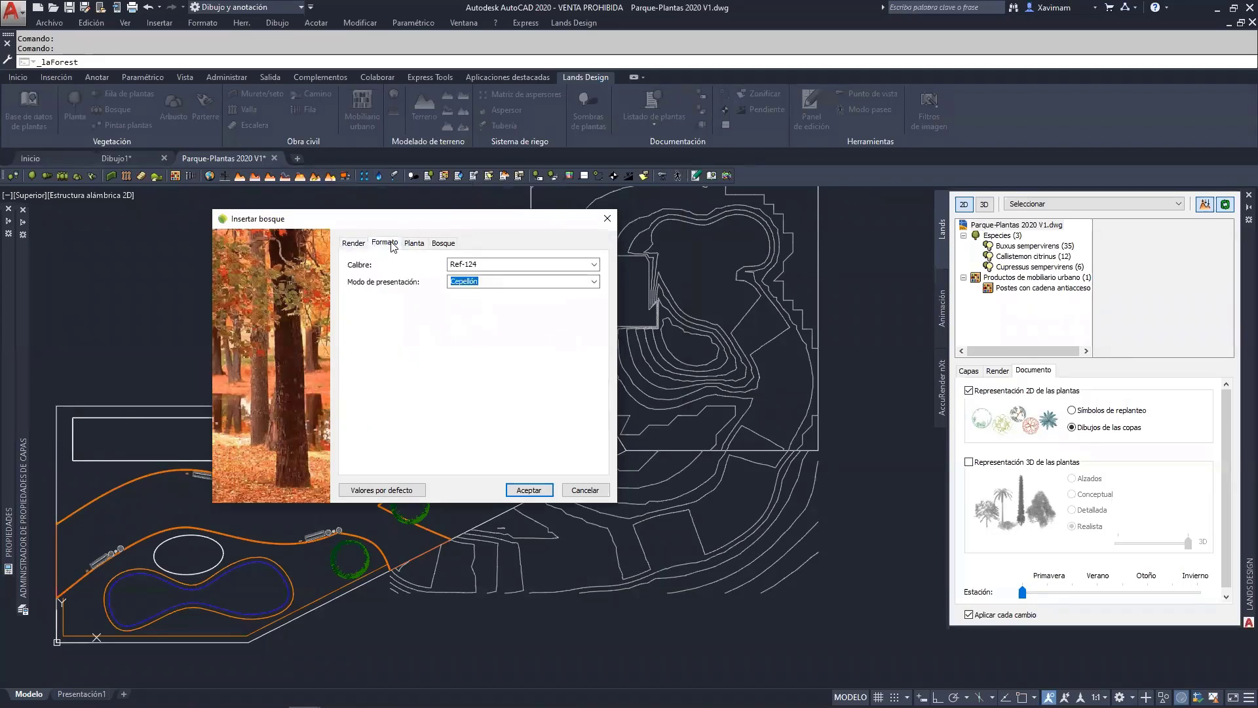
left_click(484, 261)
left_click(512, 261)
left_click(415, 243)
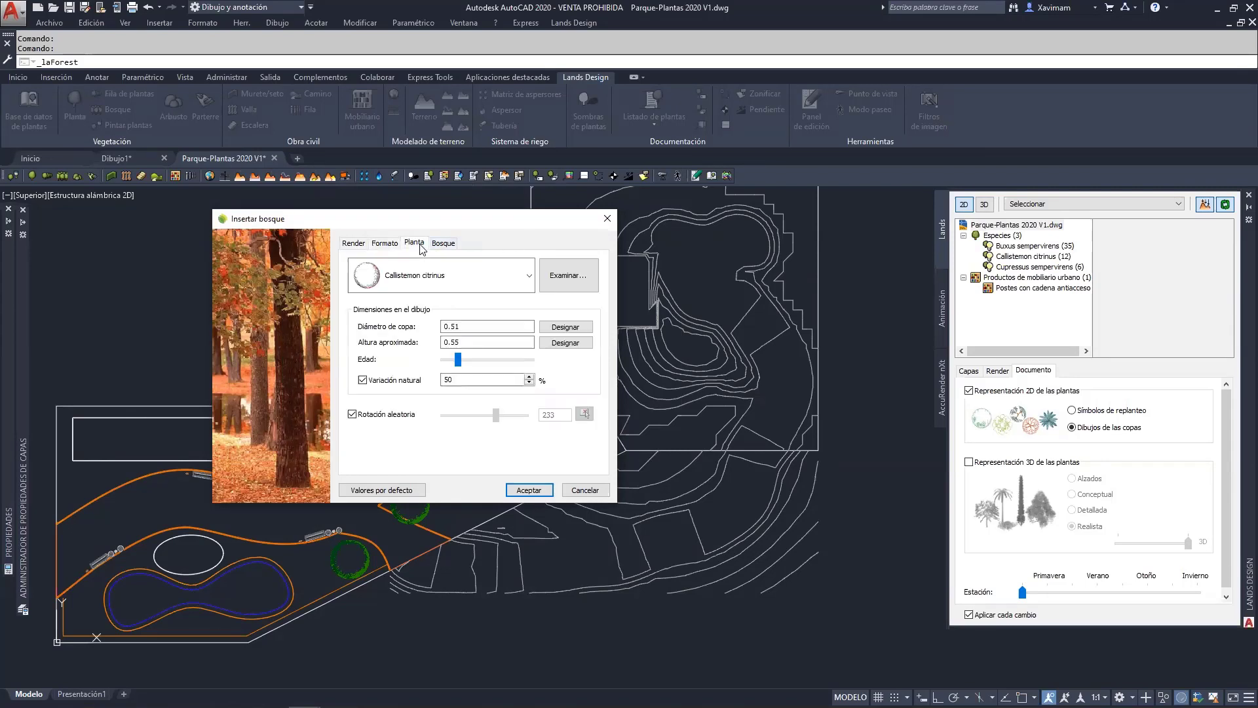
Search the plant database for "pinu" and choose Pinus pinaster as the forest's species.
left_click(564, 276)
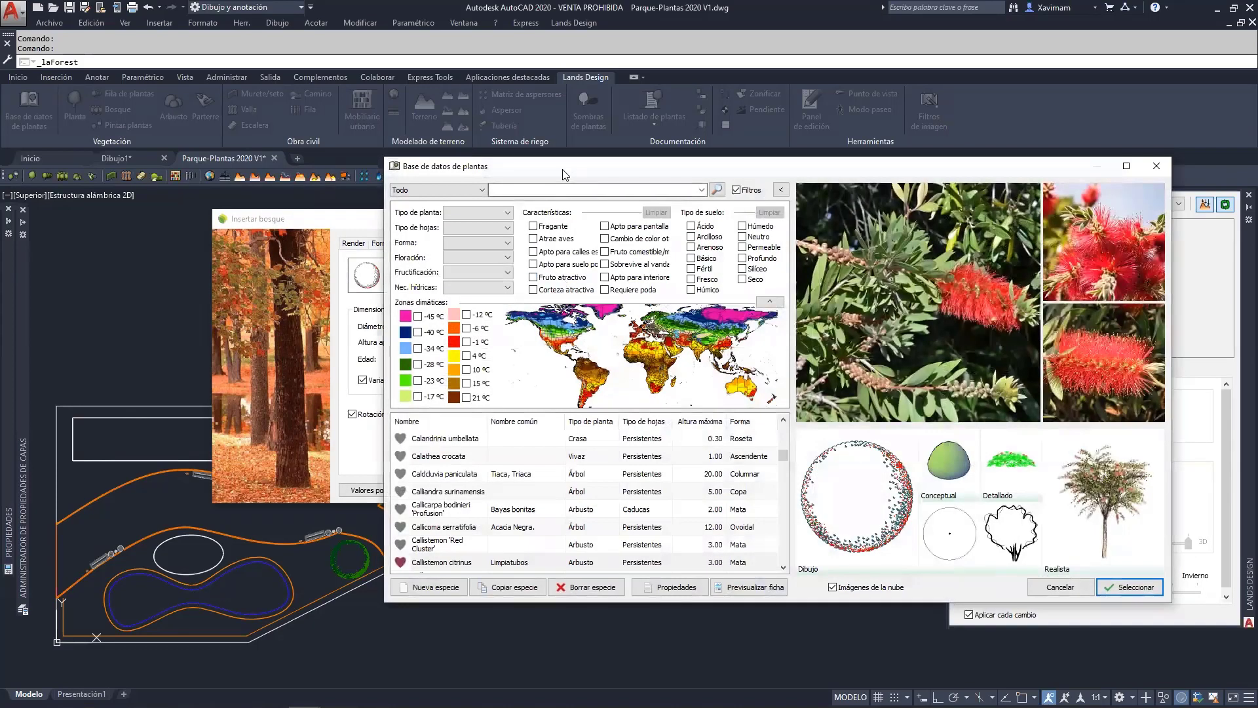
left_click_drag(563, 174, 414, 116)
left_click(350, 130)
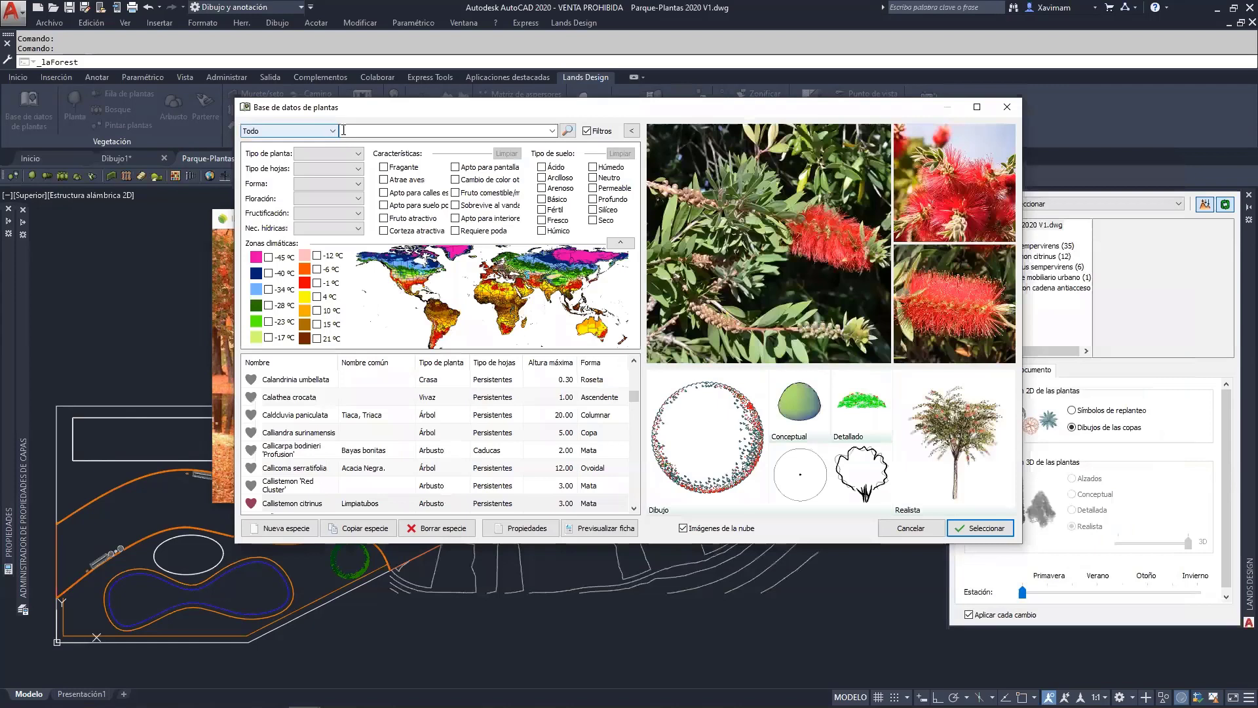
type("pinu")
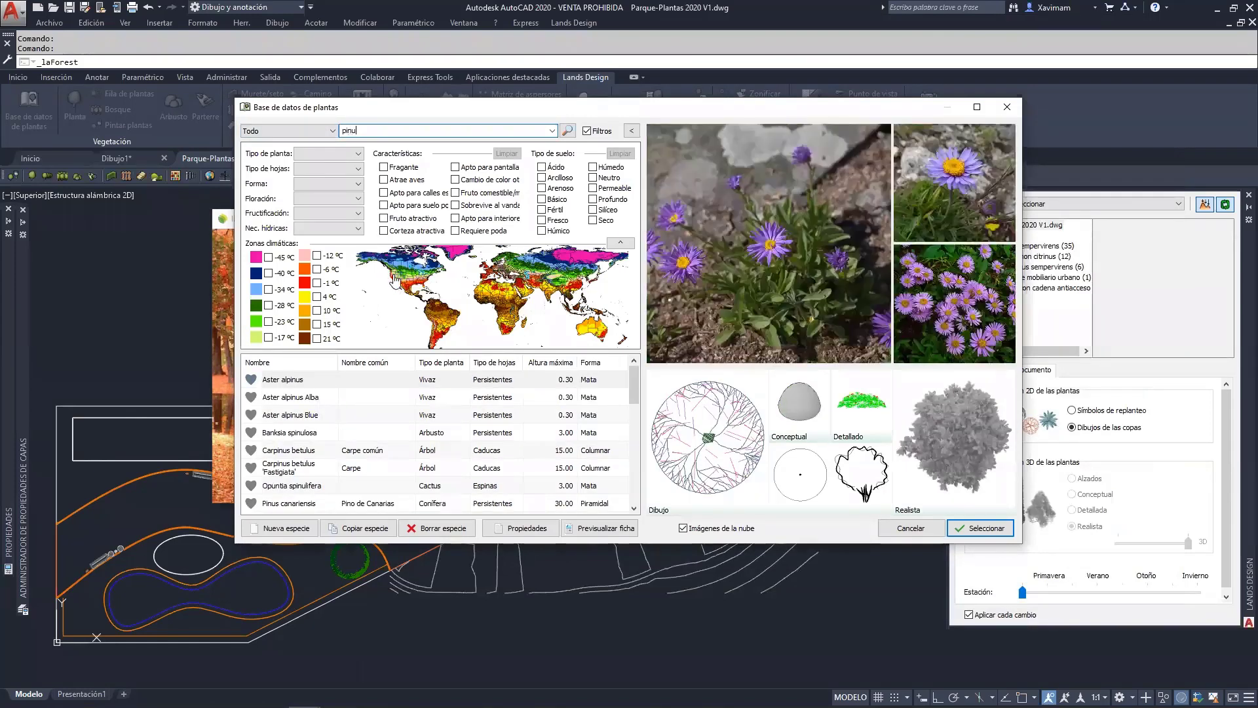
scroll(368, 443, "down", 5)
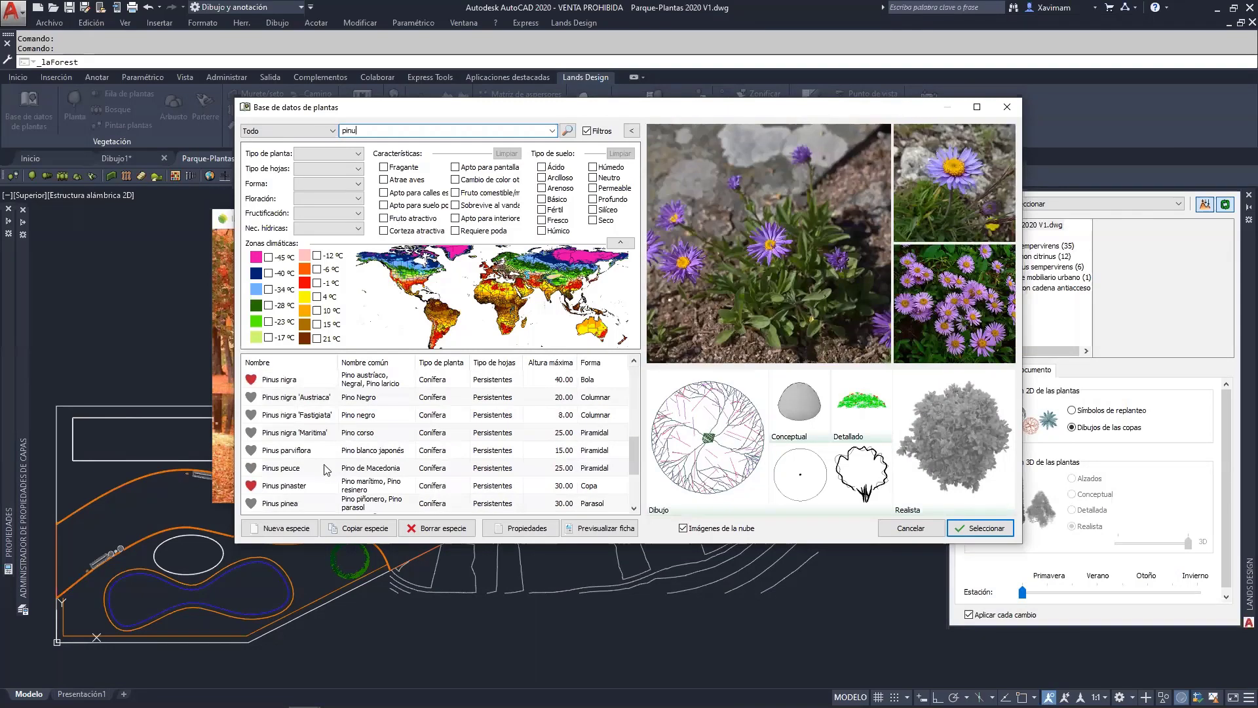
left_click(293, 487)
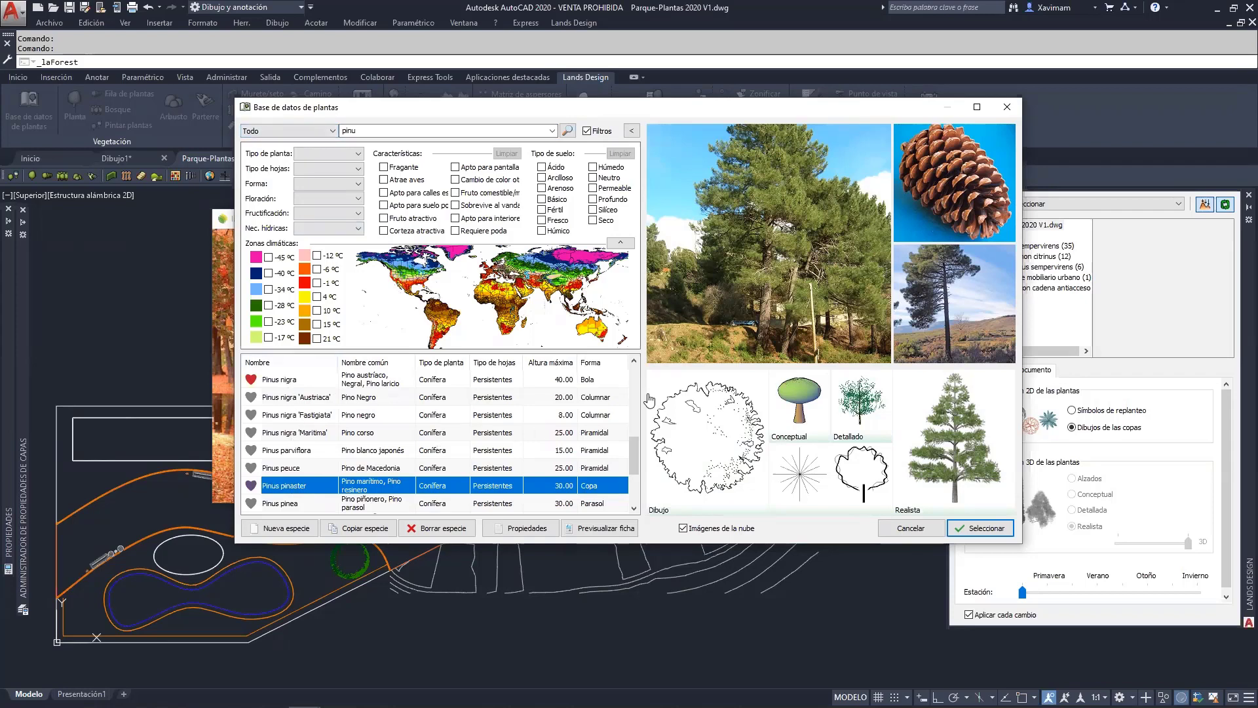
left_click(971, 531)
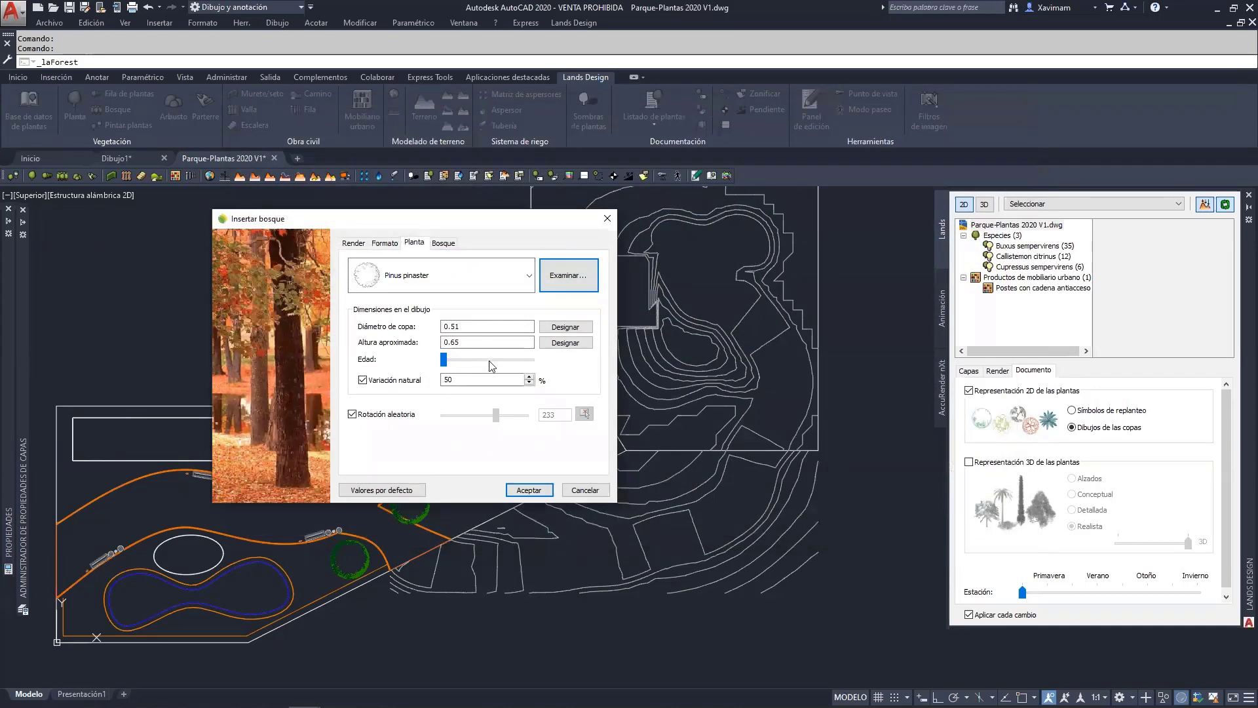
Set the Pinus pinaster's approximate height to 6.00 and let its crown diameter update.
left_click_drag(466, 342, 439, 344)
type("6")
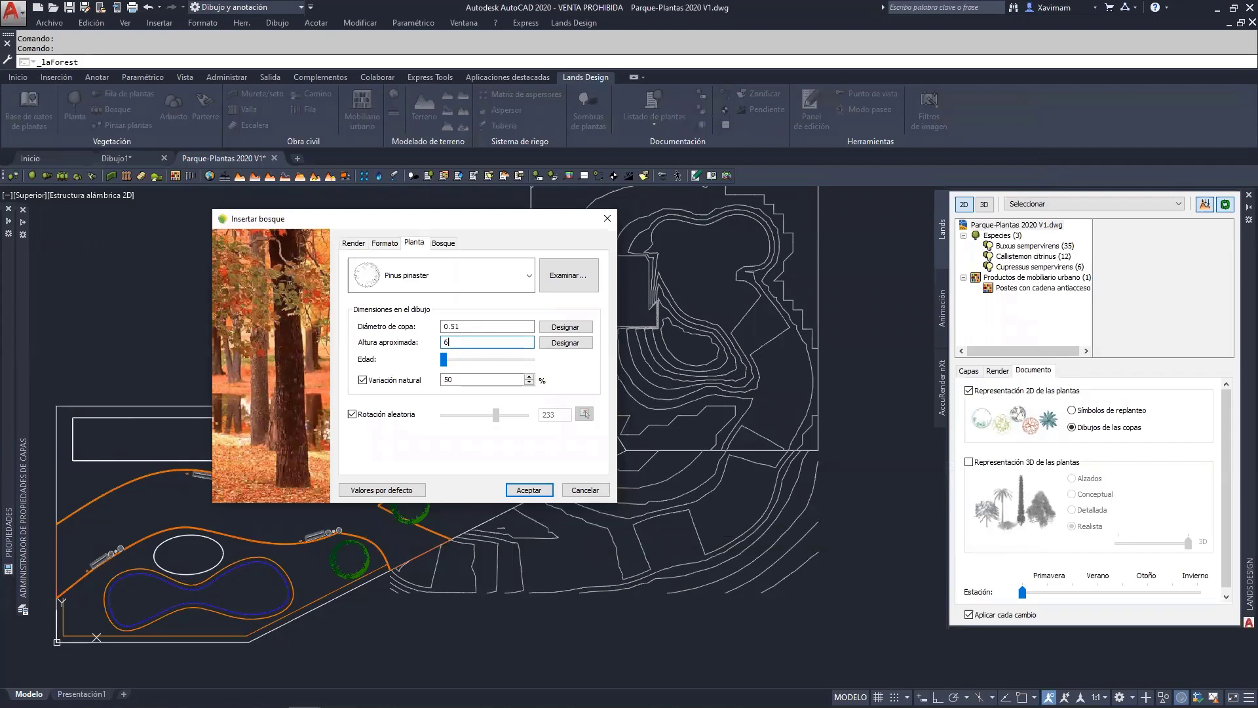
left_click(491, 327)
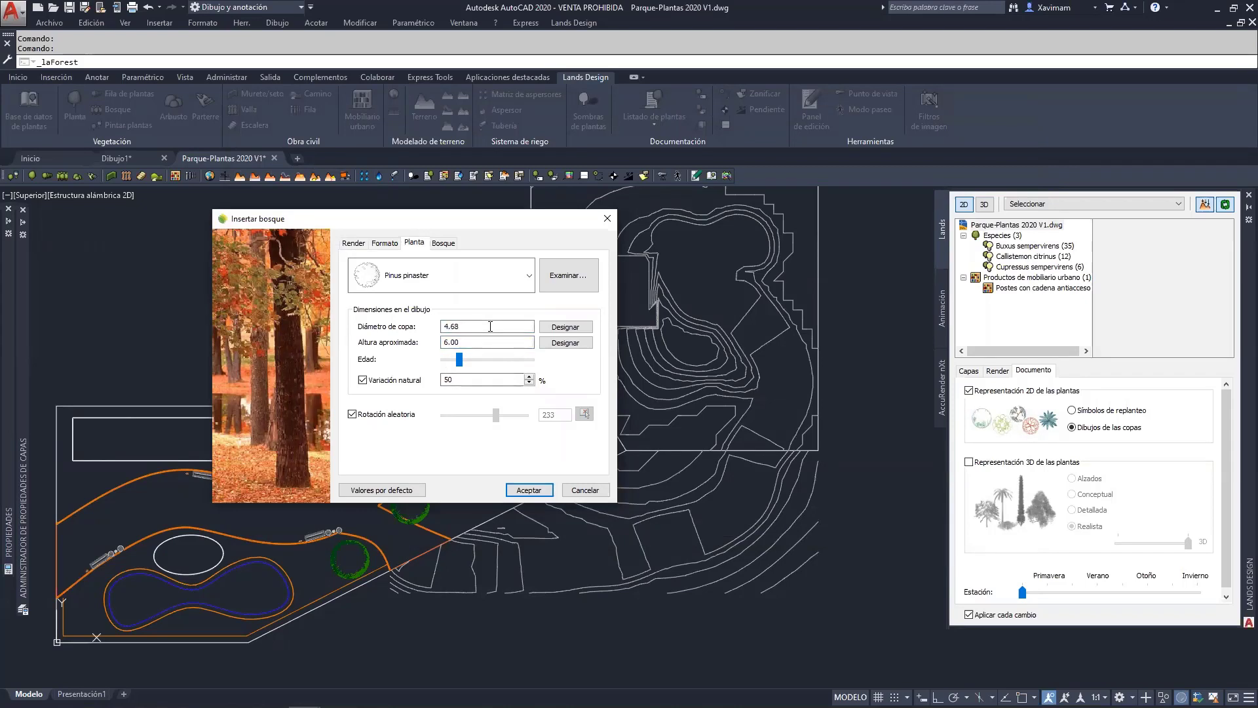
left_click(449, 341)
Set the forest to 50 units with a minimum distance of 4.00 and accept the settings.
left_click(443, 244)
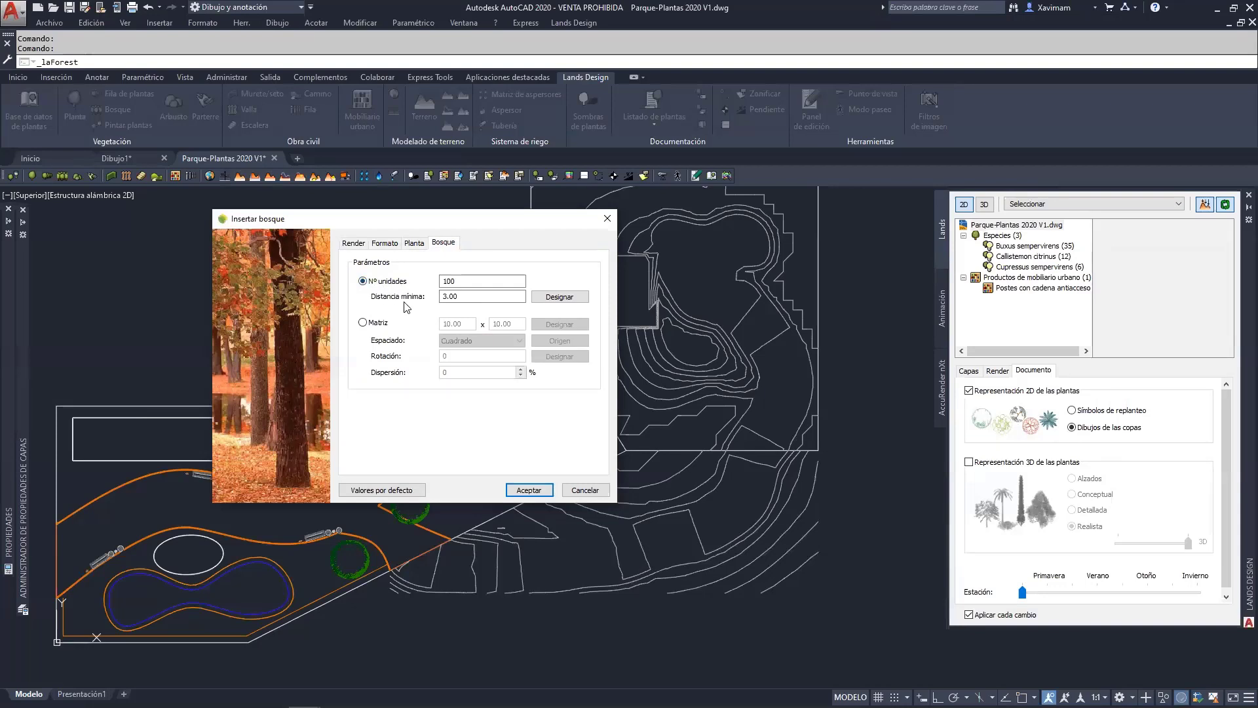
left_click(410, 246)
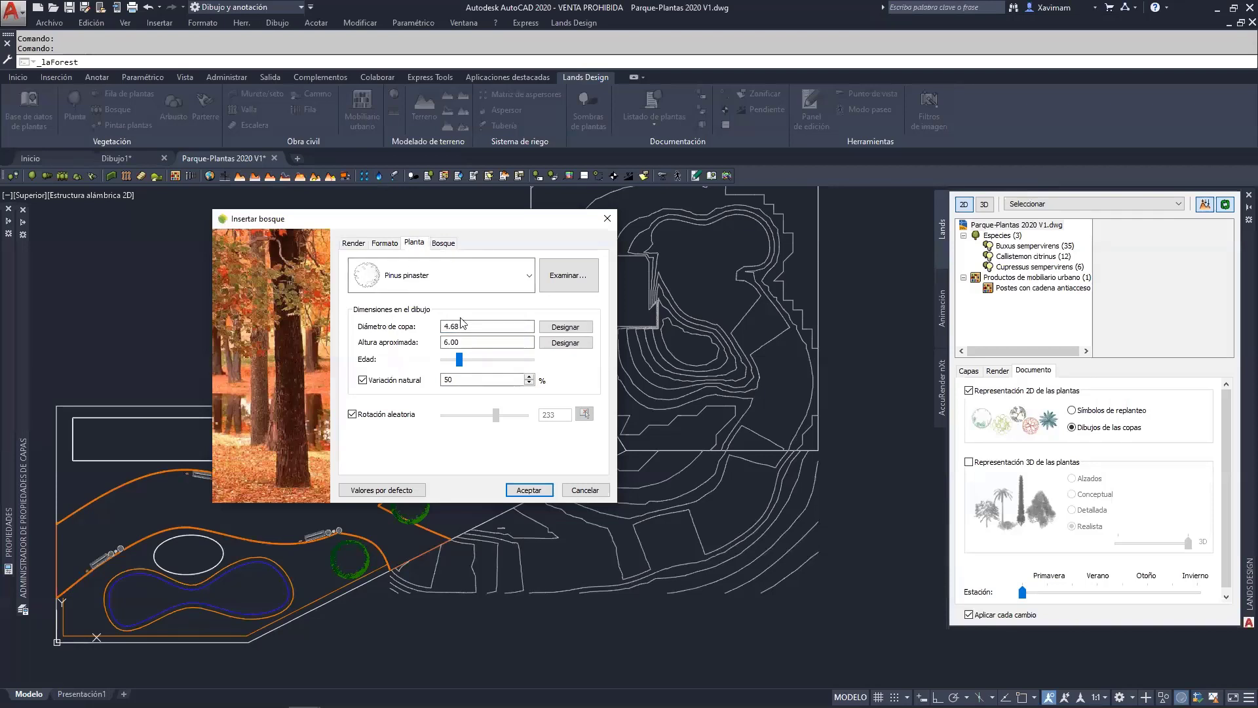
left_click(443, 243)
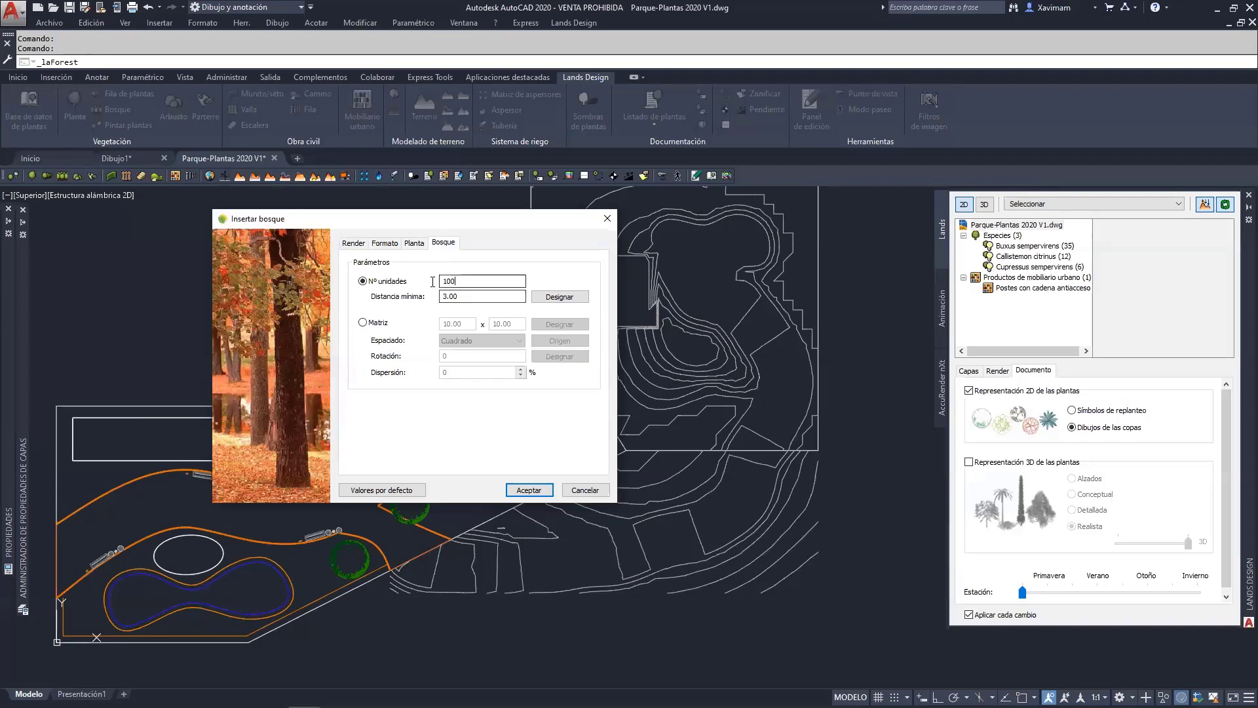
double_click(432, 282)
left_click(466, 296)
left_click_drag(469, 297, 416, 299)
type("4")
left_click(512, 496)
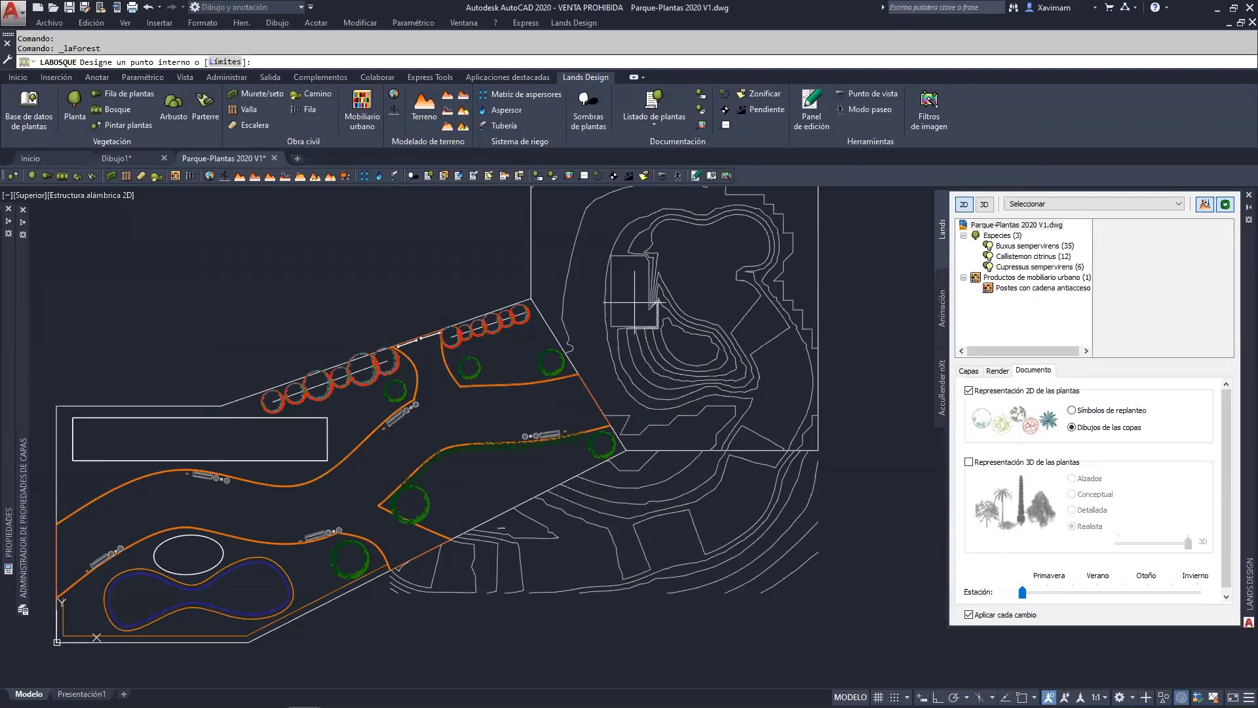
Outline the forest with a closed polyline boundary over the contour-lined slope beside the park's boundary.
left_click(224, 62)
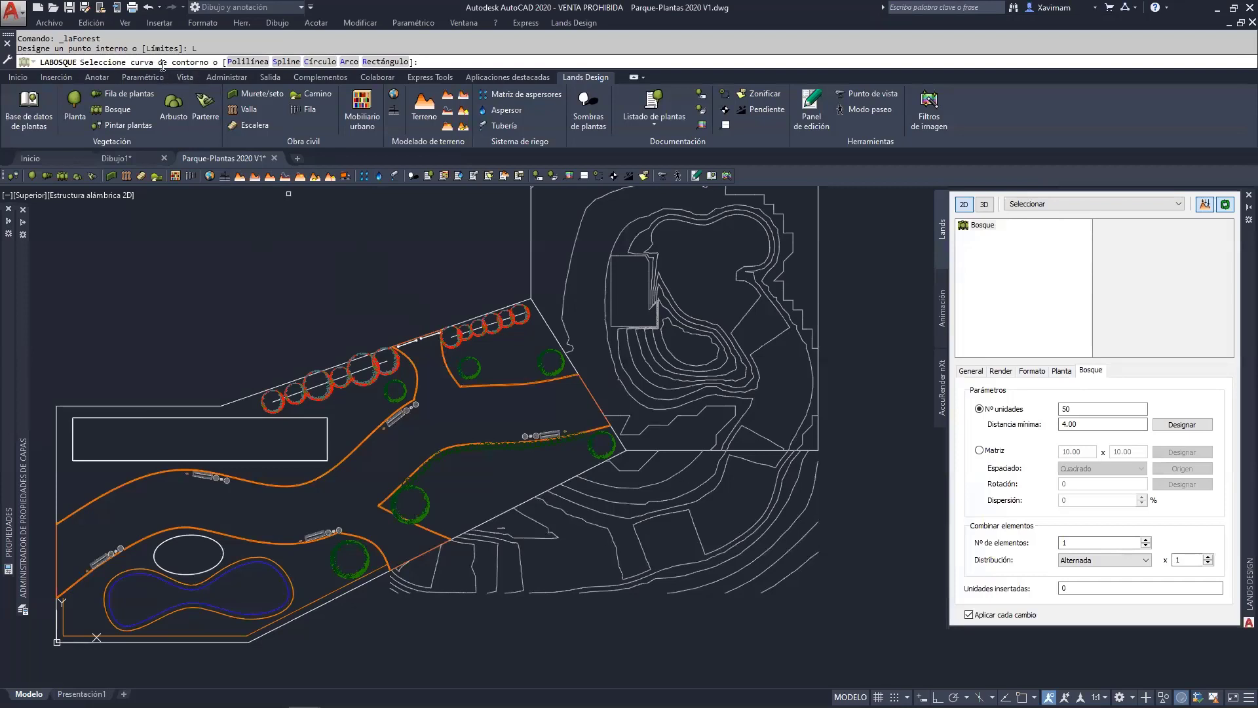
left_click(247, 64)
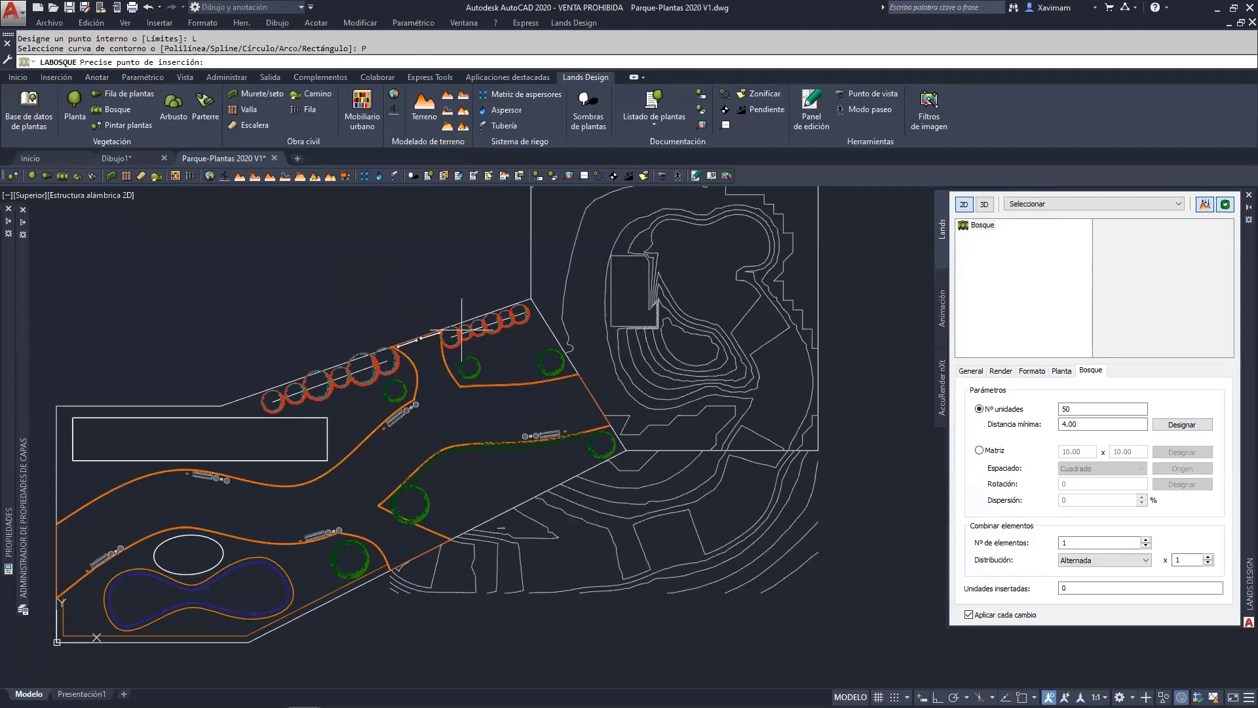
left_click(482, 532)
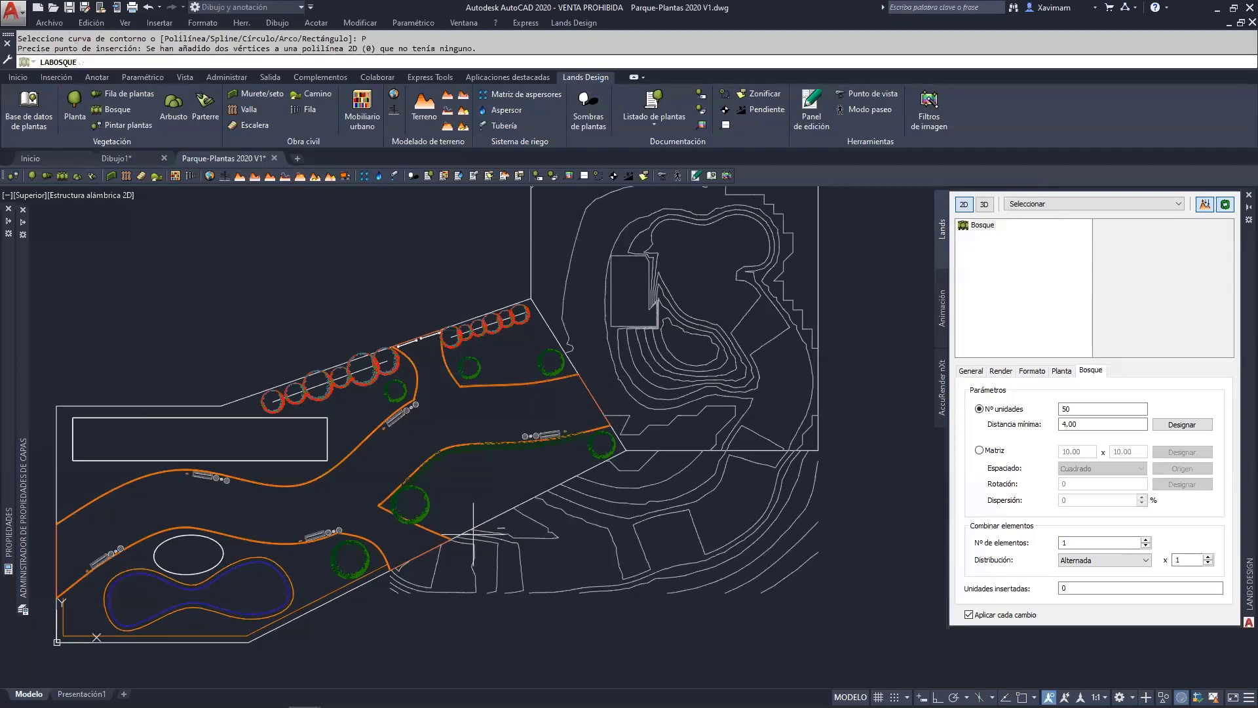
left_click(581, 532)
left_click(726, 433)
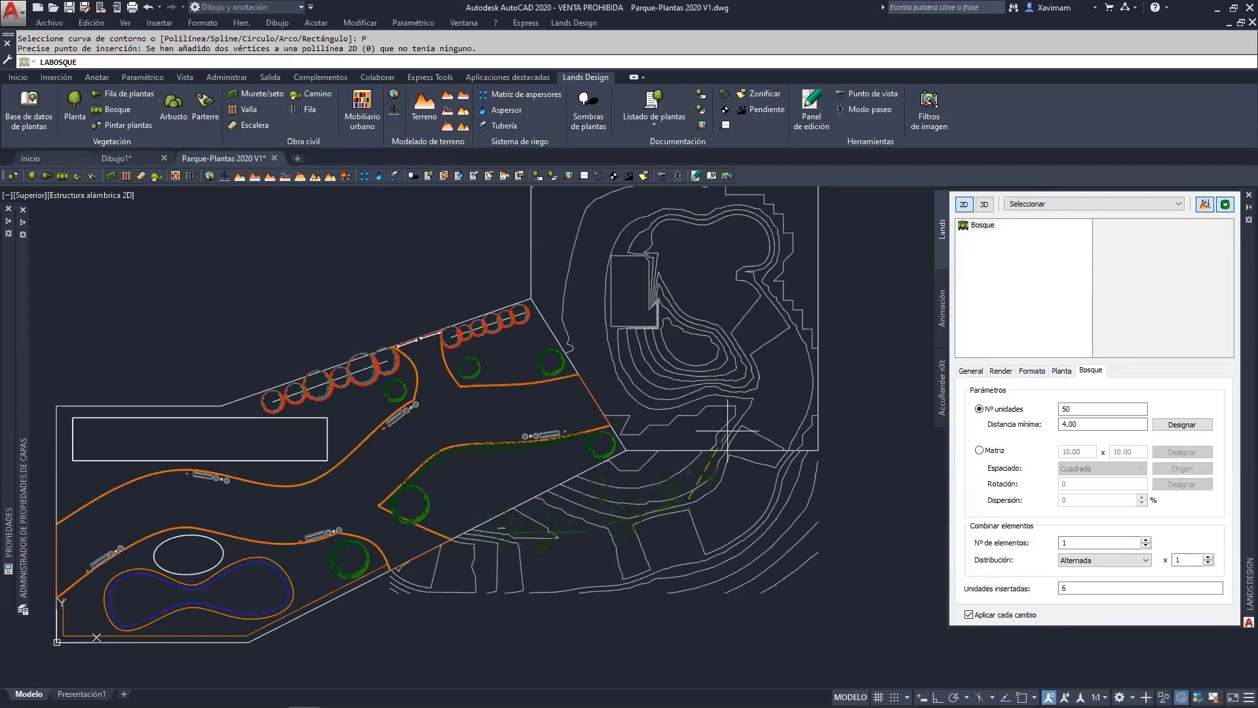
left_click(754, 377)
left_click(613, 338)
left_click(521, 508)
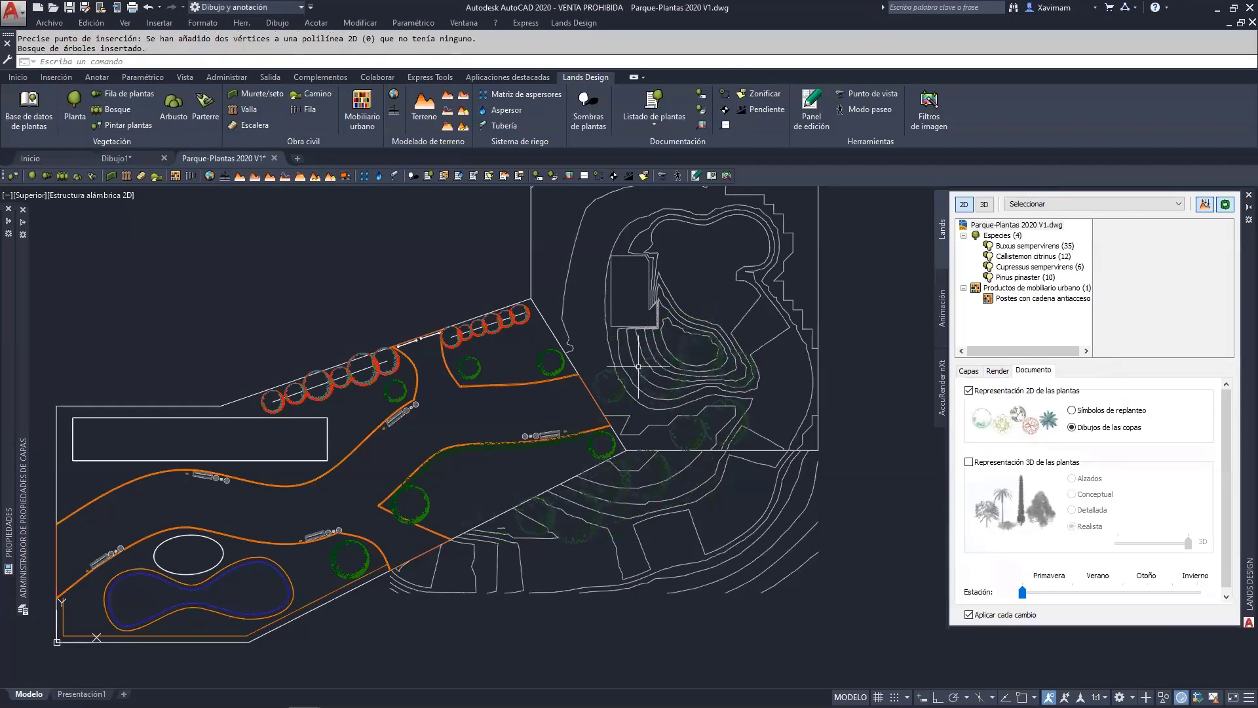
Check the inserted pines, then start a second Pinus pinaster forest with an approximate height of 8.00 and accept its settings.
scroll(680, 427, "up", 5)
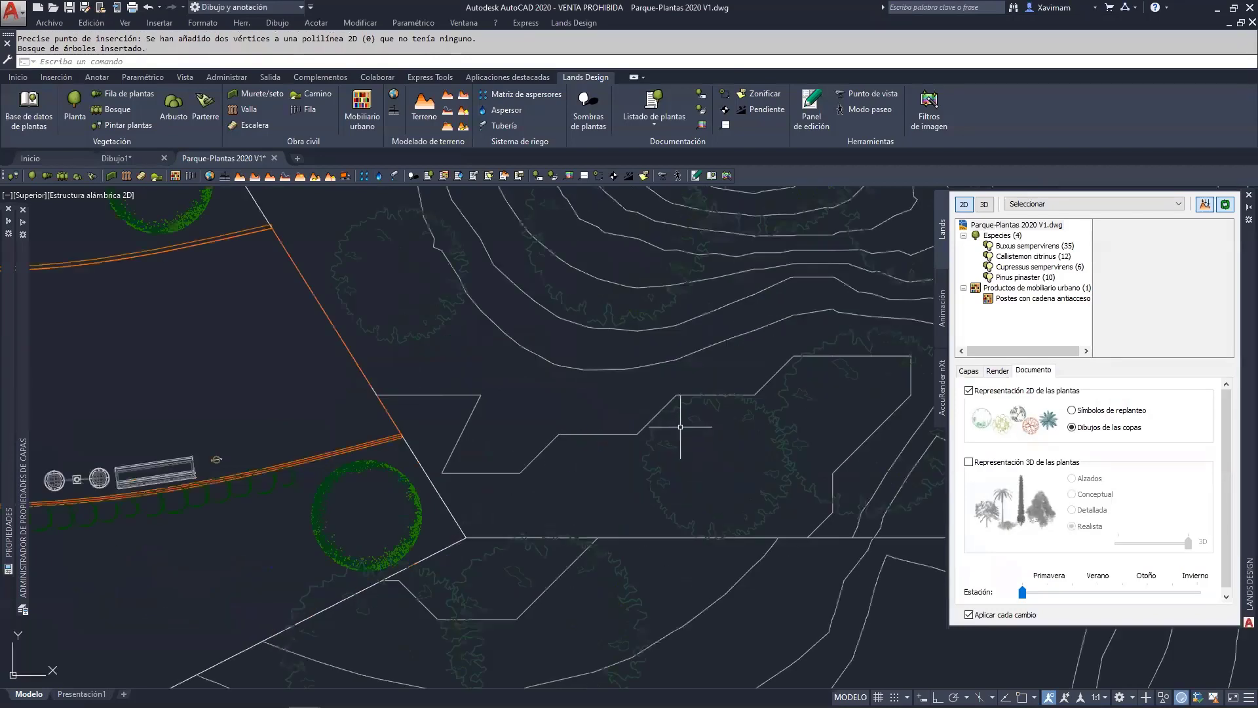
scroll(680, 427, "down", 6)
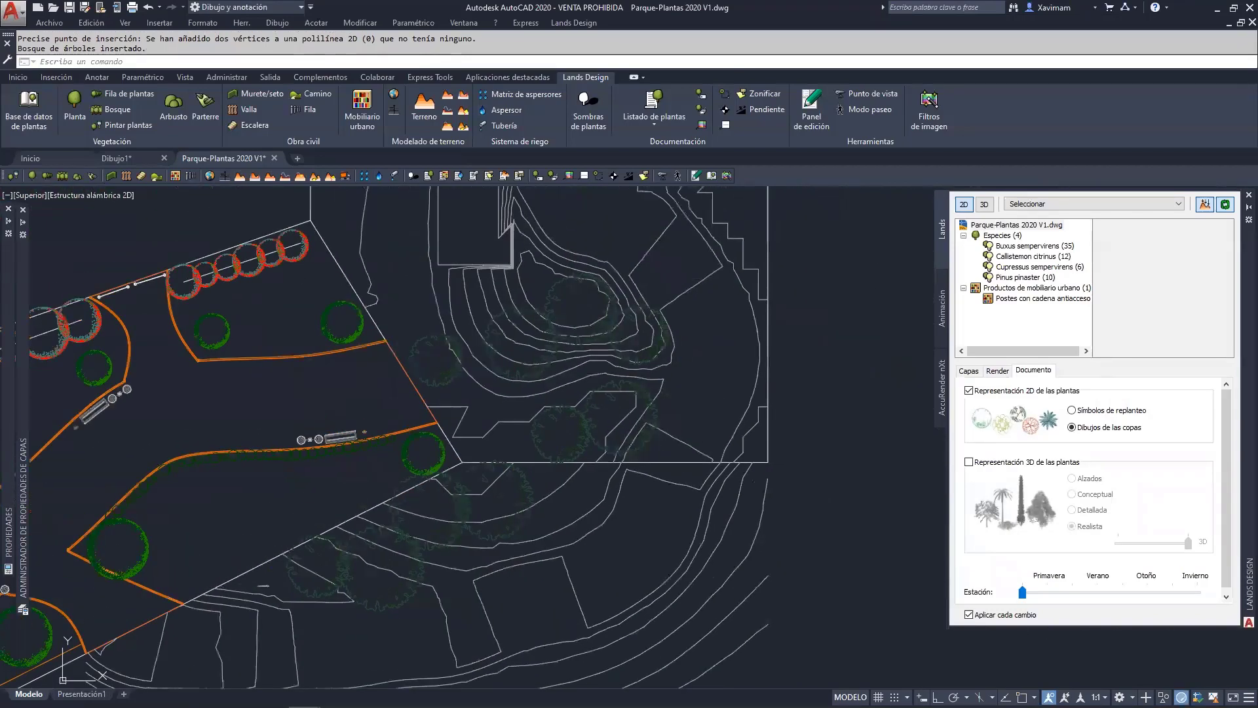
scroll(541, 415, "up", 3)
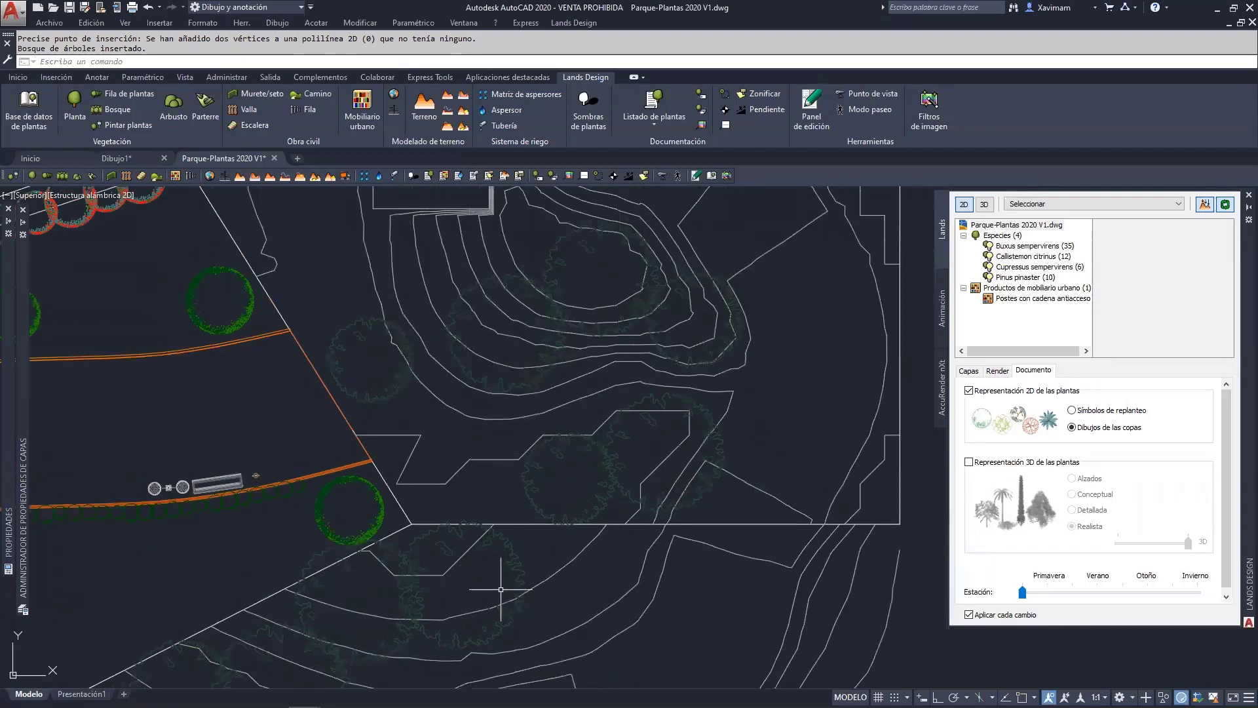
scroll(452, 438, "down", 2)
middle_click_drag(498, 446, 456, 332)
scroll(456, 332, "down", 2)
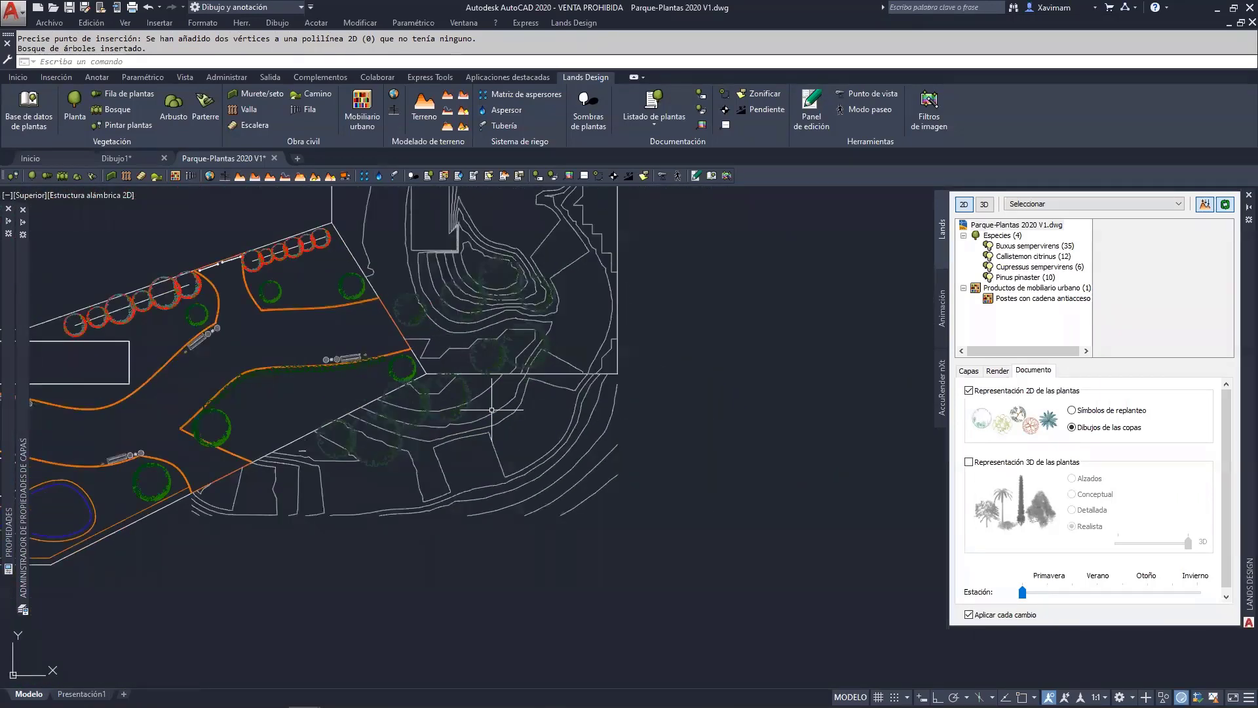
key("Return")
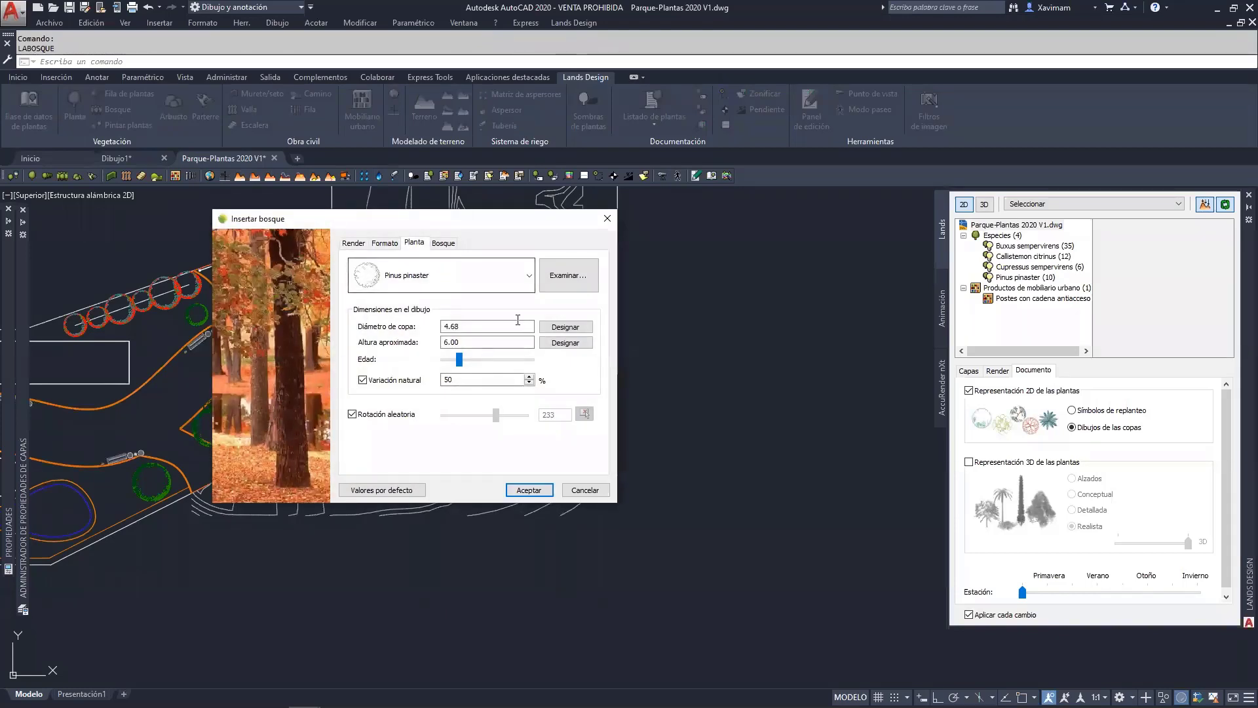
left_click_drag(498, 342, 418, 342)
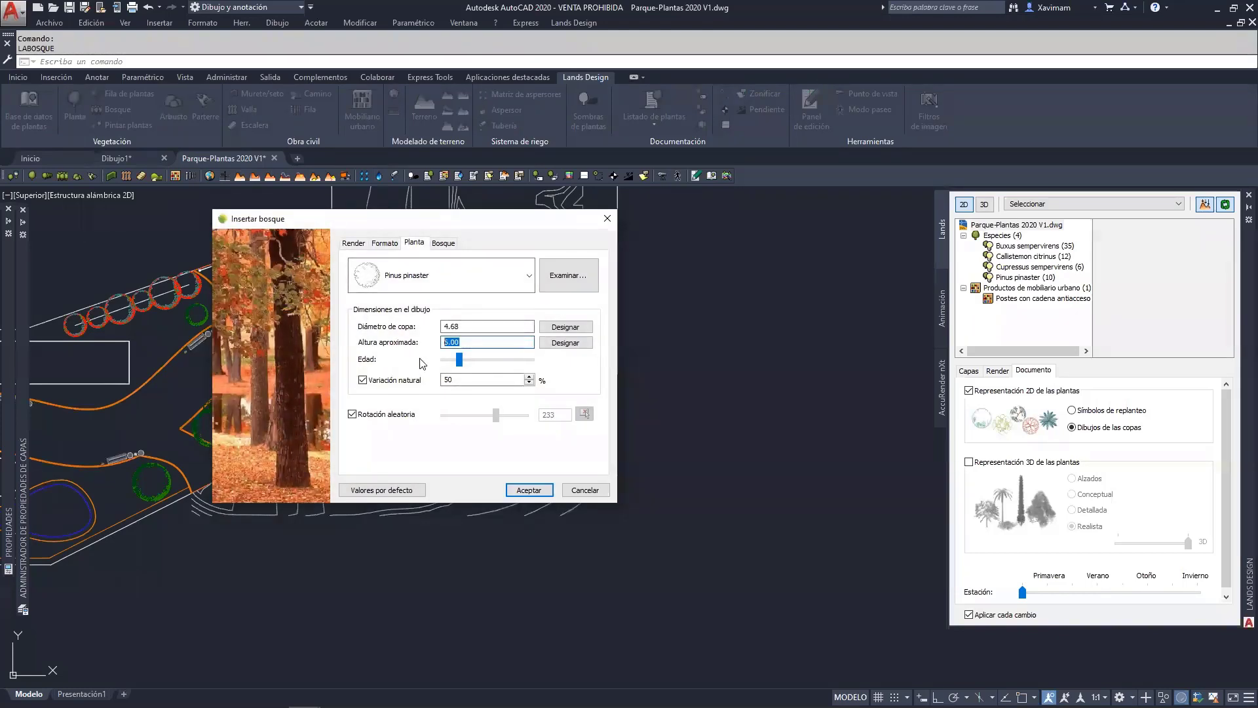
left_click(472, 326)
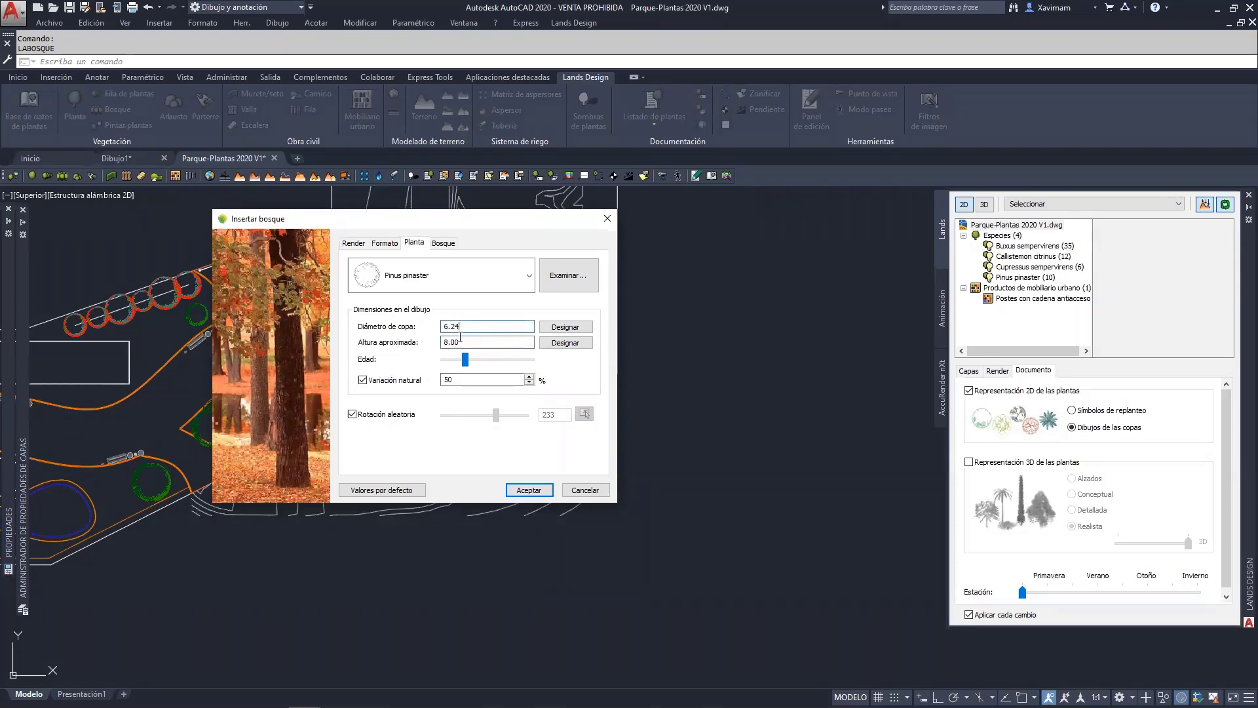
left_click(532, 491)
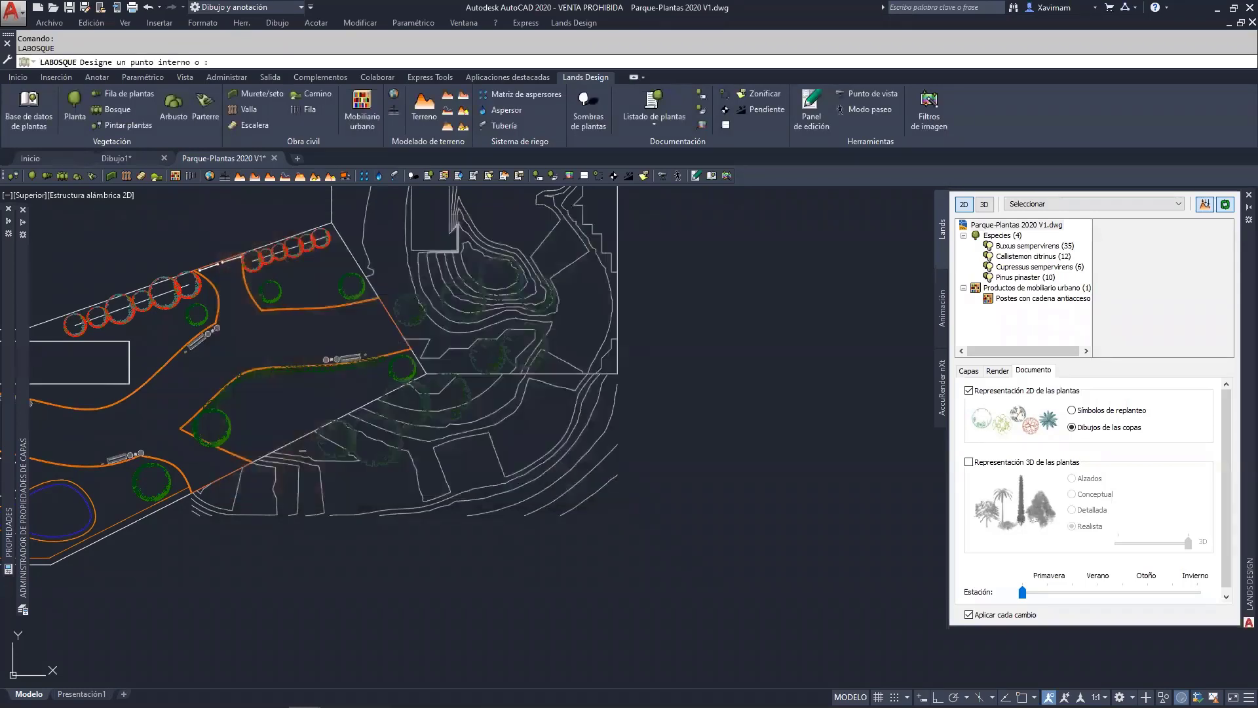
Outline the second forest with a polyline boundary along the outer contour lines, beyond the first pines.
left_click(225, 62)
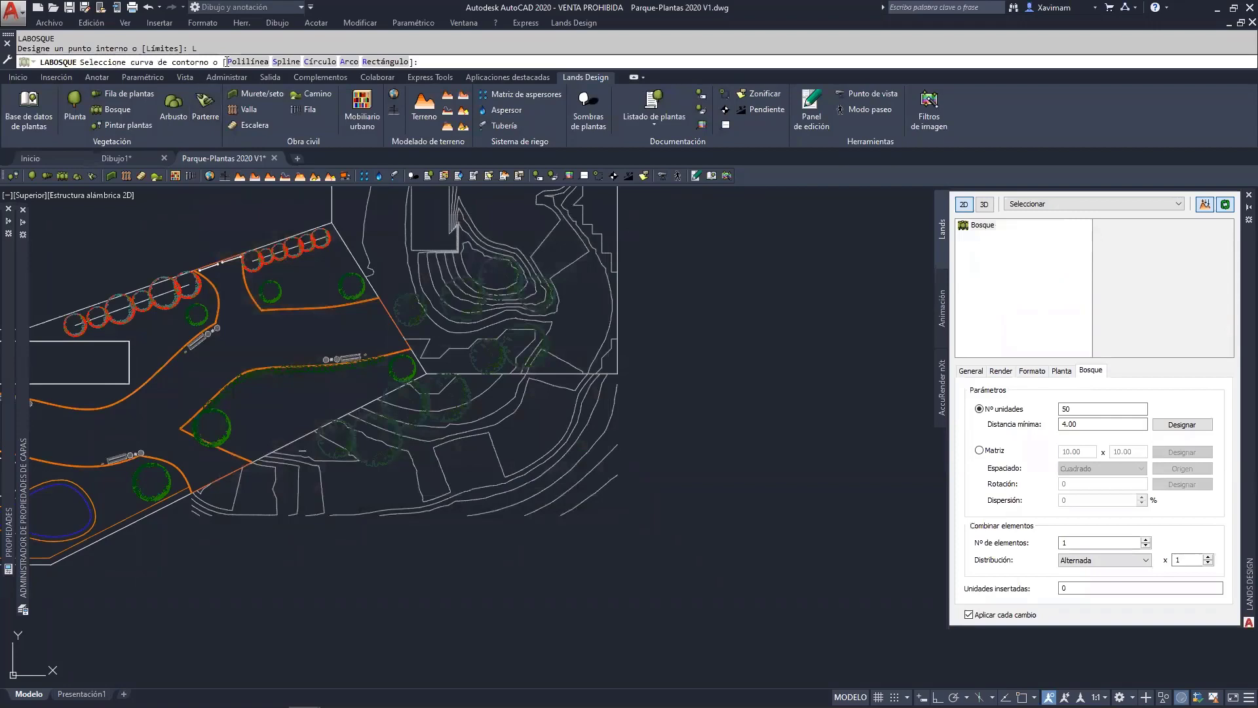
left_click(229, 62)
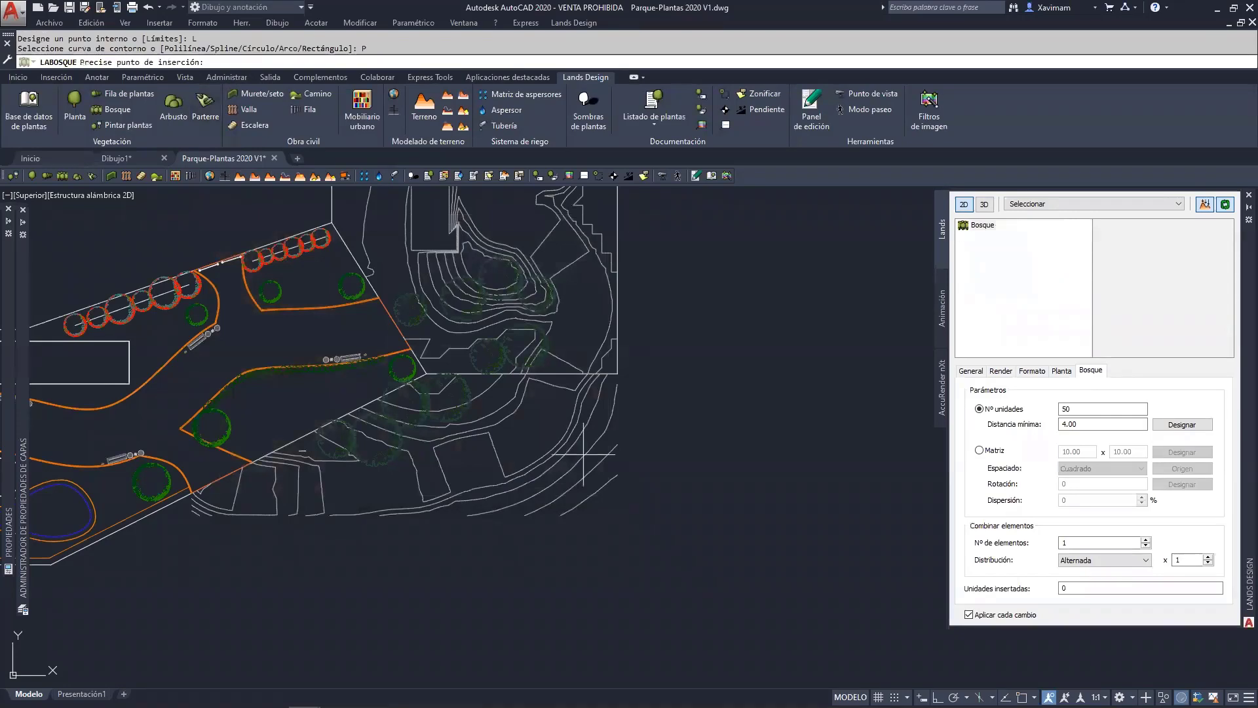
left_click(617, 361)
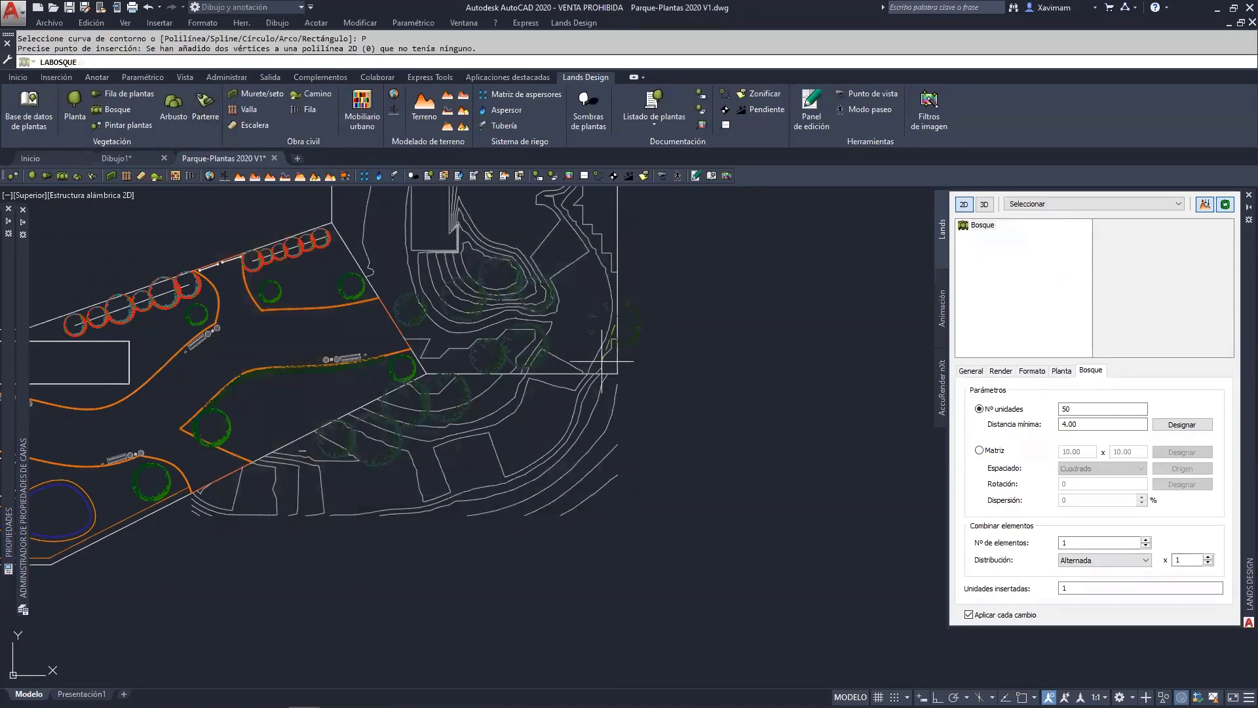
left_click(562, 453)
left_click(487, 490)
left_click(410, 512)
left_click(618, 517)
key("Return")
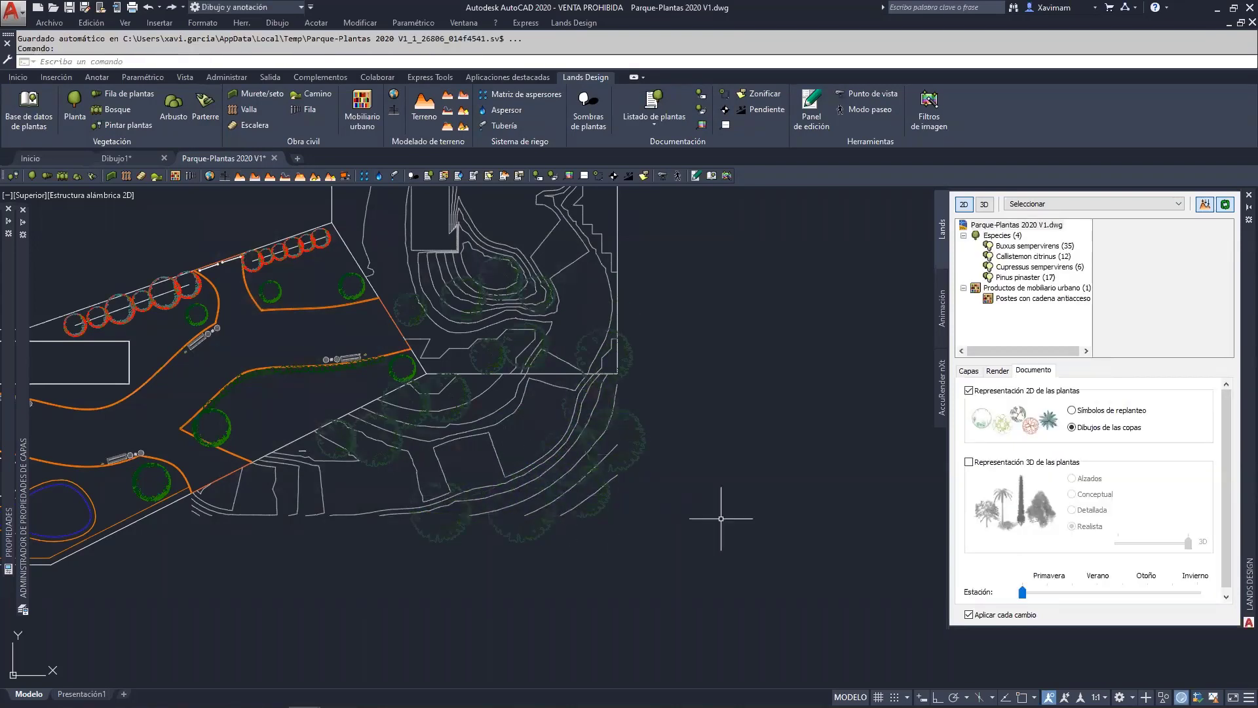
Set the minimum distance of the Pinus pinaster forest on the slope beside the park's boundary to 2.00.
scroll(590, 496, "up", 5)
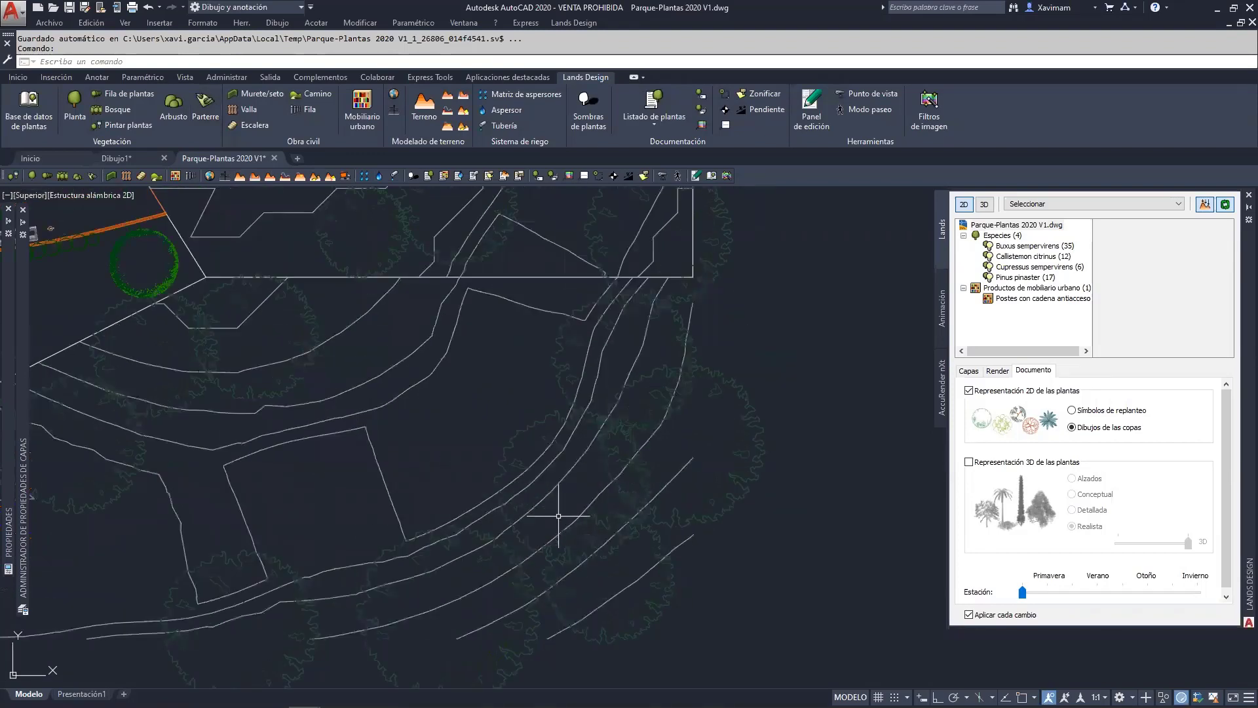
scroll(589, 550, "down", 4)
scroll(577, 524, "up", 3)
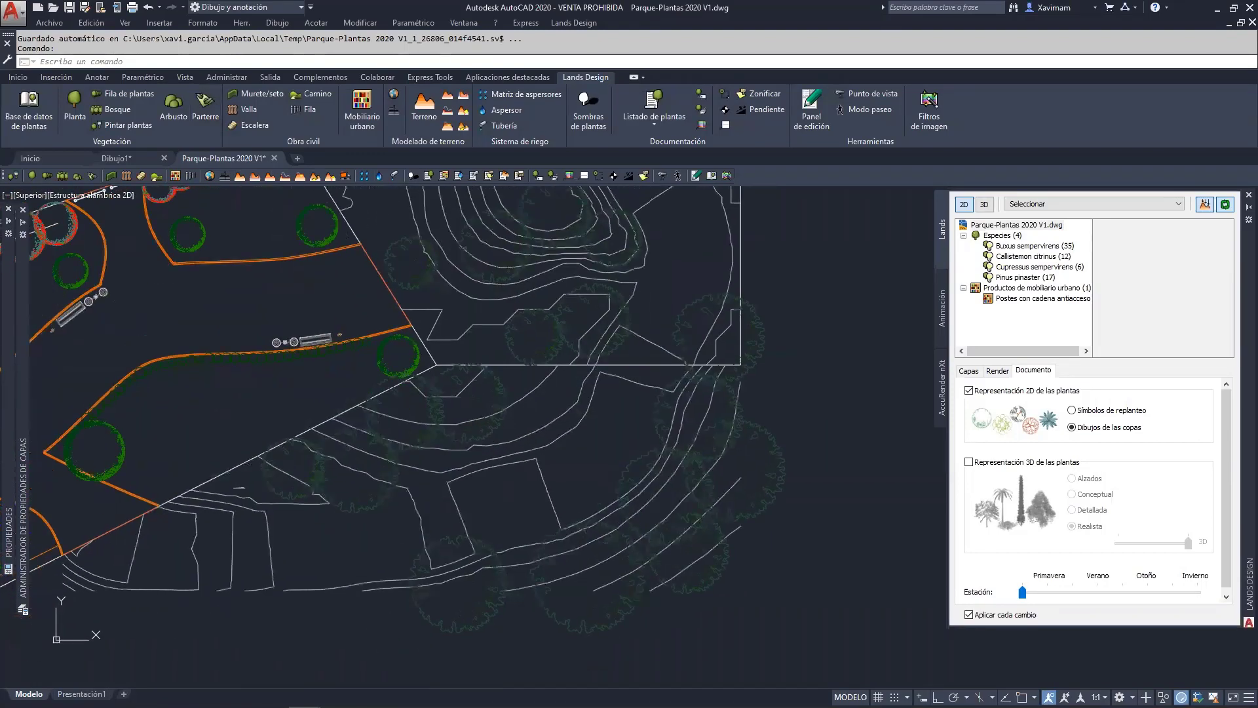
left_click(436, 416)
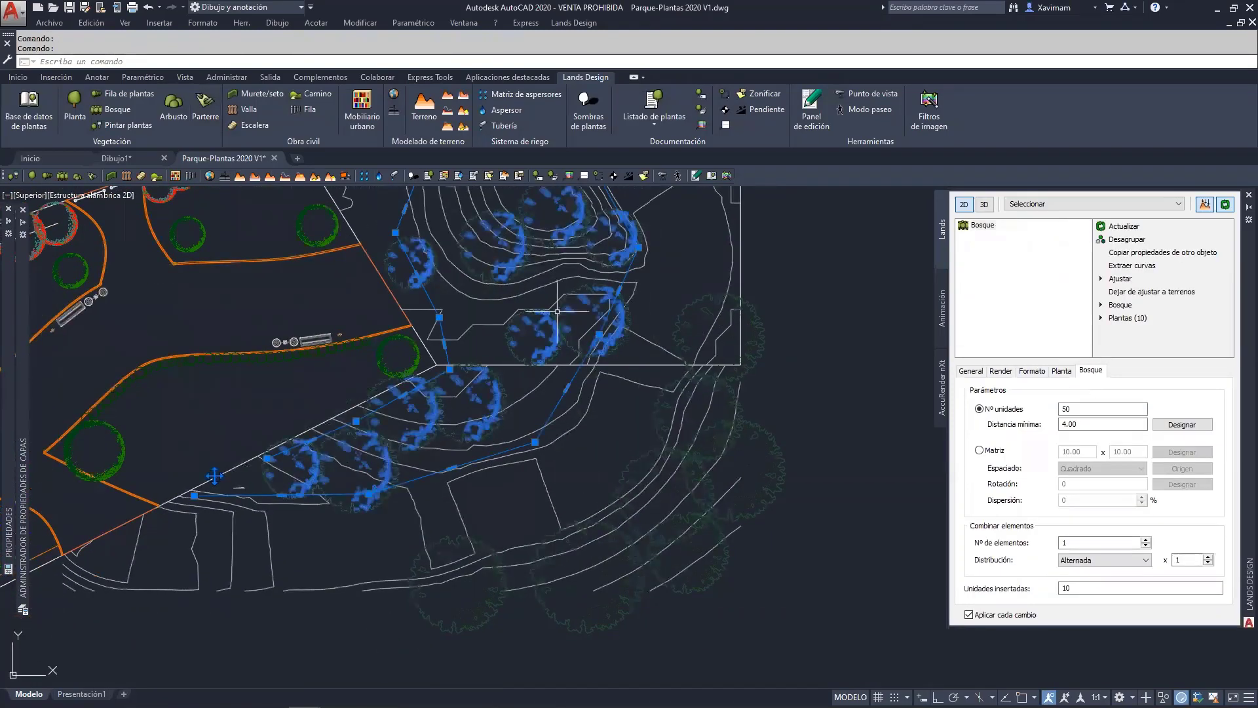
left_click_drag(1095, 424, 1011, 433)
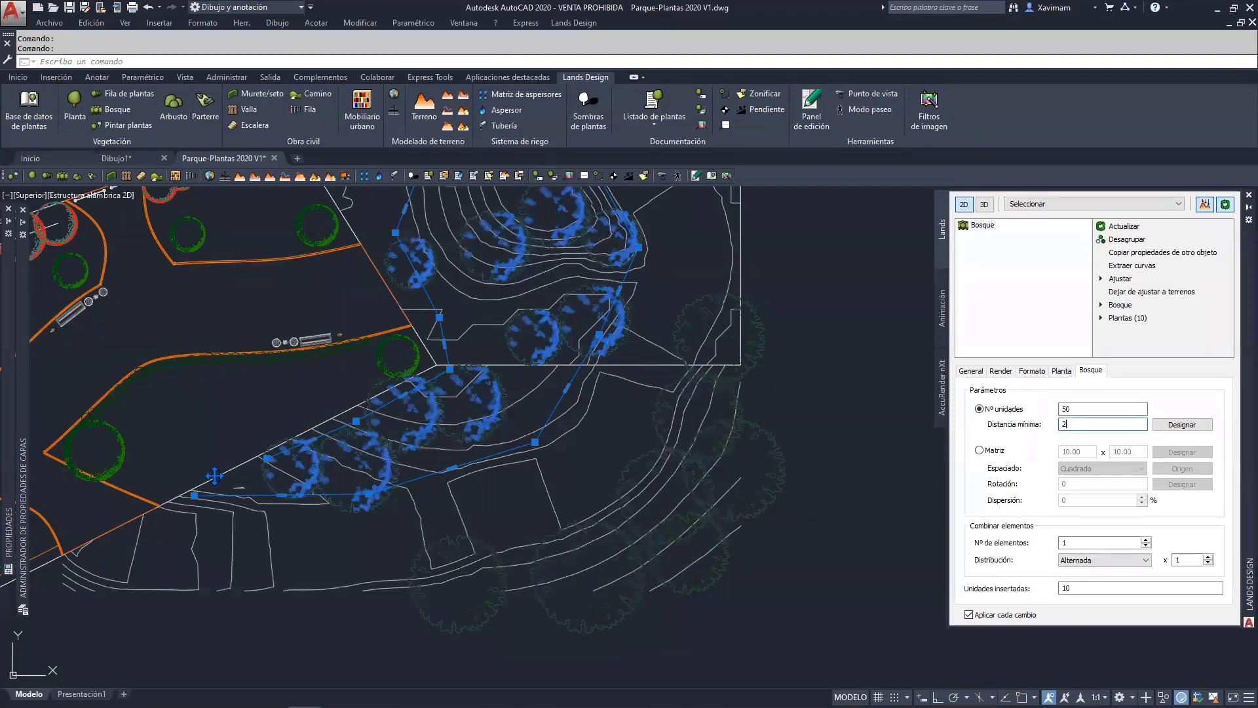
type("2")
left_click(1081, 409)
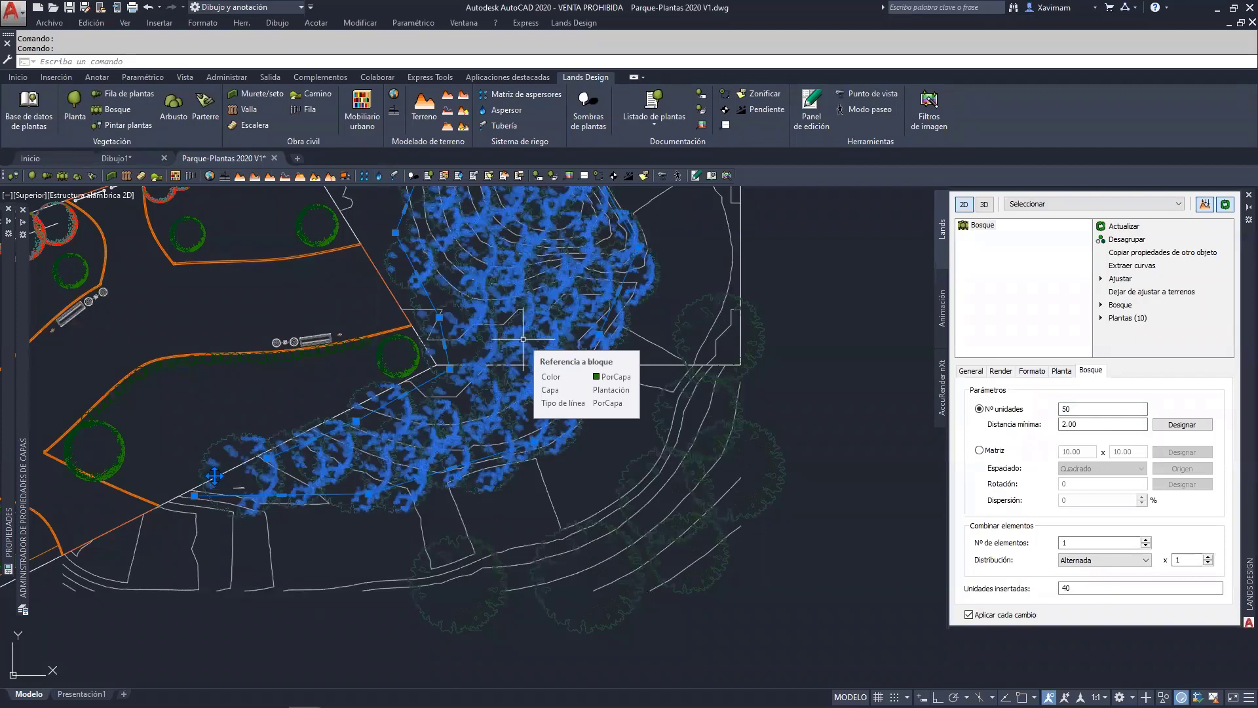
key("Escape")
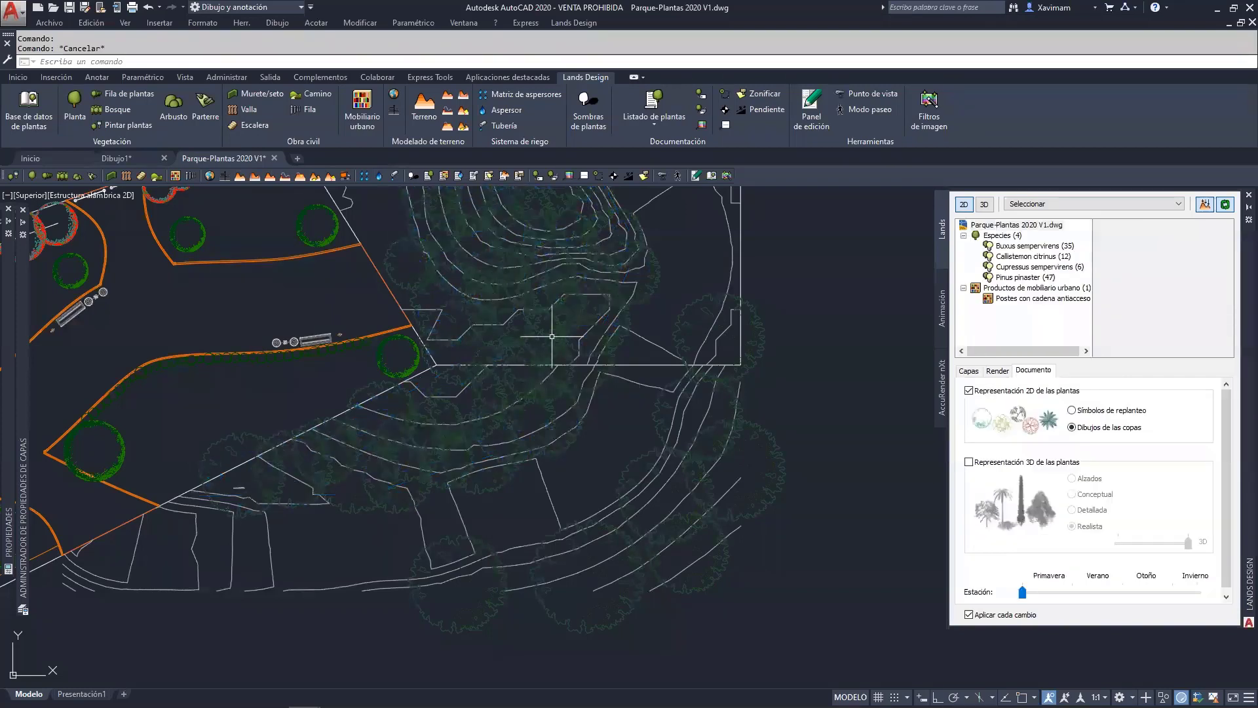
Try a minimum distance of 3.00 for the forest beside the park's boundary, and settle on 2.50.
left_click(489, 393)
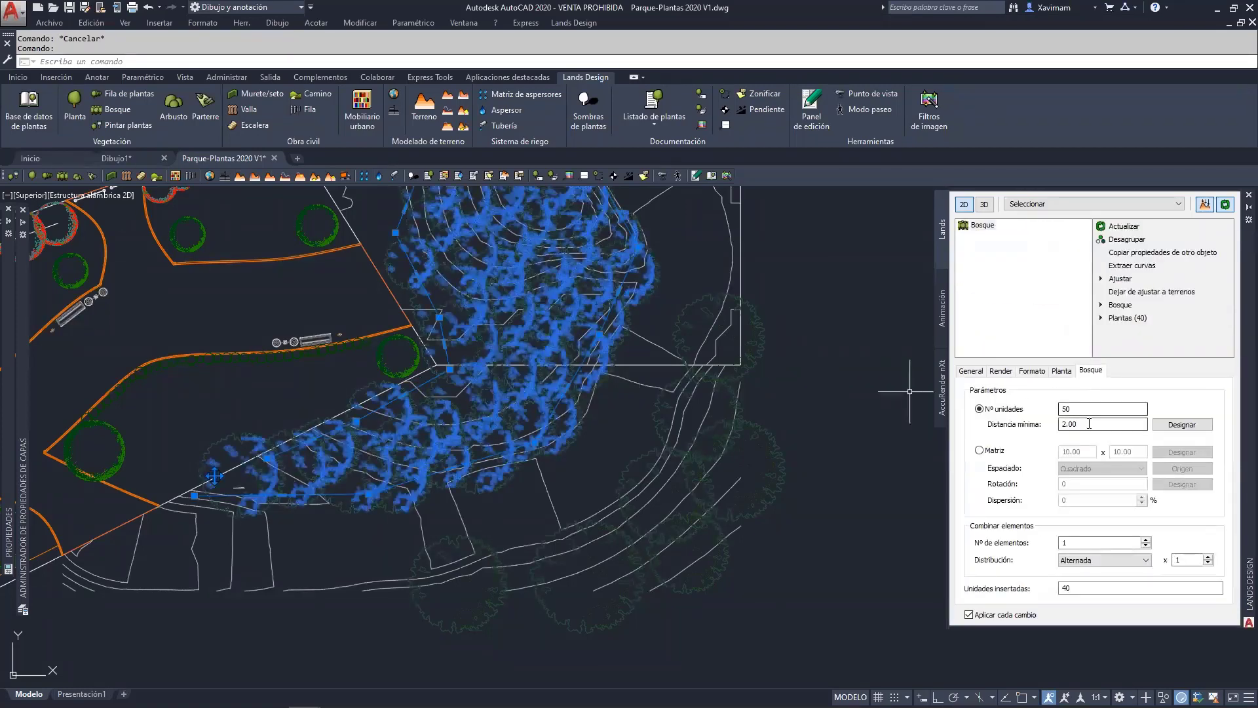
key("Tab")
key("Return")
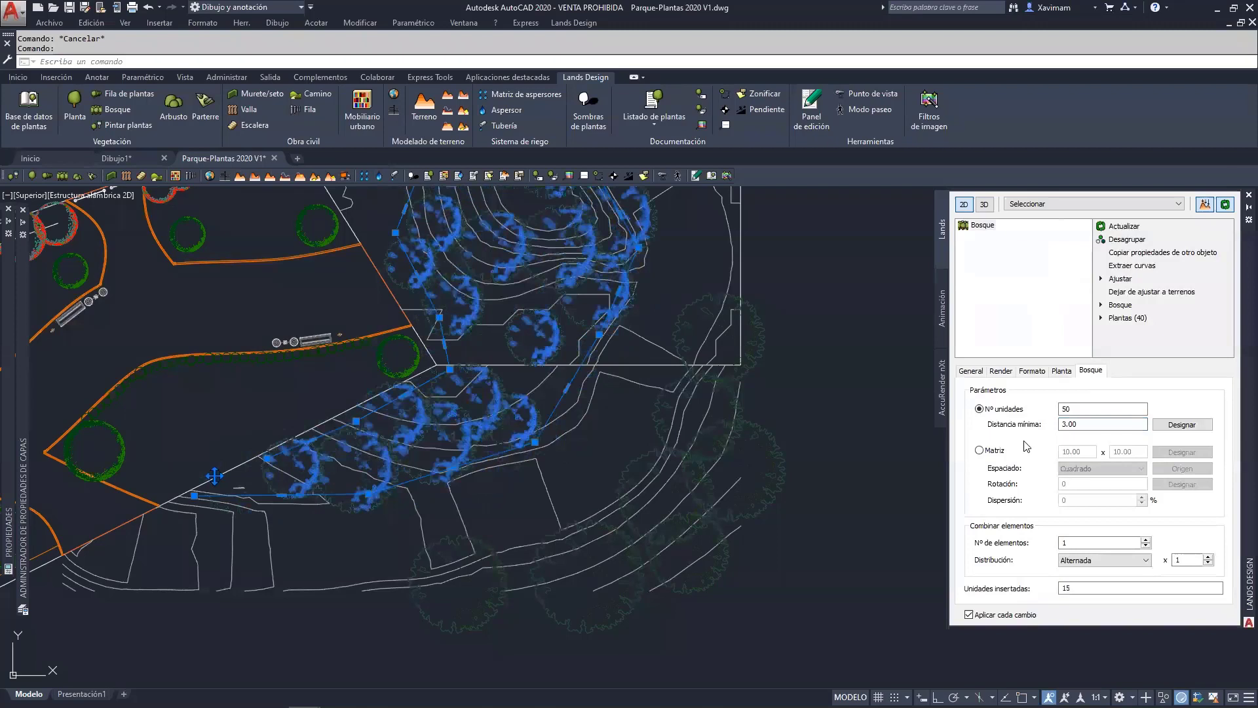
key("Tab")
type("2.5")
key("Return")
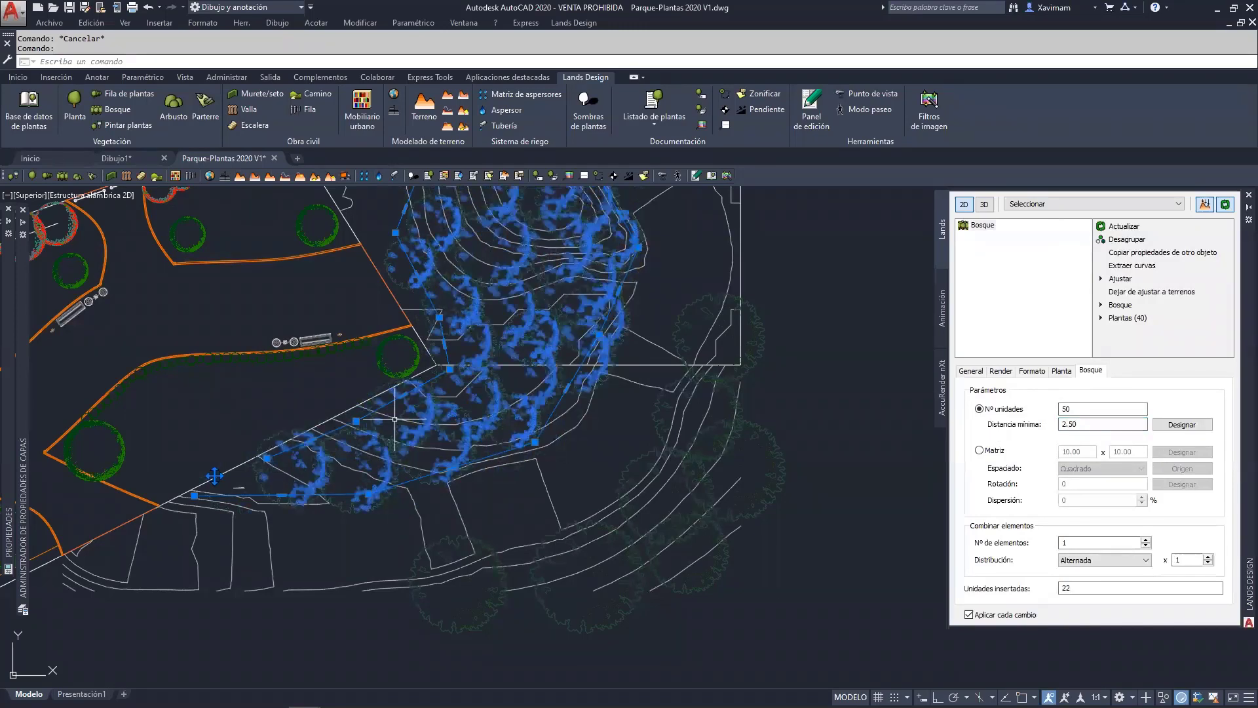
key("Escape")
Start another Pinus pinaster forest with an approximate height of 5.00 and a minimum distance of 2.00, and accept its settings.
scroll(518, 531, "down", 3)
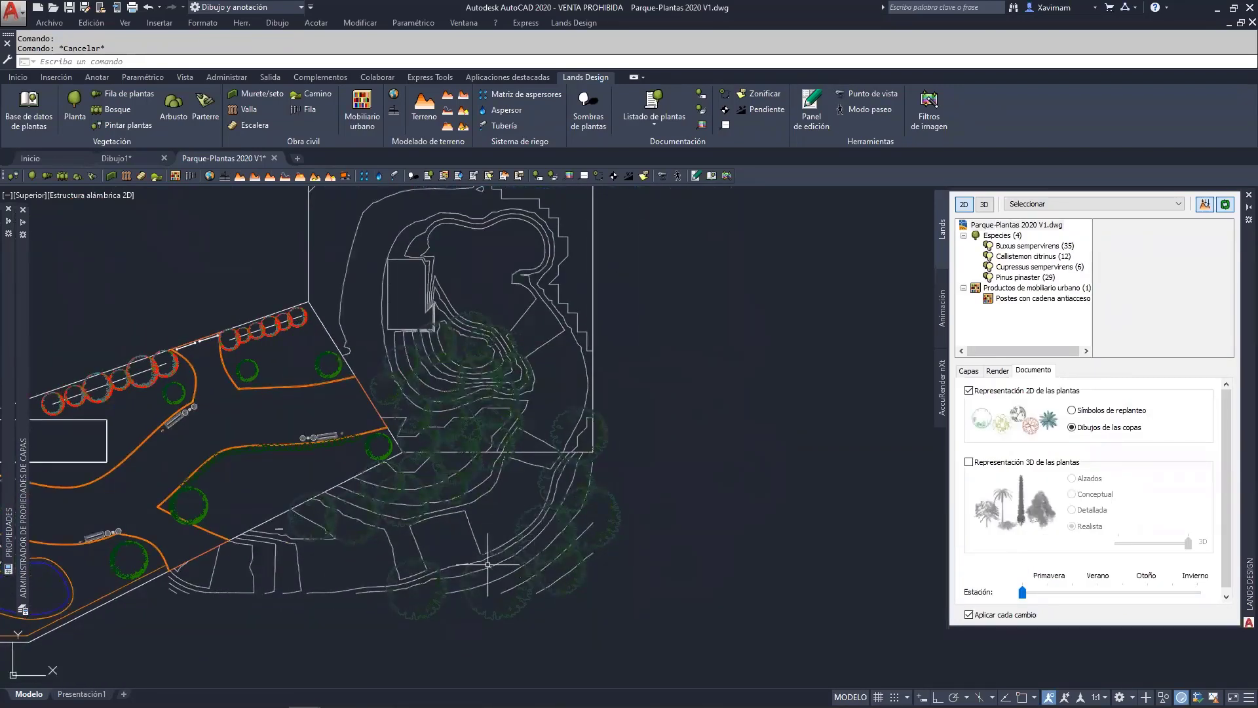
middle_click_drag(334, 288, 368, 450)
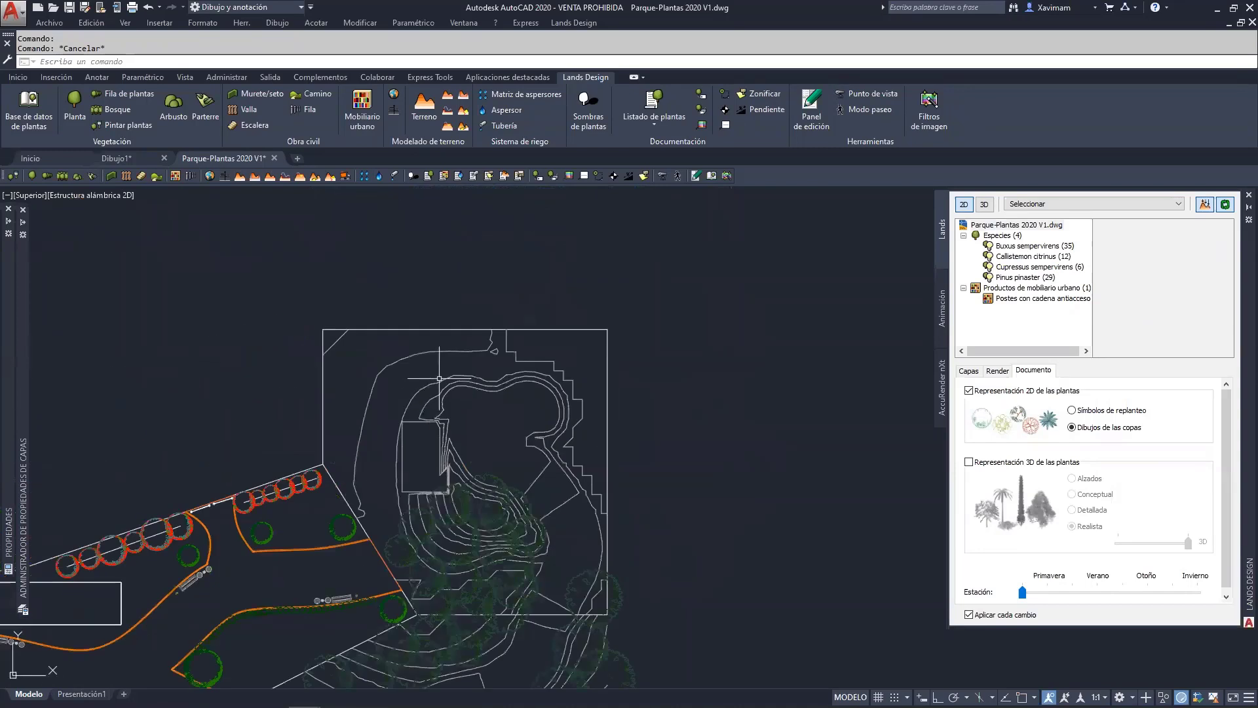
key("Return")
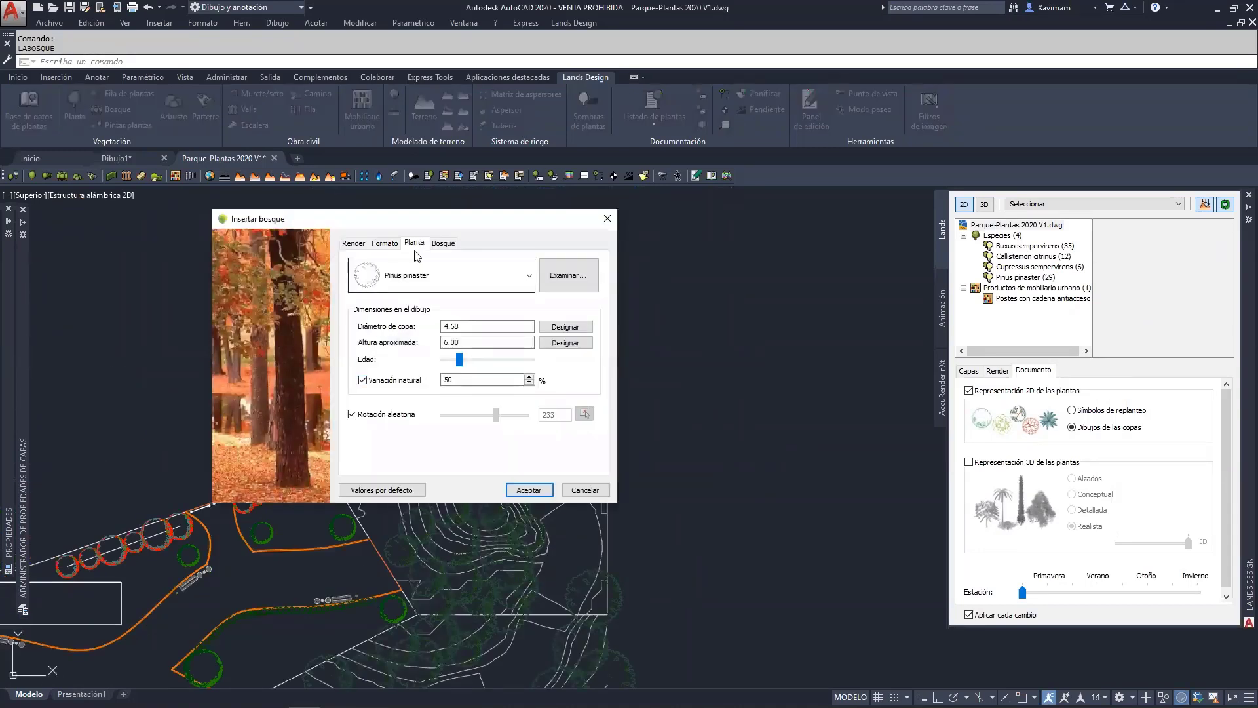
left_click(444, 243)
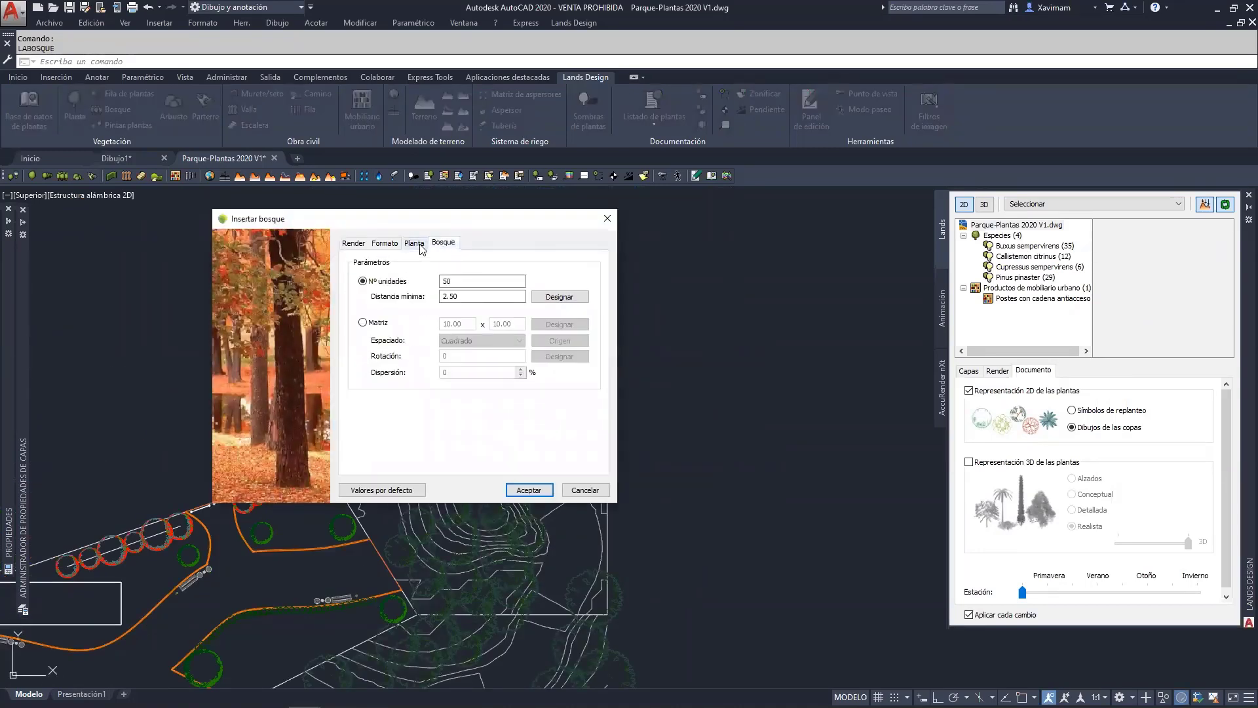
left_click(415, 243)
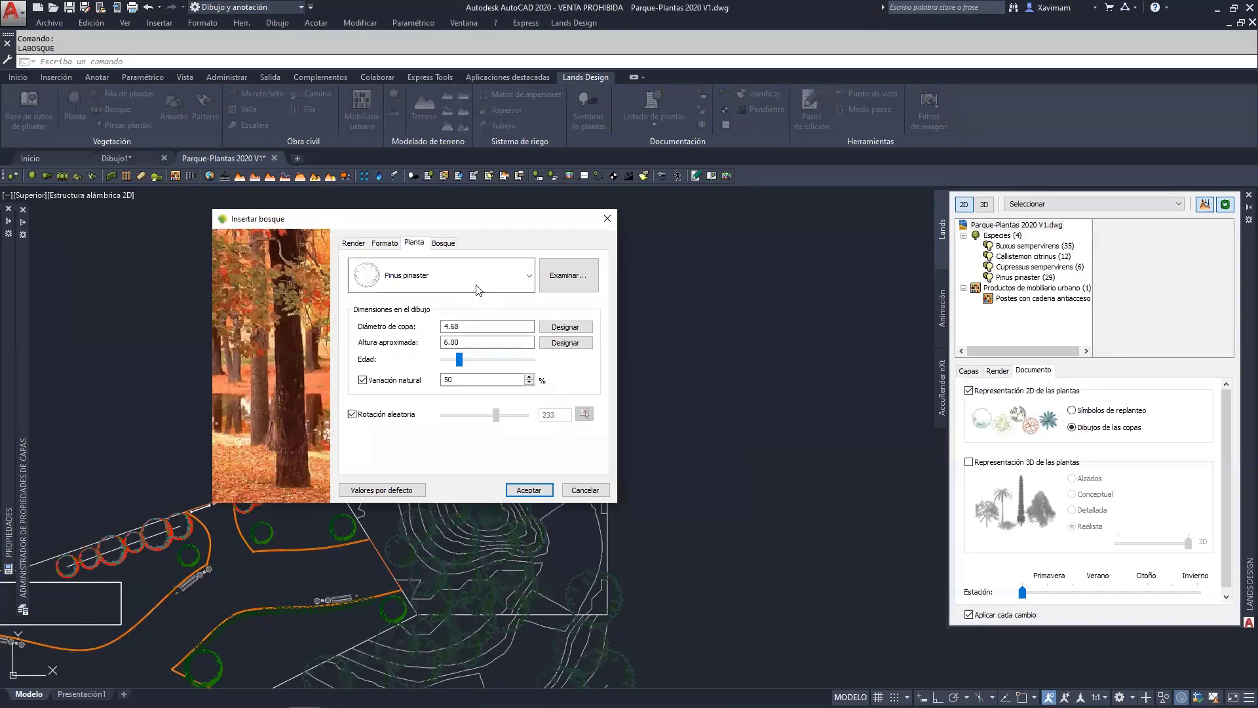
double_click(459, 342)
left_click(474, 330)
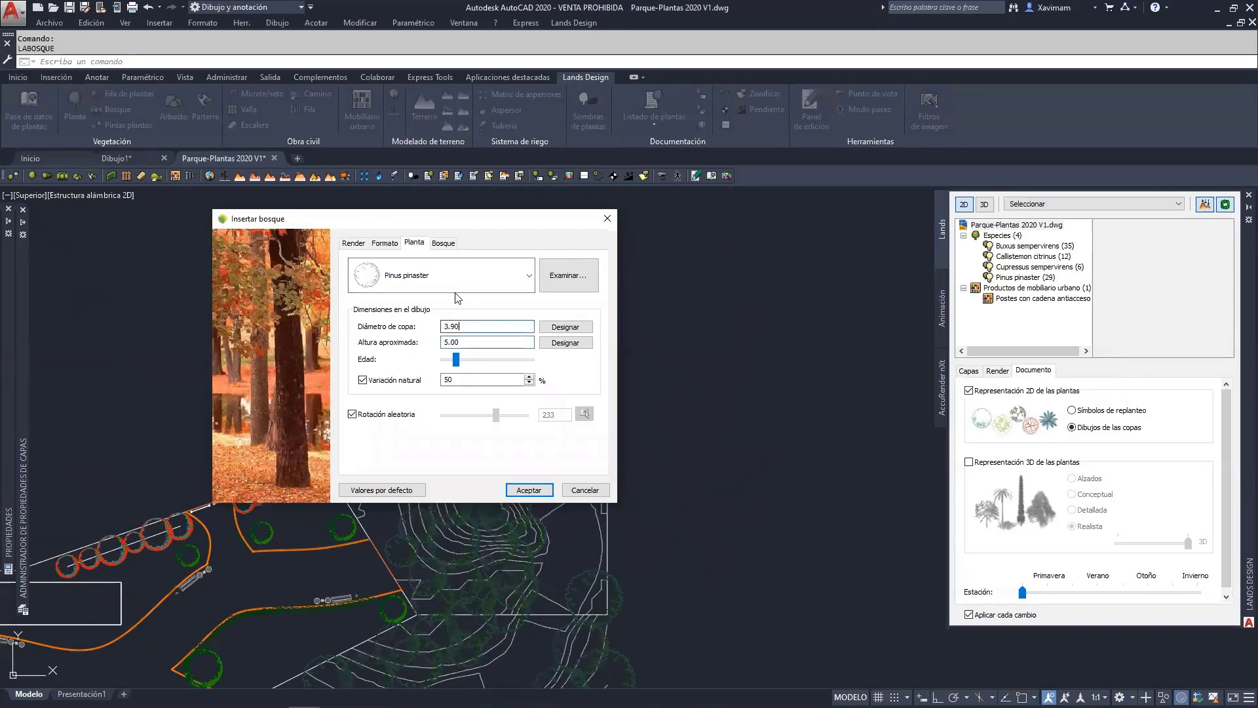
left_click(438, 243)
double_click(460, 296)
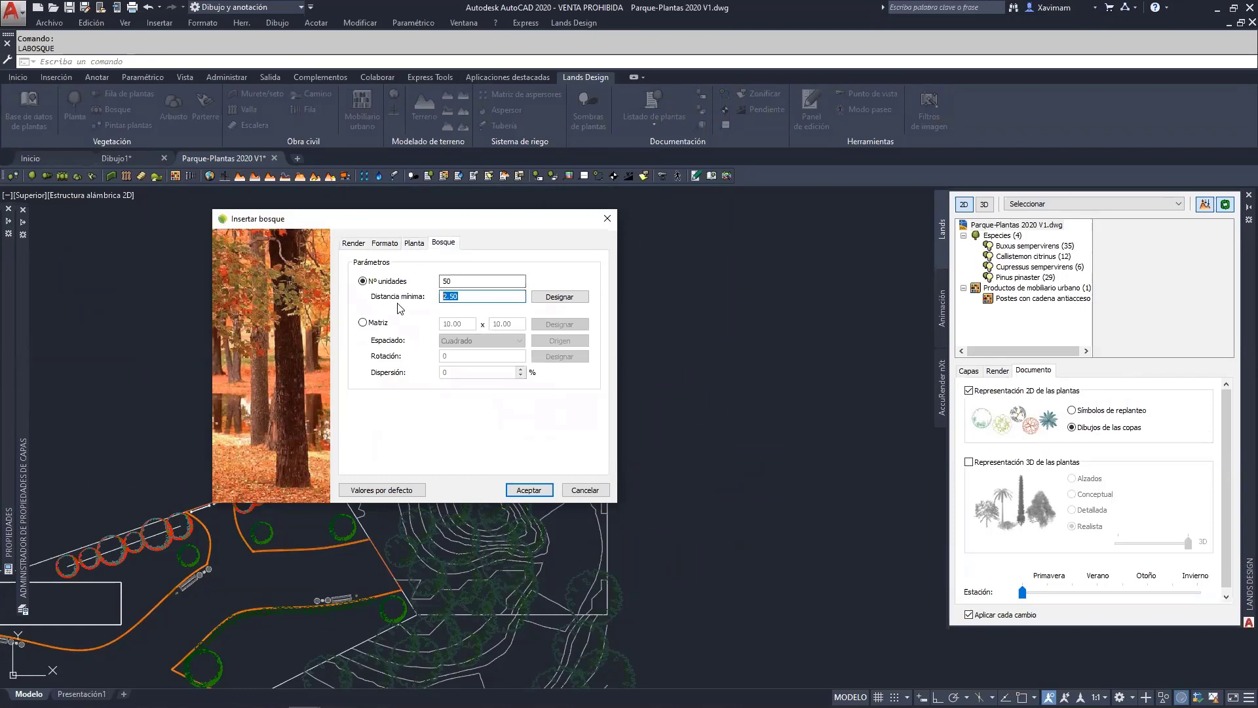
key("Return")
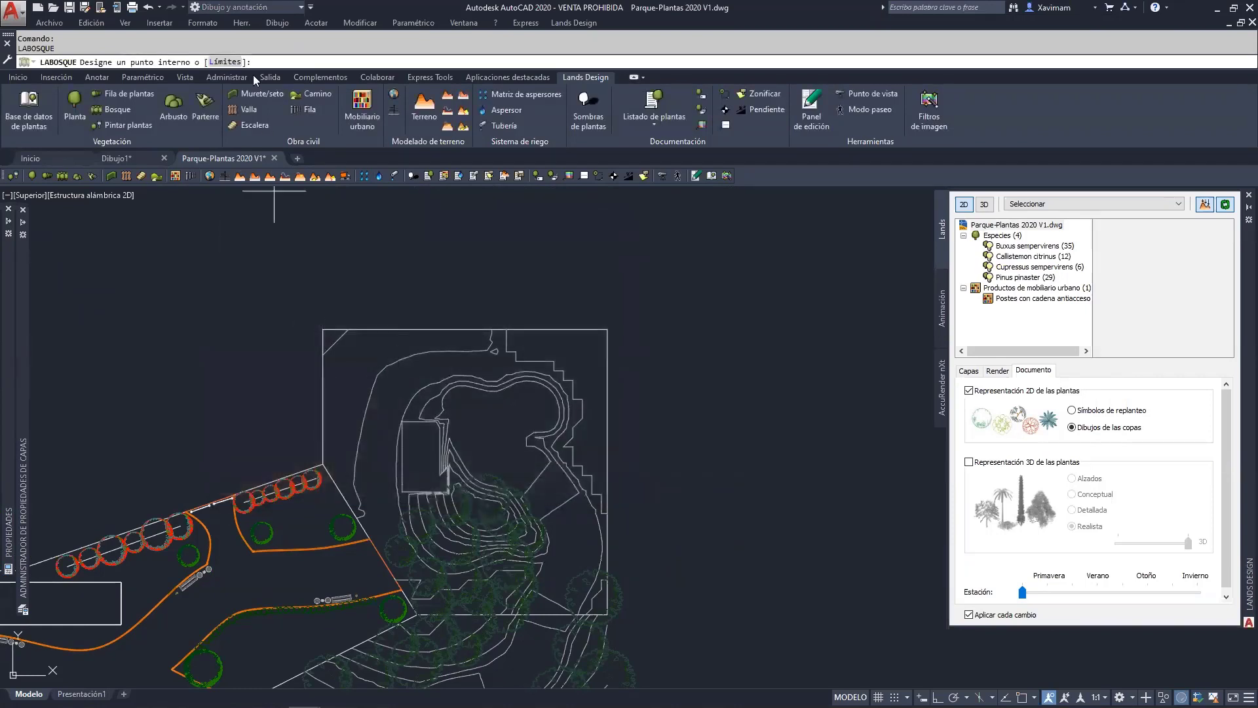
Outline the forest with a polyline boundary between the long curved contour line and the terrain plot's corner above the park.
left_click(225, 61)
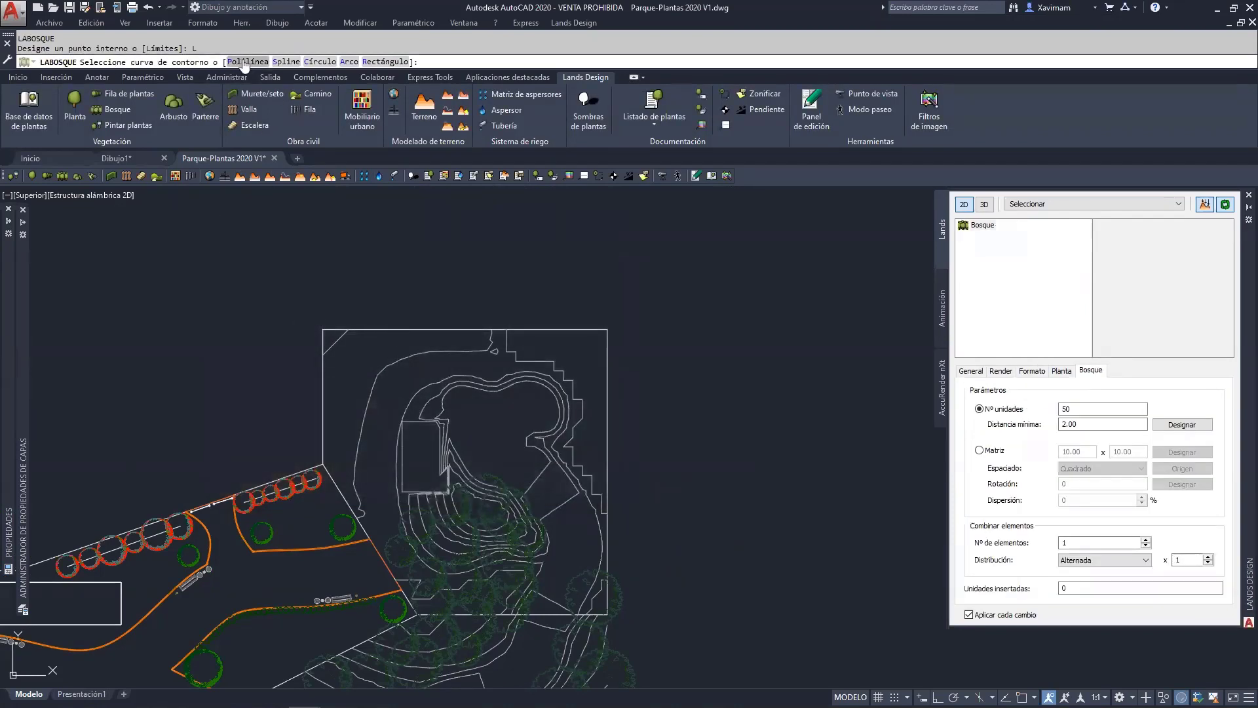
left_click(244, 62)
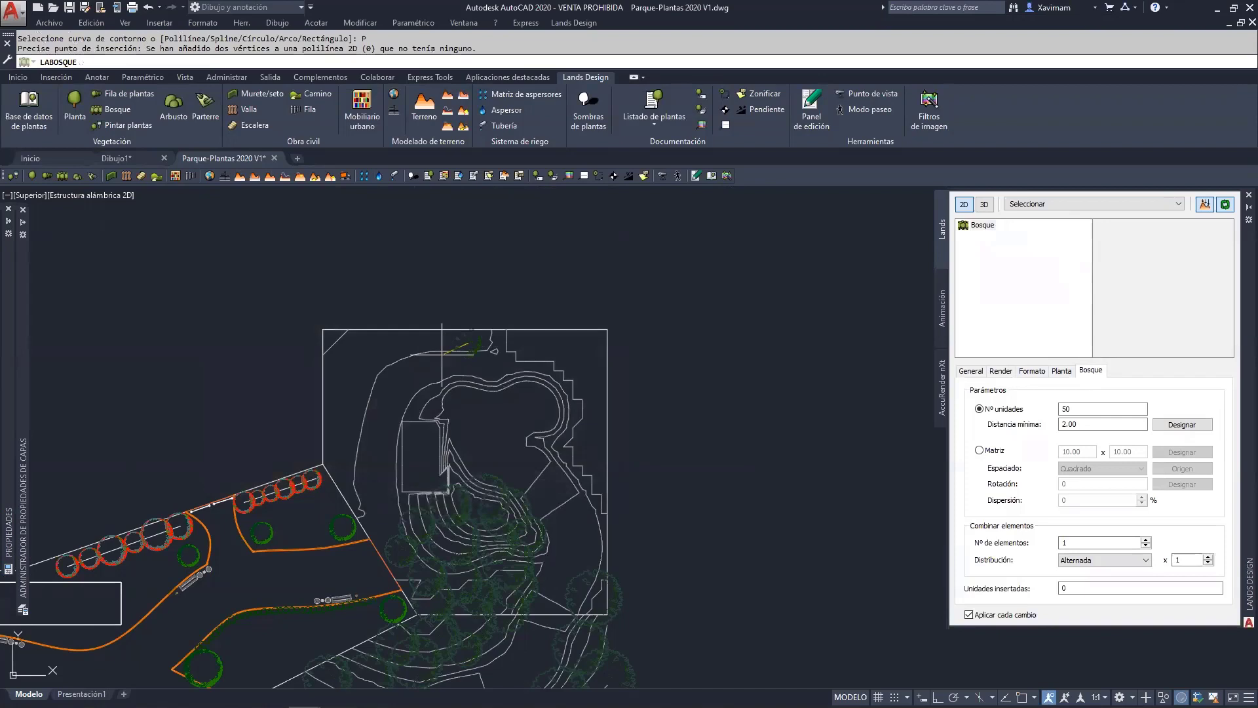
left_click(418, 363)
left_click(374, 403)
left_click(364, 467)
left_click(355, 507)
left_click(324, 459)
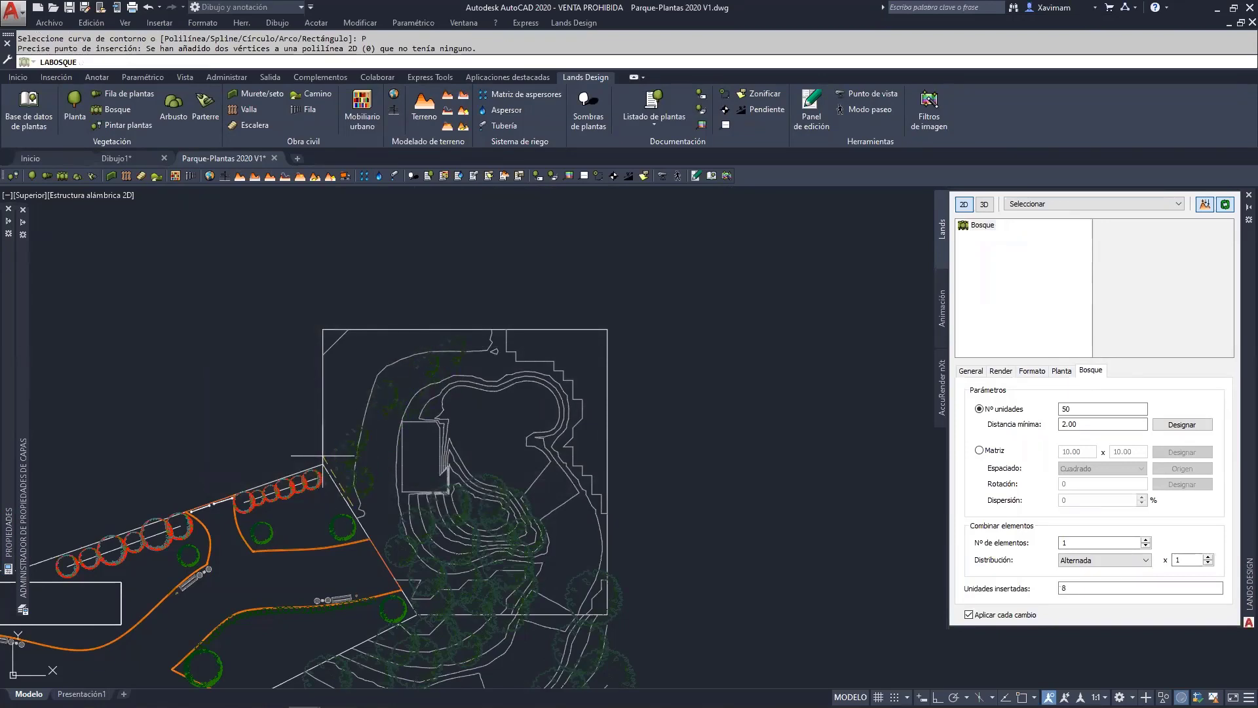
left_click(324, 330)
key("Return")
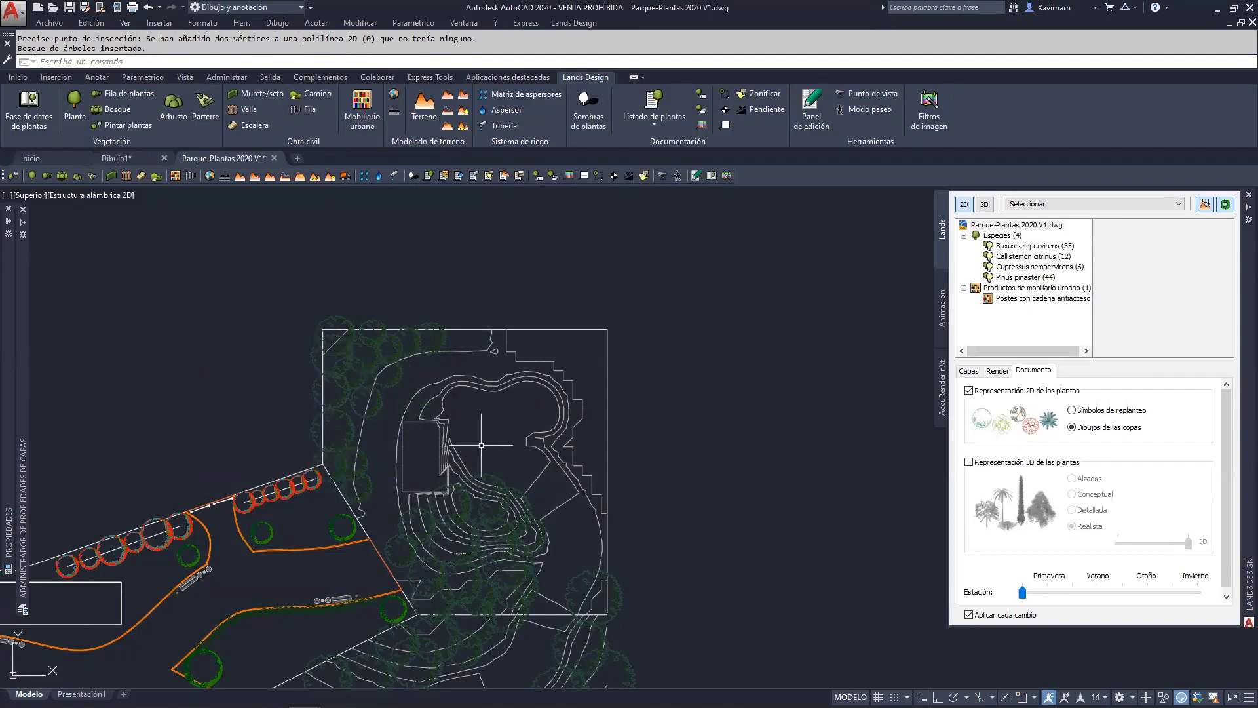
Start a new forest for the outer slope and choose Pinus nigra from the plant database's favourites.
middle_click_drag(495, 627, 508, 413)
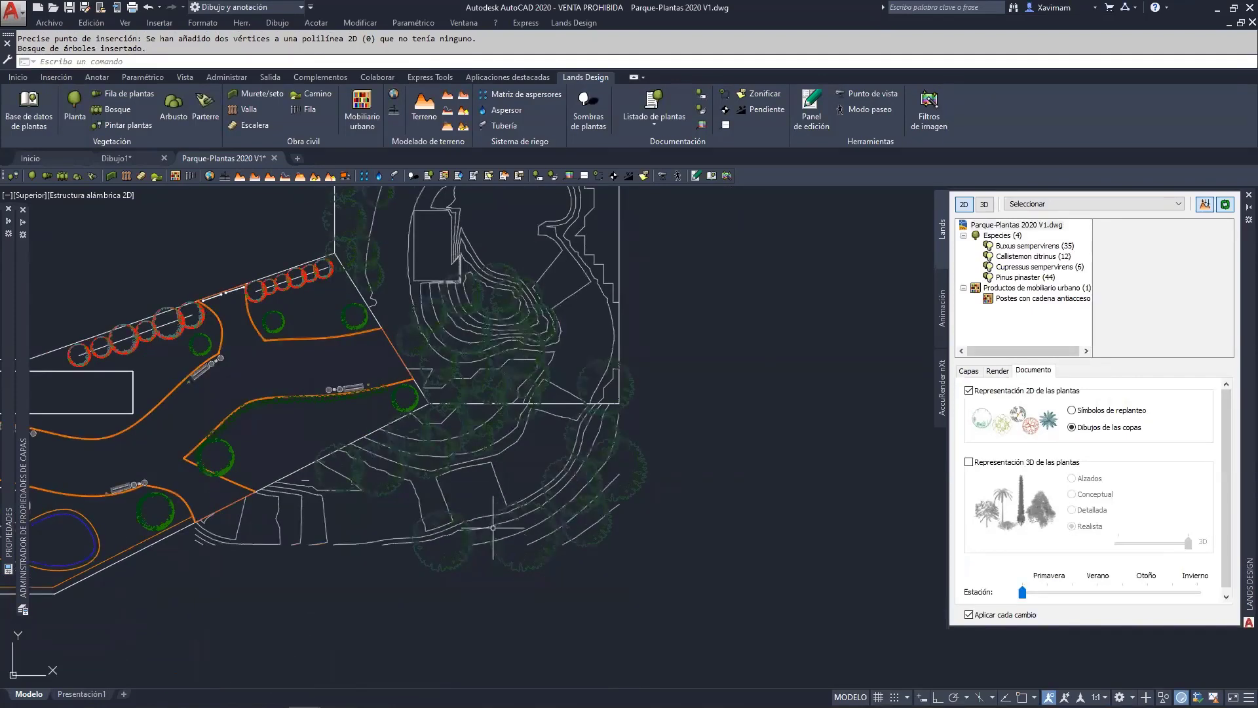
scroll(562, 519, "up", 4)
scroll(543, 517, "down", 3)
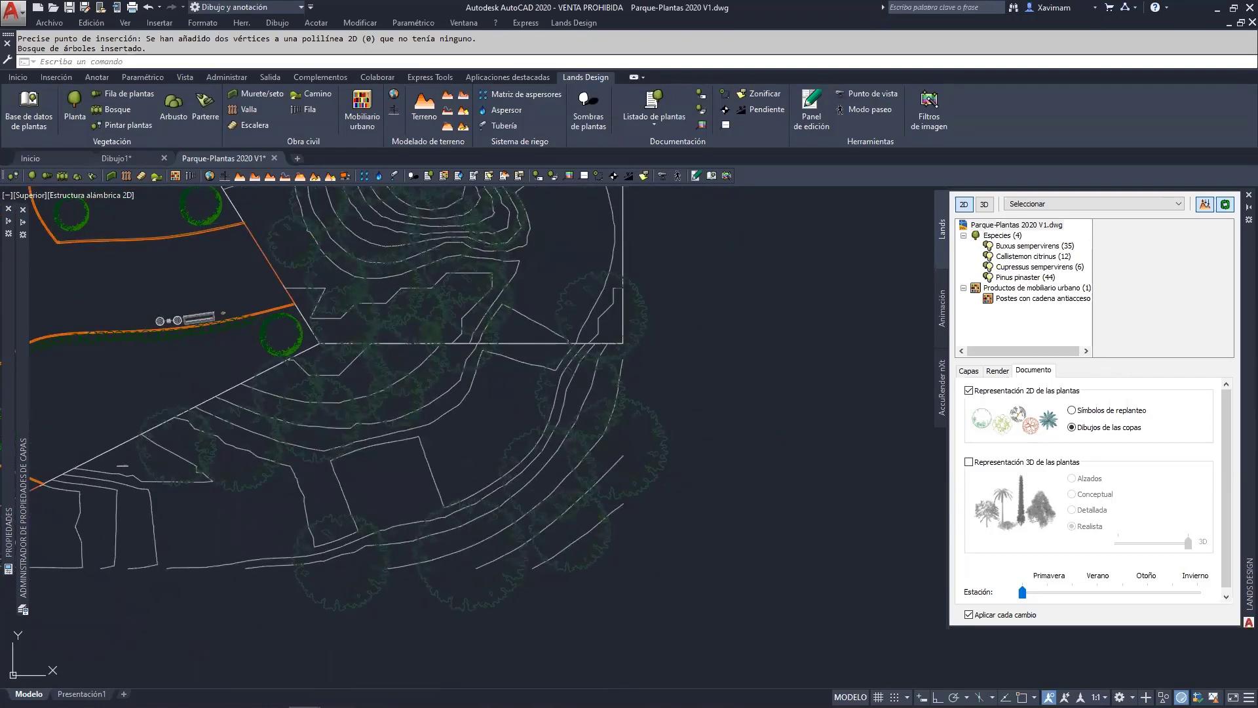
key("Return")
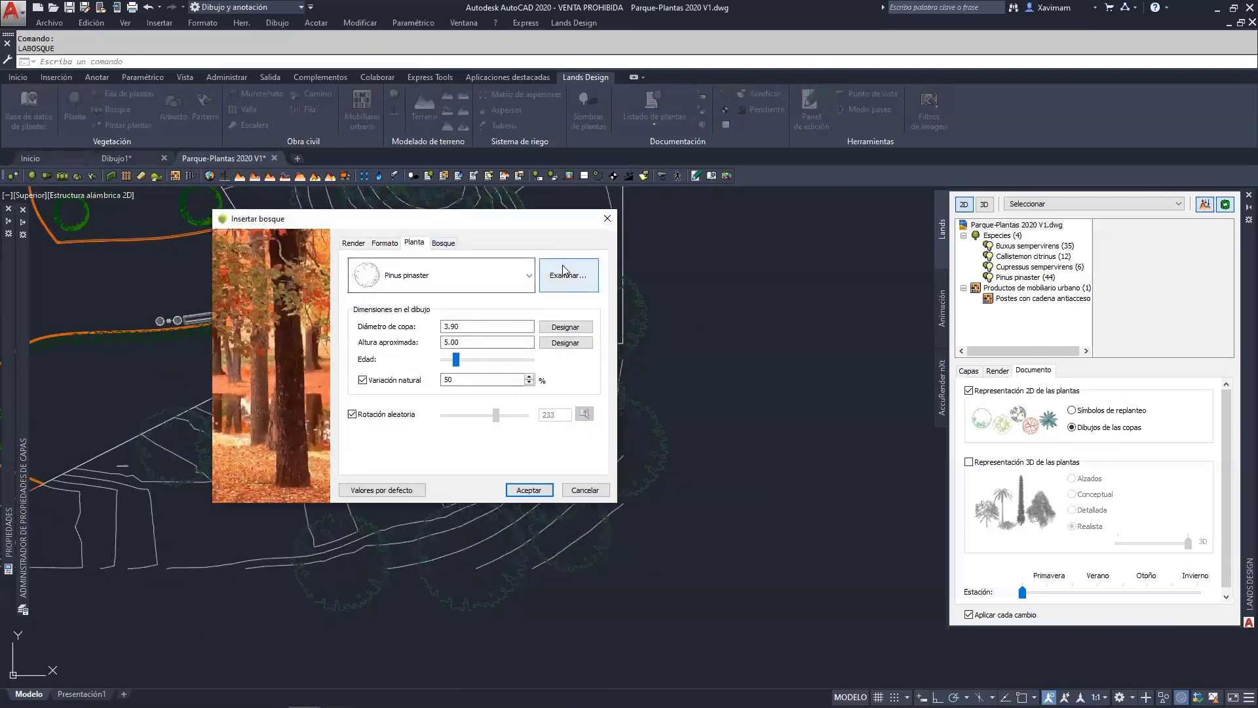
left_click(564, 270)
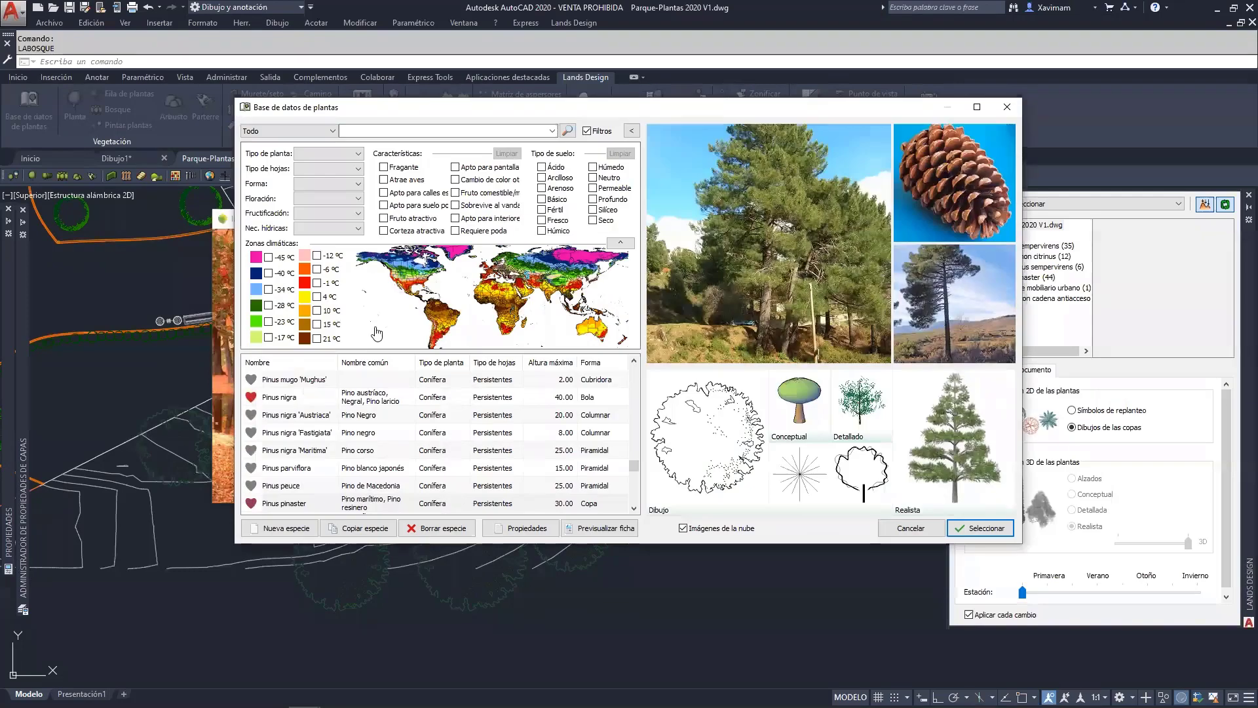
left_click(288, 132)
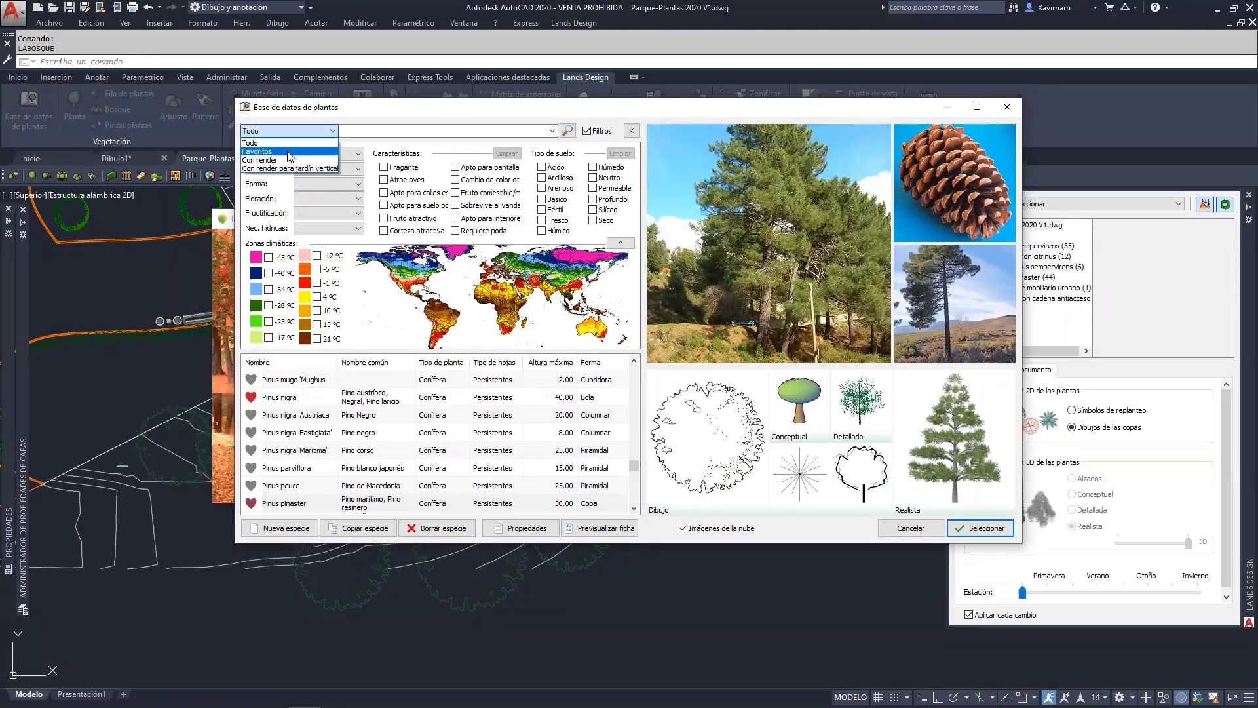
left_click(288, 151)
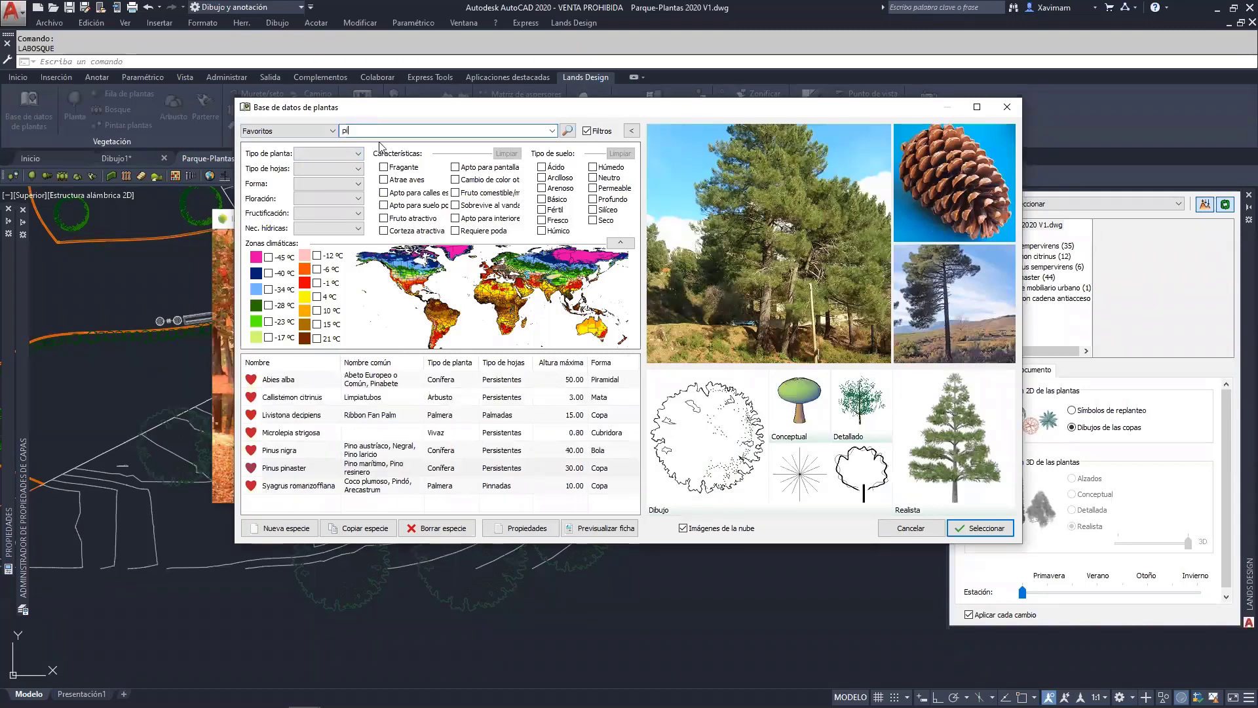
left_click(285, 452)
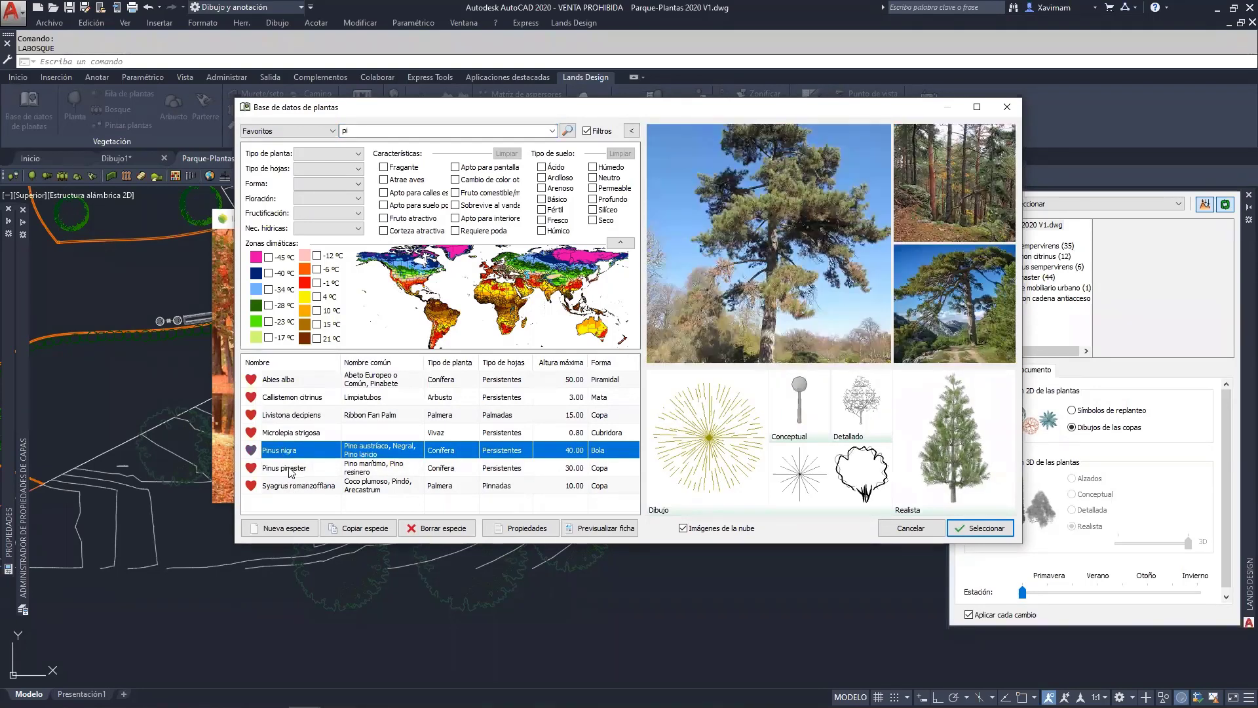
left_click(976, 529)
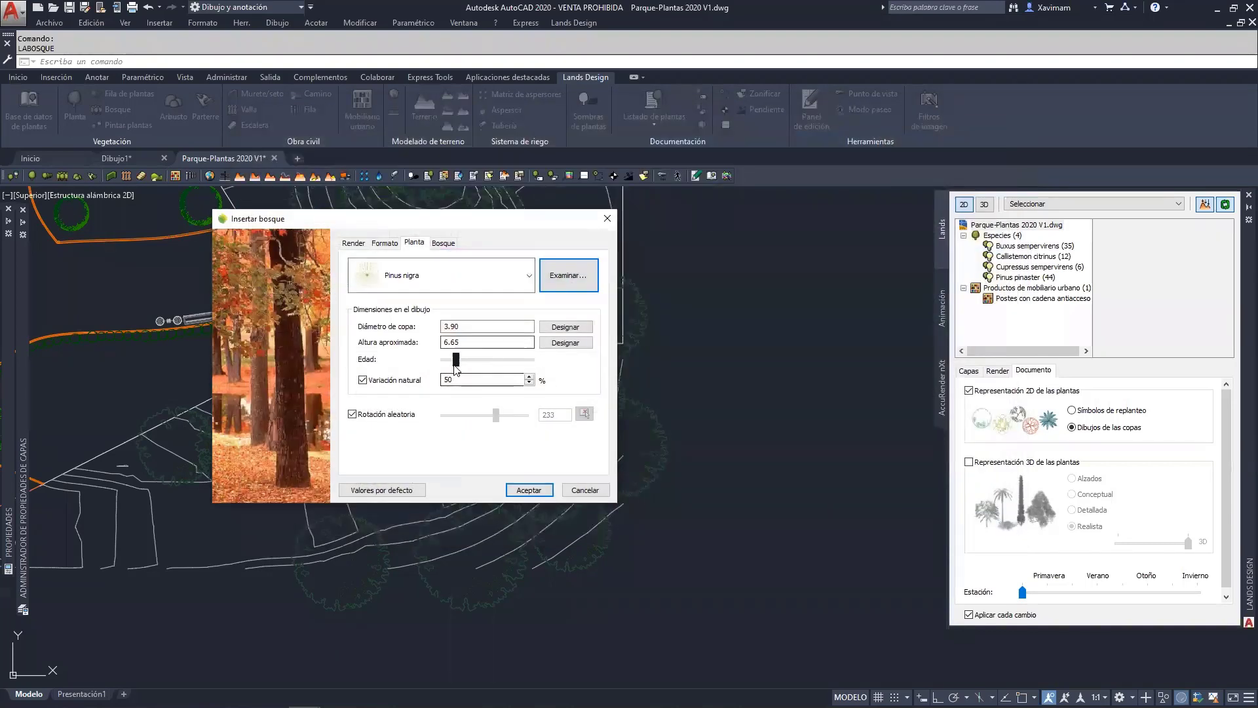
Give the Pinus nigra forest an approximate height of 15.00 and a minimum distance of 3.00, and accept the settings.
double_click(488, 341)
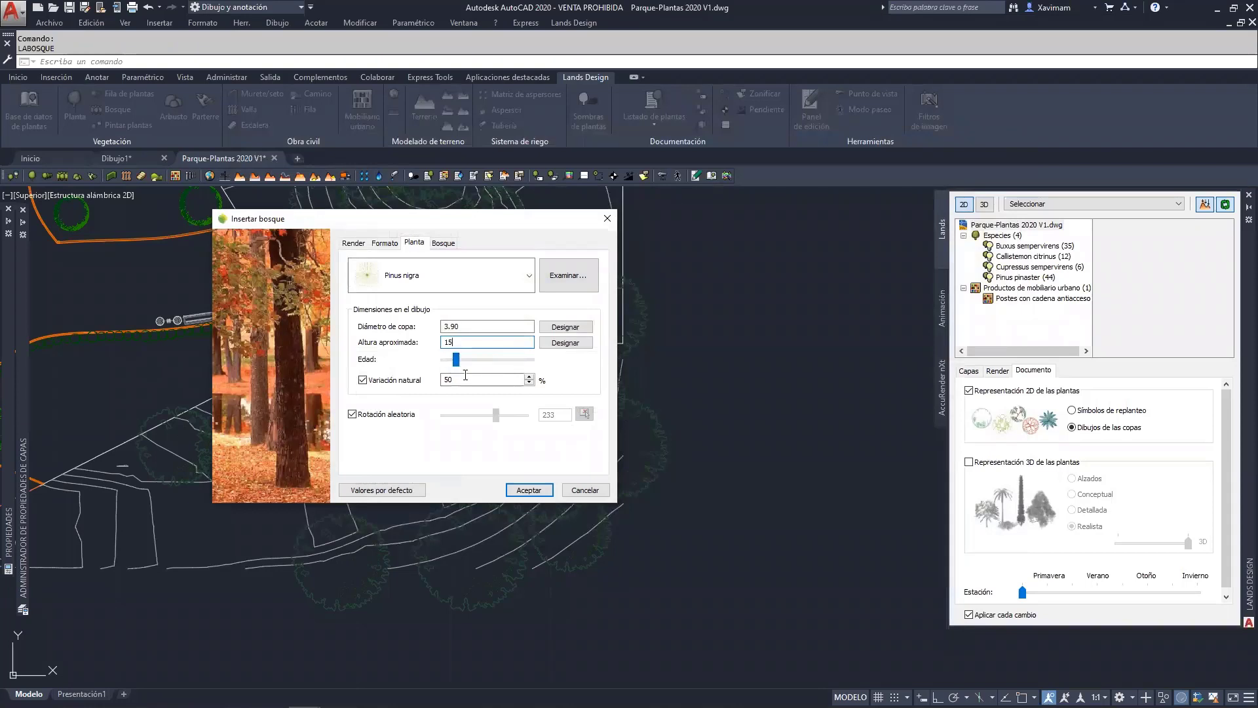
left_click(481, 326)
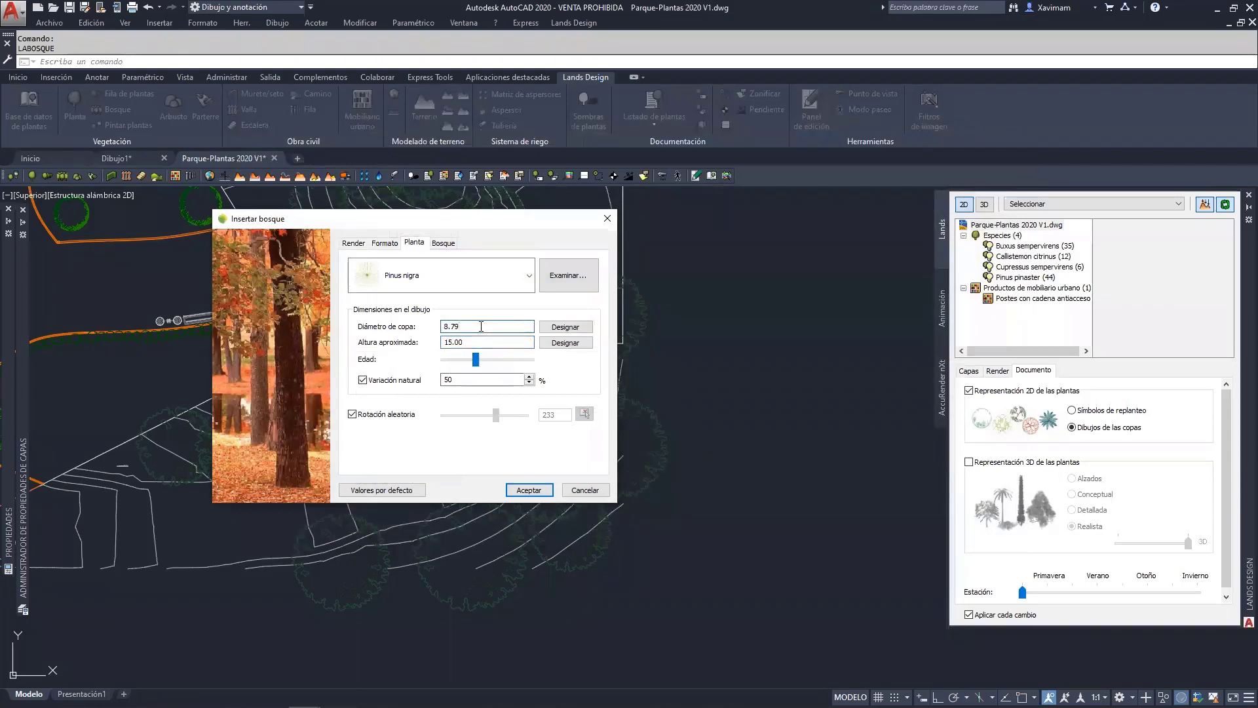
left_click(442, 243)
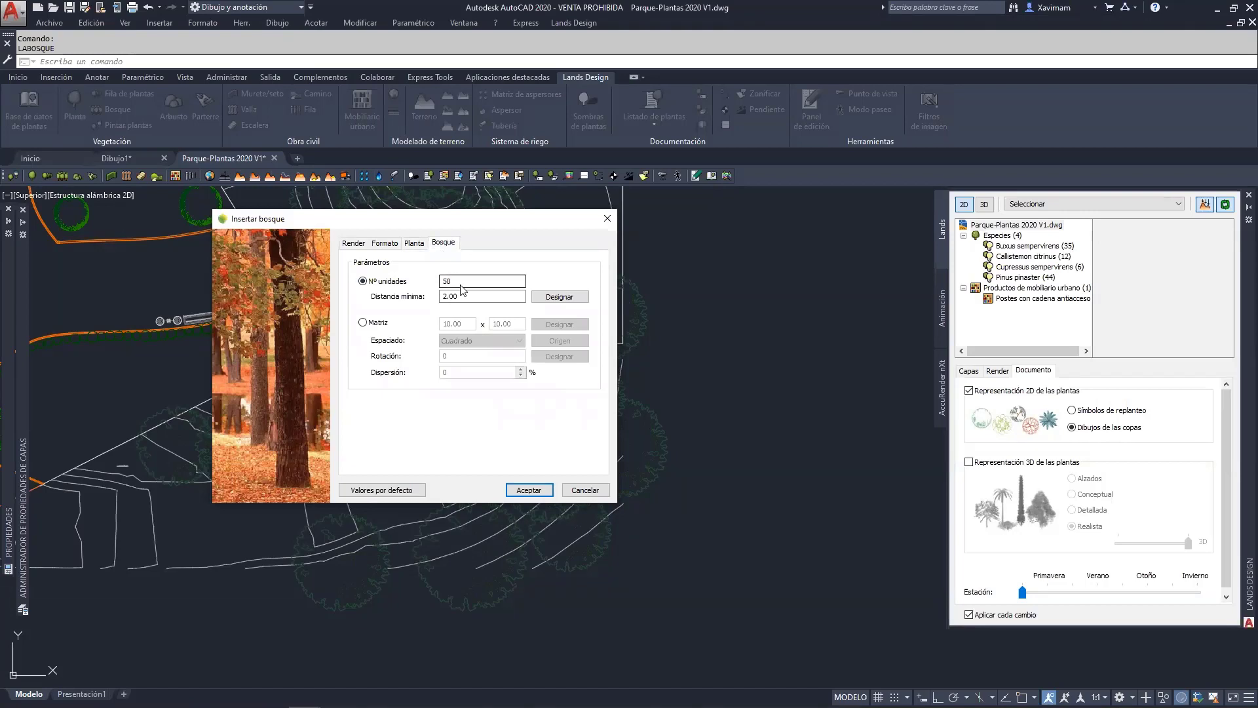
key("Tab")
left_click(529, 490)
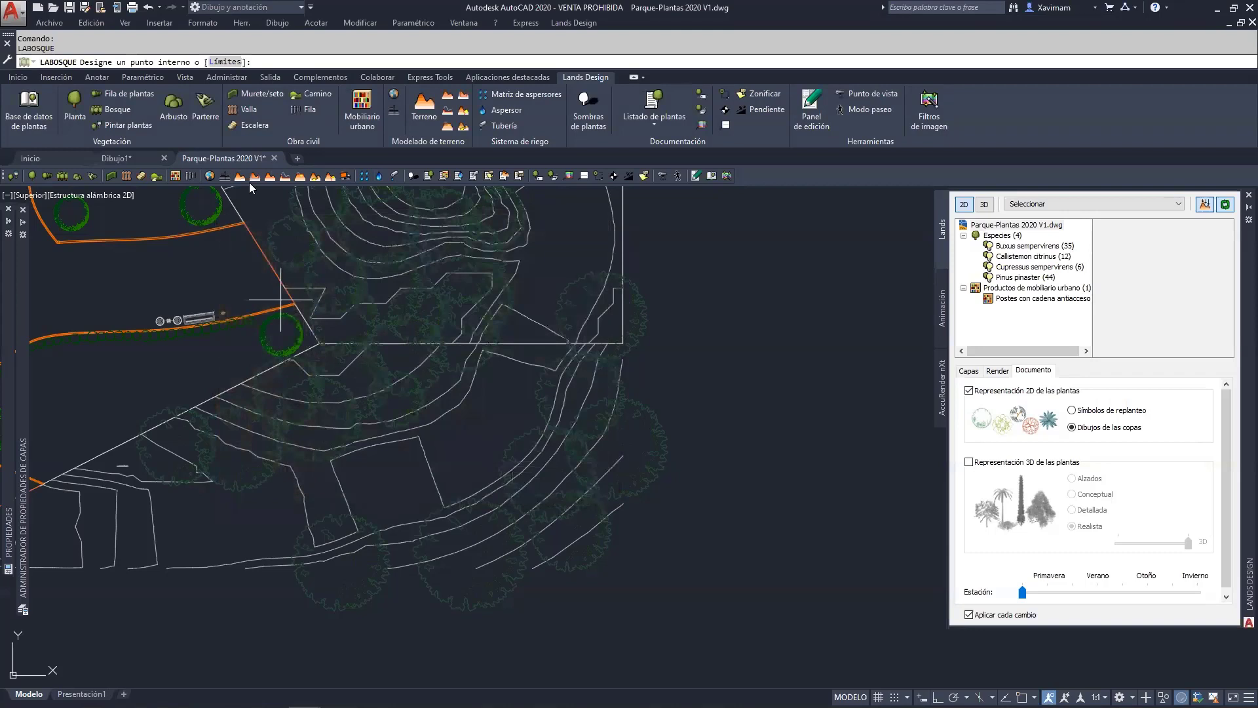
Outline the Pinus nigra forest with a polyline boundary along the outer slope beyond the terrain plot's lower-right corner.
left_click(231, 63)
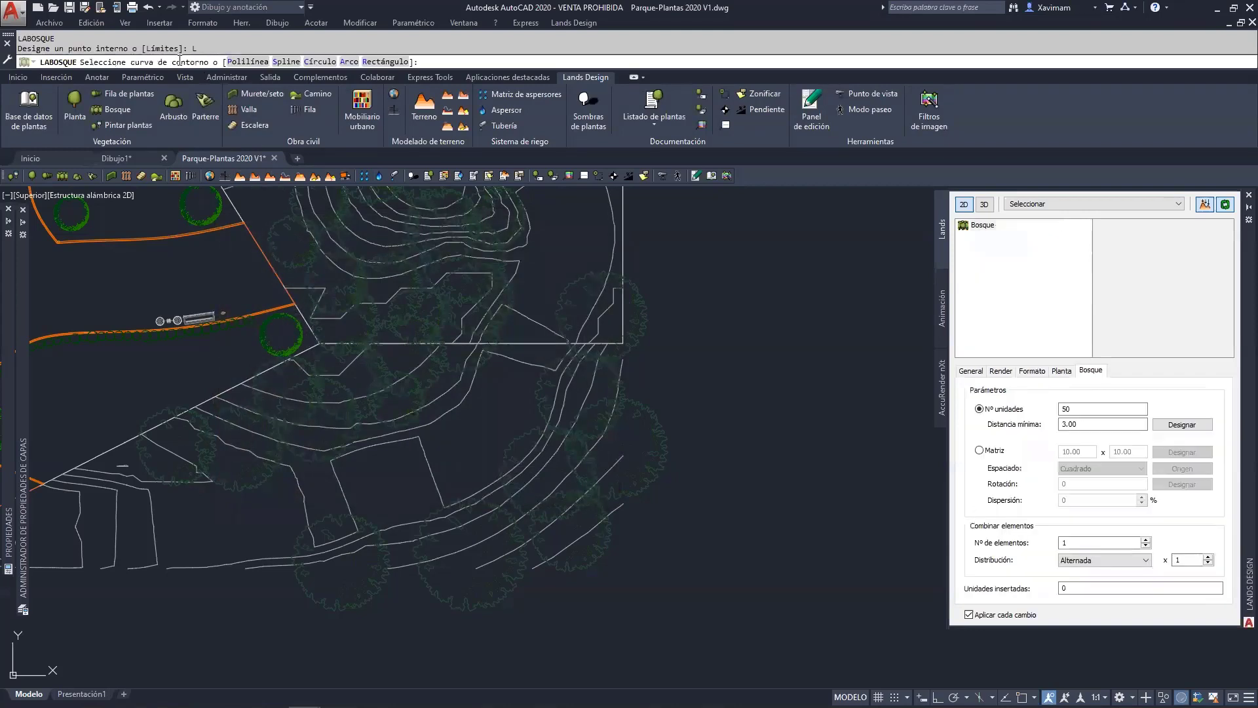
left_click(247, 61)
left_click(564, 415)
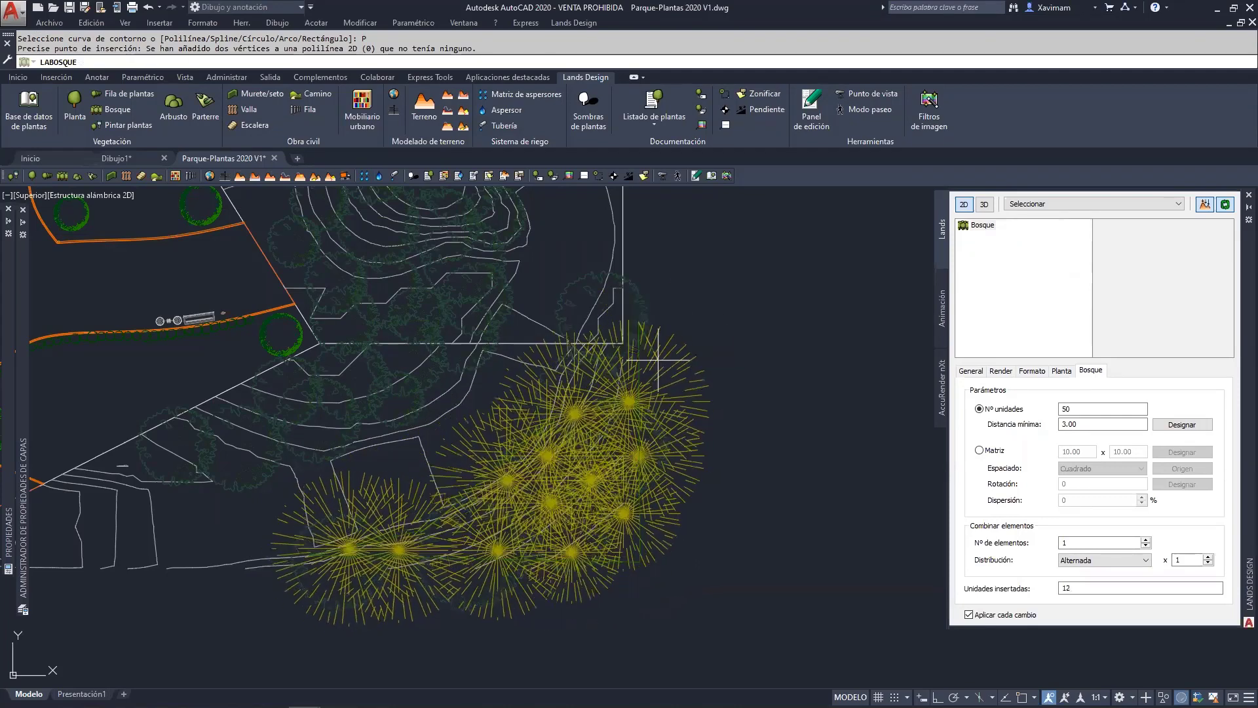
Set the minimum distance of the new Pinus nigra forest to 5.00.
left_click(682, 356)
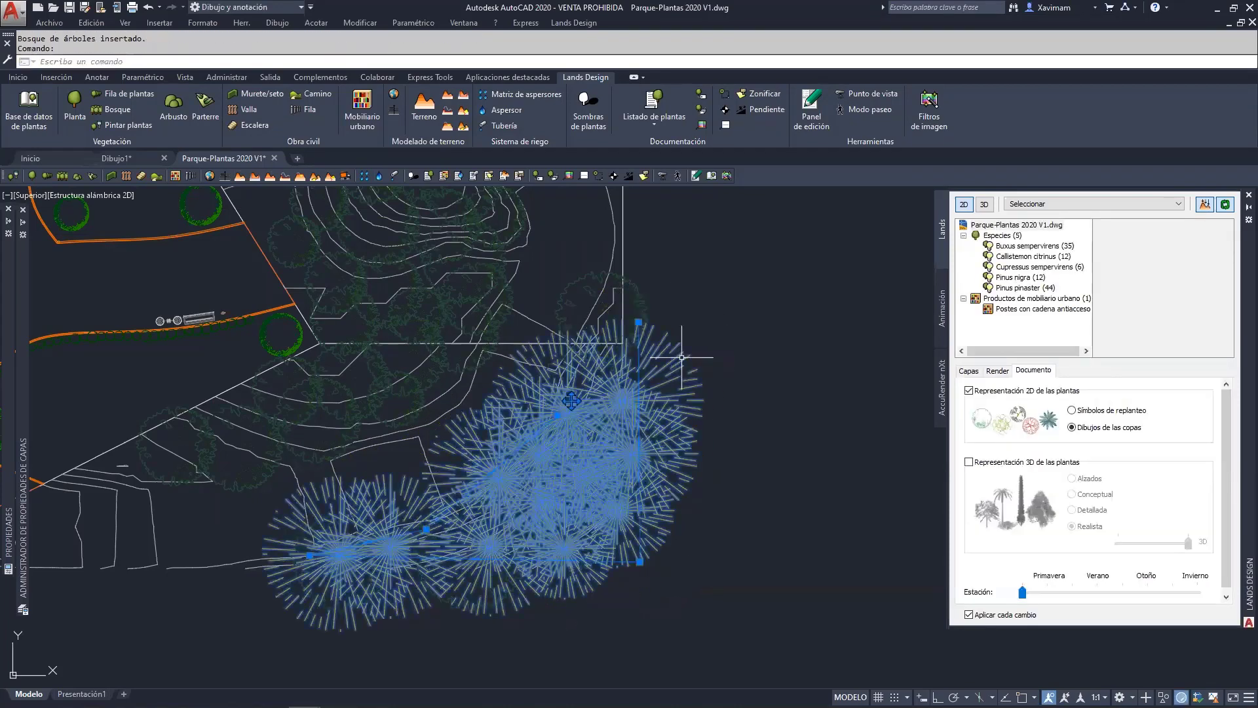
left_click_drag(1084, 420, 1018, 435)
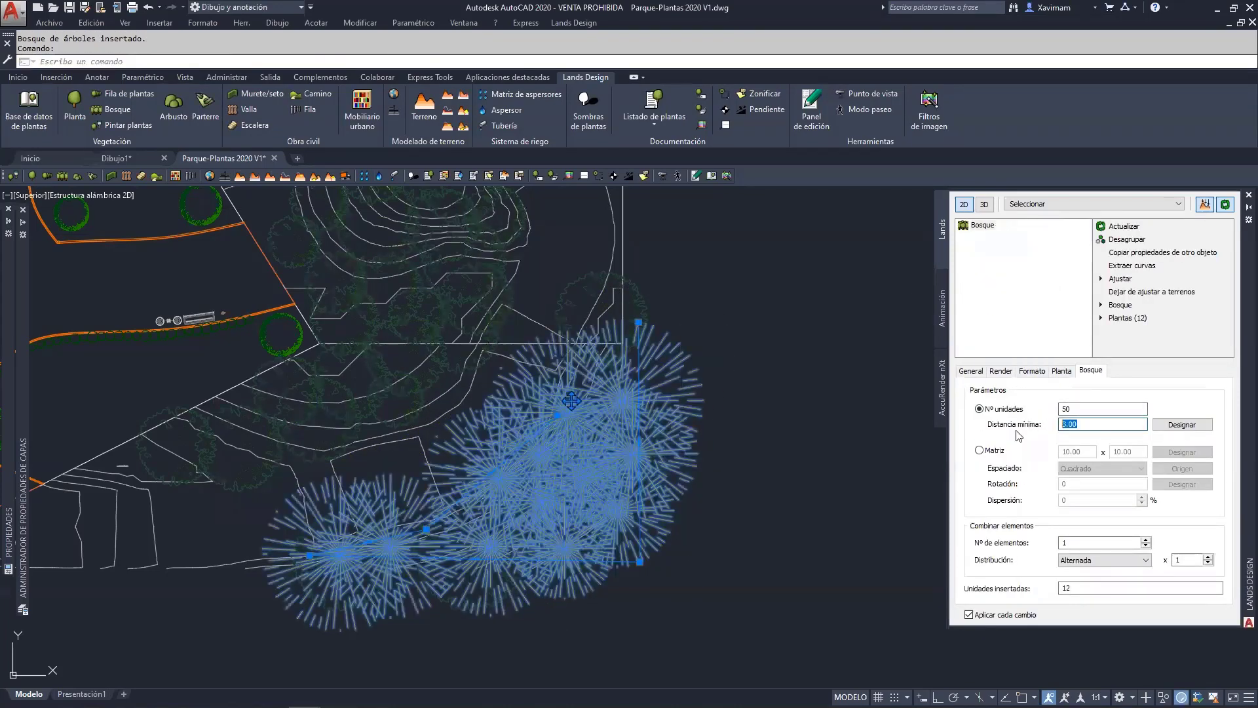
left_click(1084, 409)
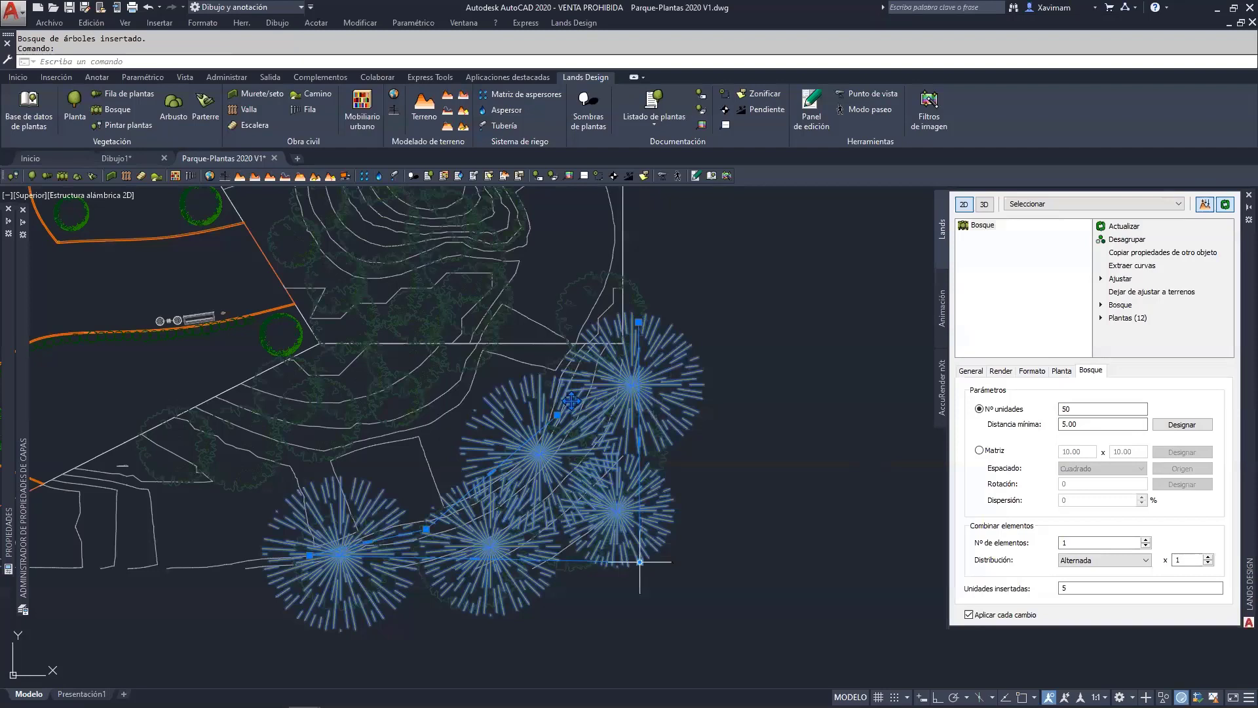
key("Escape")
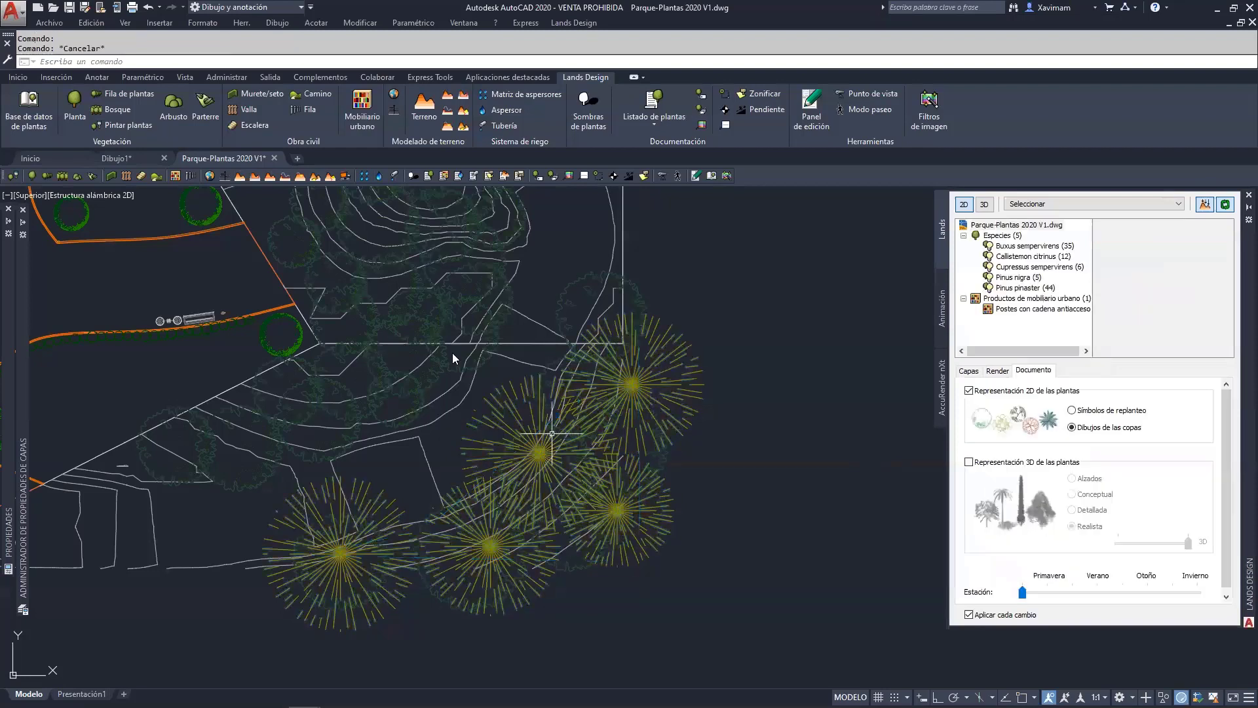
Select the Pinus pinaster forest beside the Pinus nigra trees and stretch its lower outer boundary vertex outward along the curved contour line.
scroll(451, 352, "up", 3)
mouse_move(451, 352)
middle_mouse_down()
mouse_move(470, 434)
mouse_move(394, 239)
middle_mouse_up()
scroll(440, 316, "up", 3)
middle_click_drag(440, 315, 433, 344)
left_click(452, 351)
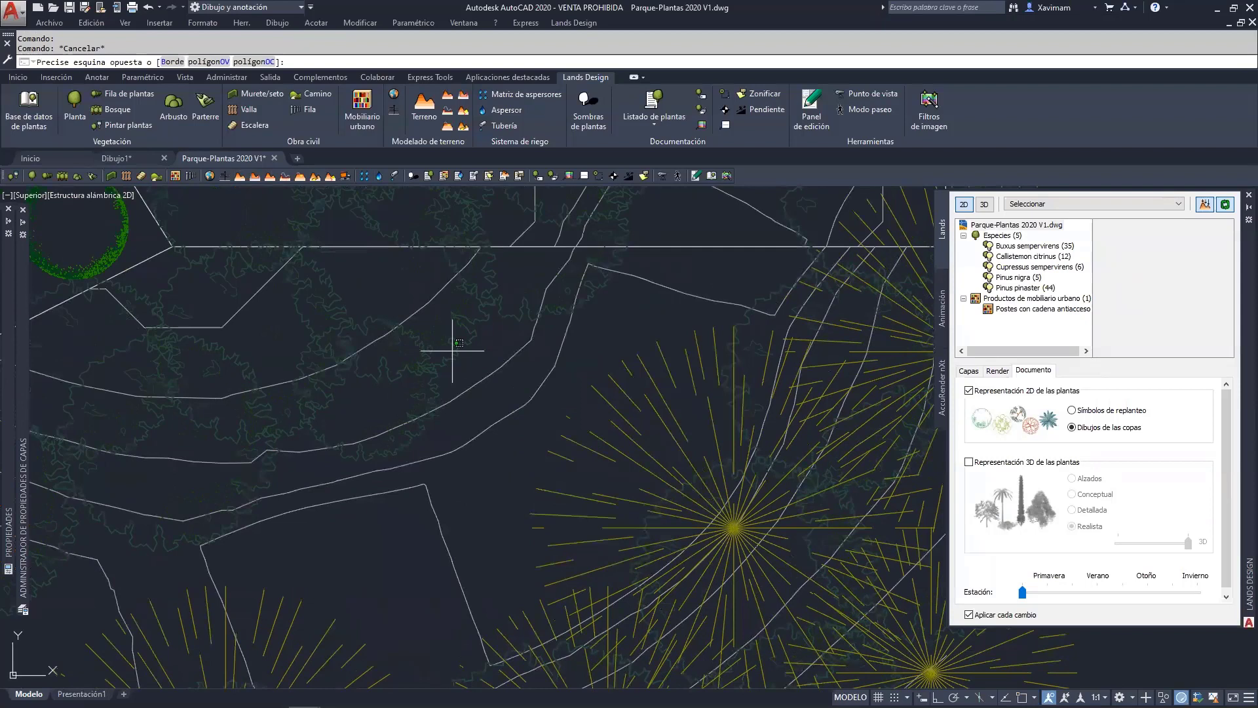
left_click(441, 353)
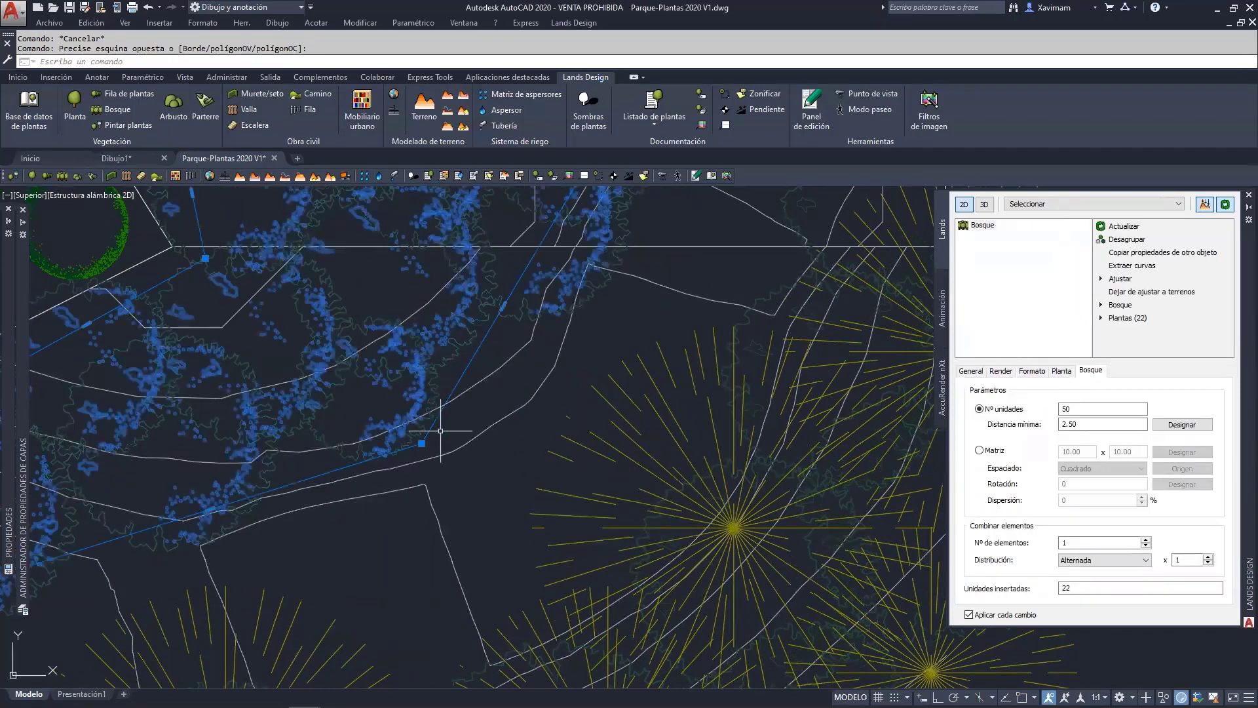
left_click(424, 445)
left_click(435, 430)
left_click(421, 443)
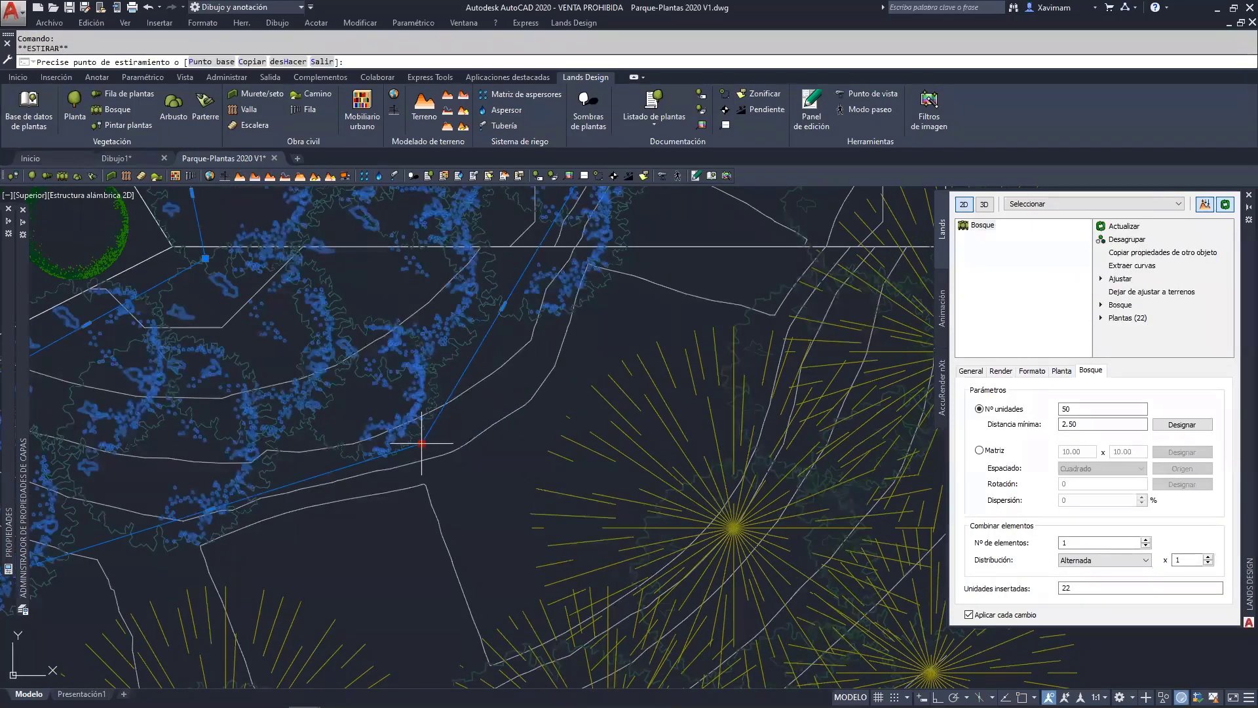
left_click(505, 422)
Adjust the Pinus pinaster forest's outer boundary and stretch its upper vertex to the contour lines at the building's stepped corner.
scroll(553, 400, "down", 4)
middle_click_drag(549, 399, 443, 478)
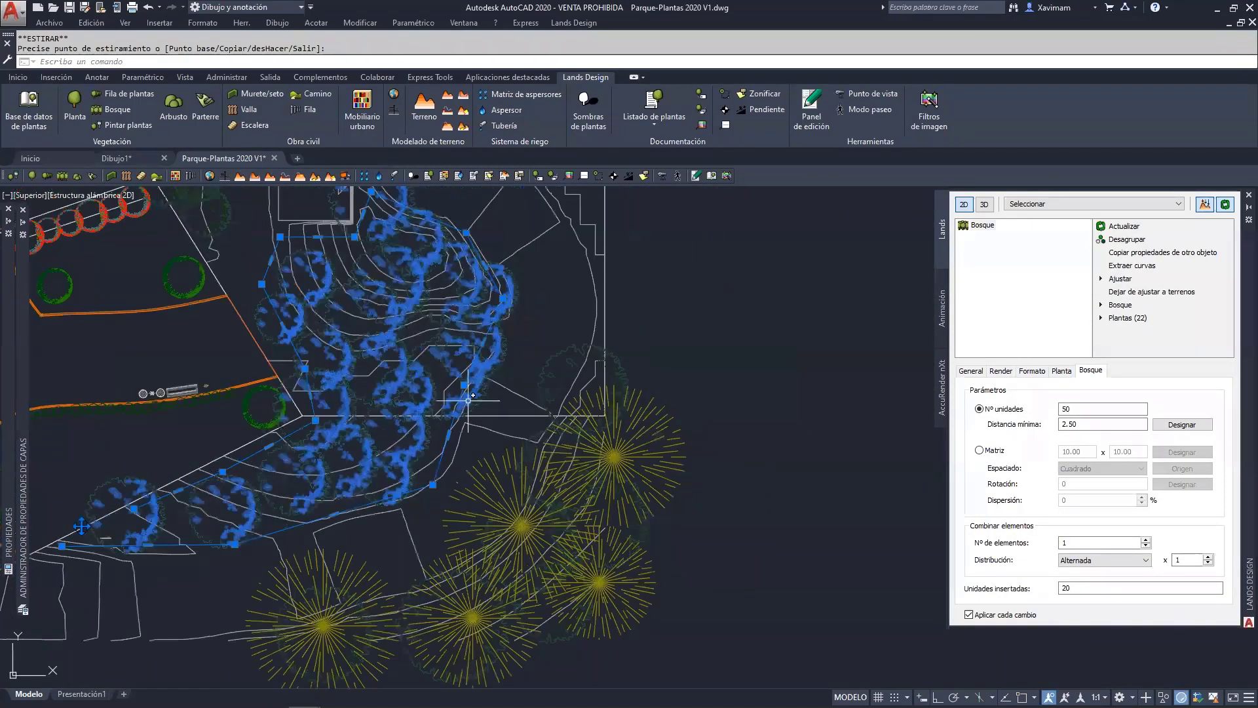
scroll(468, 405, "up", 4)
left_click(510, 386)
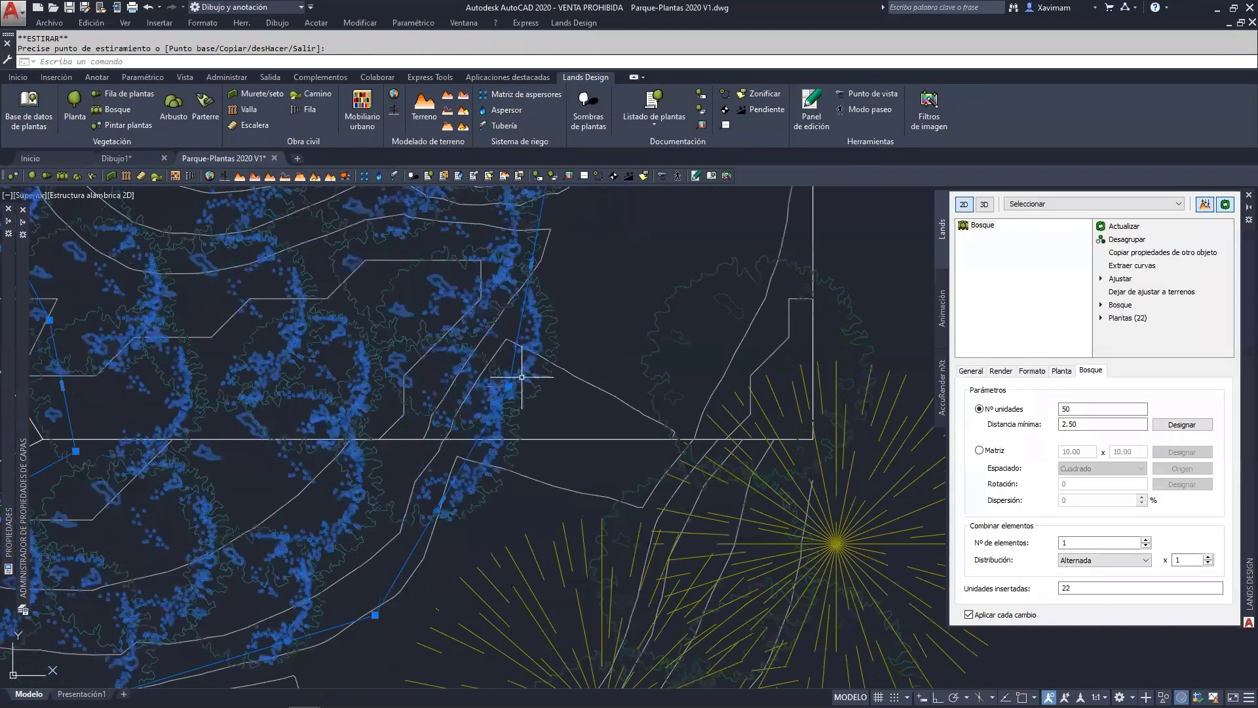
scroll(532, 376, "down", 5)
middle_click_drag(548, 376, 531, 449)
scroll(435, 322, "up", 5)
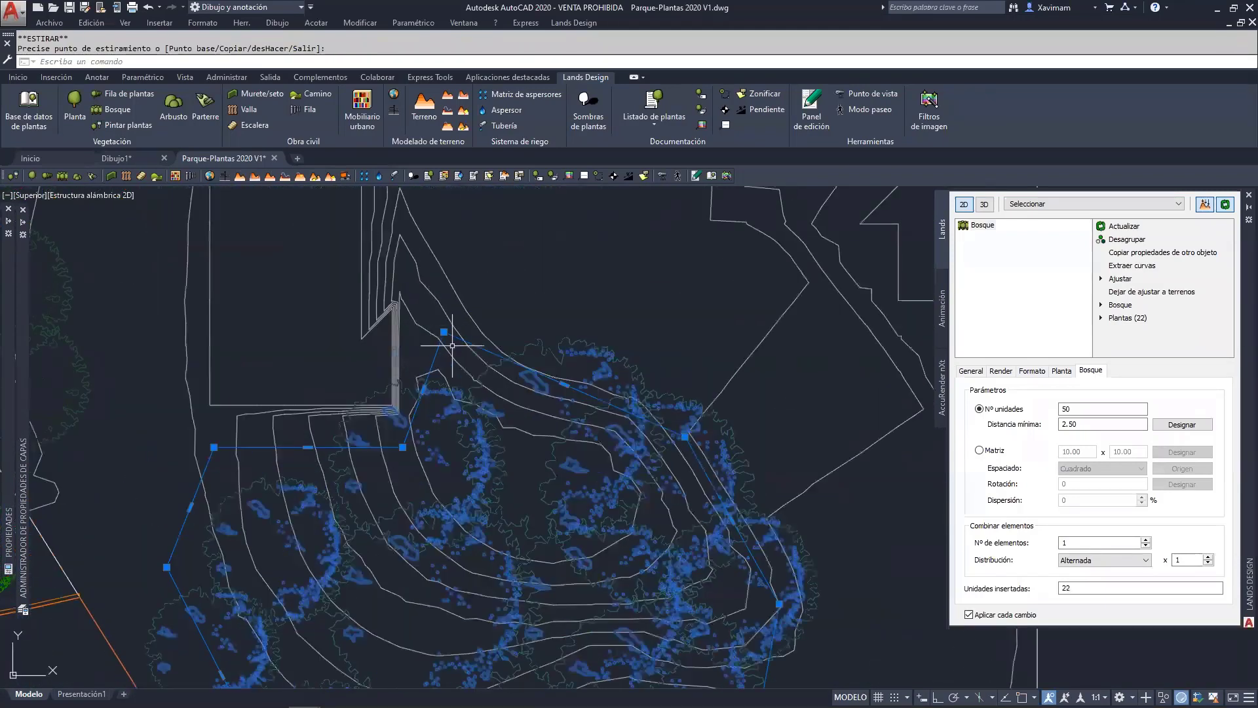
left_click(443, 331)
left_click(412, 281)
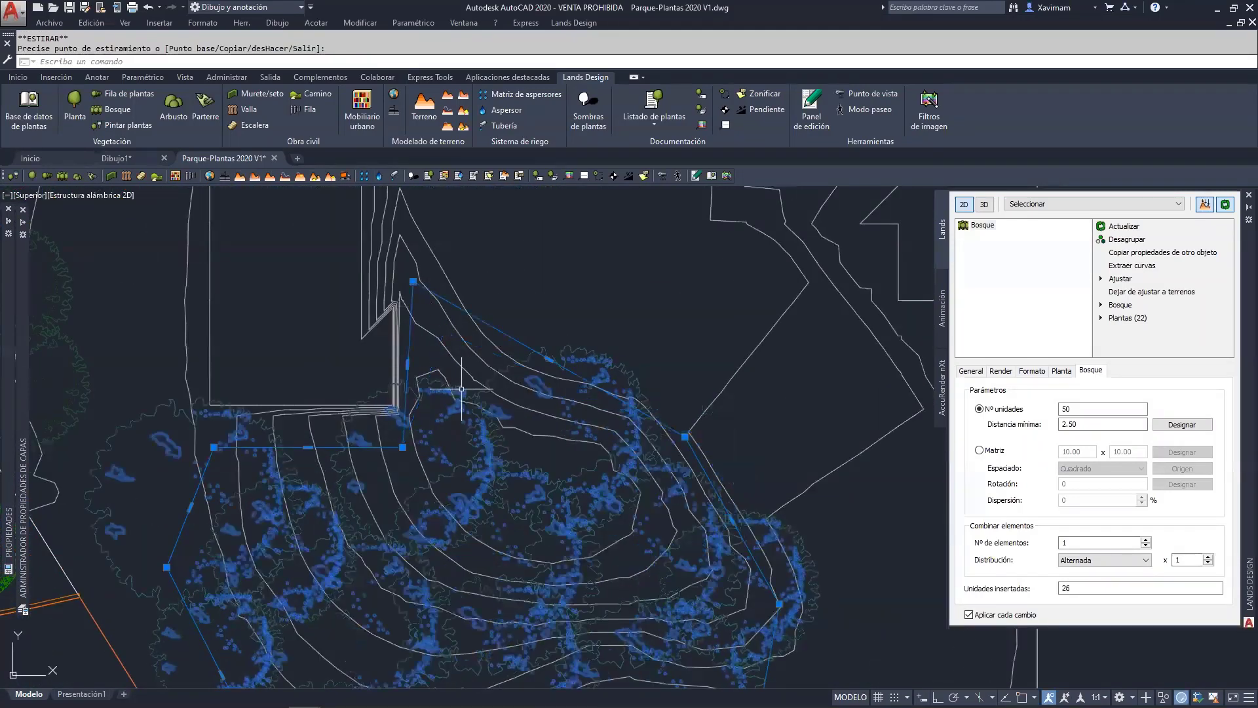
Stretch the Pinus pinaster forest's park-side boundary vertex below the building inward to the outer contour line.
middle_click_drag(417, 381, 466, 318)
middle_click_drag(299, 403, 461, 342)
scroll(431, 359, "down", 3)
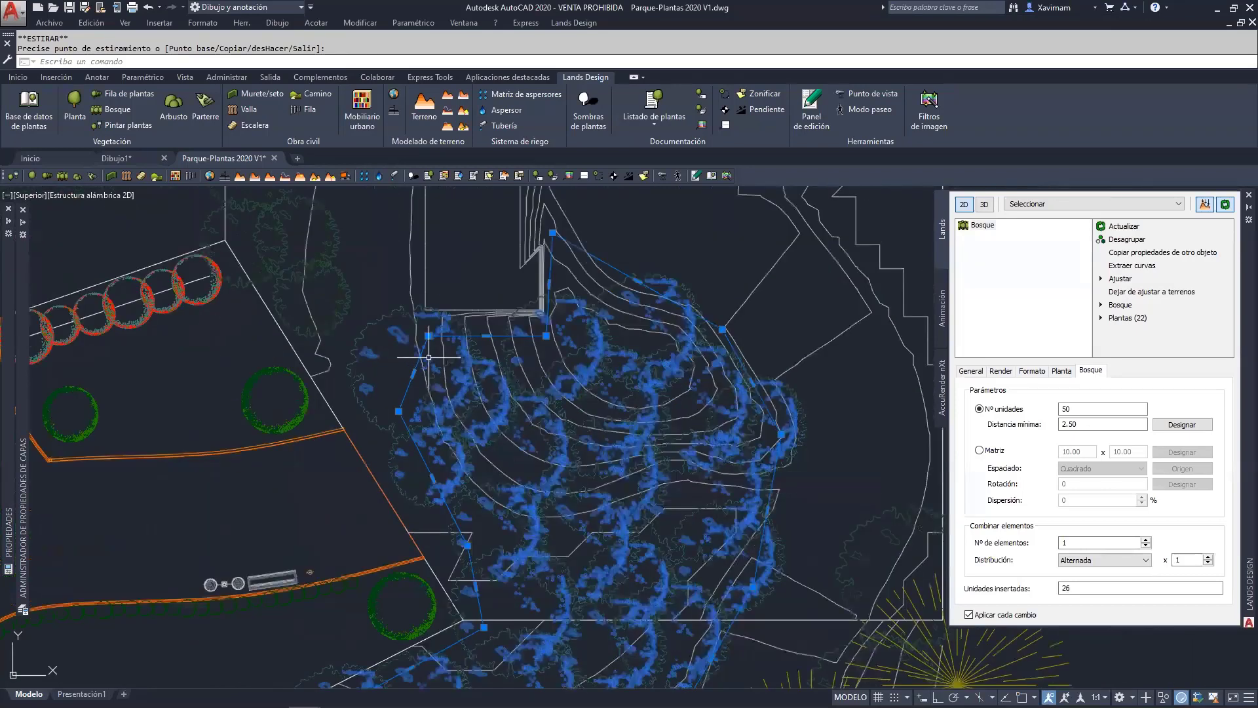
left_click(398, 410)
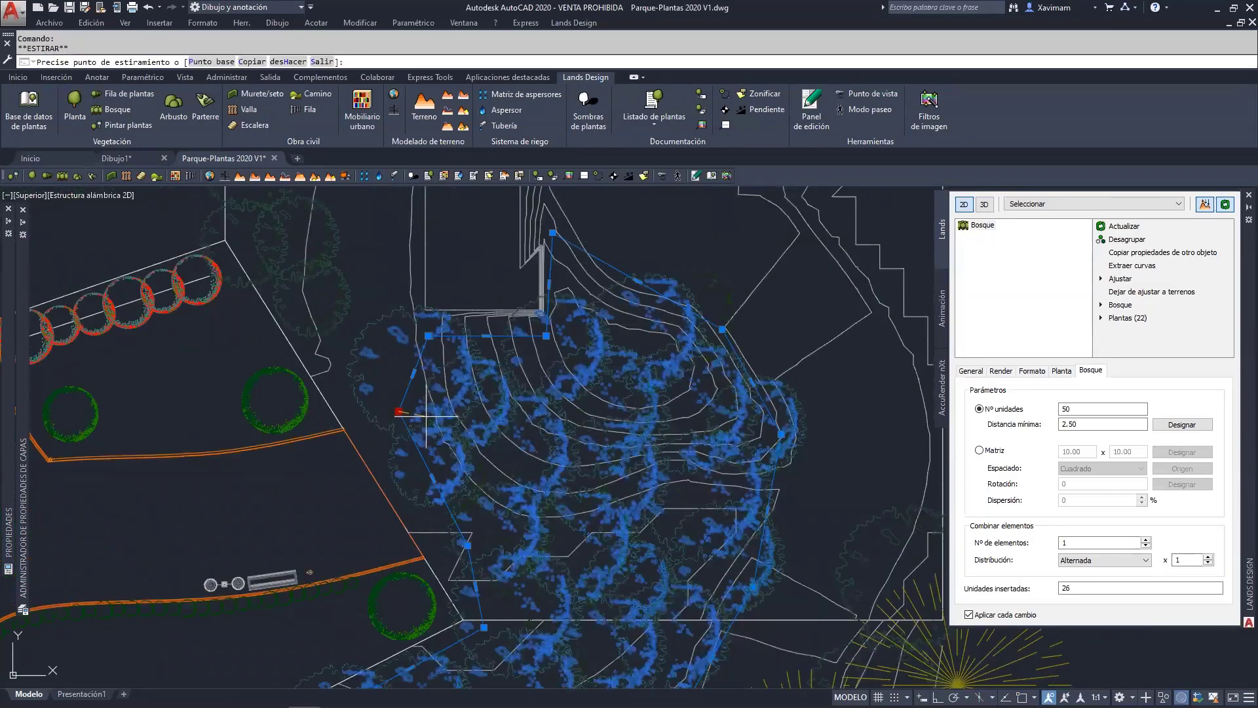
left_click(429, 415)
scroll(428, 416, "down", 3)
middle_click_drag(485, 419, 460, 420)
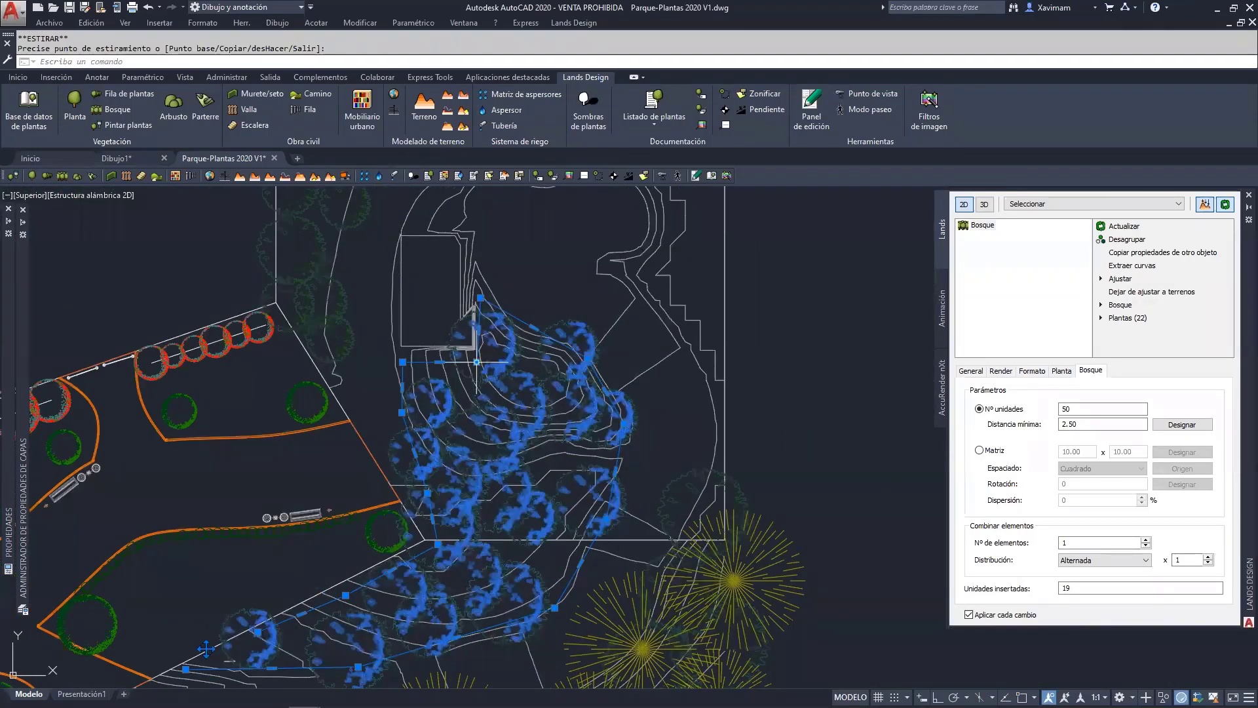
Stretch the Pinus pinaster forest's boundary vertex under the building's corner up to the building's lower edge and deselect the forest.
left_click(475, 363)
key("Escape")
key("Escape")
left_click(480, 361)
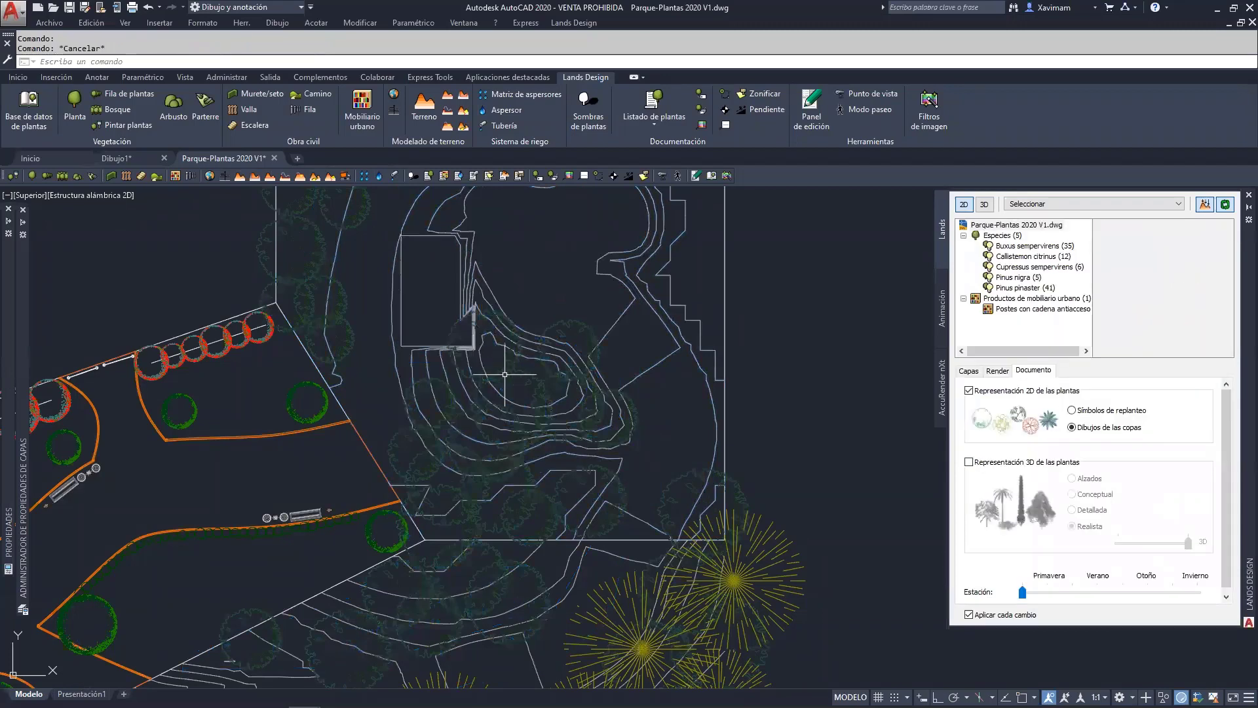
left_click(480, 361)
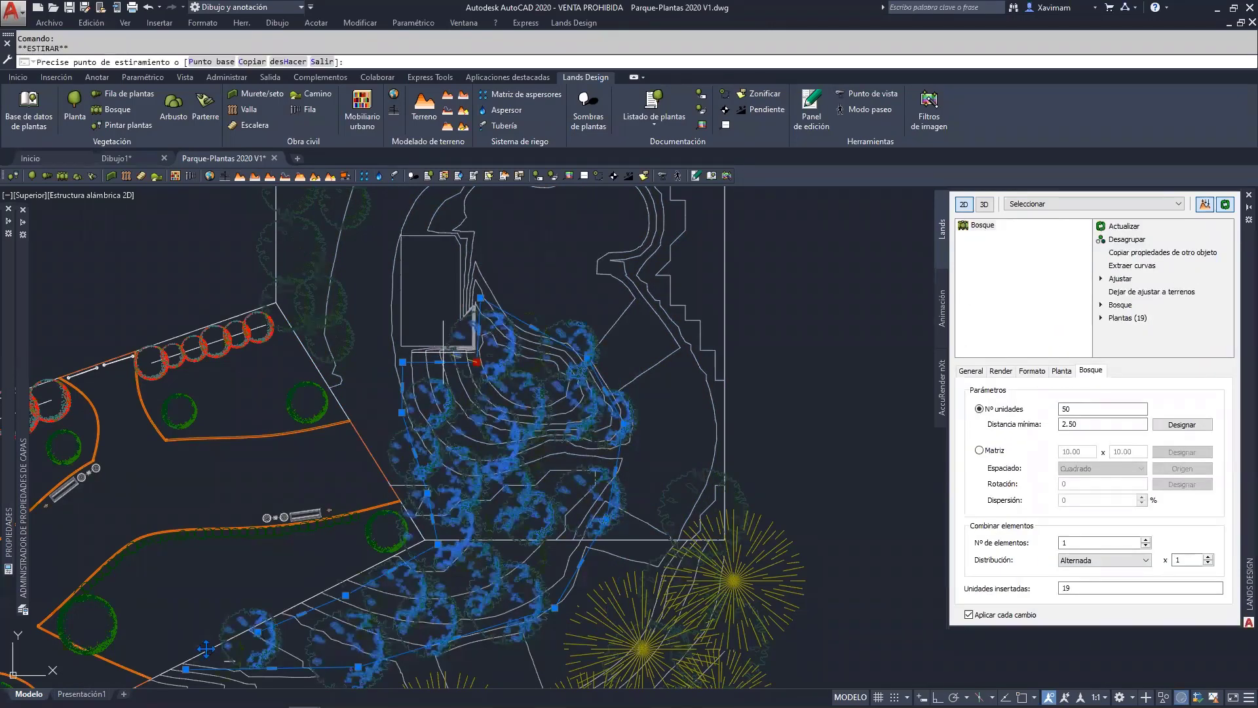
scroll(488, 285, "down", 2)
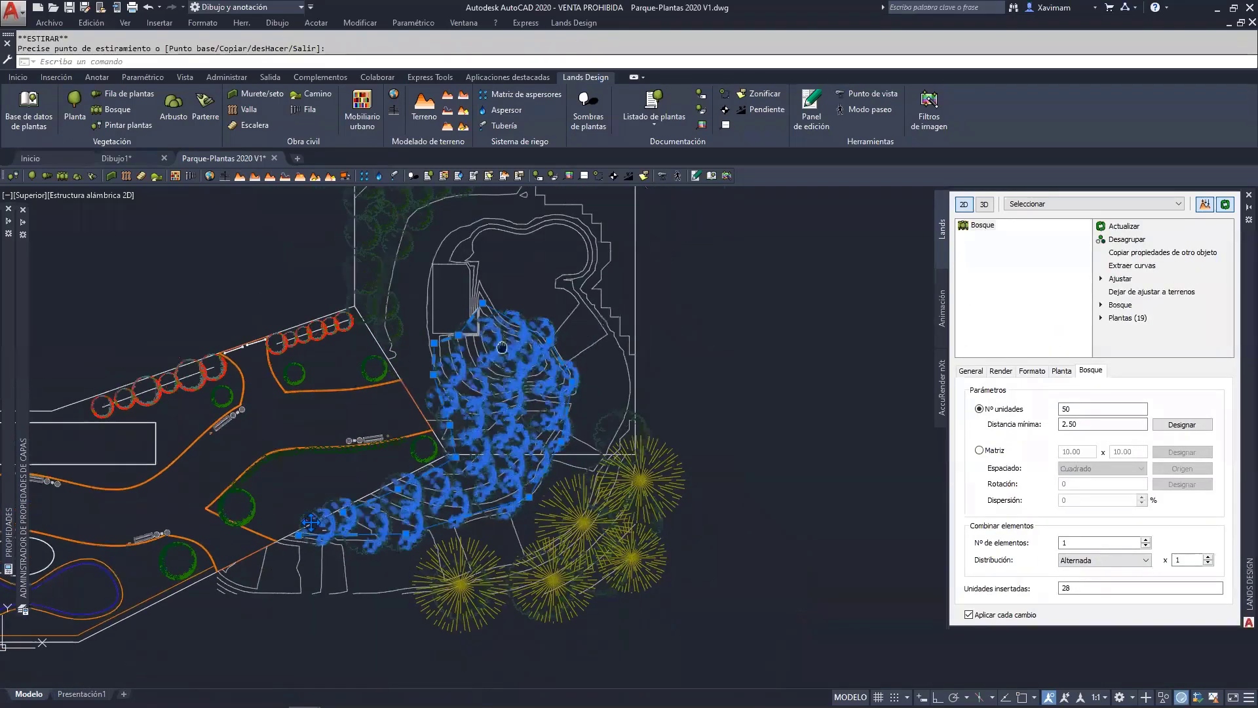
key("Escape")
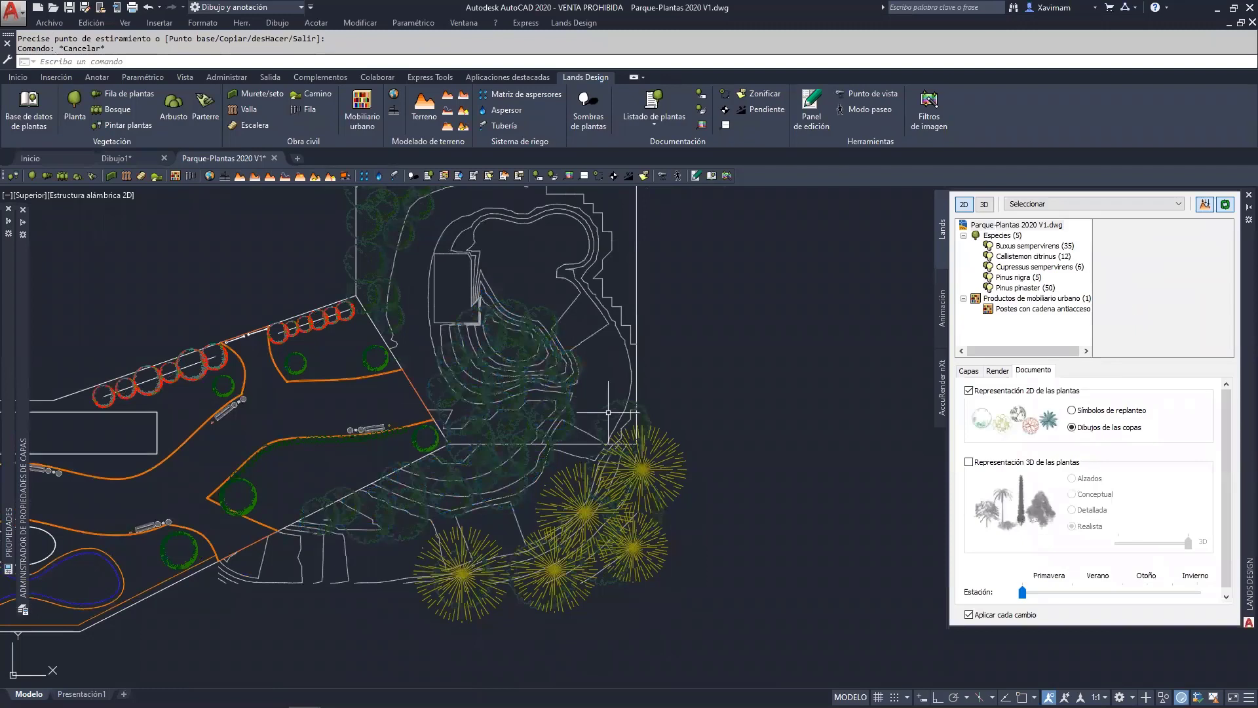
scroll(603, 419, "down", 2)
mouse_move(602, 419)
middle_mouse_down()
mouse_move(706, 429)
mouse_move(597, 499)
middle_mouse_up()
scroll(655, 463, "up", 2)
scroll(645, 482, "down", 2)
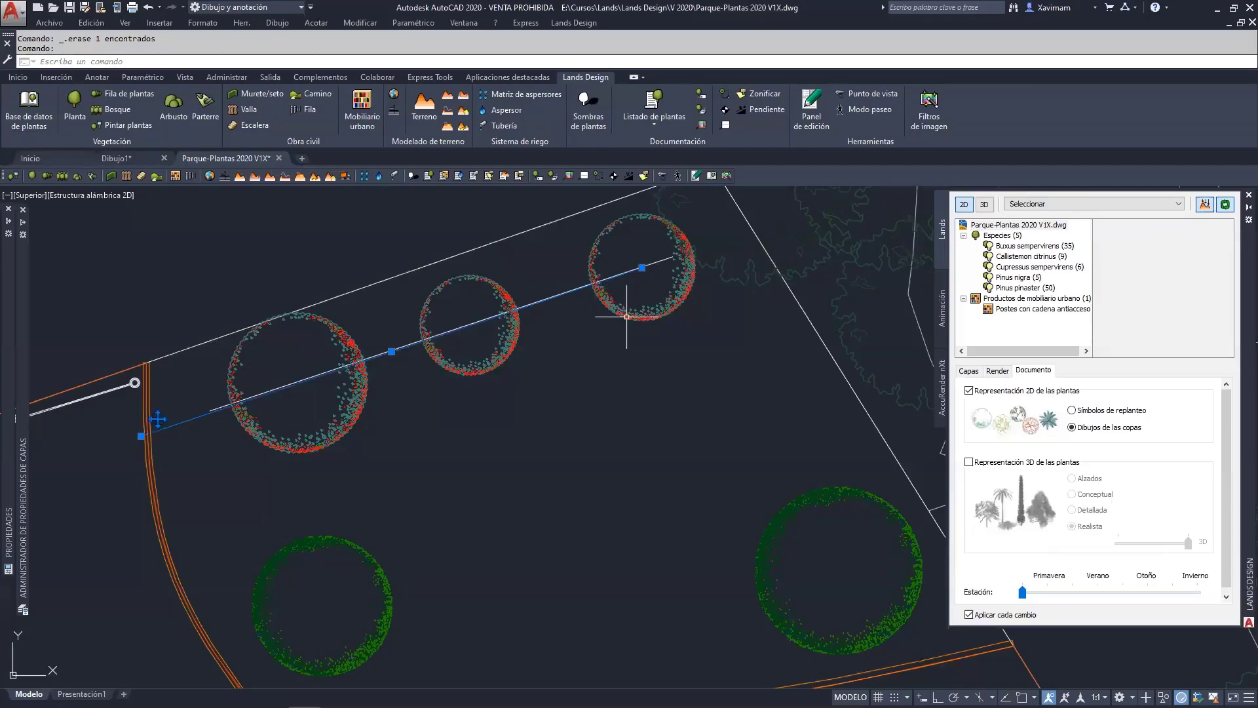
Set the three-plant Callistemon citrinus row to combine 2 elements, keeping the Alternada distribution.
left_click(1085, 370)
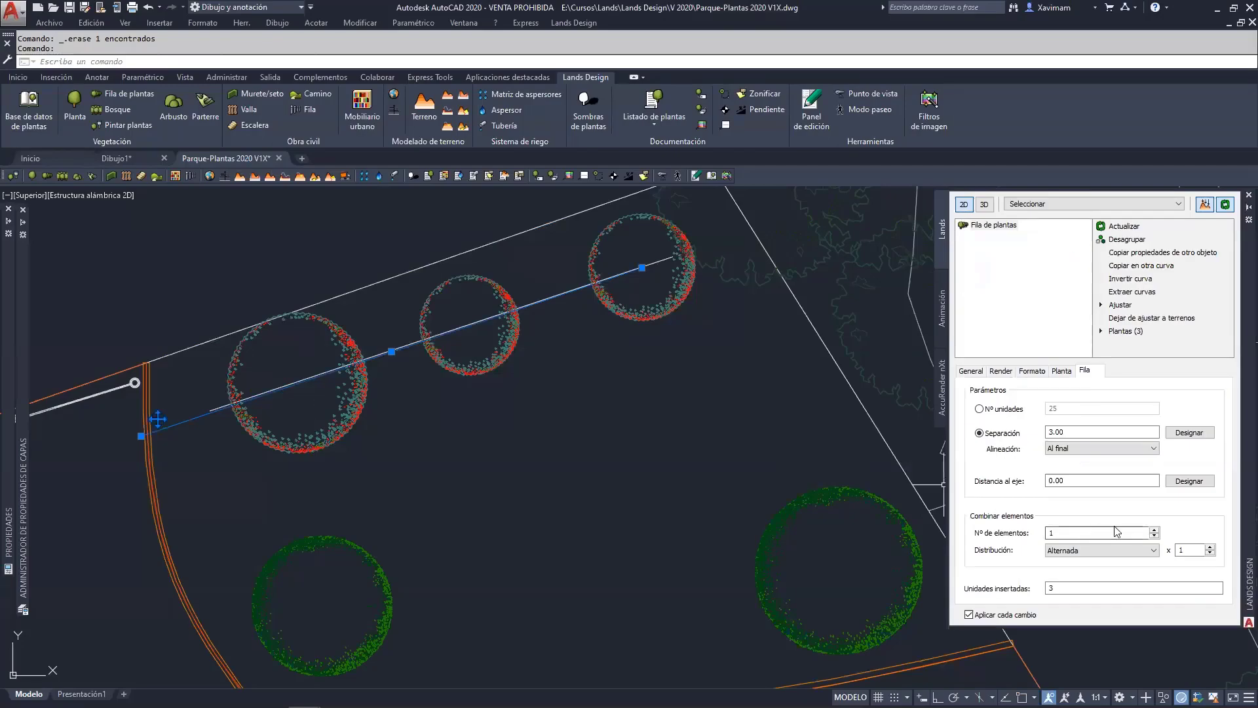
left_click(1154, 529)
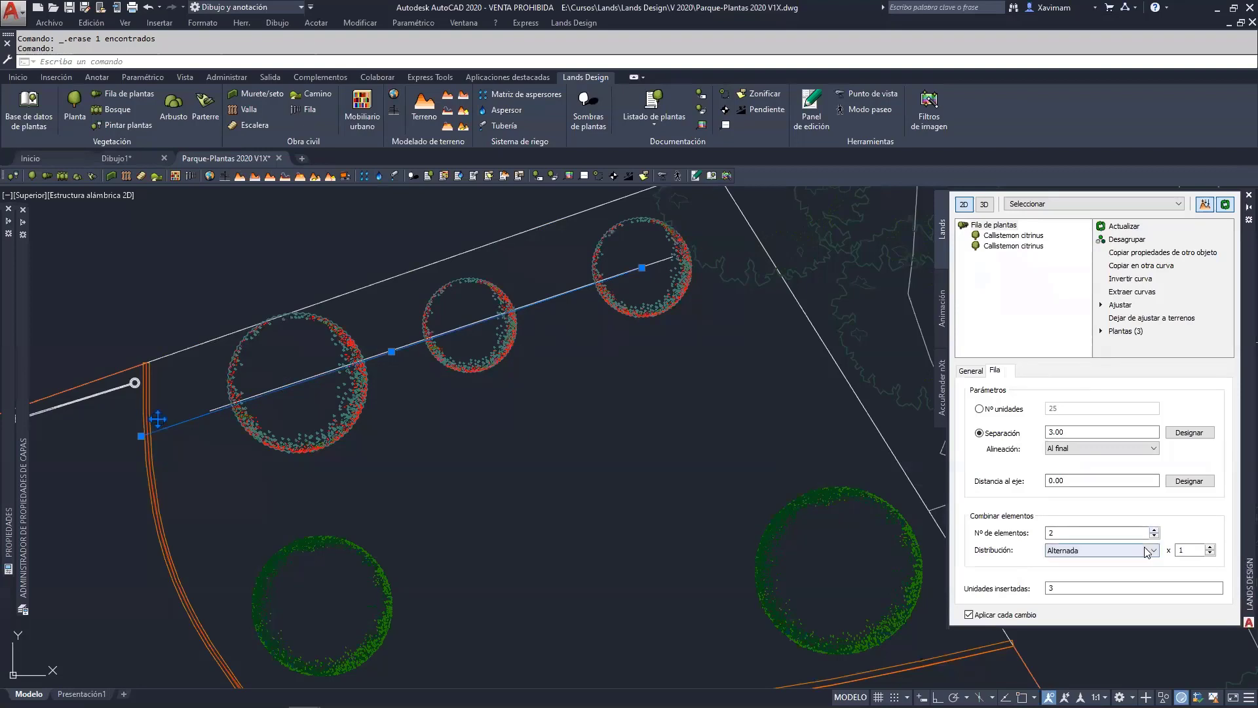
left_click(1146, 552)
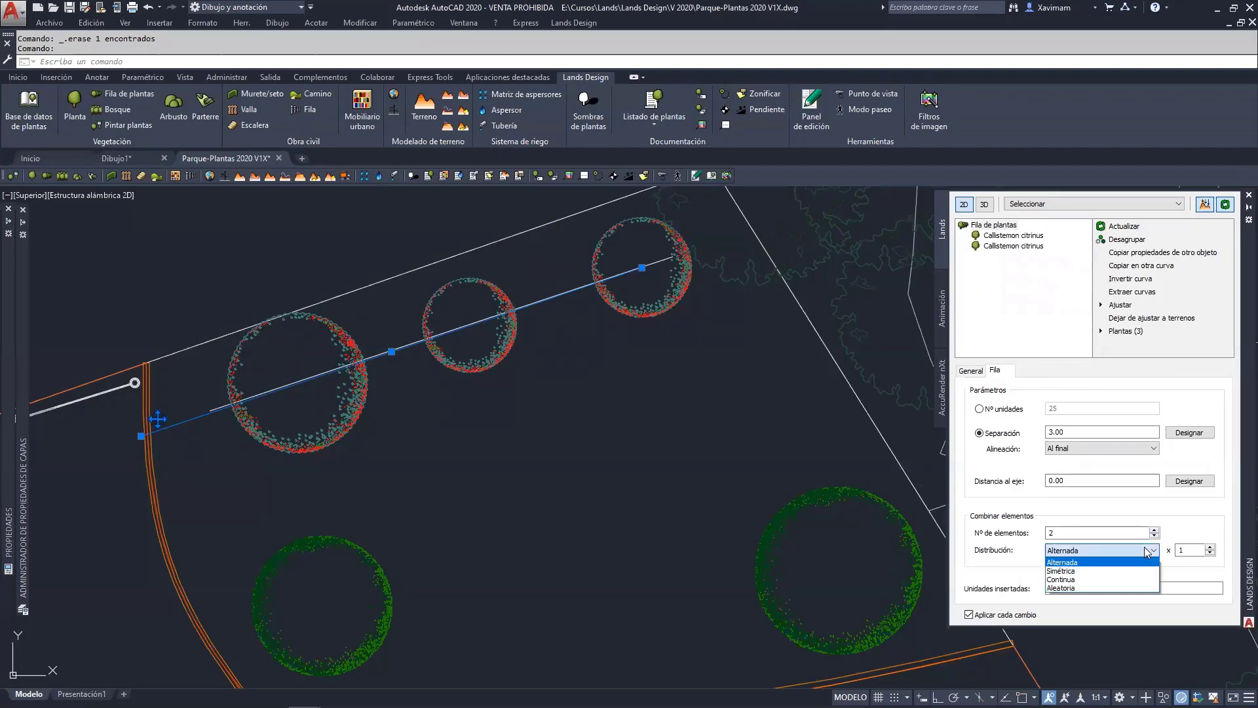
left_click(1144, 549)
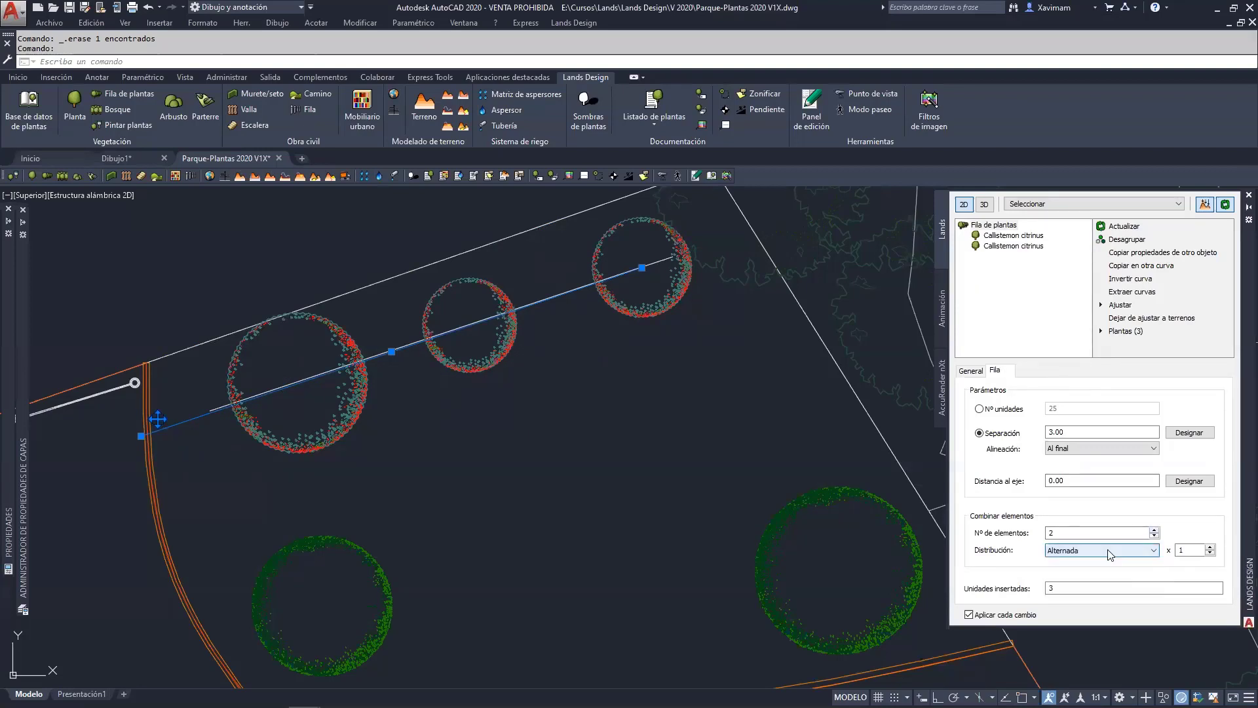
Change the row's second element to Citrus lemon and review the plant settings of both groups.
left_click(1014, 245)
left_click(1051, 403)
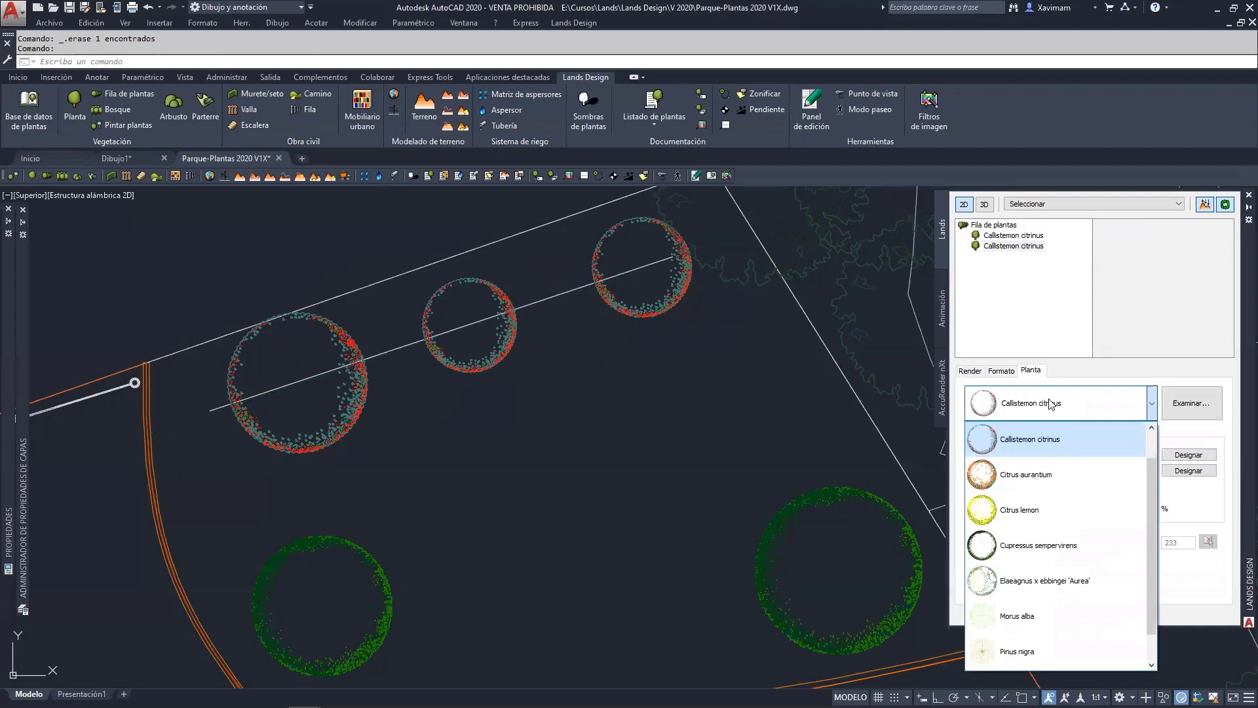
left_click(1023, 508)
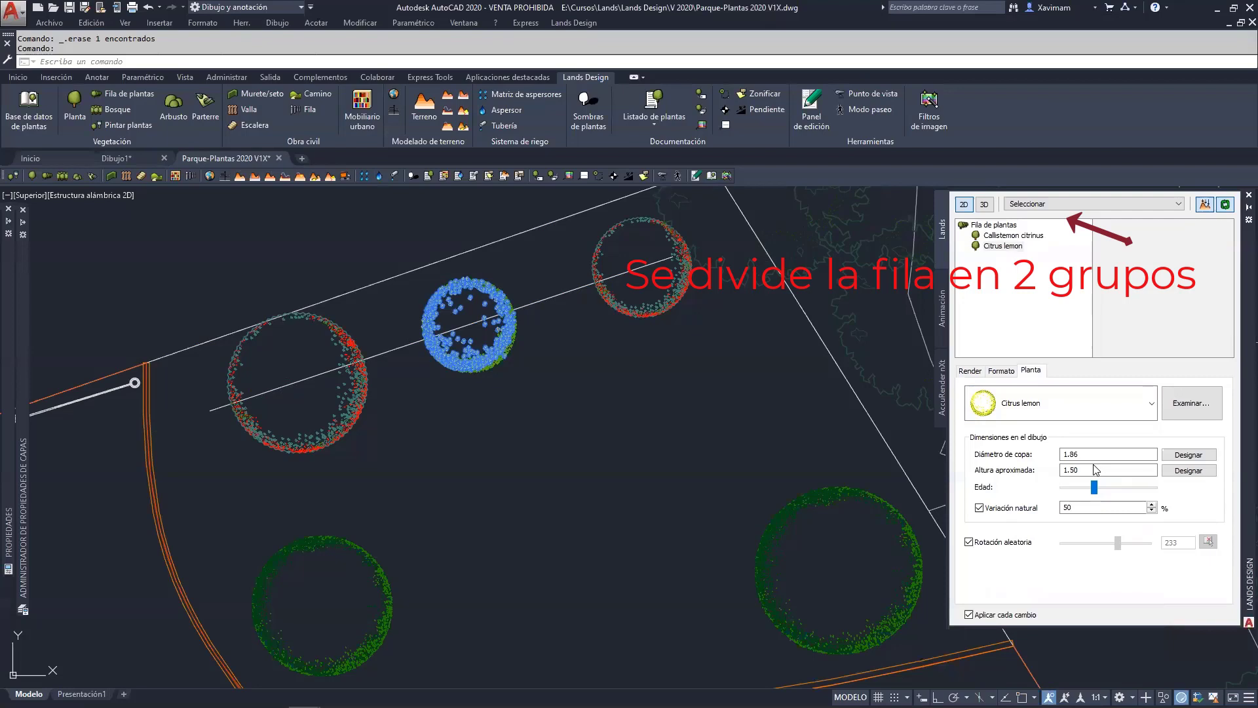
left_click(1009, 236)
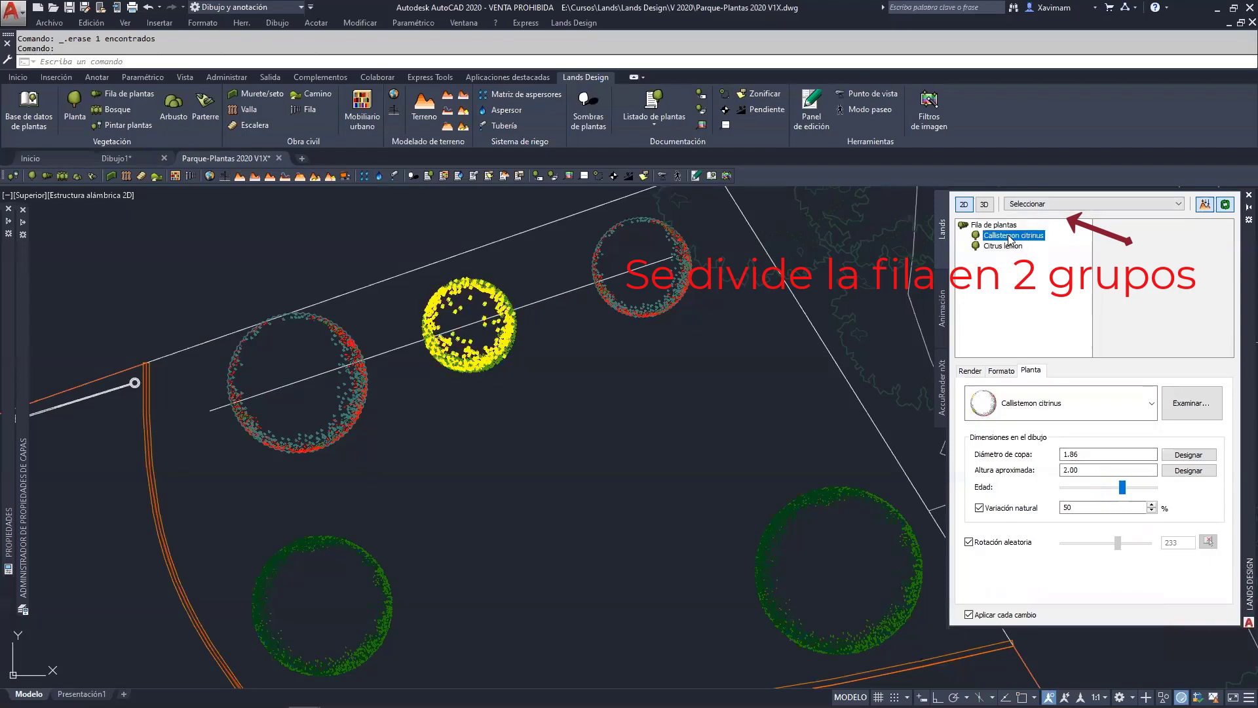
left_click(1010, 246)
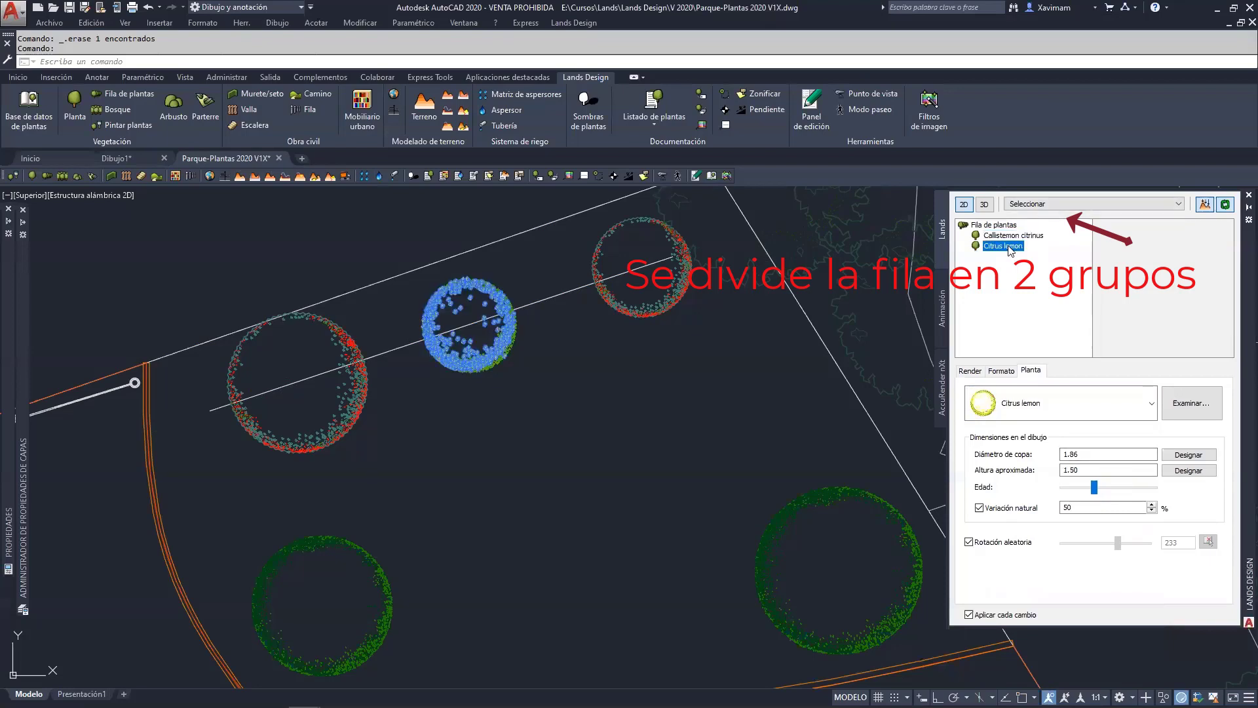
left_click(1013, 239)
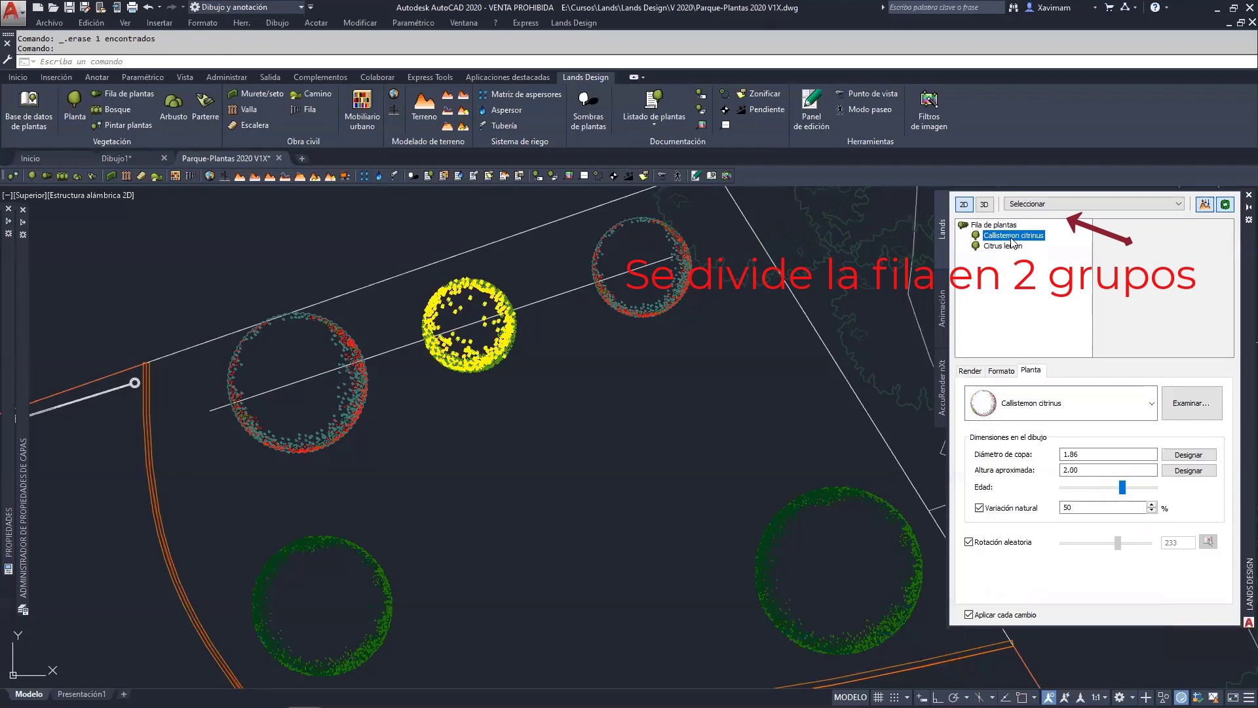
key("Escape")
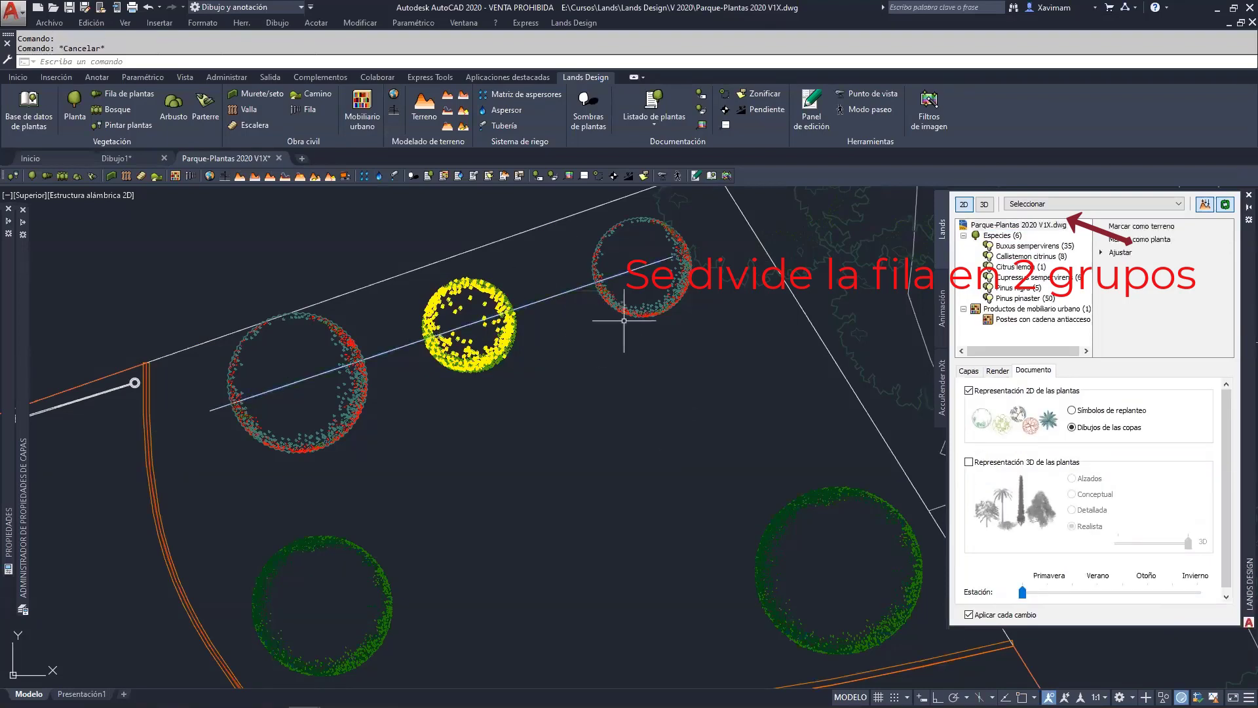
Set the separation of the mixed Callistemon citrinus and Citrus lemon row to 1.50.
left_click(641, 308)
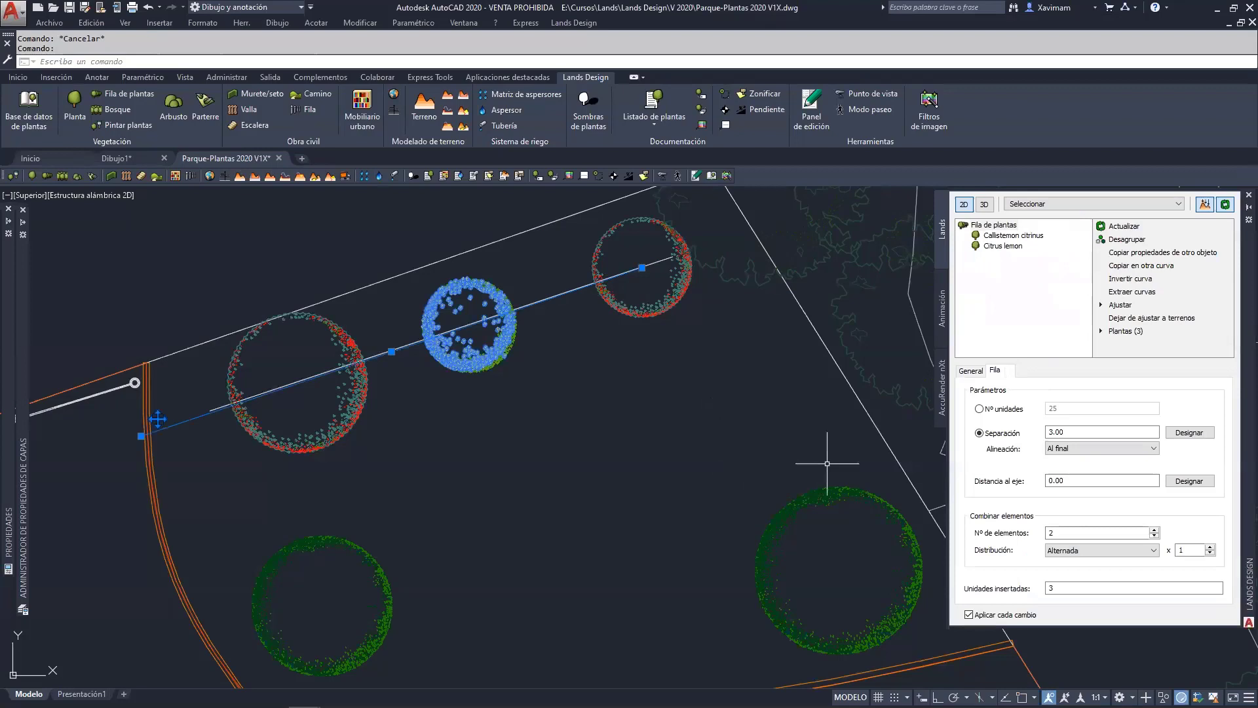
left_click_drag(1071, 431, 986, 426)
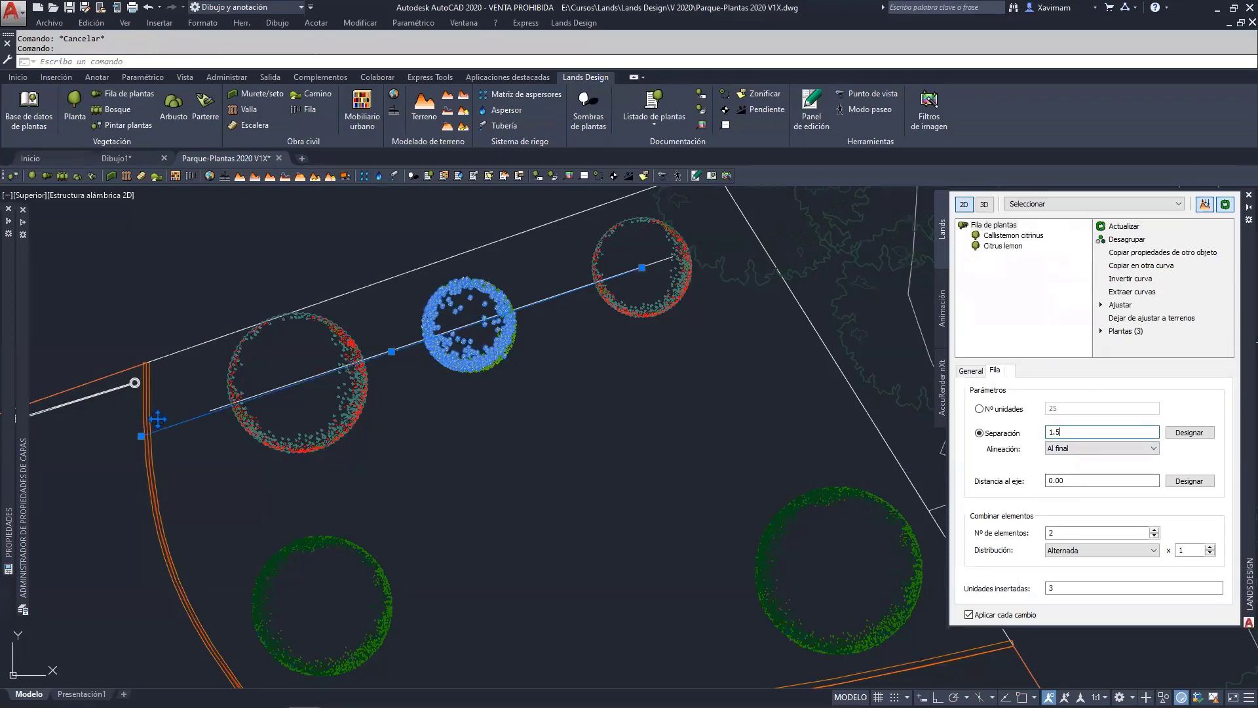
key("Return")
key("Escape")
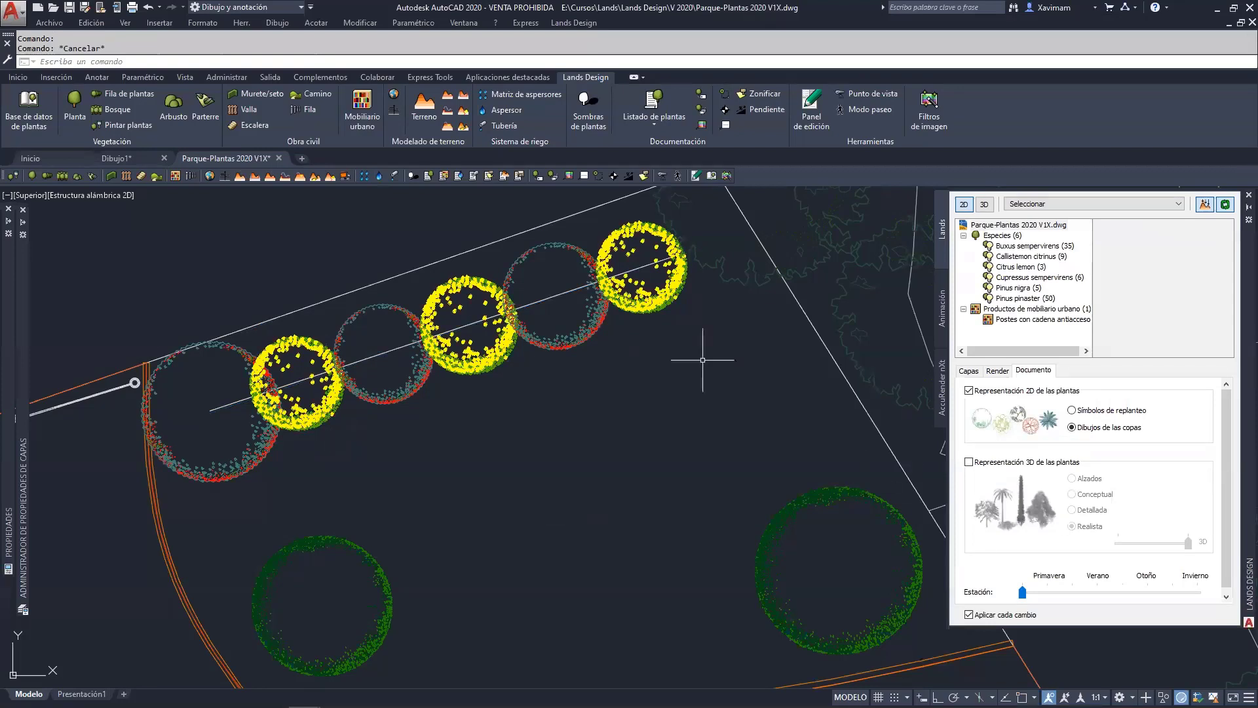
Examine the settings of the mixed Callistemon citrinus and Citrus lemon row and of the Pinus pinaster forest below the building.
left_click(647, 305)
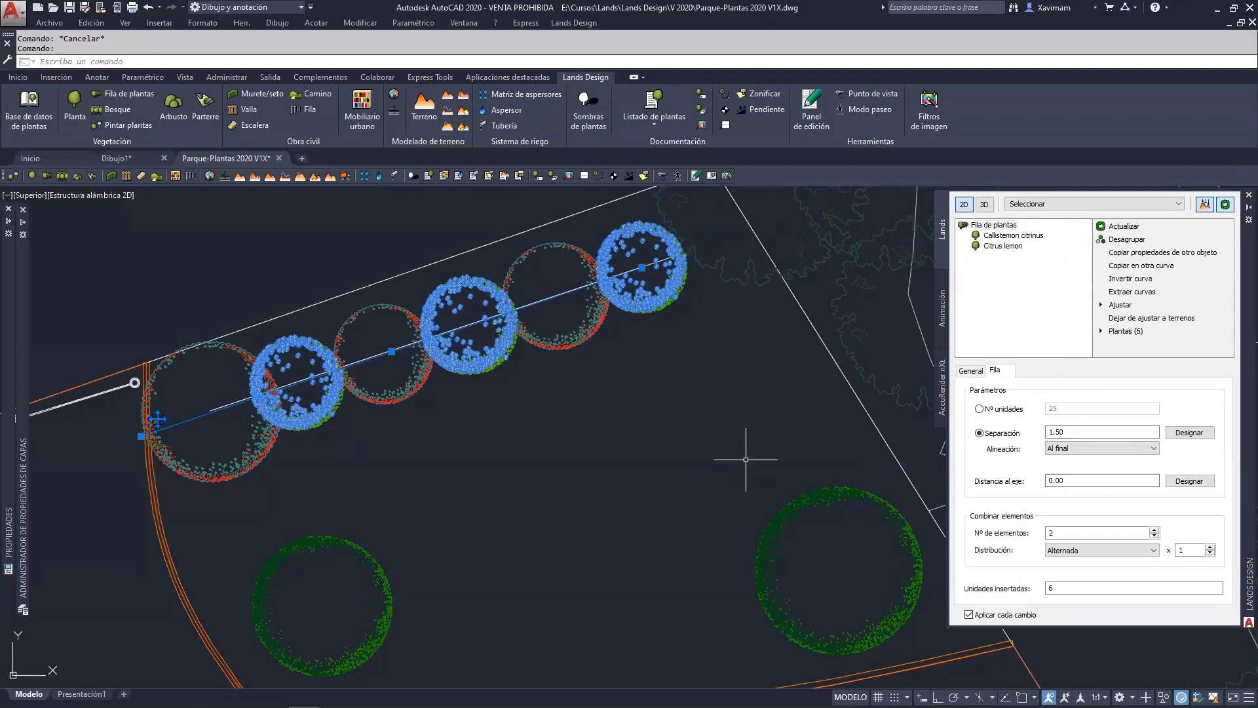
key("Escape")
key("Escape")
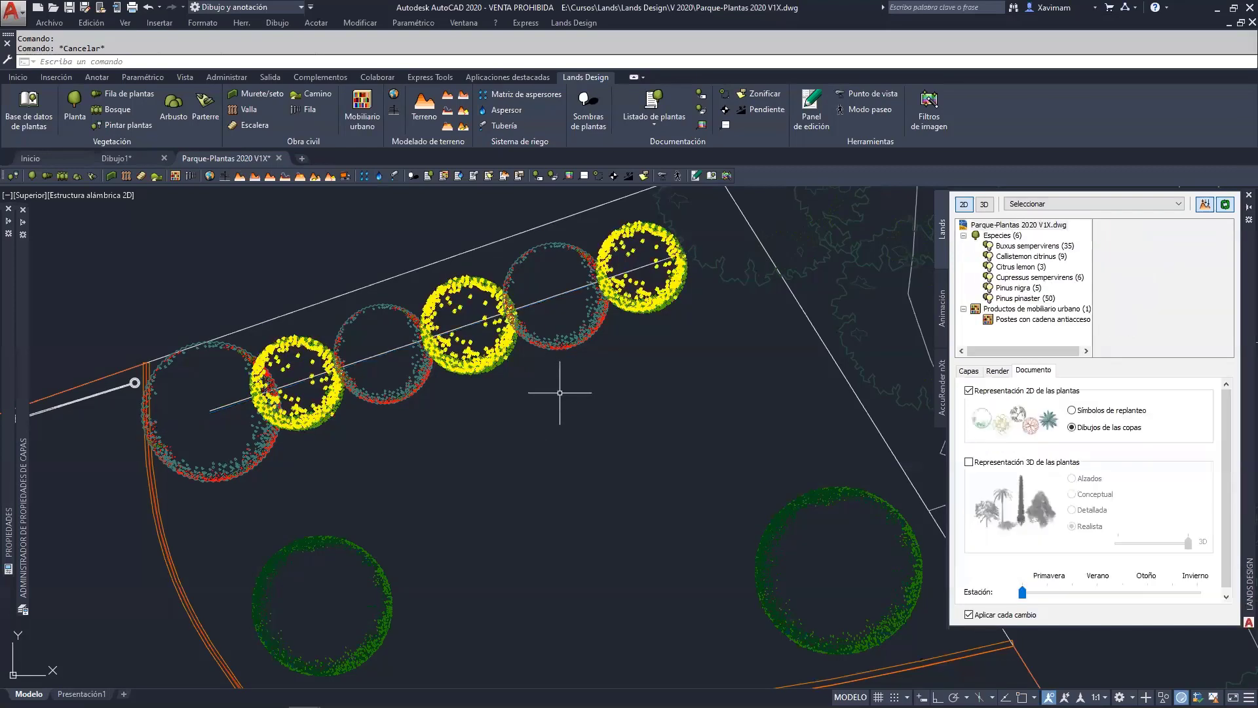
scroll(648, 489, "down", 6)
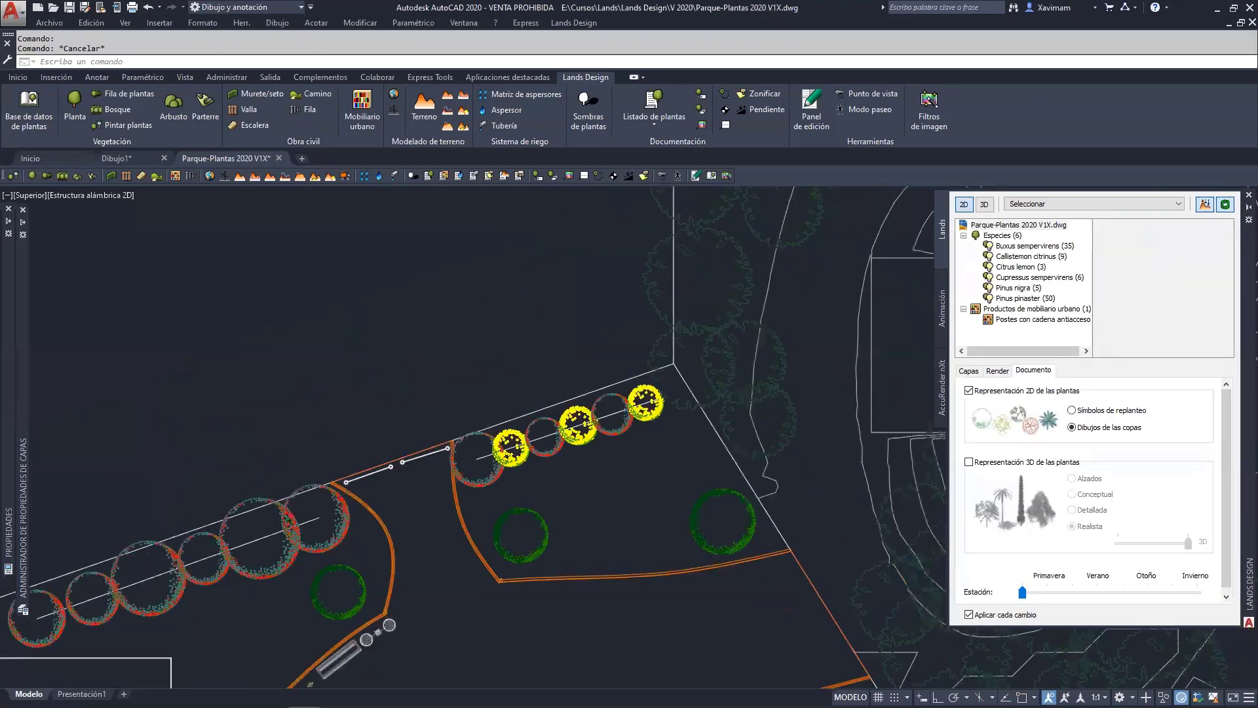
middle_click_drag(774, 610, 505, 384)
left_click(508, 382)
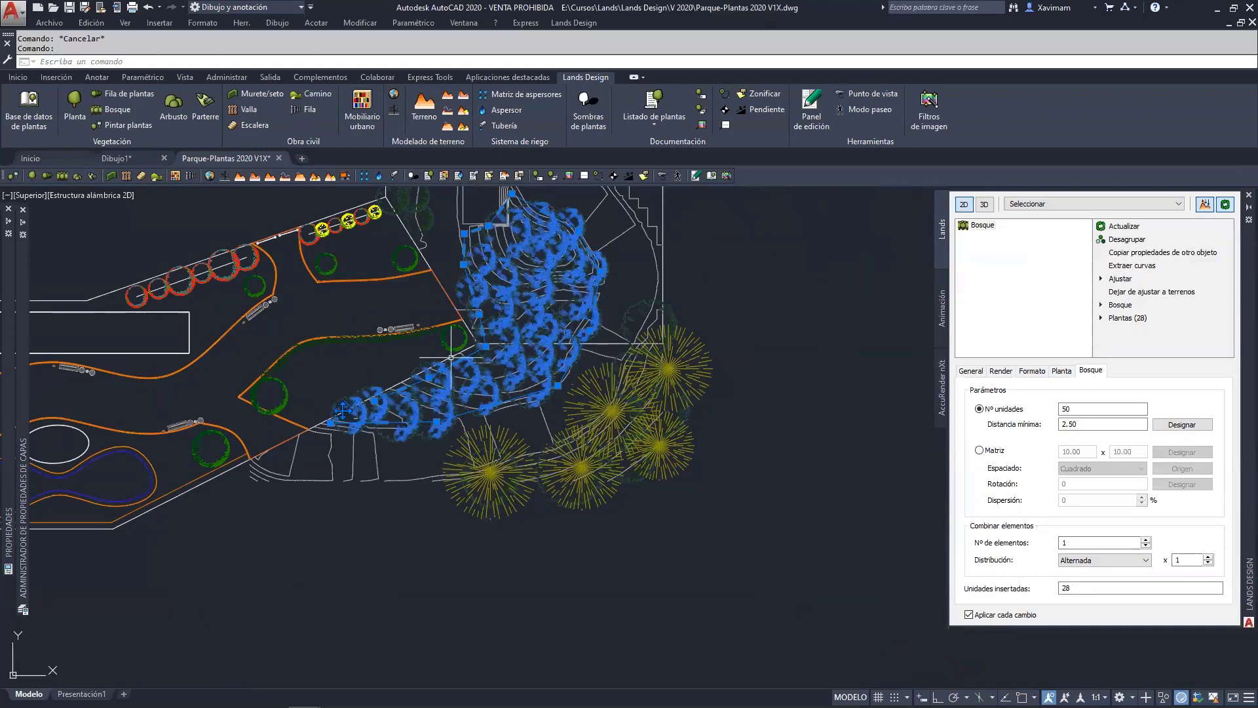
key("Escape")
middle_click_drag(551, 365, 616, 507)
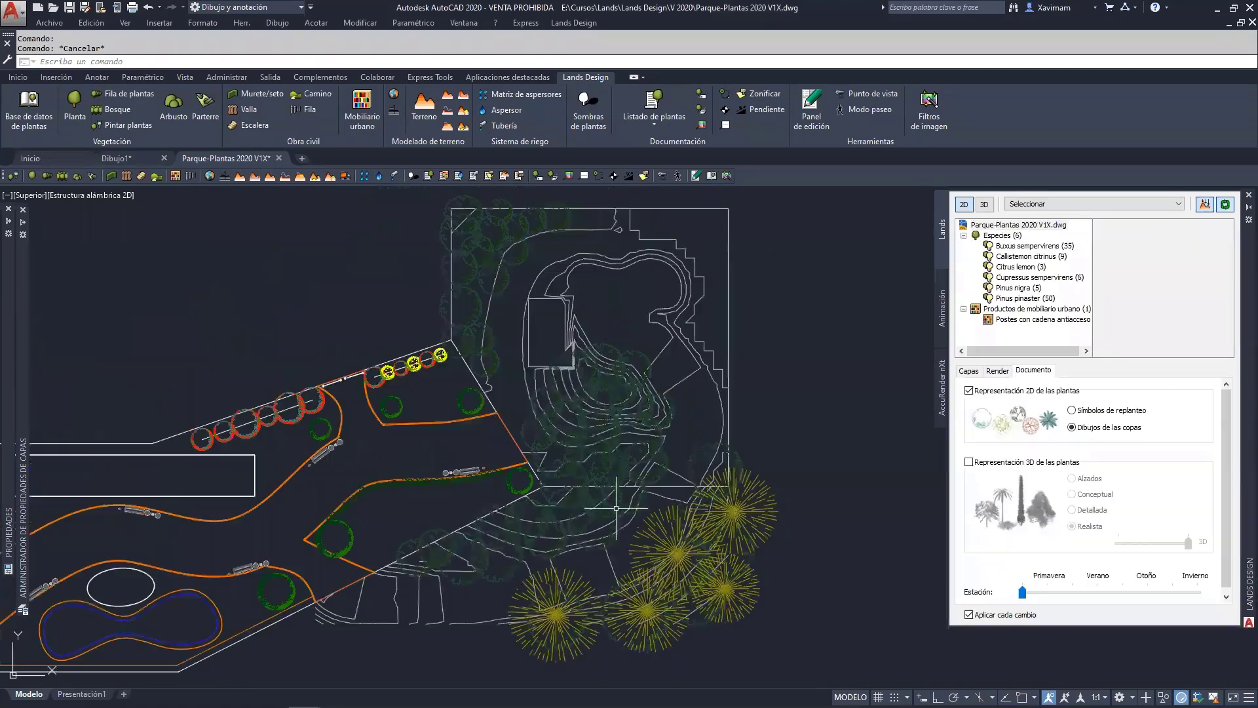
Start a forest for the ellipse area and choose Elaeagnus x ebbingei 'Gitl Edge' from the plant database's Favoritos as its species.
mouse_move(337, 483)
middle_mouse_down()
mouse_move(545, 376)
mouse_move(697, 351)
middle_mouse_up()
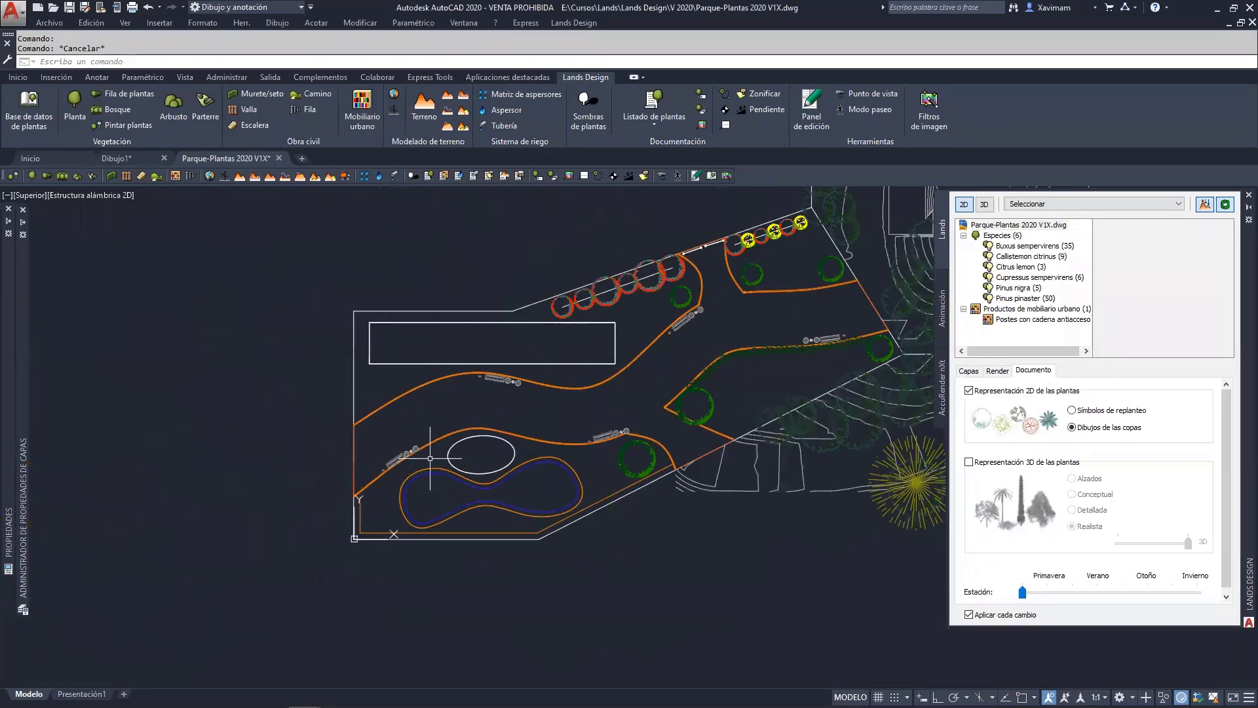
scroll(479, 457, "up", 8)
mouse_move(456, 448)
middle_mouse_down()
mouse_move(422, 396)
mouse_move(395, 420)
middle_mouse_up()
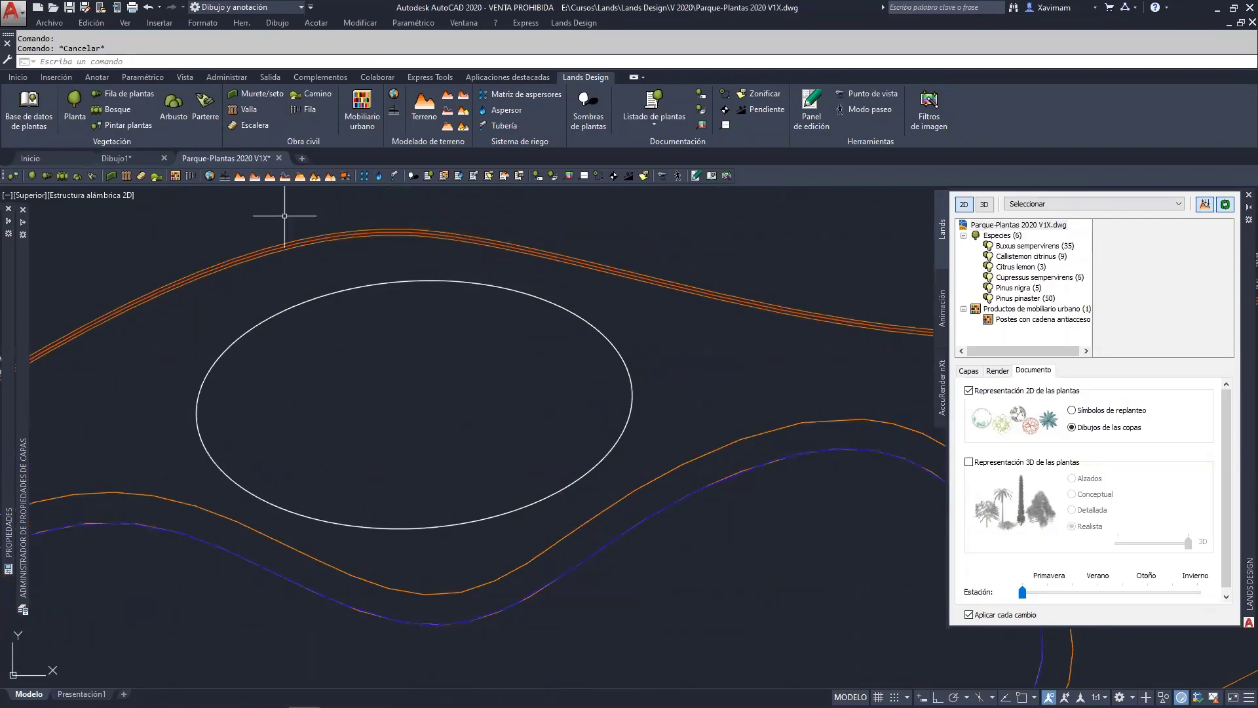
left_click(116, 110)
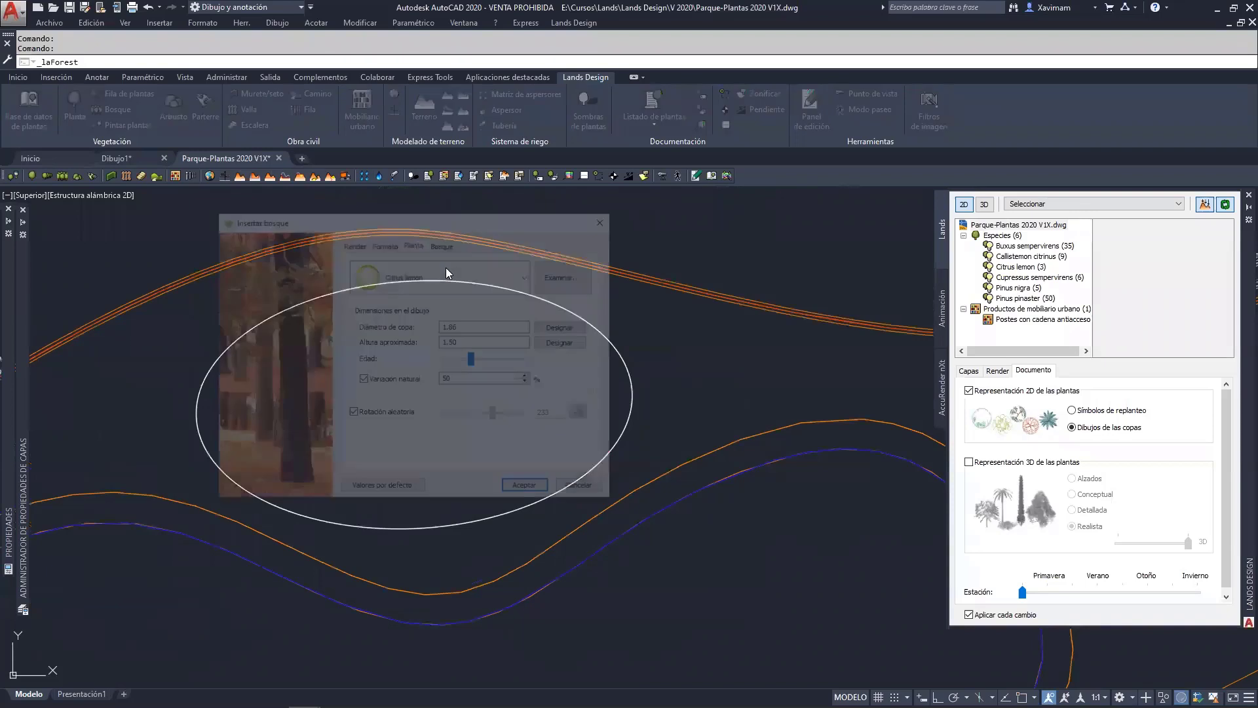
left_click(551, 272)
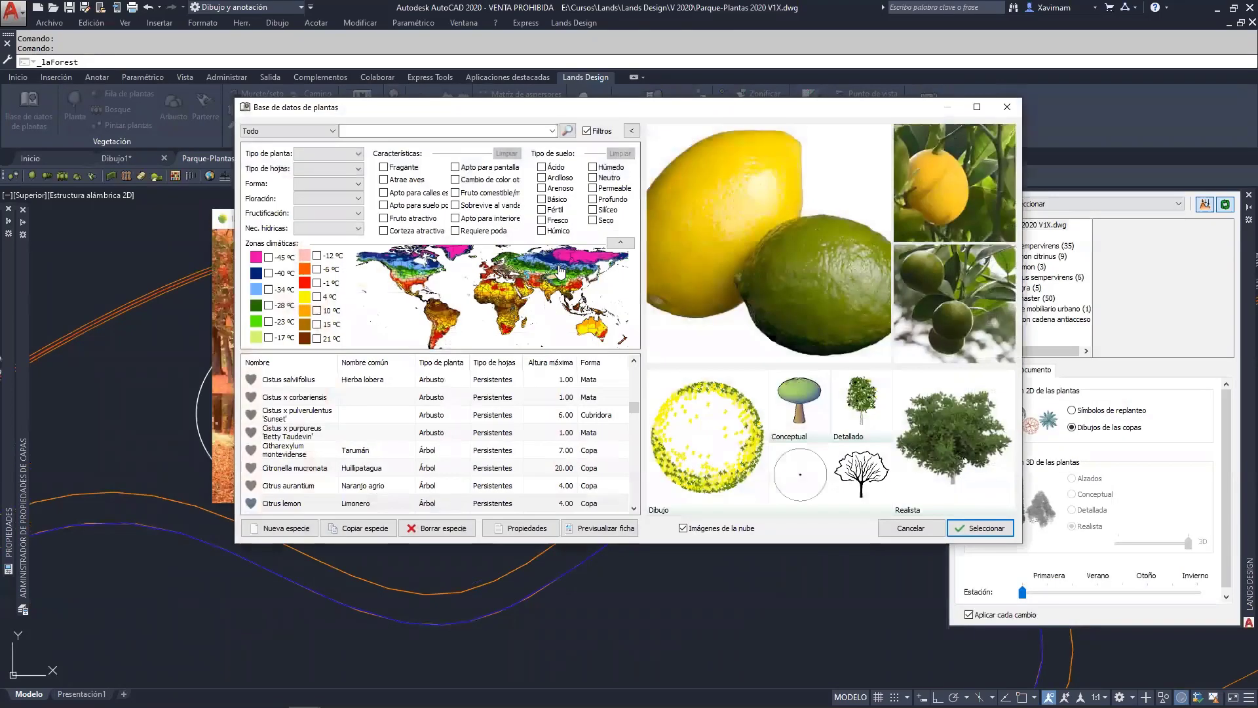
left_click(280, 134)
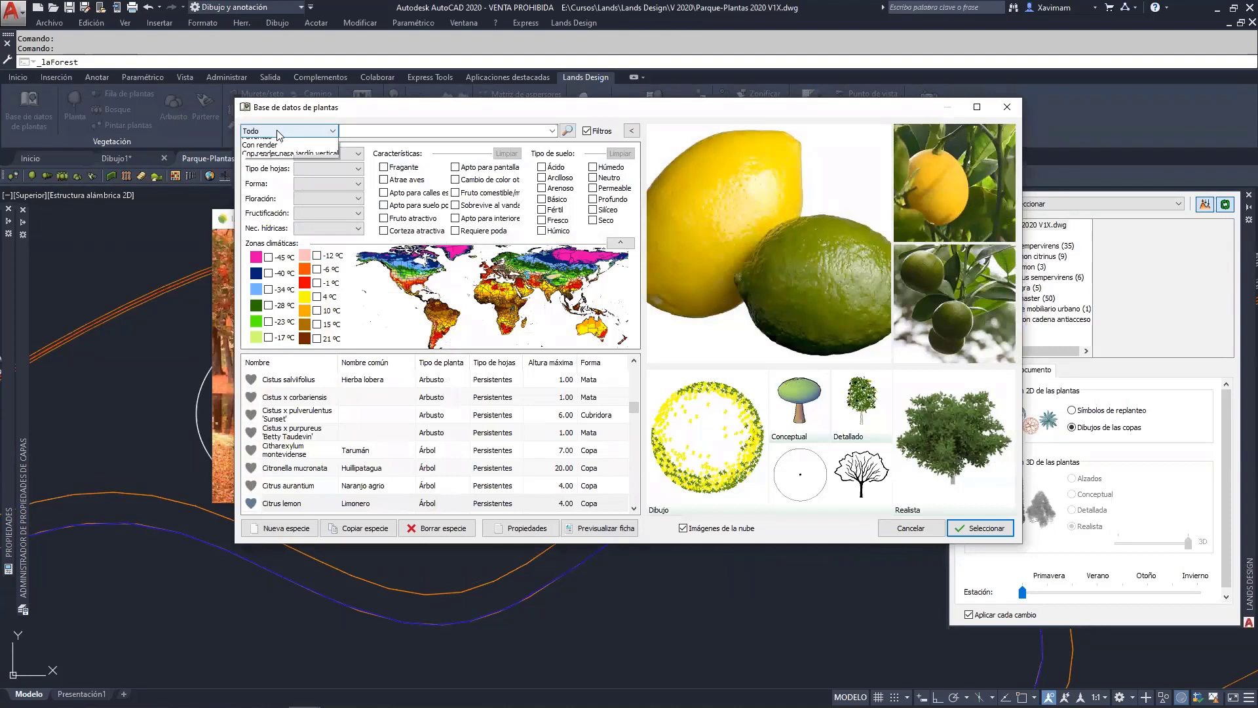
left_click(278, 158)
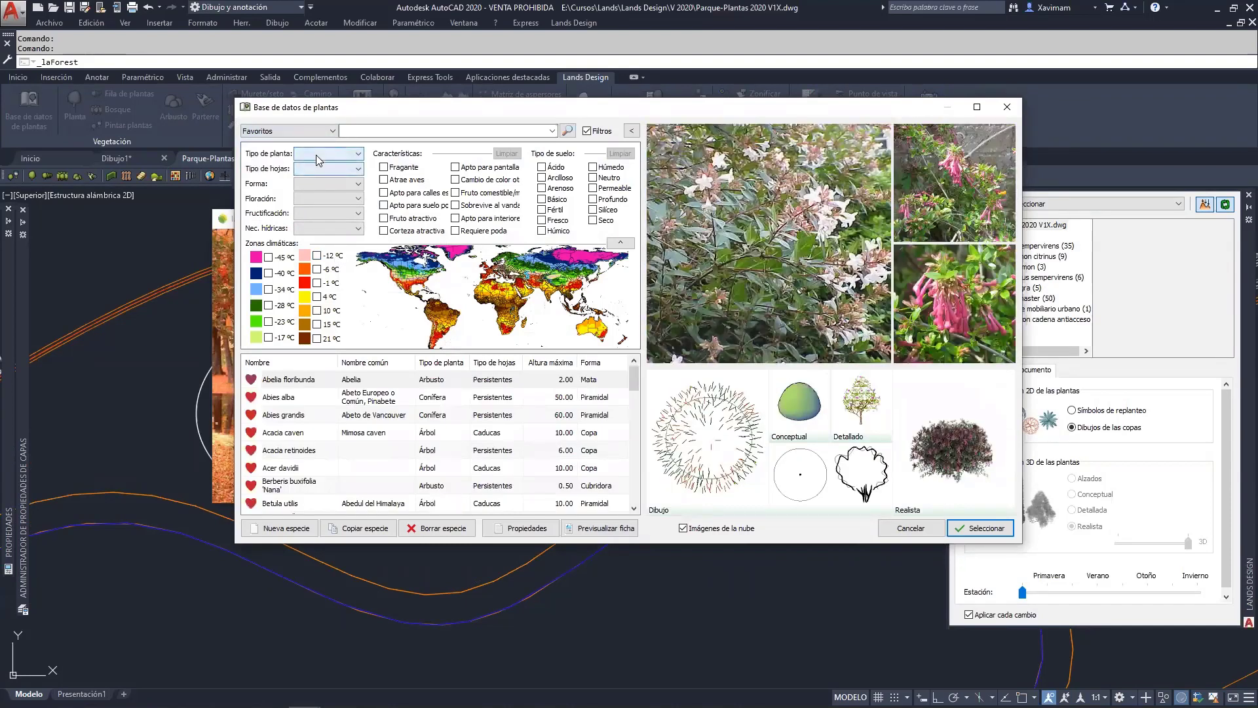
left_click(319, 157)
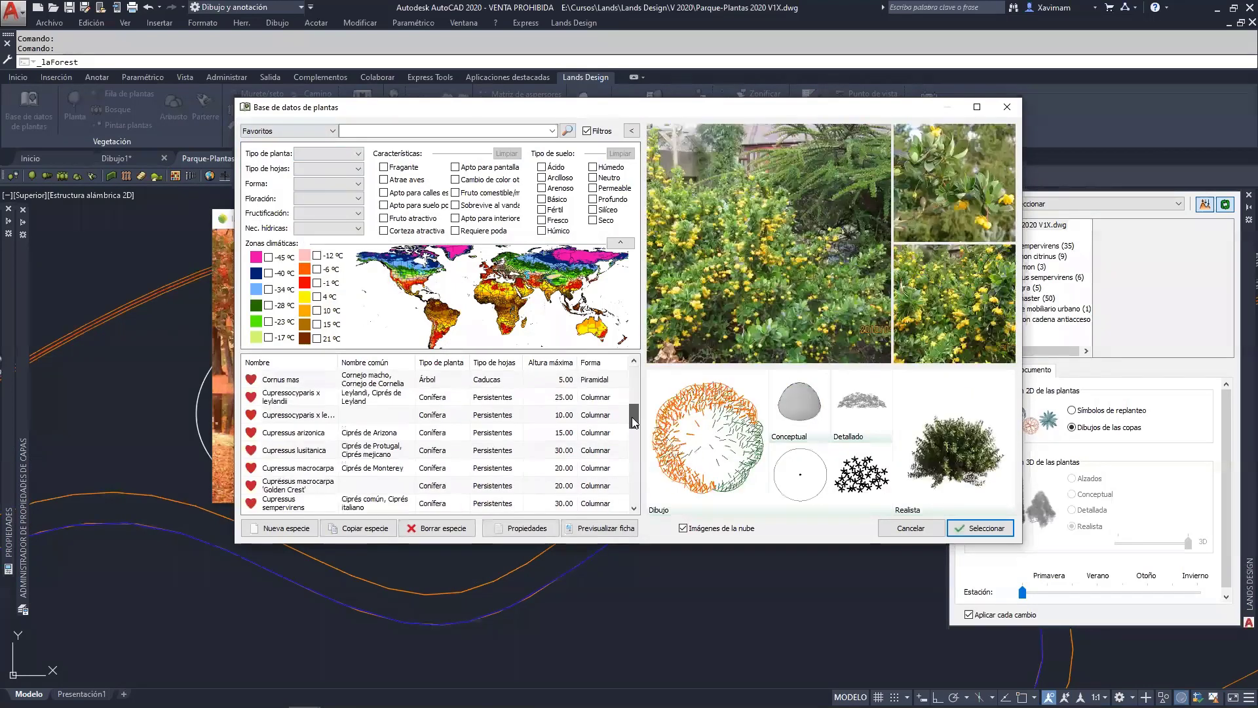
left_click_drag(616, 426, 613, 443)
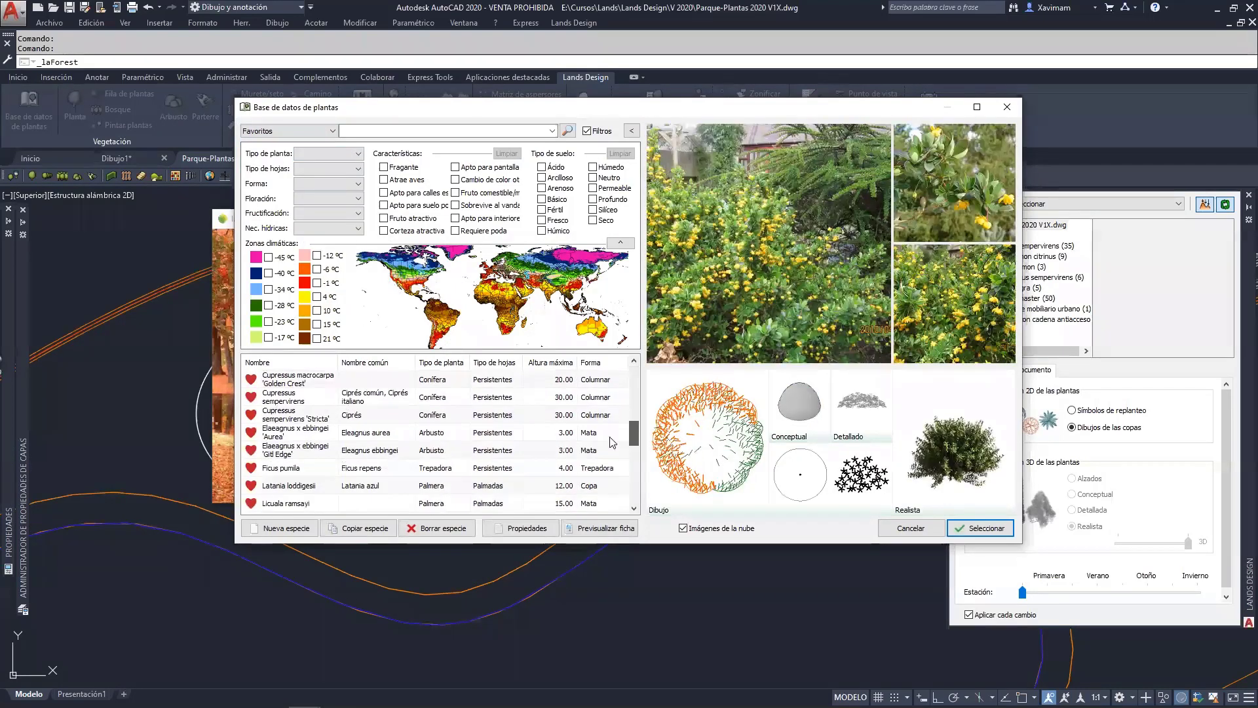
left_click(285, 435)
left_click(292, 455)
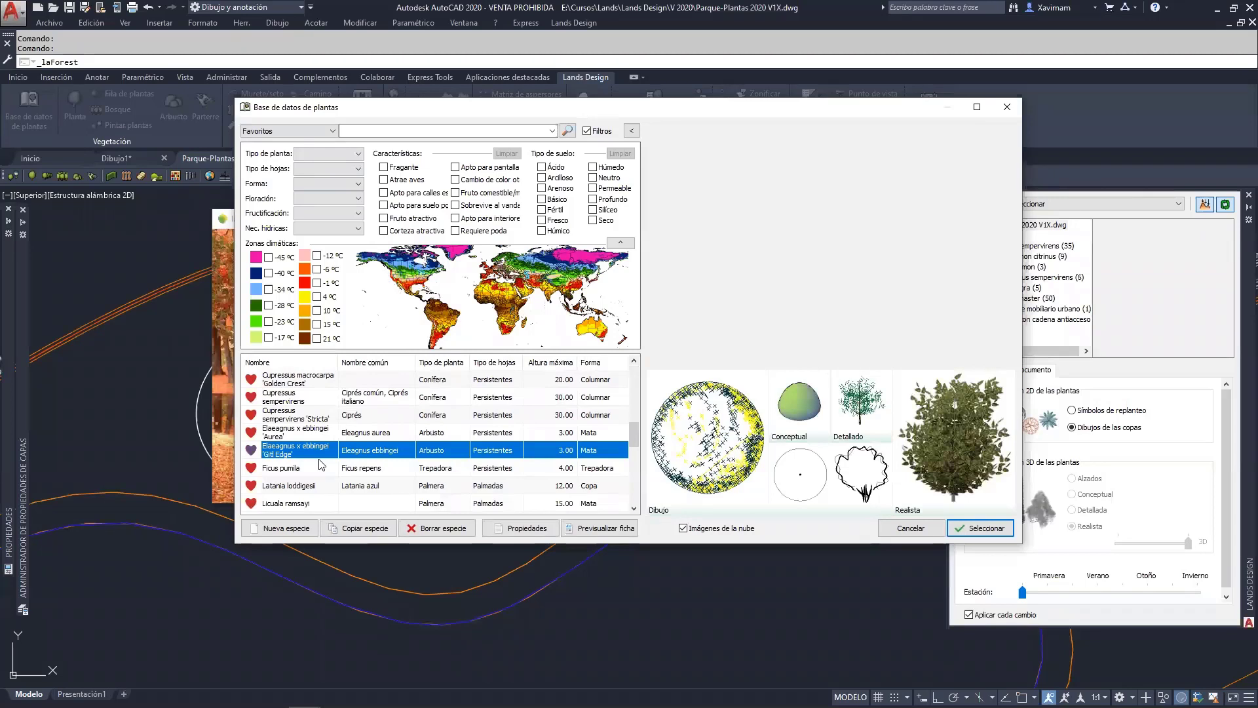
left_click(979, 528)
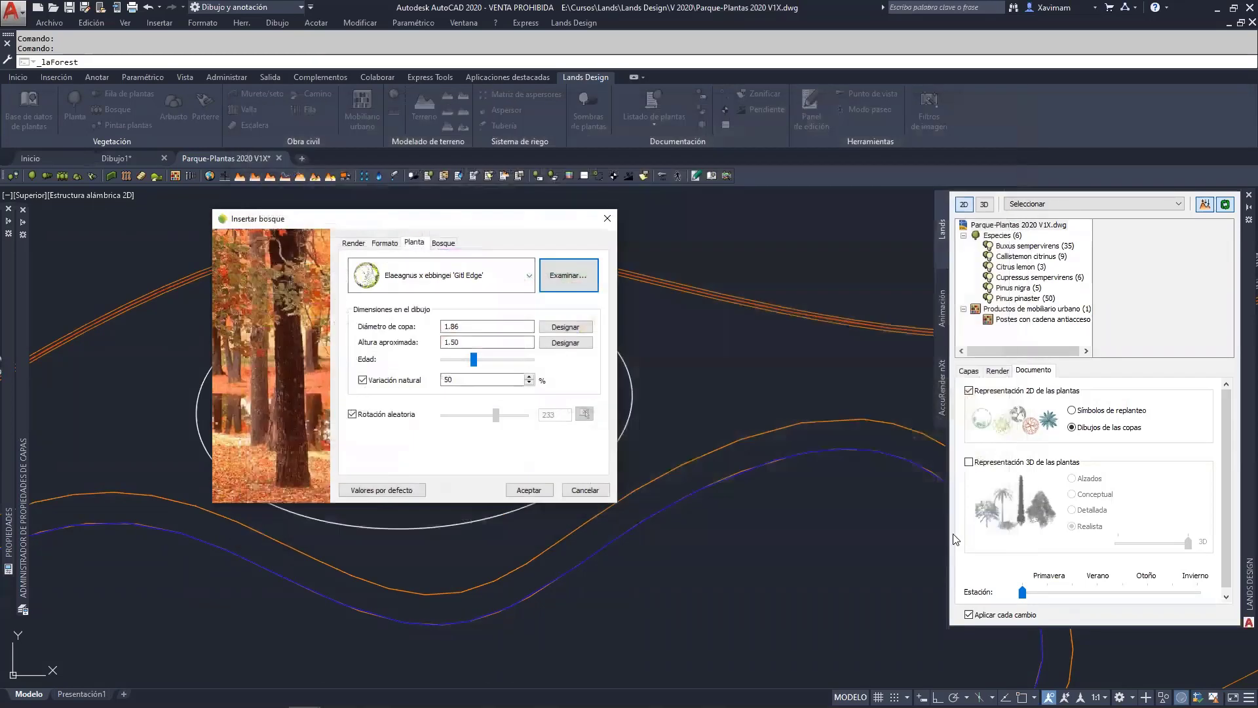
Distribute the forest as a Matriz with Triangular (equilátero) spacing of 1.00 and accept the settings.
left_click(443, 244)
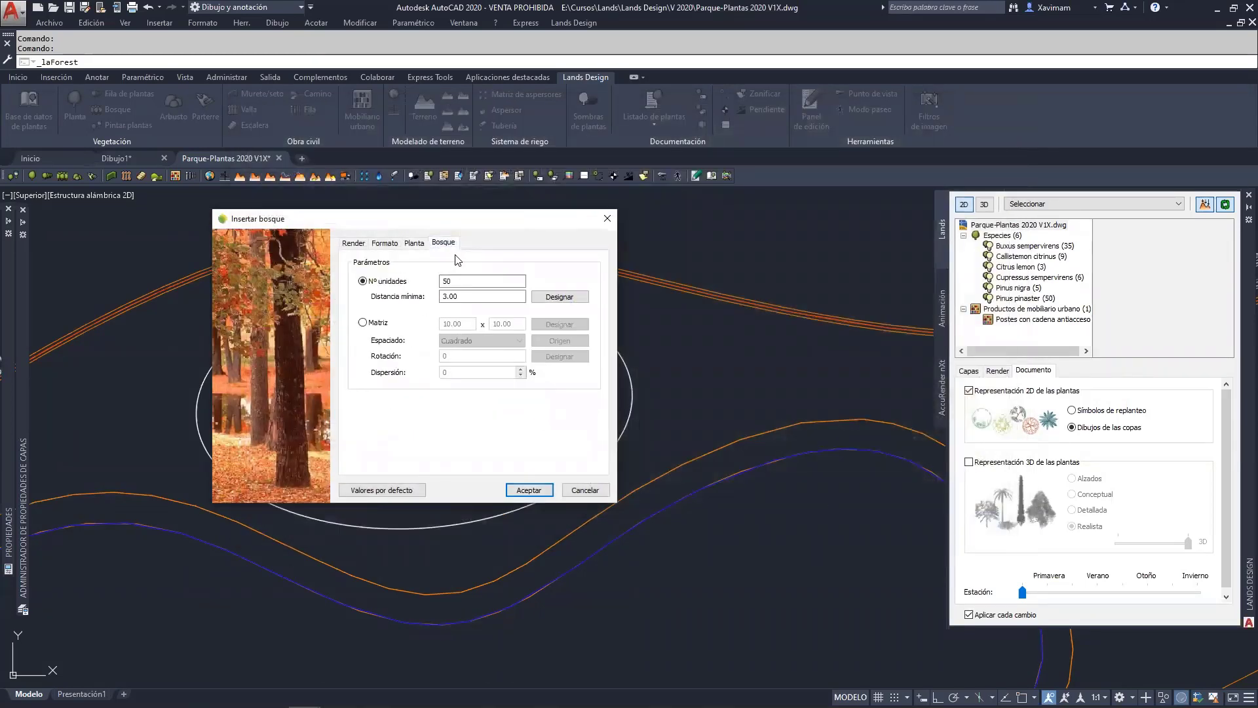
left_click(378, 323)
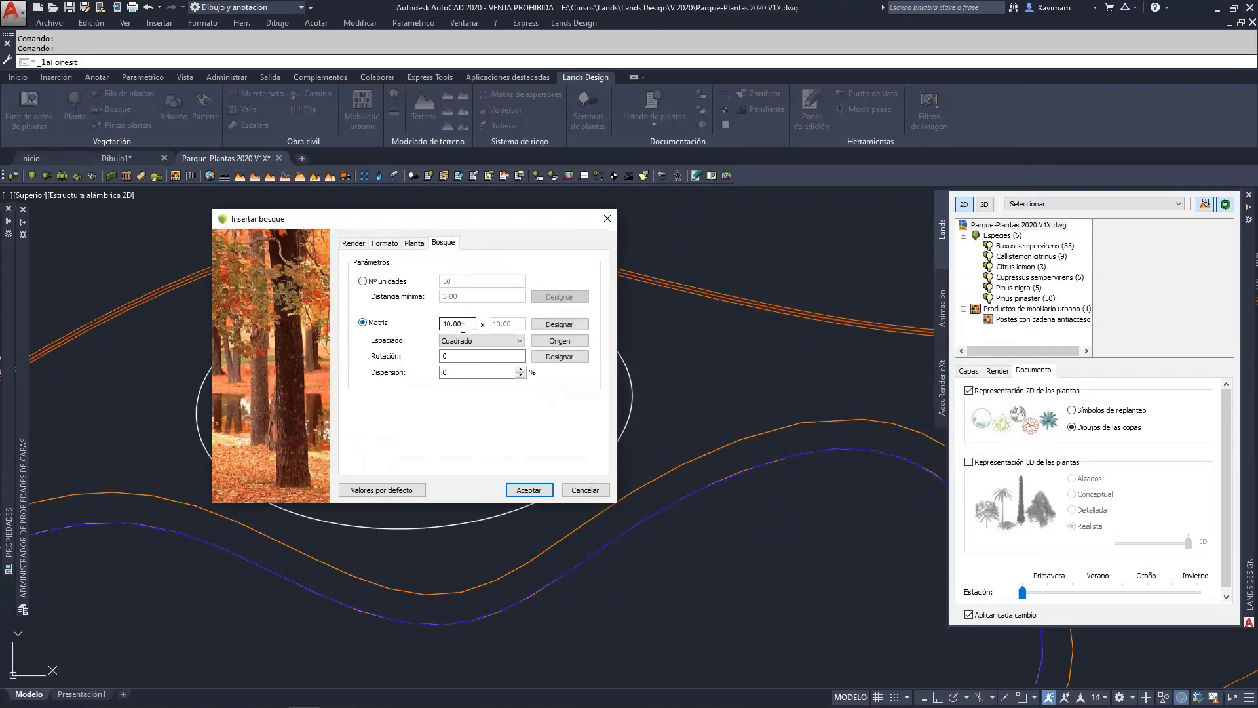
left_click(475, 341)
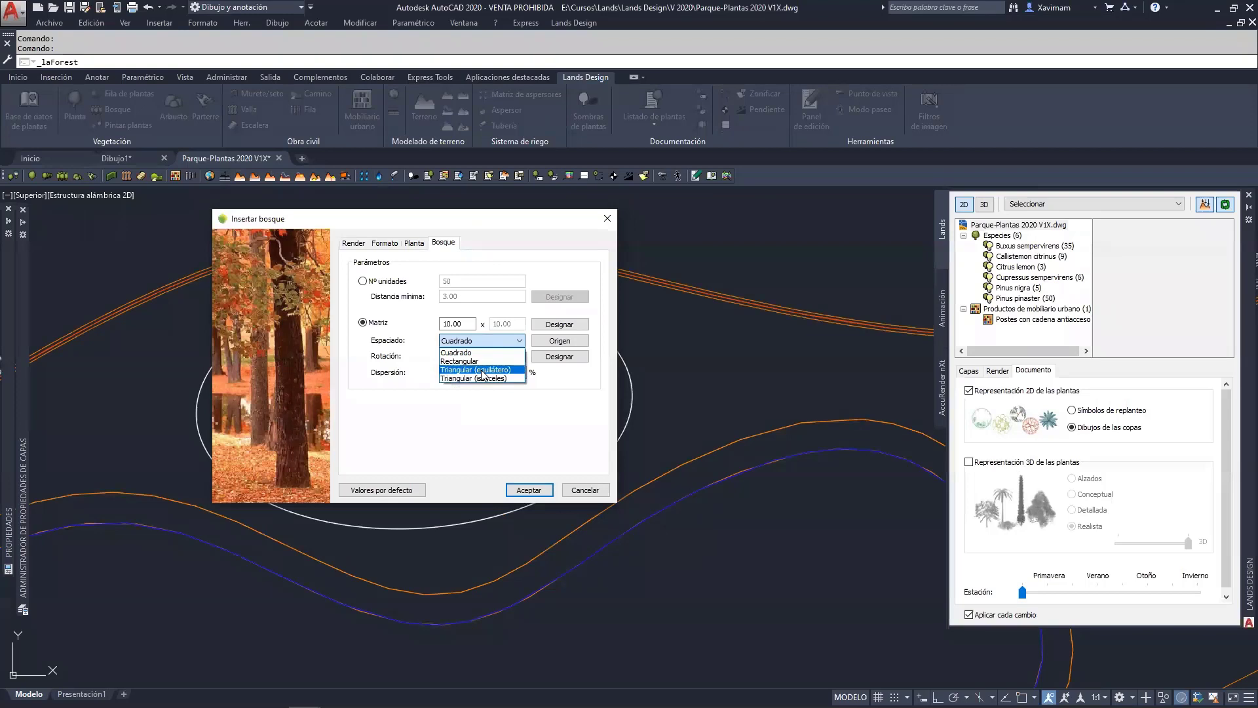
left_click(475, 370)
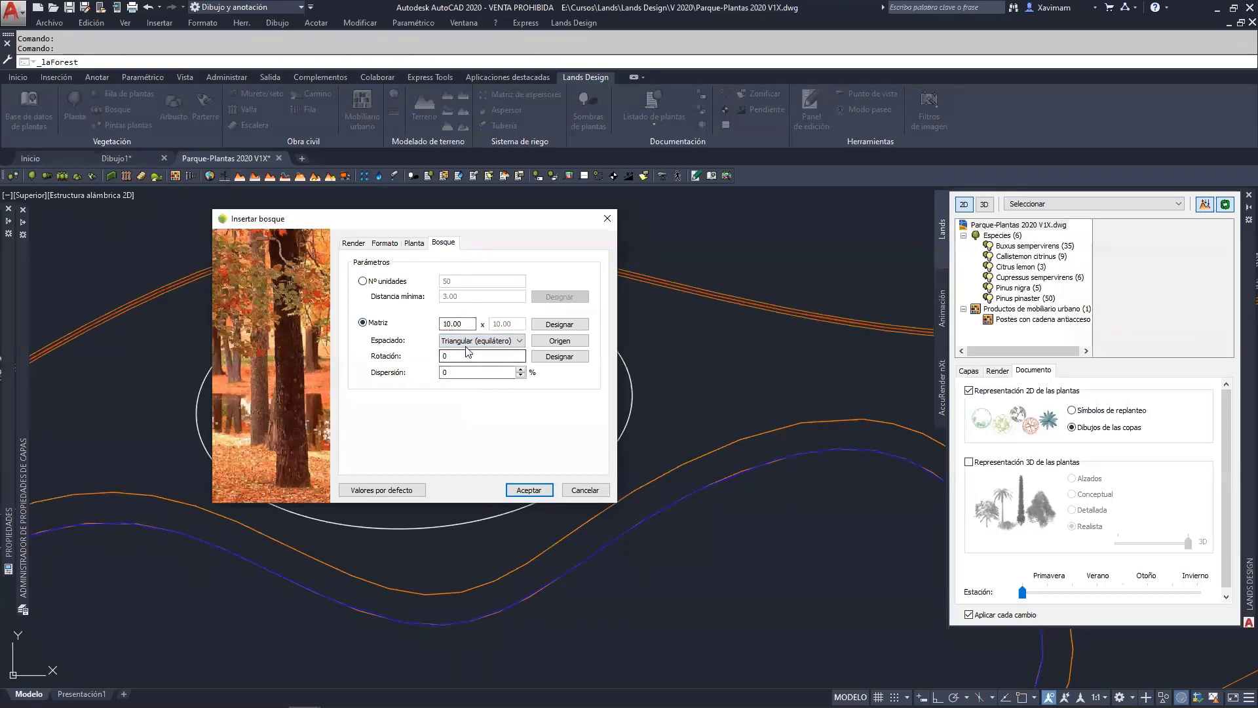
left_click_drag(465, 323, 432, 318)
left_click(474, 355)
left_click(528, 489)
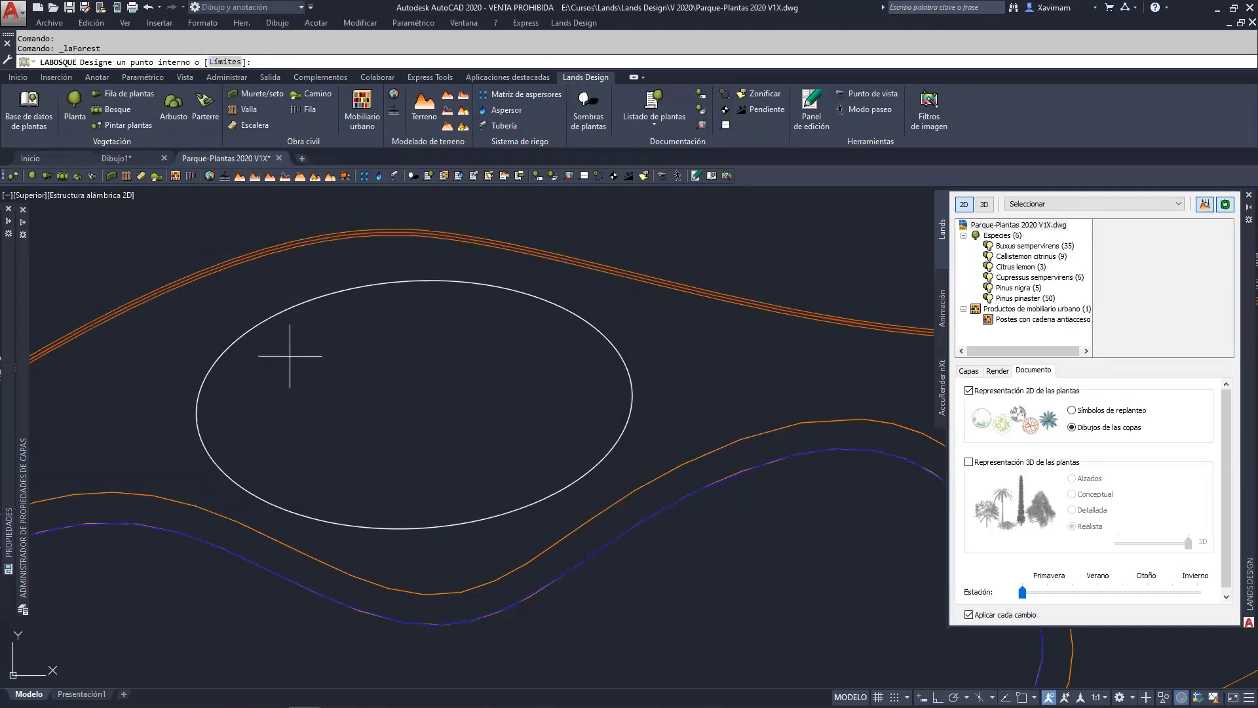
Insert the forest within a circular boundary centred inside the white ellipse, reaching slightly beyond its upper and lower edges.
left_click(223, 62)
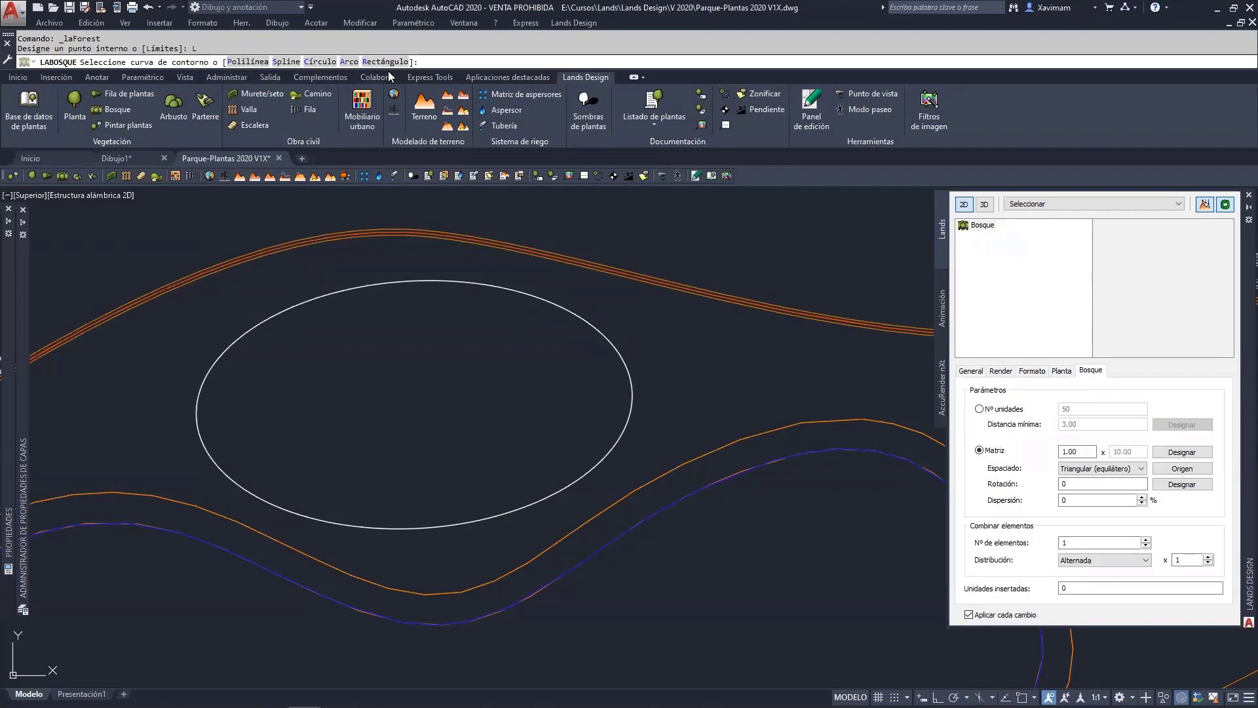
left_click(320, 62)
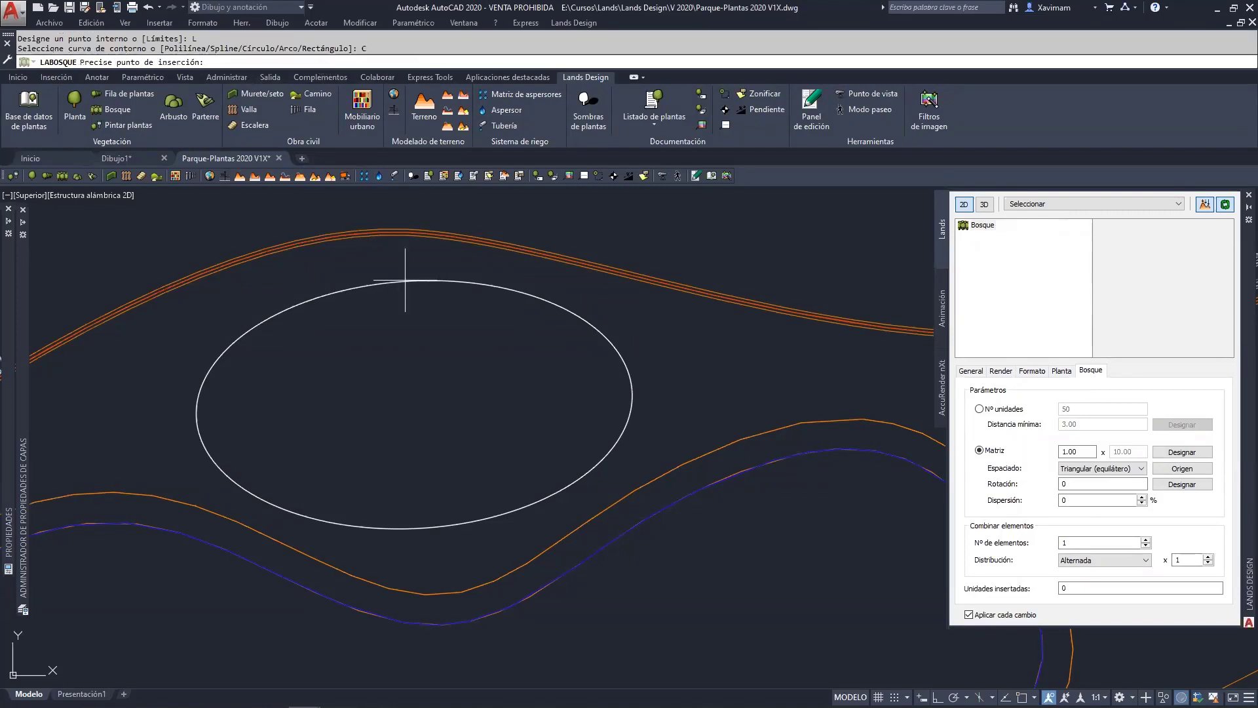
left_click(411, 408)
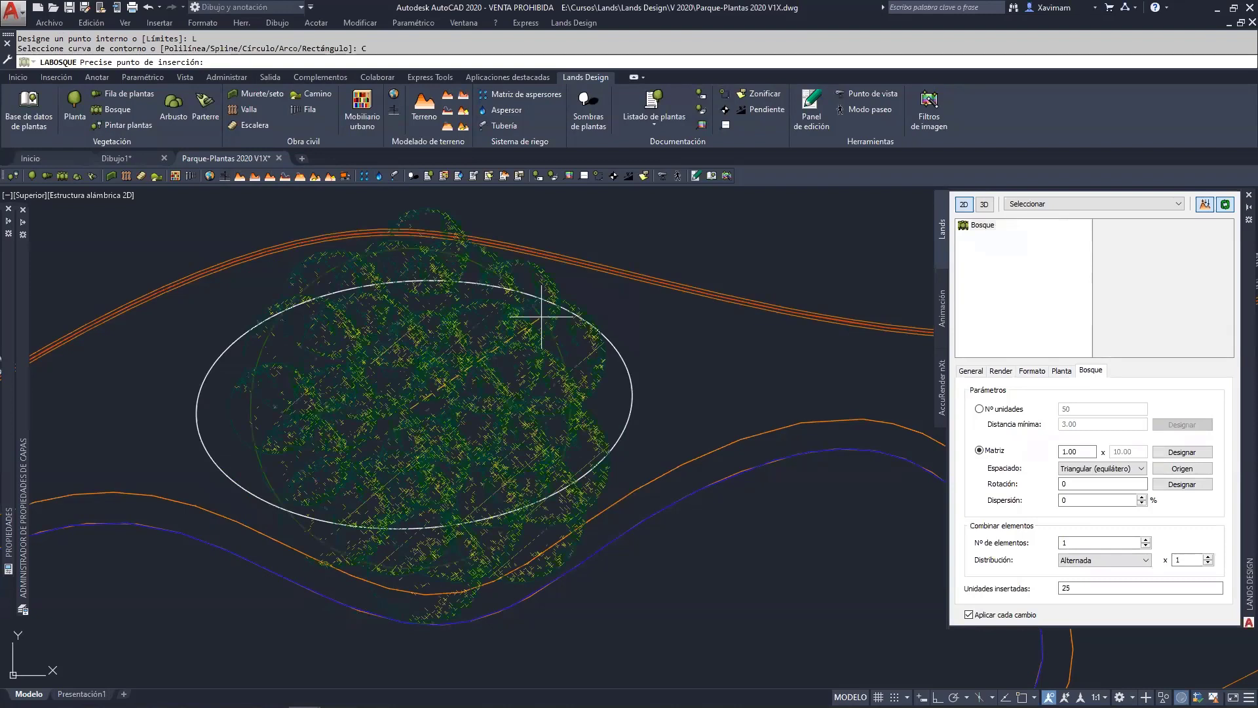
left_click(543, 315)
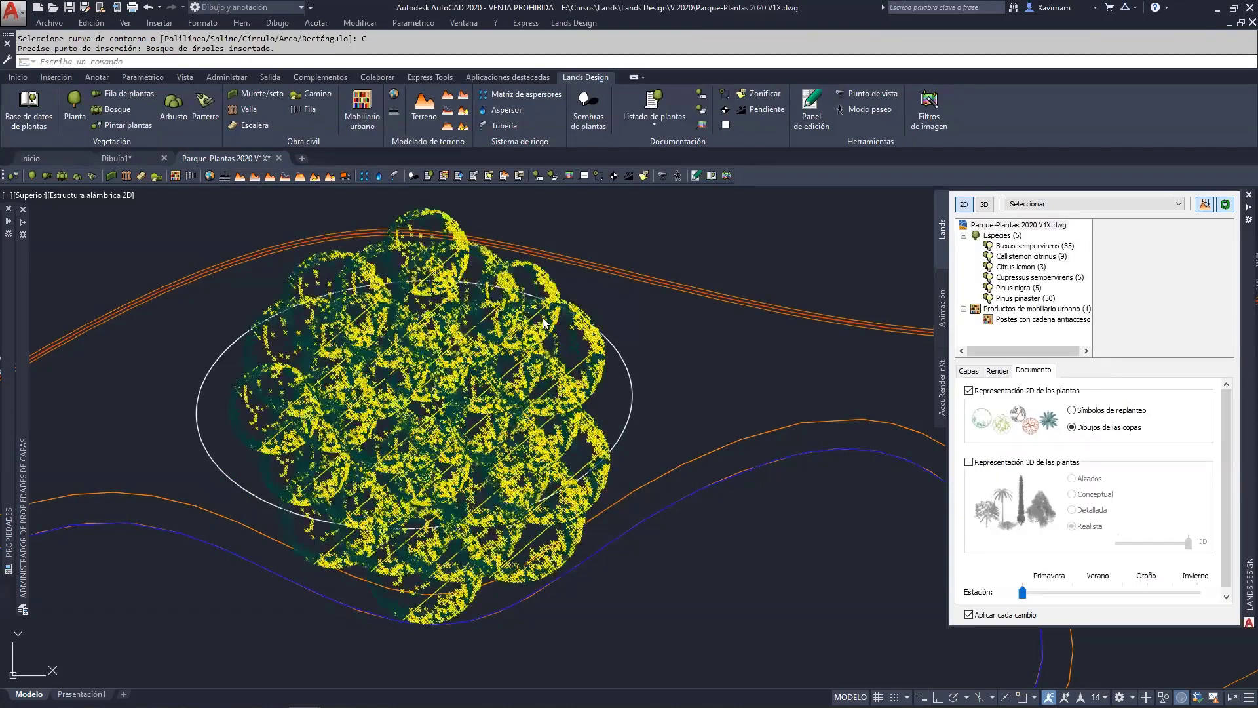
Set the approximate height of the circular forest's plants to 1.00.
left_click(579, 364)
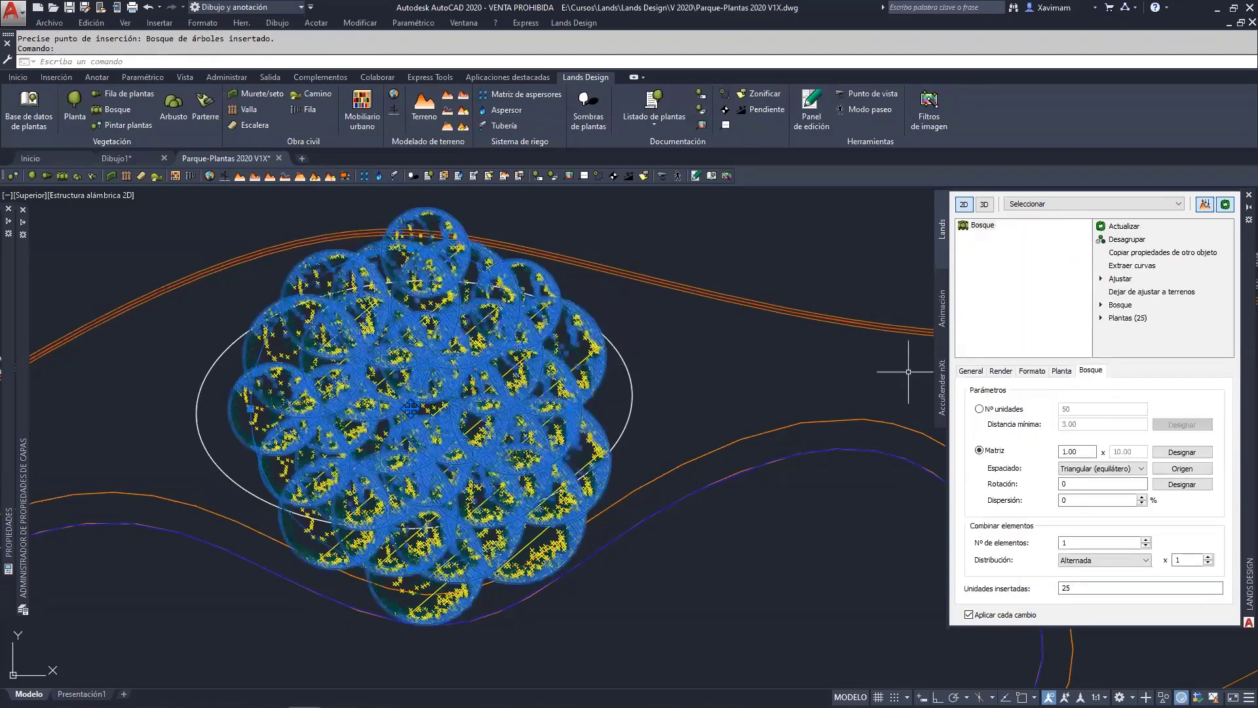
left_click(1061, 371)
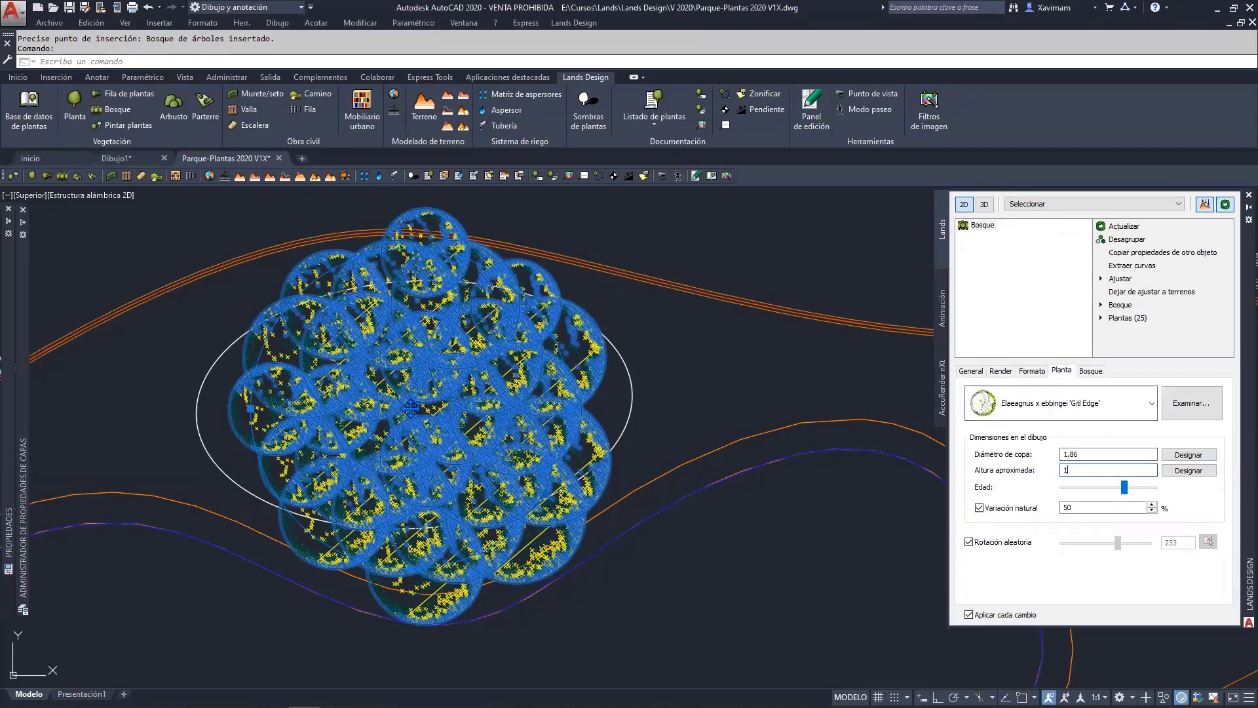
left_click(1082, 453)
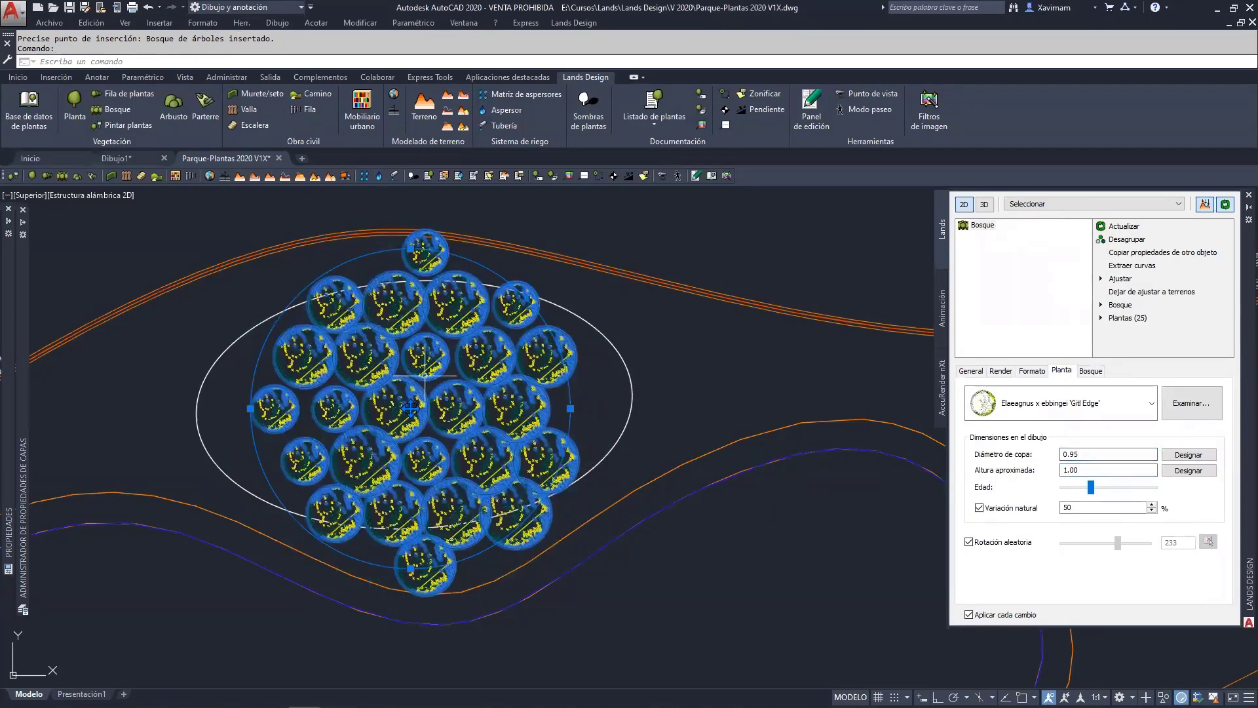
Try a matrix spacing of 1.50 for the circular forest.
left_click(1091, 371)
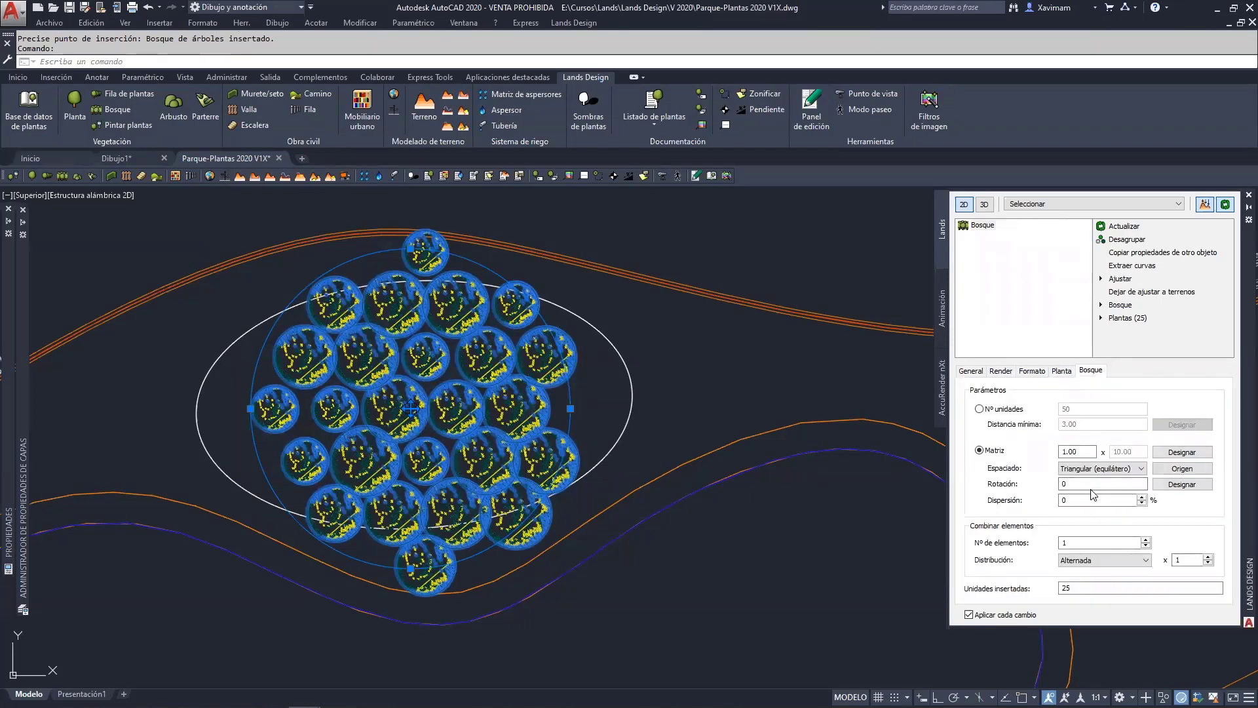
double_click(1085, 448)
type("1.5")
key("Return")
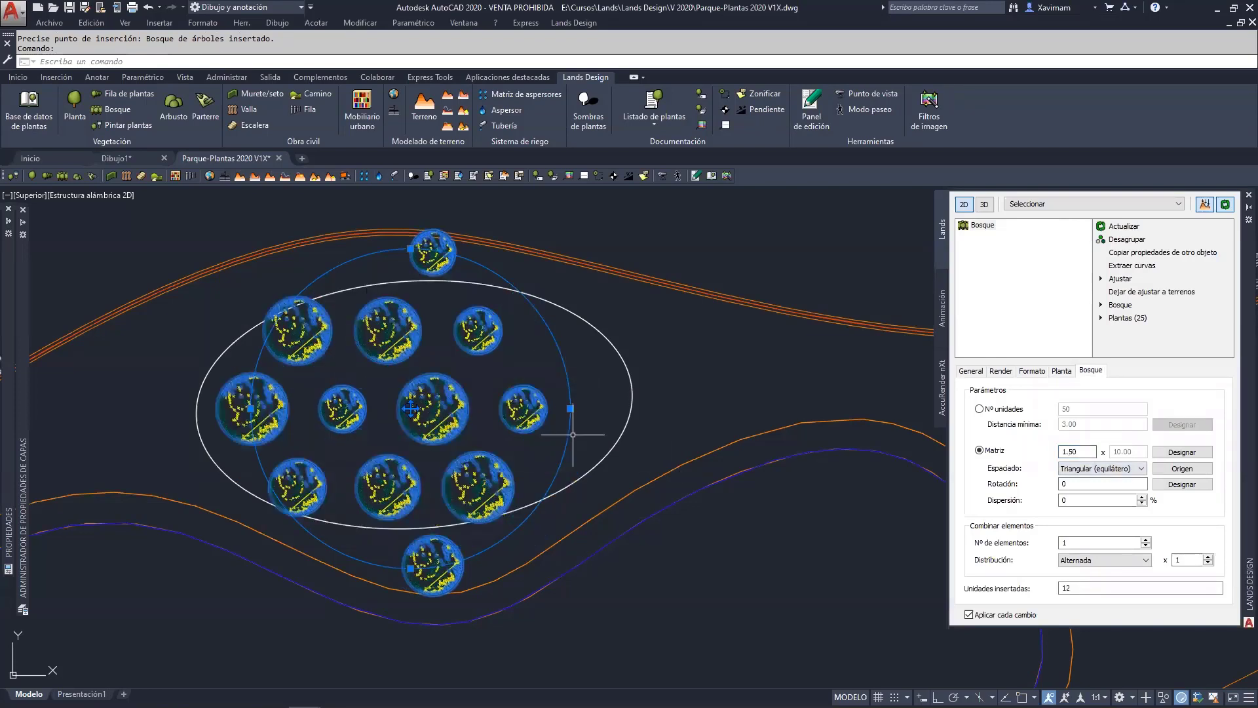
Set the circular forest's matrix spacing to 1.20 and deselect the forest.
double_click(1075, 452)
type("1.2")
key("Return")
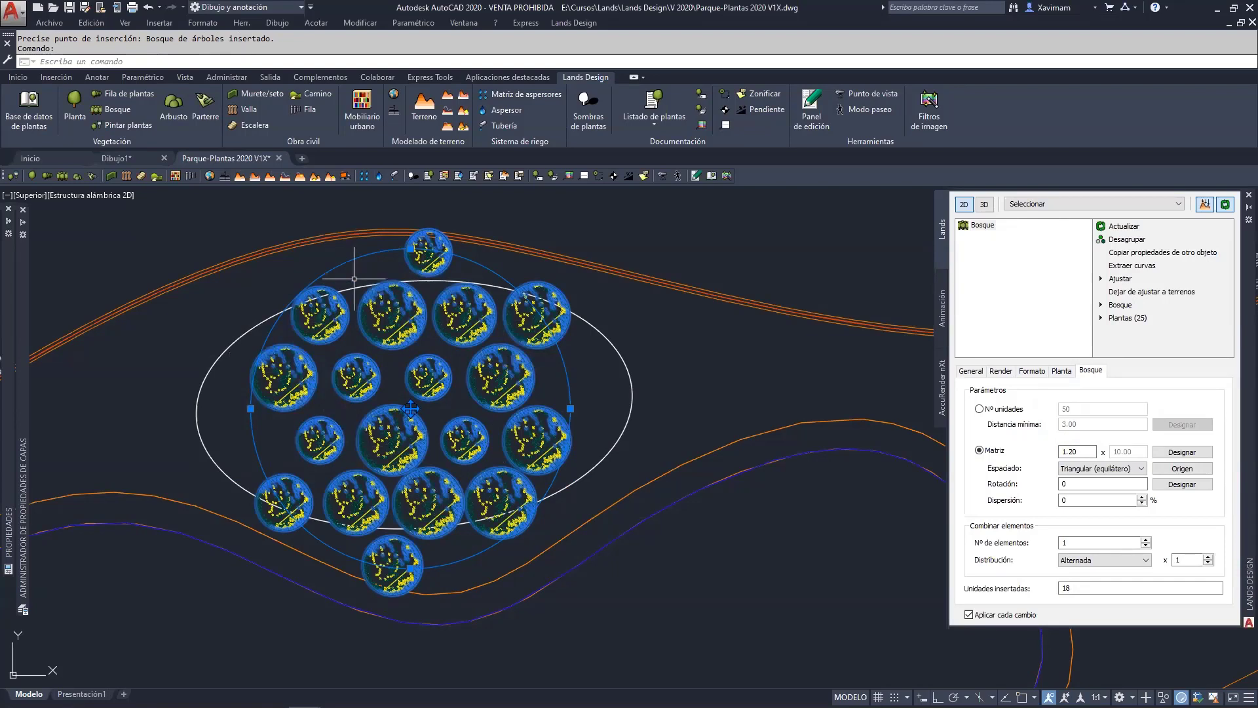
key("Escape")
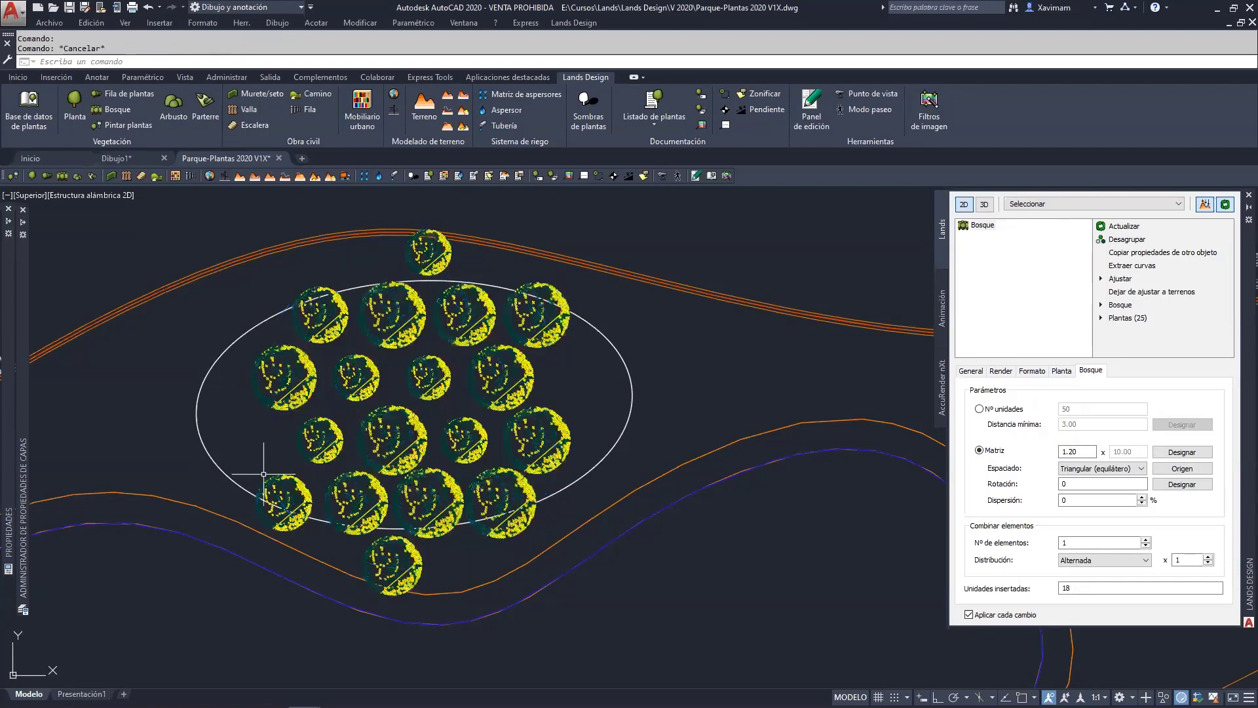
Replace the circular forest with an Elaeagnus x ebbingei forest at 1.20 matrix spacing, bounded by a polyline traced around the white ellipse.
left_click(391, 445)
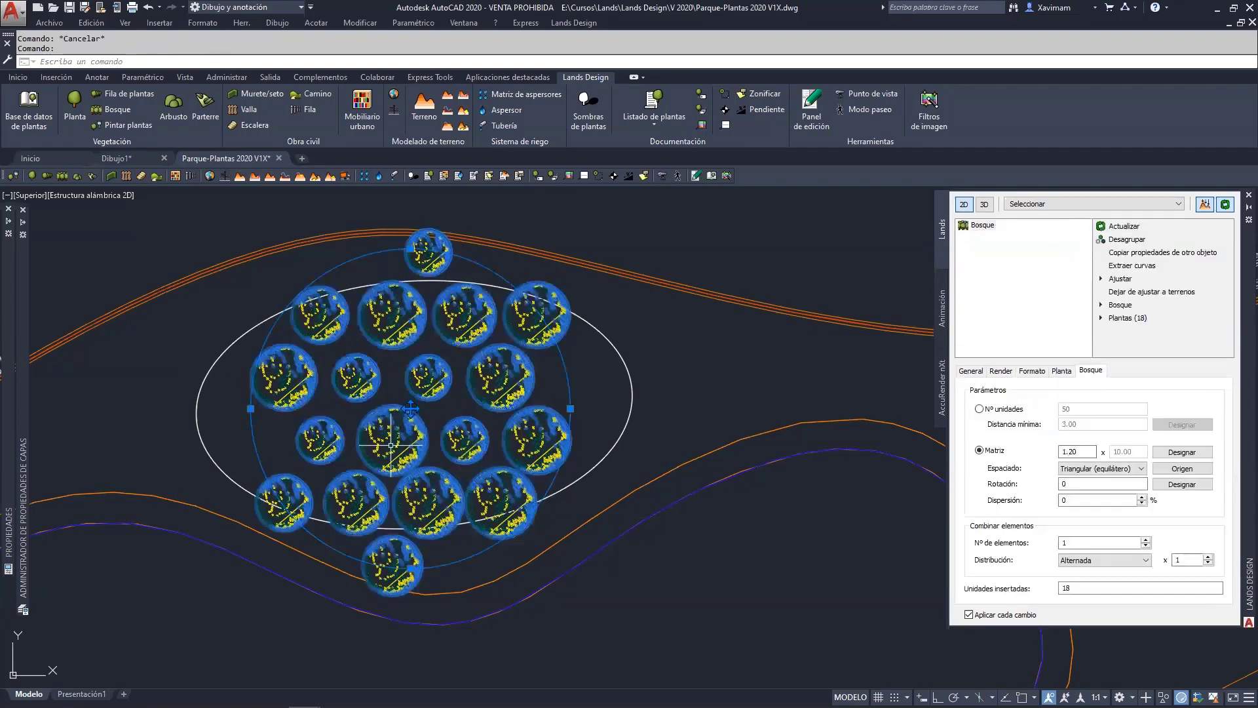
key("Delete")
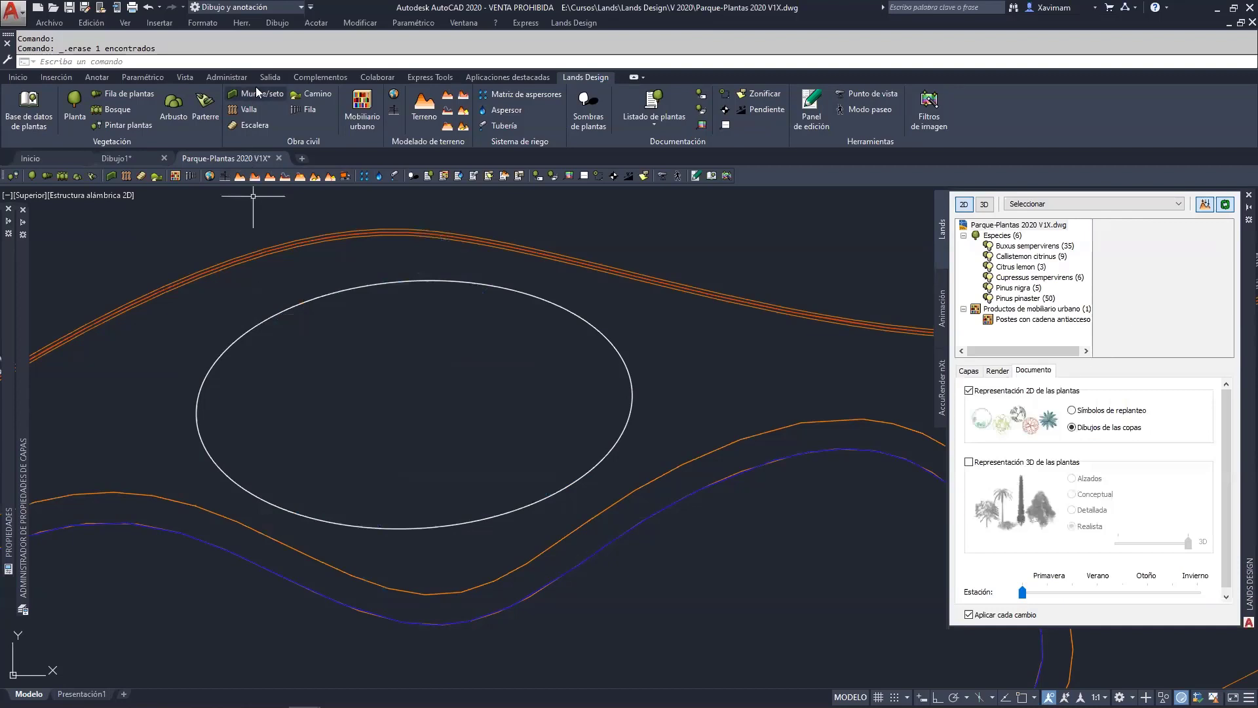
left_click(122, 109)
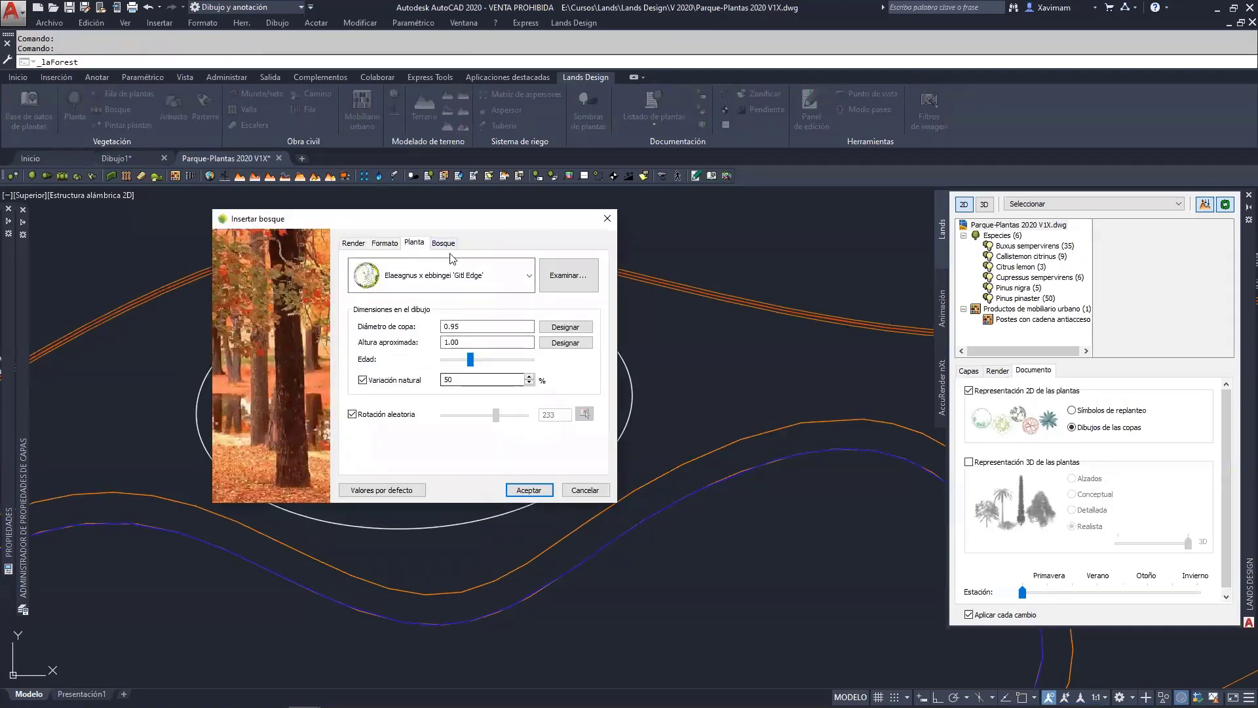
left_click(453, 245)
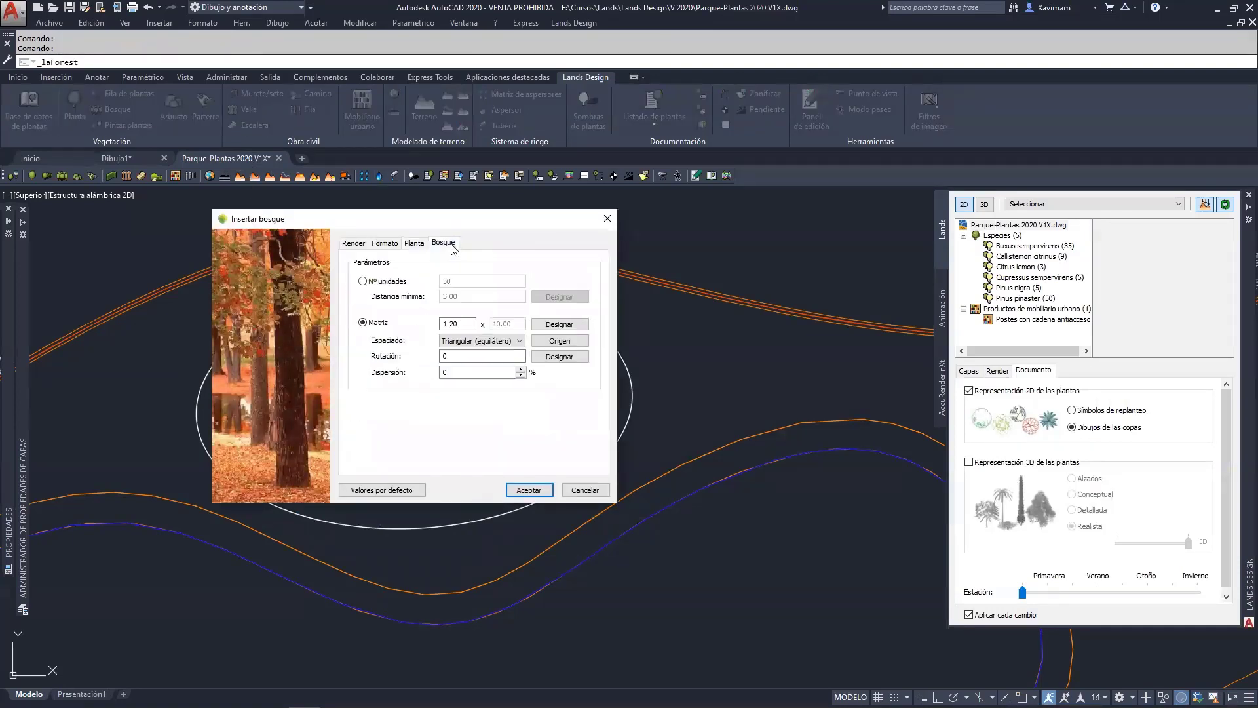
left_click(529, 490)
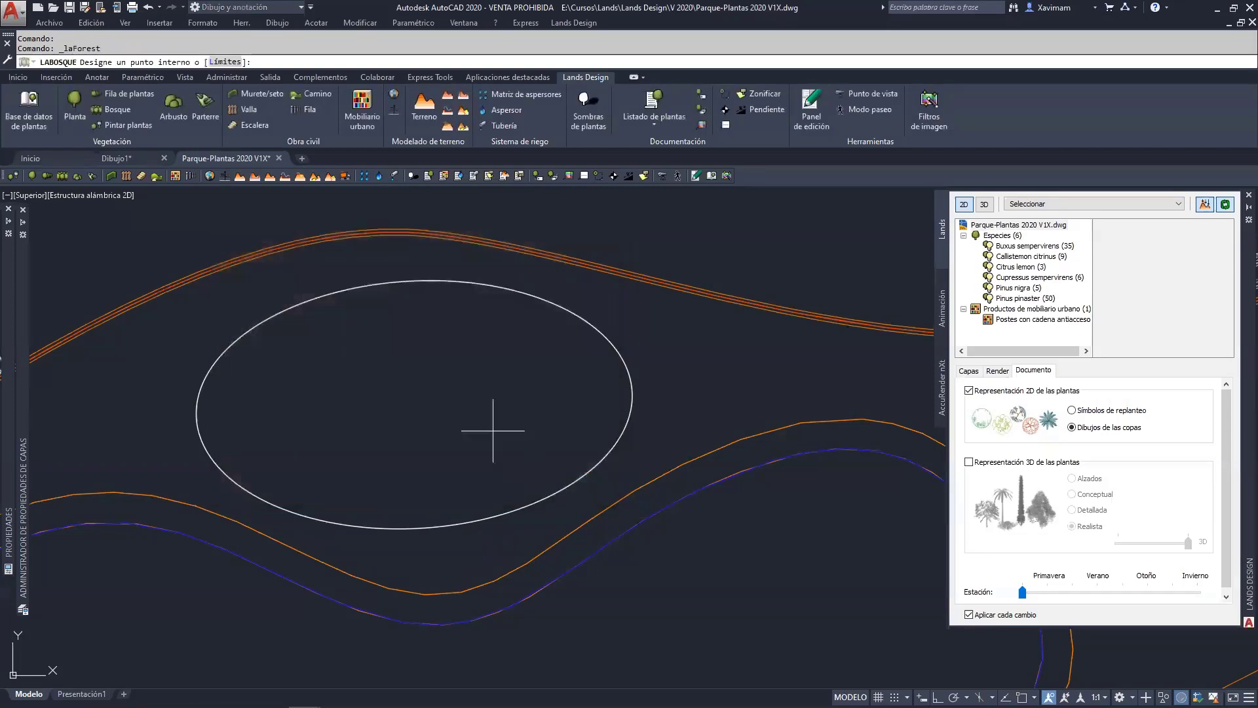
left_click(226, 61)
left_click(247, 62)
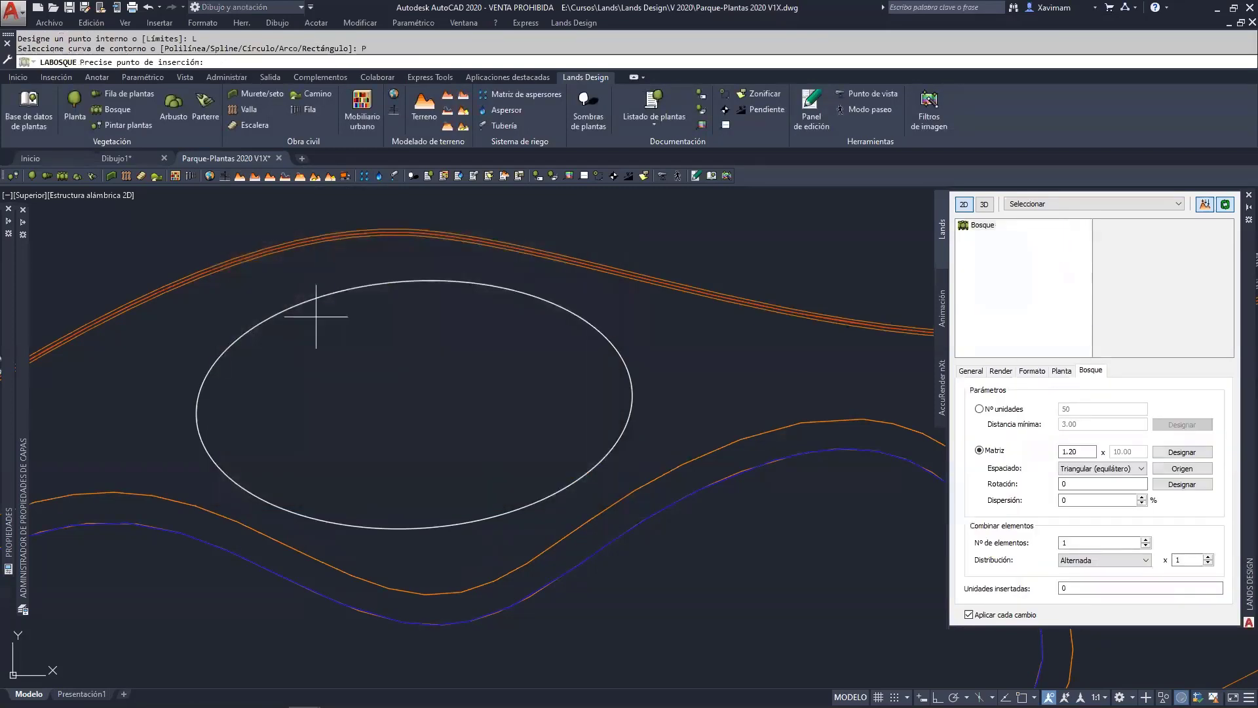
left_click(314, 294)
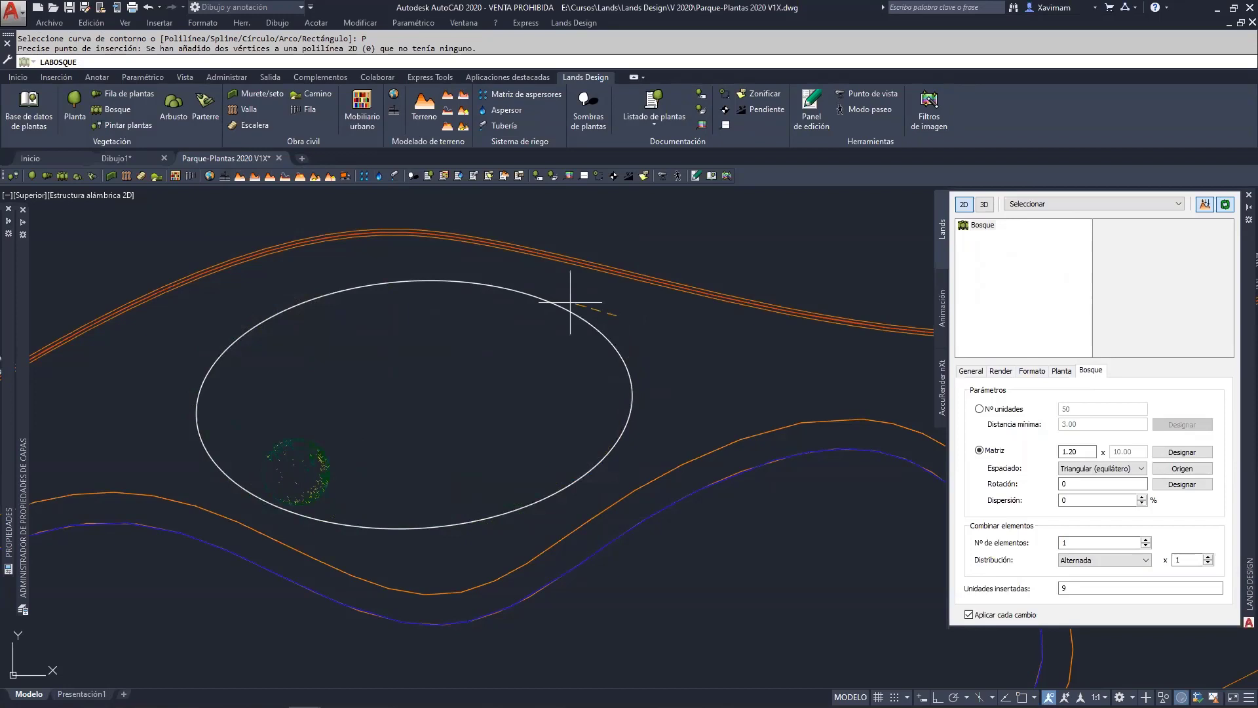
left_click(389, 278)
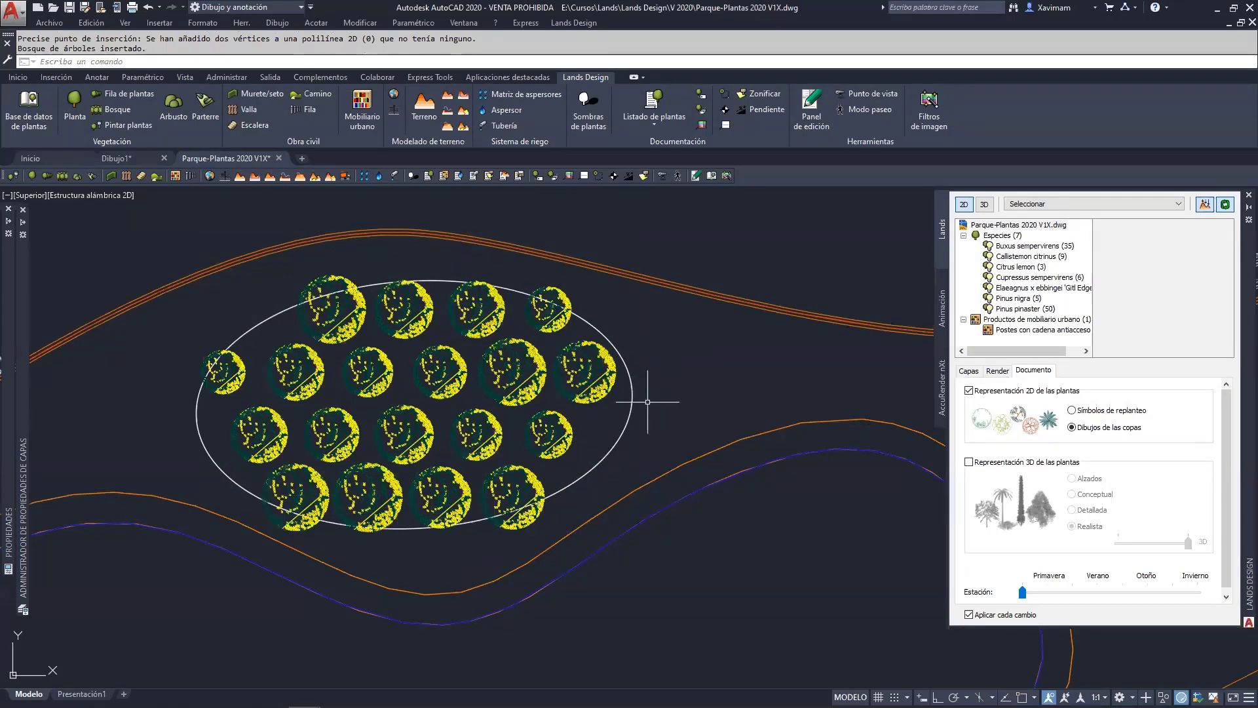
scroll(643, 397, "down", 5)
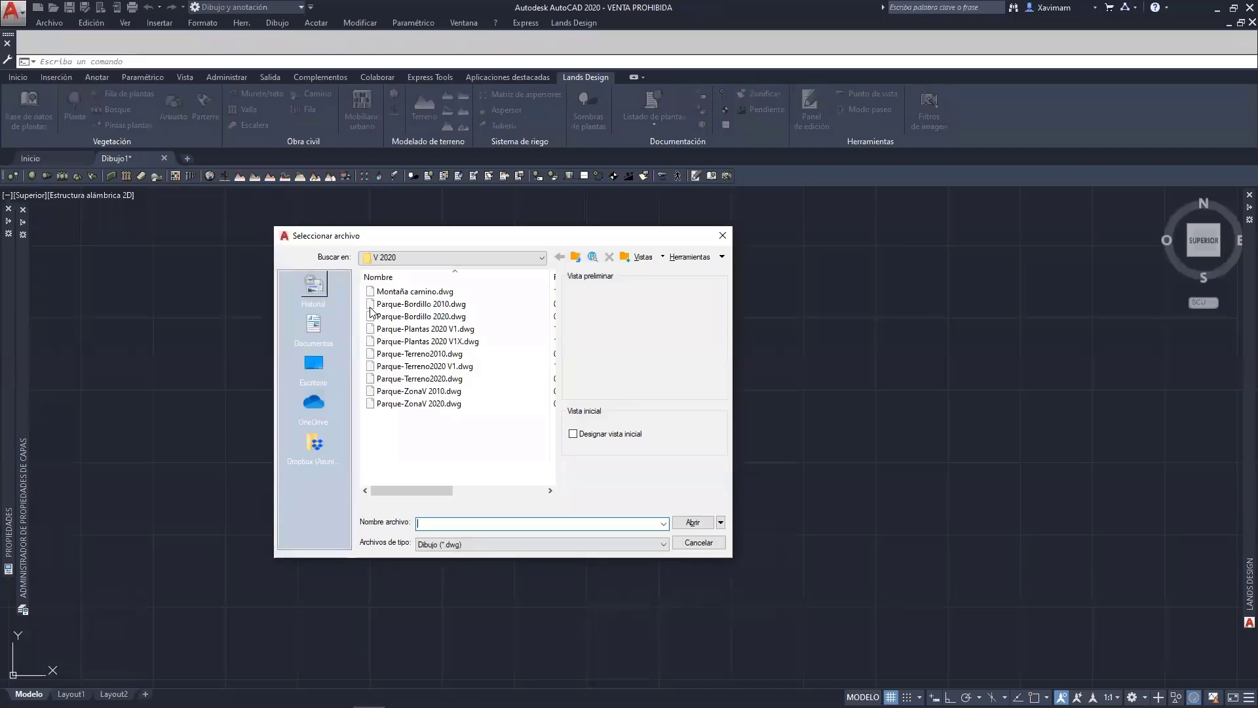
Open the drawing Parque-Plantas 2020 V1X.dwg and insert a plant list in the empty area beyond the plan's upper-right side.
double_click(460, 340)
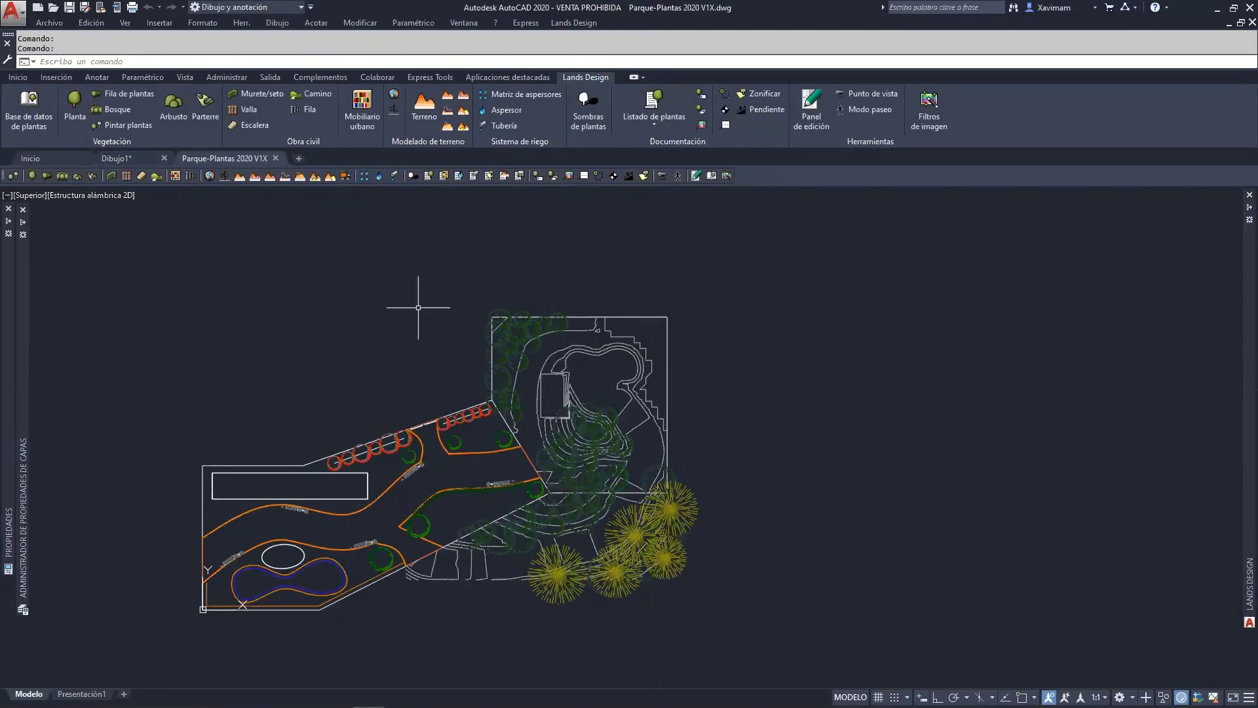
left_click(577, 23)
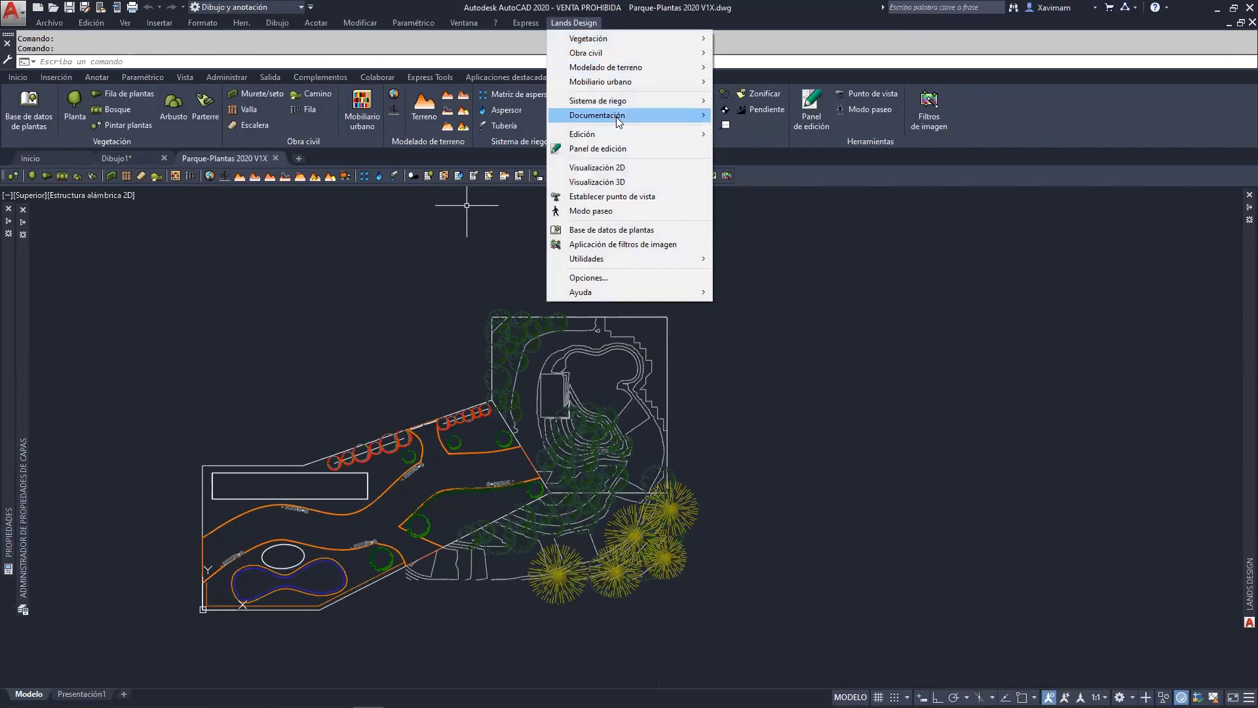
mouse_move(619, 122)
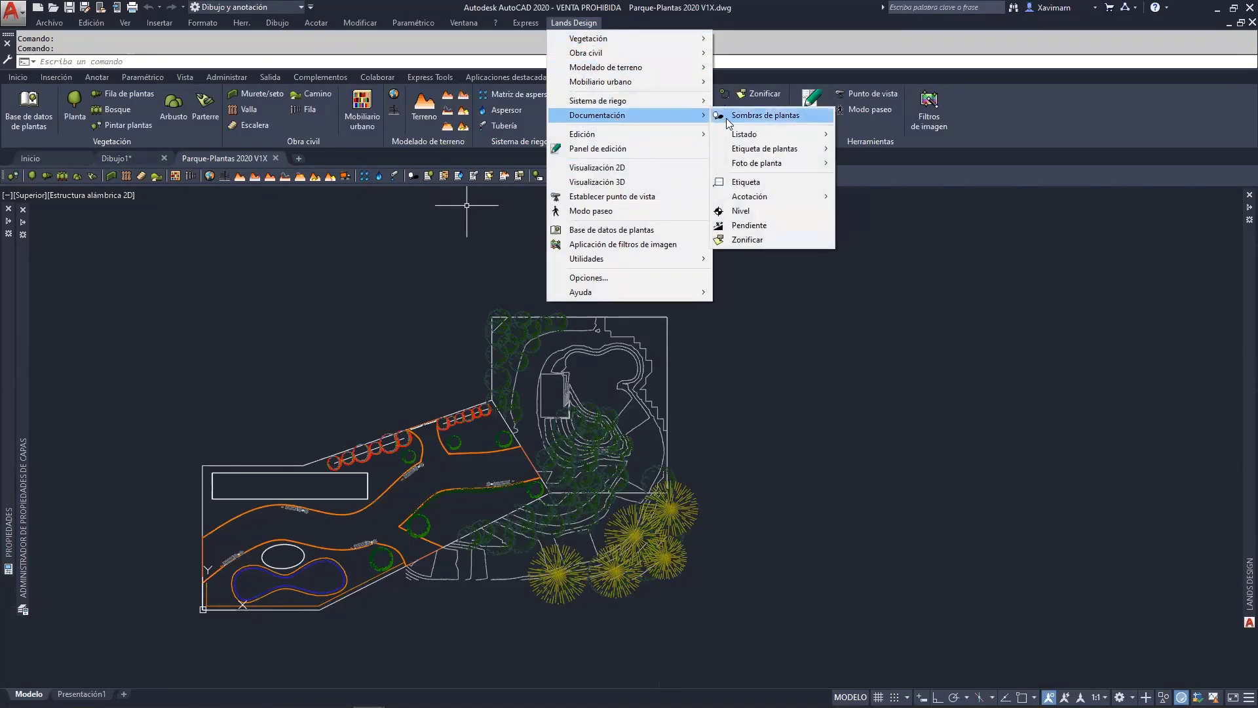
mouse_move(756, 129)
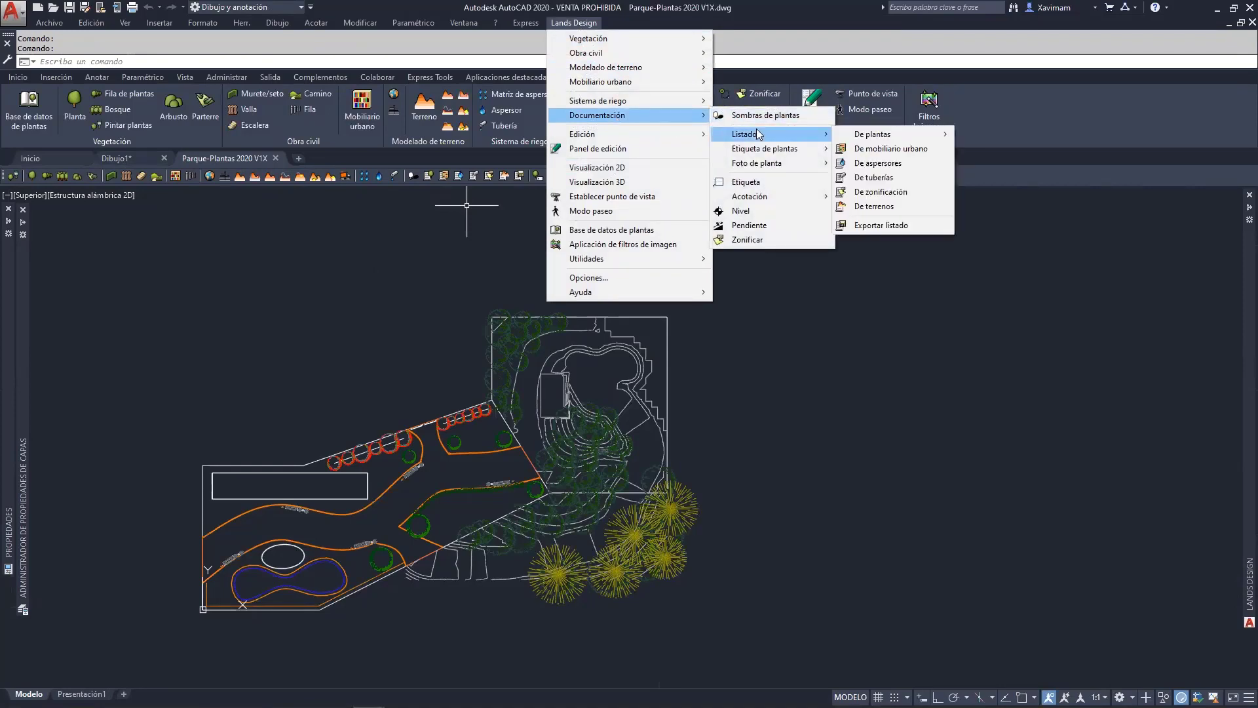
mouse_move(871, 136)
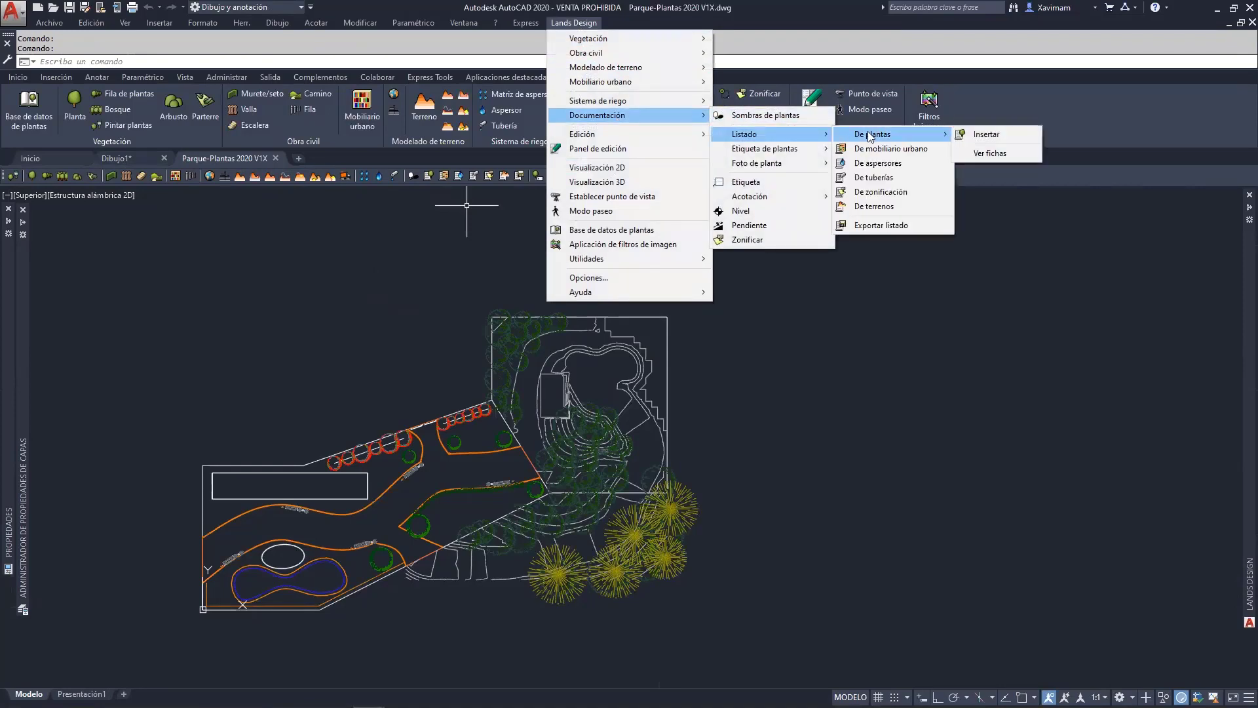
left_click(990, 135)
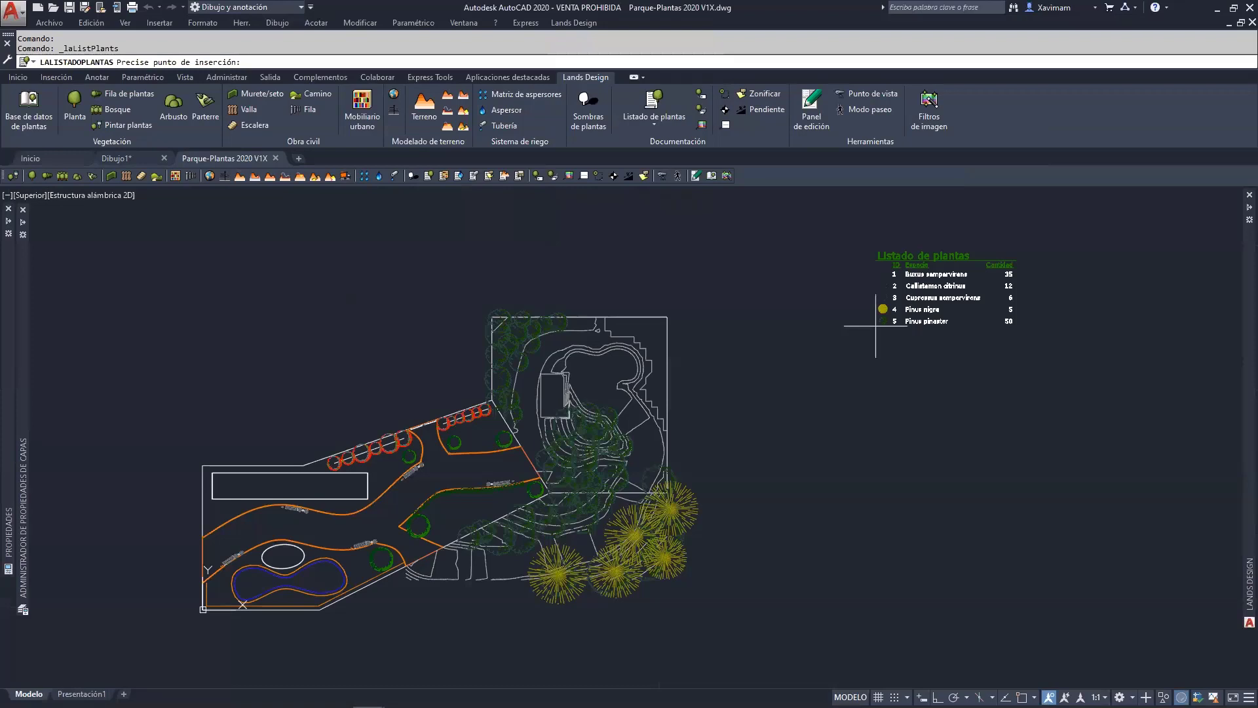
left_click(876, 325)
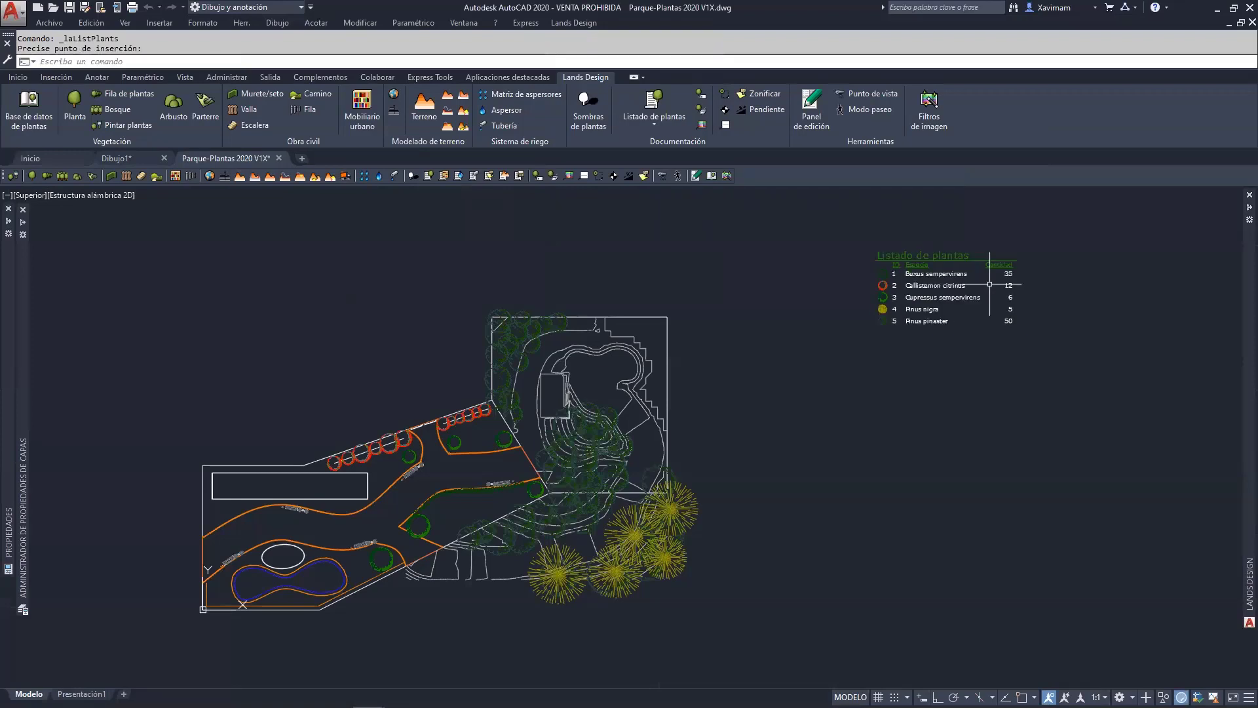
Add the Presentación and Medida fields to the plant list.
scroll(931, 305, "up", 5)
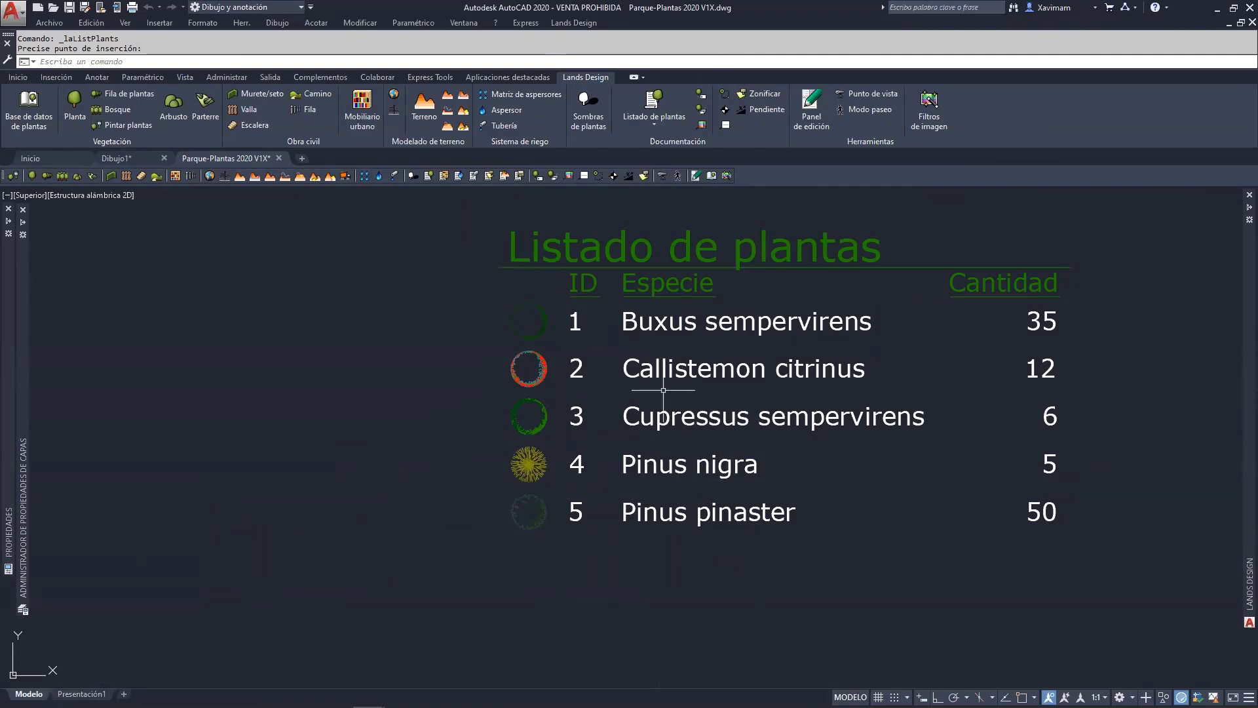
left_click(657, 322)
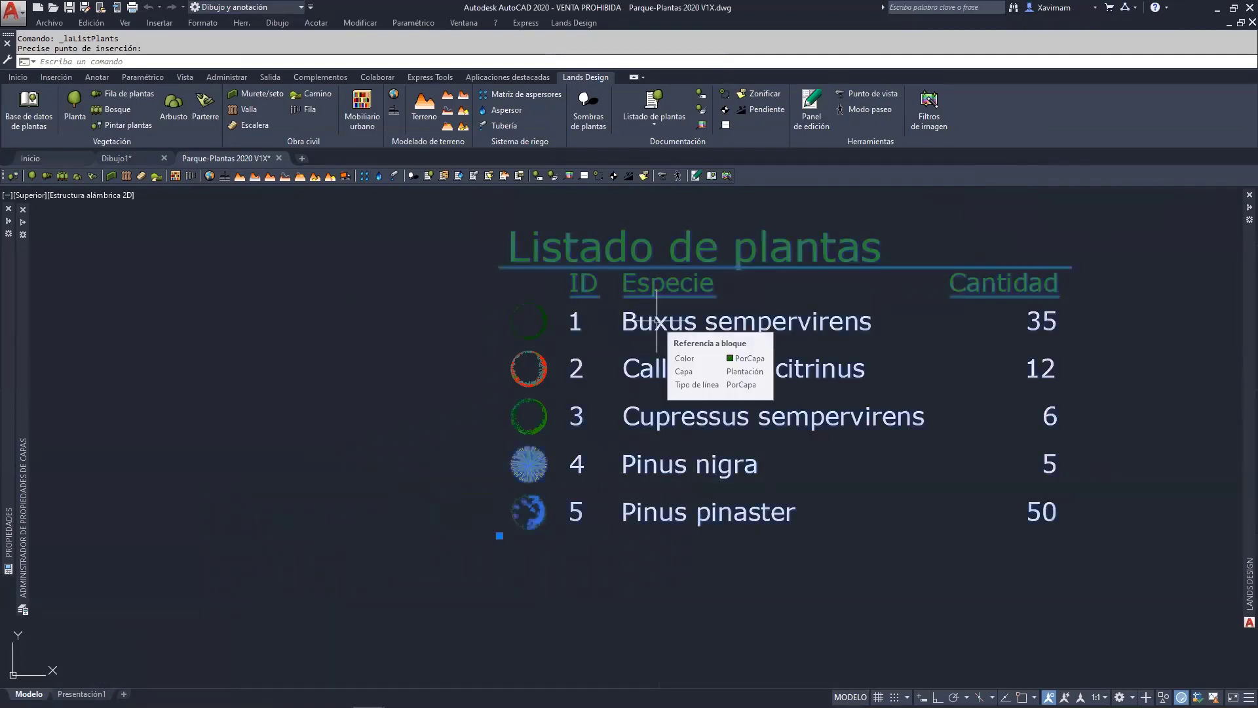
middle_click_drag(837, 402, 635, 429)
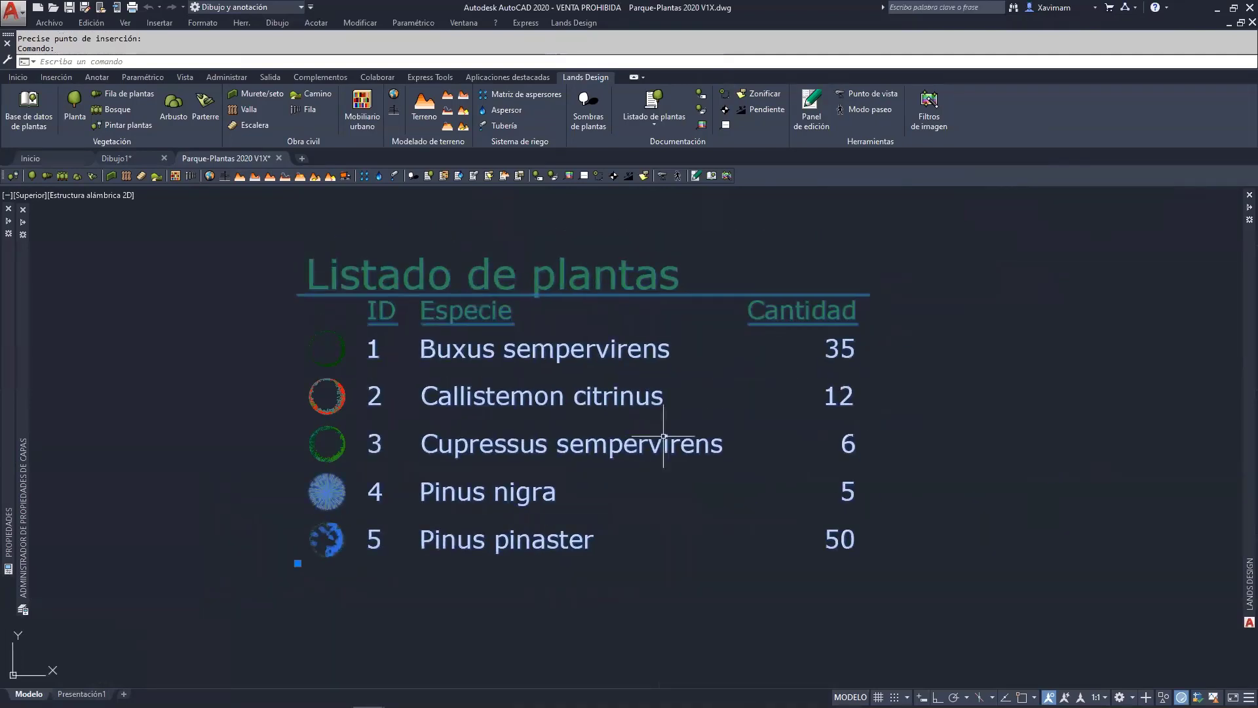
mouse_move(1239, 364)
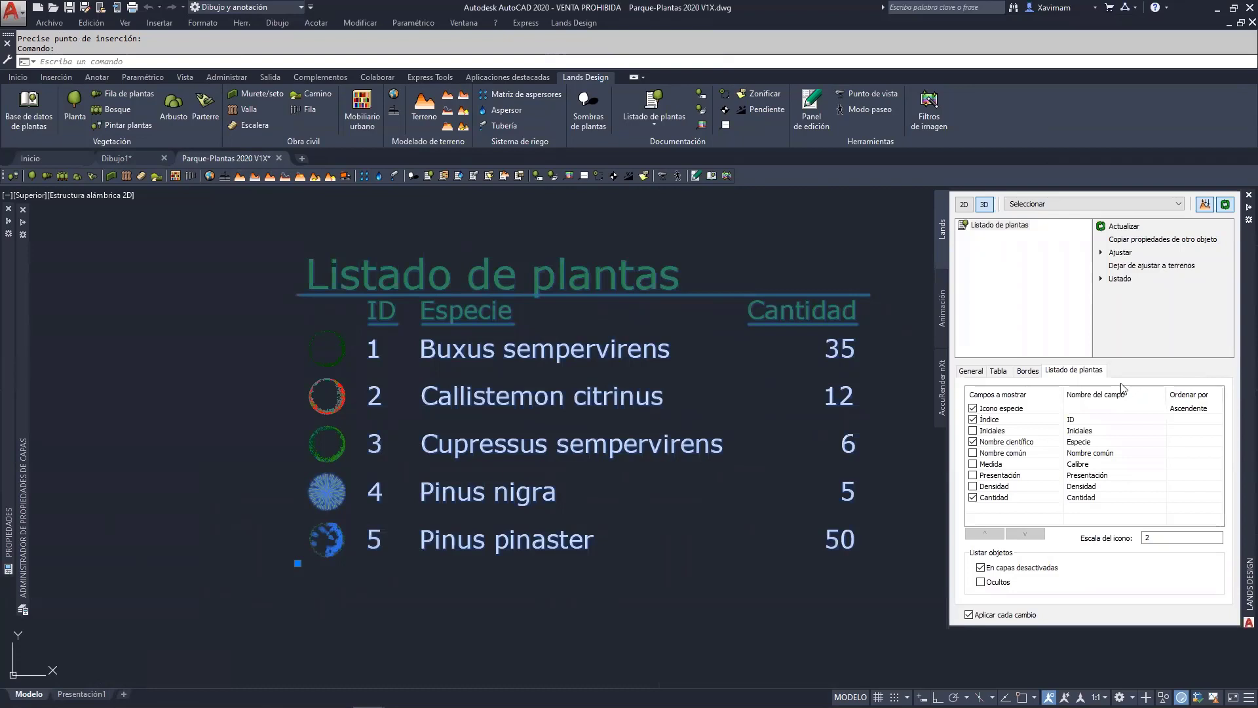
left_click(969, 371)
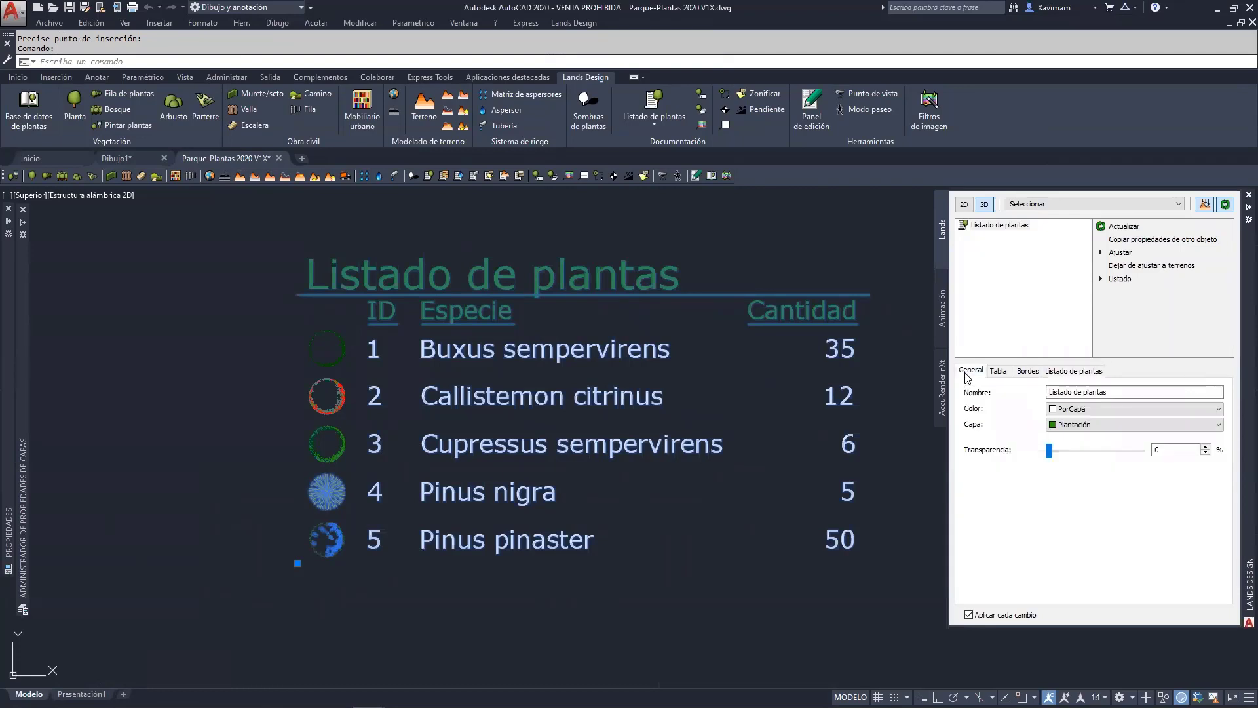
left_click(1000, 370)
left_click(1029, 373)
left_click(1062, 373)
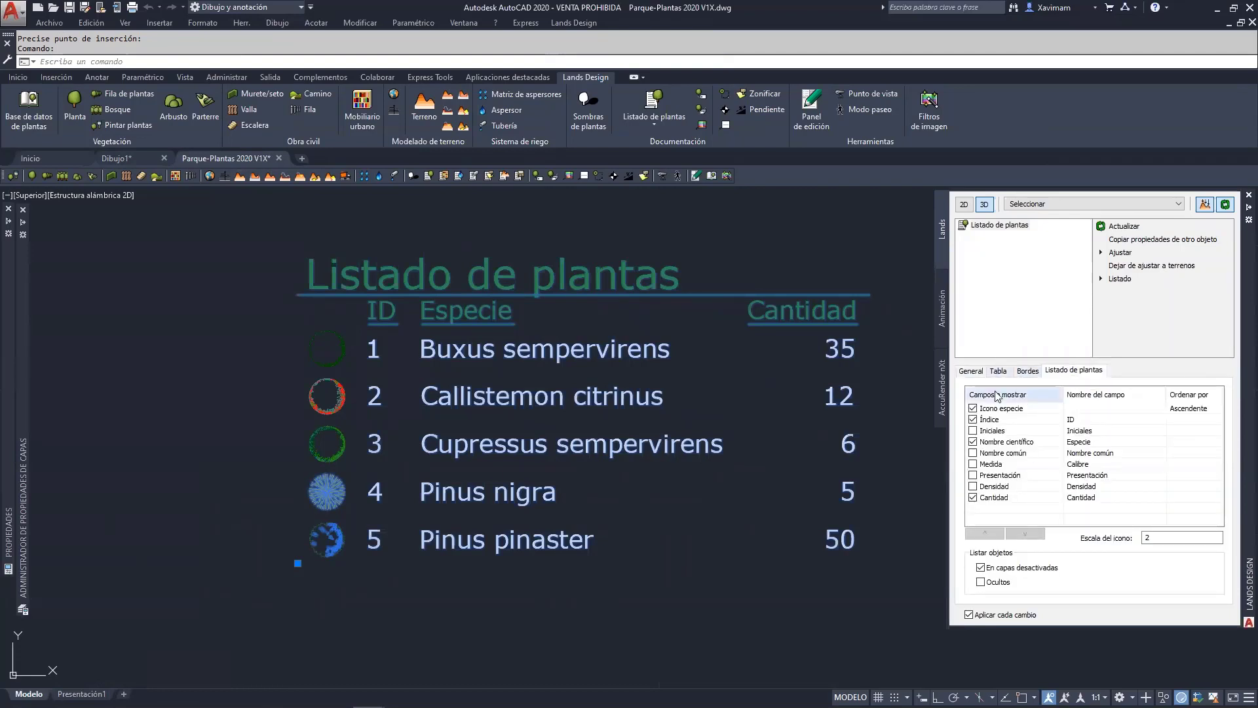
left_click(973, 476)
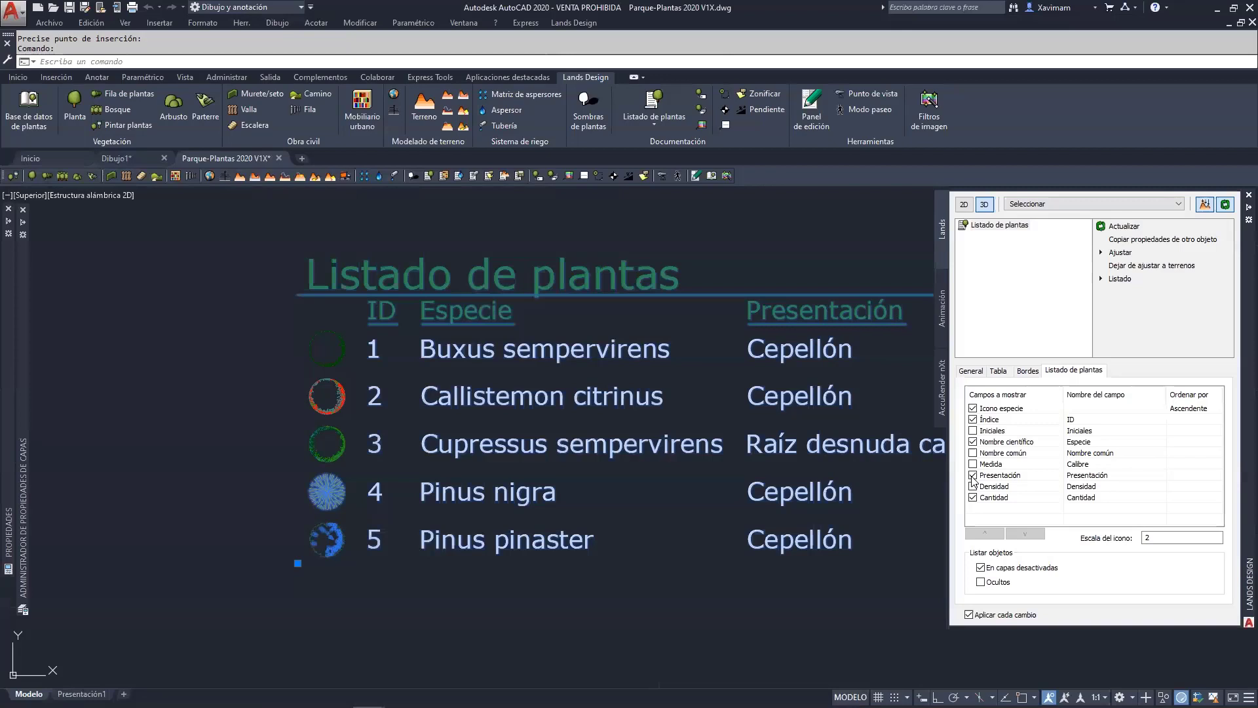
left_click(973, 464)
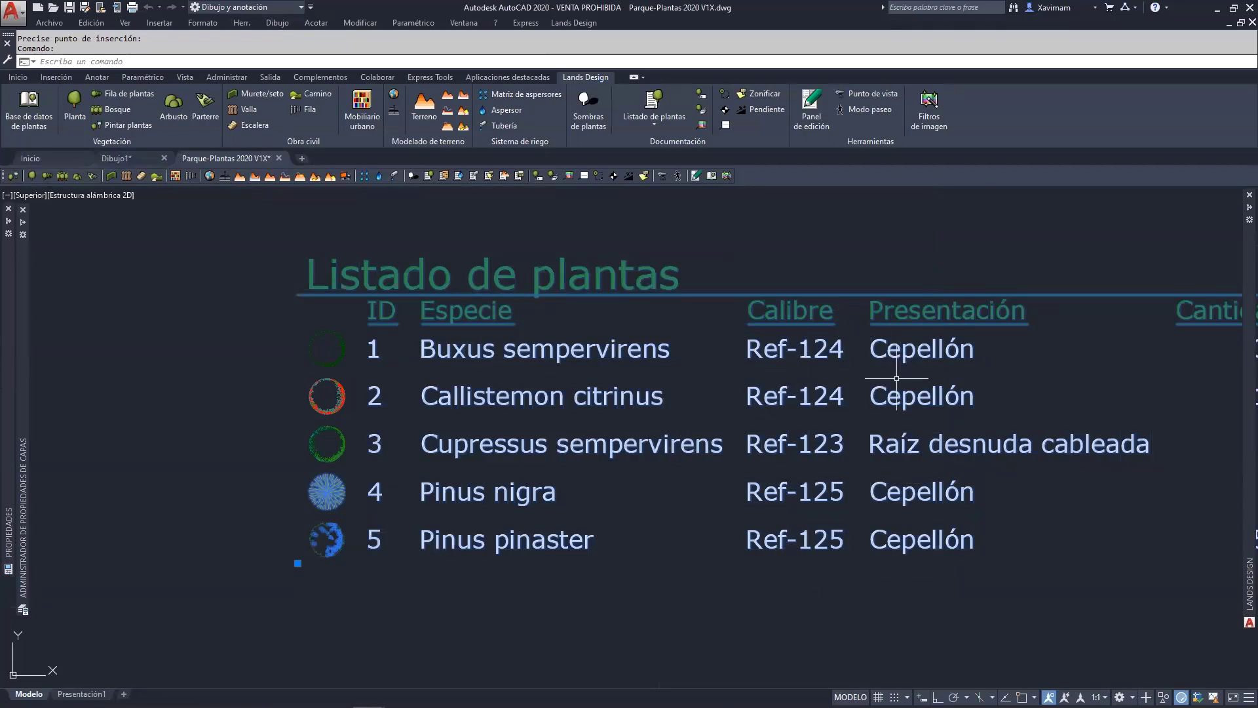
scroll(936, 463, "down", 2)
scroll(936, 463, "up", 4)
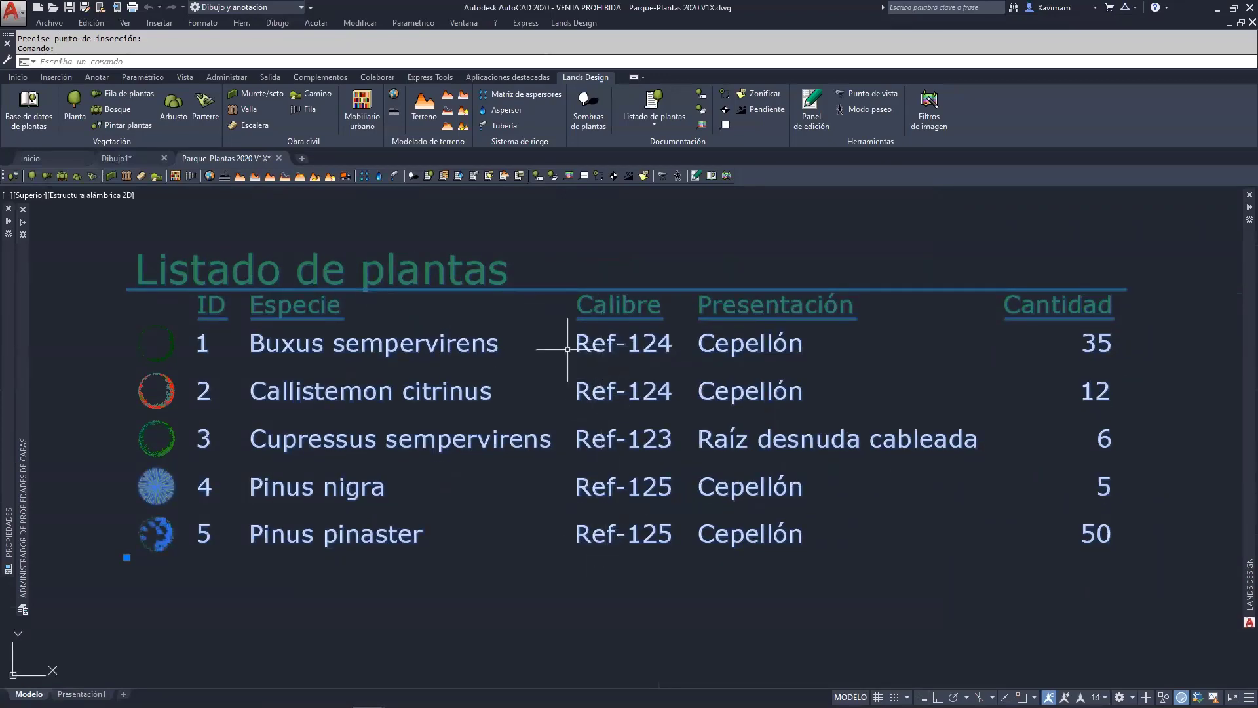
Examine the file types offered for exporting the plant list, and cancel the export without saving.
right_click(614, 349)
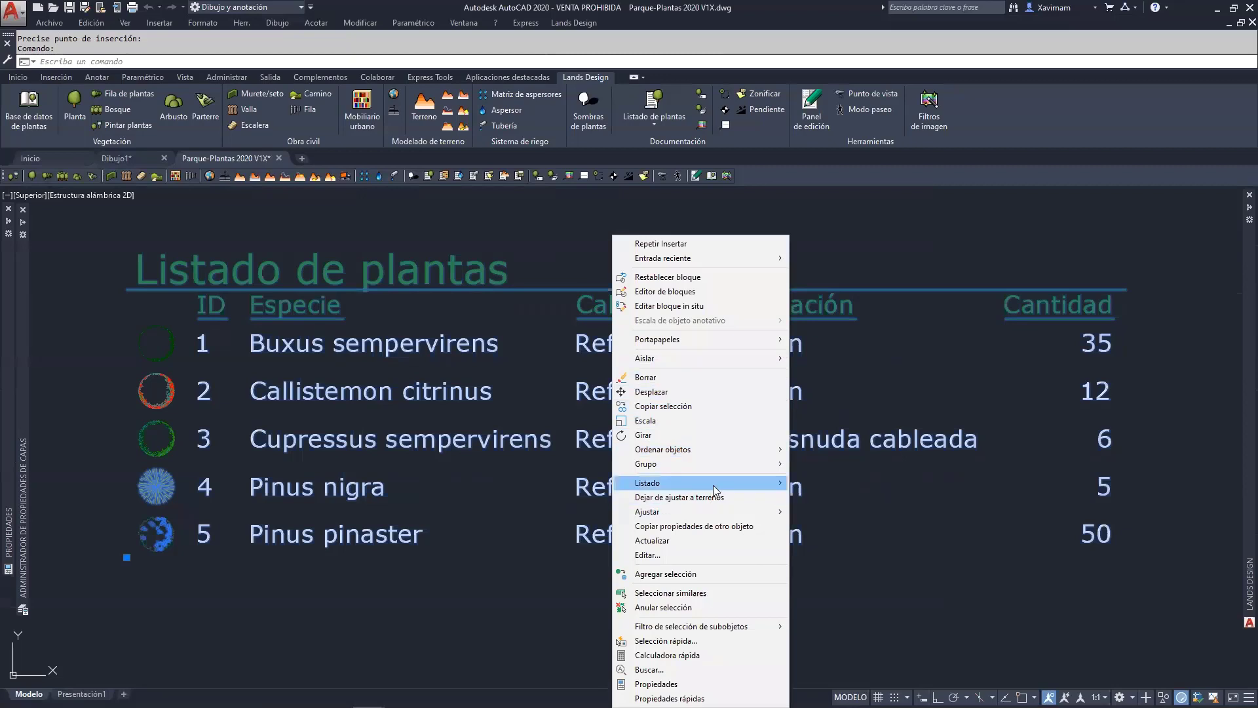
mouse_move(753, 482)
left_click(823, 483)
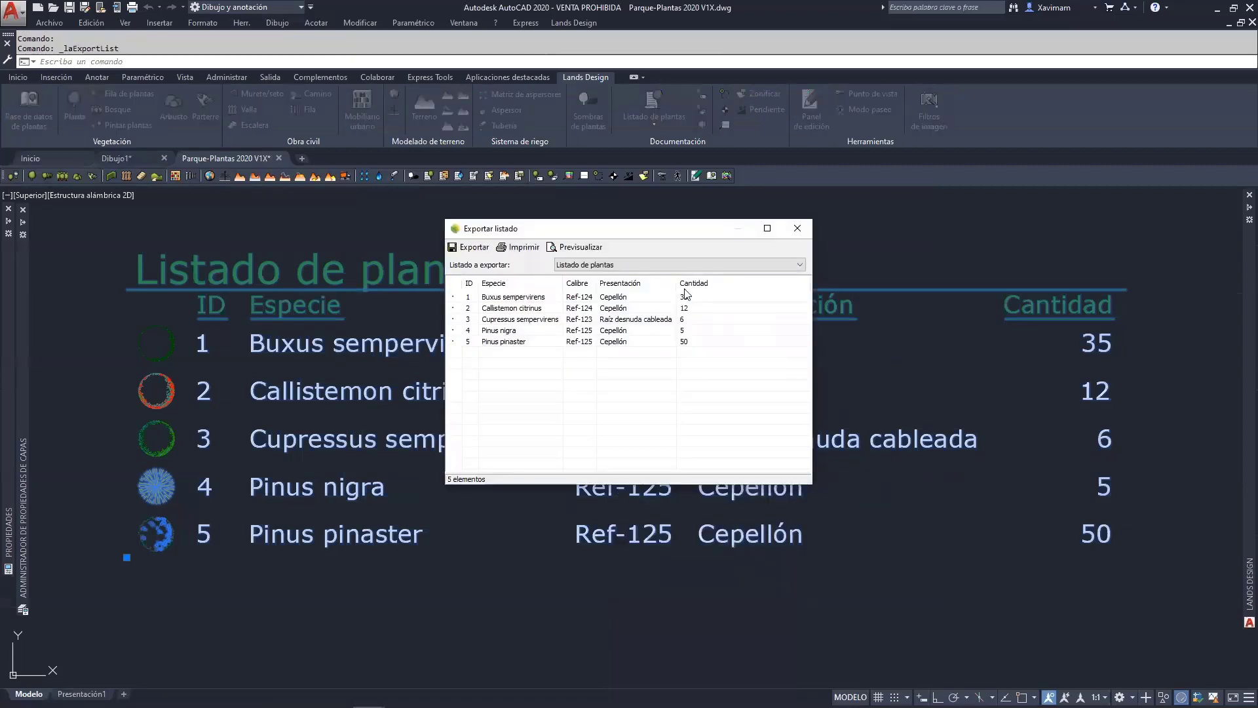
left_click(474, 247)
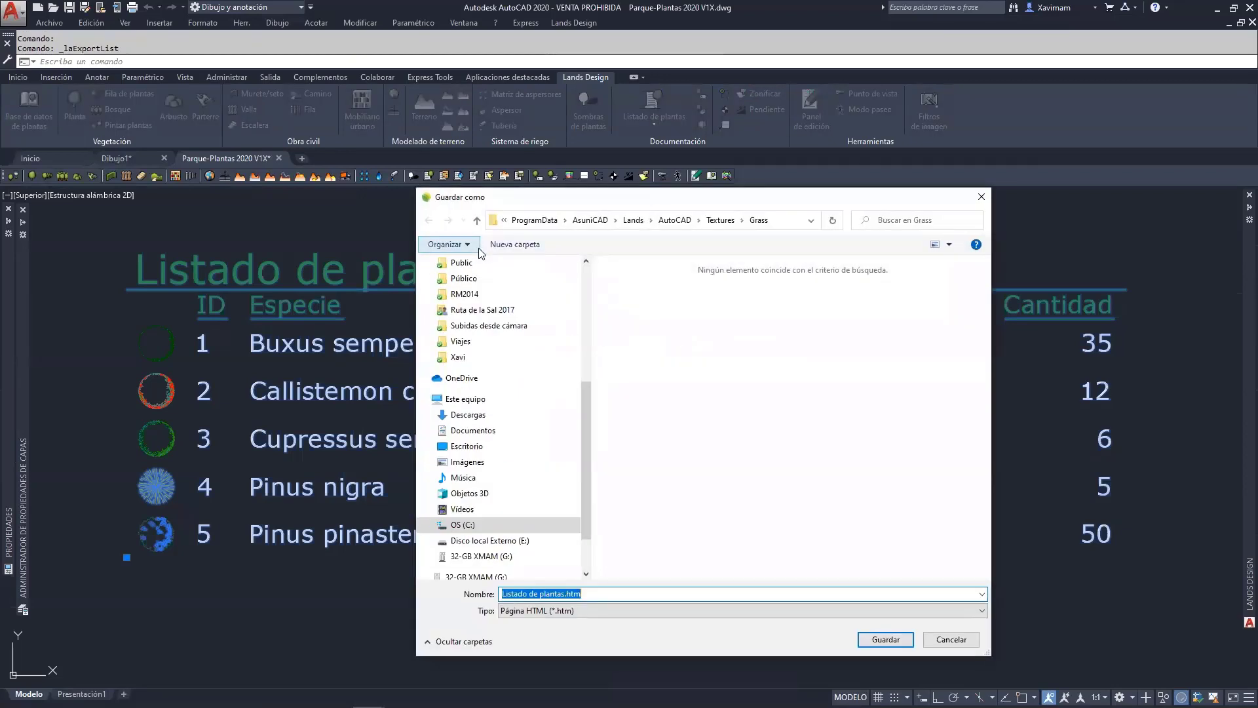
left_click(584, 611)
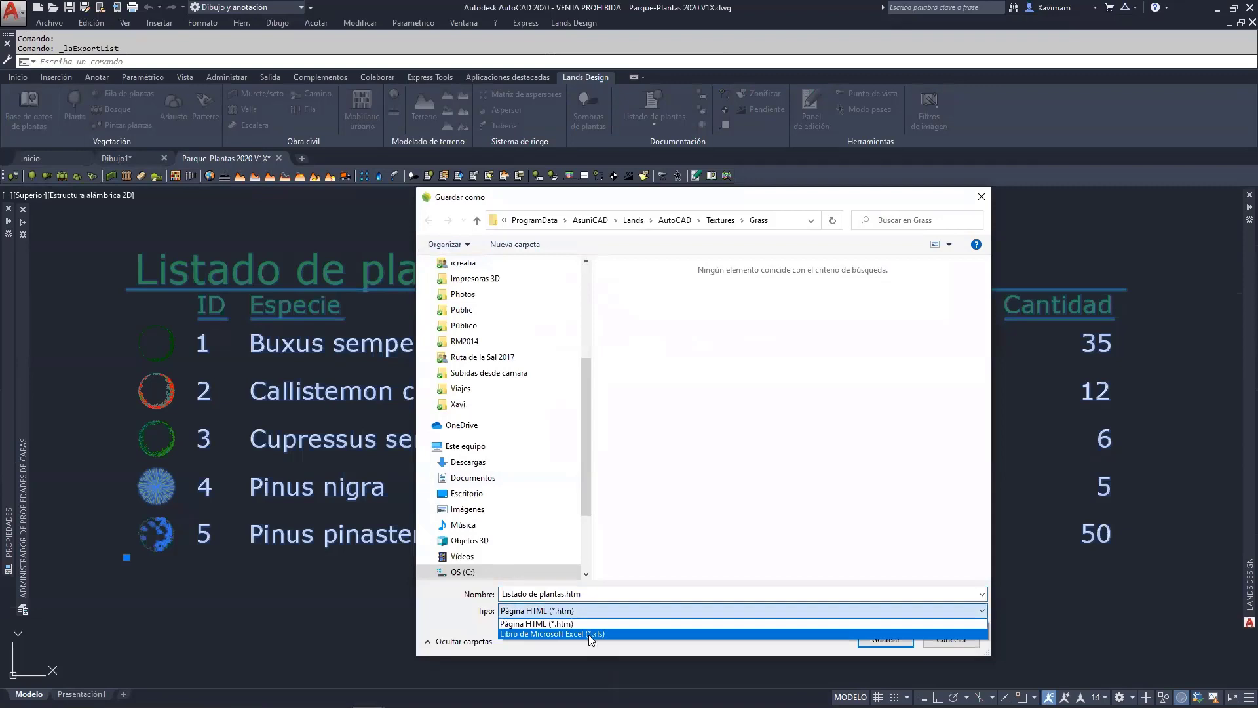
left_click(806, 420)
left_click(935, 639)
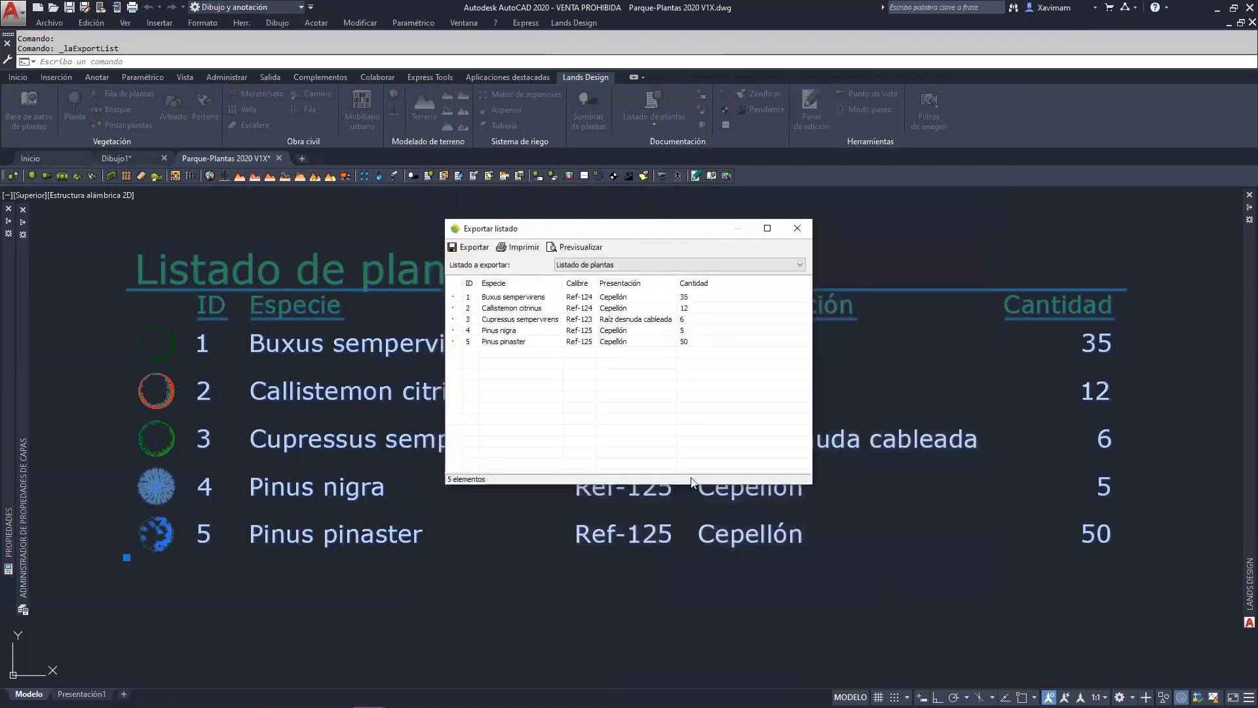
left_click(798, 229)
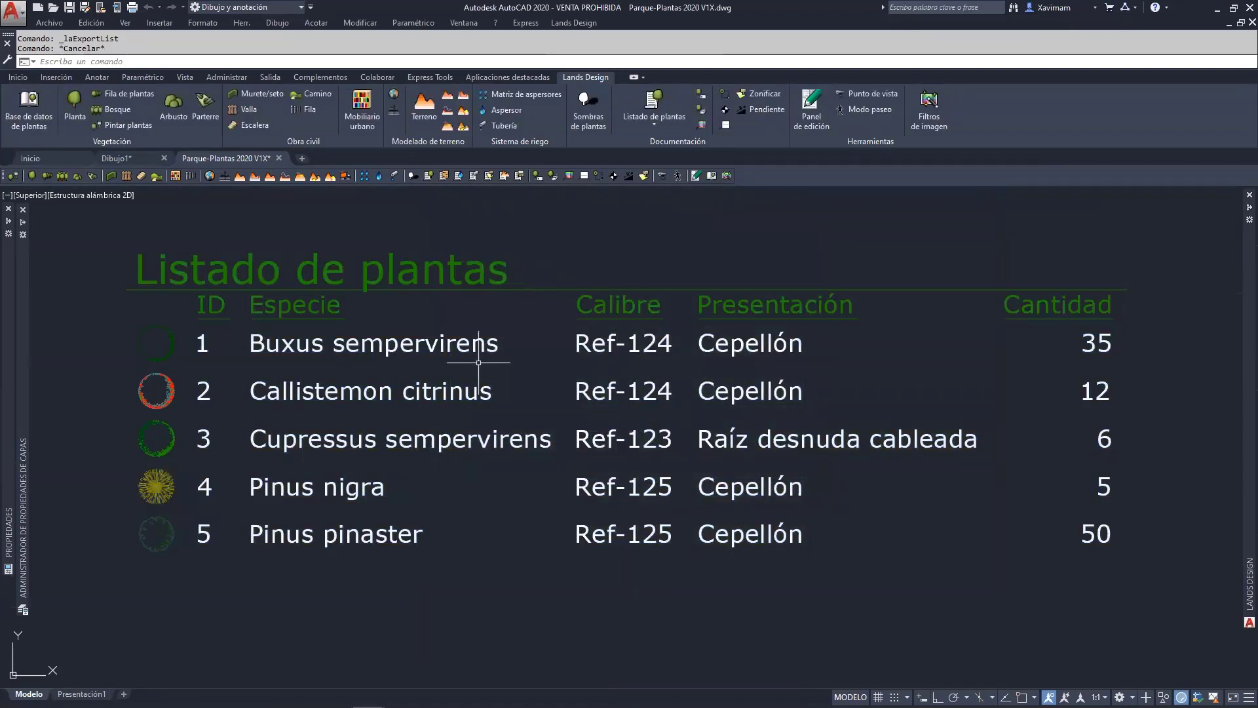
scroll(472, 369, "down", 8)
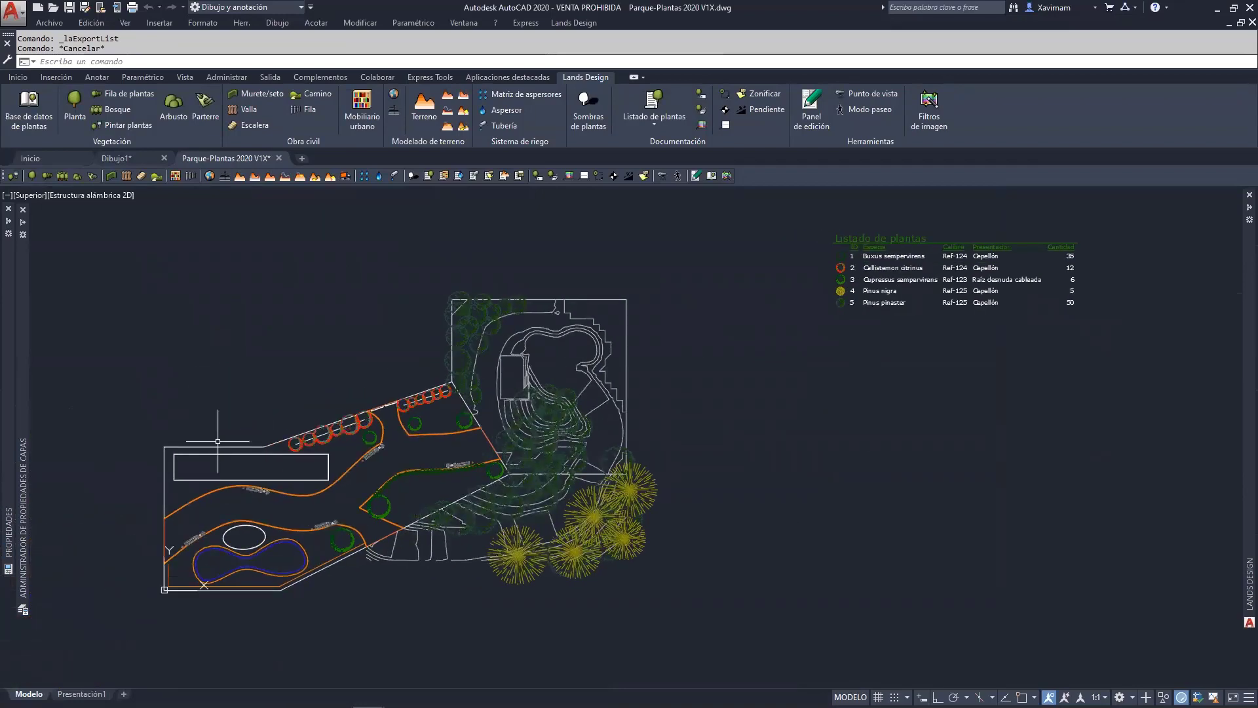
scroll(225, 474, "up", 8)
mouse_move(229, 473)
middle_mouse_down()
mouse_move(365, 467)
mouse_move(395, 444)
mouse_move(386, 451)
middle_mouse_up()
scroll(387, 447, "down", 2)
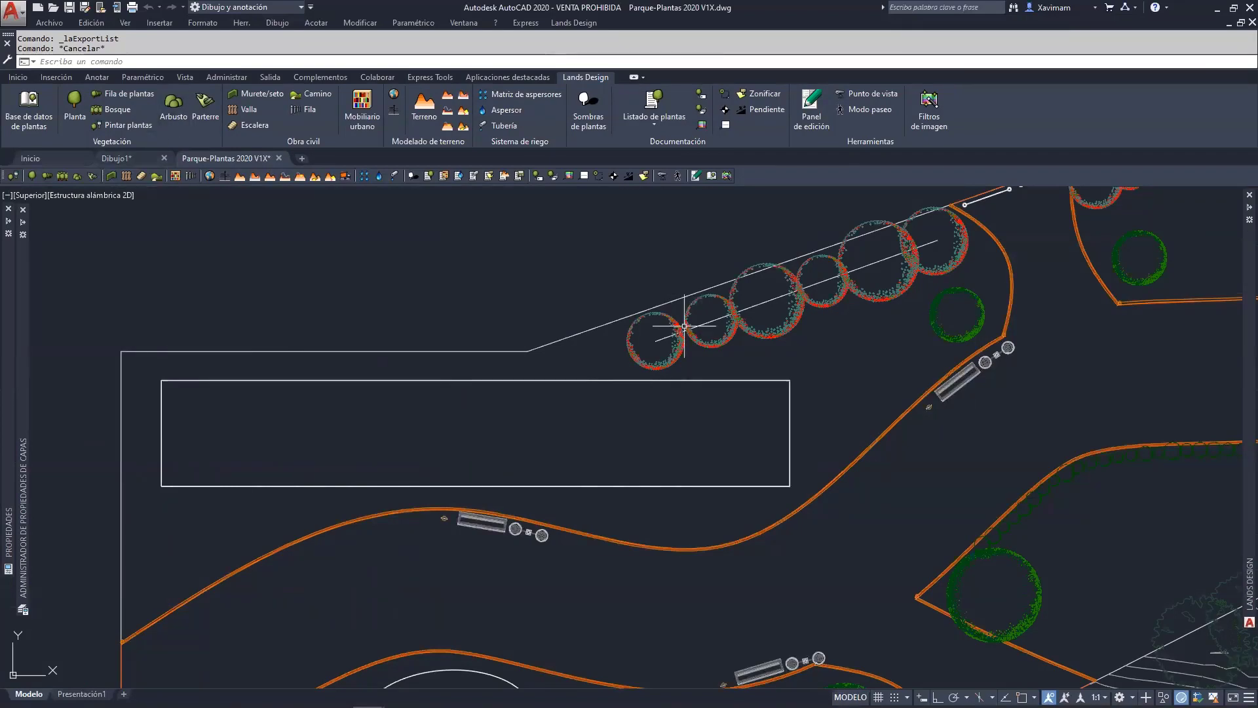
middle_click_drag(575, 514, 551, 443)
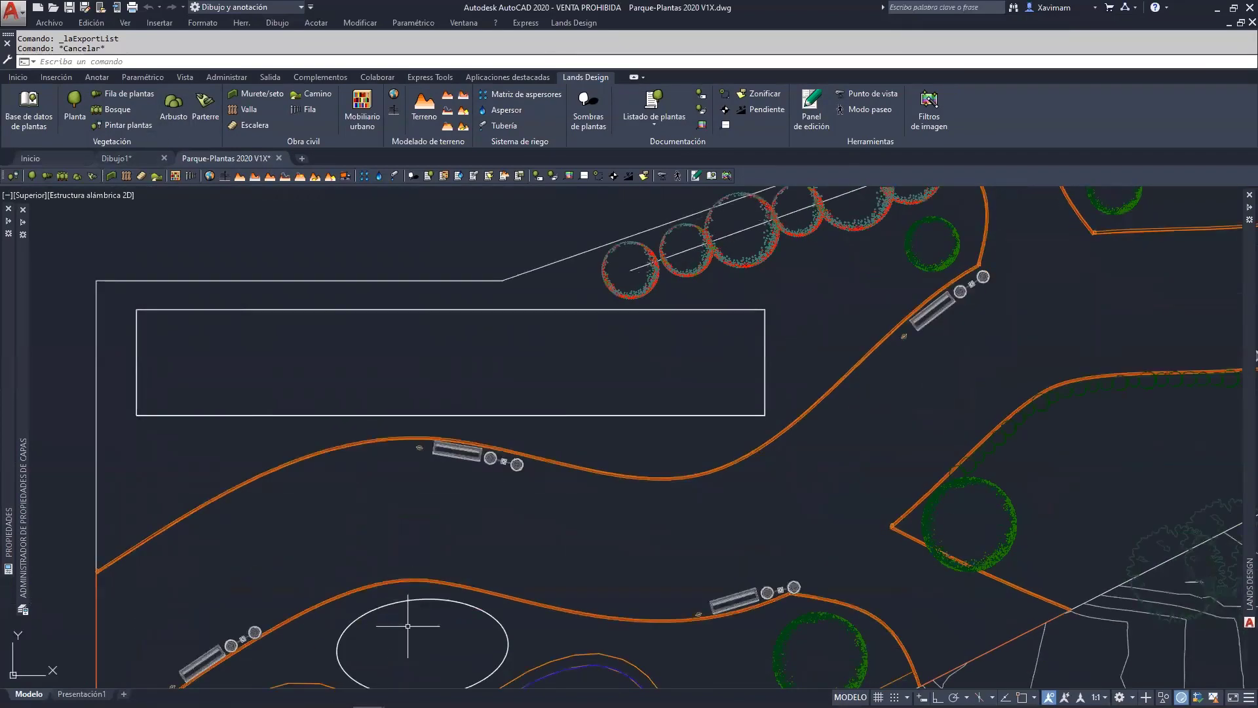
scroll(561, 540, "down", 4)
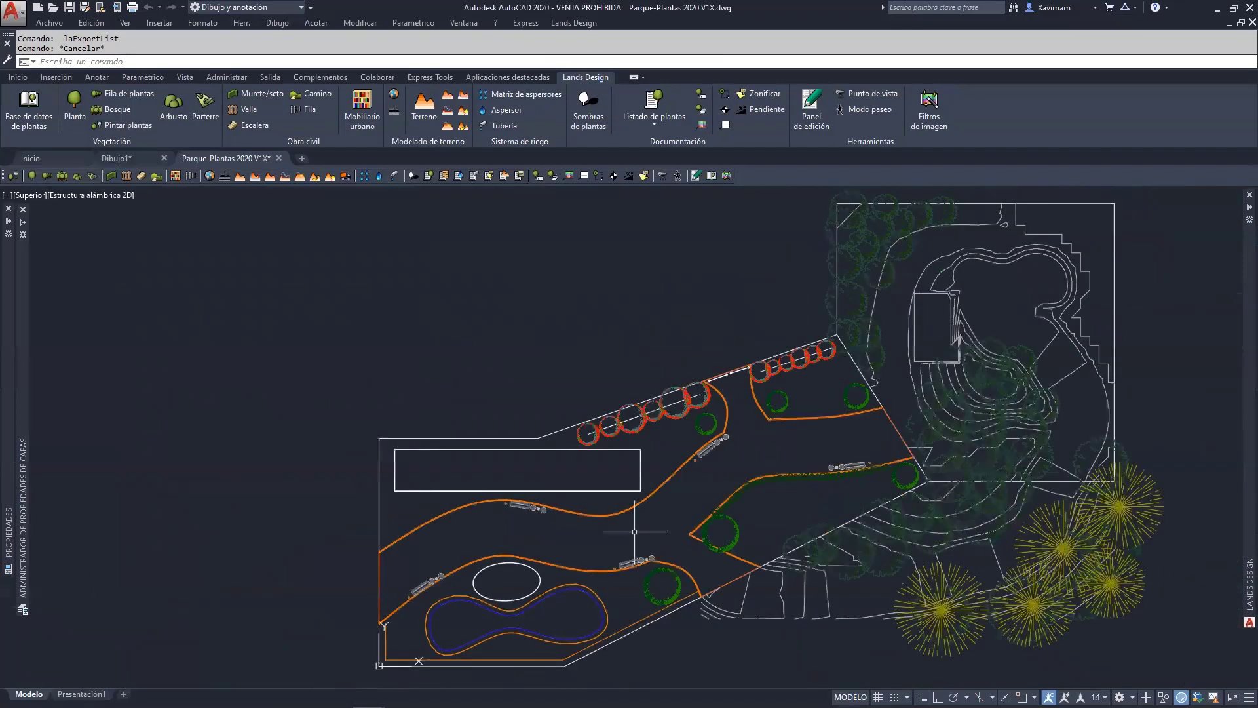
Start a shrub planting with the species Elaeagnus x ebbingei 'Aurea' for the white rectangle in the park plan.
middle_click_drag(703, 512, 344, 492)
scroll(667, 585, "up", 2)
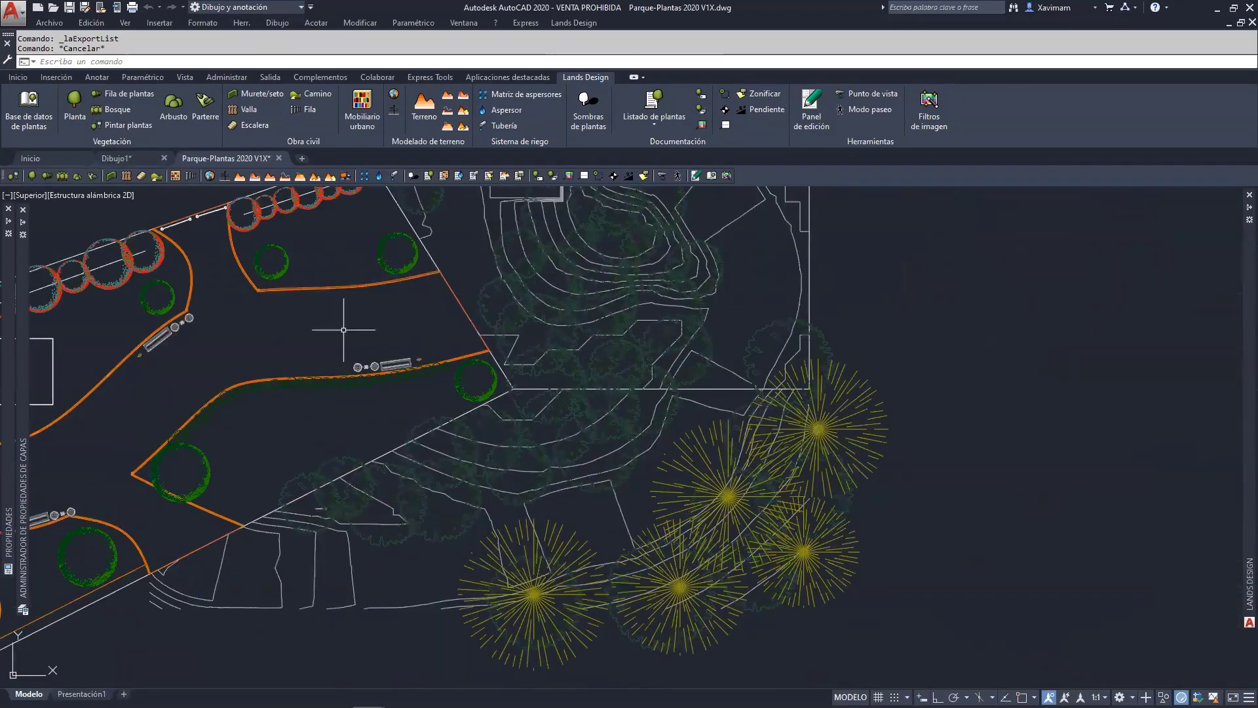
mouse_move(203, 372)
middle_mouse_down()
mouse_move(626, 446)
mouse_move(684, 437)
middle_mouse_up()
scroll(239, 446, "up", 2)
middle_click_drag(259, 444, 345, 411)
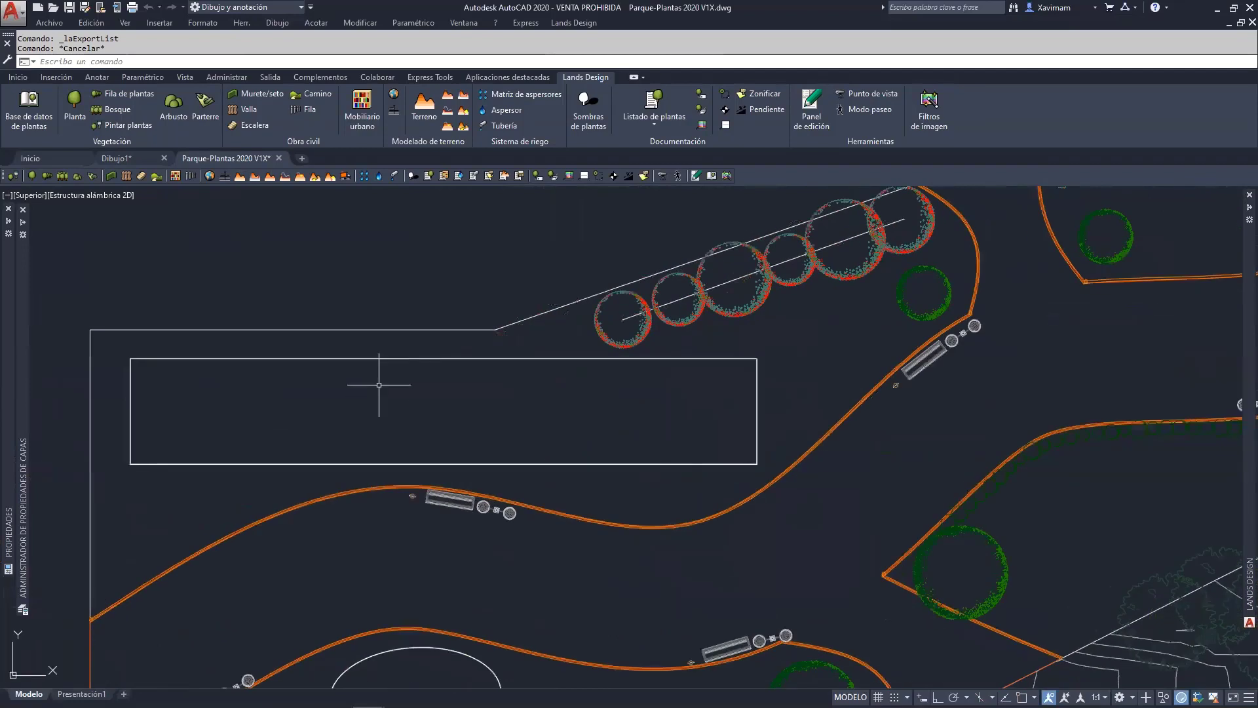
left_click(174, 118)
left_click(480, 285)
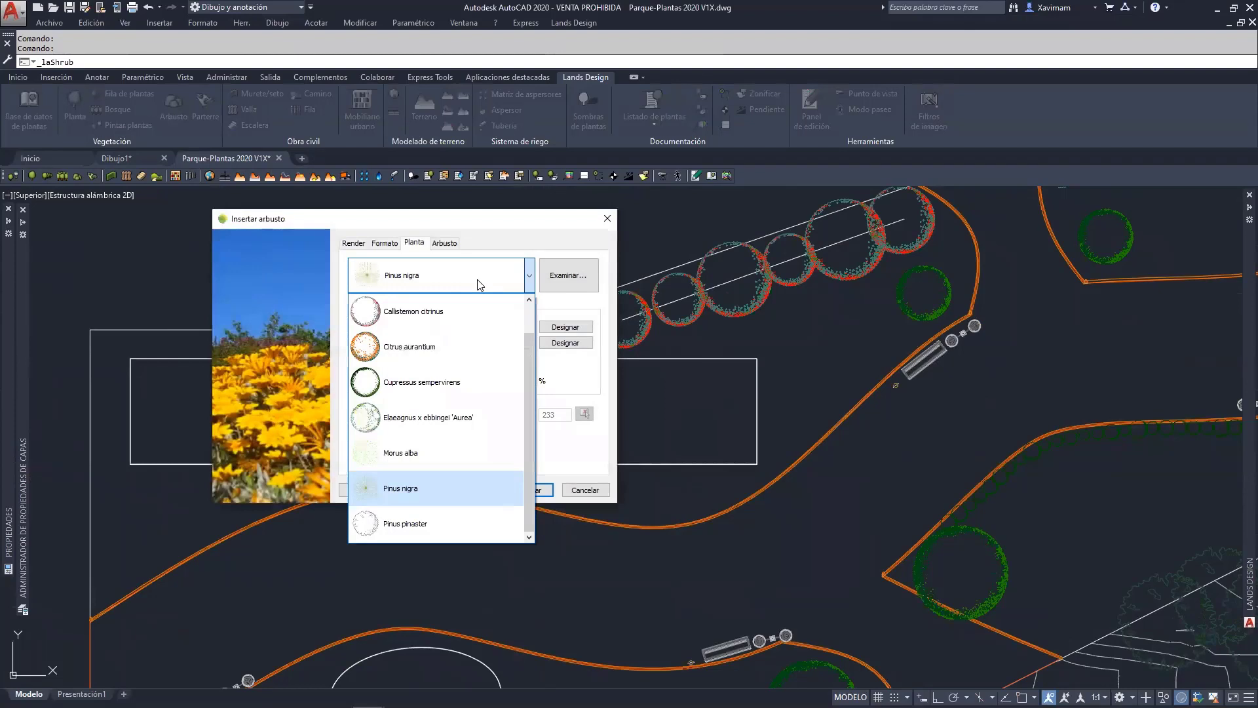
left_click(457, 422)
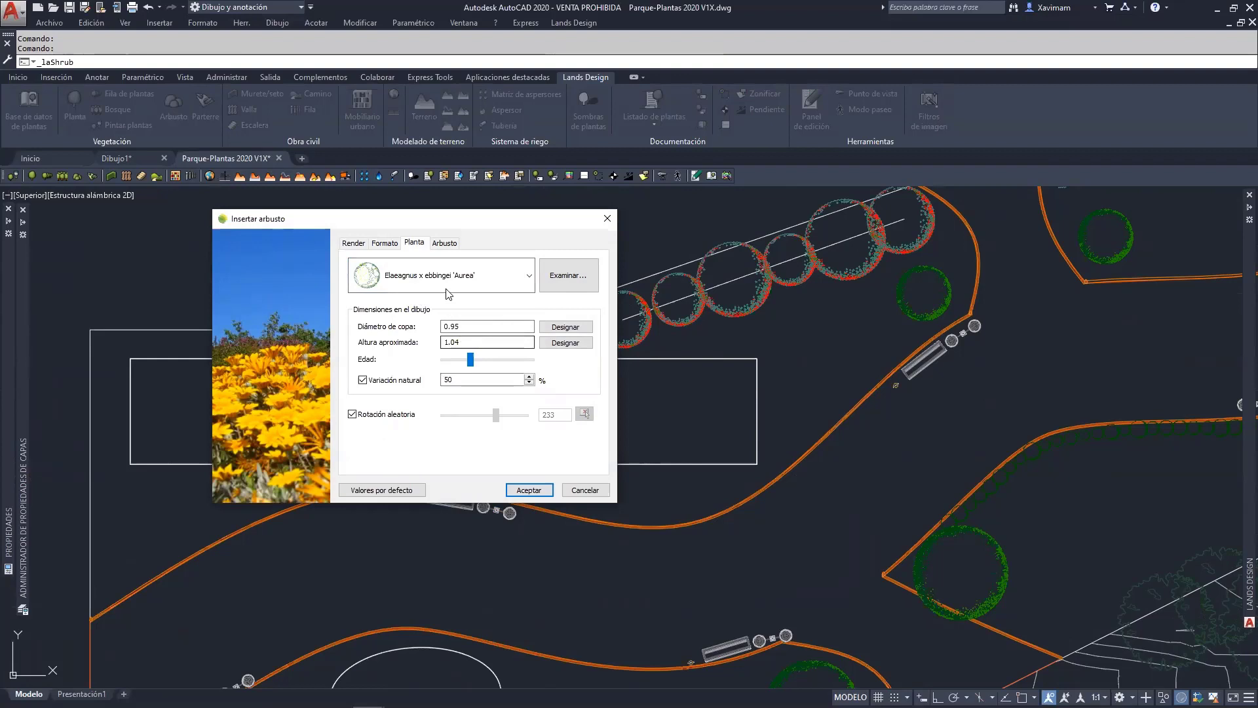
Try the forest or specimen-matrix distribution for the shrubs and examine its unit-count and matrix parameters.
left_click(445, 244)
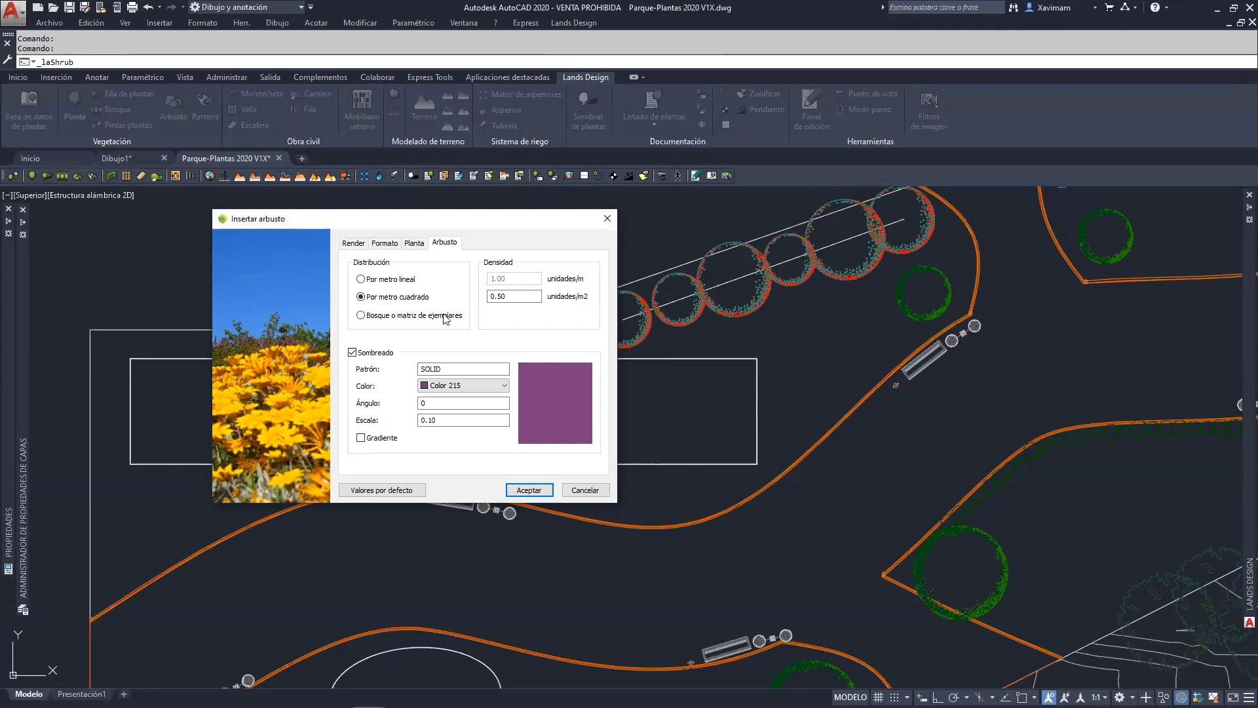
left_click(360, 315)
left_click(476, 244)
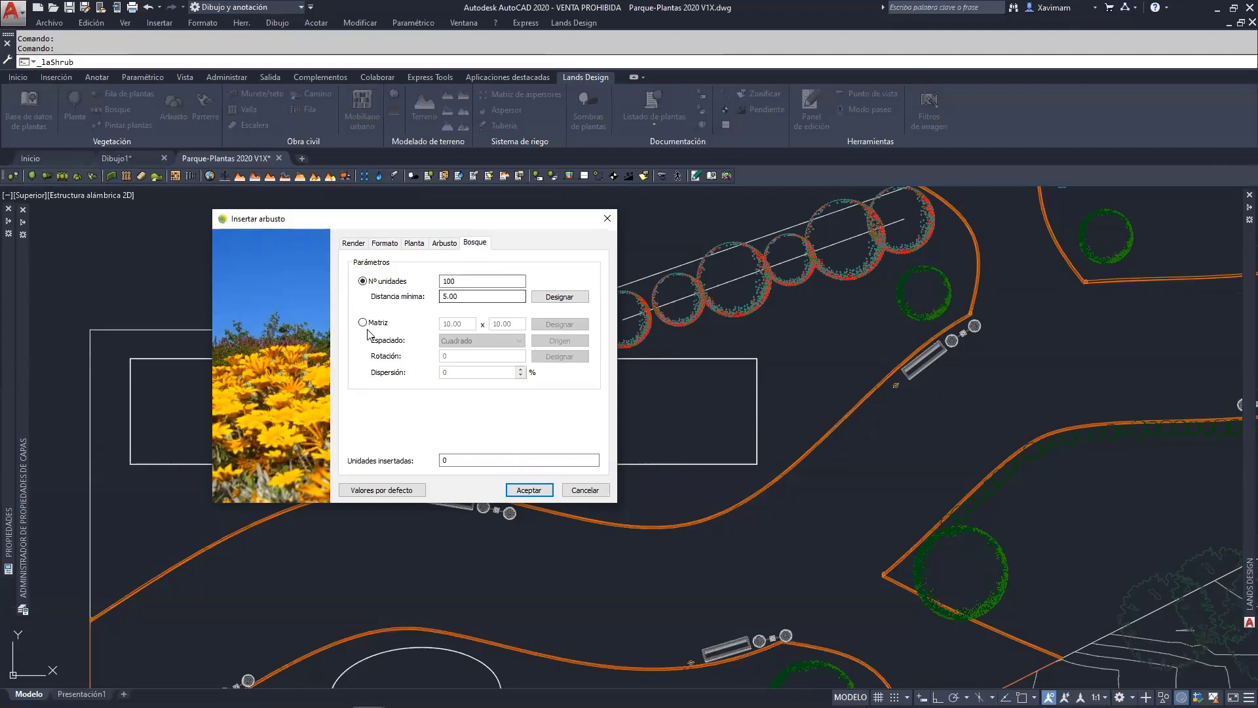
left_click(445, 243)
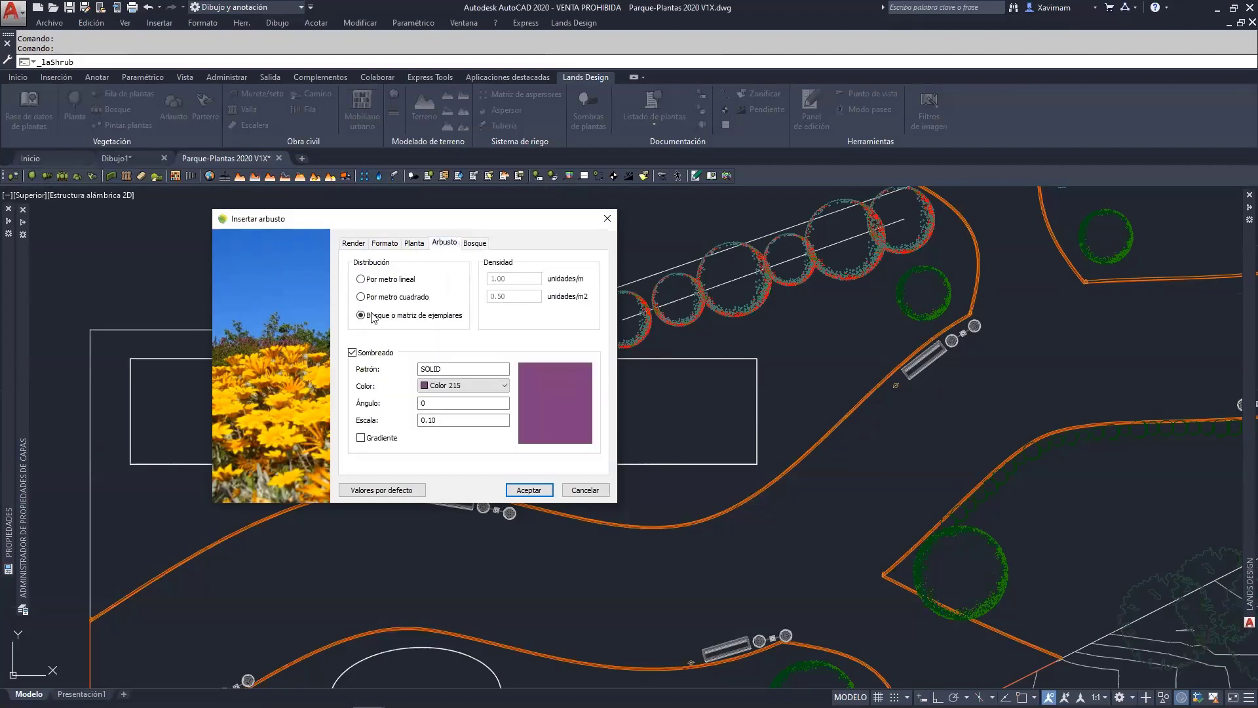
Distribute the shrubs per square metre at a density of 2 units/m2 and set the hatch color to Amarillo.
left_click(393, 297)
double_click(516, 296)
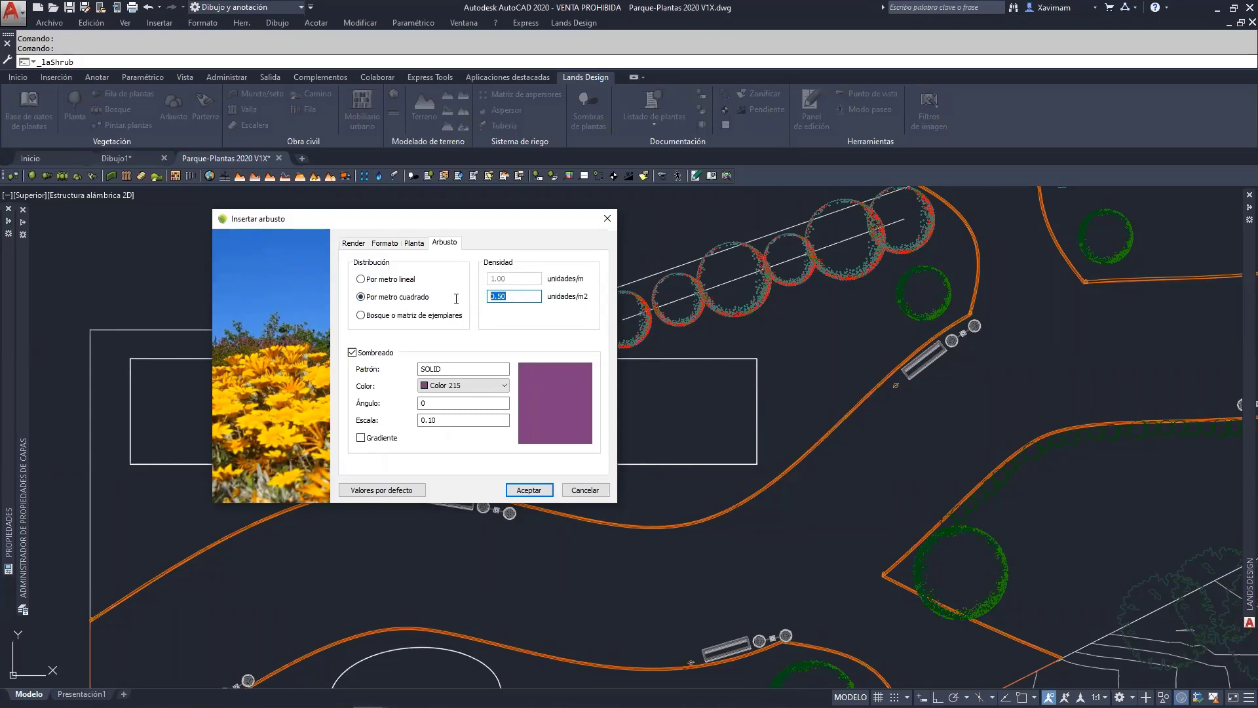
type("2")
left_click(500, 387)
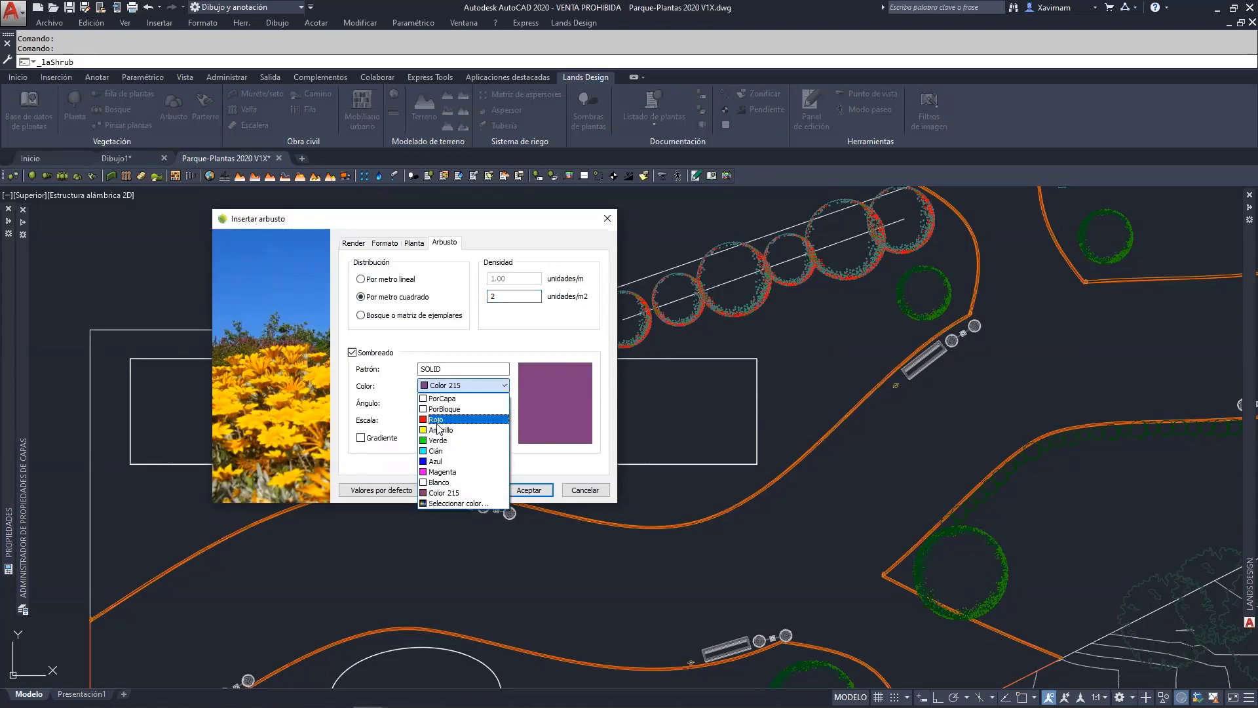
left_click(454, 430)
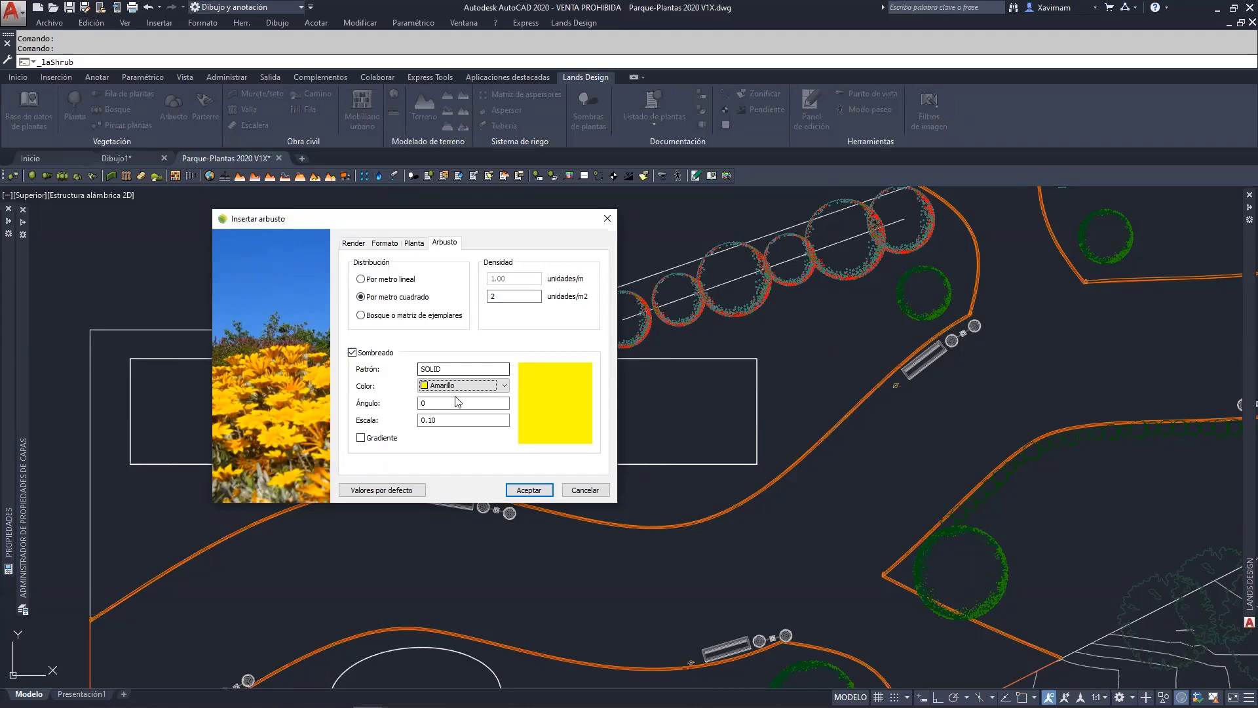
left_click(529, 491)
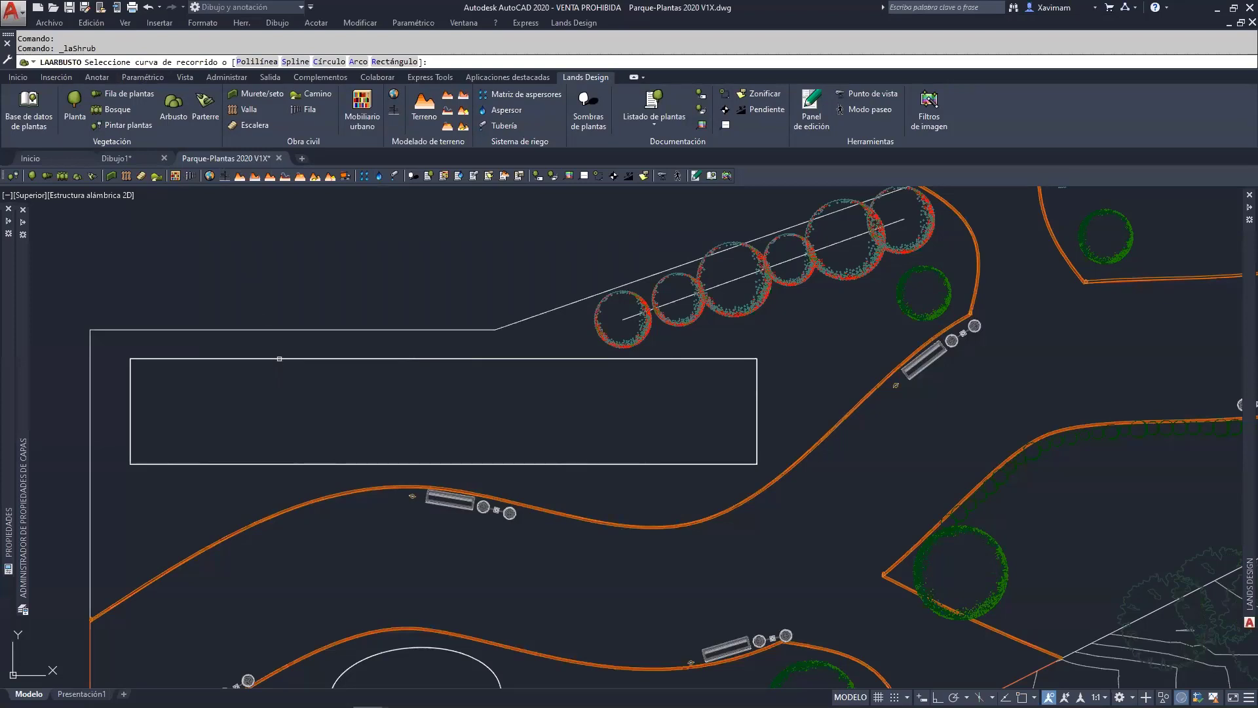
Insert the shrub area as a rectangle matching the opposite corners of the long white rectangle.
left_click(394, 61)
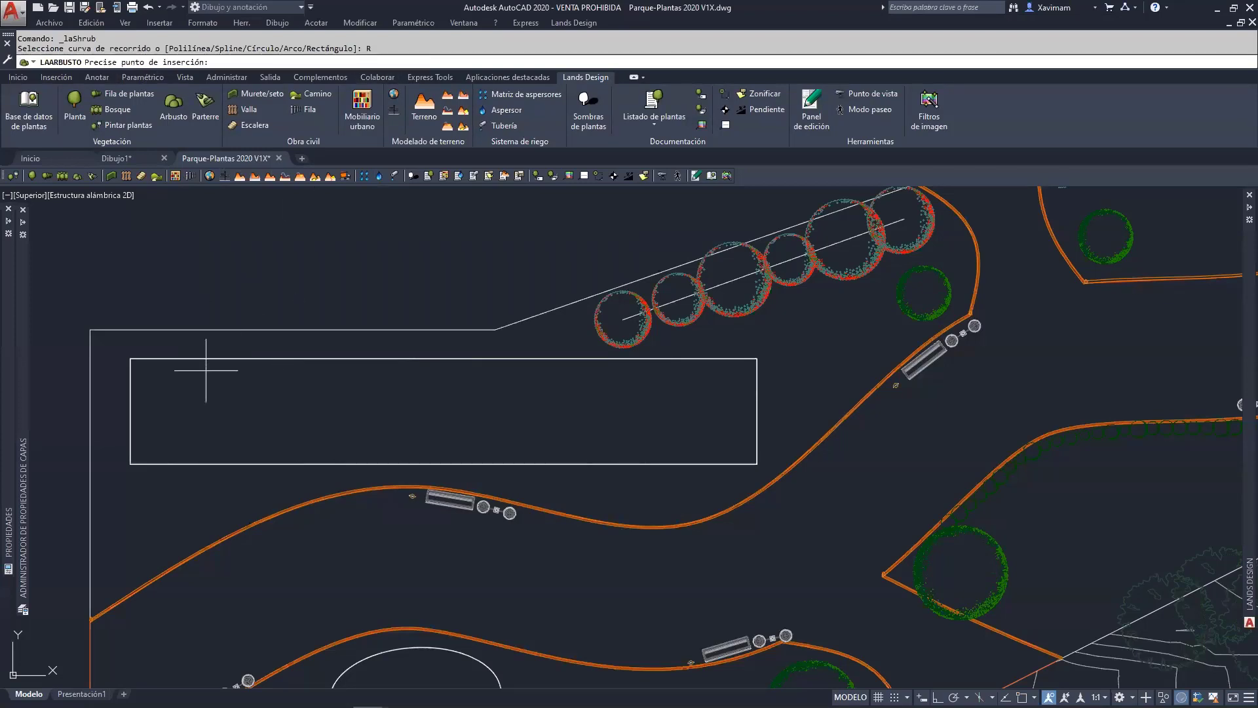
left_click(130, 464)
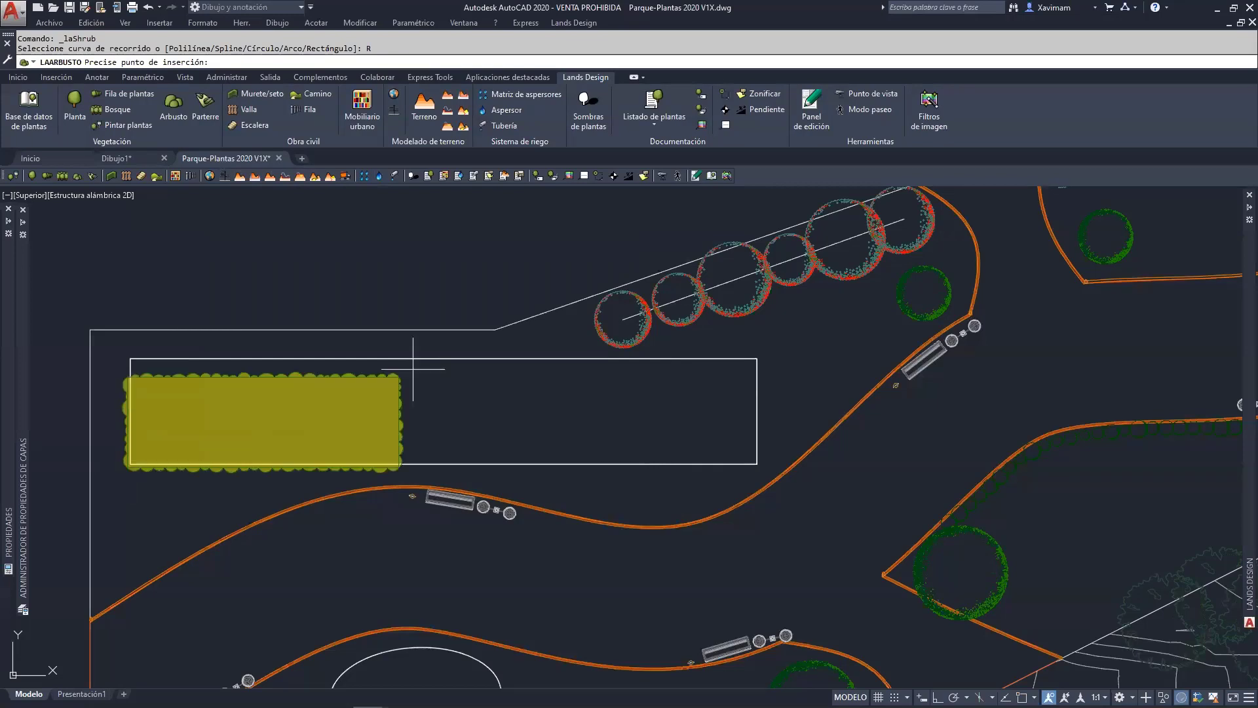
left_click(758, 358)
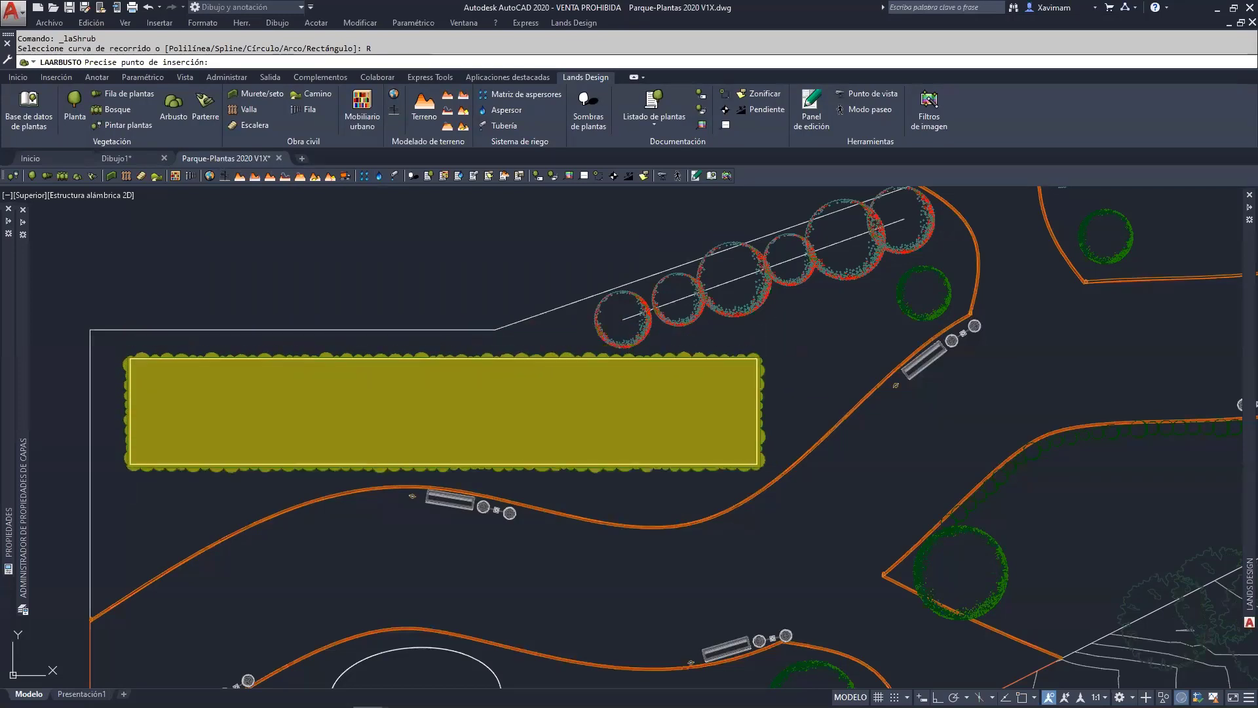
left_click(734, 367)
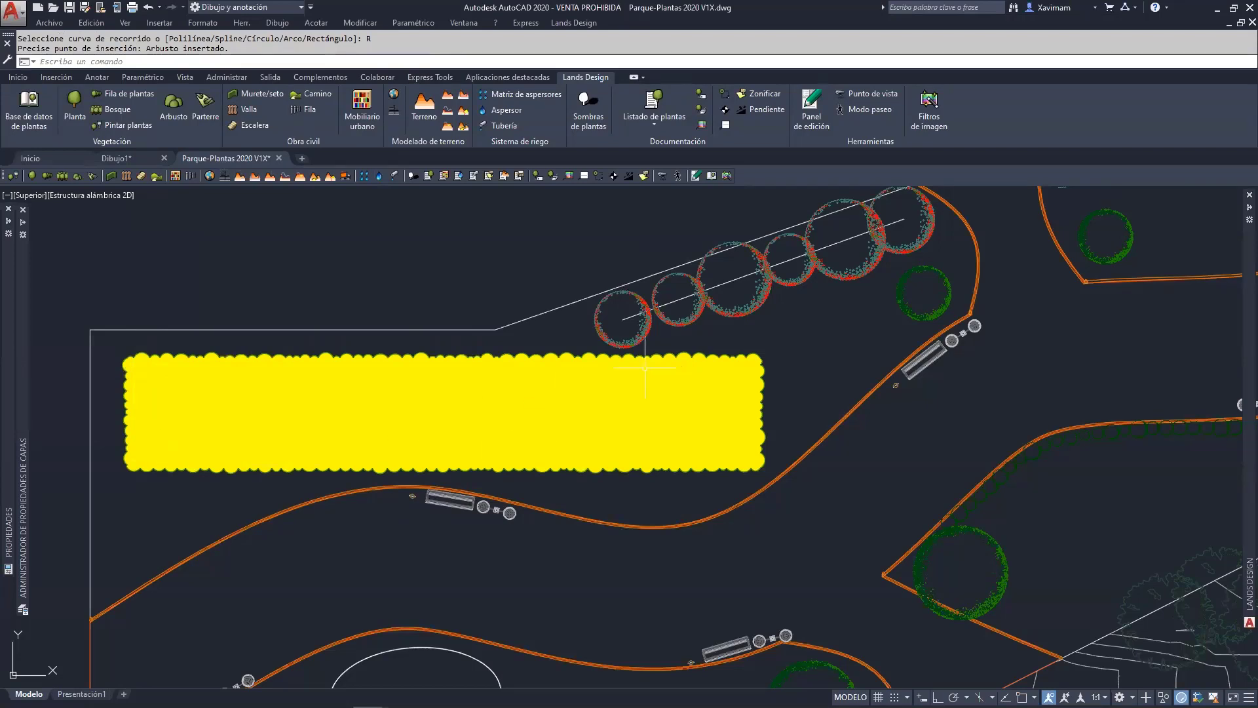
Examine the plant list's Elaeagnus x ebbingei 'Aurea' entry and its quantity with the new shrub area inserted.
mouse_move(583, 421)
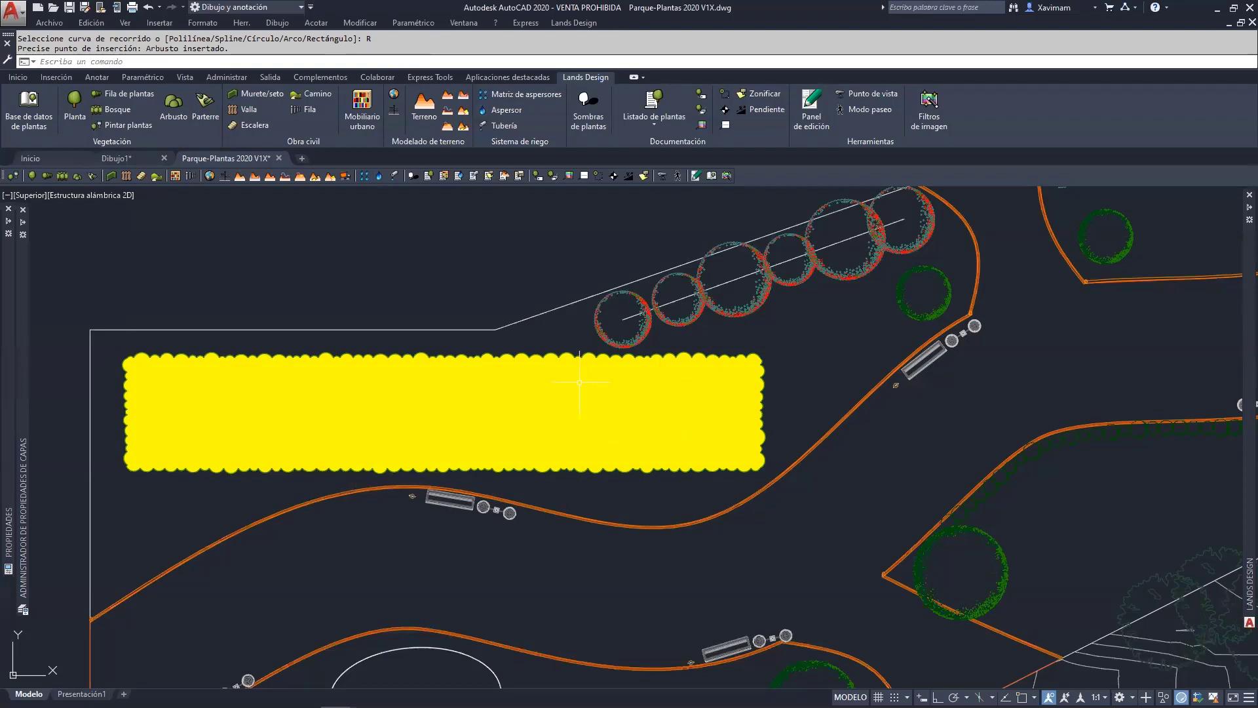
scroll(579, 381, "down", 6)
middle_click_drag(779, 398, 515, 487)
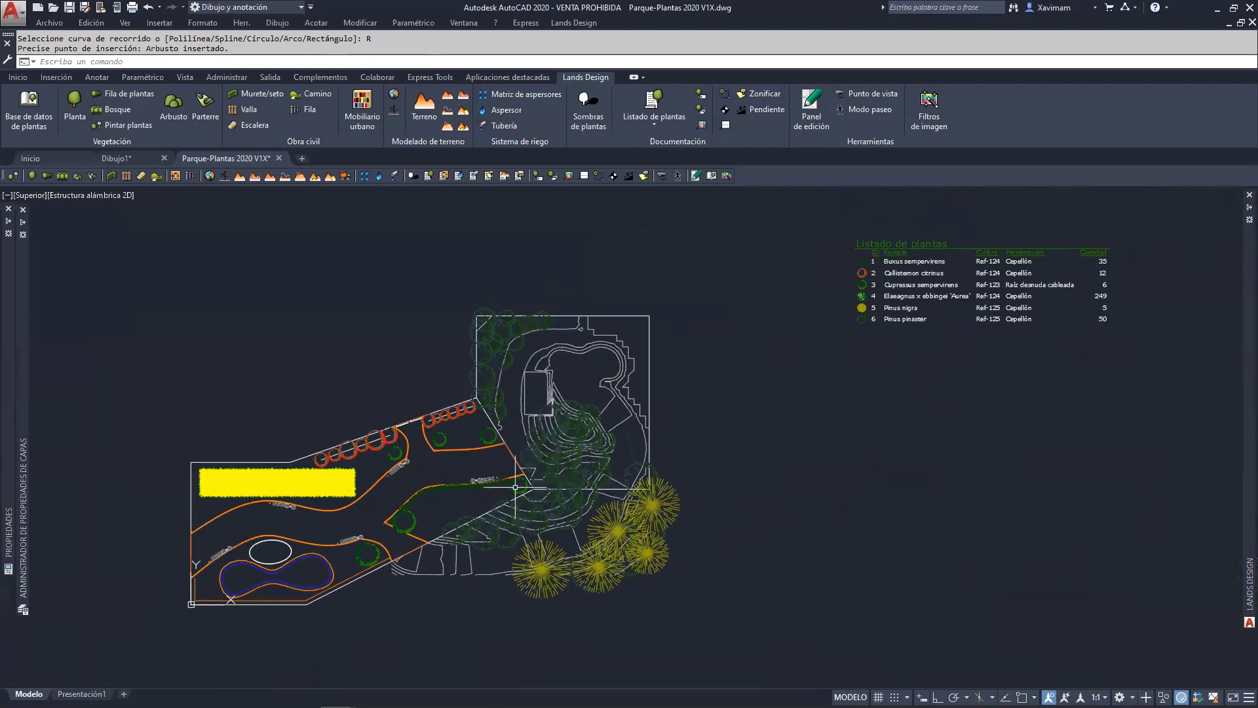
scroll(952, 297, "up", 4)
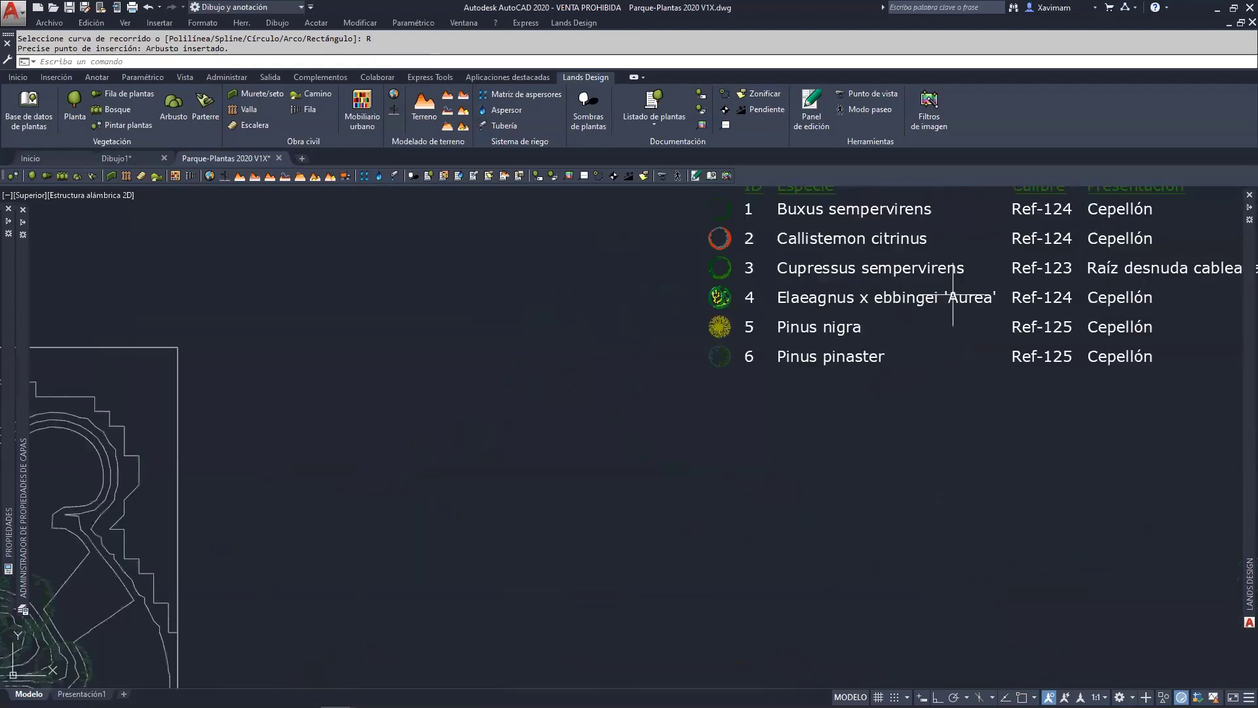
scroll(952, 294, "up", 2)
middle_click_drag(941, 305, 574, 349)
scroll(575, 349, "down", 2)
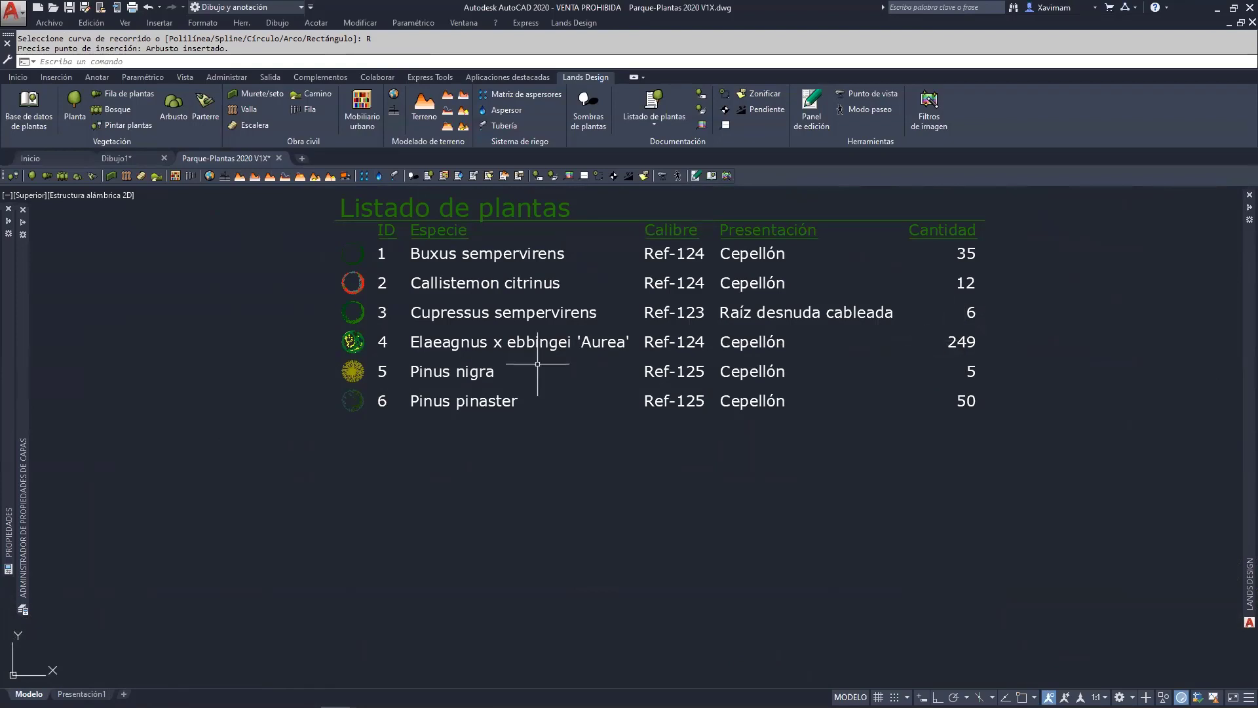
scroll(397, 405, "down", 2)
middle_click_drag(298, 475, 845, 293)
scroll(770, 273, "down", 2)
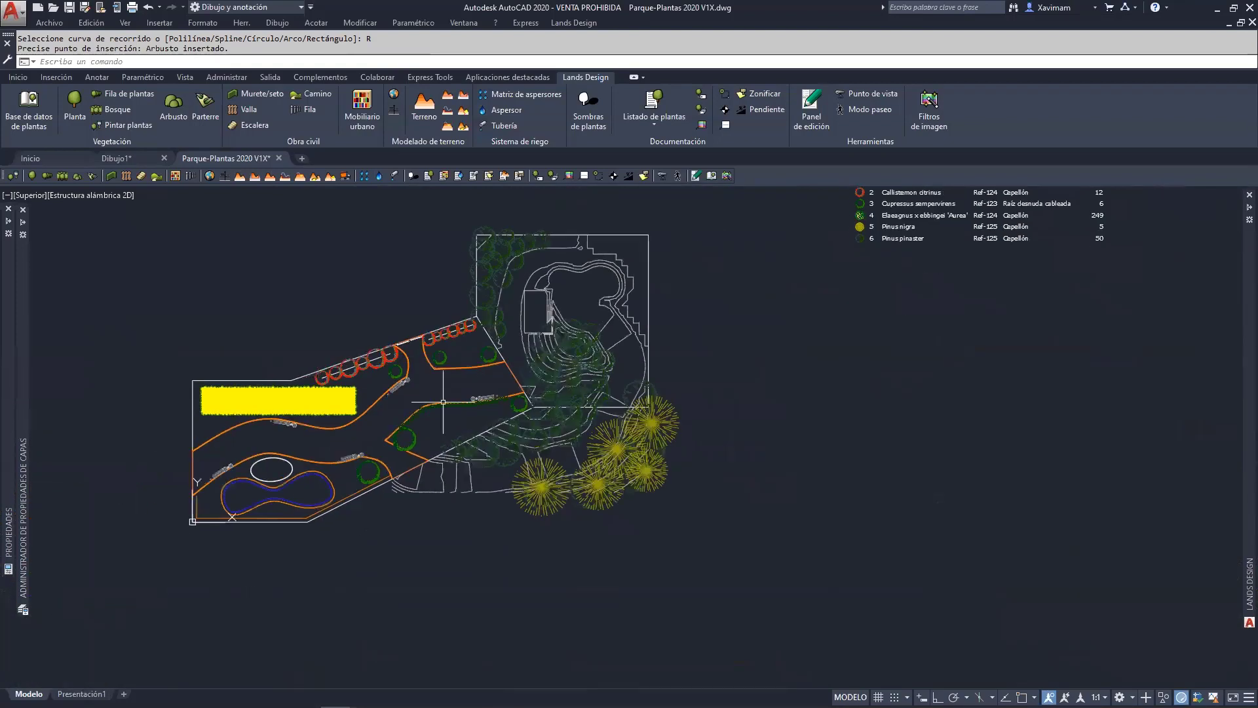
Start a groundcover planting and open the plant database to choose its species.
scroll(239, 410, "up", 4)
middle_click_drag(258, 370, 375, 371)
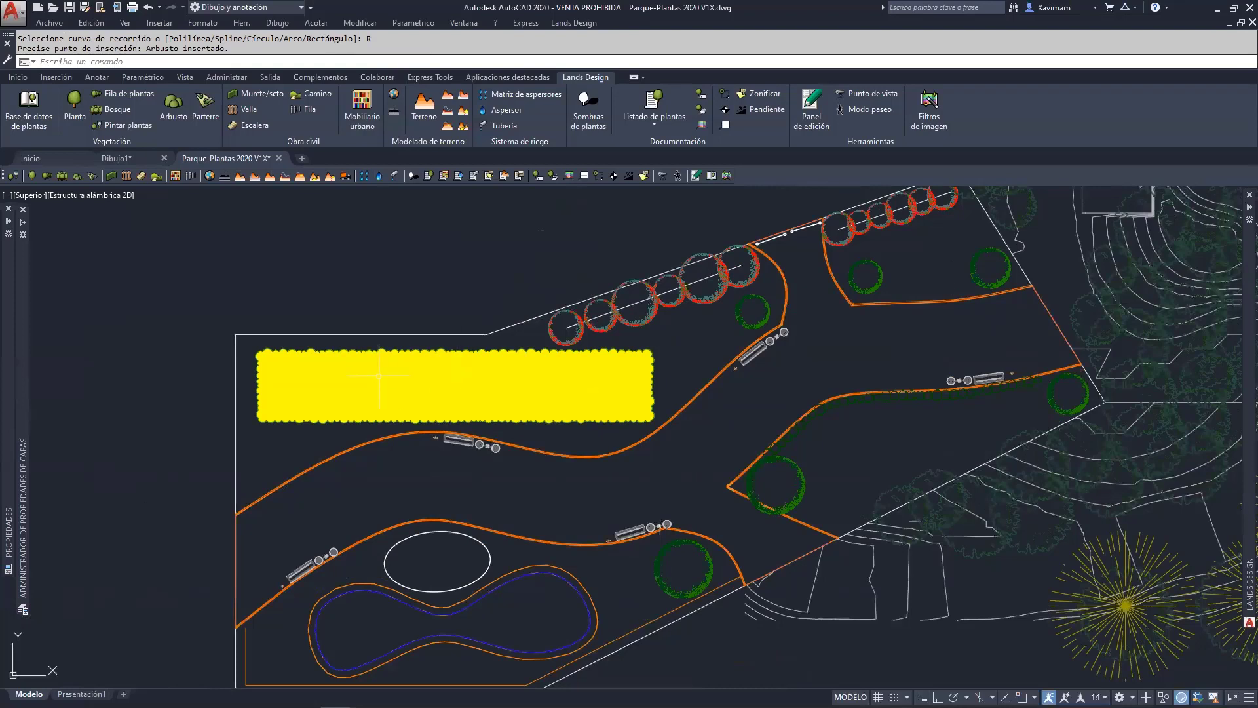
middle_click_drag(804, 357, 589, 499)
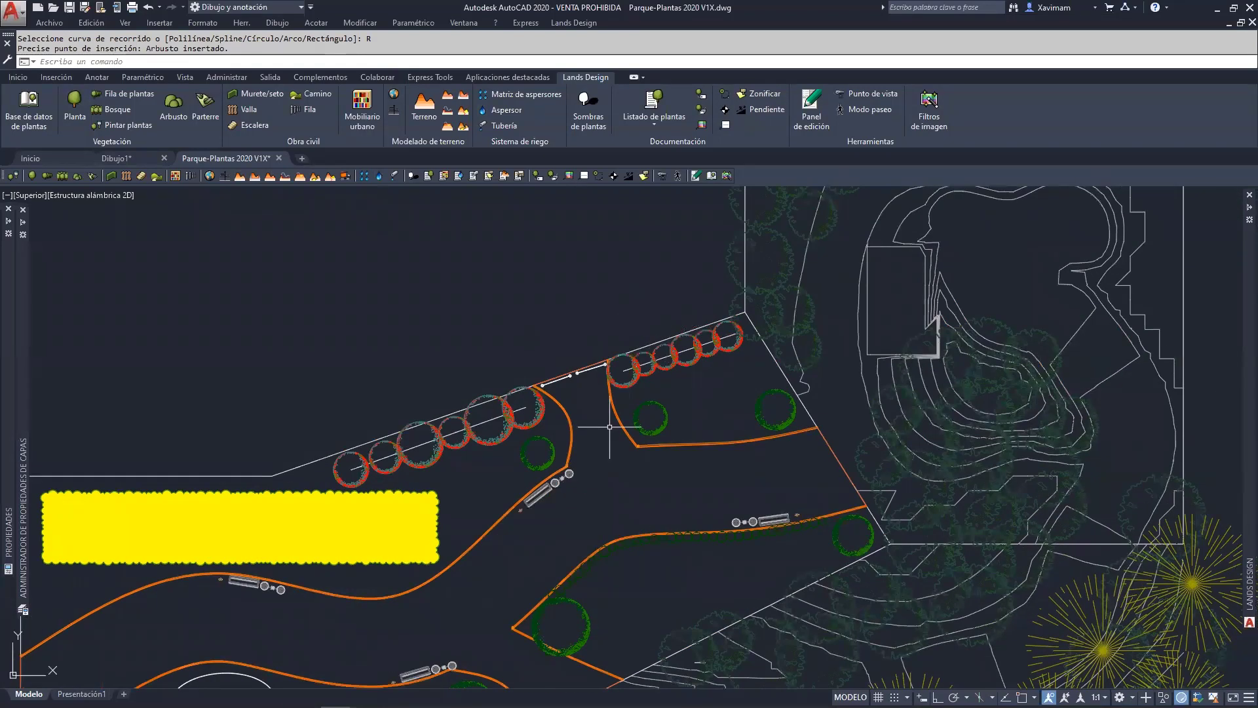
scroll(667, 608, "up", 3)
mouse_move(667, 605)
middle_mouse_down()
mouse_move(627, 487)
mouse_move(533, 475)
middle_mouse_up()
scroll(623, 490, "down", 1)
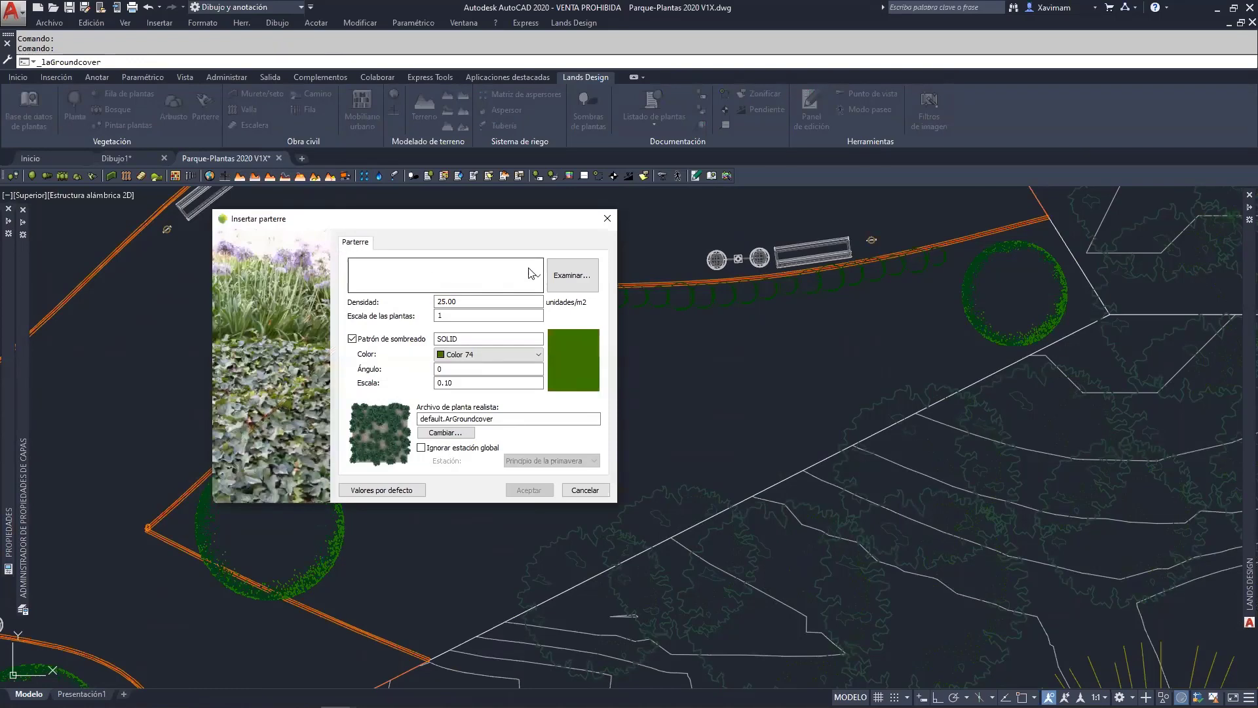
left_click(574, 282)
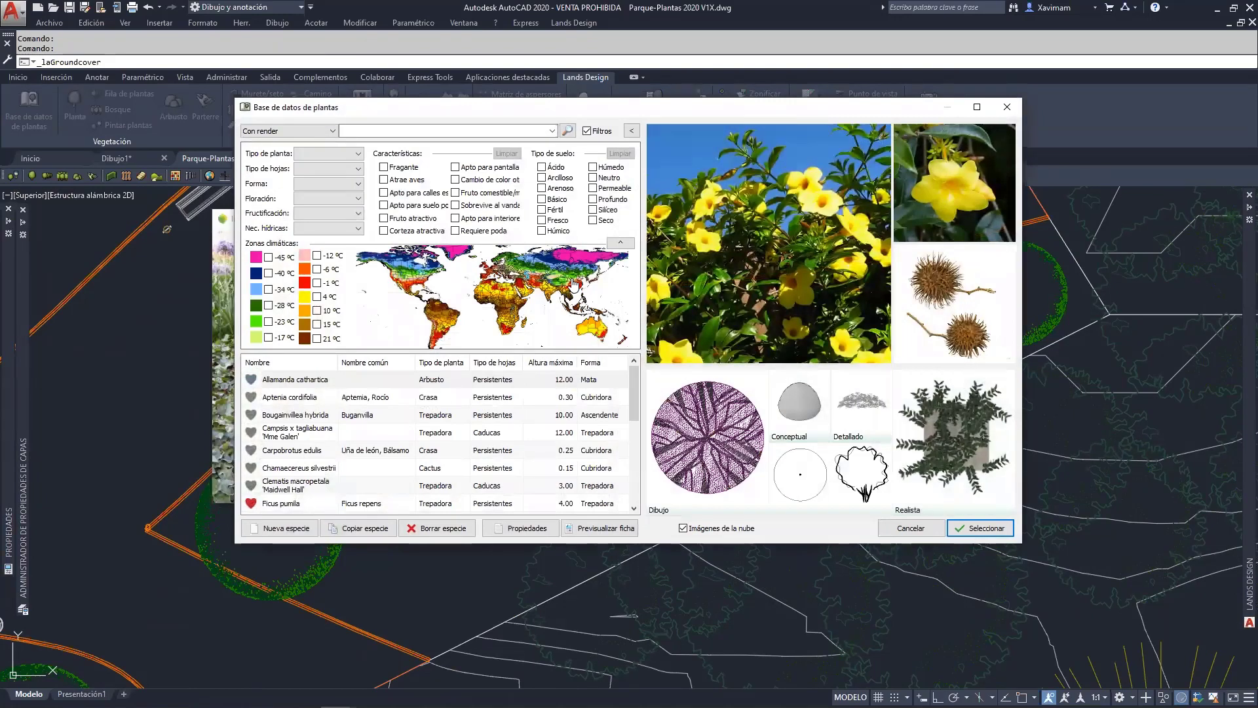
Compare the groundcover candidates in the plant database, including Ficus pumila, Aptenia cordifolia, Carpobrotus edulis, Parthenocissus tricuspidata and Phlox divaricata.
mouse_move(634, 387)
left_mouse_down()
mouse_move(640, 457)
mouse_move(633, 375)
left_mouse_up()
left_click(277, 503)
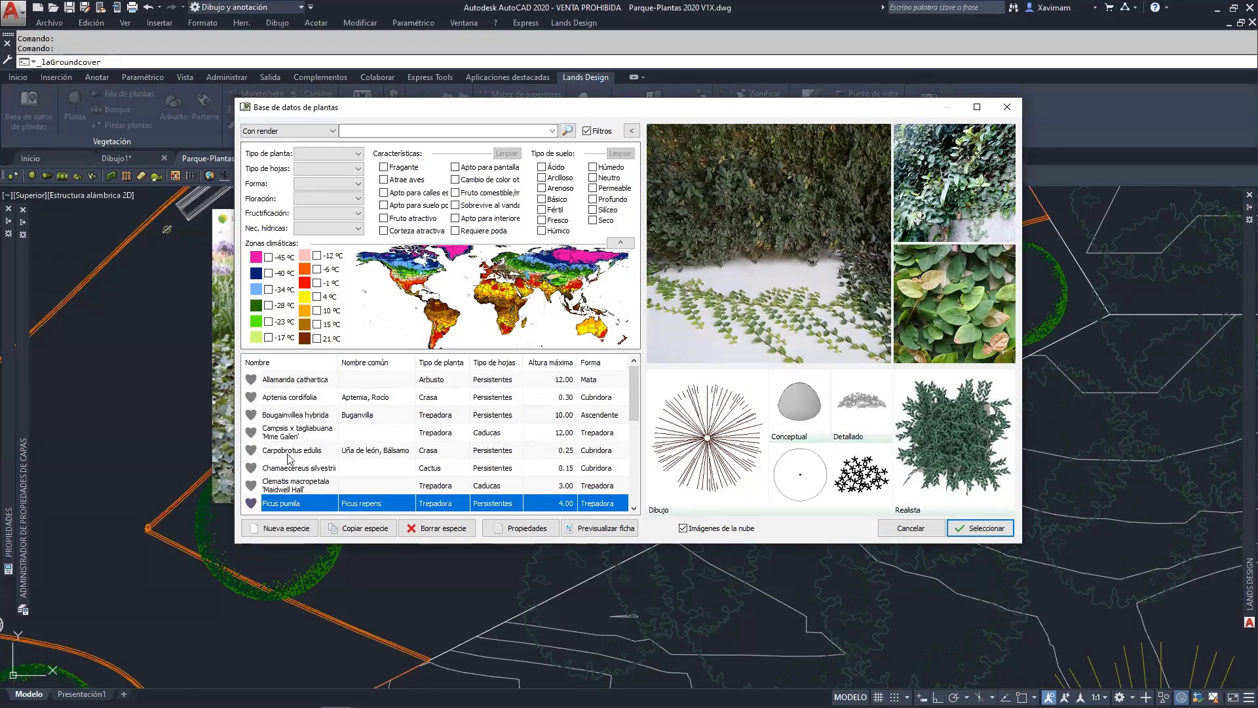
left_click(293, 382)
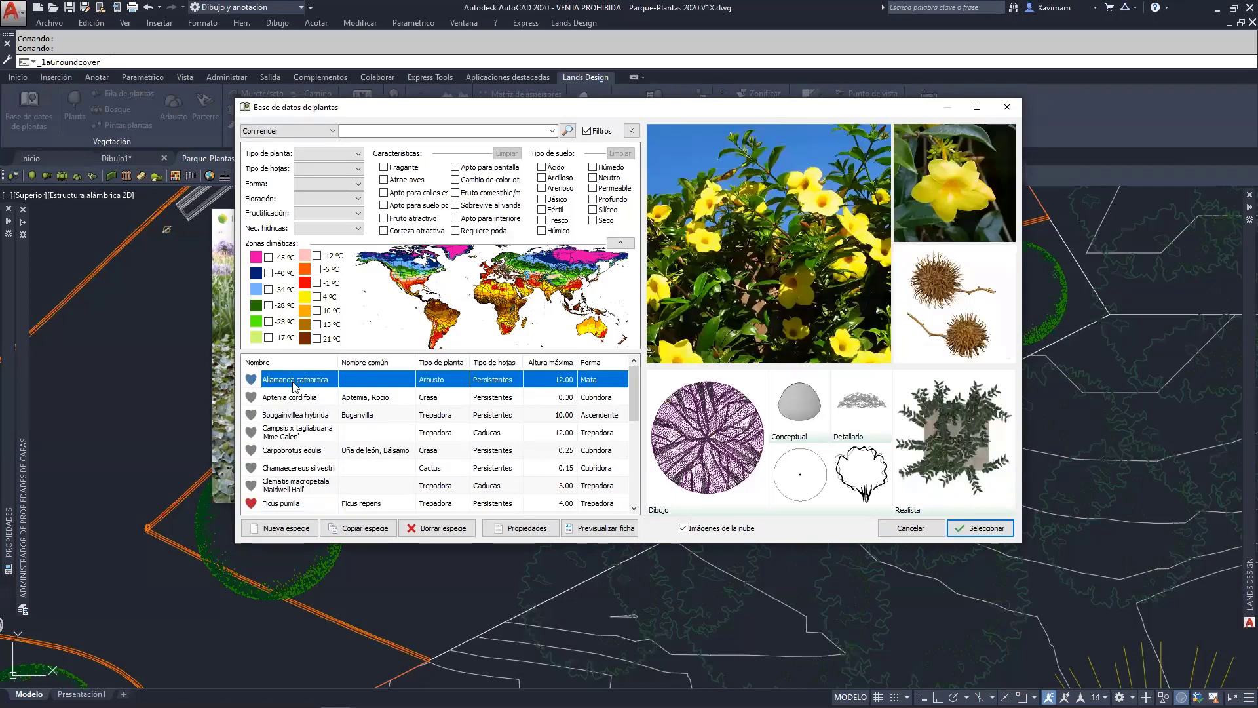
left_click(294, 398)
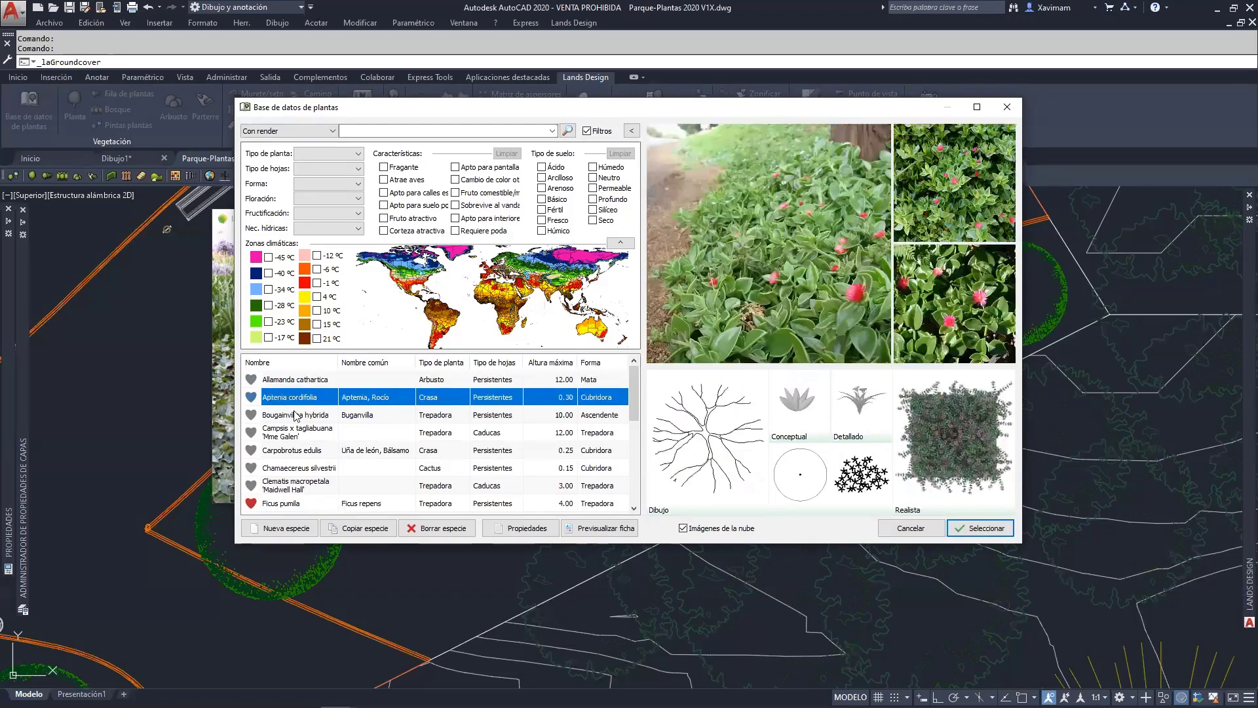
left_click(296, 415)
left_click(305, 438)
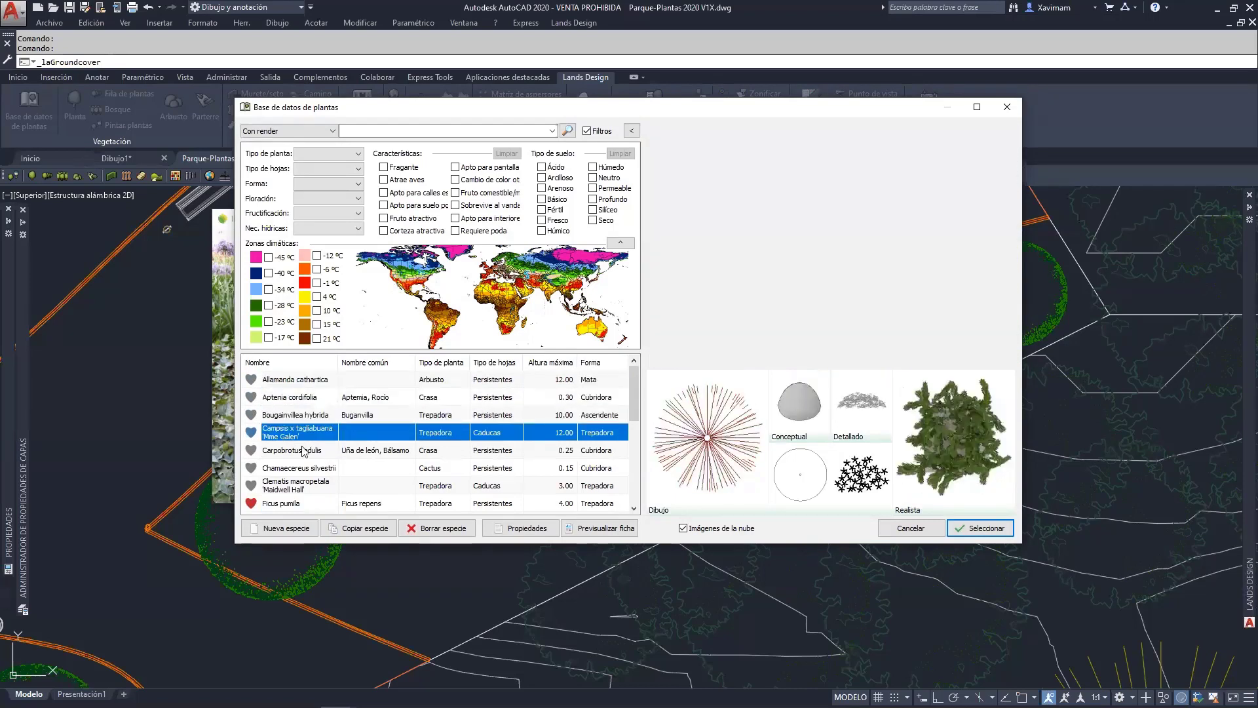
left_click(306, 452)
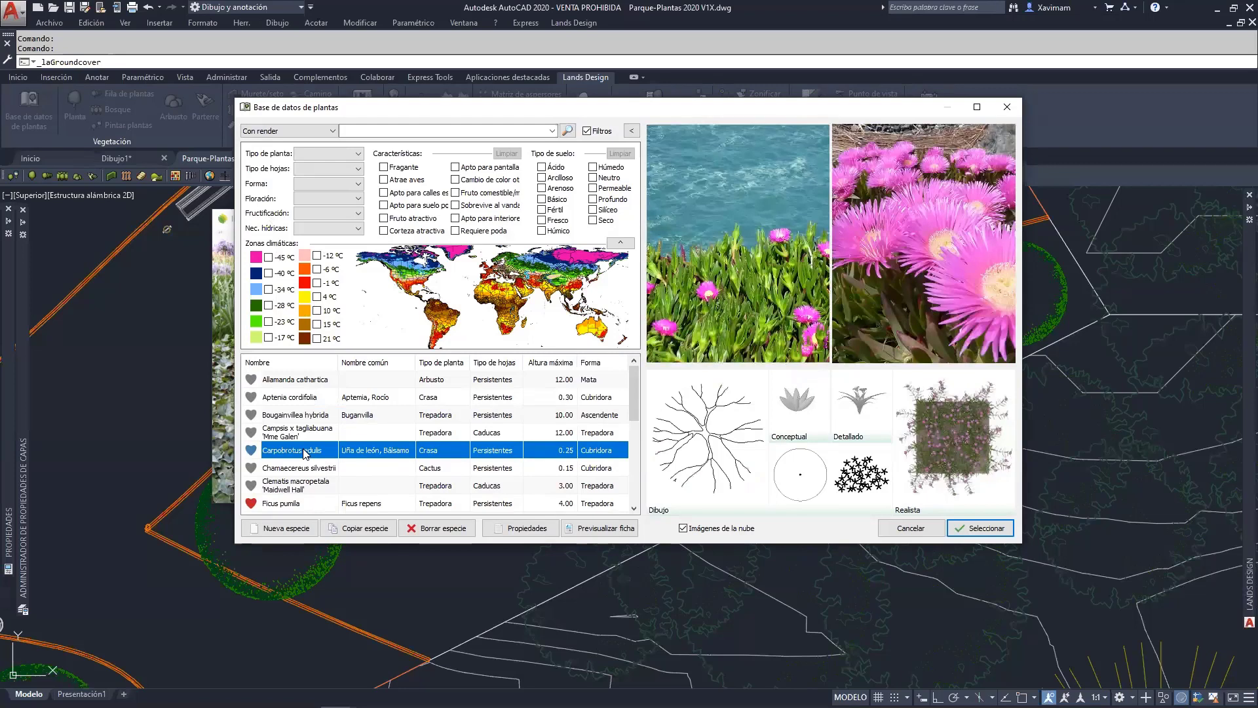
left_click(294, 469)
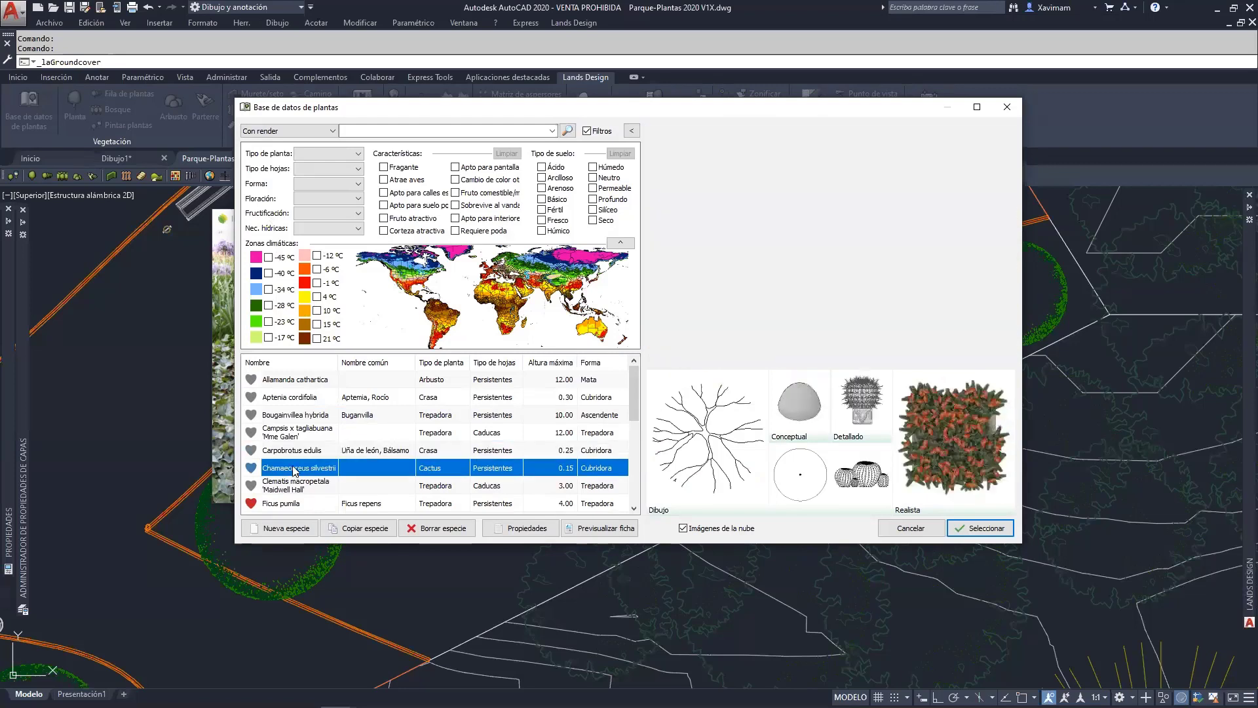
left_click(299, 487)
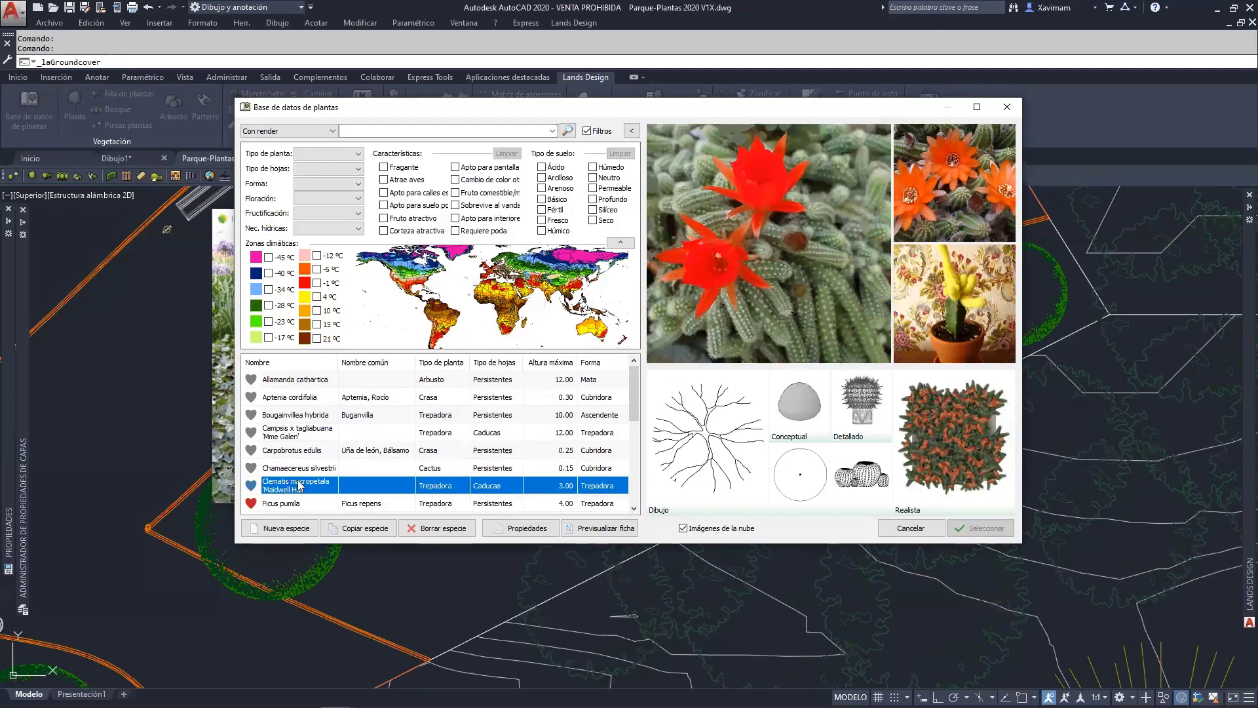
scroll(317, 454, "down", 4)
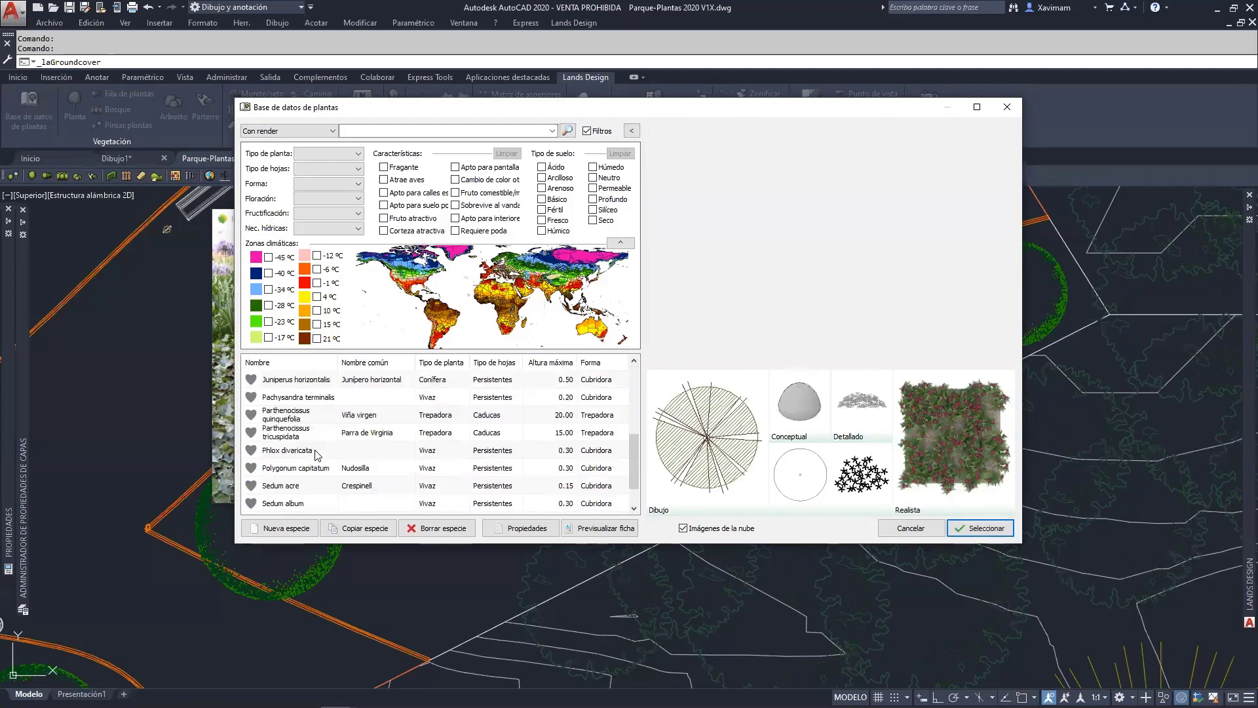
left_click(299, 436)
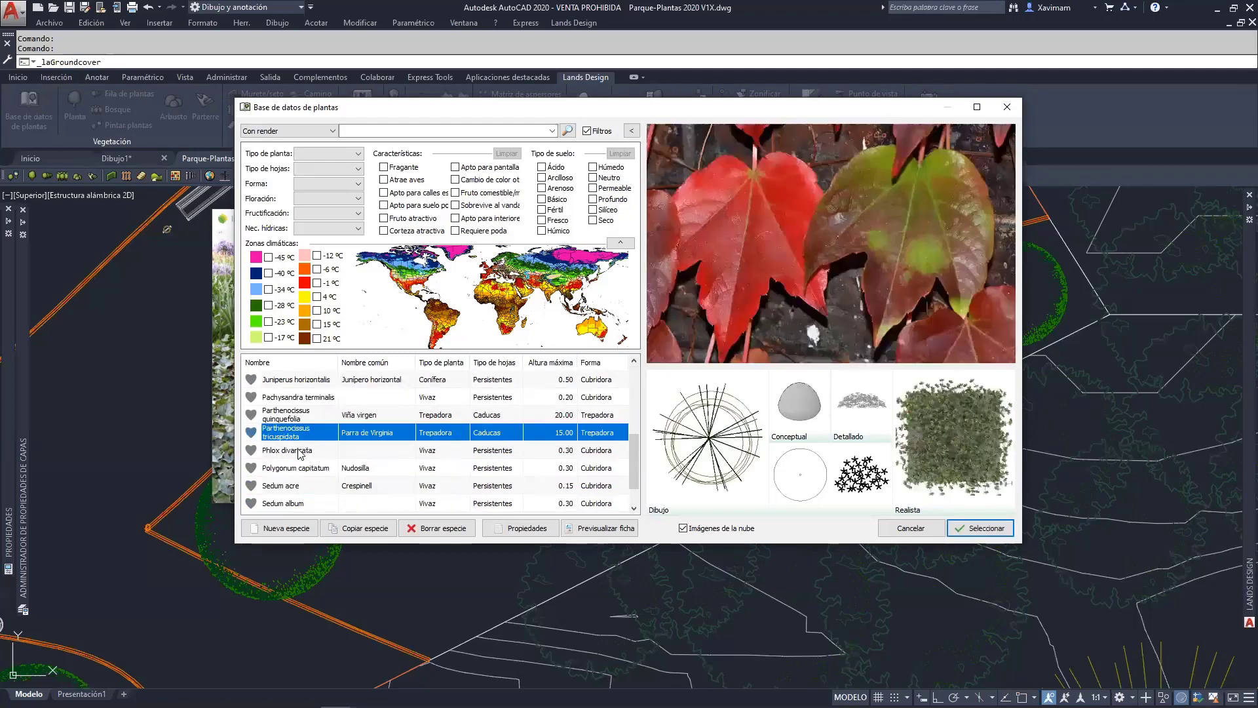
left_click(299, 450)
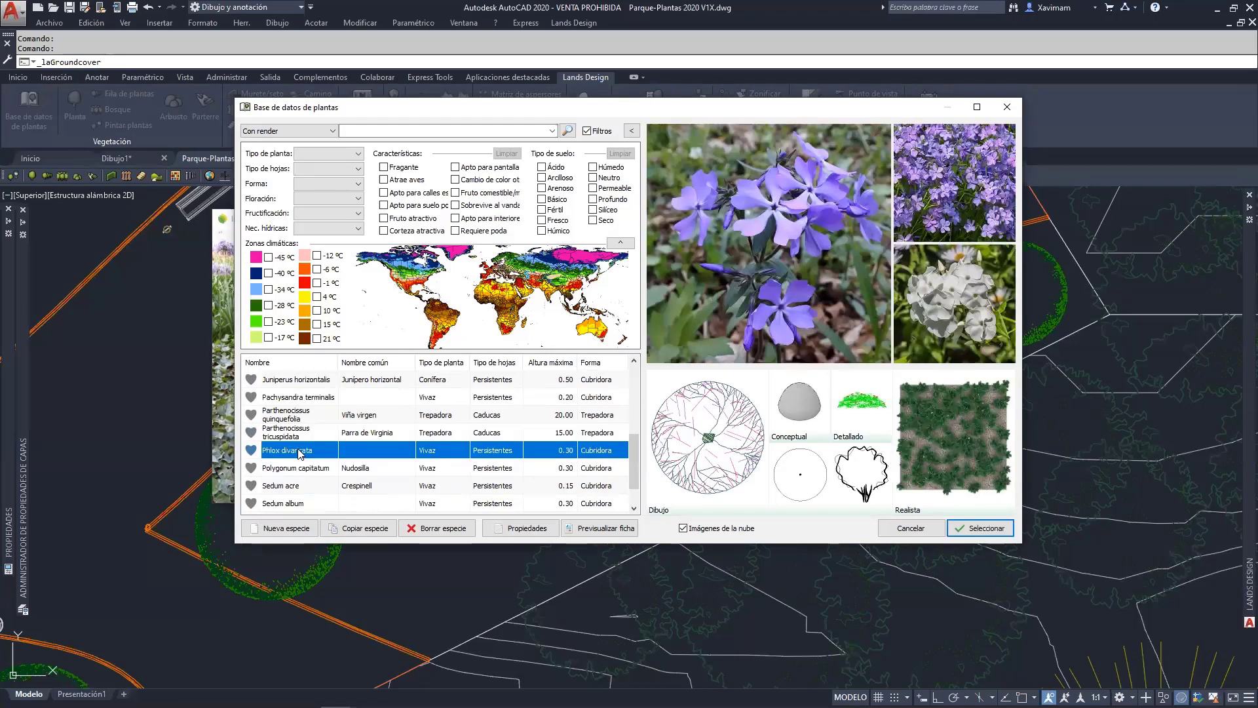
Choose Hedera helix (Hiedra) from the plant database as the groundcover species.
scroll(299, 453, "up", 2)
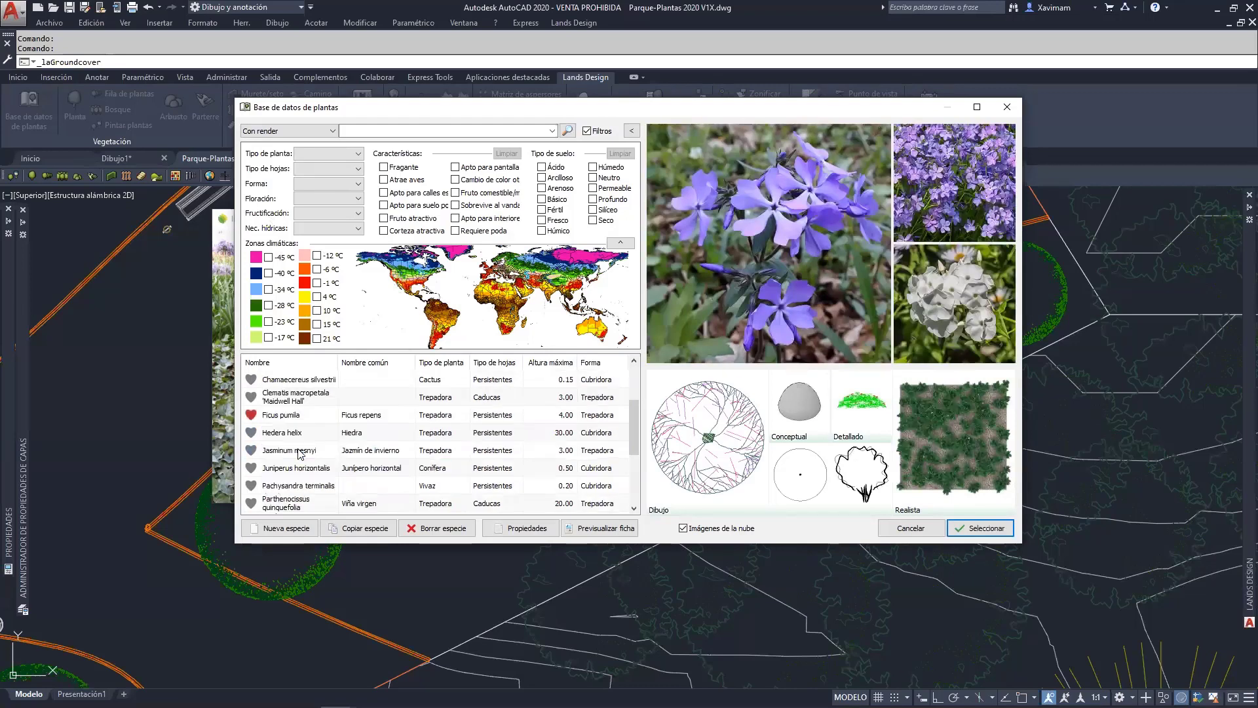
left_click(304, 434)
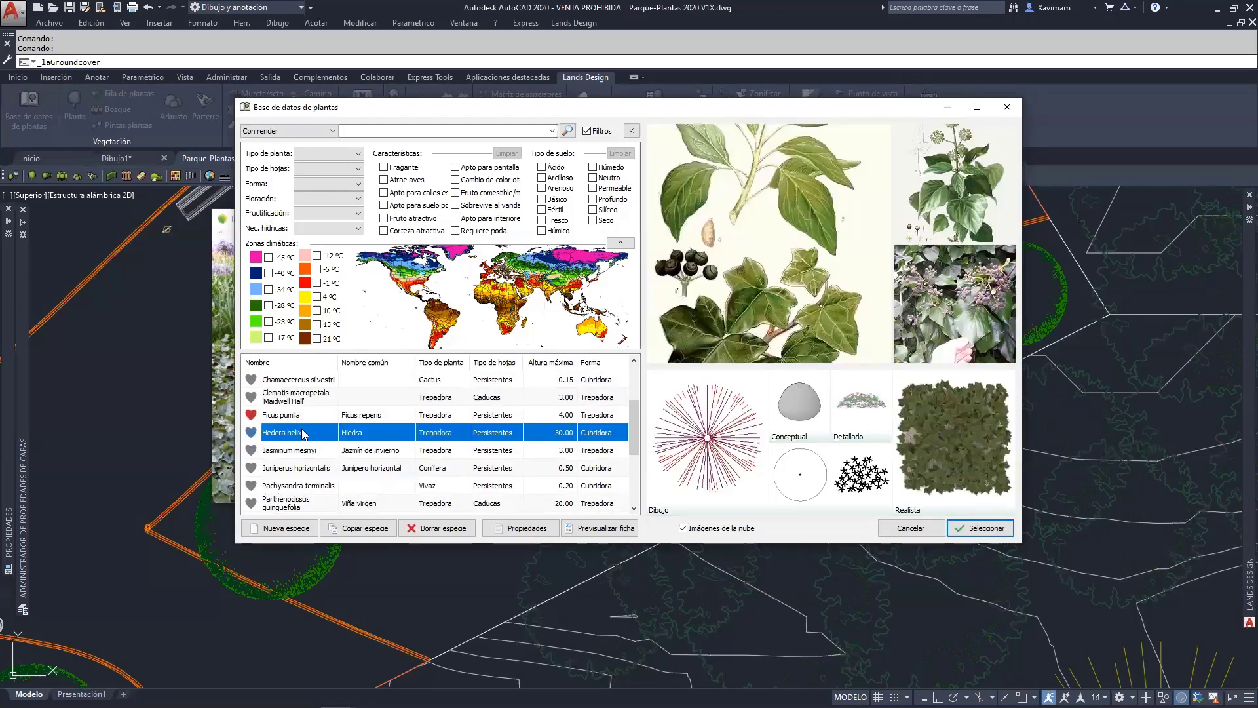
scroll(304, 434, "up", 2)
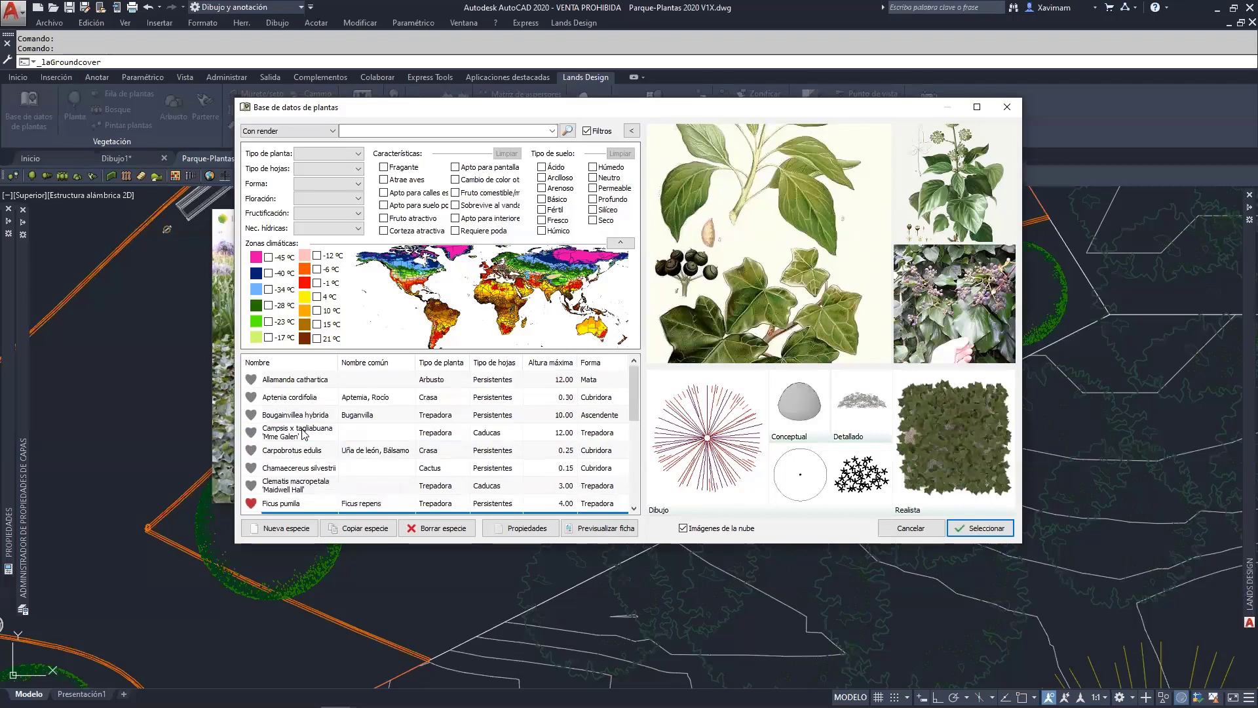
scroll(303, 434, "down", 2)
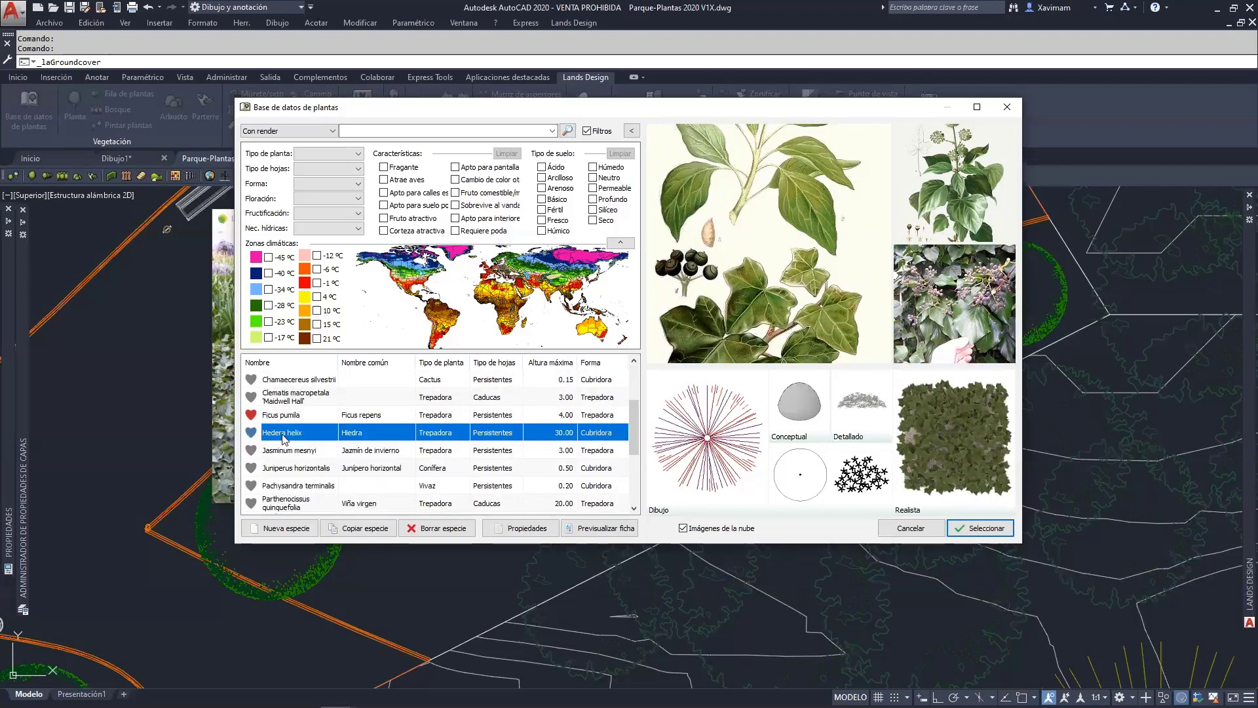
left_click(981, 528)
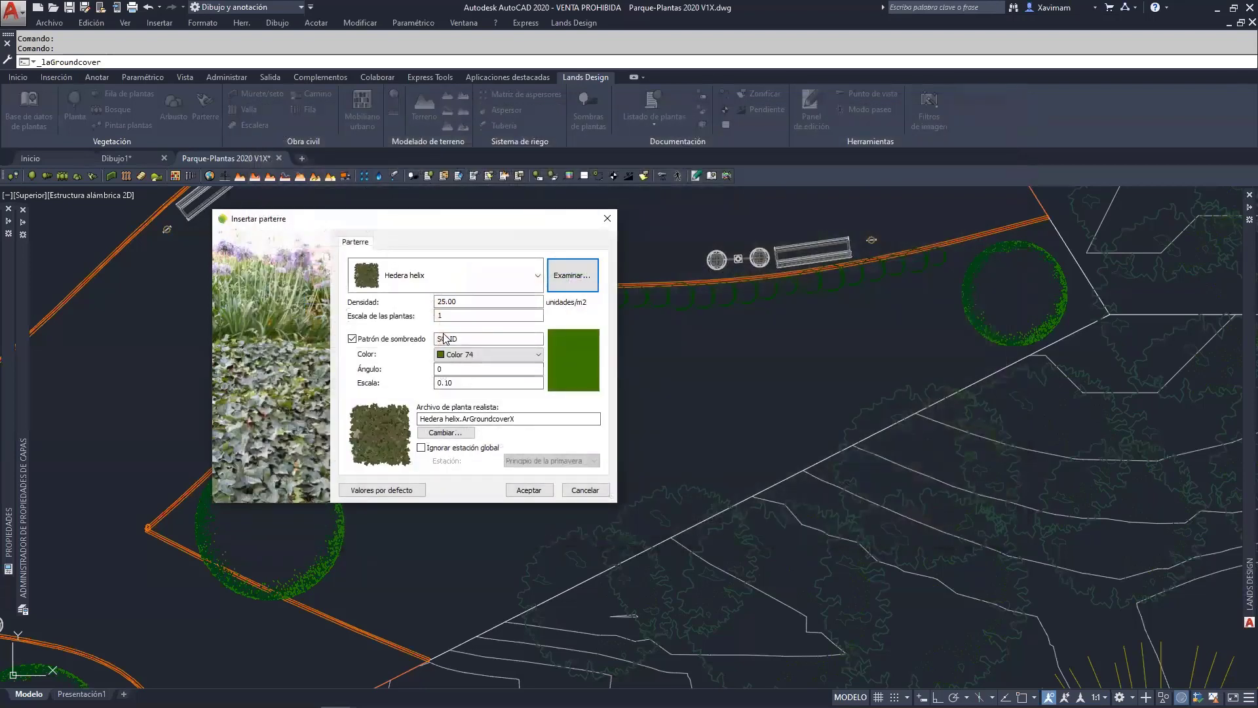
Set the Hedera helix groundcover's density to 15 units/m2 and accept the groundcover settings.
left_click_drag(385, 221, 271, 203)
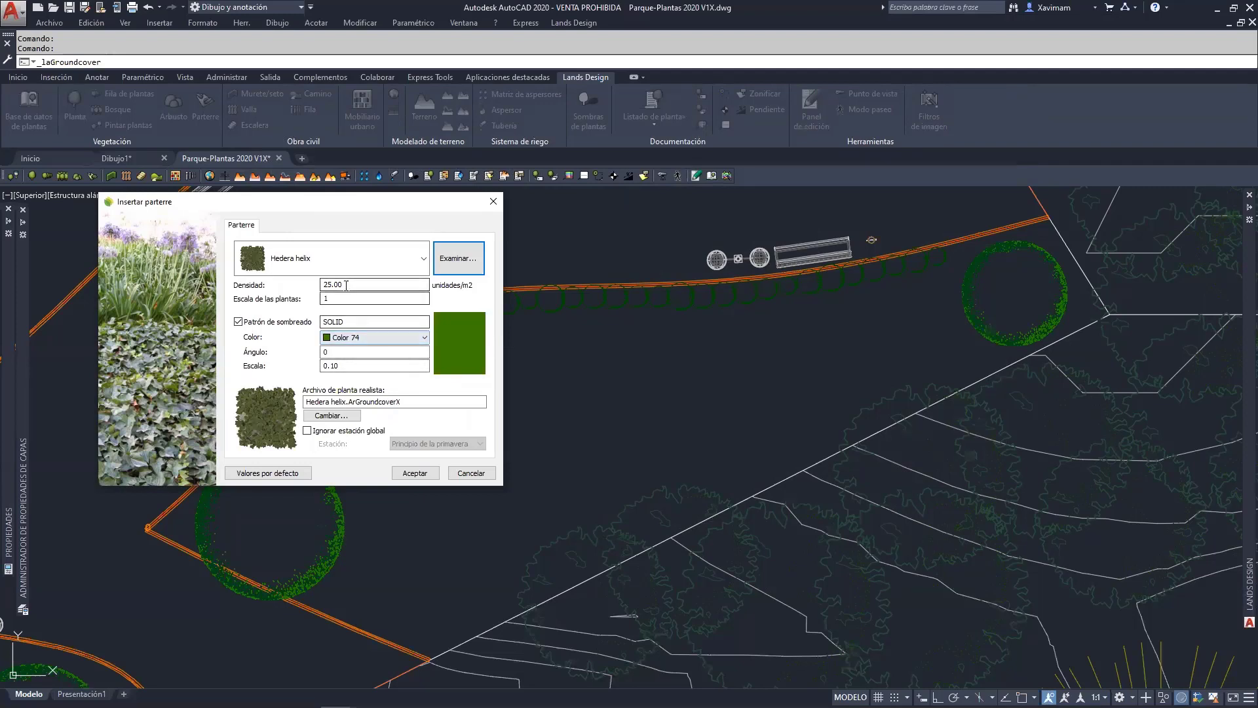
left_click_drag(350, 285, 303, 291)
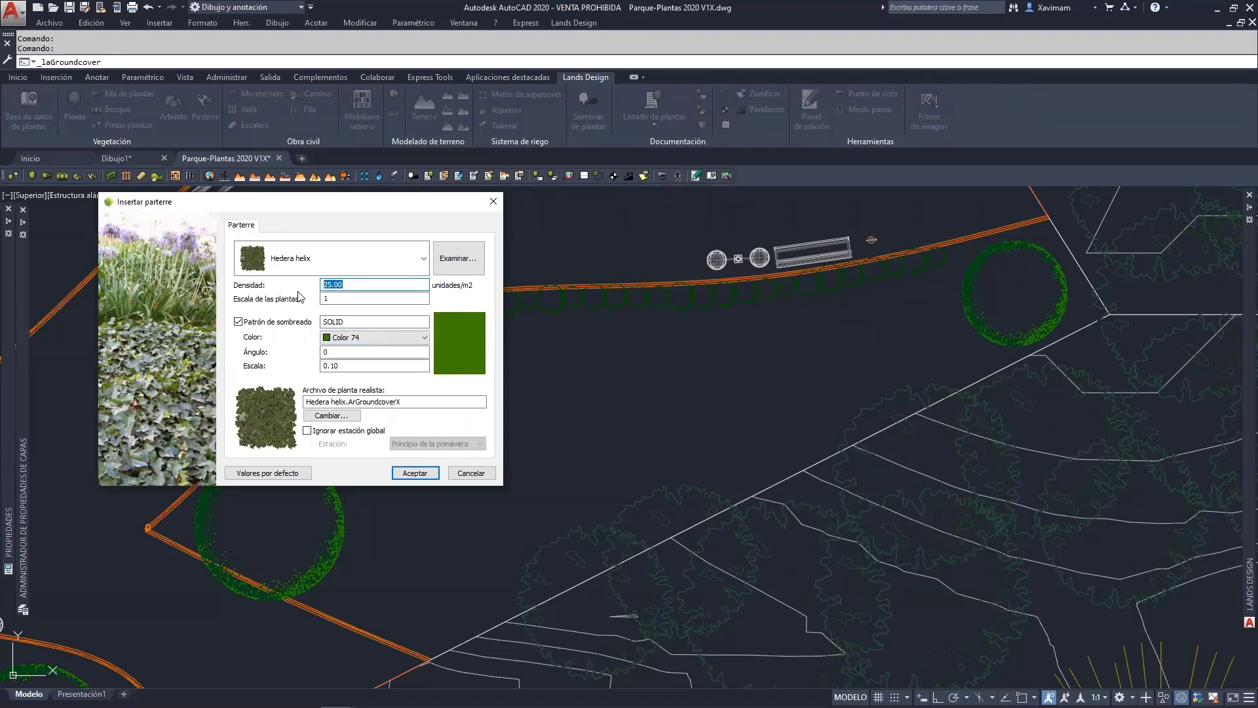
type("15")
left_click(422, 472)
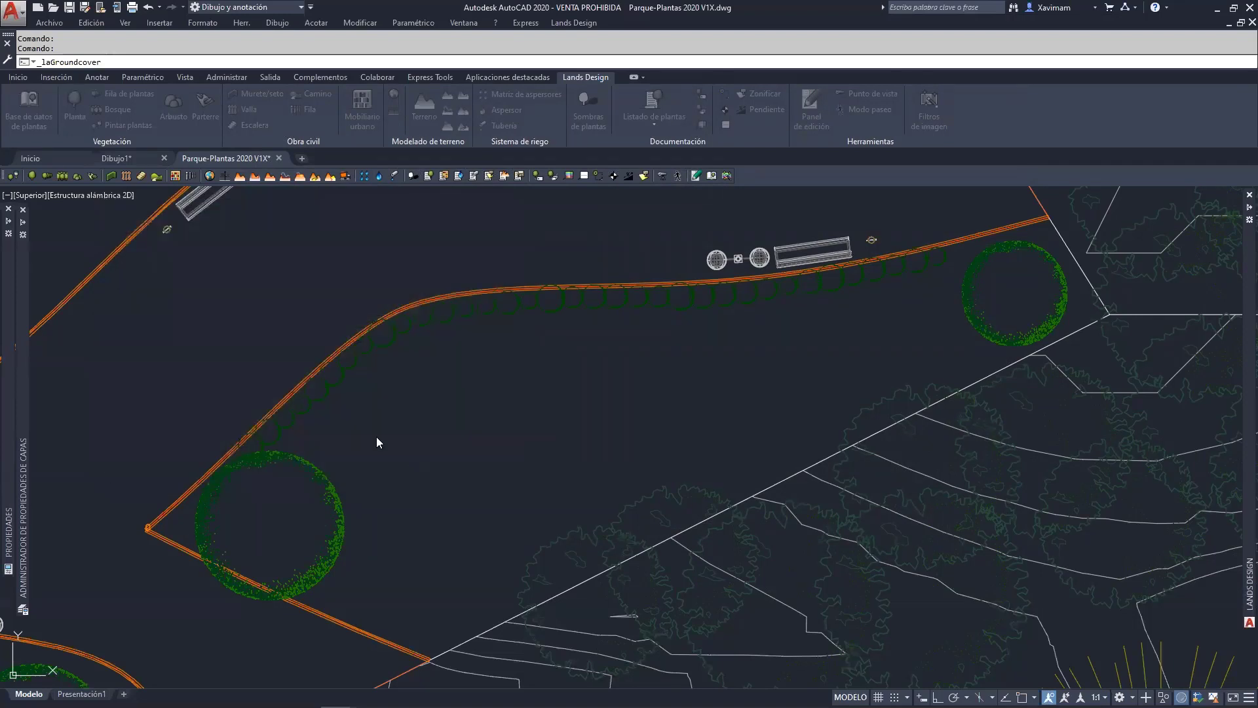
Insert the groundcover with a closed freehand spline outline, forming a lobed bed between the two trees inside the curved orange border.
left_click(297, 62)
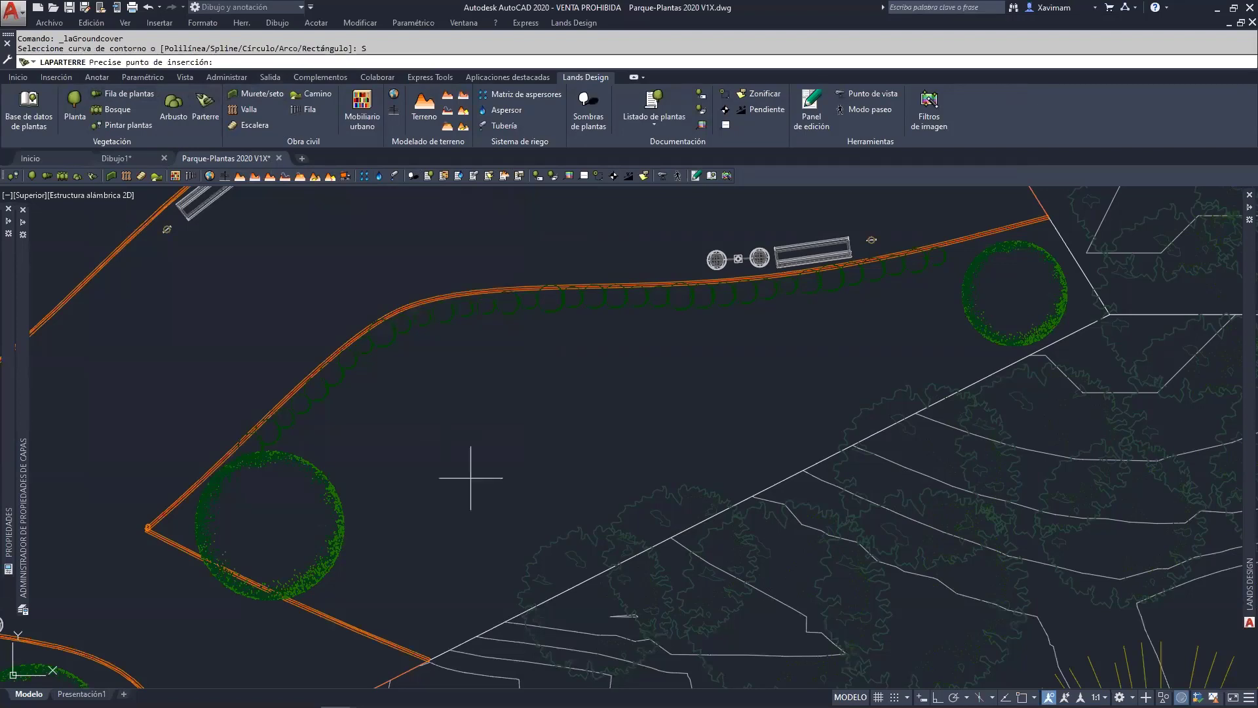
left_click(430, 412)
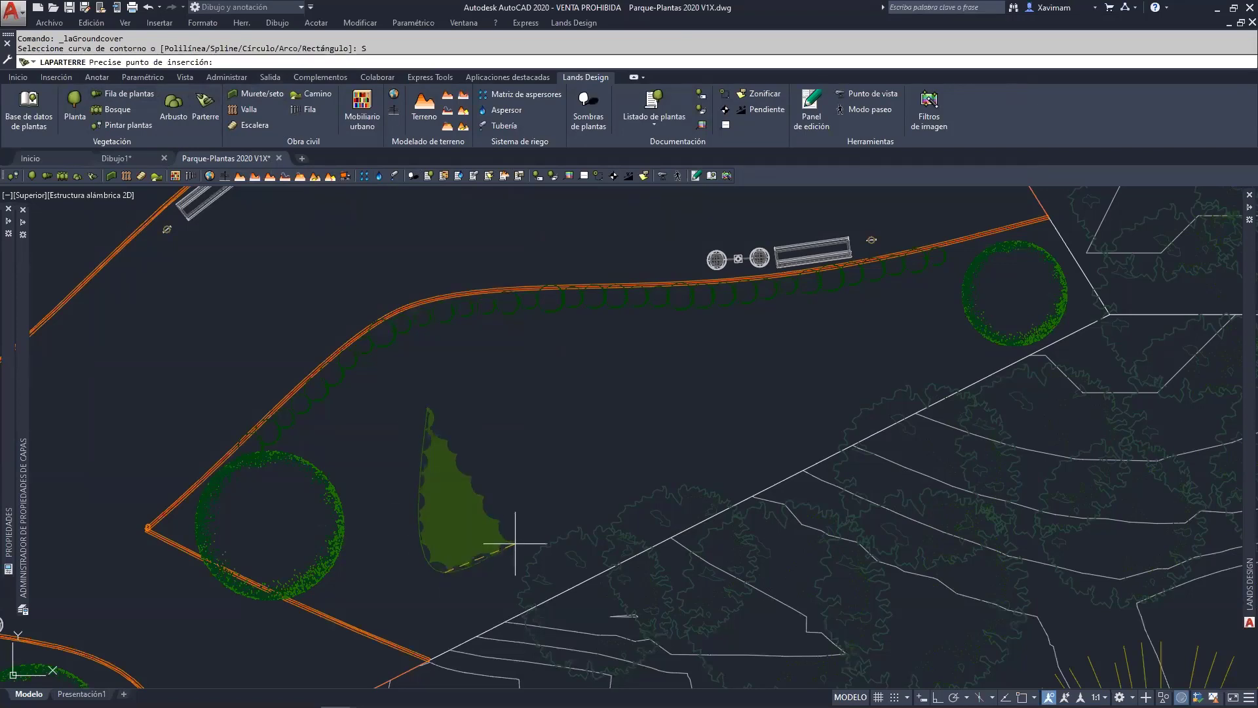
left_click(516, 540)
left_click(502, 472)
left_click(534, 429)
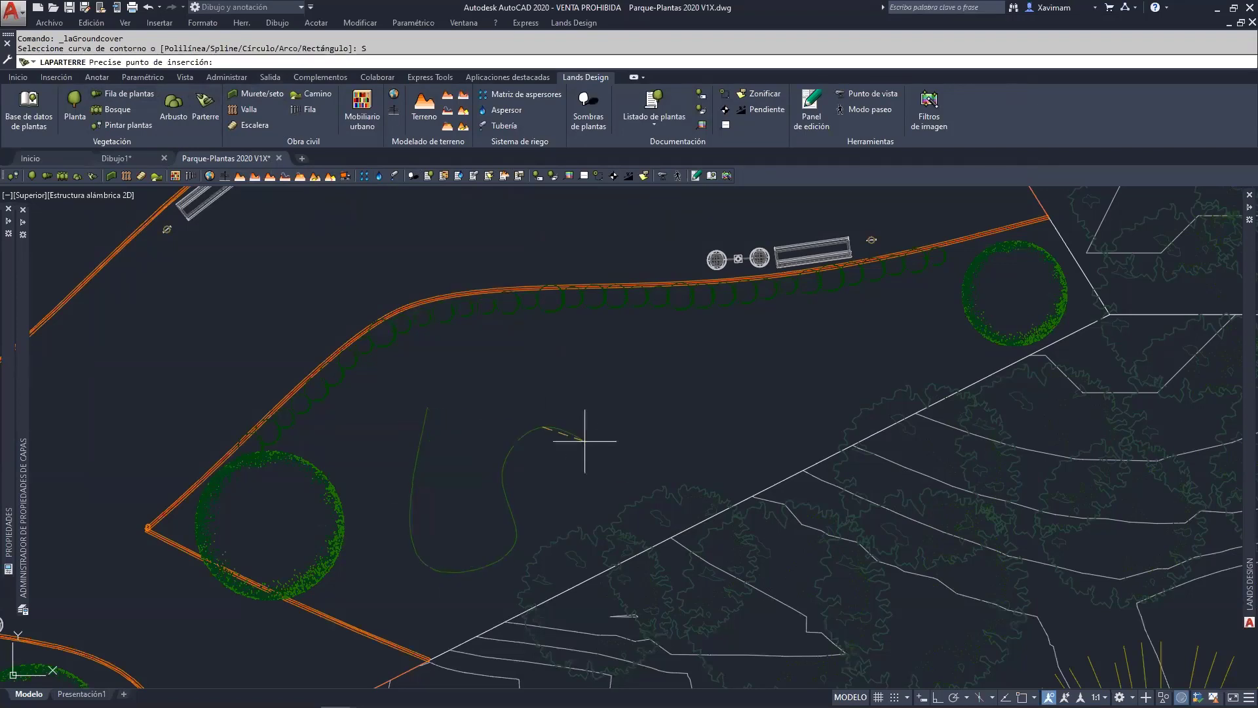
left_click(610, 463)
left_click(638, 407)
left_click(783, 443)
left_click(844, 420)
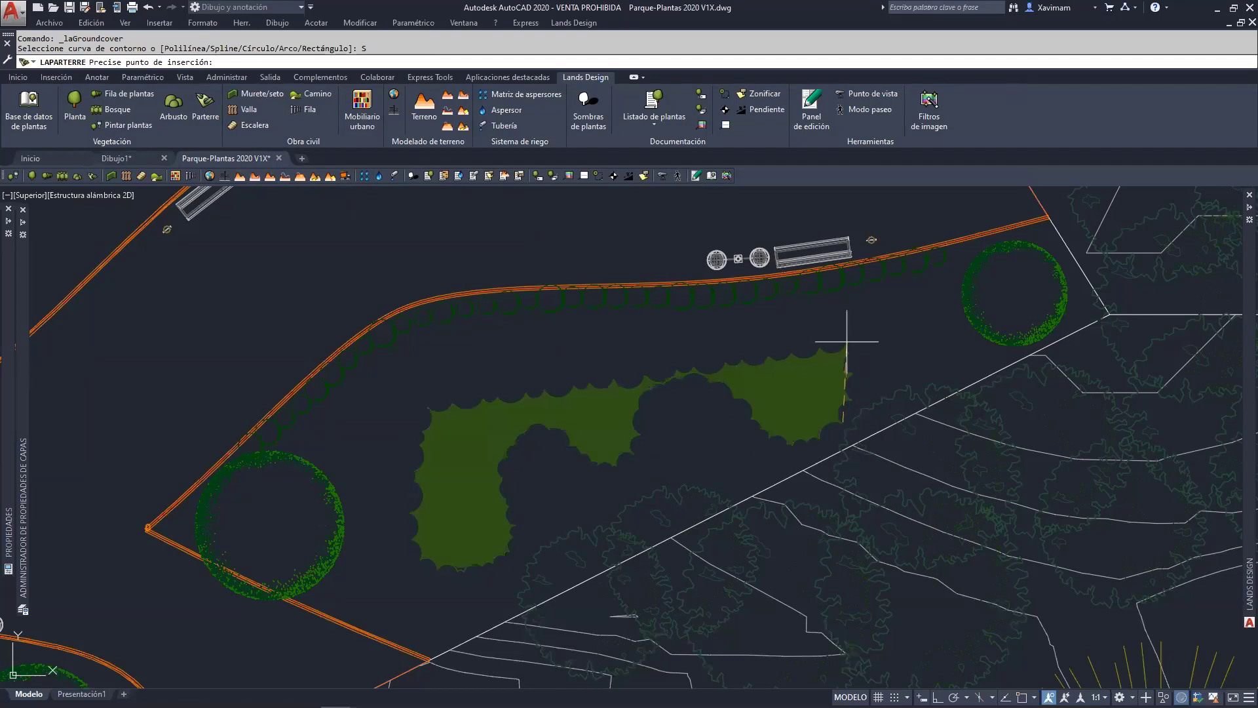
left_click(839, 322)
left_click(719, 315)
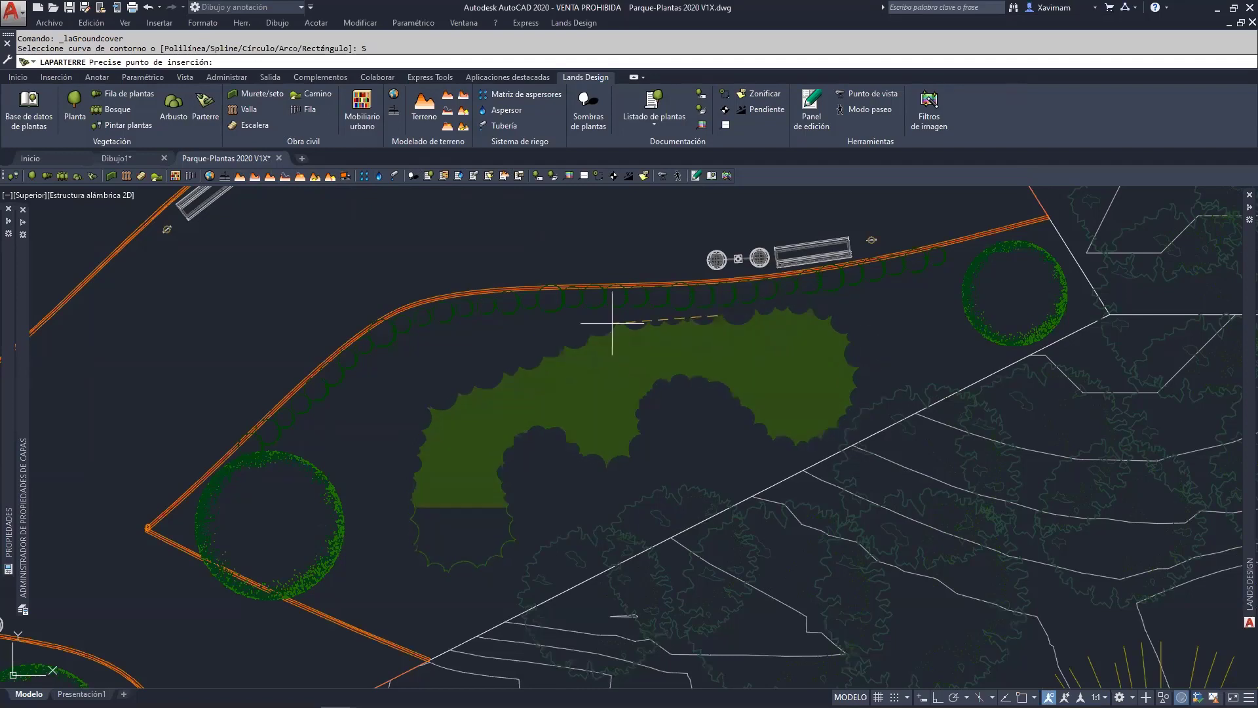
left_click(540, 324)
left_click(448, 338)
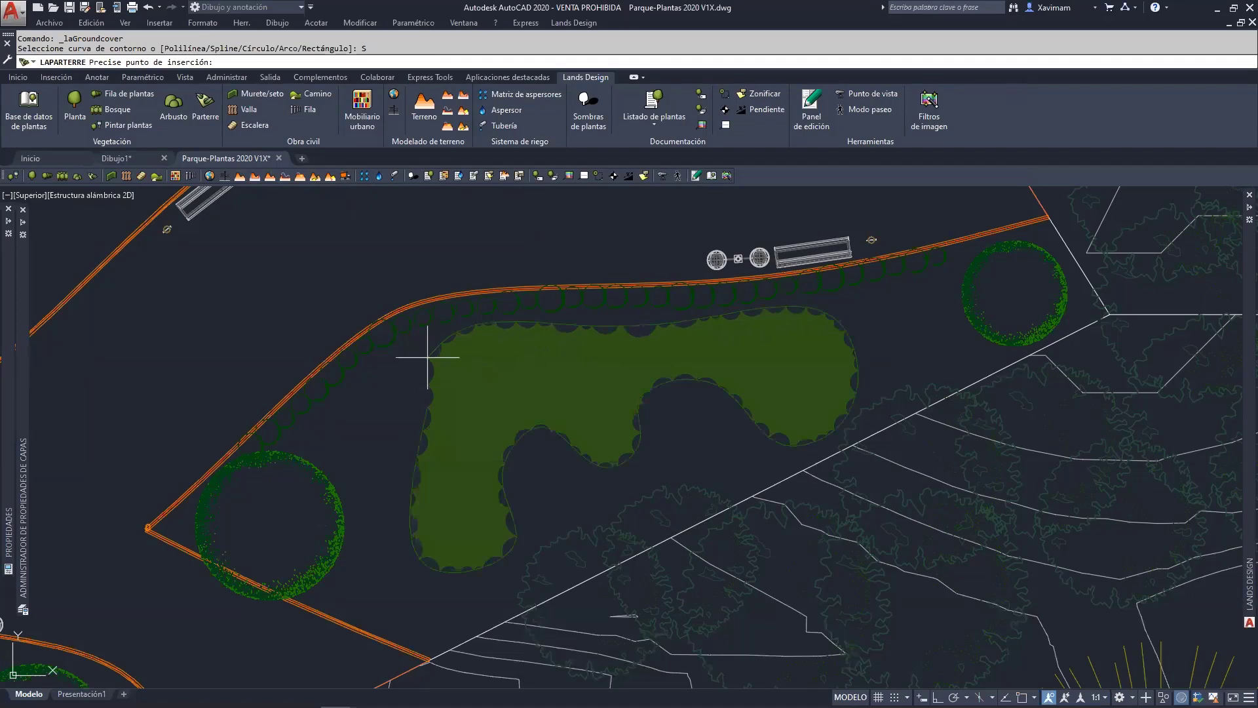
left_click(427, 357)
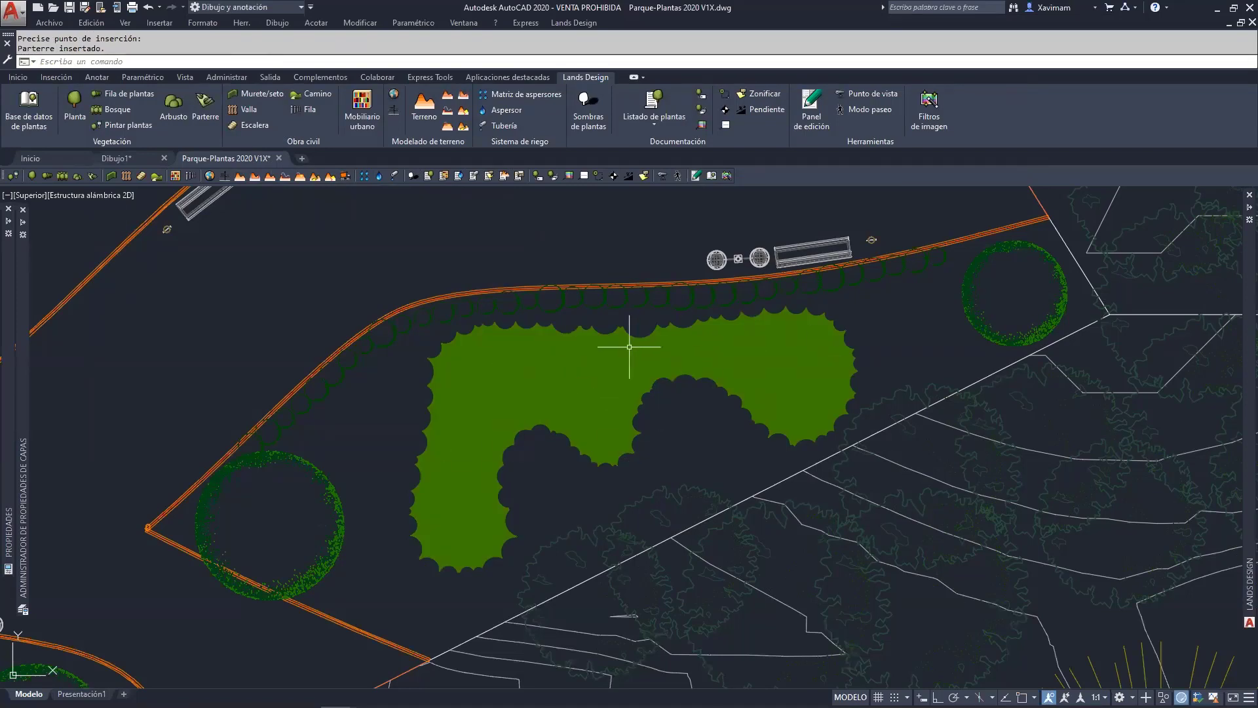
Start a new wall and set its material to Textura, using the AccuRender stone image.
scroll(524, 432, "down", 8)
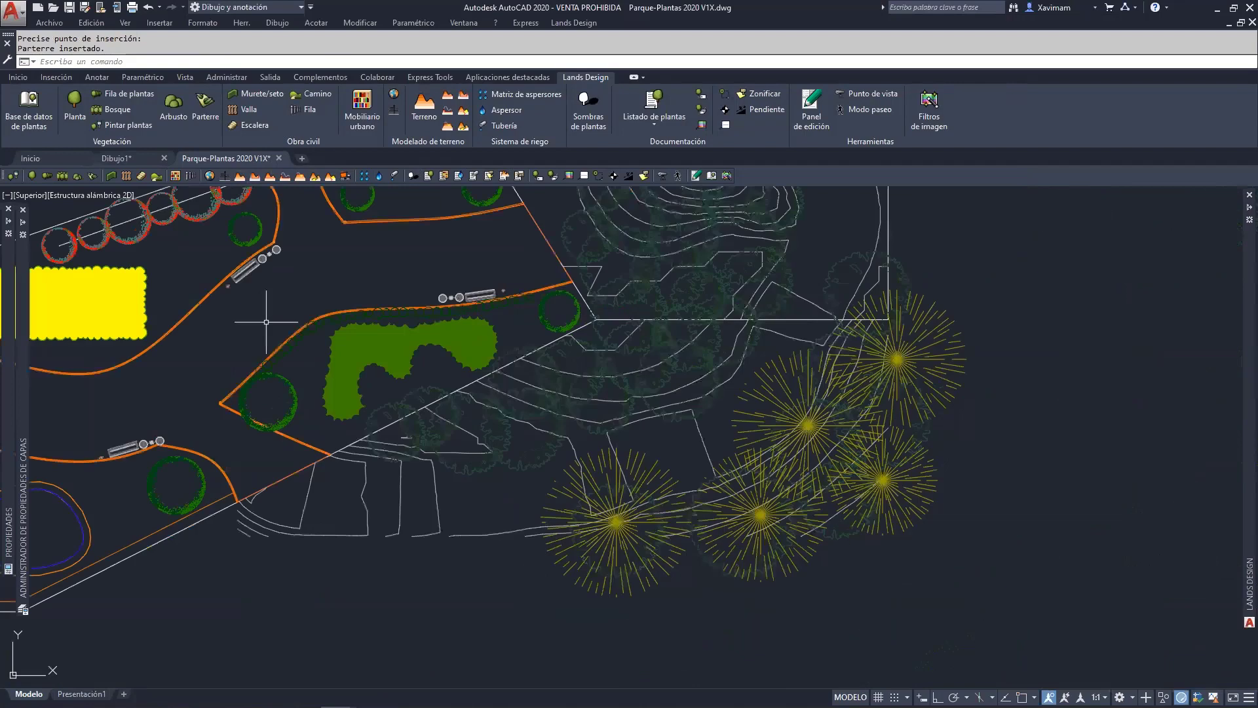
mouse_move(504, 430)
middle_mouse_down()
mouse_move(582, 461)
mouse_move(584, 490)
middle_mouse_up()
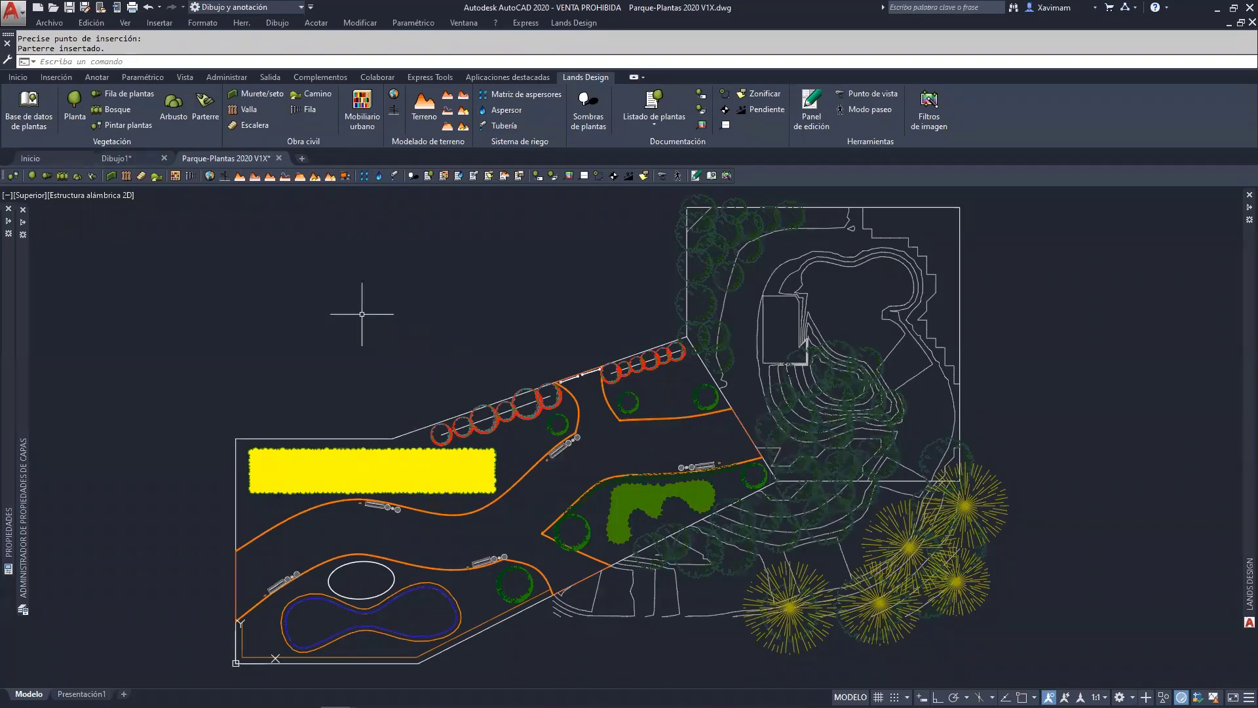
left_click(255, 95)
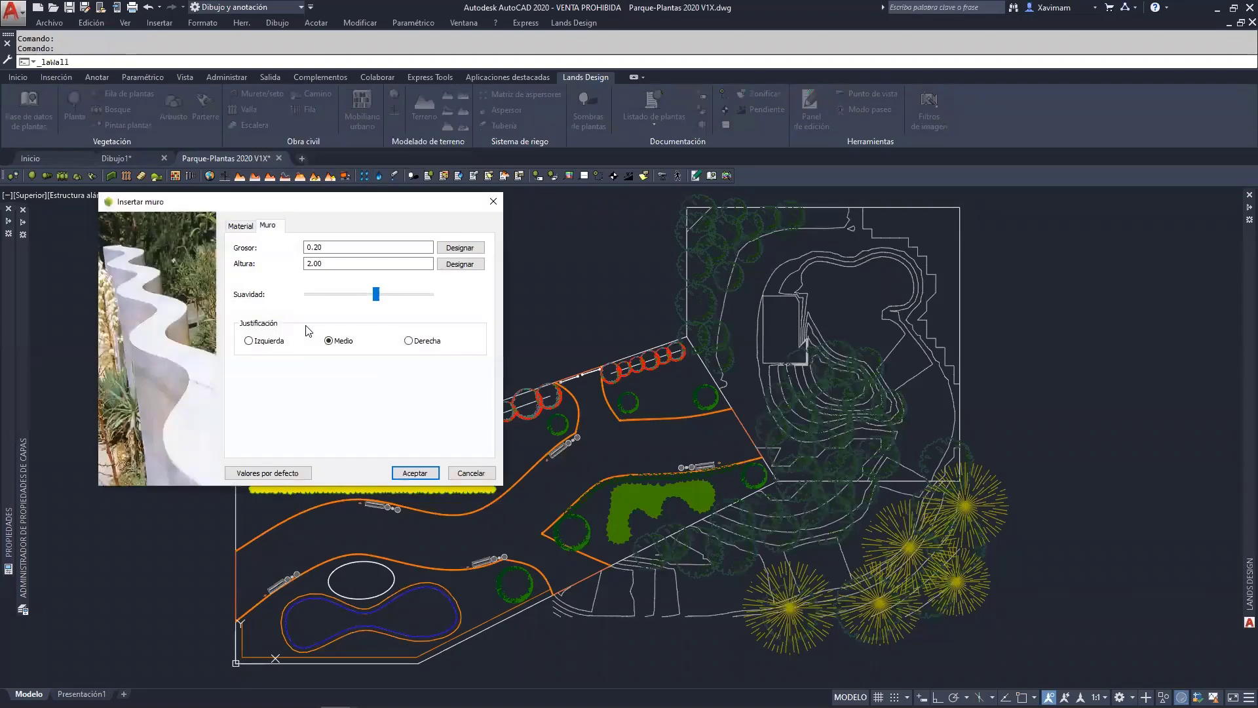
left_click(244, 228)
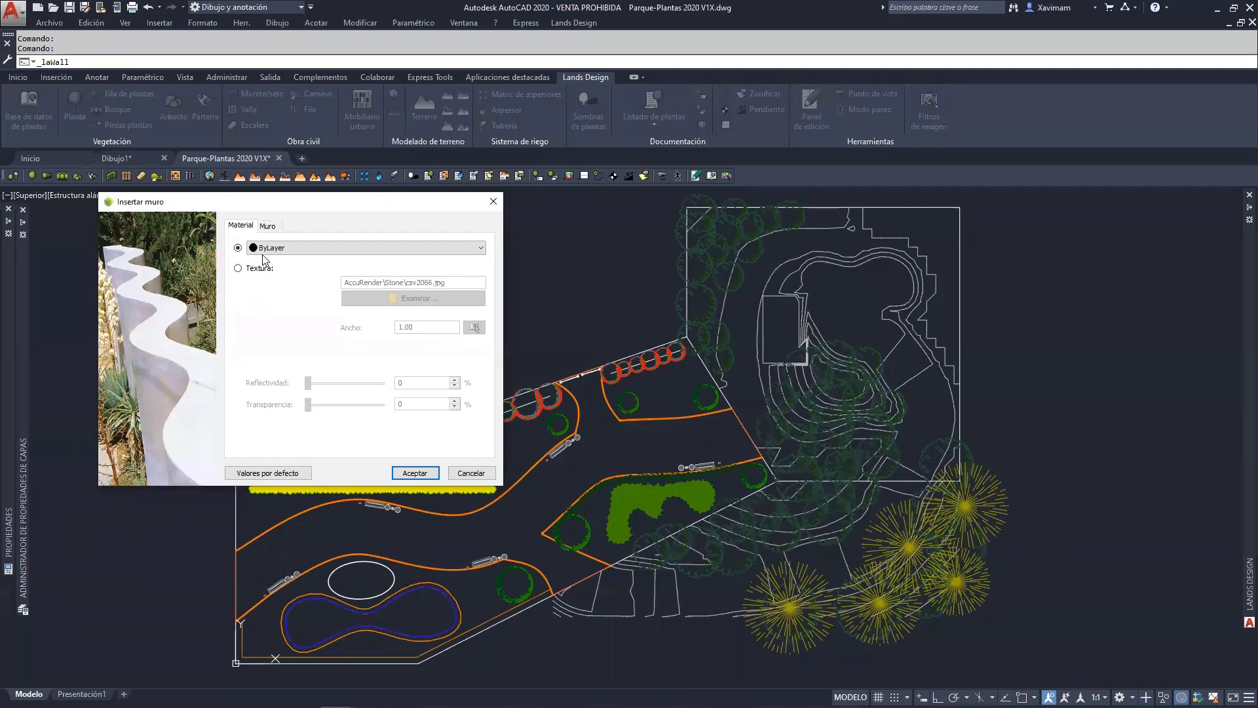
left_click(269, 226)
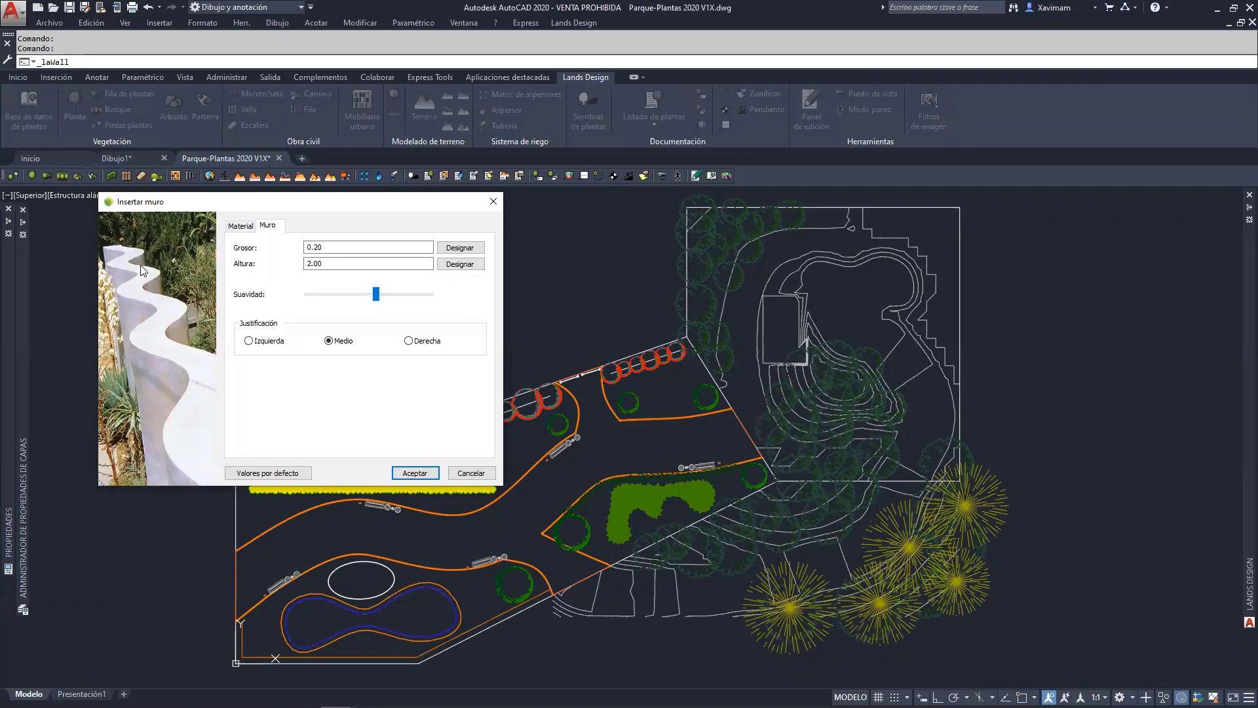
left_click(240, 225)
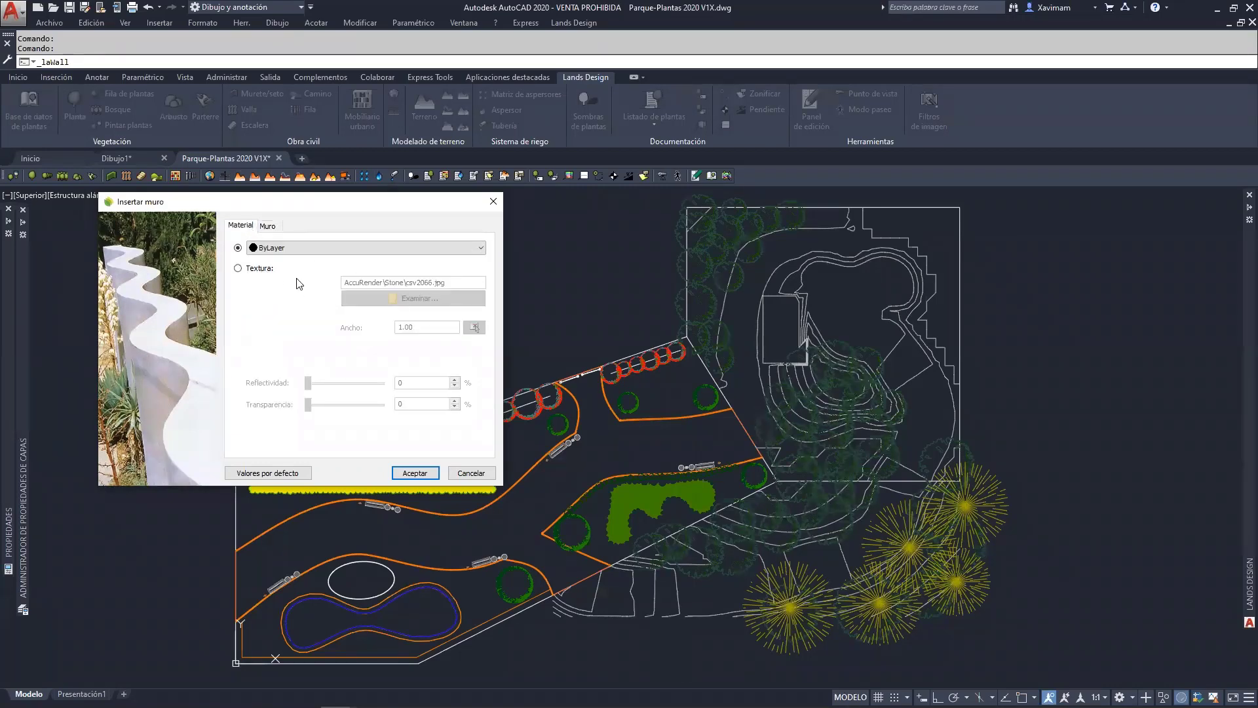
left_click(238, 269)
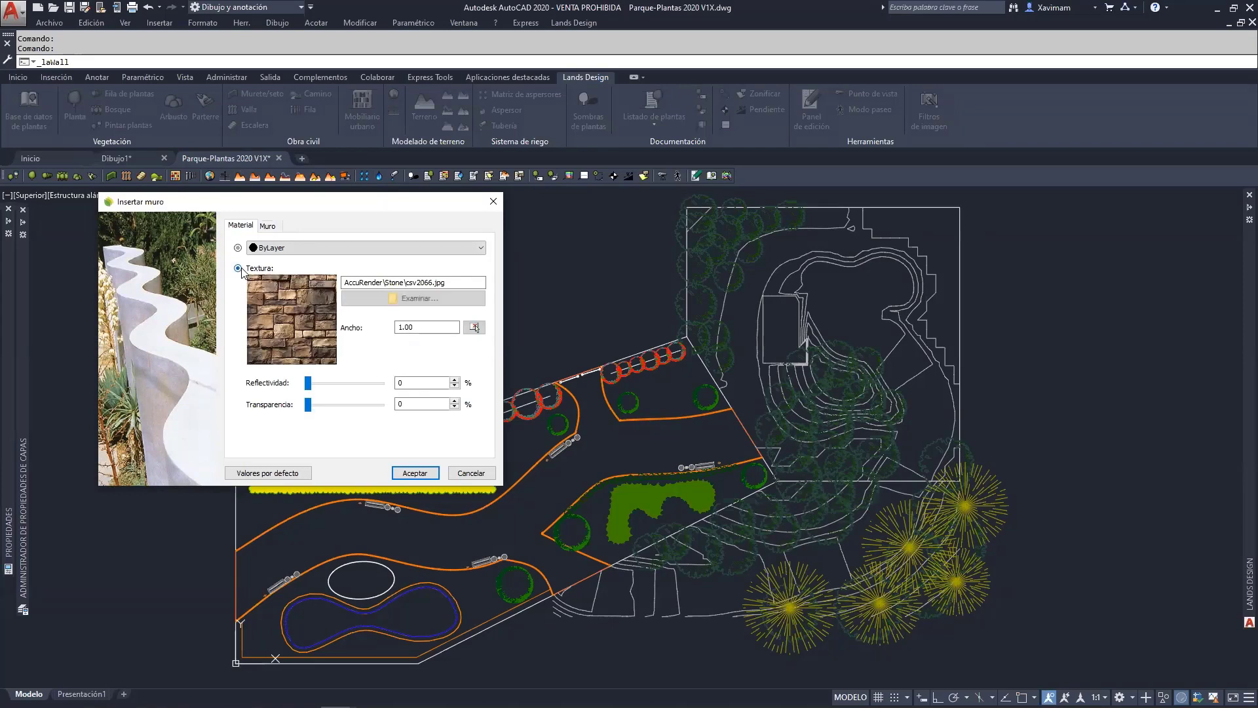
Set the wall's justification to Izquierda and accept the wall settings.
left_click(270, 226)
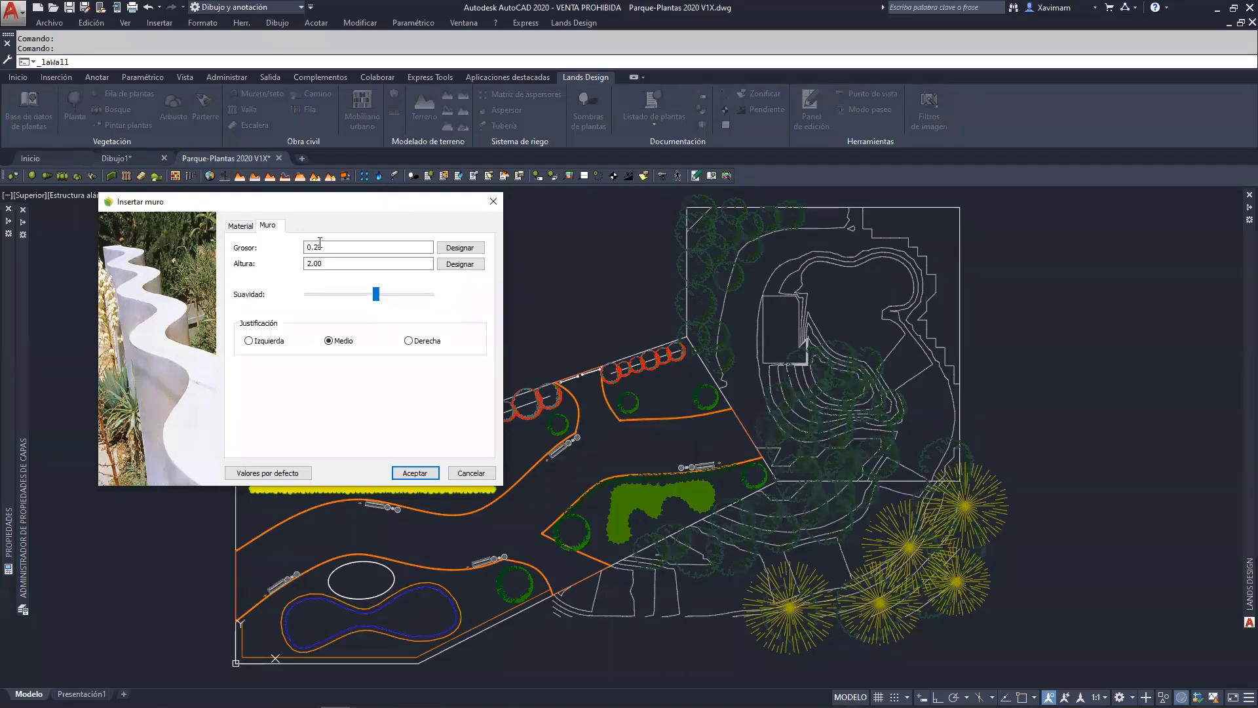
left_click_drag(321, 247, 283, 258)
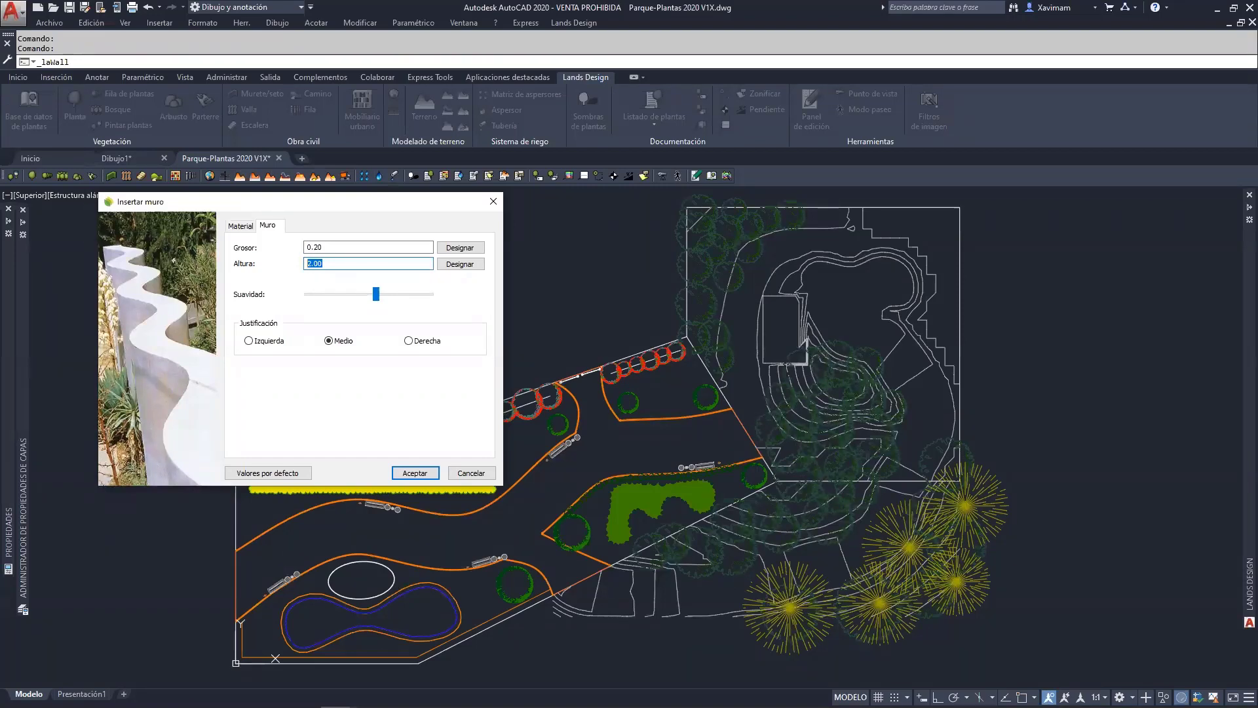
left_click(326, 247)
left_click(249, 342)
left_click(413, 473)
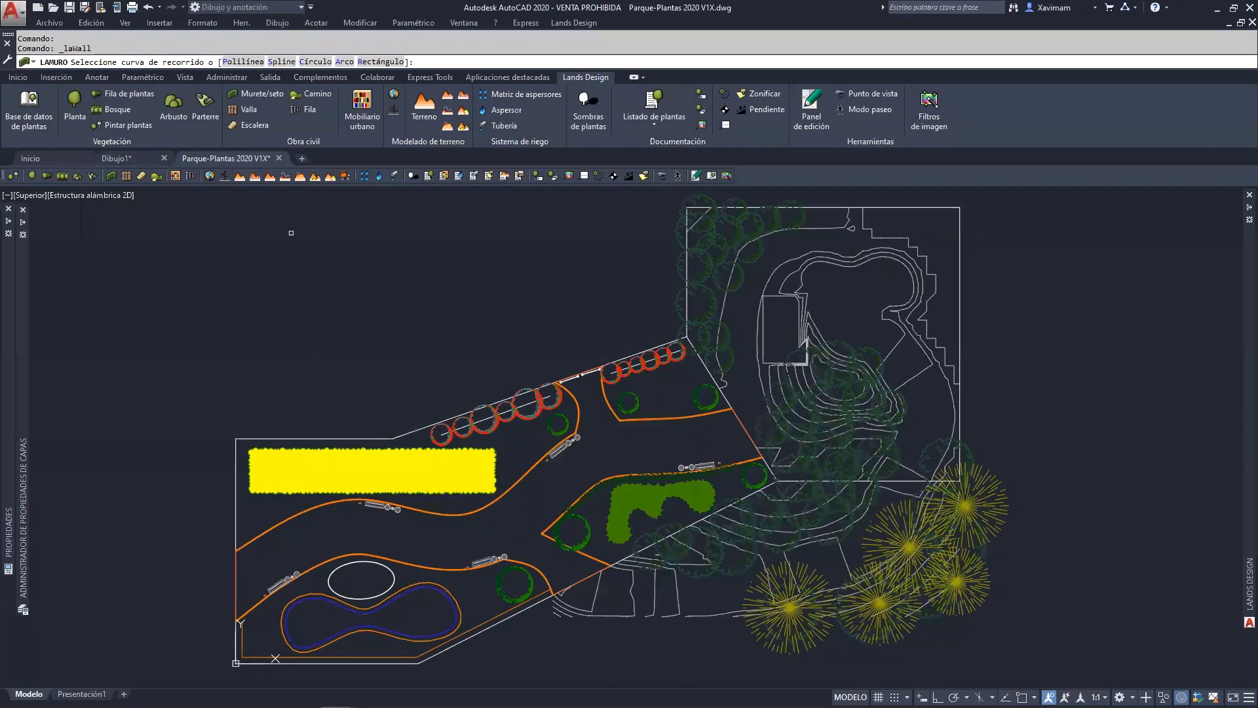
Insert the wall along the existing open orange polyline inside the lower-left site boundary, and end the wall command.
scroll(247, 647, "up", 6)
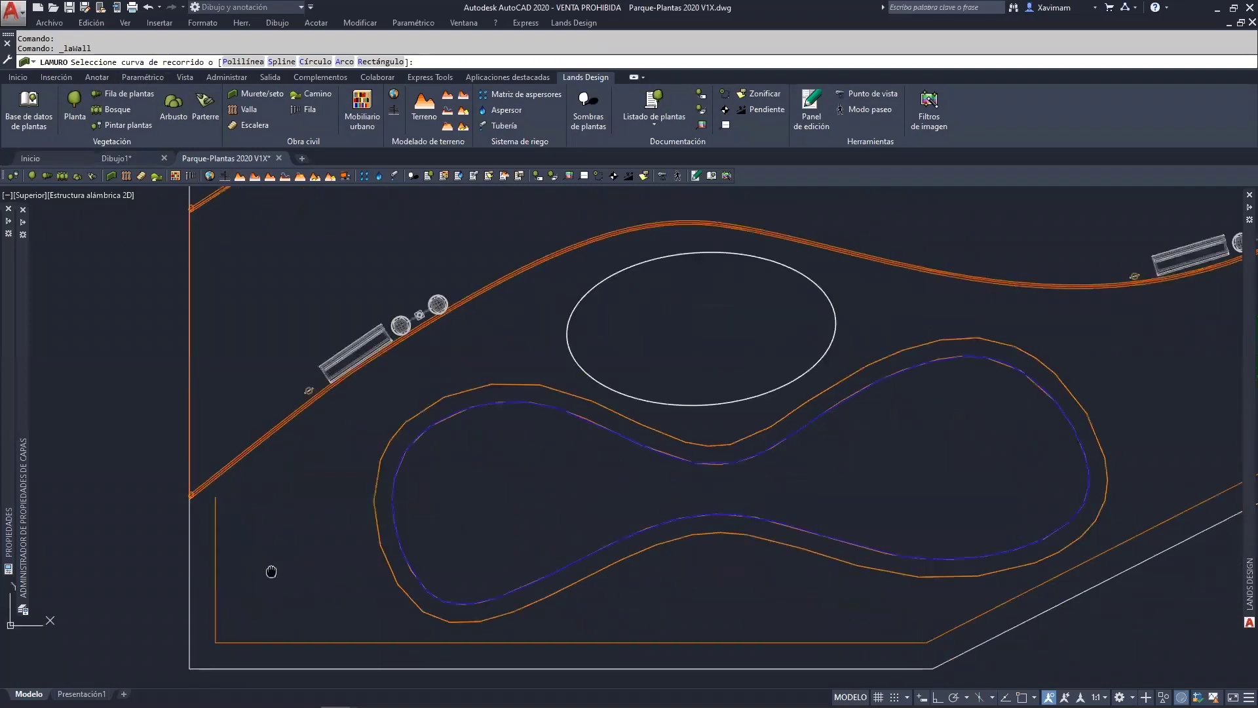
scroll(270, 570, "down", 2)
scroll(195, 384, "up", 2)
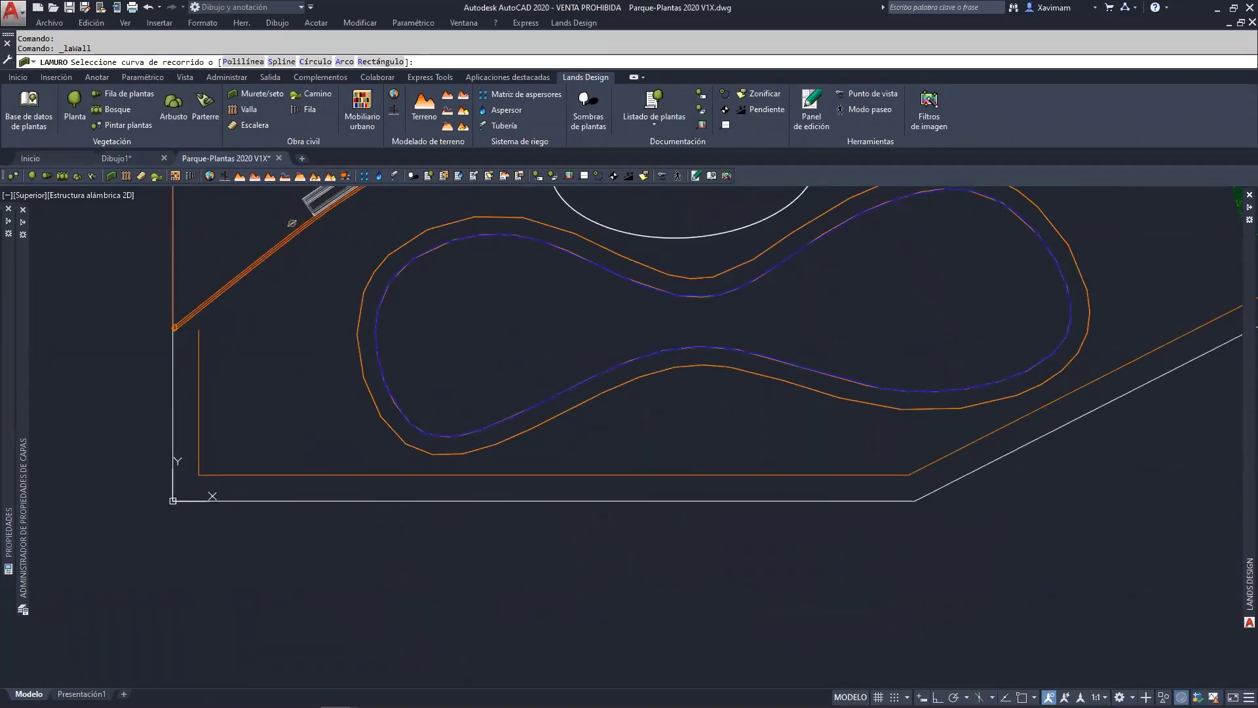
left_click(198, 343)
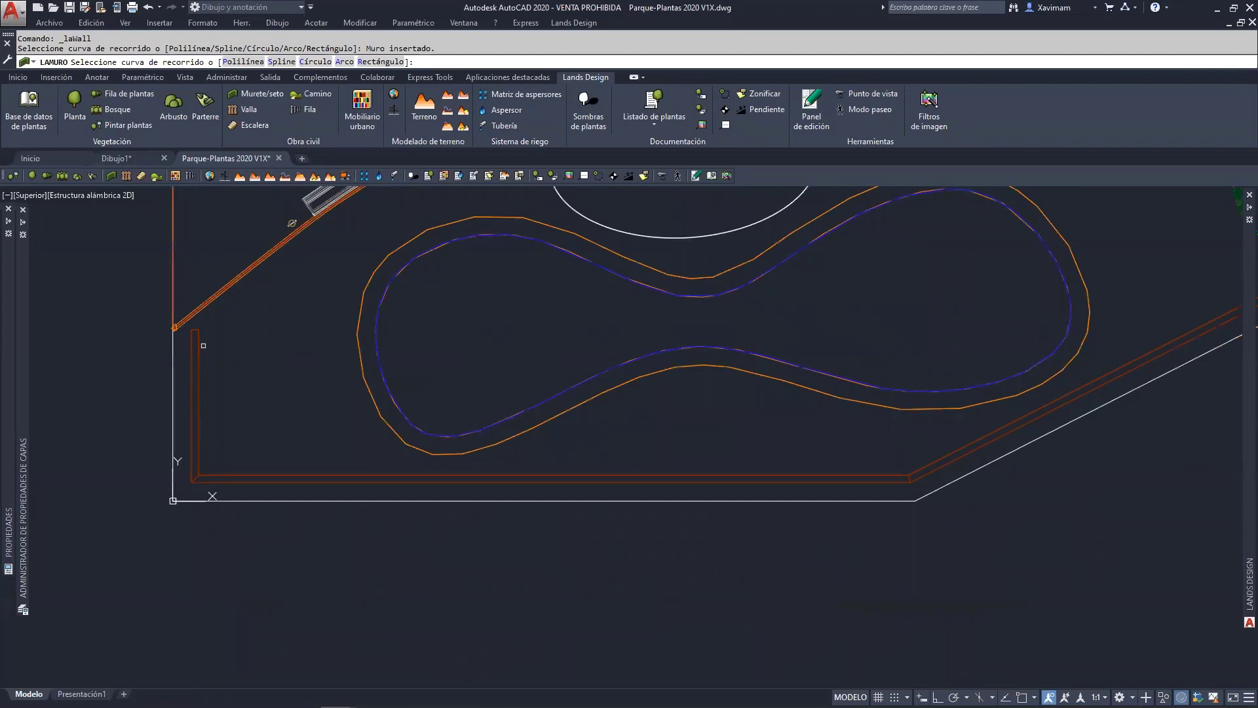
scroll(198, 340, "down", 2)
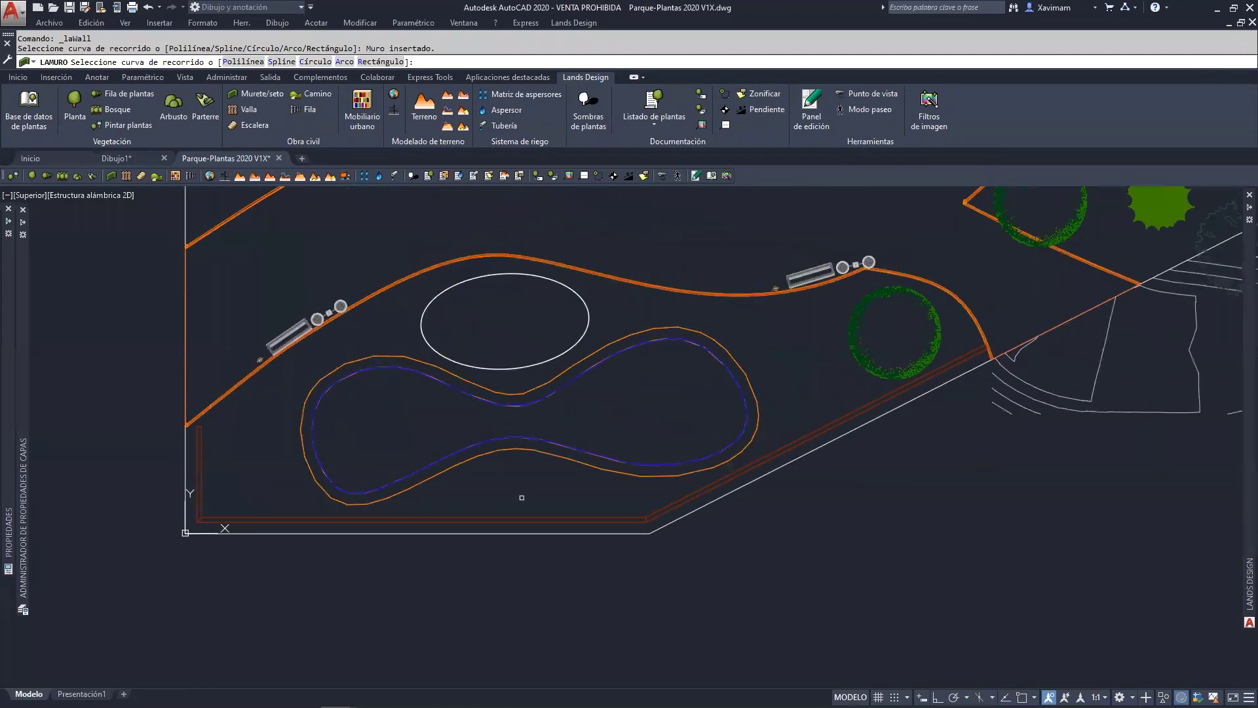
key("Return")
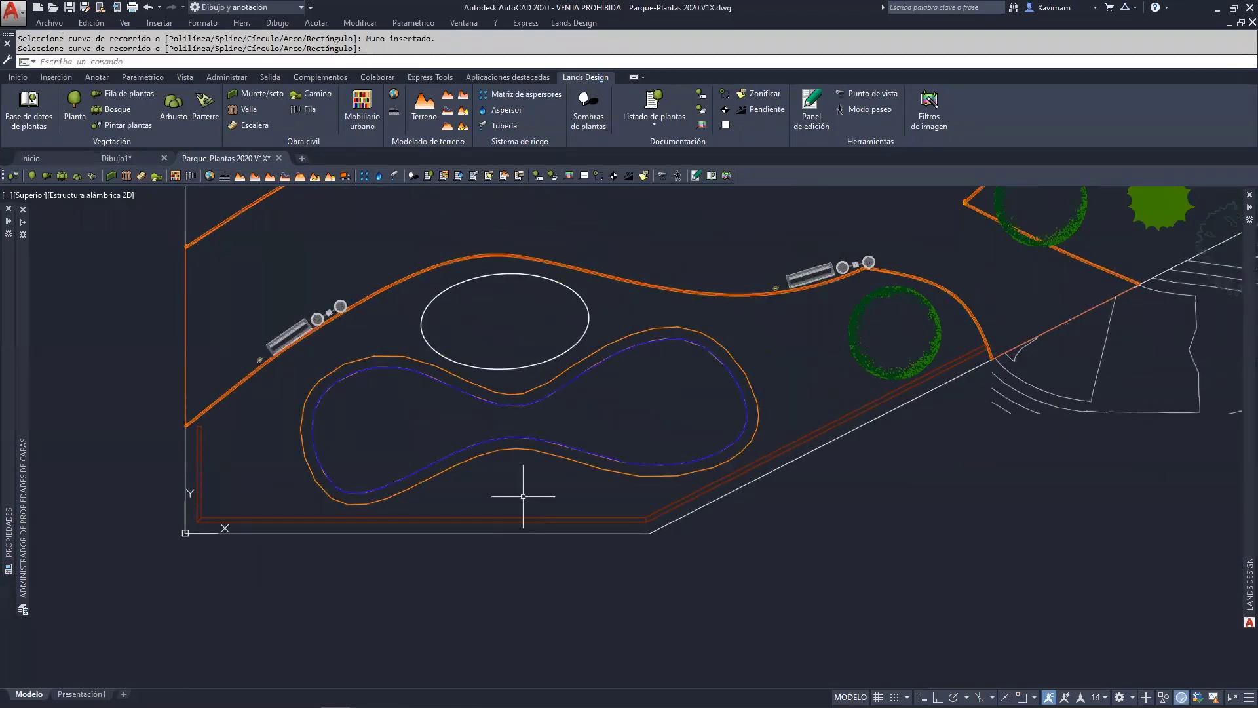
Try the Derecha justification on the new perimeter wall and return it to Izquierda.
left_click(520, 517)
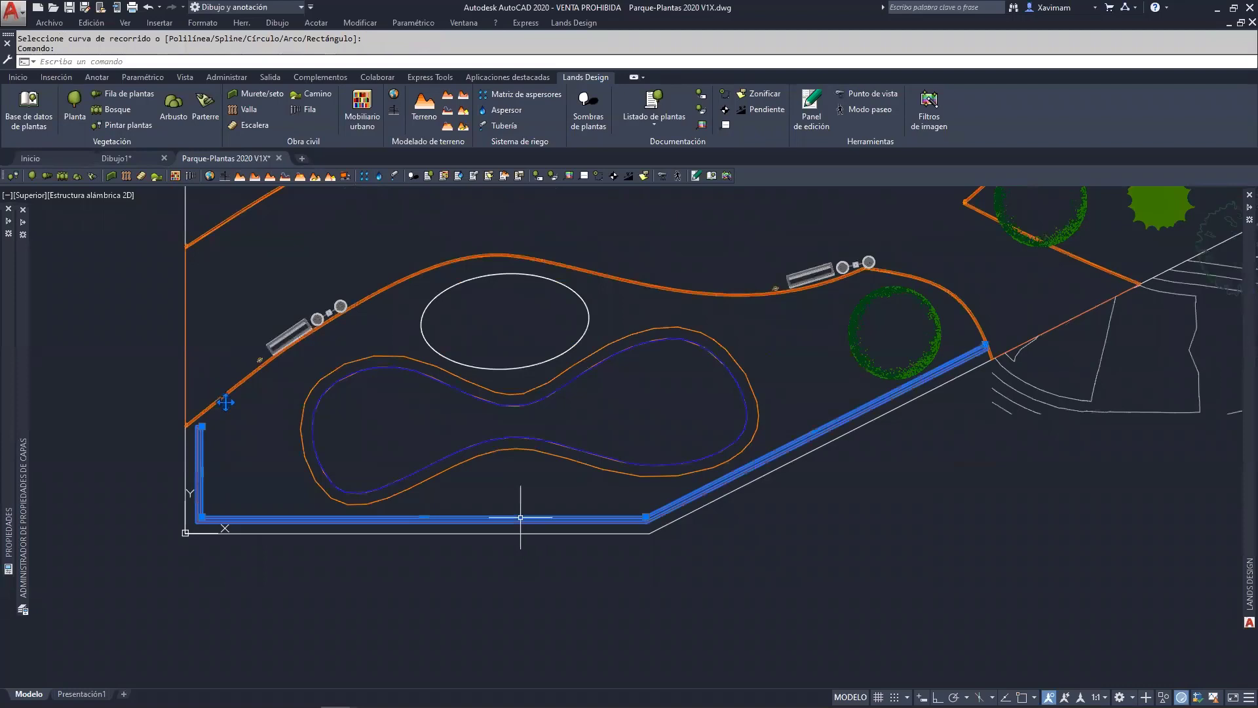
scroll(900, 524, "down", 2)
middle_click_drag(483, 453, 95, 455)
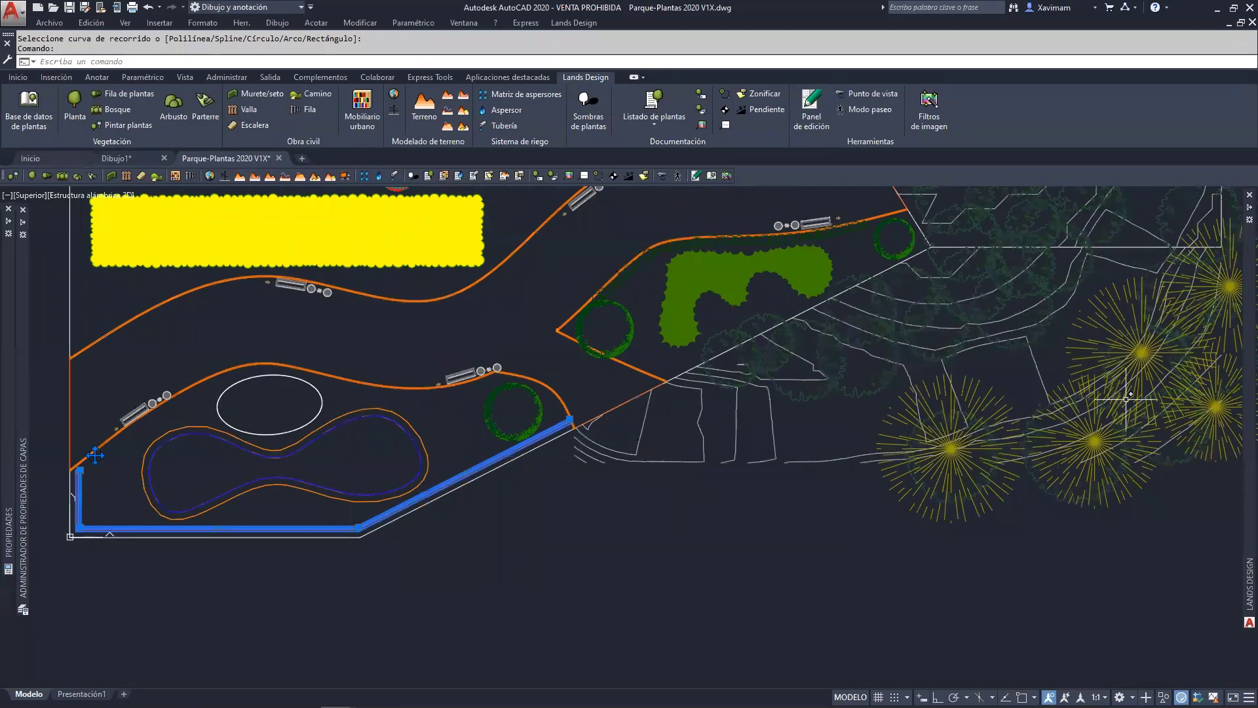
mouse_move(1240, 393)
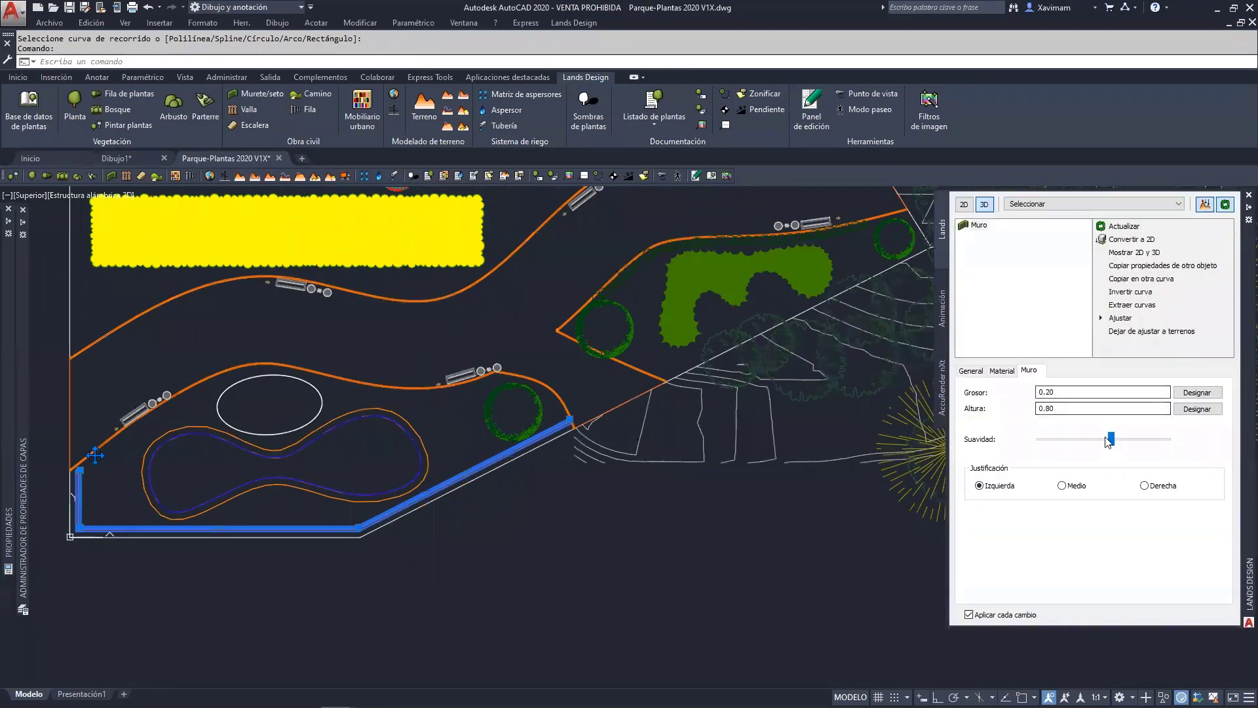
left_click(1144, 486)
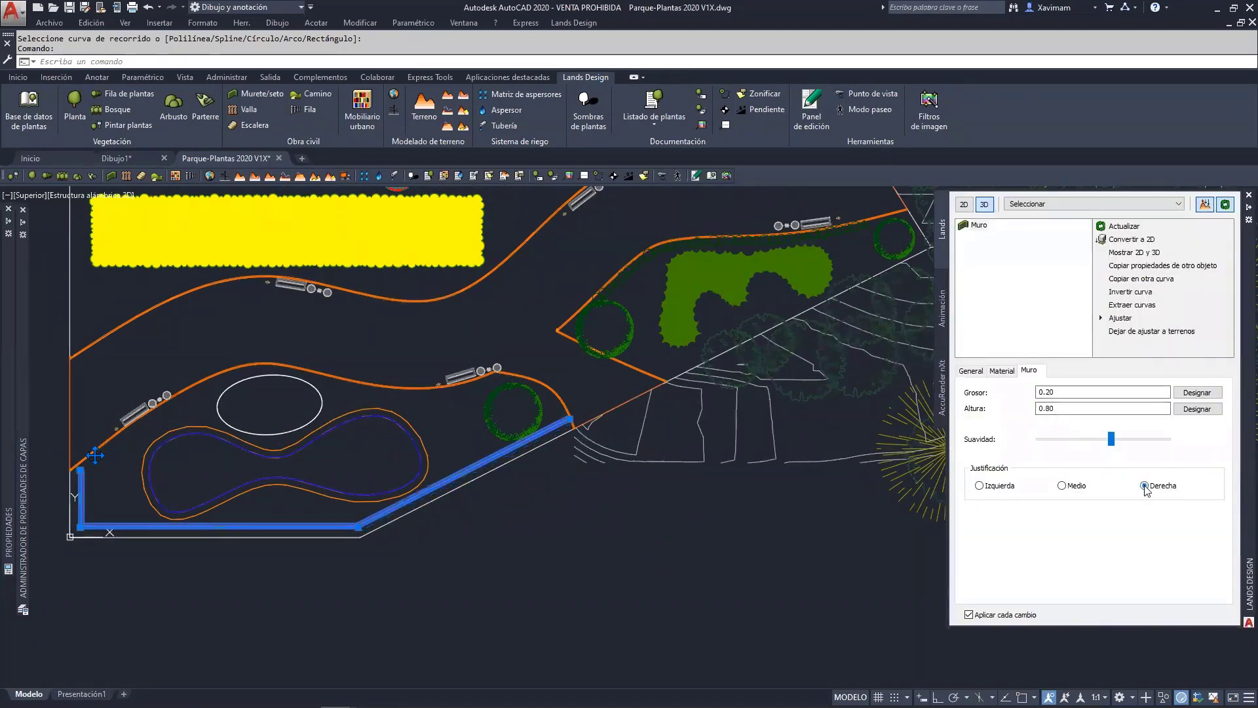
left_click(979, 486)
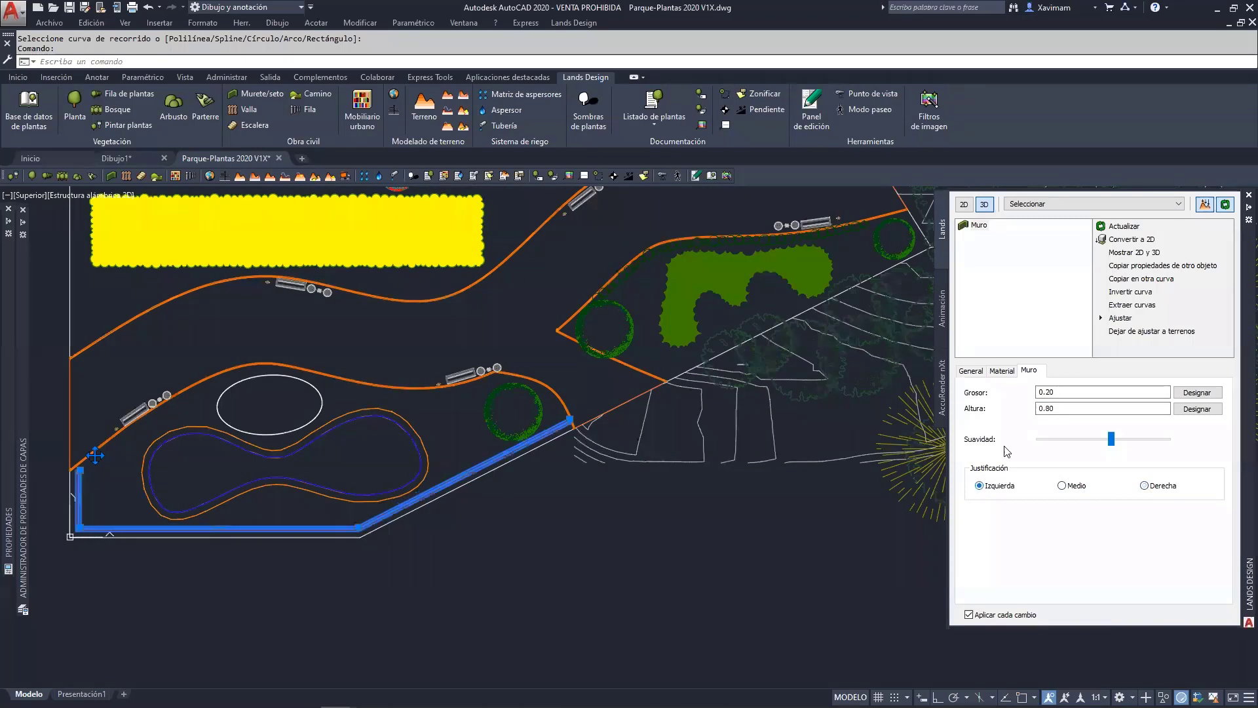
Set the perimeter wall's thickness to 0.5 and deselect the wall.
left_click_drag(1059, 388, 1041, 391)
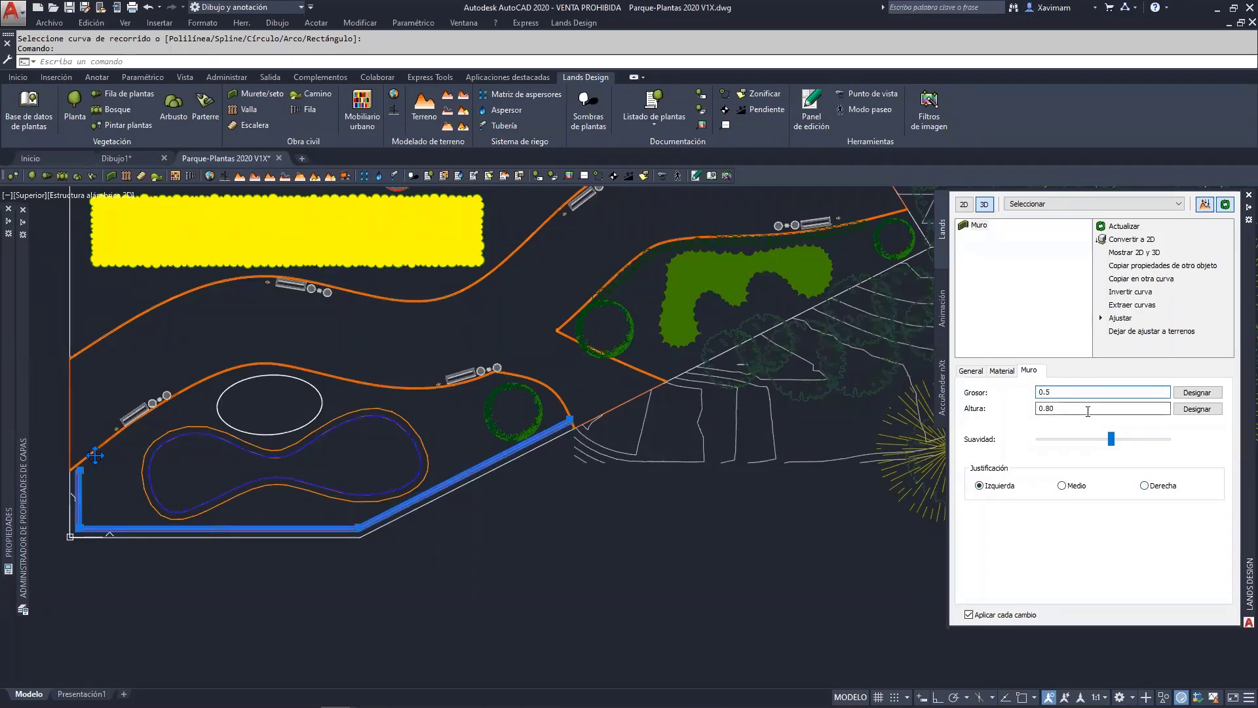
key("Return")
scroll(196, 544, "up", 2)
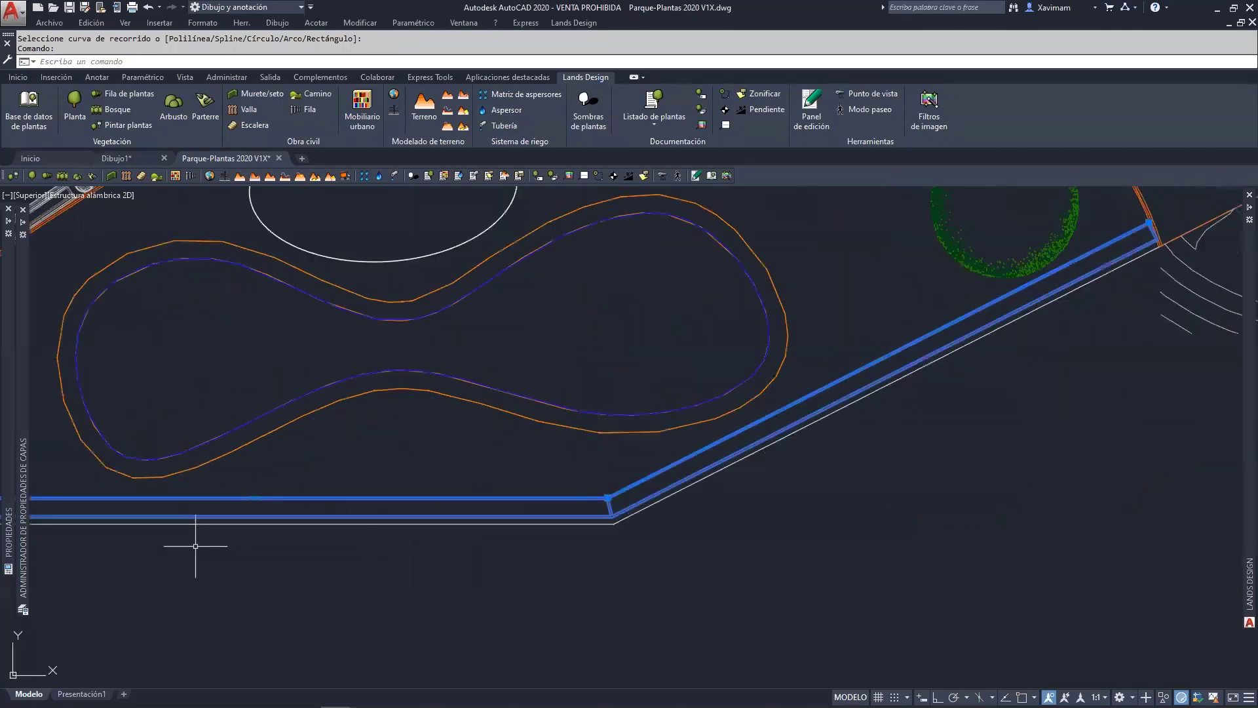
middle_click_drag(194, 544, 443, 553)
key("Escape")
scroll(445, 555, "down", 1)
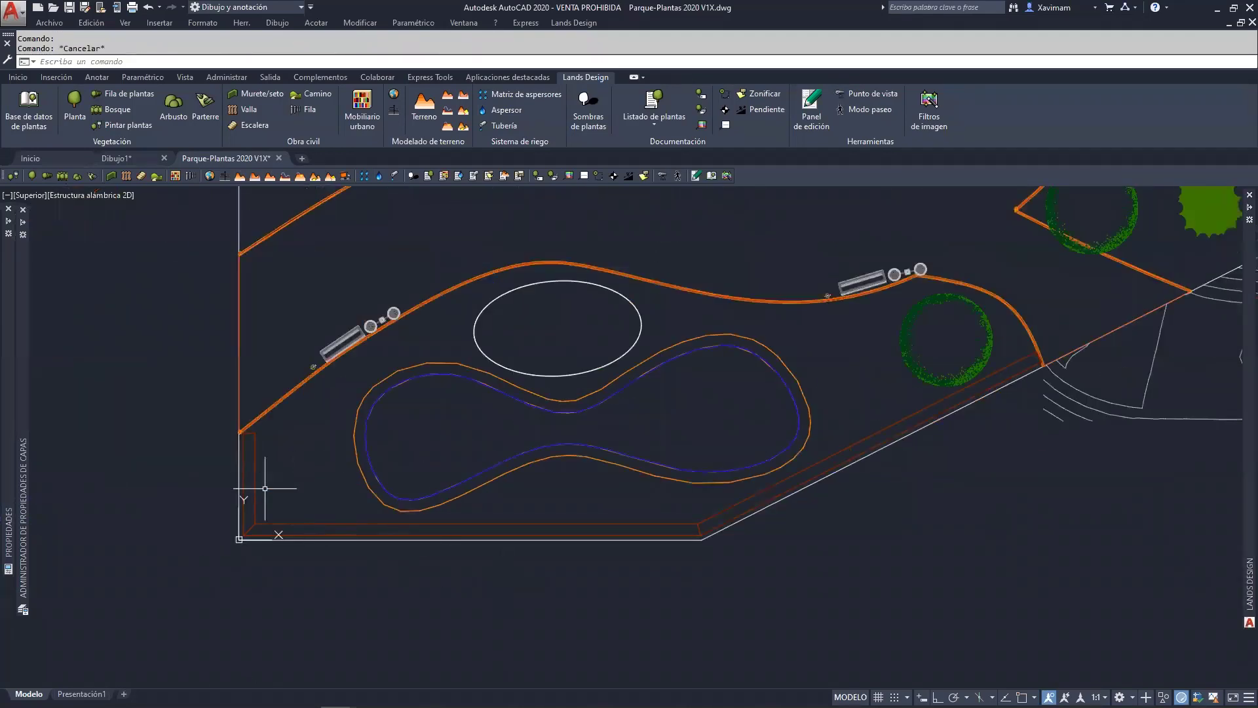
Start another wall and set its material to Textura, using the Gcov.jpg image from the AccuRender Site folder.
scroll(739, 444, "down", 2)
mouse_move(739, 445)
middle_mouse_down()
mouse_move(801, 438)
mouse_move(648, 542)
middle_mouse_up()
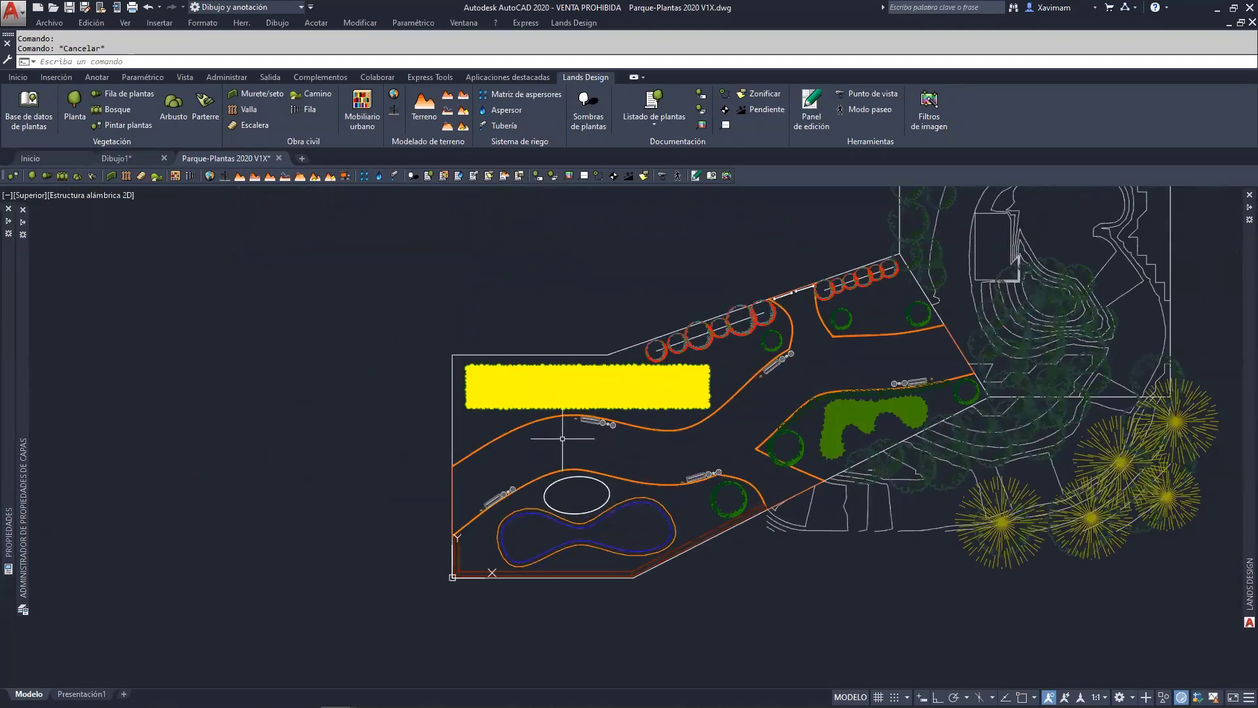
scroll(562, 437, "up", 3)
middle_click_drag(568, 429, 522, 519)
scroll(531, 491, "down", 1)
middle_click_drag(596, 488, 525, 474)
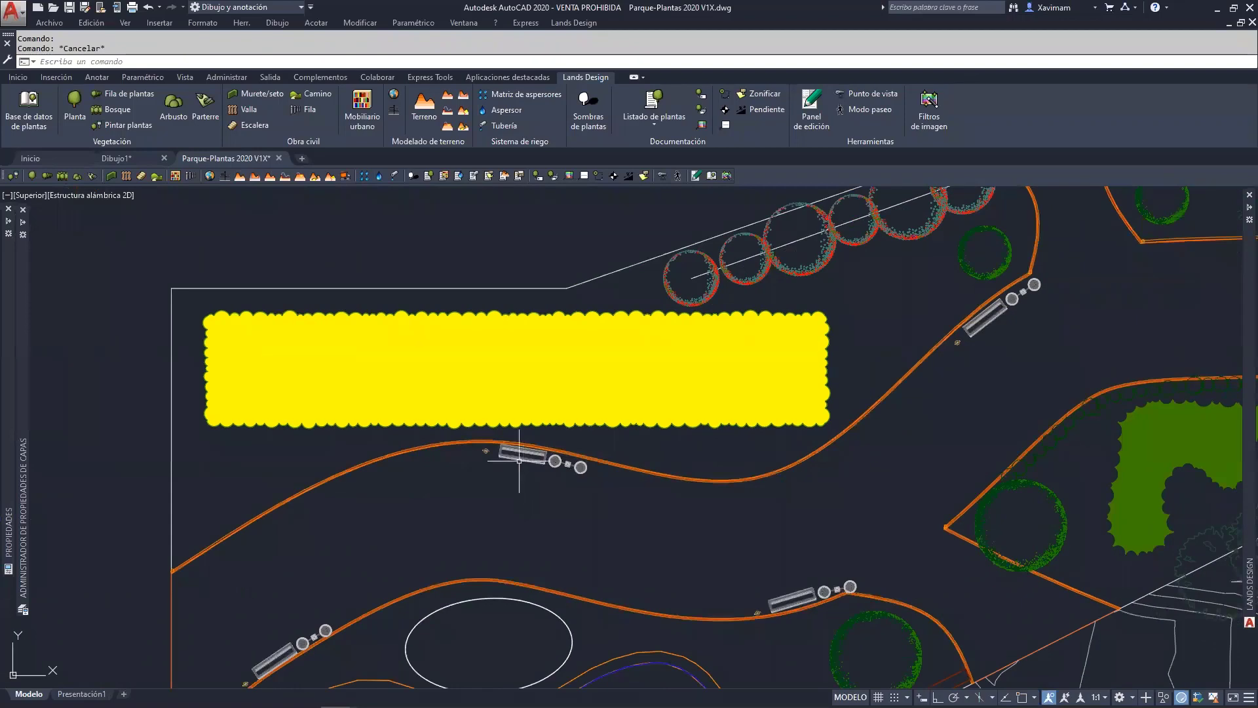
left_click(258, 94)
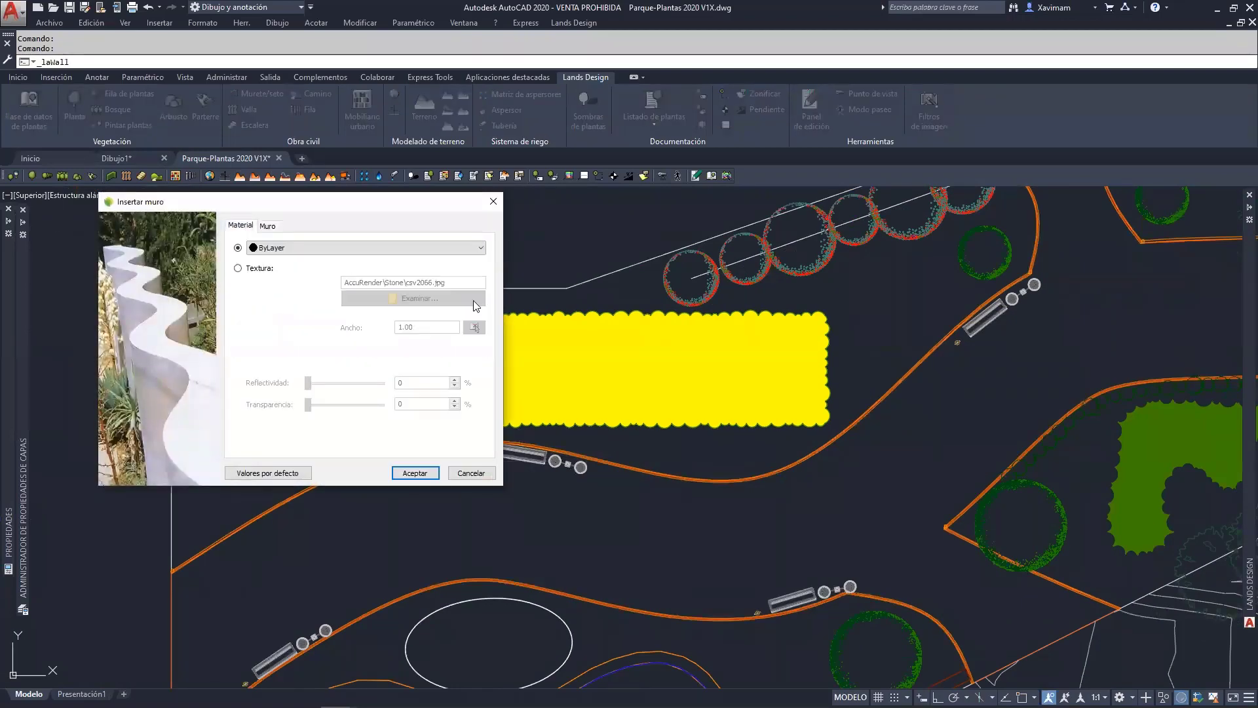
left_click(261, 270)
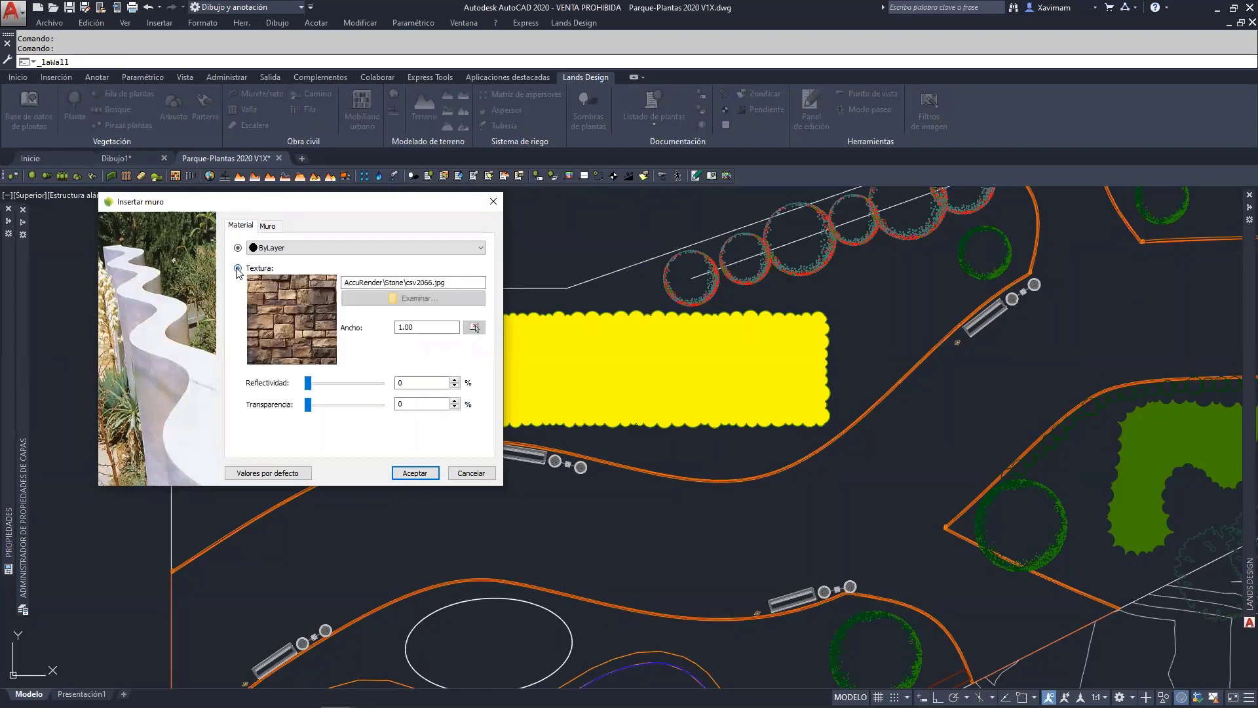
left_click(426, 299)
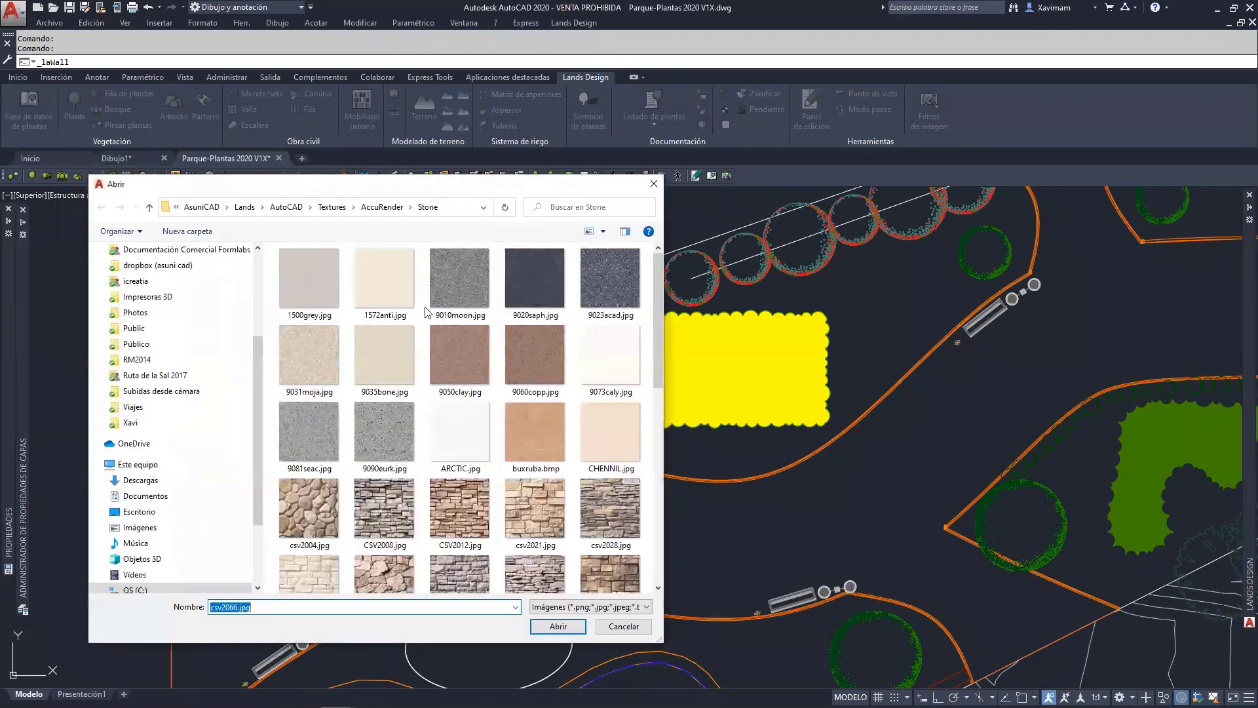
scroll(515, 428, "down", 5)
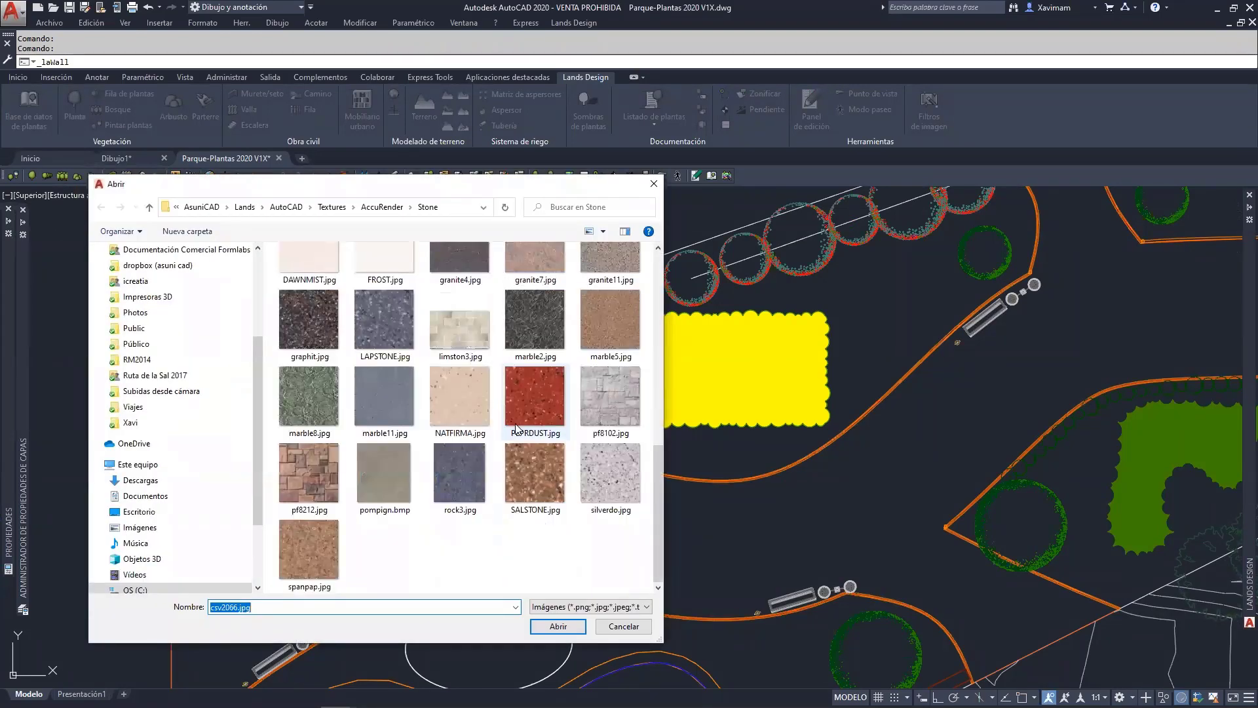
scroll(516, 426, "up", 6)
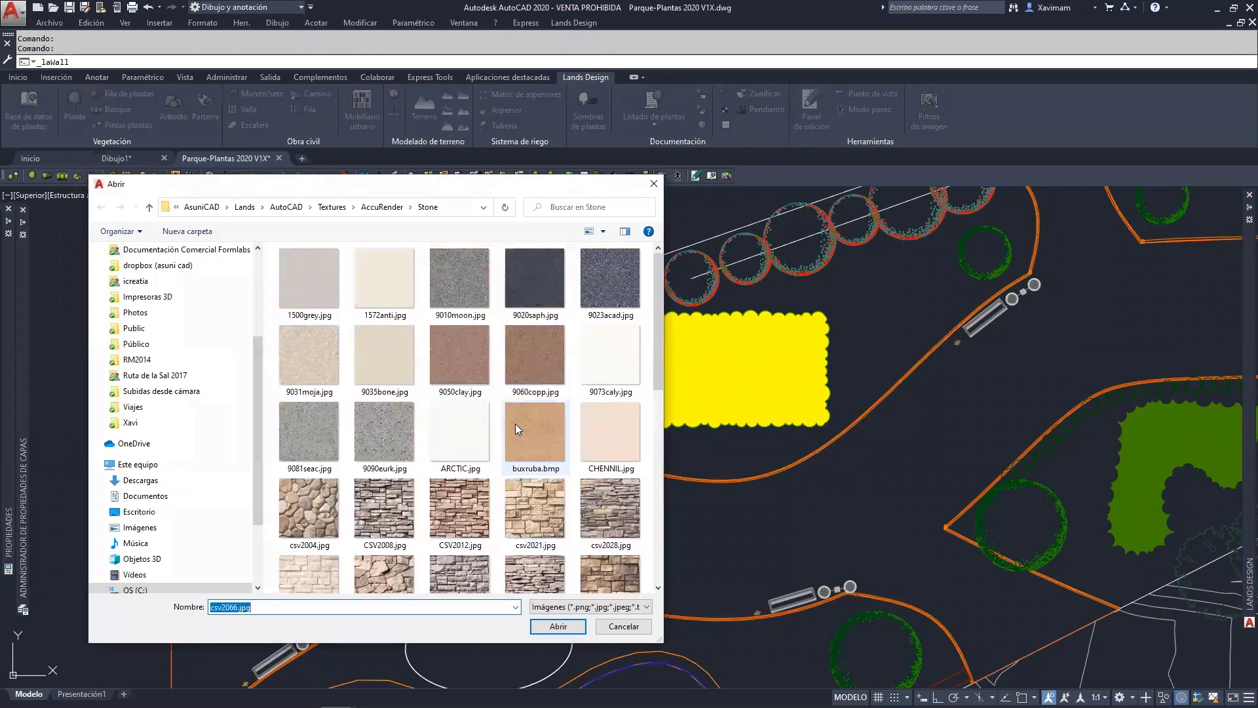
left_click(382, 209)
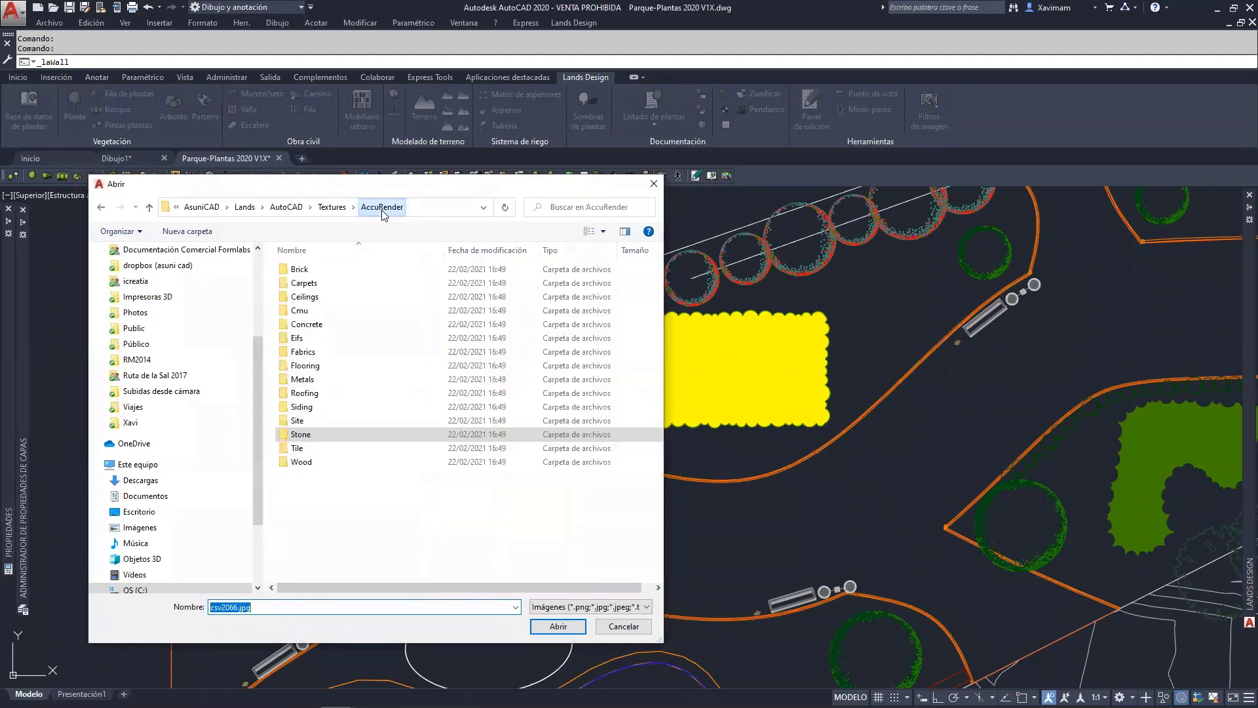
double_click(294, 421)
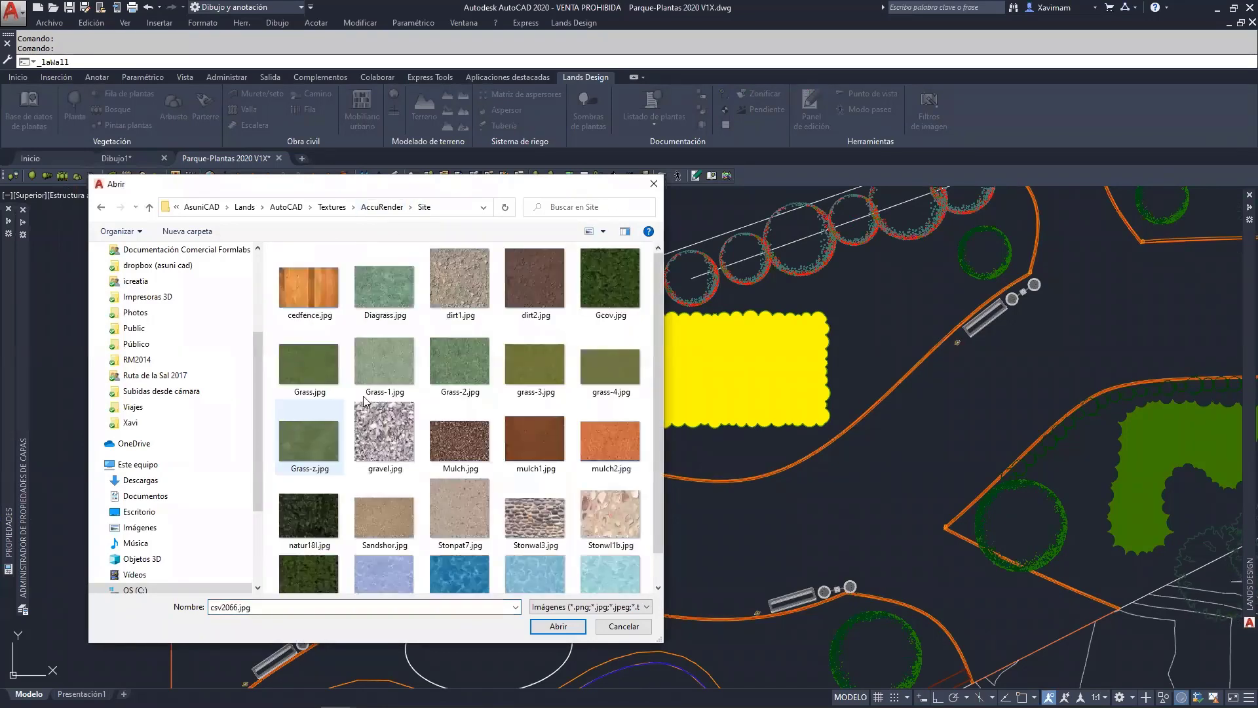
left_click(605, 270)
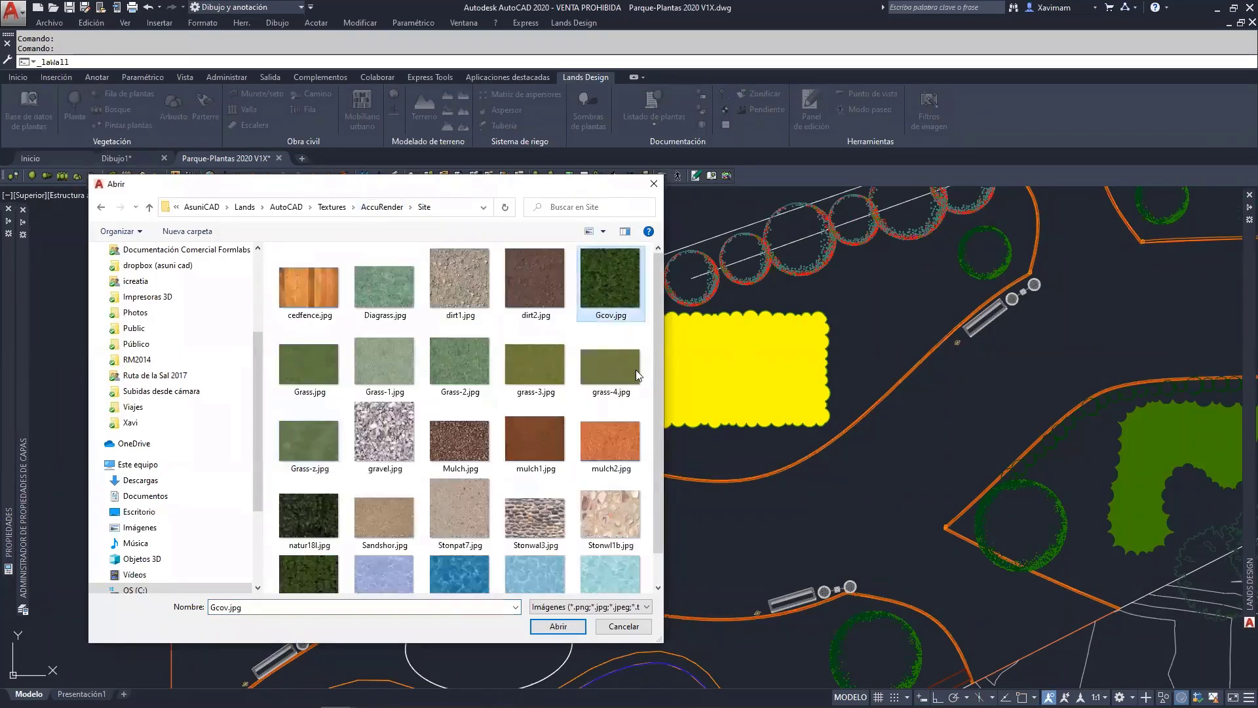
left_click(551, 627)
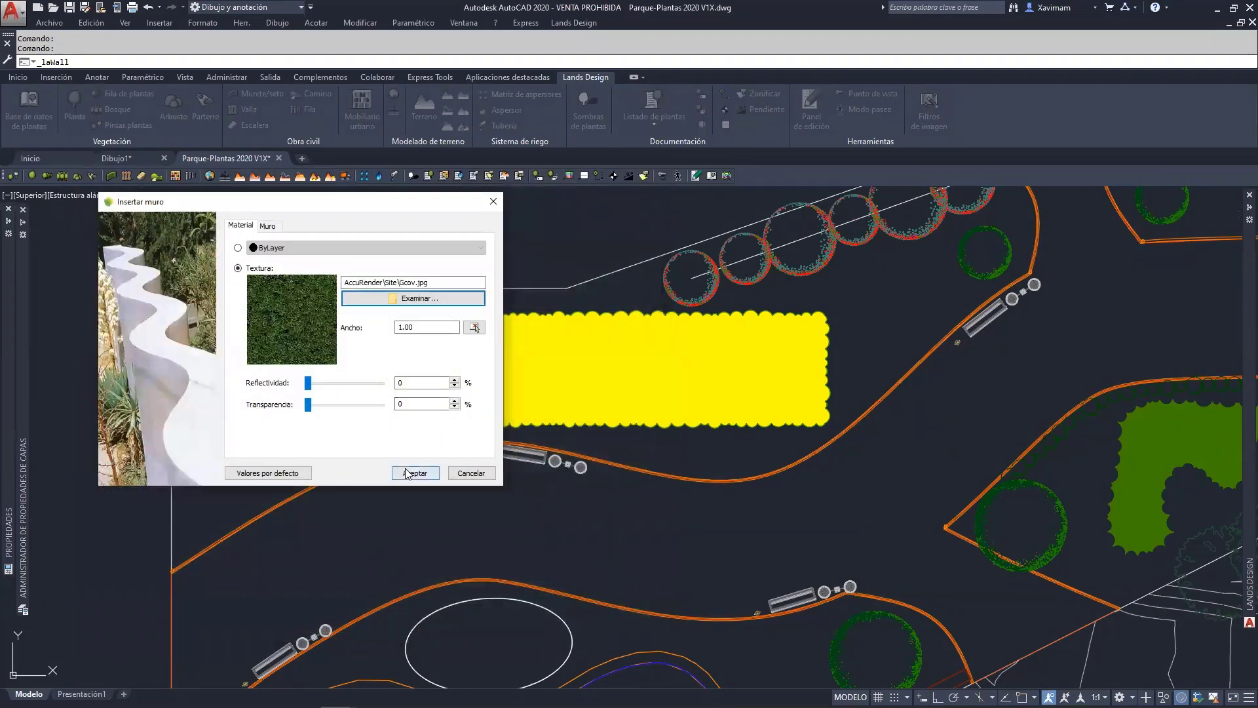
Set the new wall's height to .5, adjust its thickness, choose Medio justification, and accept the wall settings.
left_click(269, 226)
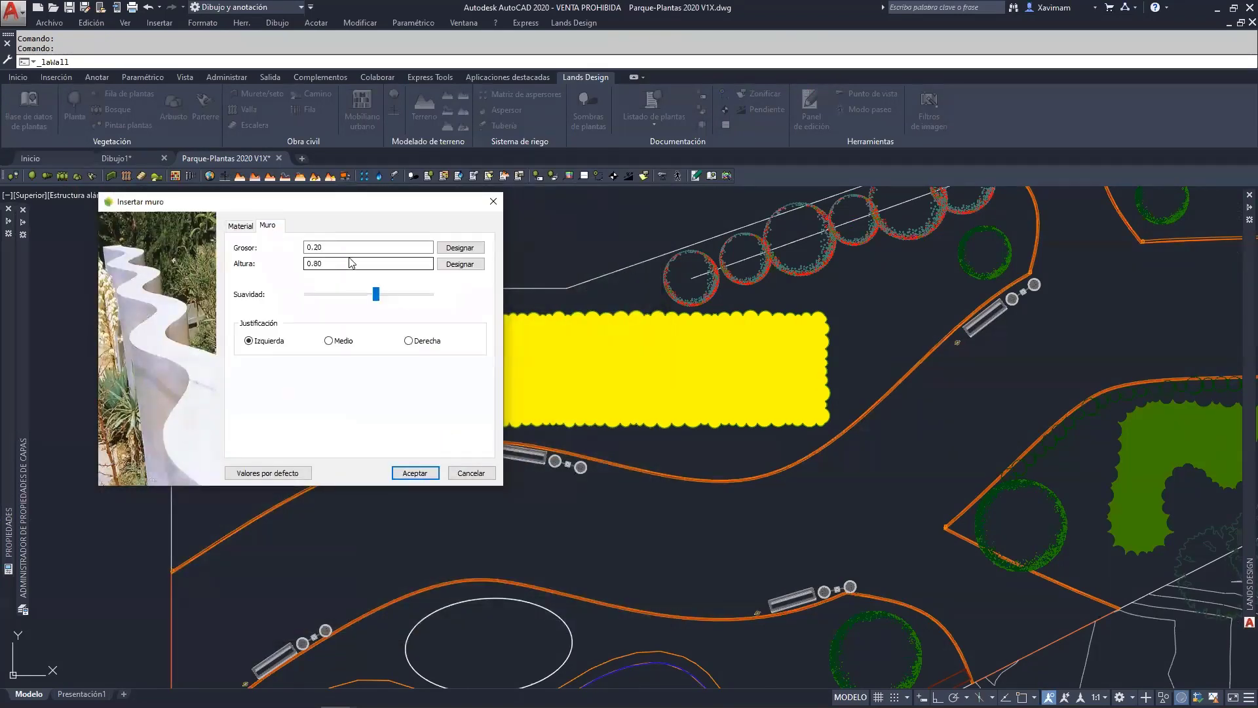
left_click_drag(352, 263, 289, 263)
type(".5")
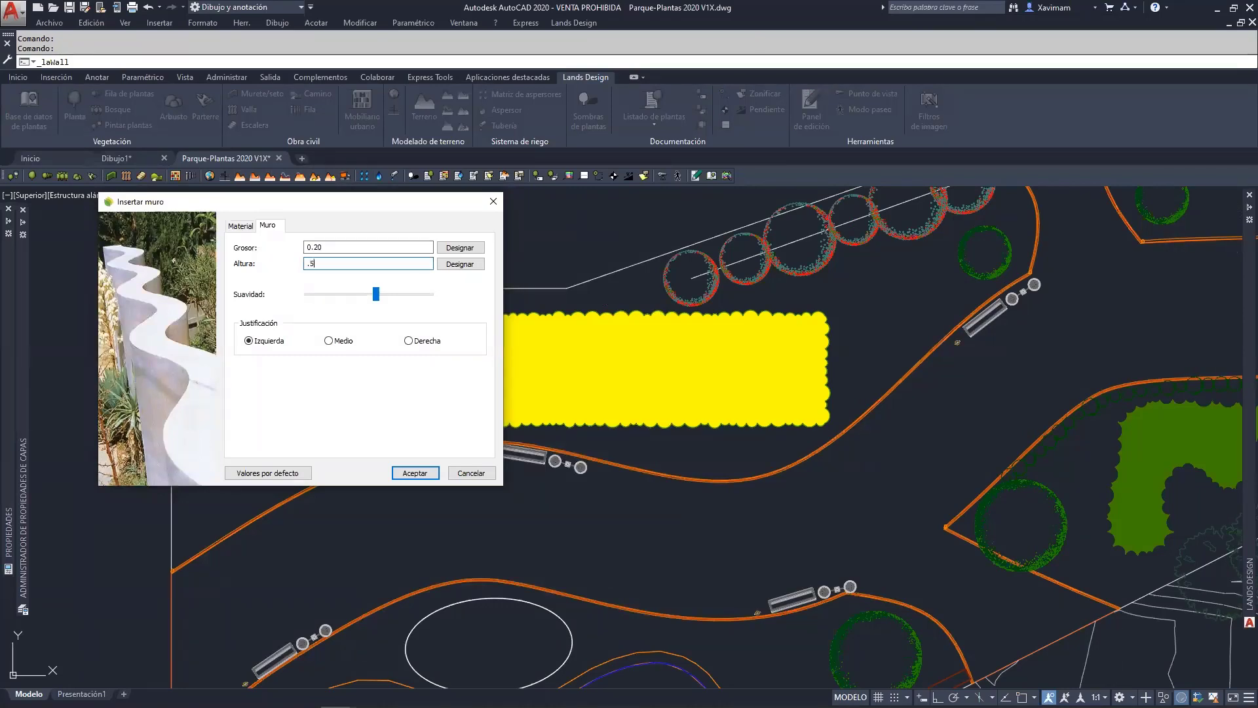
left_click(323, 246)
left_click(328, 341)
left_click(415, 473)
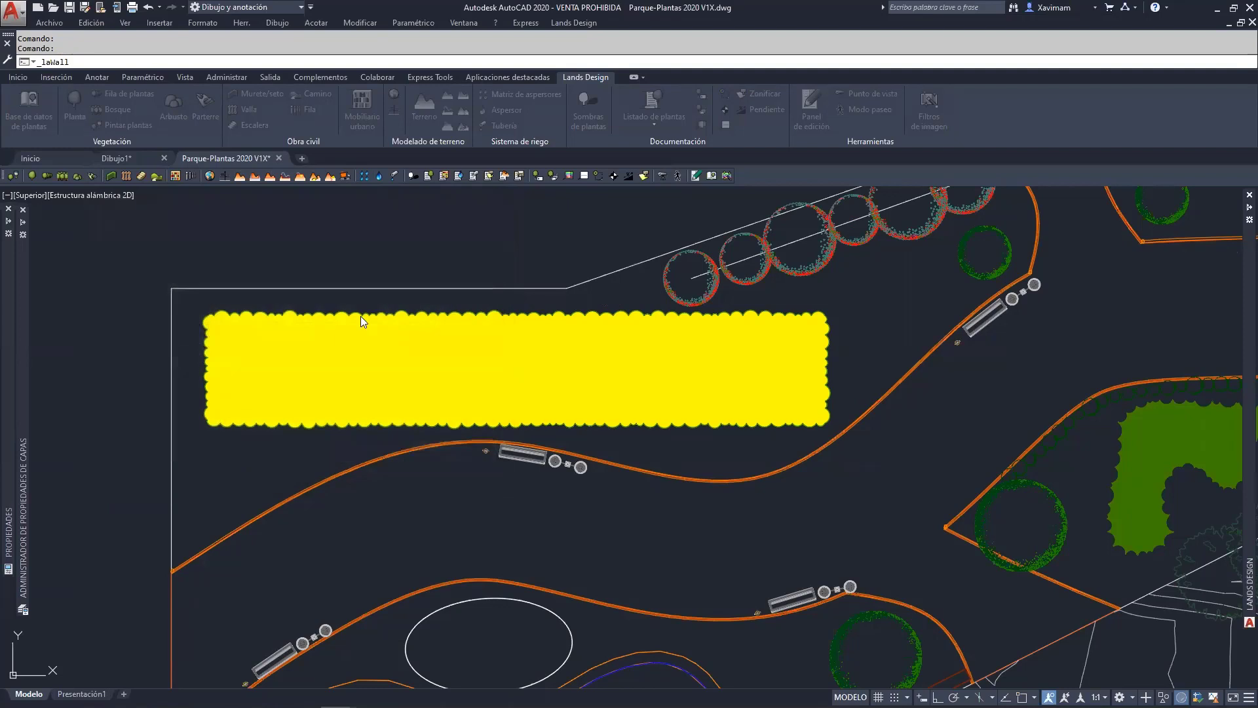
Insert the wall as a spline following the upper path border, from the left site boundary up to the end of the tree row.
type("S")
key("Return")
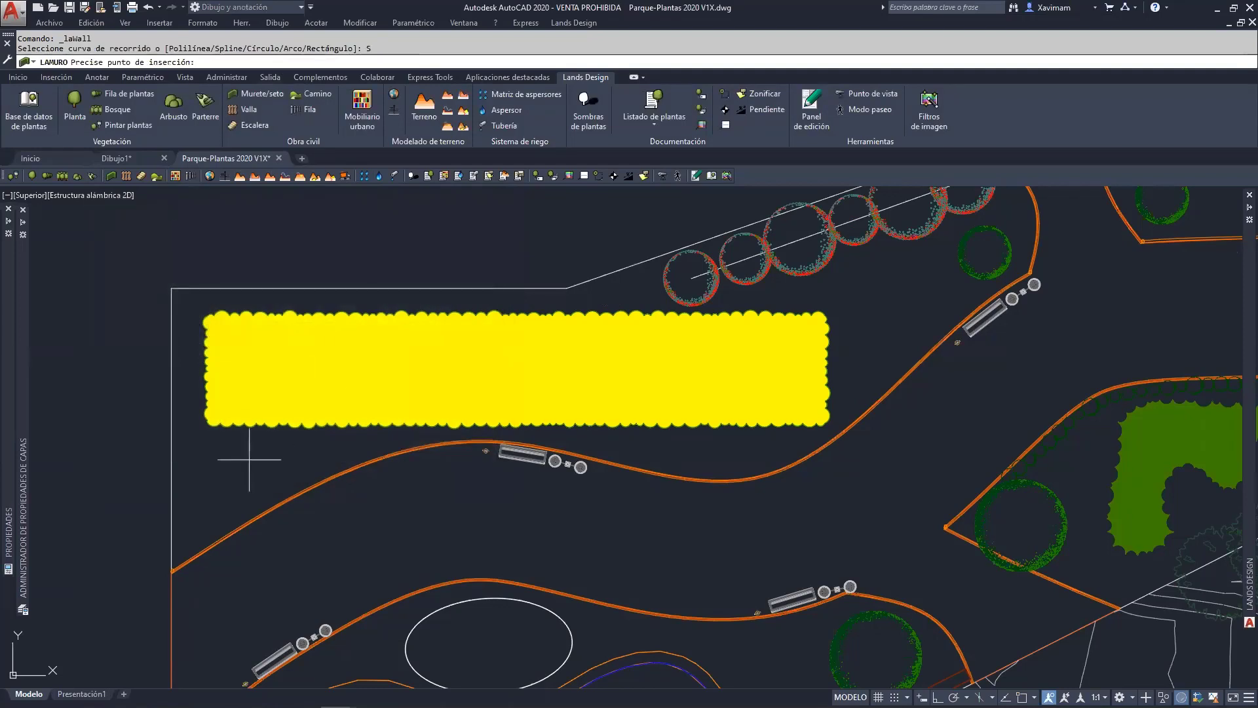
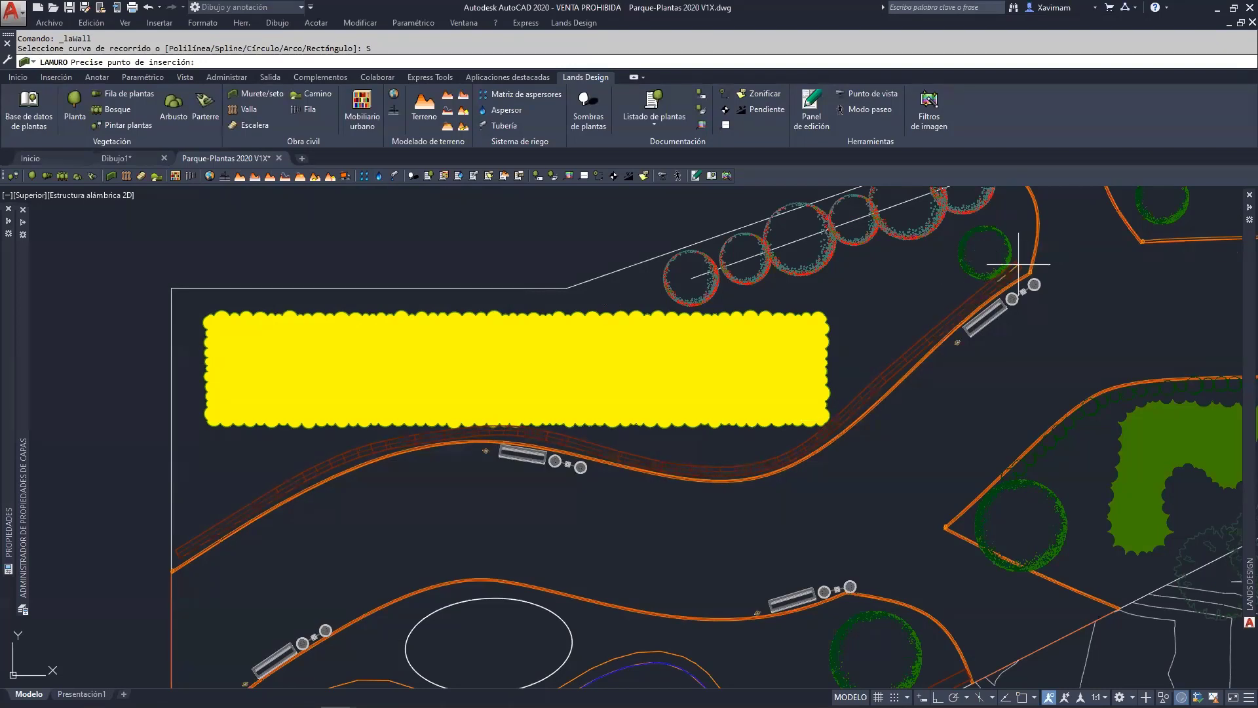
middle_click_drag(1018, 264, 927, 444)
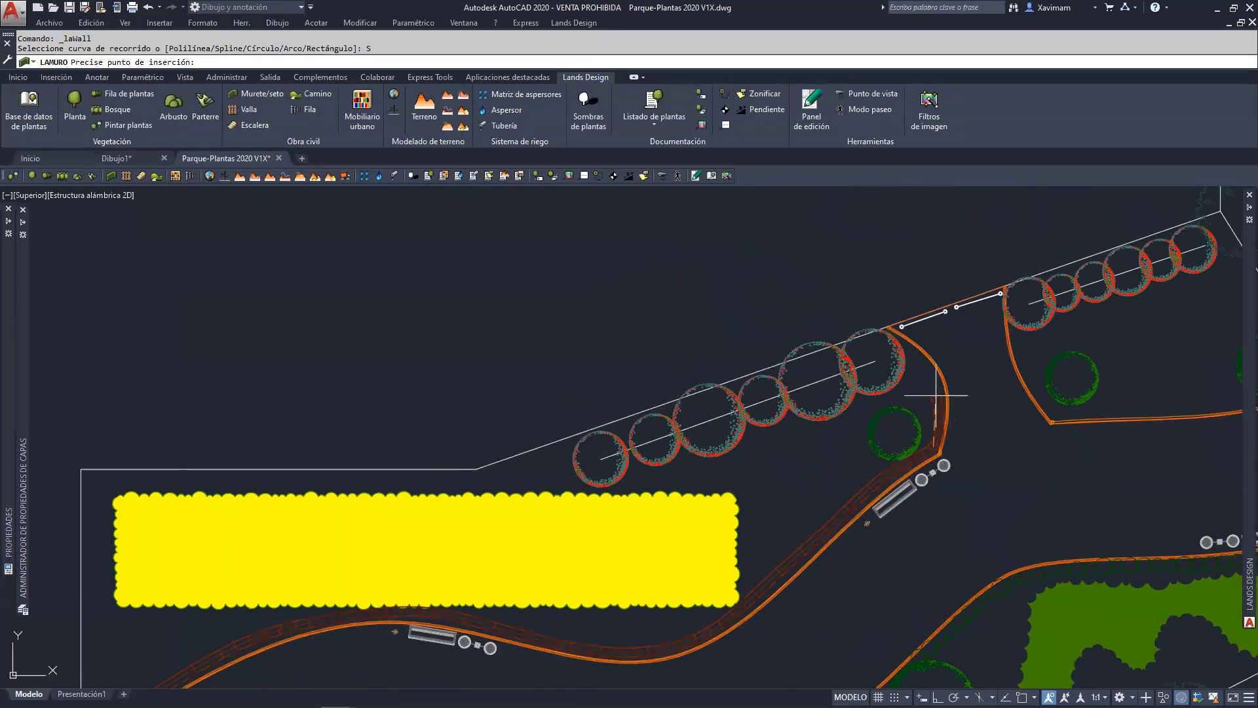
left_click(885, 339)
scroll(888, 453, "down", 2)
middle_click_drag(878, 508, 741, 367)
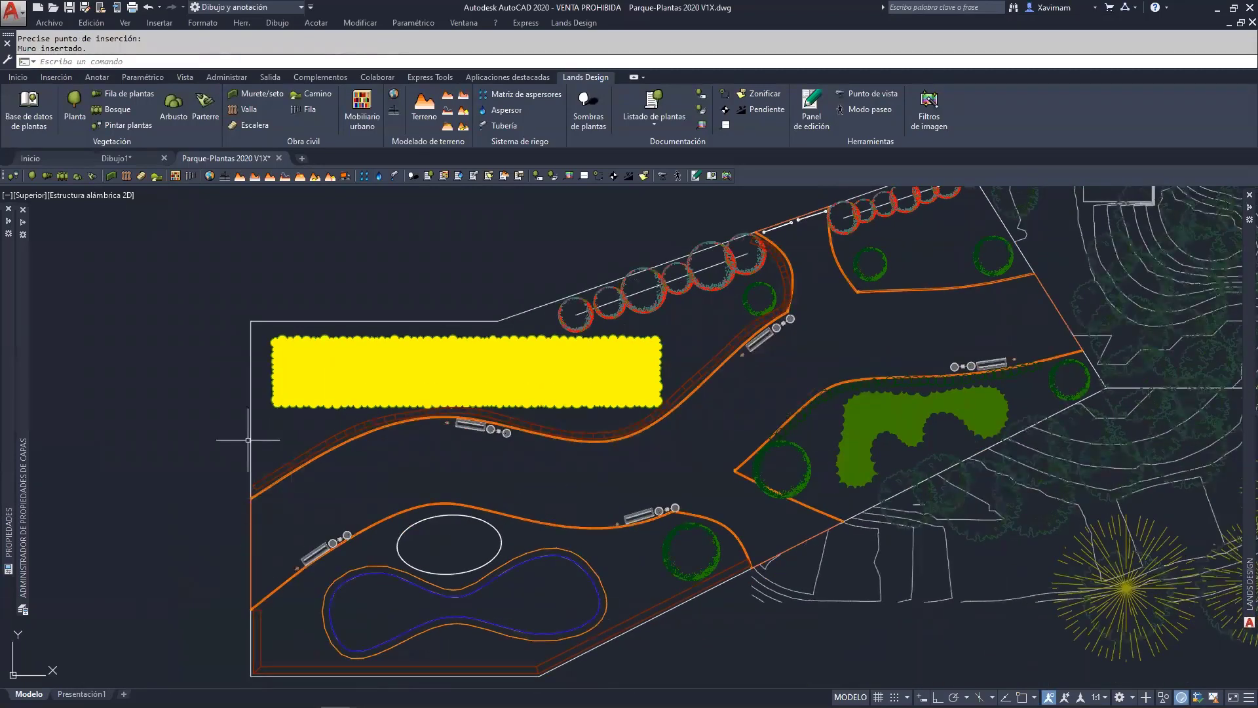
Start a new fence and choose the WOOD POST 90 CM block from the fence block library as its post.
left_click(245, 110)
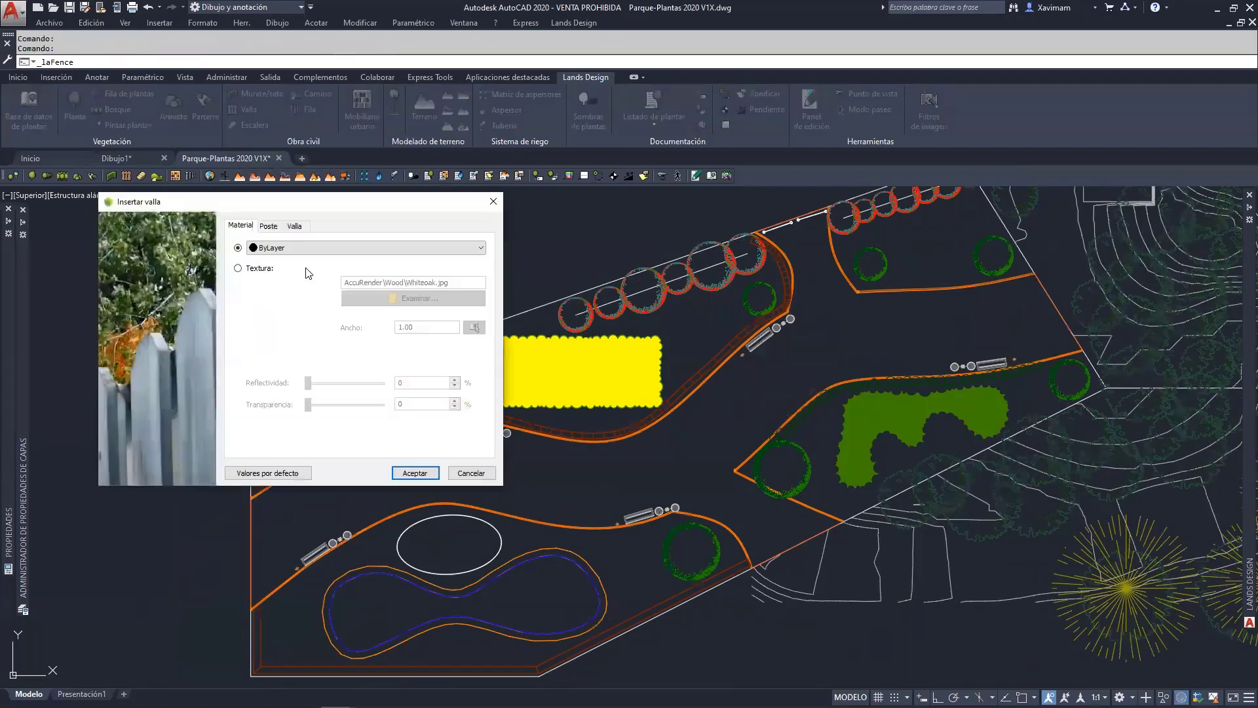
left_click(268, 226)
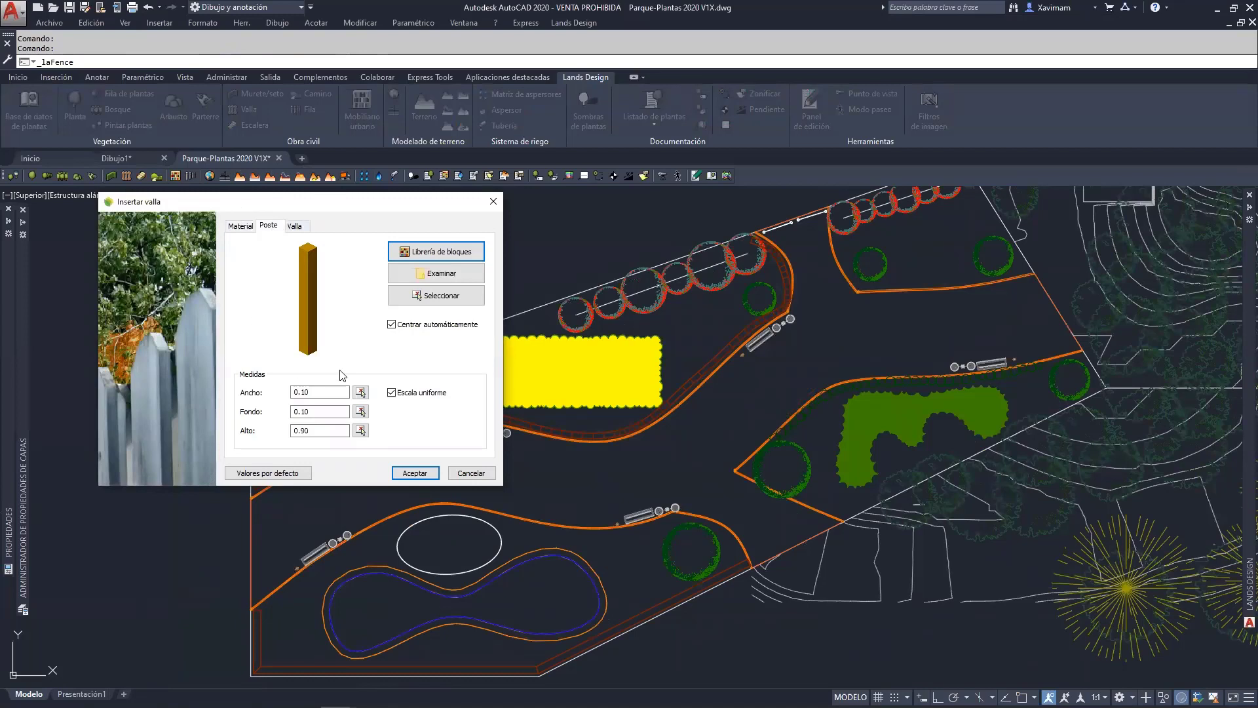
left_click(430, 252)
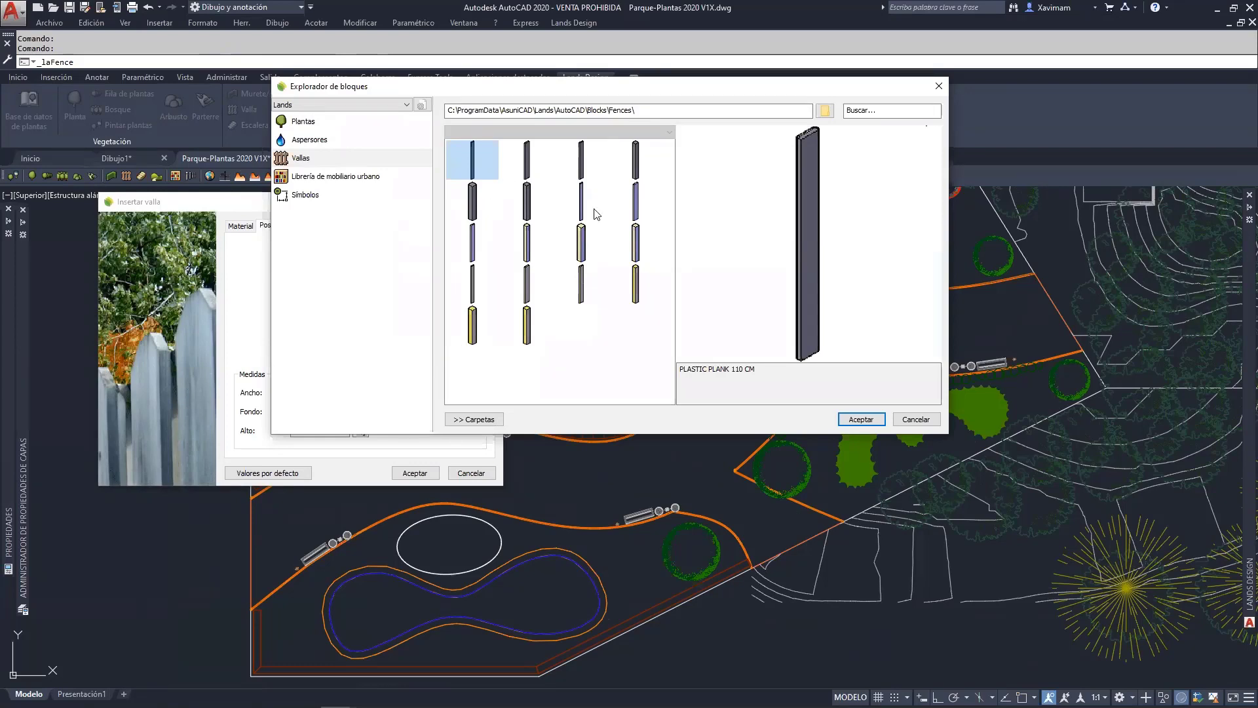
left_click(473, 325)
left_click(630, 283)
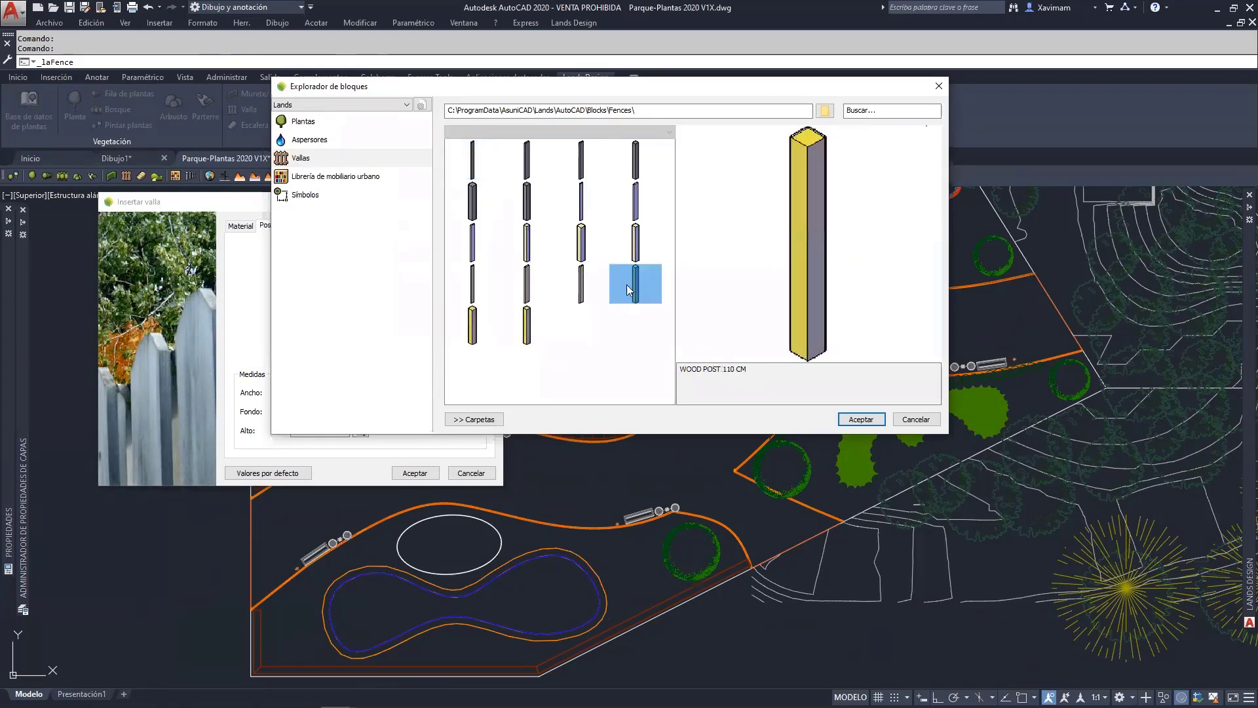
left_click(528, 325)
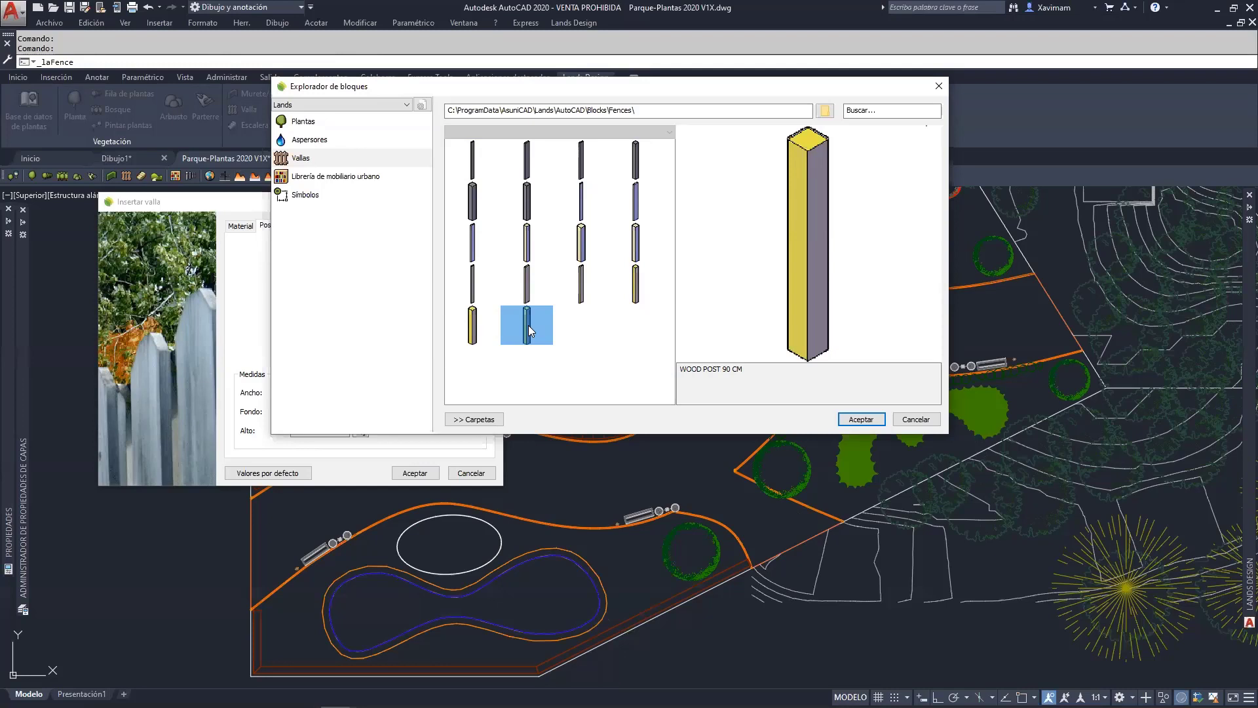
left_click(532, 279)
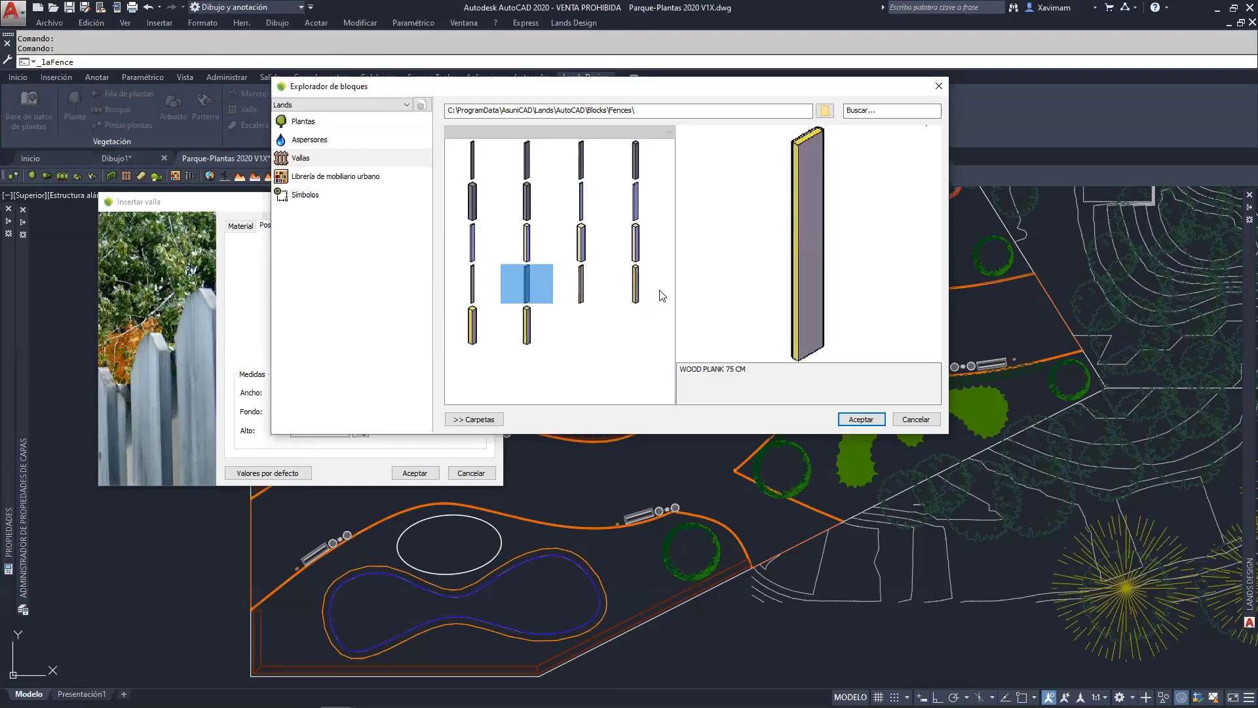
left_click(636, 207)
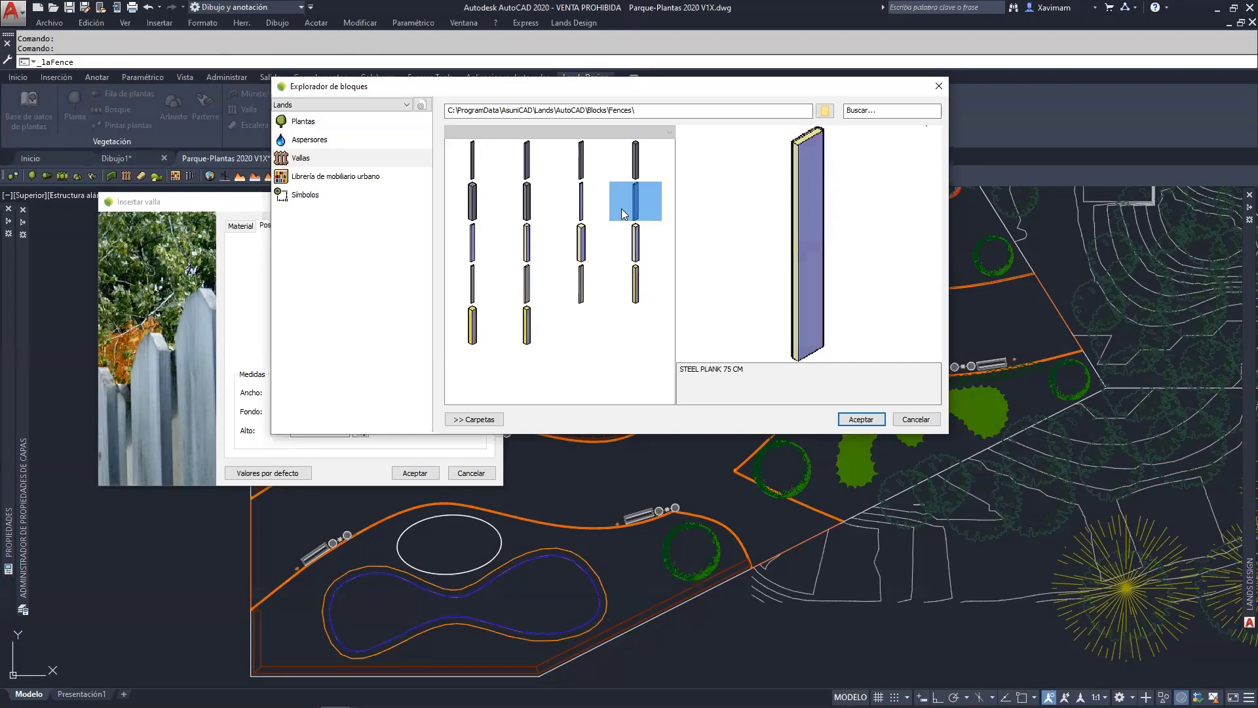
left_click(468, 284)
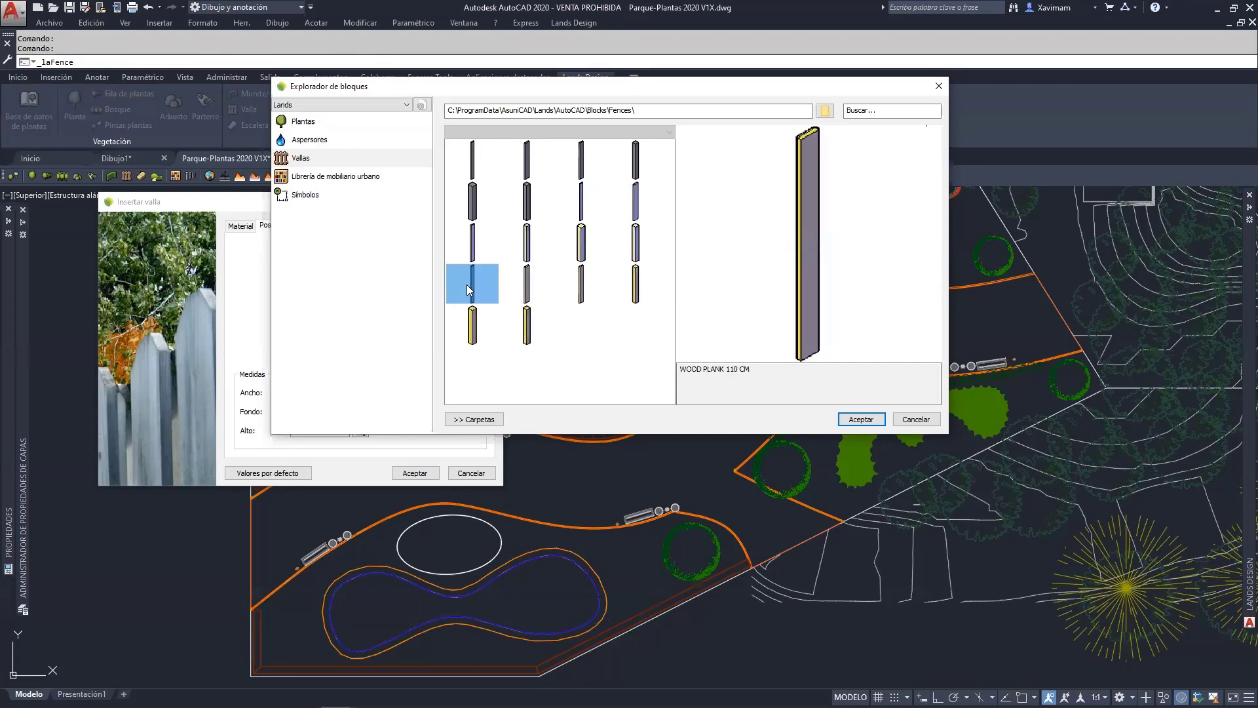
left_click(504, 285)
left_click(578, 284)
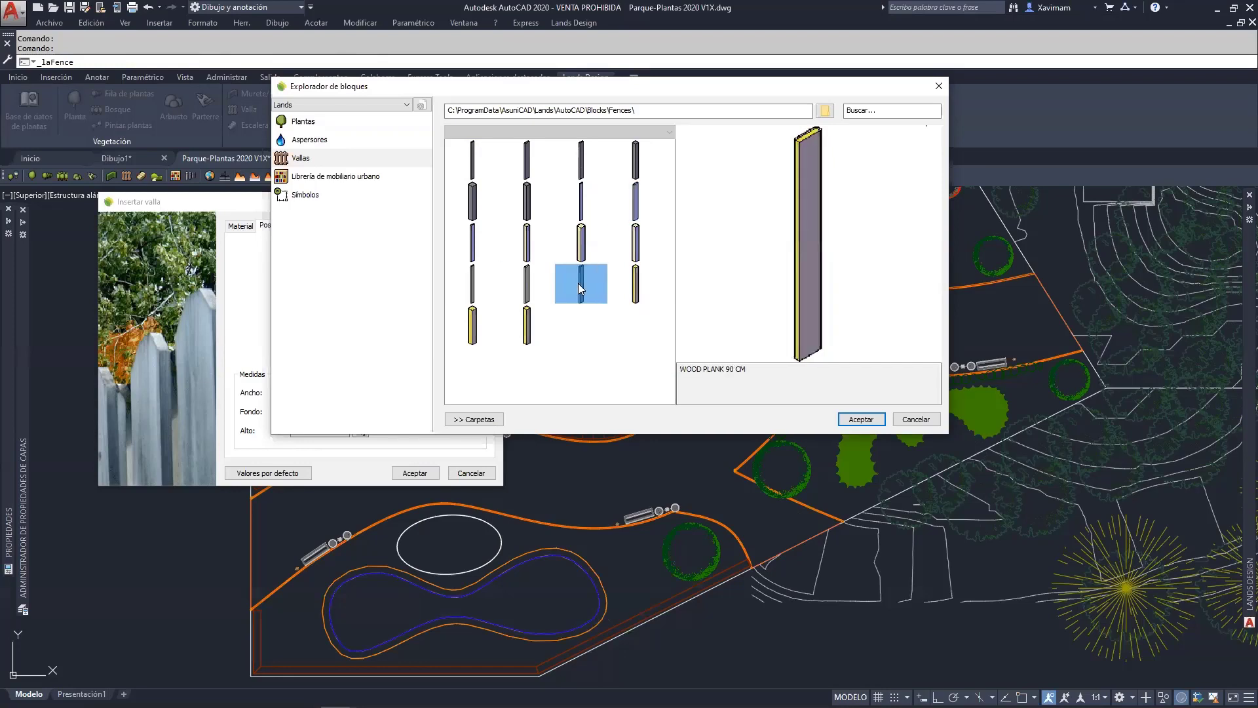
left_click(527, 326)
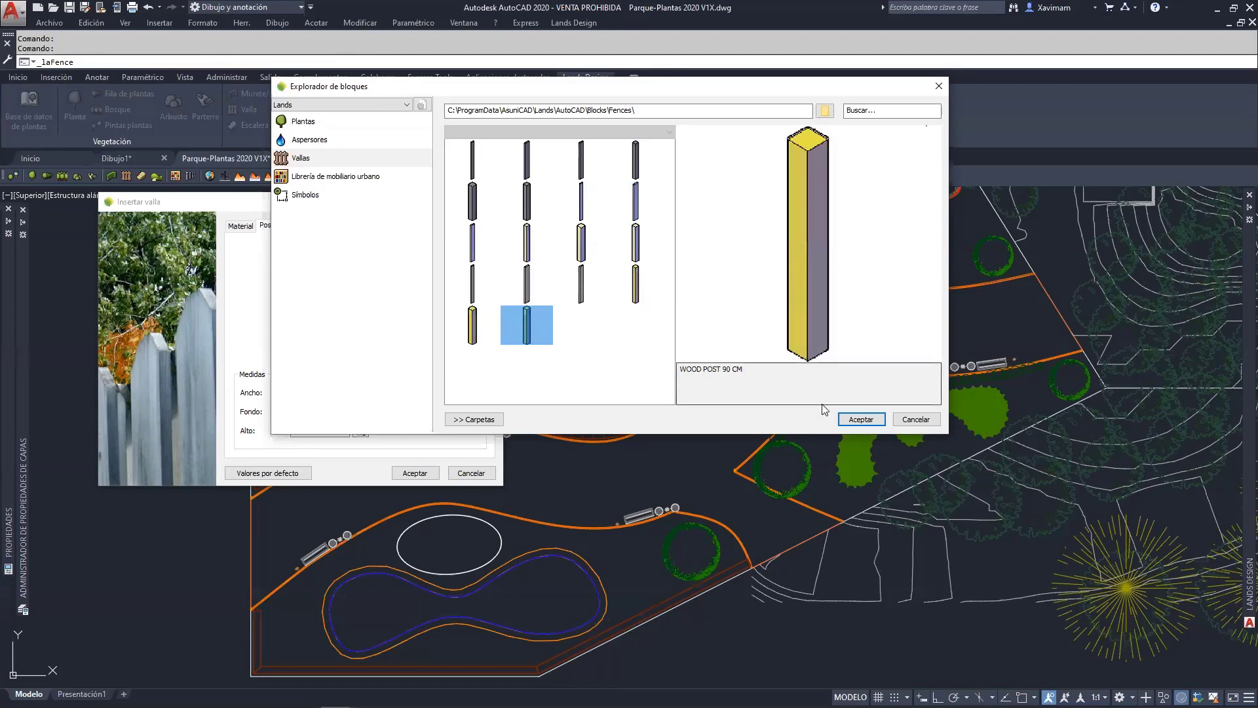
left_click(856, 418)
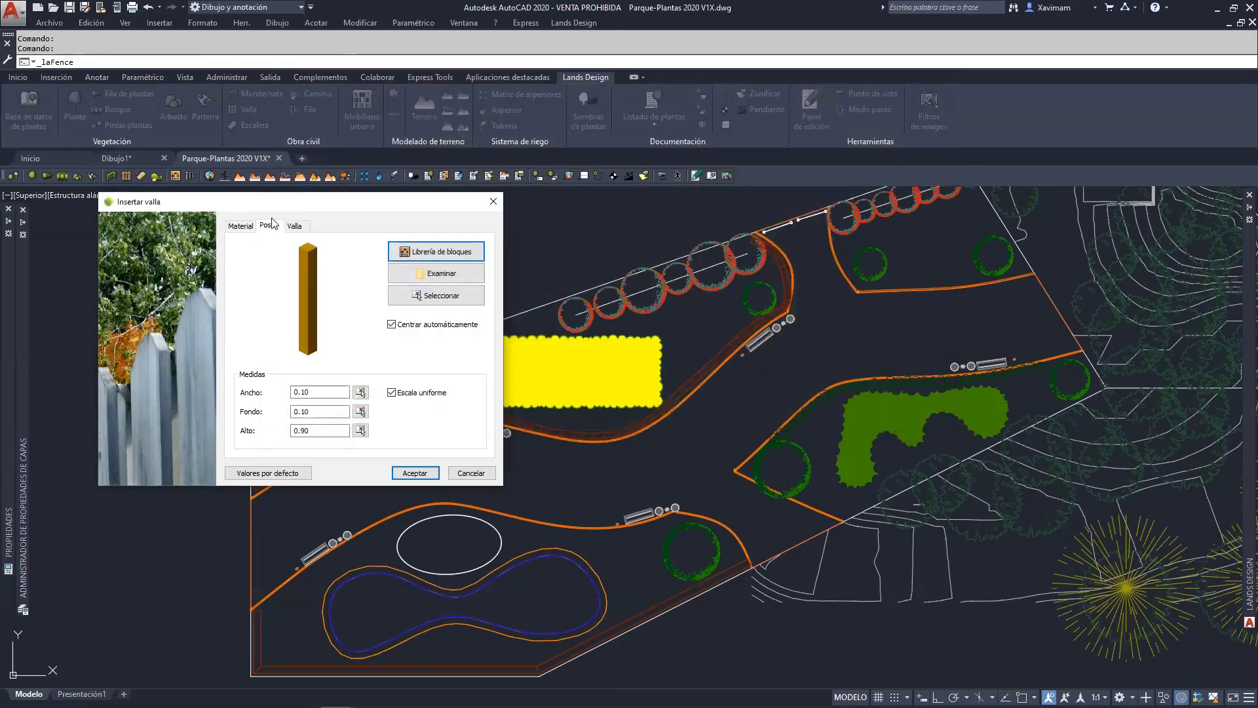
Set the fence's number of crossbars (Travesaños) to 2 and accept the fence settings.
left_click(295, 226)
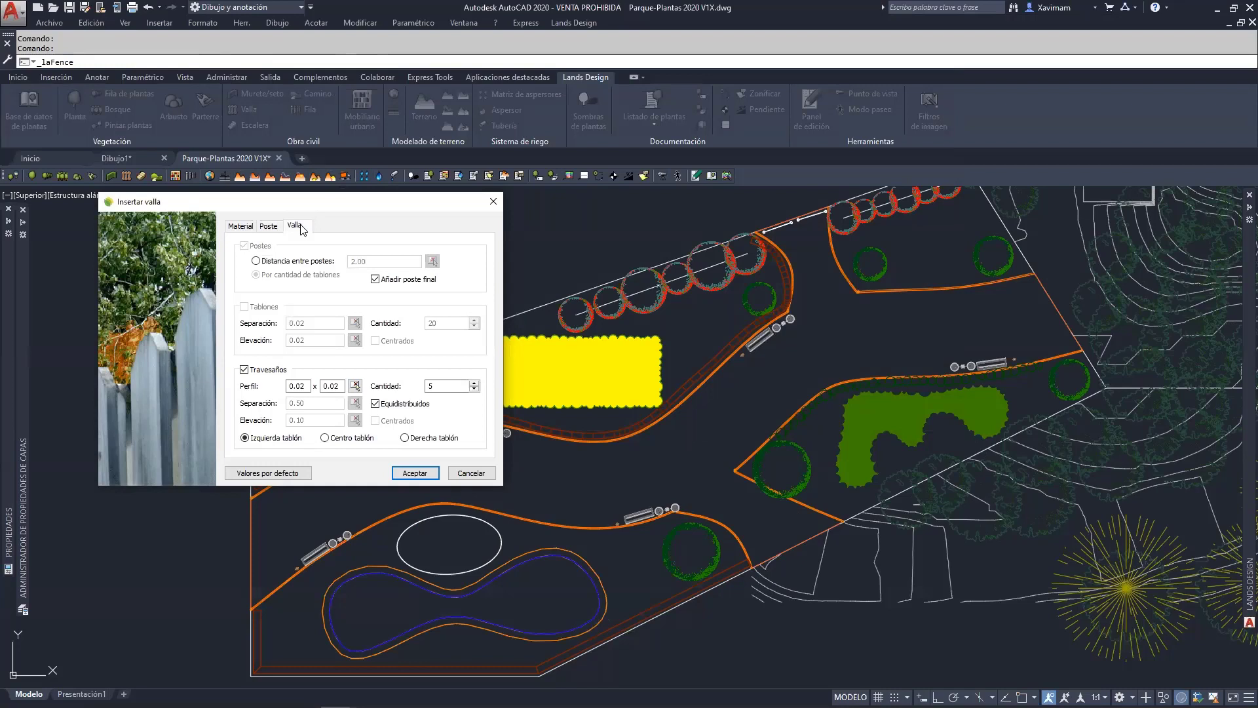
left_click(268, 226)
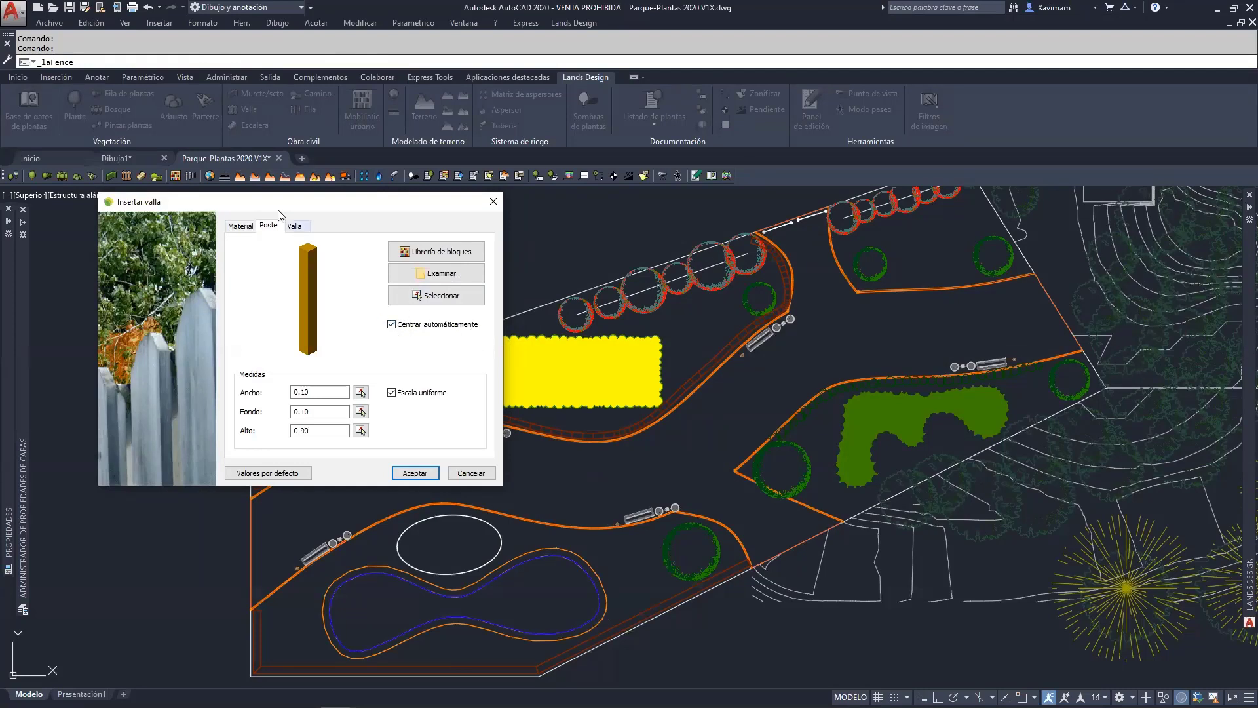
left_click(296, 230)
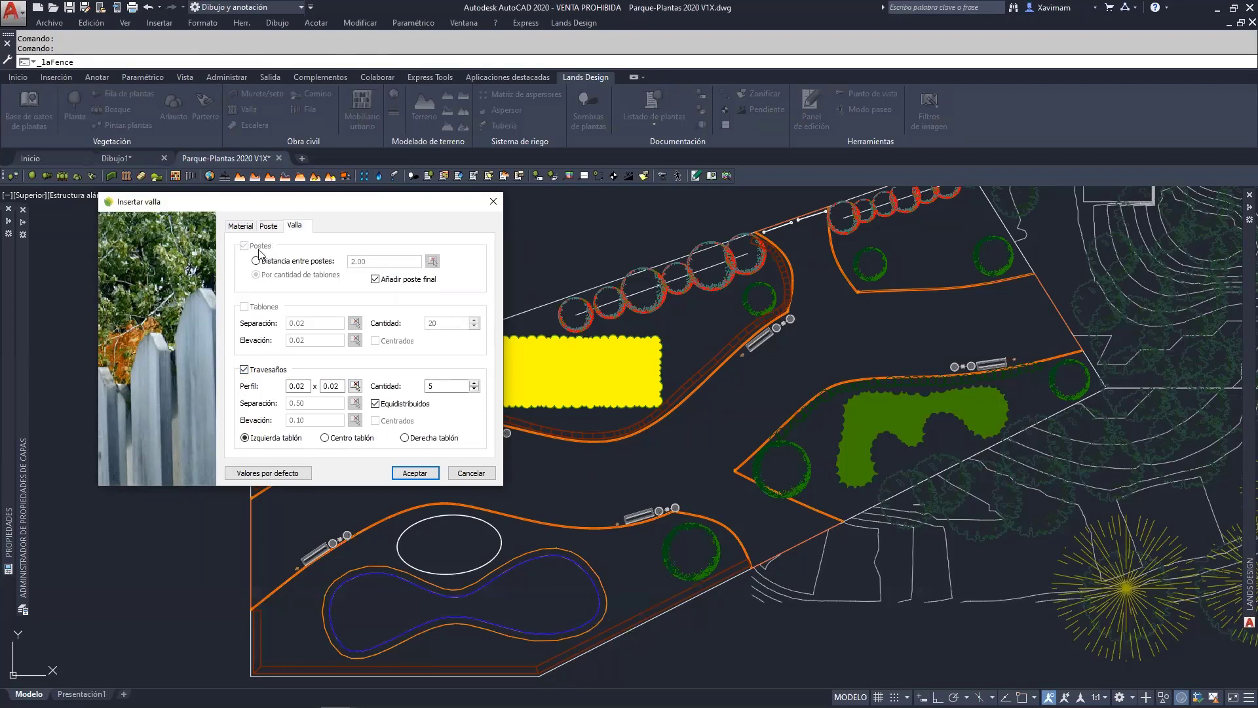
left_click(269, 226)
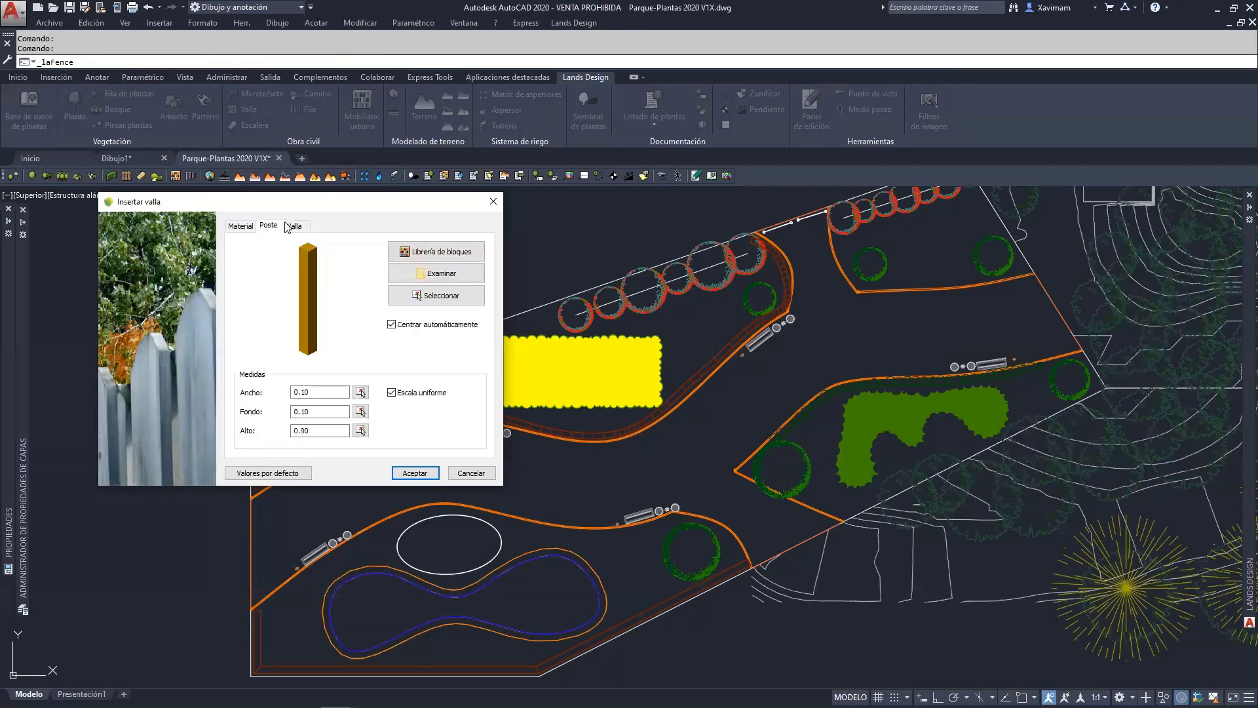
left_click(289, 226)
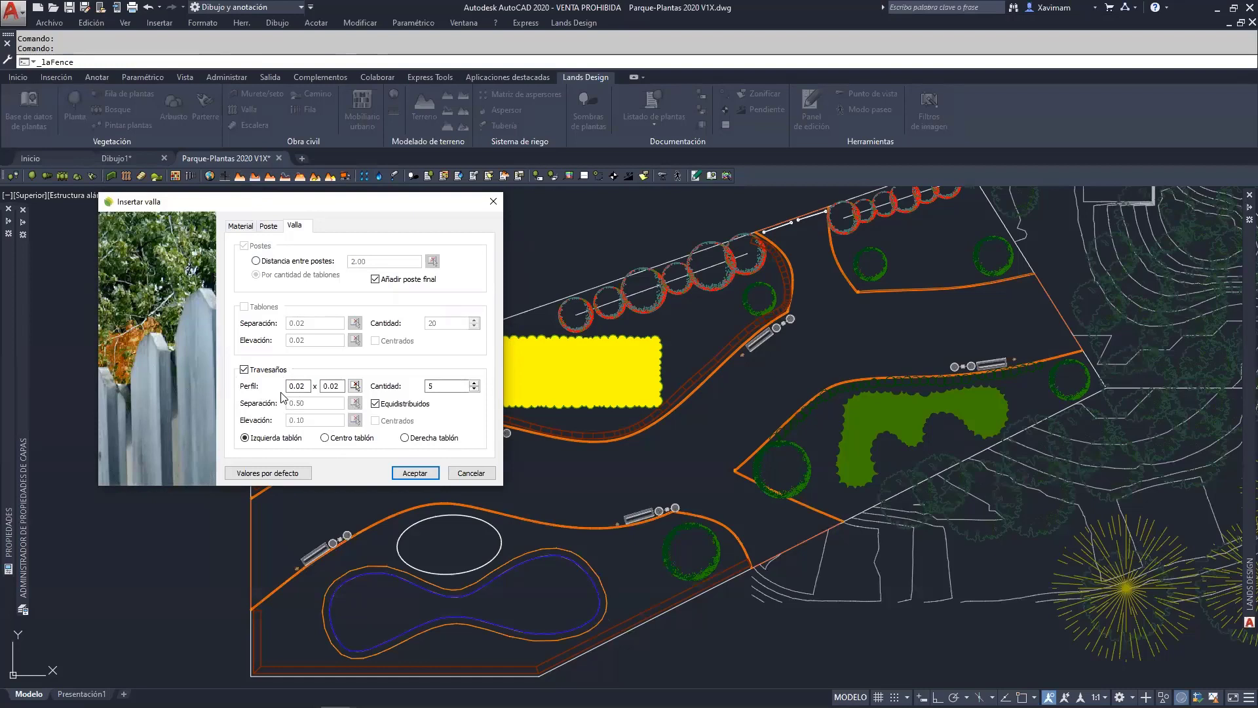
left_click(474, 389)
left_click(414, 473)
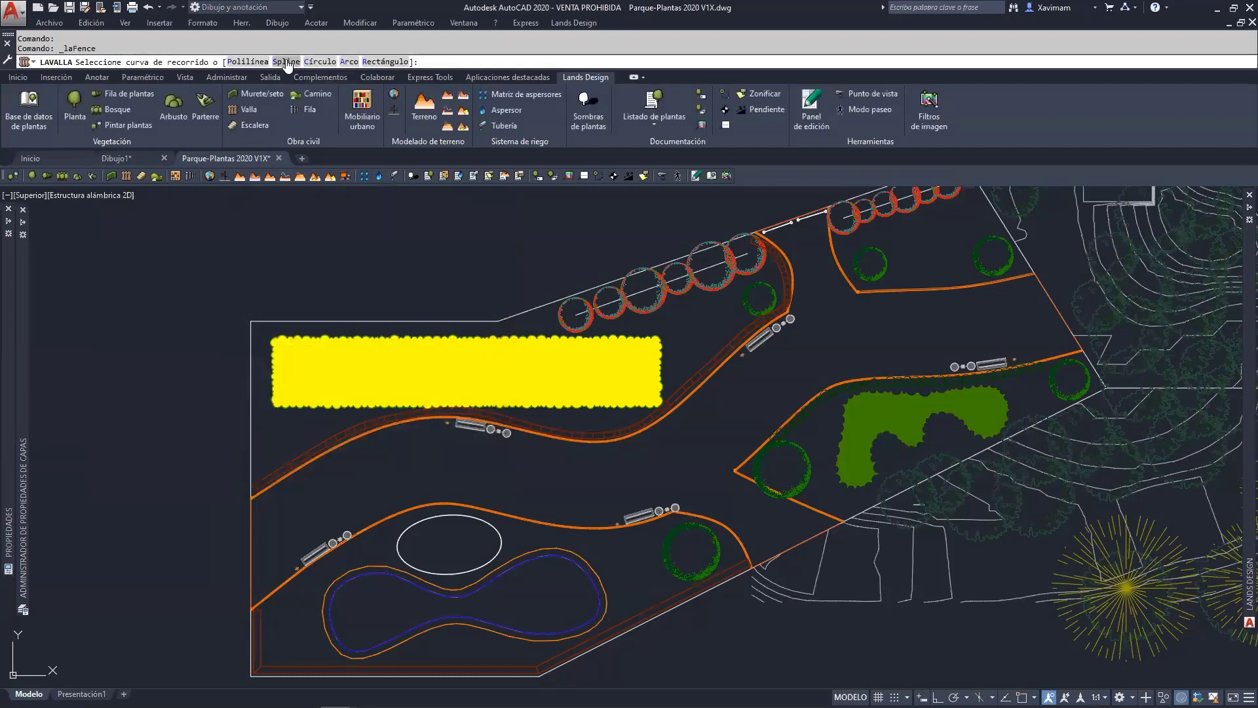
Insert the fence as a polyline just inside the site boundary, from the upper path's west end around the northwest corner to the first tree of the row.
type("P")
key("Return")
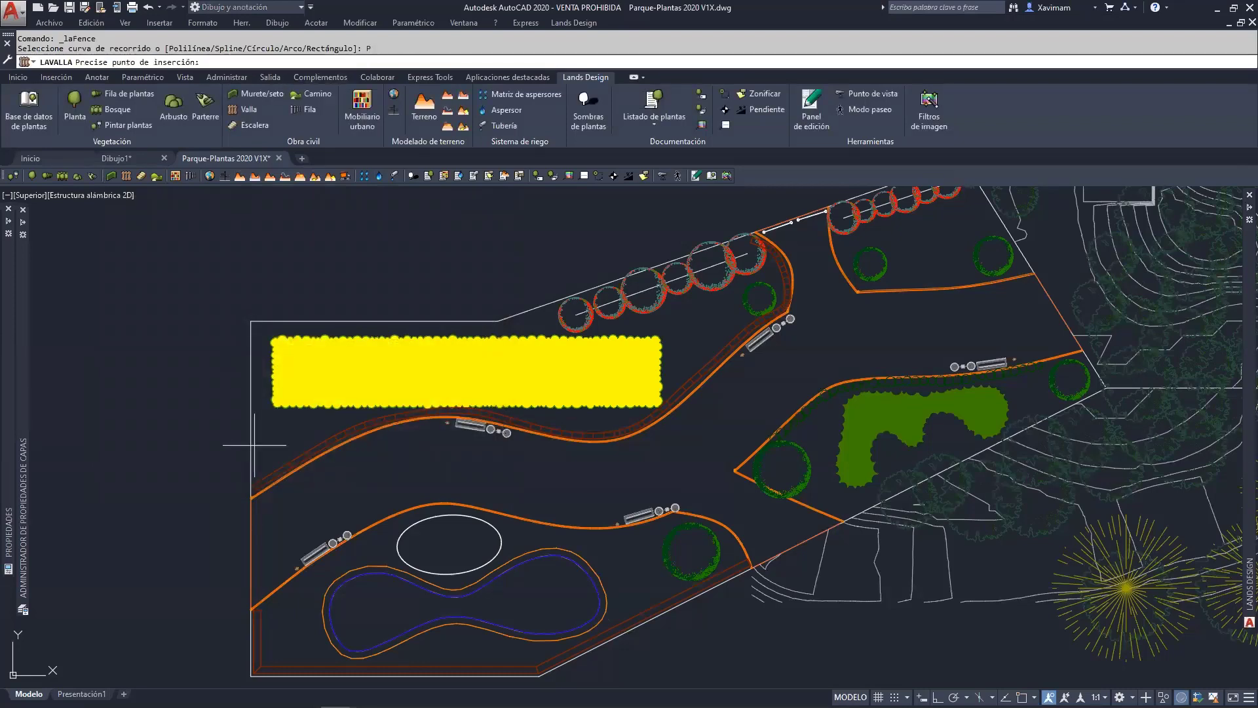
left_click(253, 478)
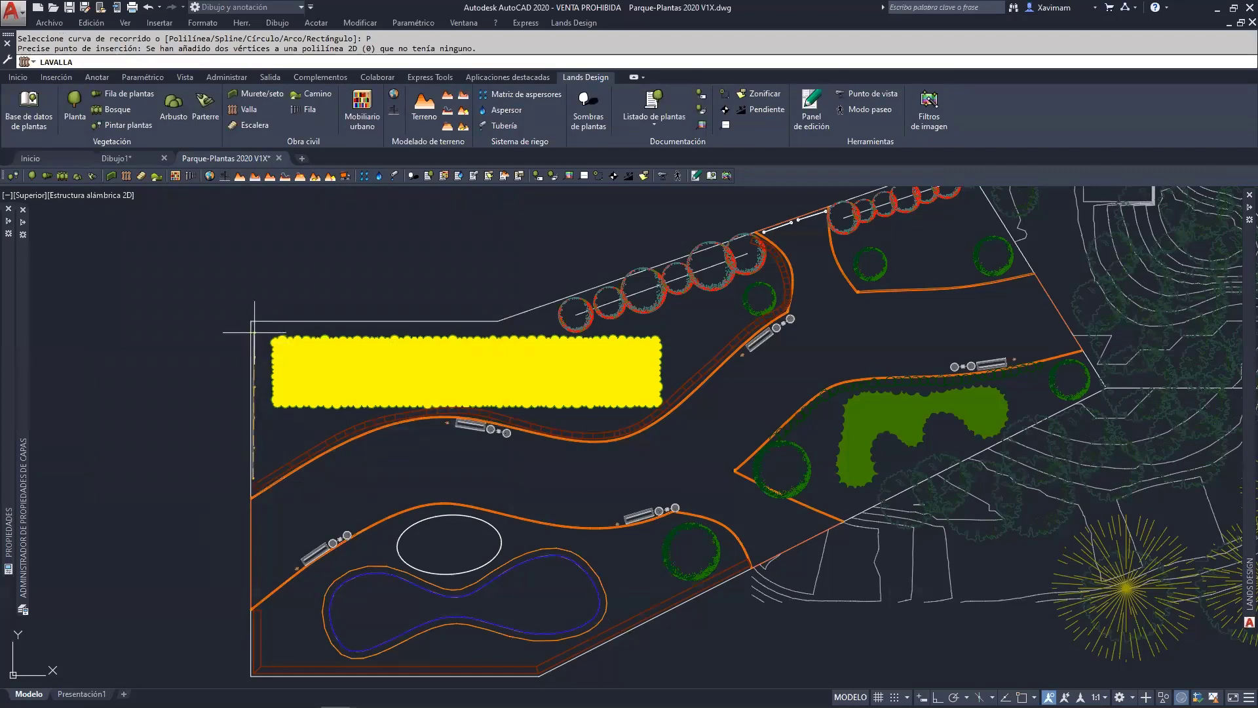
key("F8")
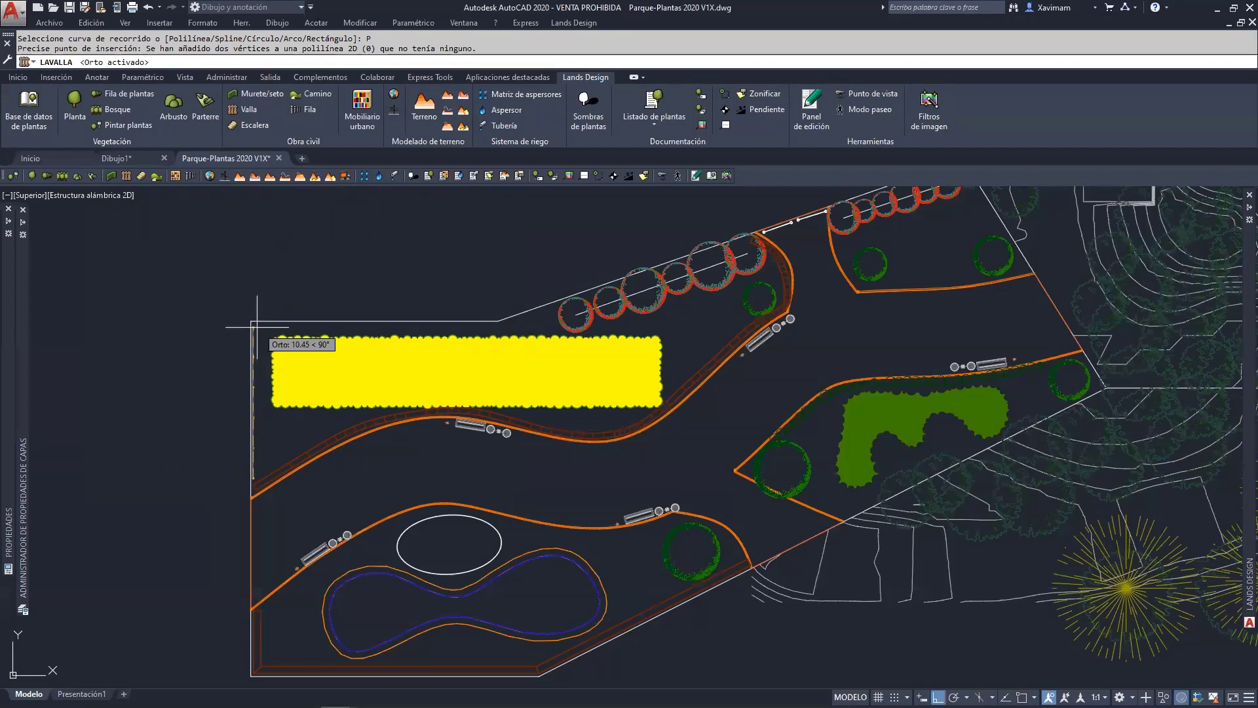
left_click(257, 326)
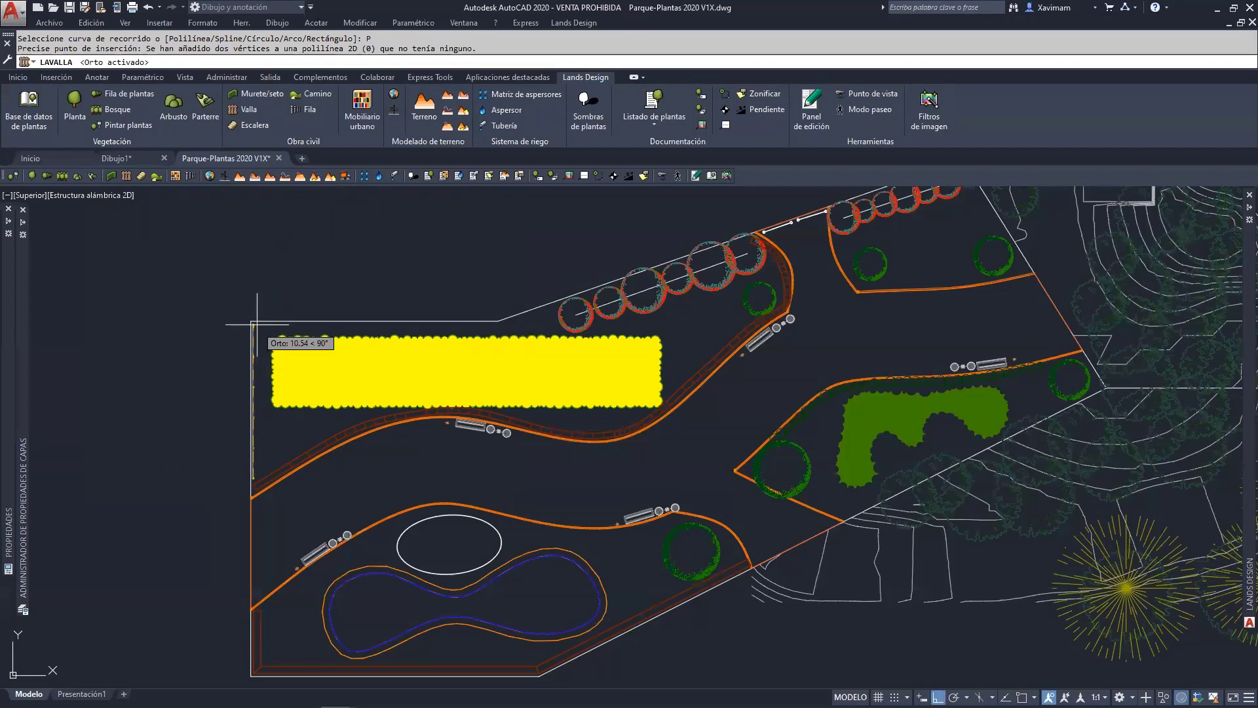
left_click(498, 323)
key("F8")
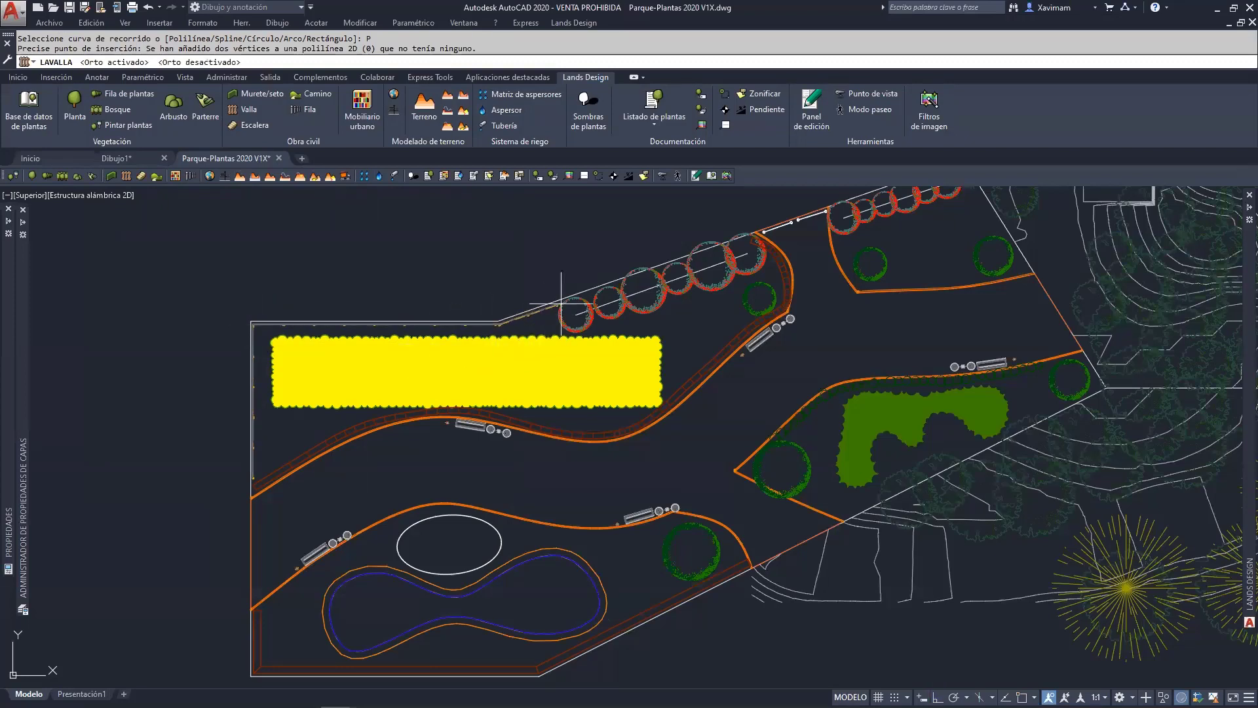
left_click(561, 304)
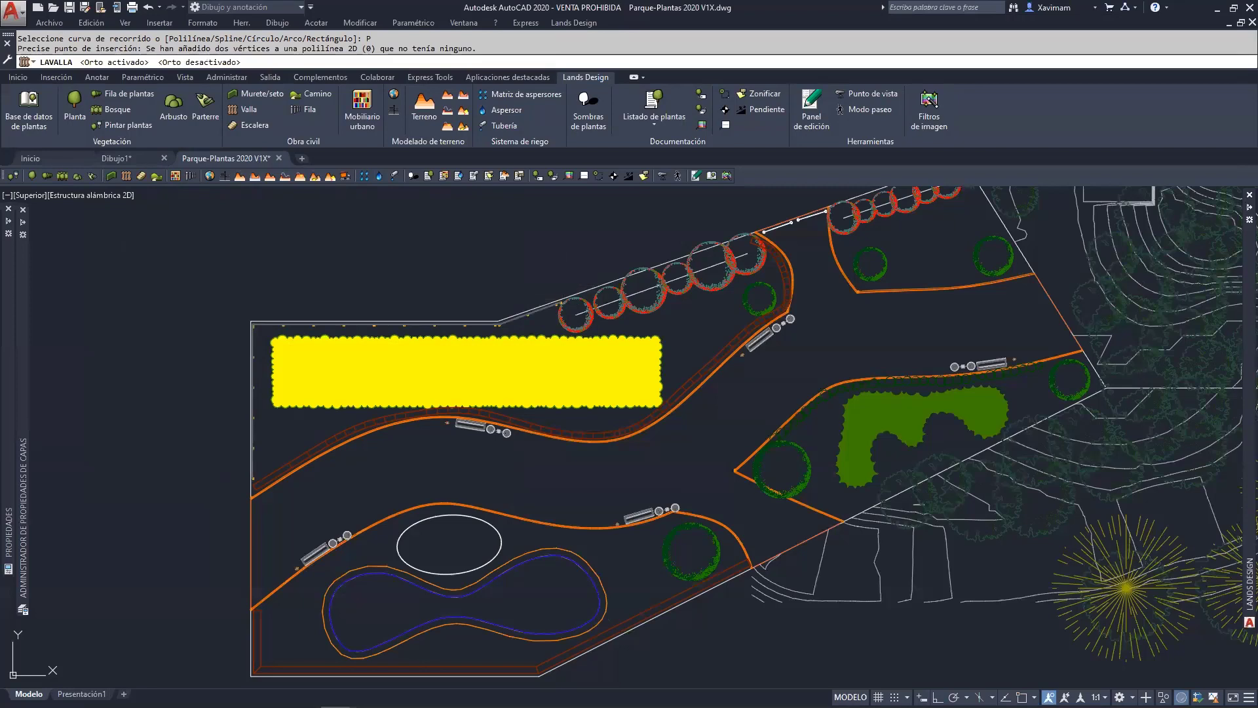
Select the new fence at the site's northwest corner and replace its post block with WOOD PLANK 90 CM.
scroll(297, 321, "up", 10)
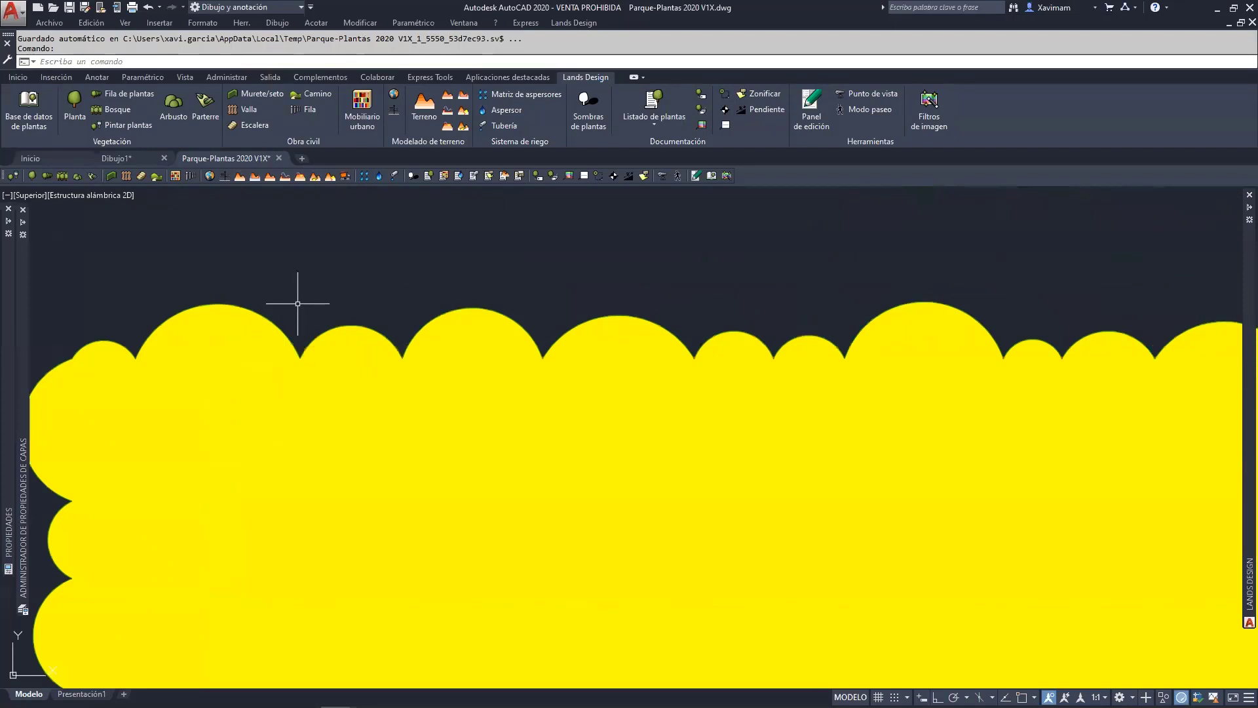
scroll(435, 379, "down", 3)
middle_click_drag(435, 379, 477, 365)
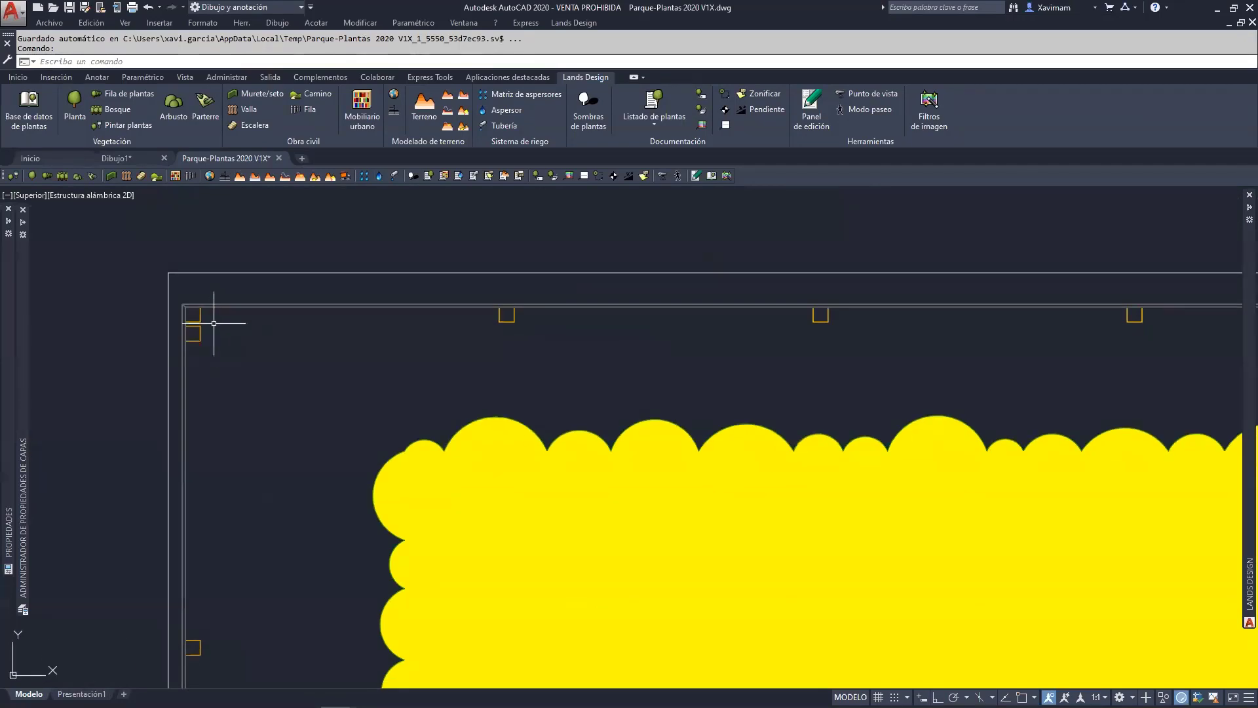
left_click(188, 316)
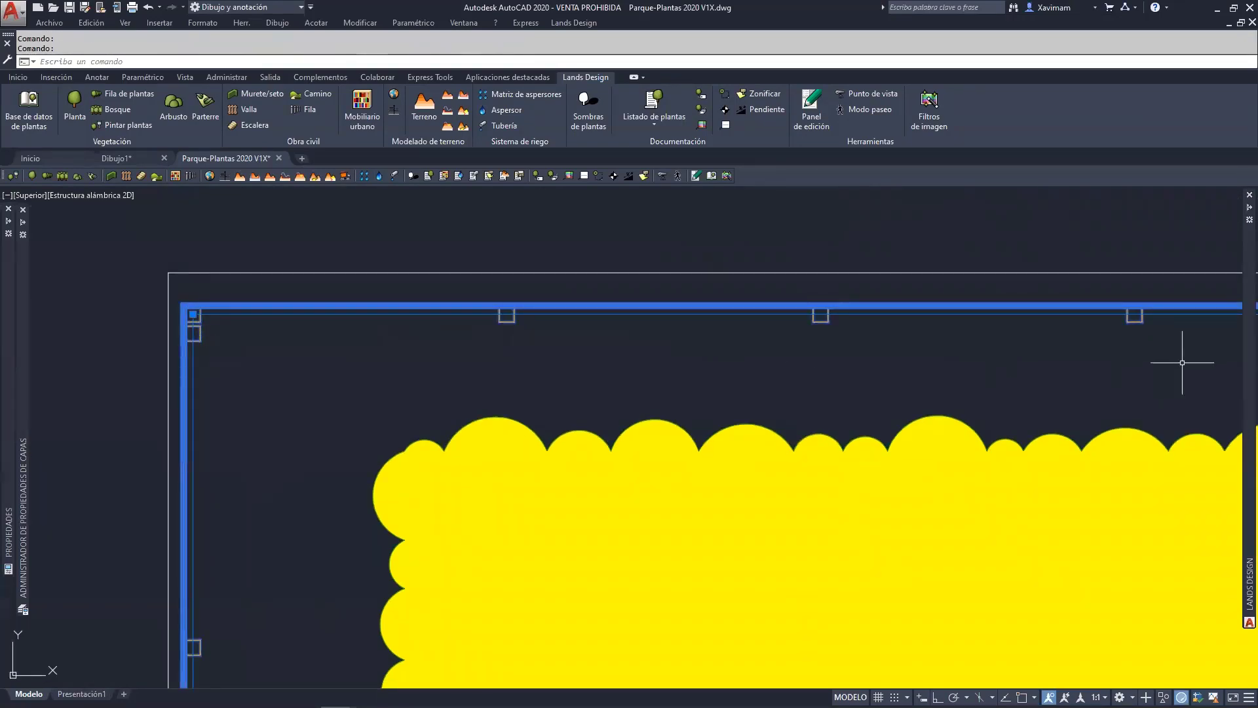
mouse_move(1245, 367)
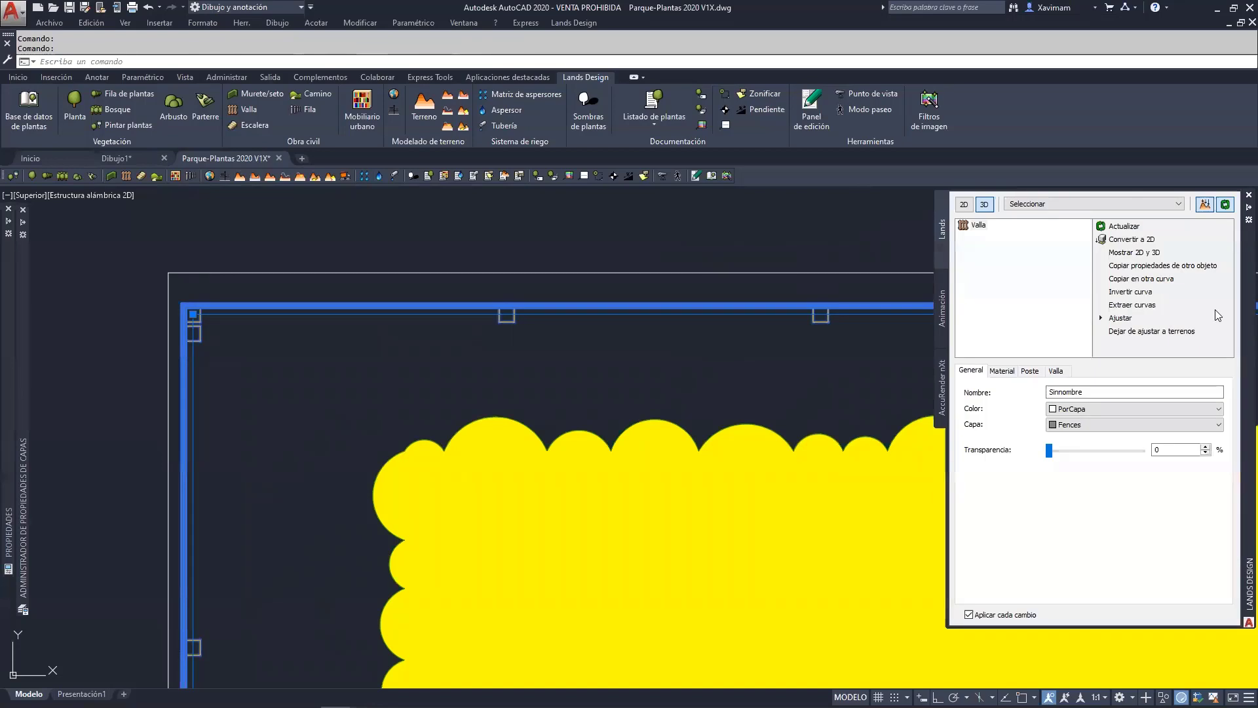
left_click(1029, 371)
left_click(1056, 370)
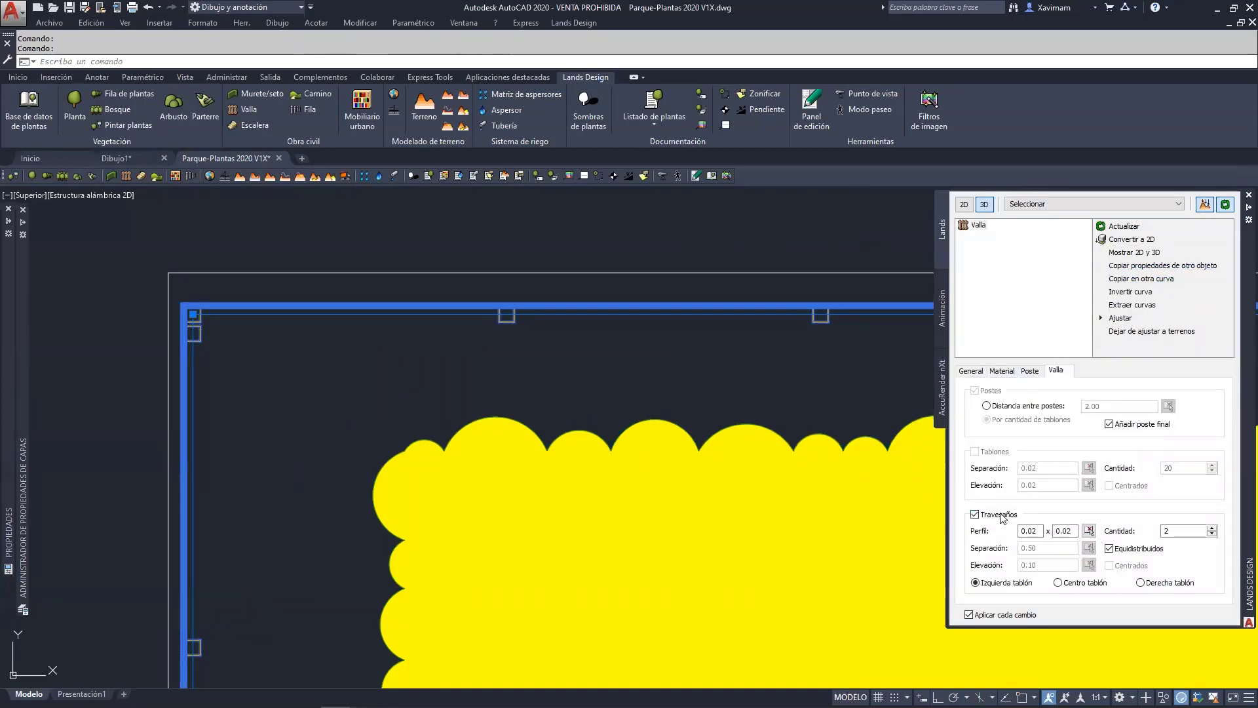
left_click(1031, 371)
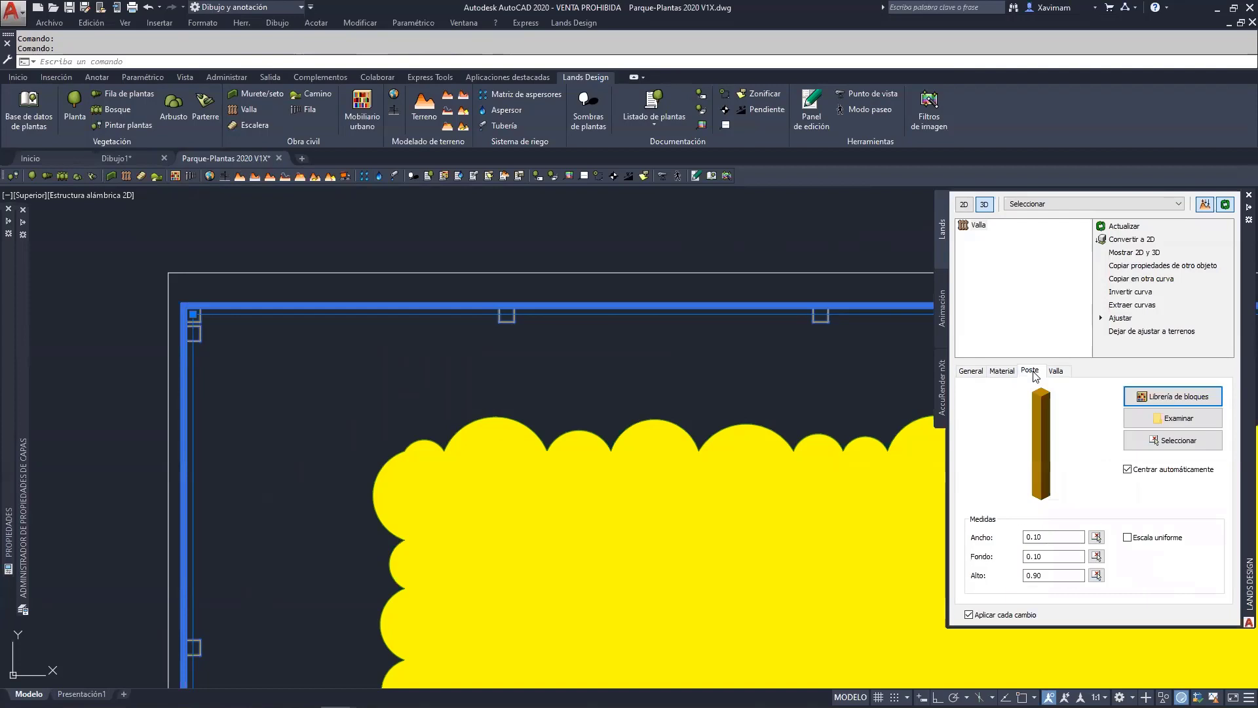
left_click(1164, 399)
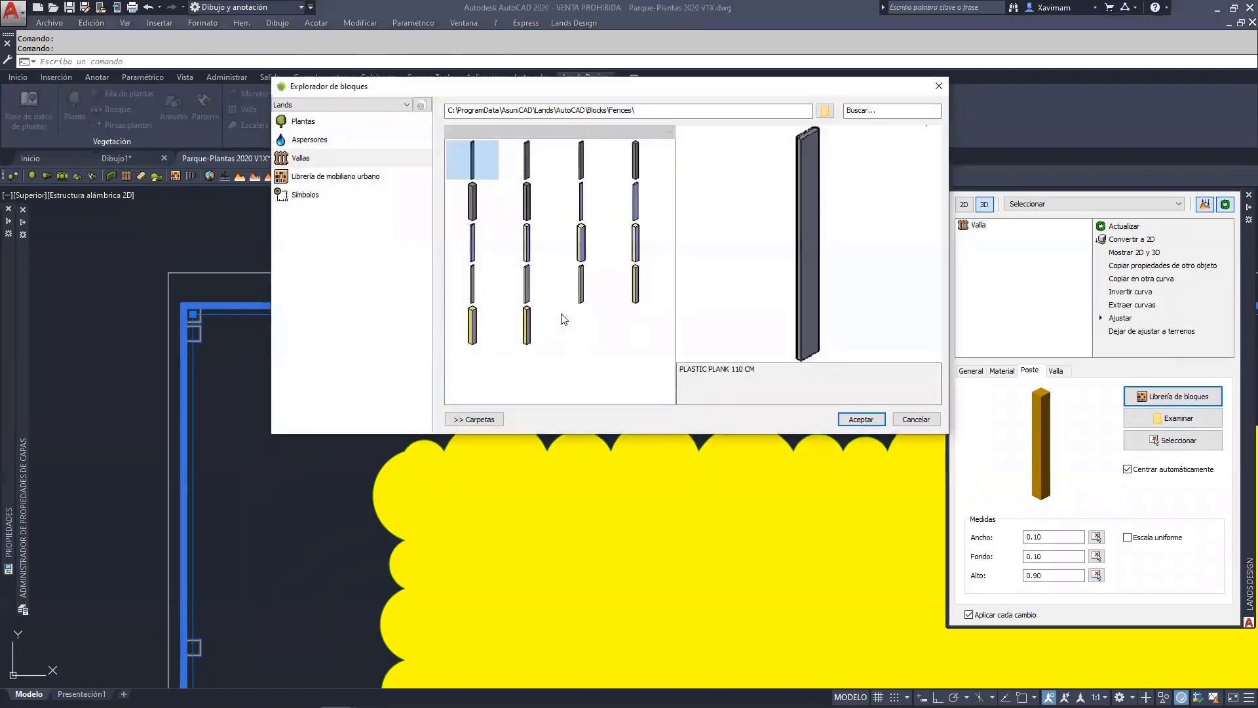
left_click(583, 284)
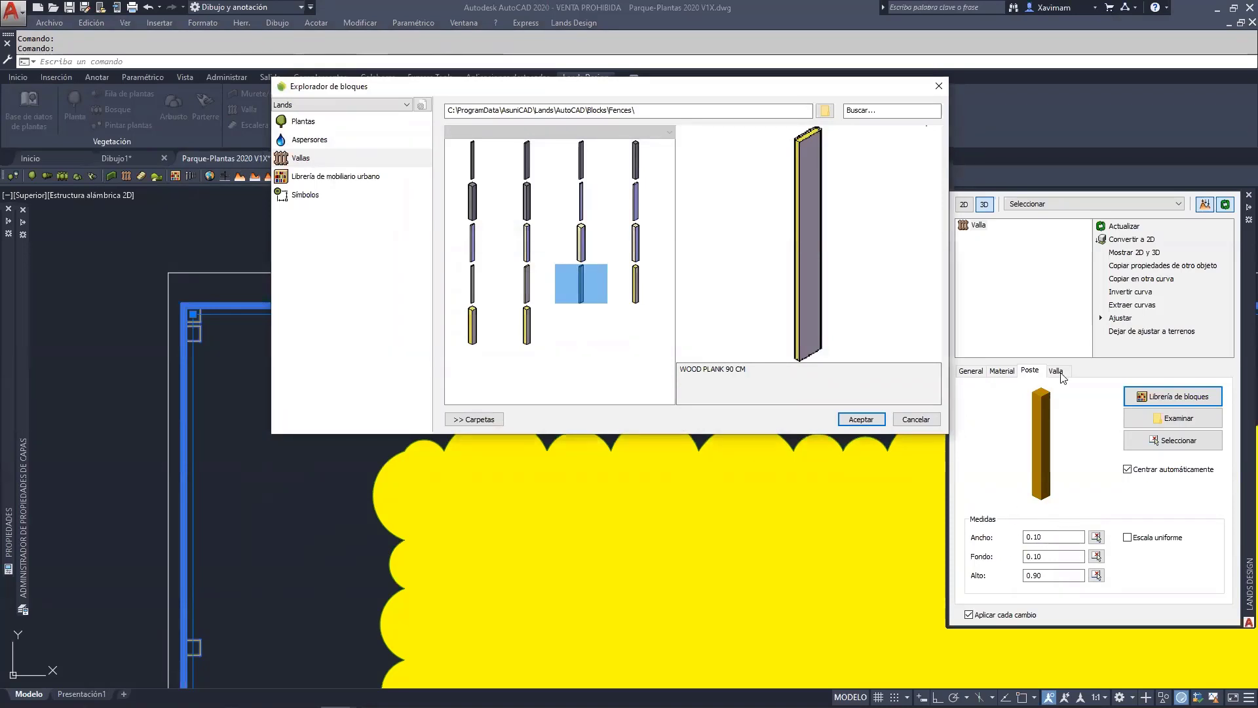
left_click(861, 418)
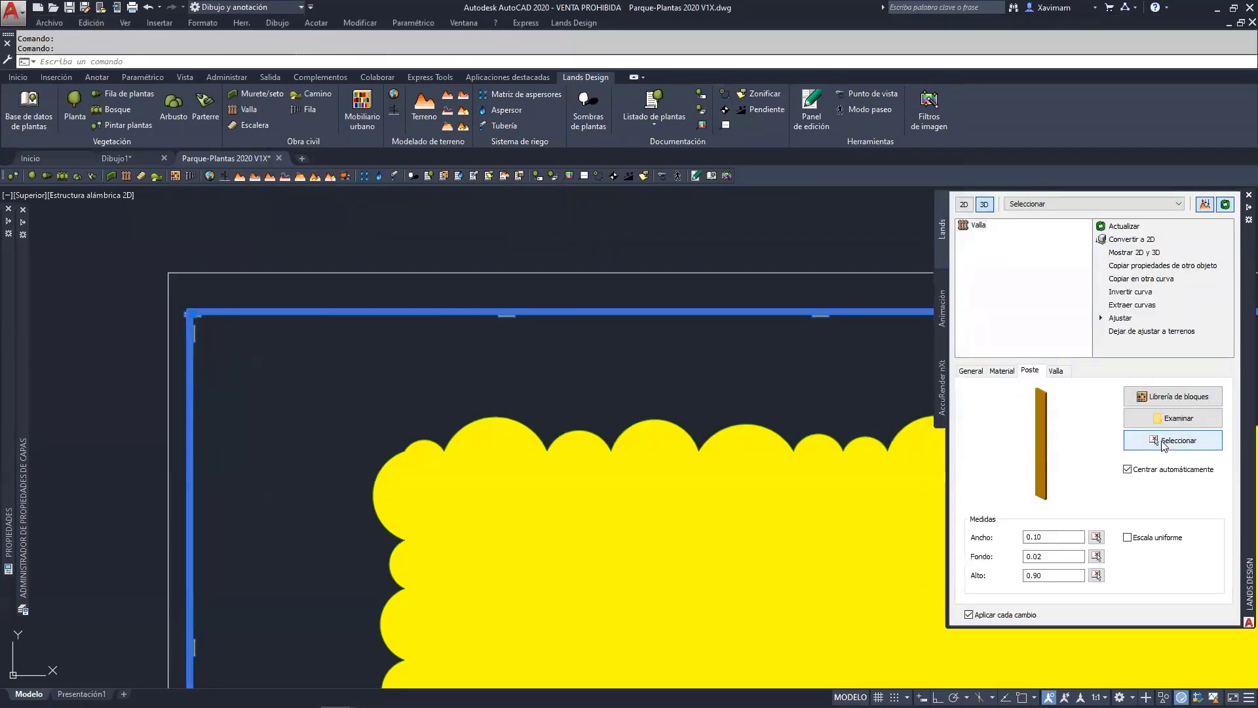
Review the selected fence's crossbar, general and material settings.
left_click(1056, 371)
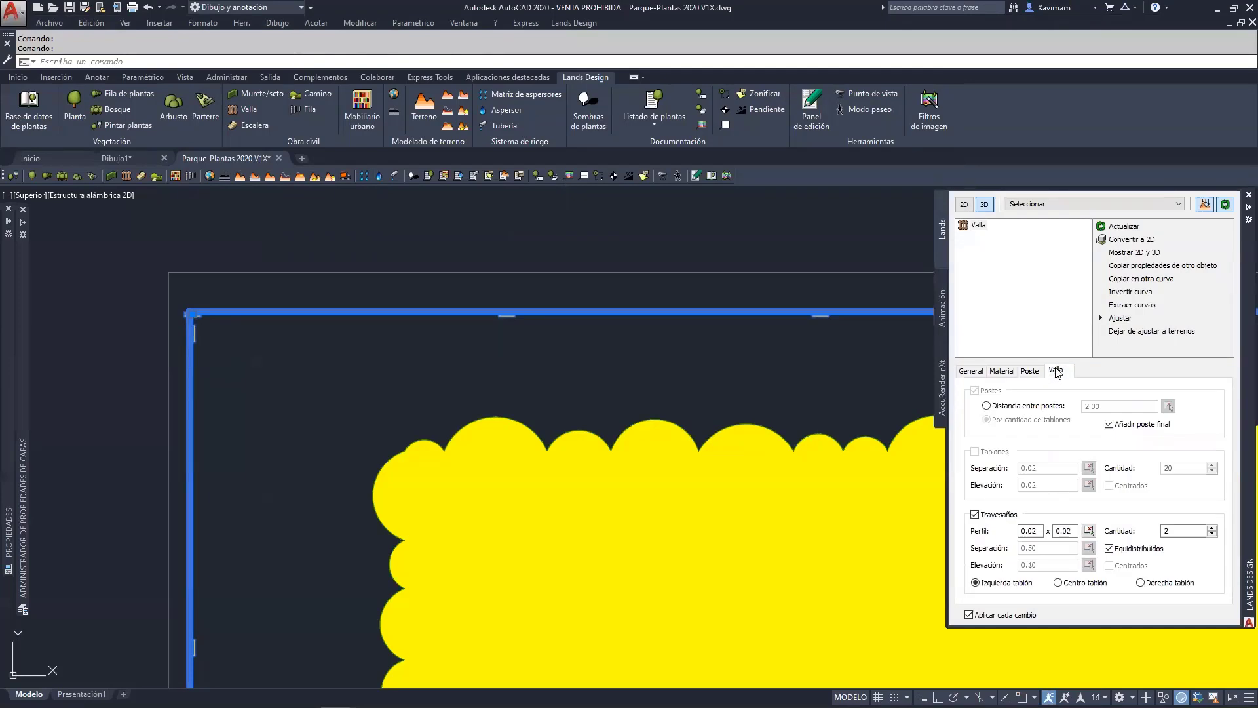
left_click(972, 371)
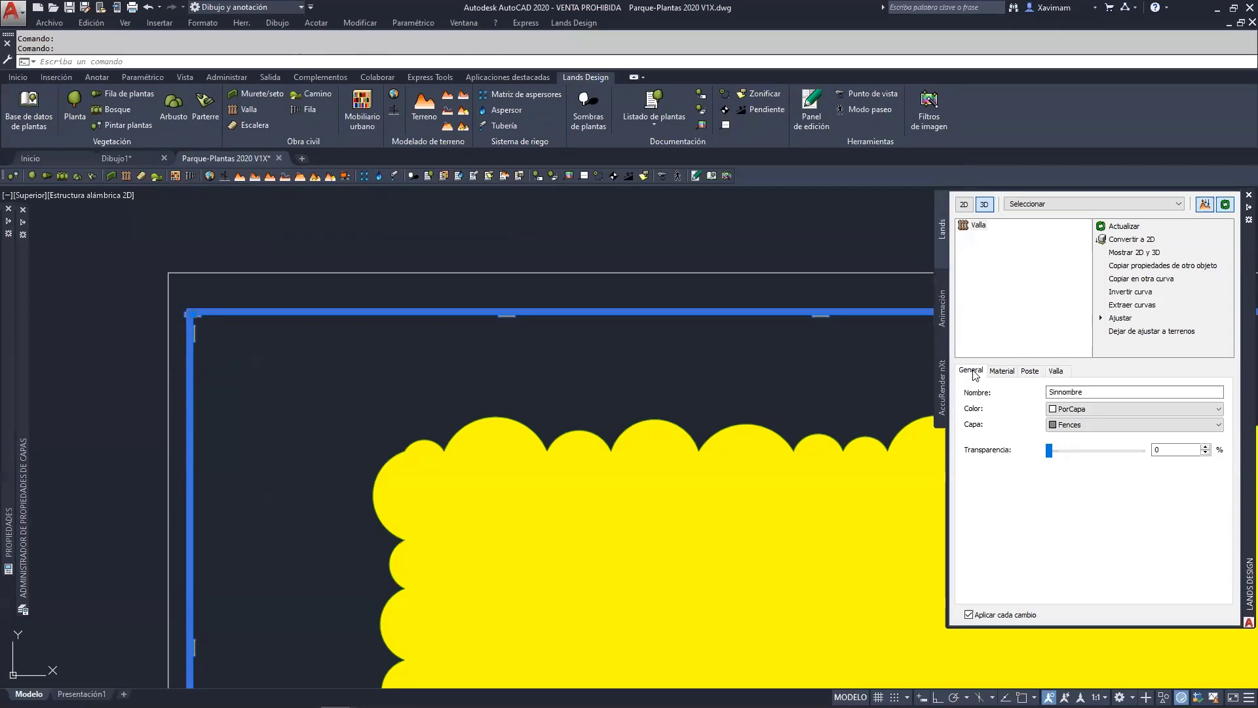
left_click(1006, 372)
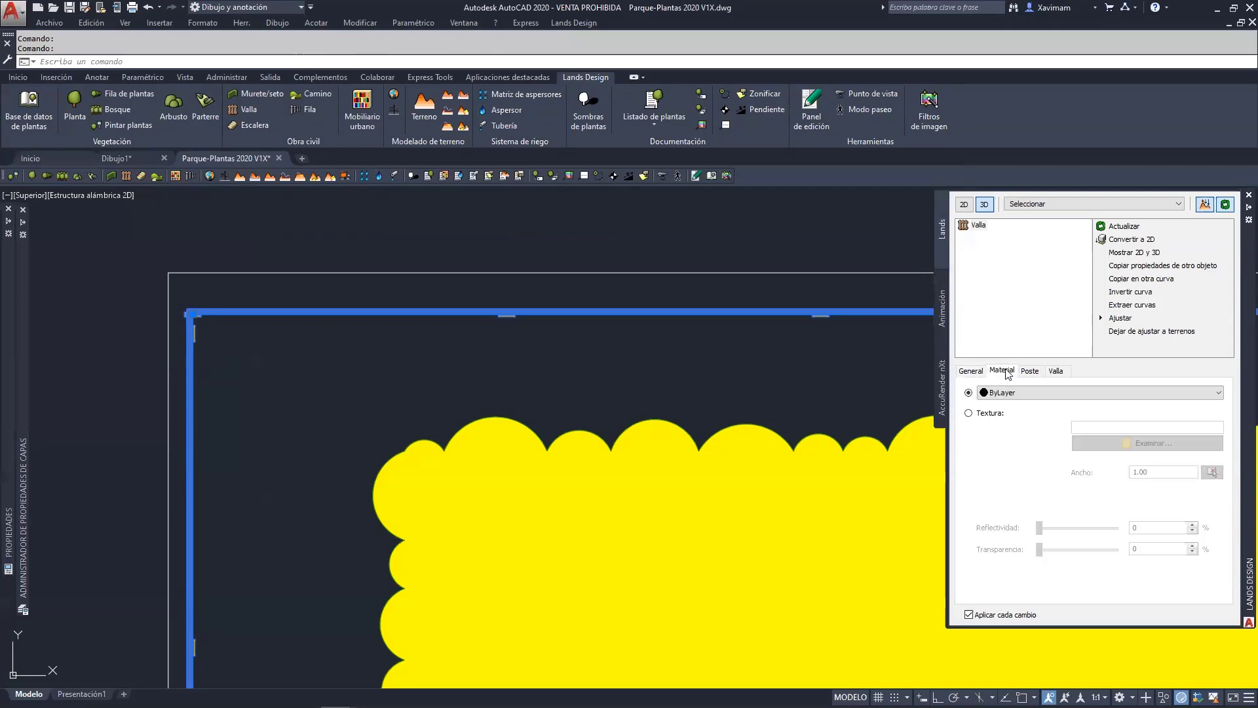
Assign the selected fence a texture material using WZ0002.jpg from the AccuRender Wood texture folder.
left_click(993, 415)
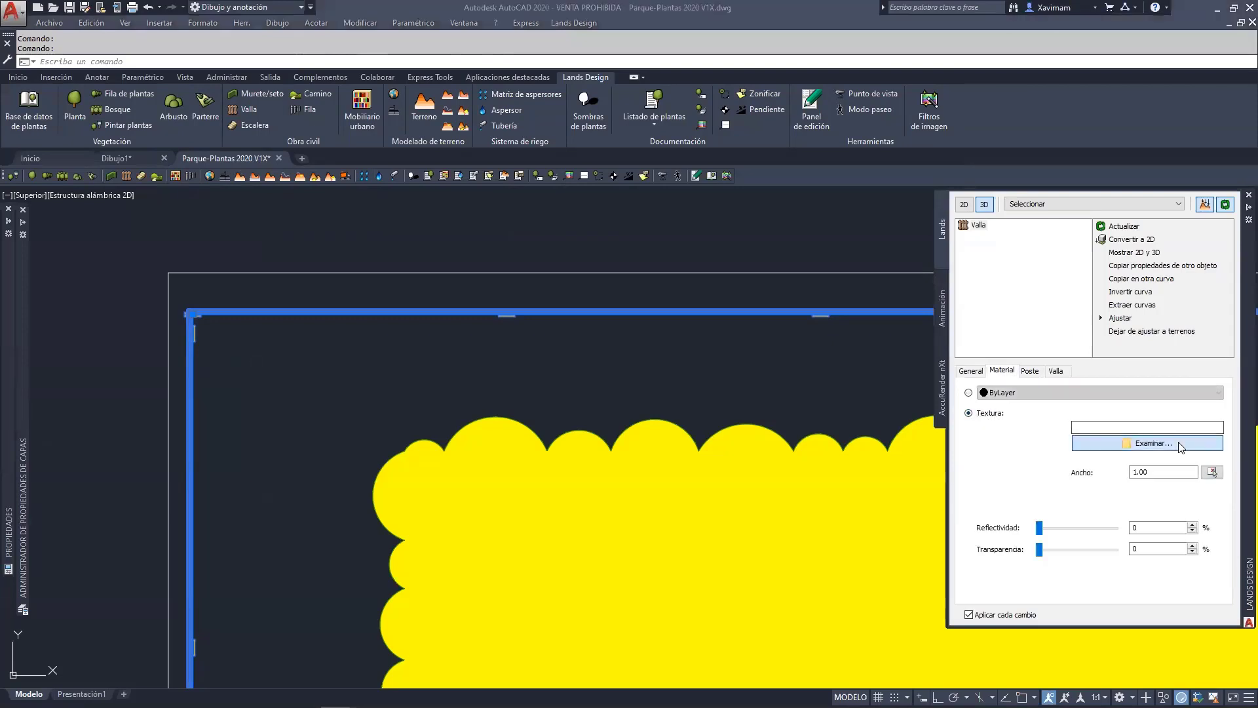
left_click(1180, 444)
scroll(952, 413, "up", 1)
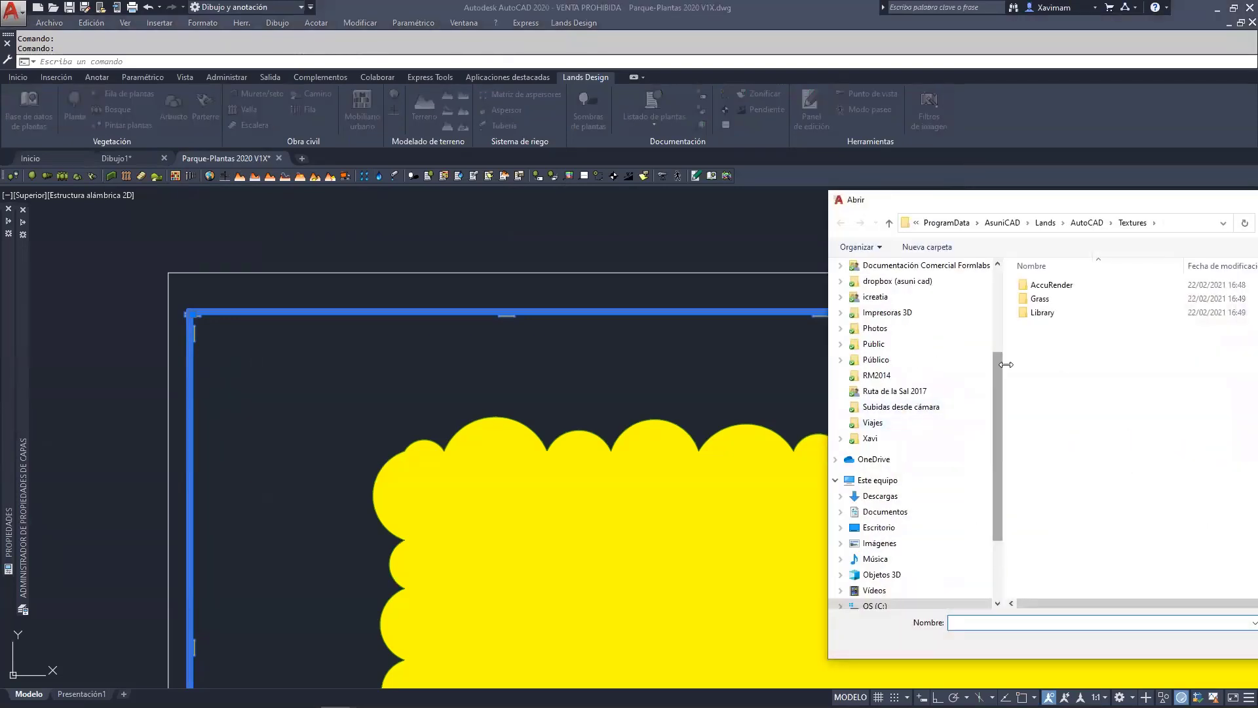
left_click_drag(1008, 209, 796, 211)
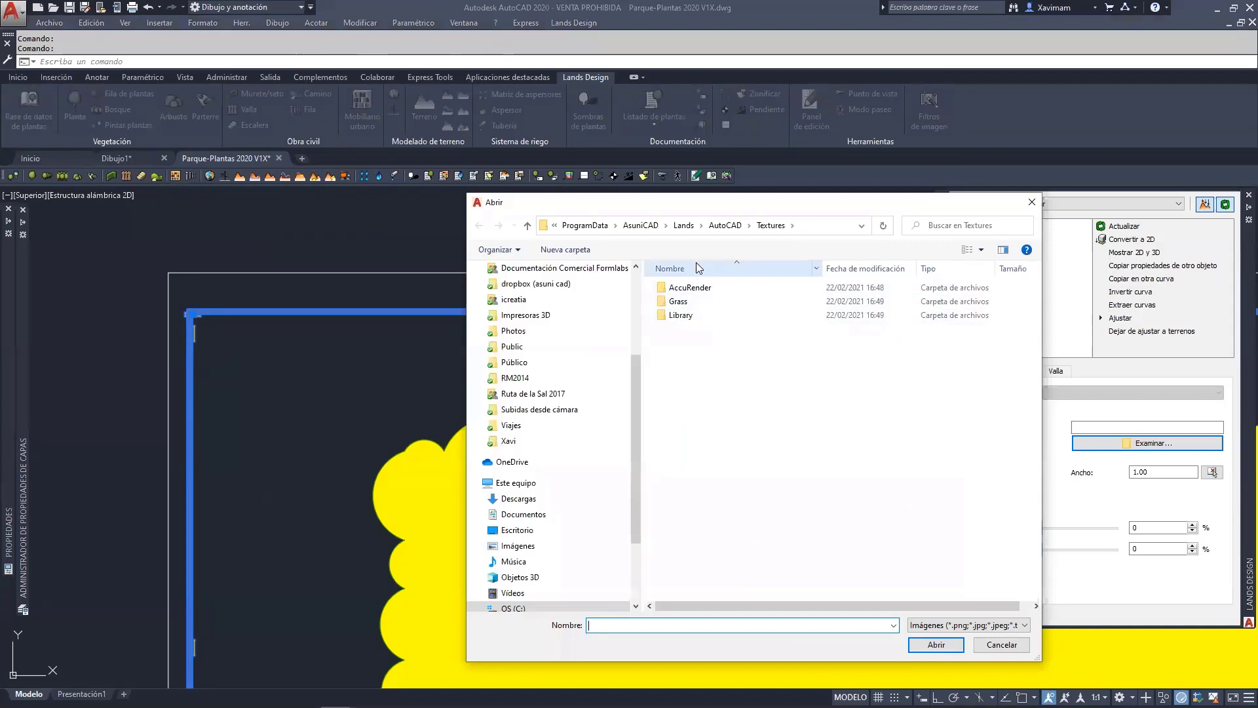
double_click(692, 289)
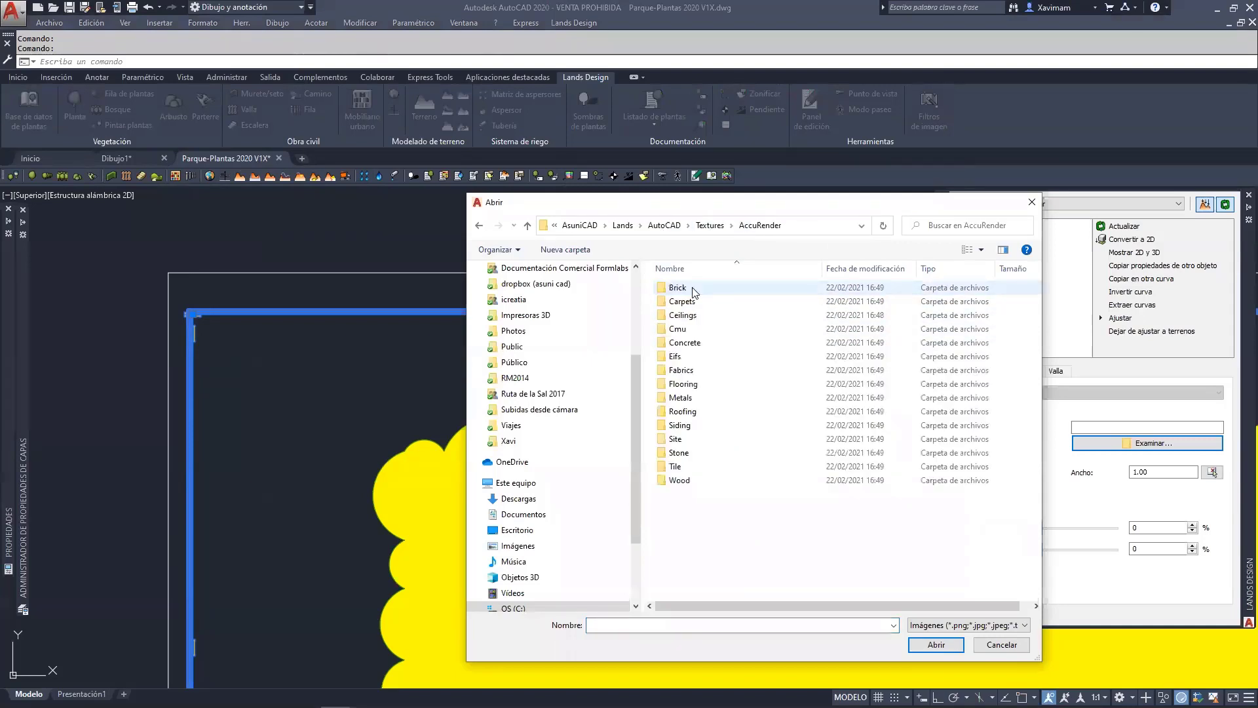
double_click(681, 481)
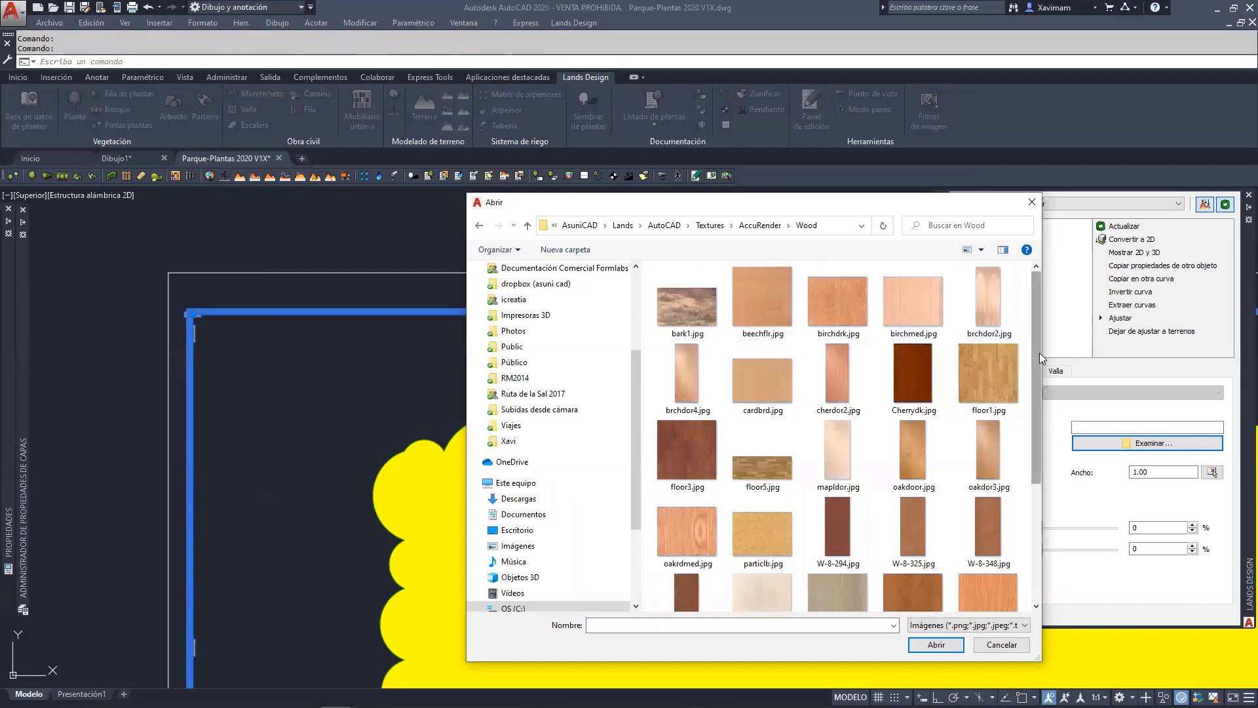
left_click_drag(1039, 352, 1044, 502)
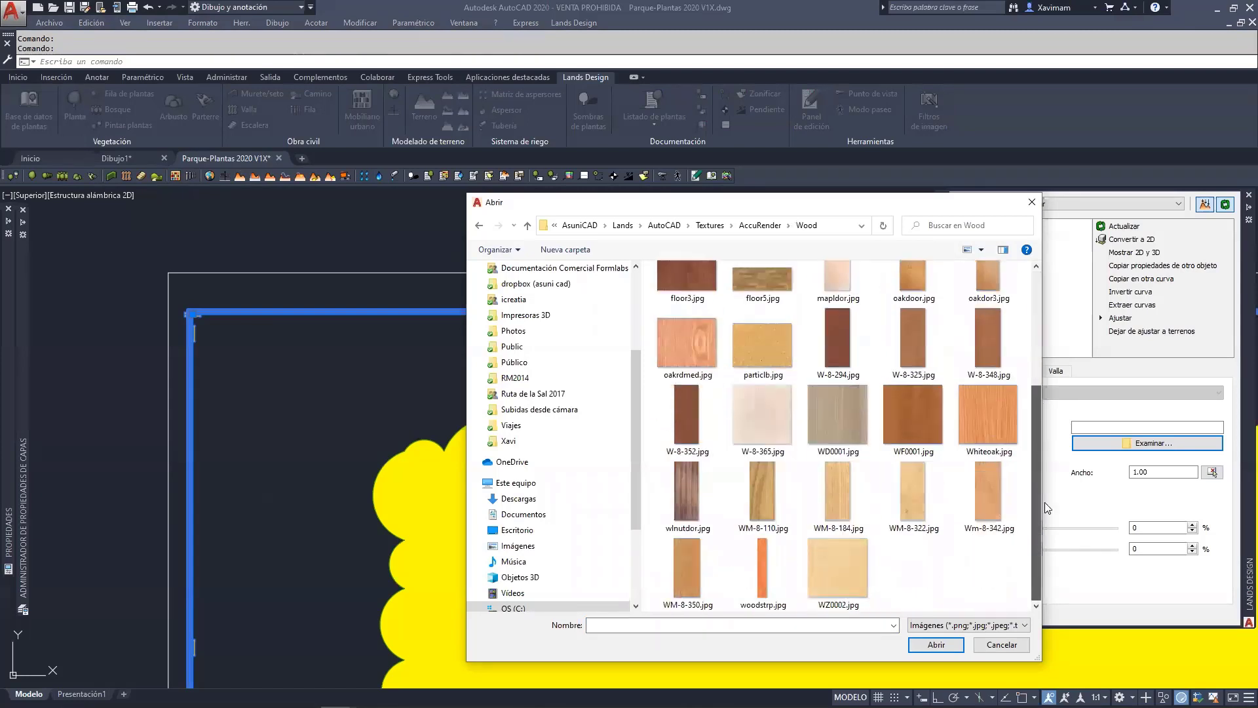
left_click(838, 567)
left_click(937, 645)
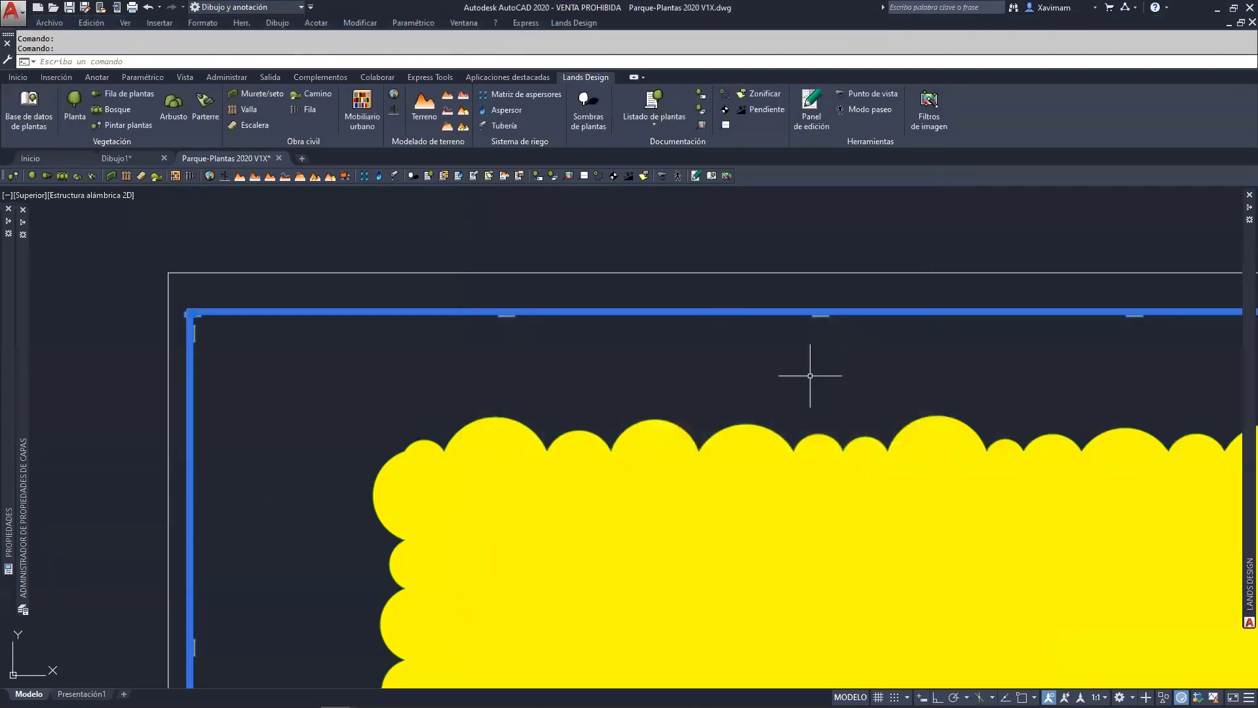
Begin inserting a stair (Escalera) with slab height (Alto) 0.1 and riser (Contrahuella) 0.25, and accept the settings.
scroll(810, 375, "down", 8)
middle_click_drag(844, 392, 471, 342)
scroll(536, 363, "down", 2)
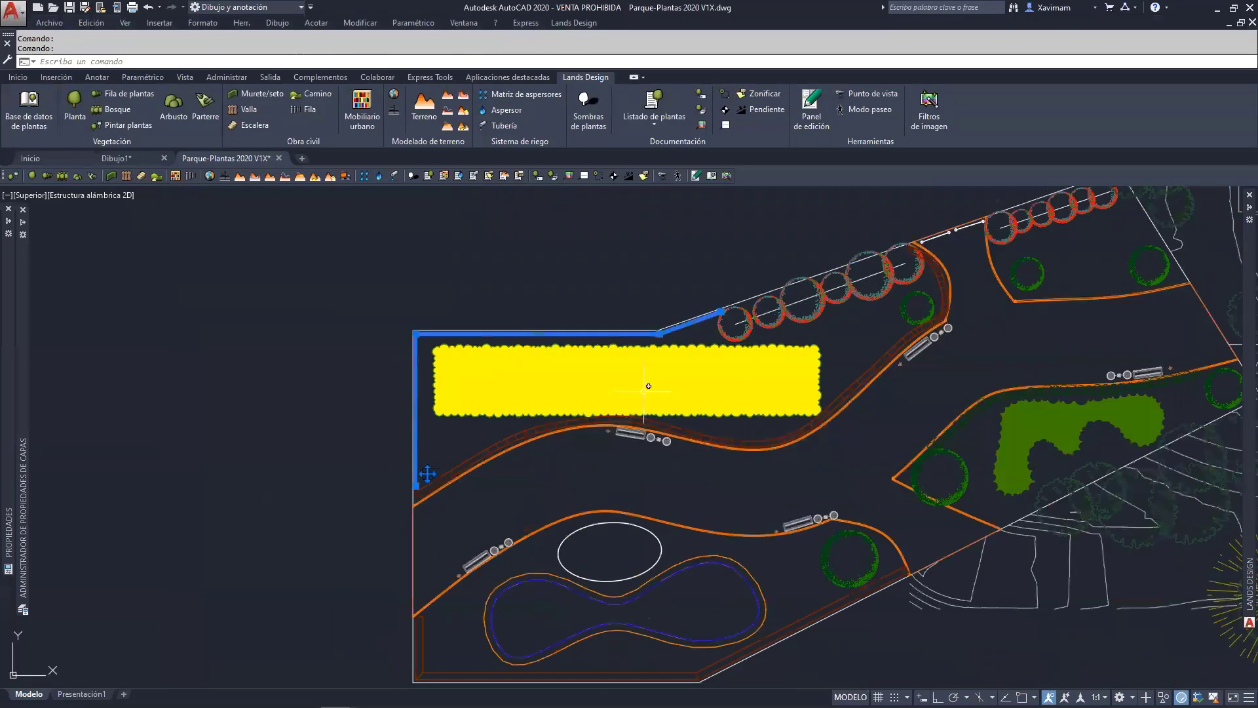
mouse_move(706, 411)
middle_mouse_down()
mouse_move(244, 390)
mouse_move(138, 409)
middle_mouse_up()
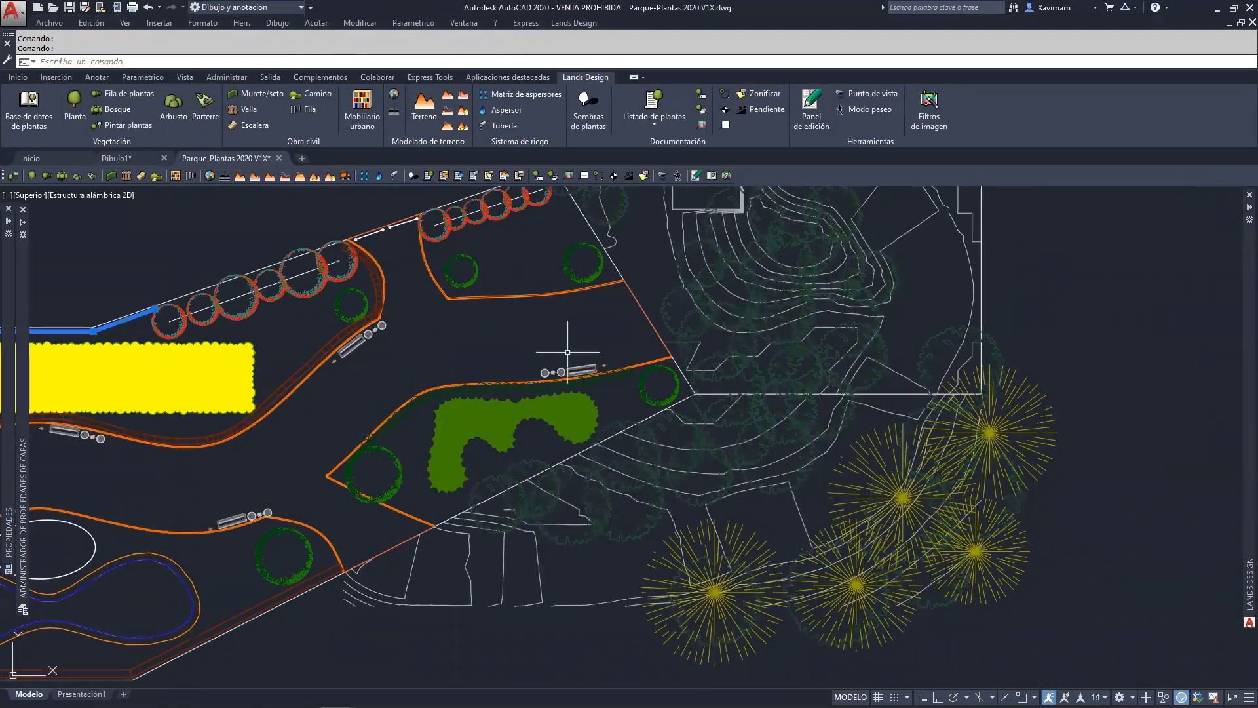
left_click(243, 126)
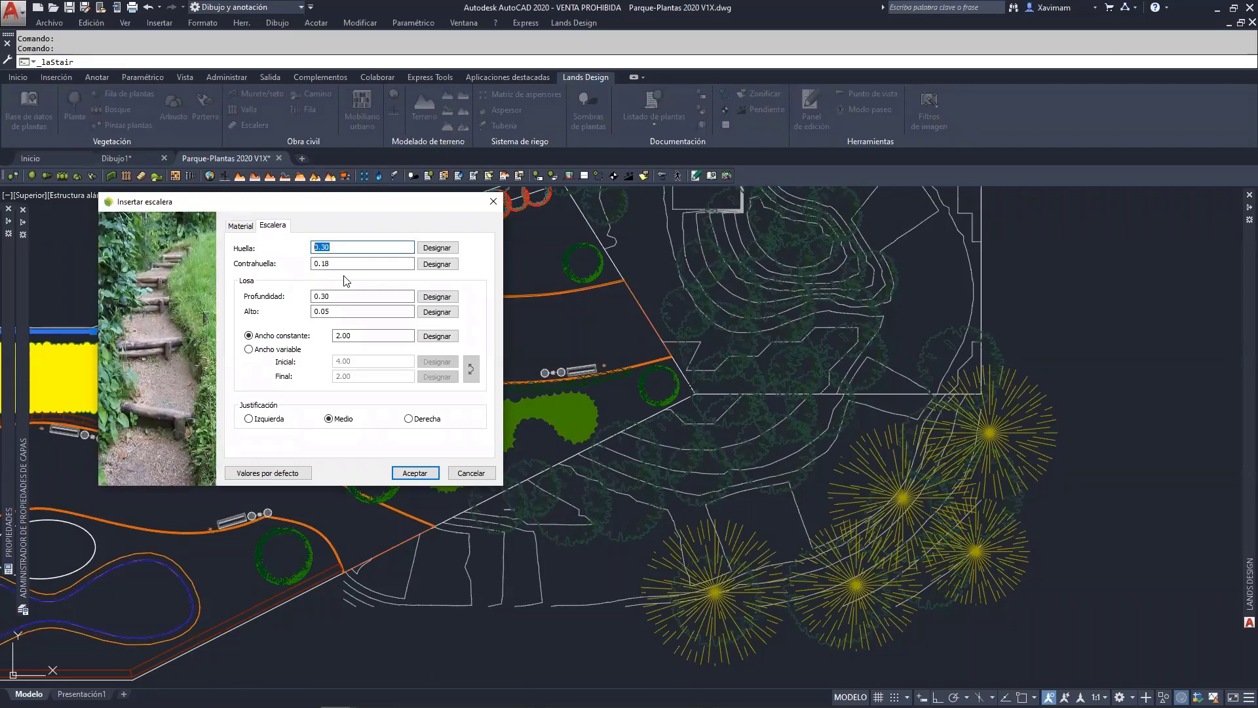
key("Tab")
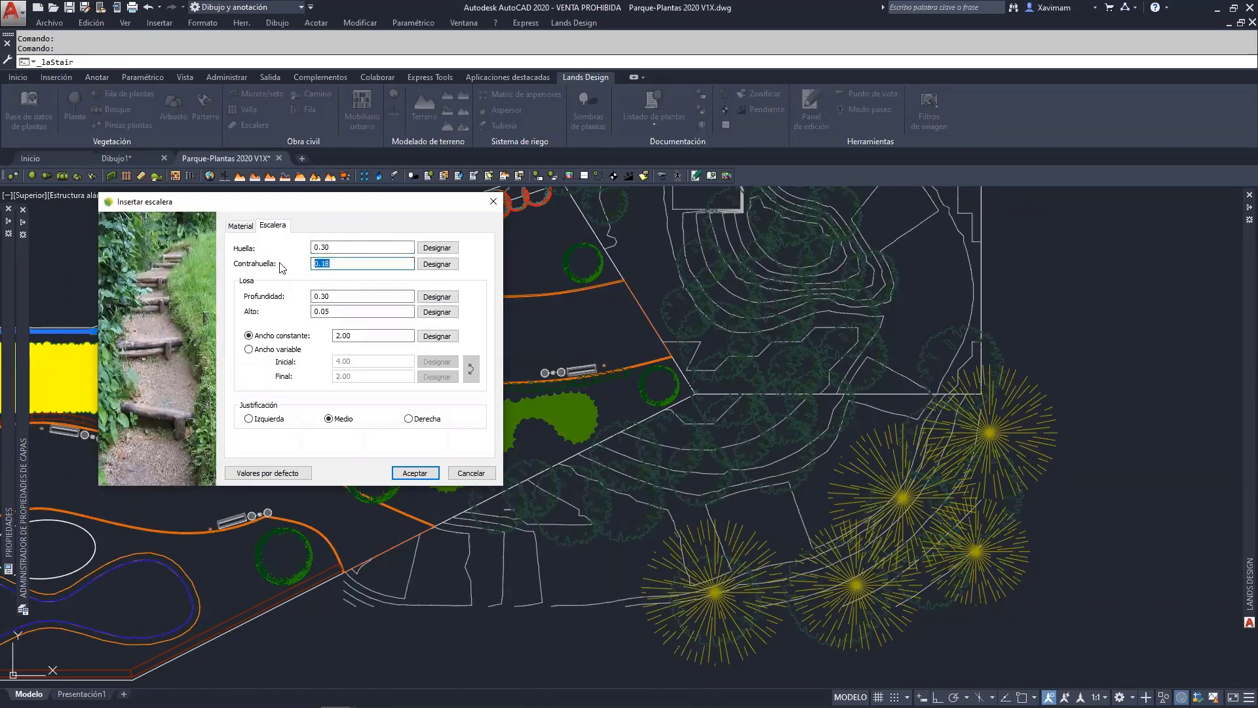
key("Tab")
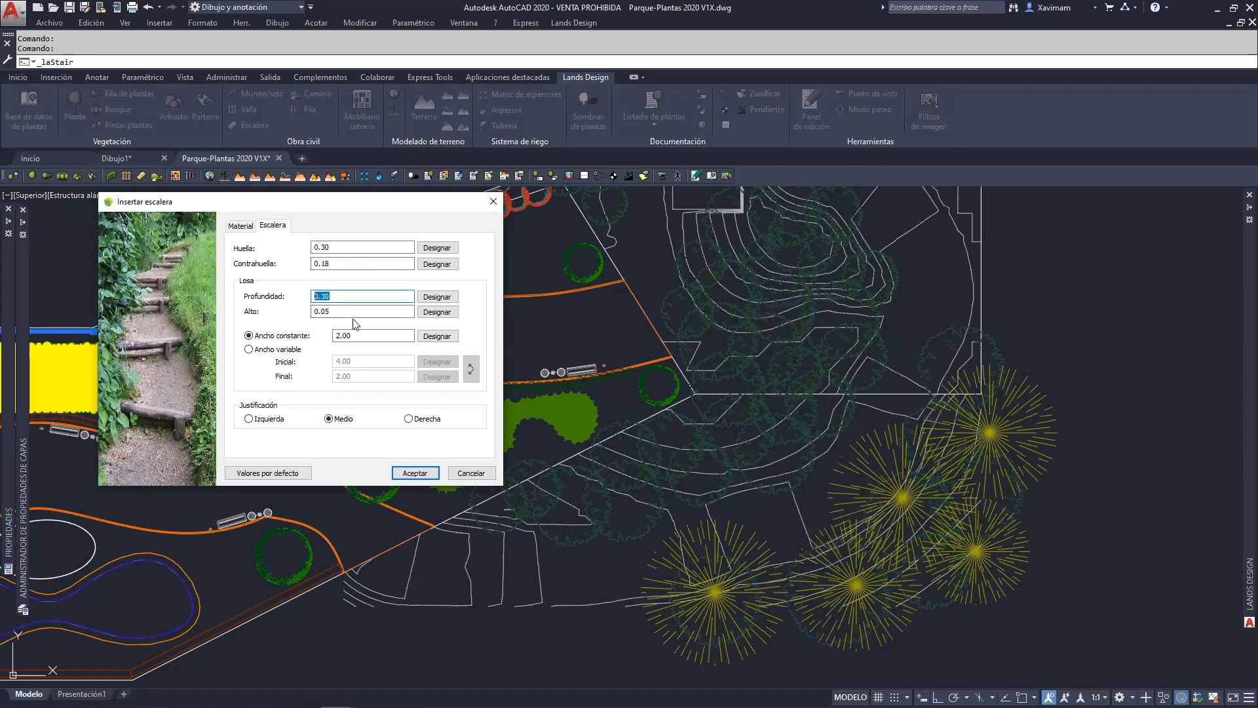
double_click(337, 312)
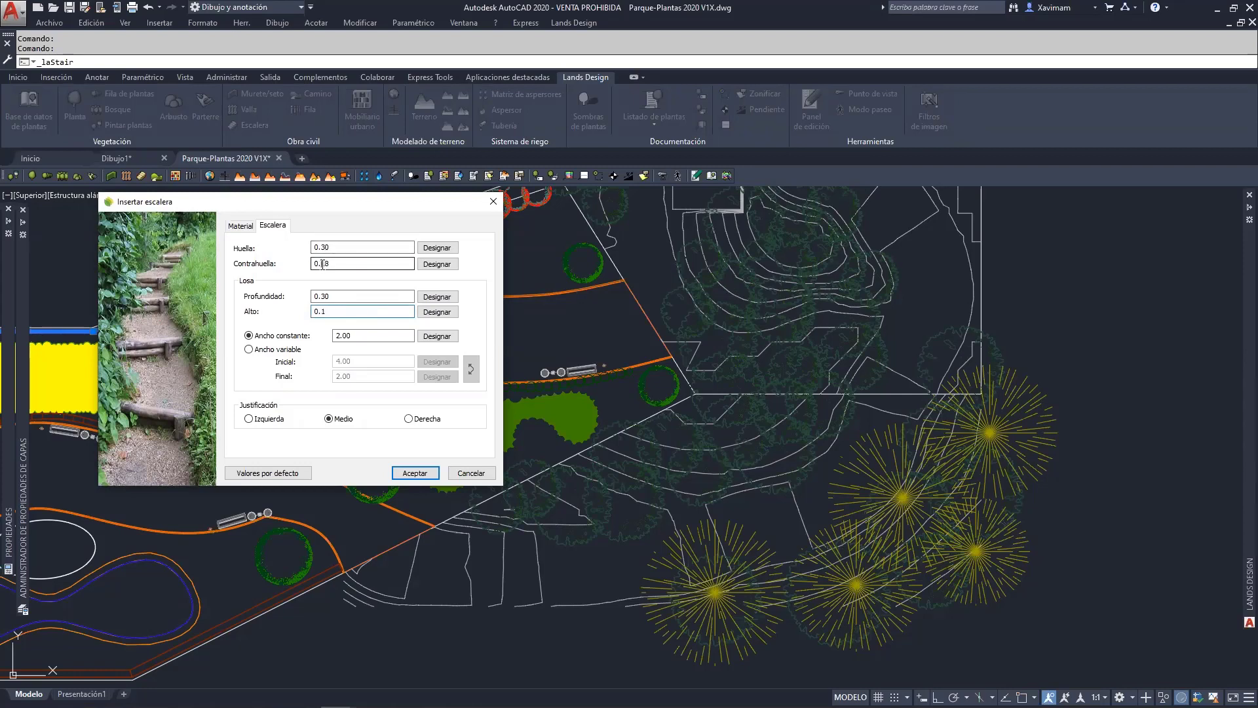
double_click(323, 264)
type("25")
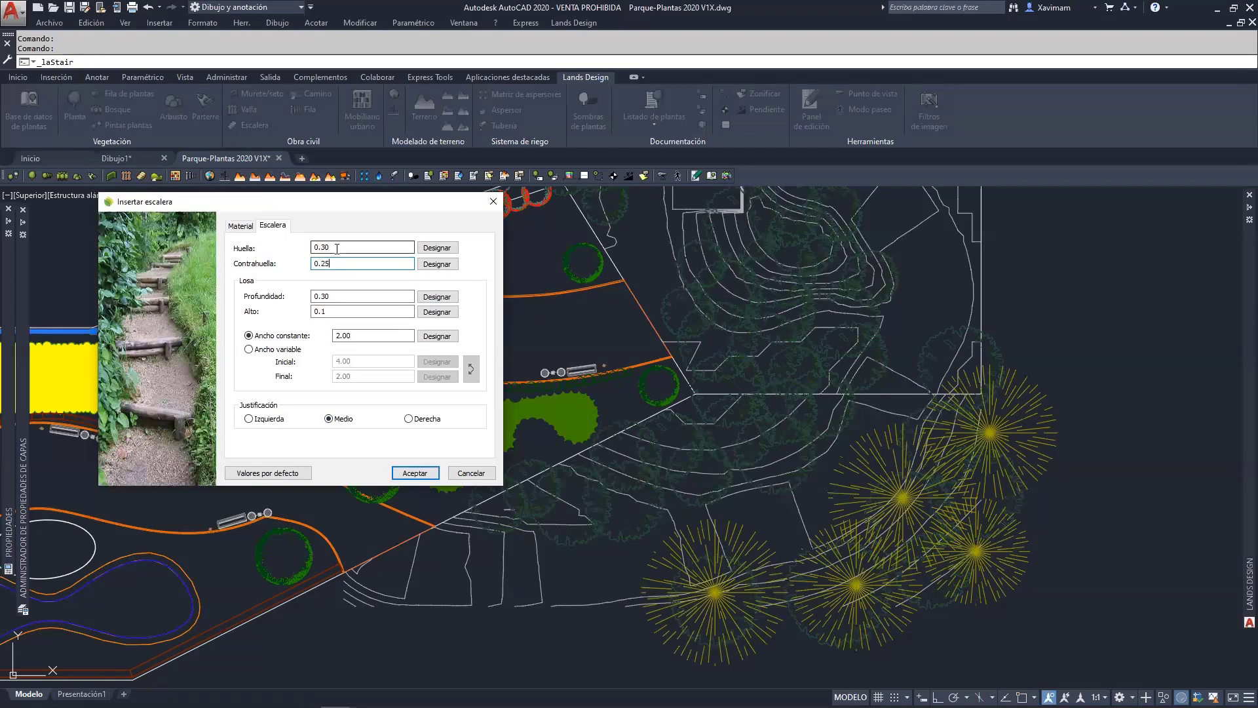
left_click(415, 472)
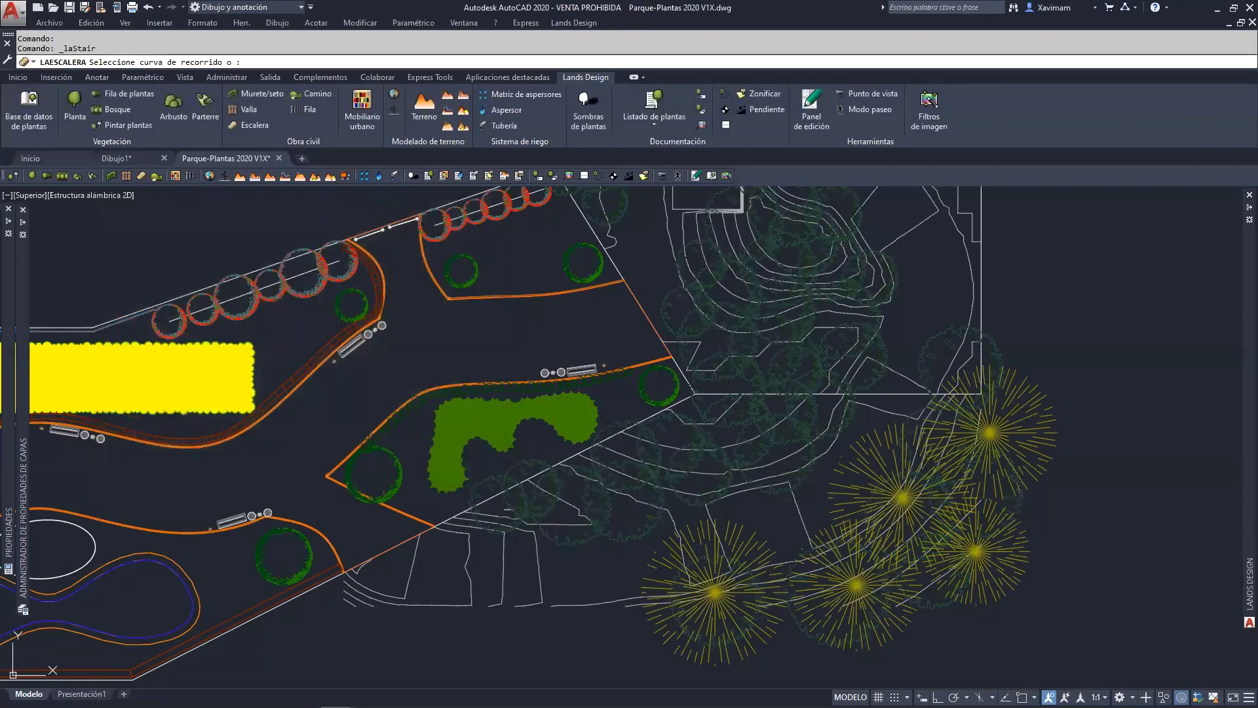
Insert a staircase along a two-point polyline path across the contour lines at the northeast corner of the terrain.
mouse_move(638, 295)
middle_mouse_down()
mouse_move(587, 380)
mouse_move(497, 466)
middle_mouse_up()
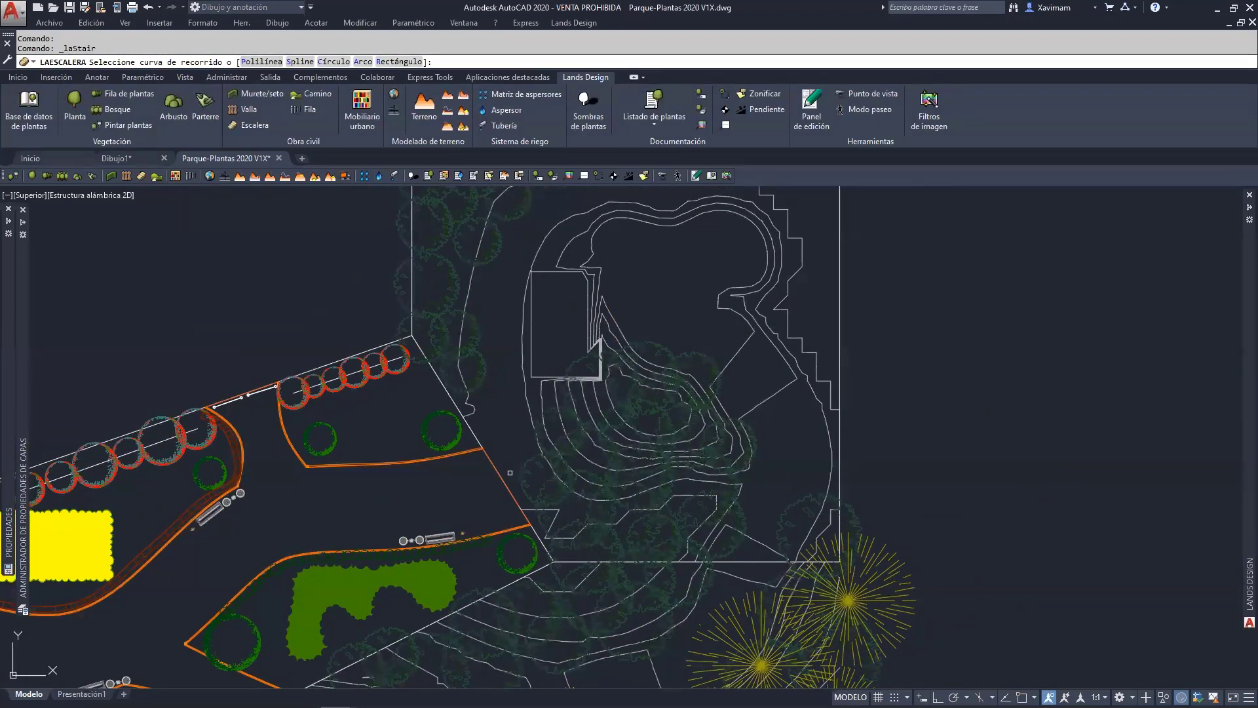
left_click(255, 62)
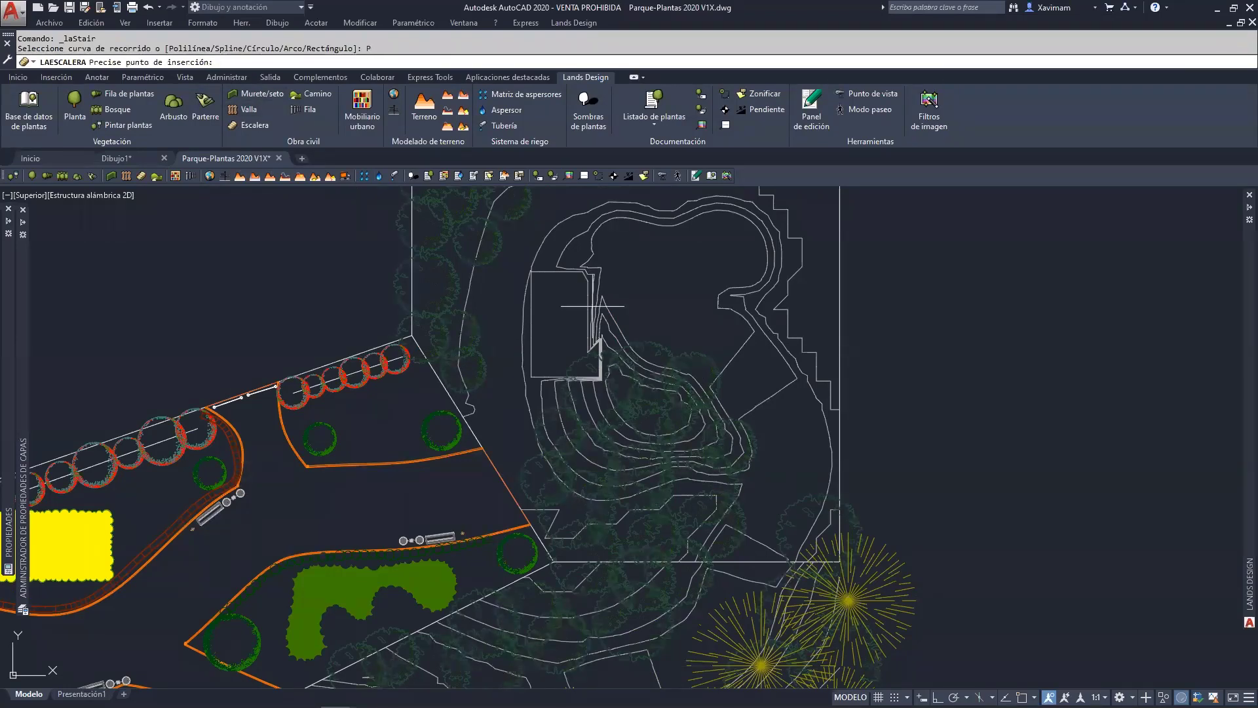
middle_click_drag(777, 230, 675, 388)
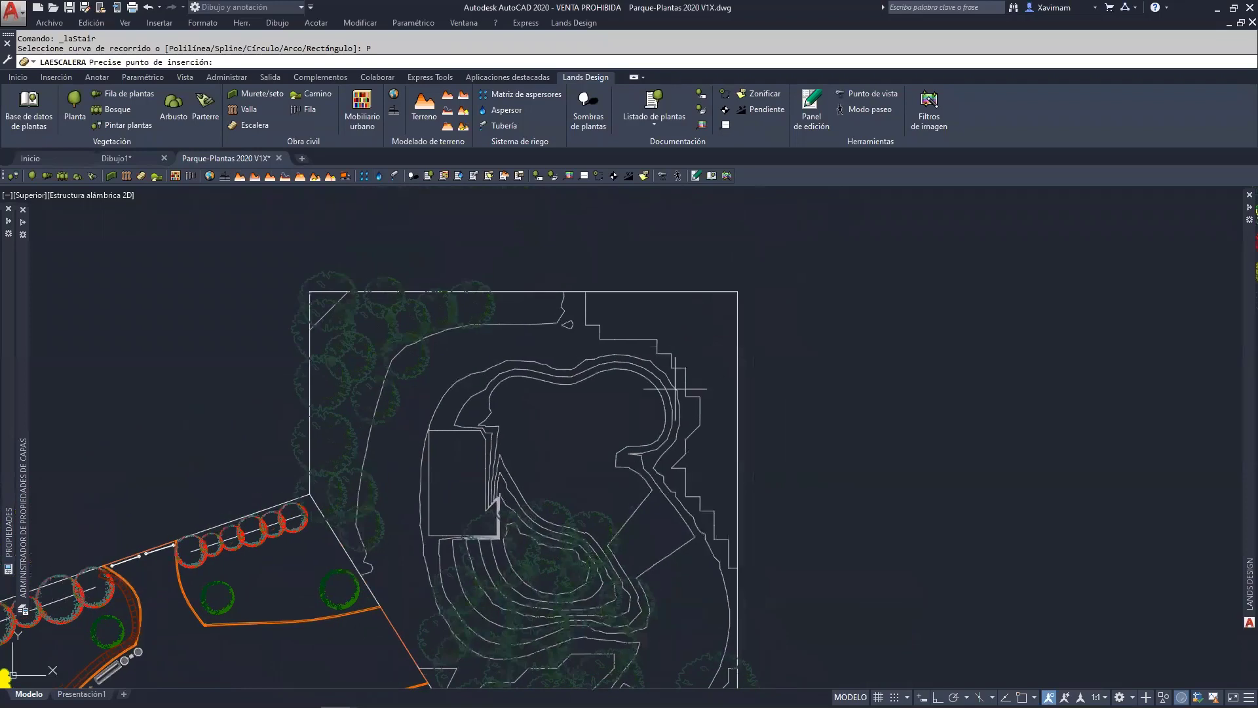
left_click(700, 351)
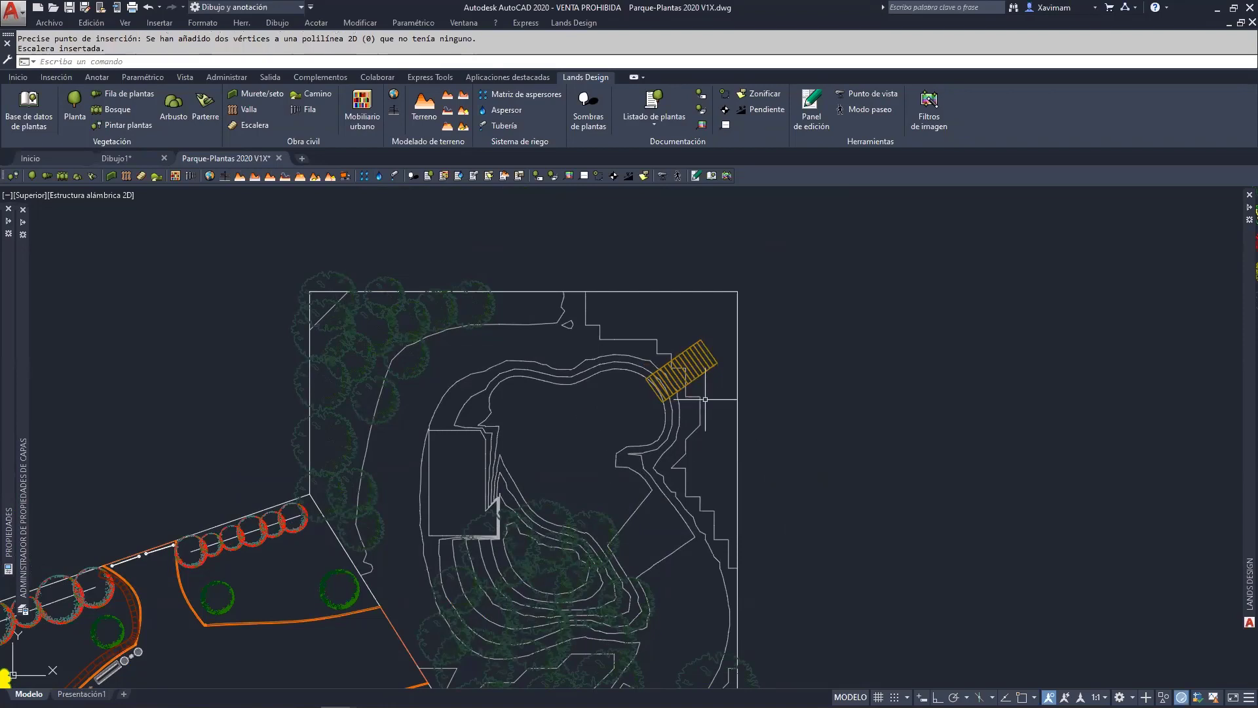
Select the new staircase and set its tread (Huella) to 0.5.
scroll(704, 363, "up", 6)
scroll(703, 363, "up", 2)
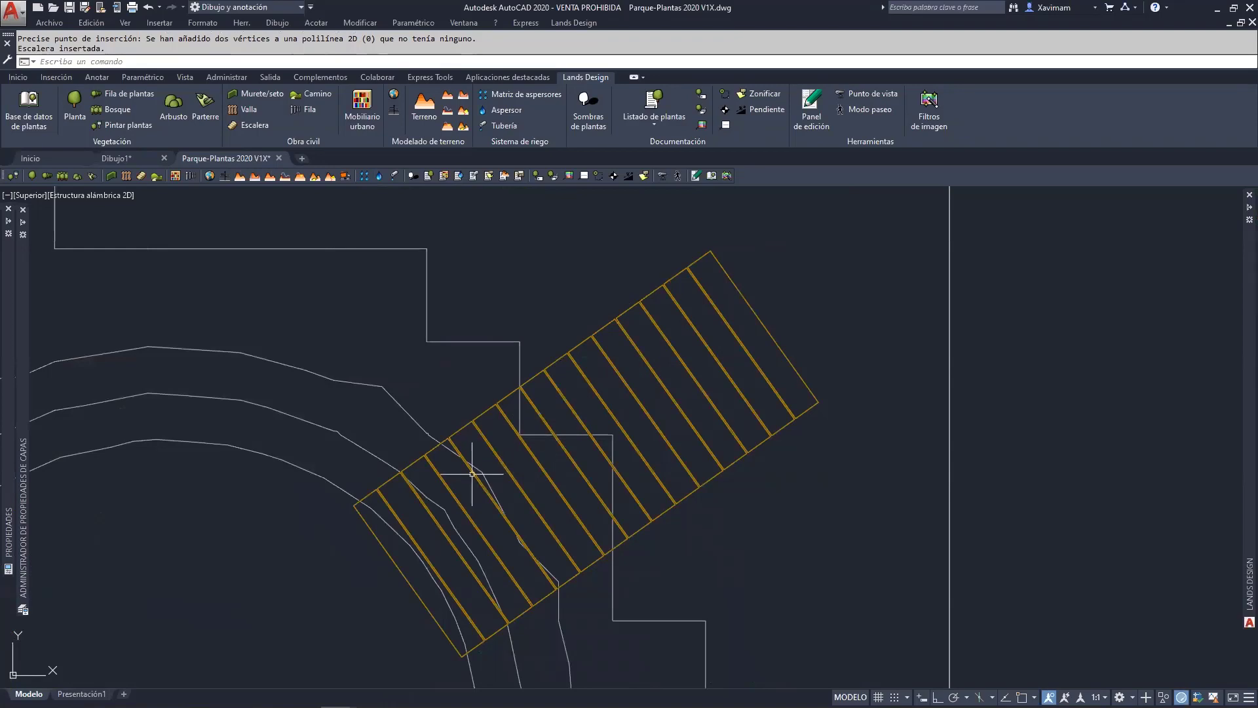
left_click(650, 364)
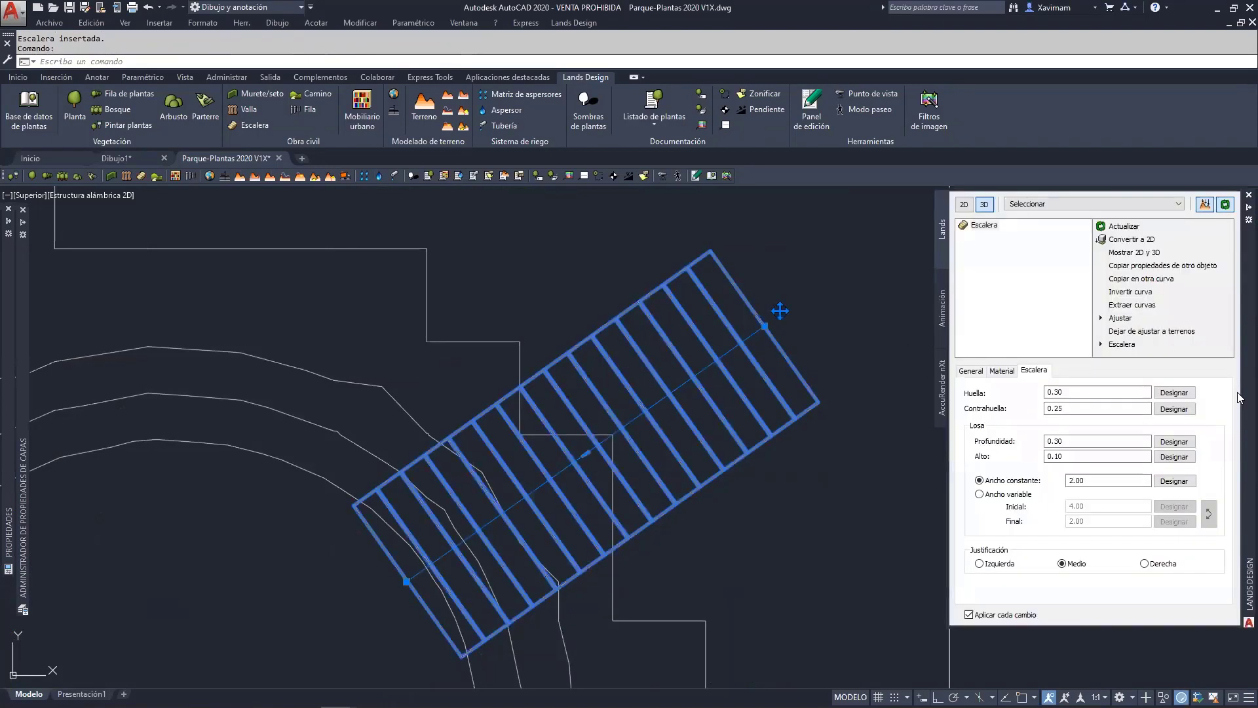
left_click(1083, 393)
left_click_drag(1083, 392, 1071, 392)
left_click(1102, 407)
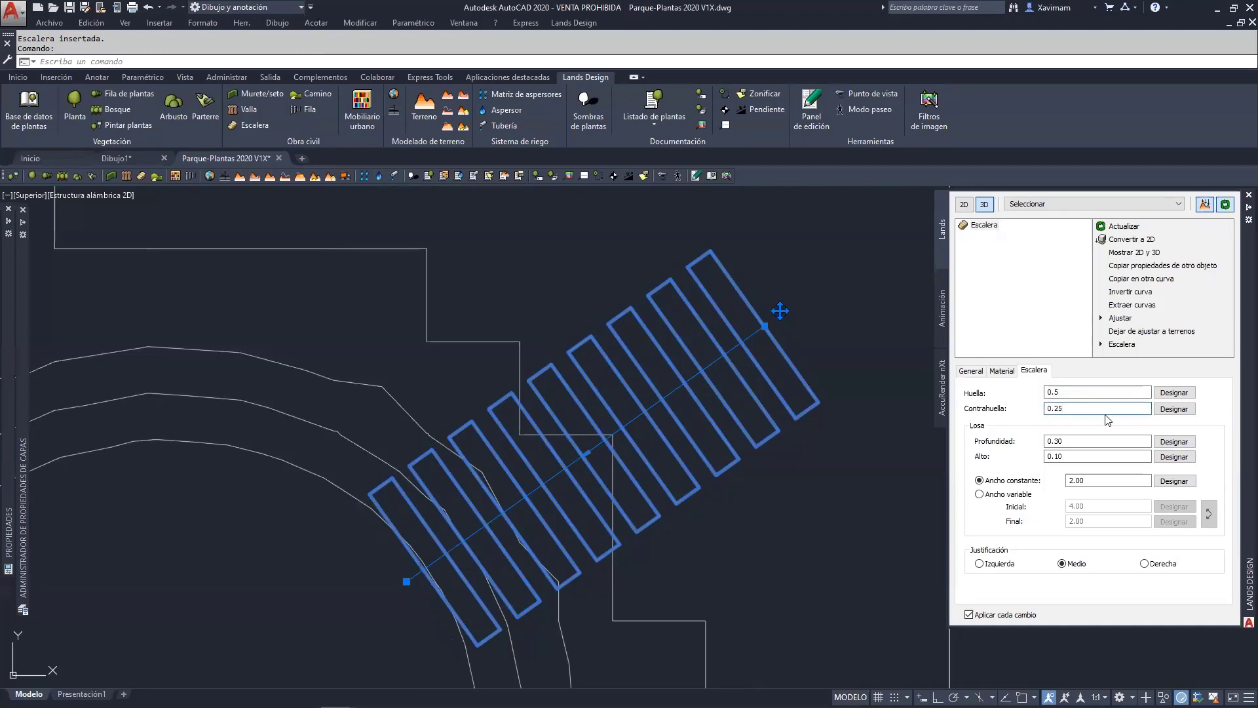
Set the staircase's tread (Huella) to 0.3 and its slab depth (Profundidad) to 0.5.
left_click(1056, 391)
left_click_drag(1056, 392, 1060, 392)
left_click(1066, 440)
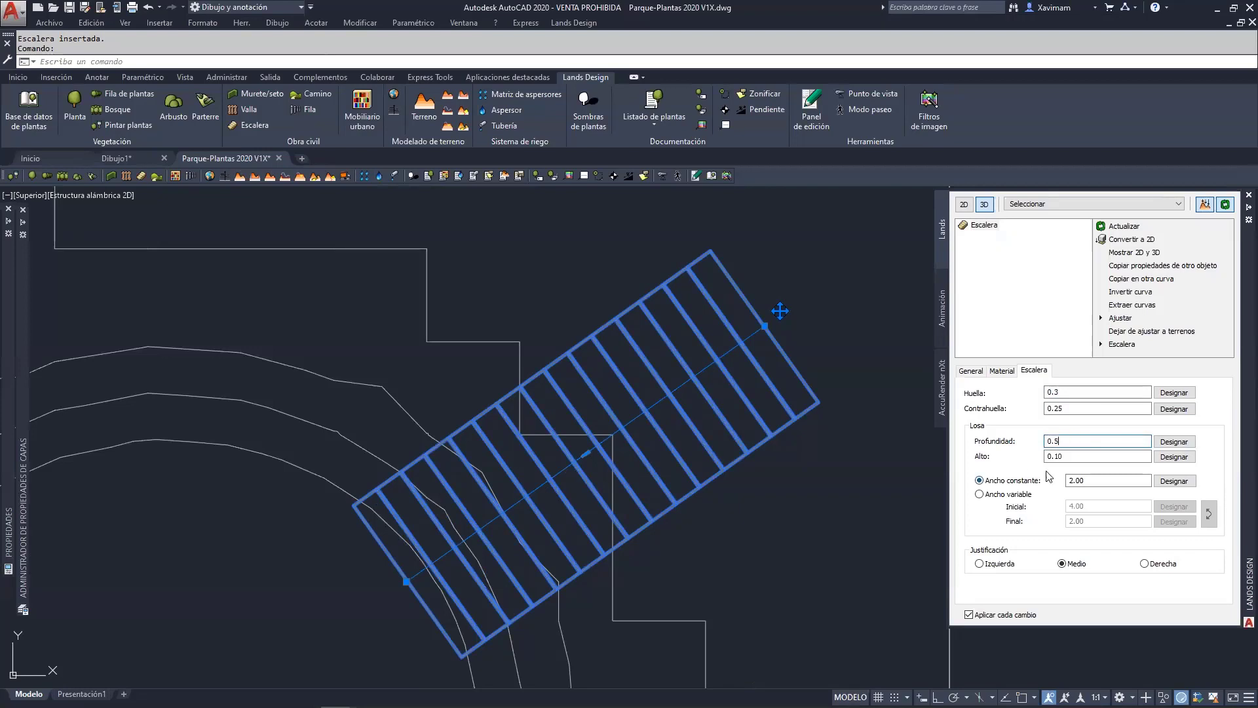
key("Return")
key("Escape")
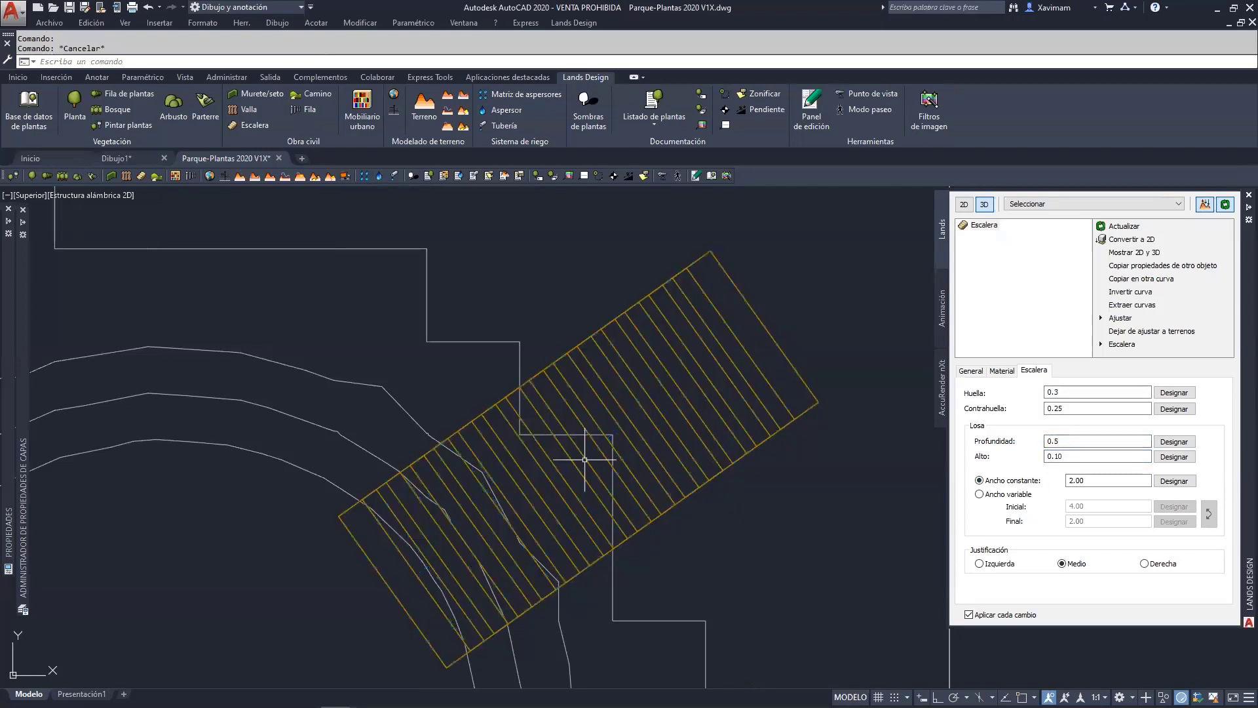
Reselect the staircase and set its tread (Huella) to 0.5 to match the slab depth.
left_click(764, 413)
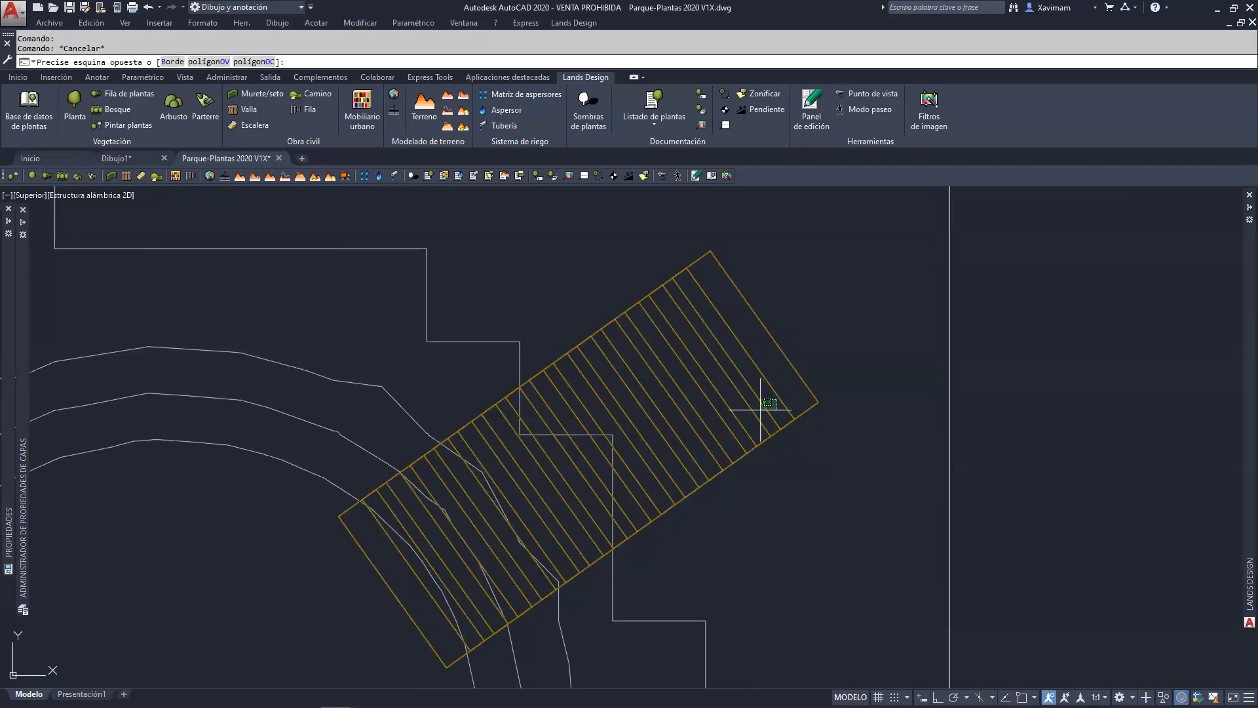
left_click(758, 407)
mouse_move(1249, 589)
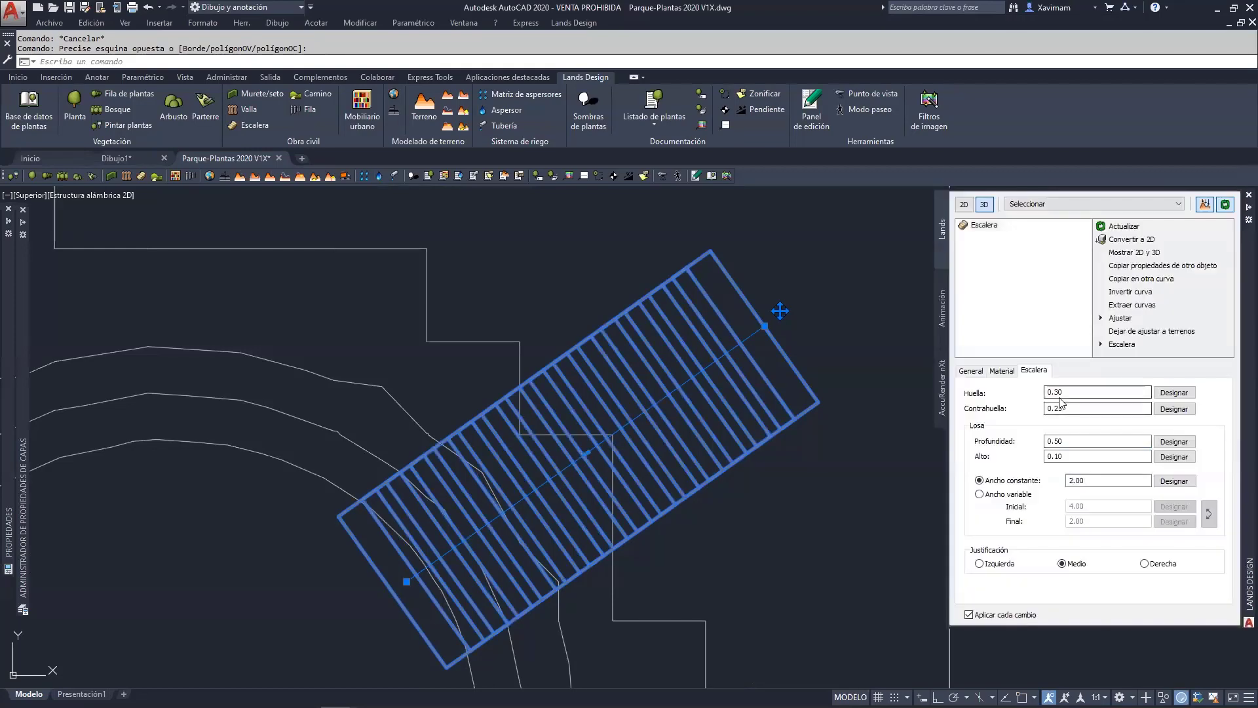
left_click_drag(1055, 392, 1072, 392)
left_click(1084, 405)
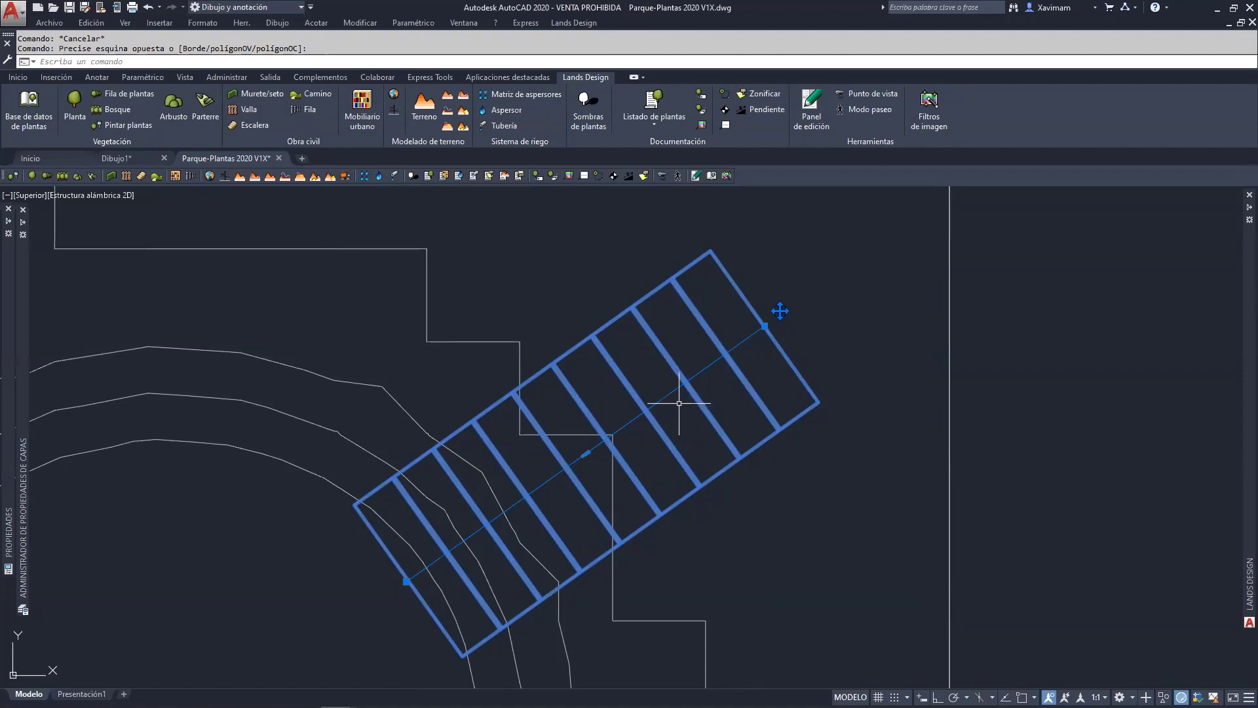
scroll(679, 407, "down", 4)
key("Escape")
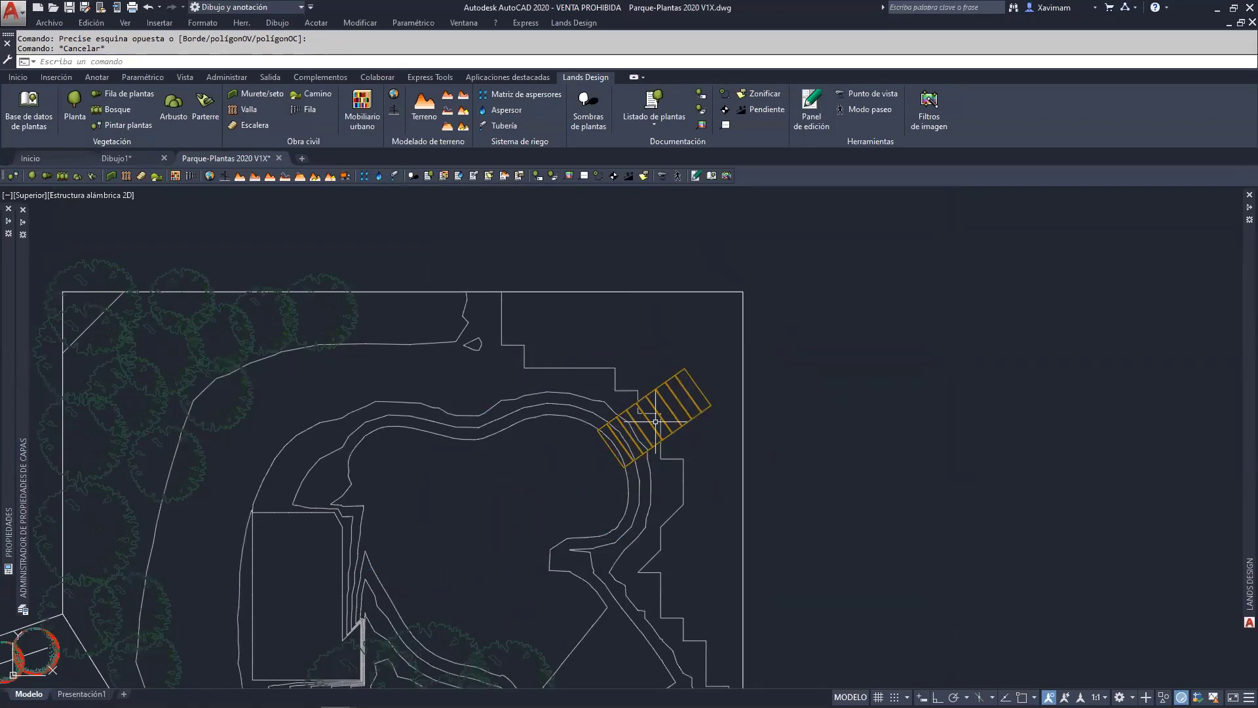
Start a new row (Fila) using the circular bollard block, Poste antiacceso de sección circular, from the 3D Urbanismo library.
scroll(447, 483, "down", 5)
mouse_move(447, 483)
middle_mouse_down()
mouse_move(692, 376)
mouse_move(764, 281)
middle_mouse_up()
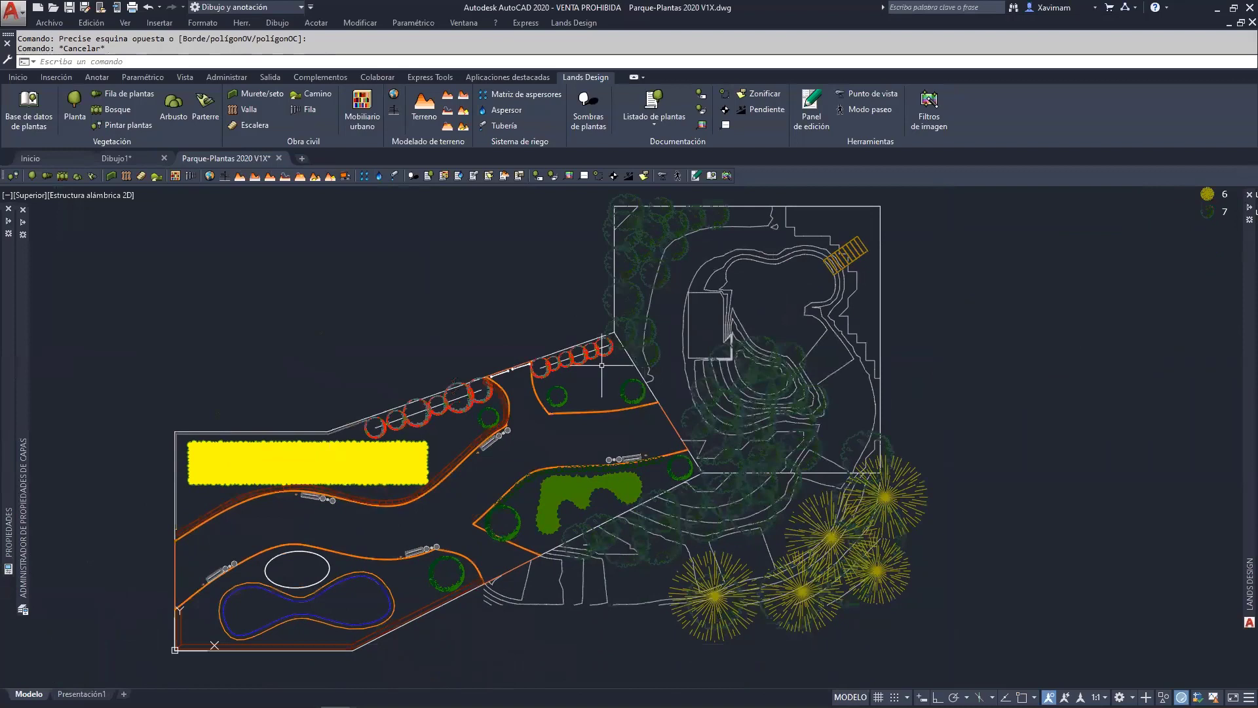
left_click(311, 109)
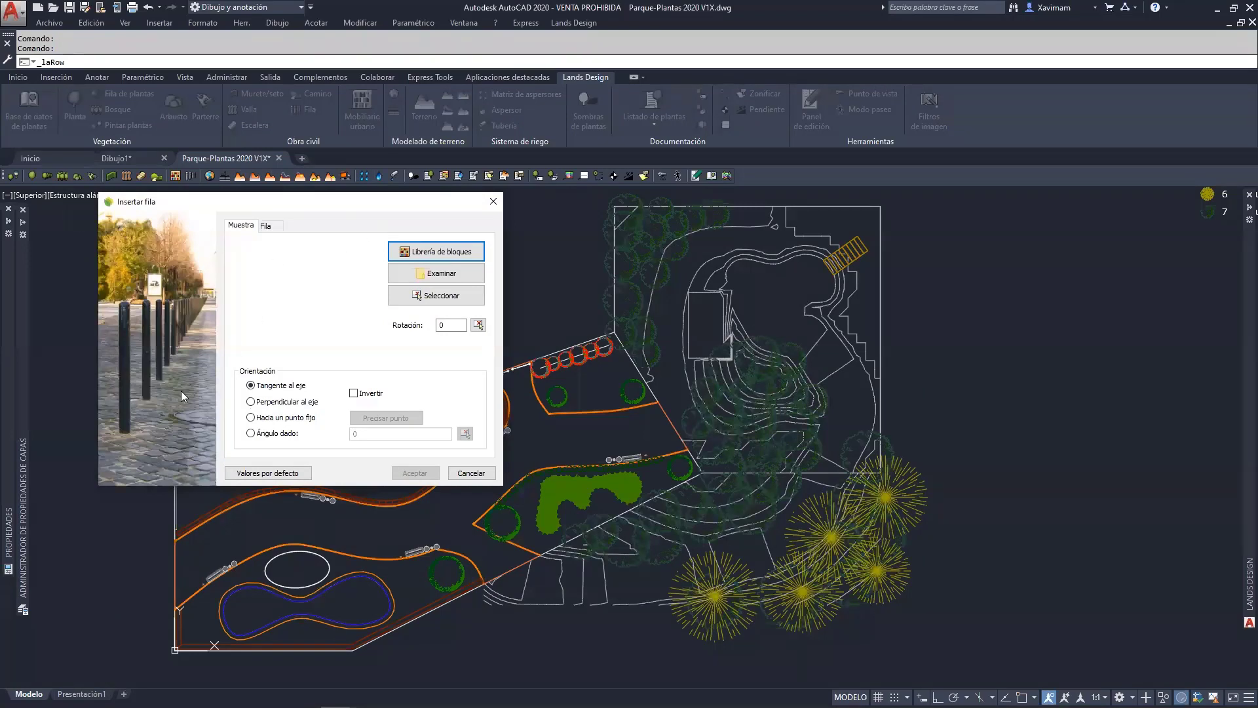
left_click(452, 253)
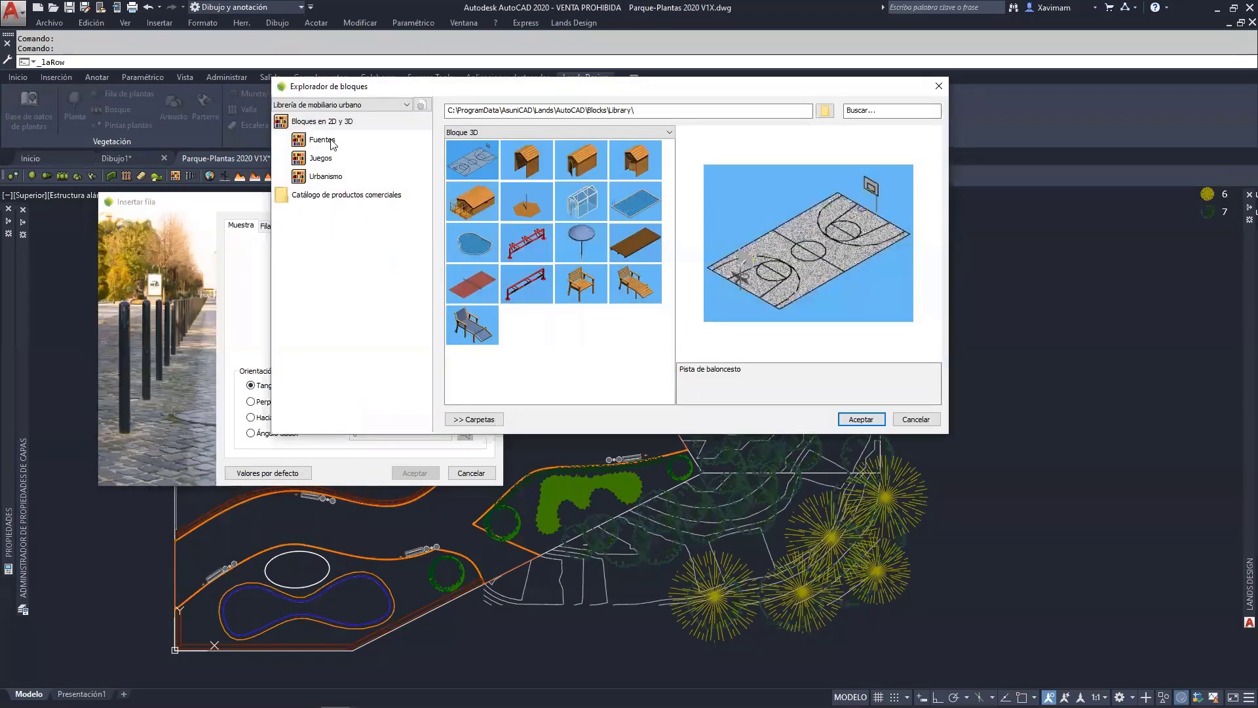
left_click(336, 178)
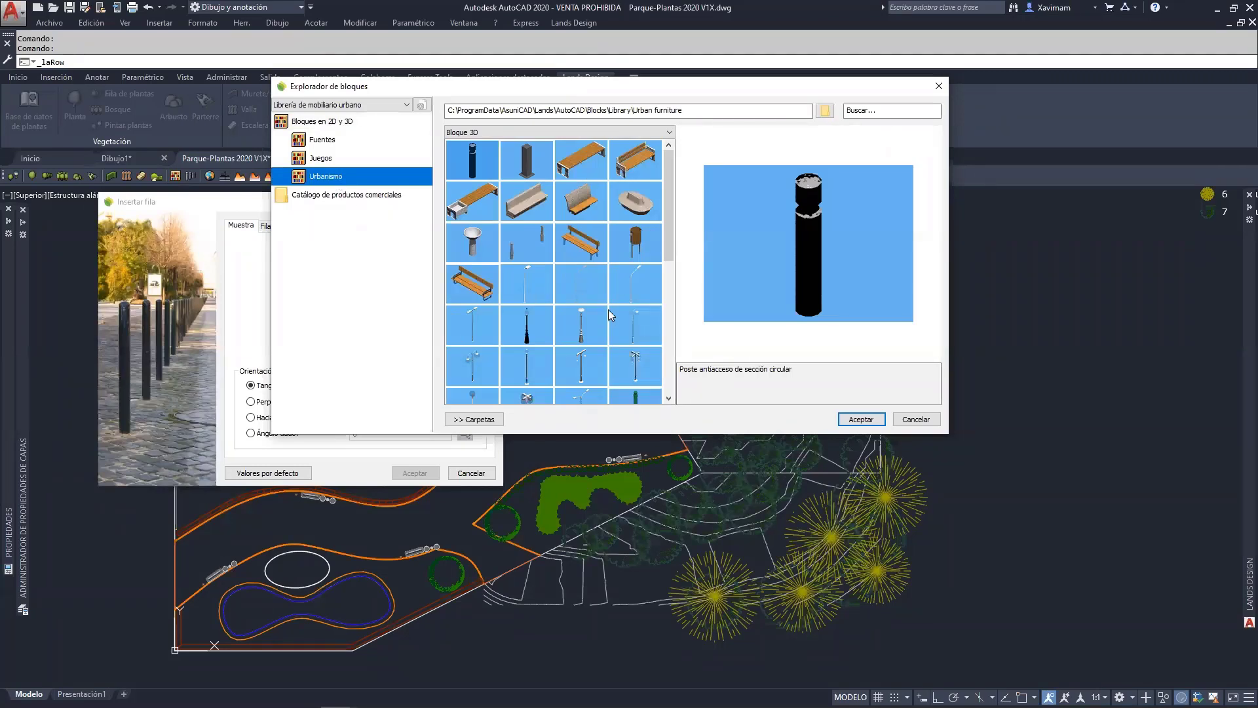
scroll(608, 310, "down", 3)
scroll(608, 309, "up", 3)
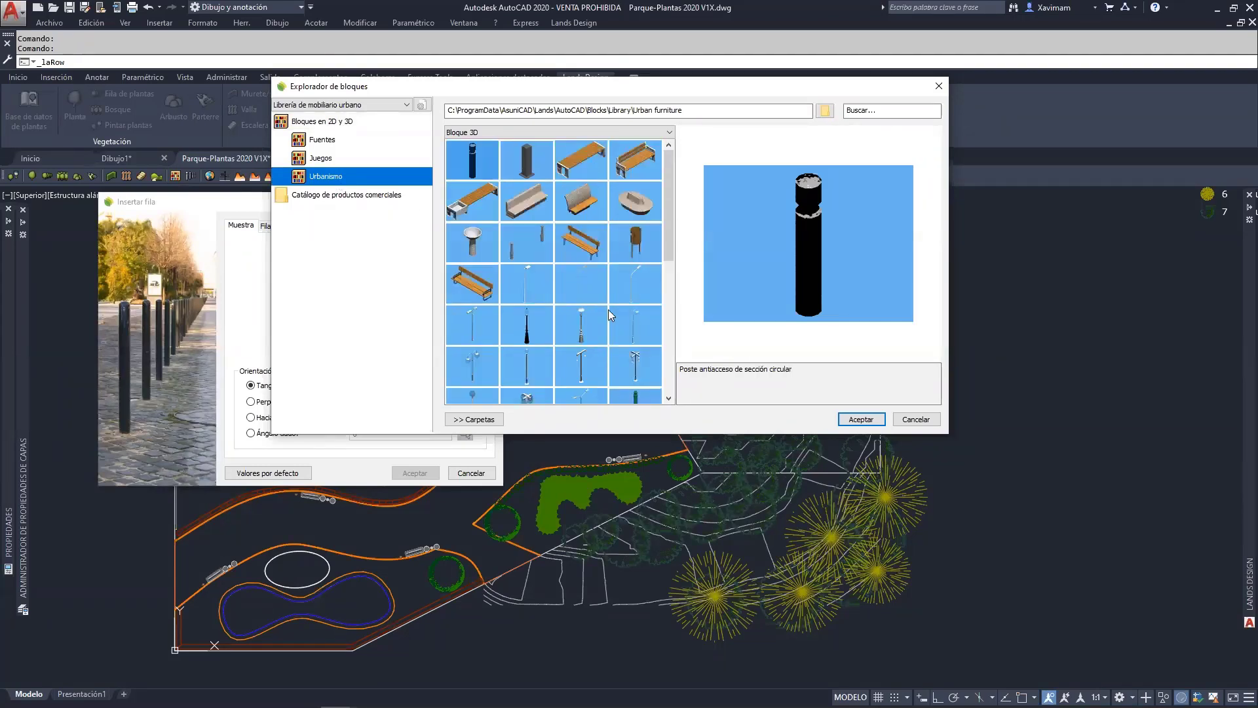
left_click(470, 162)
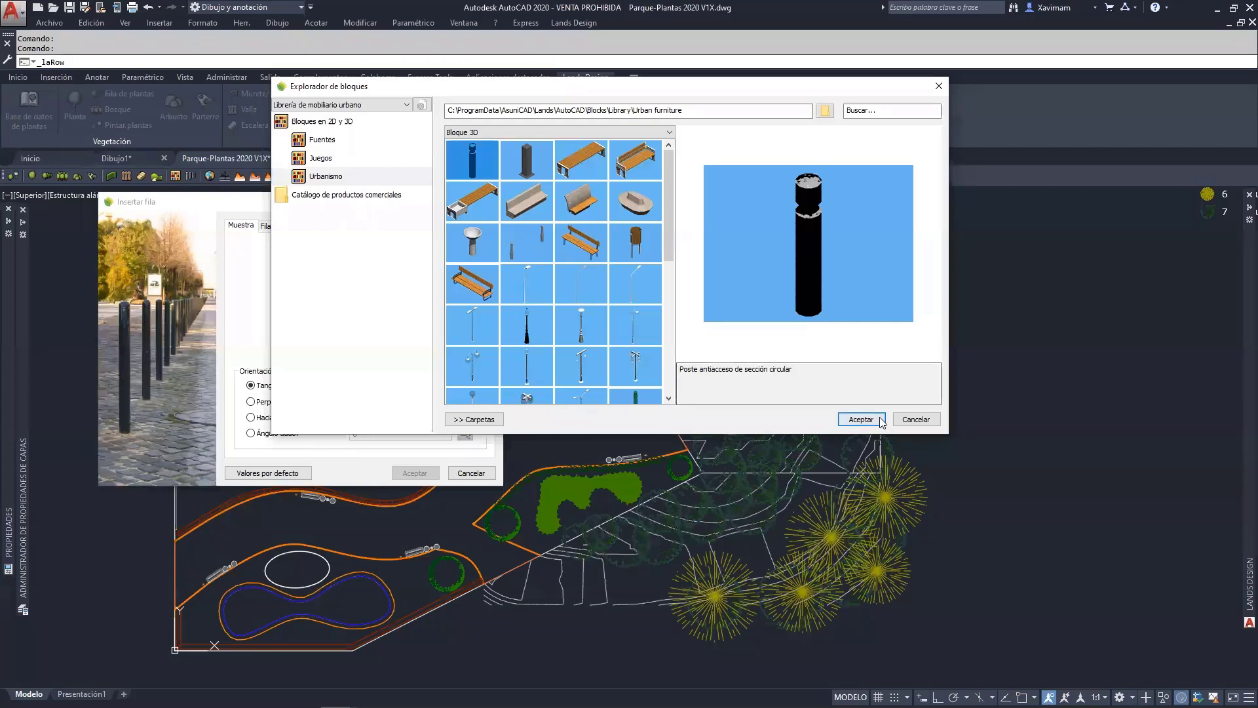
left_click(860, 419)
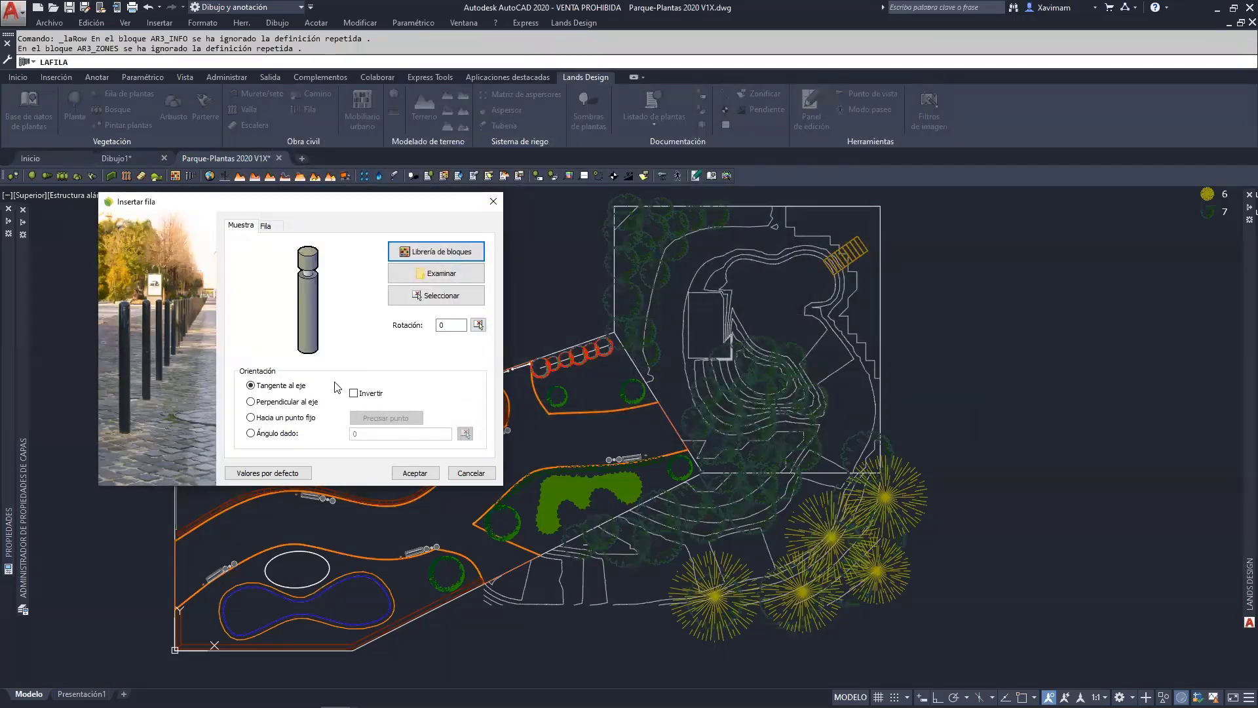
Insert the bollard row with 1.50 separation along a polyline following the inside of the orange border around the two-tree planting area.
left_click(264, 226)
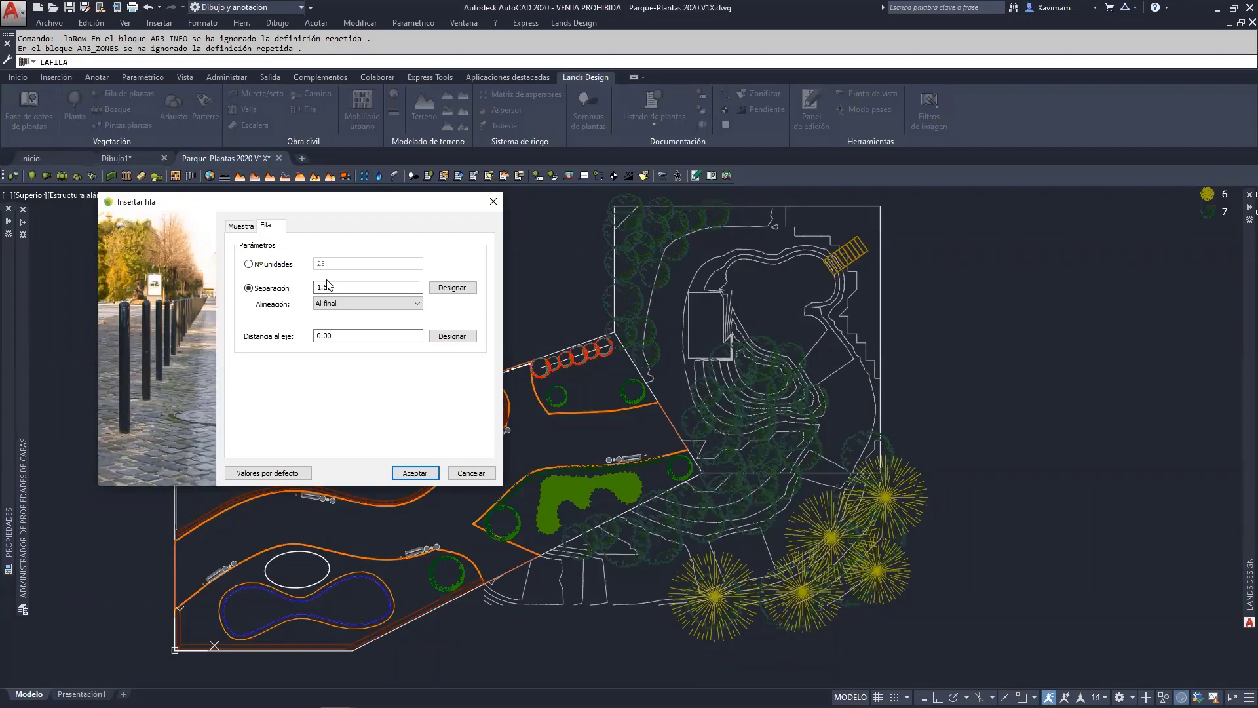
left_click(415, 472)
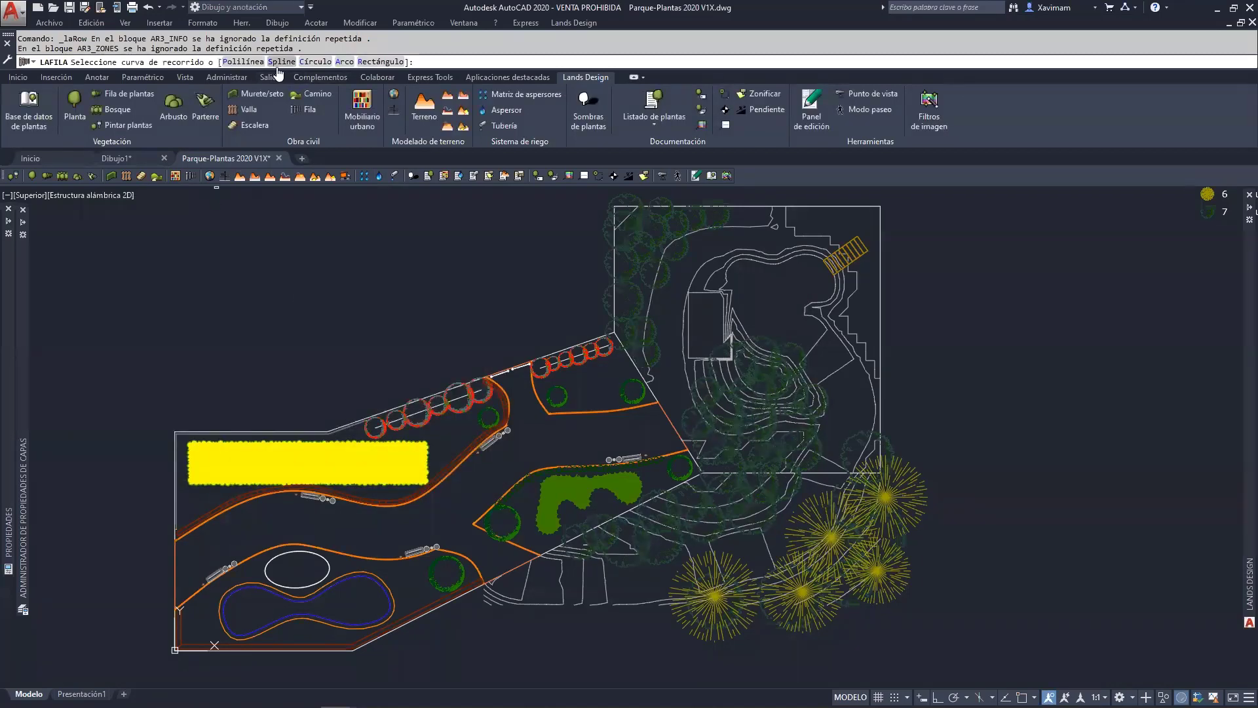
left_click(242, 61)
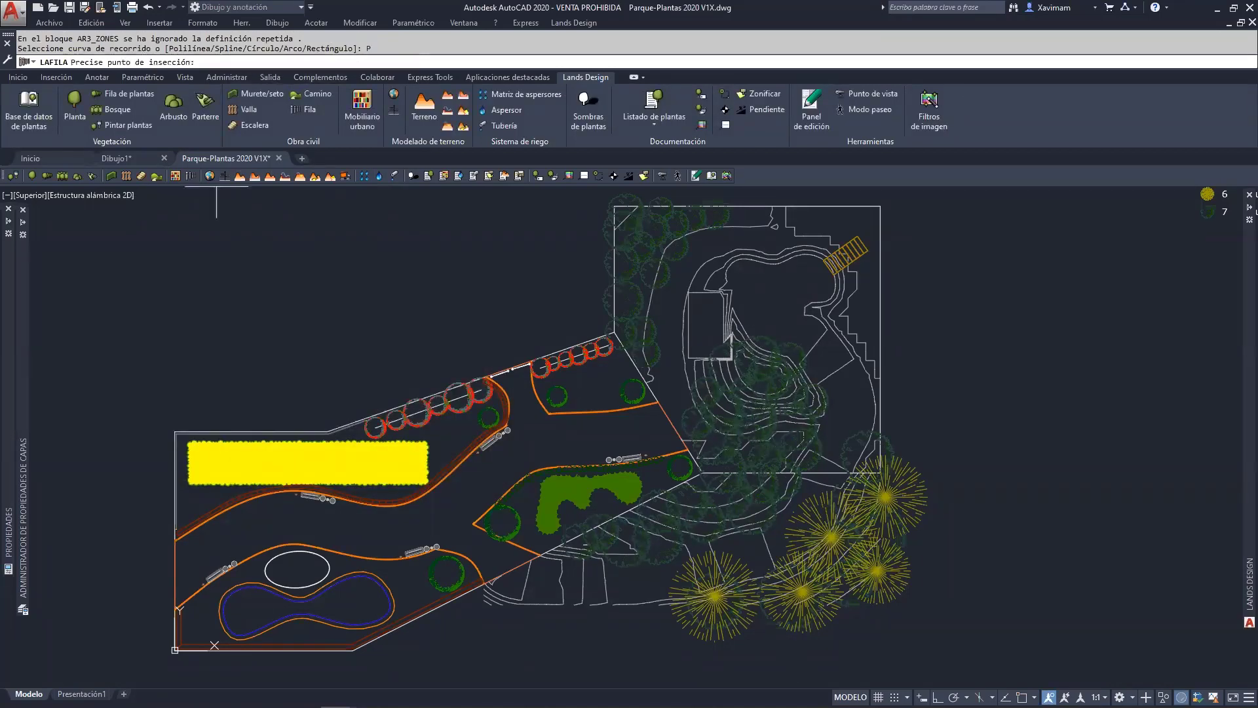
scroll(583, 387, "up", 6)
left_click(374, 341)
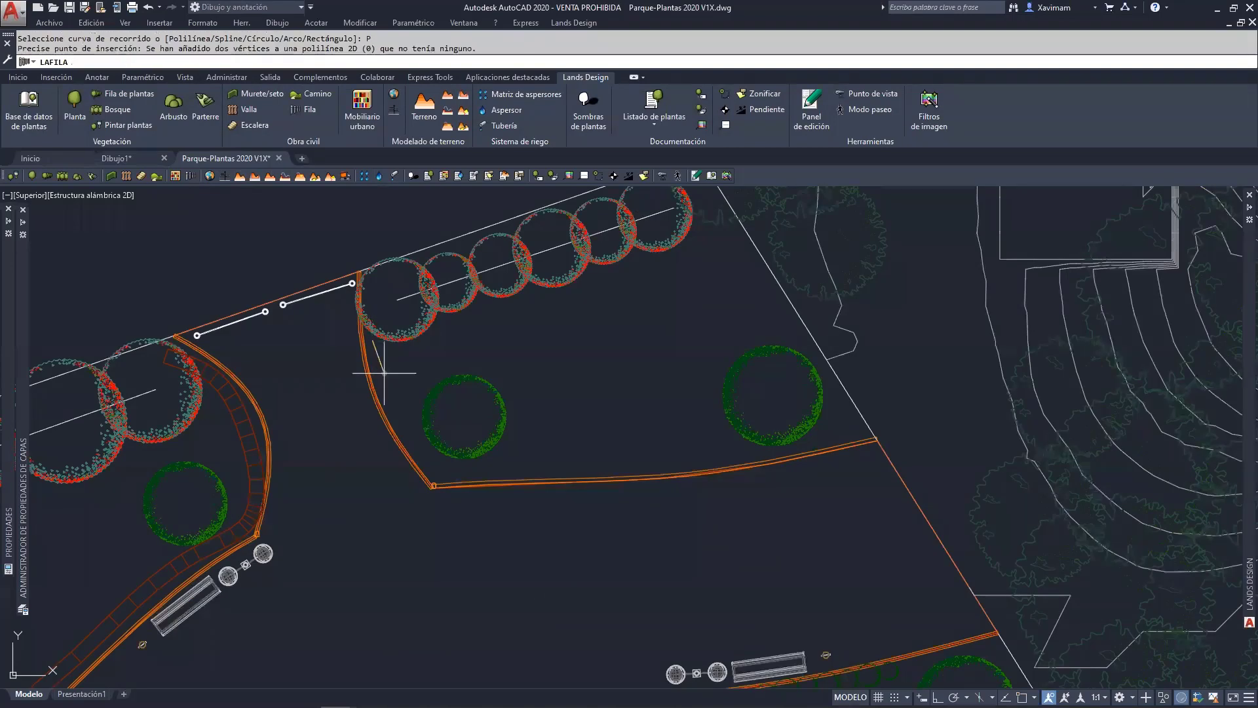
left_click(399, 413)
left_click(442, 470)
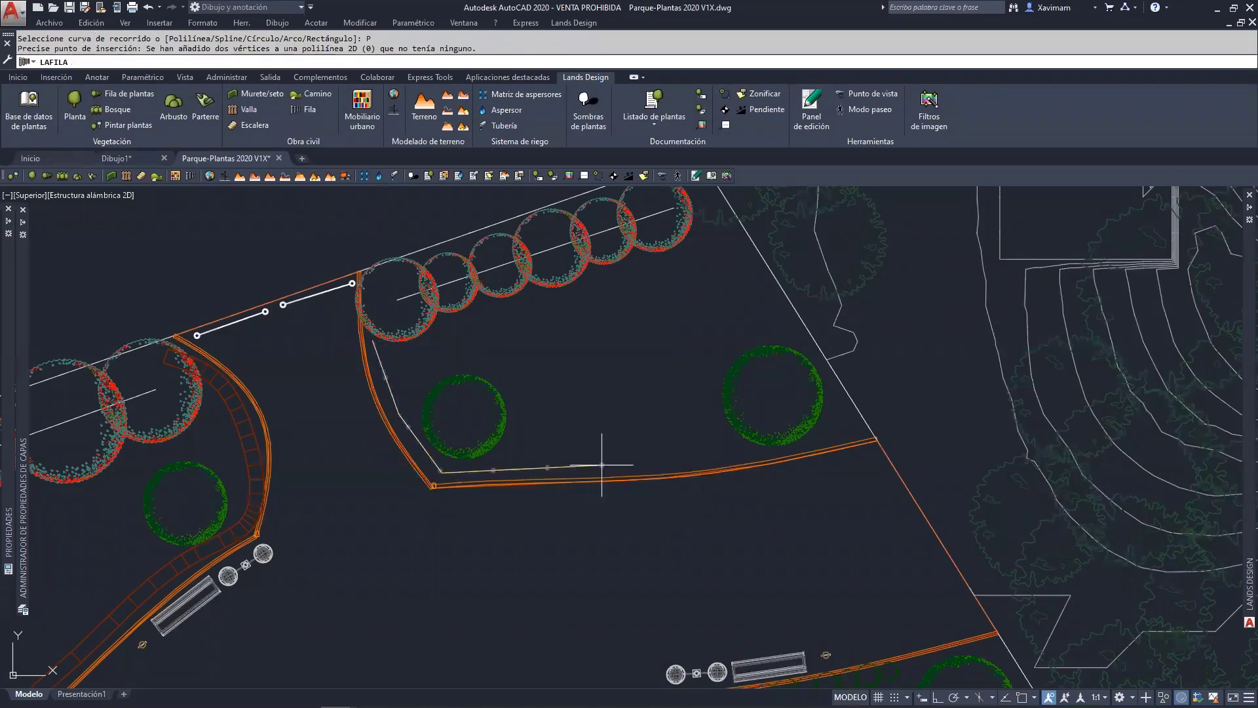
left_click(756, 457)
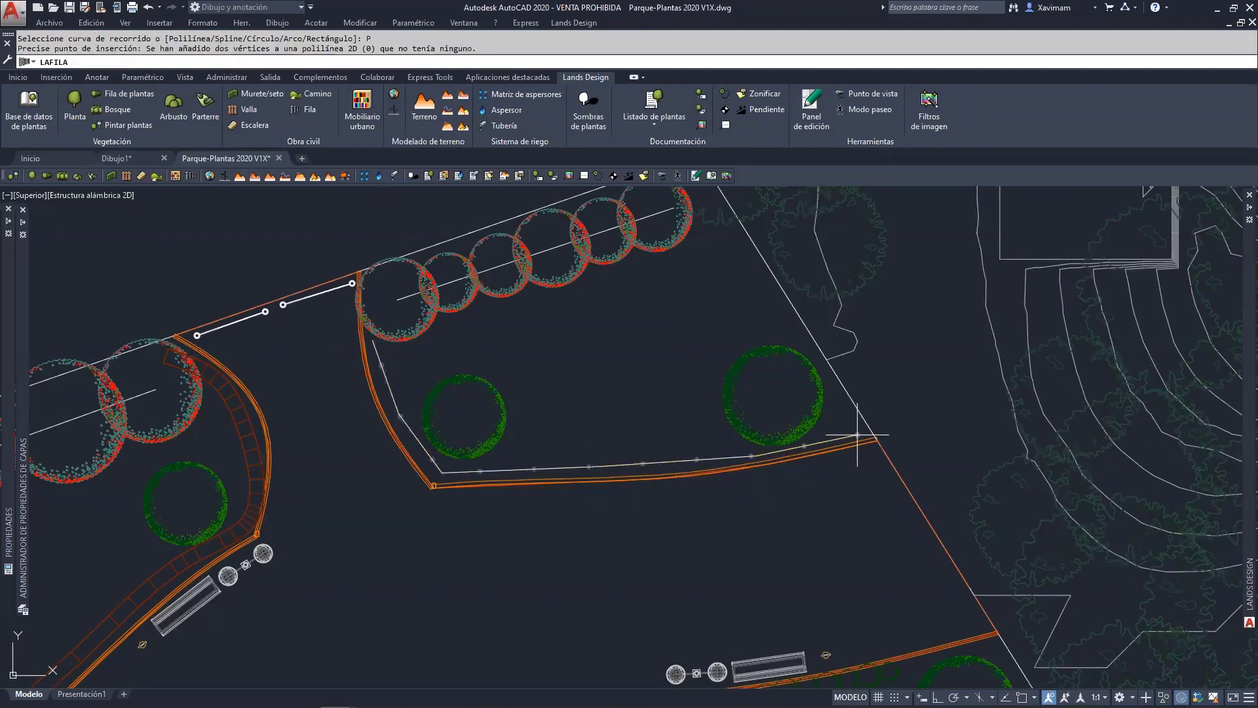
key("Return")
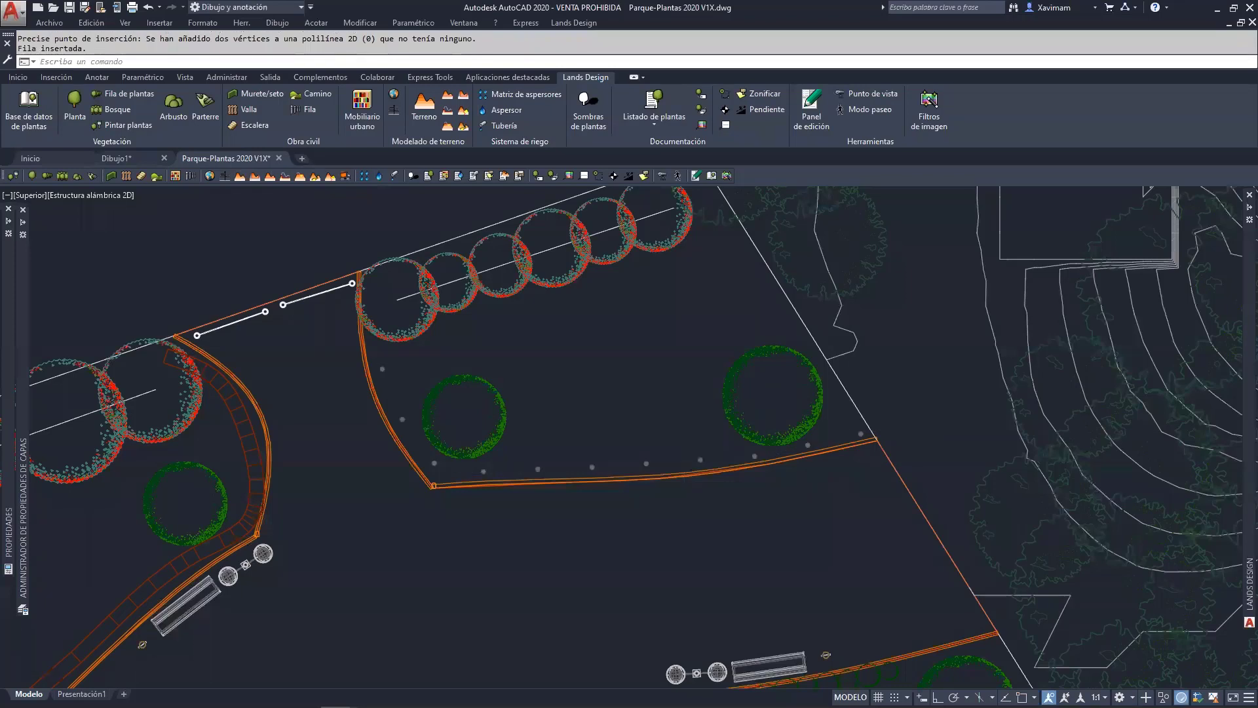
Select the bollard row, review its general, material and sample properties, and set its separation to 1.
scroll(695, 452, "up", 2)
left_click(700, 499)
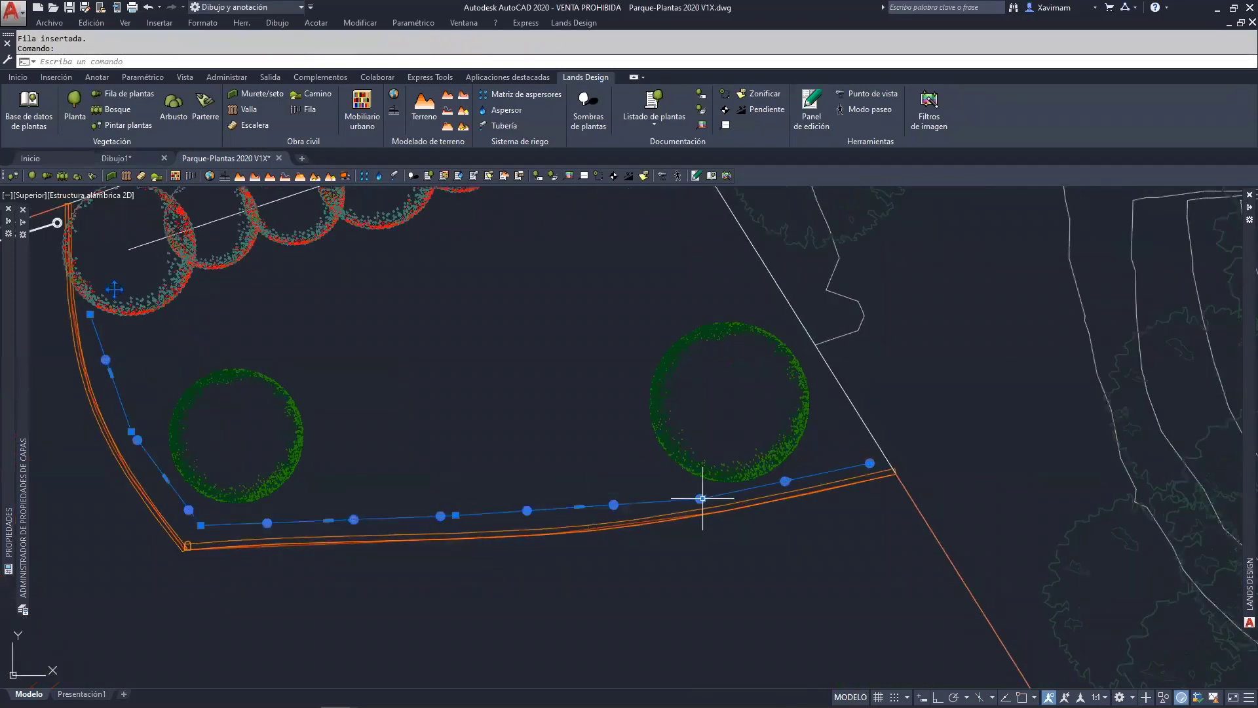
mouse_move(1239, 452)
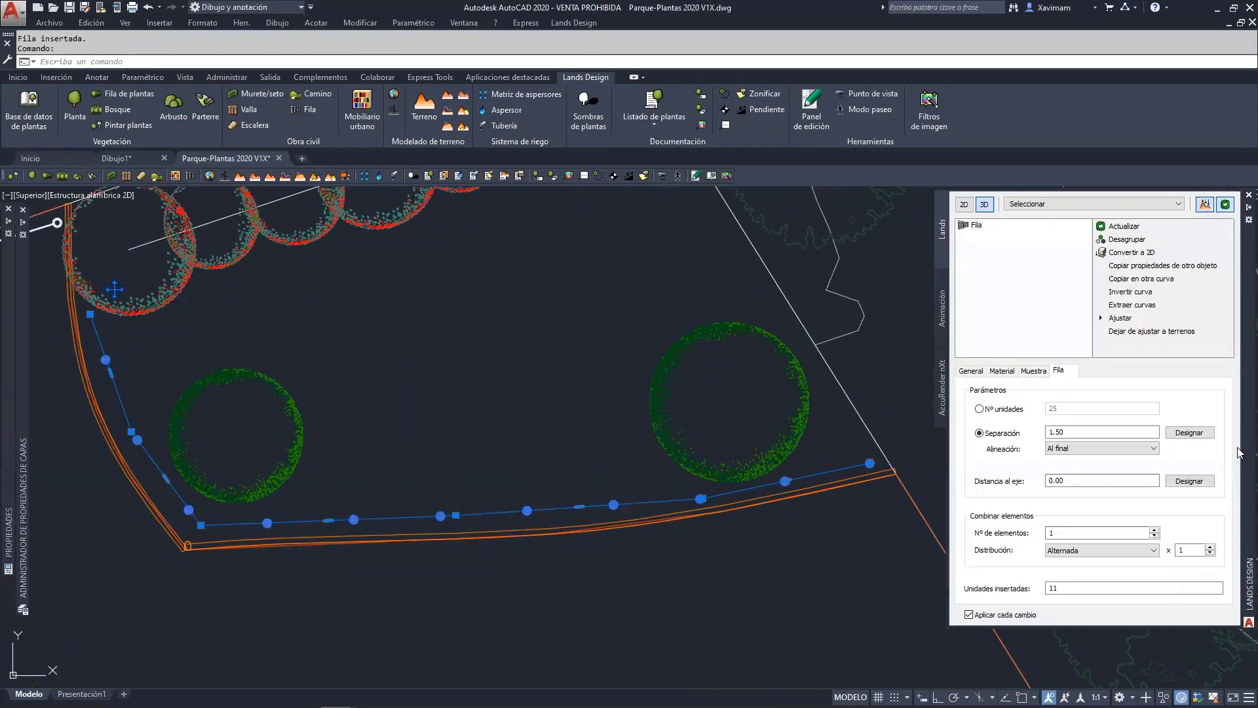
left_click(971, 371)
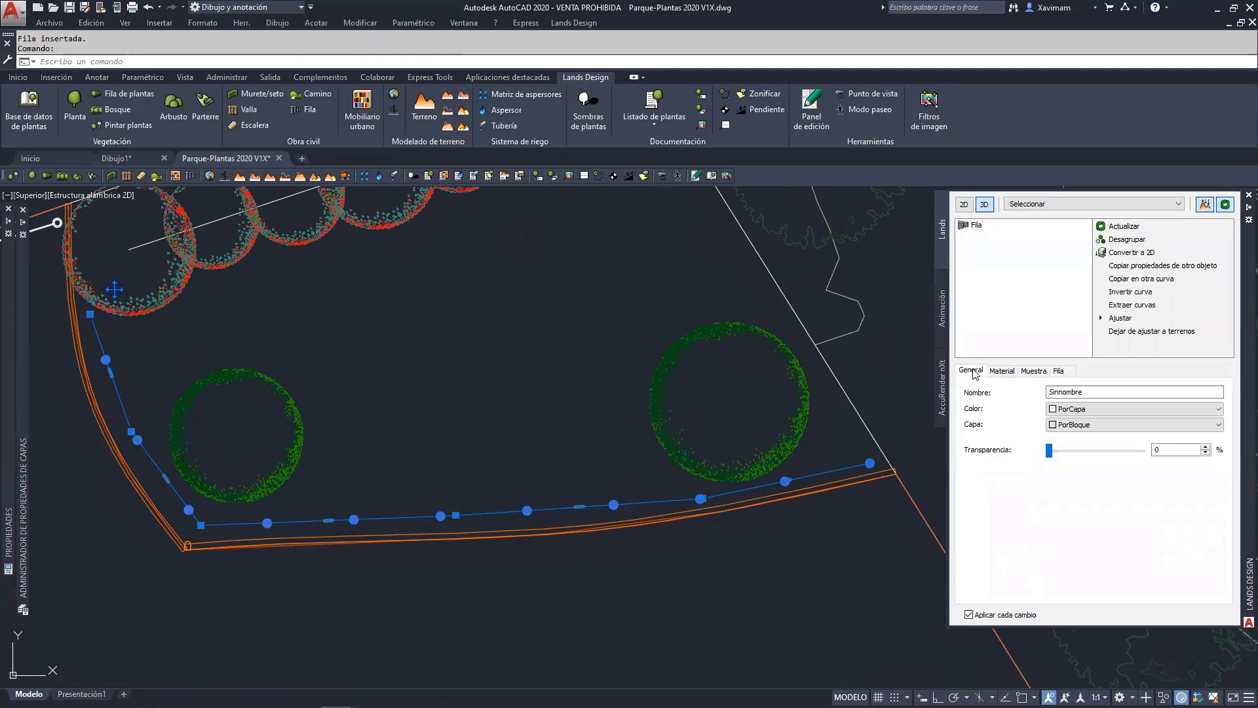
left_click(1002, 374)
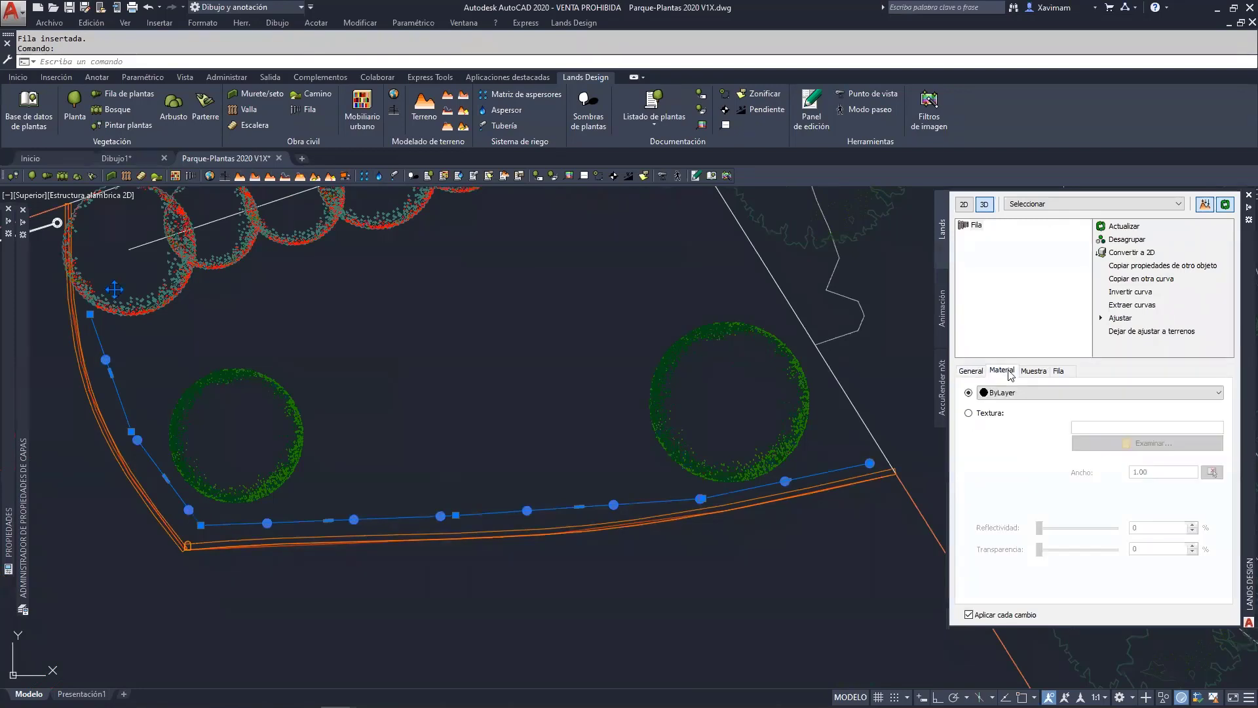
left_click(1037, 372)
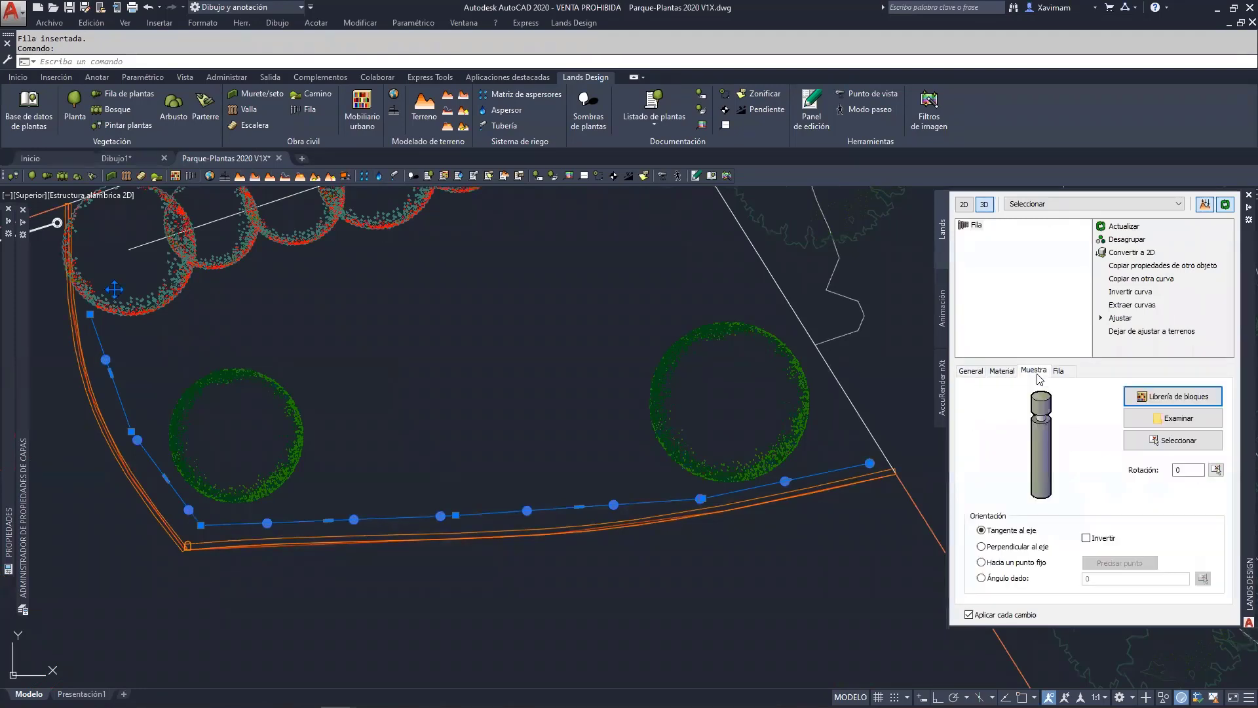
left_click(1060, 372)
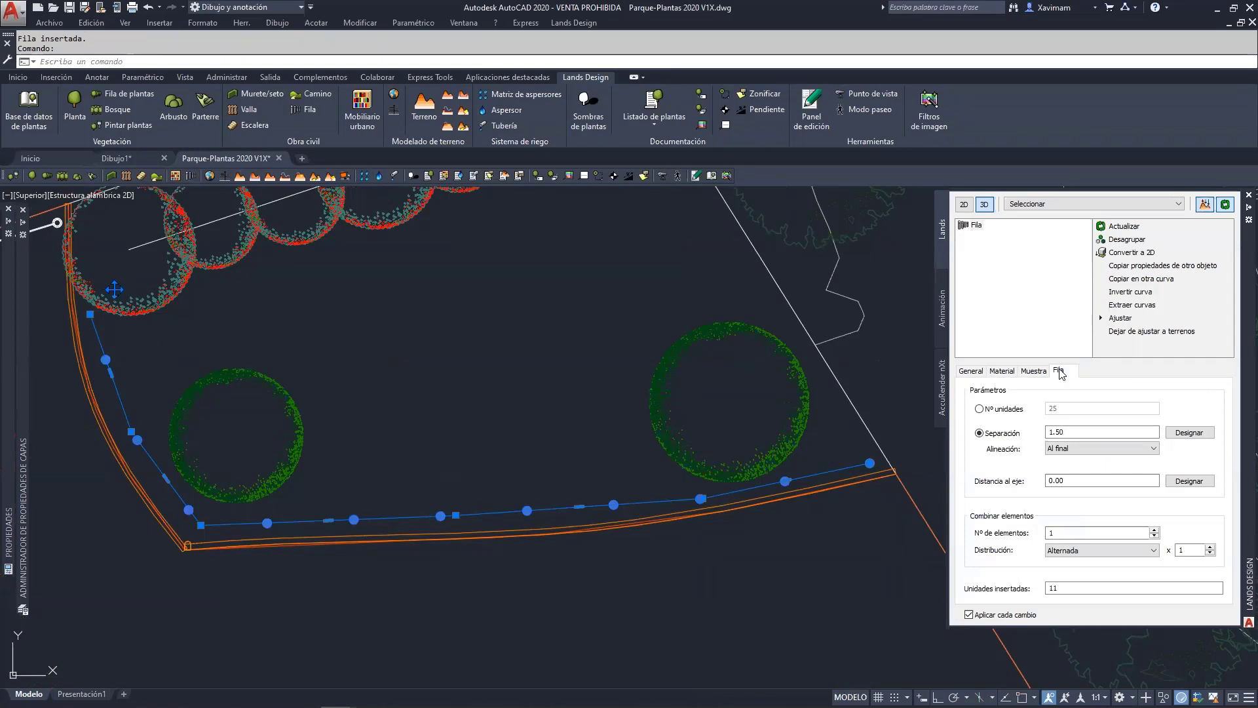
left_click_drag(1075, 433, 1004, 441)
type("1")
key("Tab")
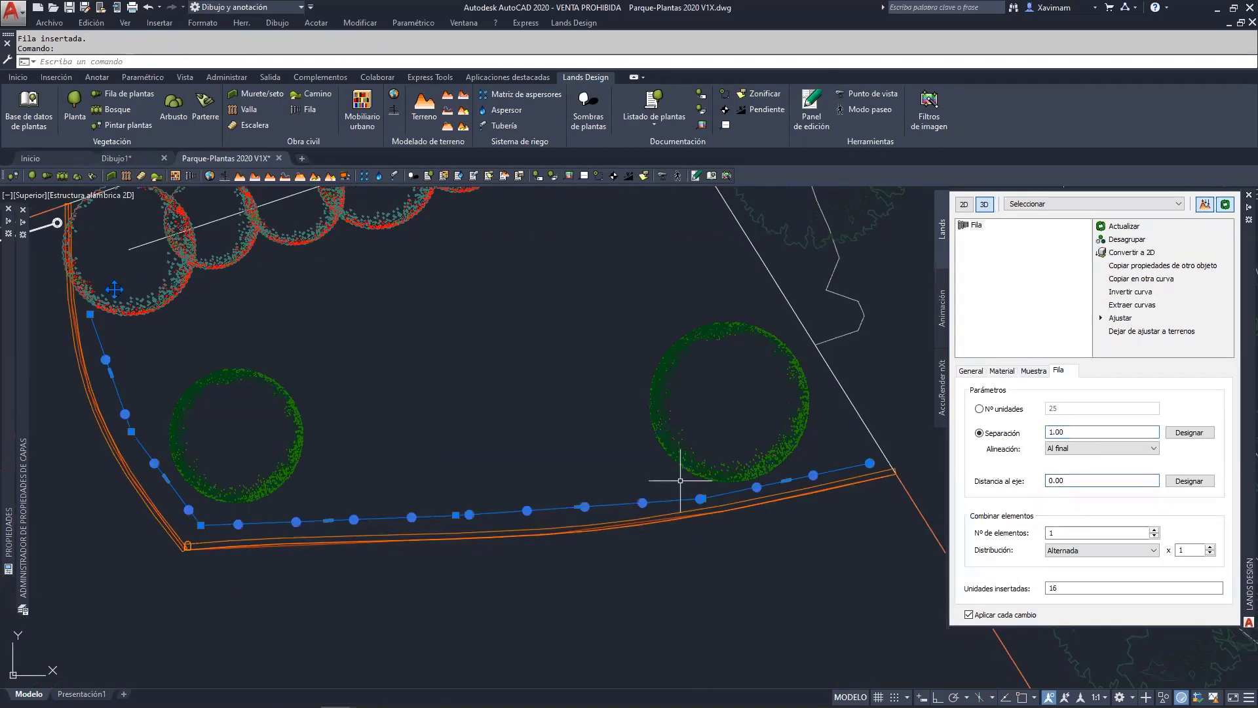
key("Escape")
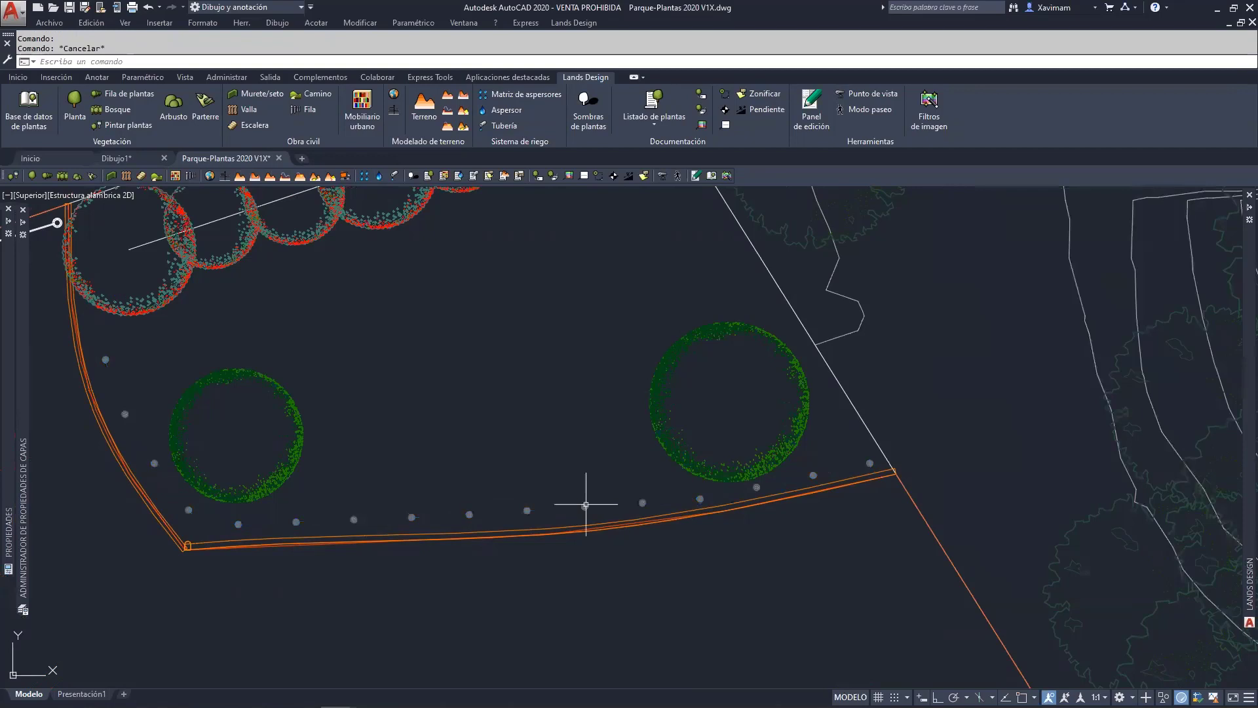
Examine the curved orange border beside the entrance gates and its surroundings in the park plan.
scroll(598, 503, "down", 2)
middle_click_drag(635, 497, 831, 466)
scroll(800, 473, "down", 2)
middle_click_drag(725, 491, 846, 447)
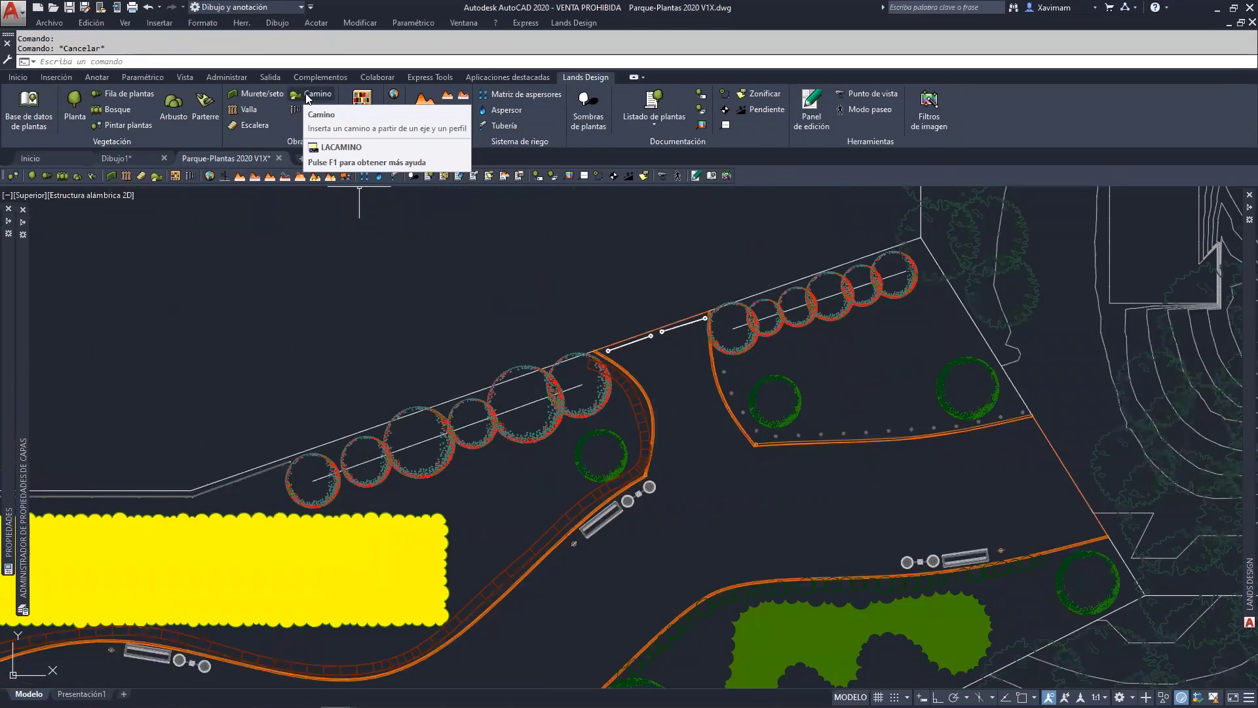
scroll(631, 373, "up", 8)
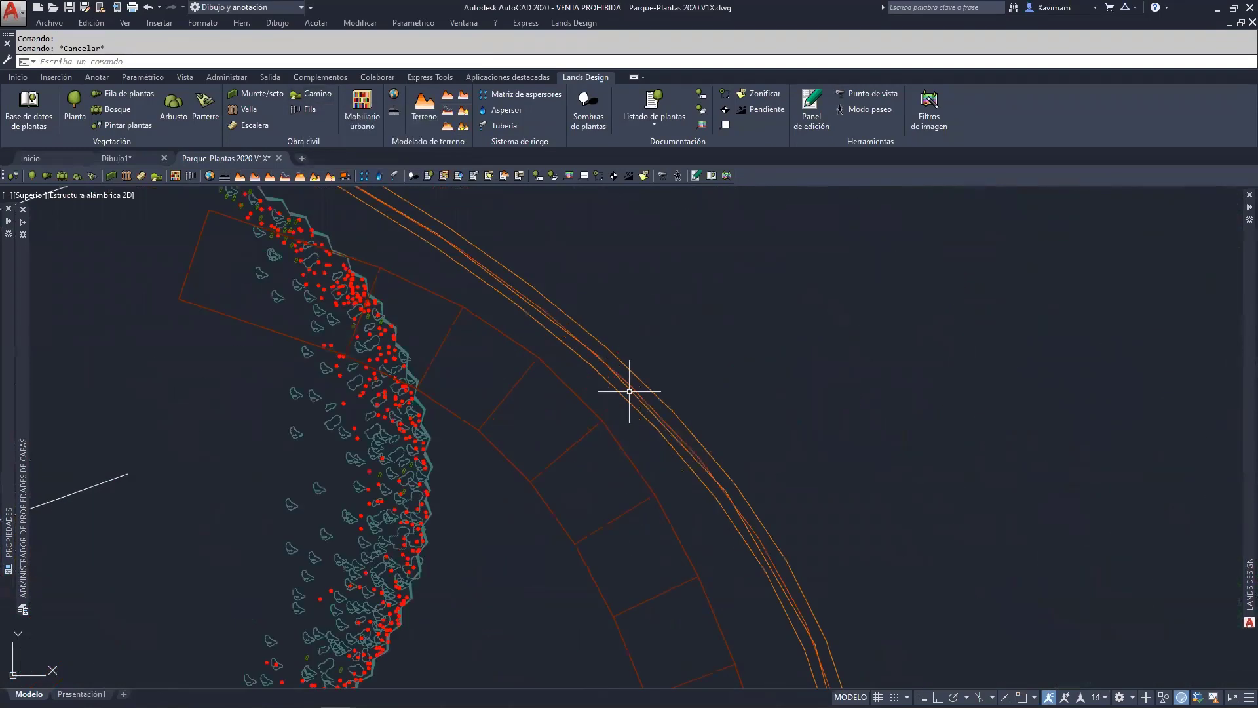
middle_click_drag(629, 393, 662, 555)
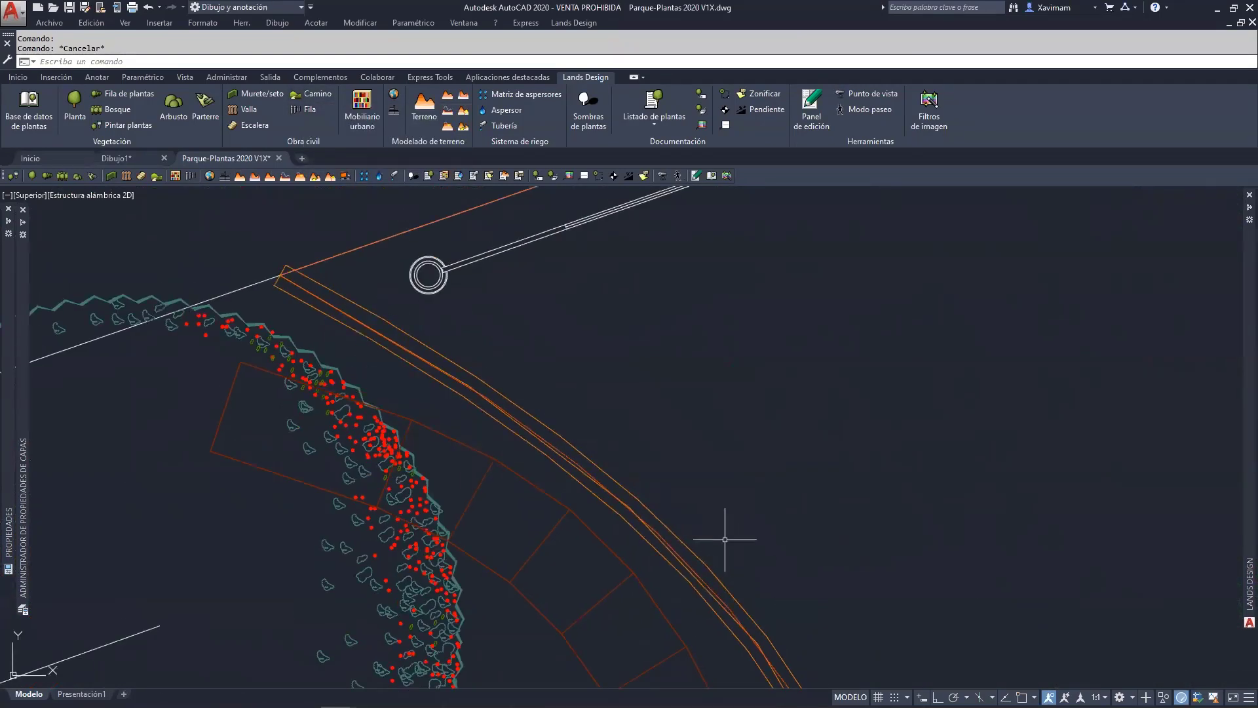
scroll(575, 441, "down", 8)
middle_click_drag(633, 473, 637, 509)
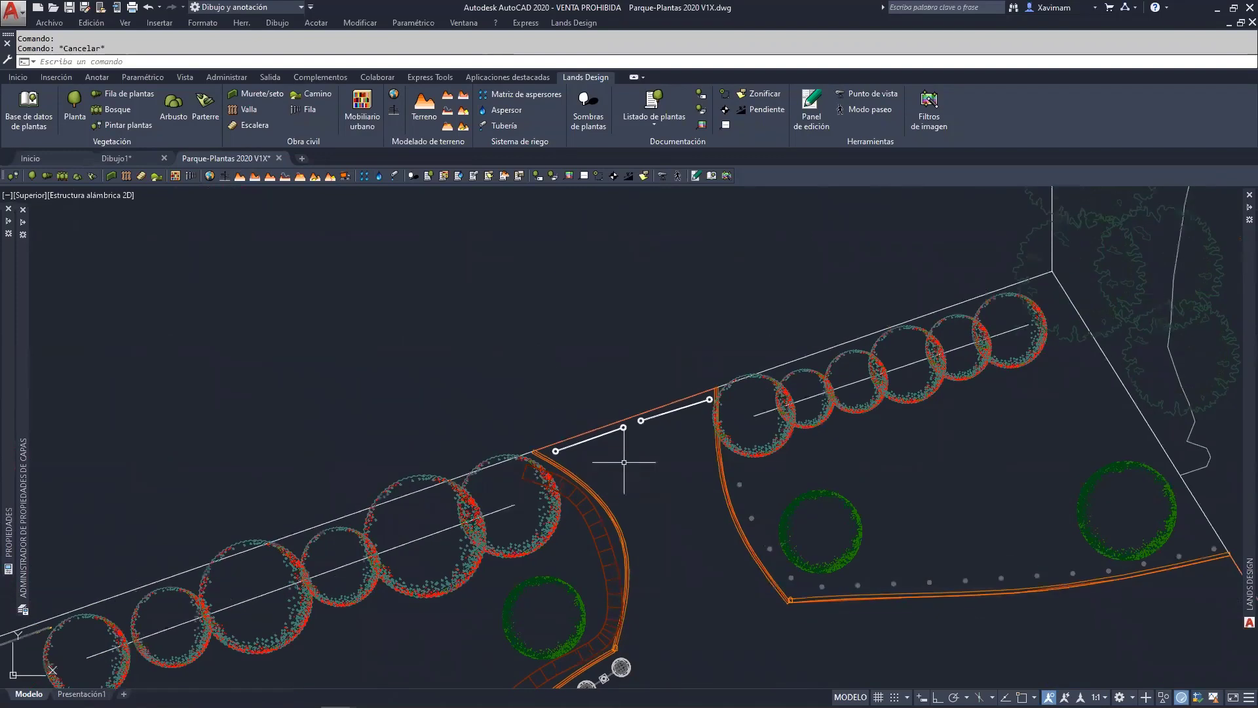
mouse_move(582, 389)
middle_mouse_down()
mouse_move(582, 484)
mouse_move(506, 570)
middle_mouse_up()
scroll(567, 482, "down", 2)
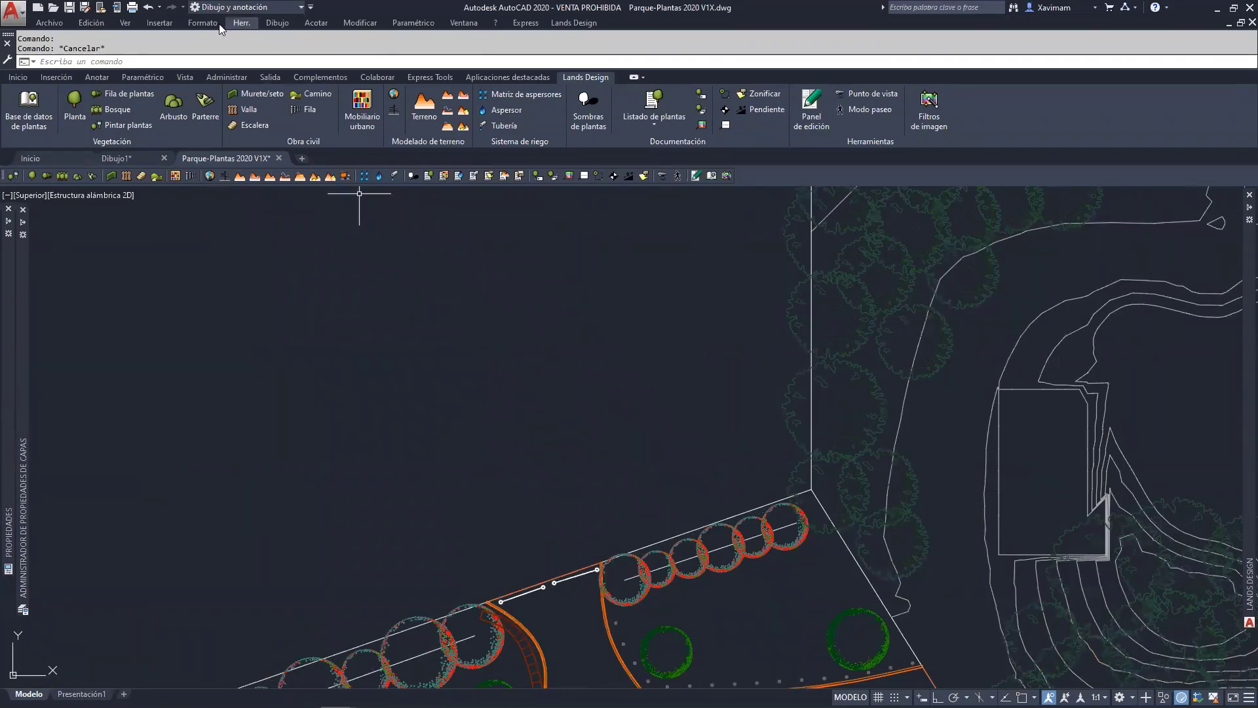
Start a polyline in the empty area outside the park boundary, with ortho mode on and a first segment of 0.2 straight down.
left_click(276, 23)
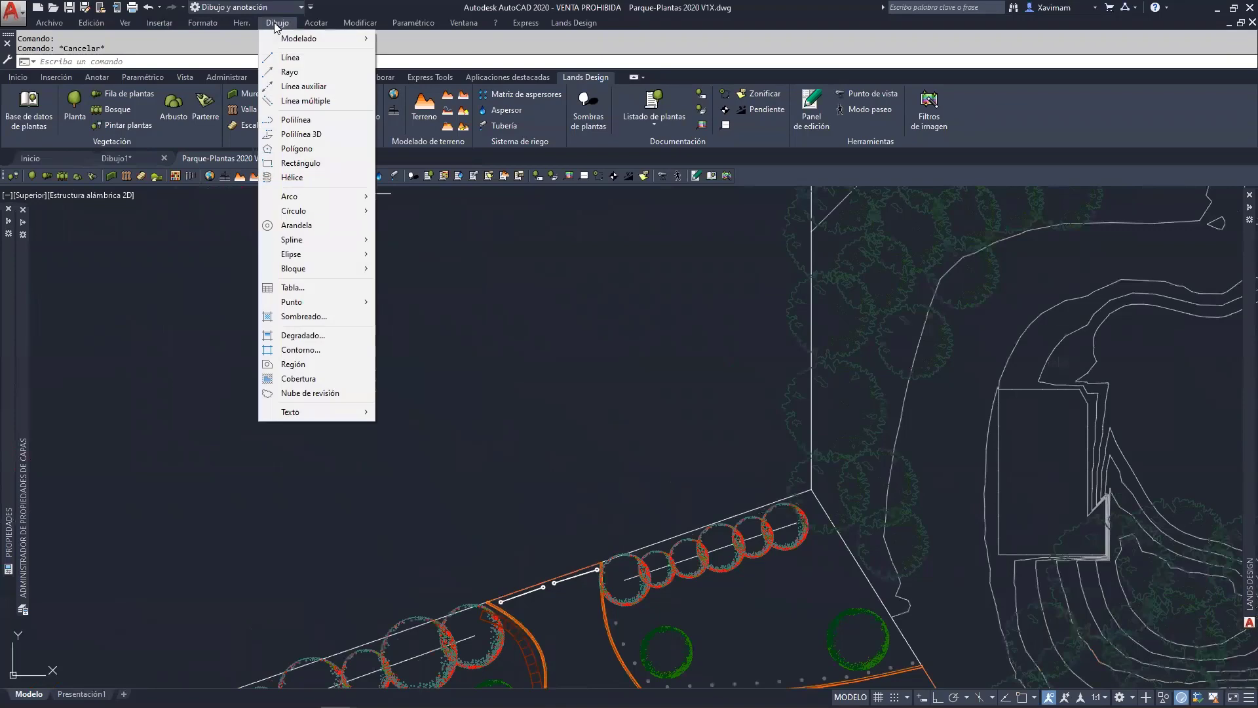
left_click(294, 120)
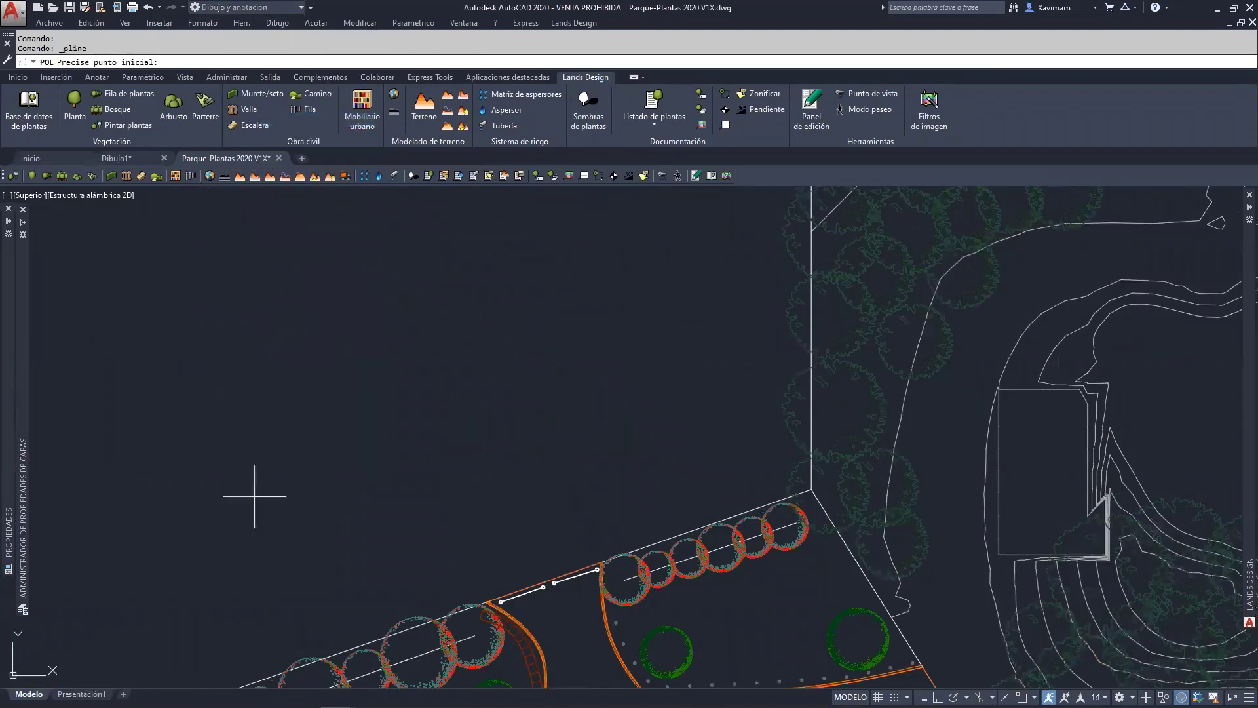
left_click(258, 443)
scroll(281, 469, "up", 5)
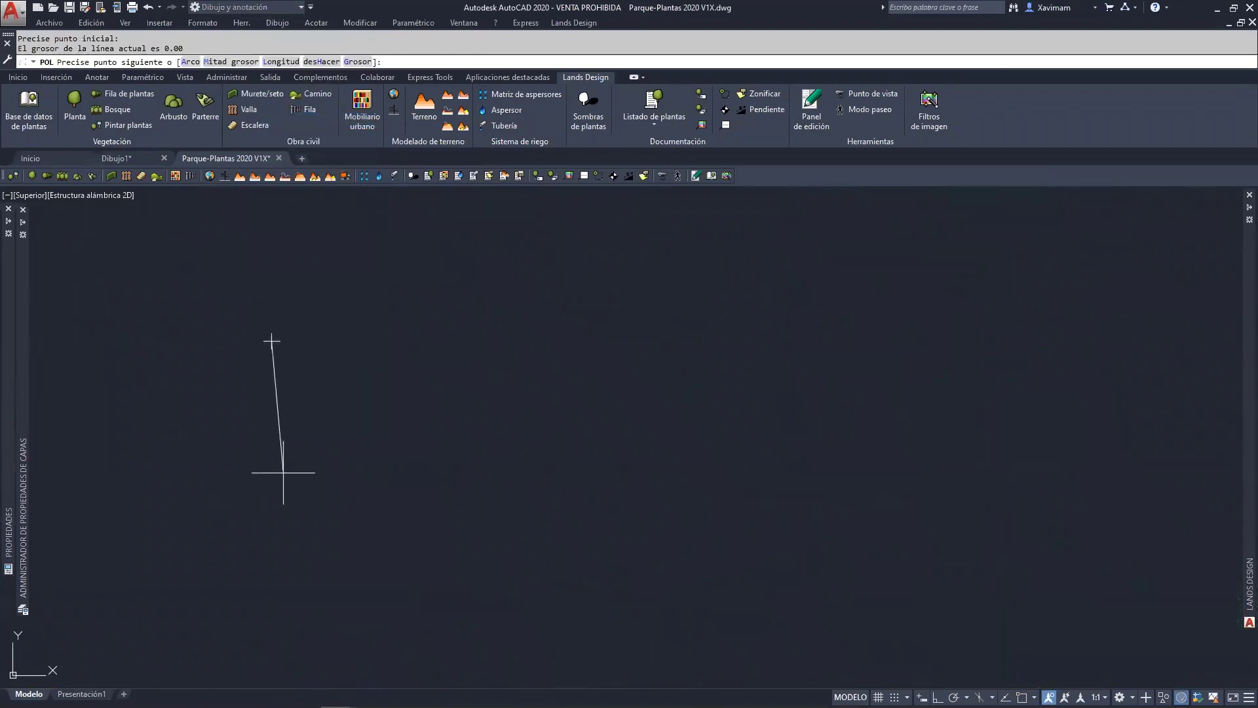
key("F8")
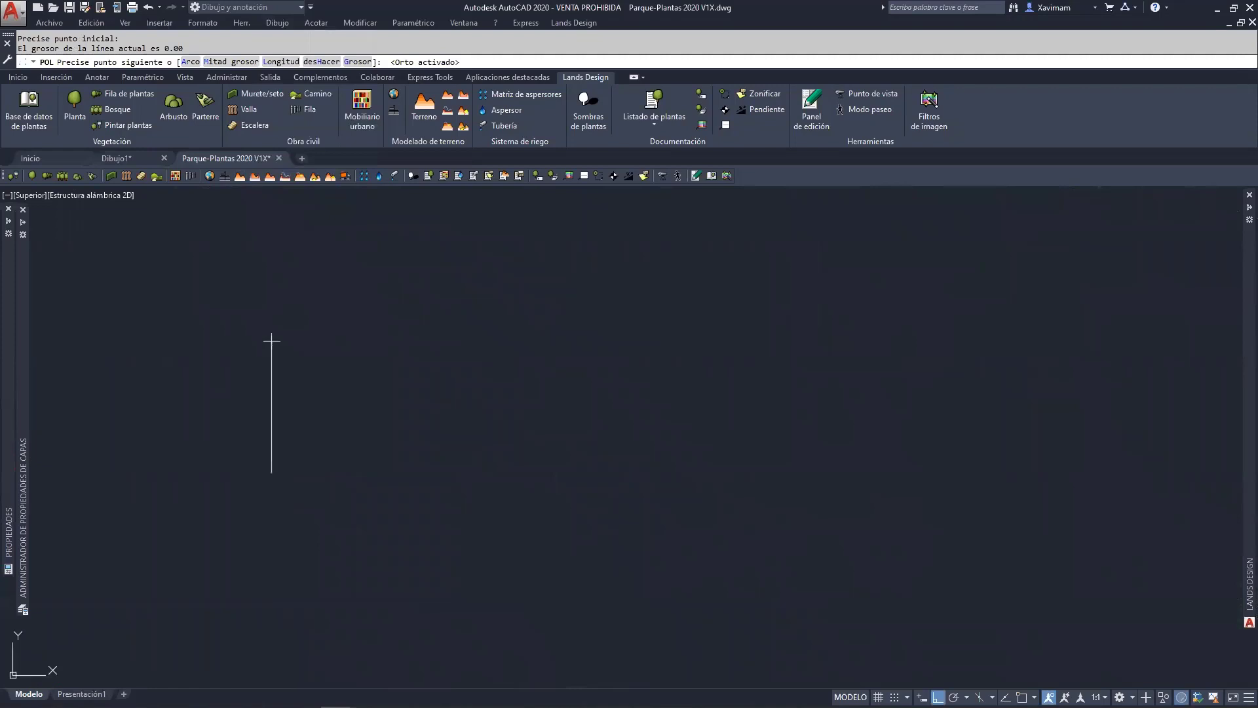
type(".2")
key("Return")
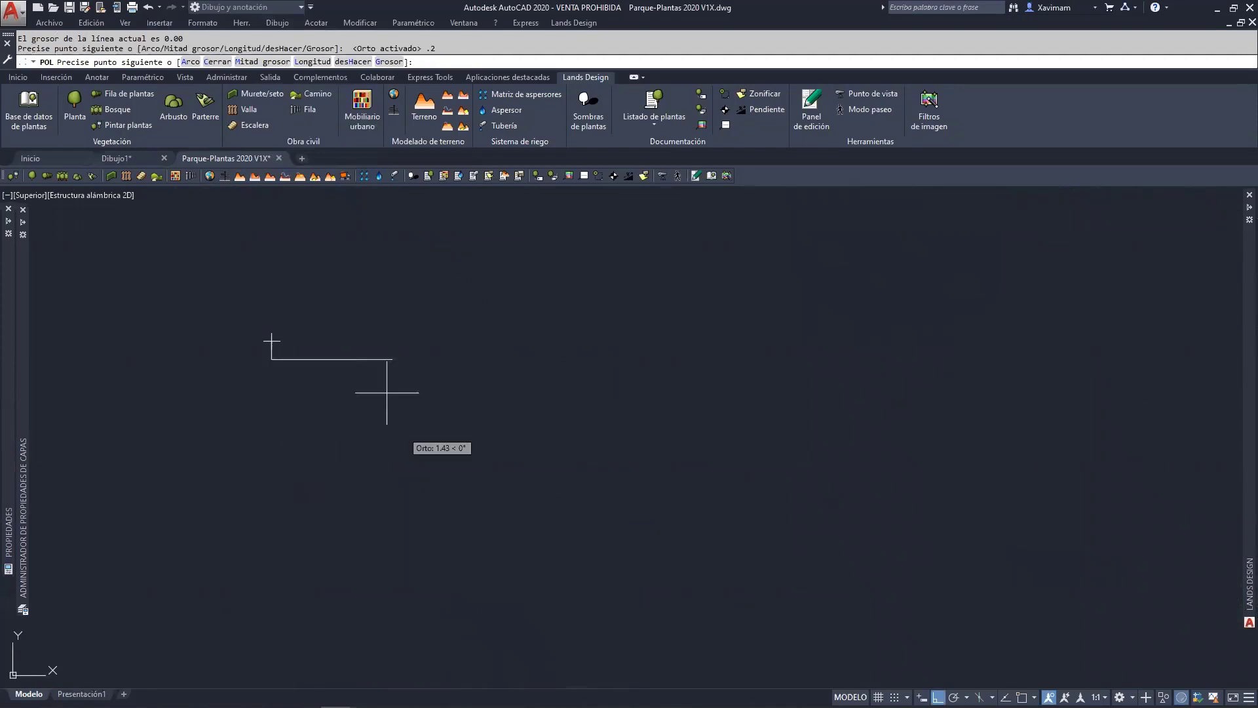
Continue the profile polyline 1.5 to the right for the base, 0.2 up and 0.2 back to the left for the kerb.
scroll(181, 306, "down", 6)
scroll(421, 396, "up", 3)
middle_click_drag(422, 397, 608, 538)
scroll(608, 539, "down", 3)
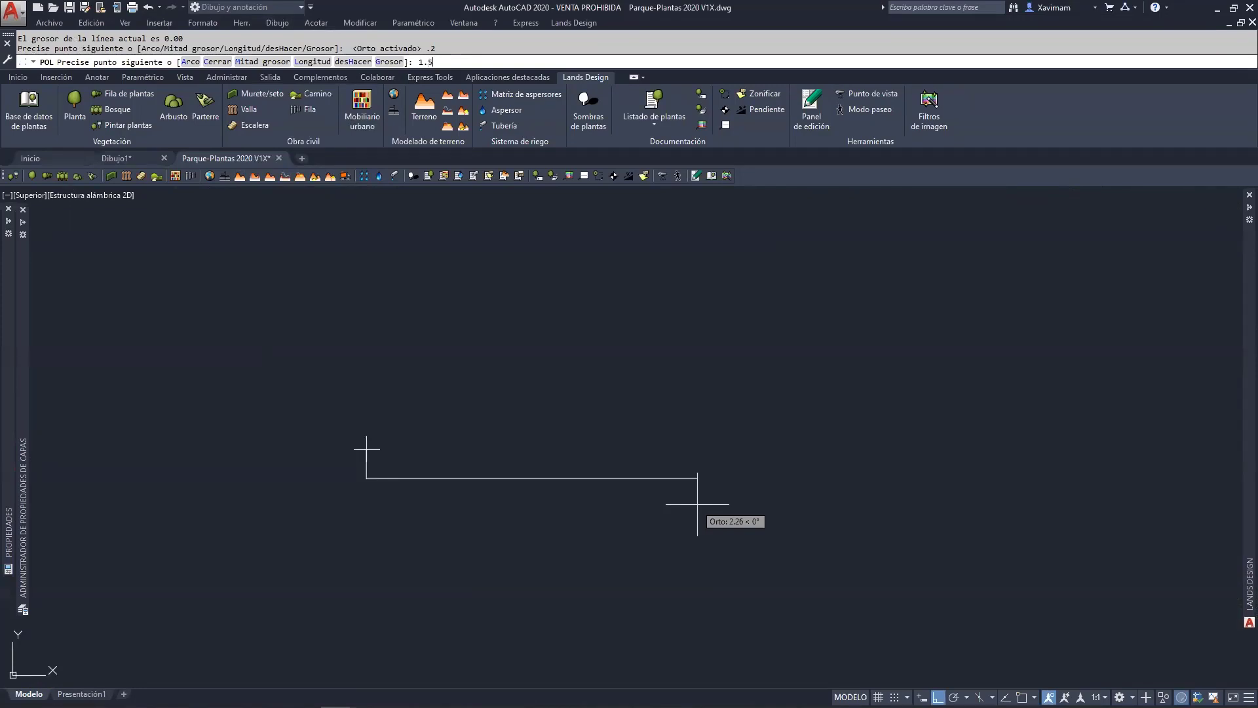
key("Return")
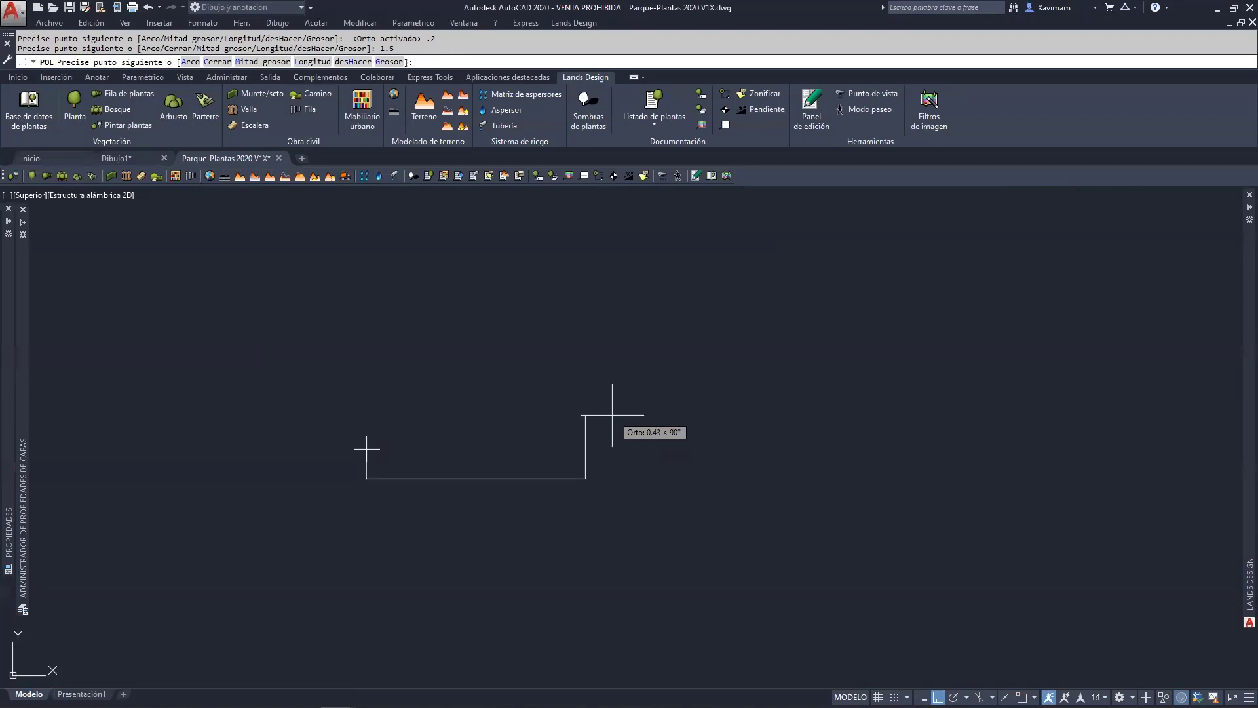
key("Return")
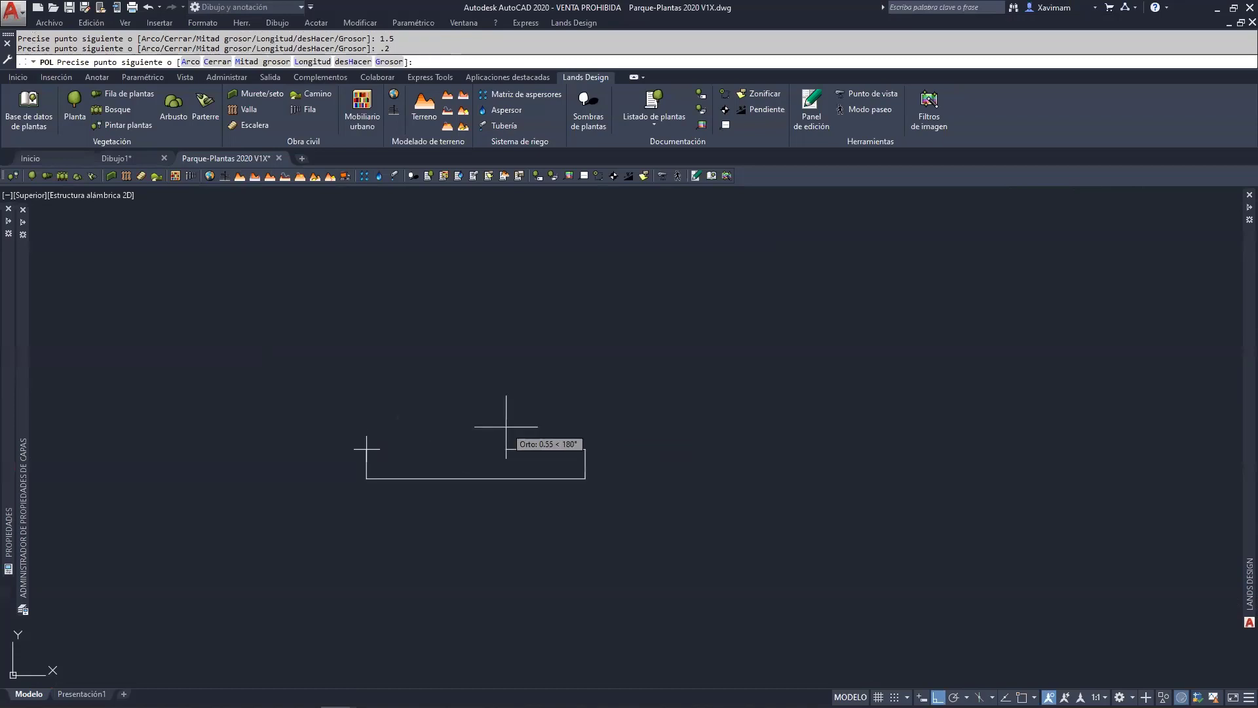
type(".2")
key("Return")
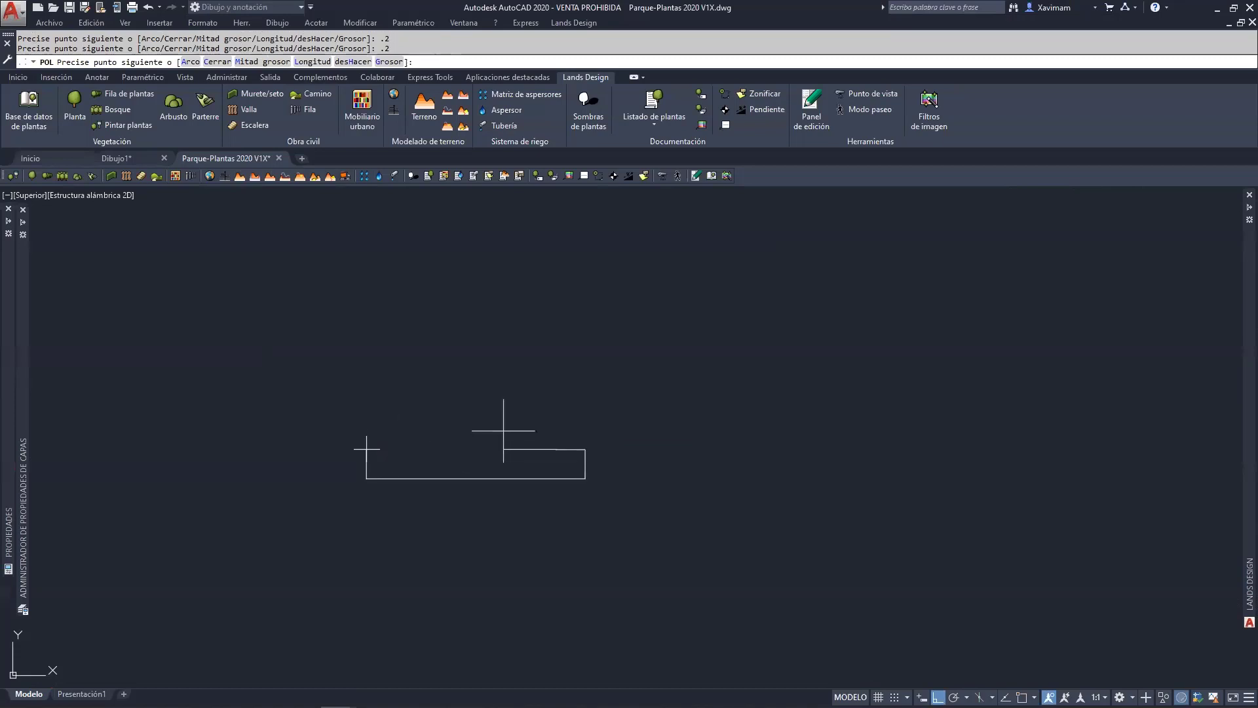
Continue the profile polyline 0.1 down, 1.1 to the left and 0.1 up to form the recessed walking surface.
type(".1")
key("Return")
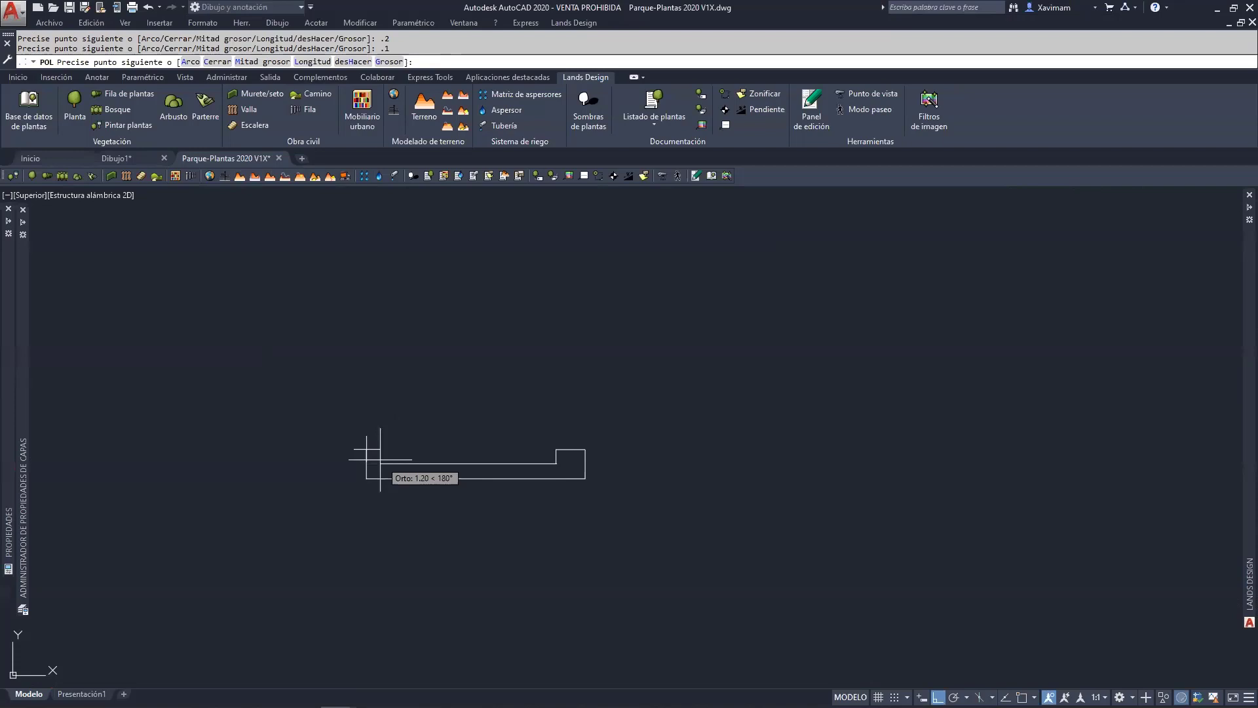
type("1.1")
key("Return")
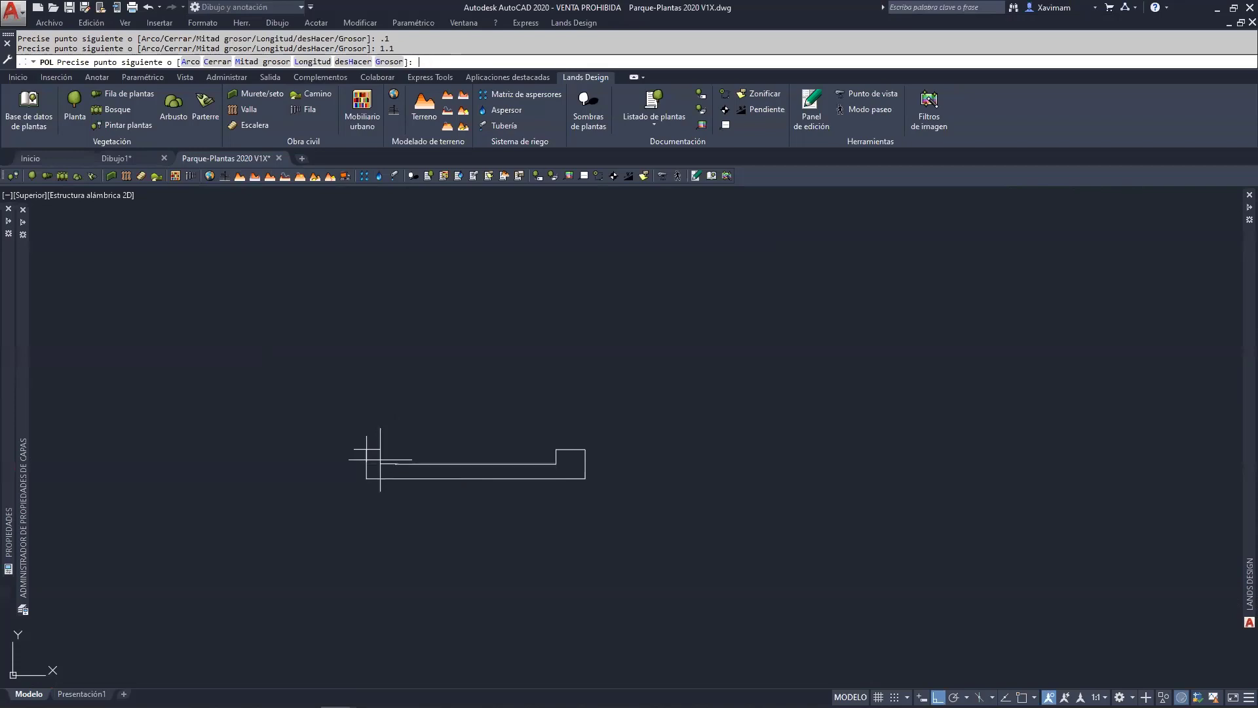
type(".1")
key("Return")
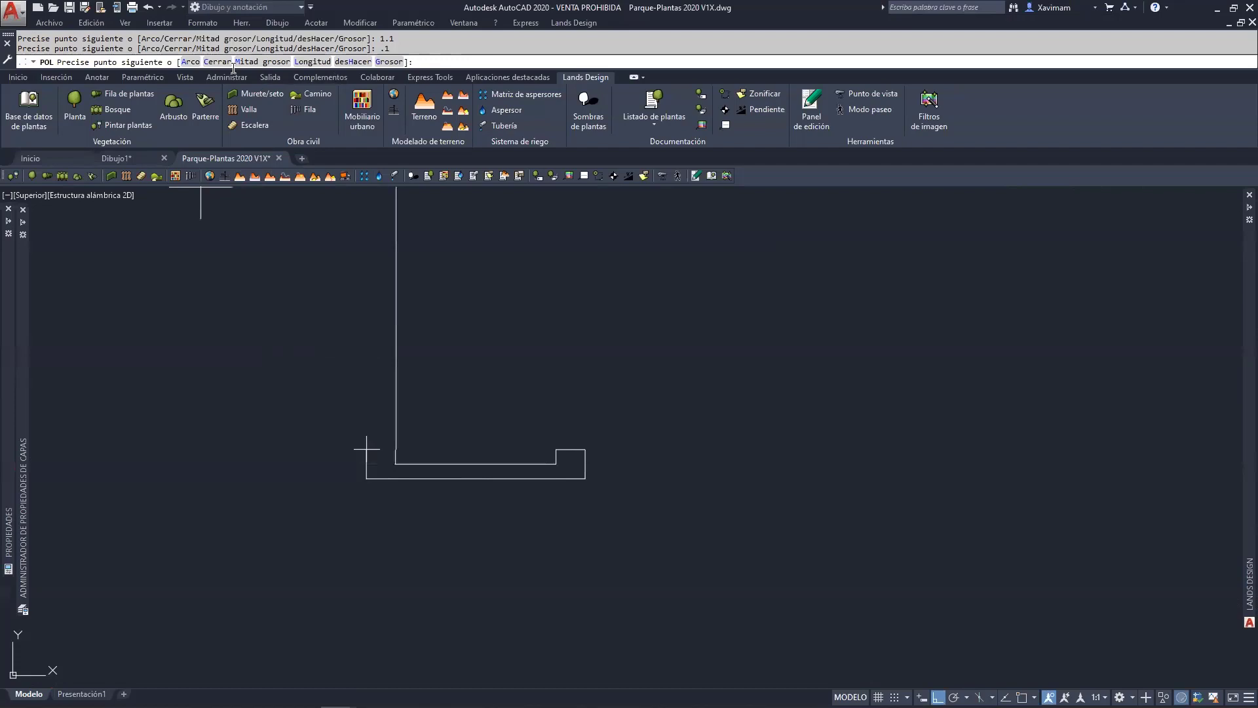
Close the profile with a polyline arc ending at its start point to round the second kerb, and finish the polyline.
left_click(192, 61)
scroll(365, 450, "up", 5)
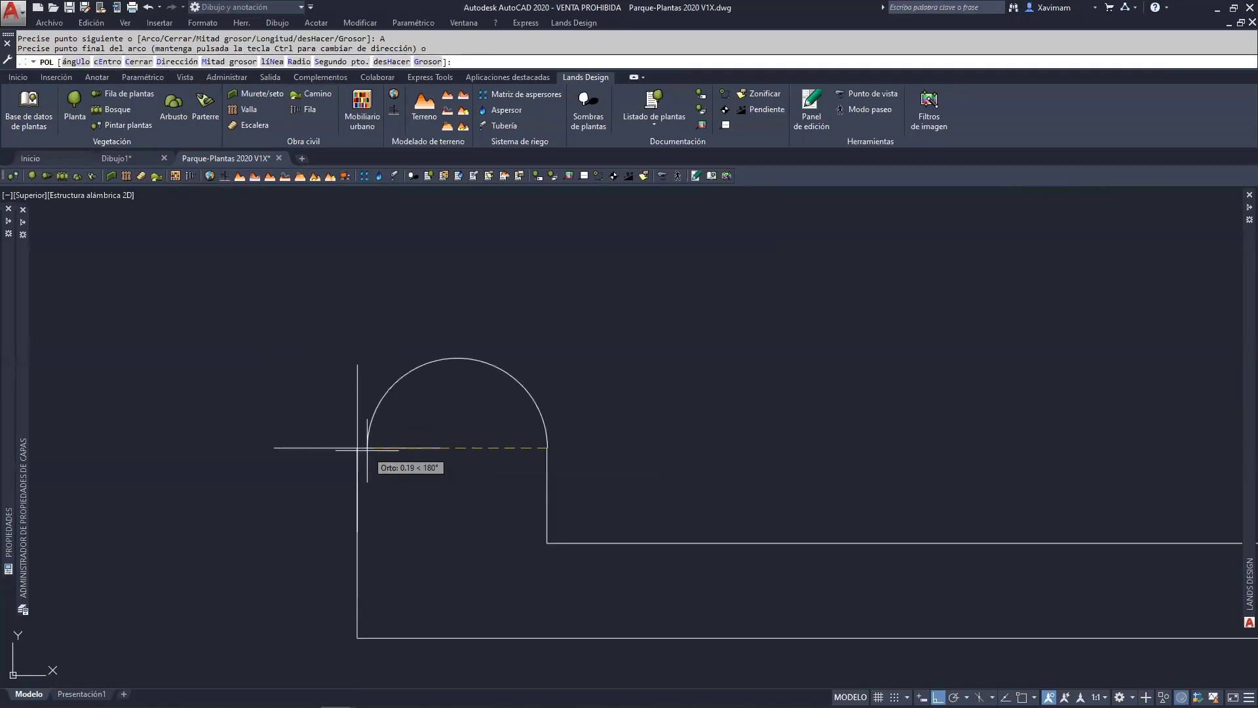
left_click(357, 448)
key("Return")
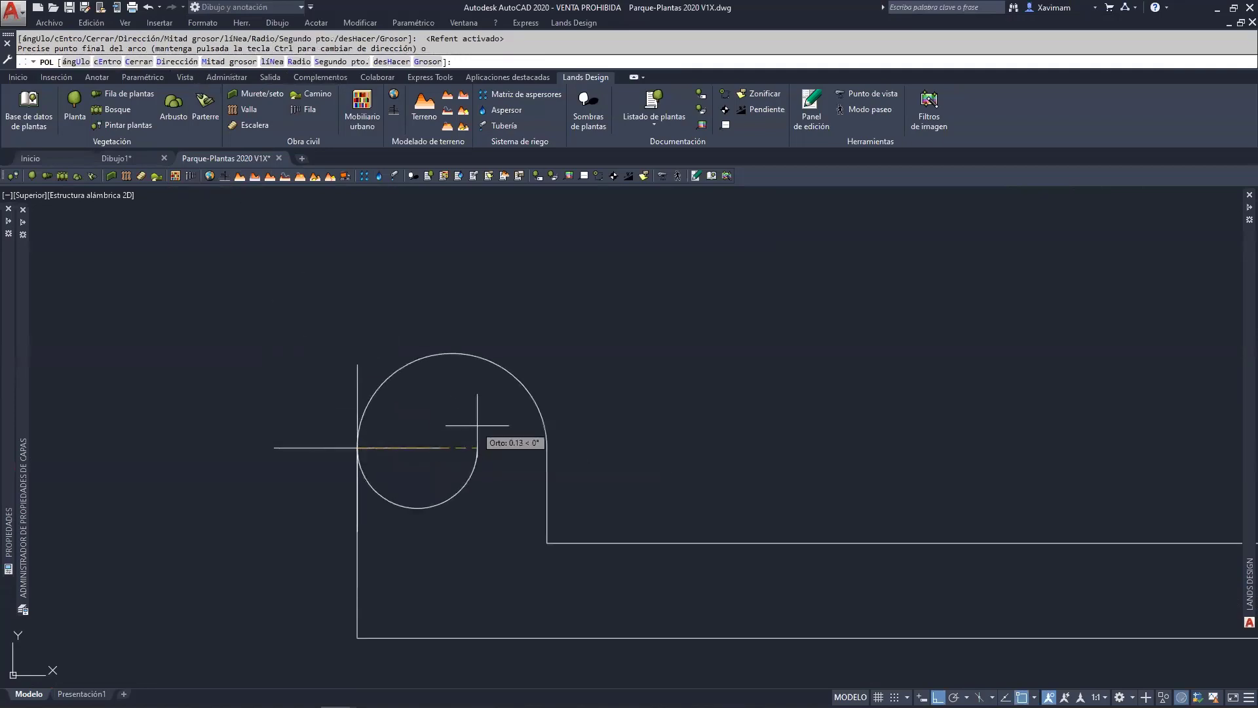
key("Return")
scroll(518, 426, "down", 5)
scroll(572, 458, "down", 3)
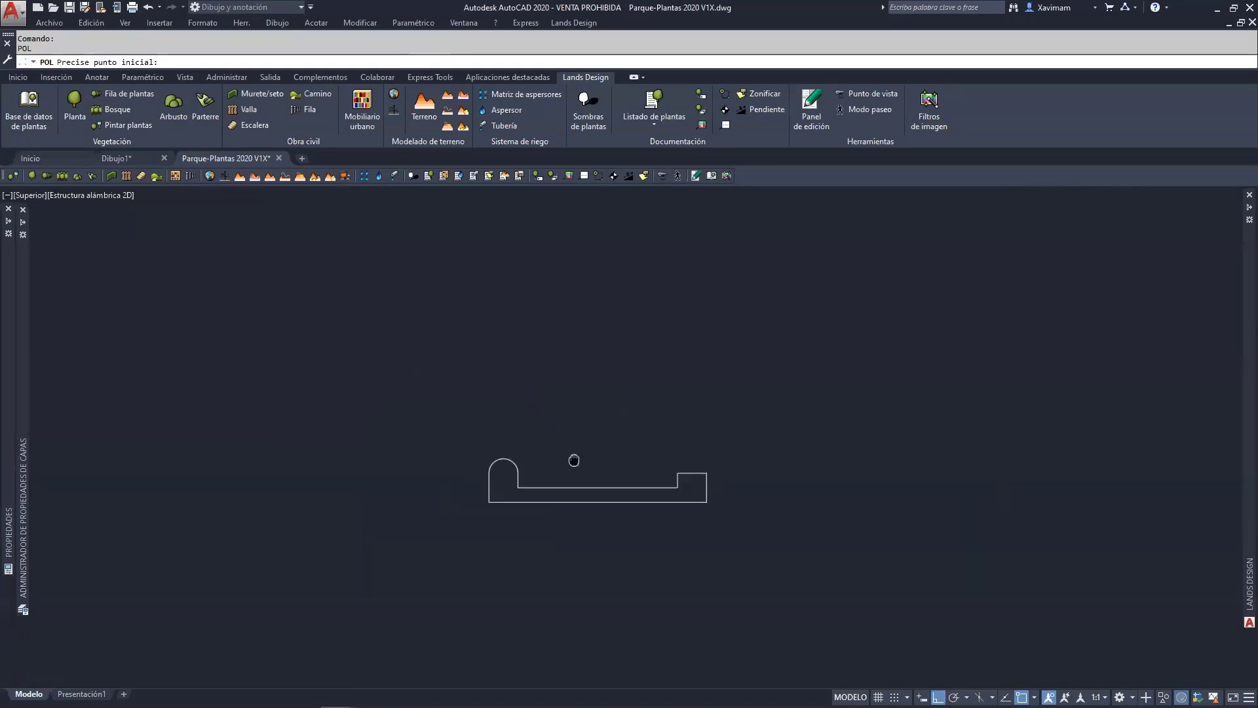
scroll(591, 437, "down", 4)
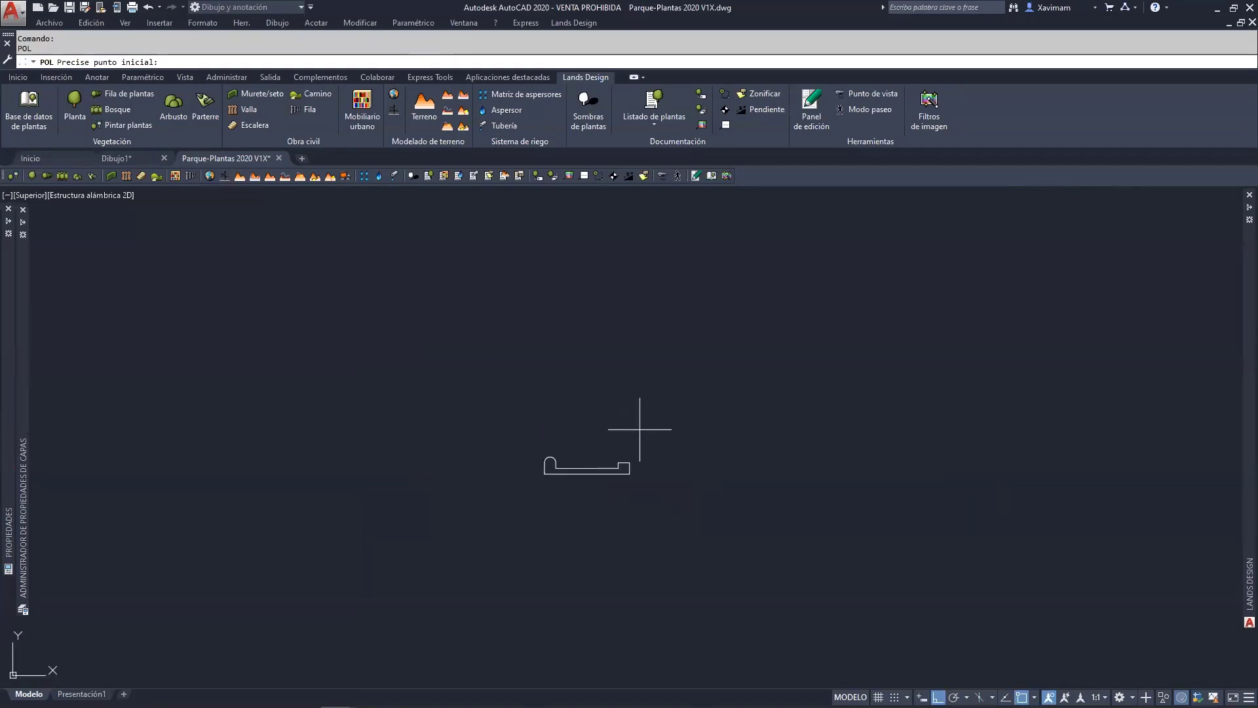
middle_click_drag(640, 429, 463, 419)
scroll(553, 426, "down", 4)
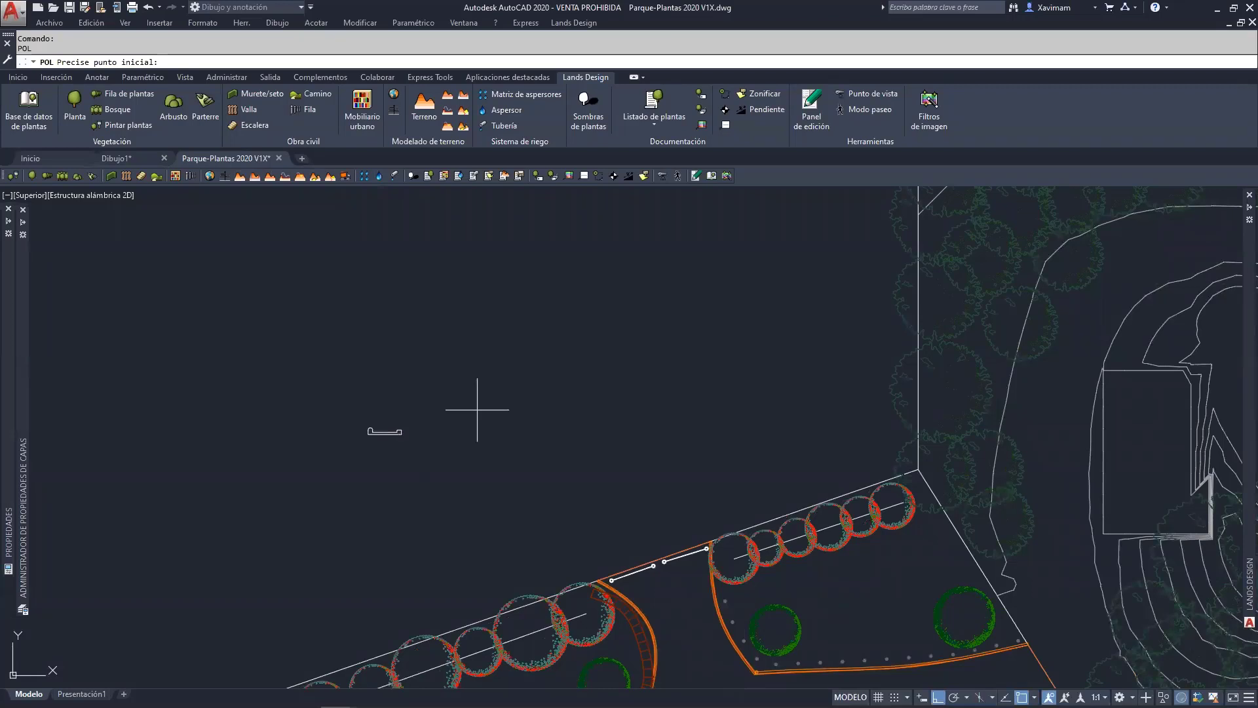
key("Escape")
scroll(618, 435, "down", 3)
mouse_move(618, 435)
middle_mouse_down()
mouse_move(534, 393)
mouse_move(542, 499)
middle_mouse_up()
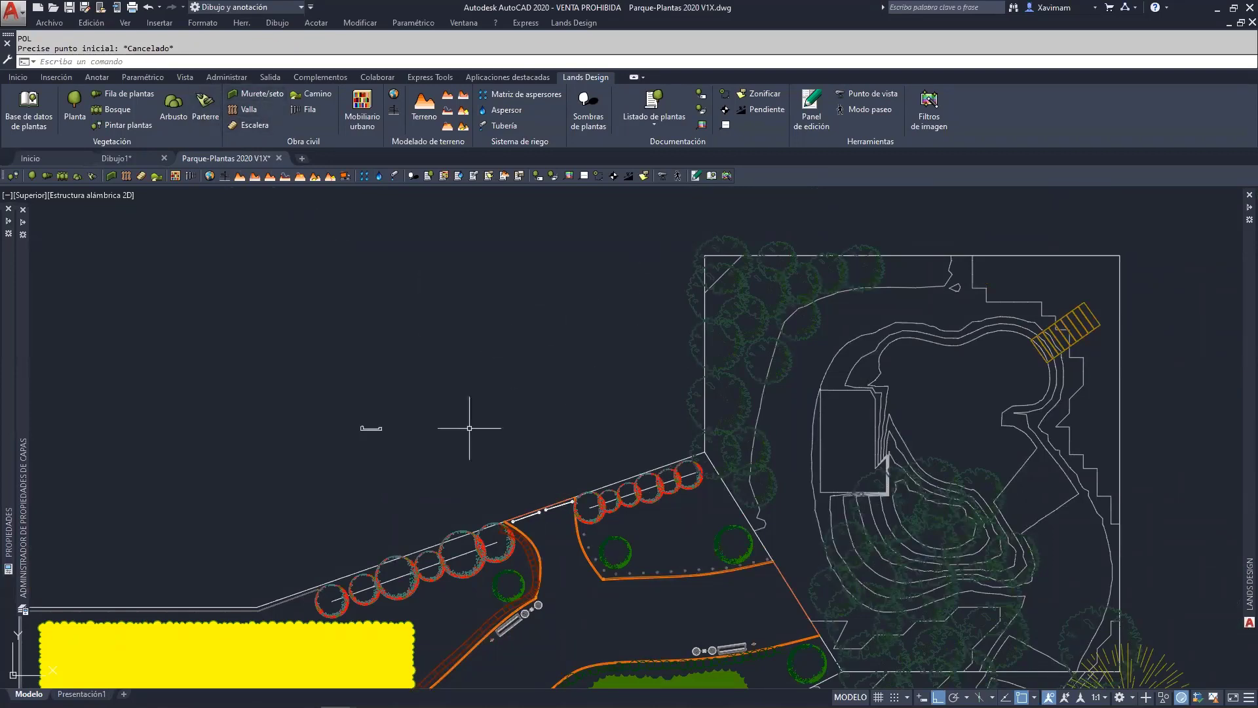
scroll(554, 557, "up", 8)
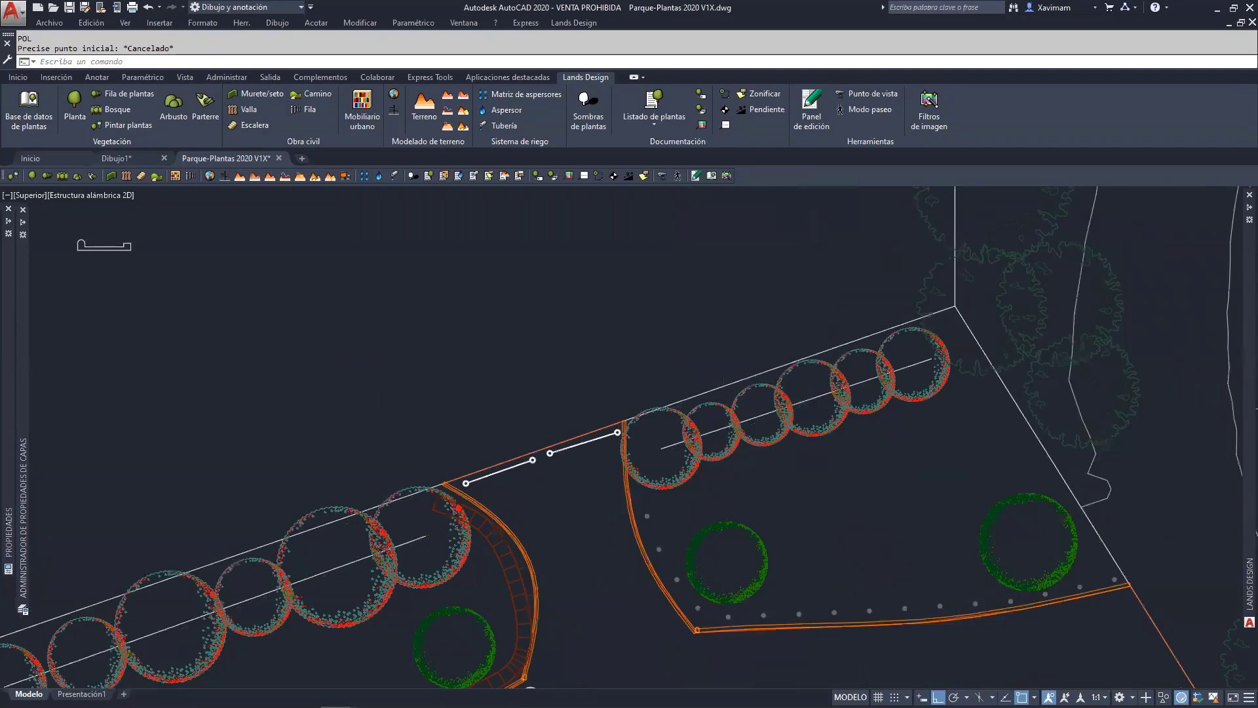
left_click(435, 500)
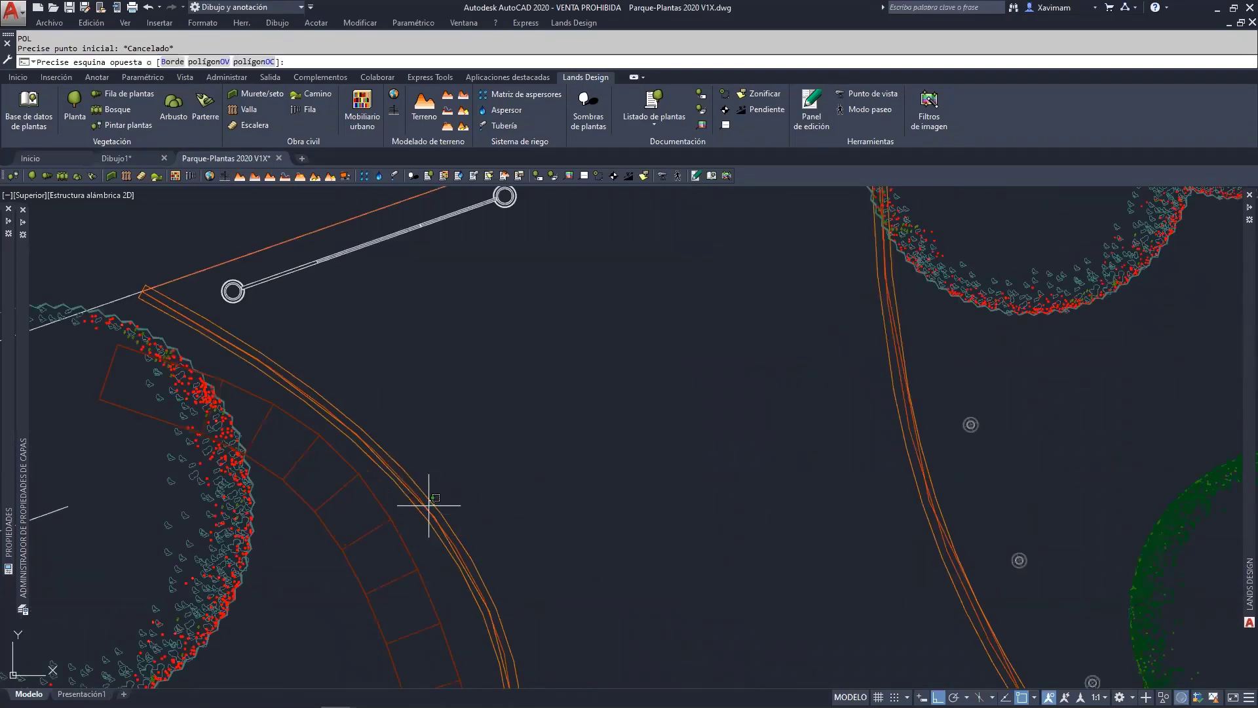
key("Escape")
scroll(360, 385, "down", 6)
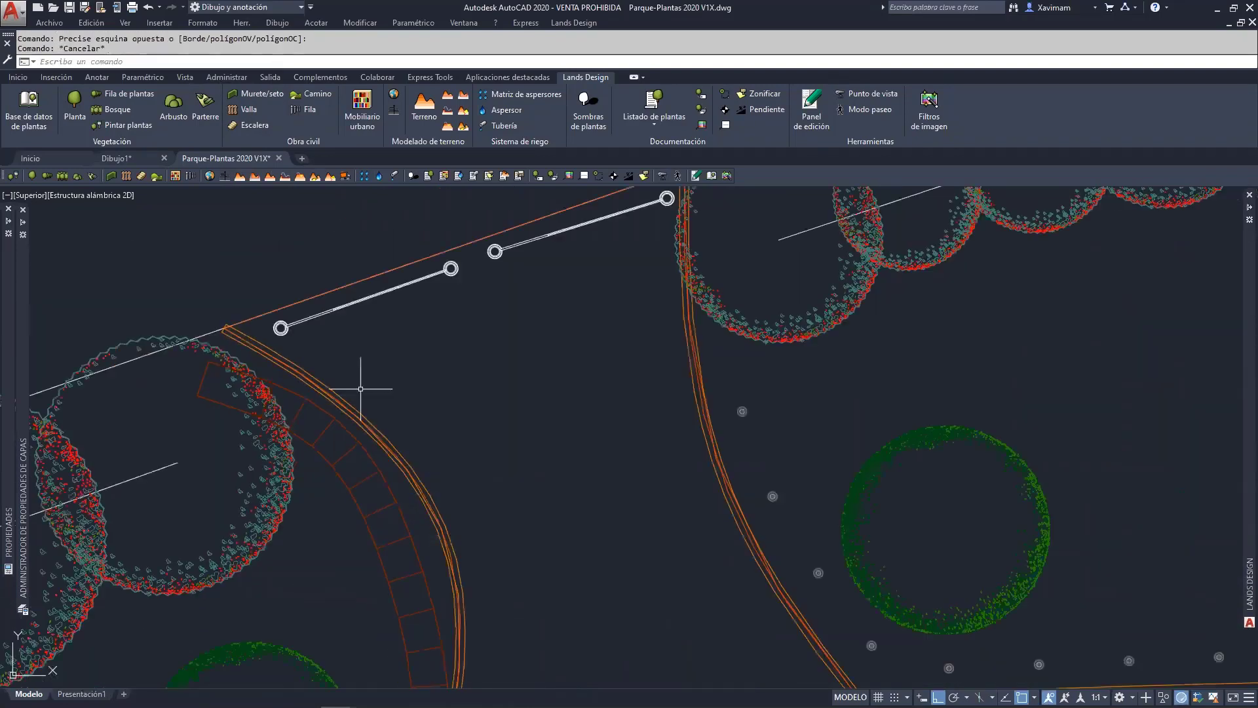
middle_click_drag(426, 420, 433, 441)
scroll(434, 441, "down", 5)
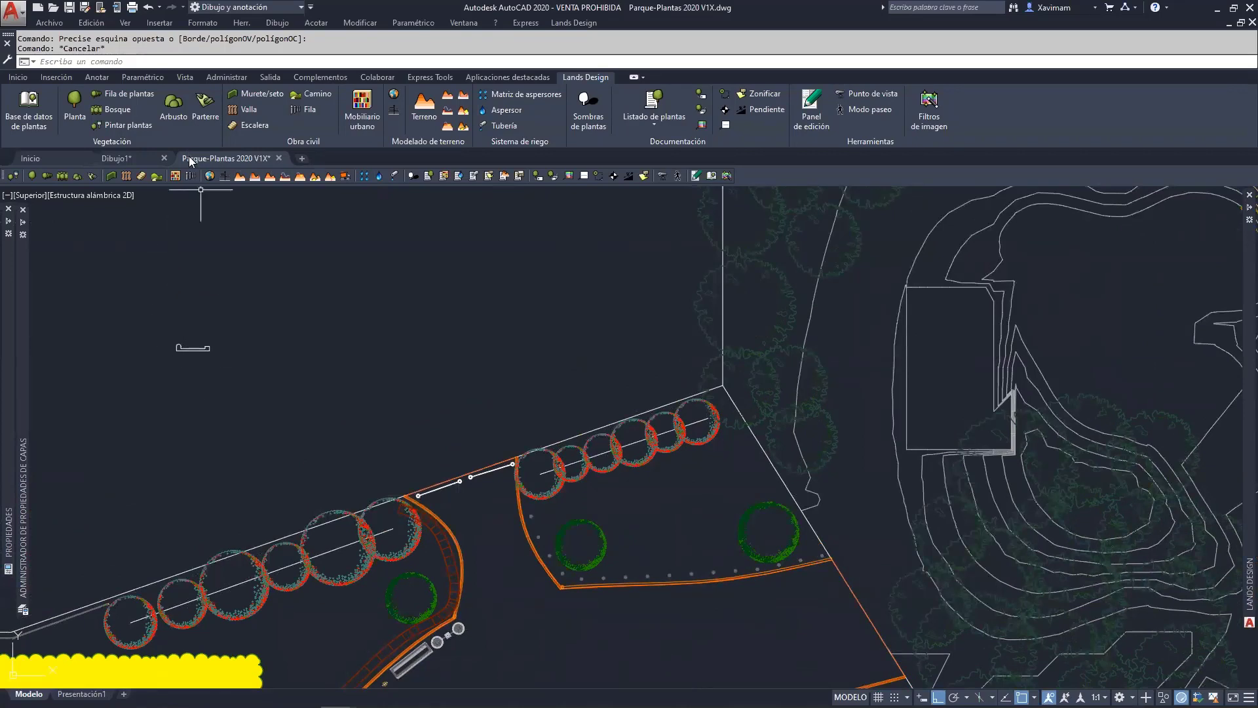
Set up a new path (Camino) with a custom (Personalizado) section, selecting the drawn kerbed profile outside the boundary.
left_click(318, 90)
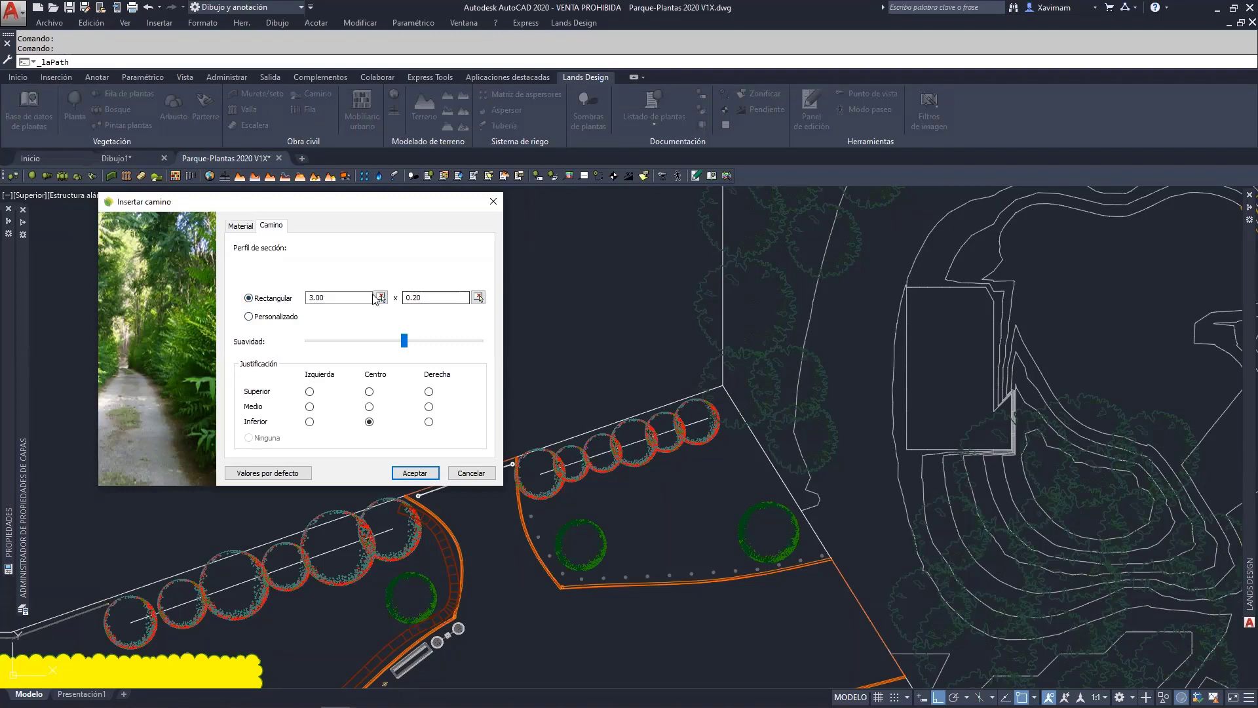
left_click(278, 317)
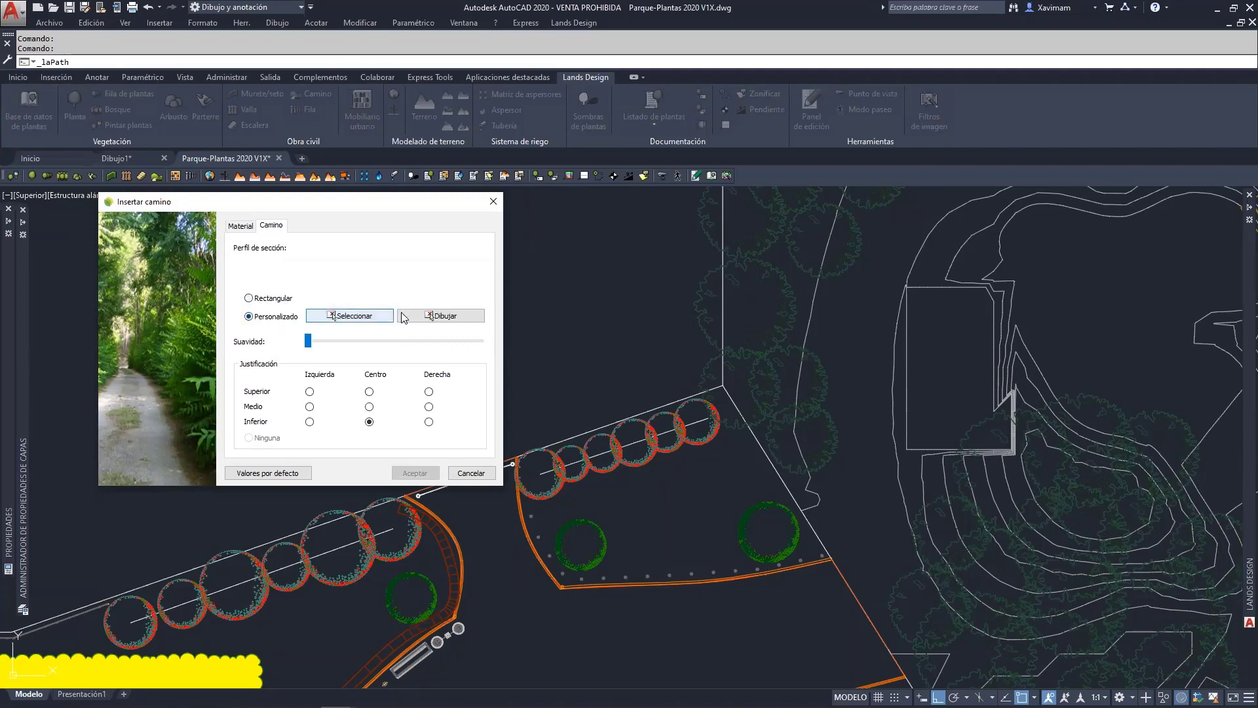
left_click(349, 316)
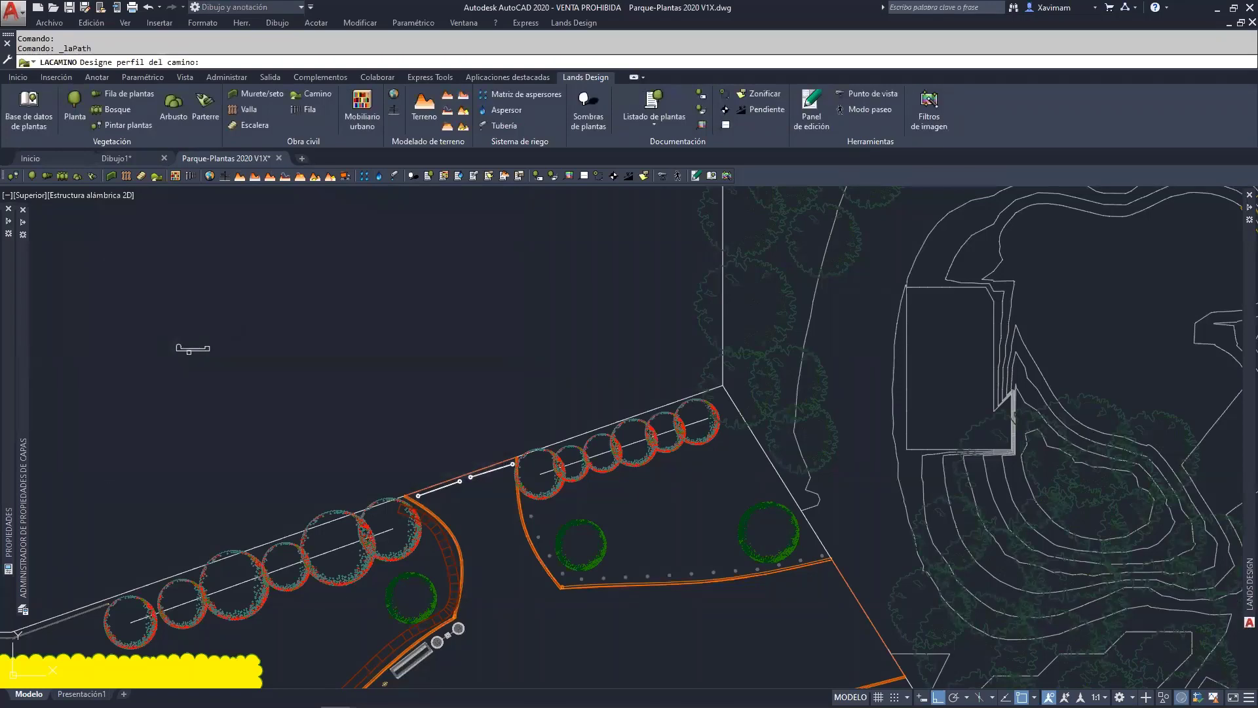
left_click(188, 349)
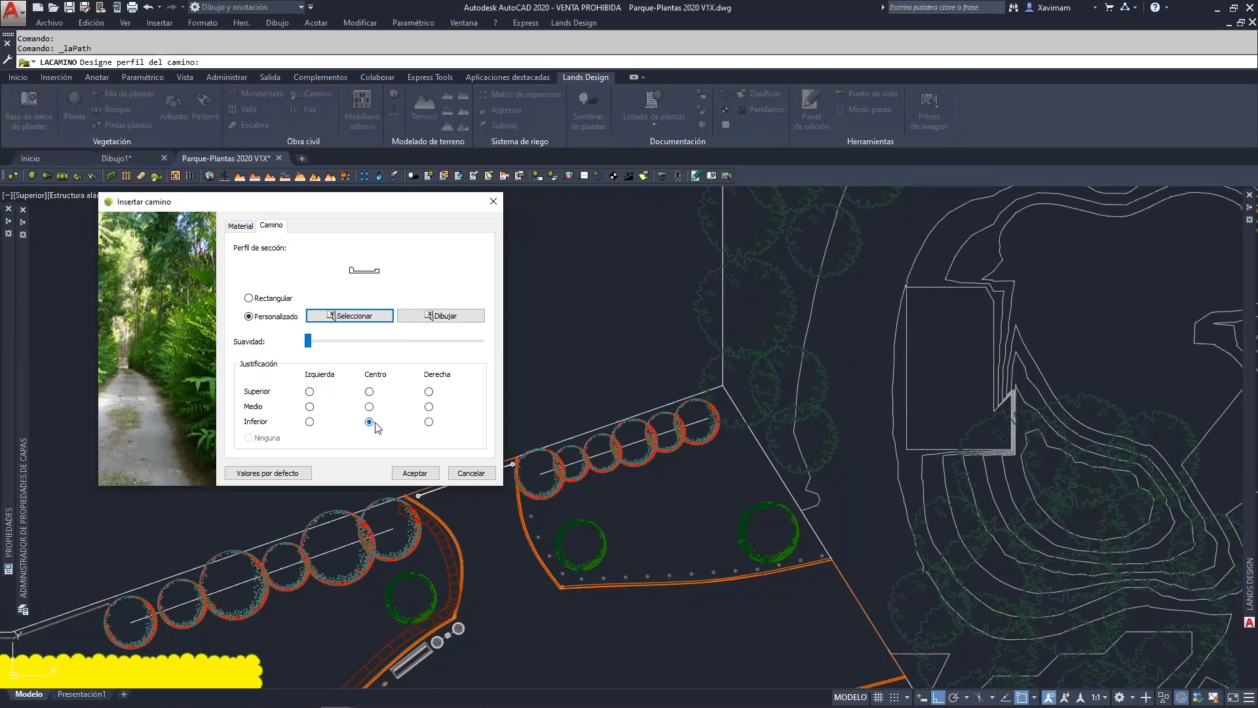
left_click(414, 474)
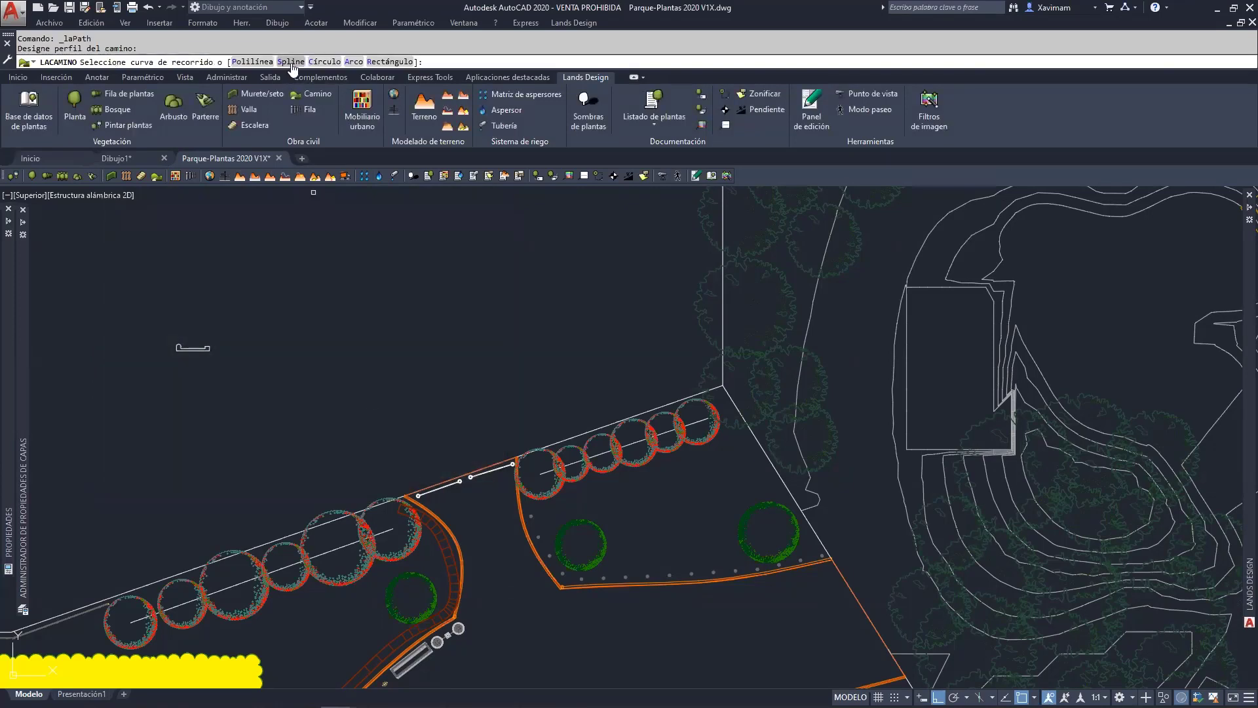
Start the path's route as a spline at the entrance between the chained posts, with object snap and ortho off, placing its first bend points.
left_click(290, 61)
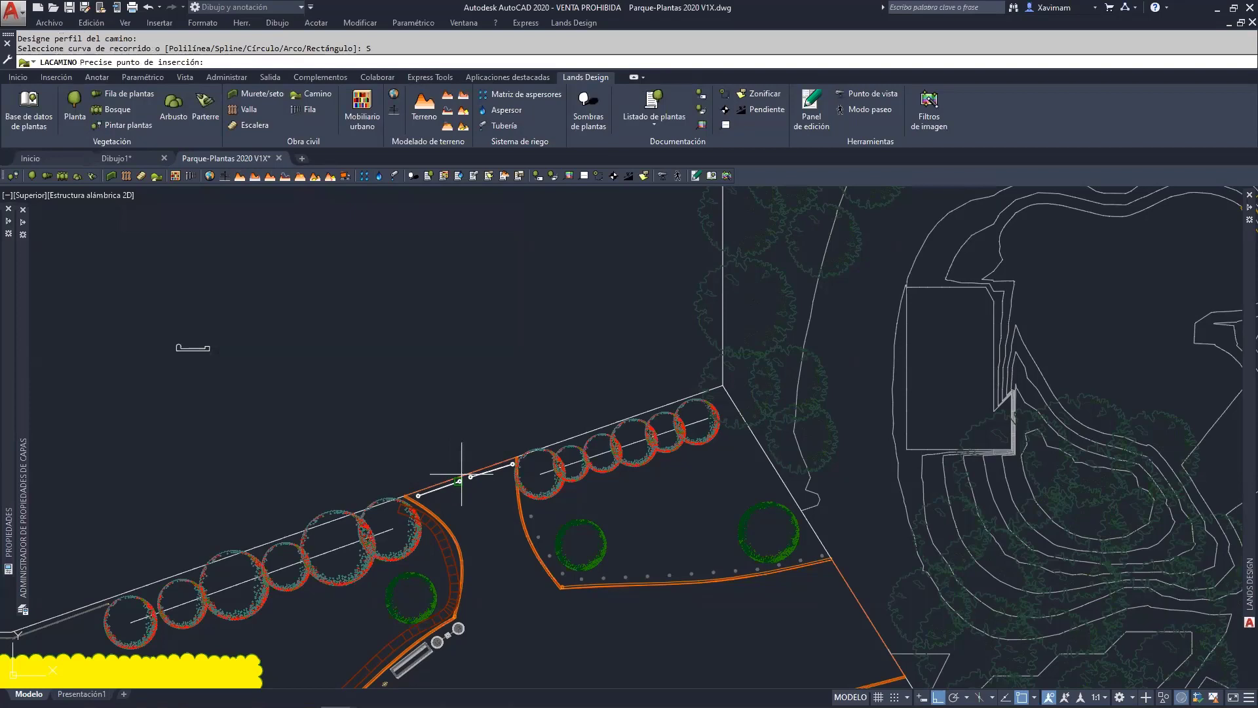
key("F3")
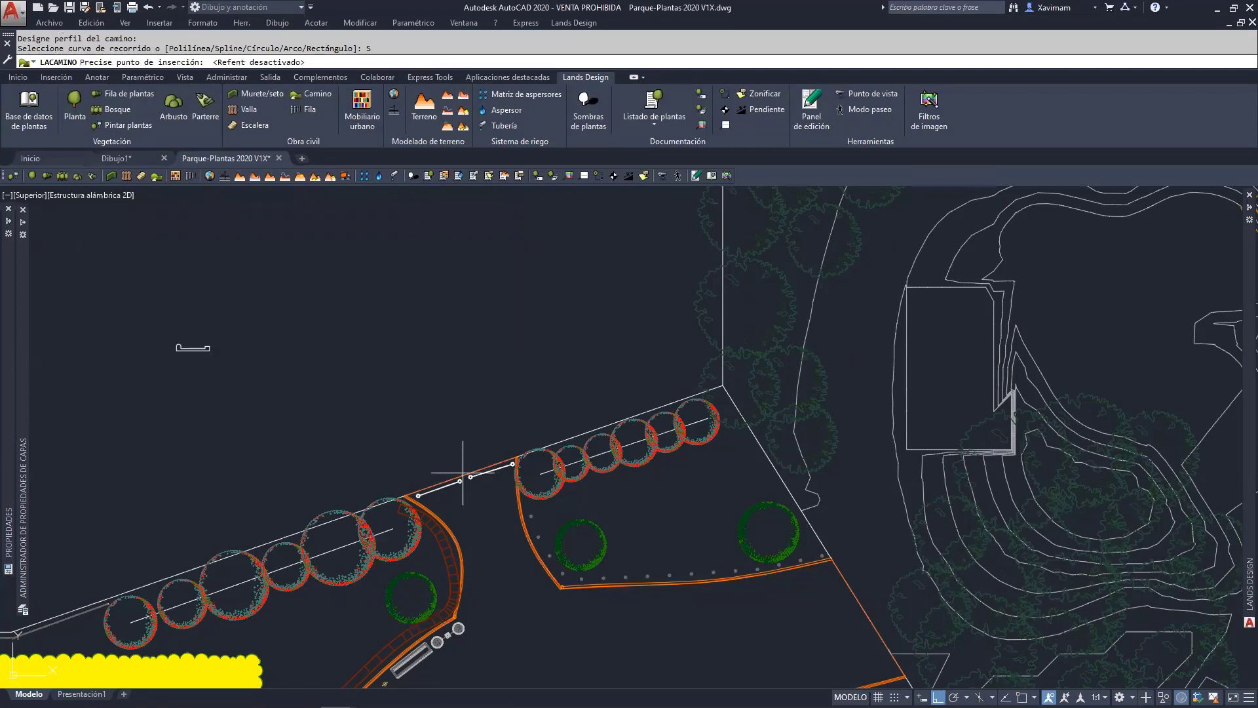
left_click(462, 472)
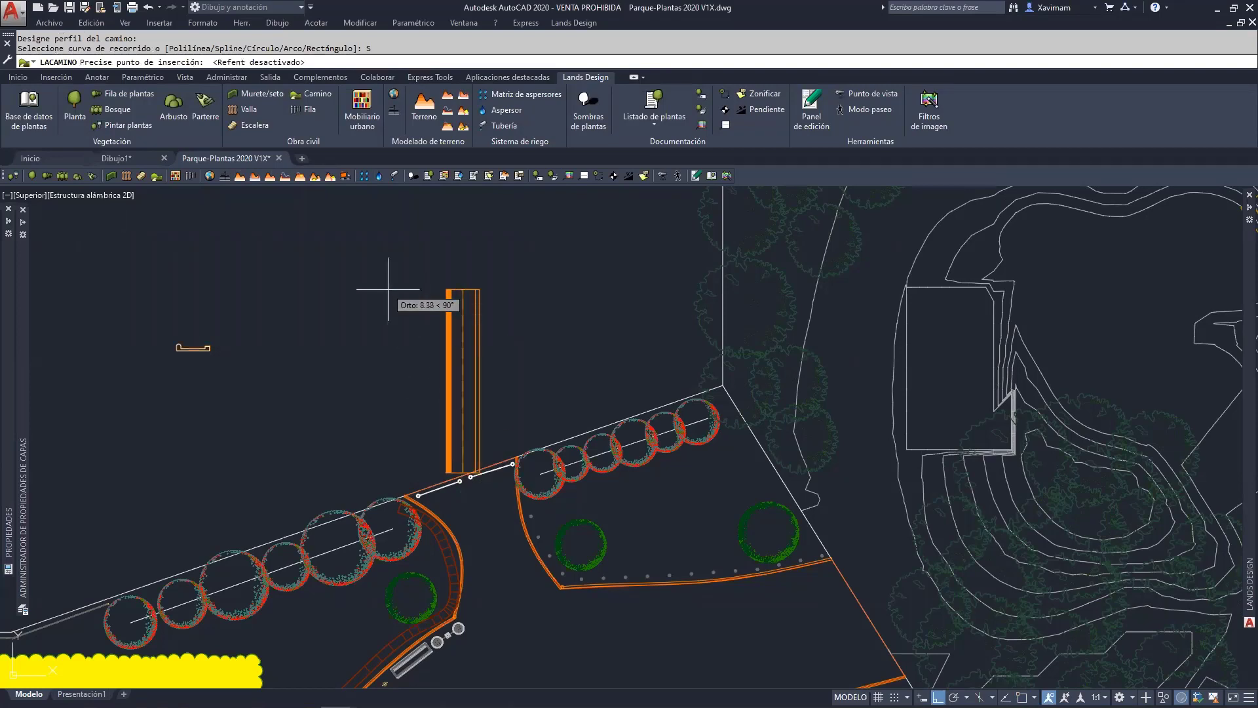
key("F8")
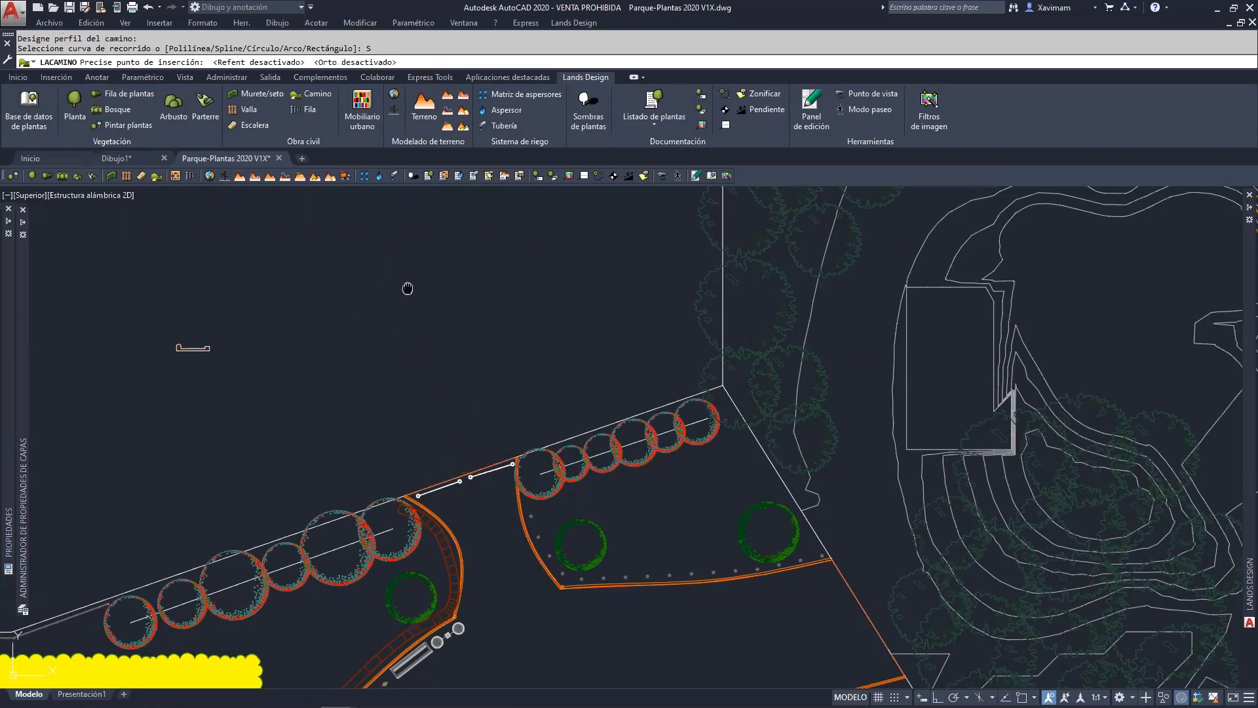
middle_click_drag(407, 288, 391, 443)
left_click(384, 364)
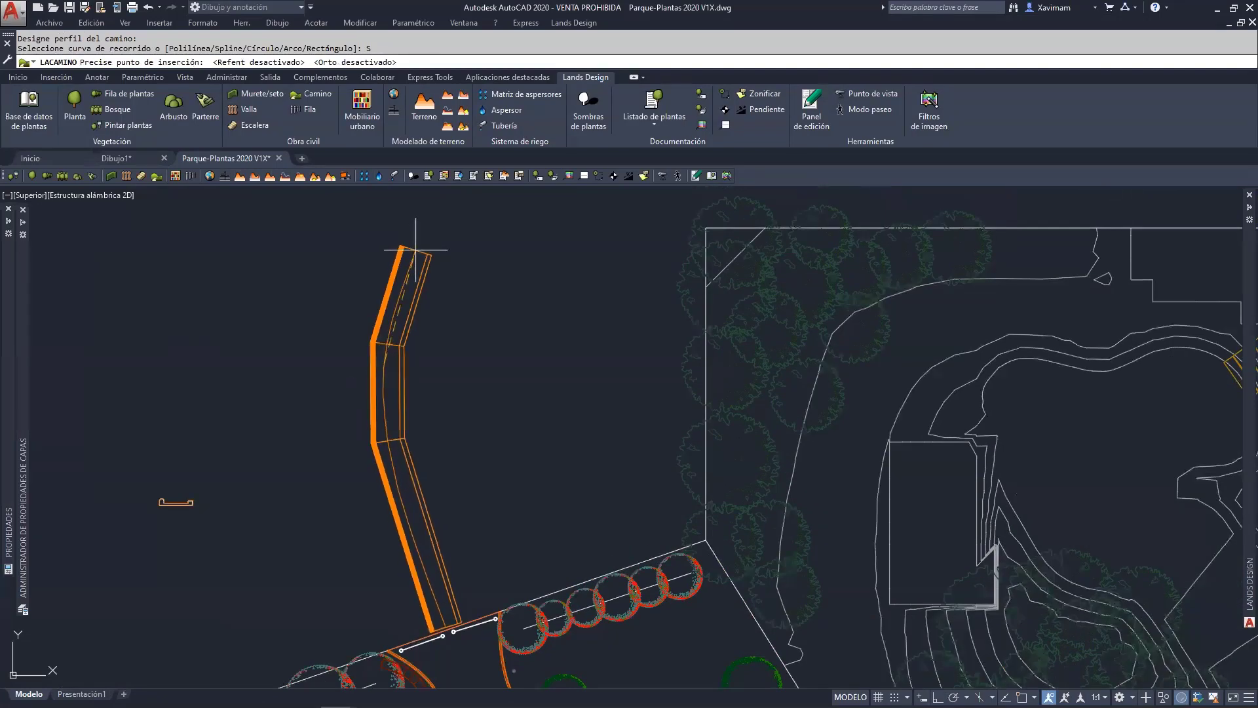
left_click(390, 266)
left_click(440, 207)
mouse_move(448, 223)
middle_mouse_down()
mouse_move(422, 315)
mouse_move(432, 332)
middle_mouse_up()
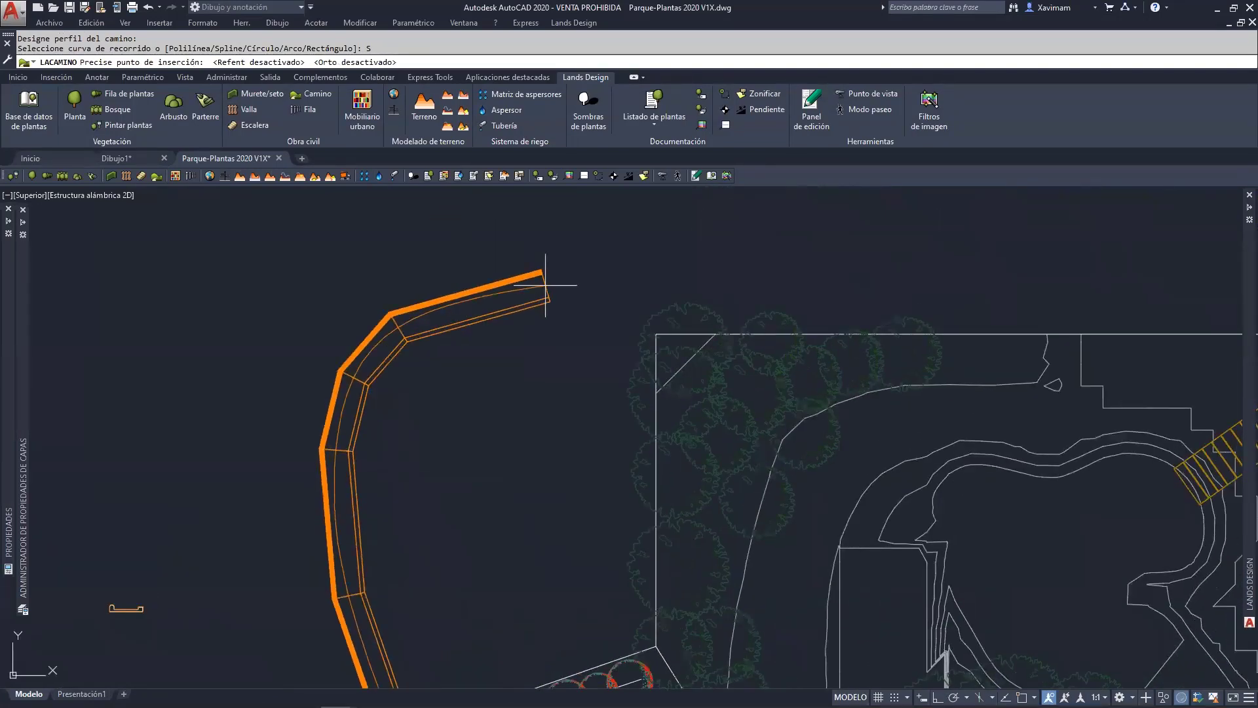
Continue the path's spline around the outside of the terrain boundary, end it at the foot of the staircase and insert the path.
left_click(545, 285)
left_click(757, 254)
middle_click_drag(926, 260, 669, 308)
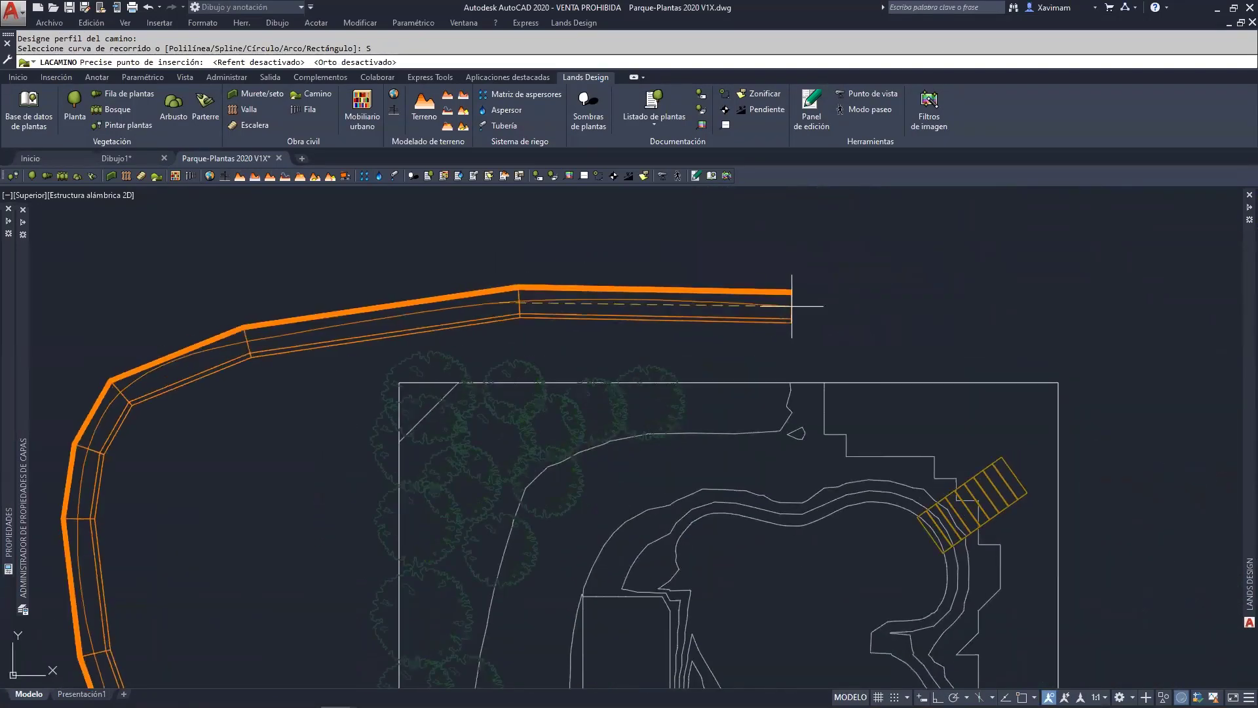
left_click(792, 306)
left_click(954, 372)
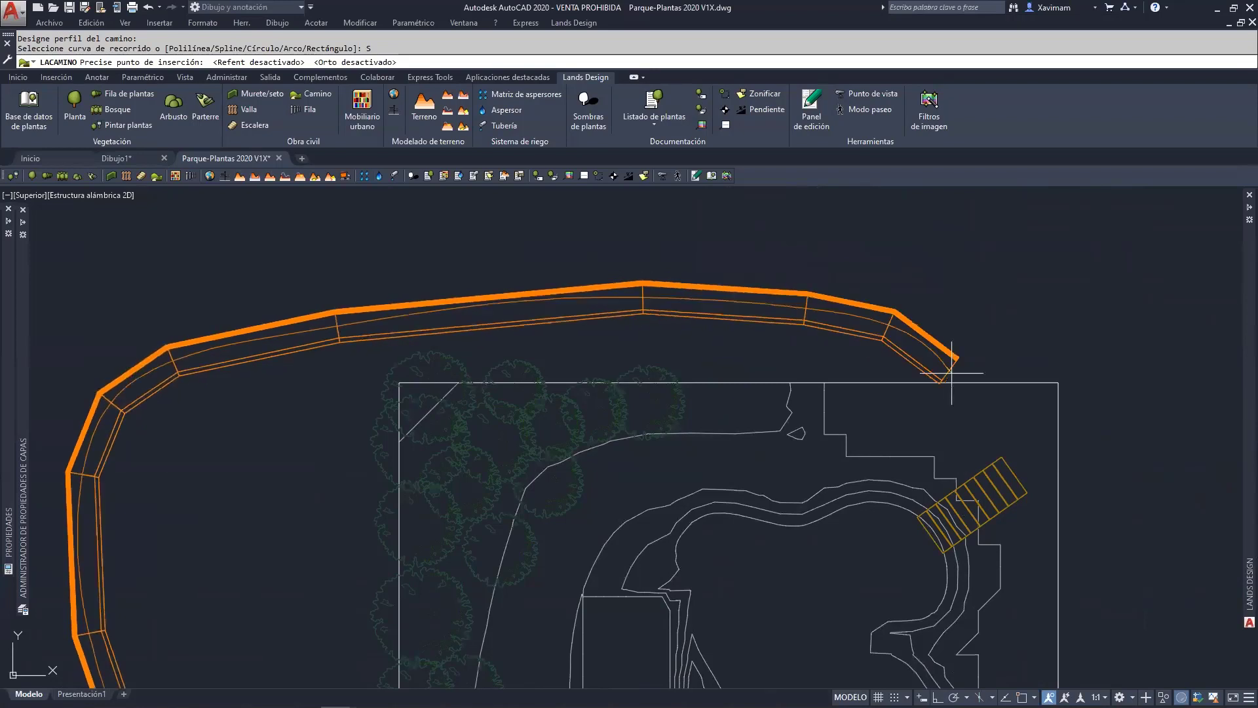
left_click(1026, 420)
left_click(1032, 454)
key("Return")
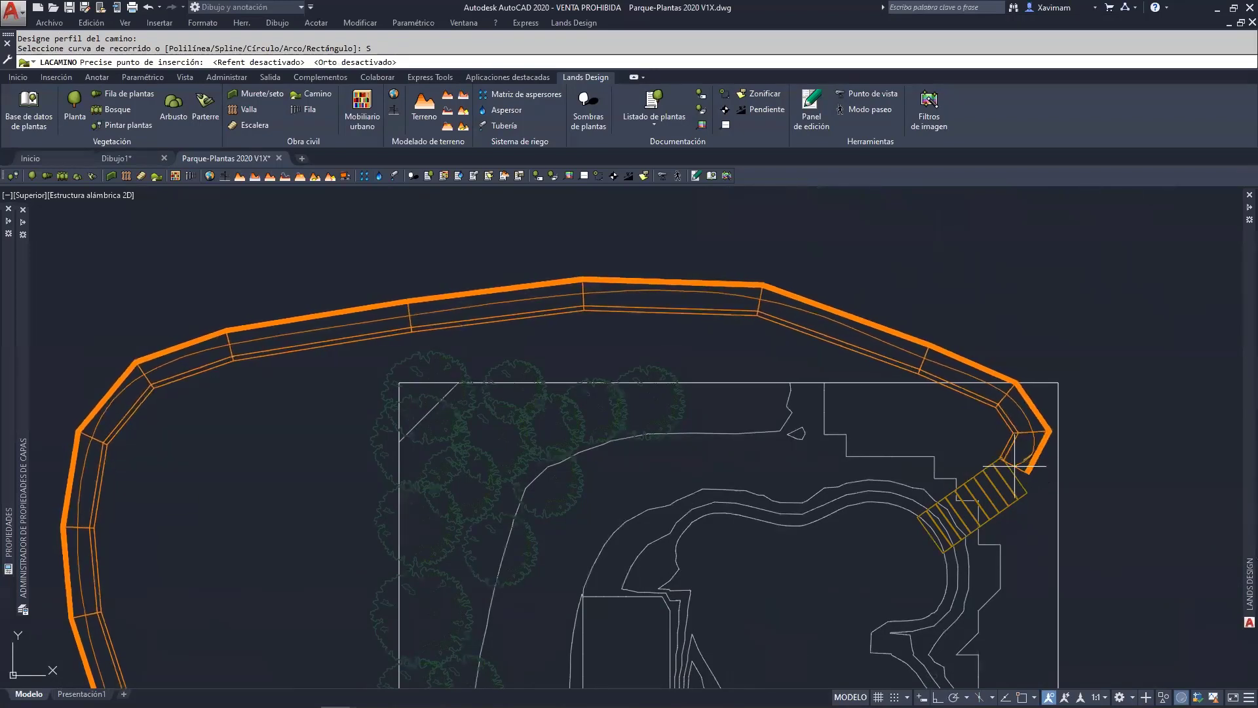
left_click(1014, 466)
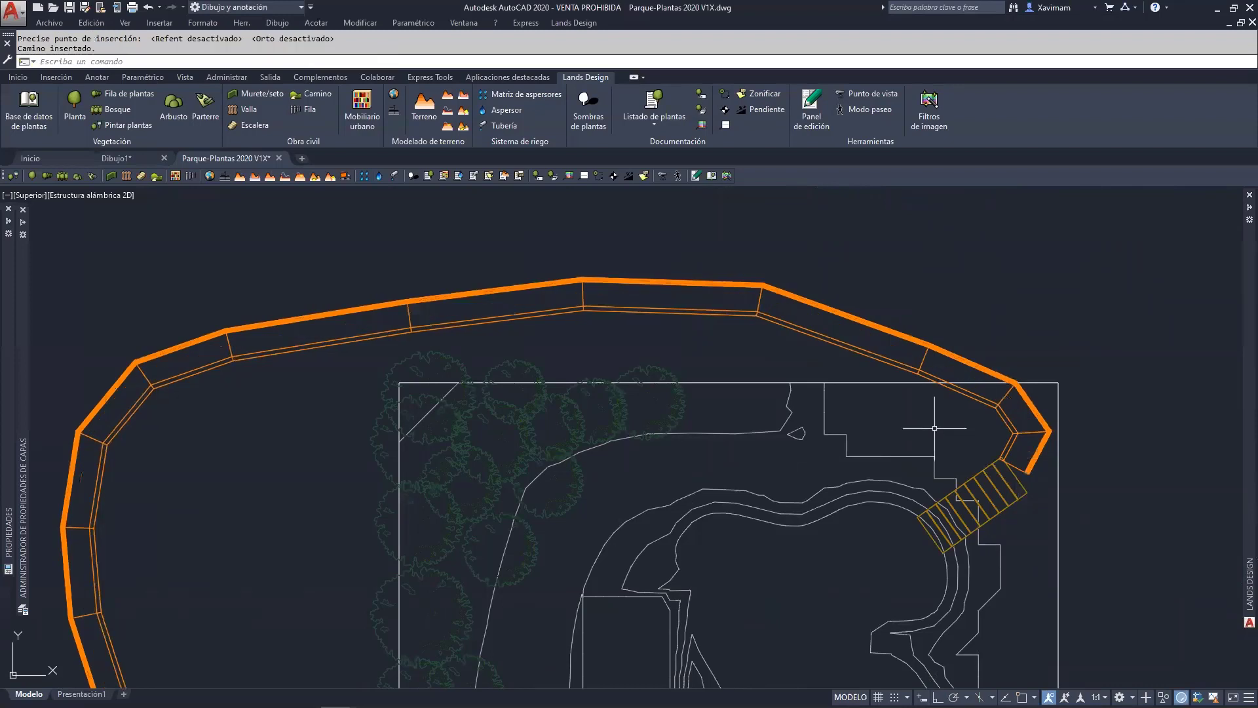
Show the path in its 2D representation and examine its outline at the entrance by the chained posts.
scroll(934, 428, "down", 3)
scroll(575, 435, "up", 8)
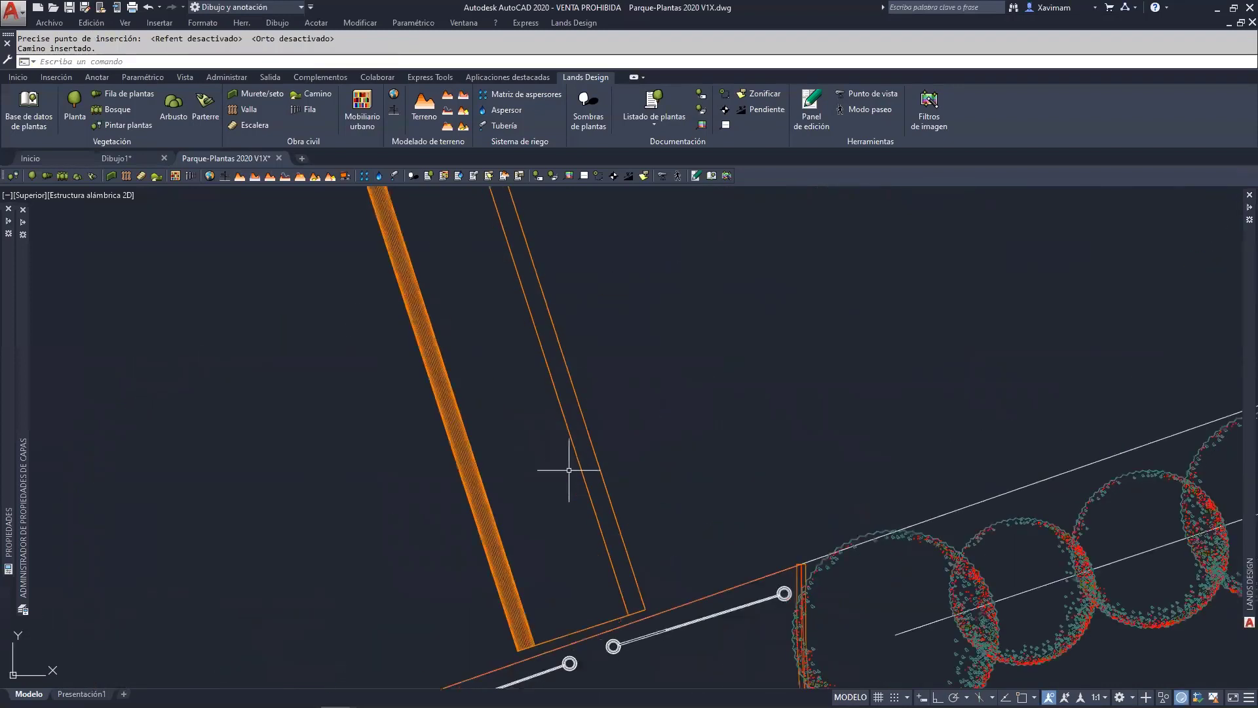
middle_click_drag(539, 503, 640, 463)
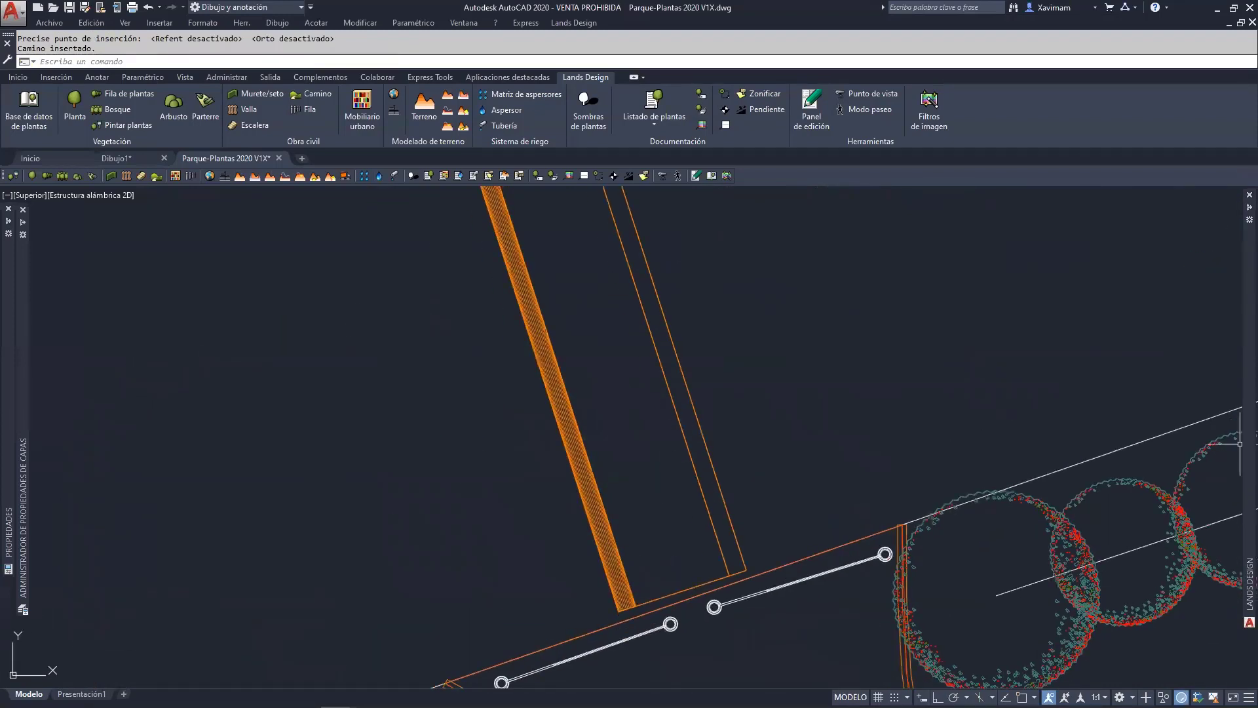
mouse_move(1244, 458)
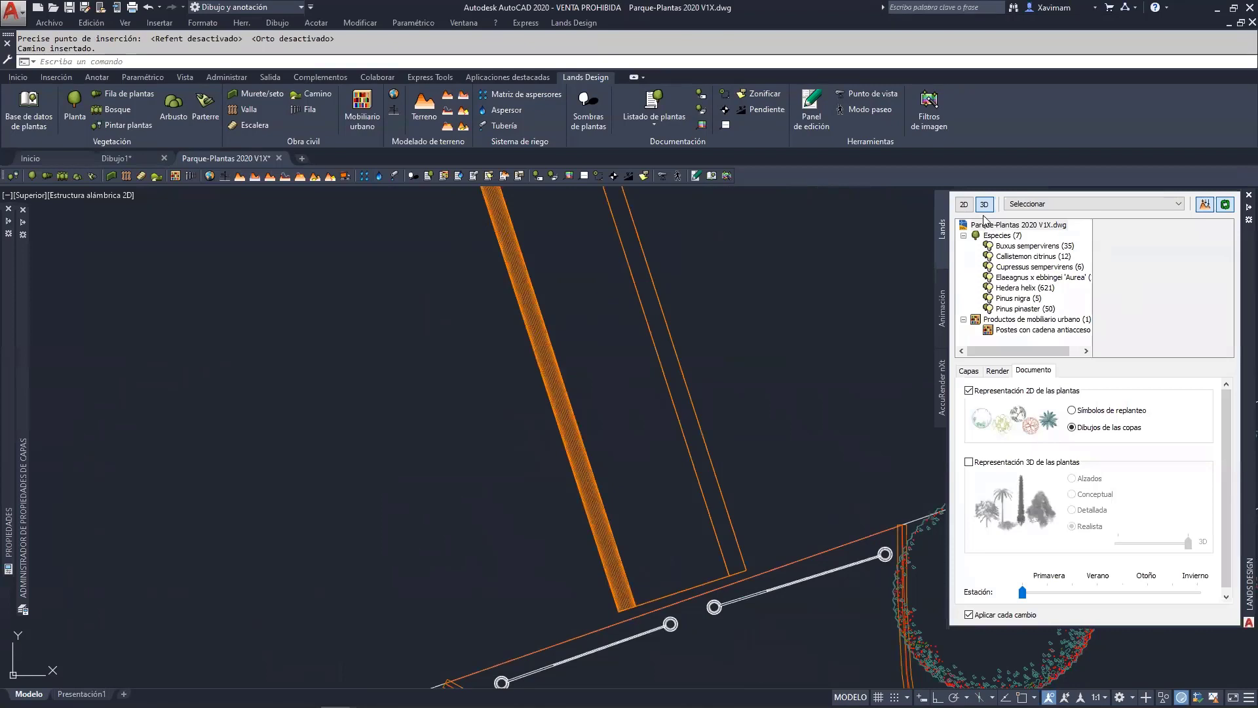
left_click(967, 205)
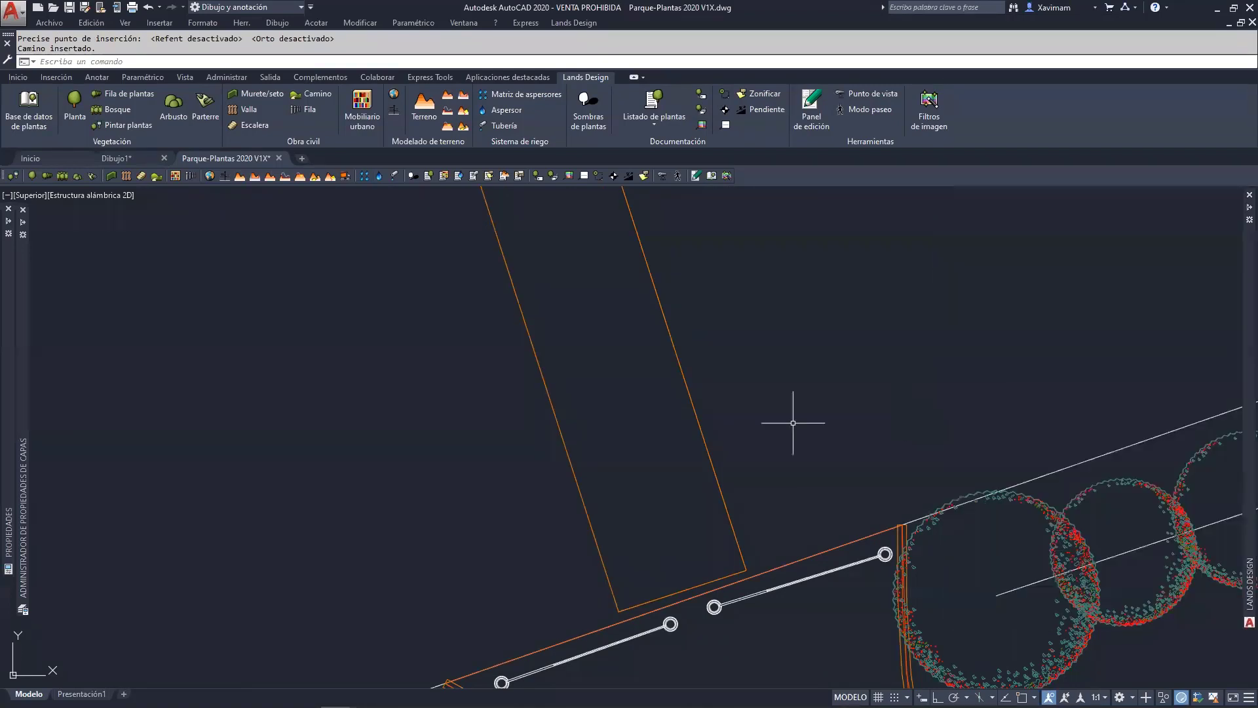
mouse_move(1248, 354)
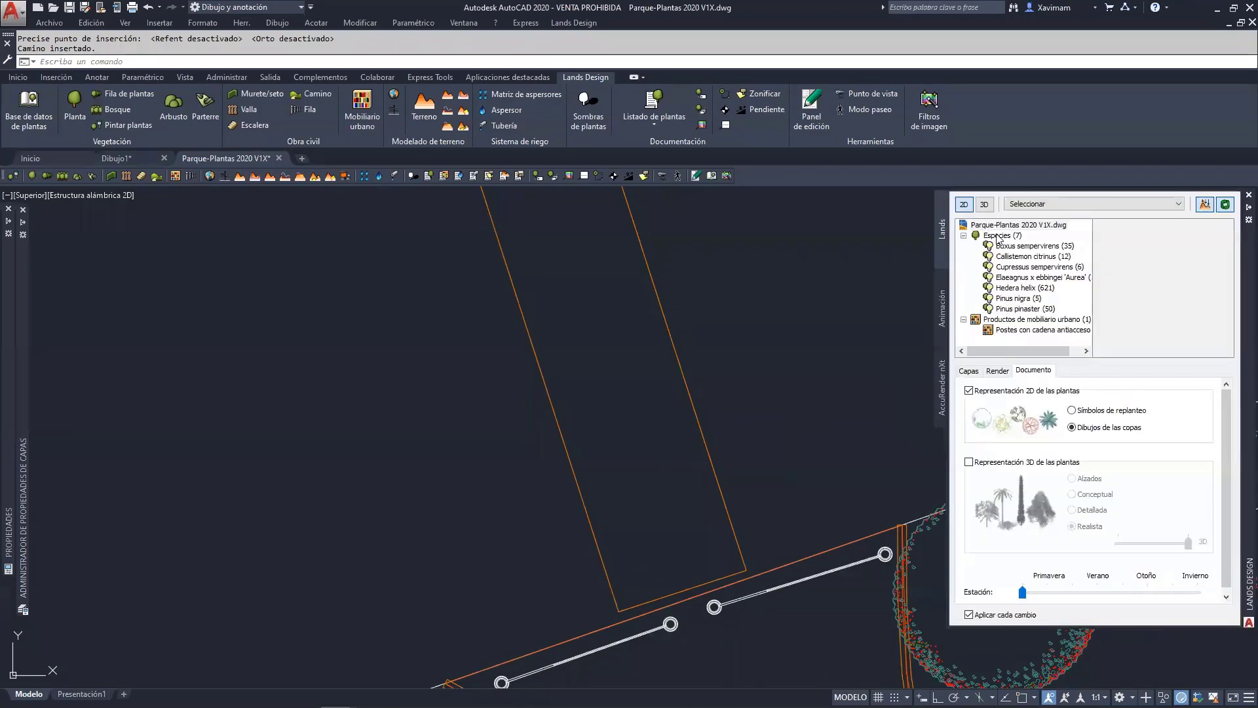
scroll(282, 446, "down", 8)
mouse_move(334, 436)
middle_mouse_down()
mouse_move(281, 438)
mouse_move(505, 374)
mouse_move(502, 480)
middle_mouse_up()
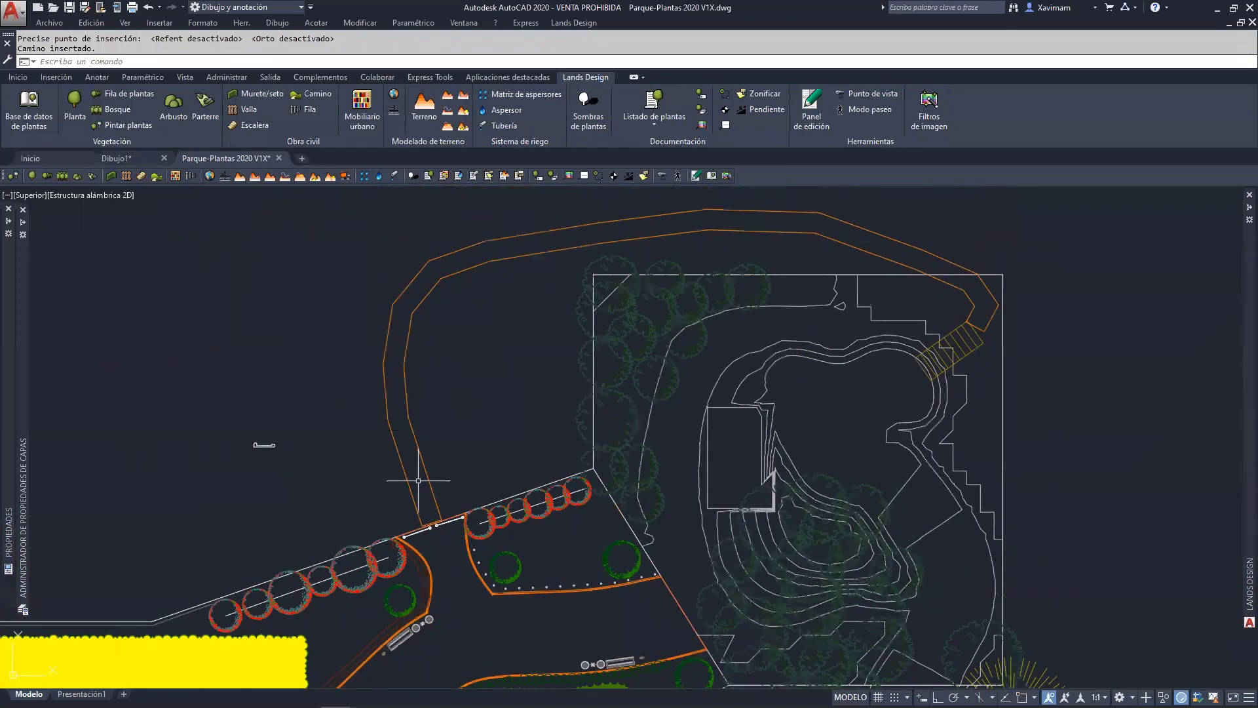
scroll(422, 504, "up", 8)
scroll(515, 393, "down", 6)
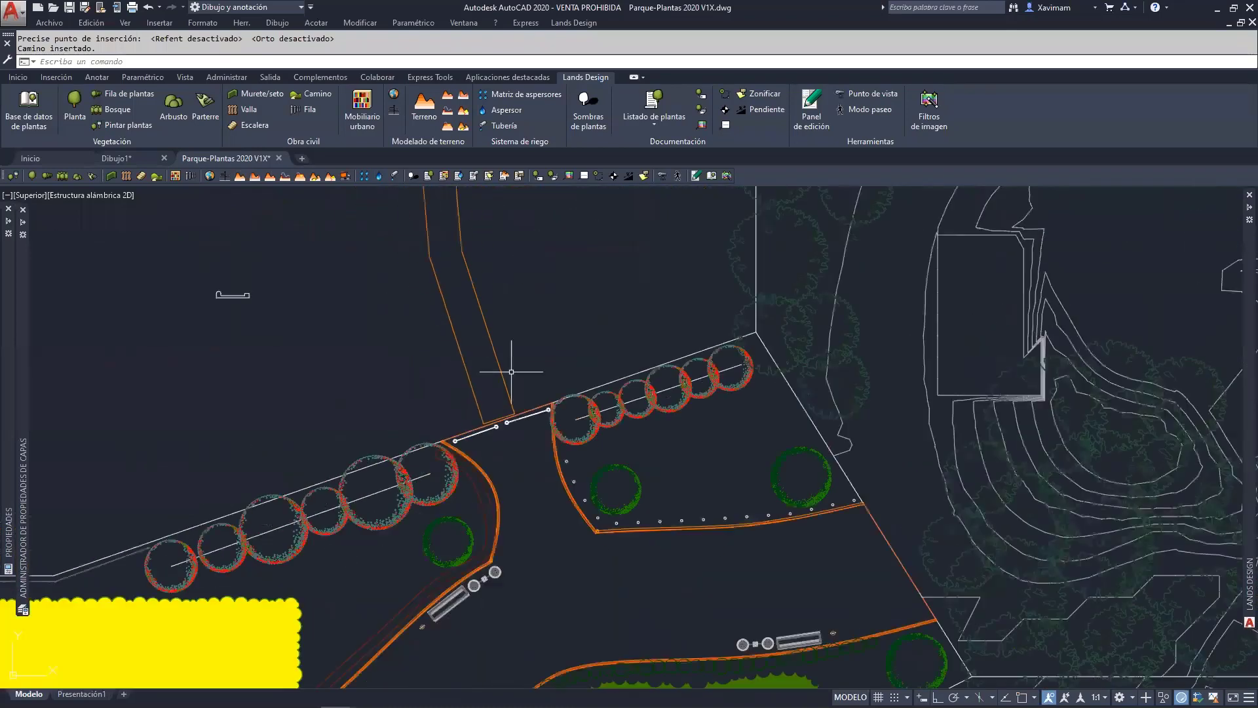
middle_click_drag(506, 365, 458, 505)
Show the plants, terrain and path in 3D representation, and dismiss the high-quality geometry notice.
mouse_move(1248, 315)
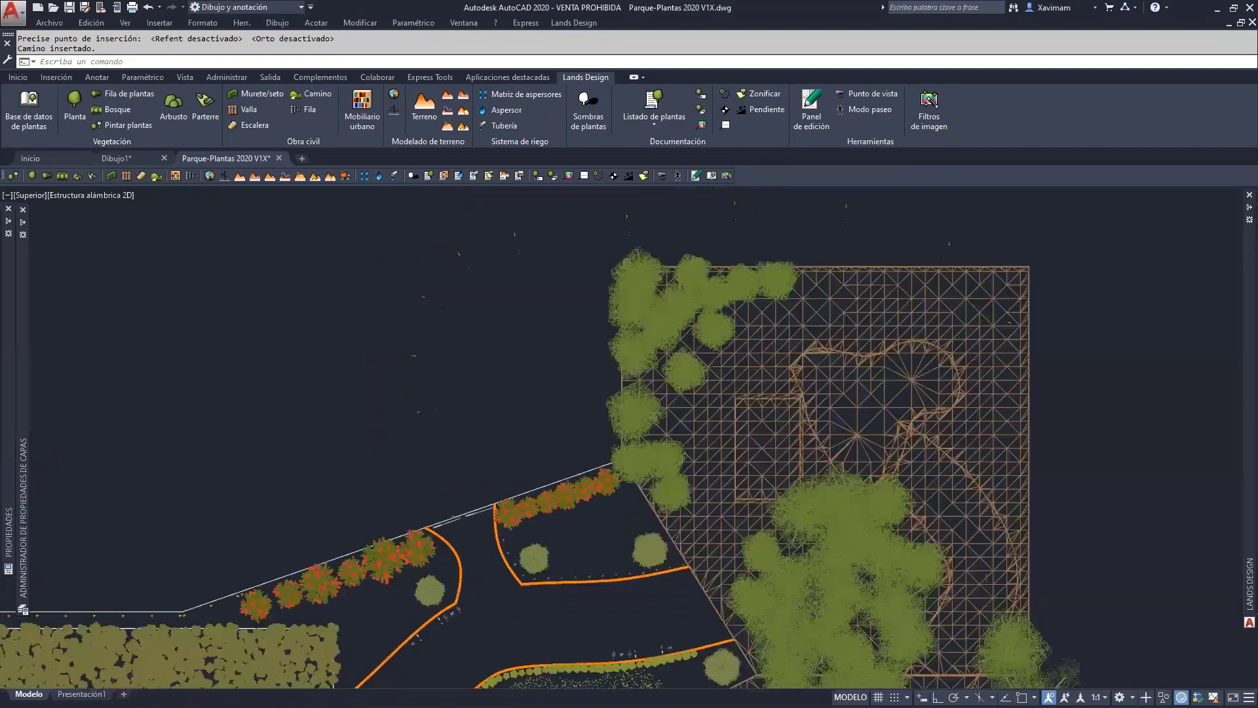
scroll(528, 375, "down", 2)
middle_click_drag(528, 376, 383, 429)
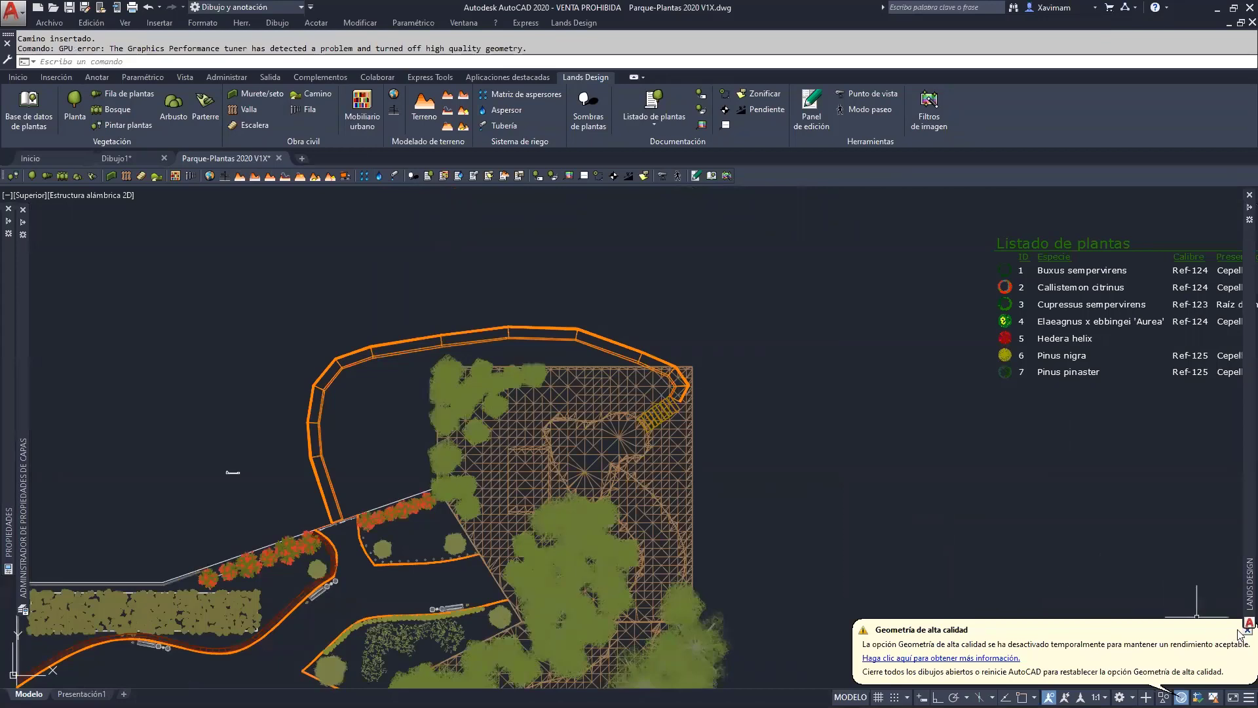
left_click(1246, 631)
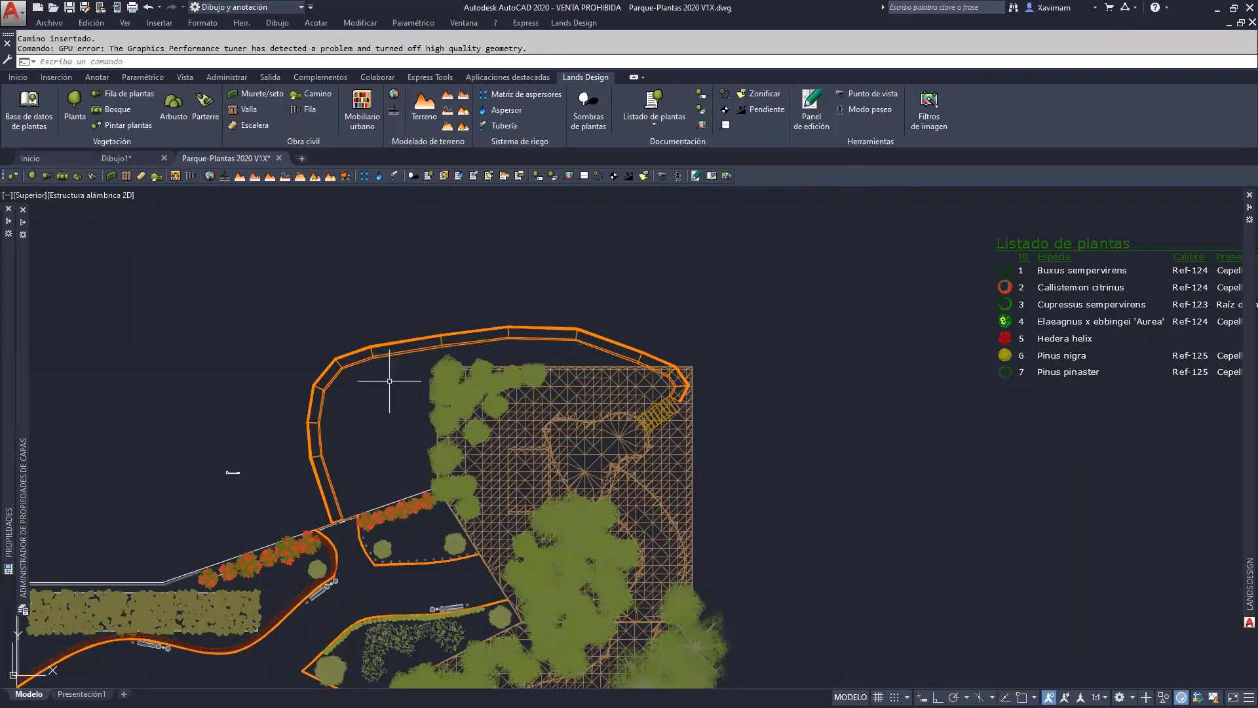
mouse_move(337, 454)
middle_mouse_down()
mouse_move(526, 347)
mouse_move(467, 363)
mouse_move(500, 352)
middle_mouse_up()
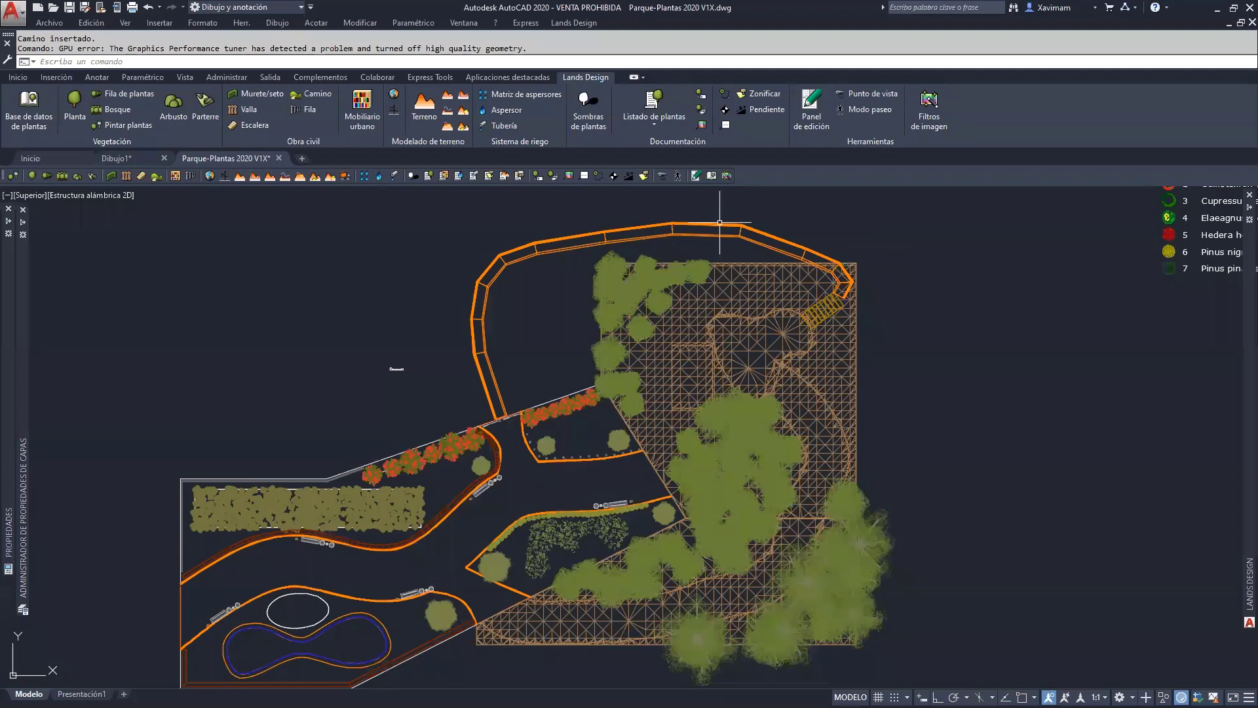
Set the model view to the north-east isometric (Isométrica NE).
left_click(71, 196)
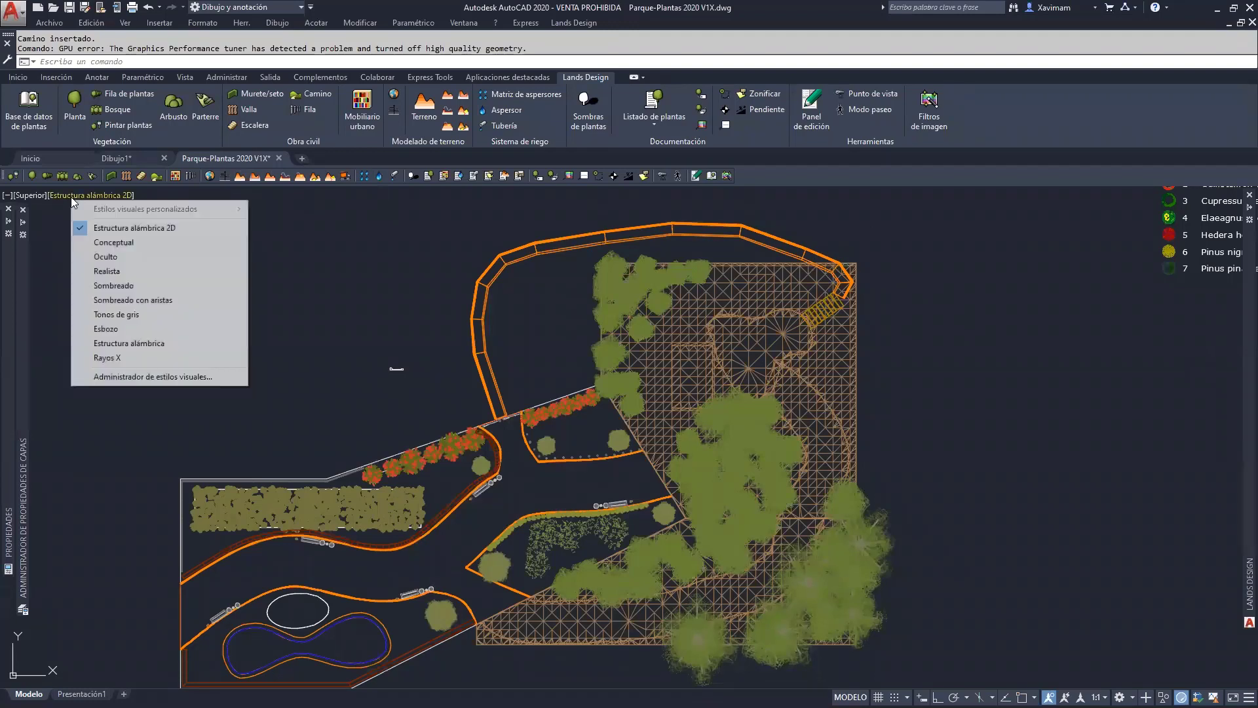
left_click(27, 194)
left_click(28, 194)
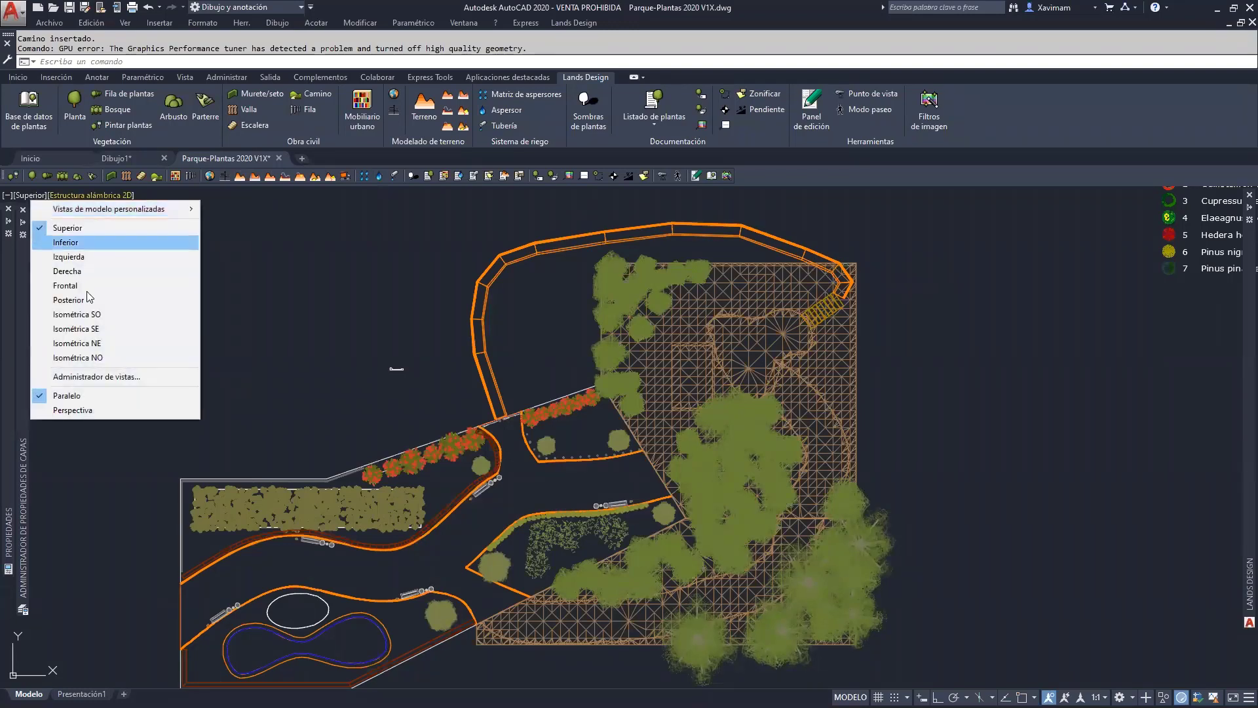
left_click(105, 343)
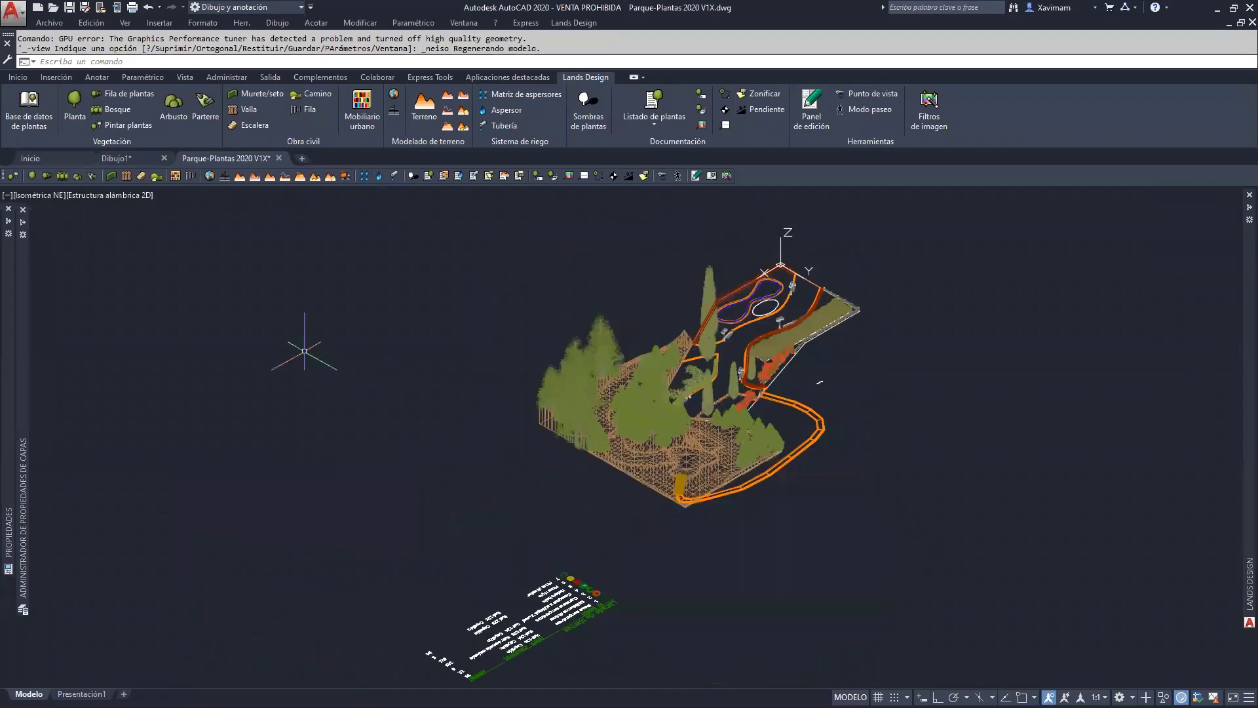
Query the coordinates of a terrain point beside the staircase's upper end with the ID command, turning object snap on.
scroll(685, 495, "up", 5)
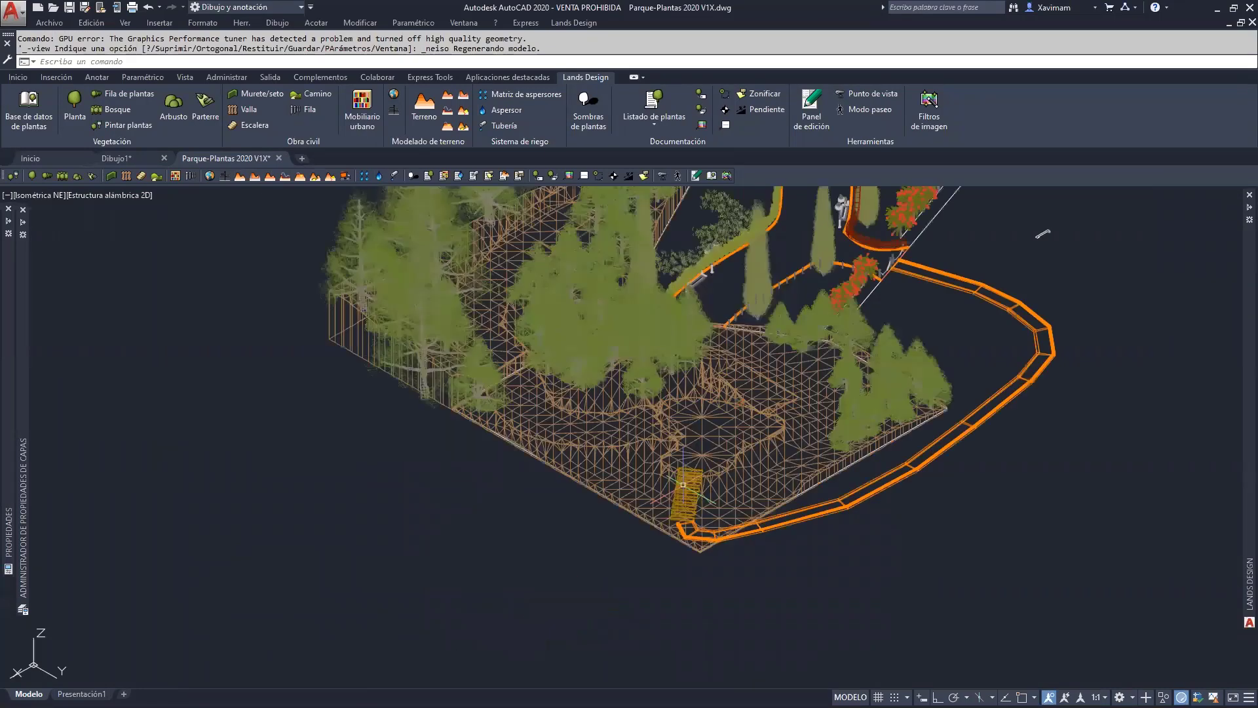
scroll(688, 505, "up", 4)
middle_click_drag(688, 505, 648, 517)
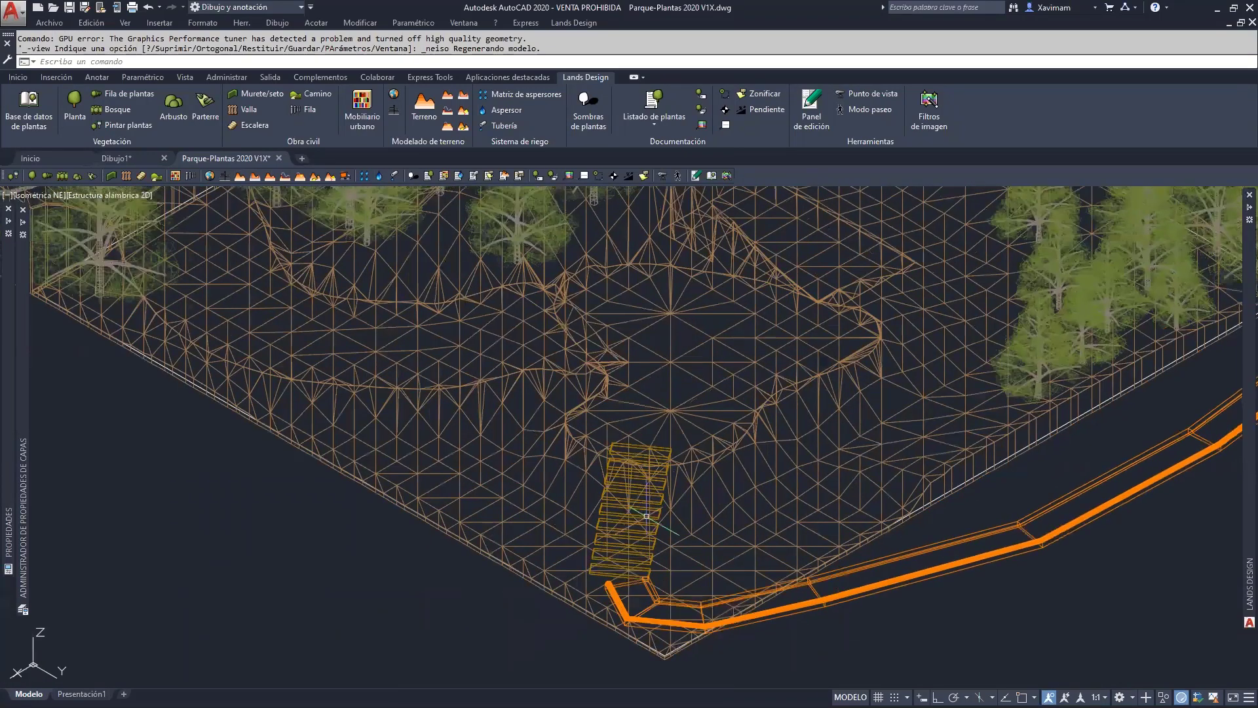
scroll(642, 516, "up", 5)
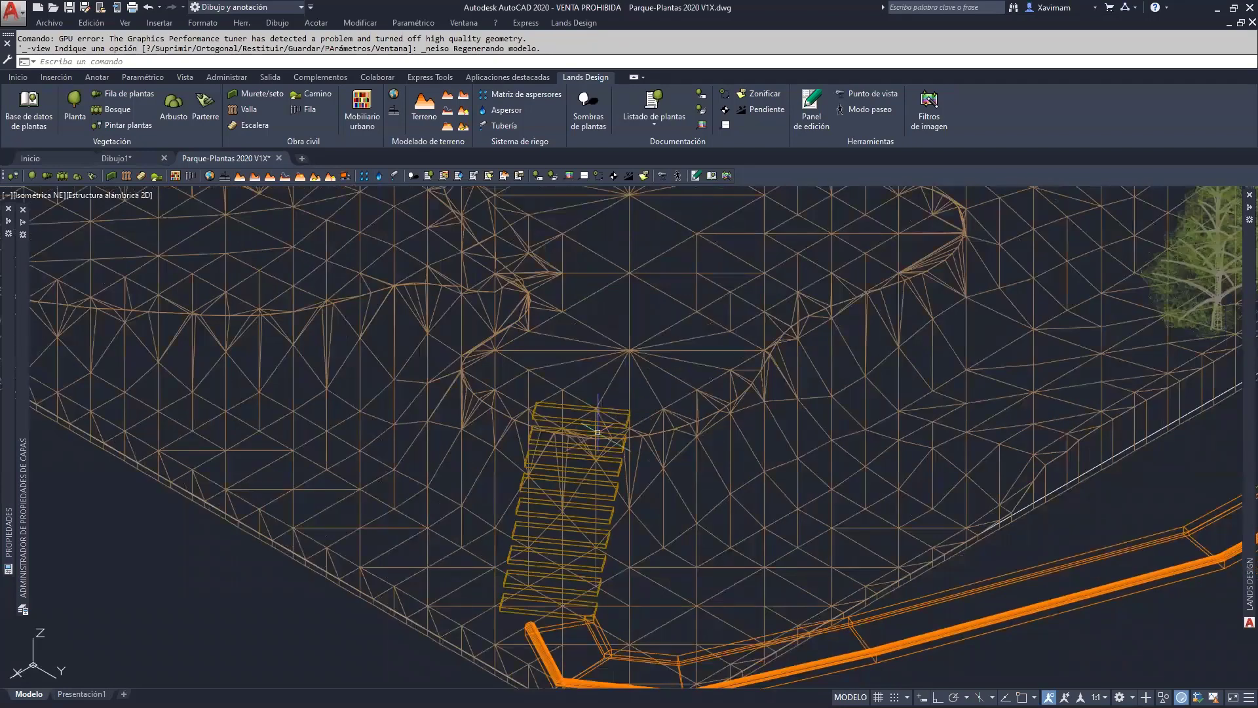
scroll(499, 405, "up", 2)
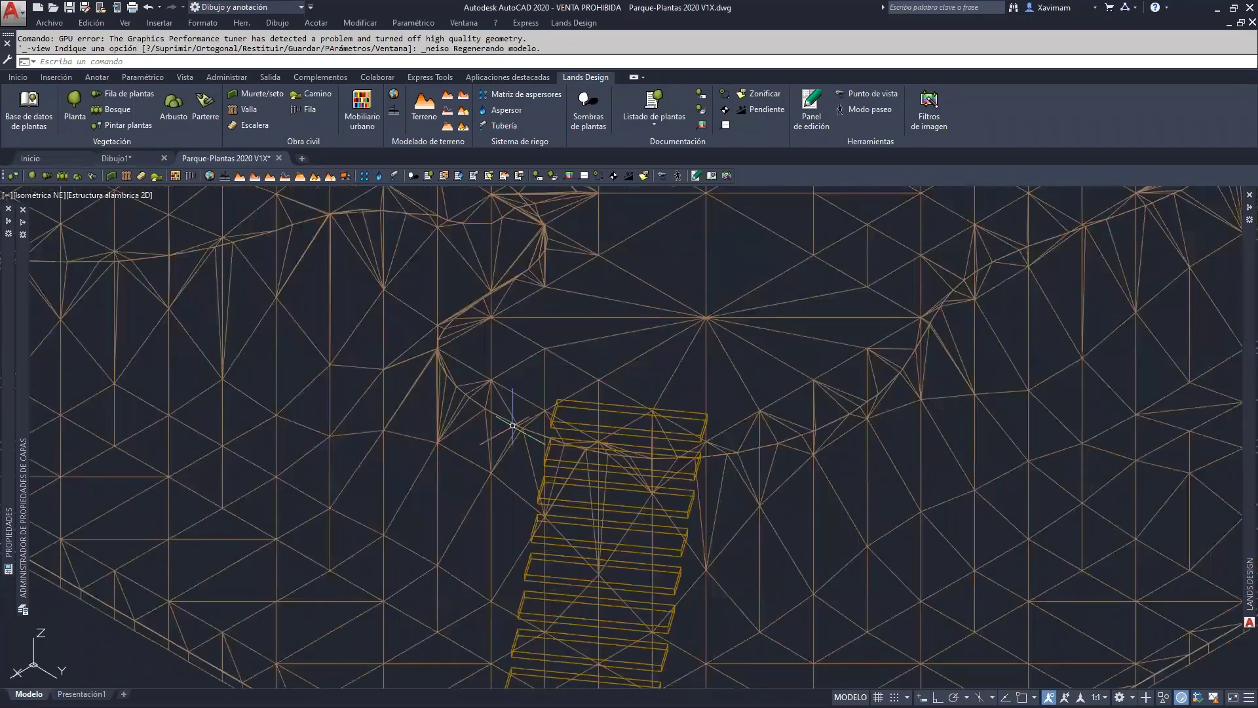
type("ID")
key("Return")
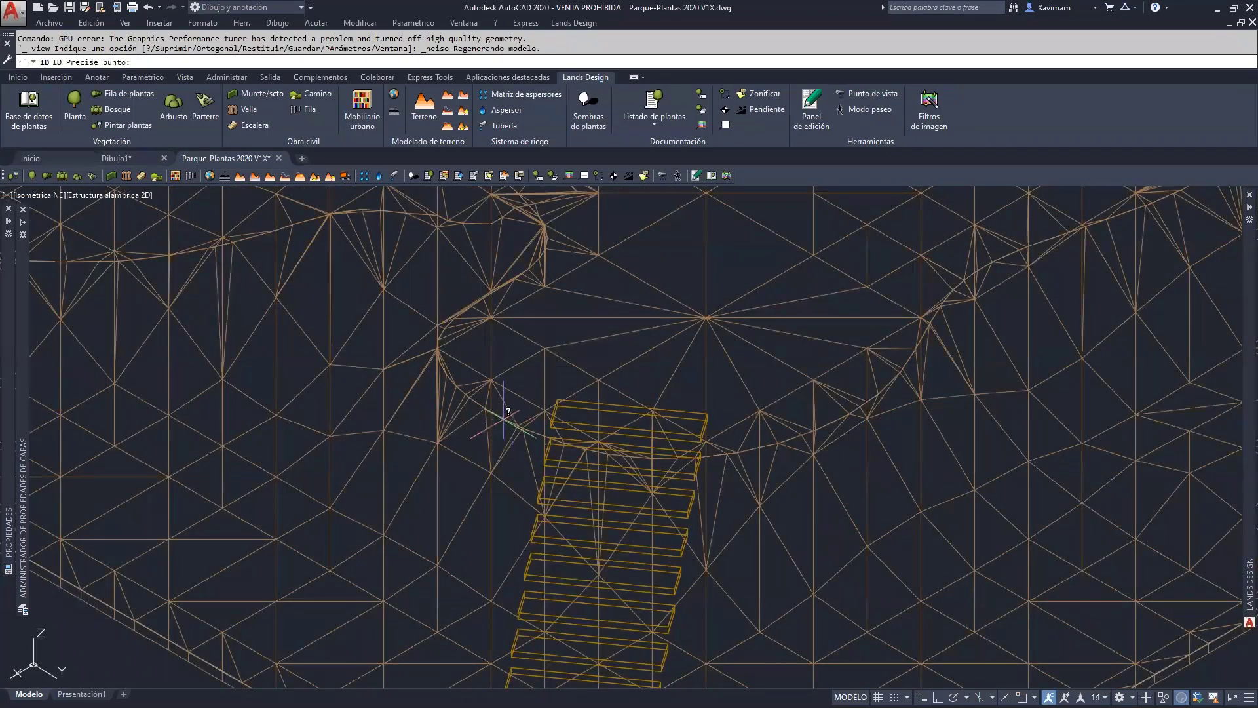
key("F3")
left_click(517, 425)
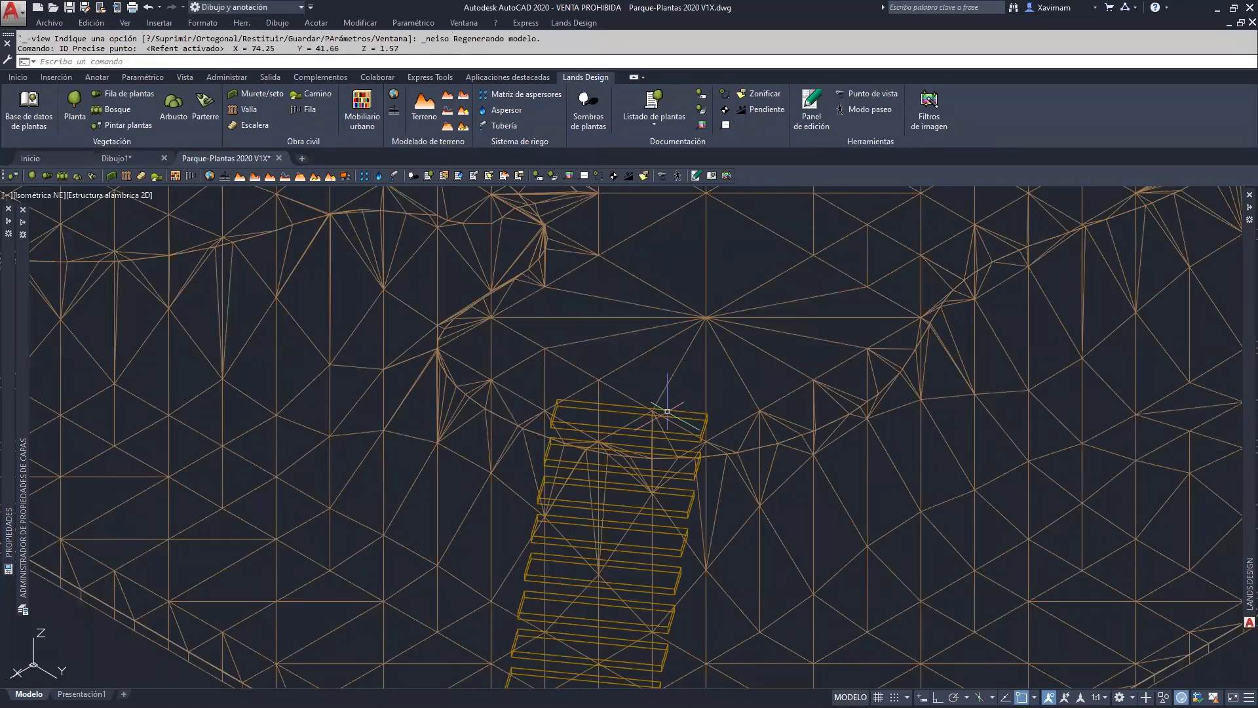
Select the staircase and set its tread (Huella) to 0.75.
middle_click_drag(667, 411, 668, 315)
scroll(665, 319, "down", 2)
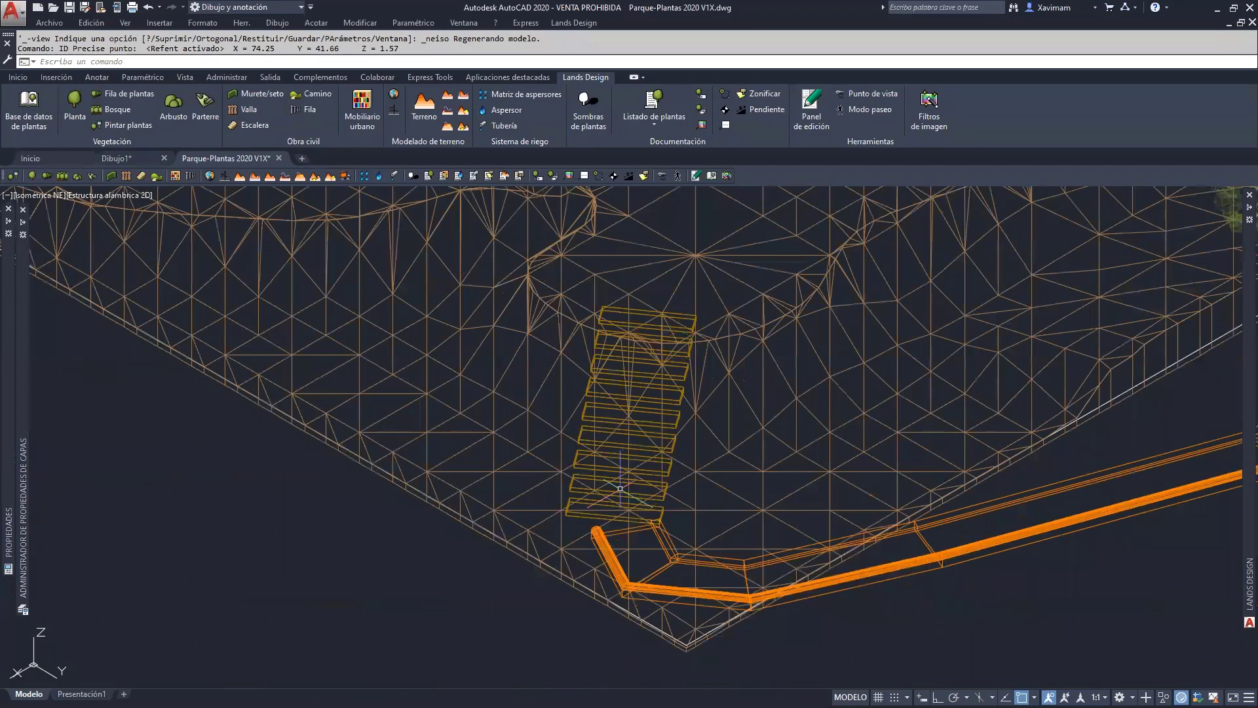
scroll(616, 481, "up", 2)
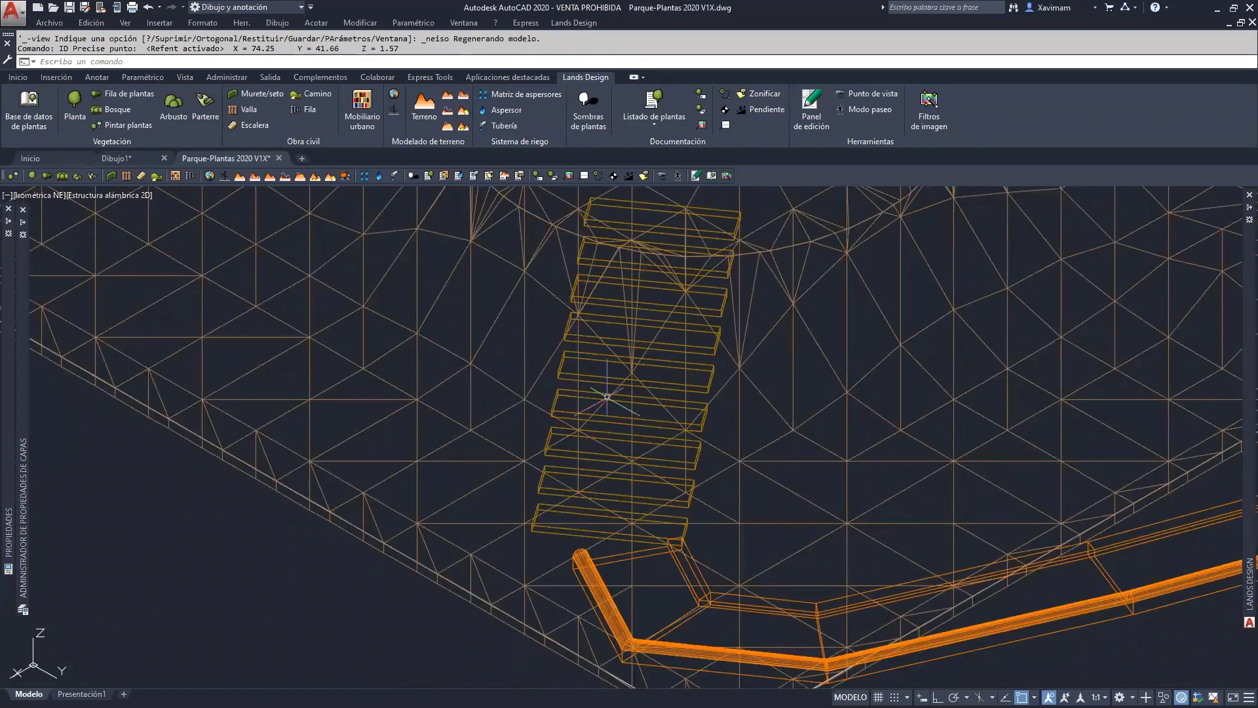
left_click(648, 224)
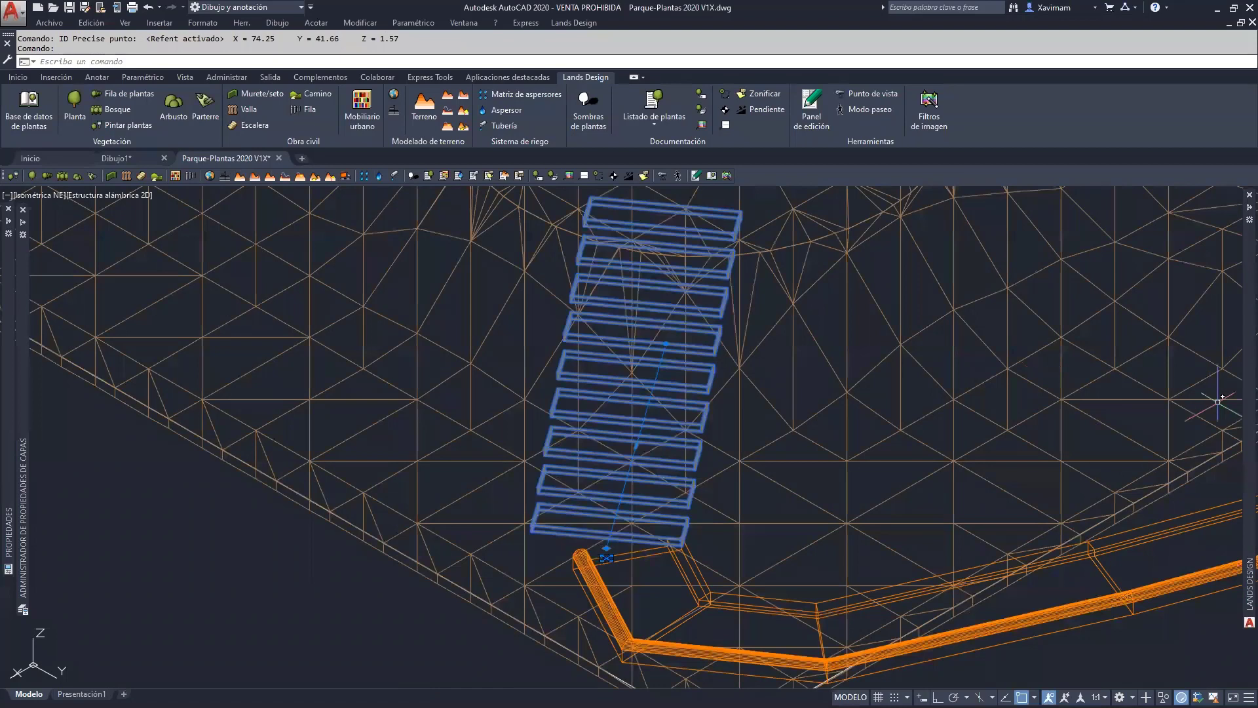
mouse_move(1243, 426)
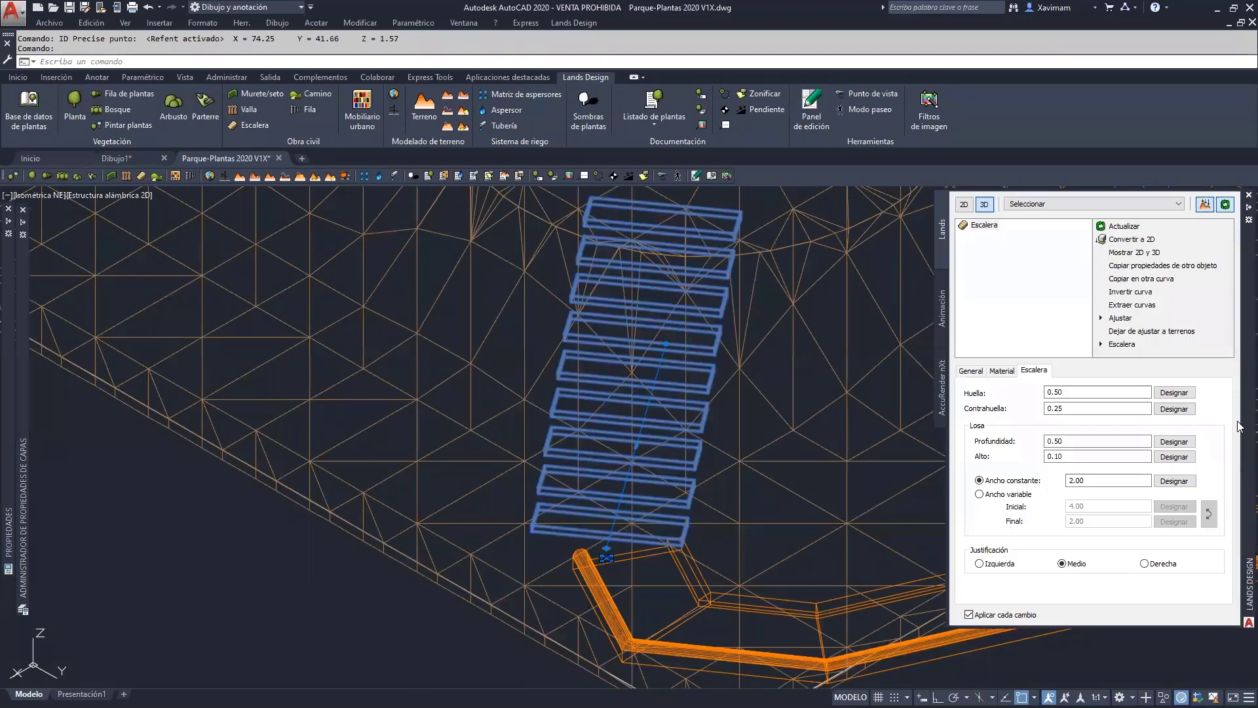
left_click(1073, 391)
left_click_drag(1054, 392, 1070, 392)
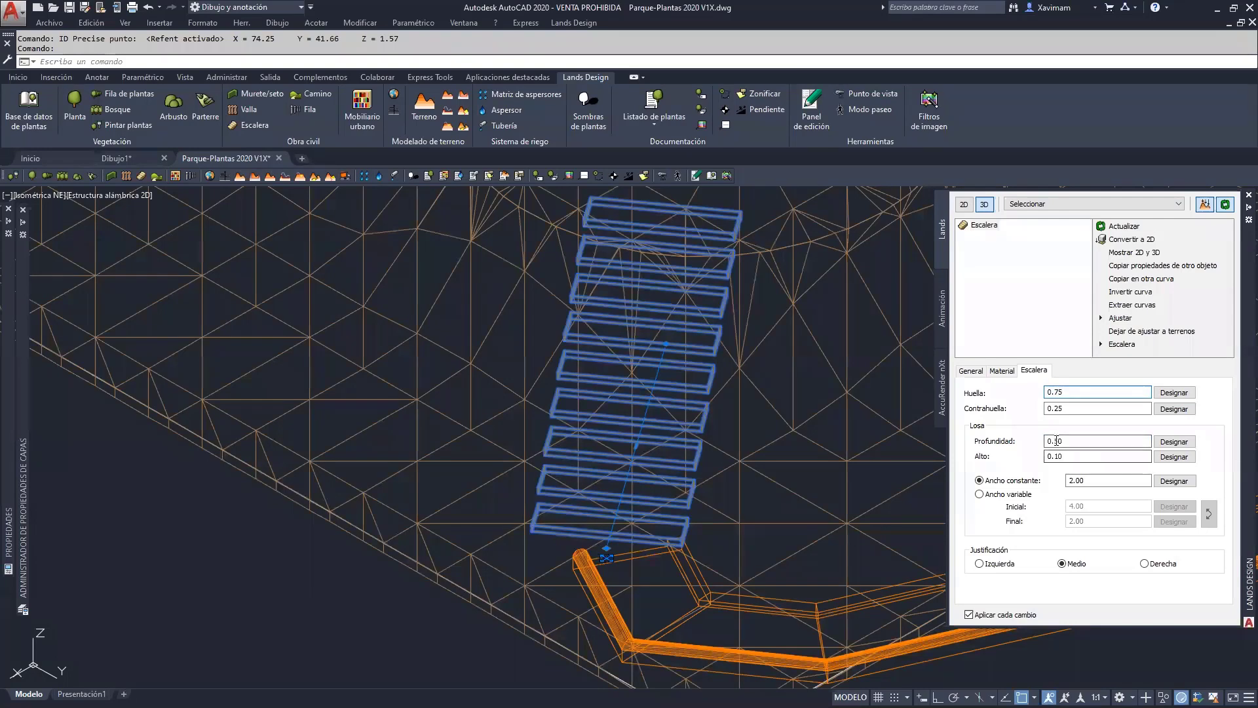
Set the staircase's slab depth (Profundidad) to 0.75 and deselect the staircase.
left_click_drag(1055, 442, 1065, 441)
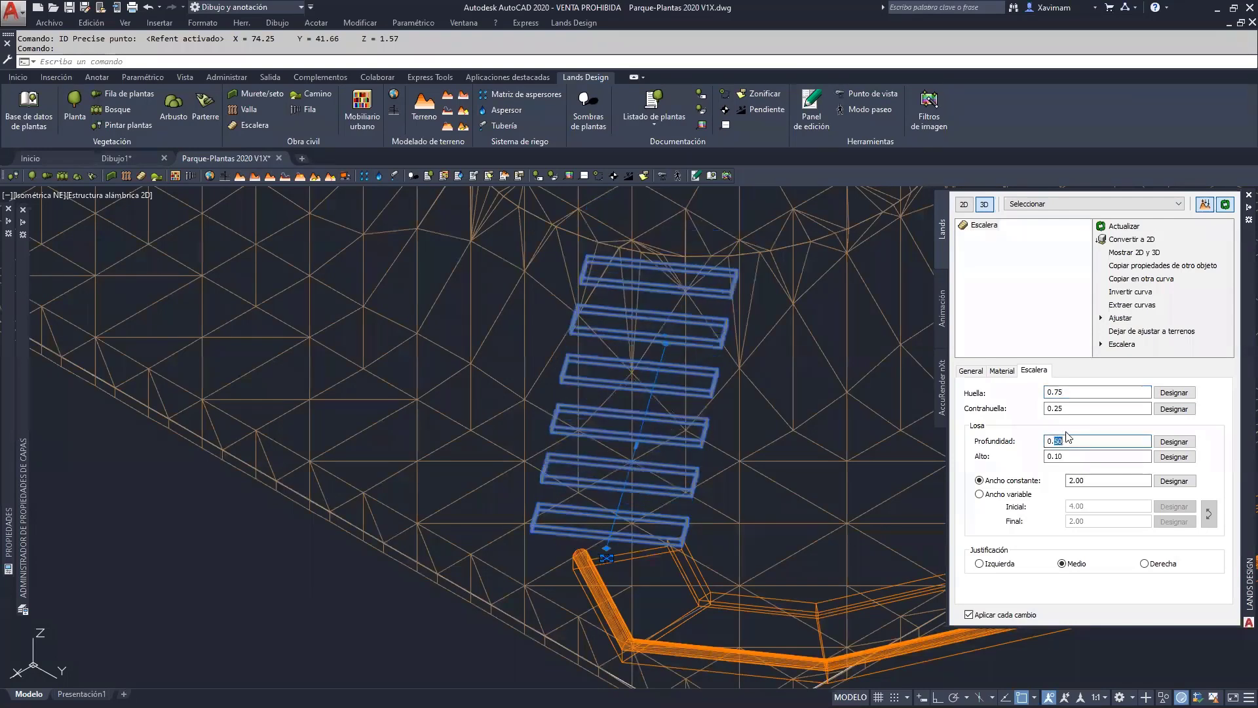
type("75")
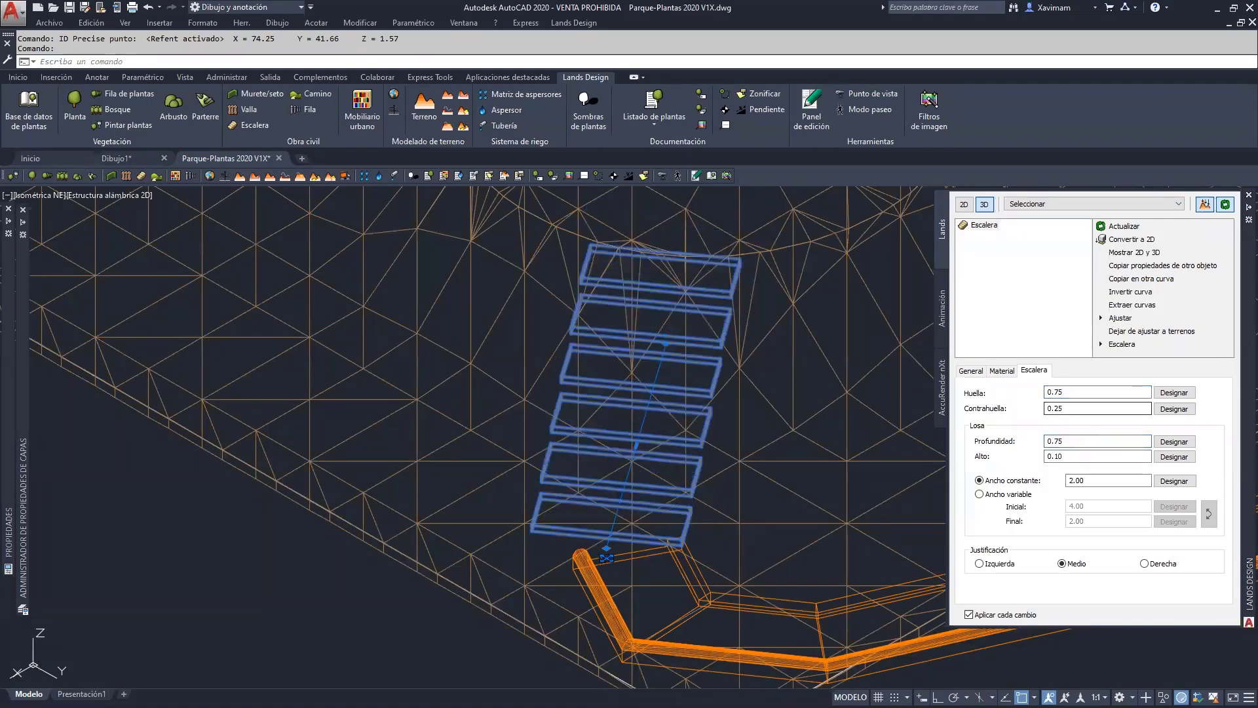
key("Escape")
Query the coordinates of the top stair slab's upper corner and of a nearby terrain vertex with the ID command.
scroll(682, 318, "up", 4)
middle_click_drag(682, 318, 715, 385)
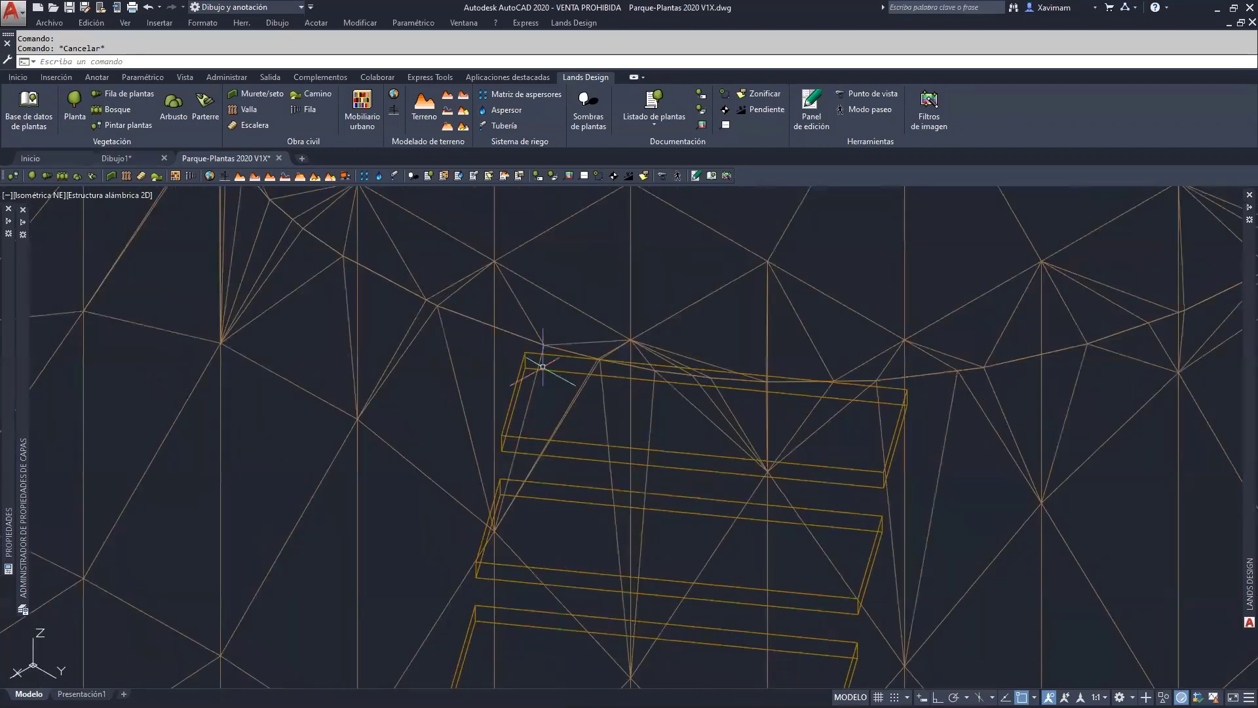
type("id")
key("Return")
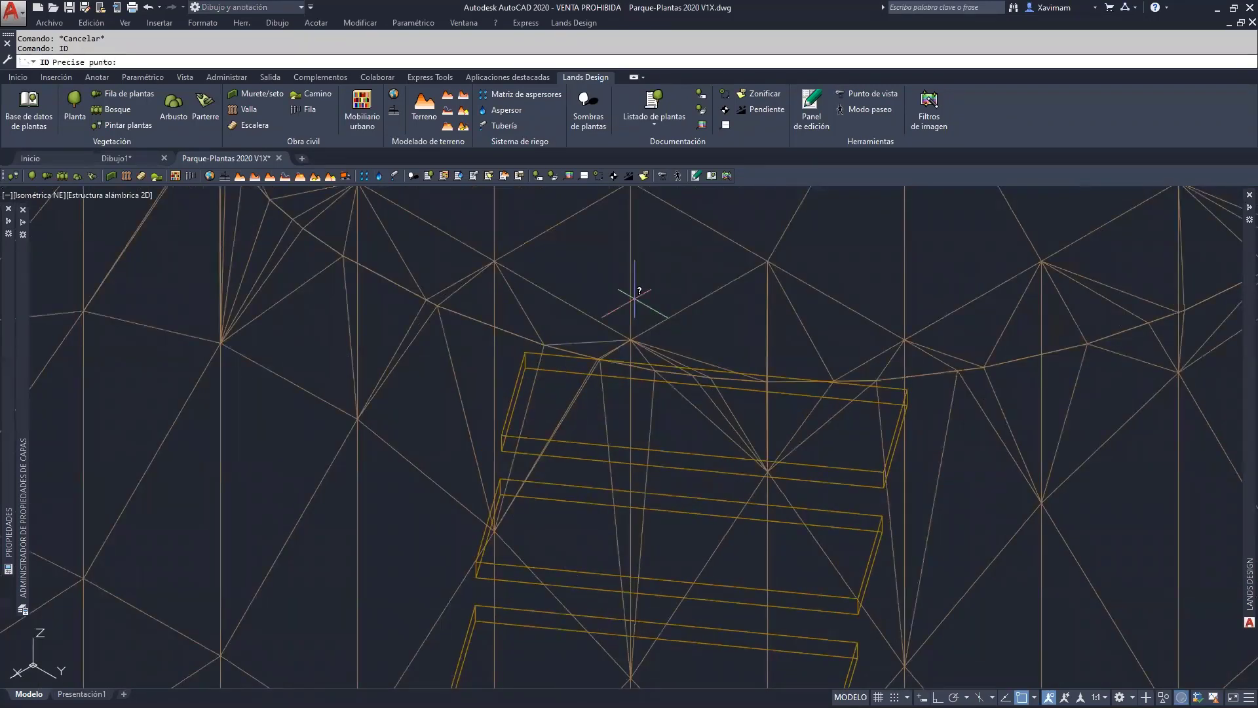
left_click(527, 351)
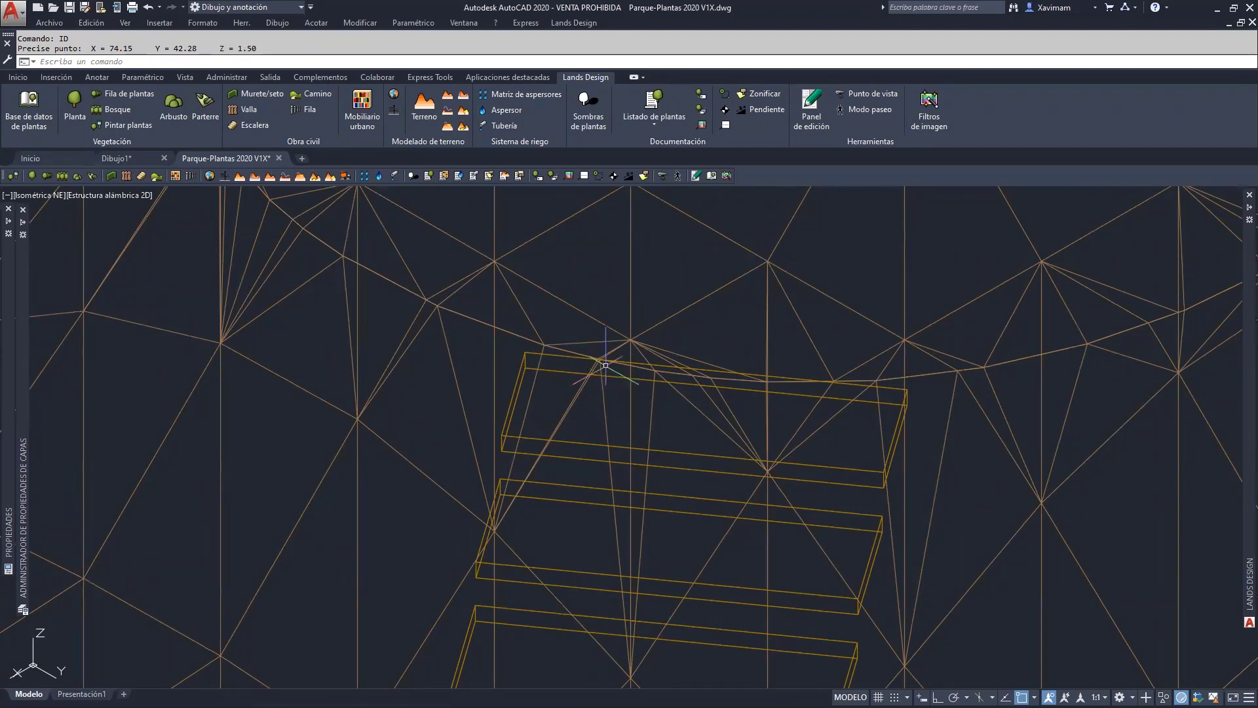
key("Return")
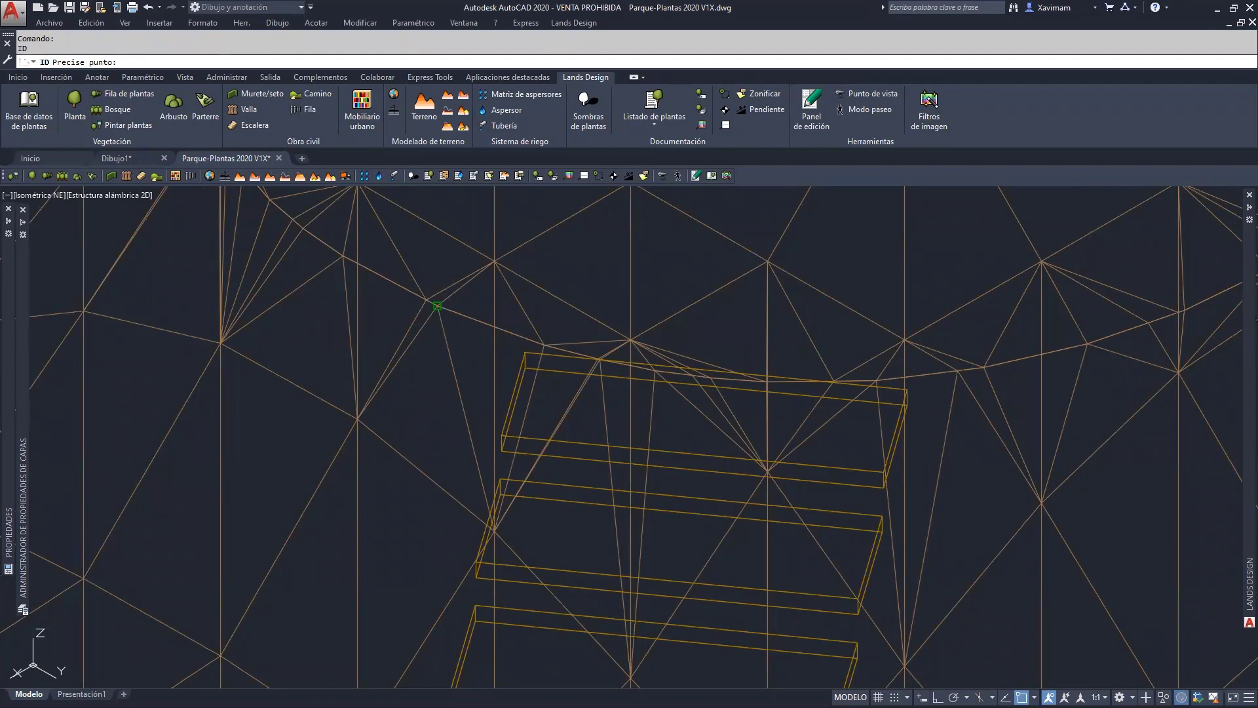
left_click(437, 306)
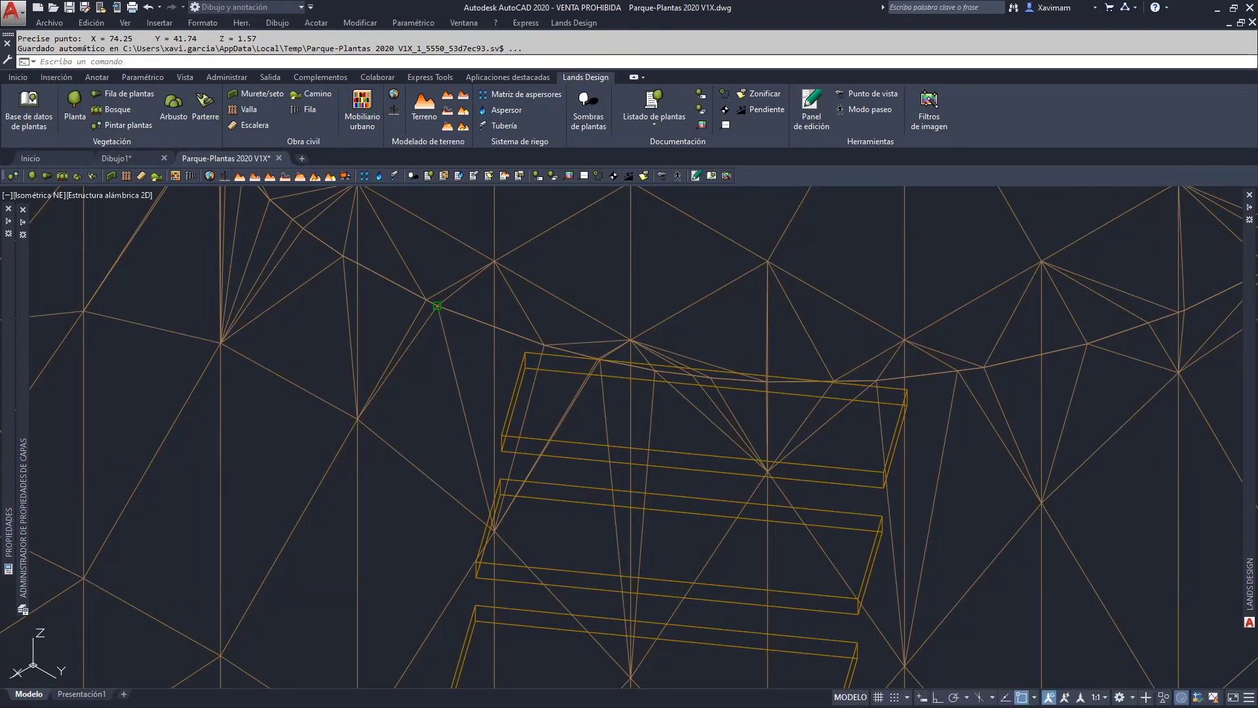
key("Escape")
key("Escape")
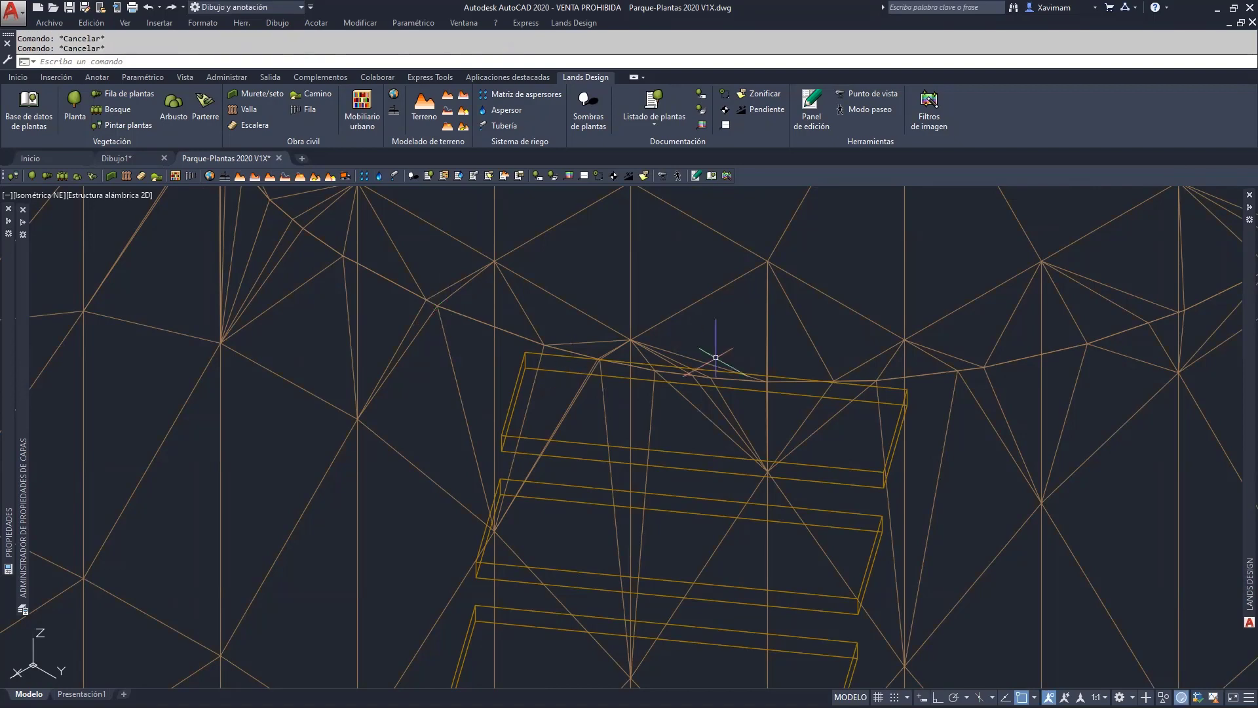
Set the model's visual style to shaded (Sombreado) and check the staircase's top slab against the terrain.
scroll(676, 347, "down", 6)
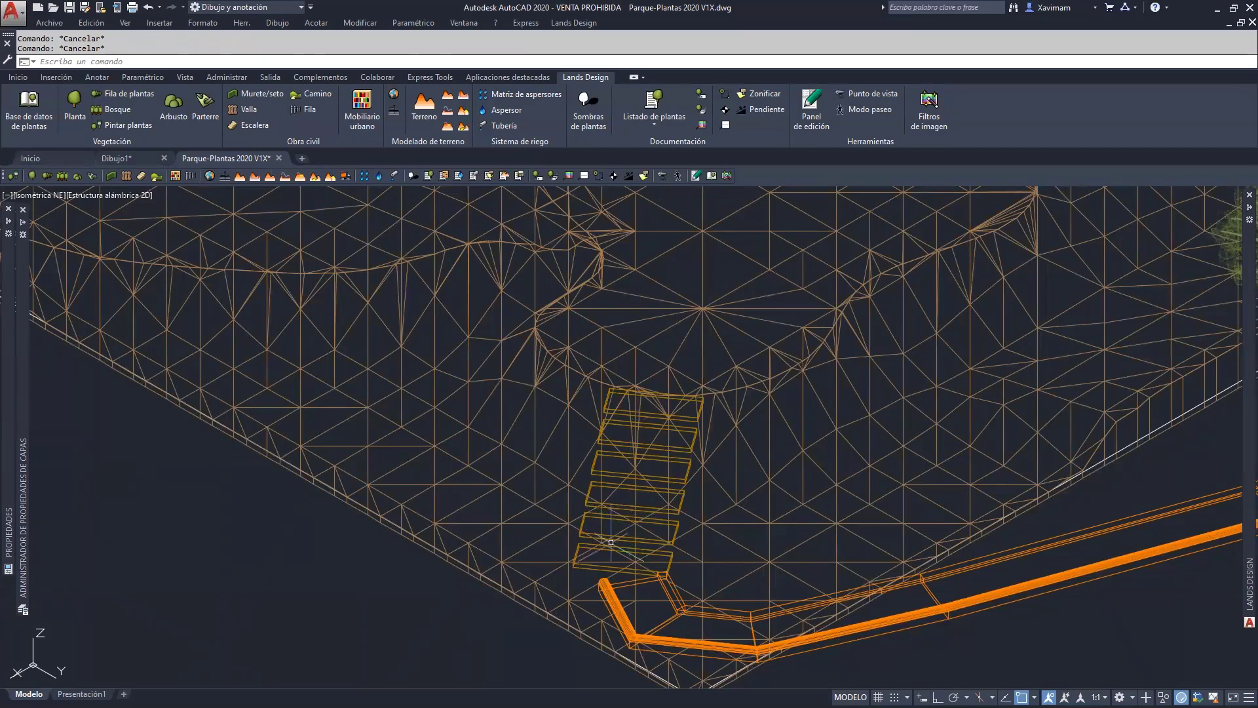
left_click(127, 194)
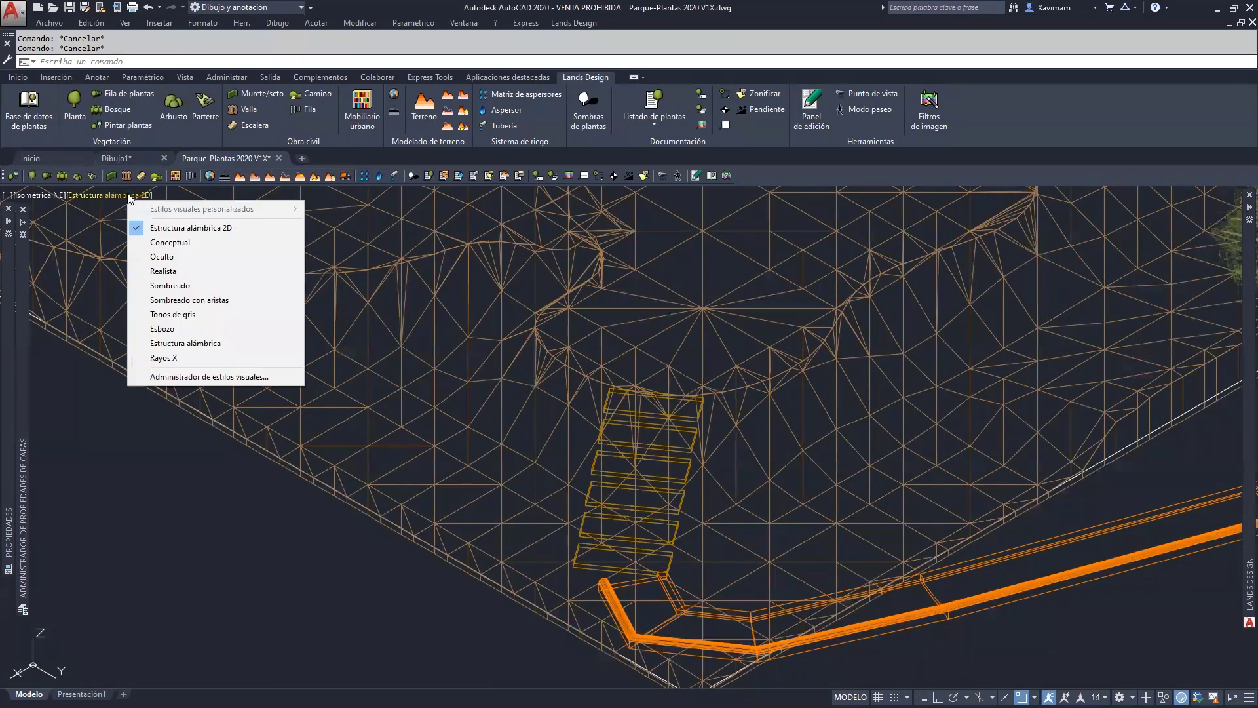
left_click(171, 289)
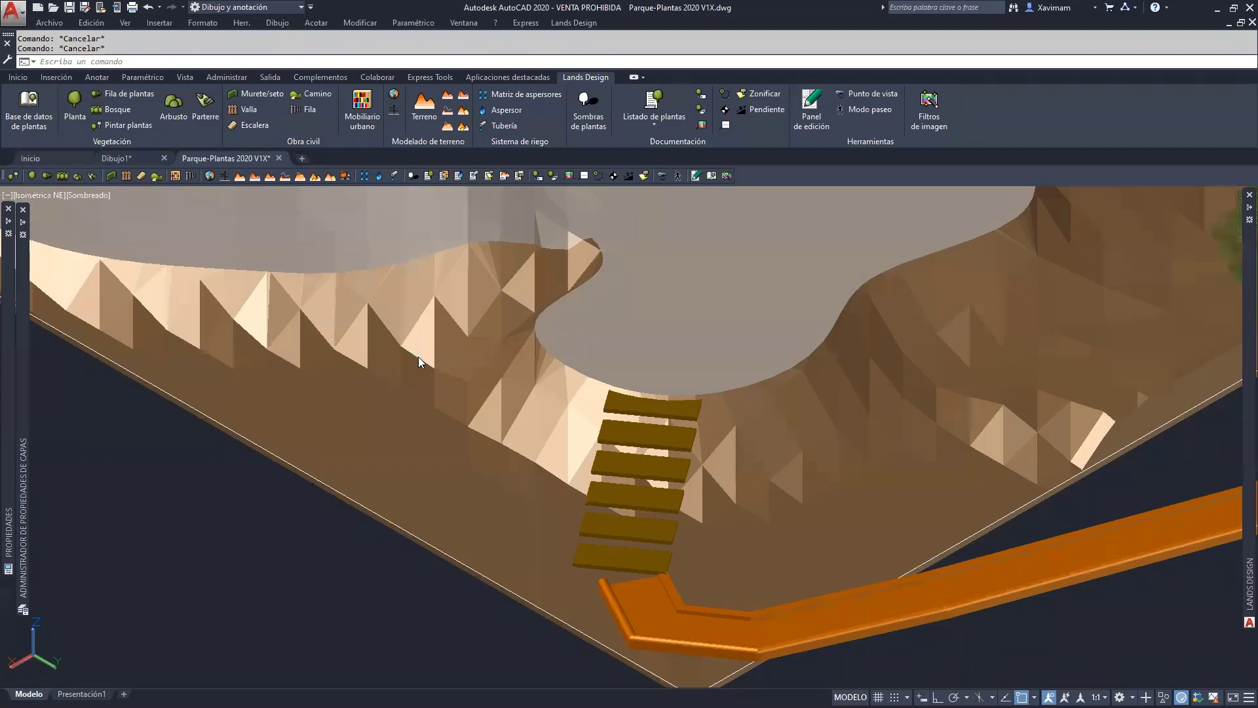
scroll(687, 420, "up", 5)
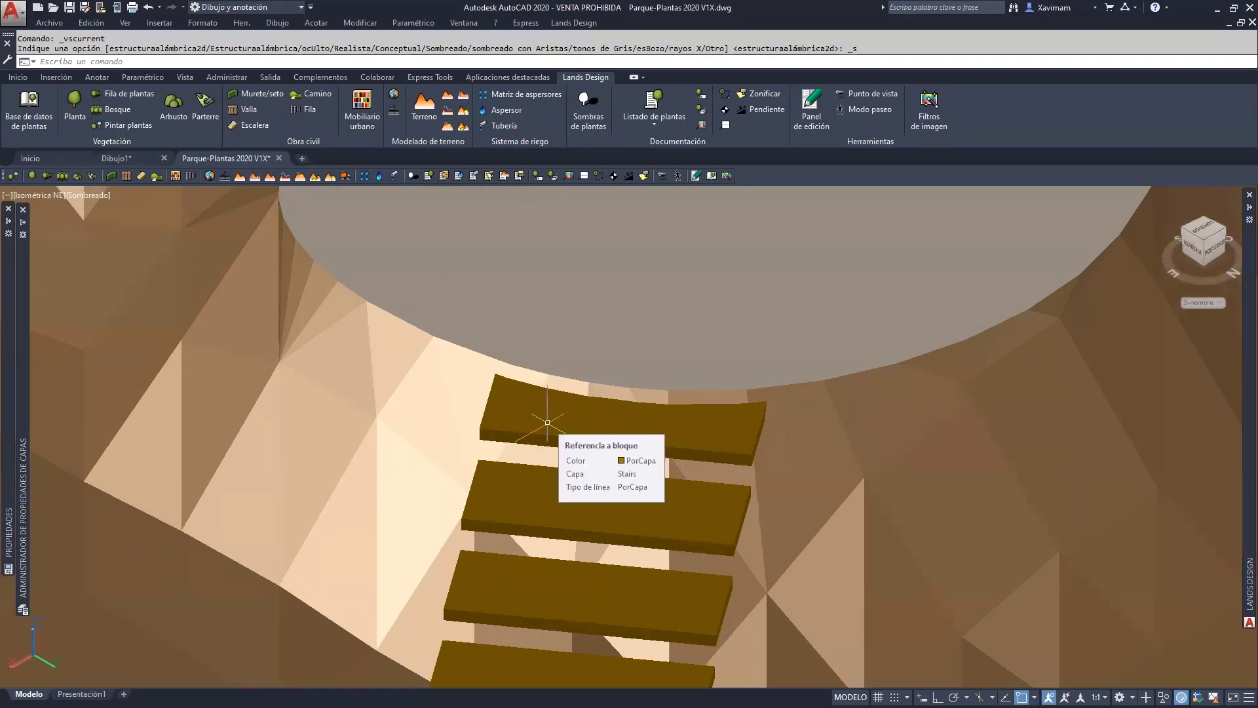
scroll(543, 432, "down", 3)
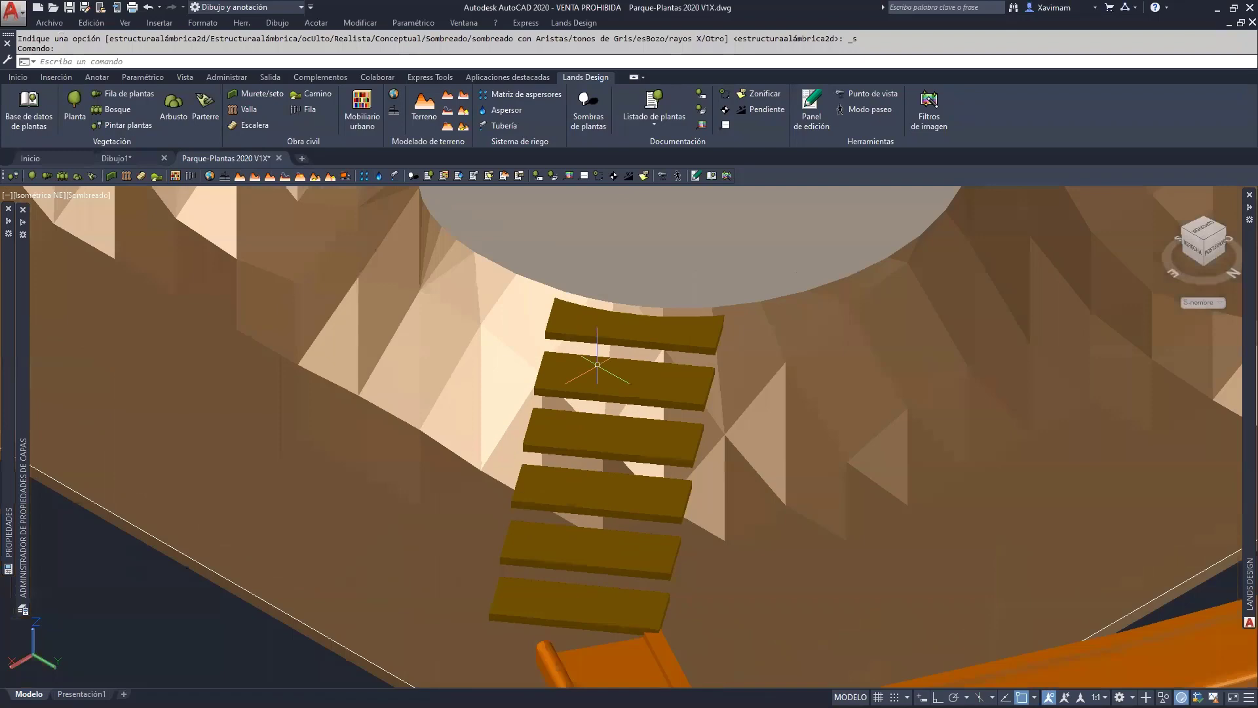
Set the staircase's riser (Contrahuella) to 0.26 and check the top slab against the terrain.
left_click(627, 330)
mouse_move(1243, 452)
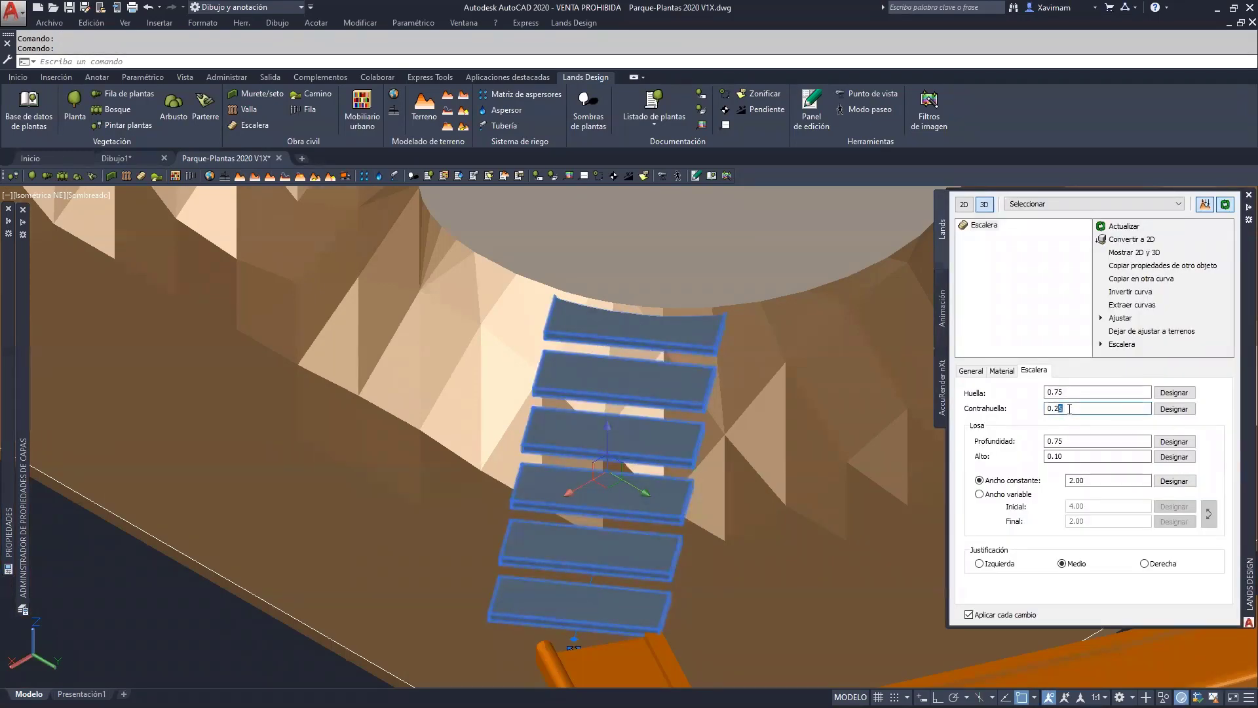
left_click(1082, 393)
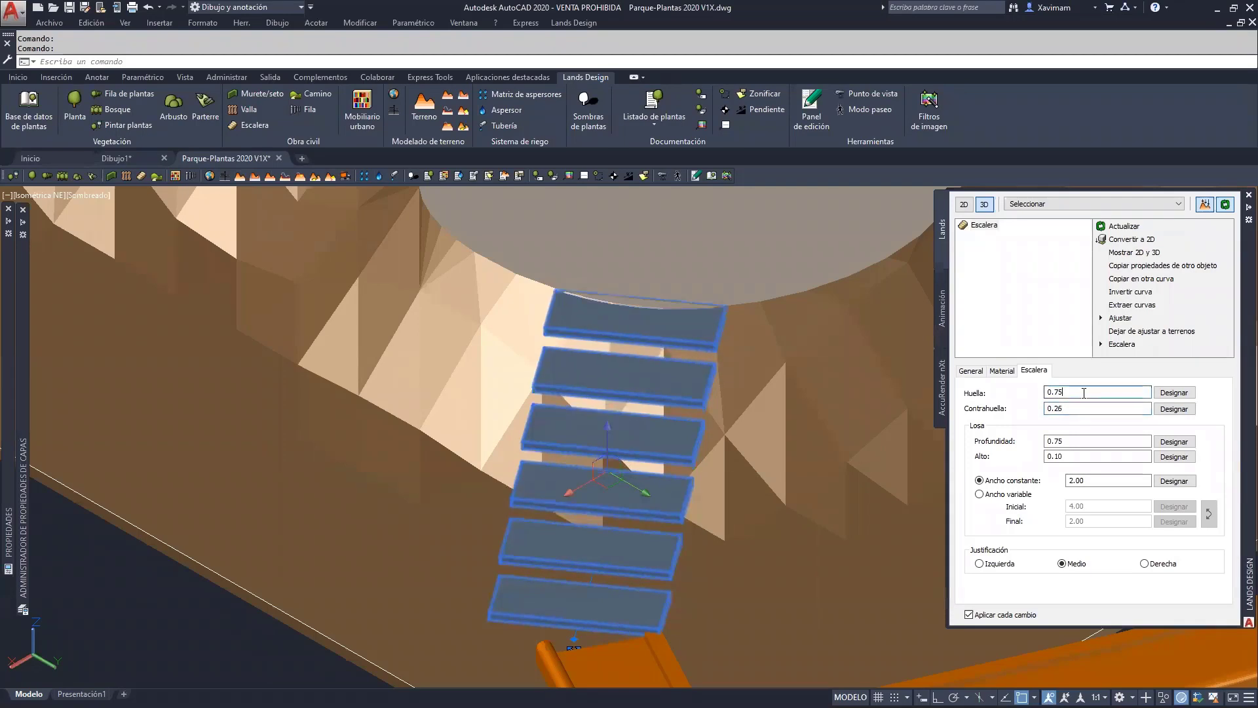
key("Escape")
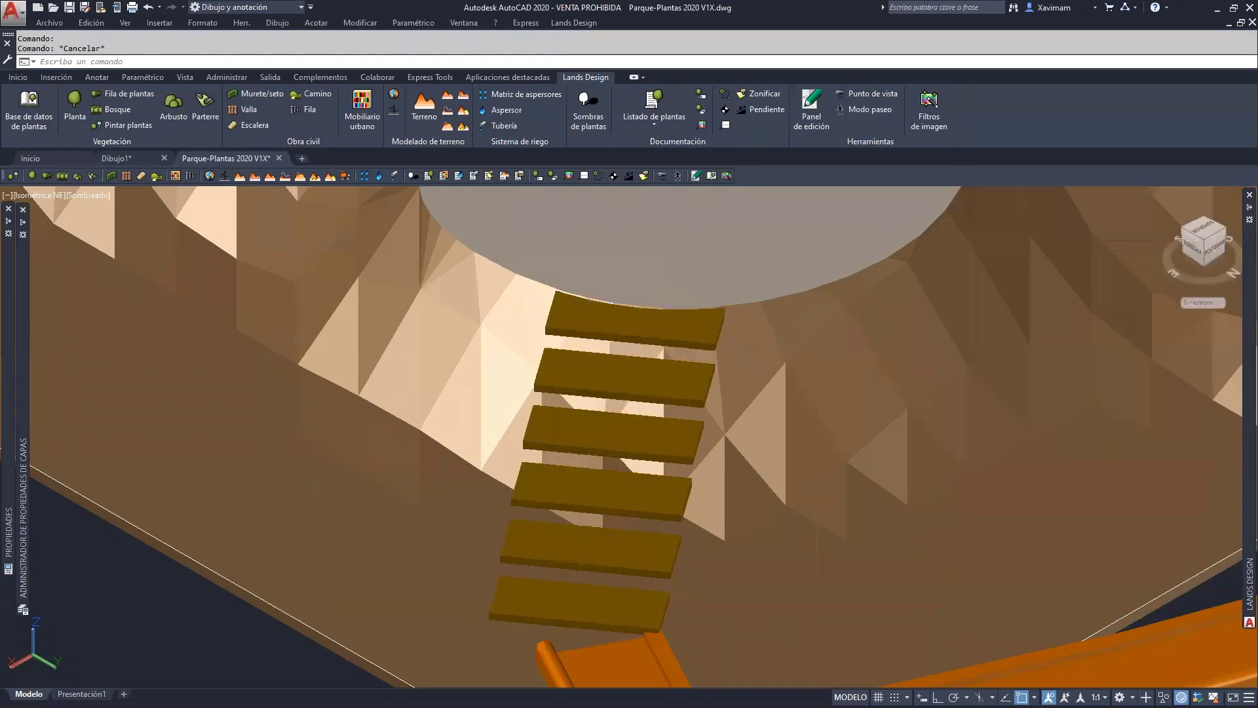
scroll(672, 334, "up", 5)
scroll(663, 303, "down", 3)
key("Escape")
scroll(664, 303, "down", 3)
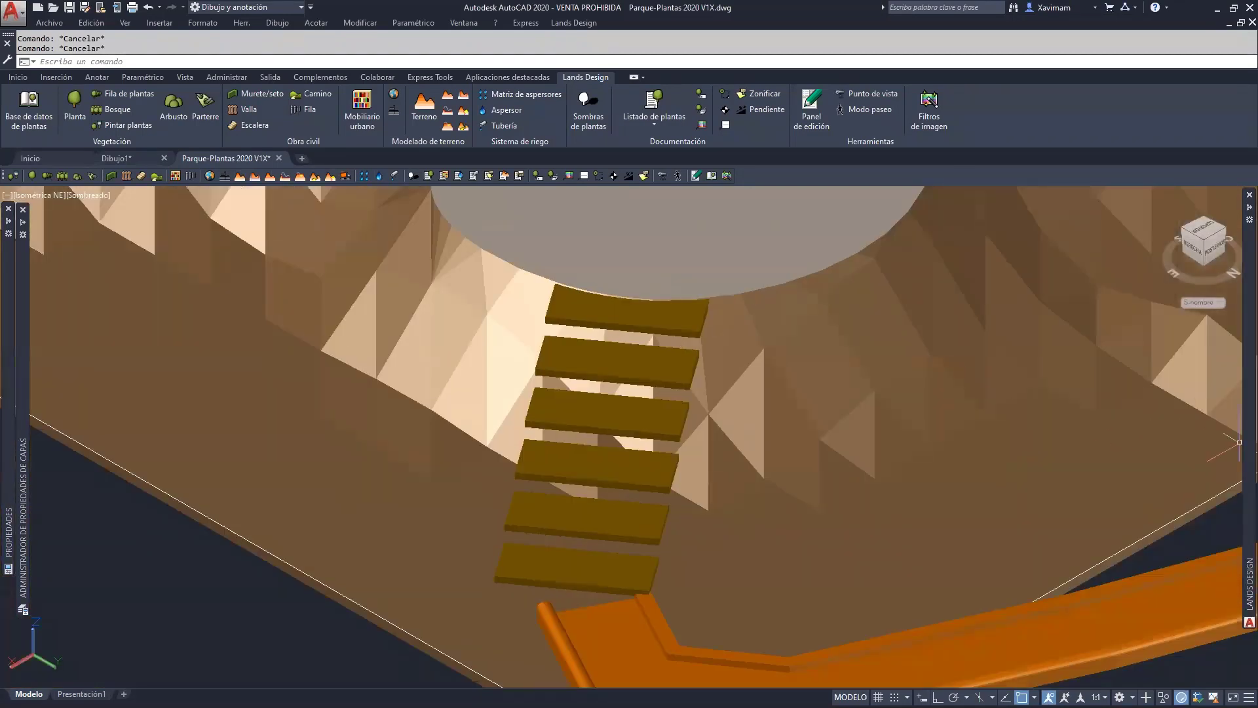
Set the staircase's riser (Contrahuella) to 0.27 and deselect the staircase.
mouse_move(1240, 454)
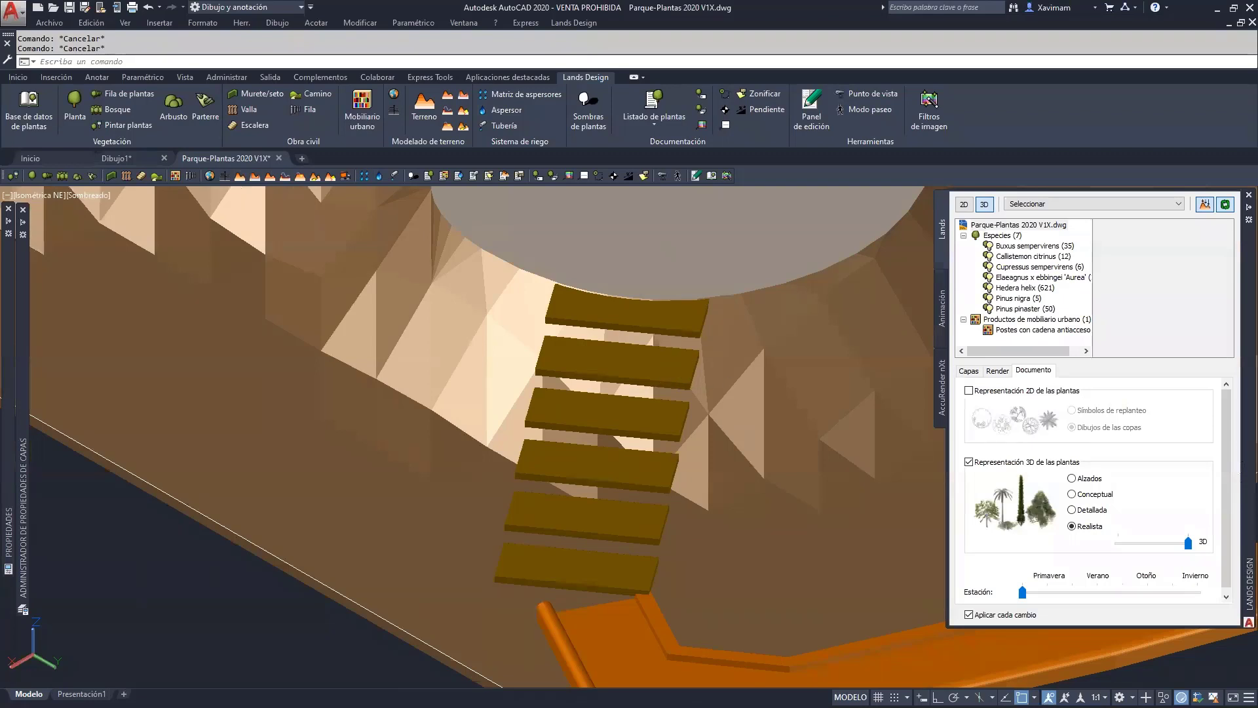
left_click(667, 414)
left_click_drag(1058, 411, 1074, 411)
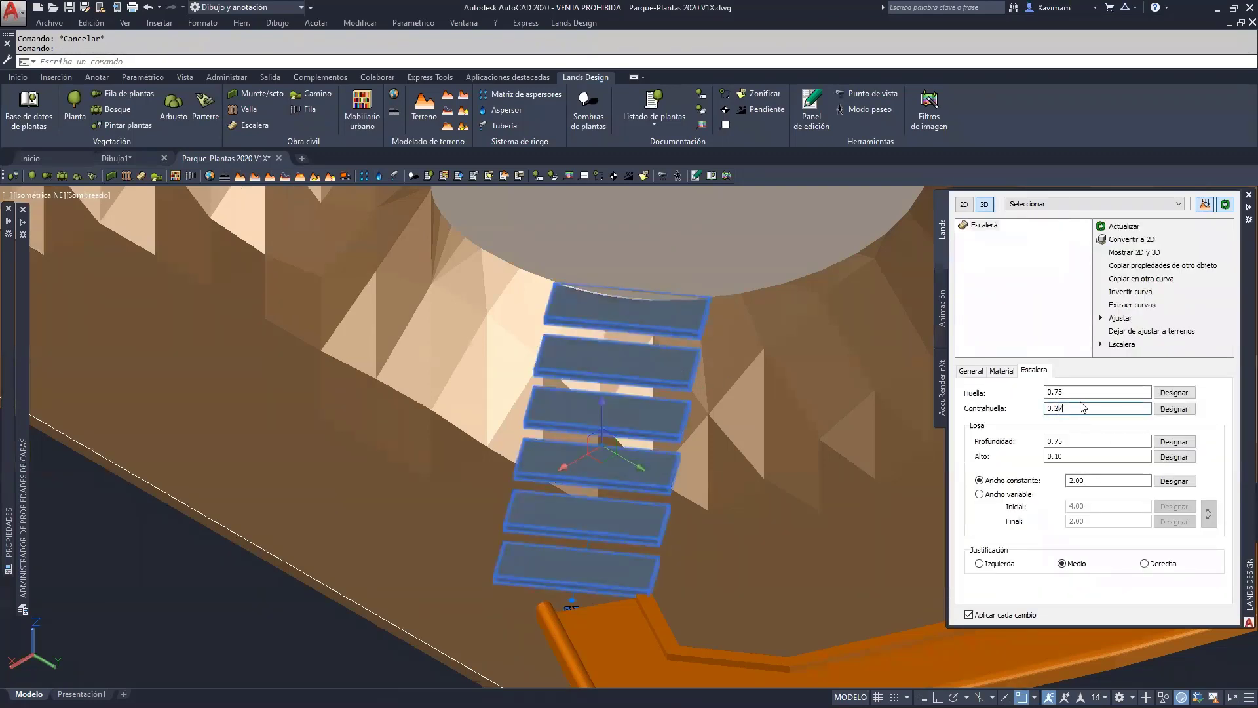
left_click(1080, 393)
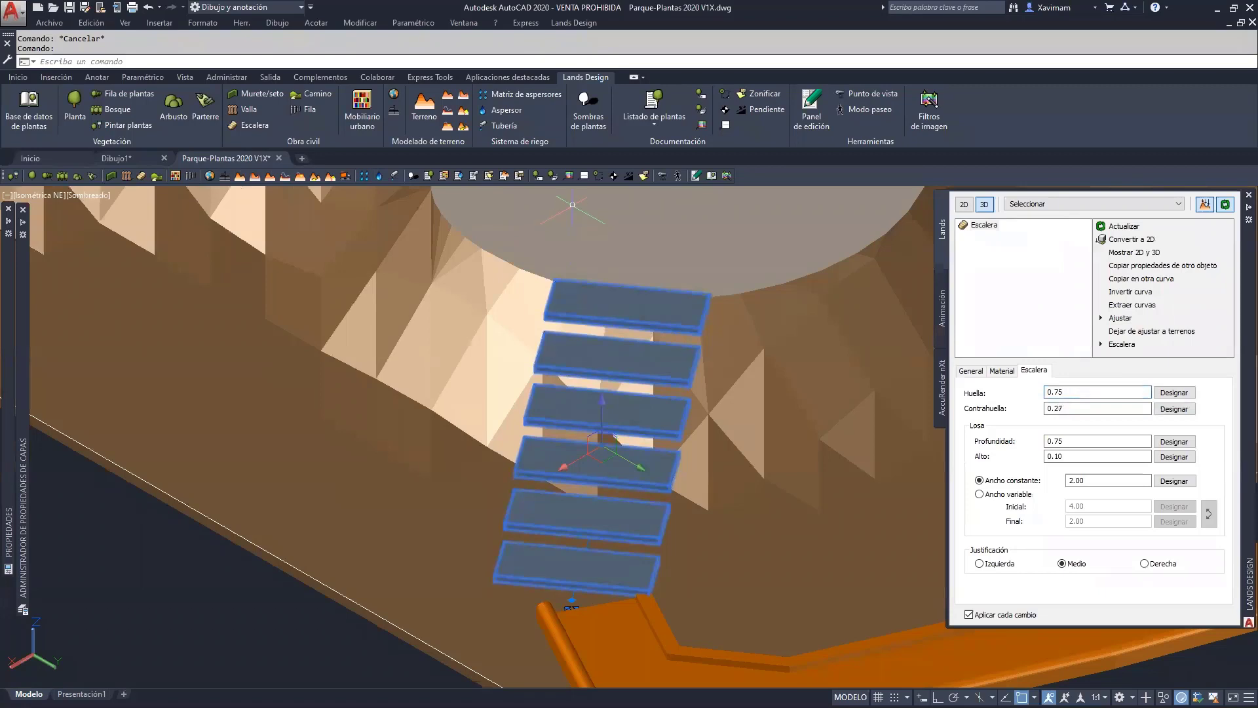
key("Escape")
Examine how the staircase's top slab meets the terrain and how the kerbed path joins the paving at the bollards.
scroll(690, 308, "up", 8)
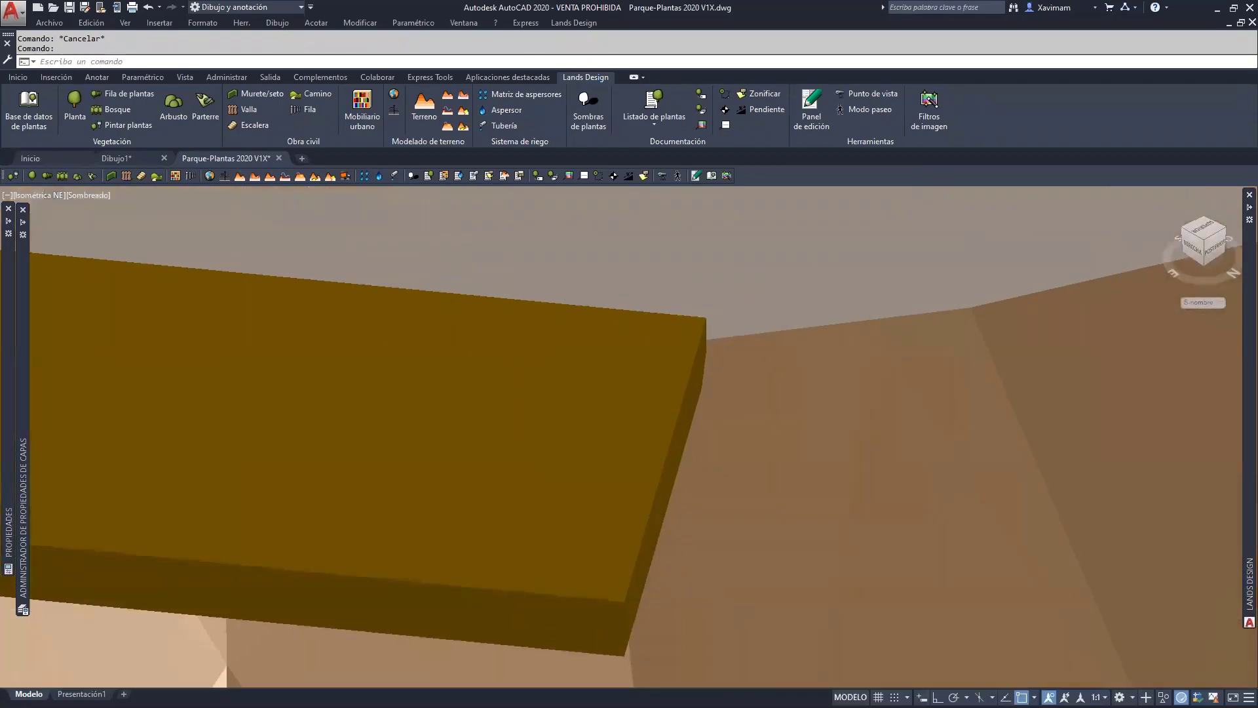
scroll(678, 349, "down", 7)
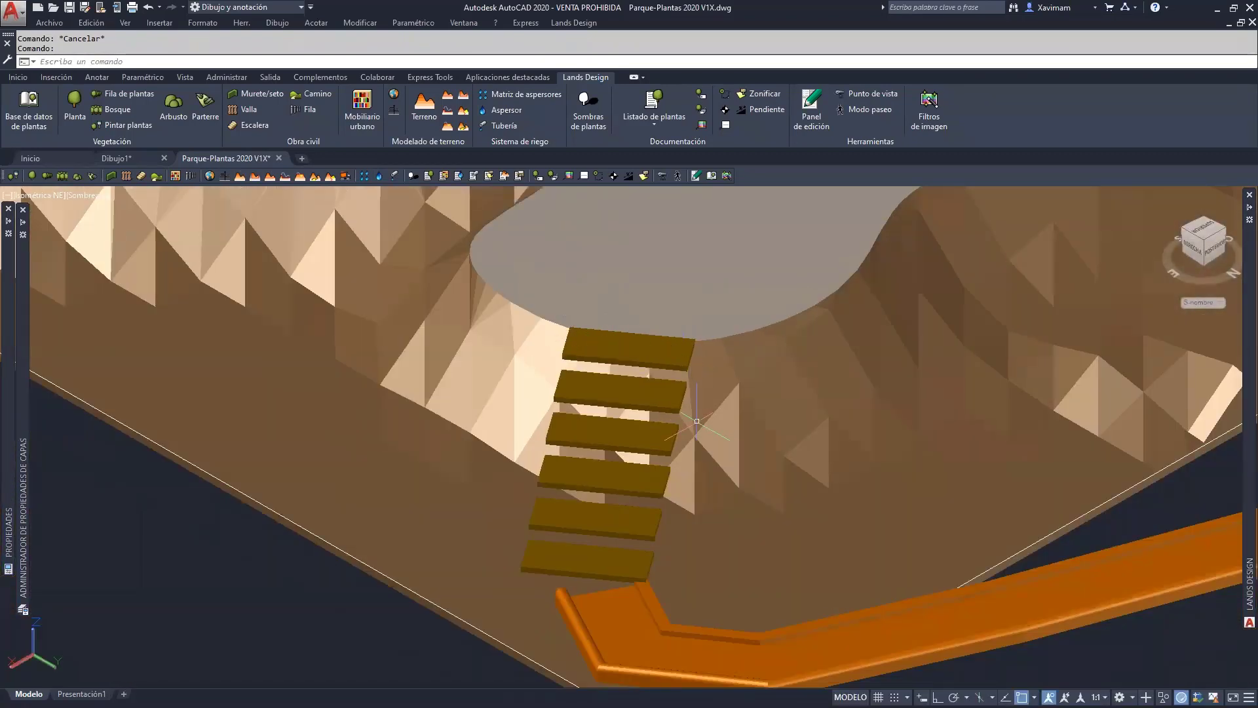
scroll(688, 345, "up", 2)
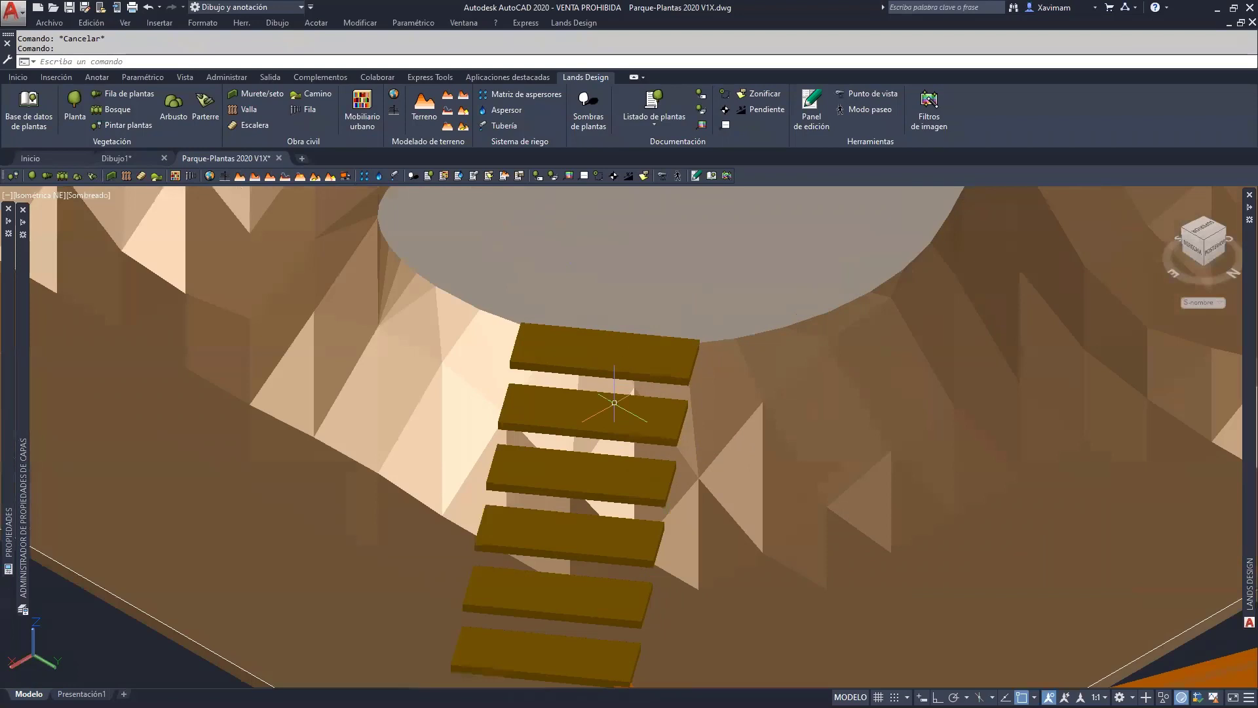
scroll(606, 377, "down", 6)
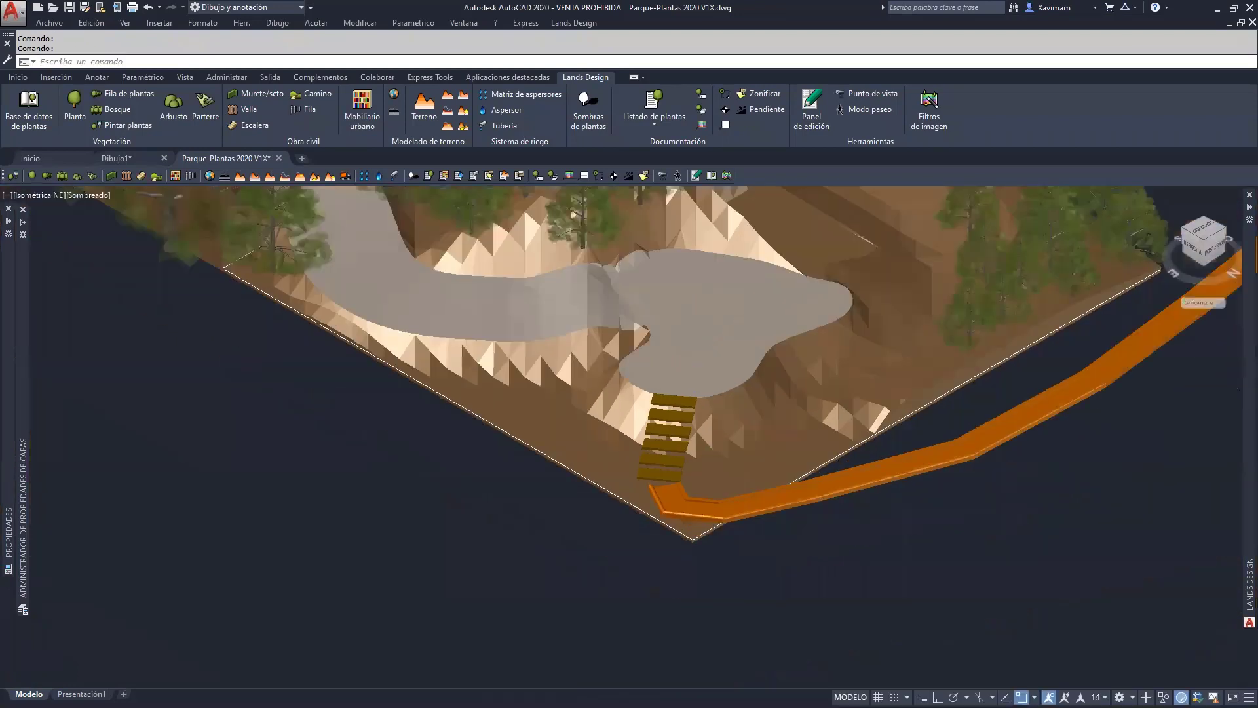
scroll(699, 415, "down", 2)
middle_click_drag(699, 415, 643, 622)
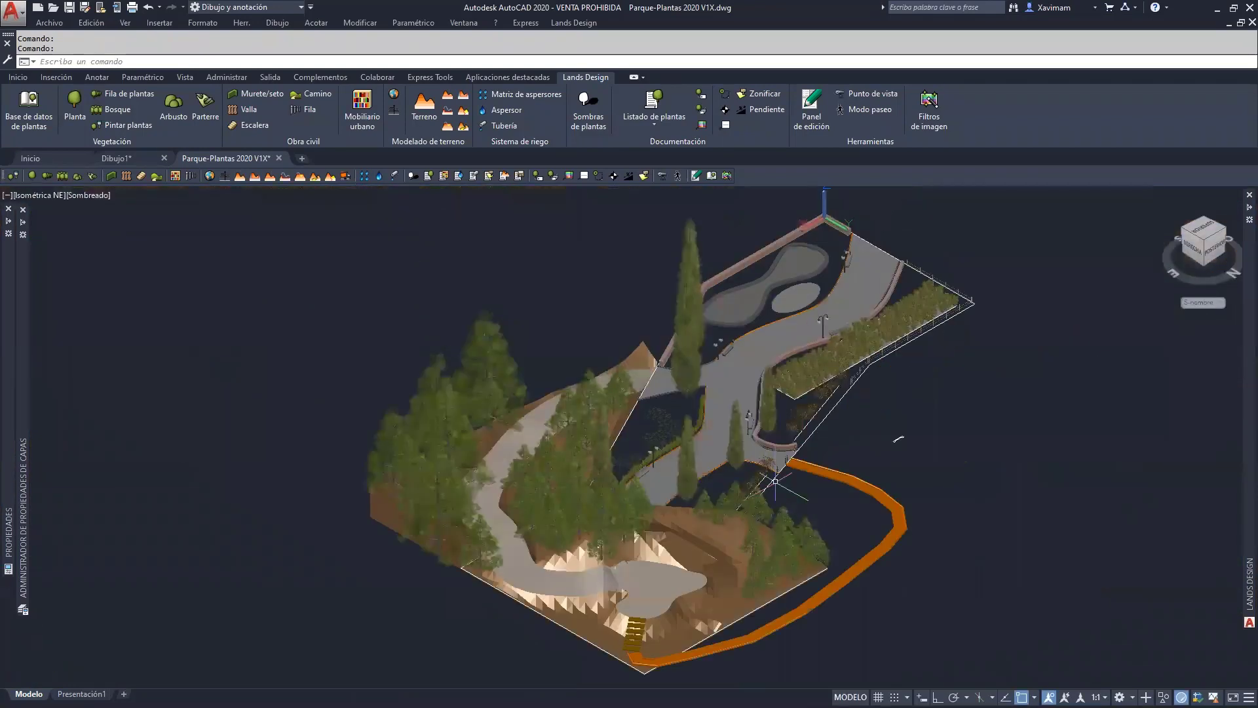
middle_click_drag(776, 496, 565, 477, "shift")
scroll(565, 478, "up", 8)
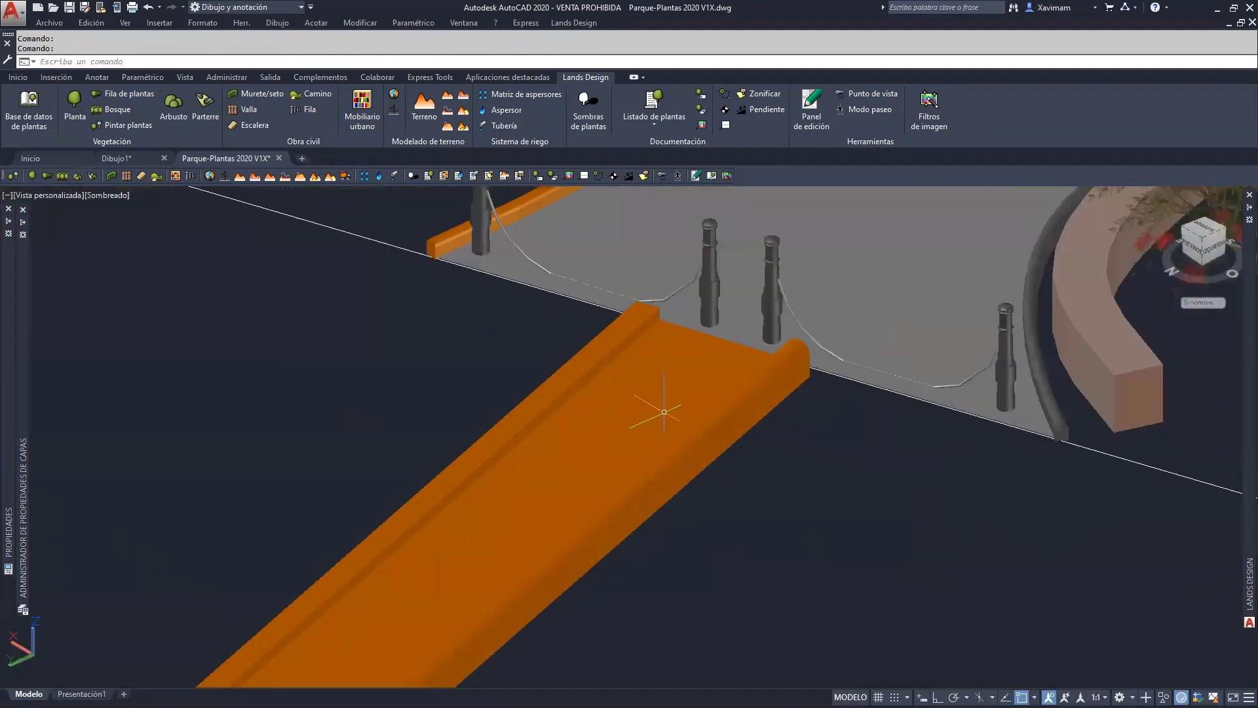
middle_click_drag(666, 420, 651, 511)
scroll(653, 511, "down", 2)
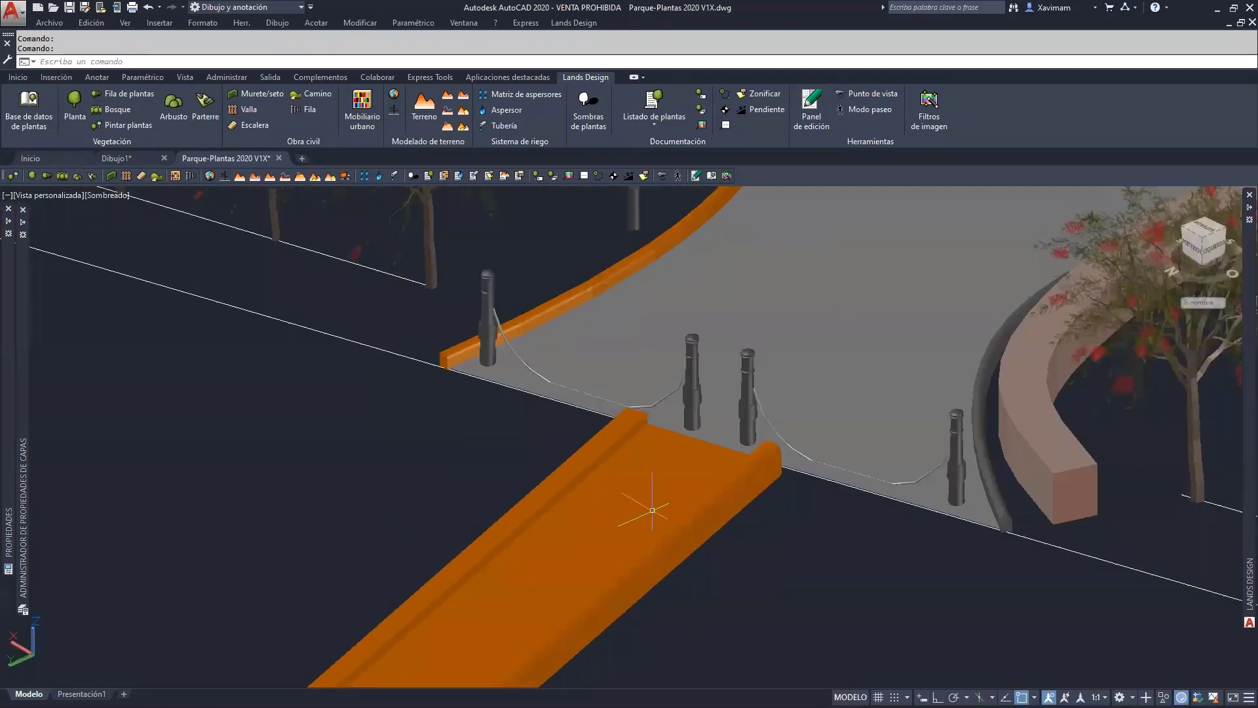
scroll(716, 421, "down", 3)
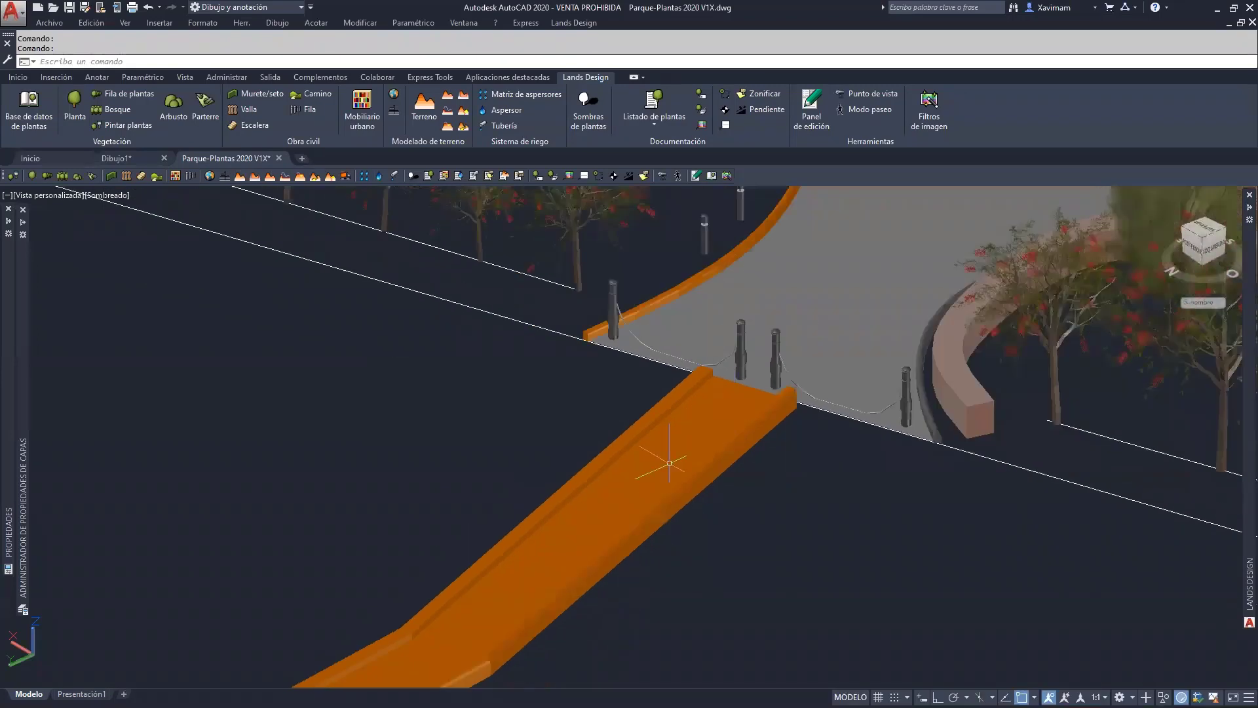
scroll(759, 544, "down", 4)
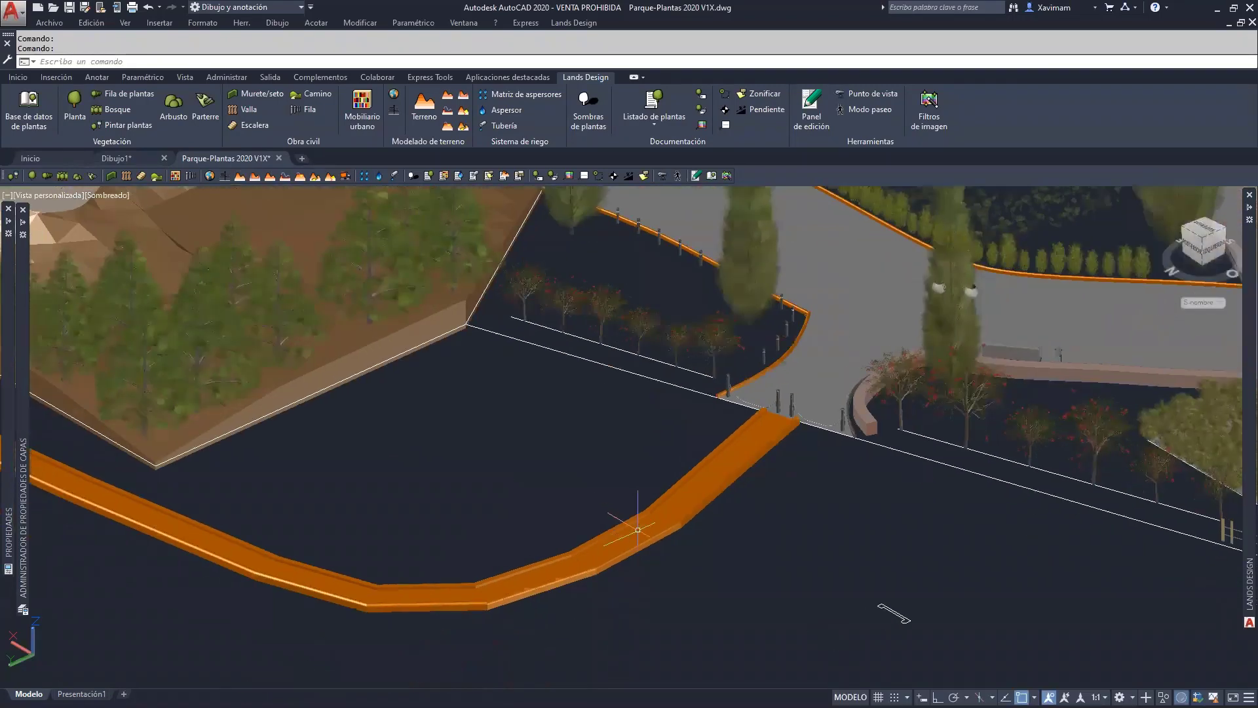
Smooth the kerbed path's bends by raising its smoothness (Suavidad) to about the middle of its range.
left_click(644, 530)
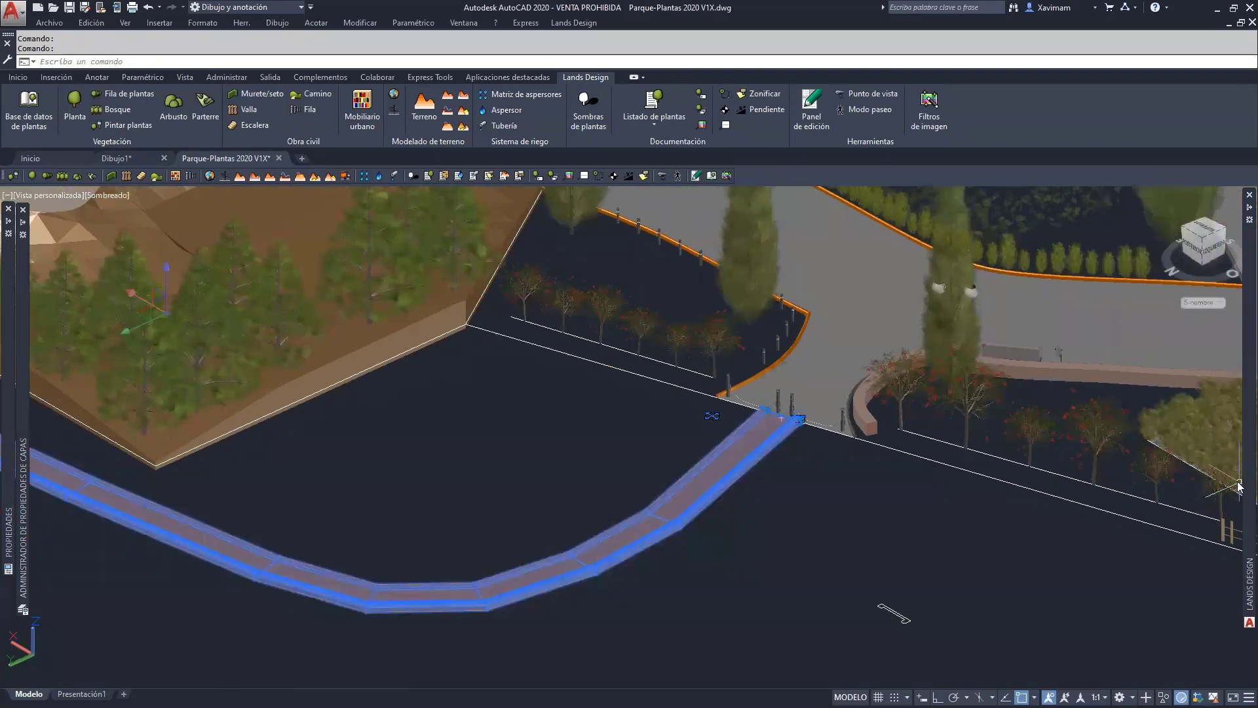
mouse_move(1239, 486)
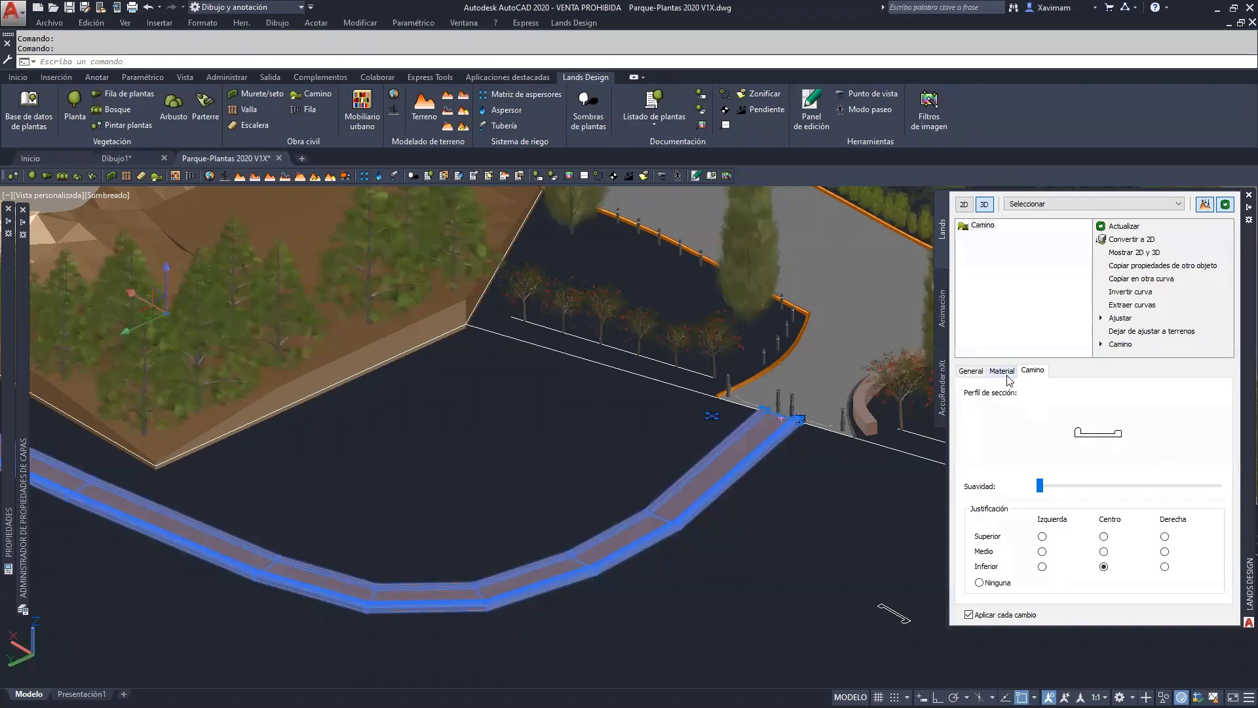
left_click_drag(1040, 488, 1144, 490)
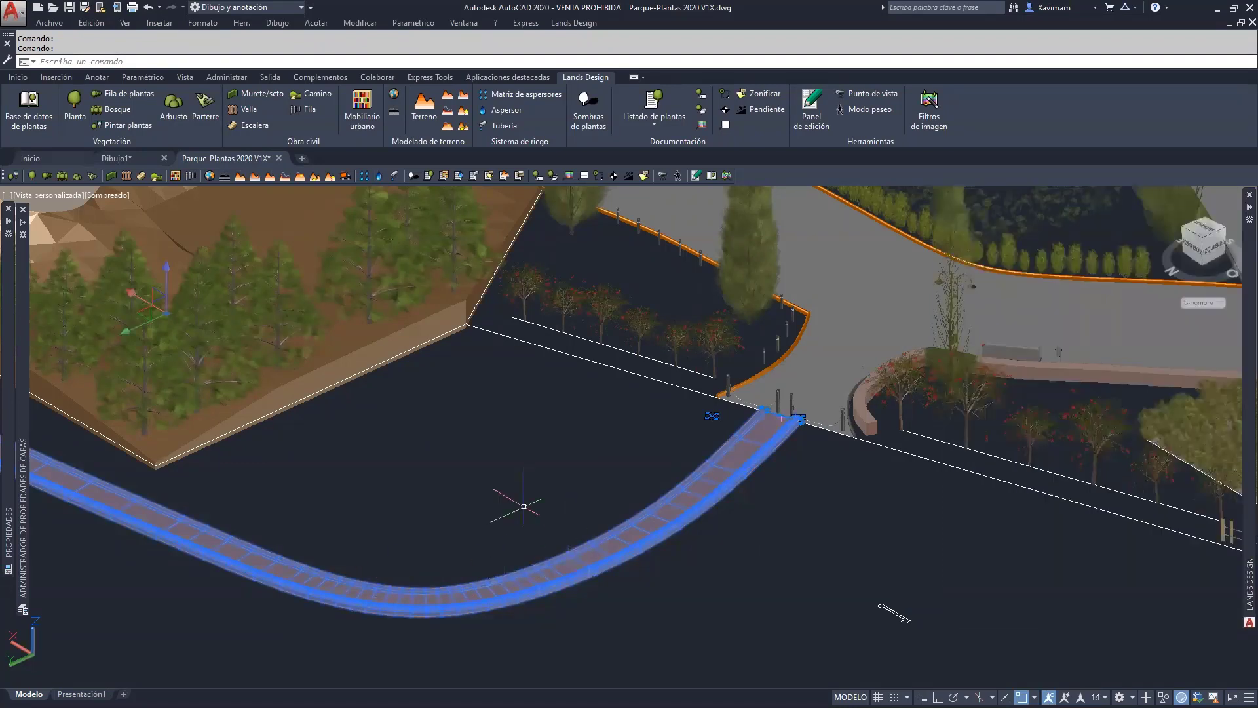
key("Escape")
scroll(527, 522, "down", 2)
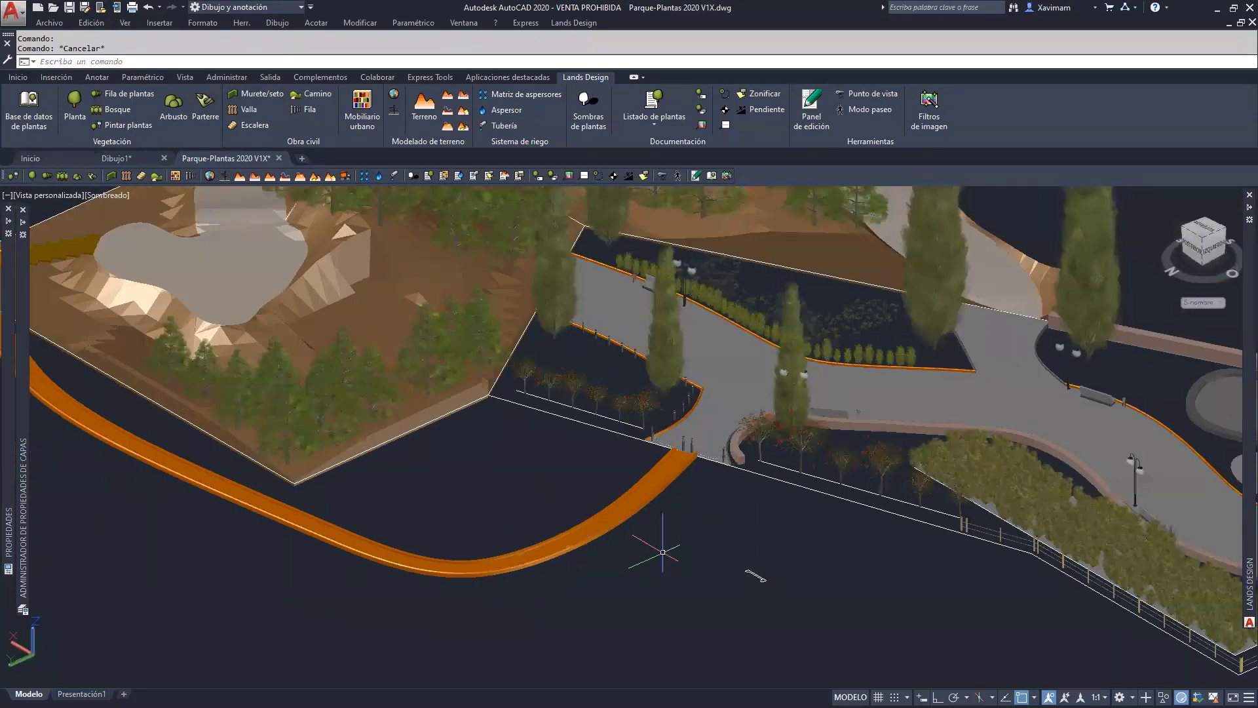
middle_click_drag(659, 565, 611, 504, "shift")
middle_click_drag(722, 435, 626, 474)
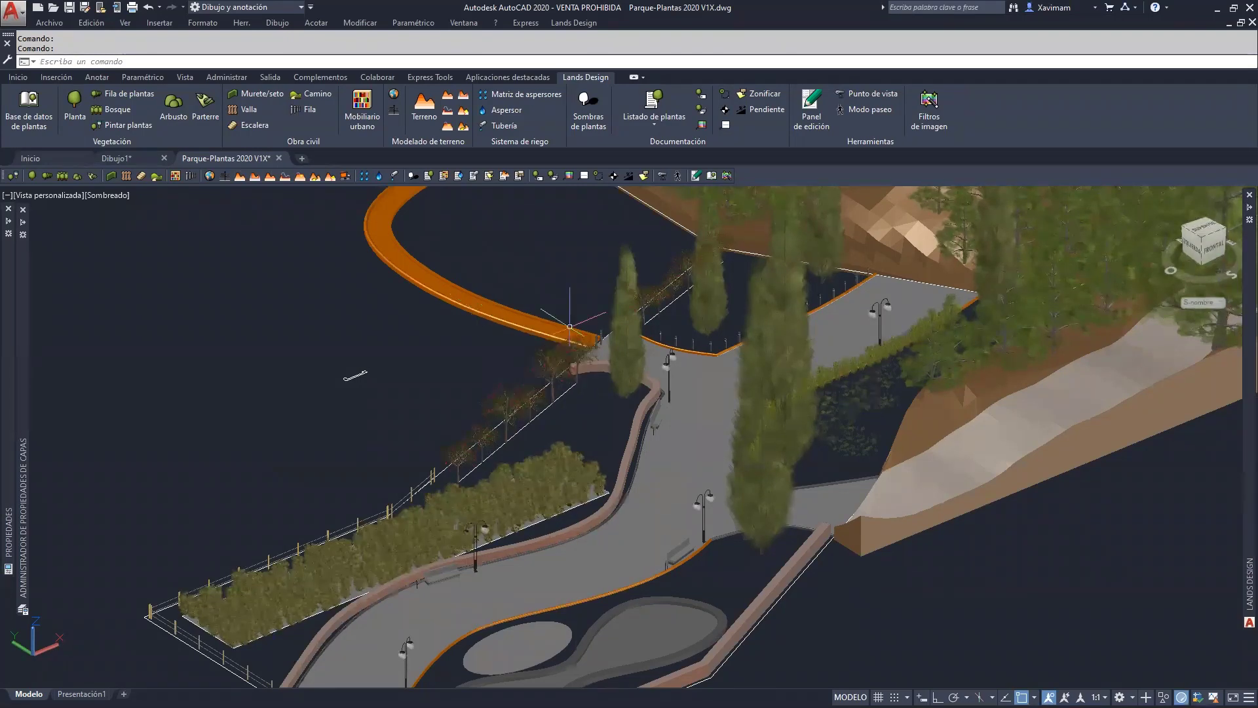
scroll(685, 360, "down", 3)
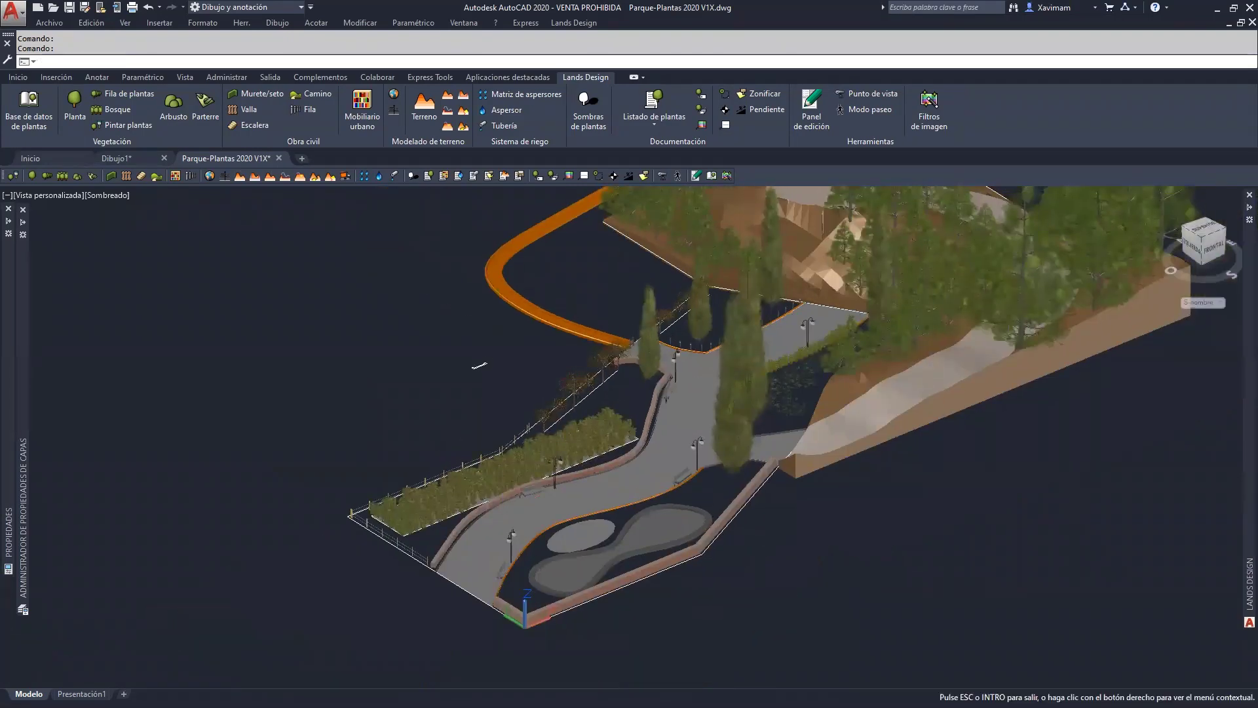
Set the 3D plant representation of the park to elevation outlines (Alzados).
middle_click_drag(1009, 298, 592, 536)
middle_click_drag(823, 225, 751, 462)
key("Escape")
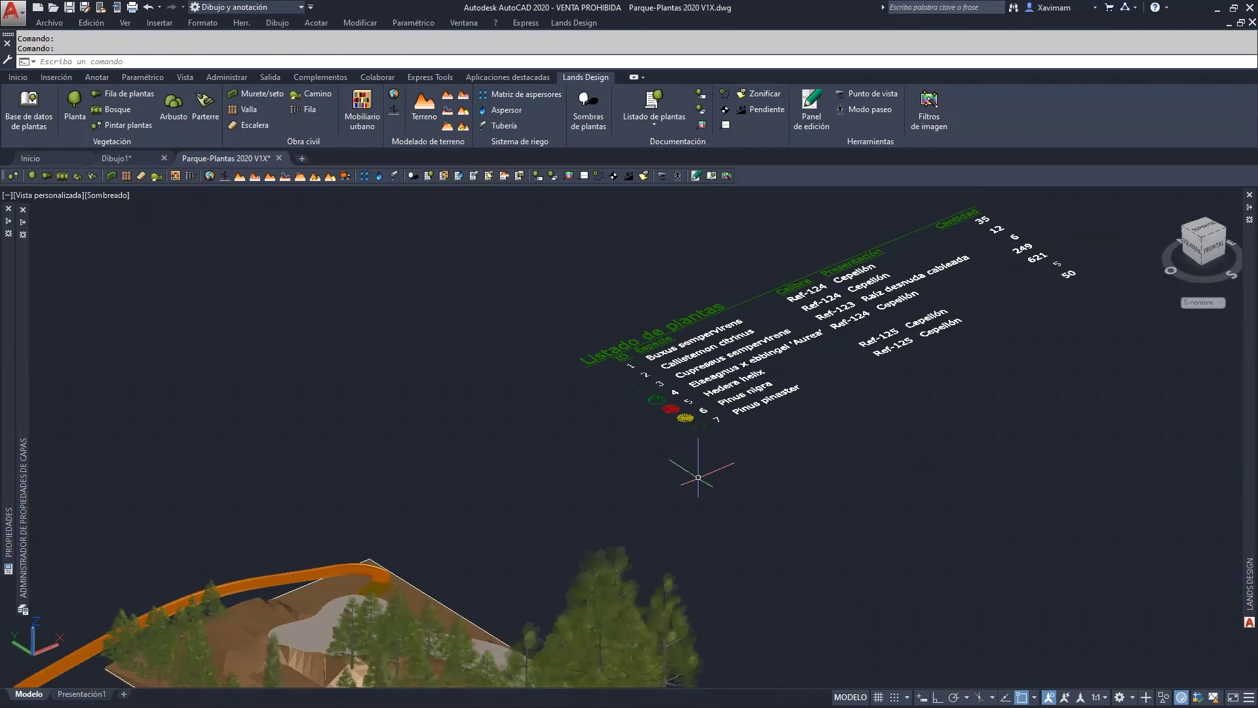
scroll(698, 477, "down", 2)
middle_click_drag(698, 477, 821, 373)
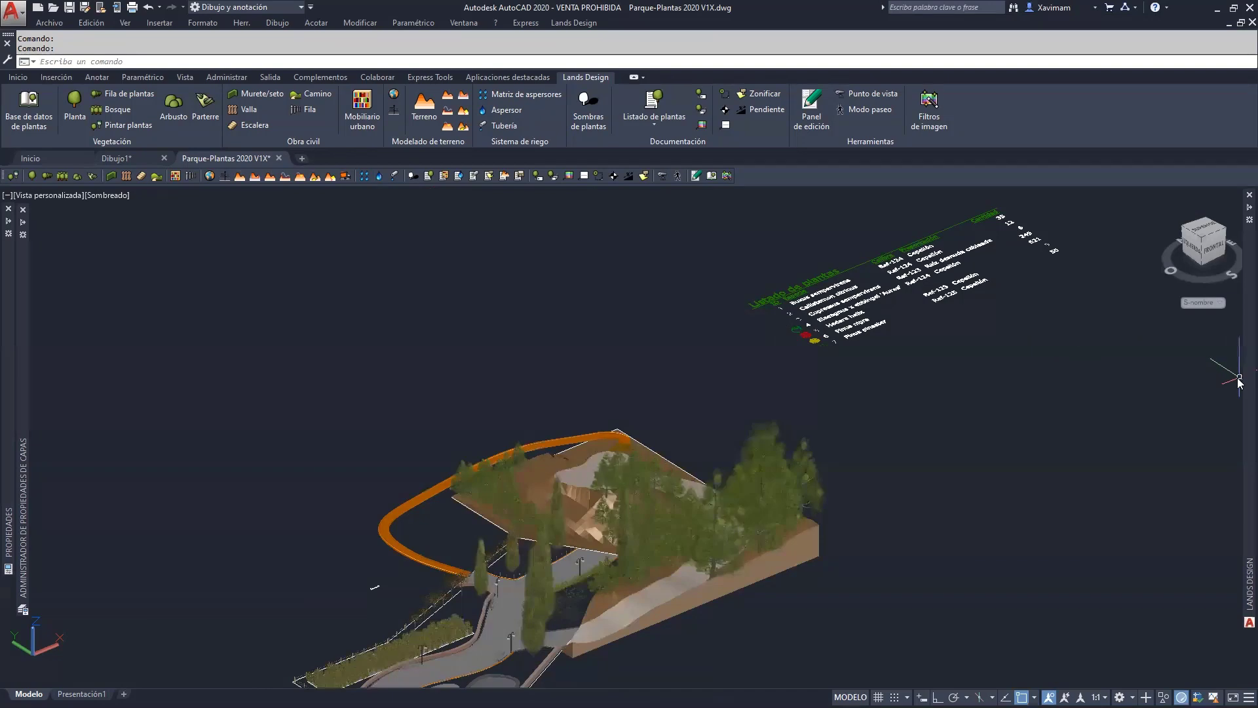
mouse_move(1238, 378)
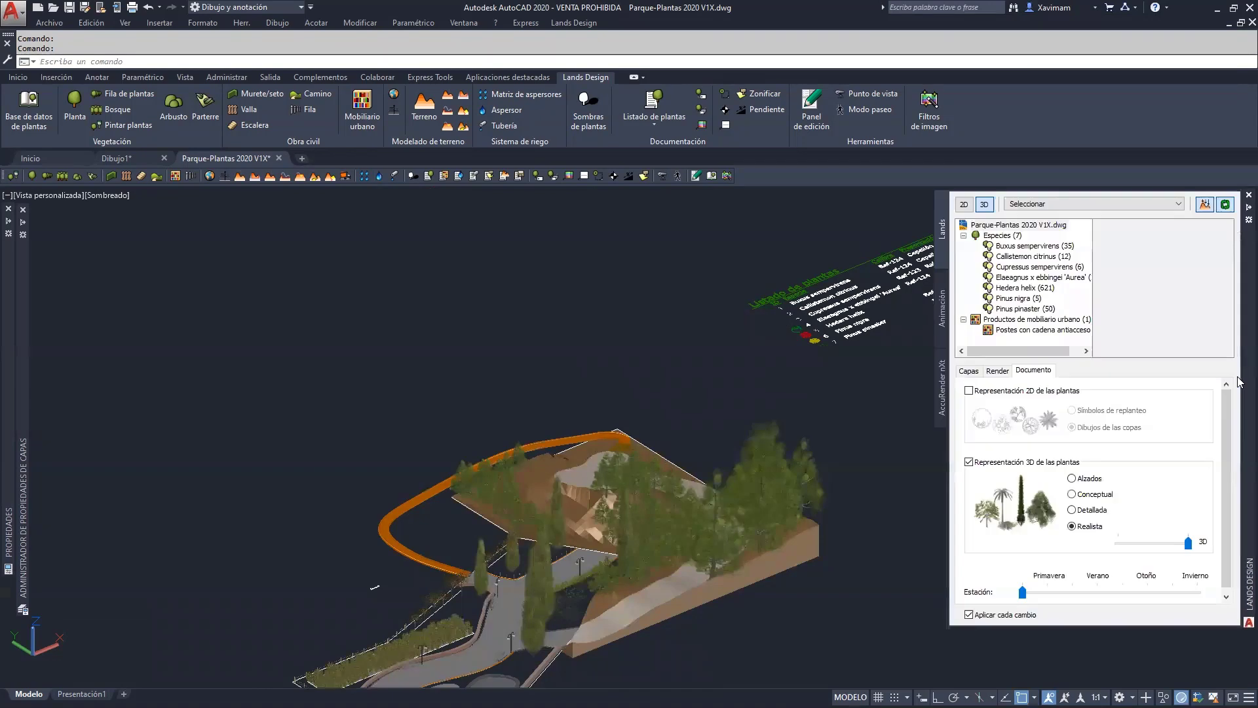
left_click(1073, 479)
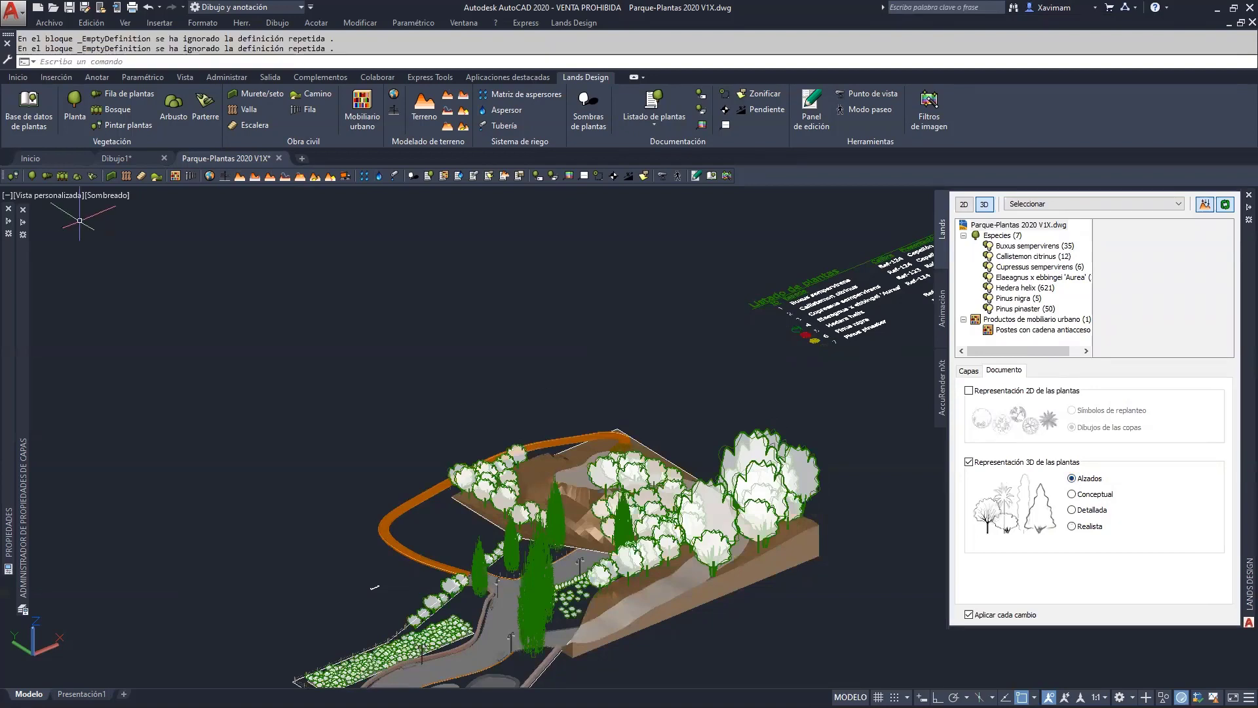
View the park's elevations from the front (Frontal) and from the right side (Derecha).
left_click(52, 196)
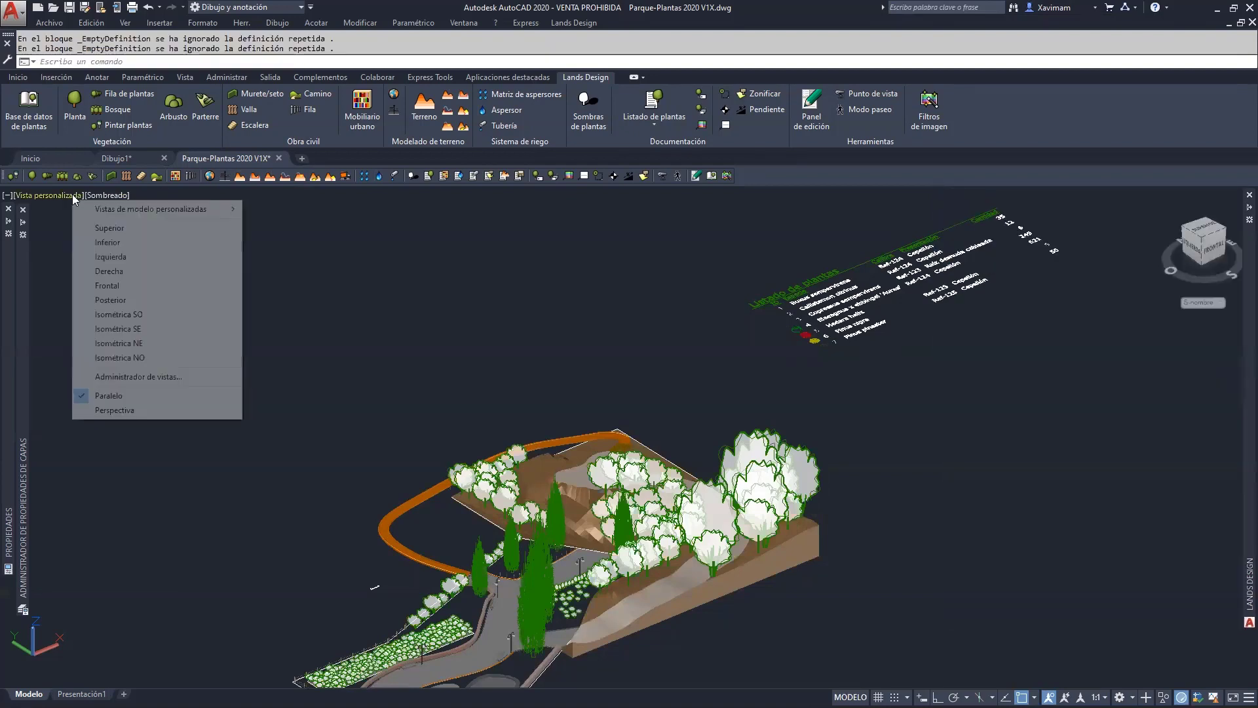
left_click(124, 288)
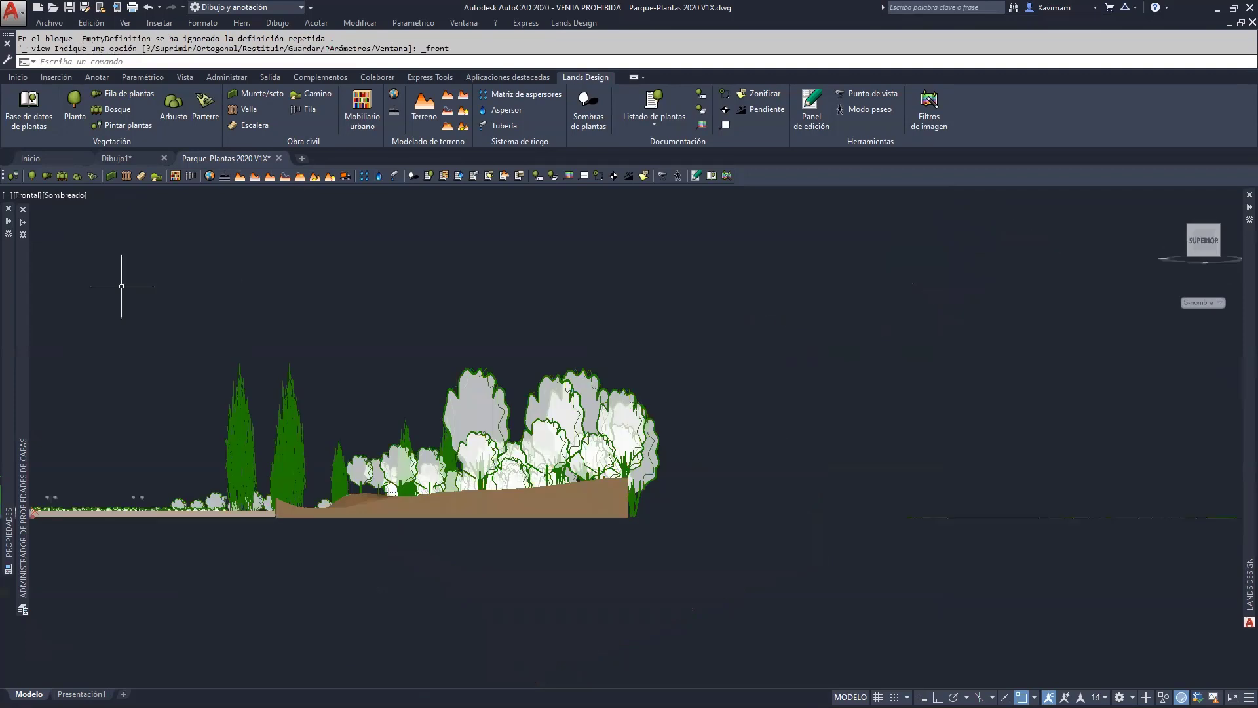
mouse_move(175, 295)
middle_mouse_down()
mouse_move(275, 328)
mouse_move(437, 343)
middle_mouse_up()
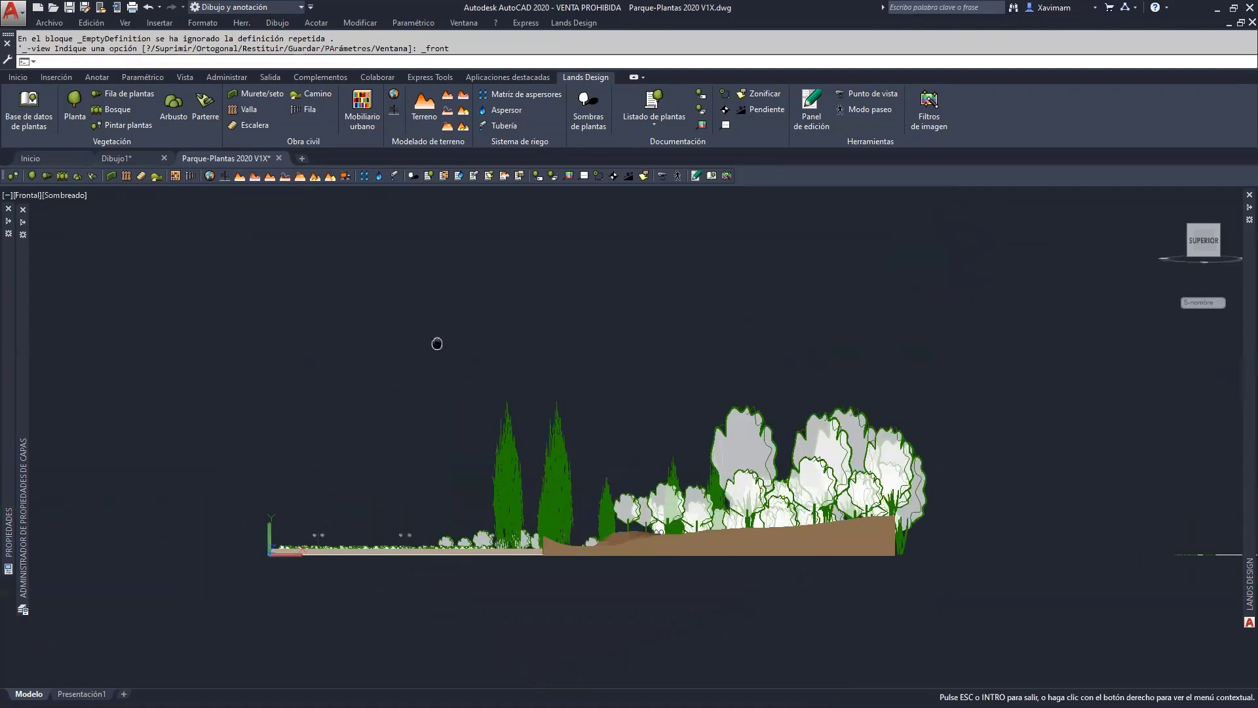
key("Escape")
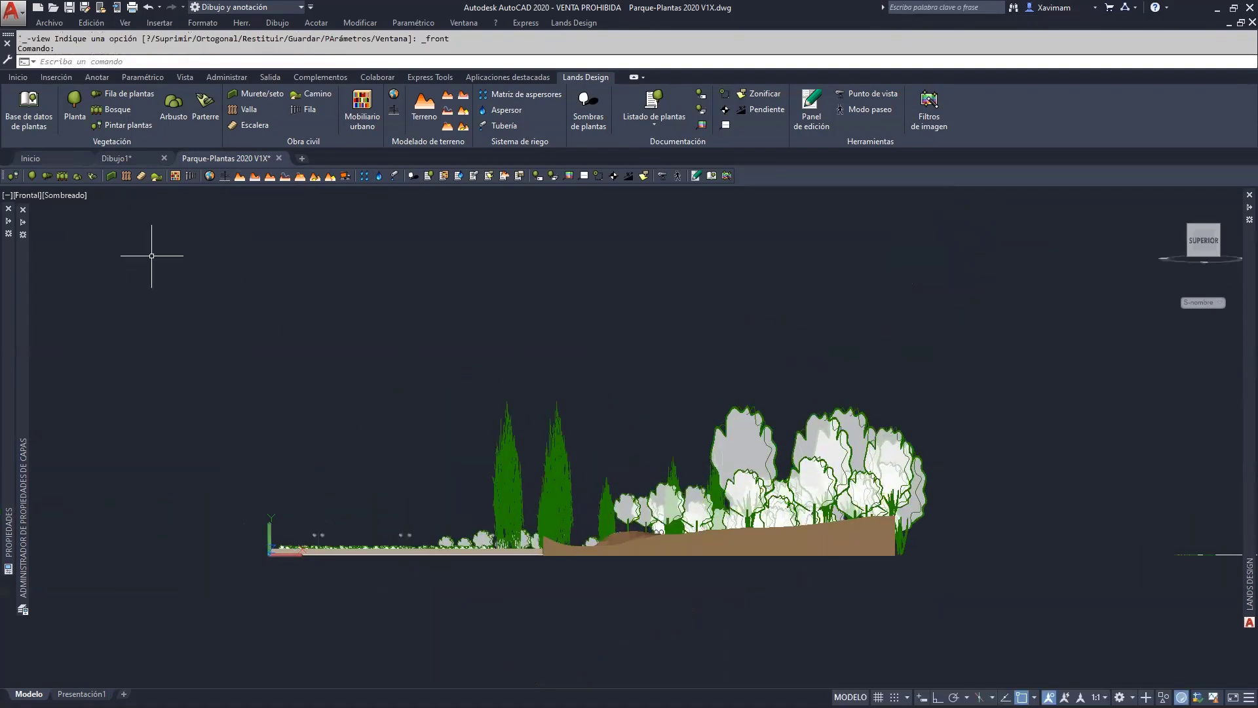
left_click(28, 197)
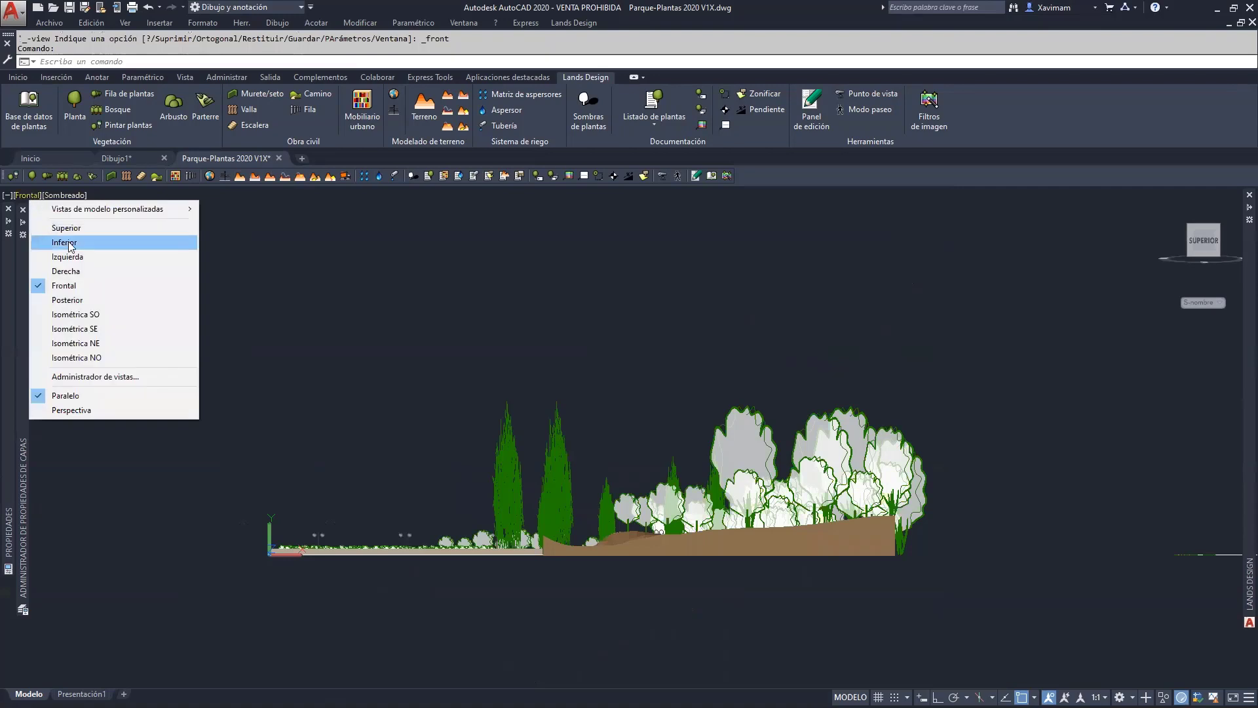
left_click(74, 272)
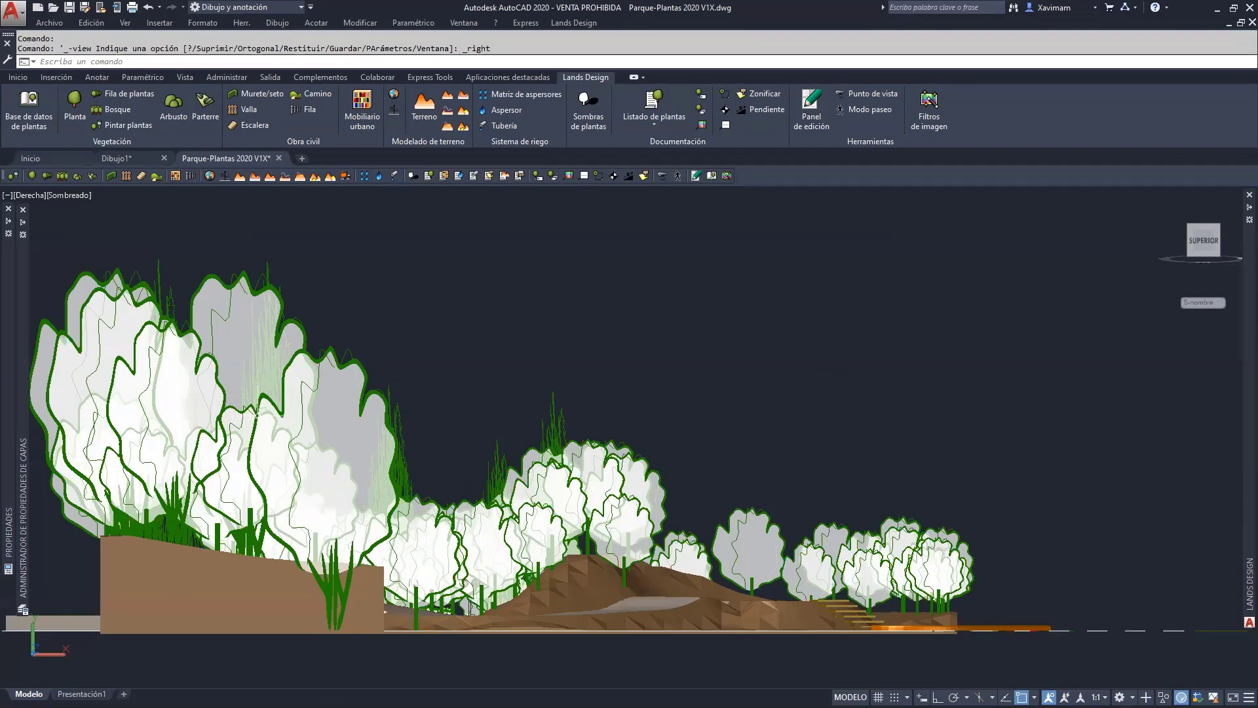
middle_click_drag(485, 351, 533, 362)
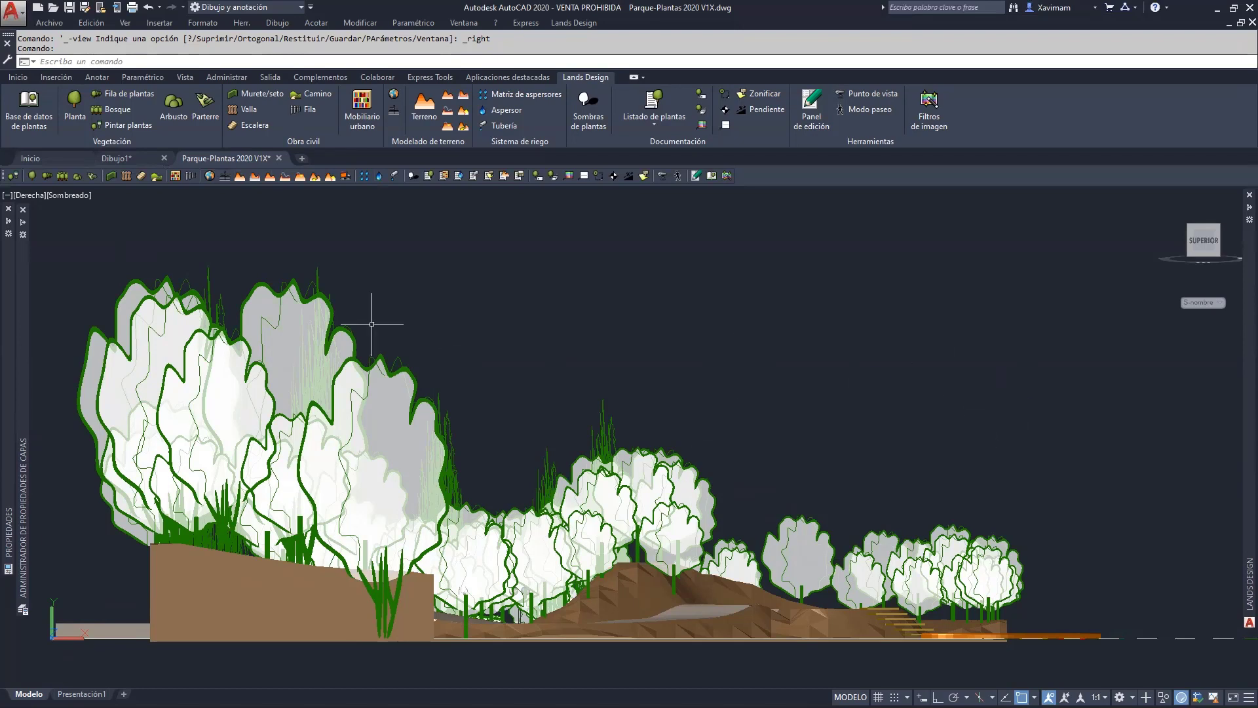
Set the 3D plant representation to Conceptual and inspect the whole park from several oblique angles.
mouse_move(1249, 350)
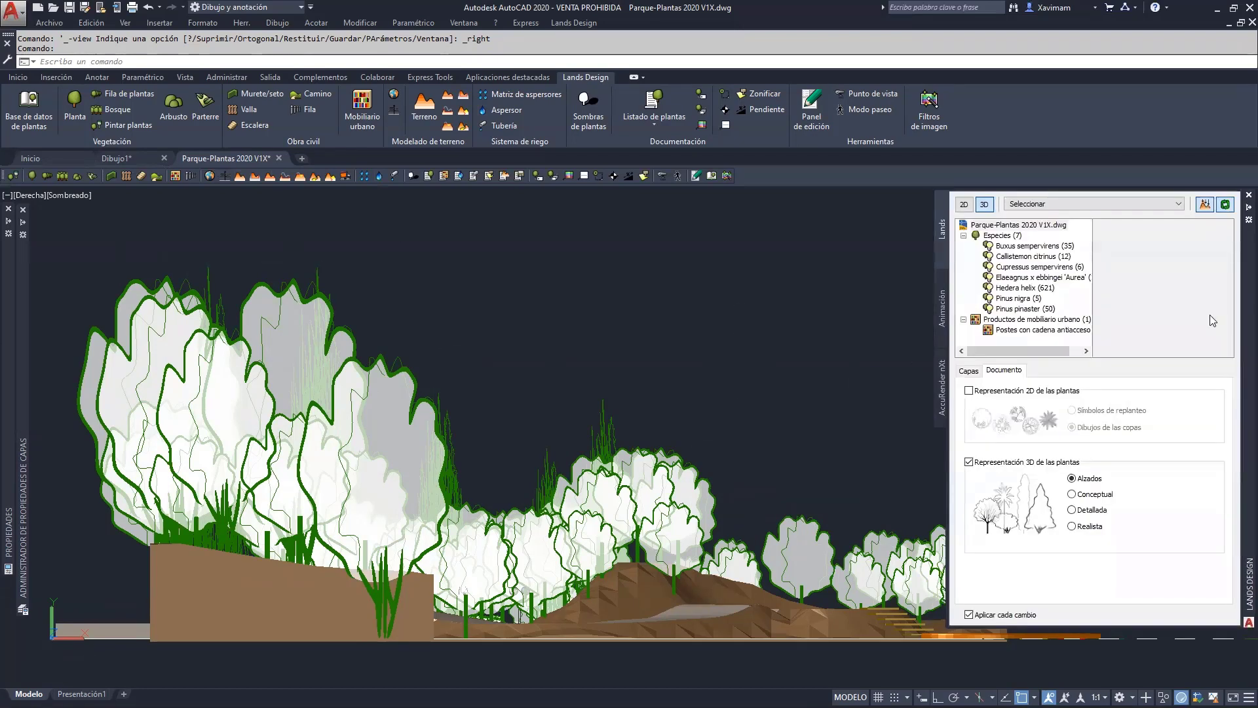
left_click(1072, 495)
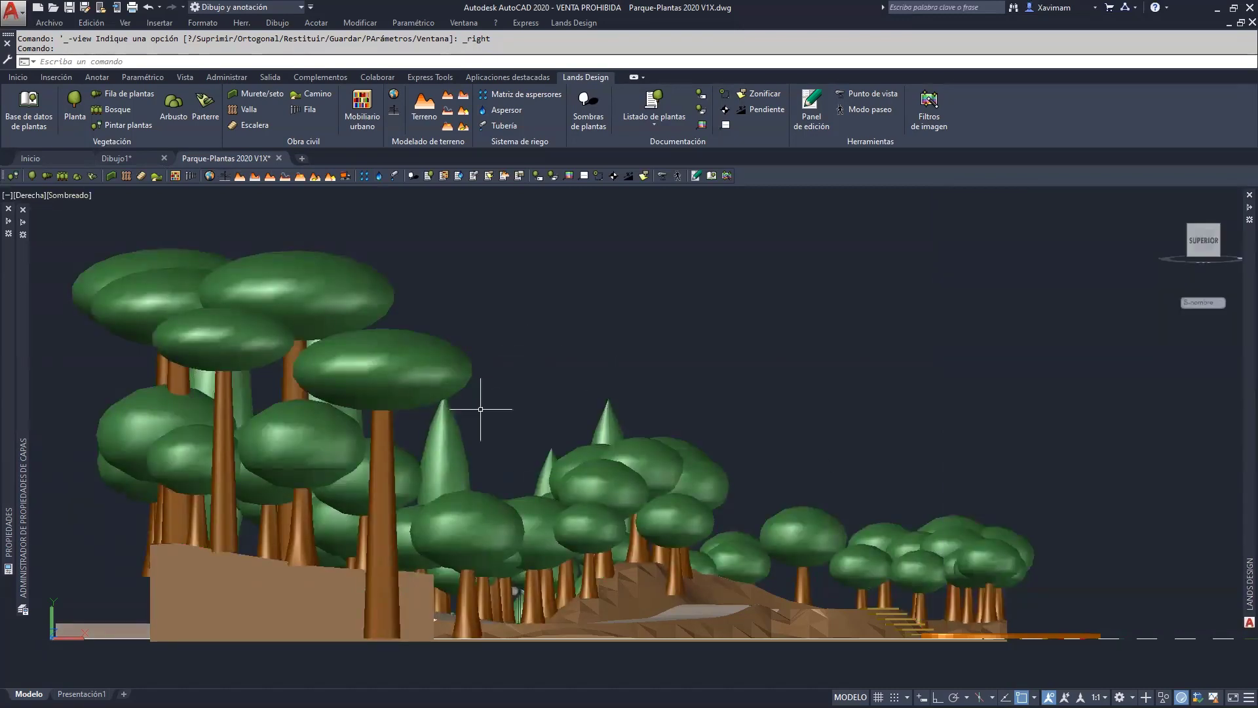
middle_click_drag(407, 359, 675, 469, "shift")
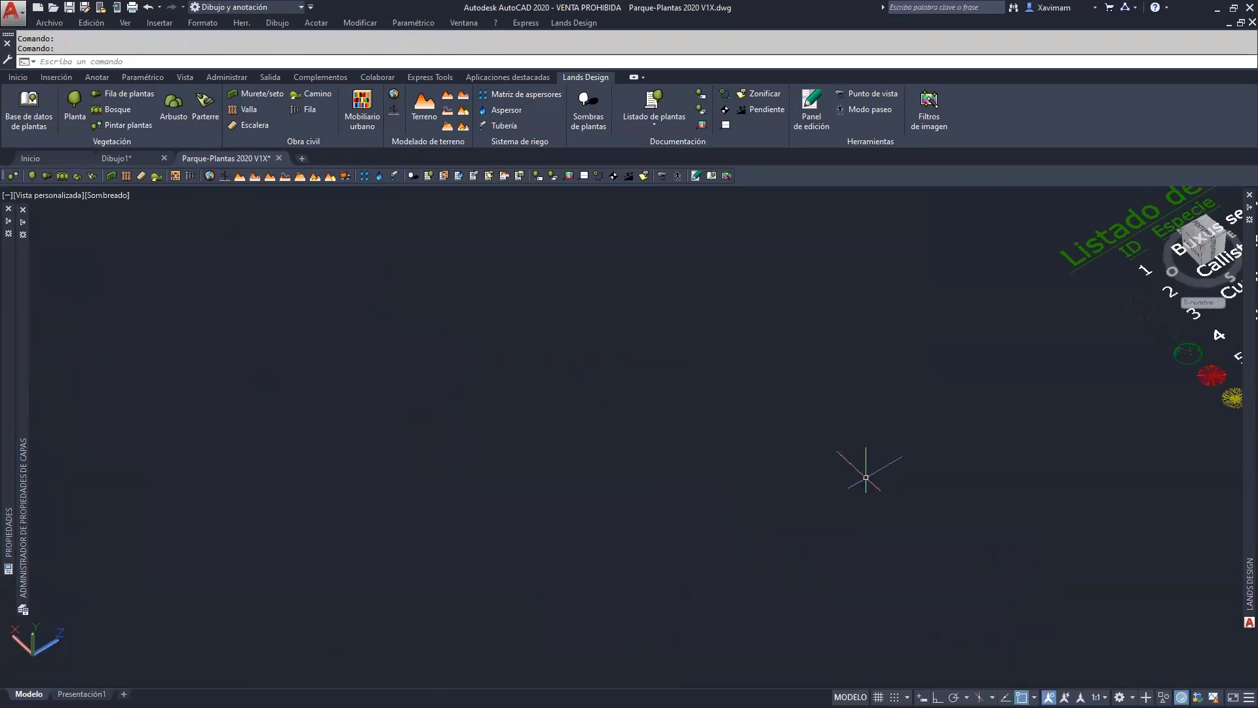
middle_click_drag(865, 478, 676, 354)
scroll(688, 370, "down", 6)
scroll(688, 370, "down", 2)
scroll(621, 568, "up", 7)
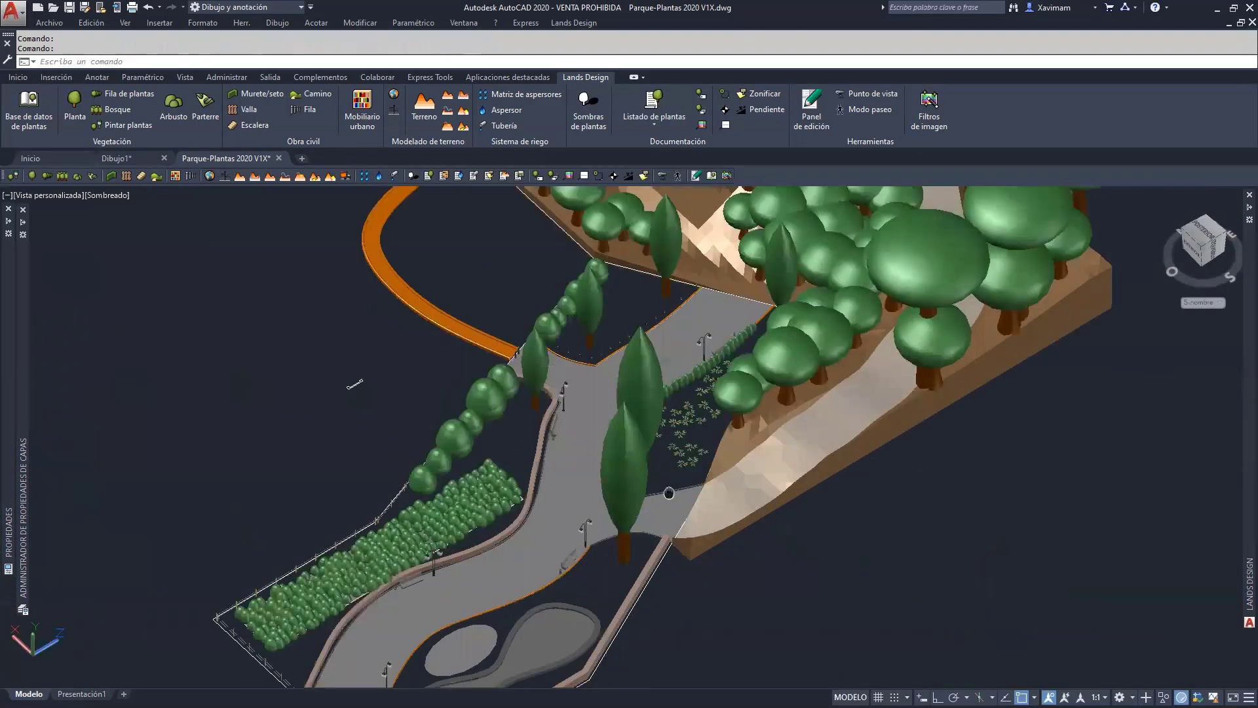
middle_click_drag(669, 491, 814, 500)
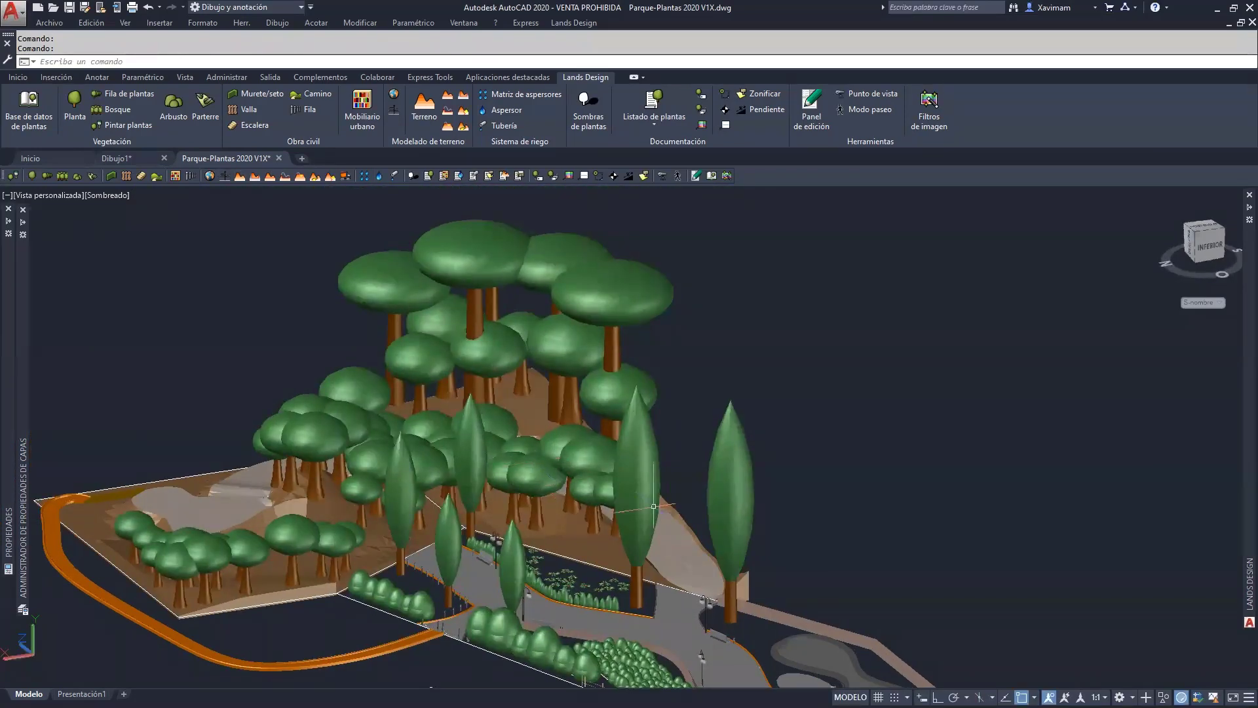
middle_click_drag(646, 616, 637, 537)
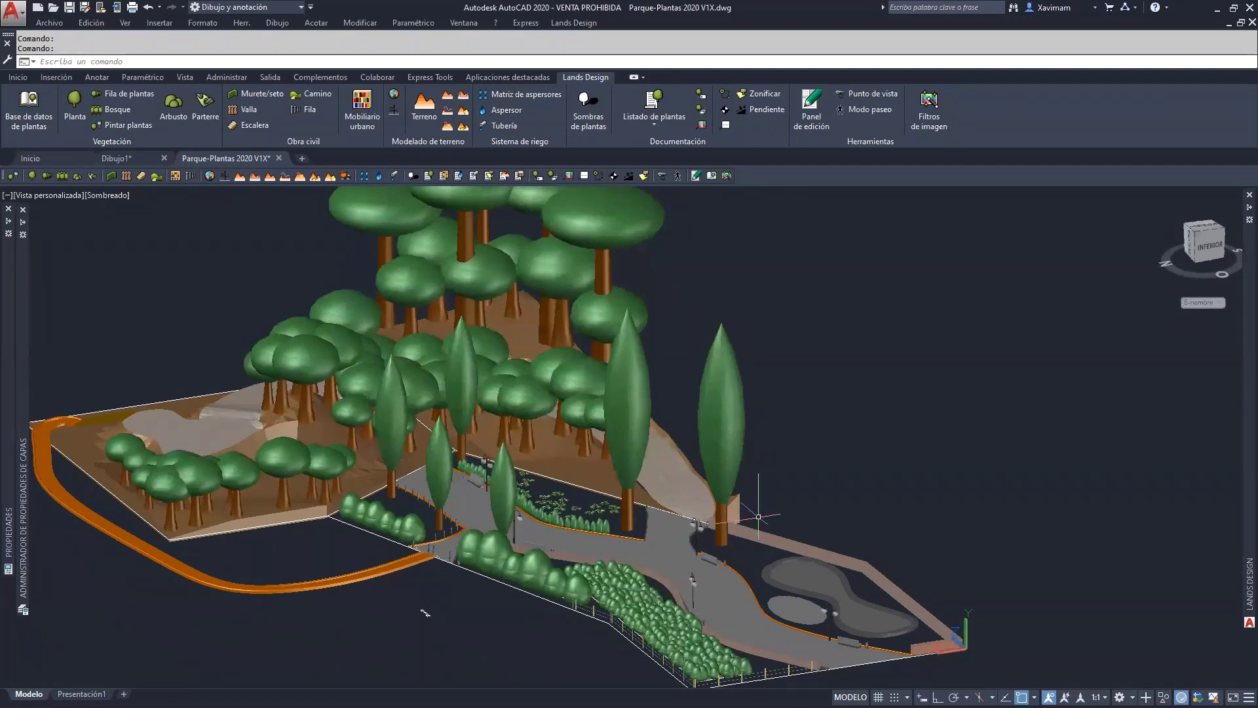
Switch the Lands Design elements to their 2D representation and display the park in the top view (Superior).
mouse_move(1241, 434)
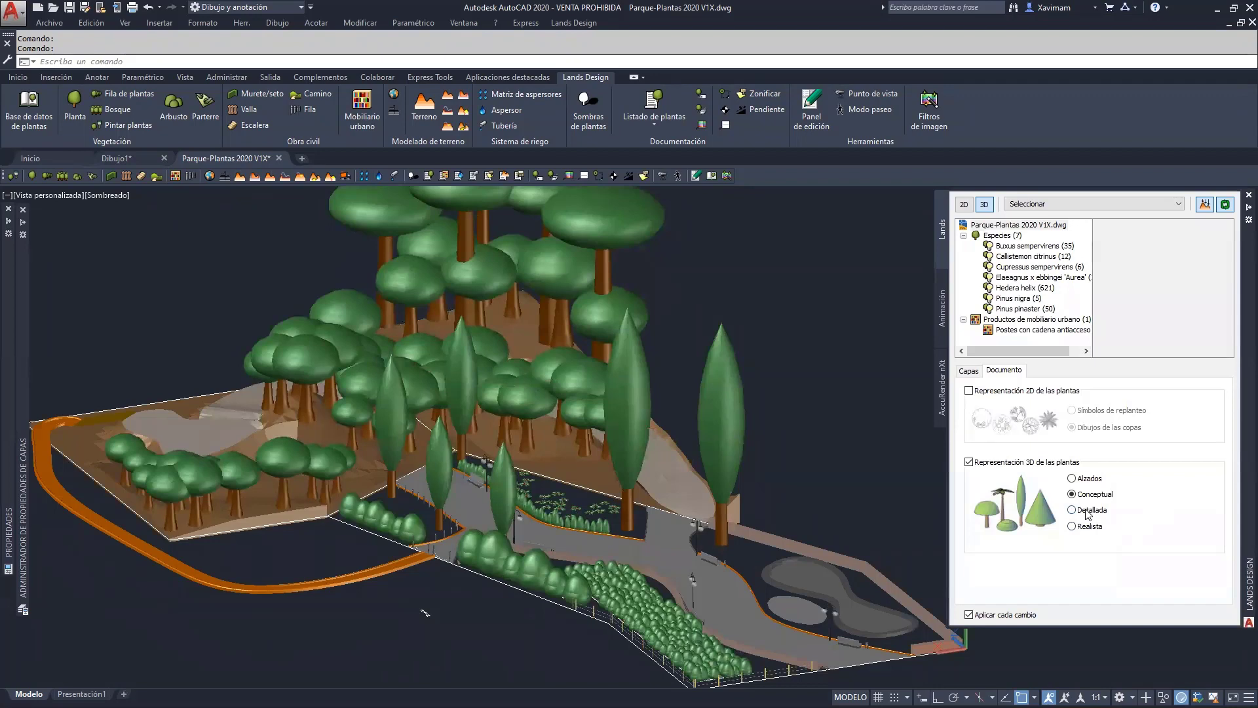
left_click(965, 205)
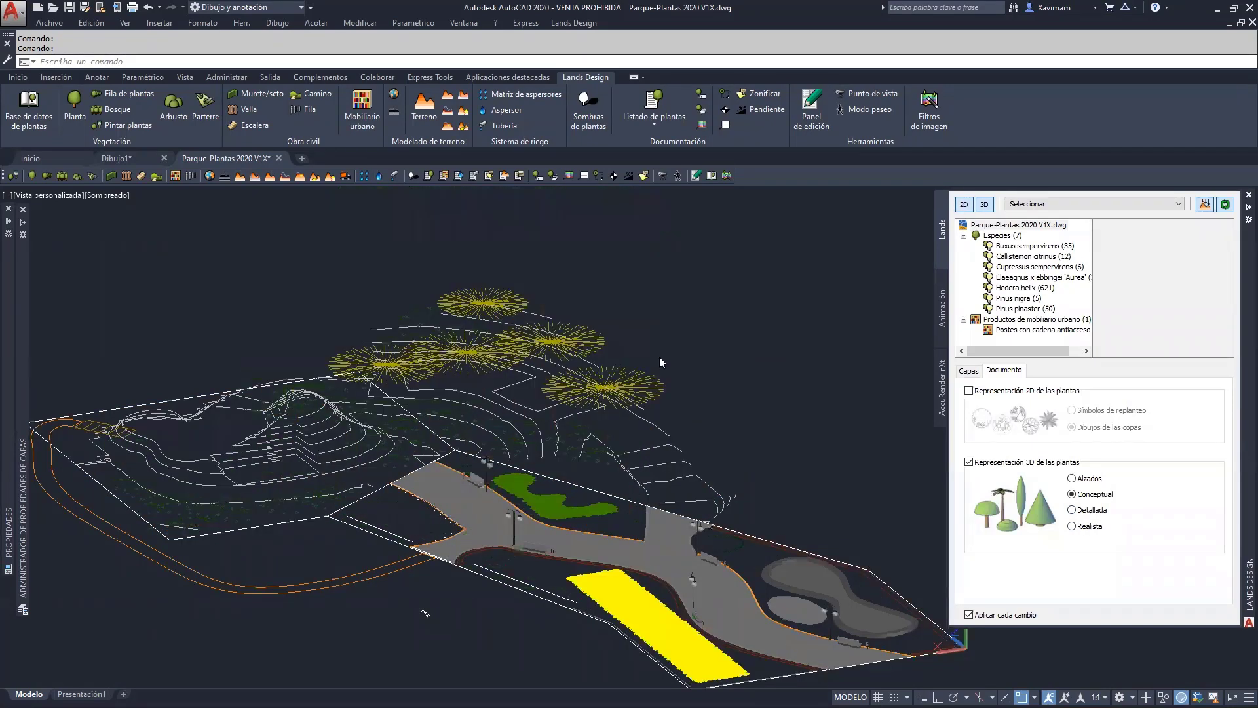
left_click(52, 194)
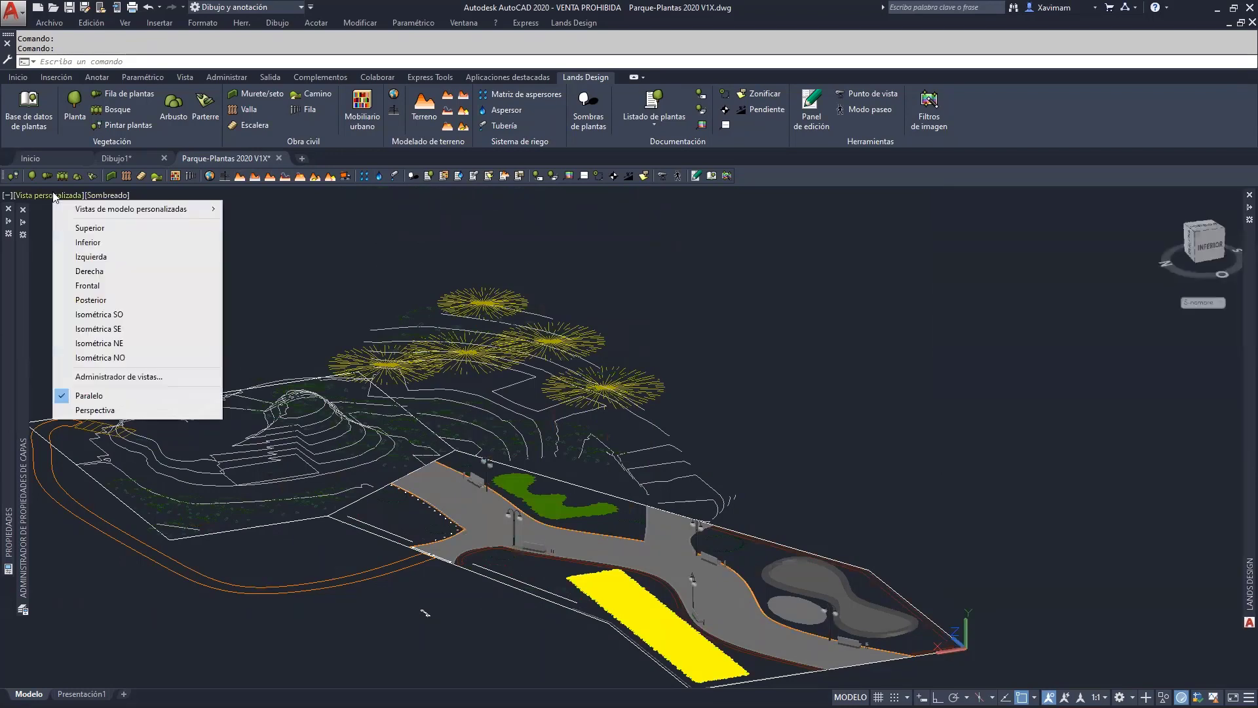
left_click(85, 228)
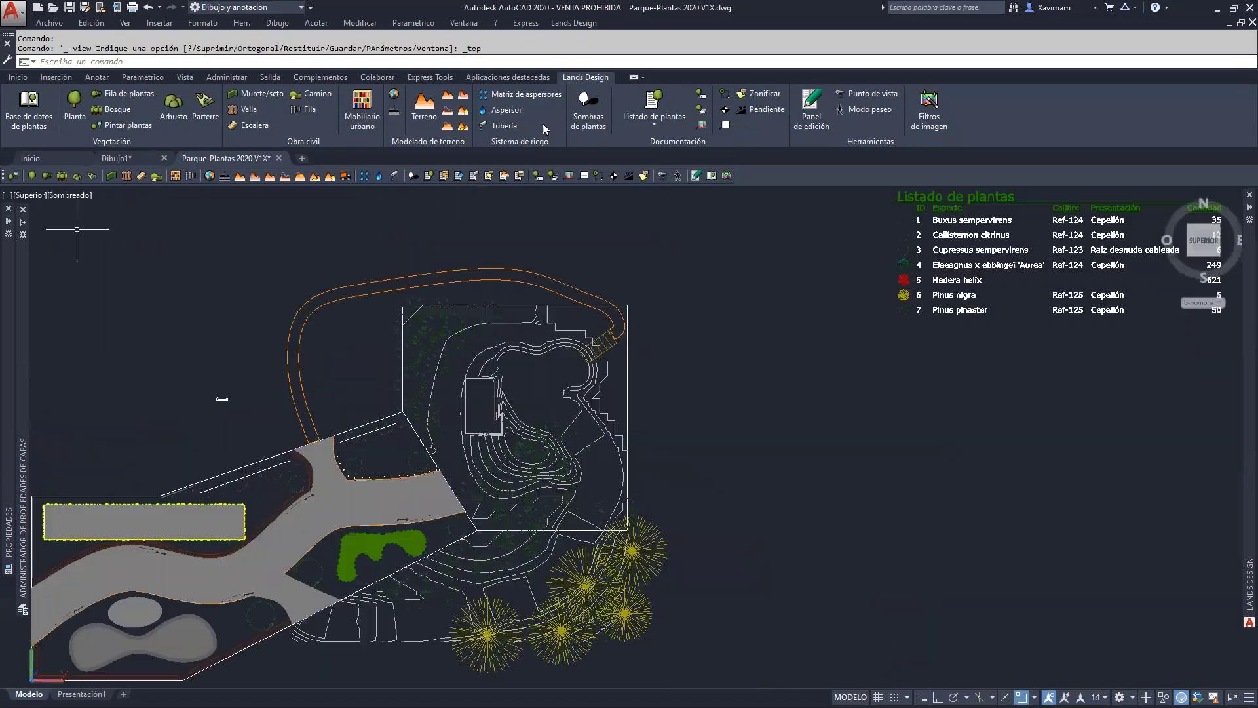
Set the viewport's visual style to 2D wireframe (Estructura alámbrica 2D) and centre the park plan.
left_click(78, 197)
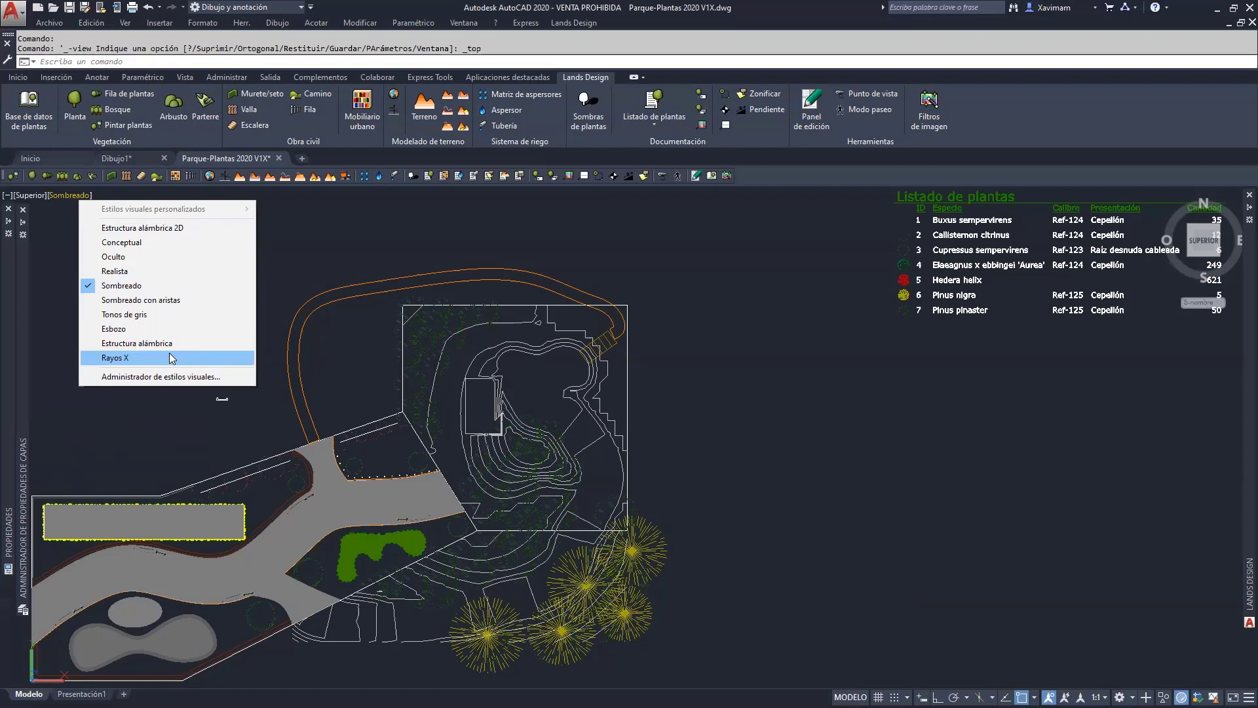
left_click(184, 227)
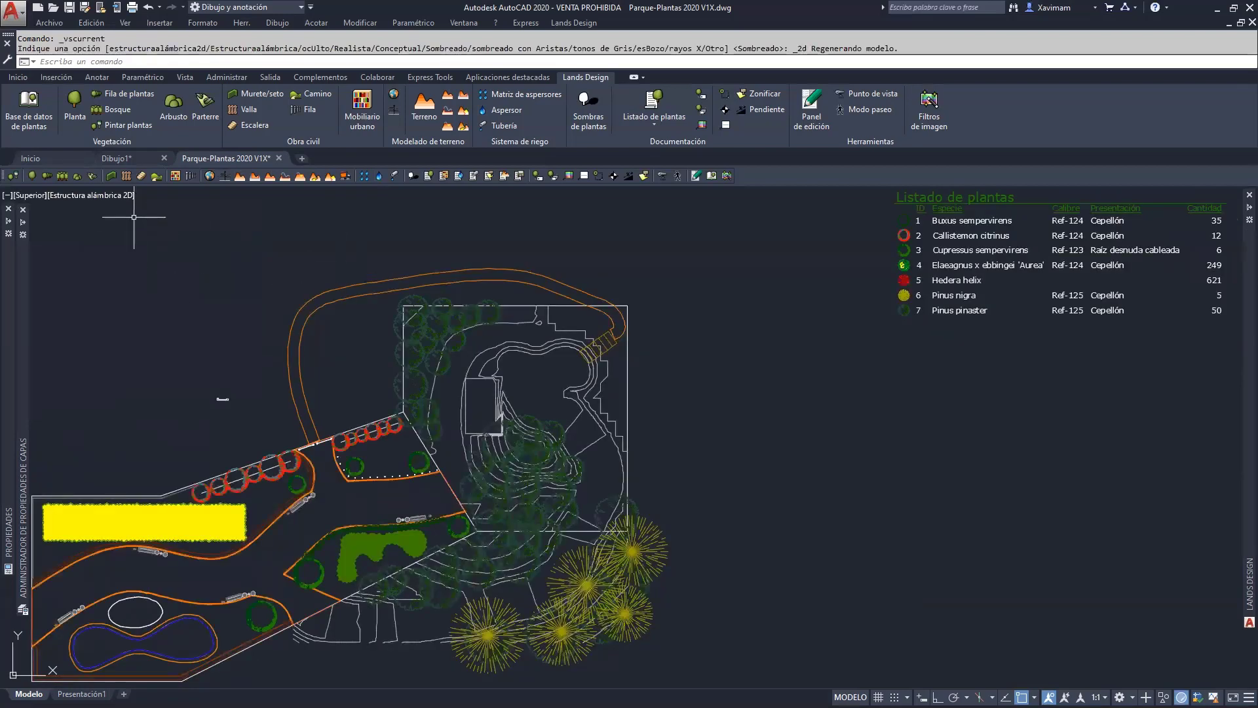
left_click(84, 195)
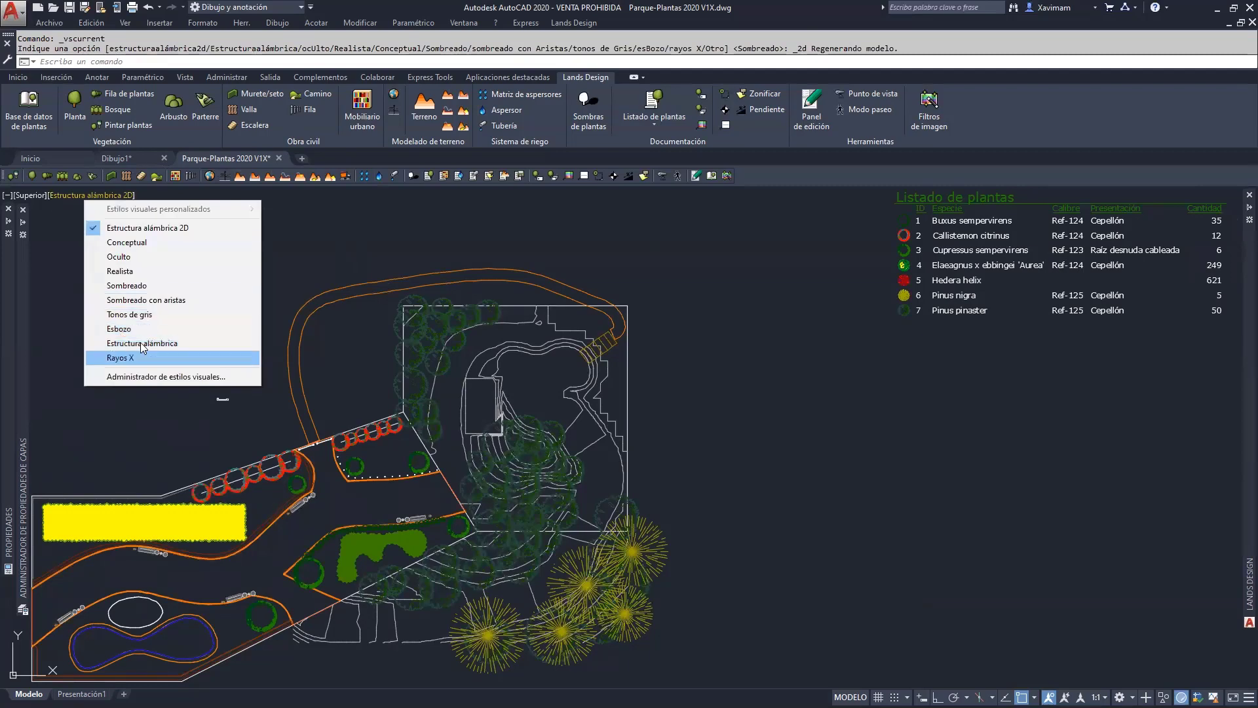
left_click(398, 235)
middle_click_drag(359, 373, 370, 375)
left_click(401, 256)
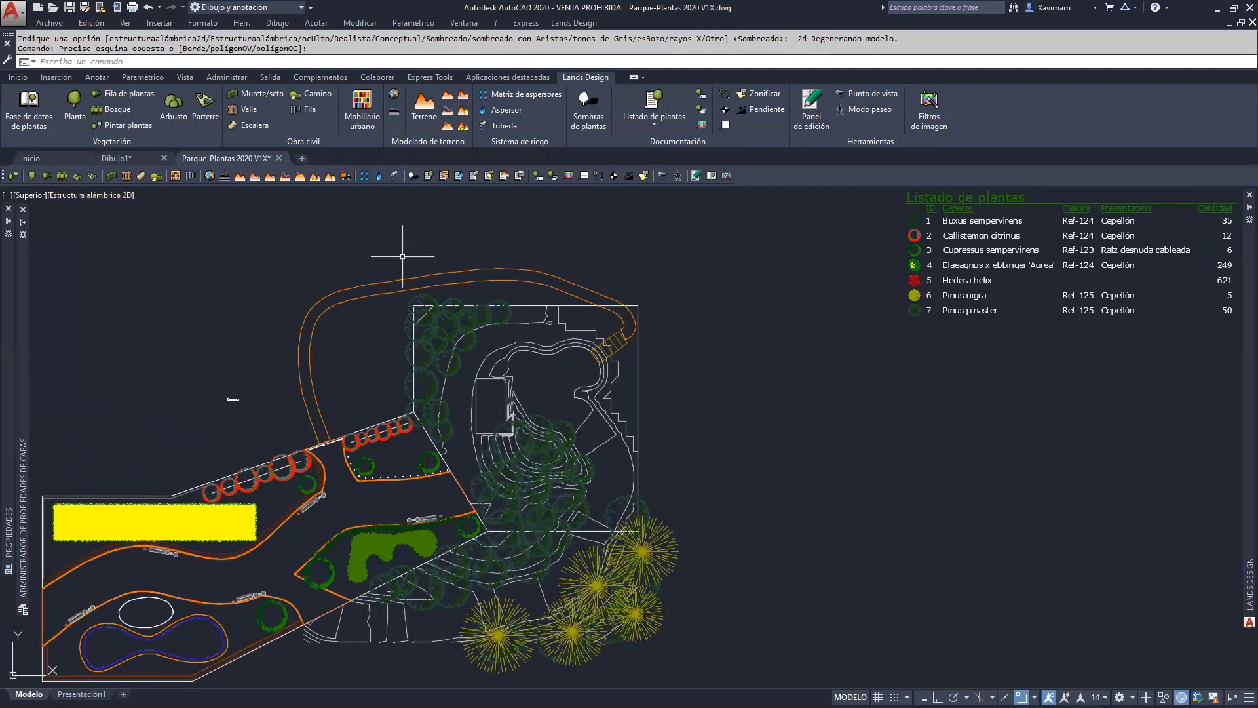
middle_click_drag(403, 256, 565, 219)
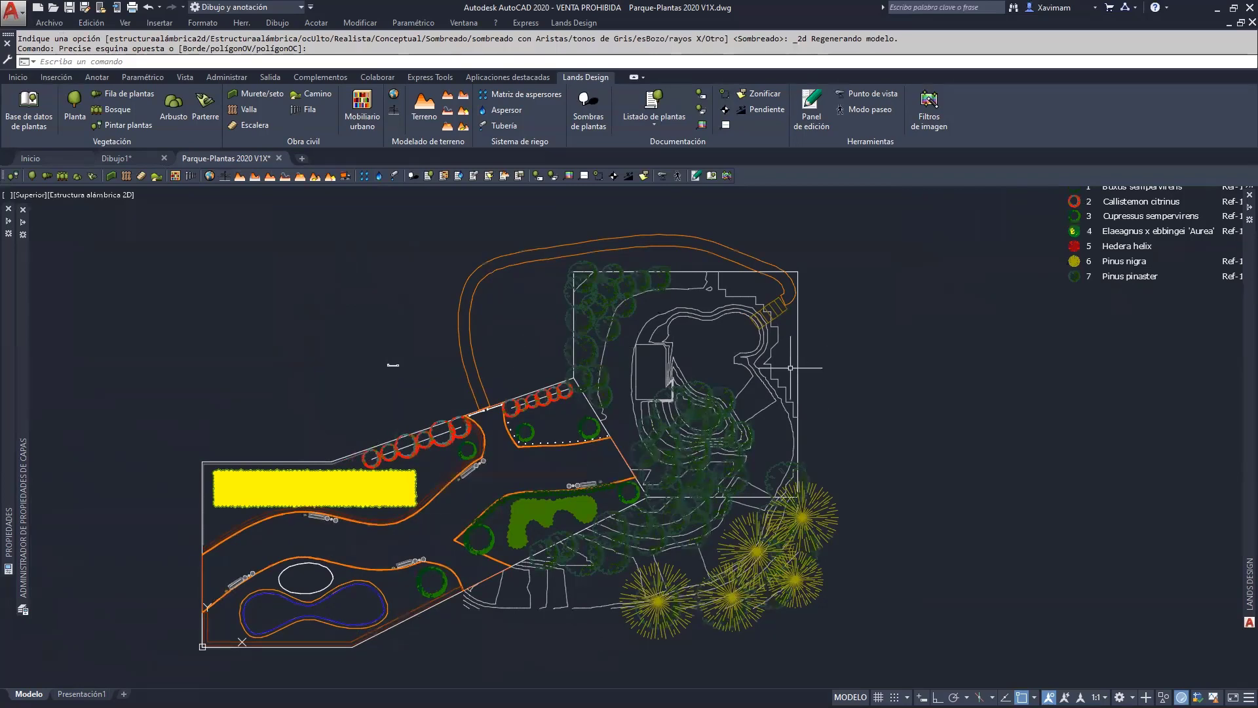
Set the 2D plant representation to setting-out symbols (Símbolos de replanteo) and check the planted areas up close.
mouse_move(1238, 416)
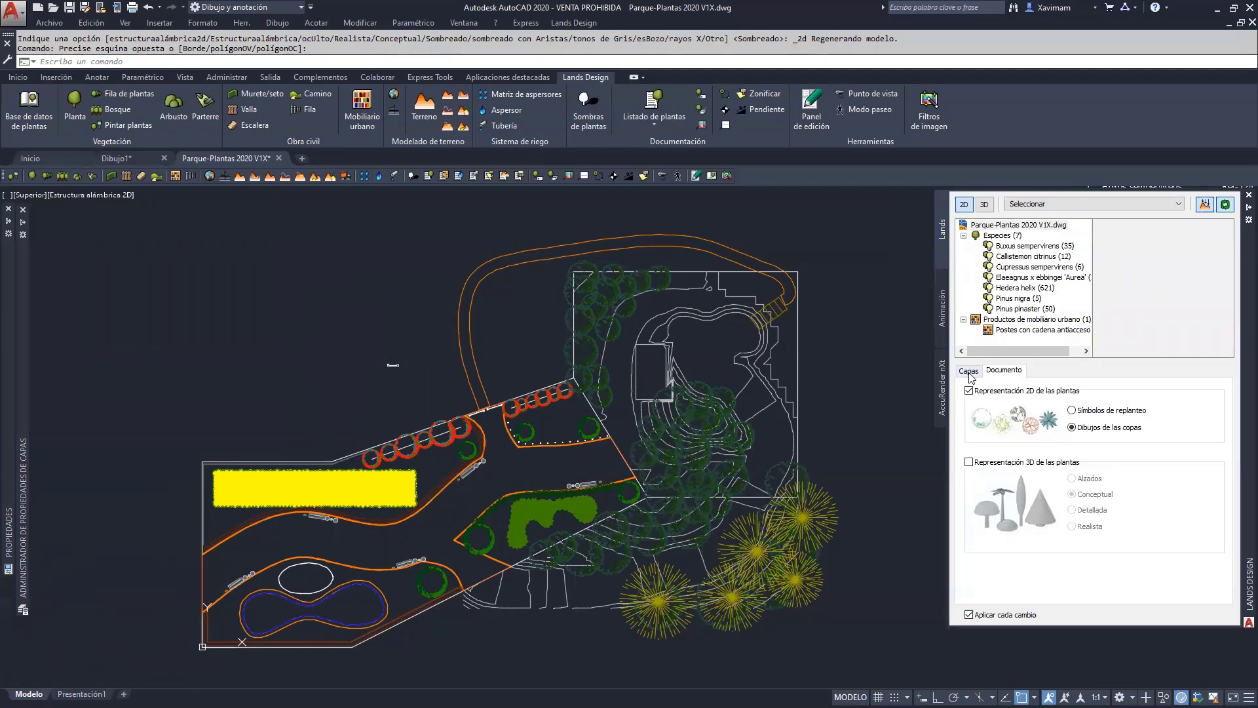
left_click(1073, 411)
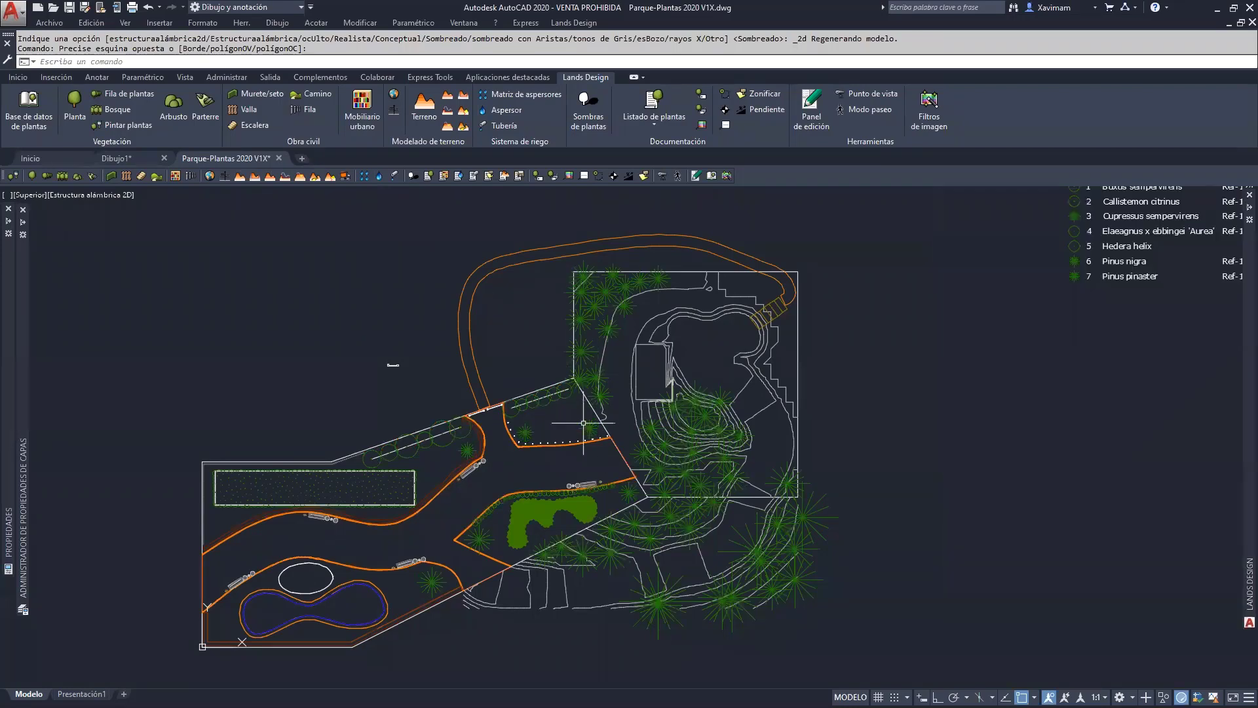
scroll(512, 430, "up", 2)
middle_click_drag(513, 430, 599, 336)
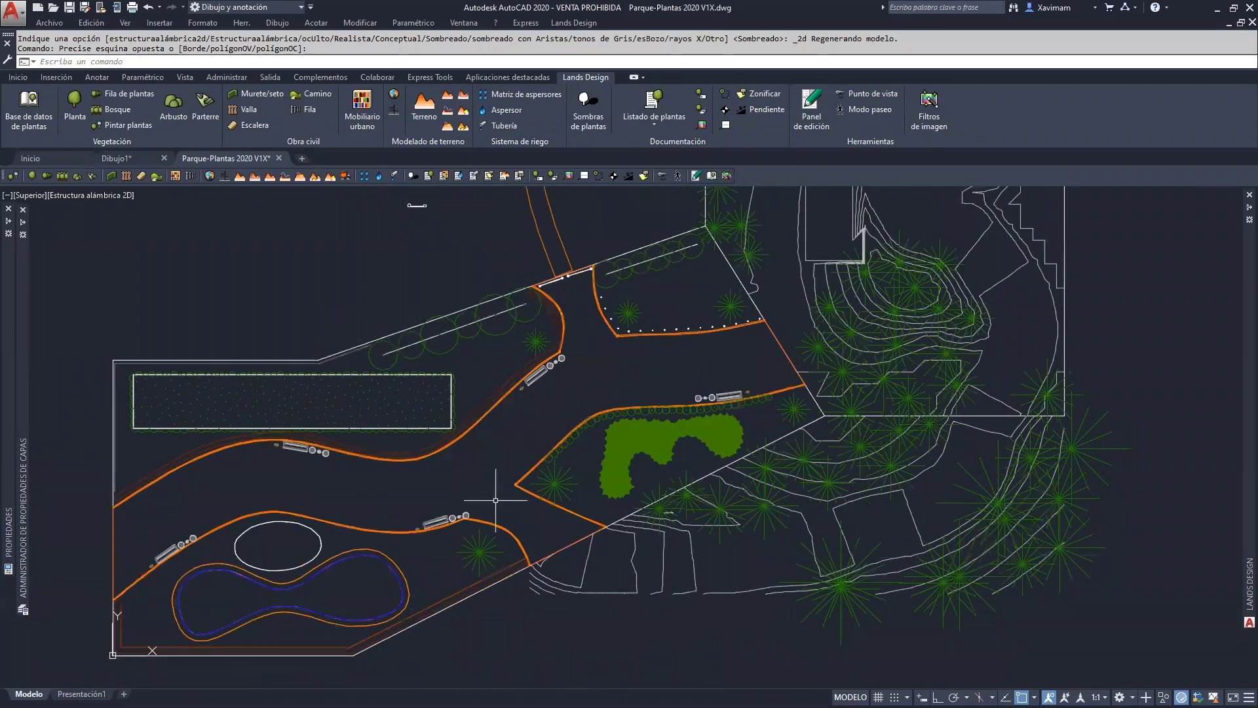
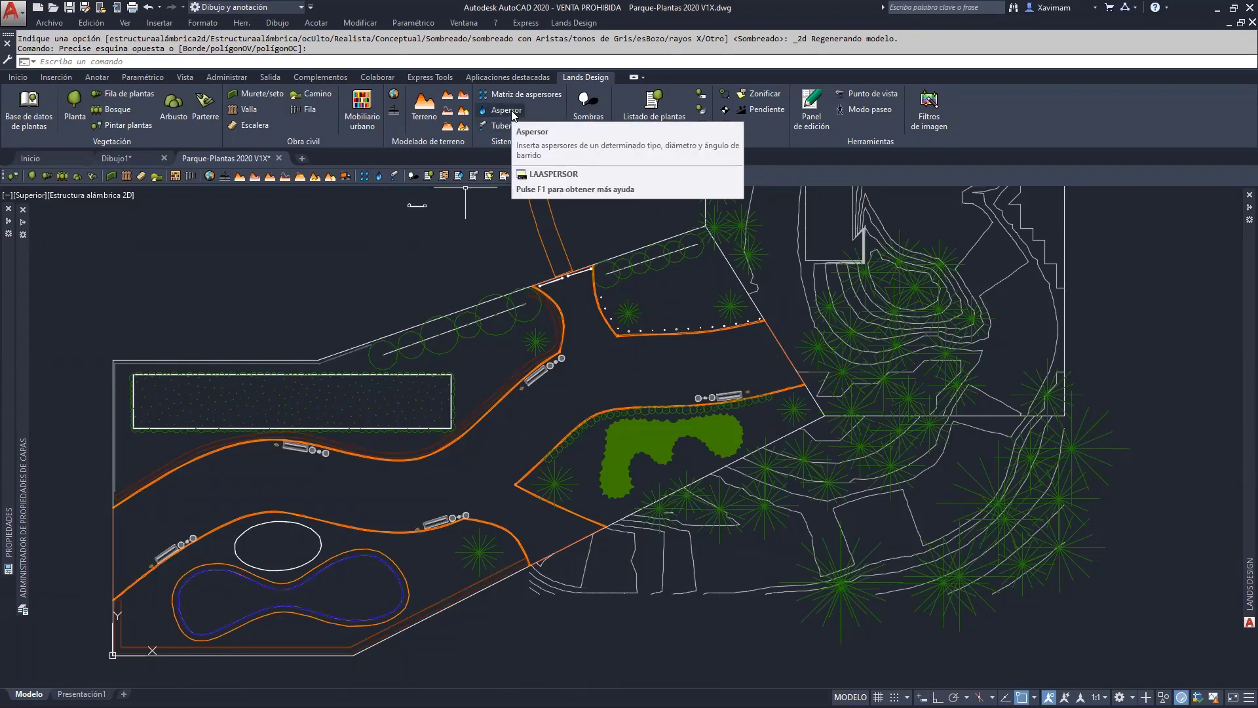
Start inserting a sprinkler of type Difusor with the description Acme, and check the folder for custom symbol drawings.
left_click(513, 111)
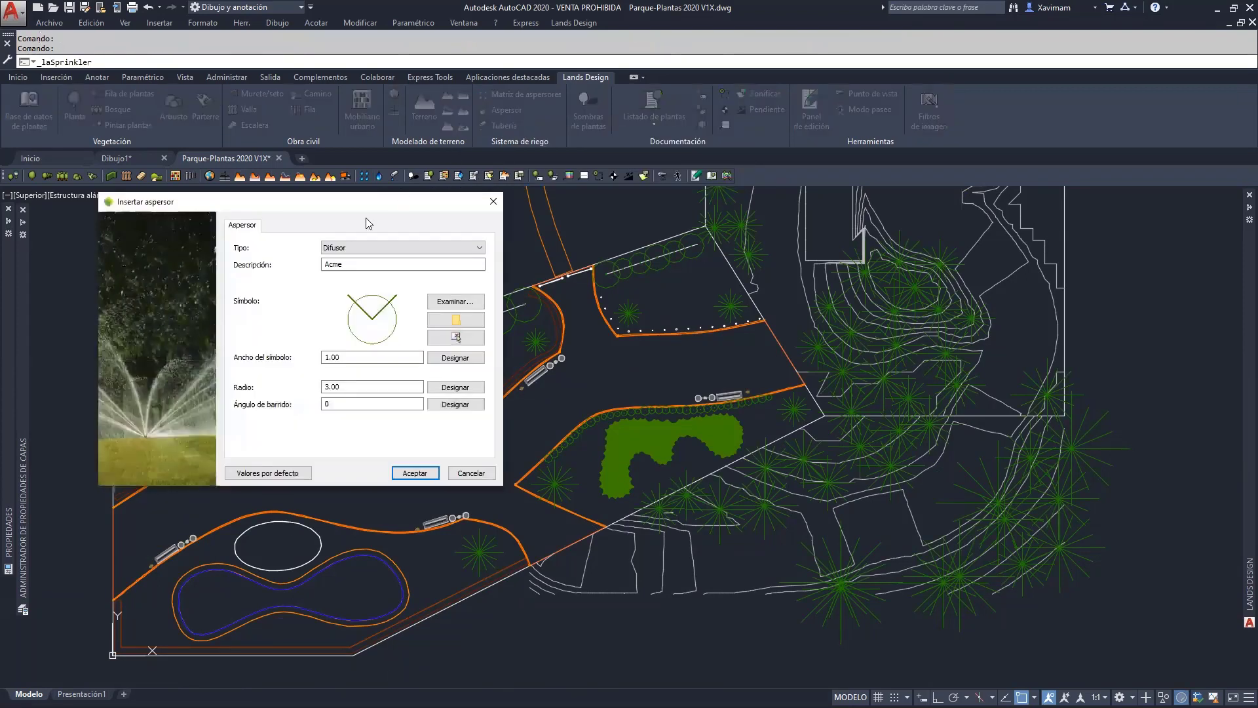
left_click(355, 248)
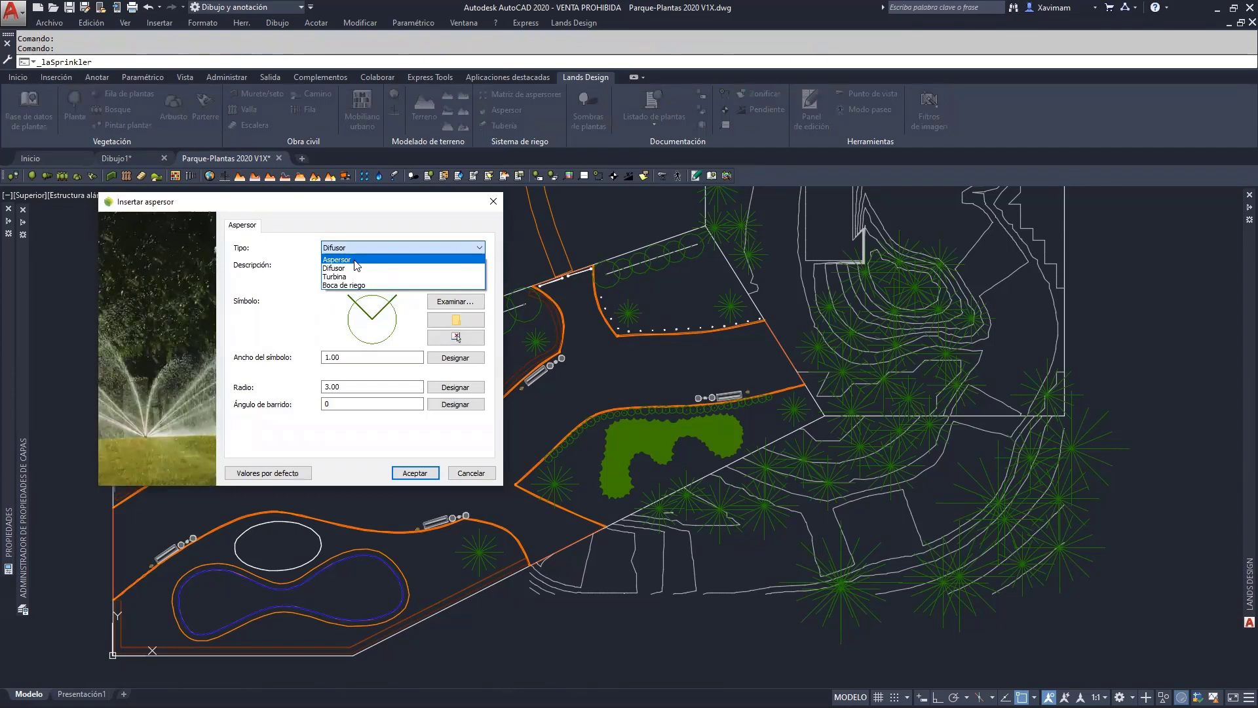
left_click(355, 268)
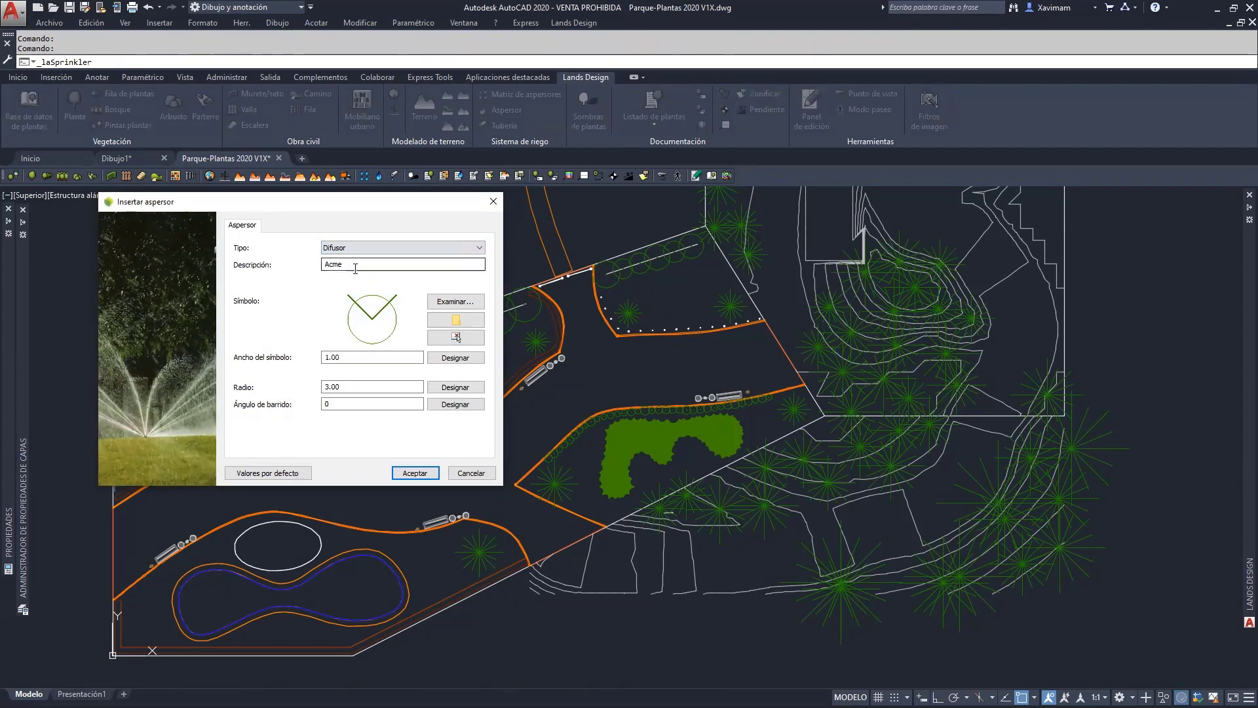
left_click_drag(355, 268, 317, 268)
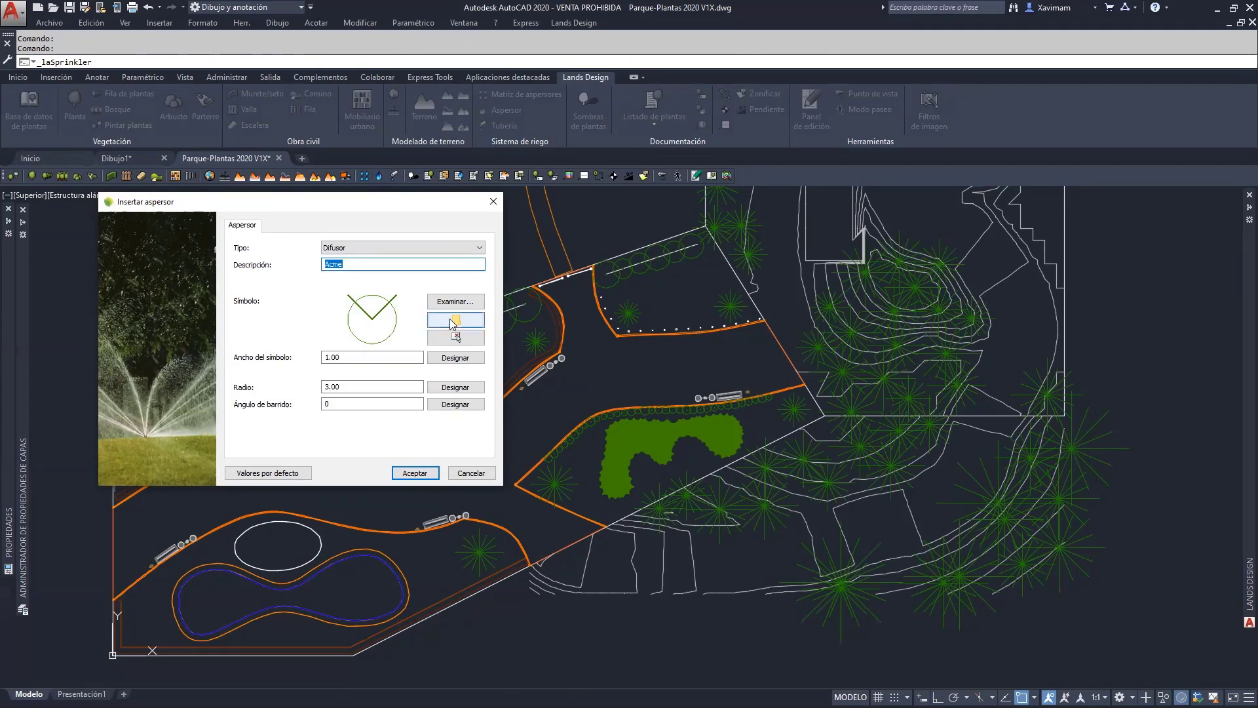
left_click(450, 319)
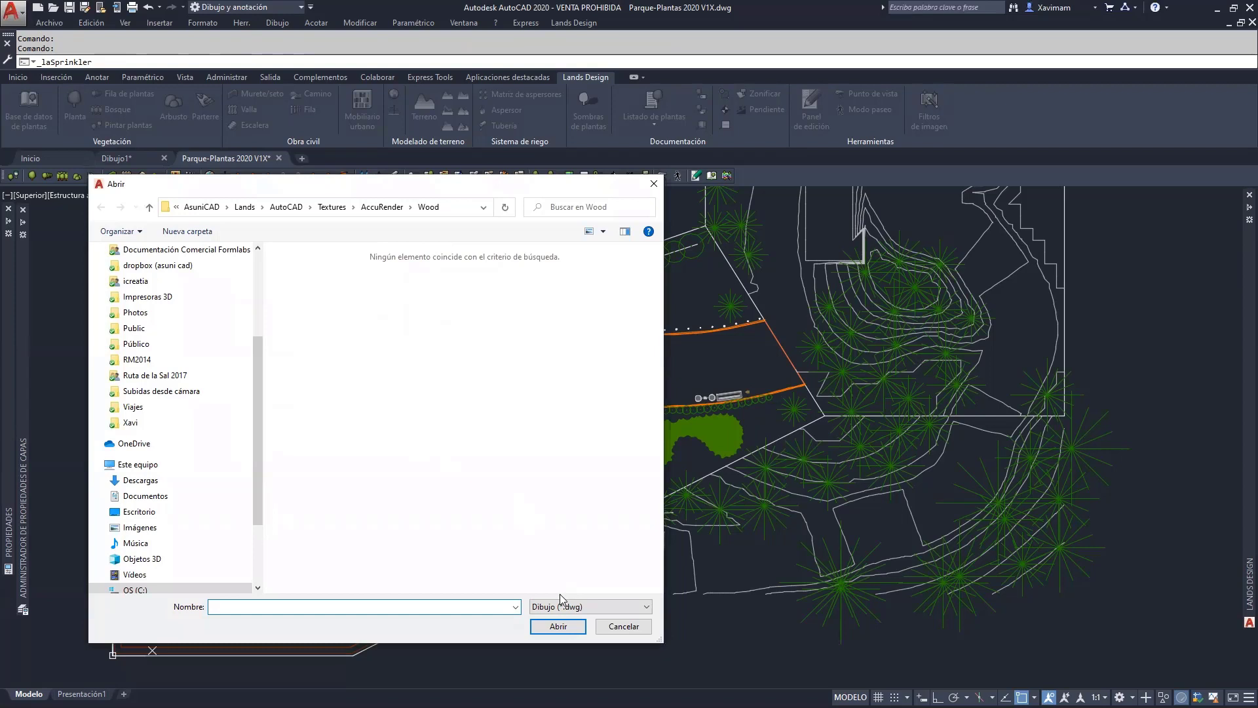
left_click(623, 626)
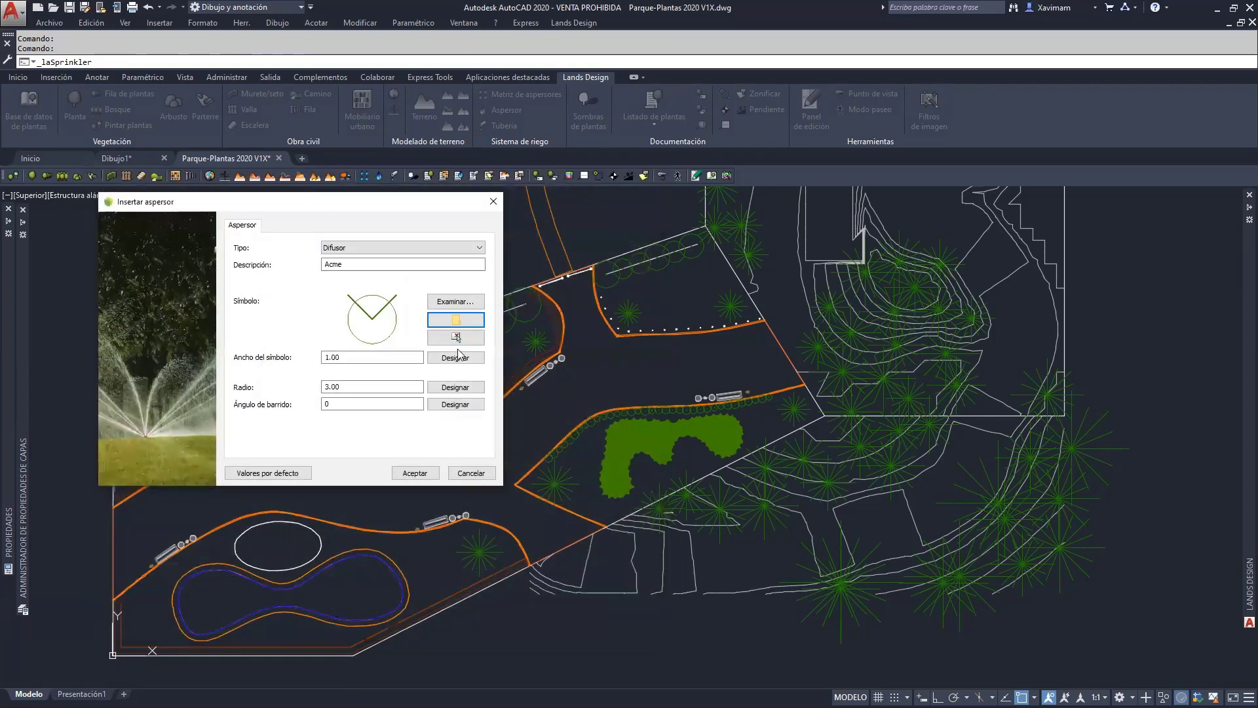
Compare the symbols in the Sprinklers block library and assign the Diffuser symbol.
left_click(455, 302)
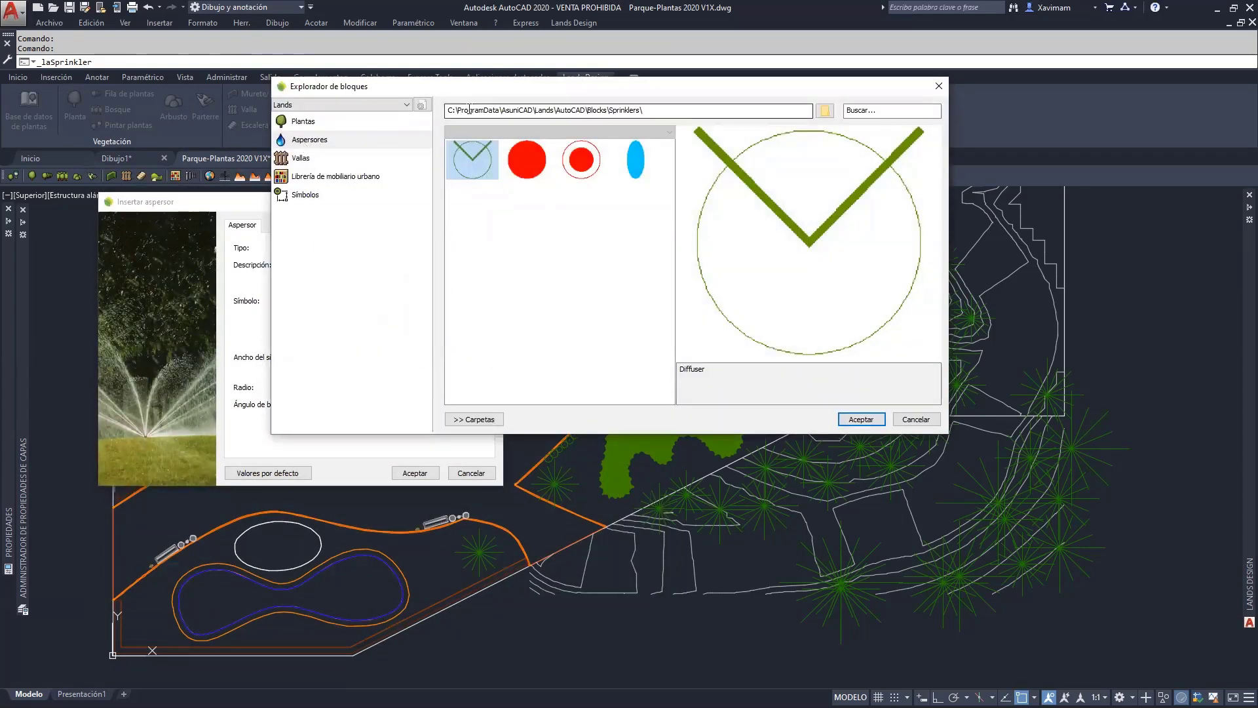
double_click(610, 109)
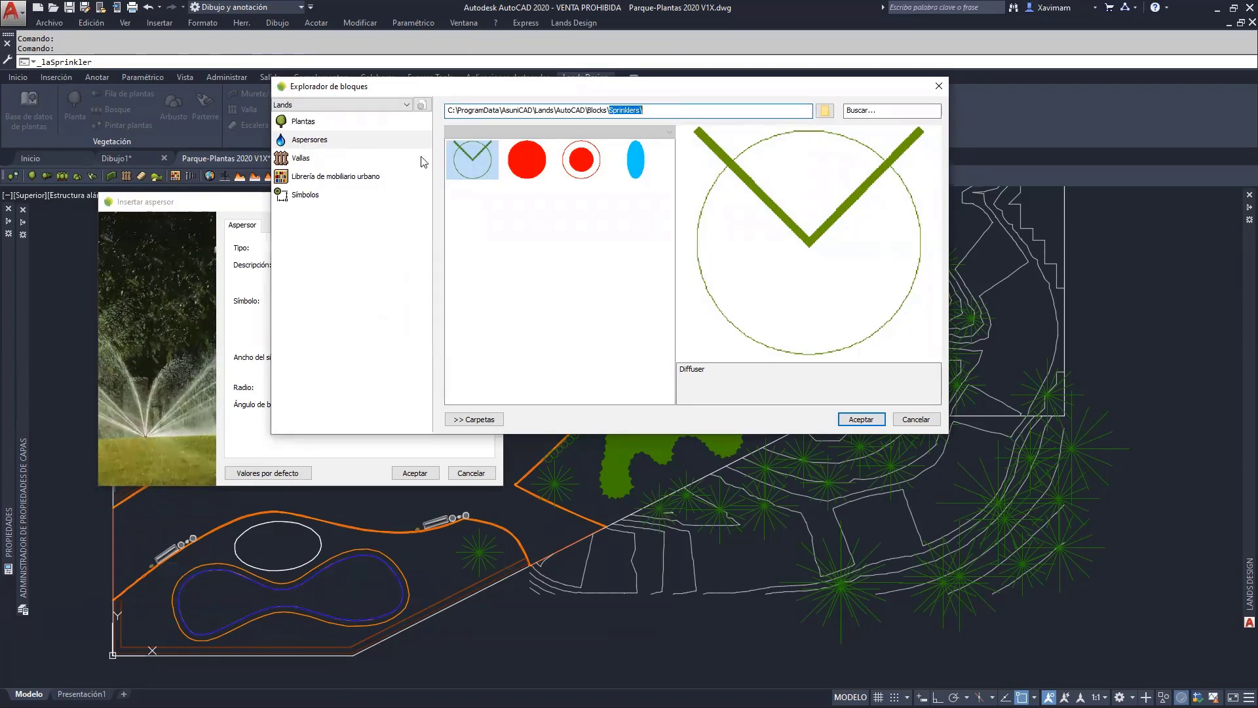
left_click(520, 162)
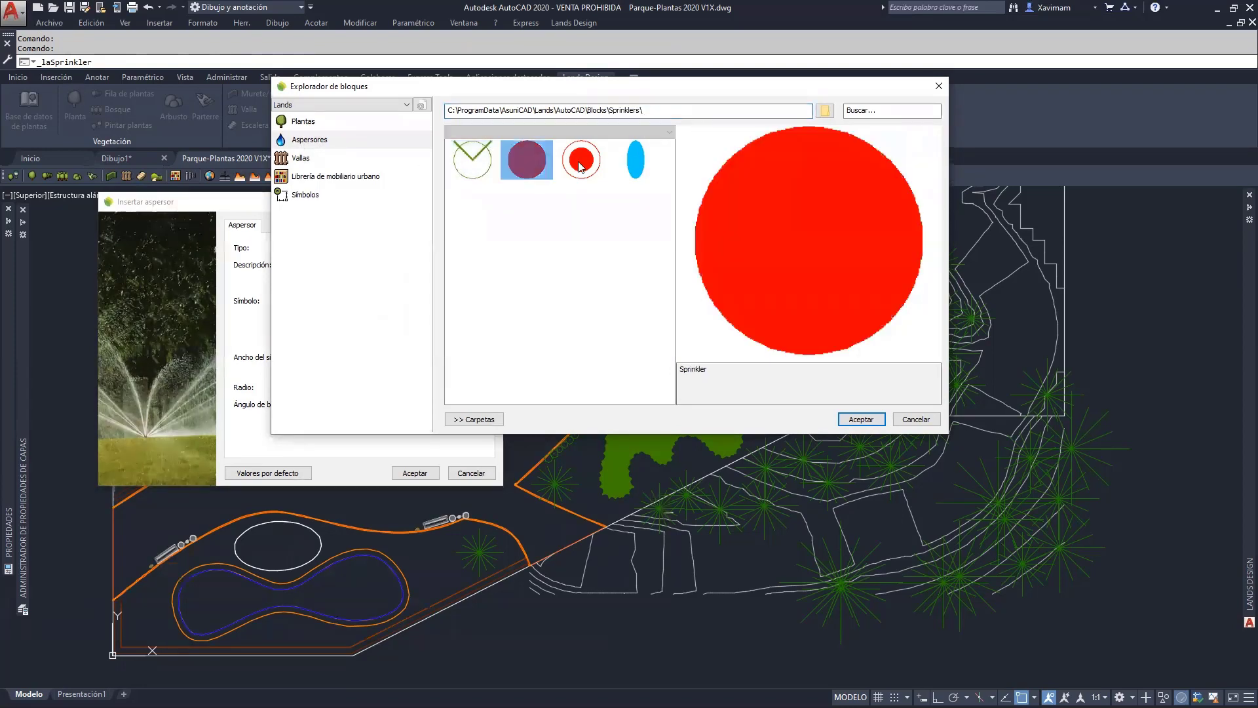
left_click(580, 160)
left_click(635, 160)
left_click(474, 160)
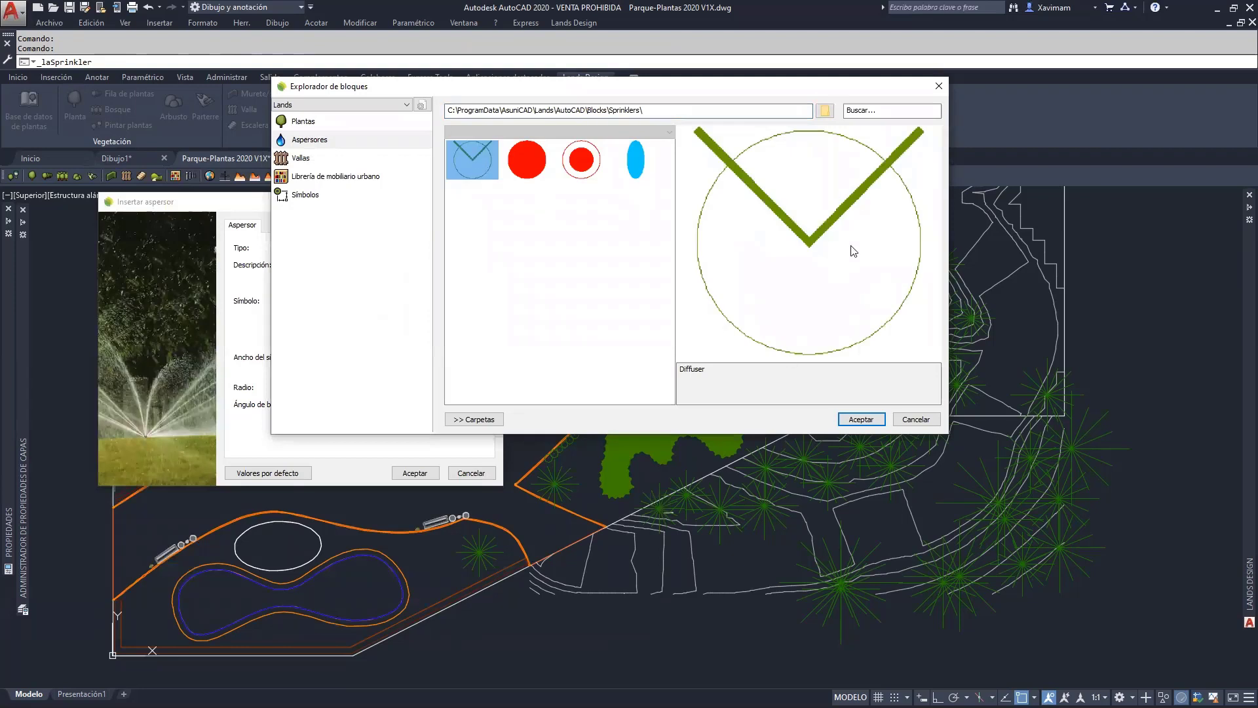
left_click(855, 420)
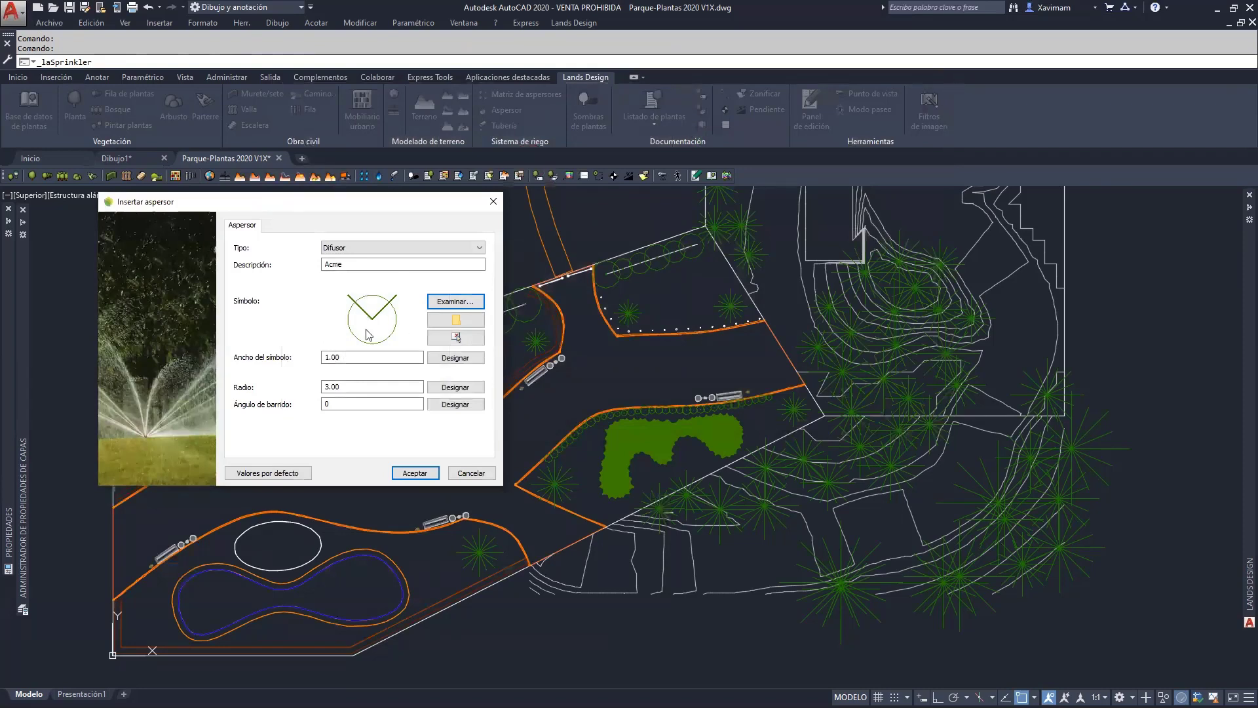
Insert two diffusers with a 3.00 radius in the planted area inside the curved path edge beside the entrance.
left_click_drag(357, 386, 299, 390)
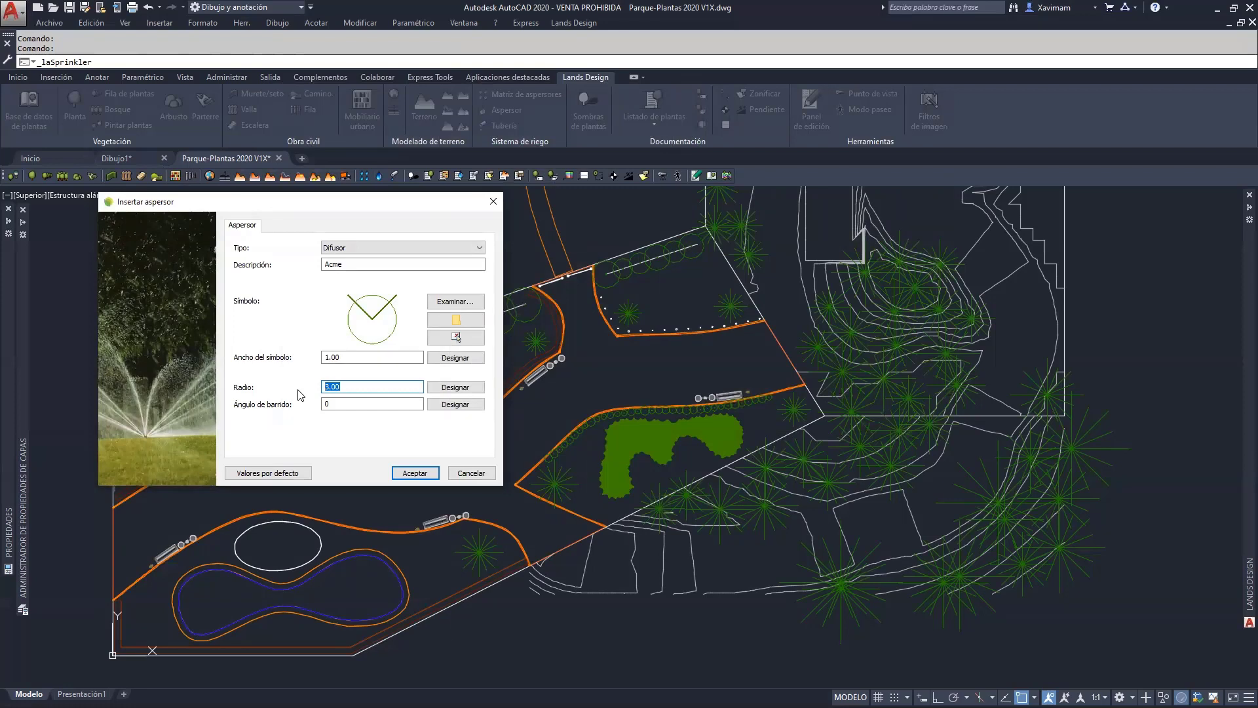
left_click(411, 477)
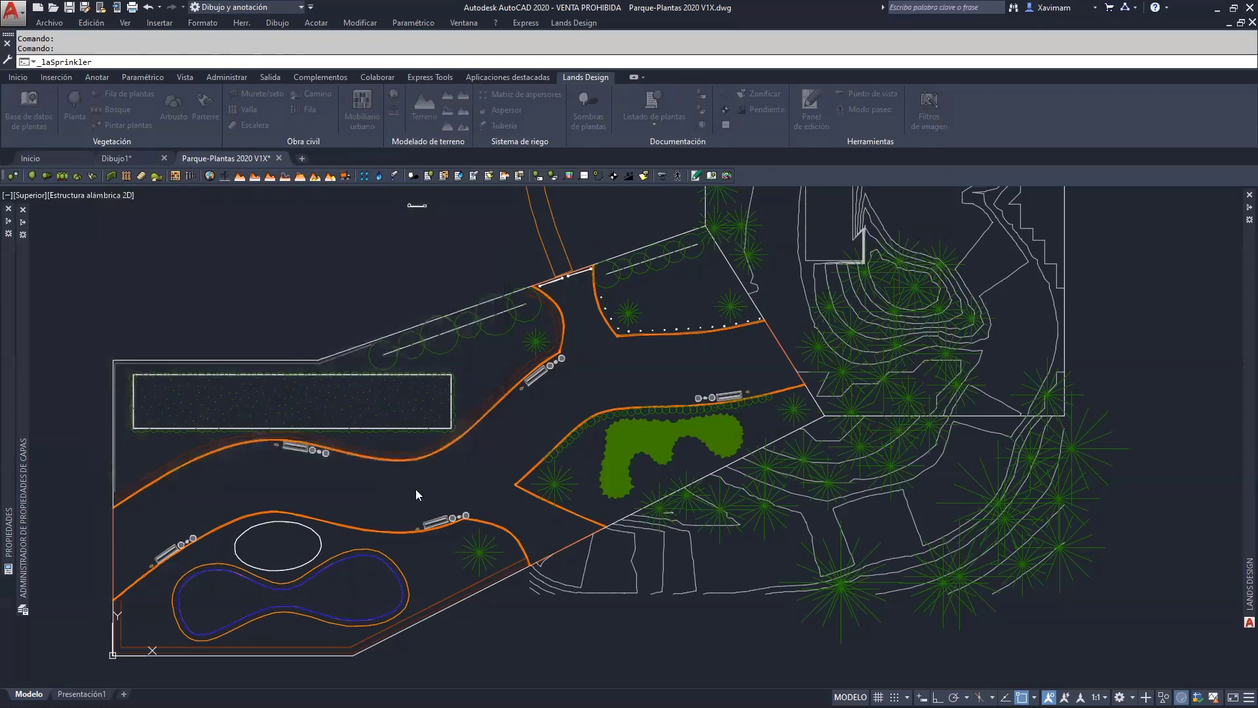
left_click(488, 361)
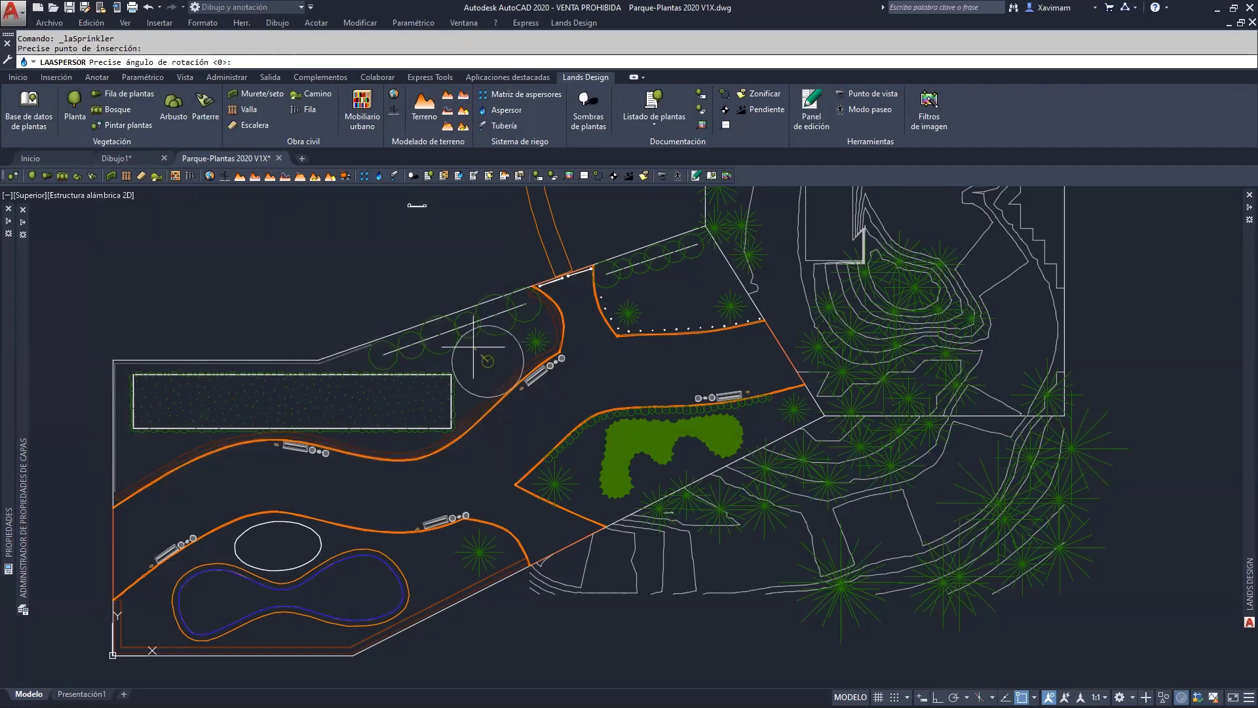
left_click(587, 382)
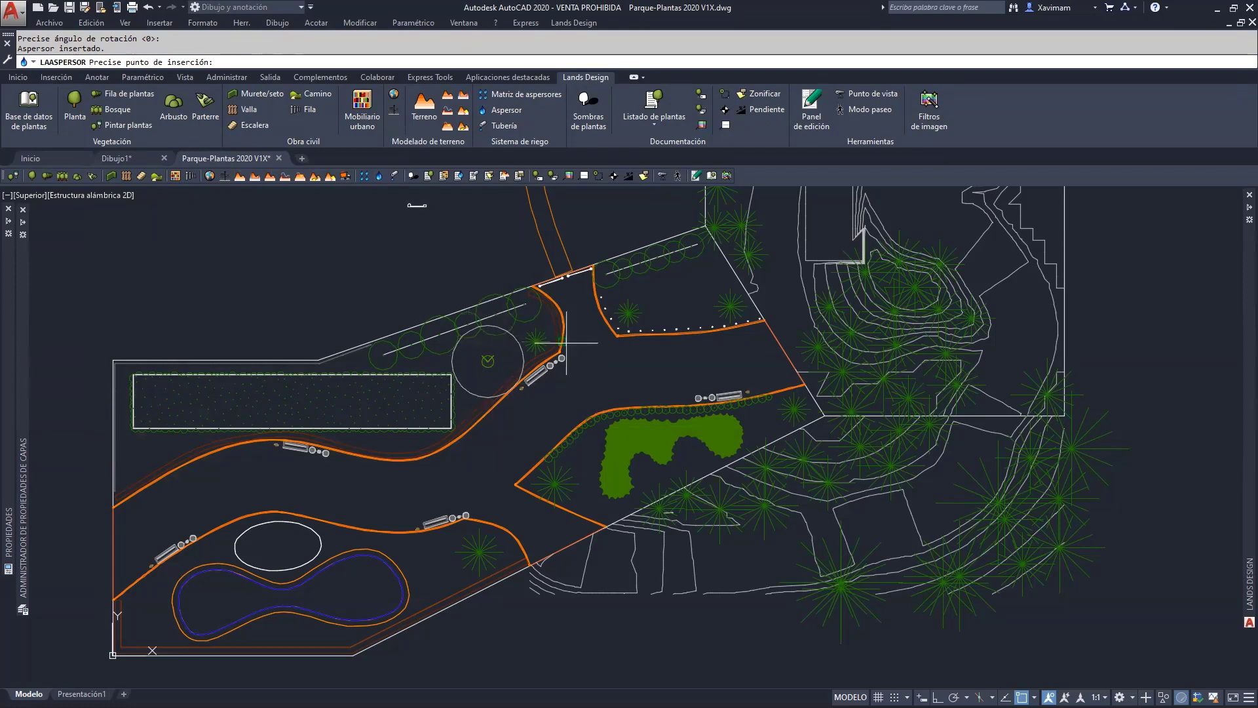
scroll(533, 322, "up", 5)
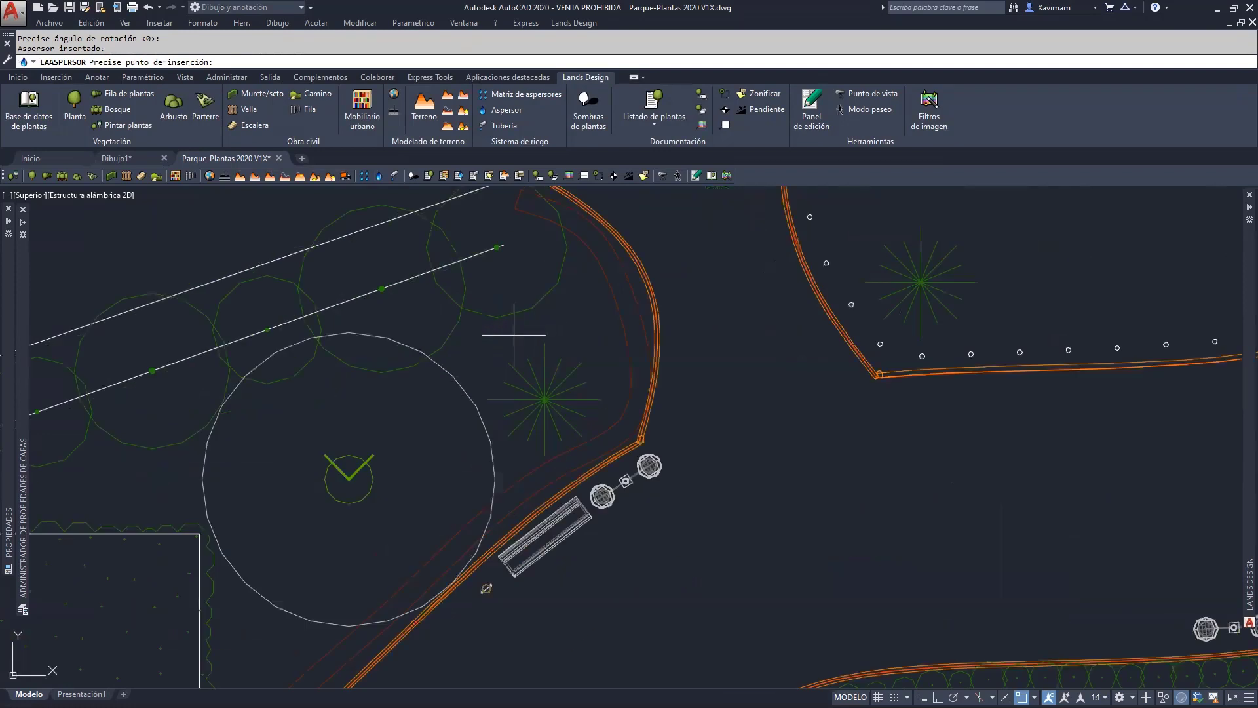
left_click(514, 334)
left_click(688, 485)
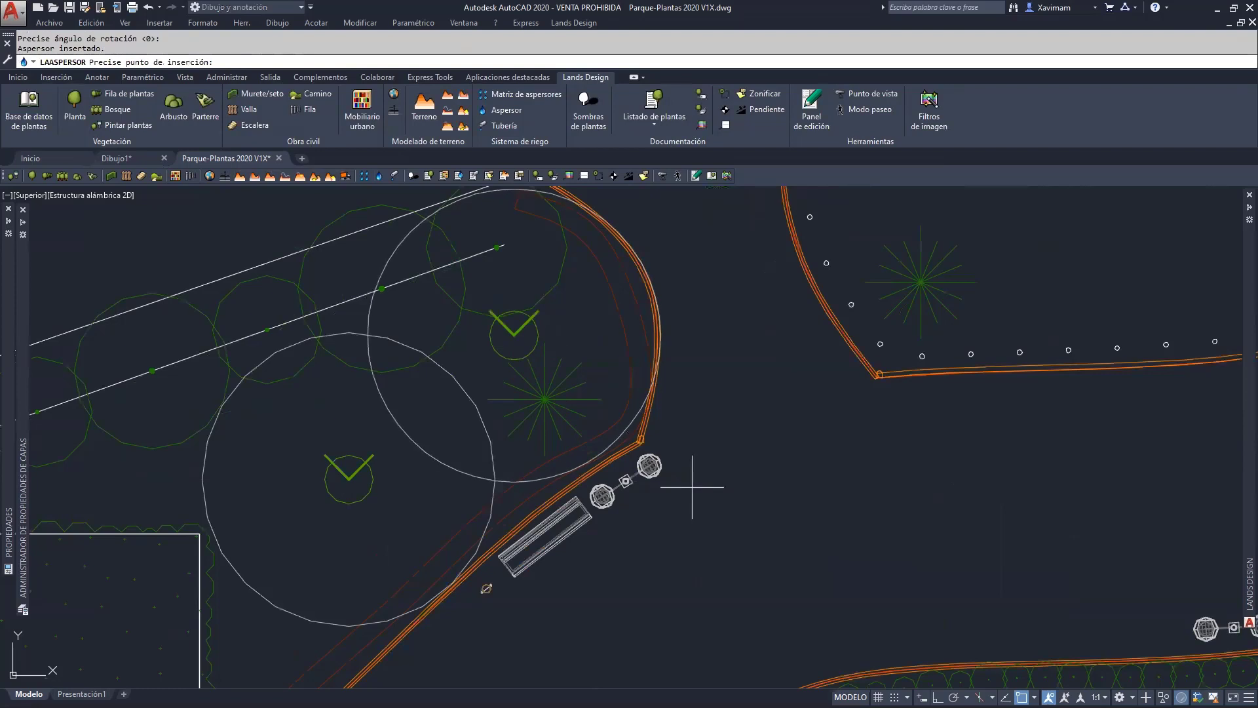
Turn off object snap and insert two more diffusers at the entrance-side end of the rectangular bed and beside the tree row.
scroll(691, 486, "down", 3)
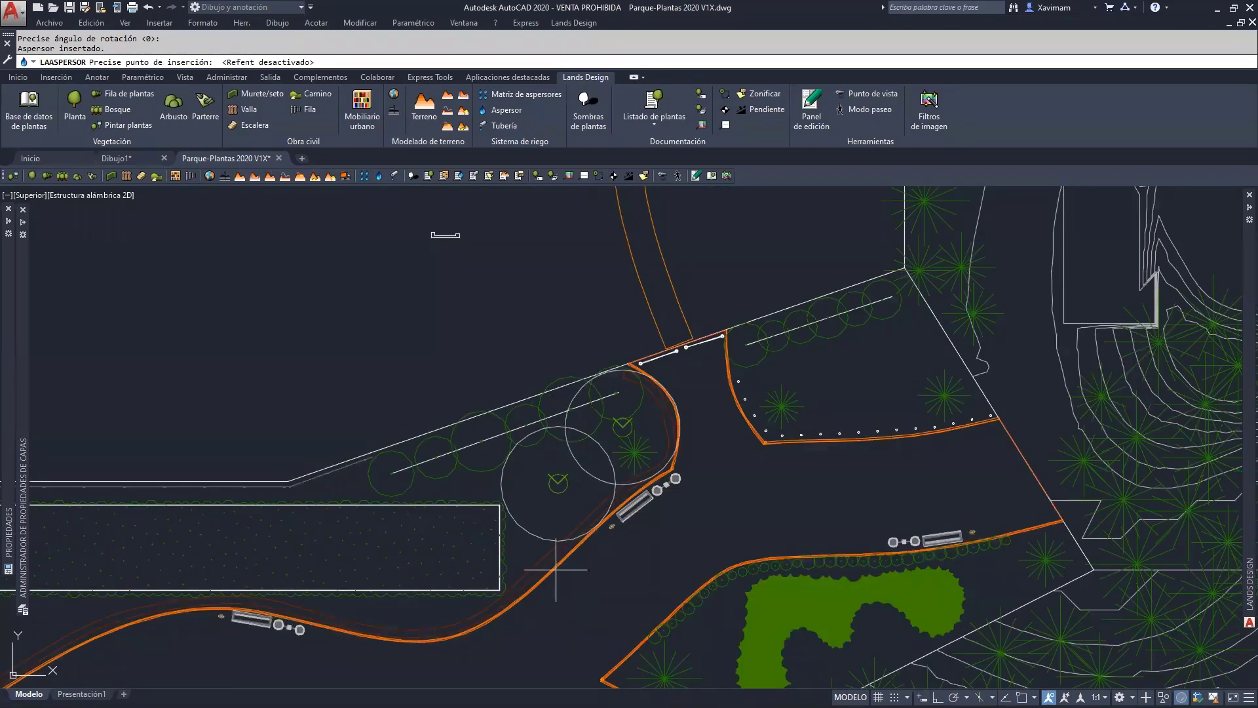
key("F3")
left_click(493, 548)
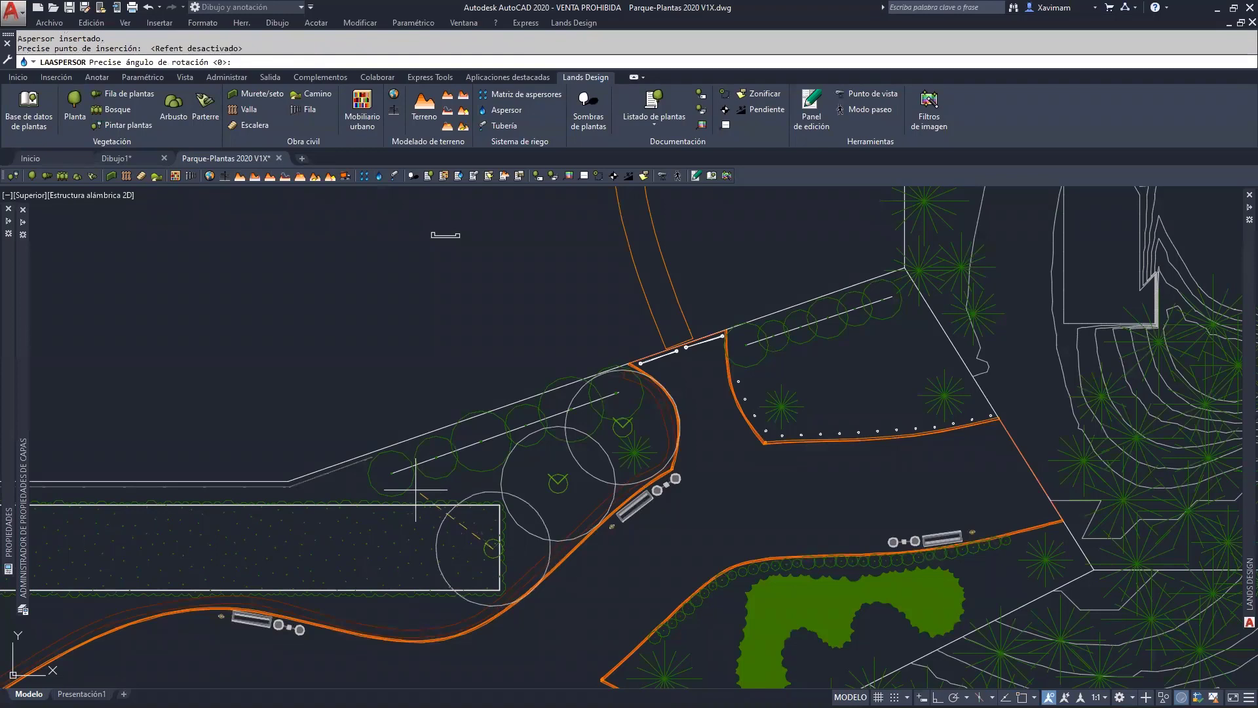
left_click(439, 488)
key("Return")
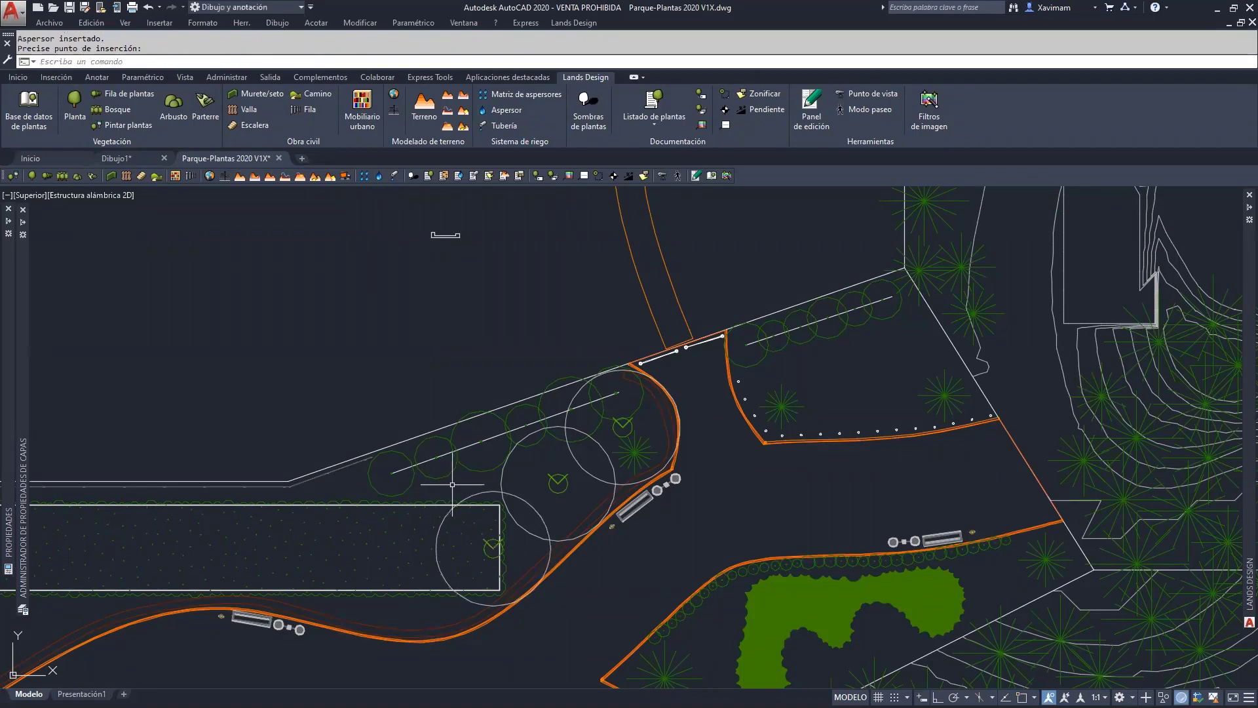
key("Return")
left_click(415, 473)
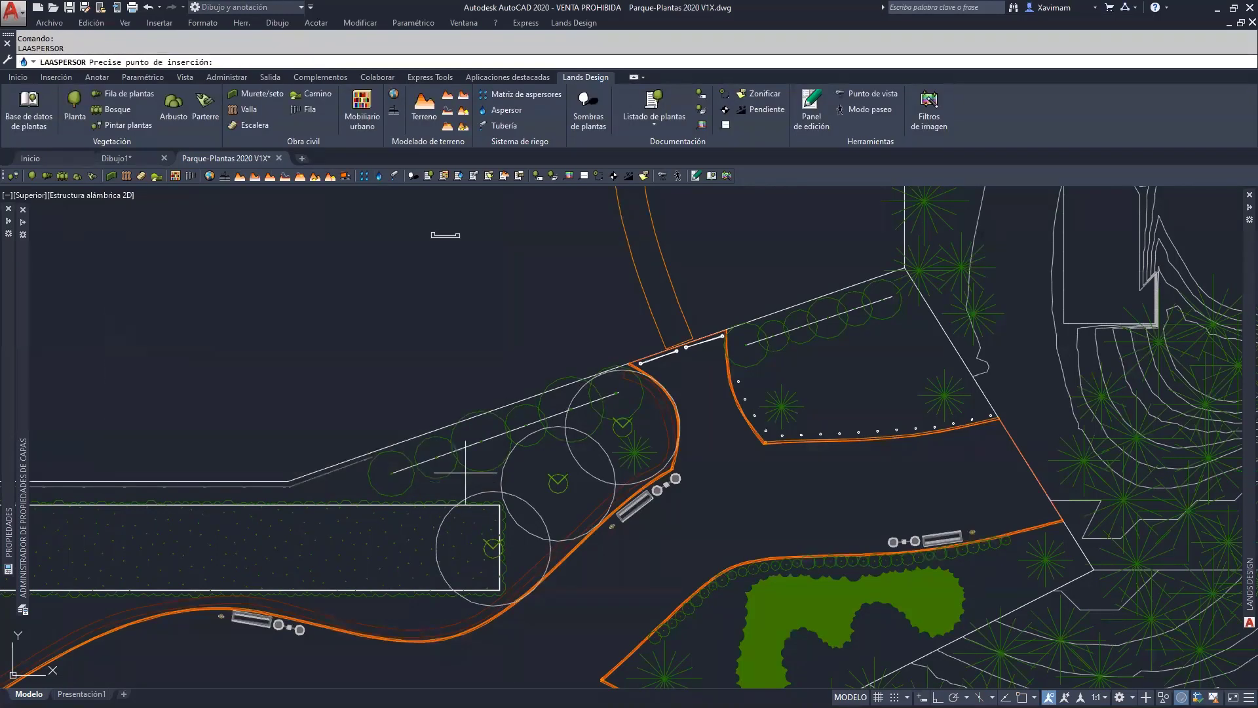
left_click(456, 480)
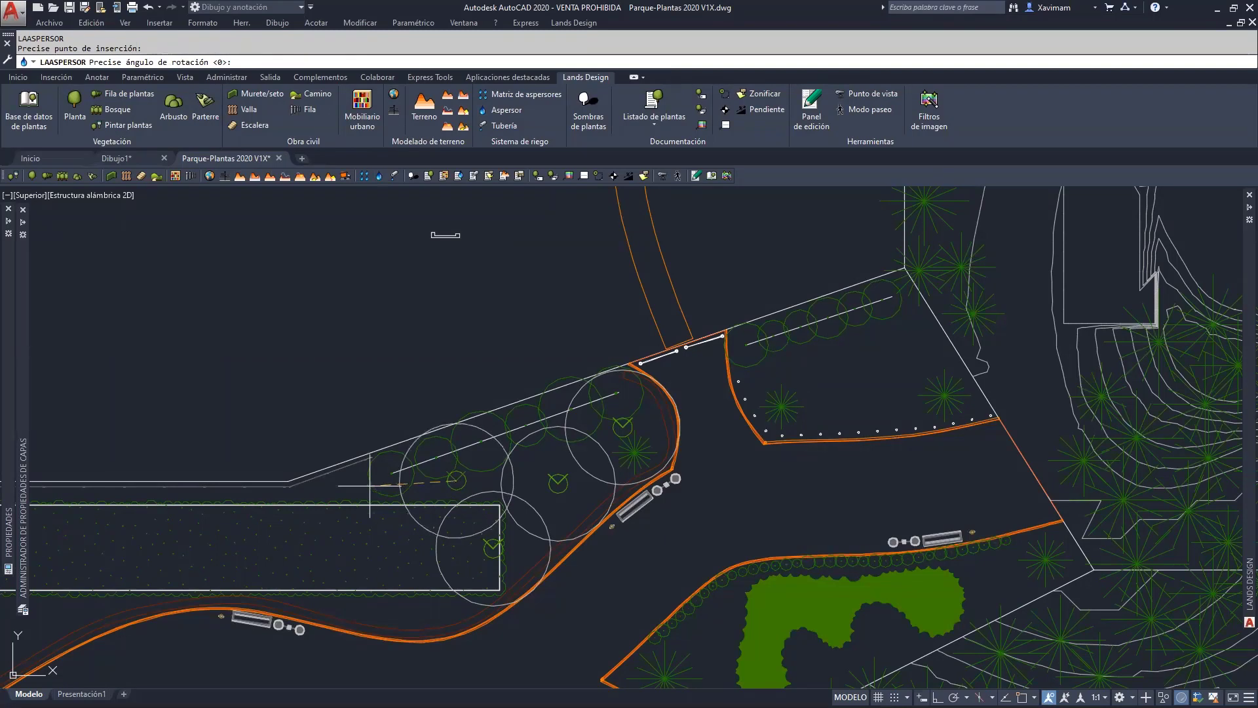
key("Return")
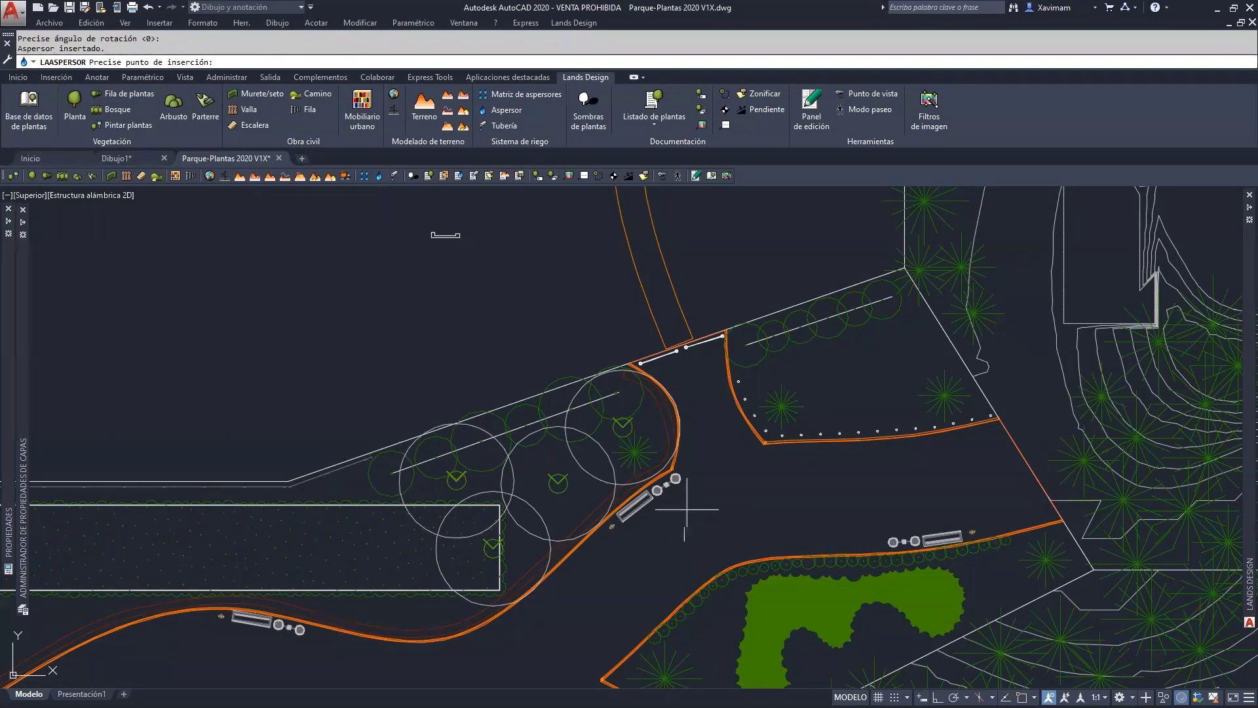
Start a sprinkler array for the bed on the other side of the entrance, using type Aspersor and the Turbine symbol.
scroll(687, 508, "down", 3)
mouse_move(687, 508)
middle_mouse_down()
mouse_move(590, 350)
mouse_move(612, 360)
mouse_move(478, 491)
middle_mouse_up()
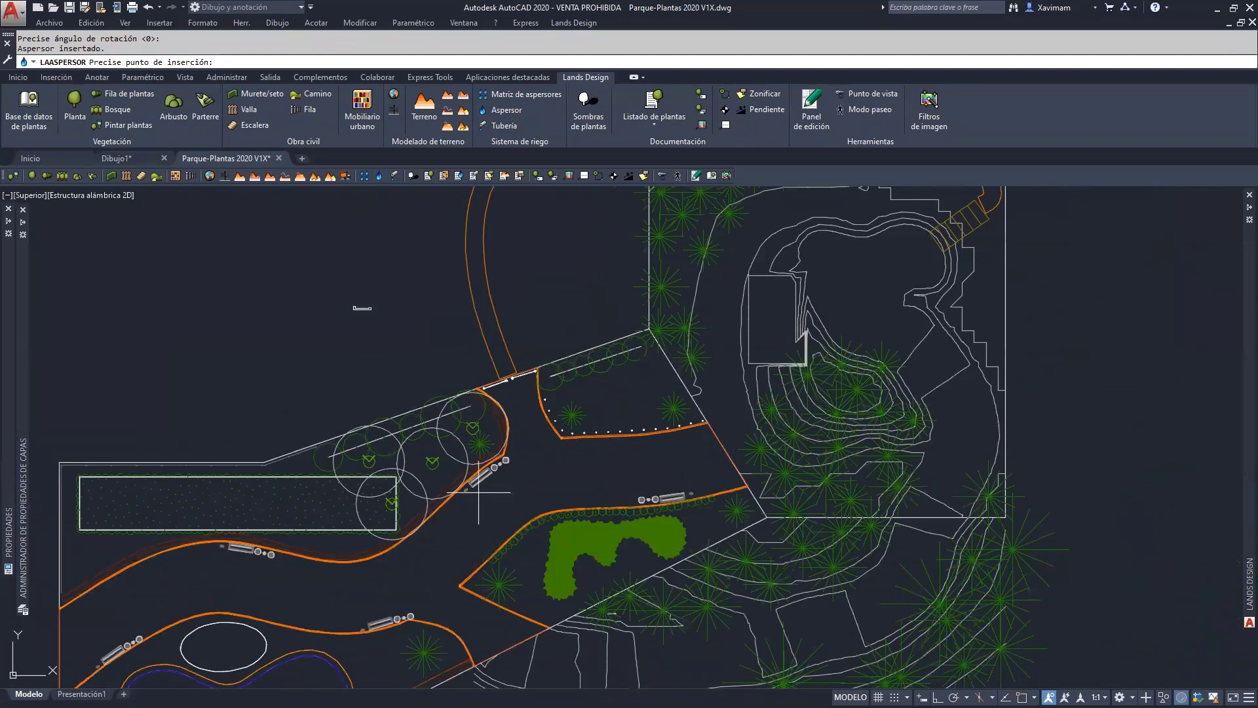
scroll(590, 402, "up", 5)
middle_click_drag(589, 403, 508, 441)
scroll(508, 441, "down", 2)
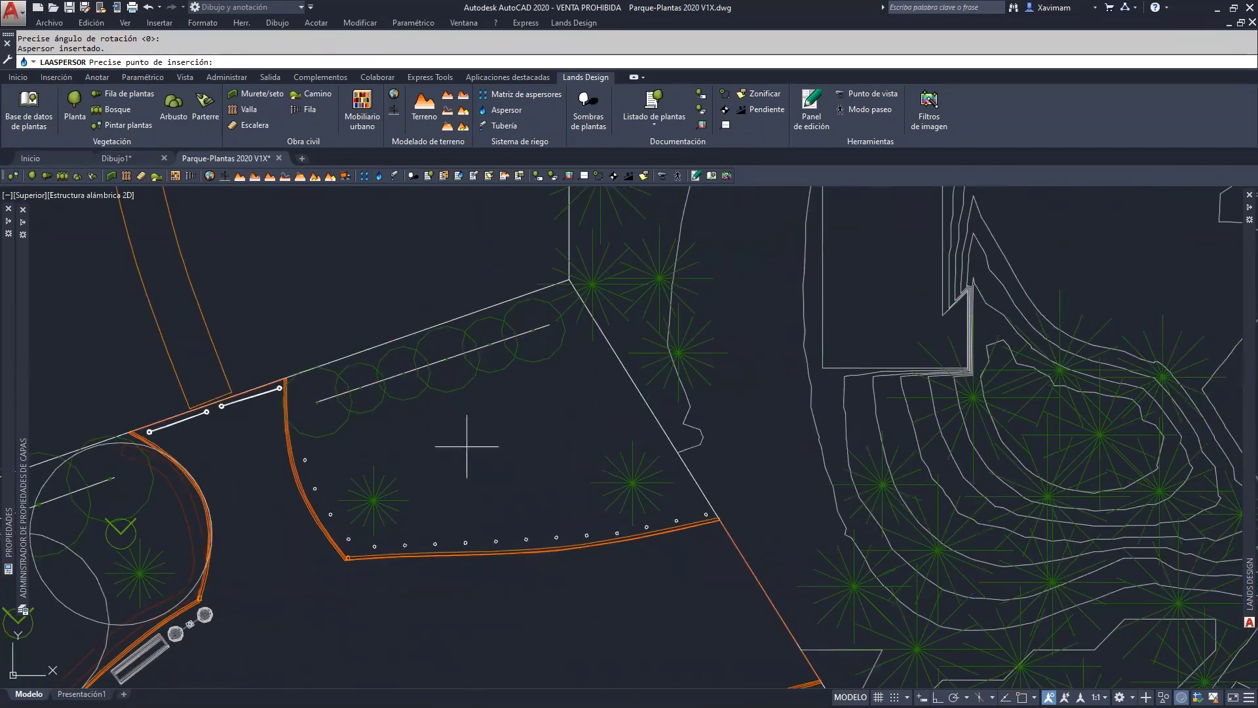
left_click(516, 96)
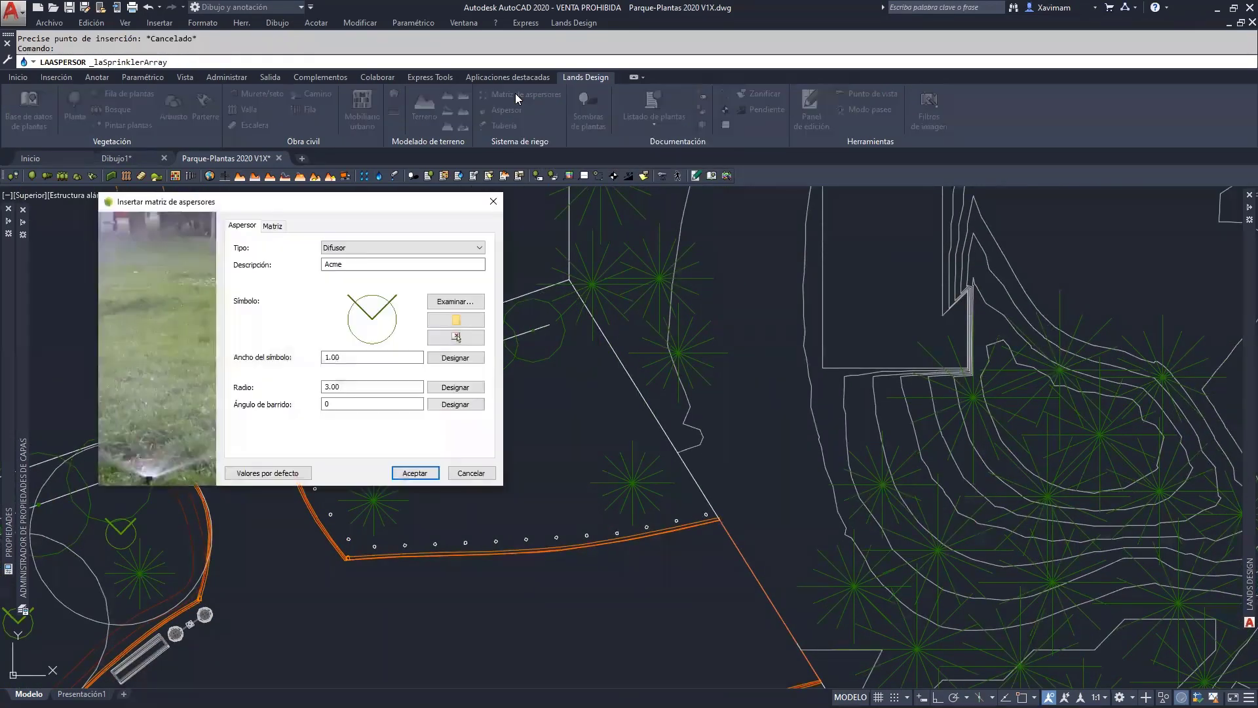
left_click(368, 252)
left_click(367, 266)
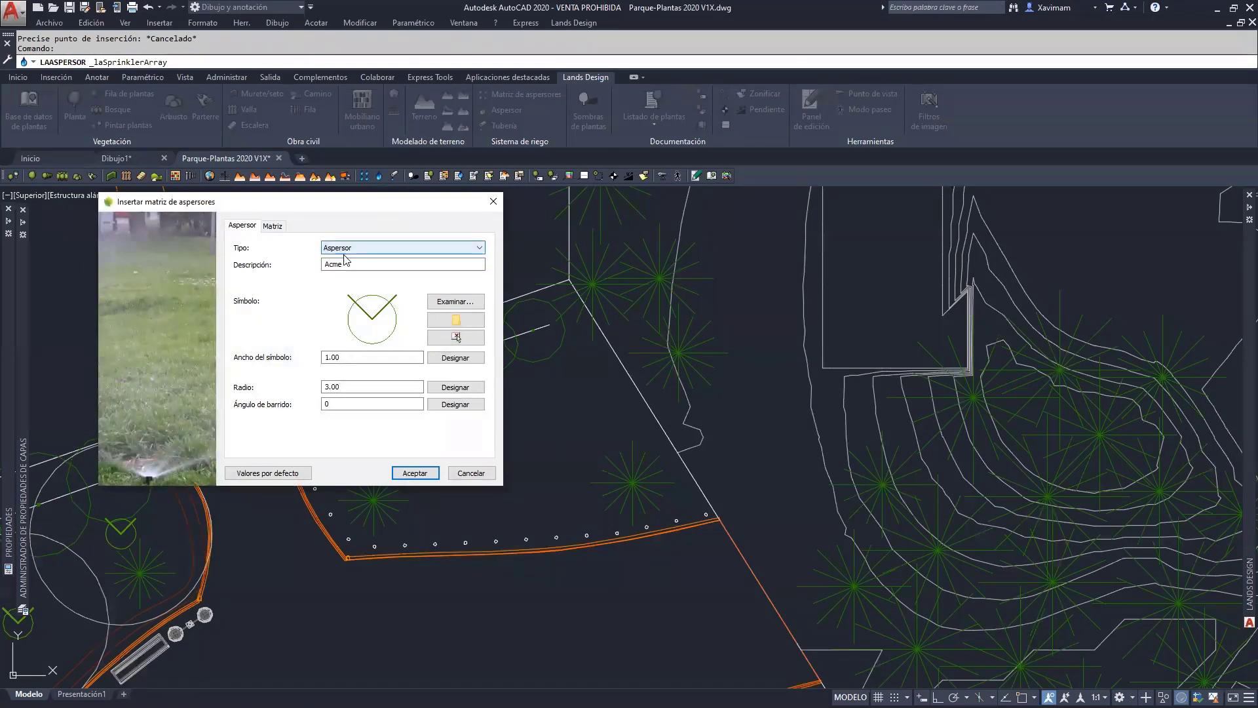
left_click(462, 304)
left_click(579, 164)
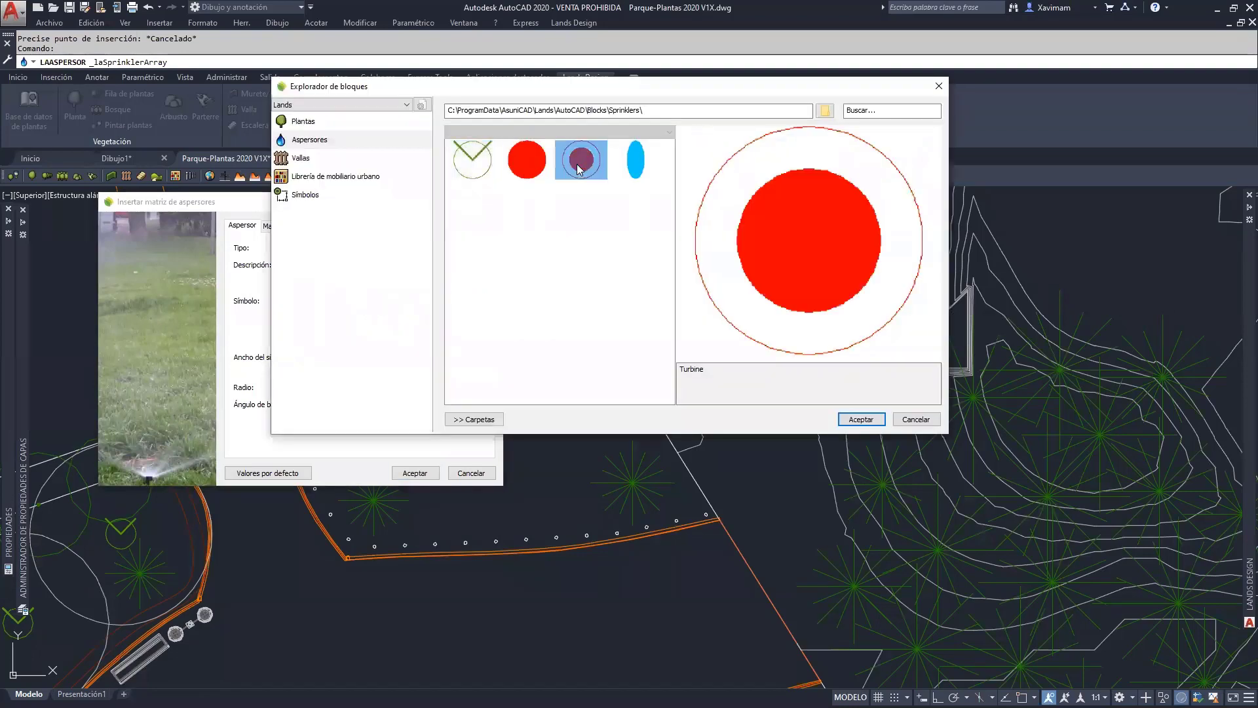
left_click(858, 420)
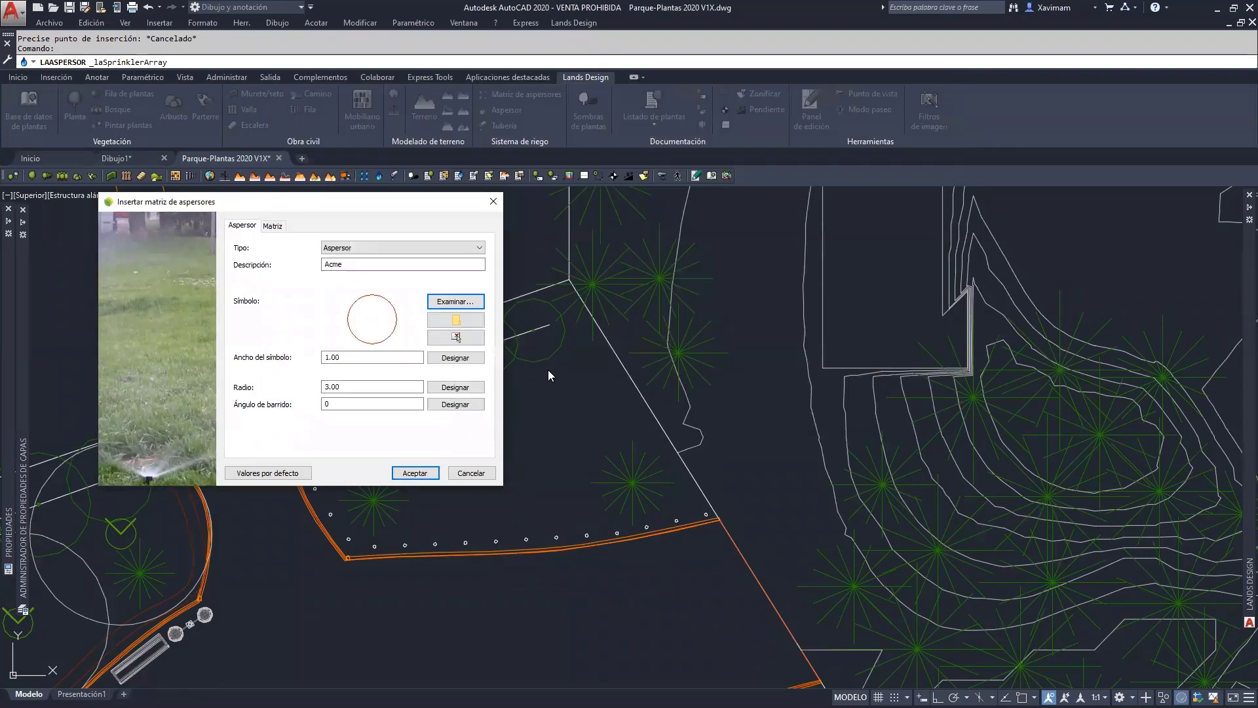
Set the array's sprinkler radius to 2 and the spacing to 50% of the sprinkler diameter, keeping the Cuadrada distribution.
left_click(355, 387)
left_click_drag(355, 387, 302, 391)
type("2")
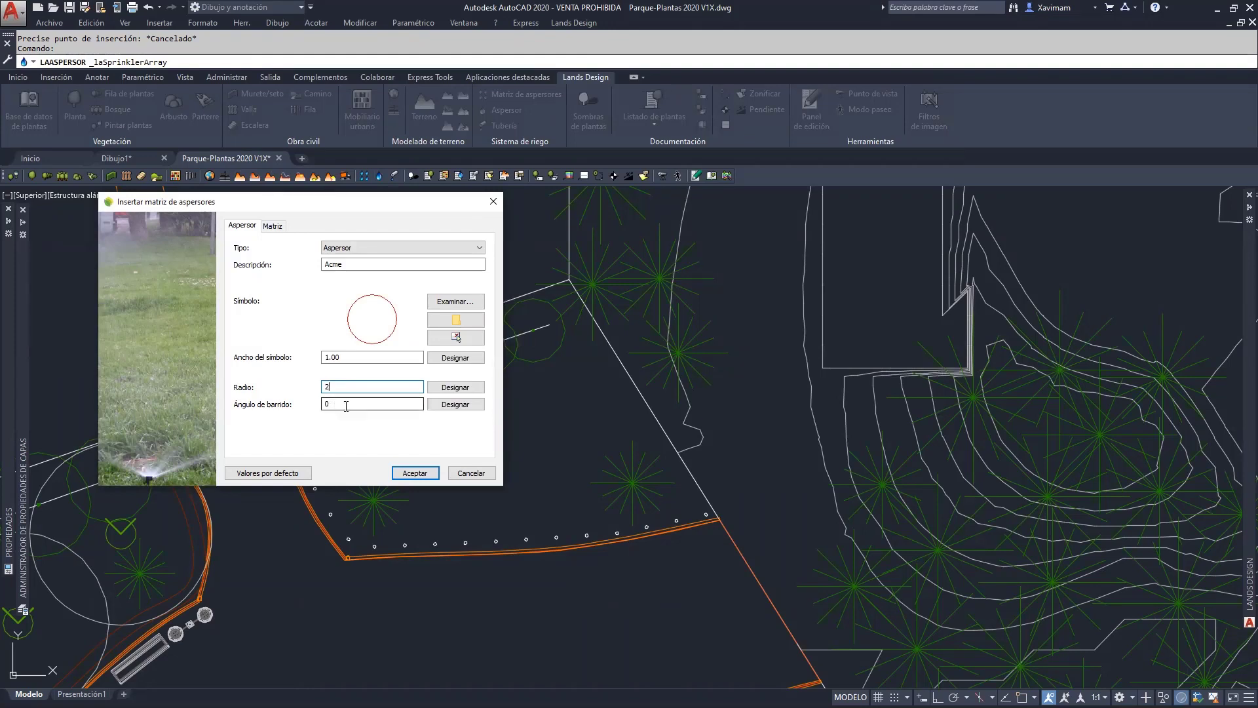
left_click(279, 230)
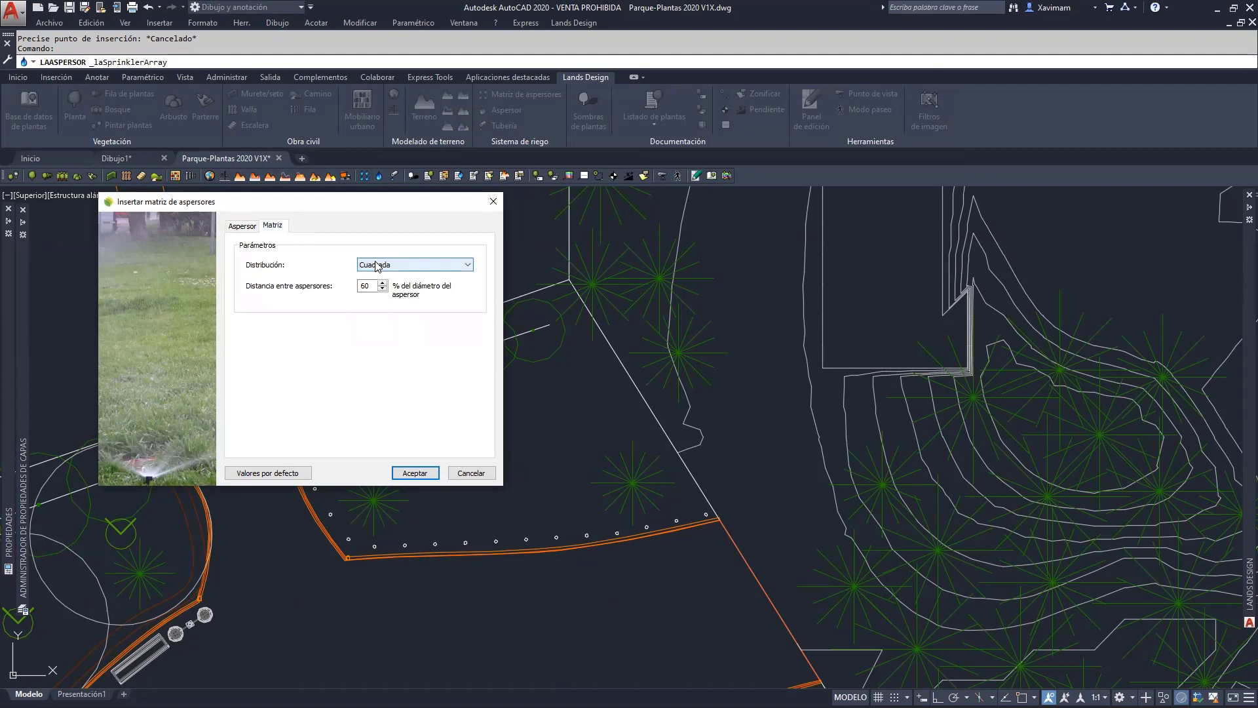
double_click(360, 286)
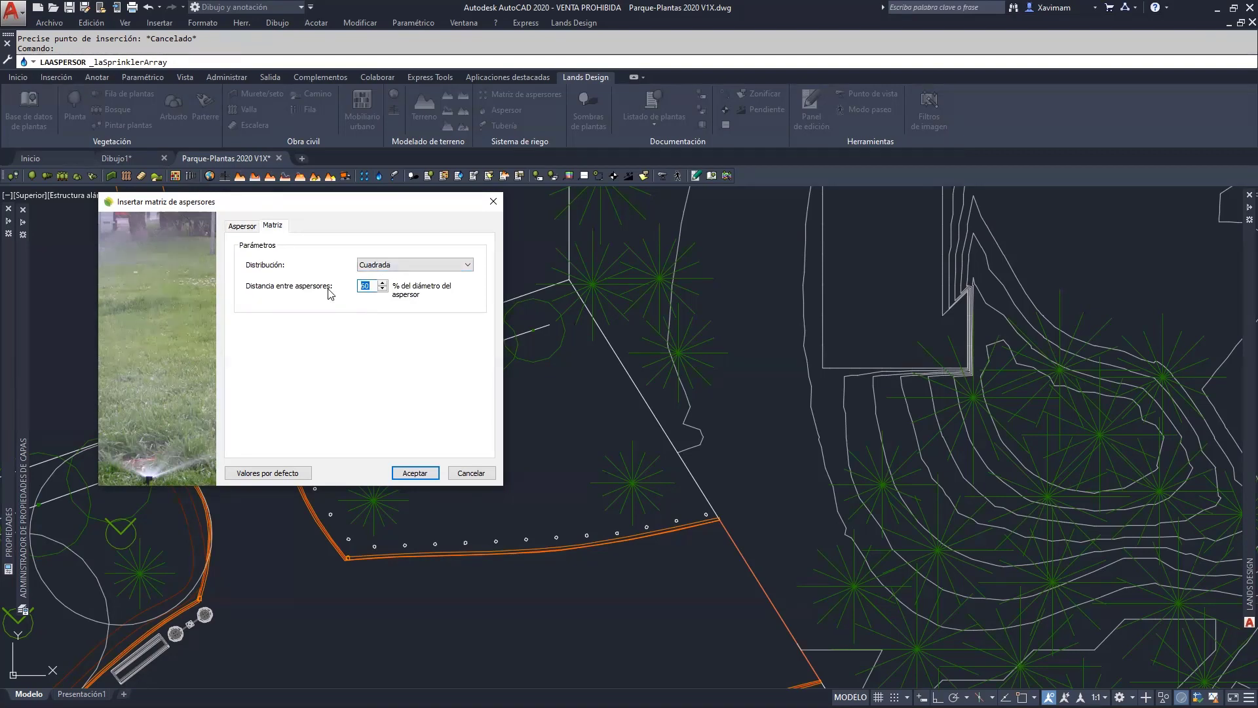
type("5")
left_click(414, 472)
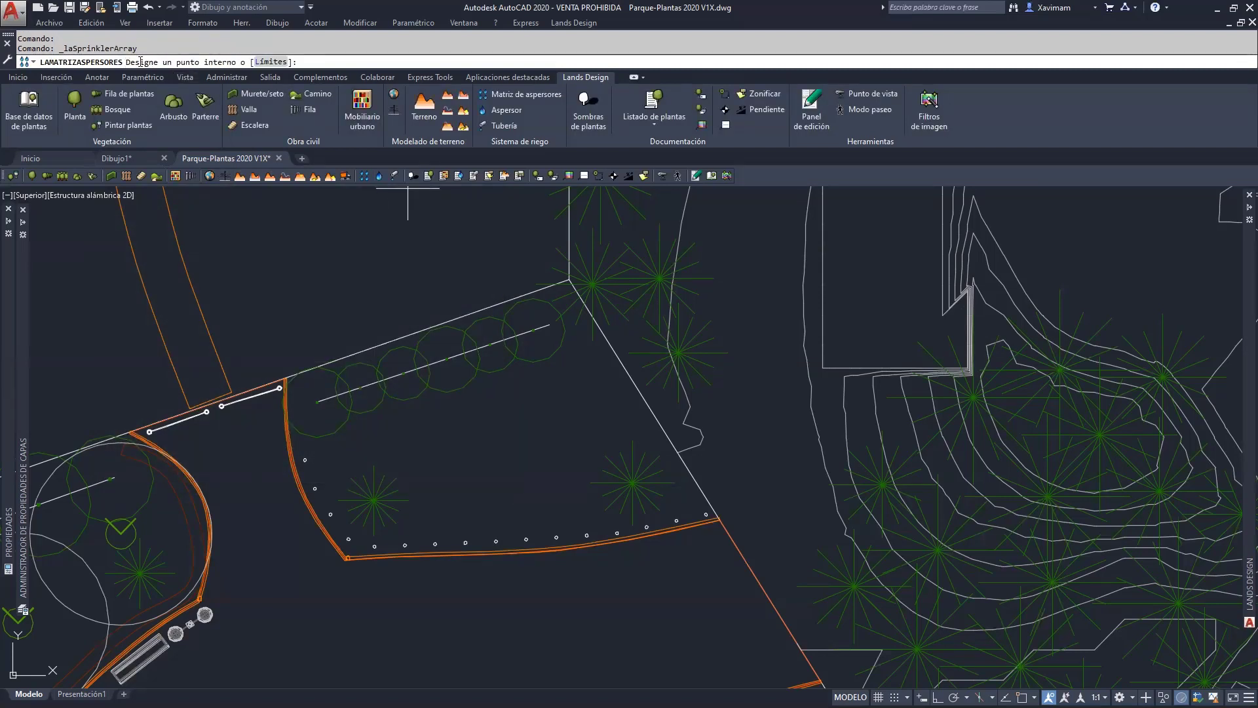
Use the Límites option with a polyline contour around the bed and insert the sprinkler array inside it.
left_click(281, 63)
left_click(285, 63)
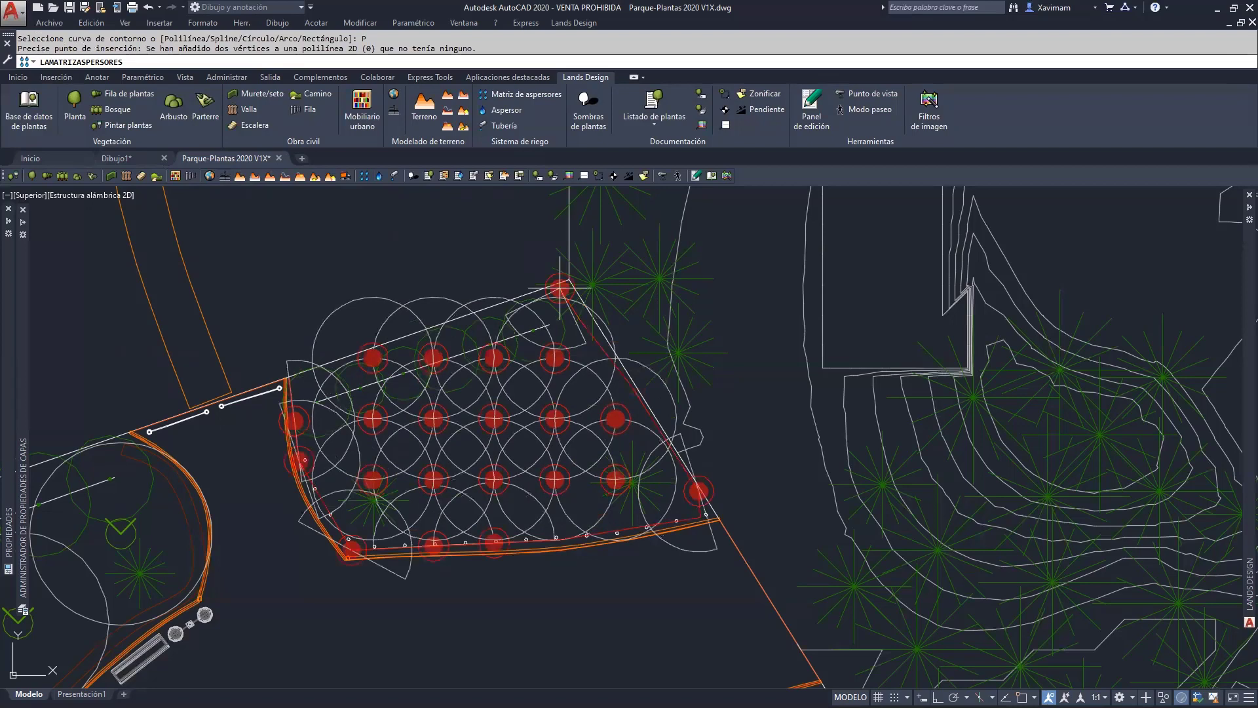
left_click(560, 288)
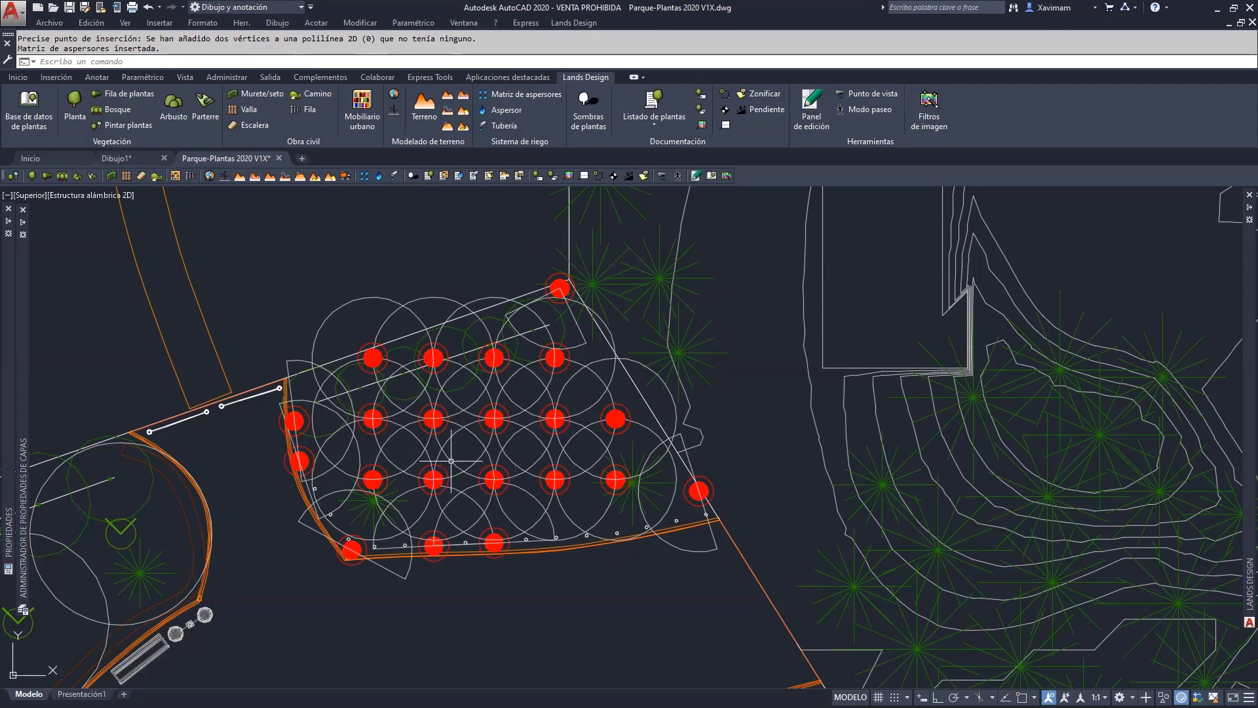
Review the inserted sprinkler array's General, Aspersor and Matriz properties.
left_click(432, 298)
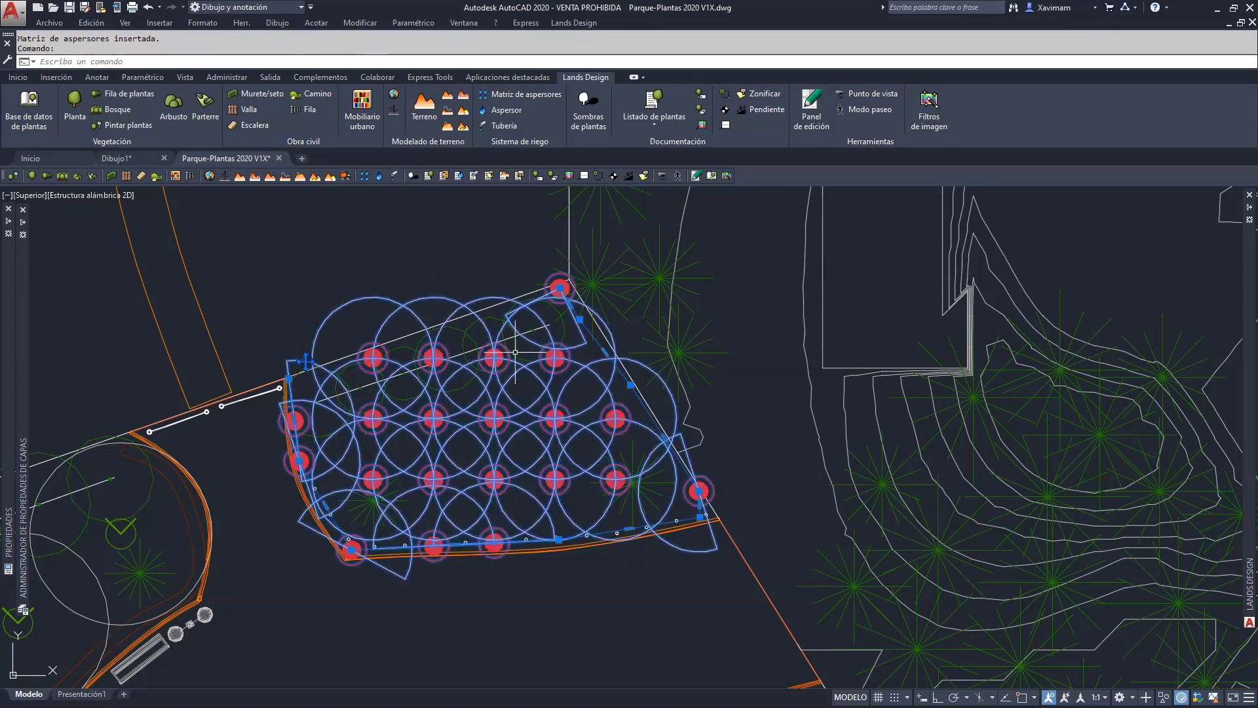
mouse_move(1244, 358)
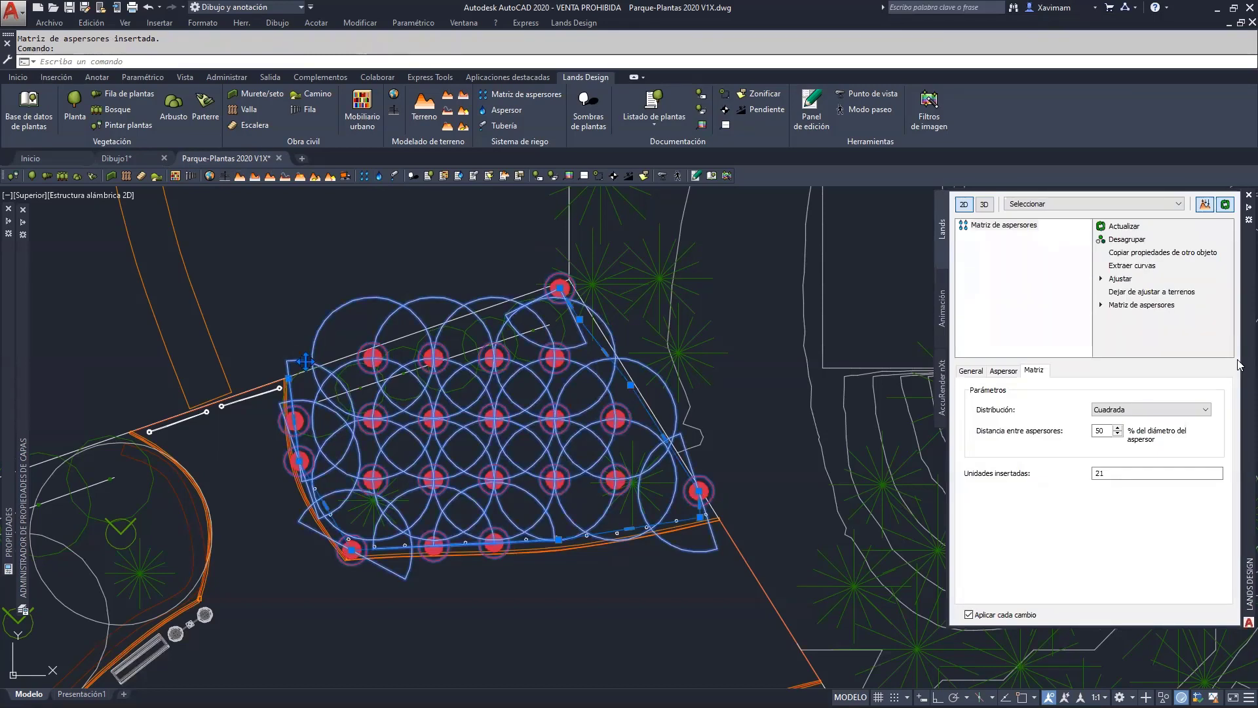
left_click(972, 372)
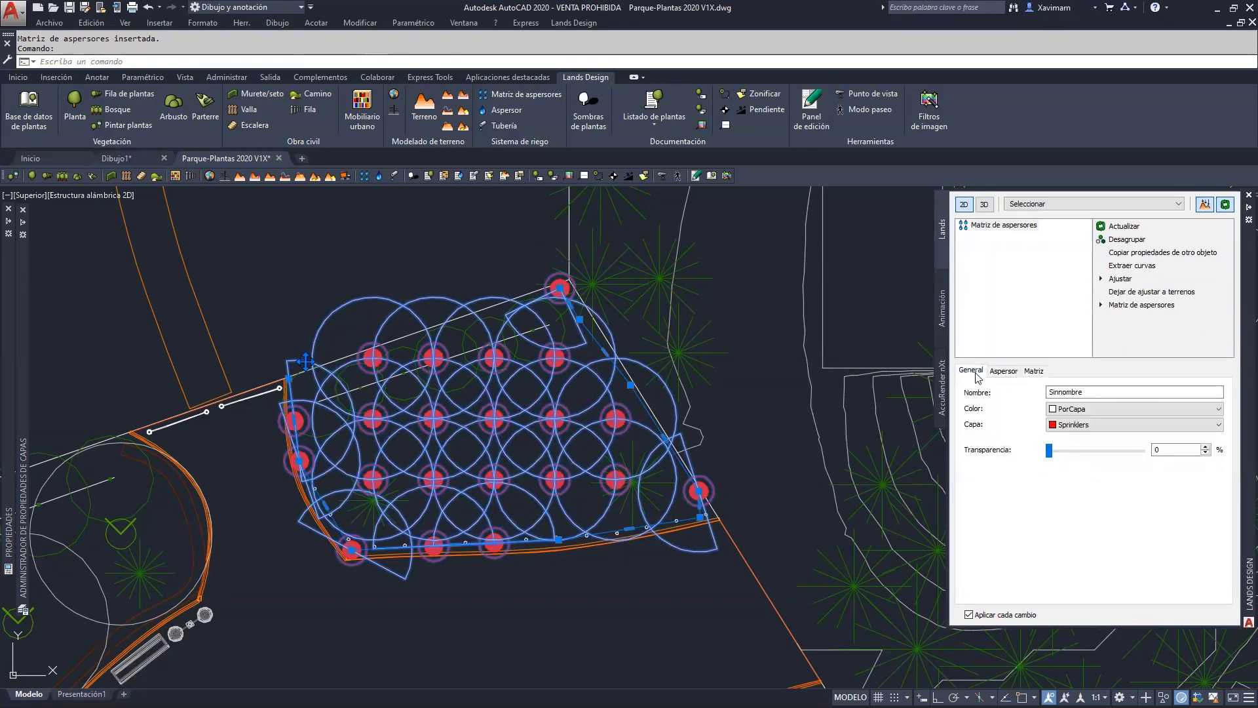
left_click(1003, 372)
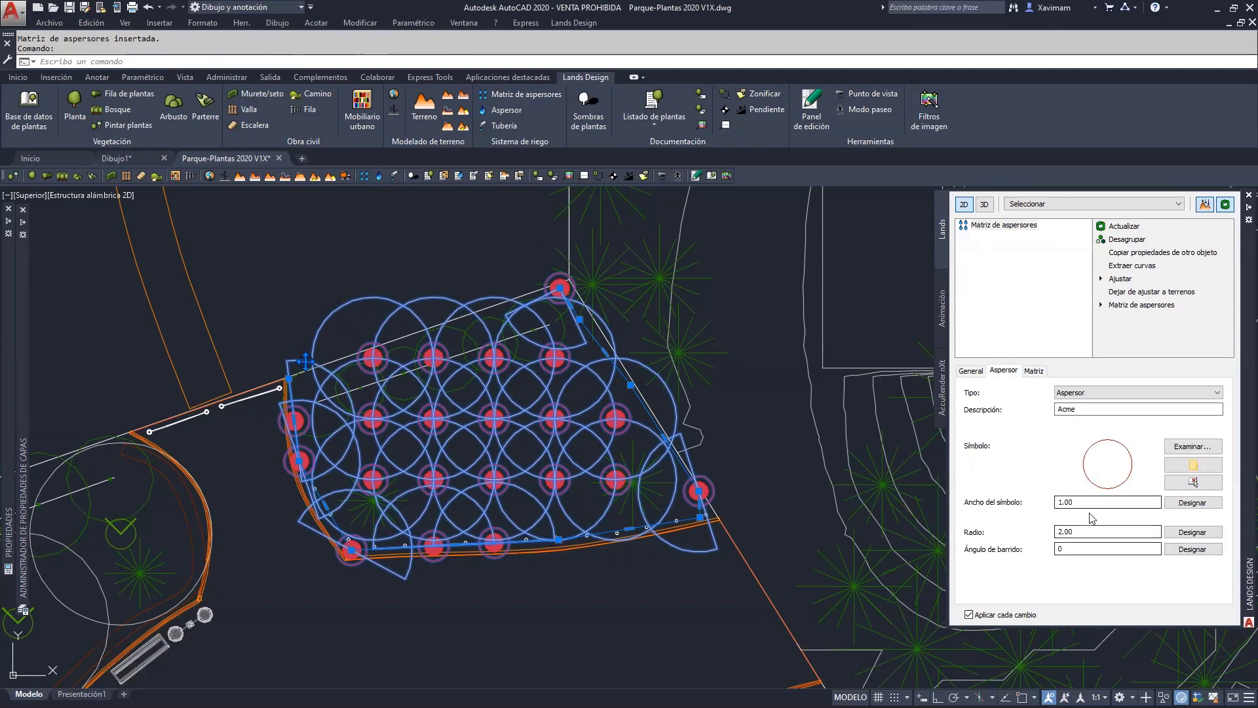
left_click(1042, 372)
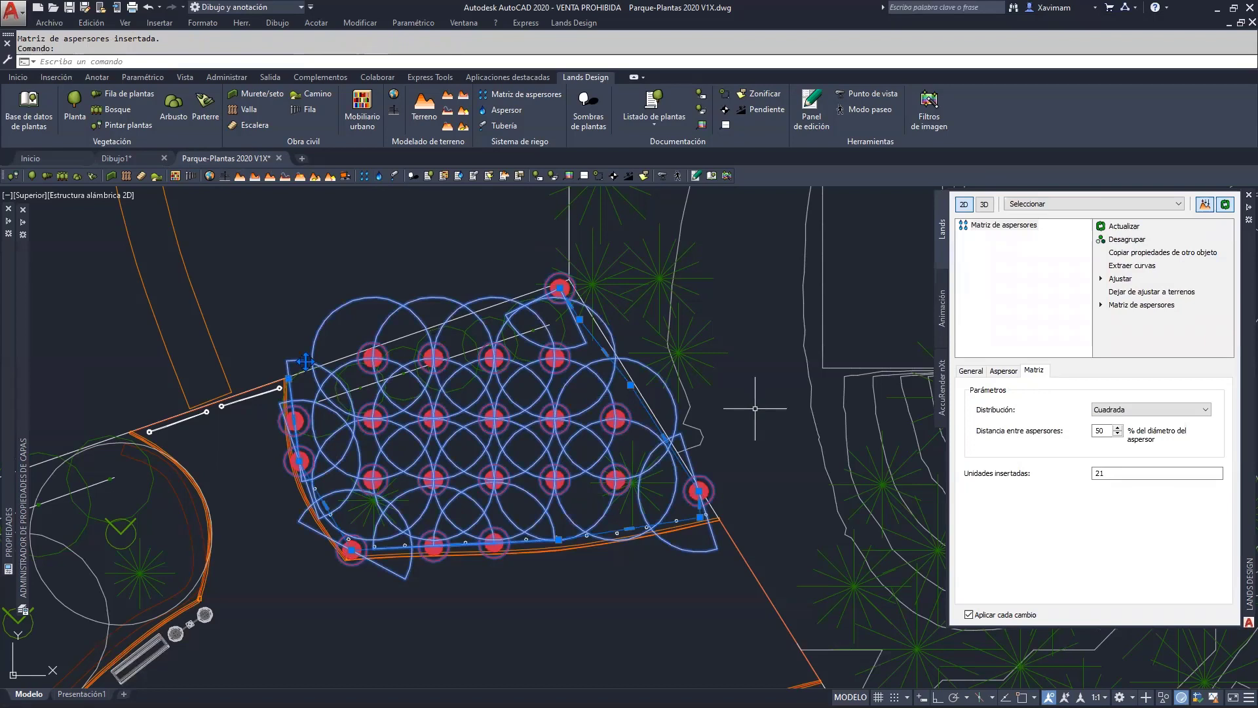
key("Escape")
scroll(752, 410, "down", 3)
mouse_move(458, 419)
middle_mouse_down()
mouse_move(627, 436)
mouse_move(739, 406)
middle_mouse_up()
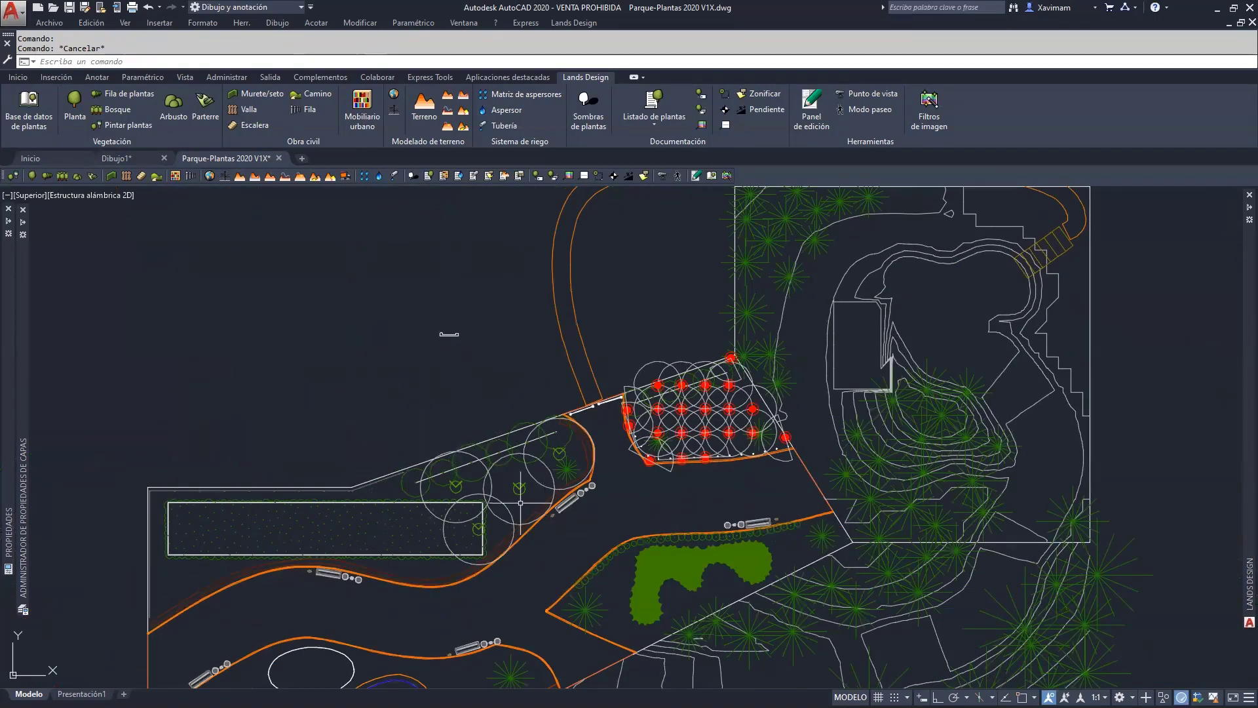
scroll(513, 490, "up", 3)
middle_click_drag(515, 488, 625, 477)
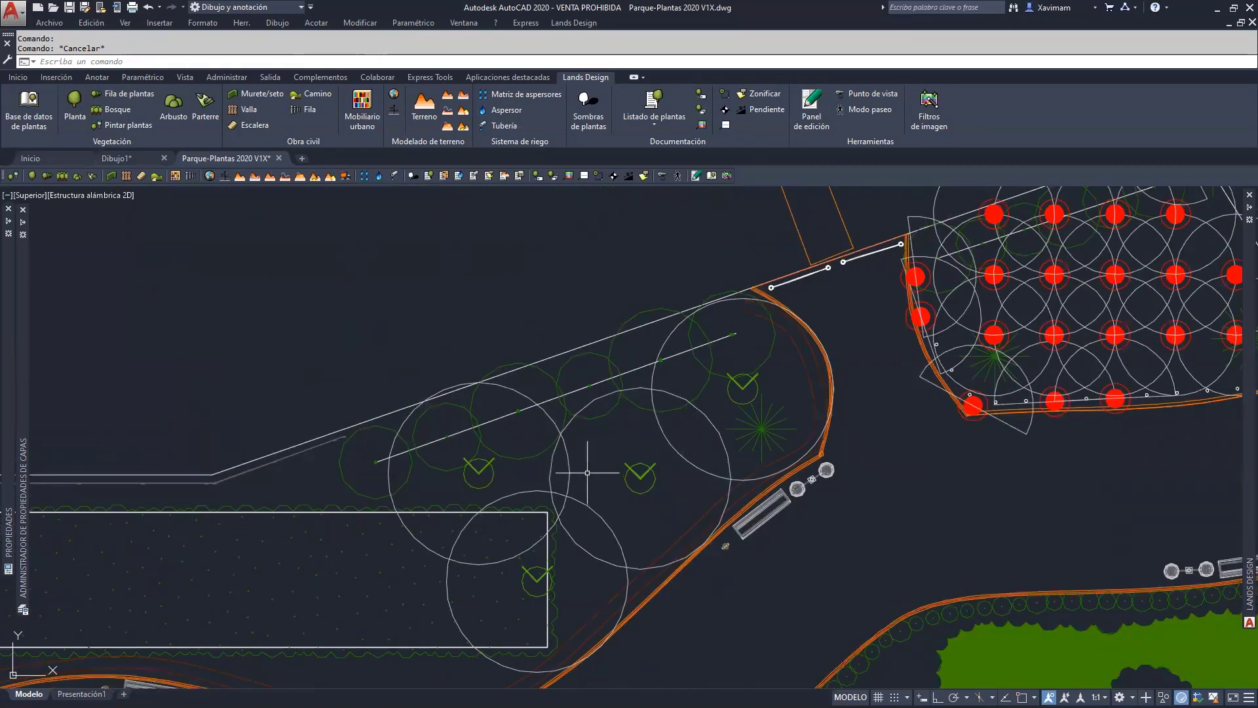
left_click(568, 472)
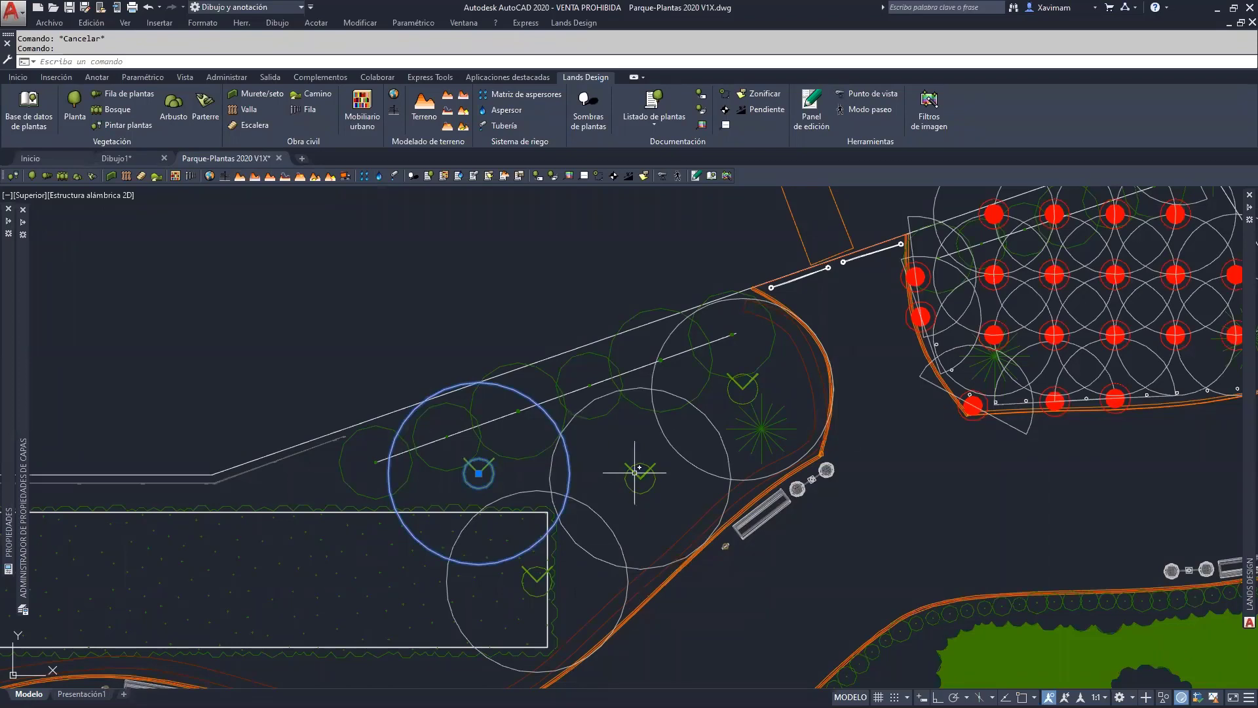
key("Escape")
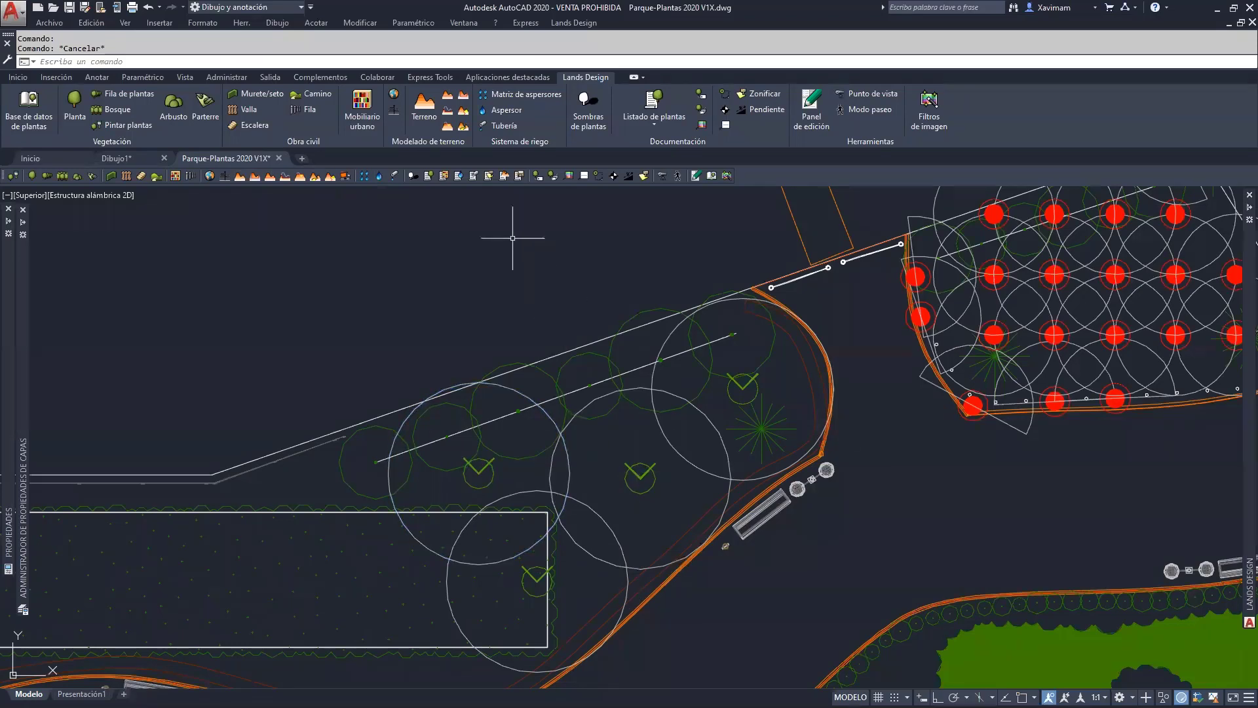
scroll(533, 261, "down", 5)
middle_click_drag(452, 360, 391, 378)
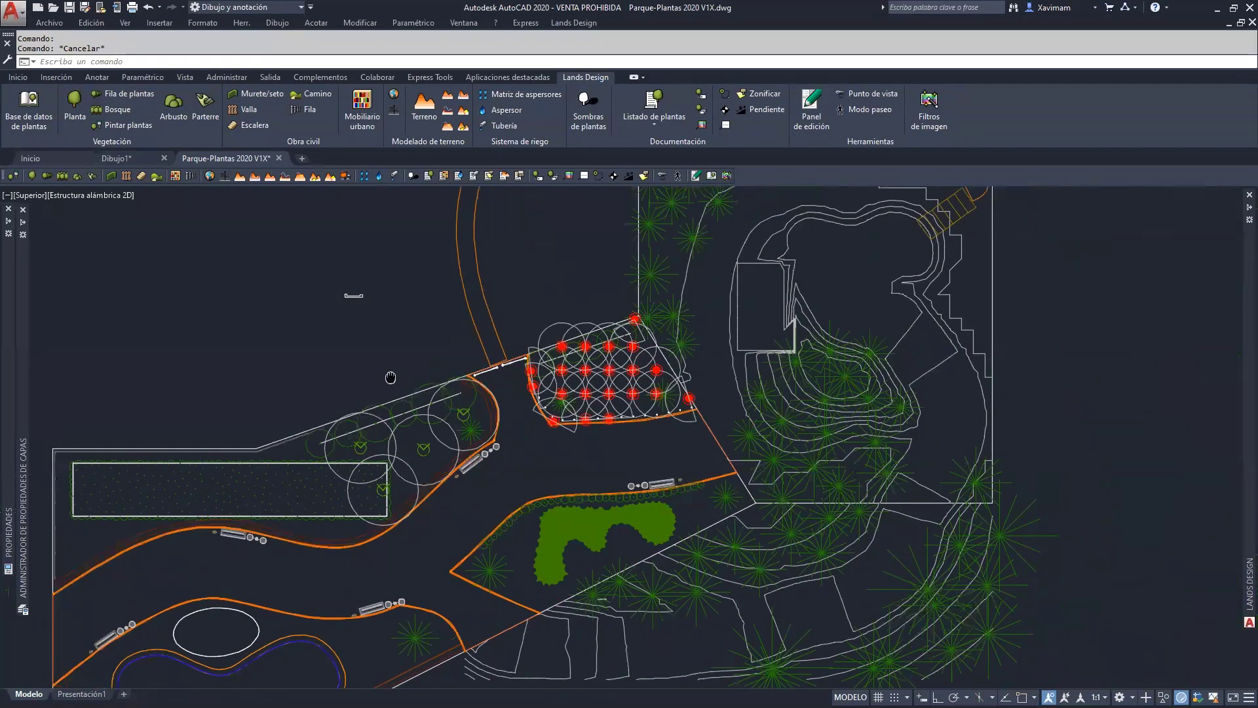
Start inserting a pipe with a section diameter of 50 mm, keeping 3 atm pressure, Polietileno material and the description Zona A.
left_click(504, 126)
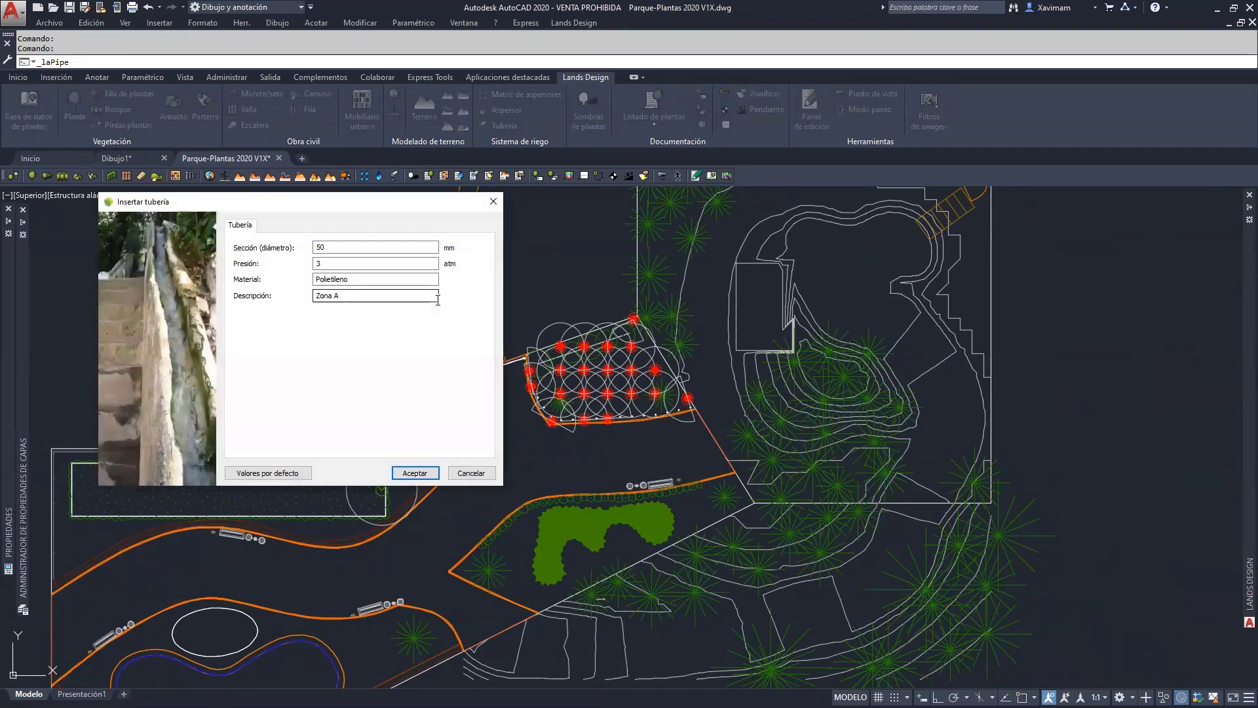
double_click(336, 248)
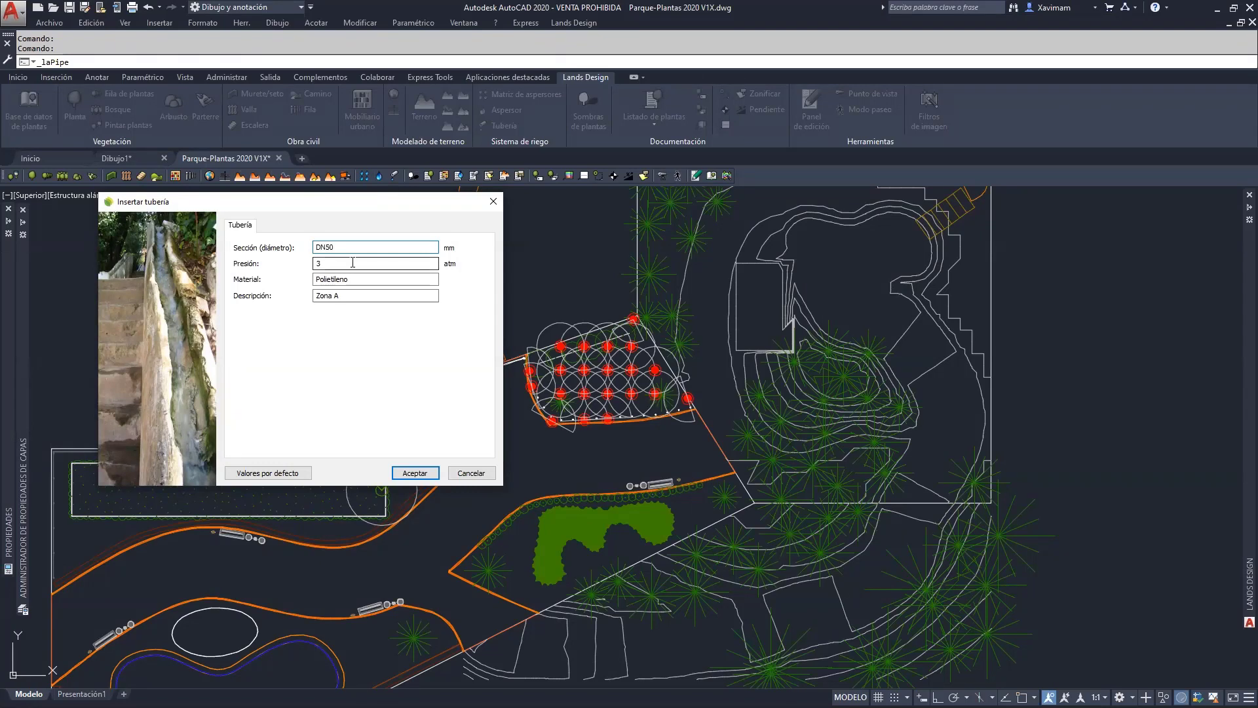
key("Tab")
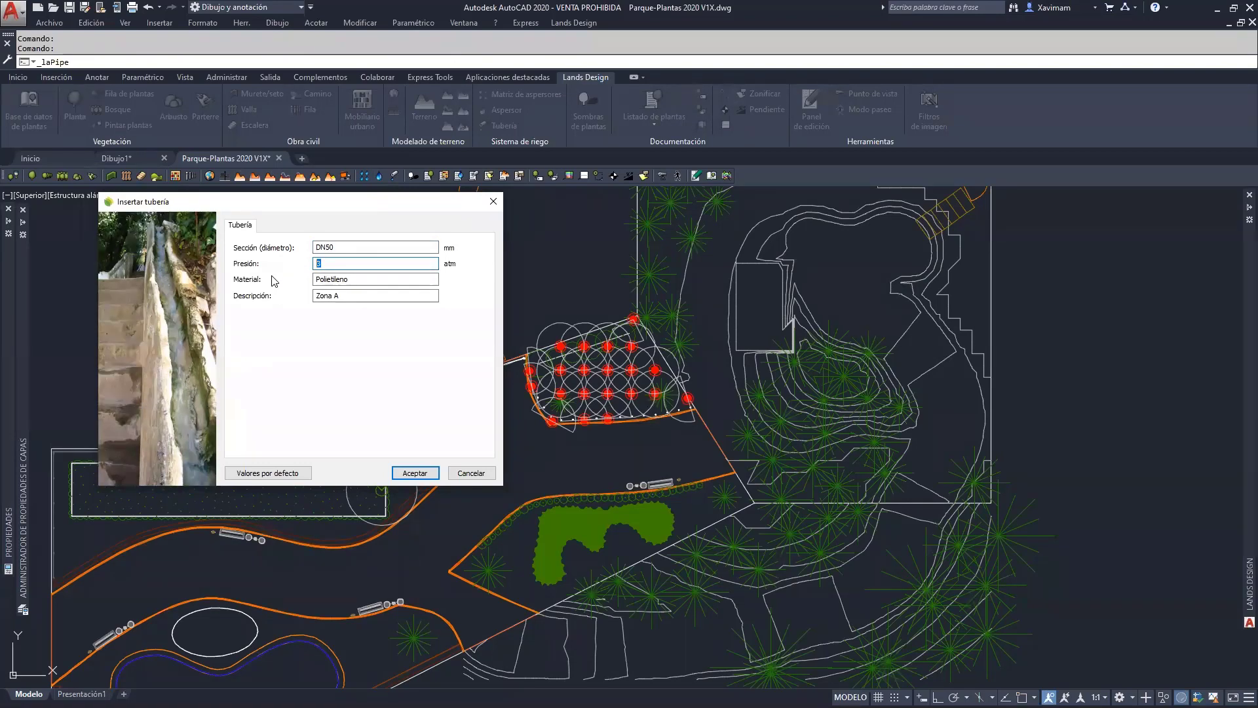
key("Tab")
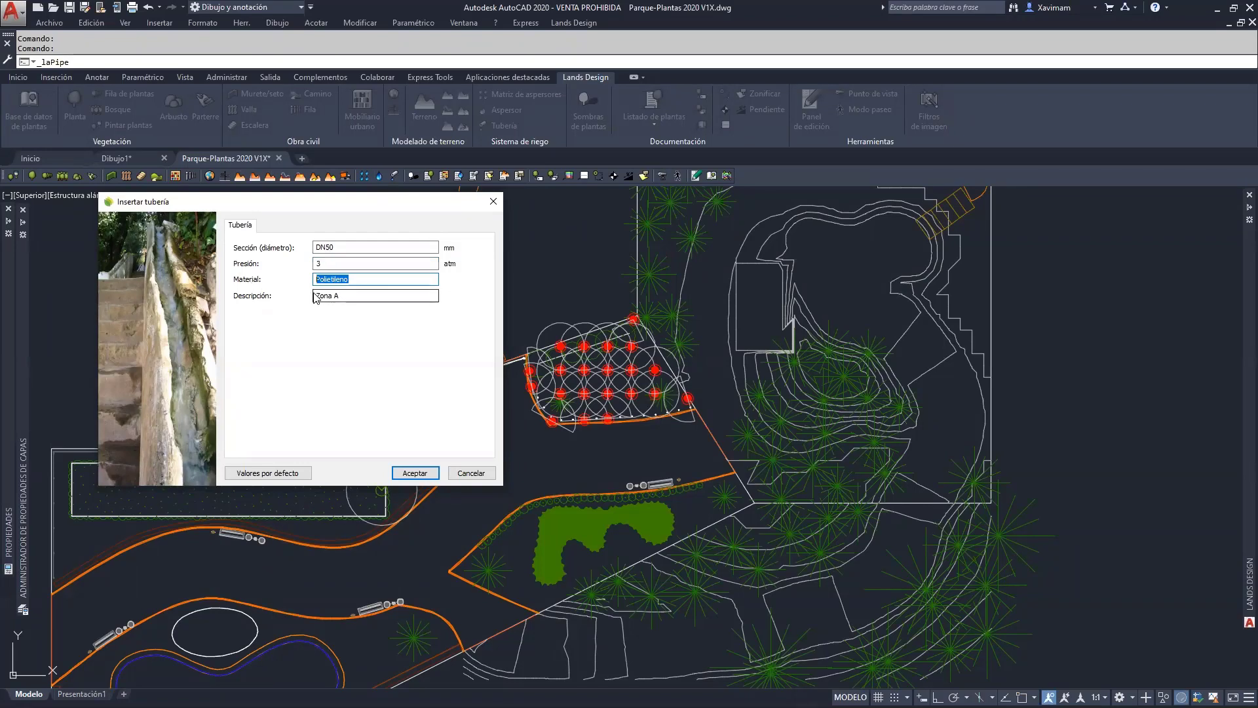
left_click(408, 473)
left_click(322, 376)
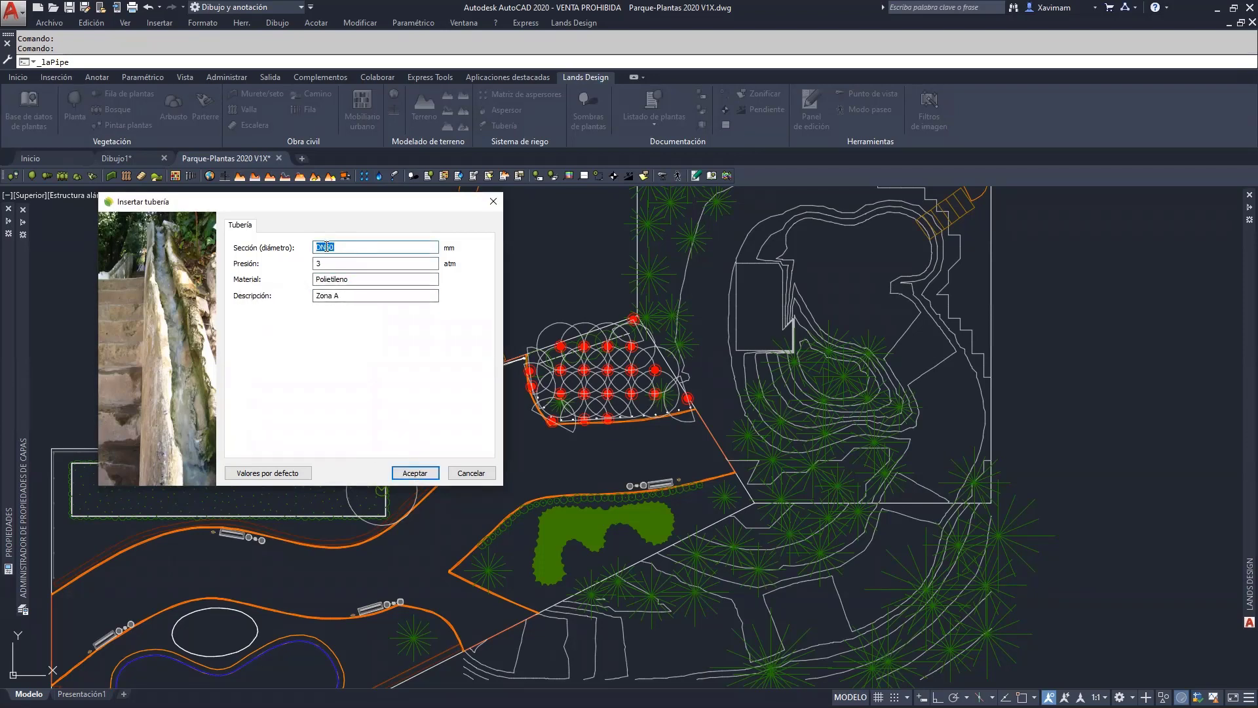
key("Home")
key("Delete")
key("Delete")
left_click(402, 475)
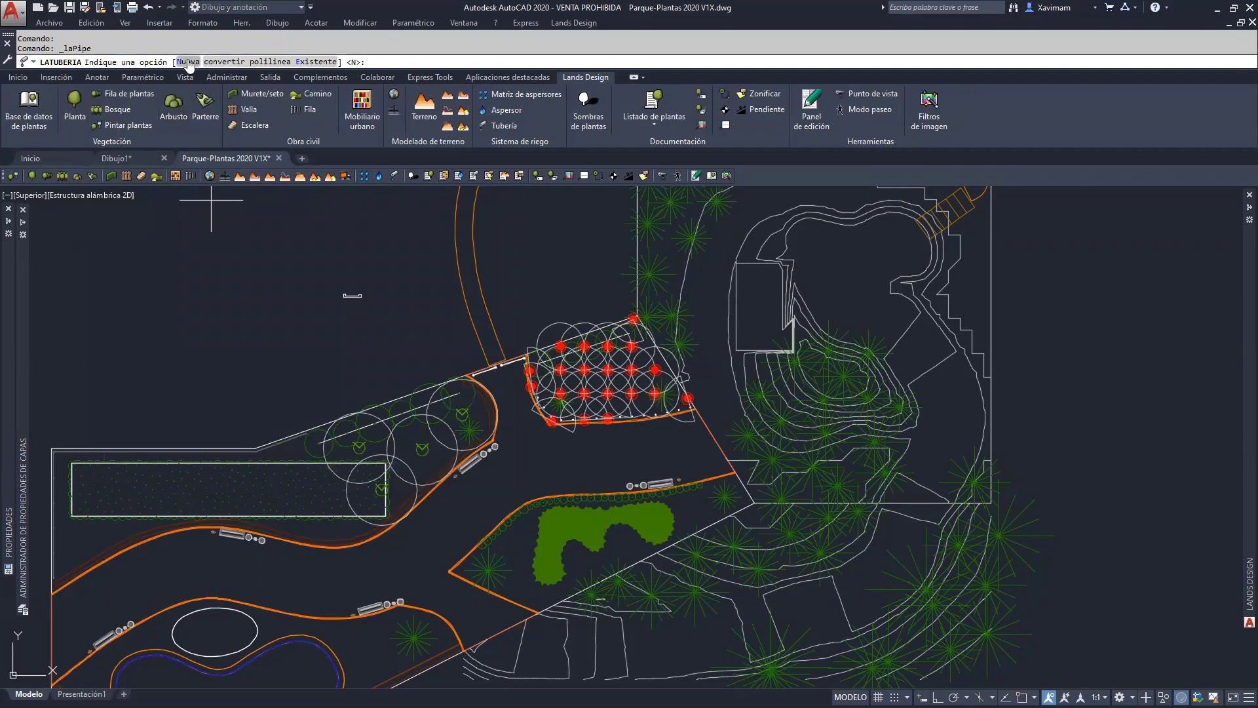
Draw the pipe with the Nueva option from a point at the end of the tree row, connecting the four diffusers one after another.
key("Return")
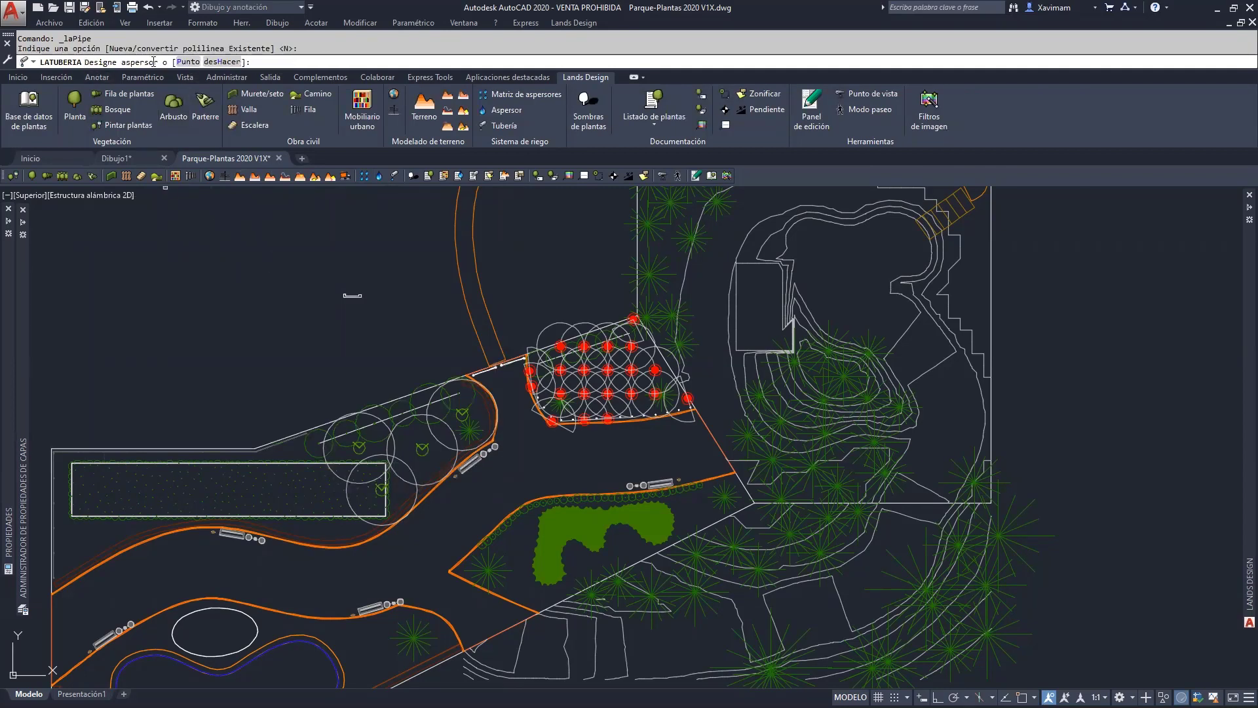
left_click(190, 62)
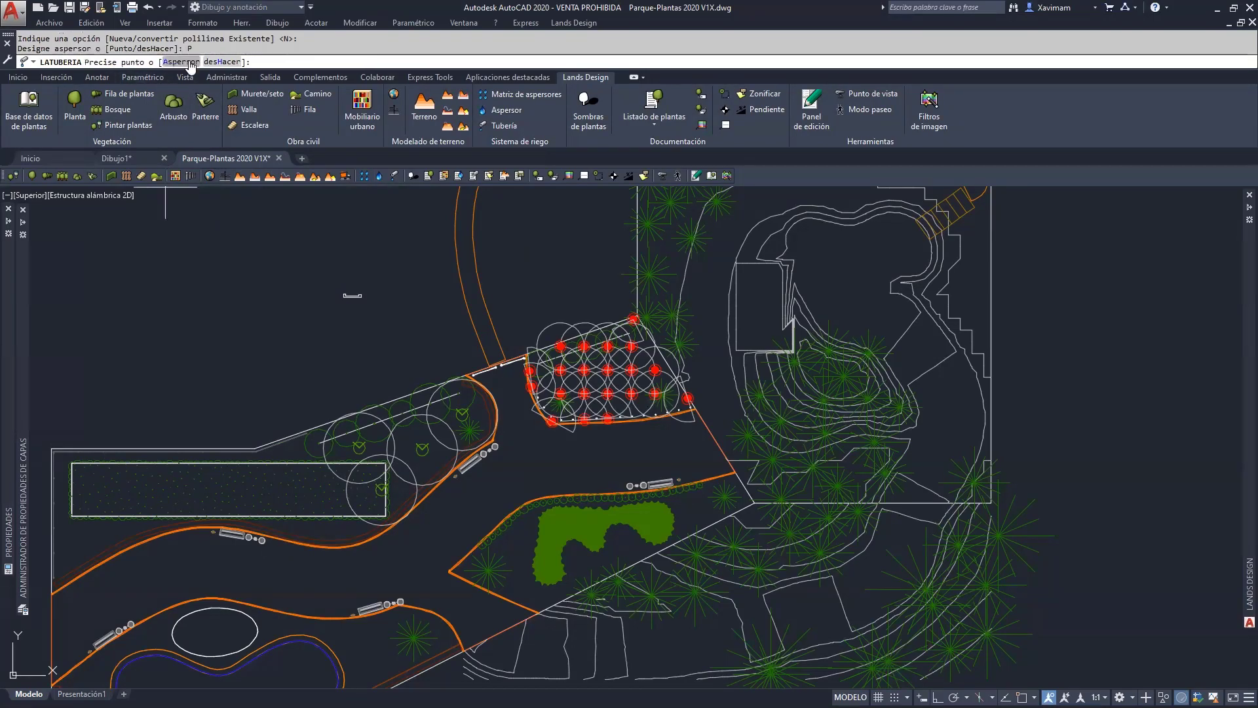
scroll(297, 433, "up", 5)
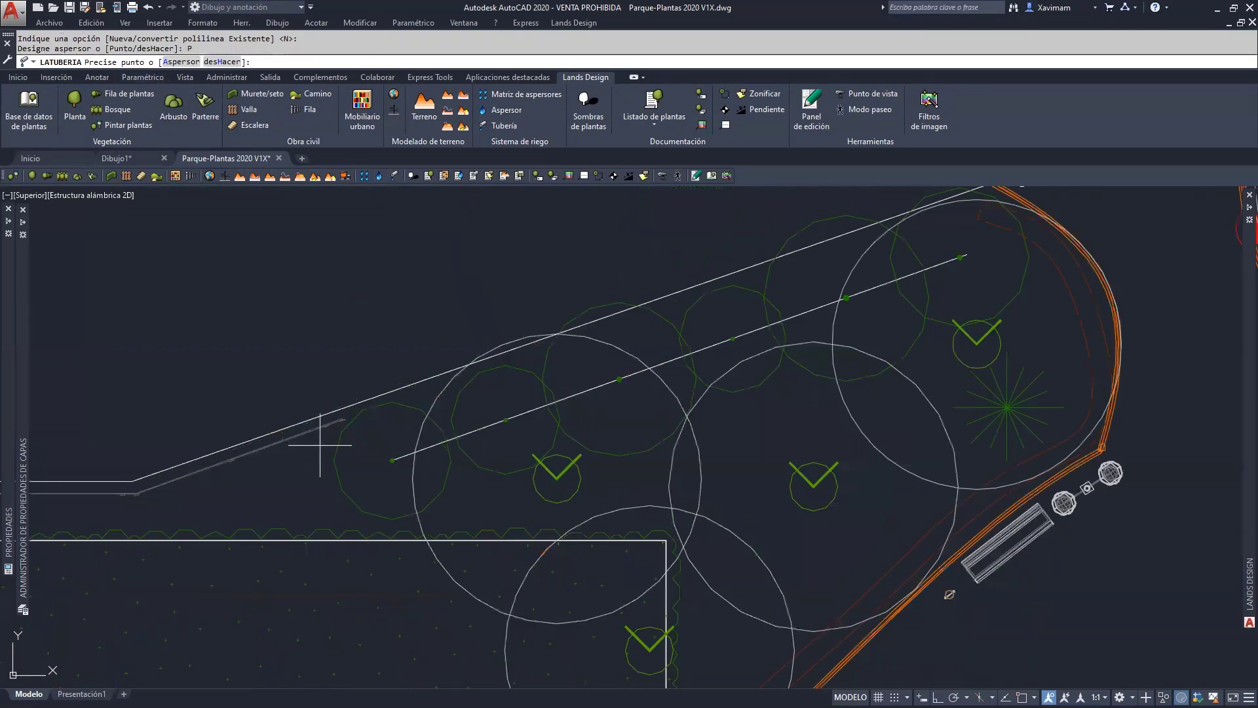
left_click(353, 413)
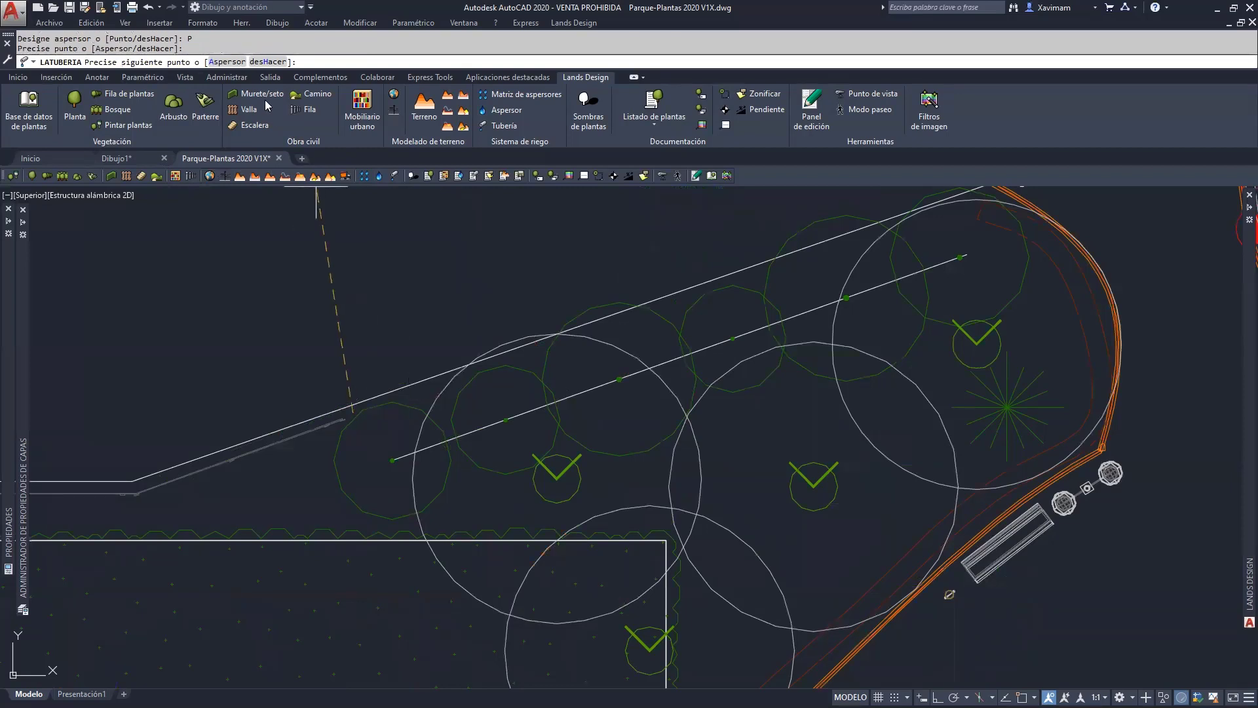
left_click(226, 61)
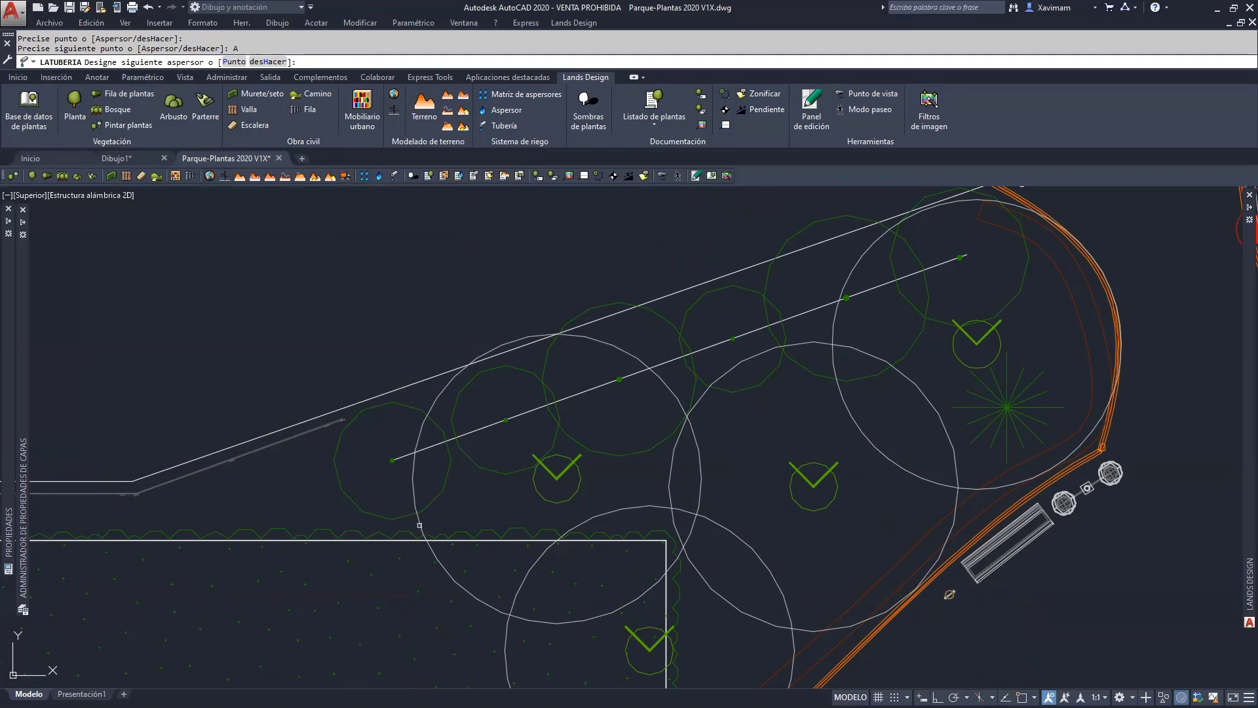
left_click(419, 525)
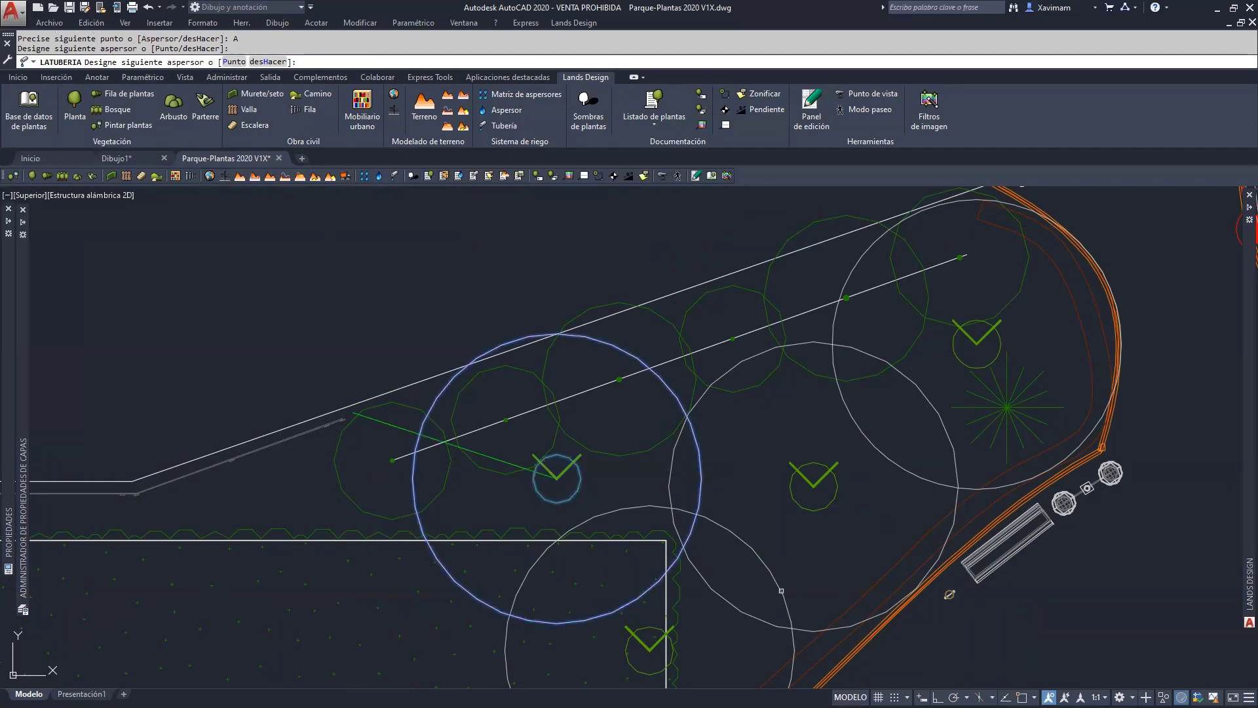
left_click(781, 590)
left_click(808, 632)
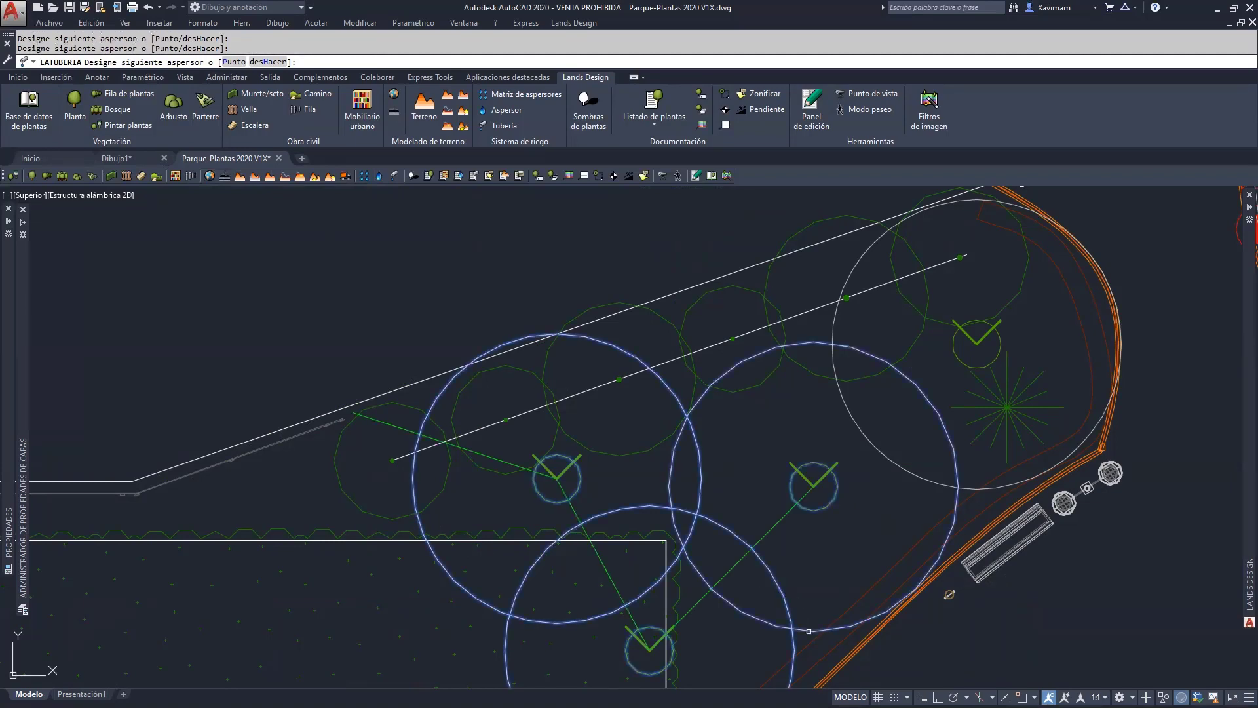
left_click(969, 489)
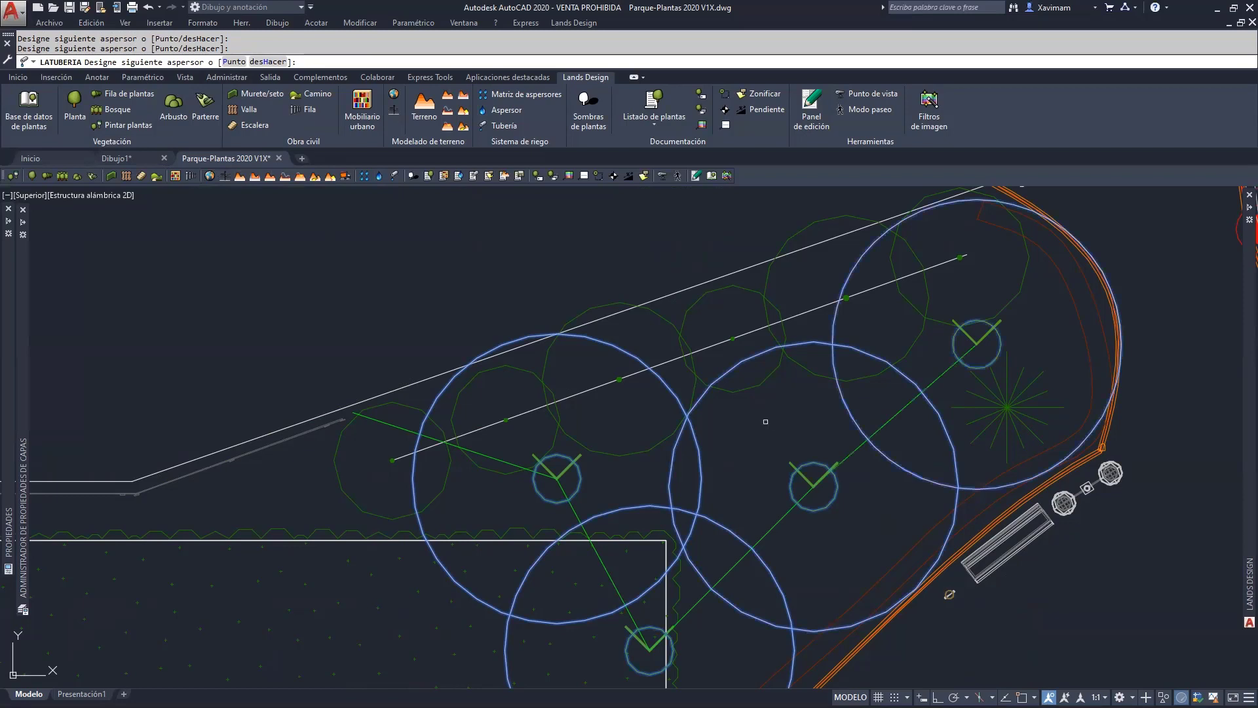
key("Return")
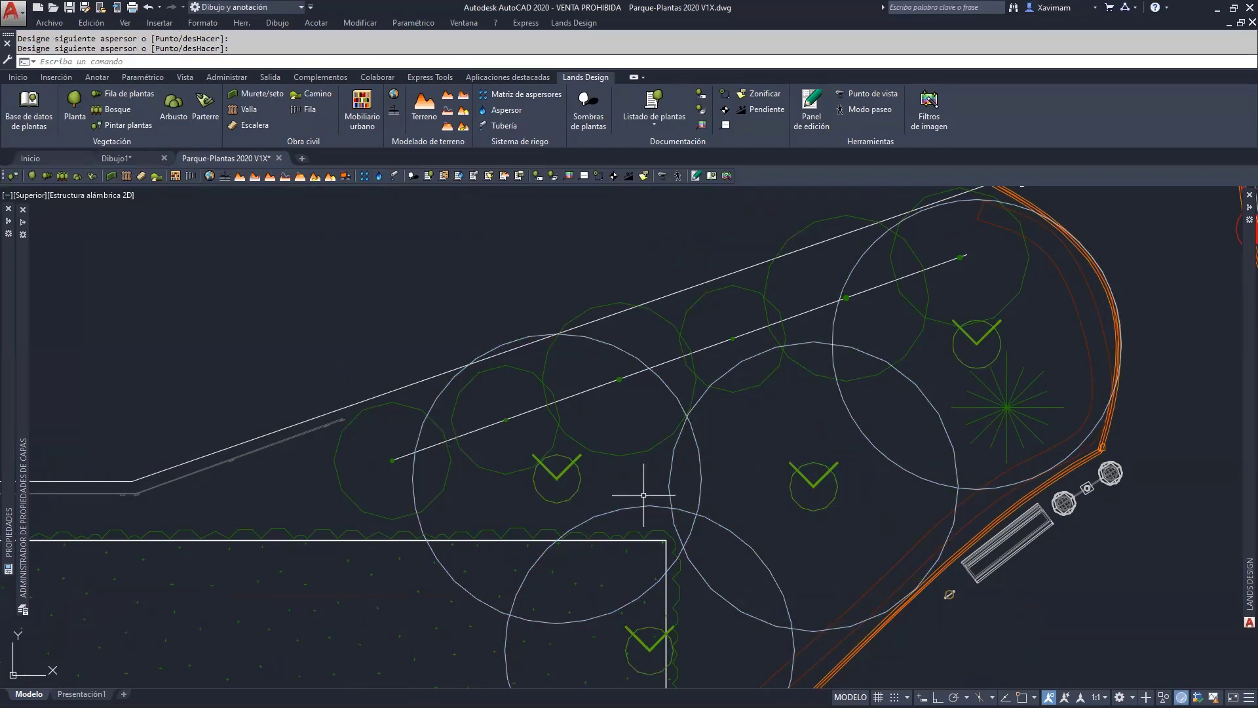
Try to connect a new 50 mm pipe directly to the sprinklers of the array across the entrance.
scroll(566, 461, "down", 5)
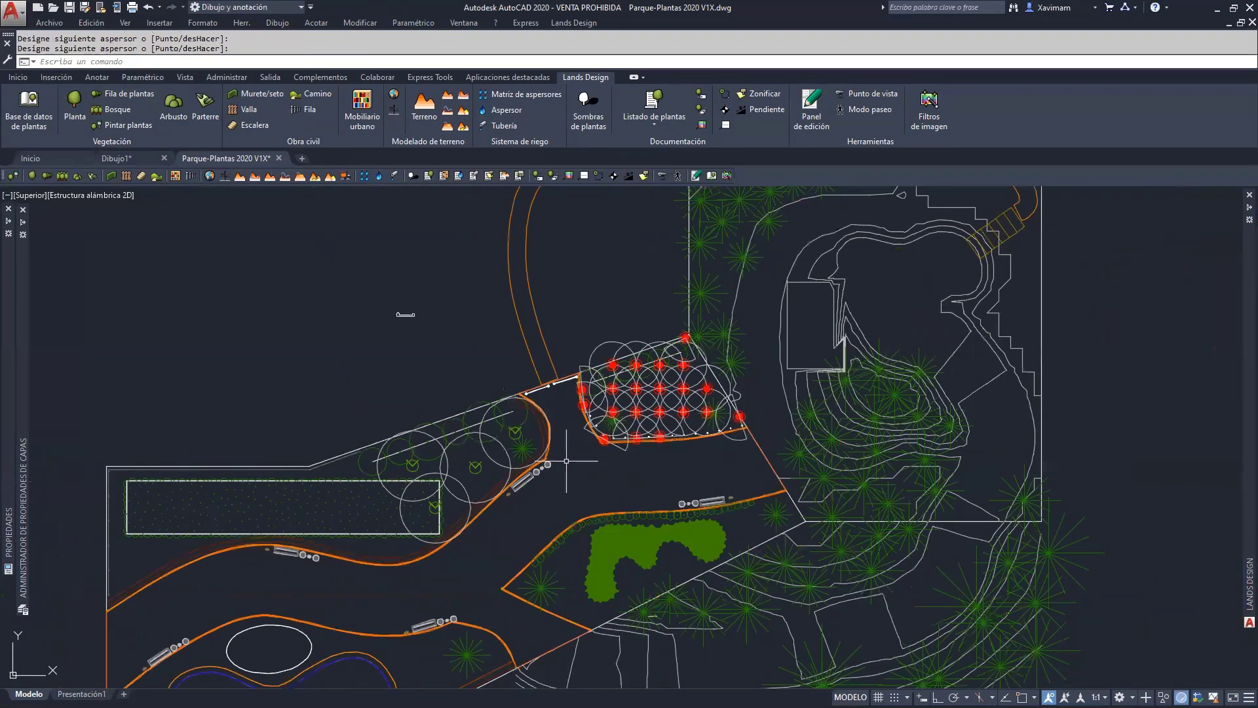
scroll(677, 392, "up", 6)
middle_click_drag(629, 403, 594, 496)
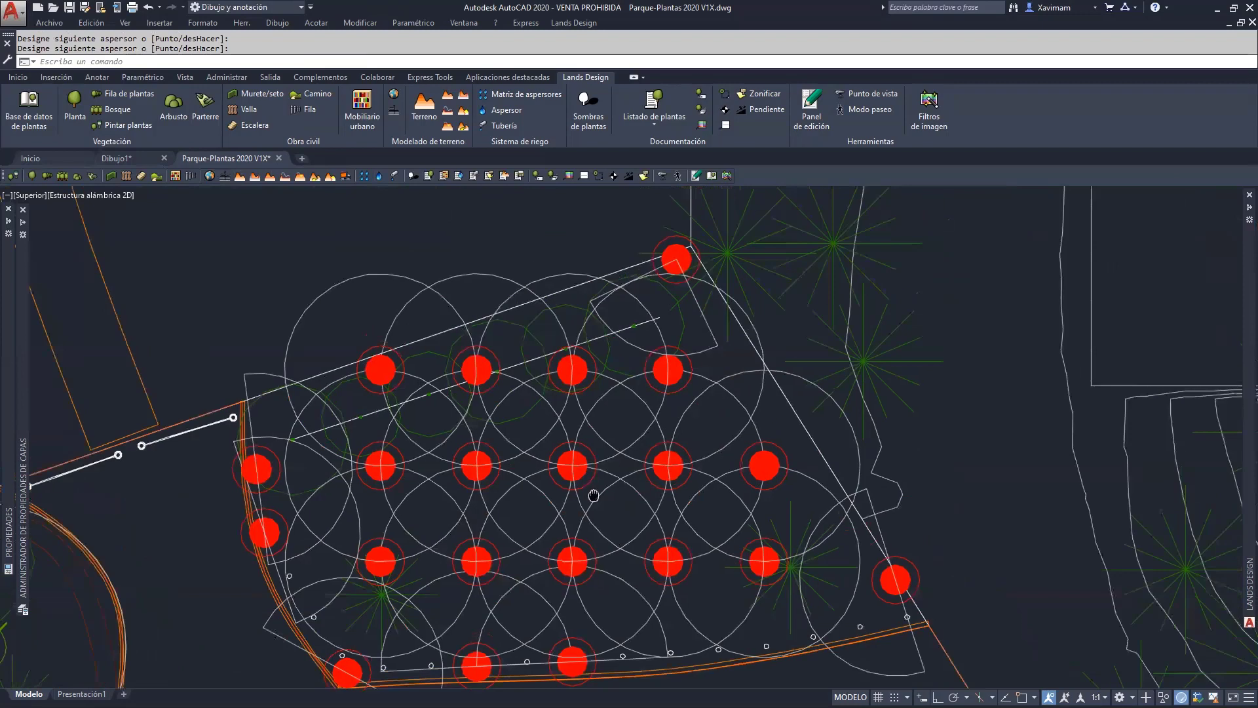
scroll(594, 495, "down", 2)
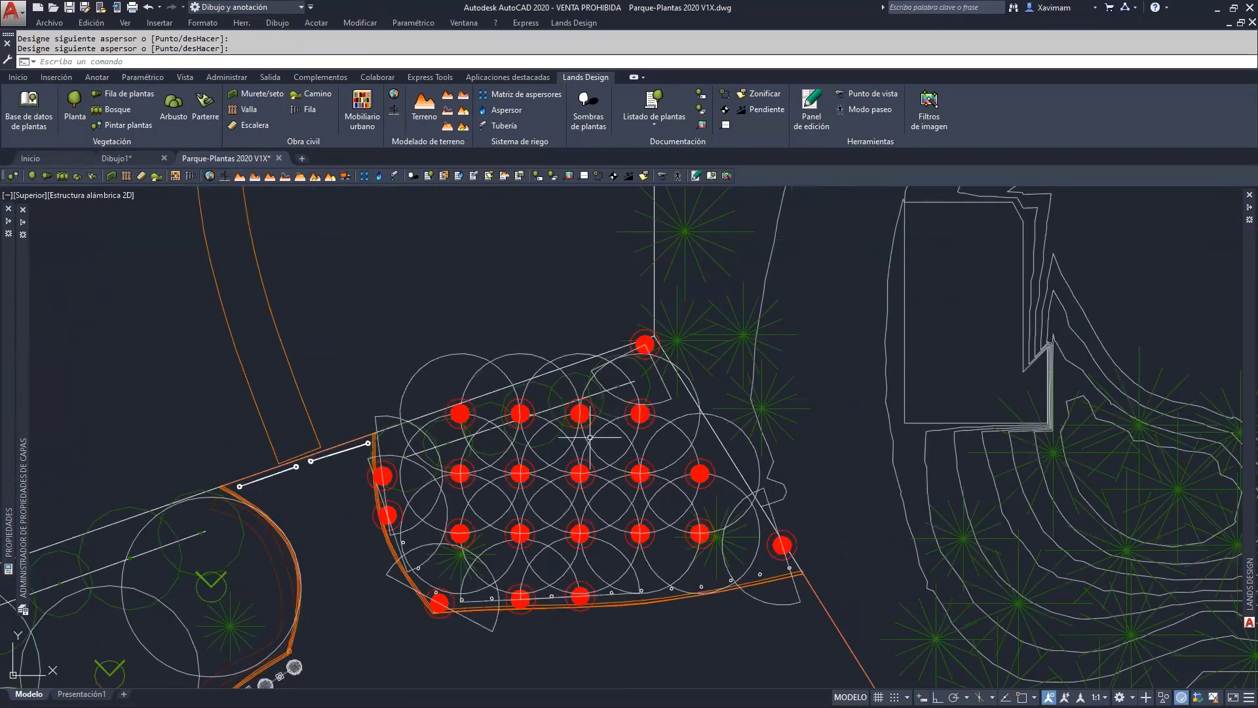
left_click(503, 126)
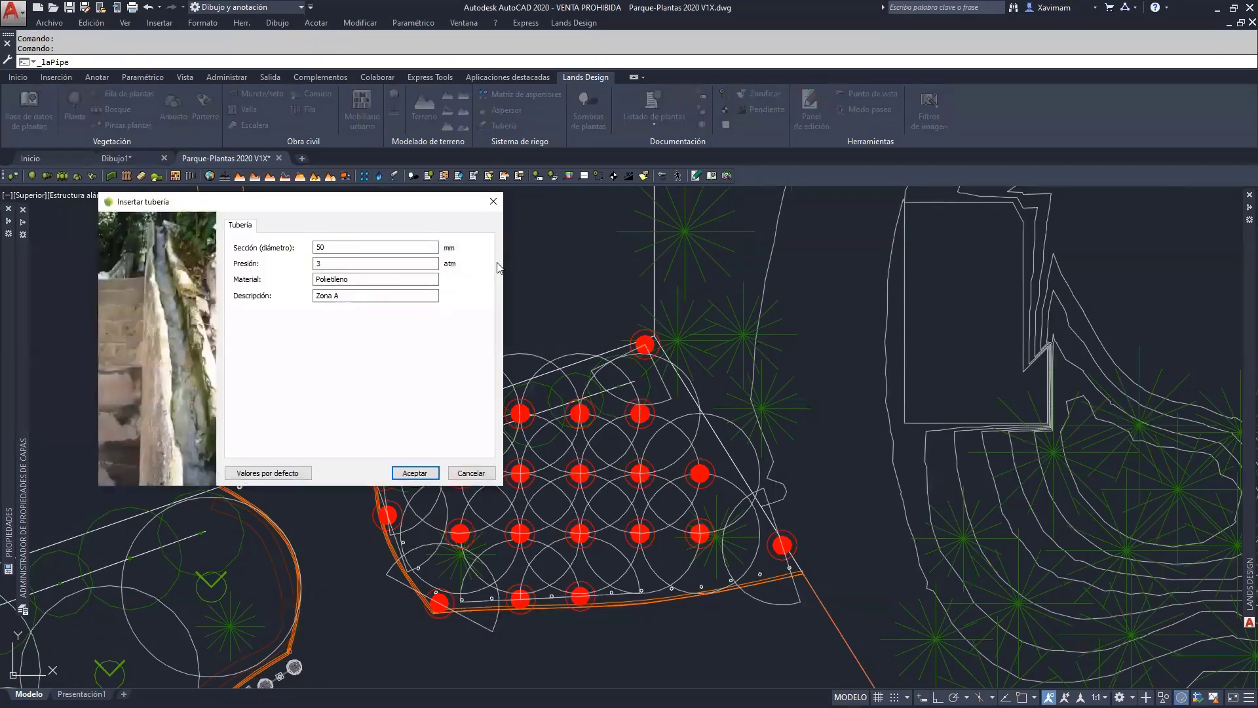
double_click(340, 248)
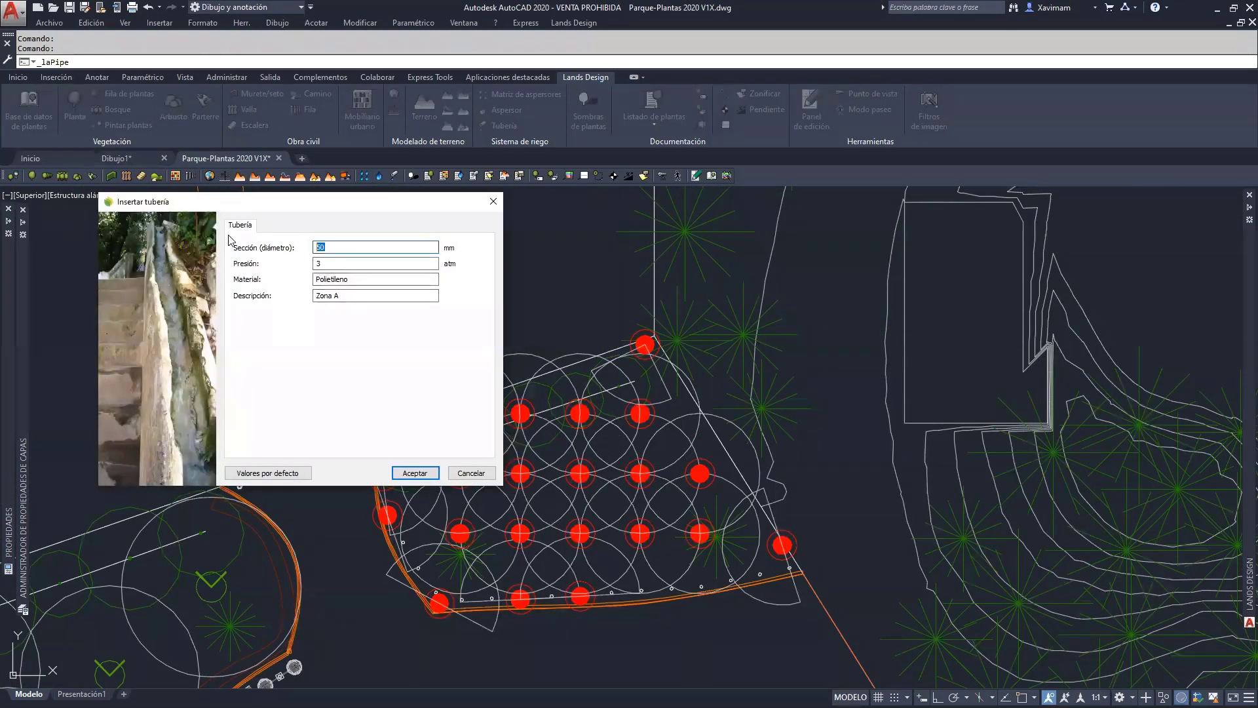
left_click(363, 296)
left_click(414, 473)
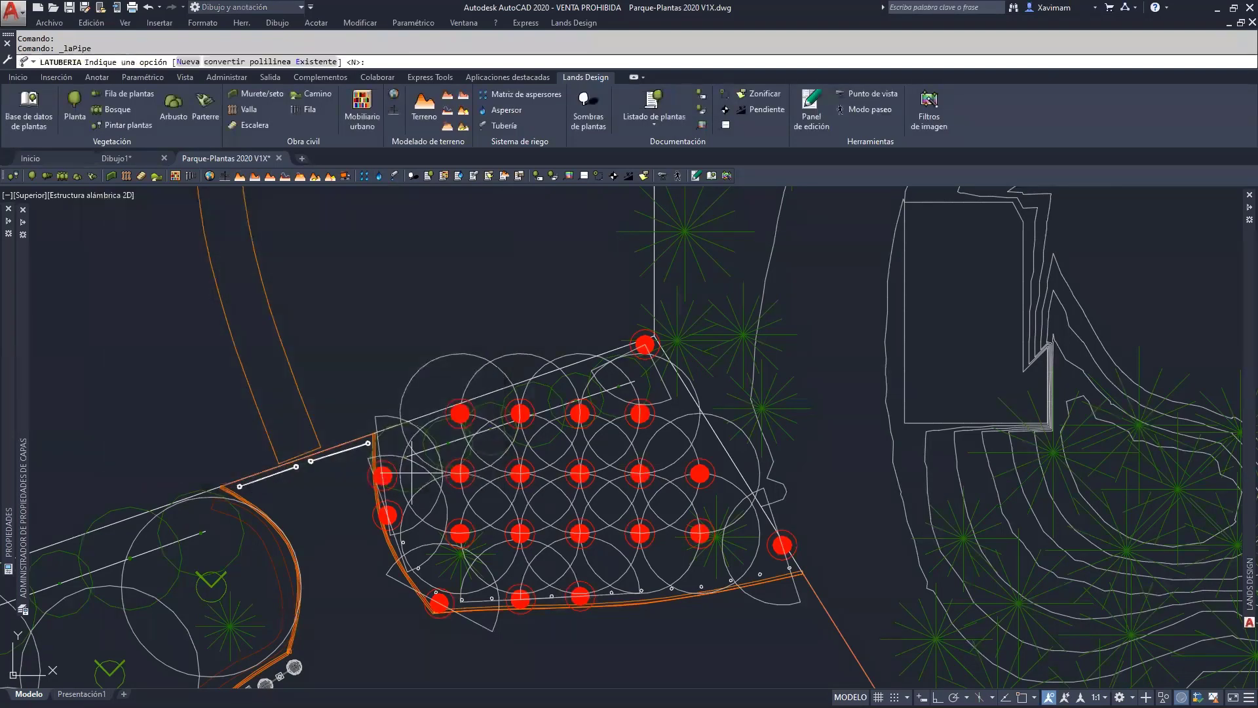
key("Return")
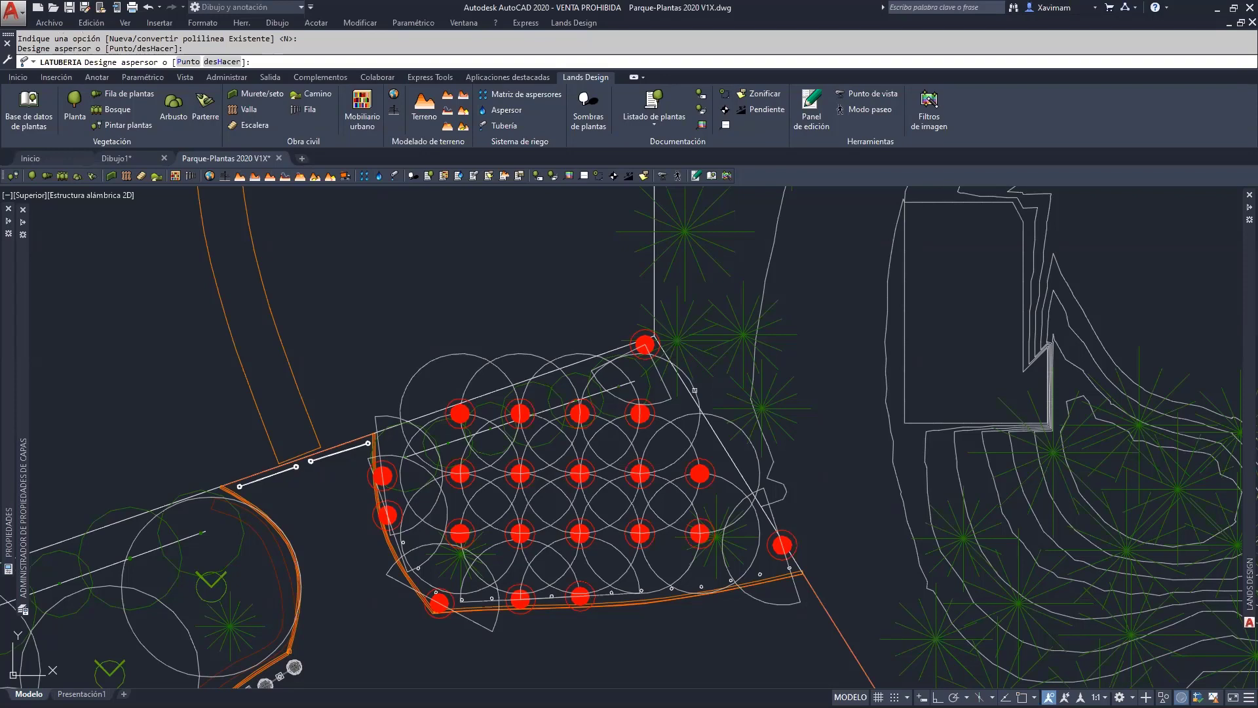
left_click(695, 389)
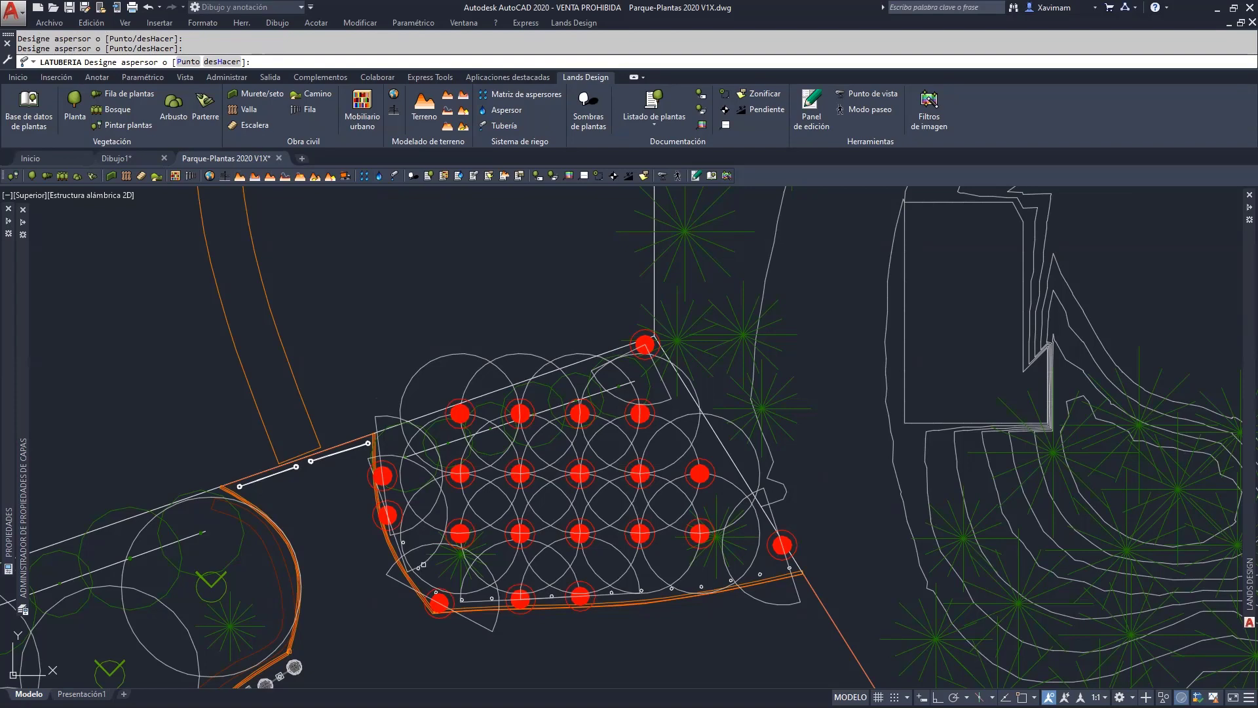
key("Return")
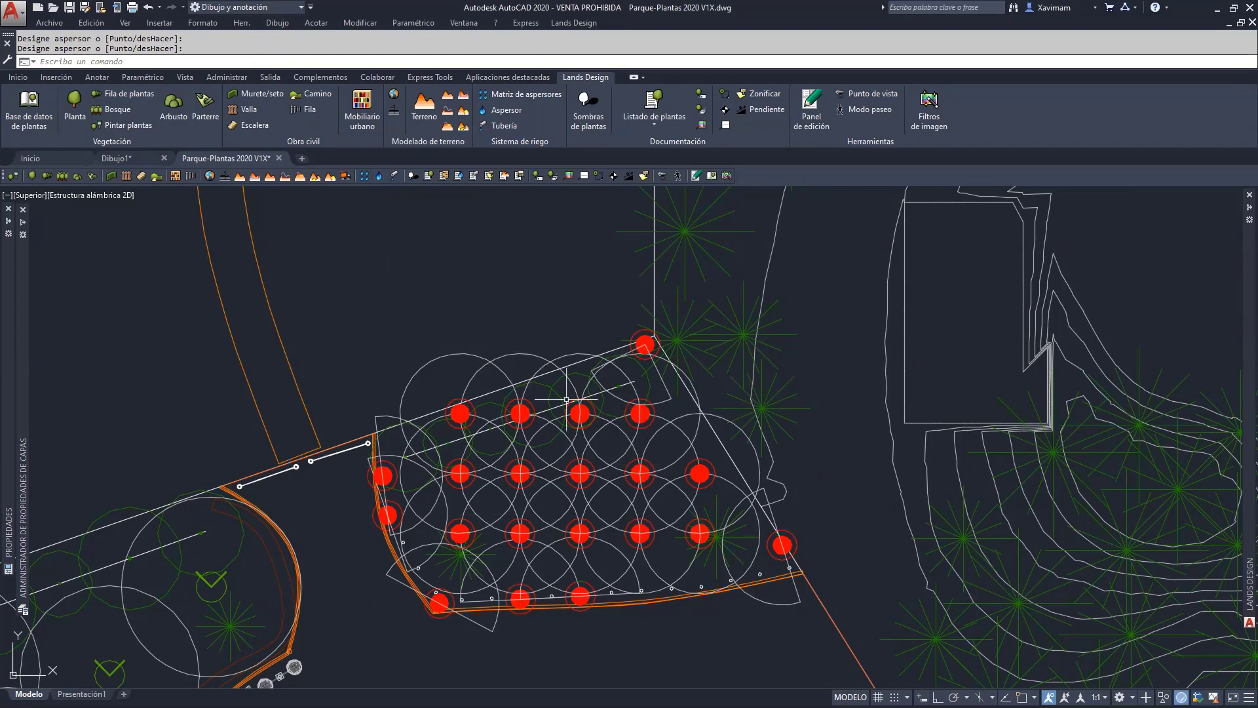
Draw a zigzag polyline through the sprinkler rows, from the array's upper corner sprinkler along each row to its lower opposite corner.
key("Return")
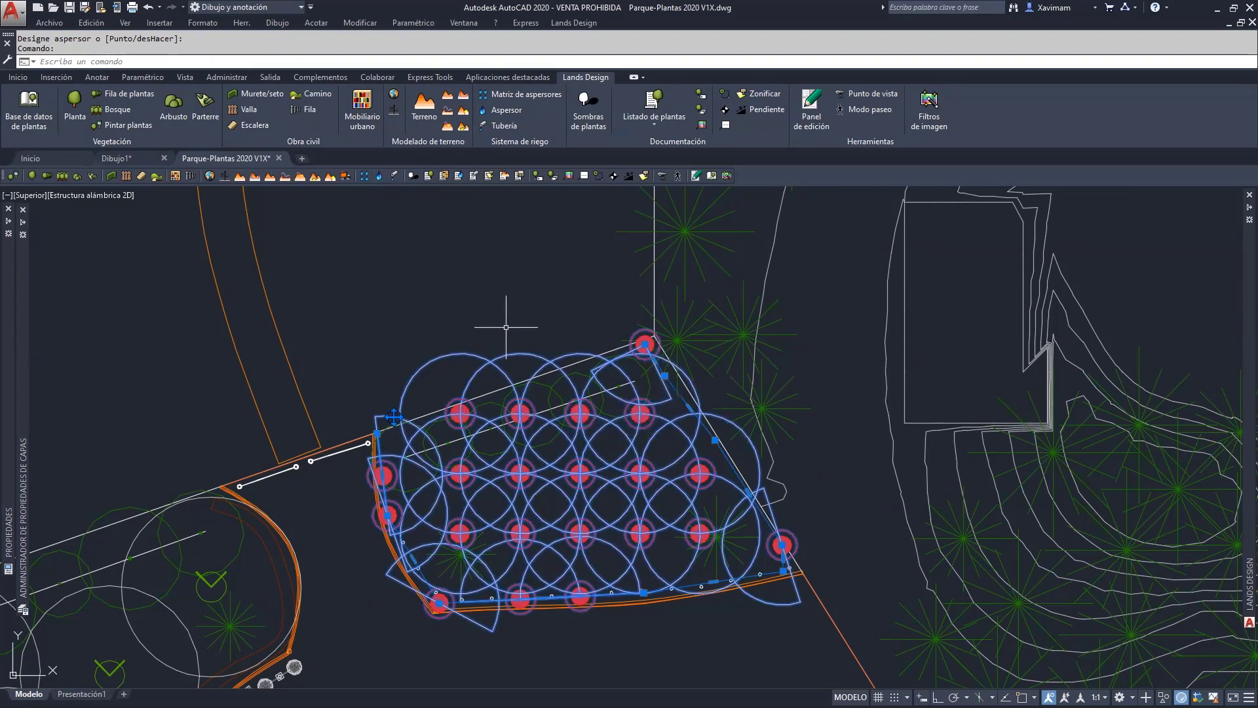
key("Escape")
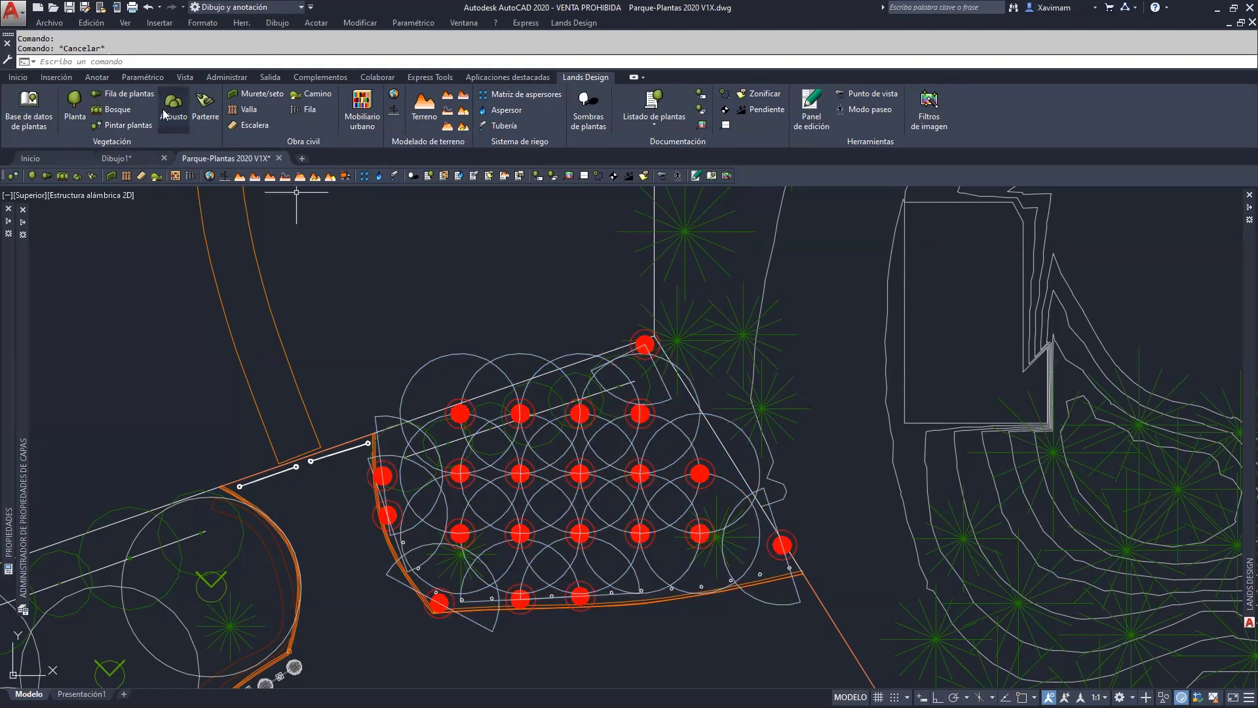
left_click(277, 23)
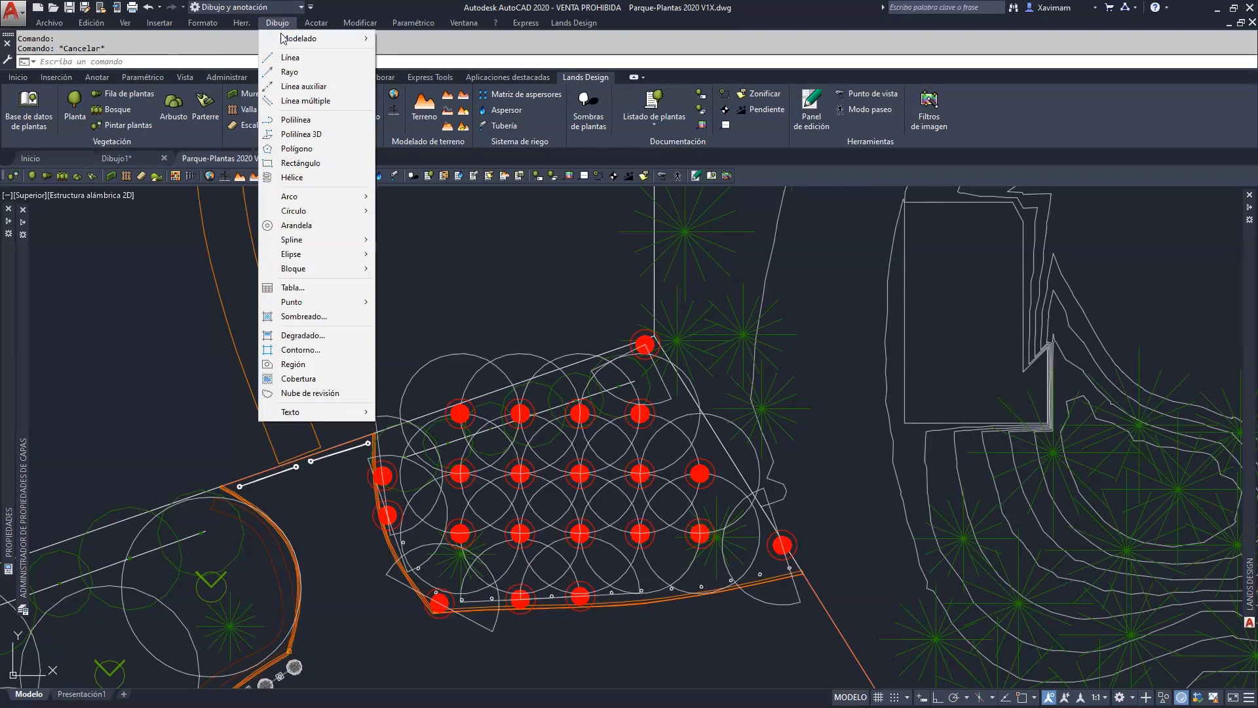
left_click(291, 120)
left_click(645, 344)
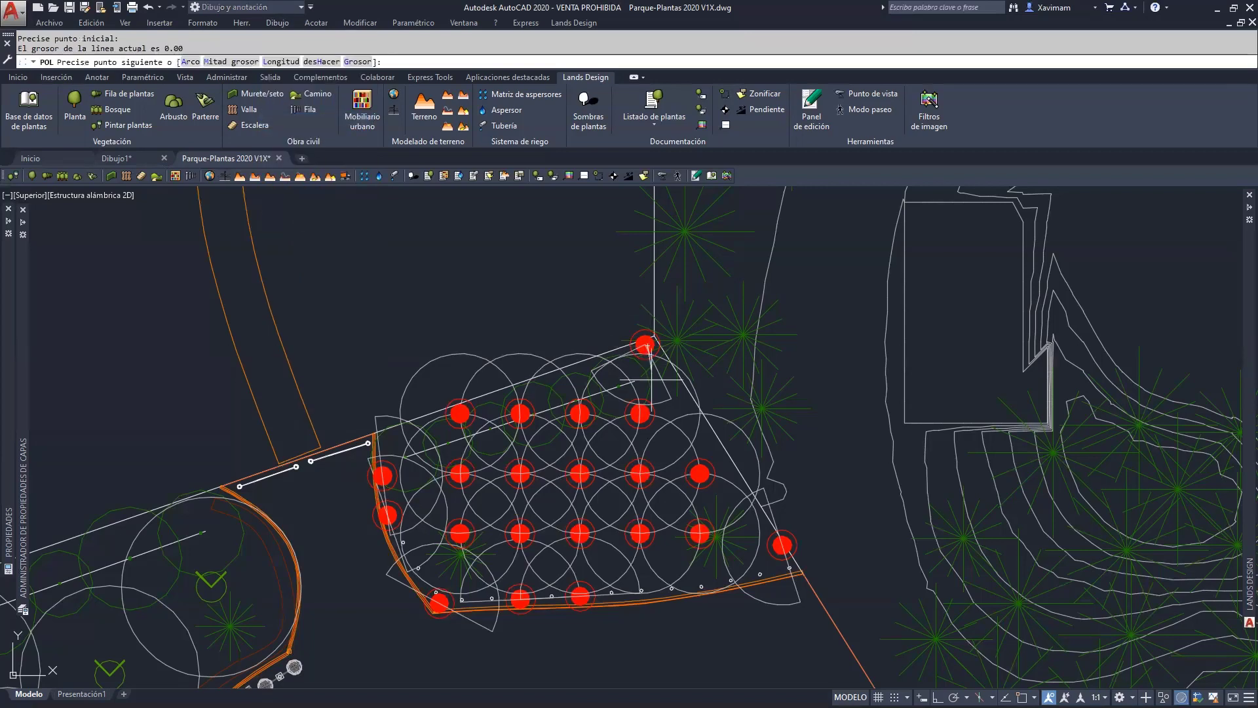
left_click(640, 413)
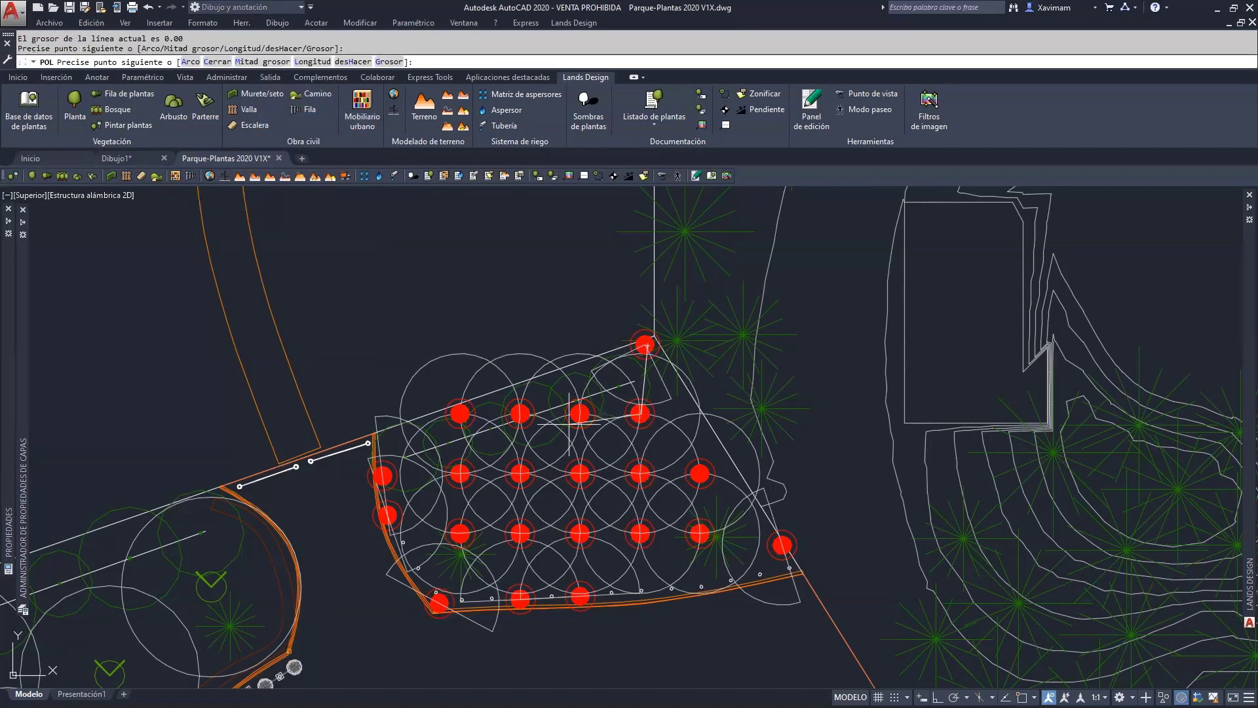
left_click(460, 414)
left_click(383, 476)
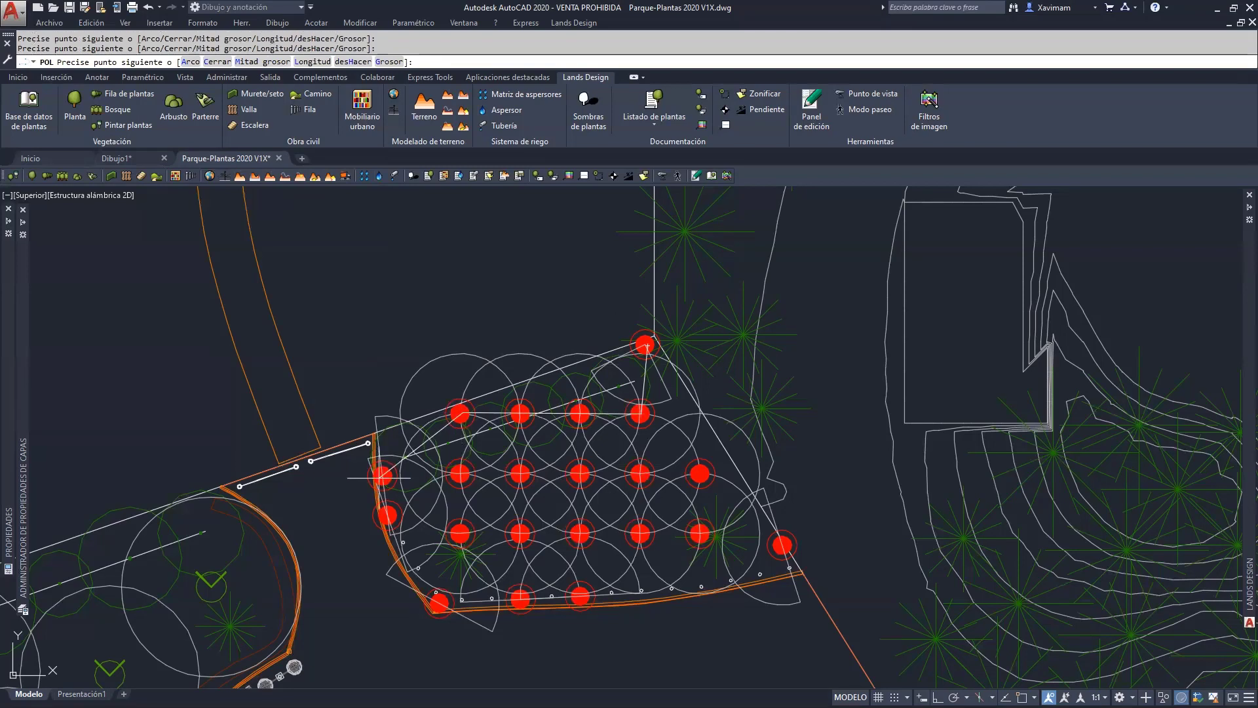
left_click(700, 473)
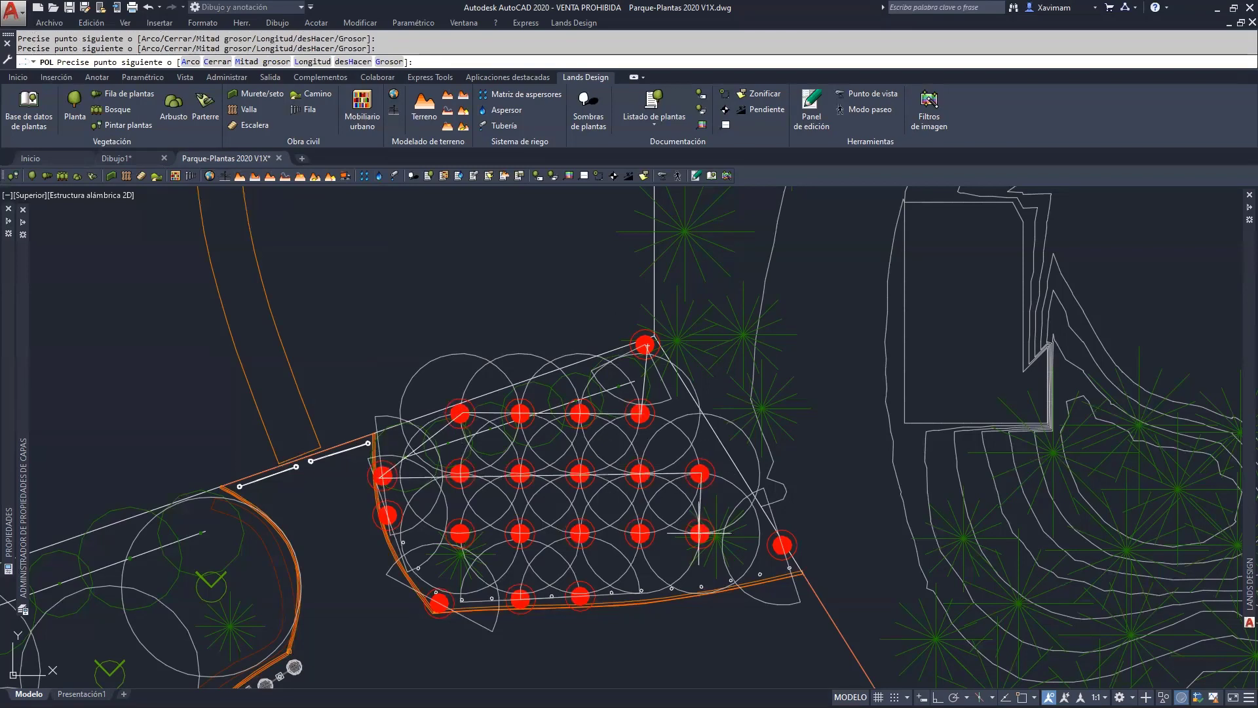
left_click(700, 532)
left_click(460, 533)
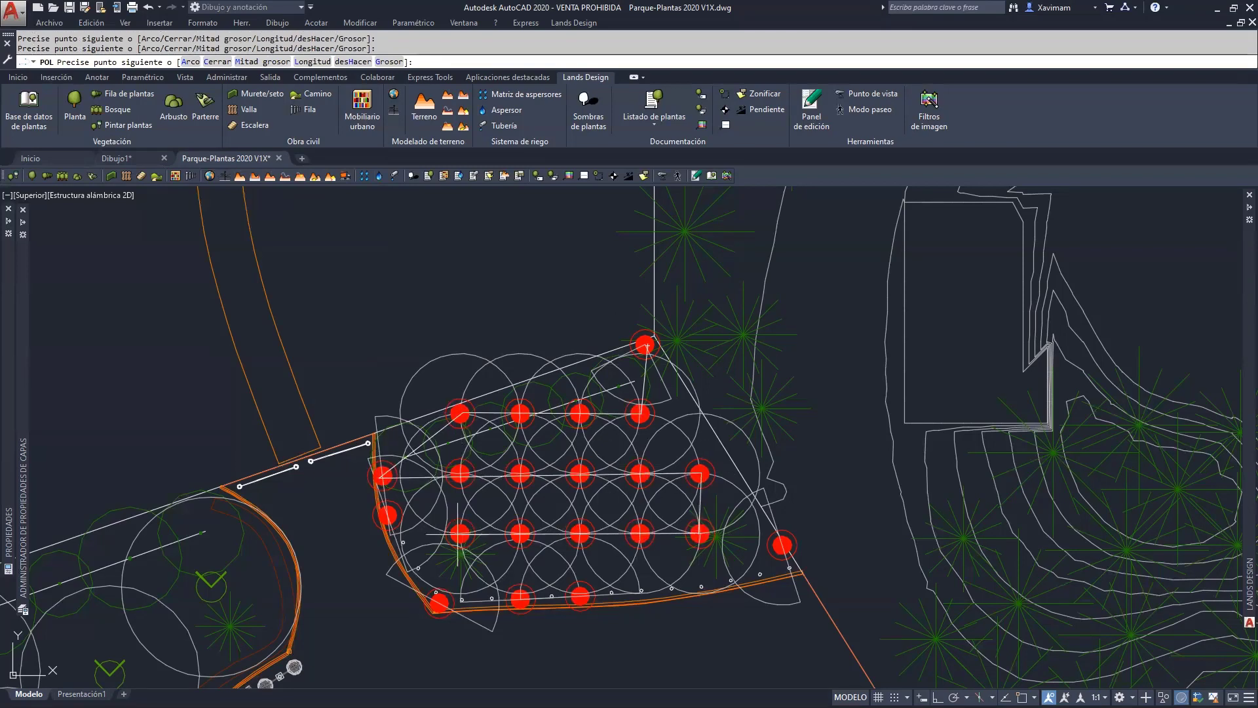
left_click(439, 602)
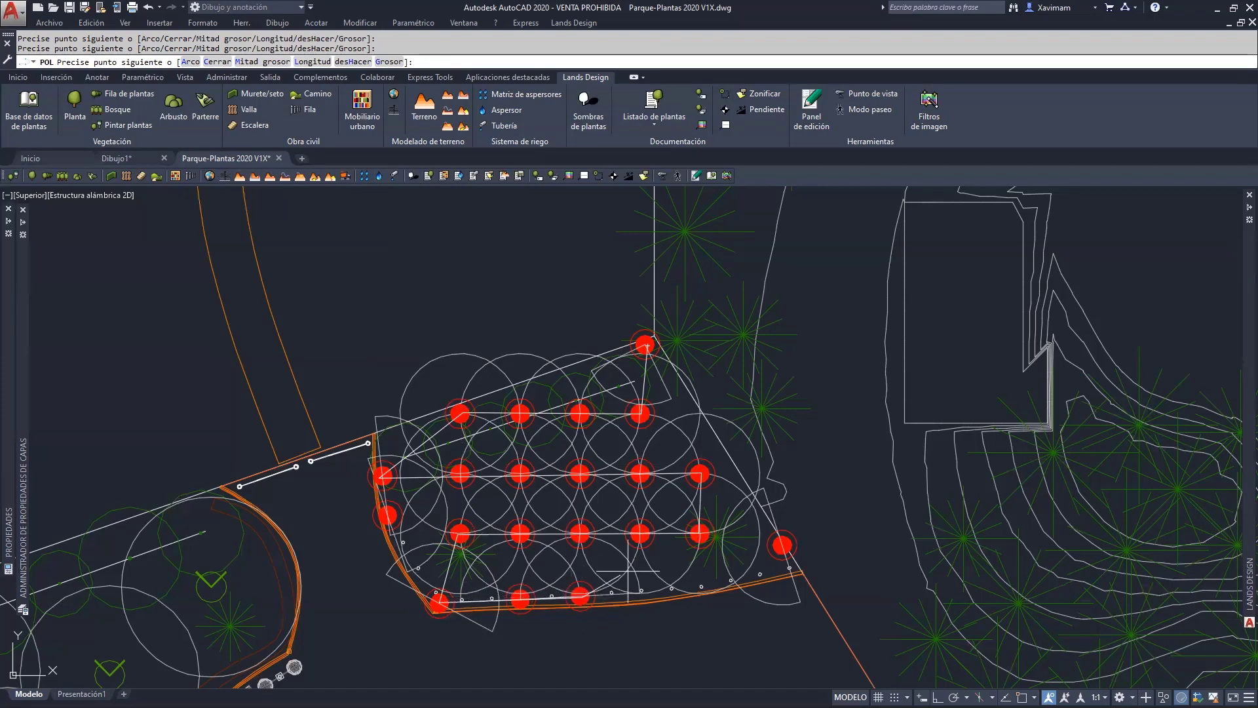
left_click(784, 546)
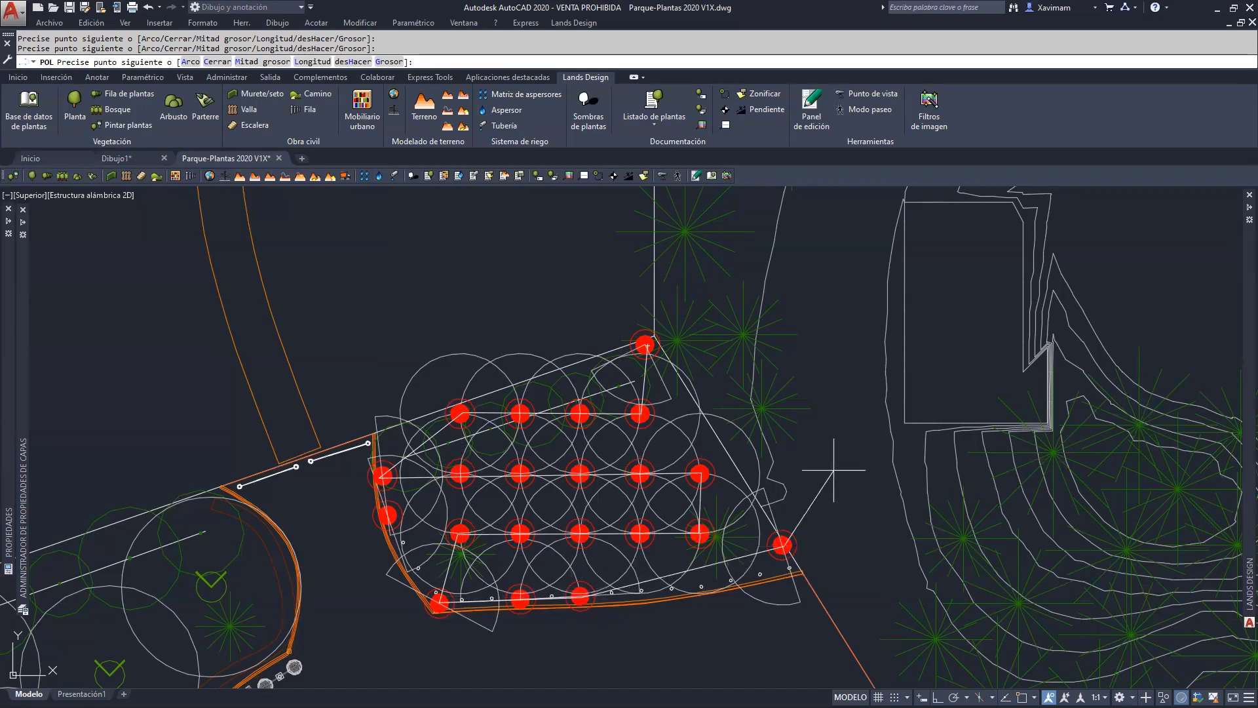
key("Return")
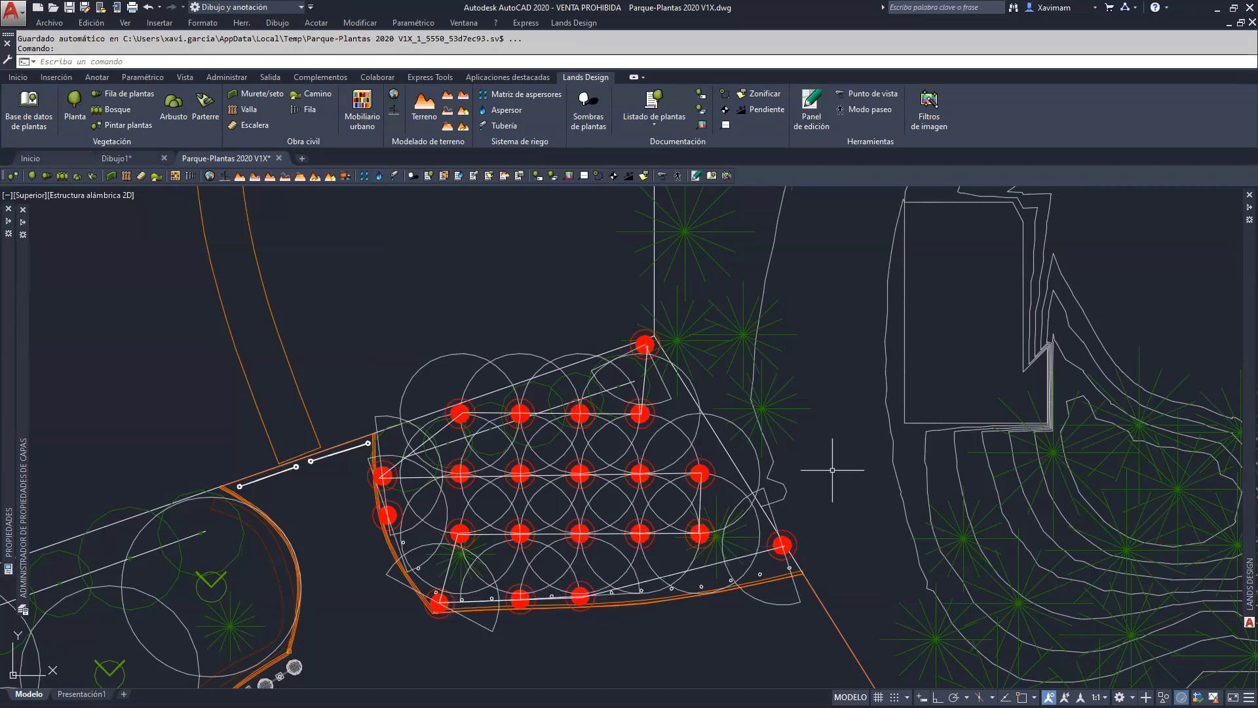
Convert the existing polyline through the sprinklers into a 50 mm, 3 atm Polietileno pipe described as Zona B.
left_click(505, 131)
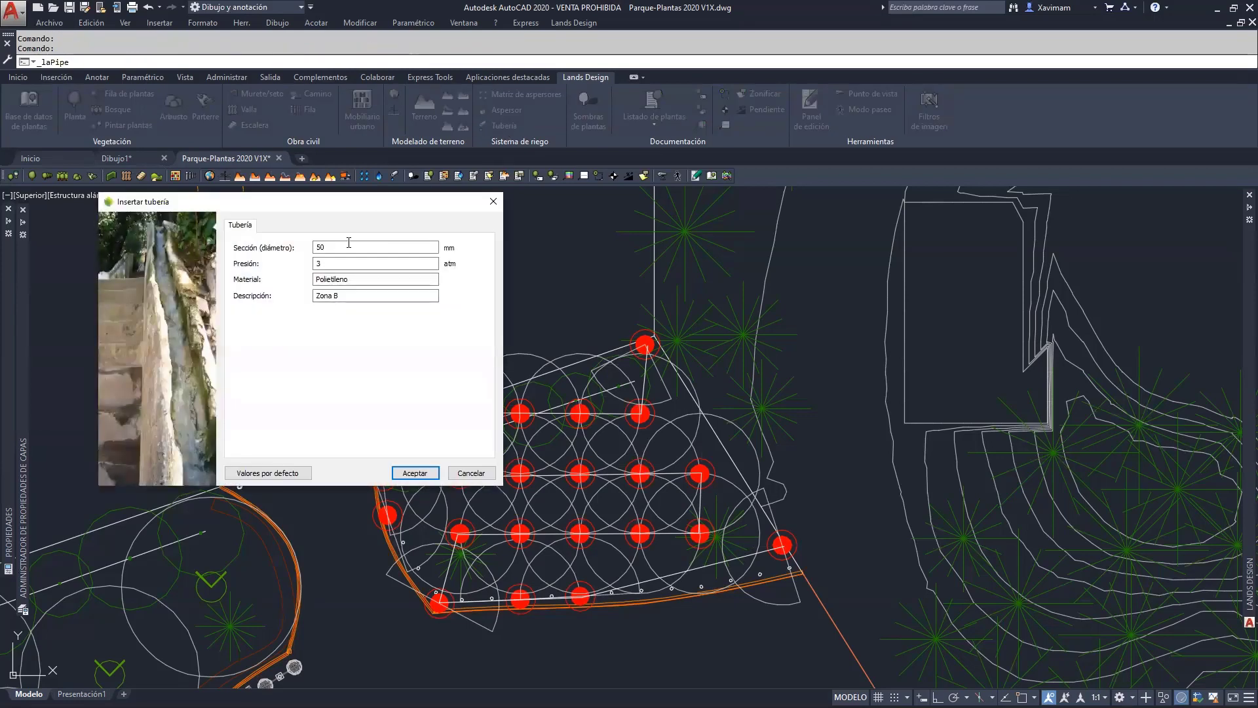
left_click(415, 472)
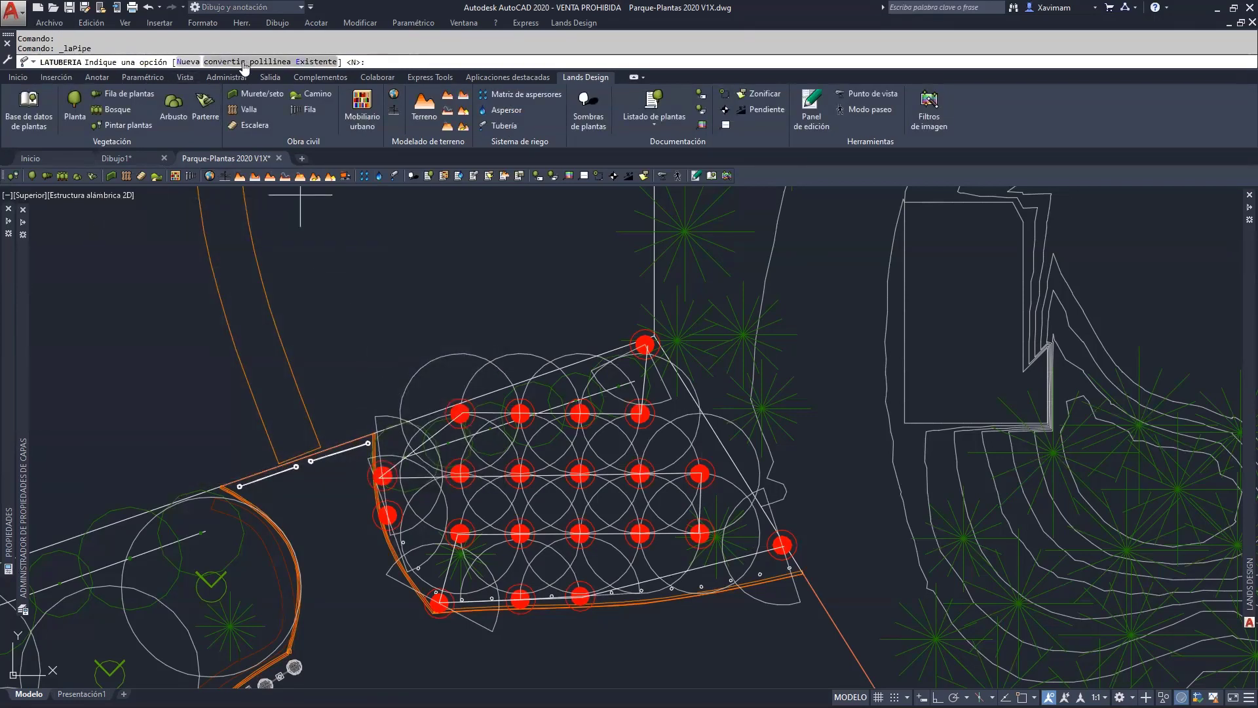
left_click(316, 62)
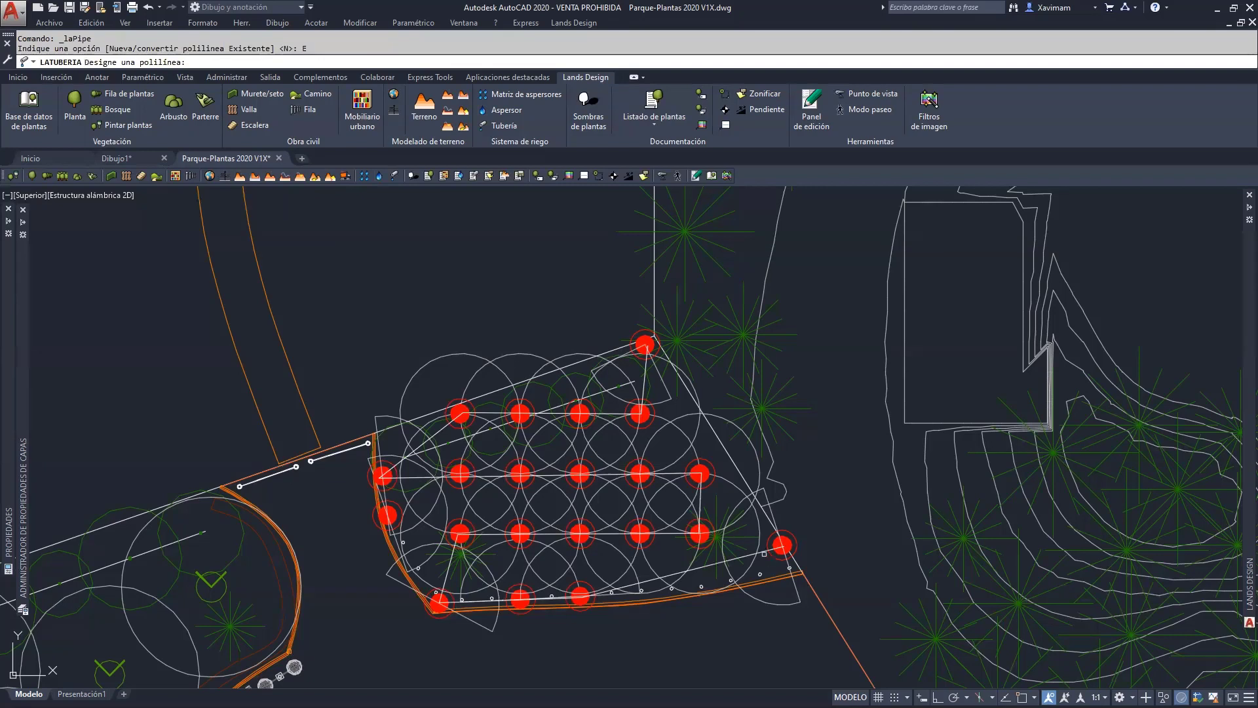
left_click(763, 551)
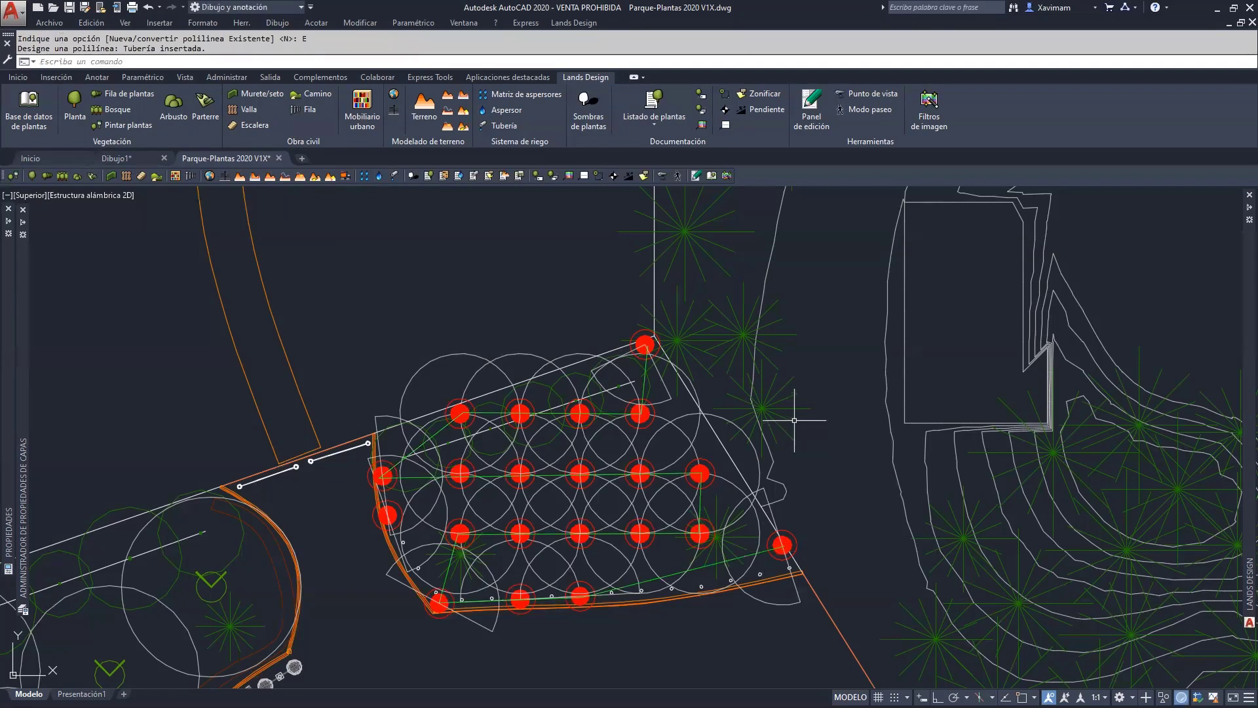
Insert a sprinkler list (Listado de aspersores) beside the plant list.
scroll(828, 372, "down", 4)
middle_click_drag(828, 372, 432, 402)
scroll(786, 367, "down", 2)
middle_click_drag(787, 366, 402, 429)
middle_click_drag(705, 338, 528, 329)
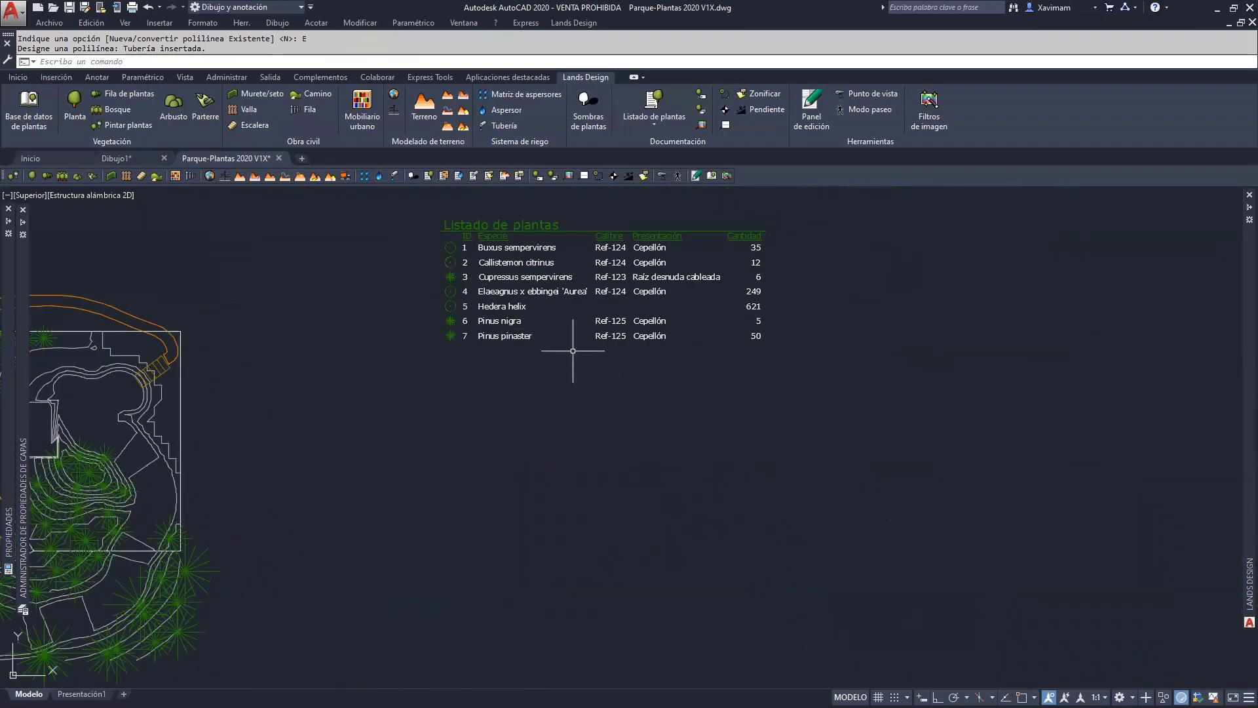
left_click(564, 22)
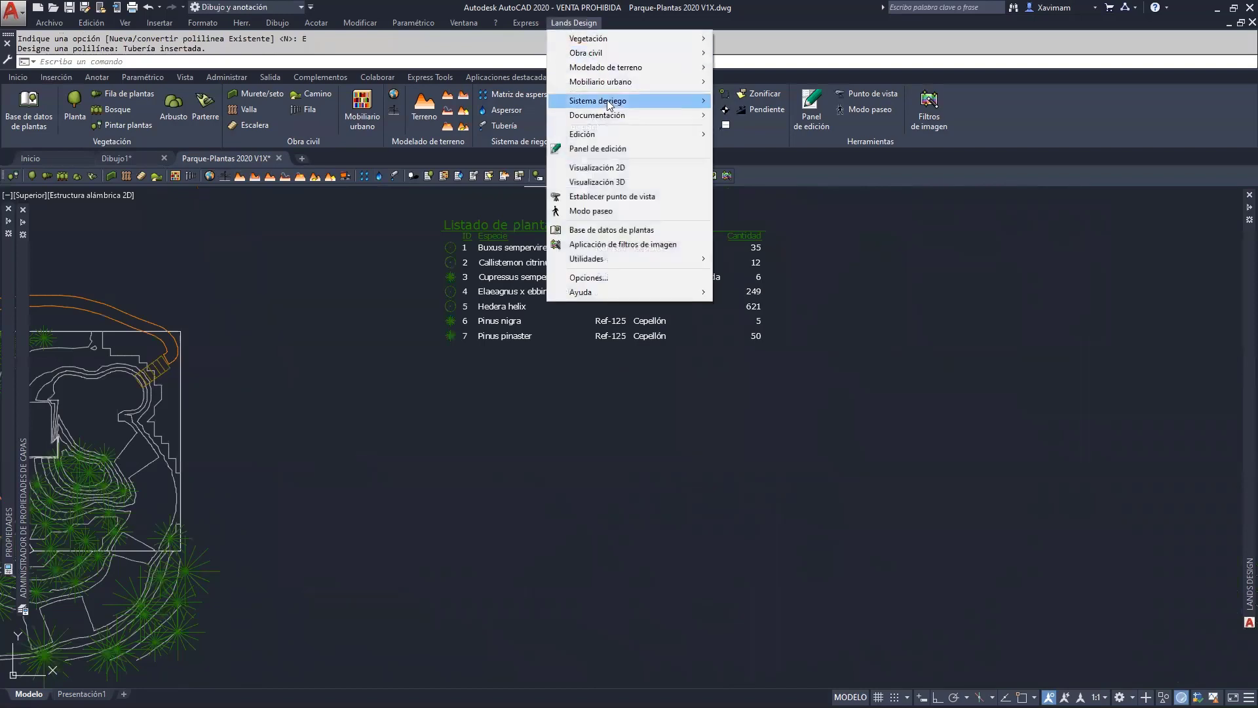
mouse_move(609, 102)
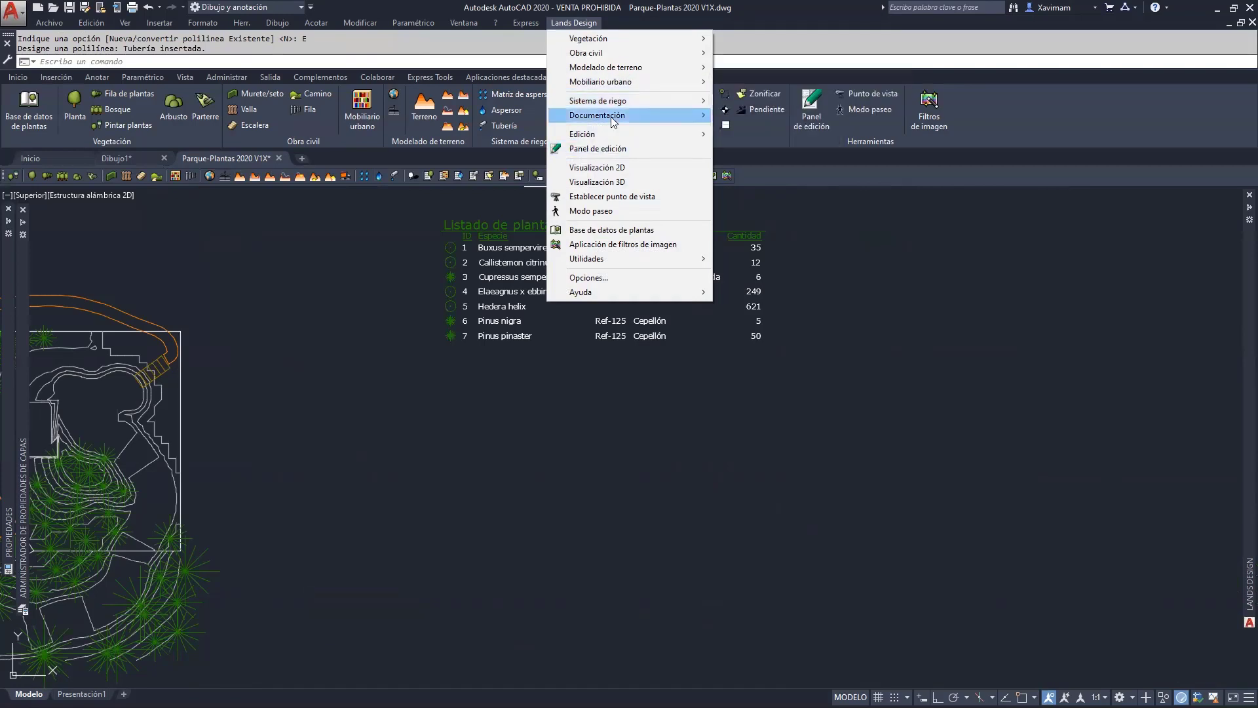
mouse_move(764, 135)
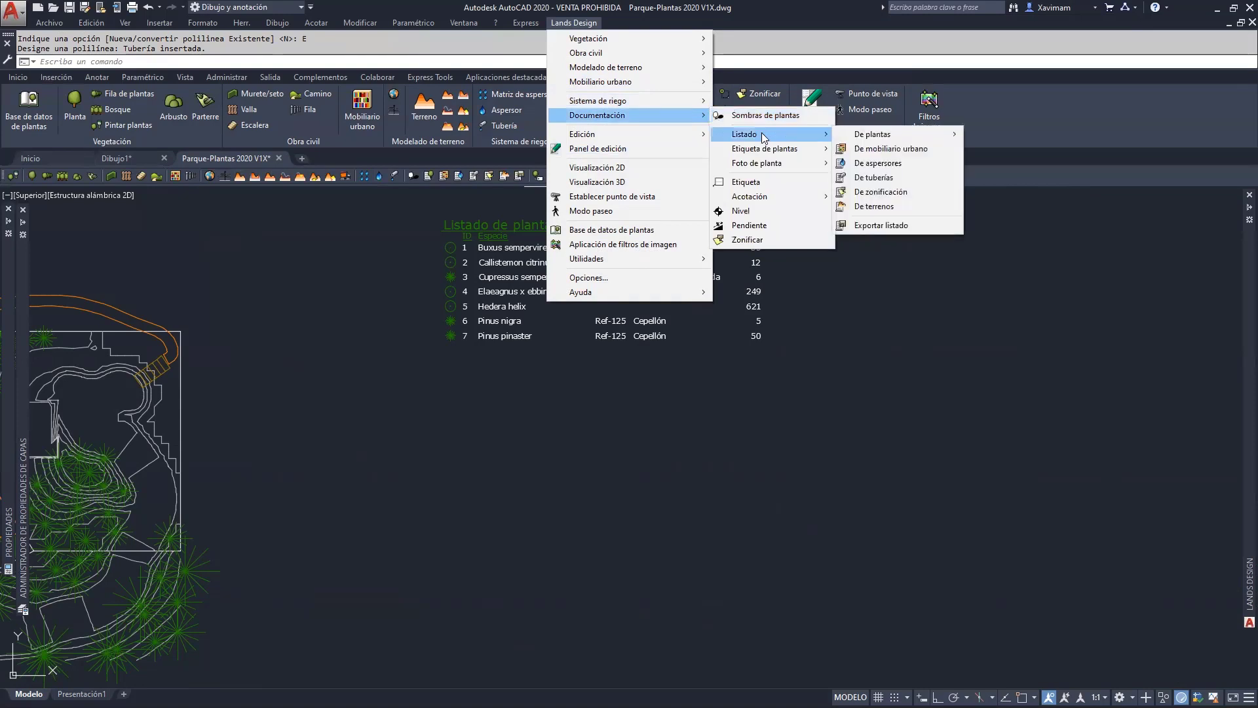
left_click(895, 163)
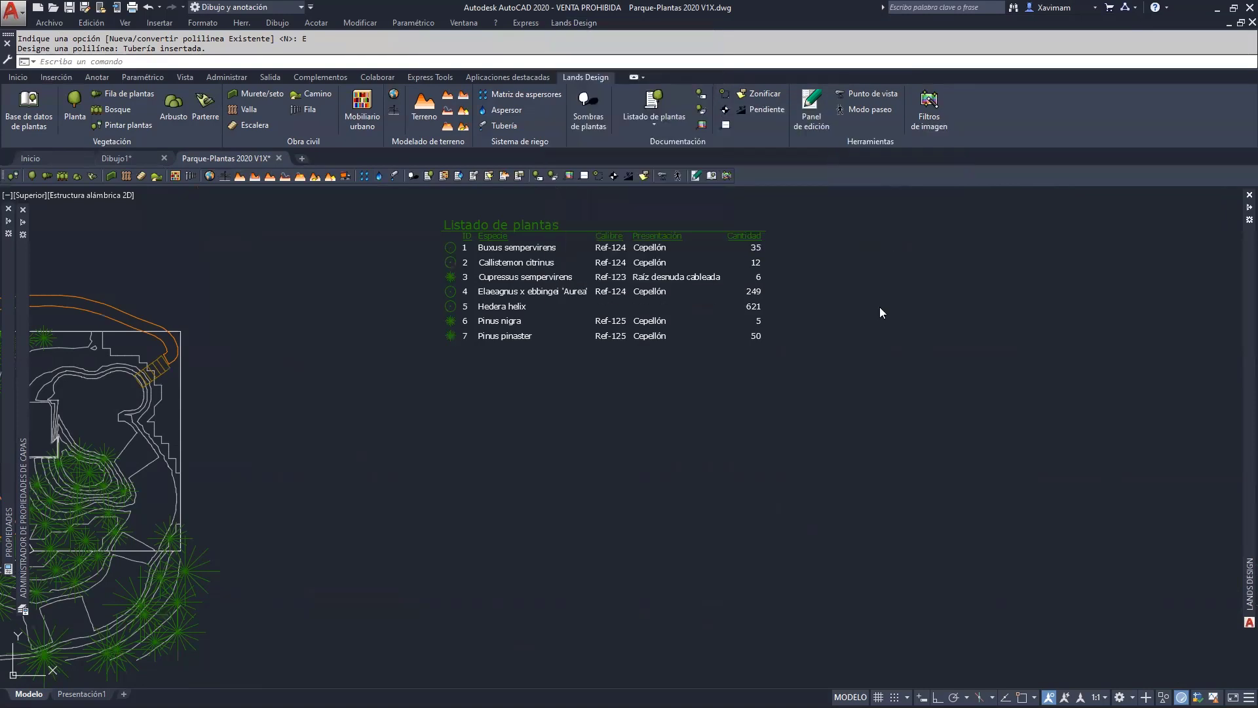
left_click(848, 339)
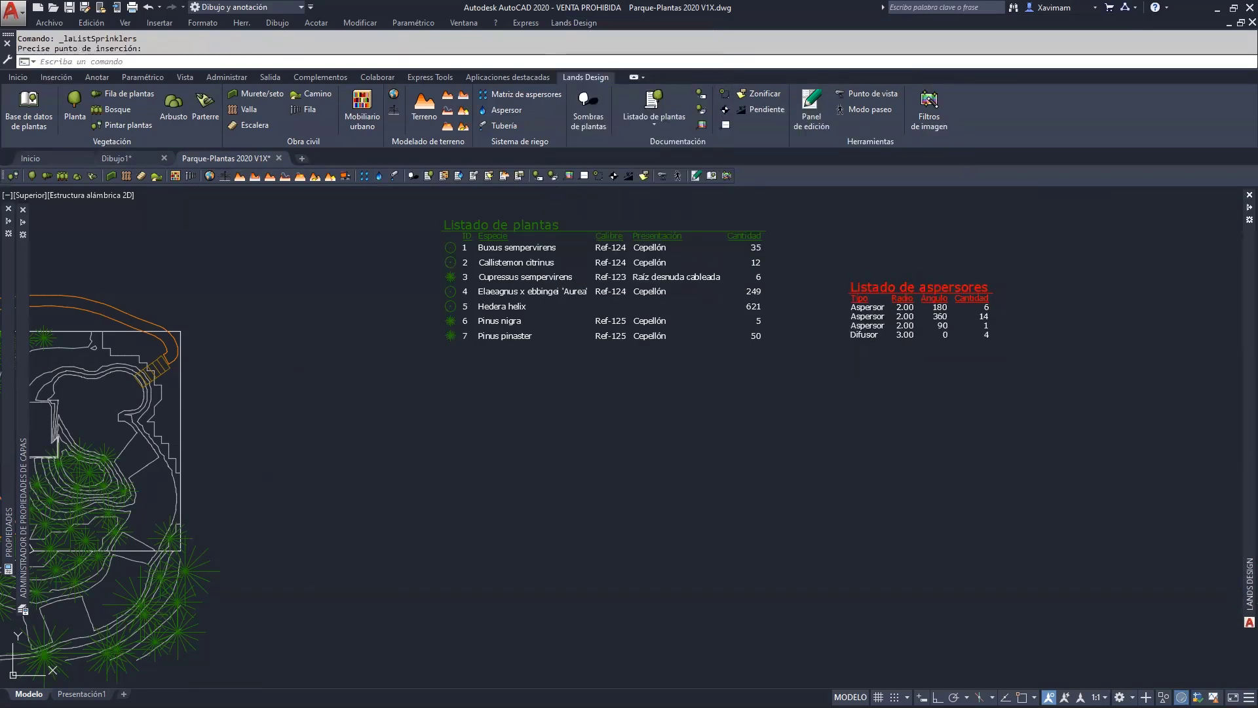
Insert a pipe list (Listado de tuberías) beside the sprinkler list.
left_click(582, 26)
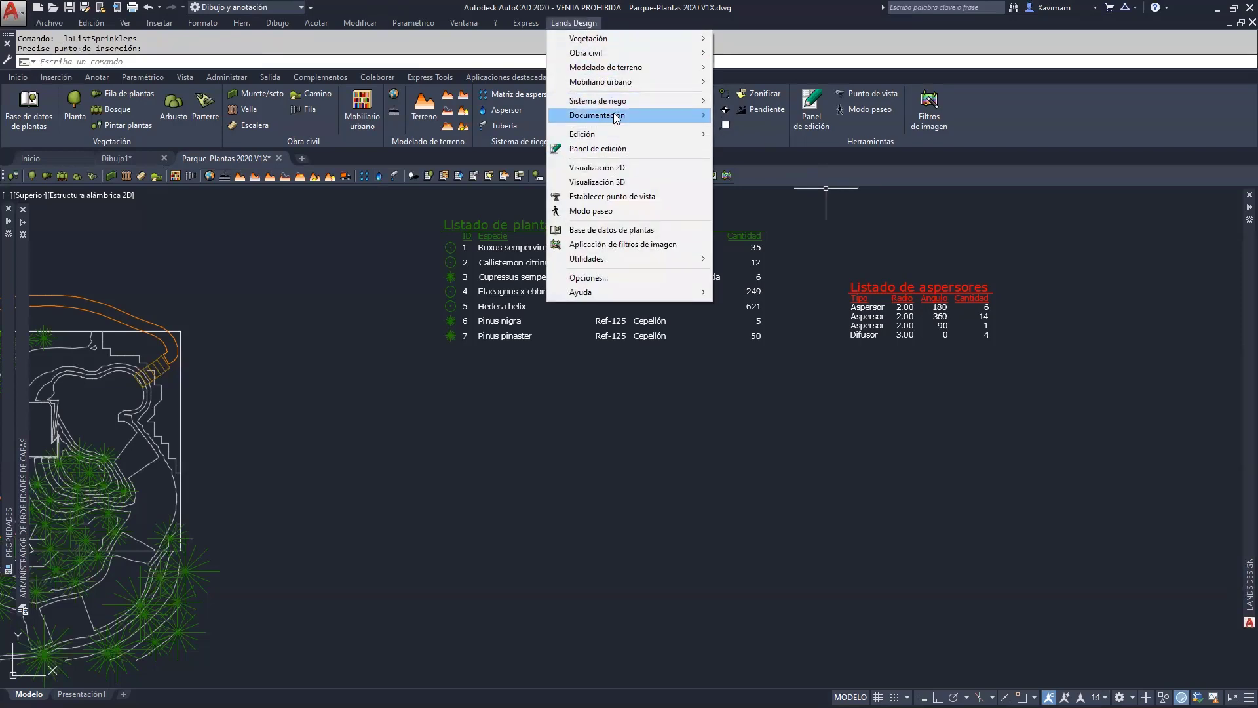
mouse_move(693, 118)
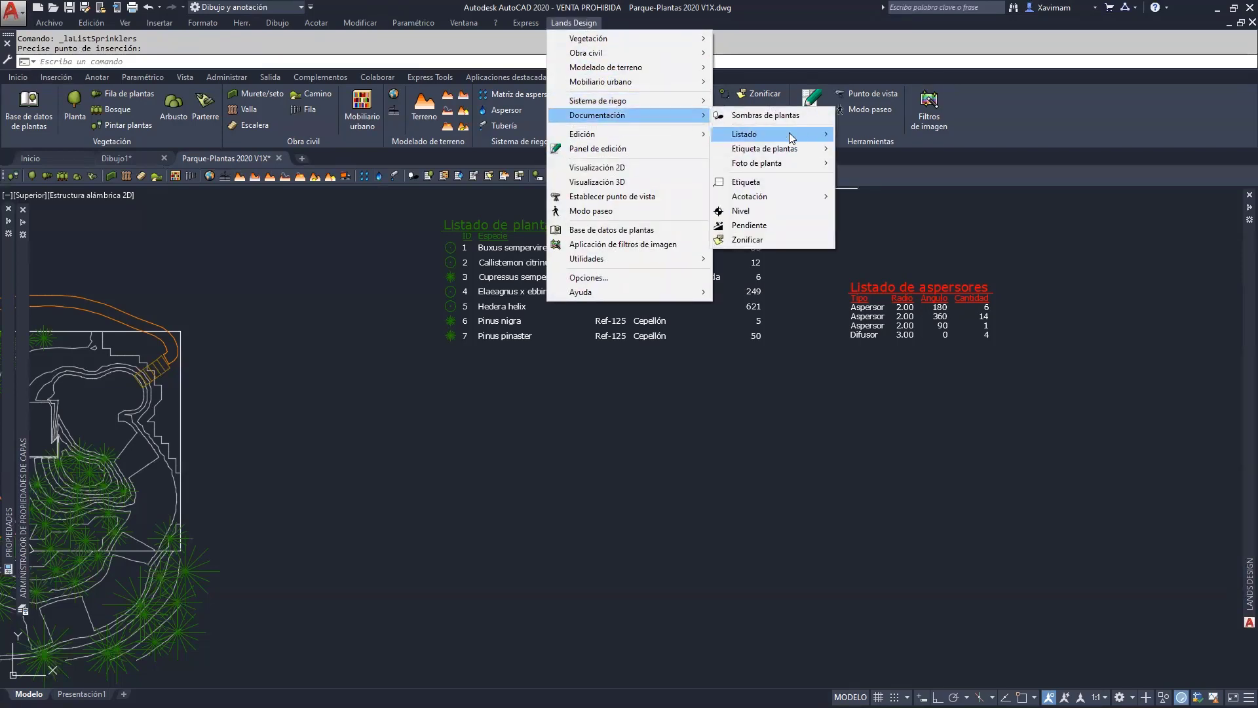
mouse_move(789, 132)
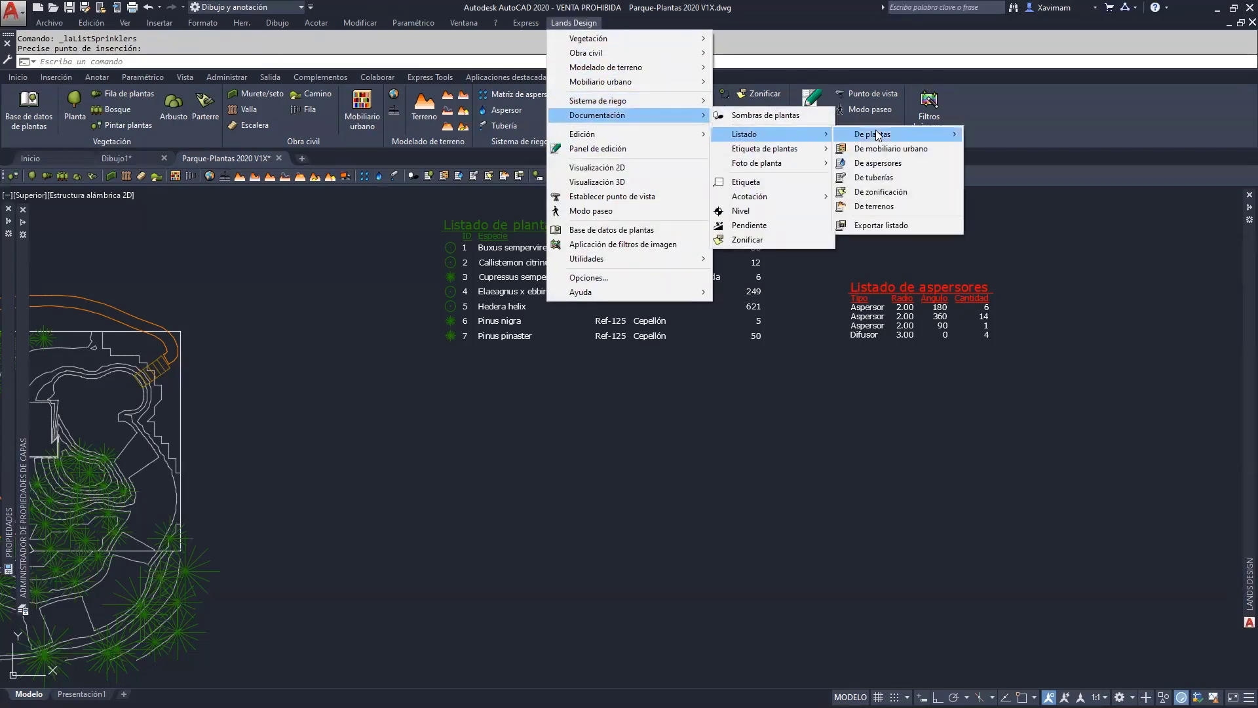
left_click(898, 177)
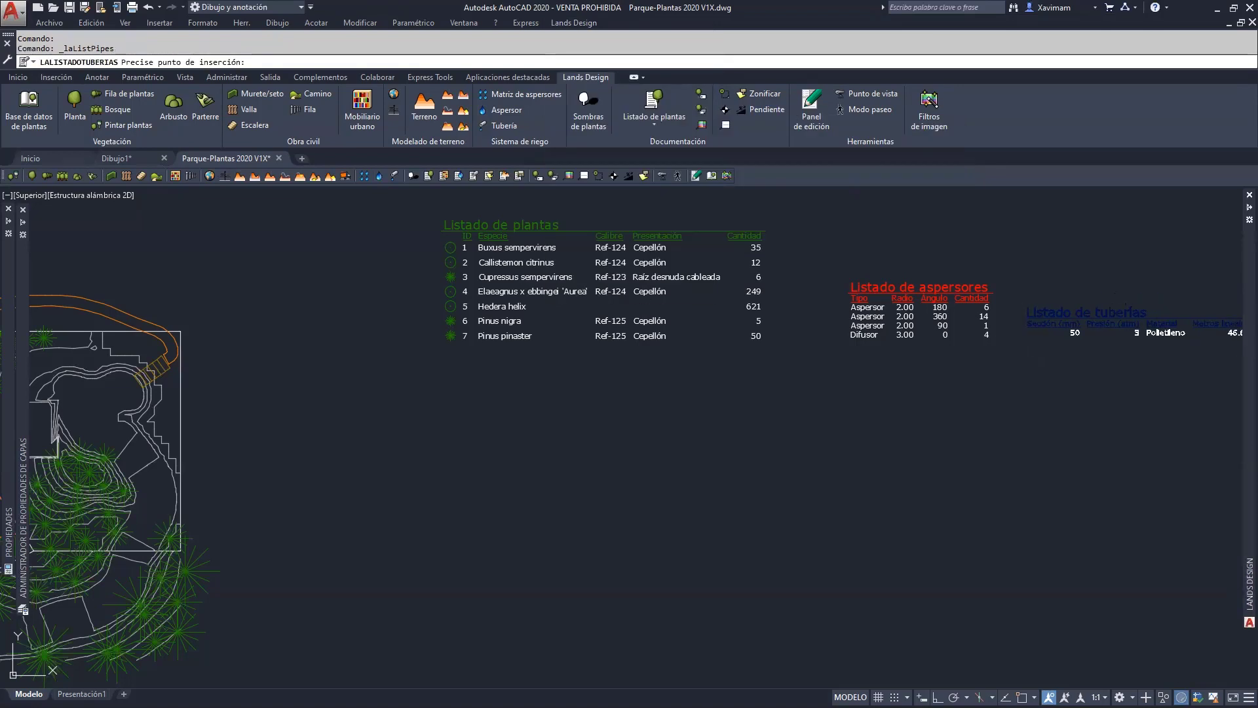
left_click(1027, 306)
scroll(1068, 410, "down", 2)
middle_click_drag(1061, 411, 841, 415)
scroll(816, 396, "up", 2)
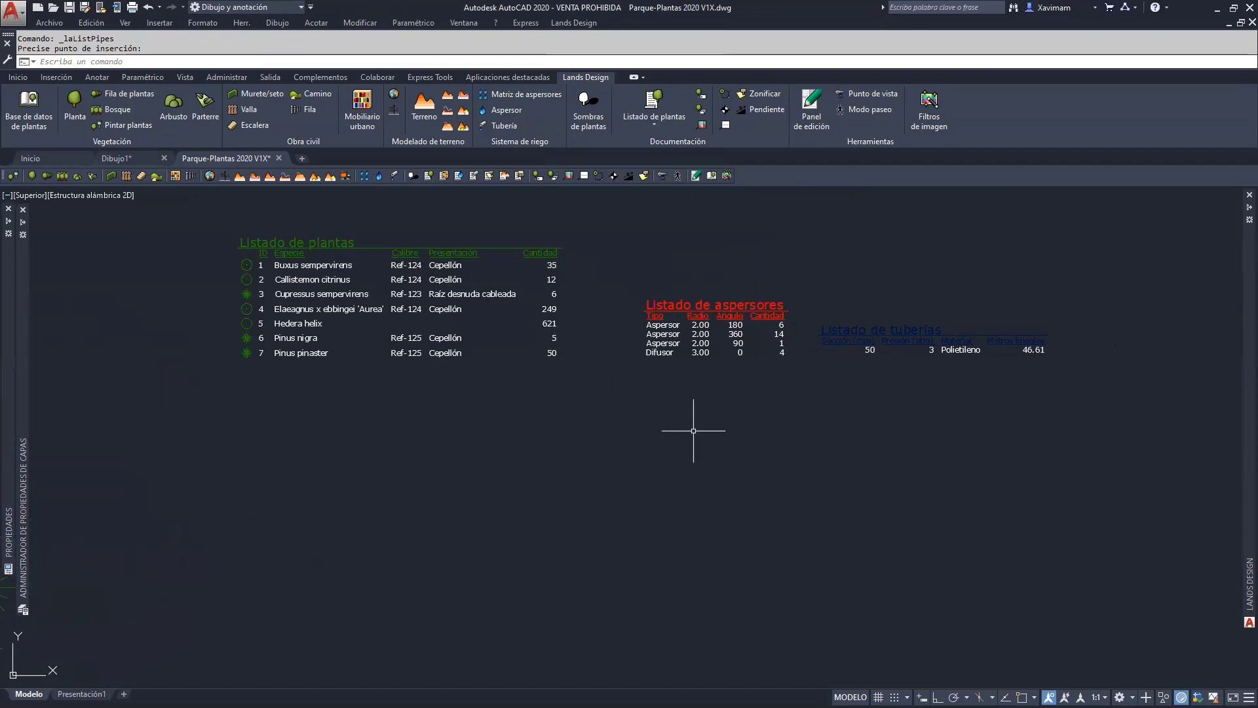
Review the export options for the inserted sprinkler list, then close the export window without exporting.
left_click(688, 334)
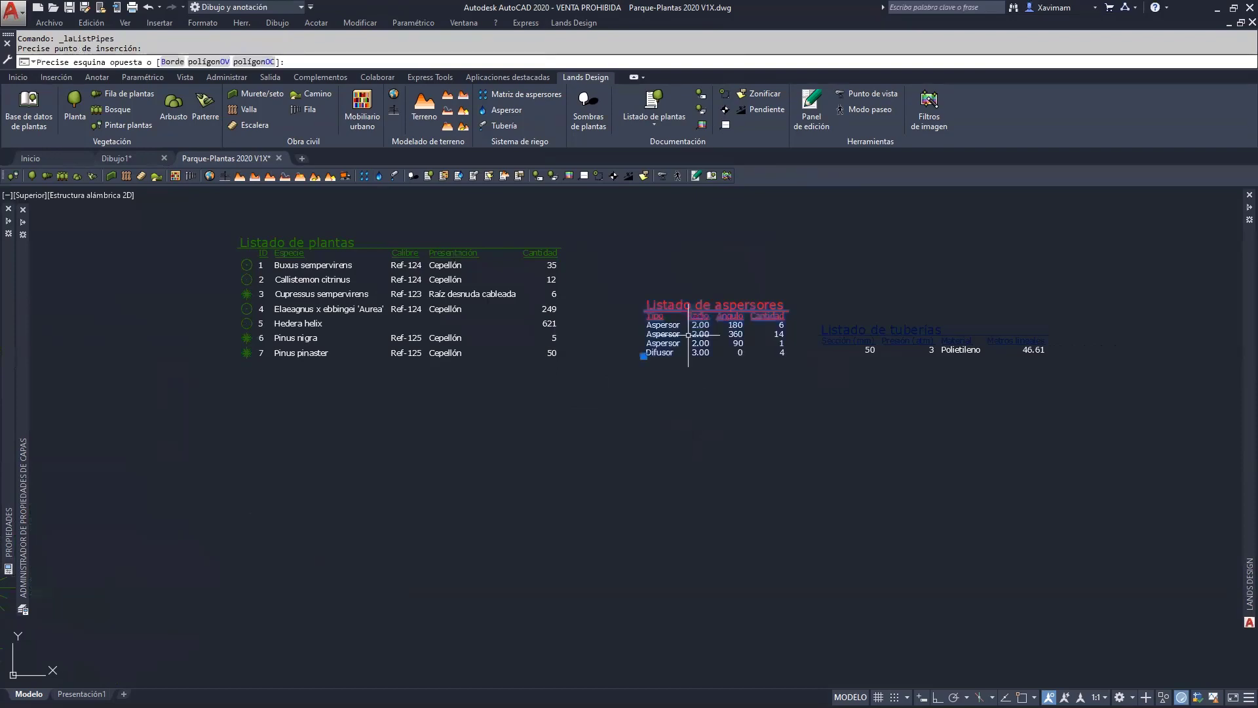
left_click(688, 335)
right_click(696, 233)
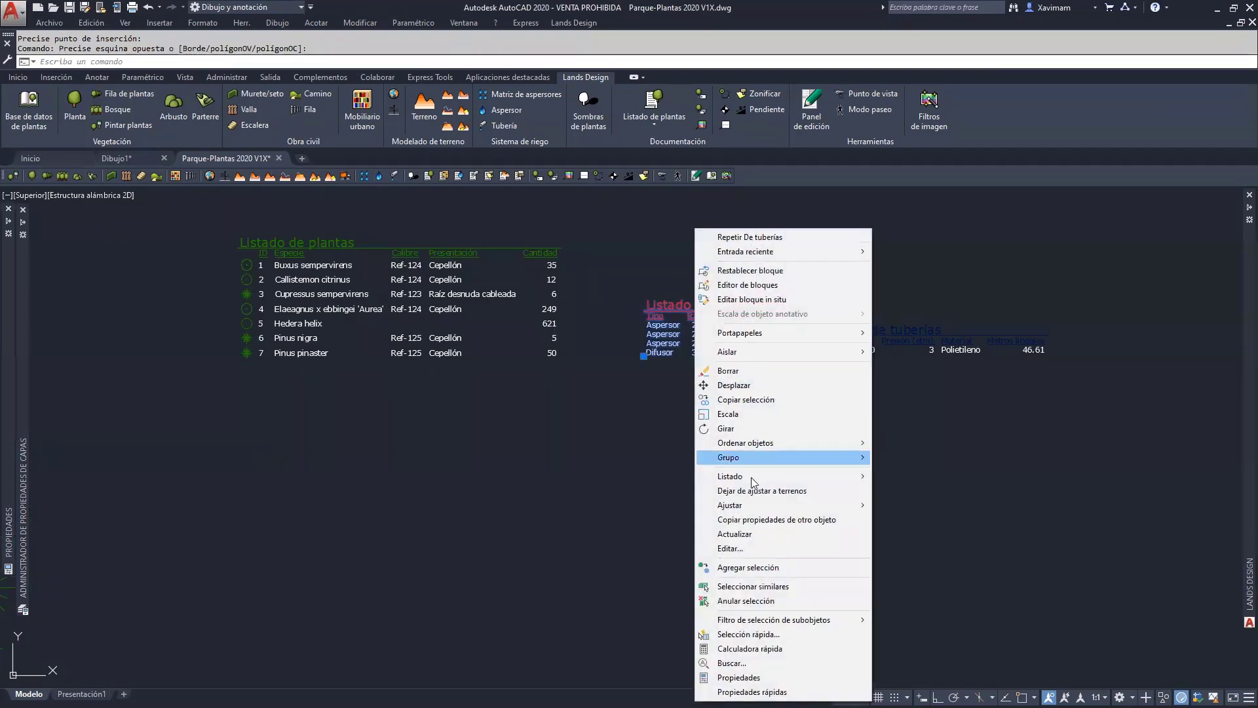
mouse_move(773, 480)
left_click(915, 477)
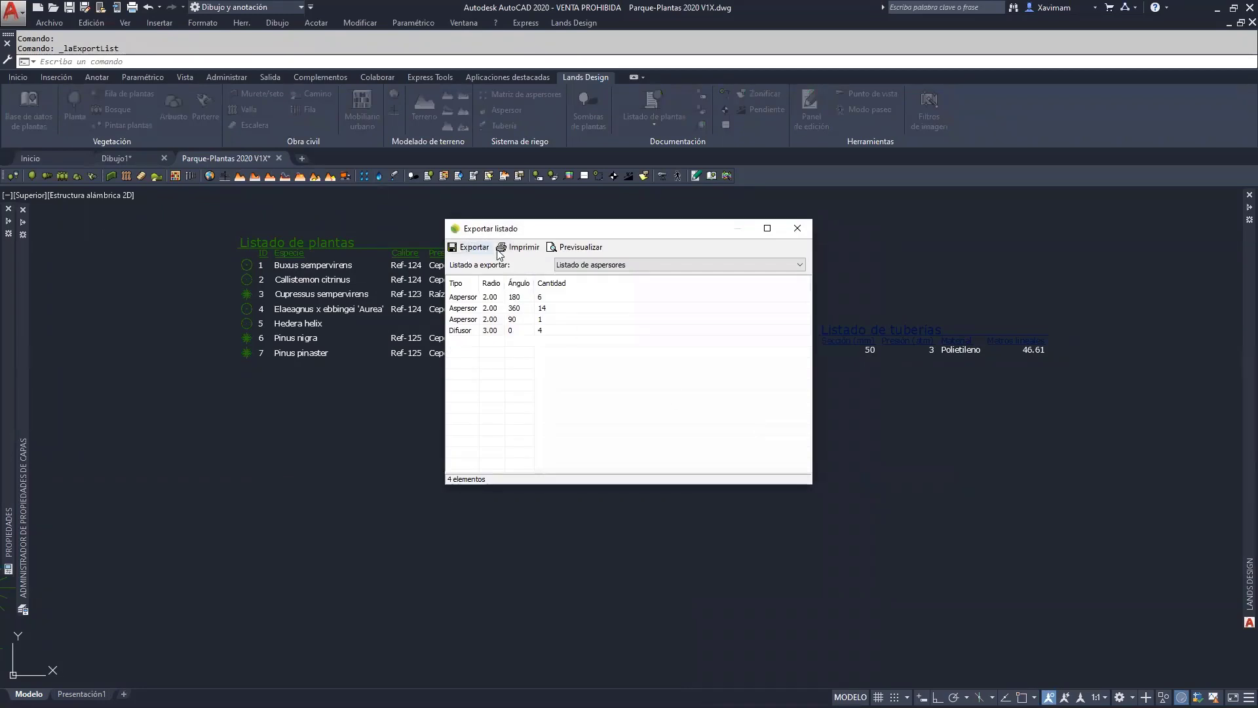
left_click(798, 228)
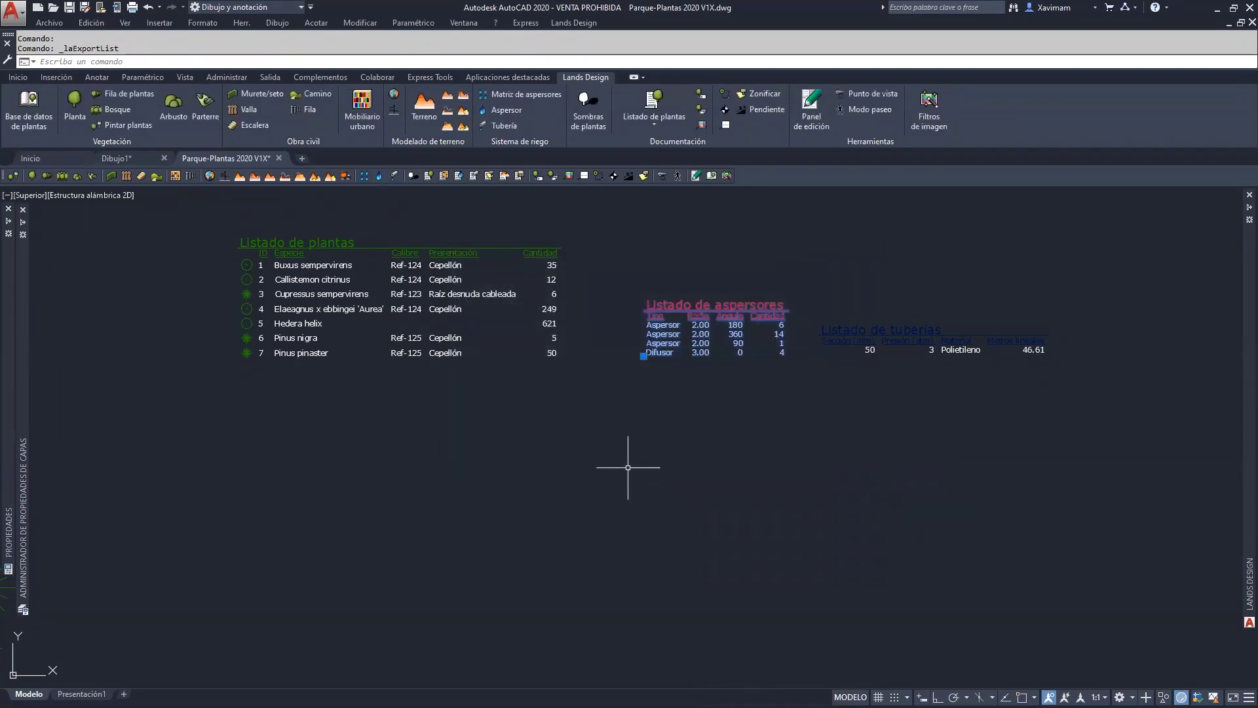
Label the row of Callistemon citrinus with a group plant label (Etiquetar conjunto), placing the tag just above the row.
scroll(627, 467, "down", 5)
middle_click_drag(606, 478, 747, 410)
scroll(418, 433, "up", 4)
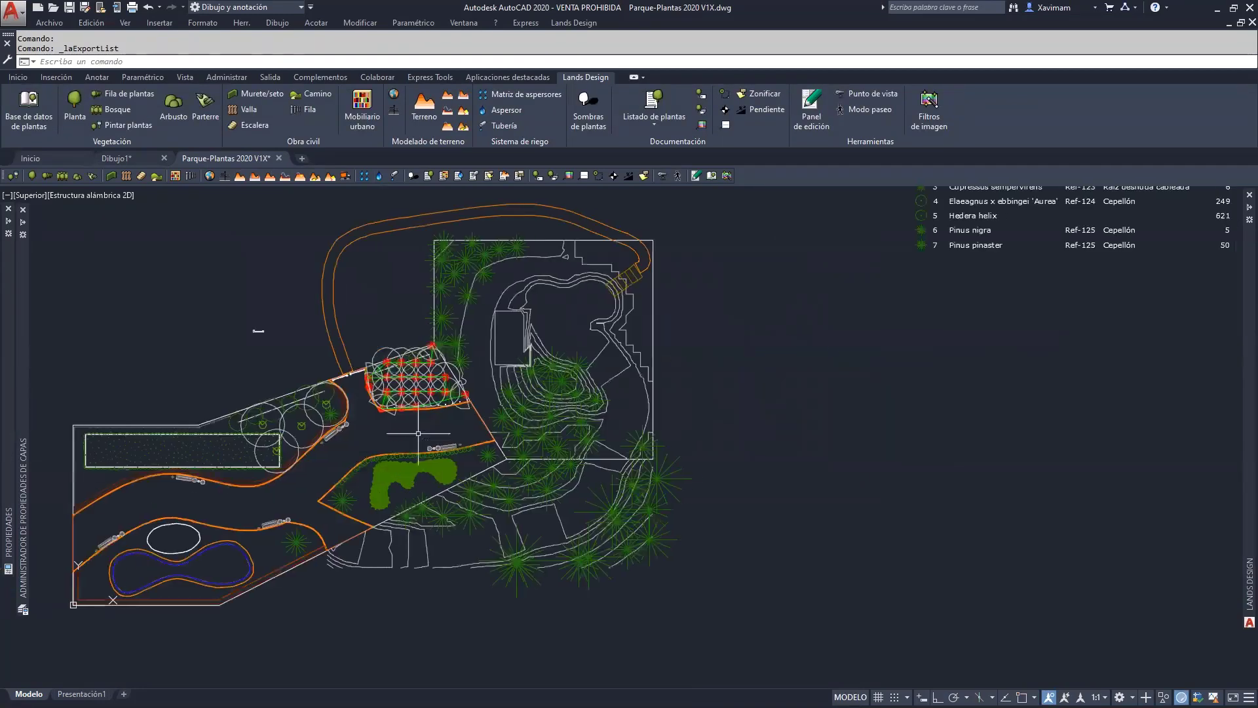
middle_click_drag(418, 433, 480, 404)
middle_click_drag(748, 296, 746, 361)
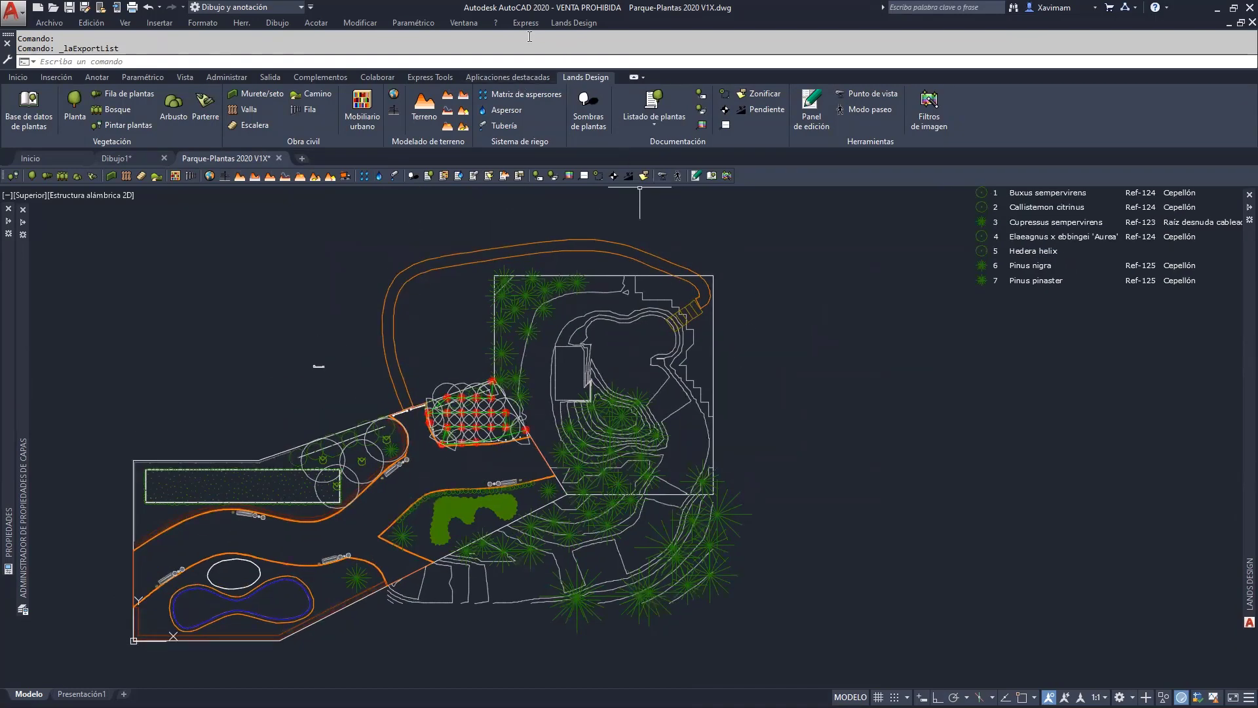
left_click(572, 23)
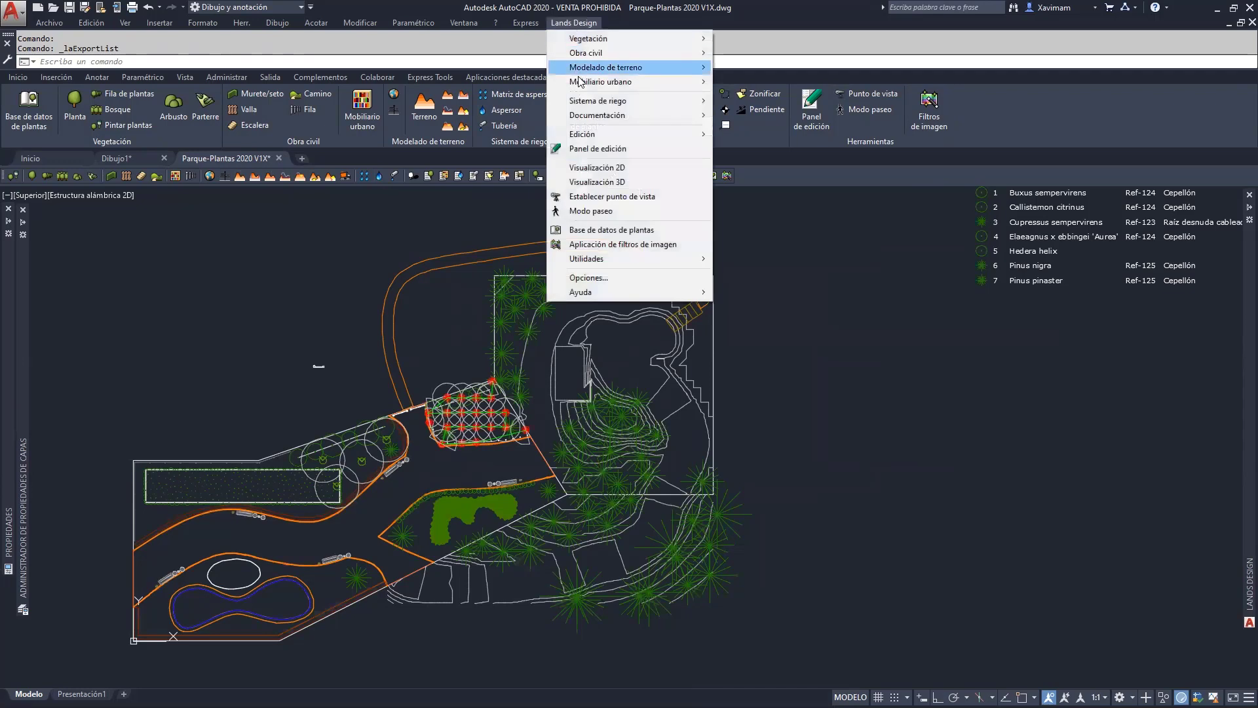
mouse_move(589, 116)
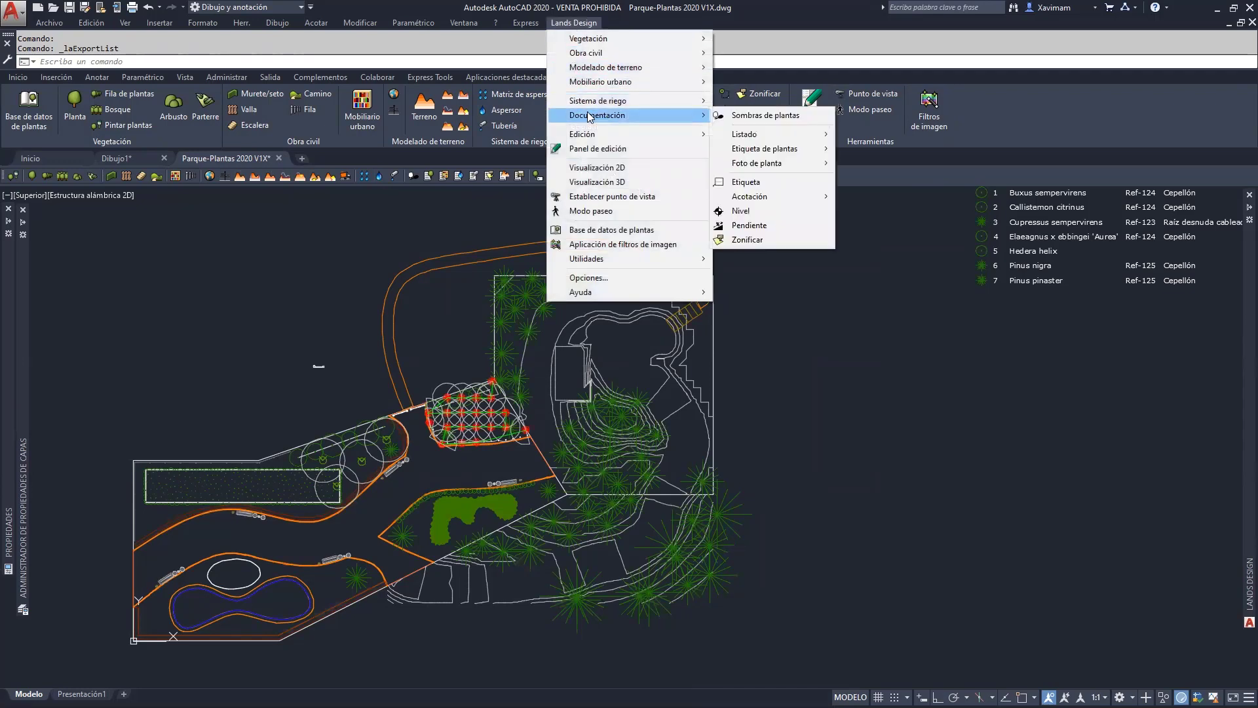
mouse_move(802, 151)
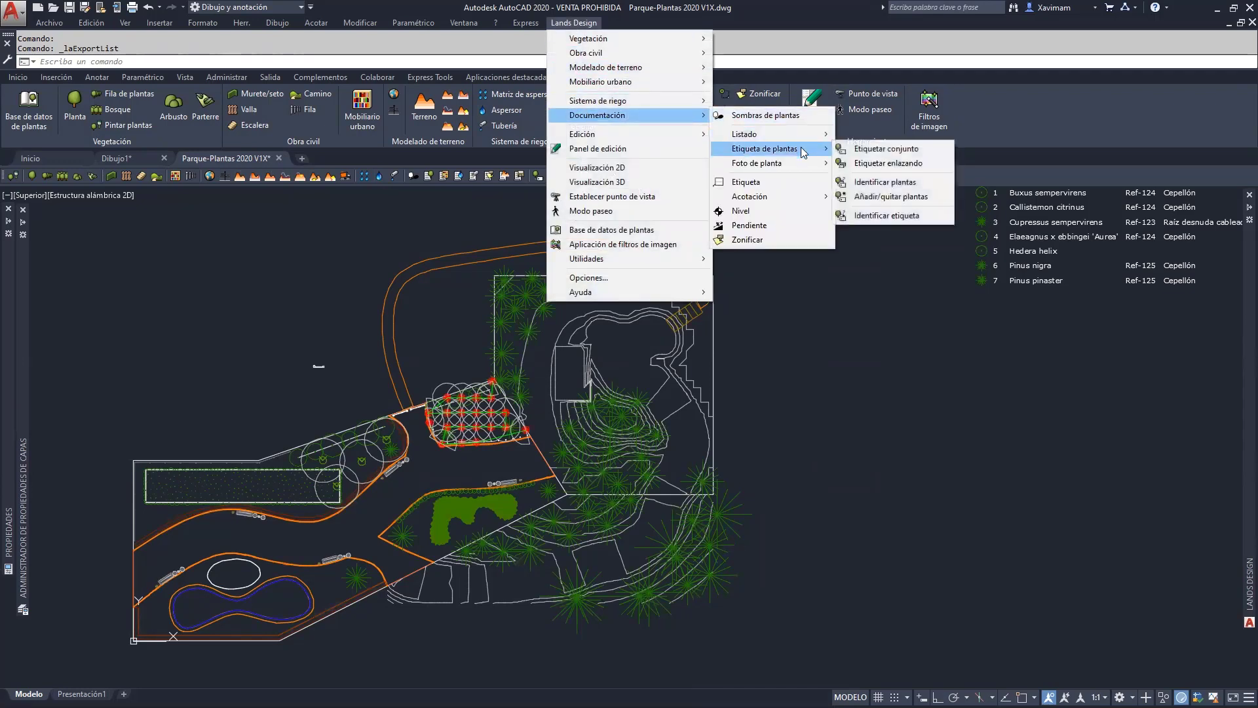
left_click(870, 149)
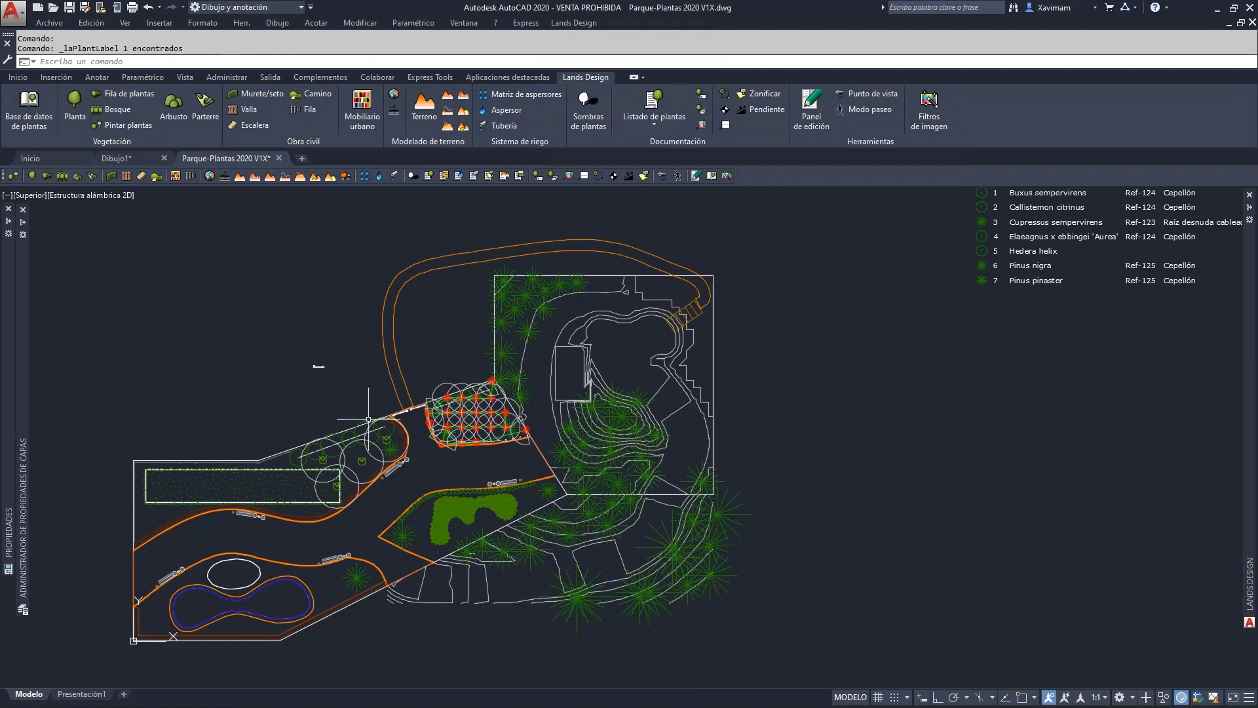
key("Return")
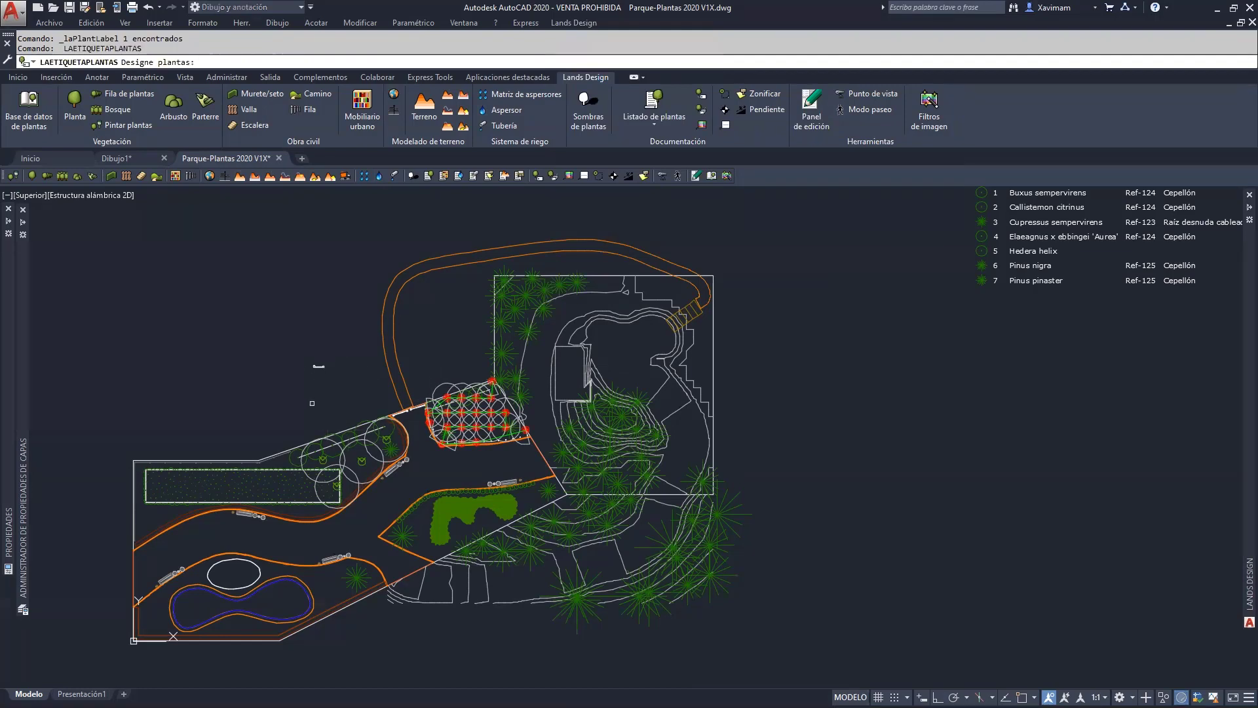
scroll(319, 365, "up", 5)
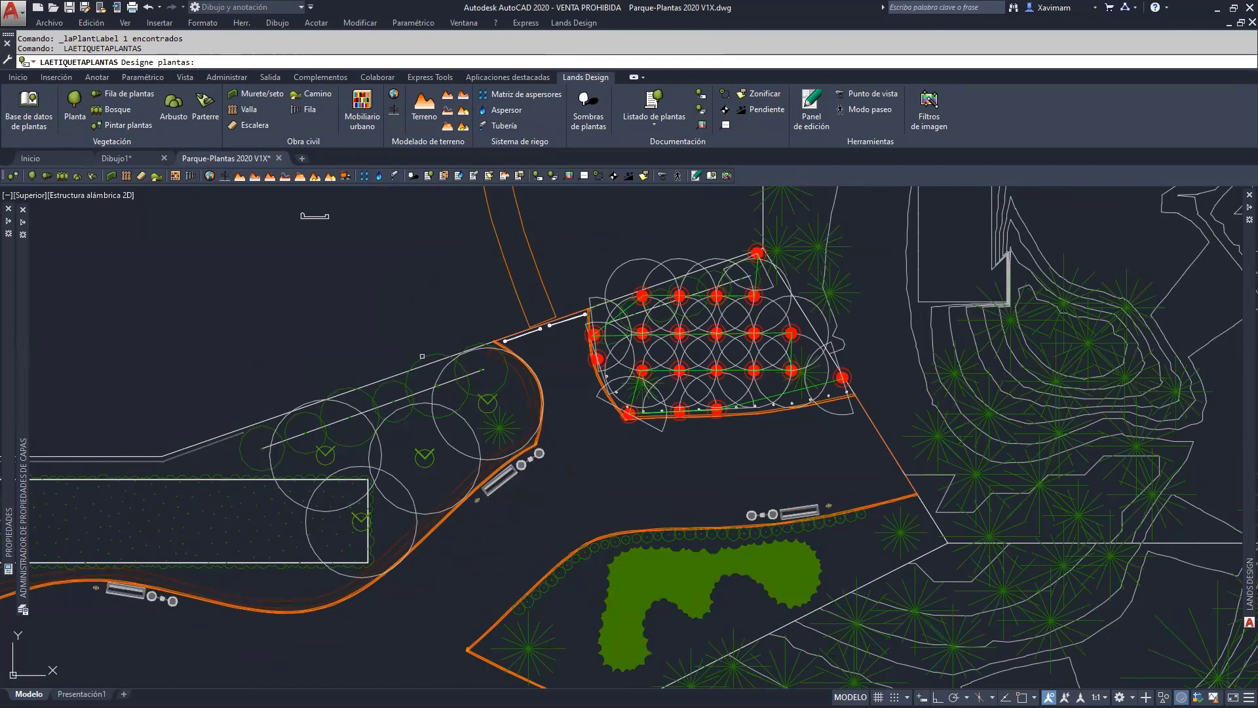
left_click(423, 357)
key("Return")
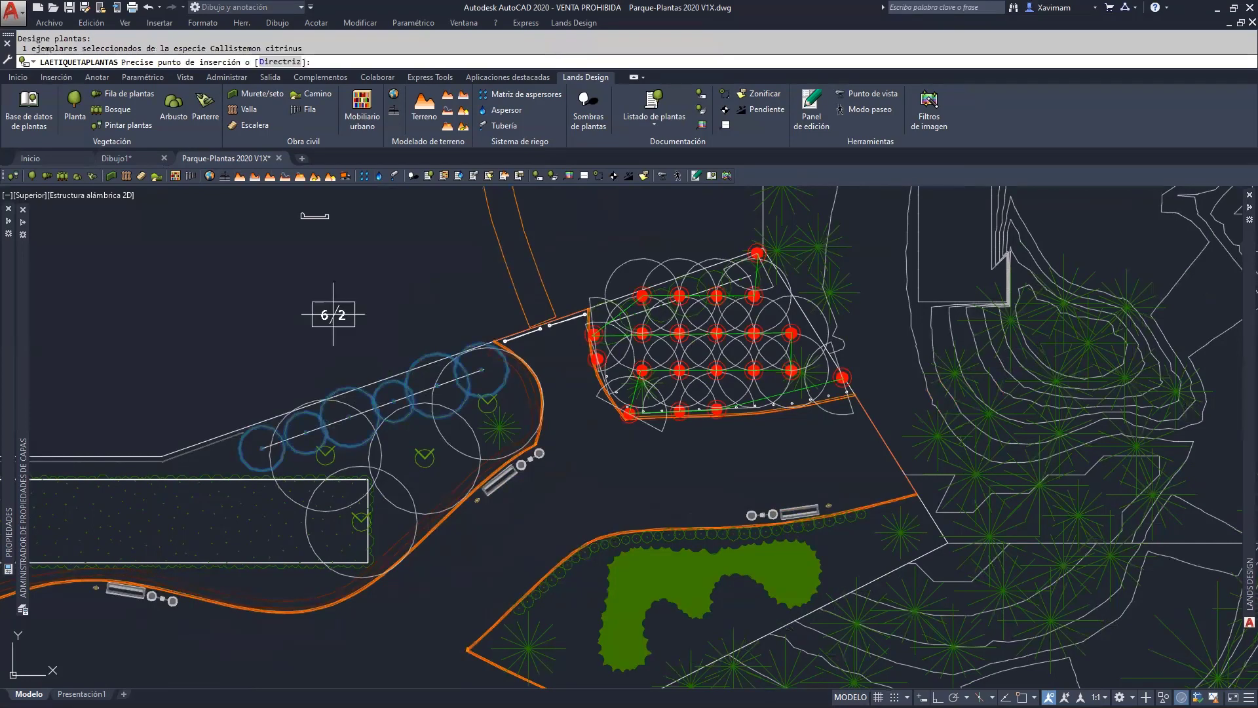
left_click(340, 354)
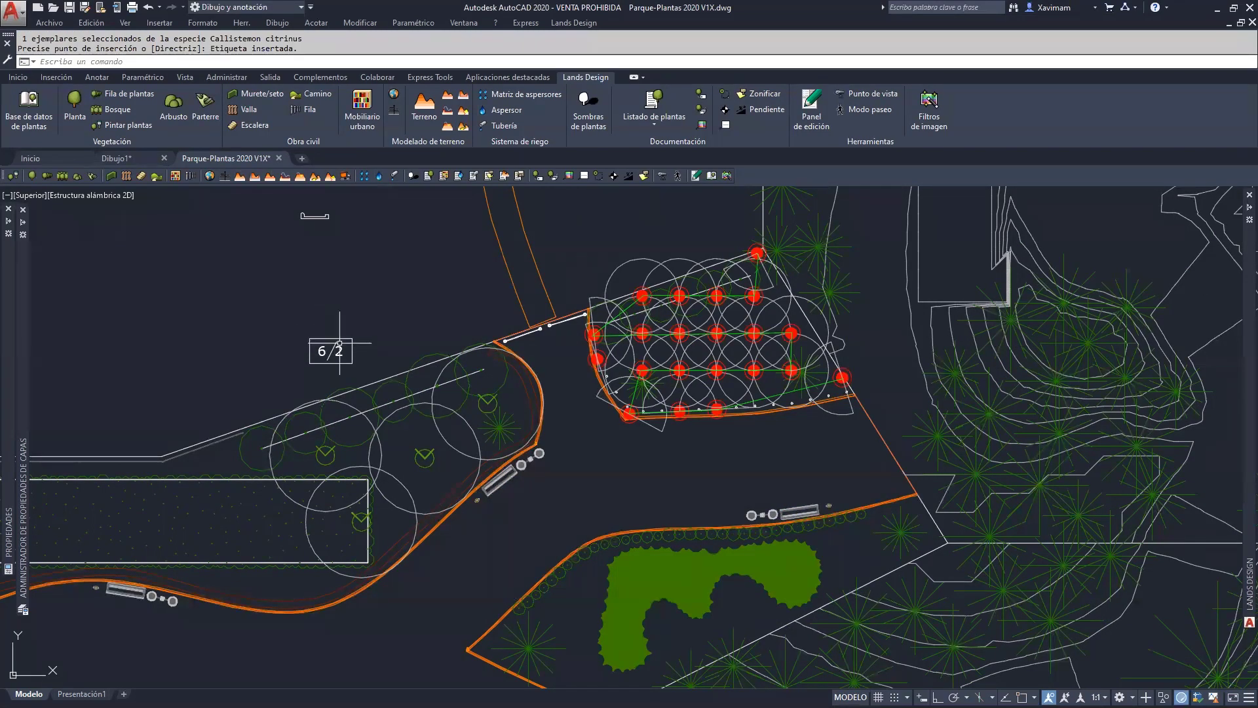
Compare the species number in the new plant label with the IDs in the plant list.
scroll(392, 366, "down", 4)
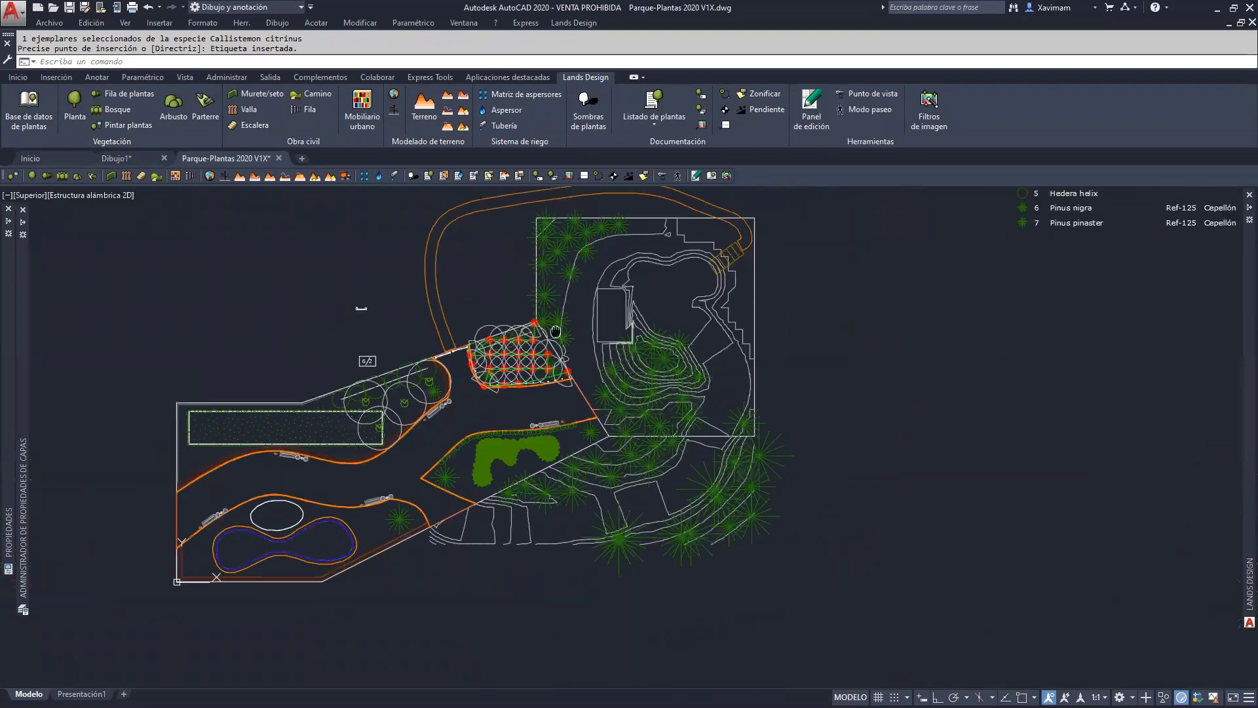
middle_click_drag(556, 331, 239, 469)
scroll(719, 288, "up", 4)
middle_click_drag(754, 302, 626, 336)
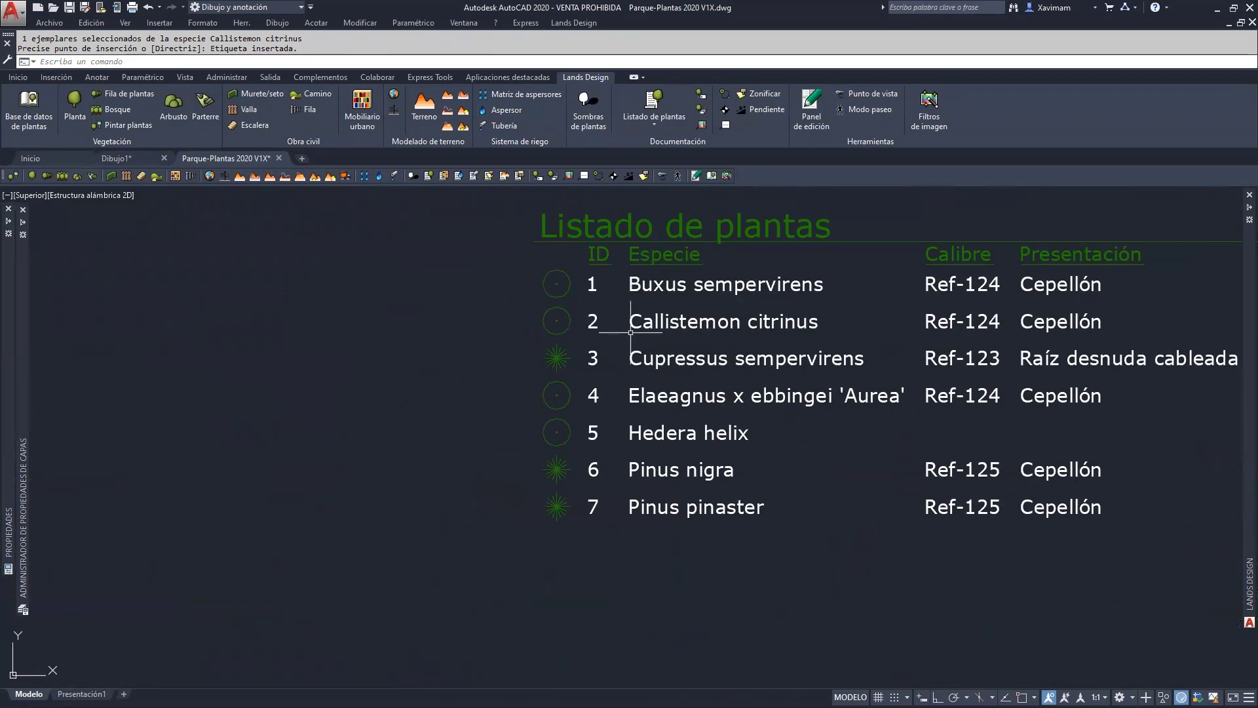
scroll(459, 370, "down", 5)
middle_click_drag(459, 371, 645, 374)
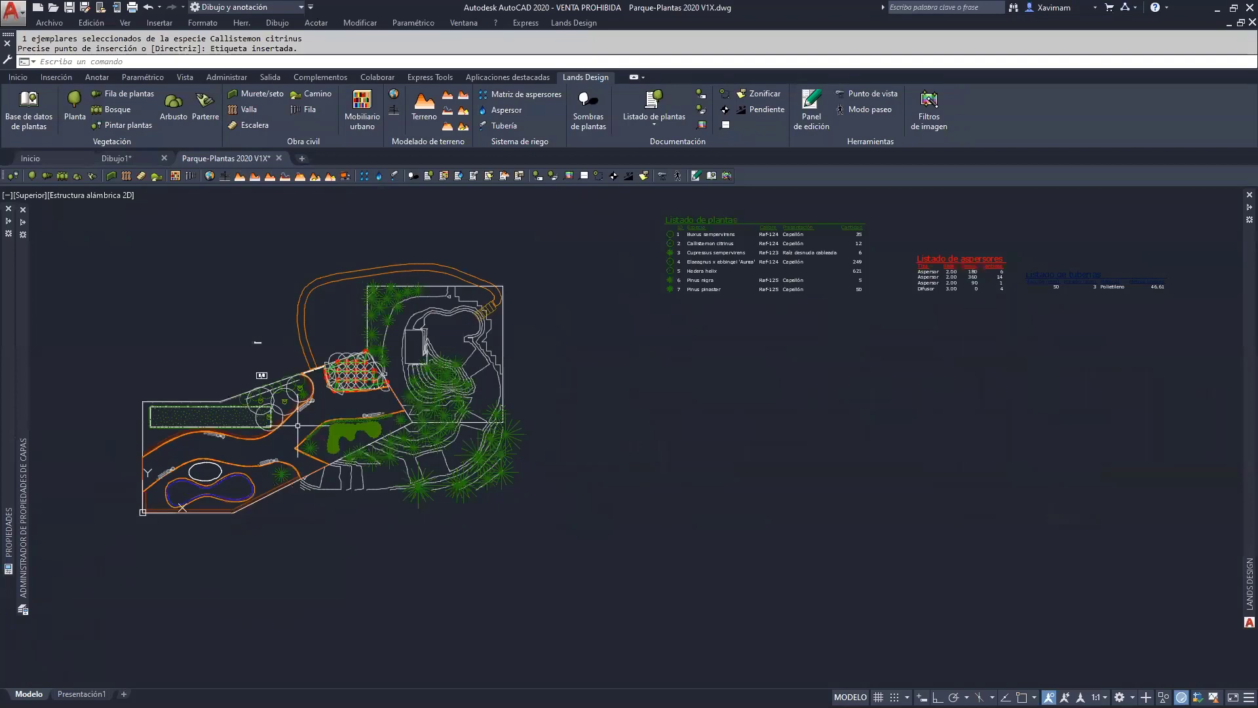
scroll(298, 426, "up", 2)
middle_click_drag(305, 430, 418, 452)
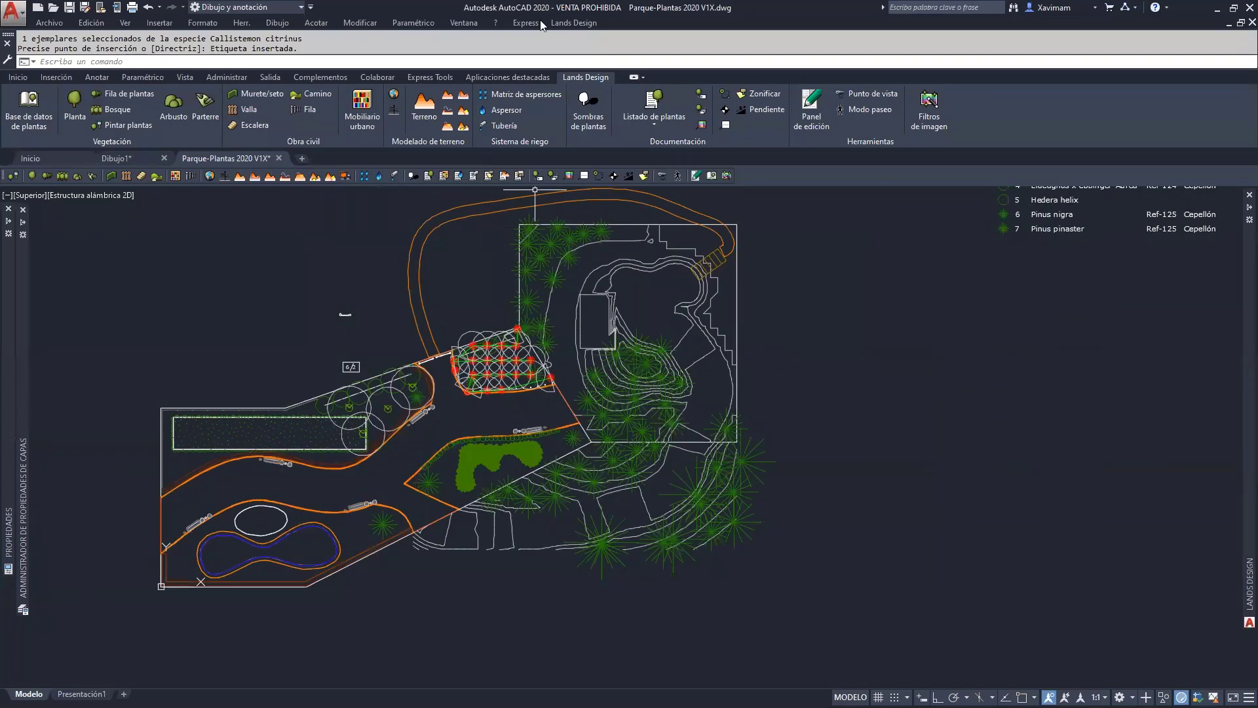
Try to establish a main dimension origin (Establecer origen principal) at the tree beside the eastern end of the lower path.
left_click(570, 22)
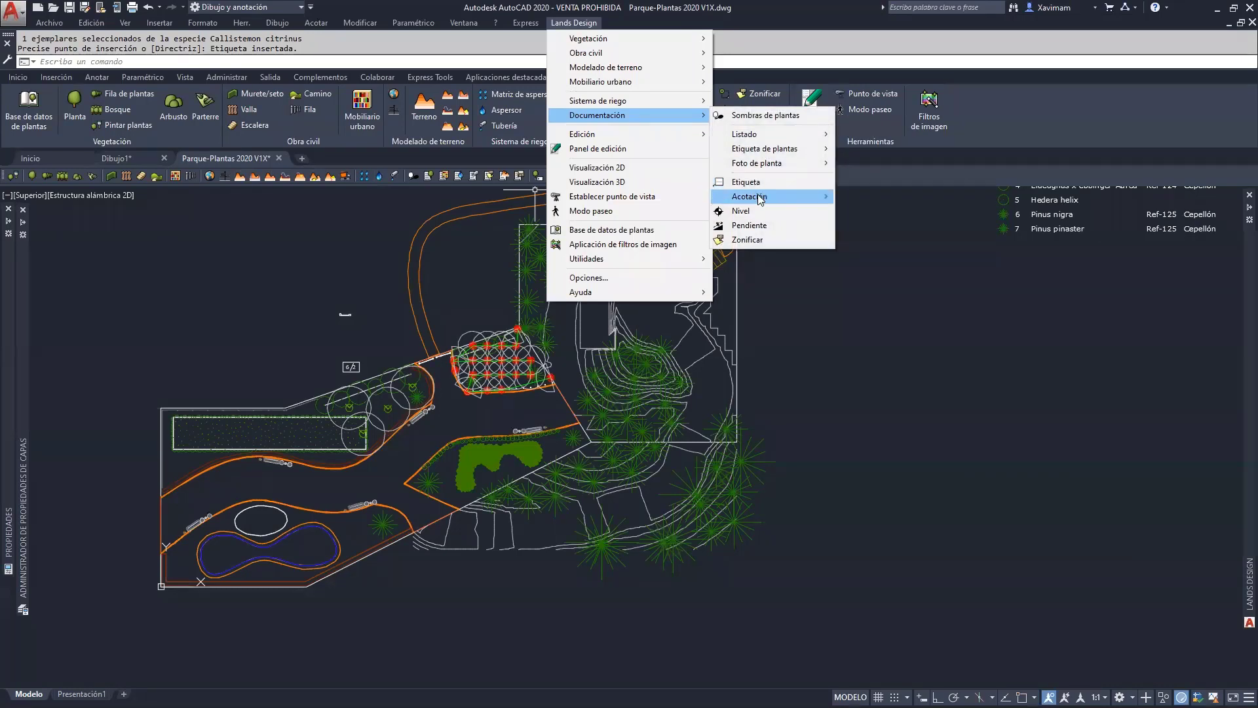
mouse_move(760, 200)
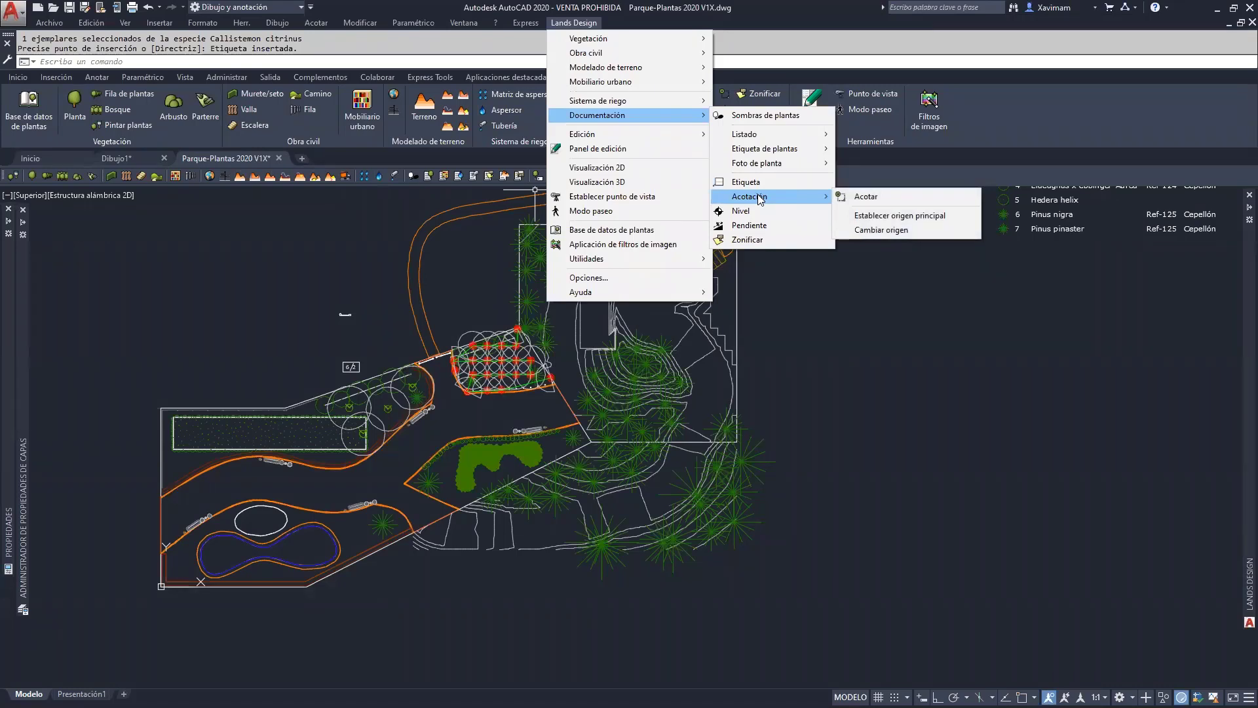
left_click(867, 216)
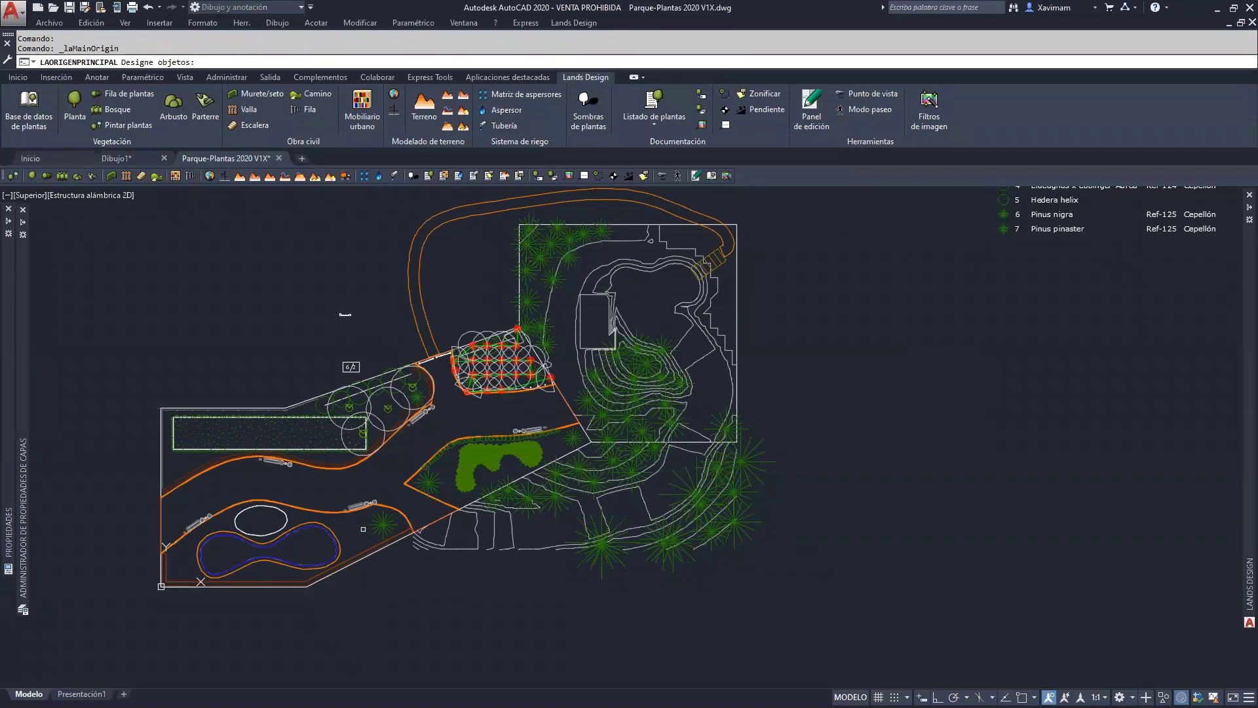
left_click(379, 528)
left_click(398, 521)
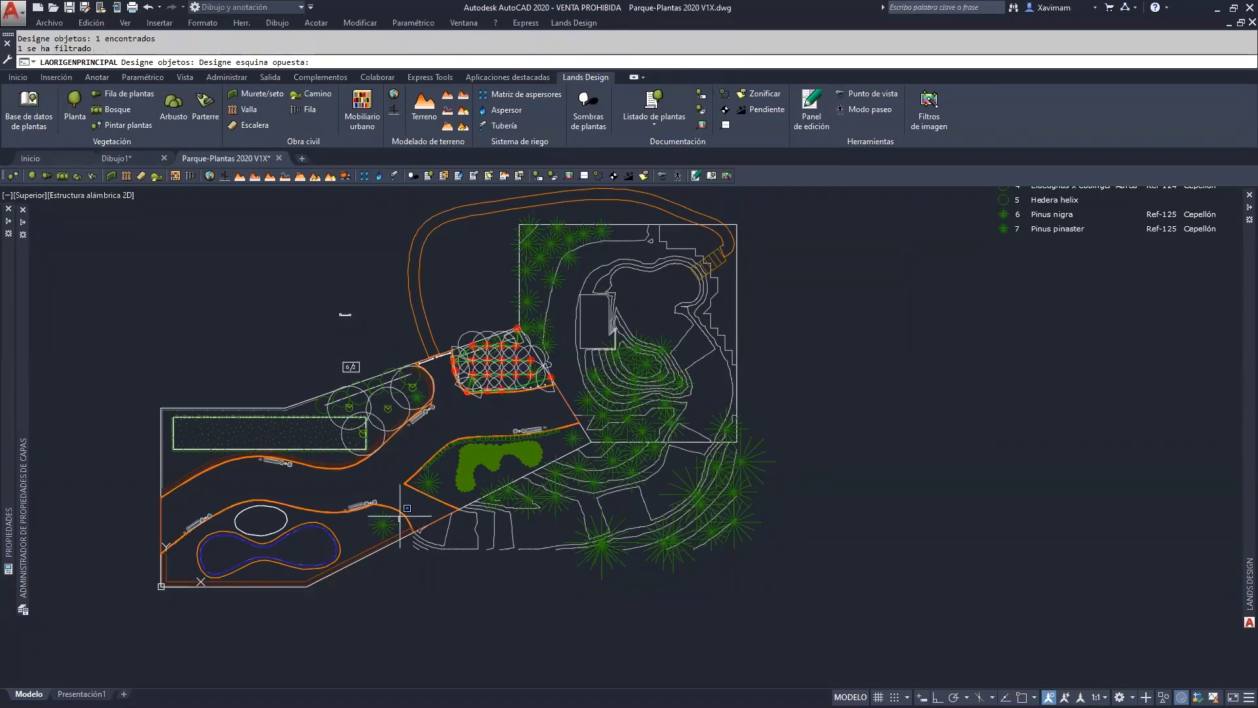
left_click(401, 511)
key("Return")
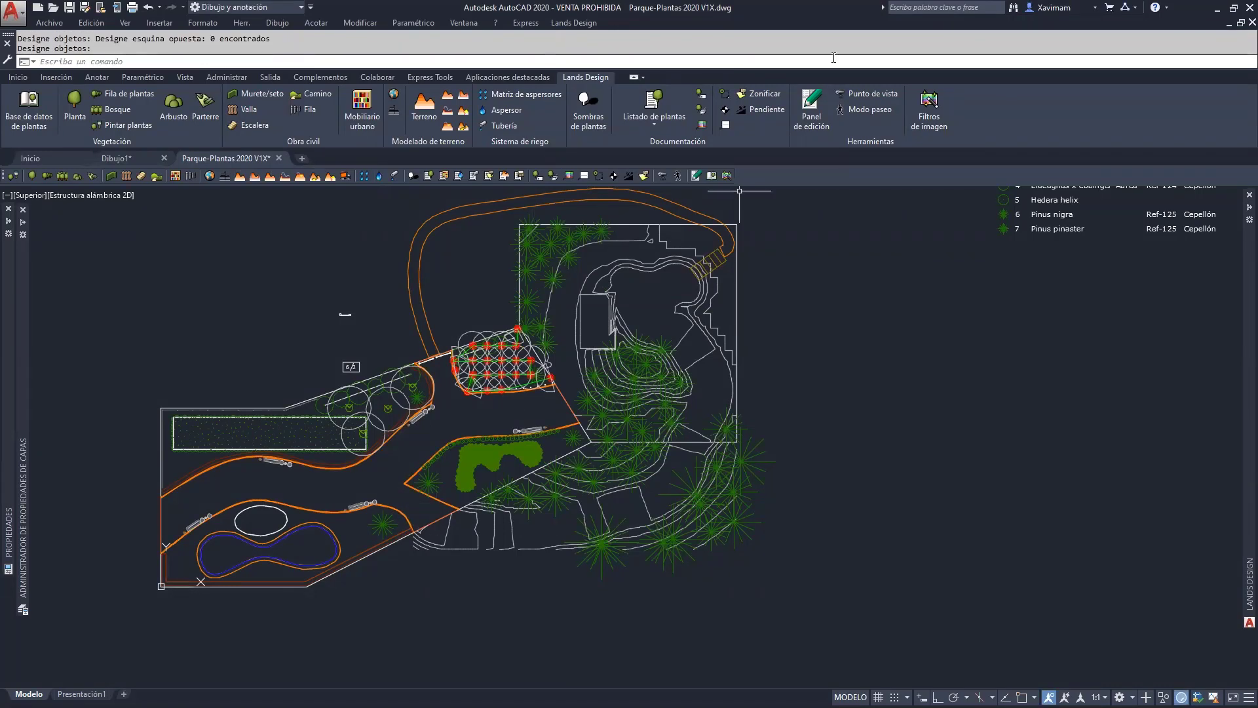
Place a ± 0.00 level mark (Nivel) at the eastern end of the lower path, beside the tree.
left_click(574, 23)
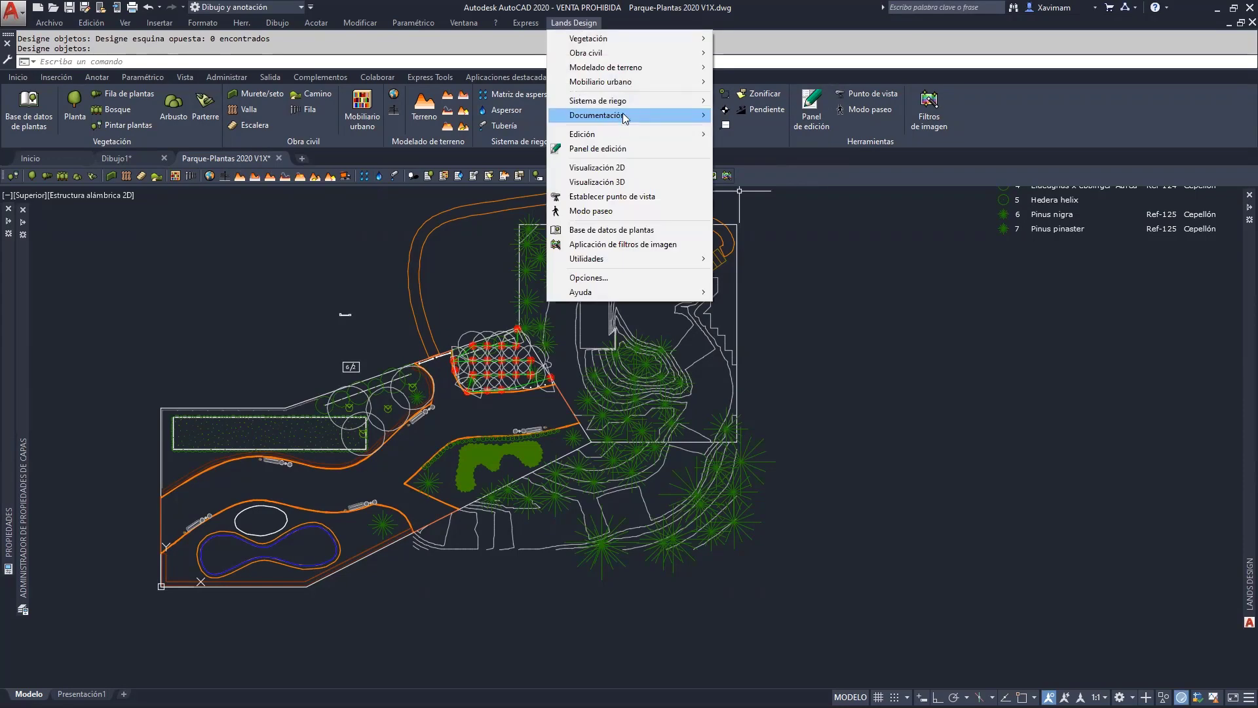
mouse_move(655, 115)
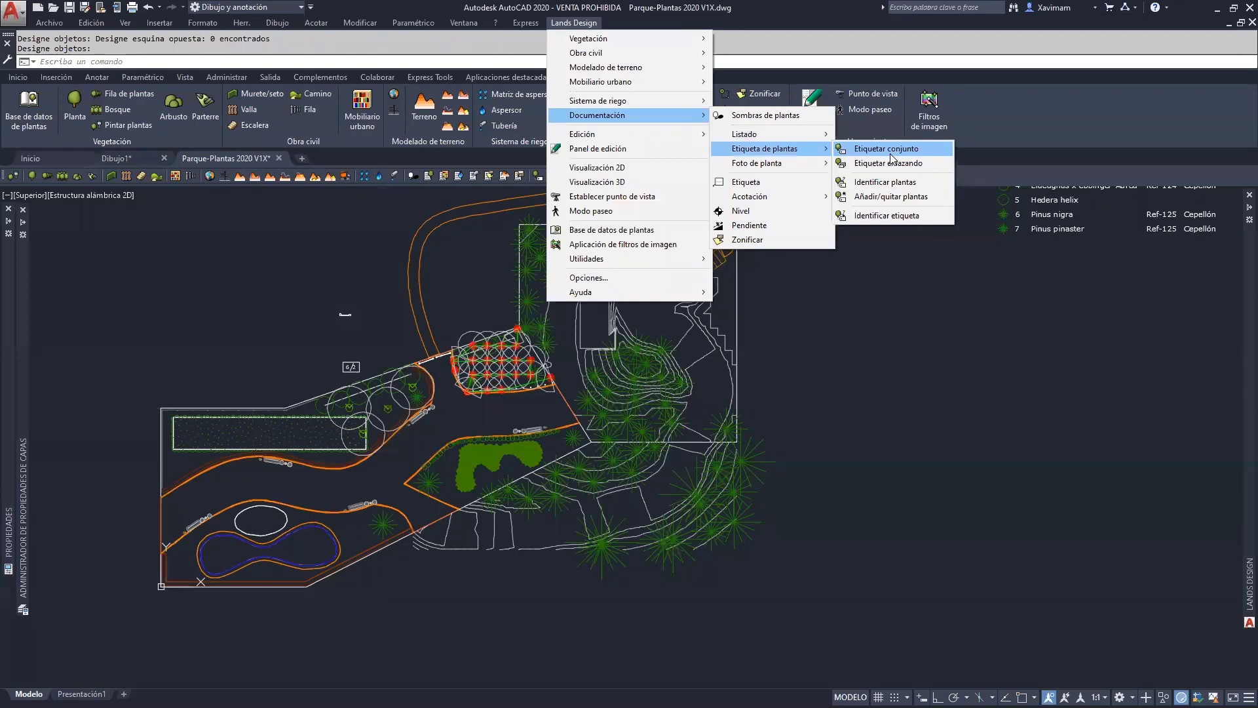
left_click(742, 212)
scroll(397, 519, "up", 3)
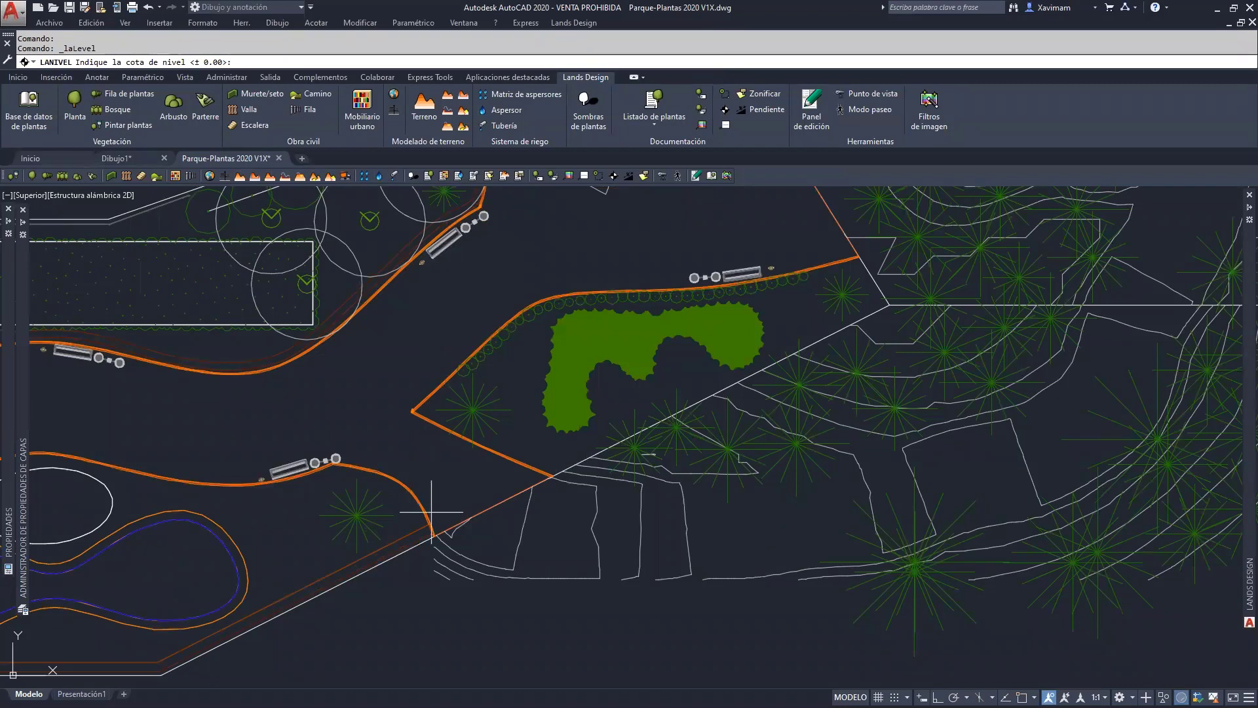
key("Return")
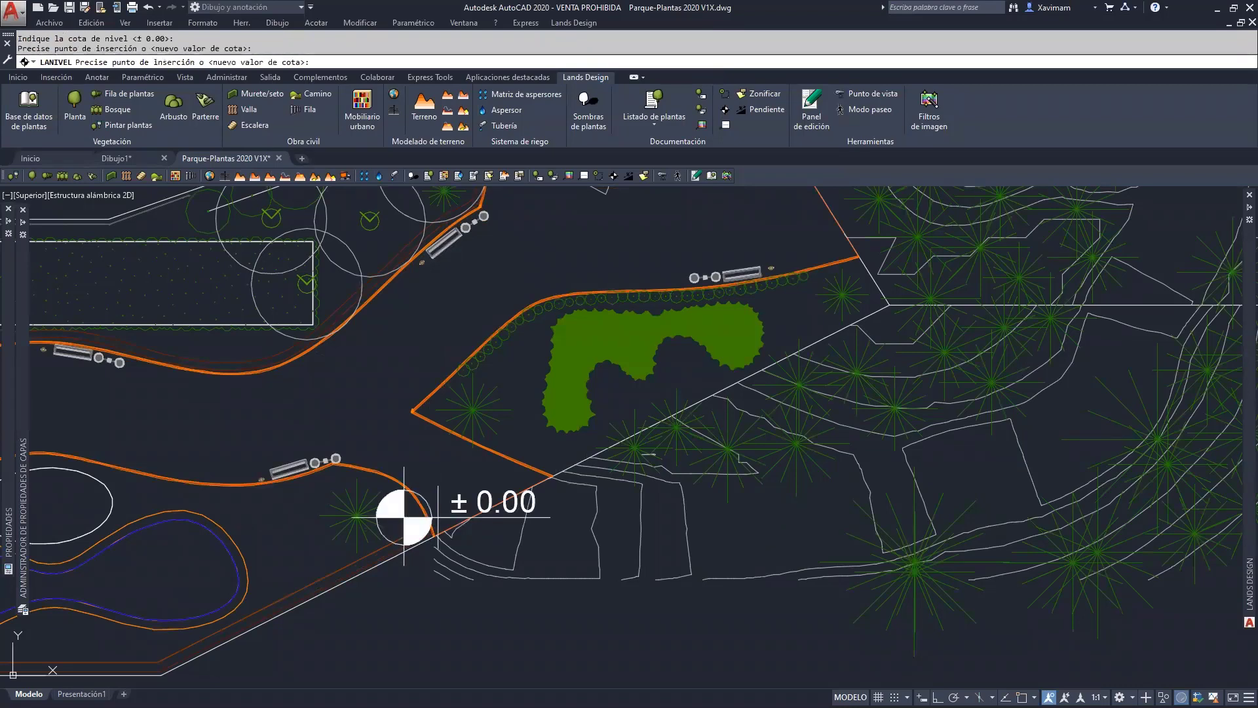
Place a +1.5 level mark on the upper terrain platform near the stairs.
scroll(404, 518, "down", 3)
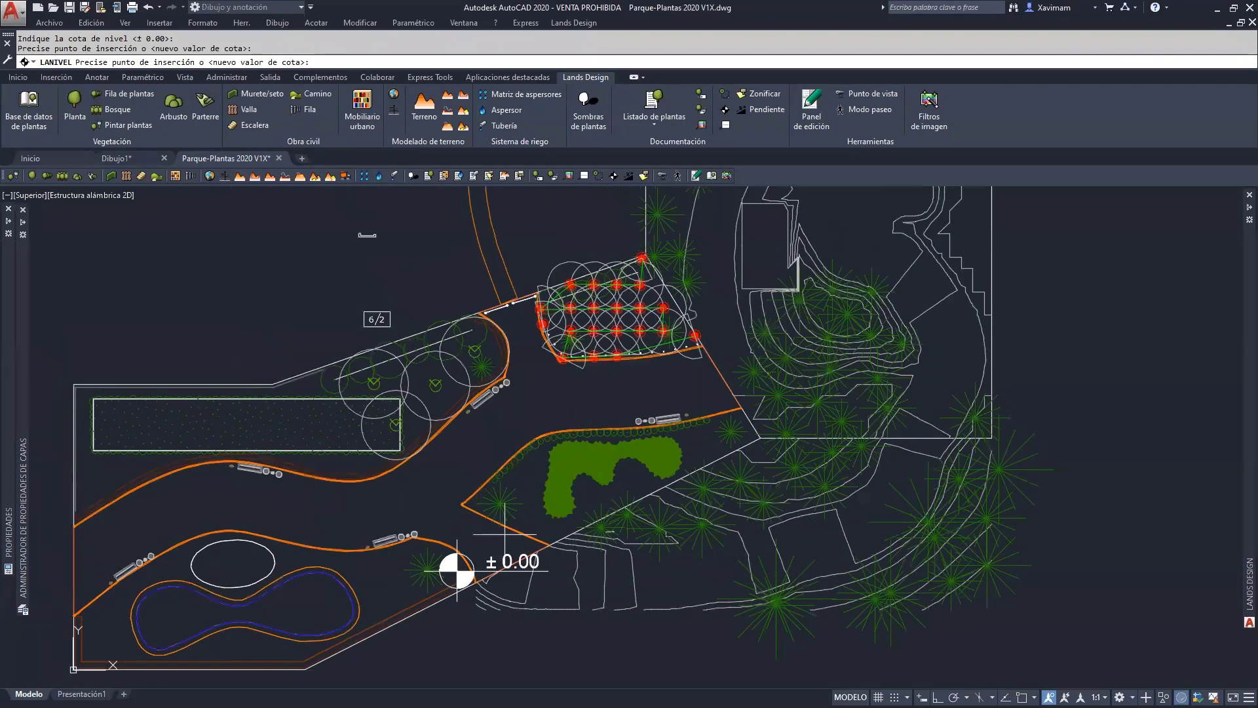
left_click(519, 447)
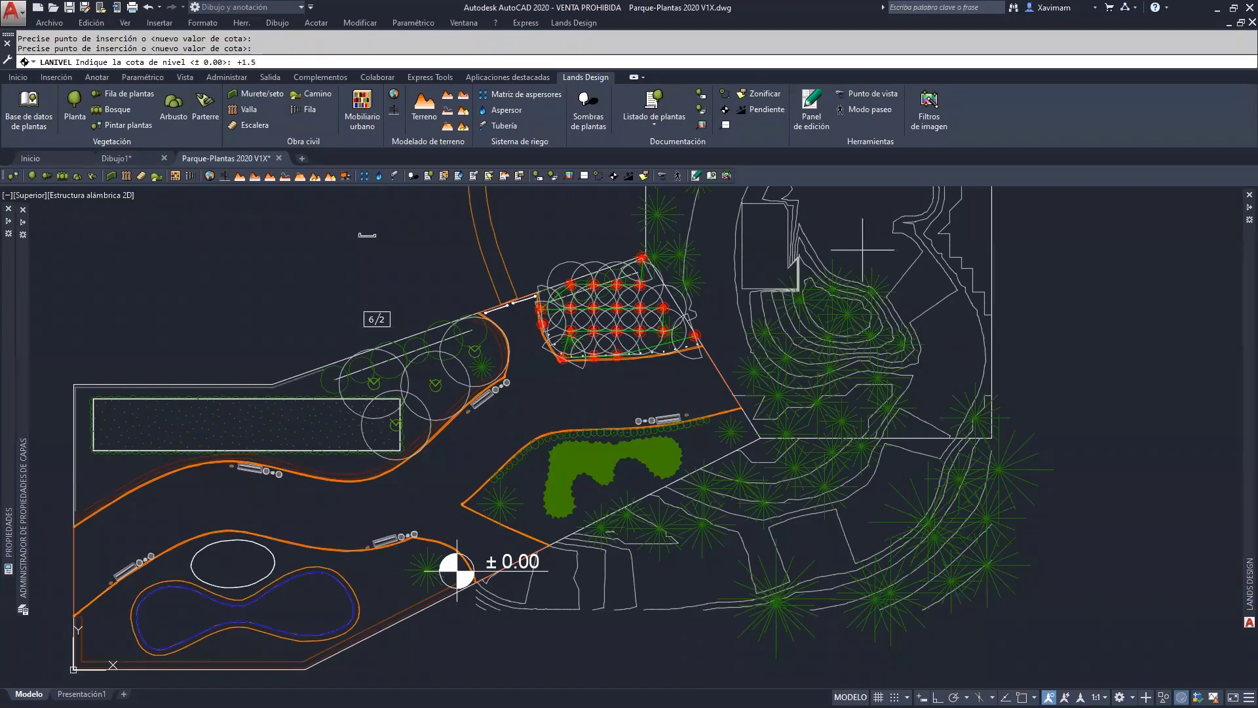
key("Return")
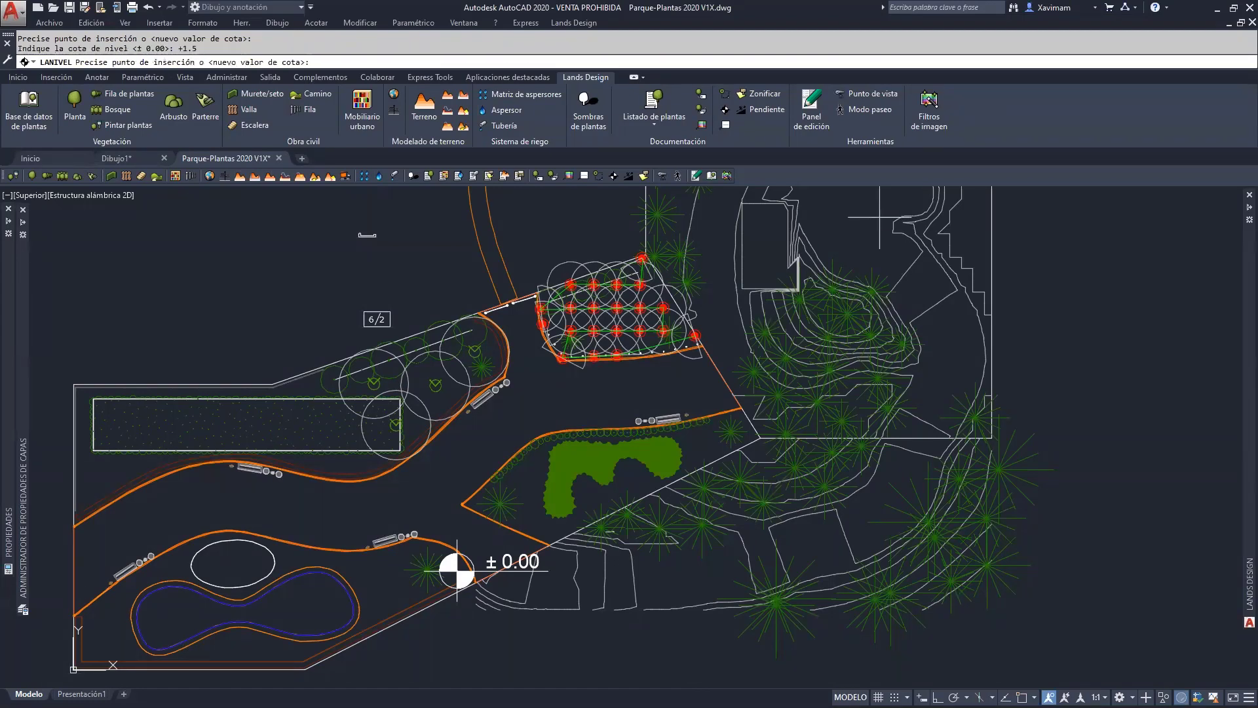
middle_click_drag(907, 187, 845, 346)
left_click(839, 341)
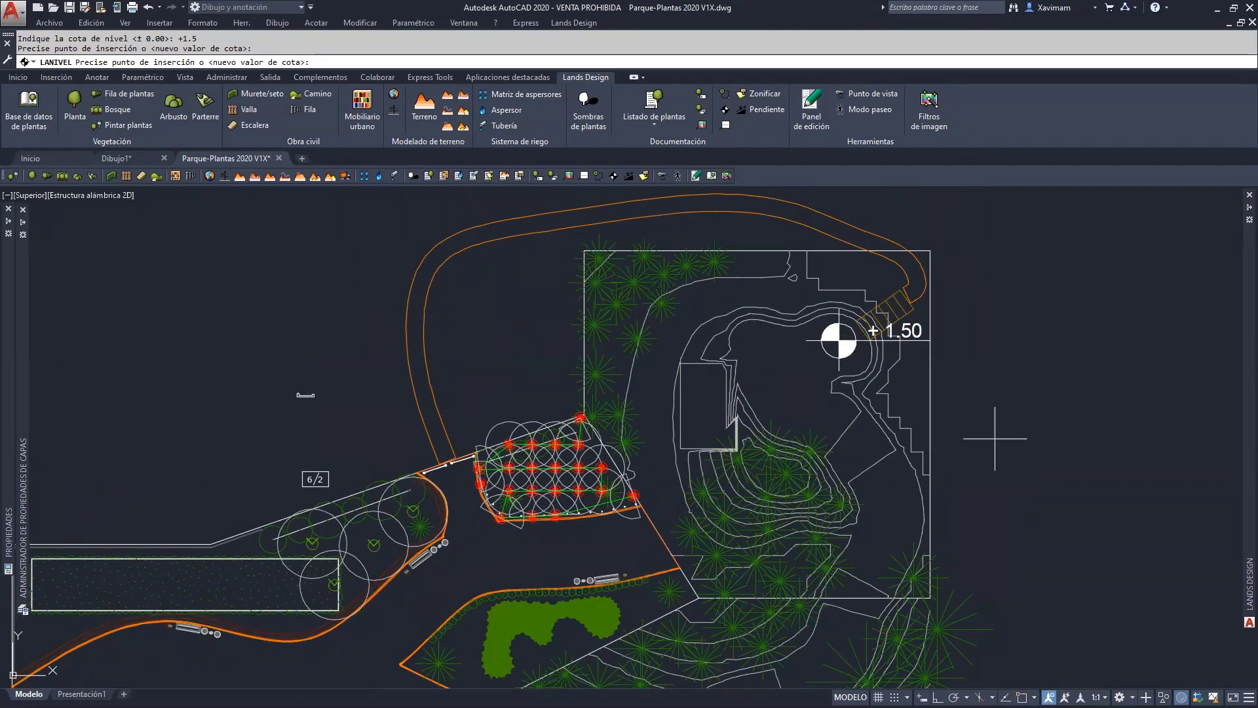
Try to dimension with Acotar from an existing coordinate origin, picking the ± 0.00 level mark as that origin.
scroll(961, 443, "down", 2)
middle_click_drag(954, 443, 902, 356)
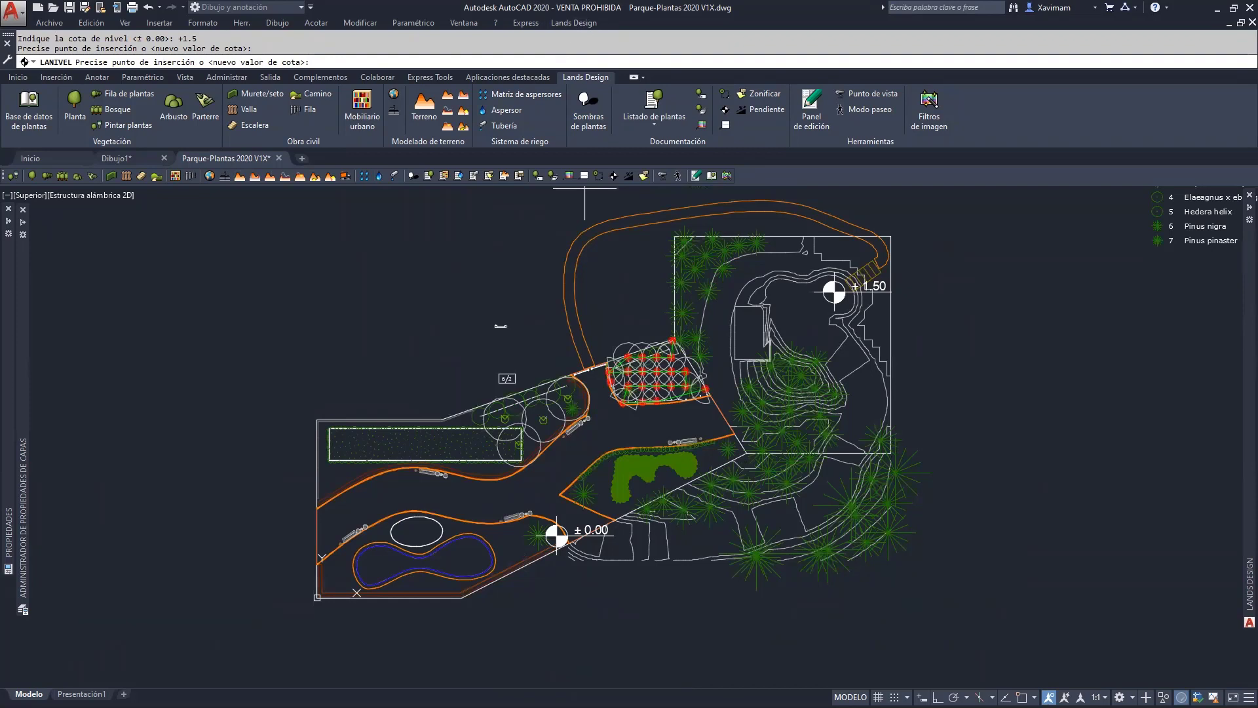
left_click(574, 23)
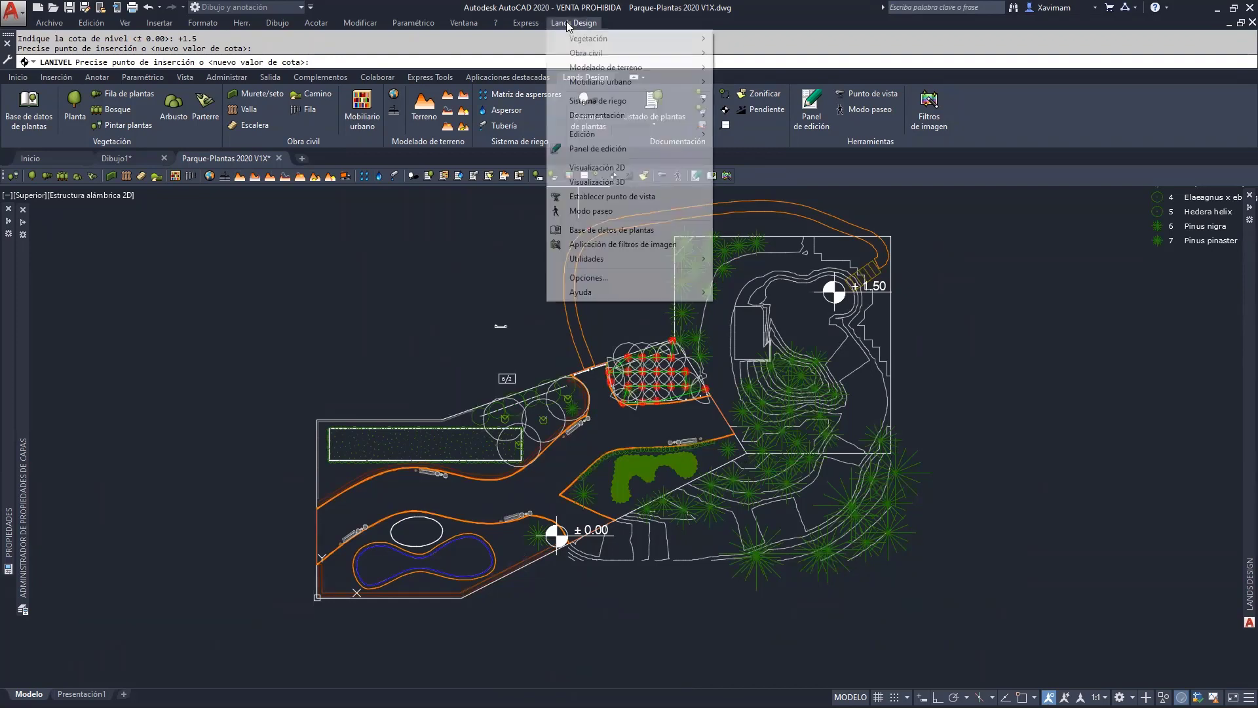
mouse_move(604, 116)
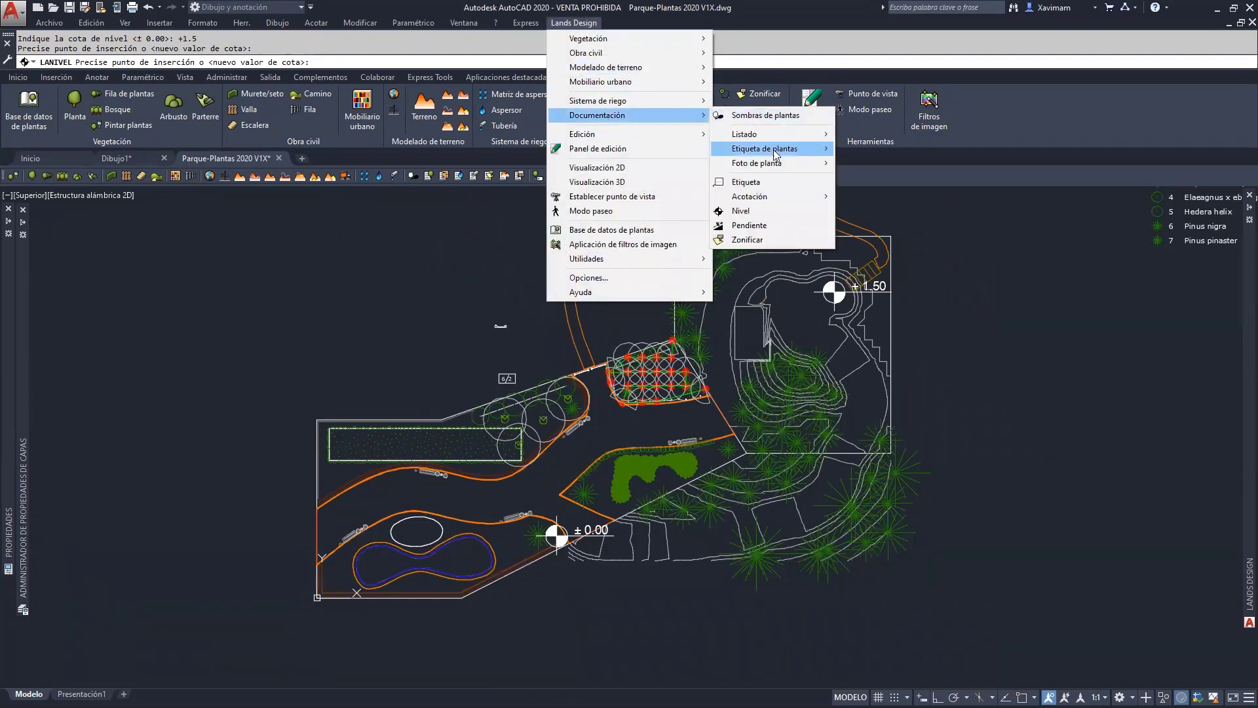
mouse_move(777, 199)
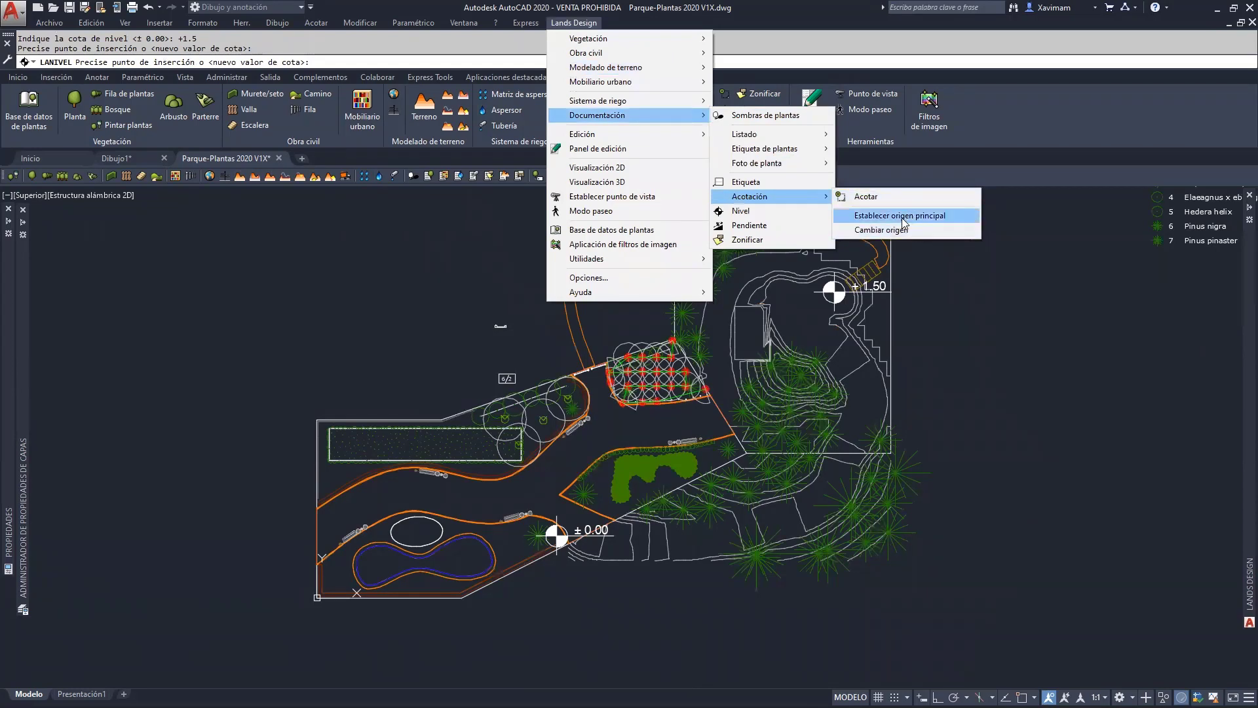
left_click(866, 196)
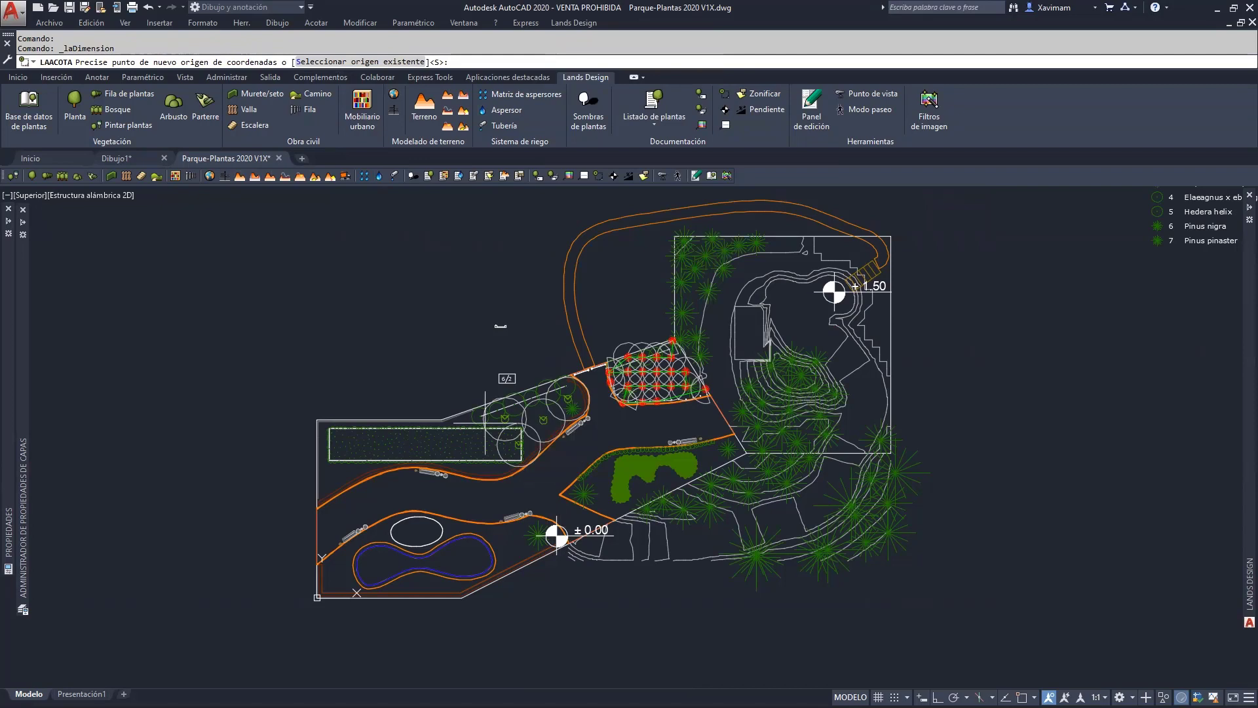
left_click(368, 64)
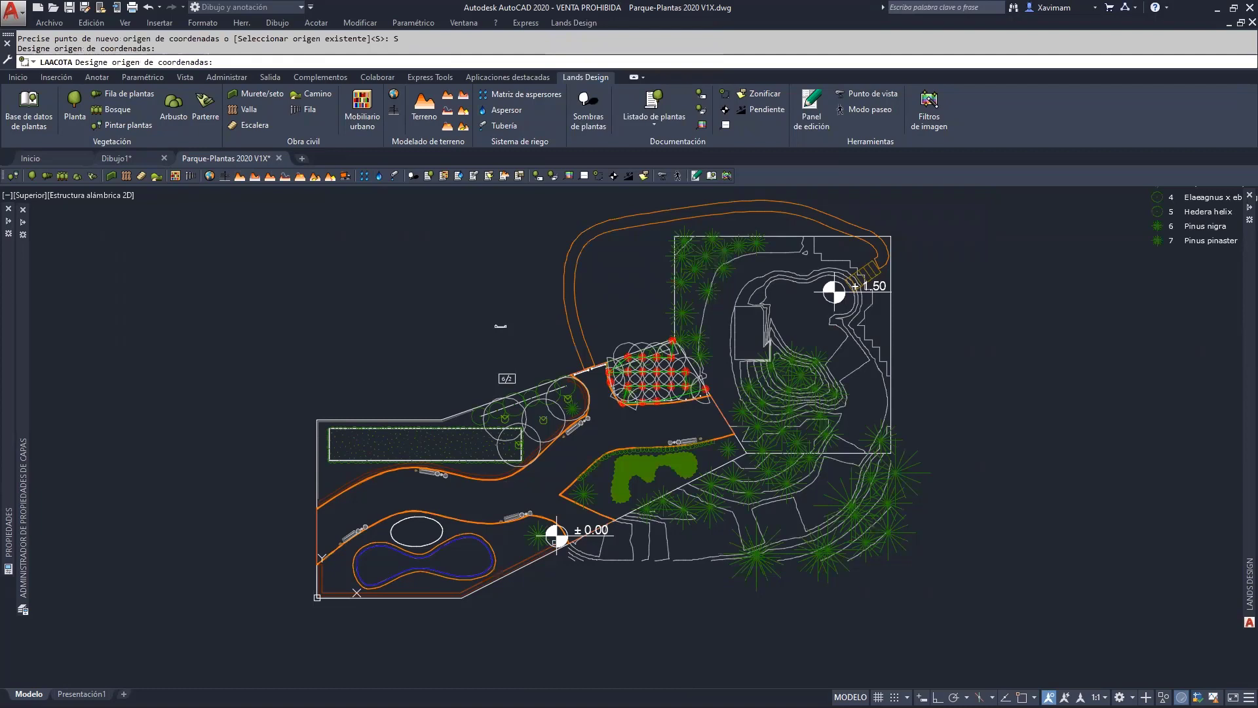
scroll(558, 535, "up", 7)
left_click(534, 496)
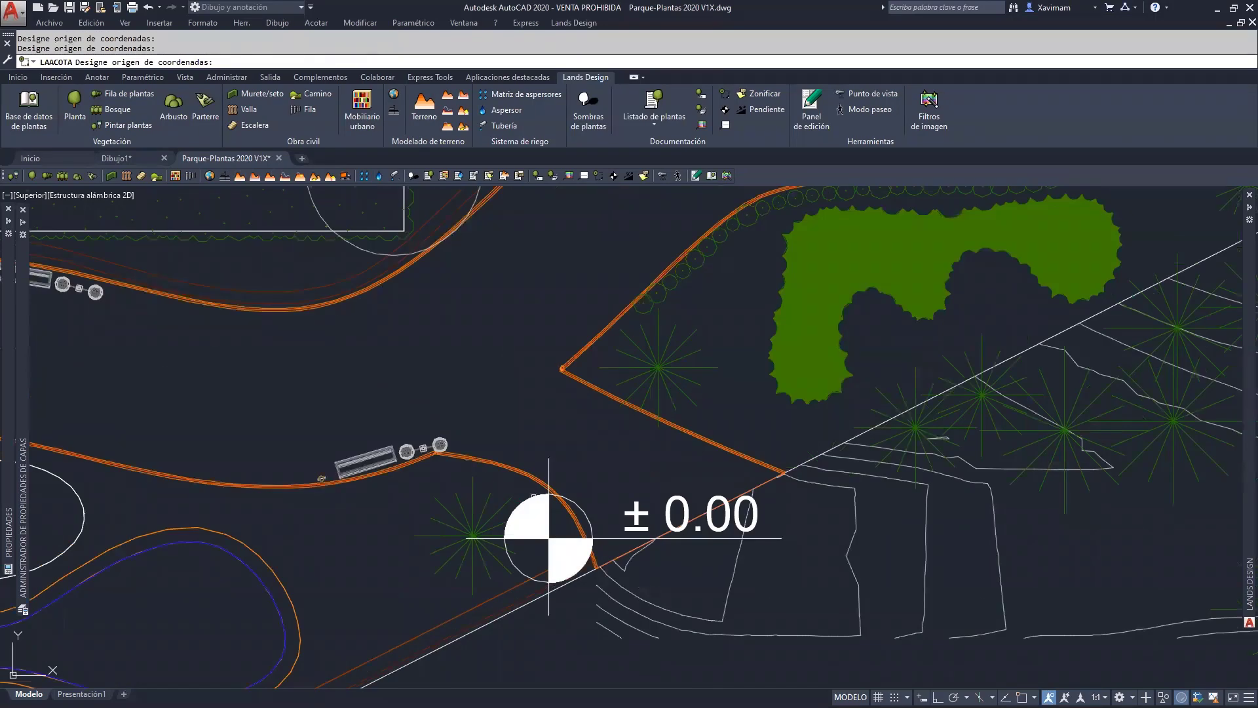
key("Escape")
Retry Acotar with an existing coordinate origin, picking the tree beside the ± 0.00 level mark as that origin.
key("Return")
key("Return")
scroll(207, 485, "down", 2)
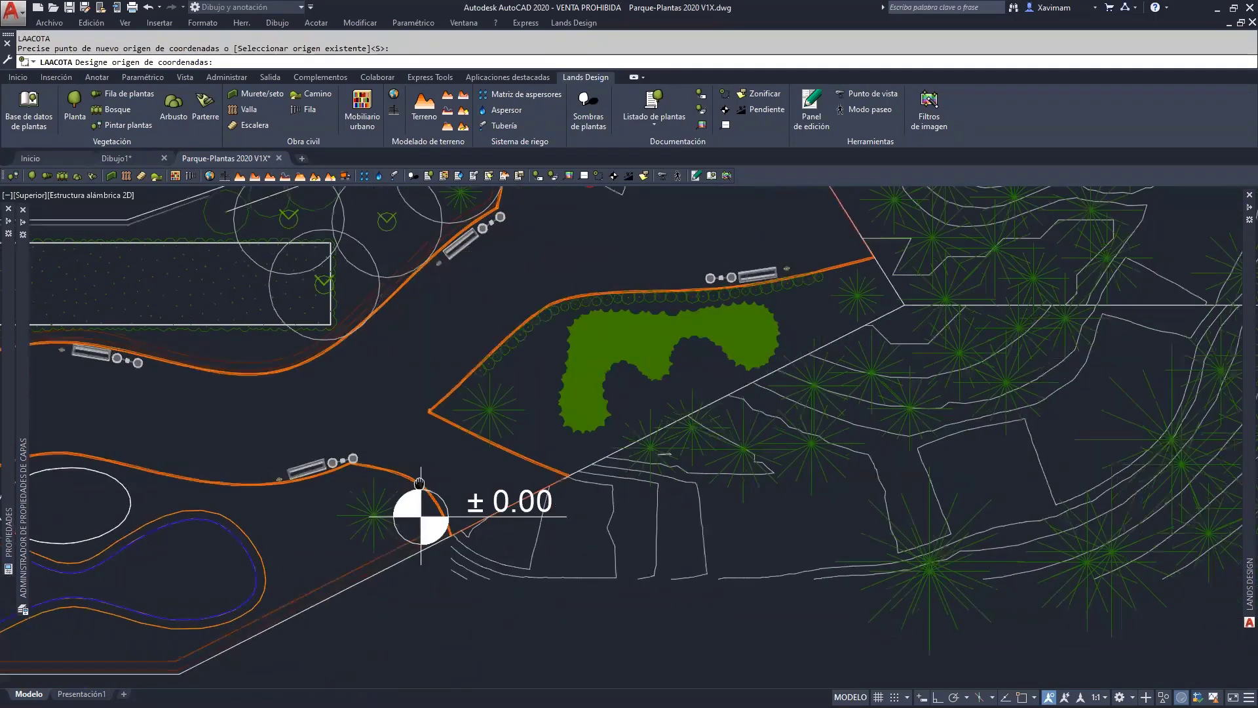
left_click(386, 498)
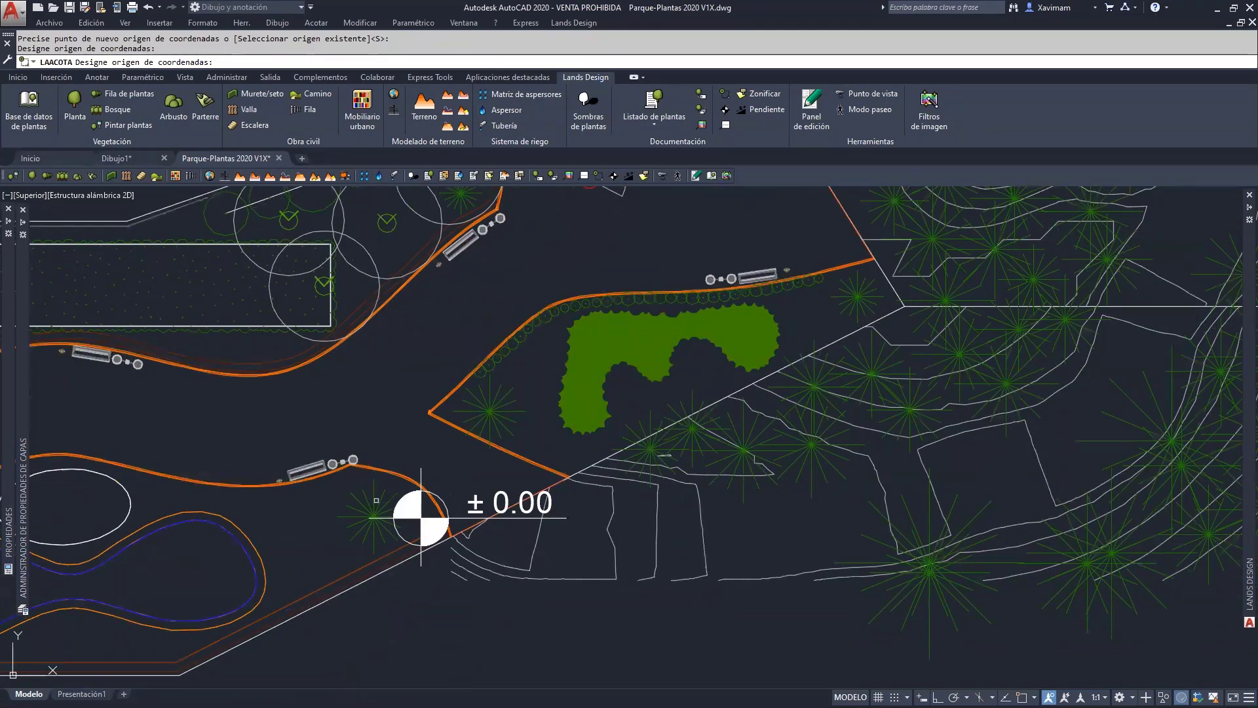
left_click(392, 492)
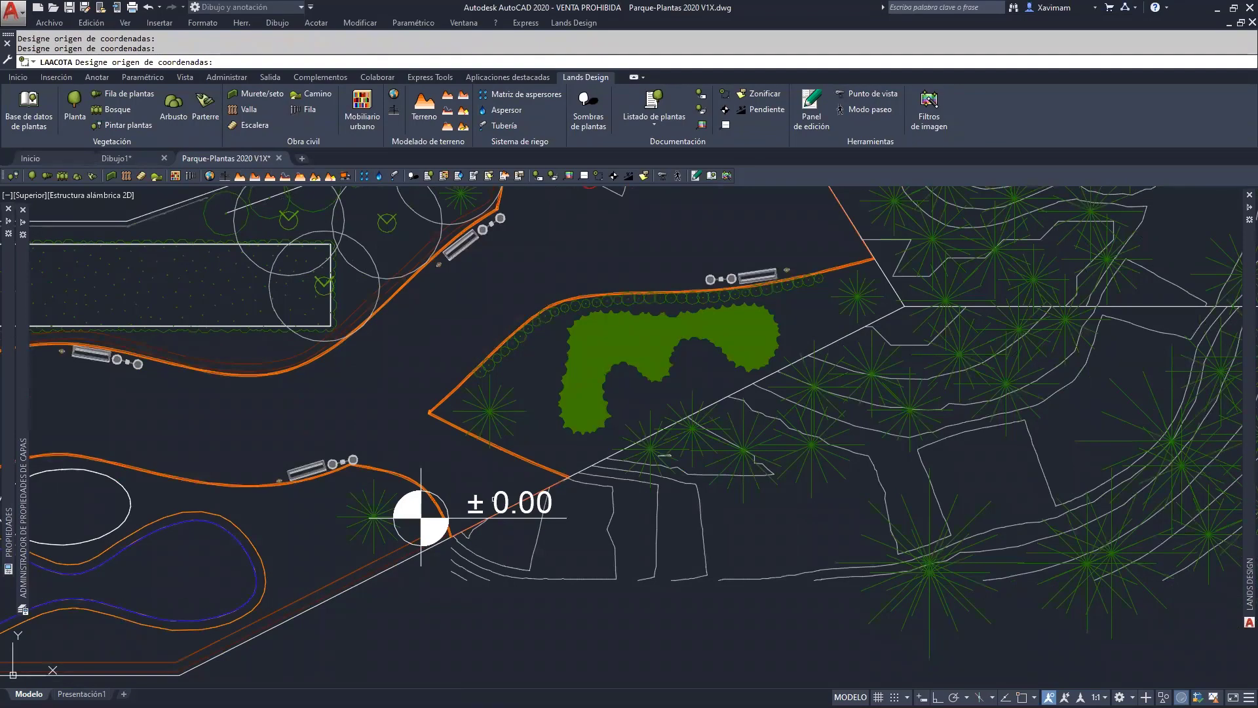
scroll(488, 470, "down", 2)
key("Escape")
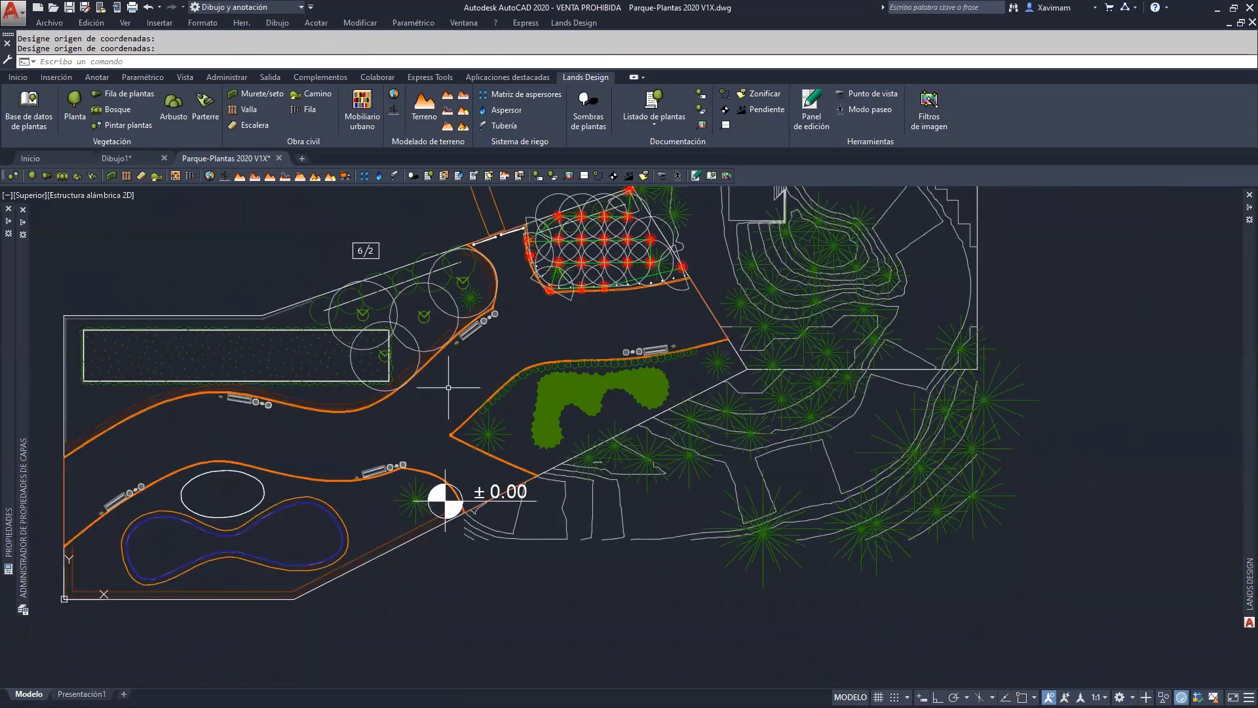
scroll(531, 461, "down", 1)
middle_click_drag(531, 461, 502, 557)
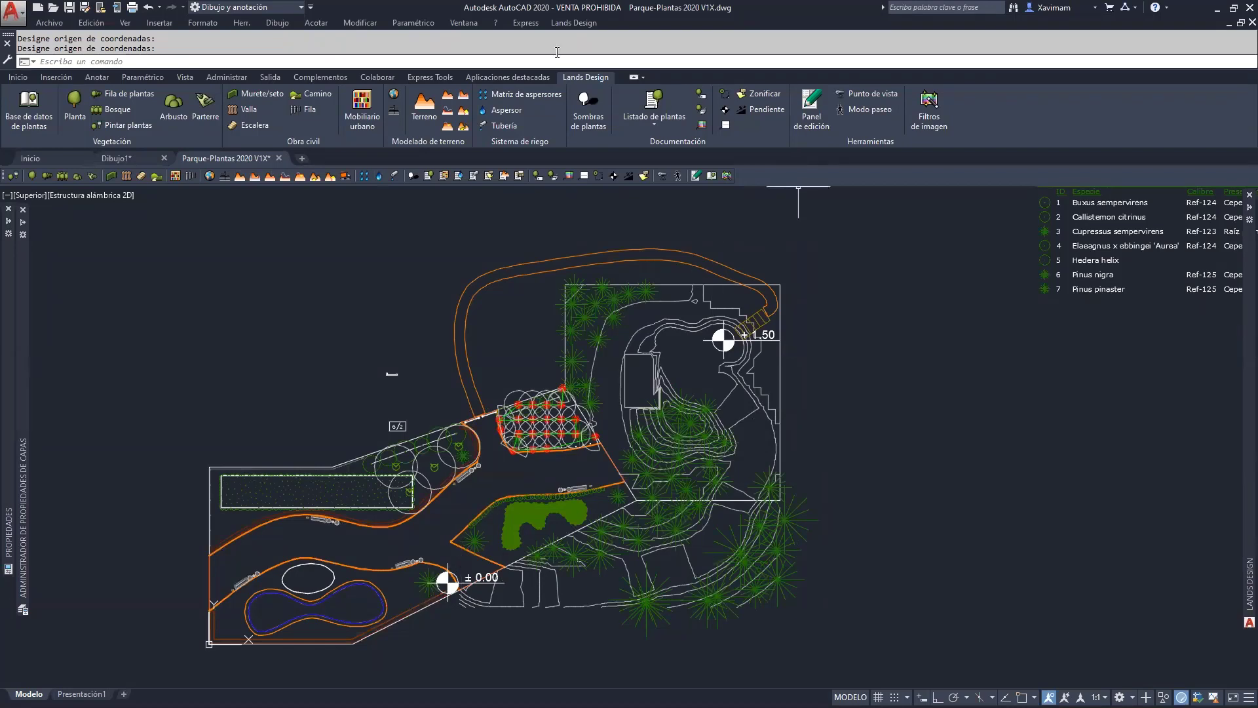
Try to establish the main dimension origin (Establecer origen principal) on the tree beside the ± 0.00 level mark.
left_click(573, 22)
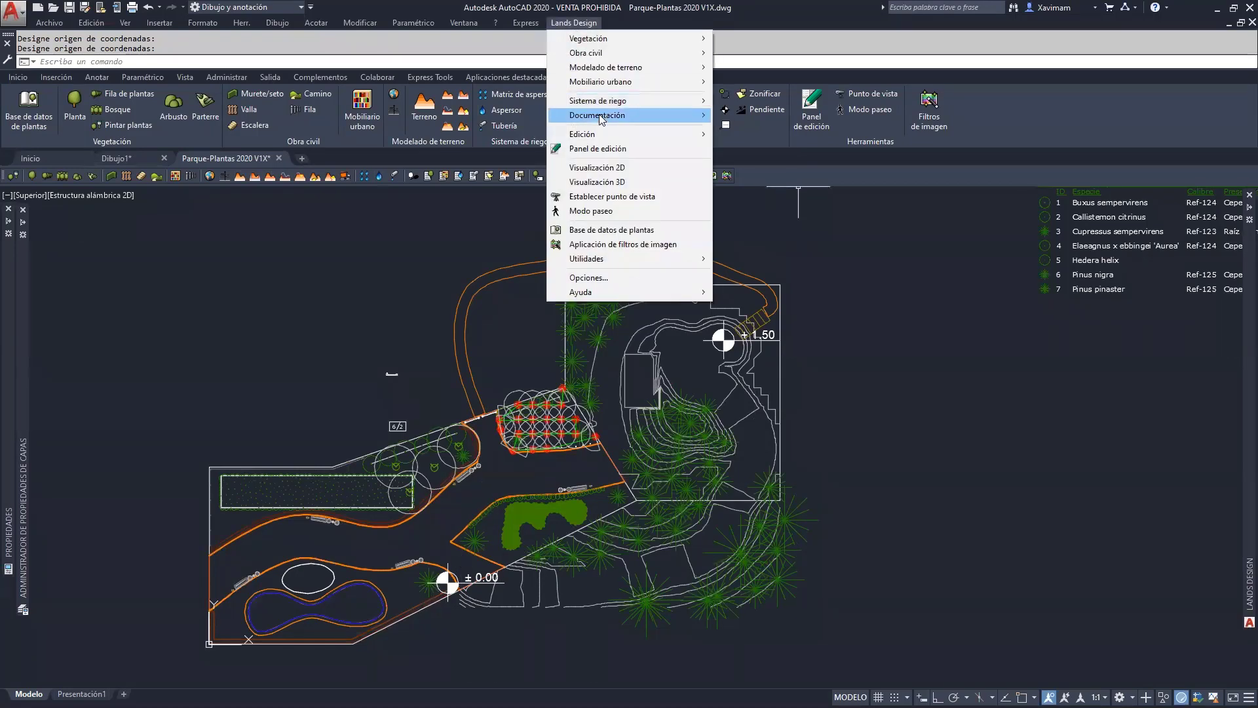
mouse_move(764, 199)
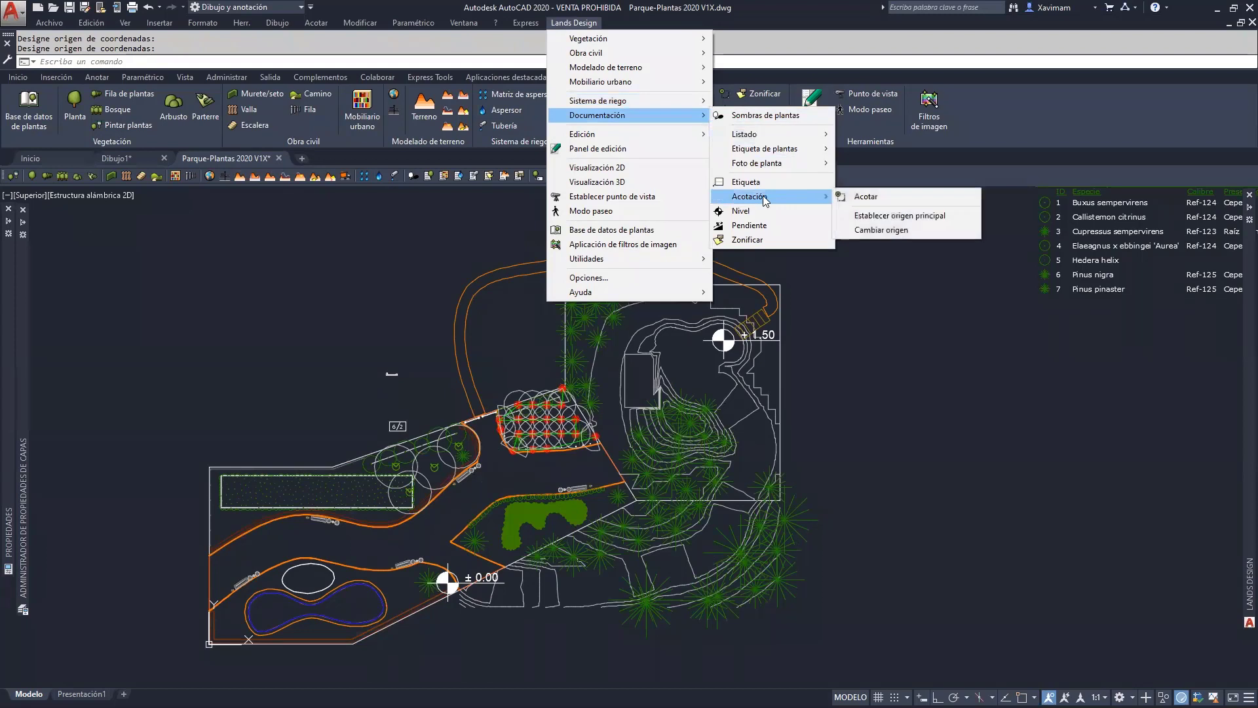
left_click(900, 215)
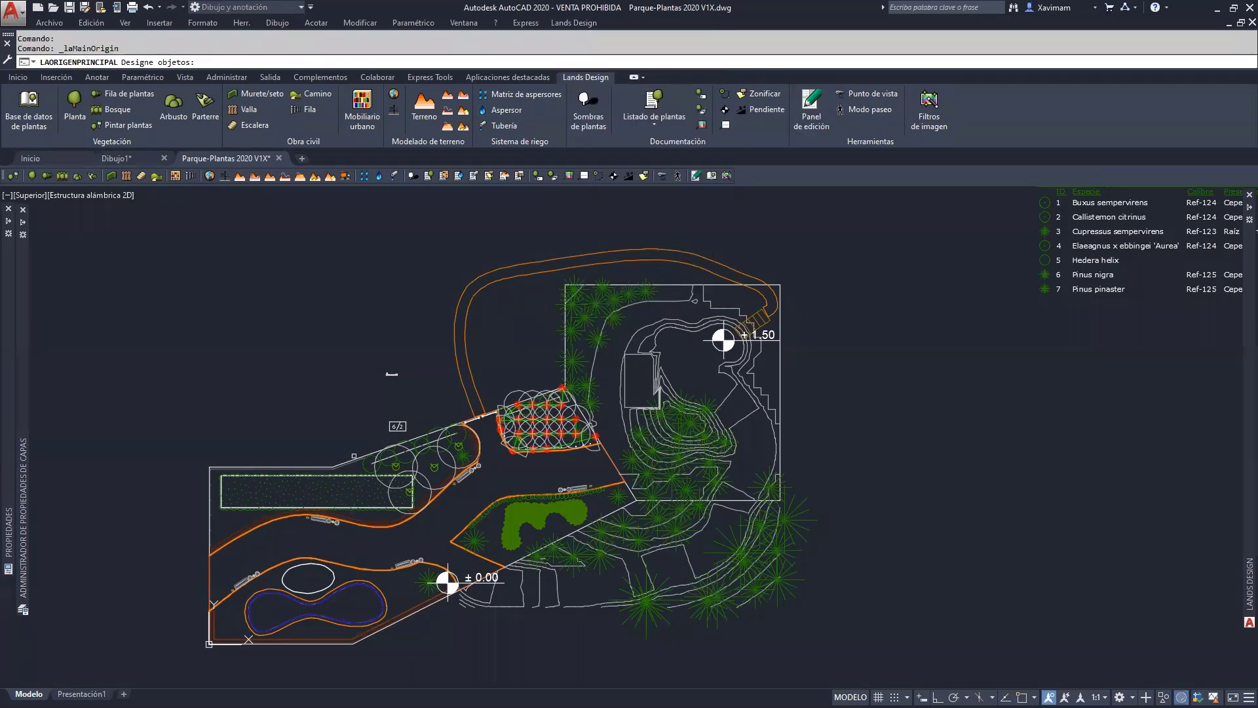
left_click(425, 573)
key("Return")
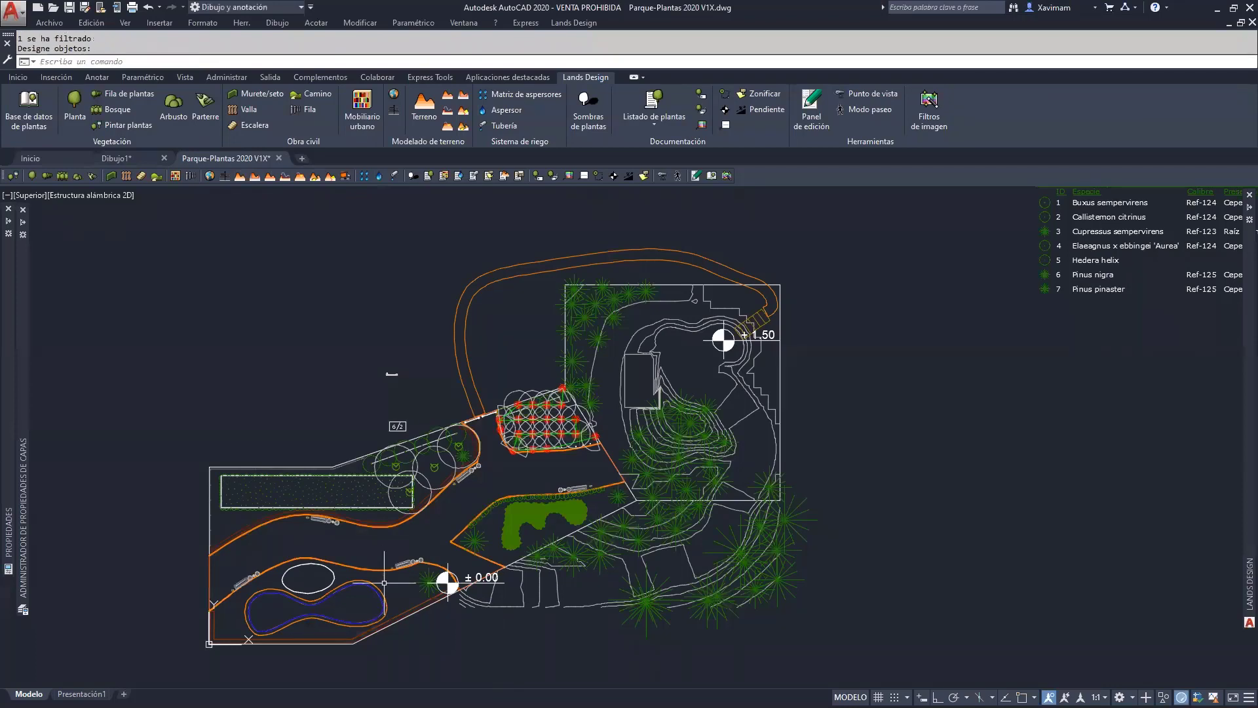
key("Return")
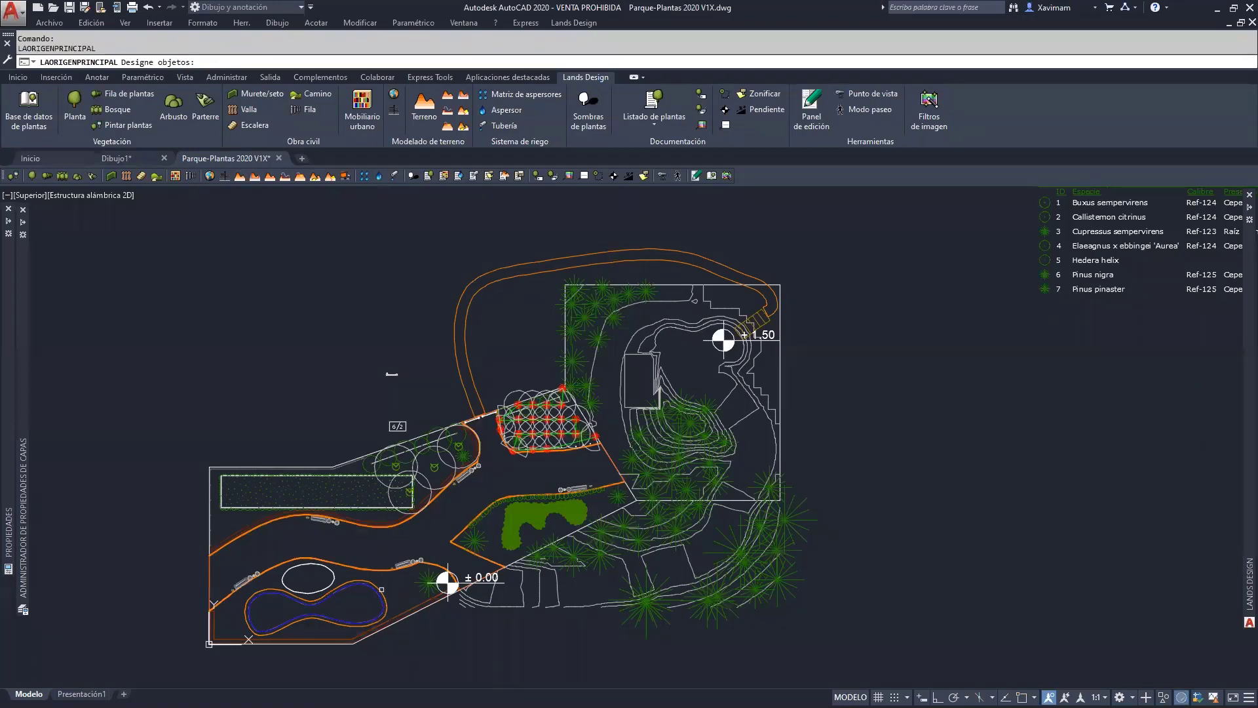
key("Escape")
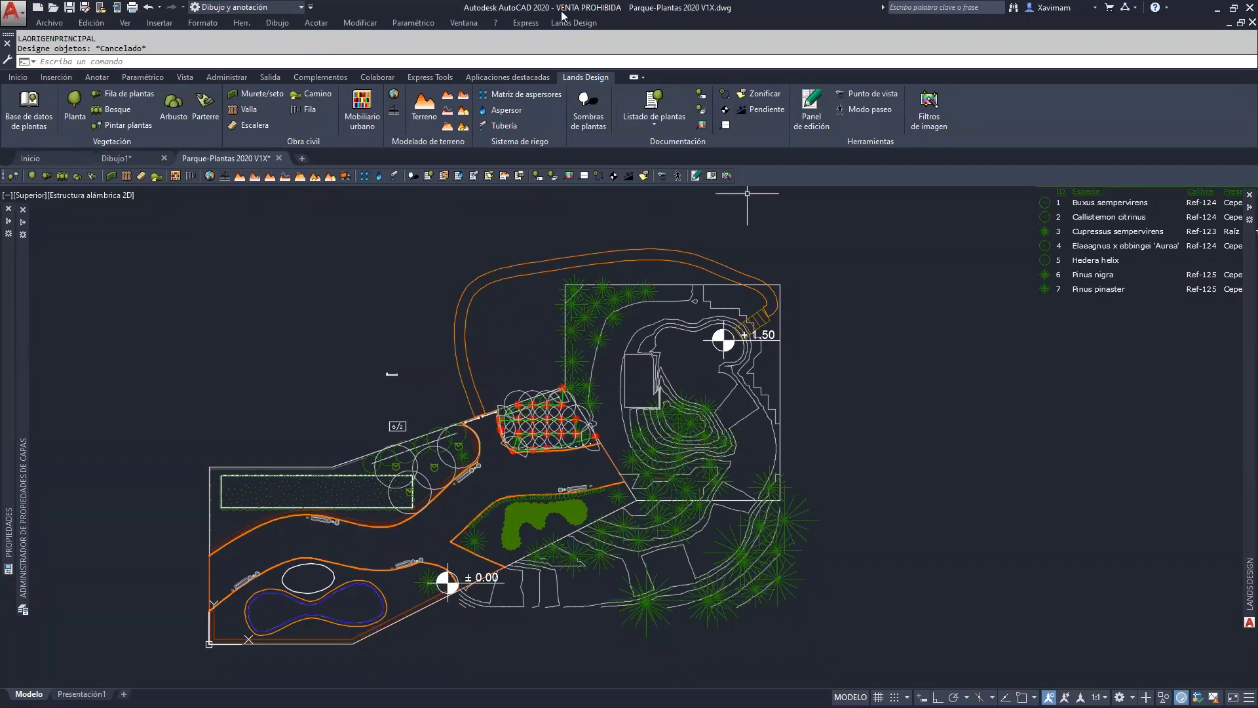
Start Acotar and place a new coordinate origin at the pointed path corner just north of the ± 0.00 level mark.
left_click(573, 22)
mouse_move(655, 115)
mouse_move(785, 200)
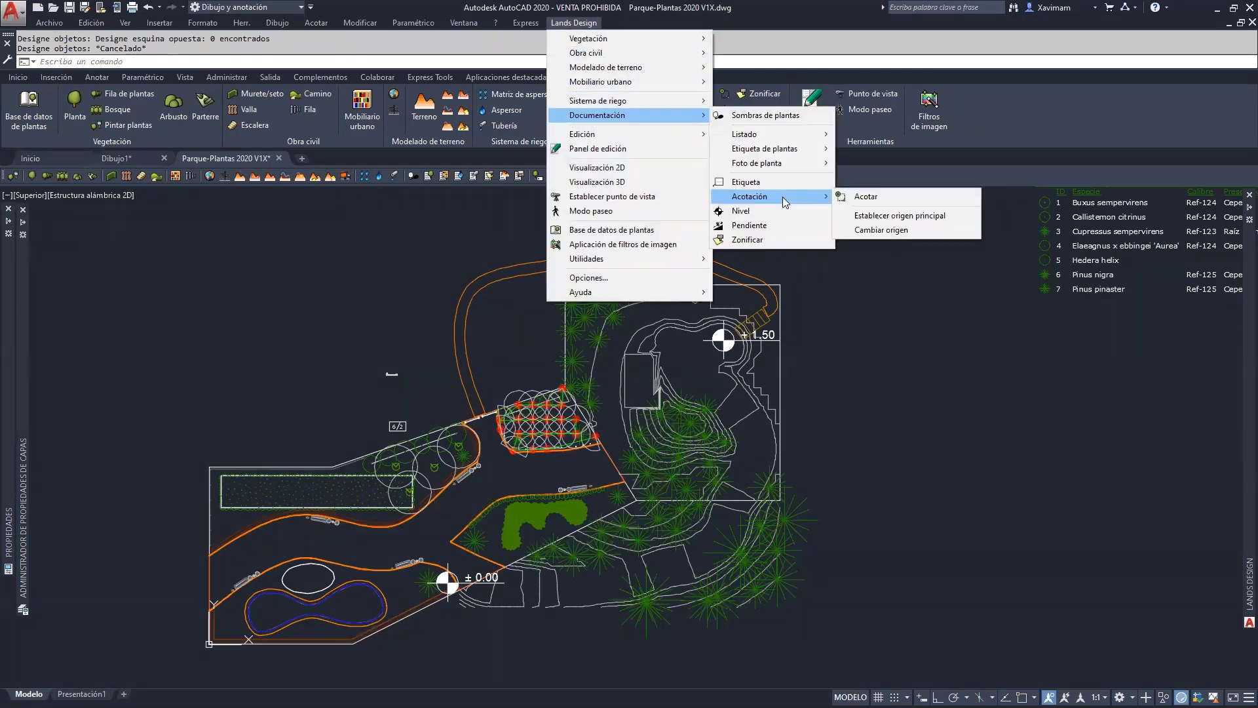
left_click(859, 198)
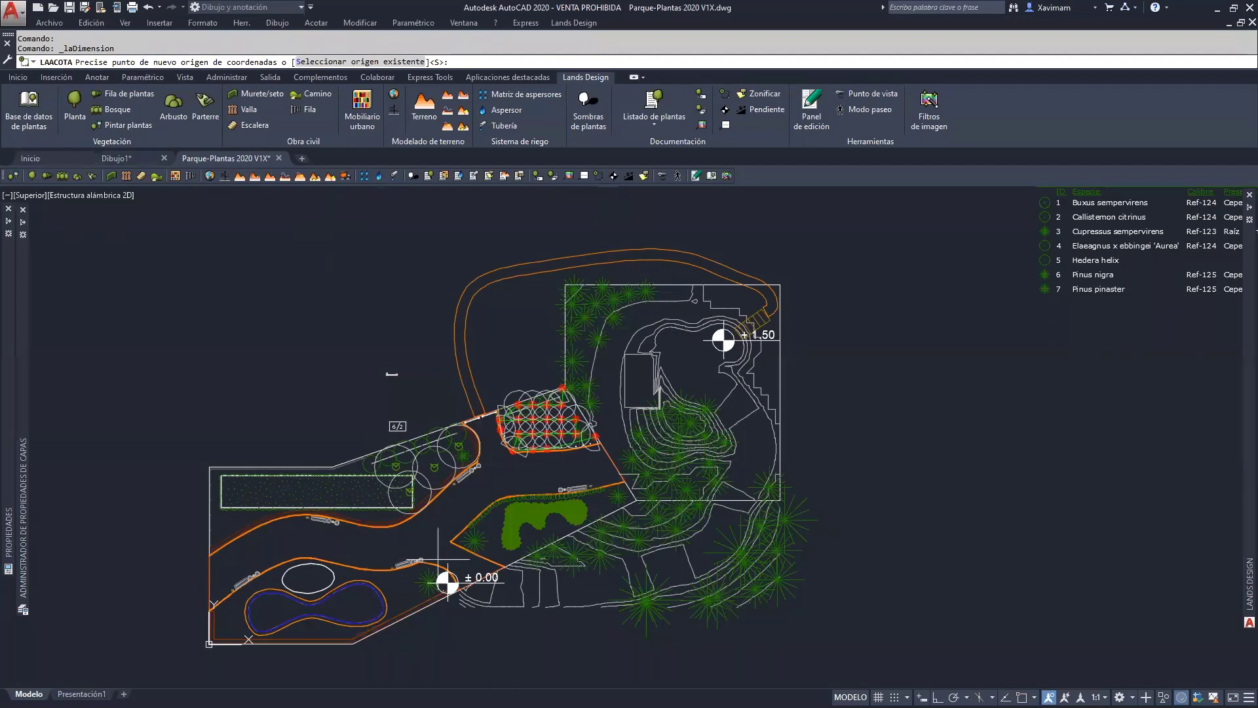
scroll(393, 557, "up", 3)
scroll(552, 562, "up", 4)
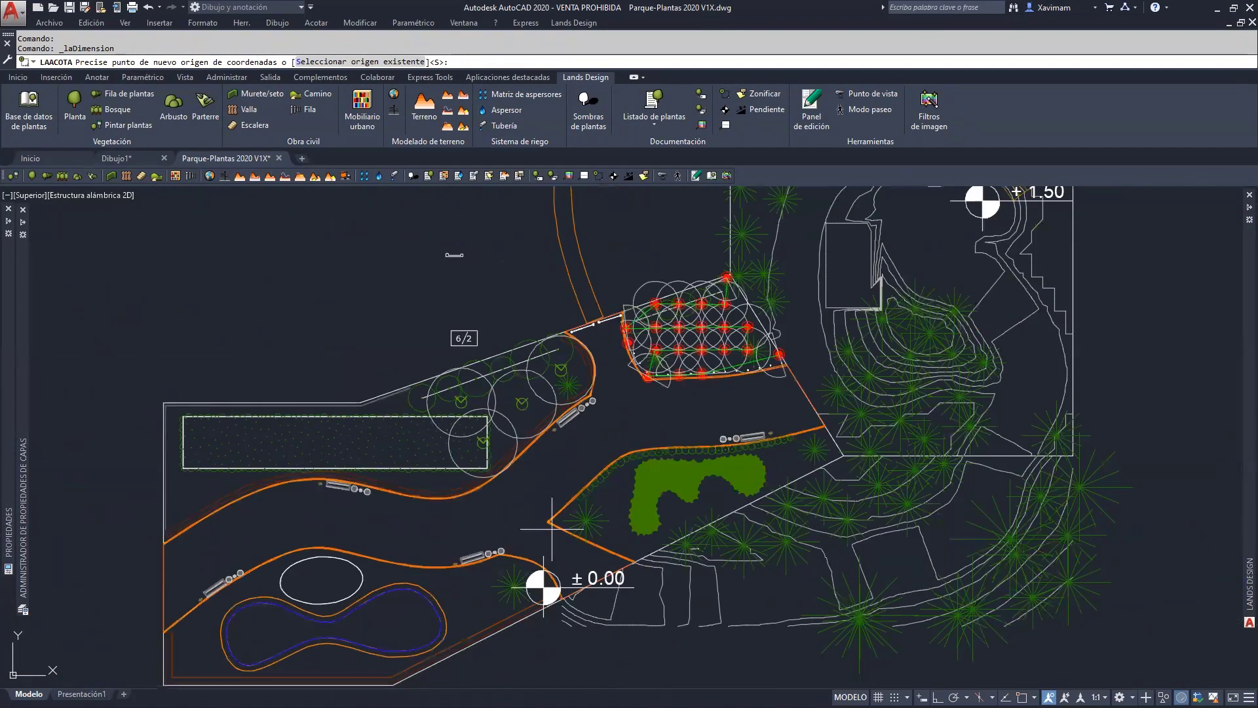
left_click(550, 558)
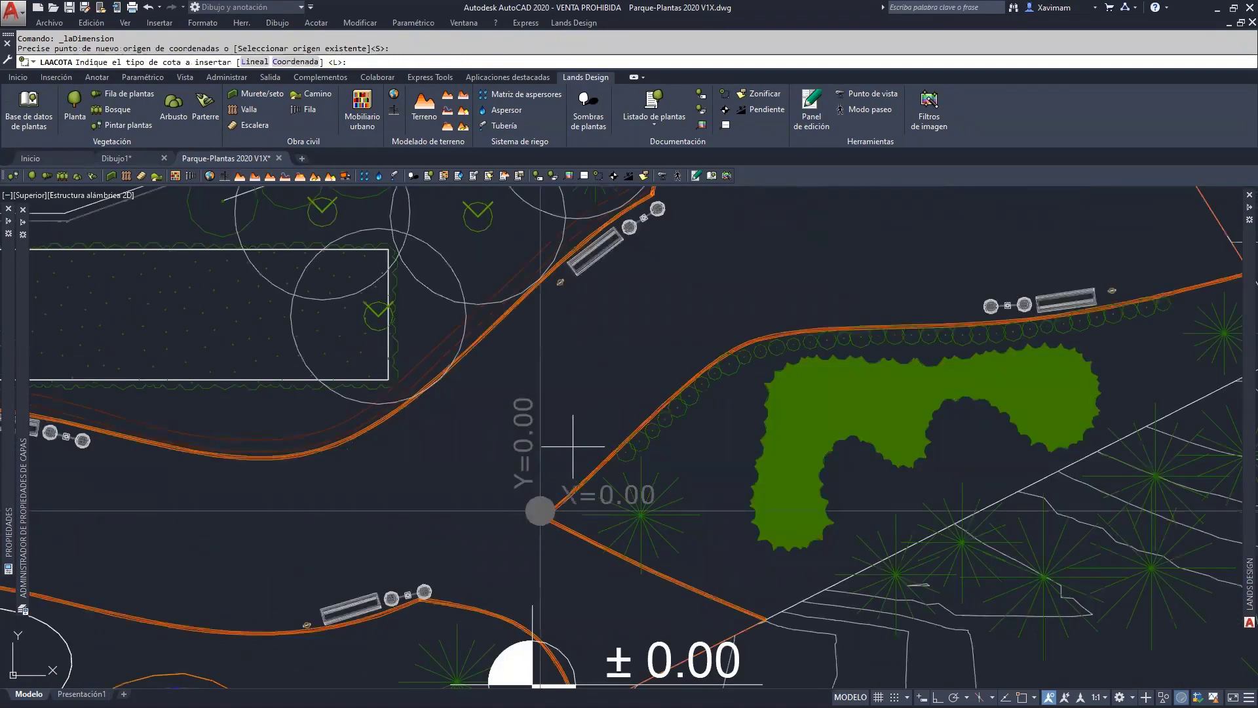
Choose the Coordenada dimension type and select the trees beside the new origin and beside the ± 0.00 level mark.
scroll(540, 511, "down", 4)
middle_click_drag(604, 472, 545, 468)
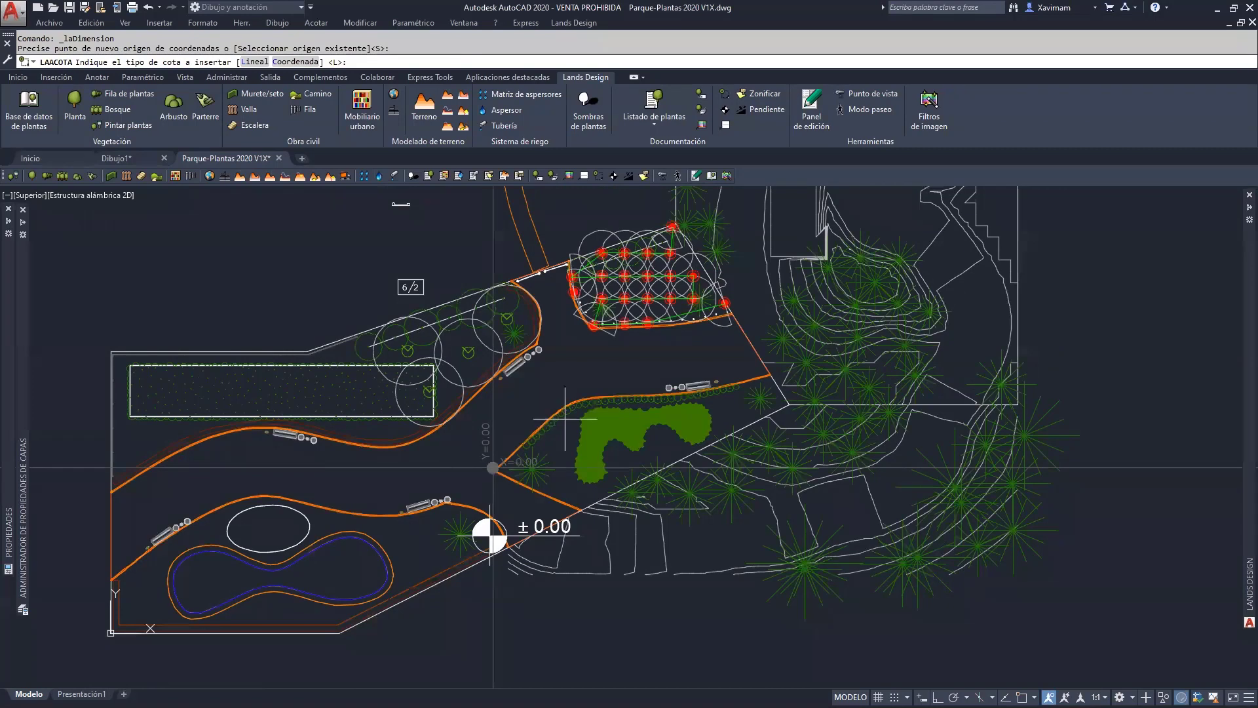
left_click(283, 62)
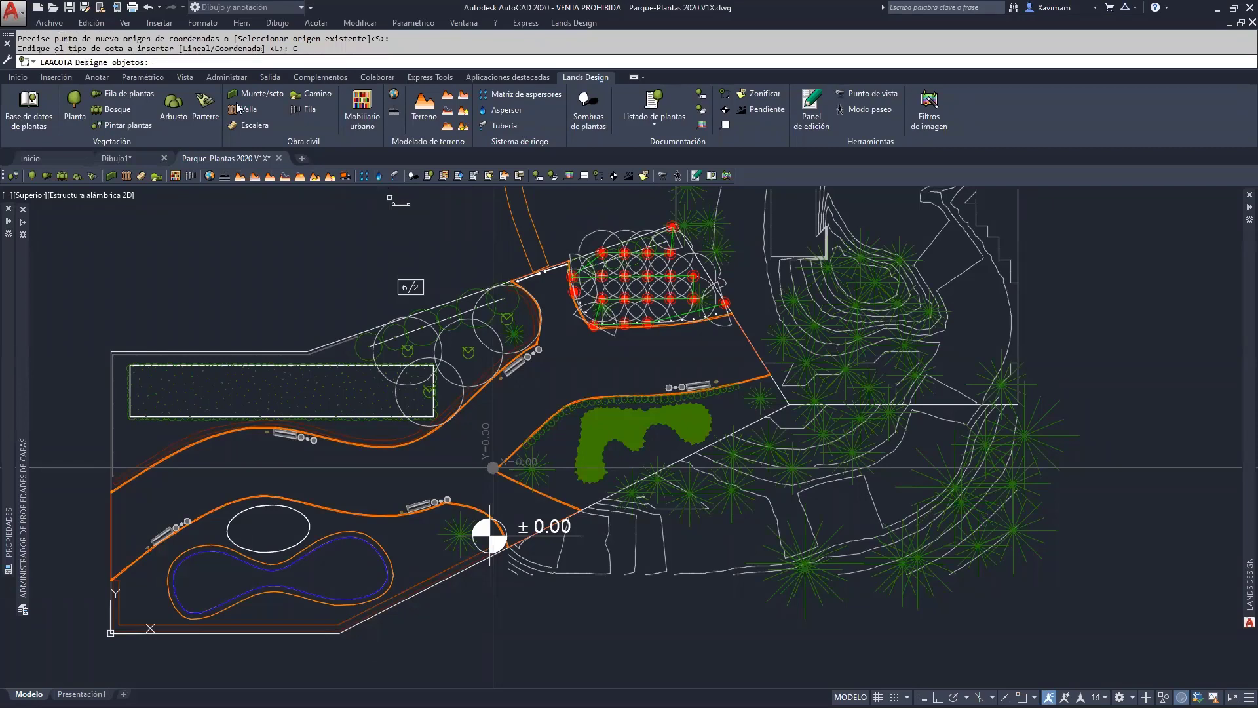
scroll(501, 490, "up", 3)
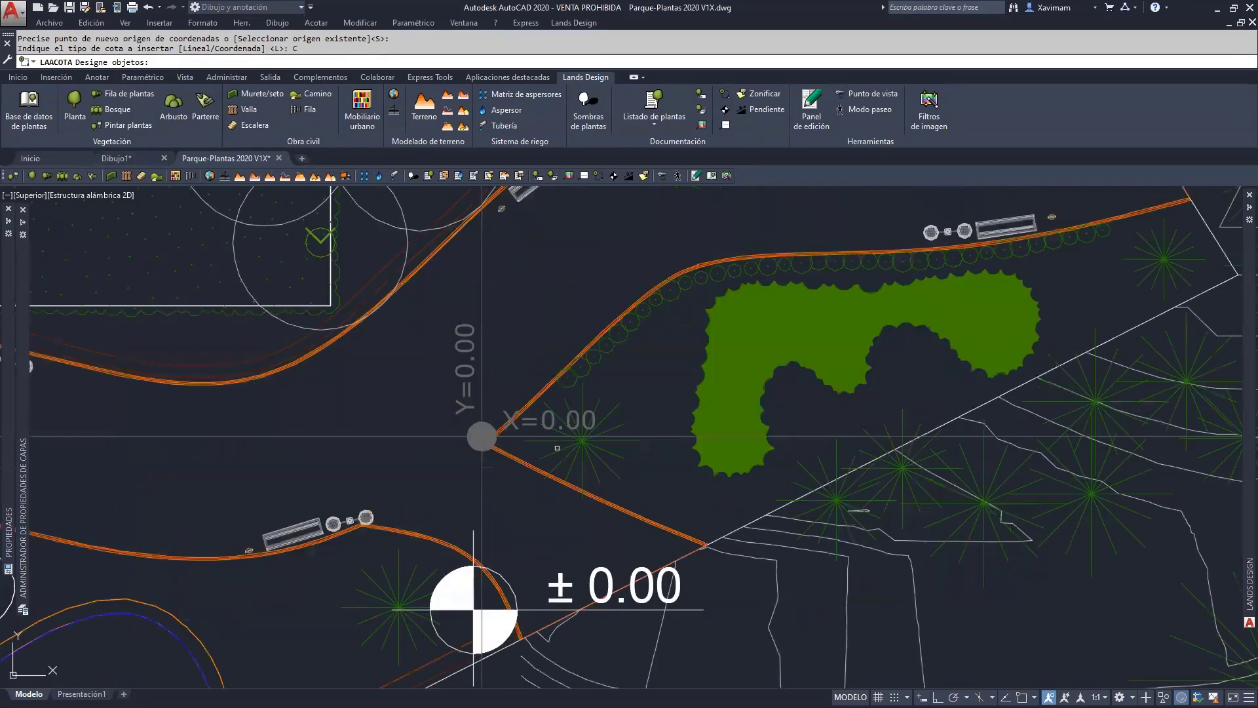
left_click(556, 453)
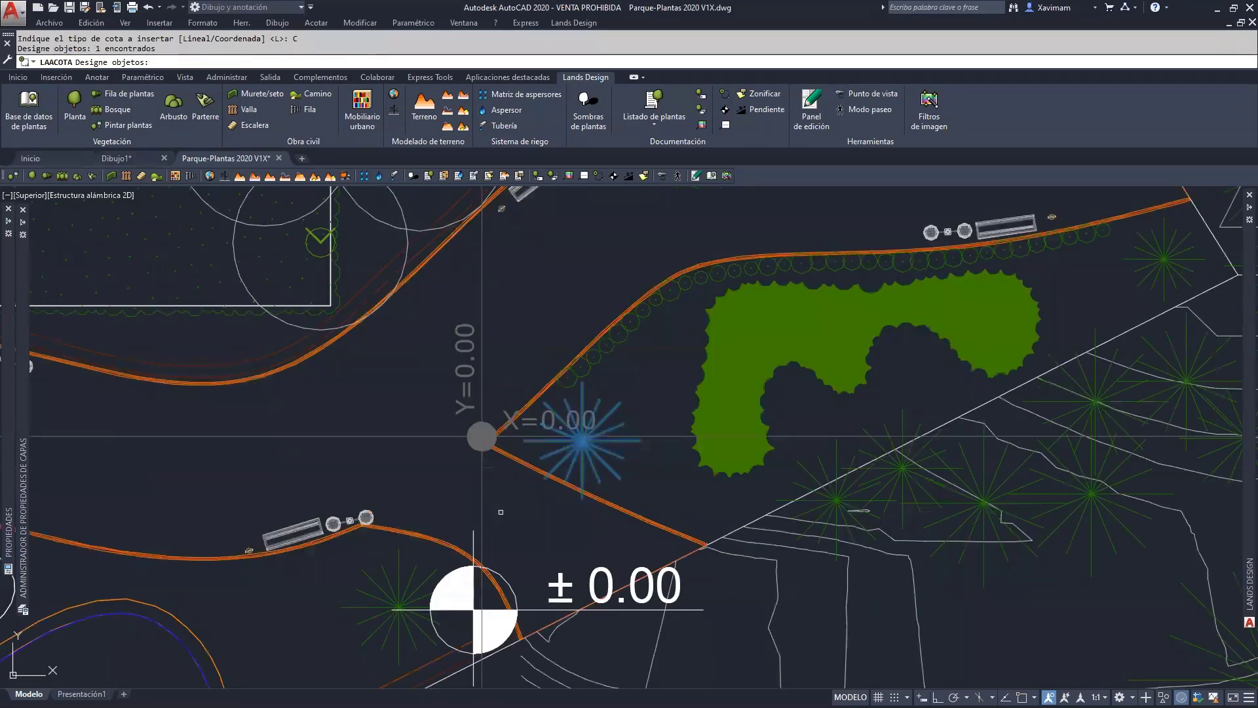
left_click(398, 585)
Add the two sprinkler-bed trees, the tree near the upper path's eastern end and the rounded northwest bed's tree, and create their coordinate dimensions.
scroll(536, 332, "down", 2)
middle_click_drag(536, 332, 402, 487)
mouse_move(518, 404)
middle_mouse_down()
mouse_move(447, 478)
mouse_move(430, 517)
middle_mouse_up()
scroll(435, 460, "up", 2)
left_click(458, 385)
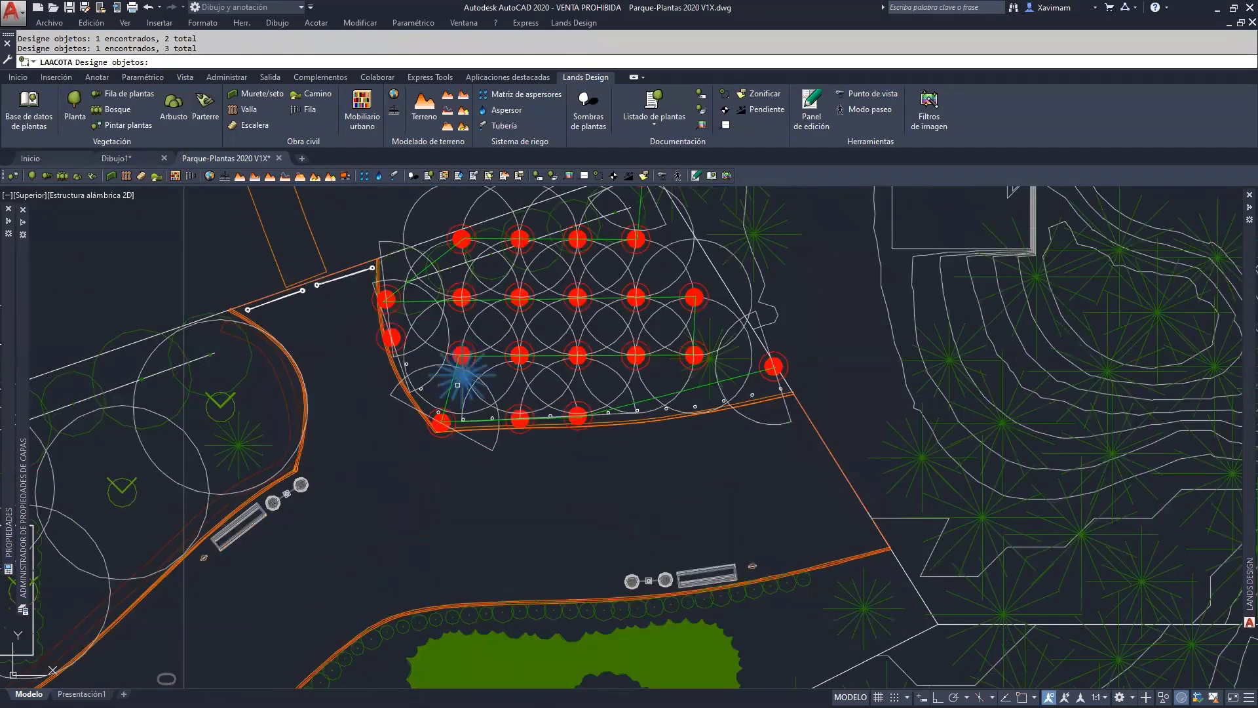
left_click(738, 361)
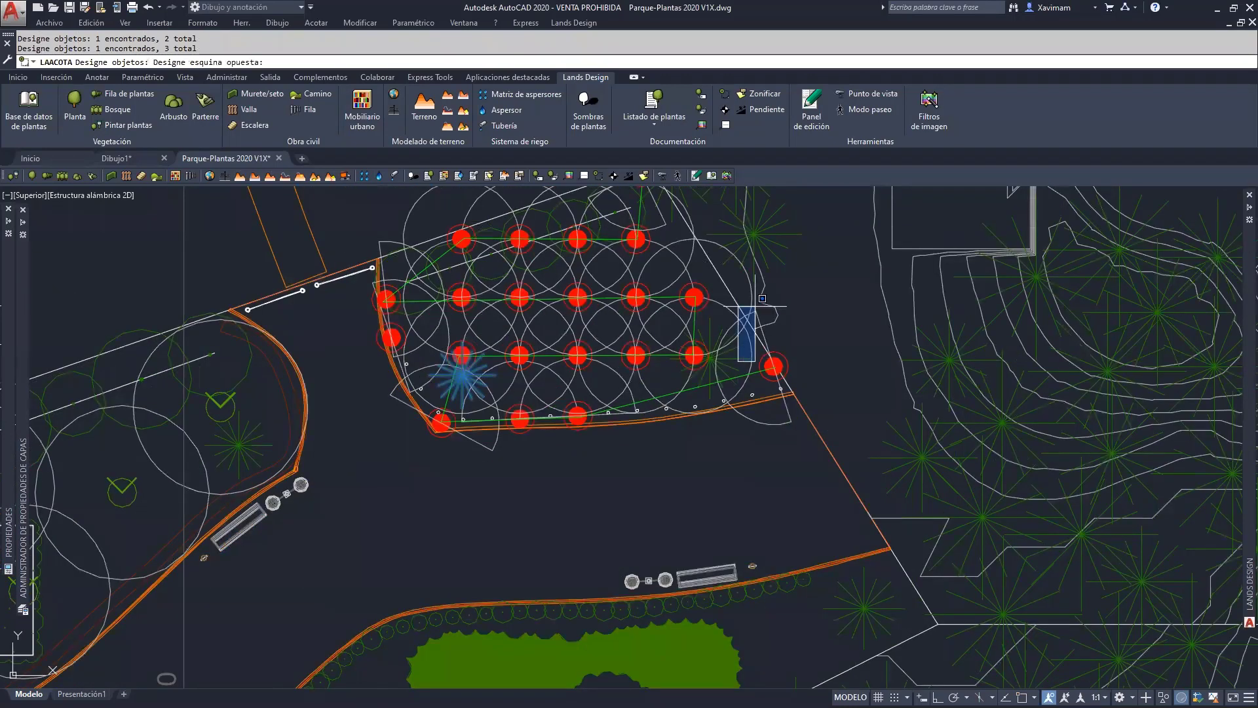
left_click(732, 360)
left_click(737, 359)
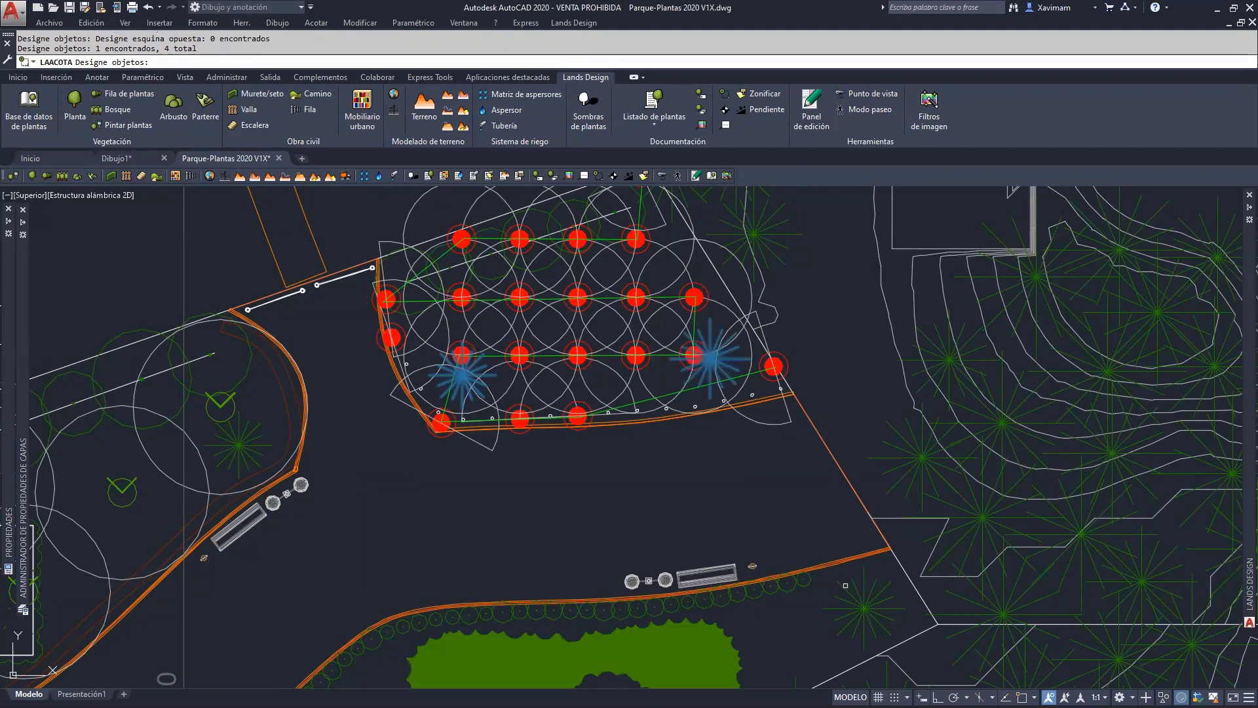
left_click(852, 599)
scroll(624, 441, "down", 5)
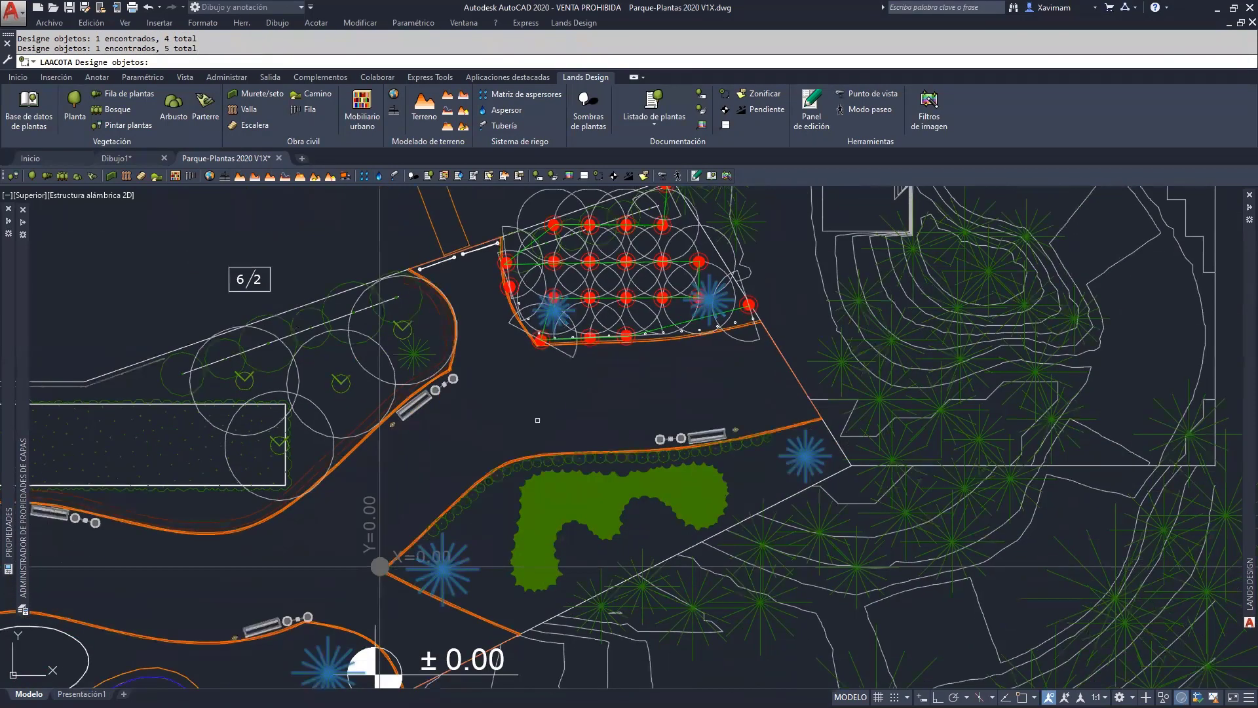
left_click(468, 376)
key("Return")
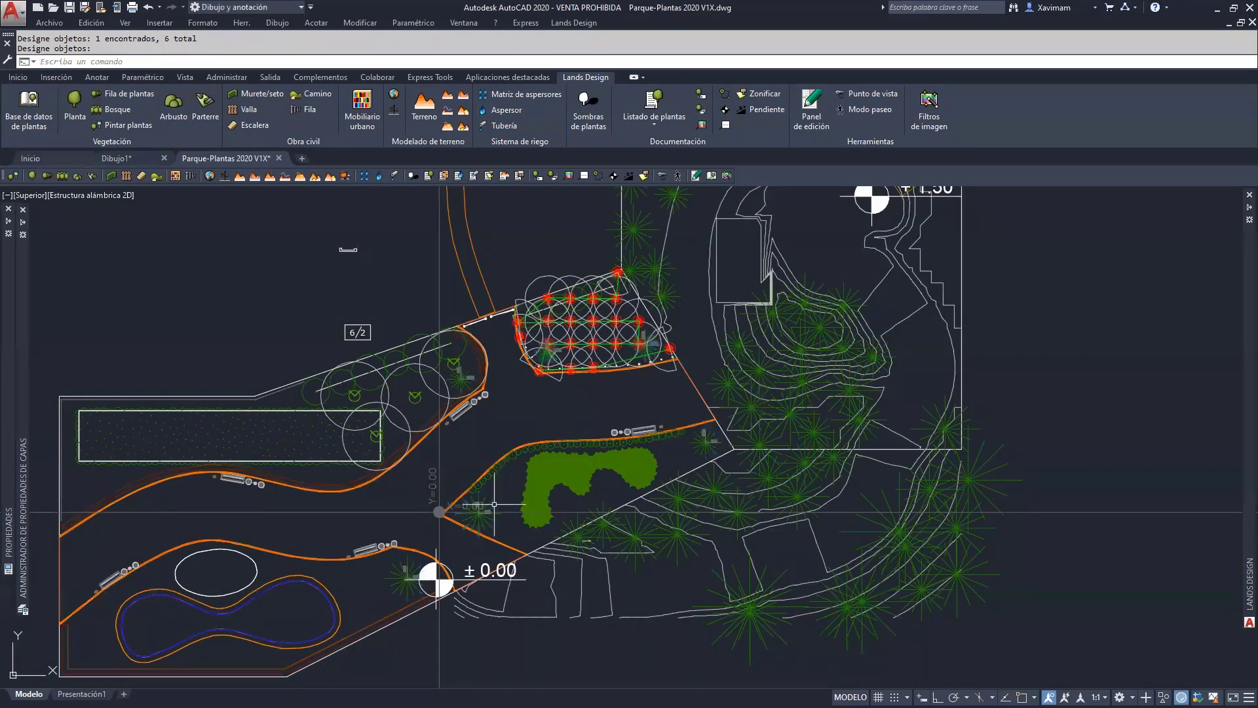
Examine the coordinate dimensions on the trees around the new origin, and review the whole plan with its lists.
scroll(472, 515, "up", 8)
scroll(579, 481, "down", 3)
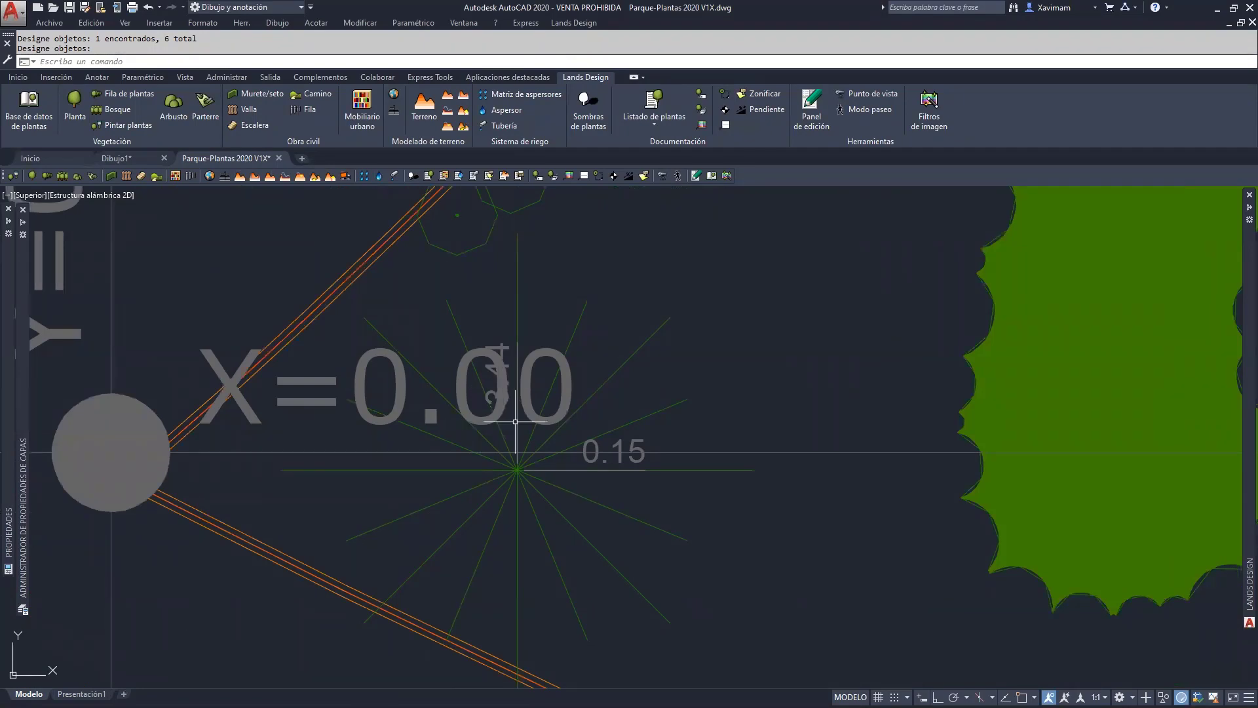
scroll(593, 526, "down", 3)
scroll(592, 526, "down", 3)
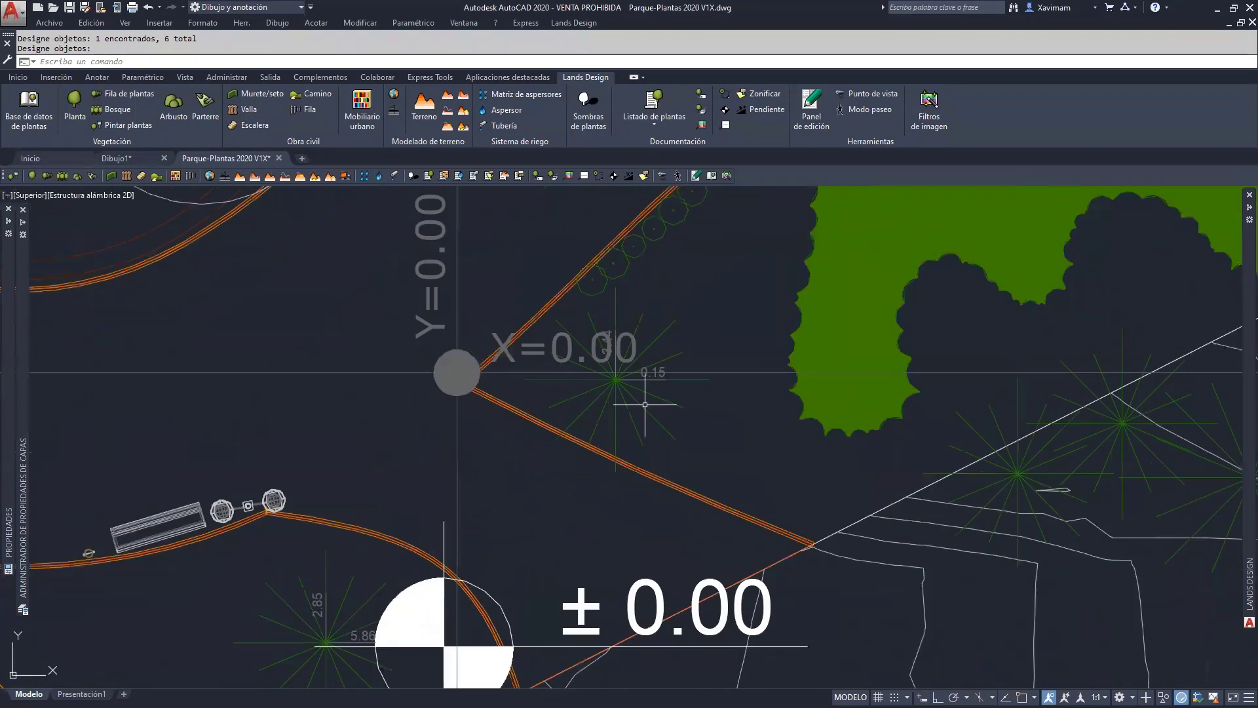
scroll(432, 415, "up", 3)
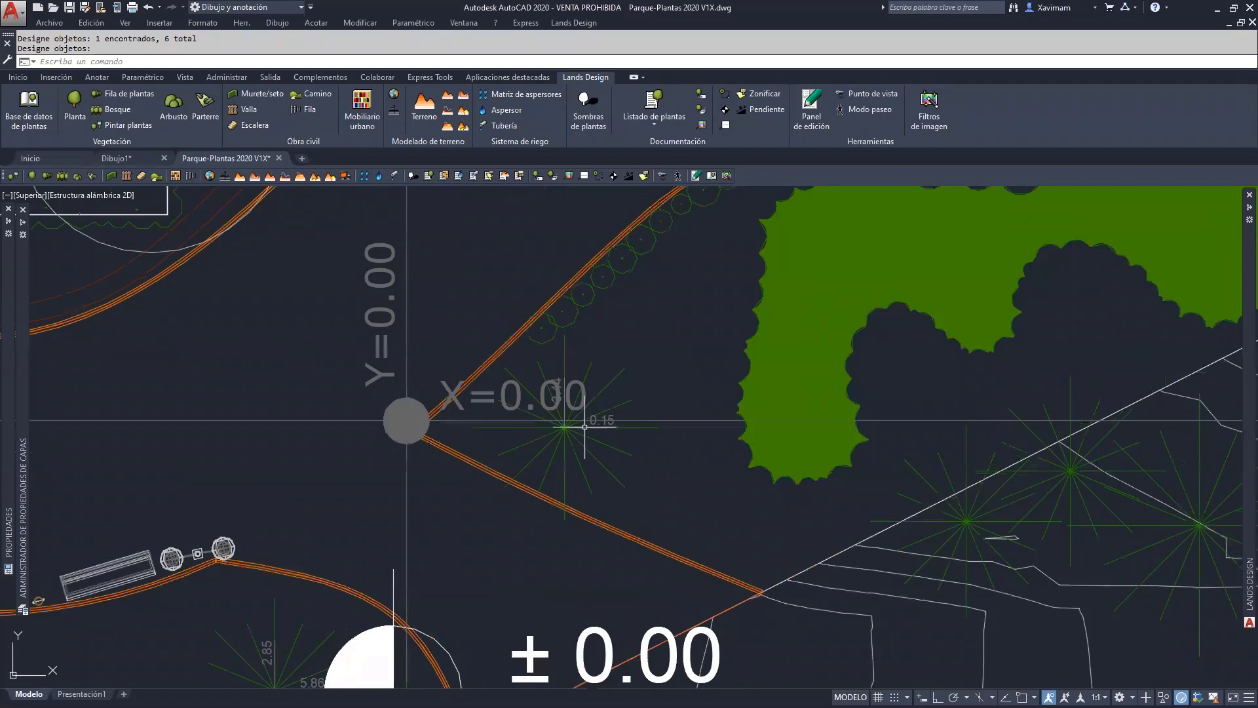
scroll(462, 439, "down", 2)
middle_click_drag(429, 545, 488, 467)
scroll(438, 505, "up", 4)
scroll(426, 506, "down", 1)
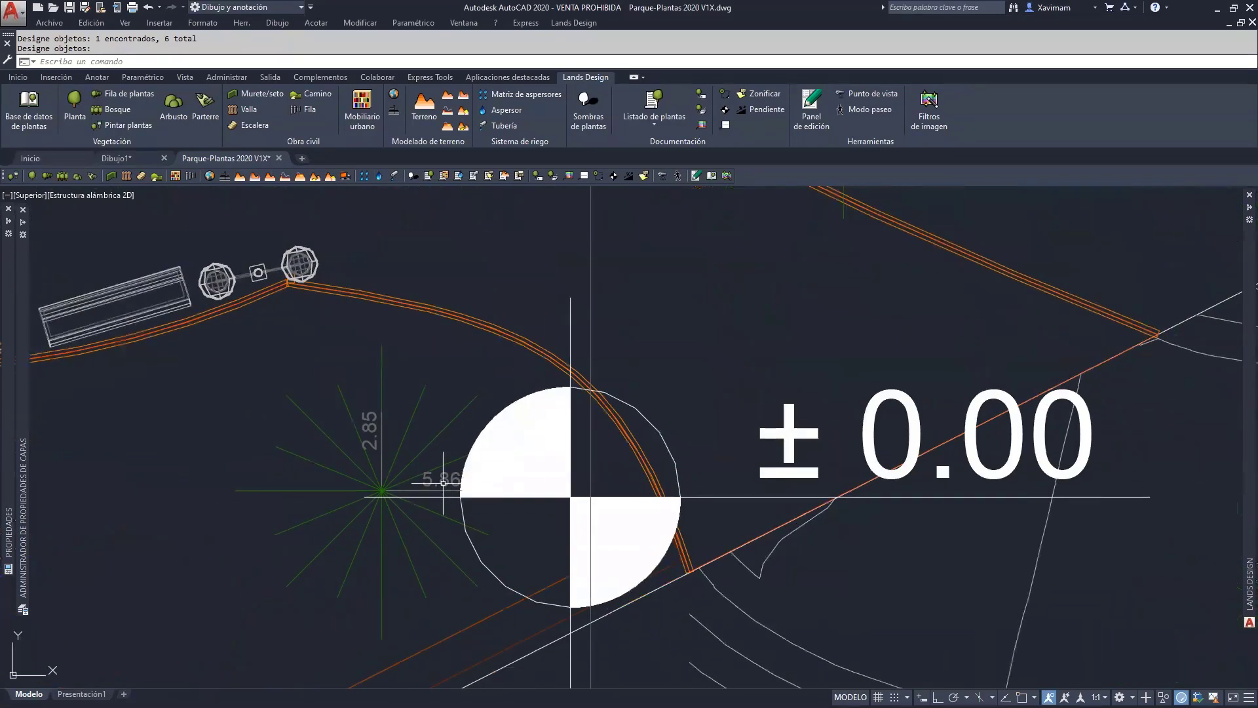
scroll(436, 472, "down", 2)
scroll(429, 539, "down", 2)
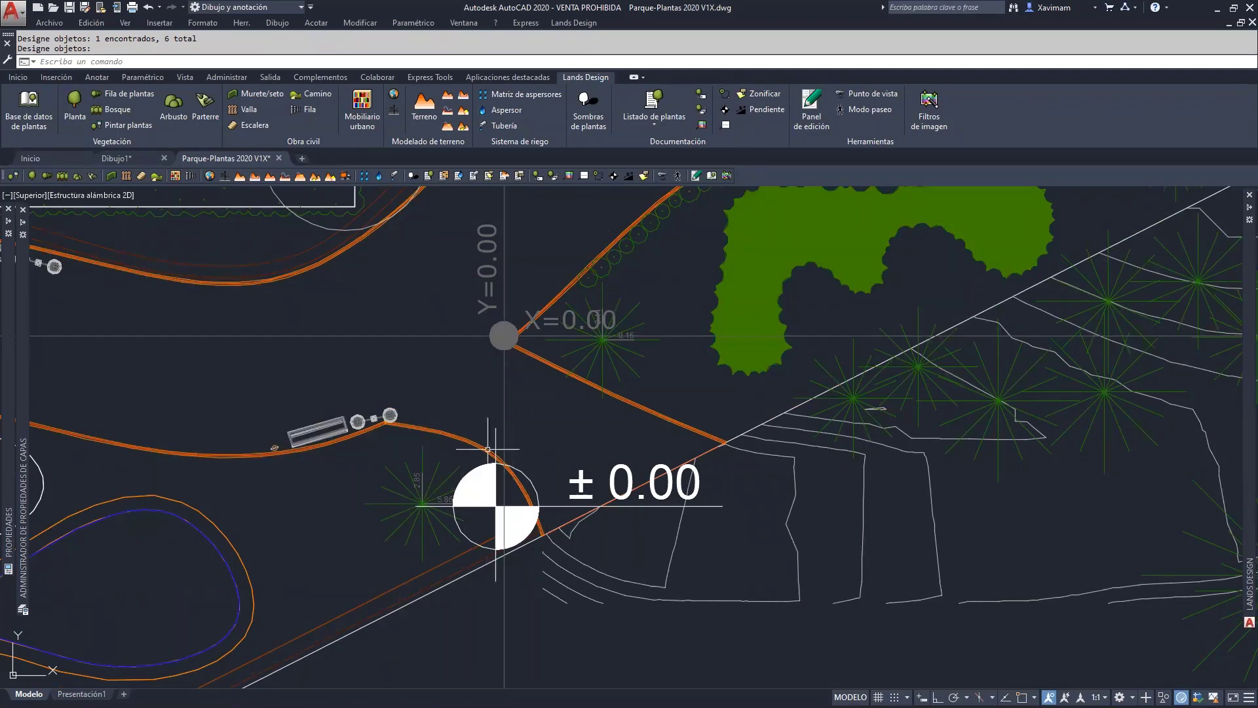
scroll(498, 435, "down", 5)
scroll(649, 387, "up", 5)
scroll(664, 445, "down", 5)
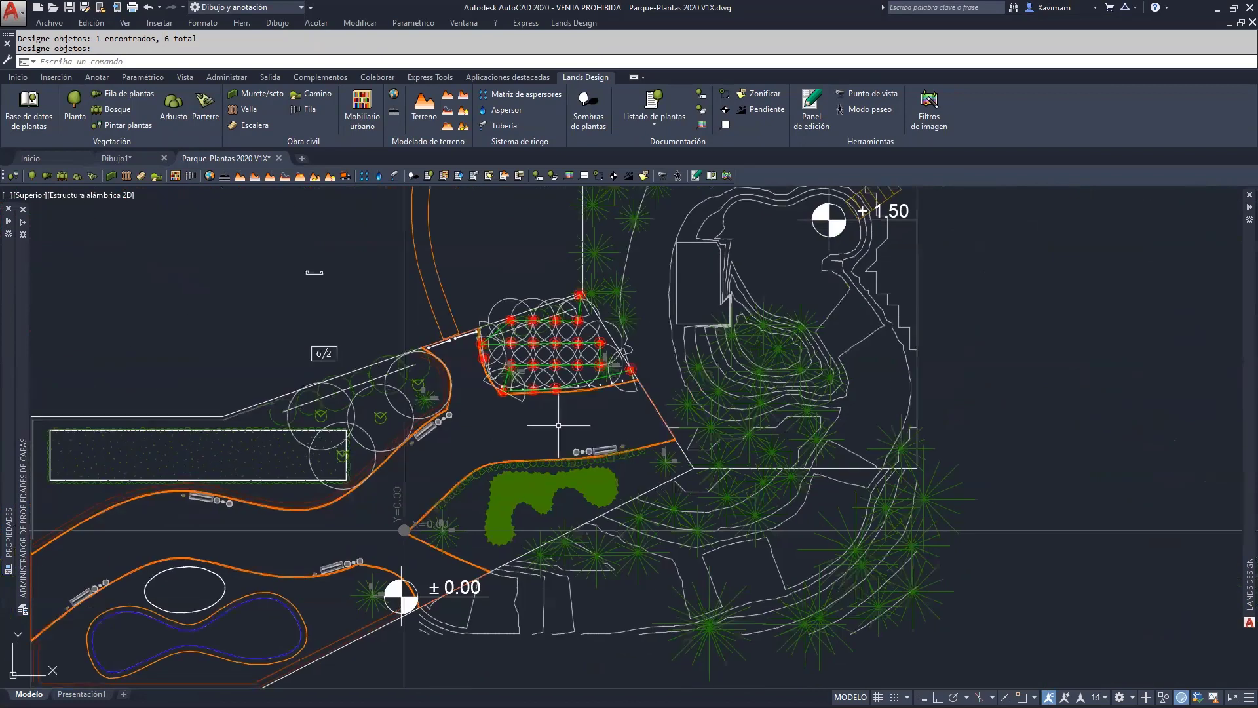
middle_click_drag(553, 423, 498, 479)
scroll(564, 450, "down", 2)
scroll(501, 479, "down", 2)
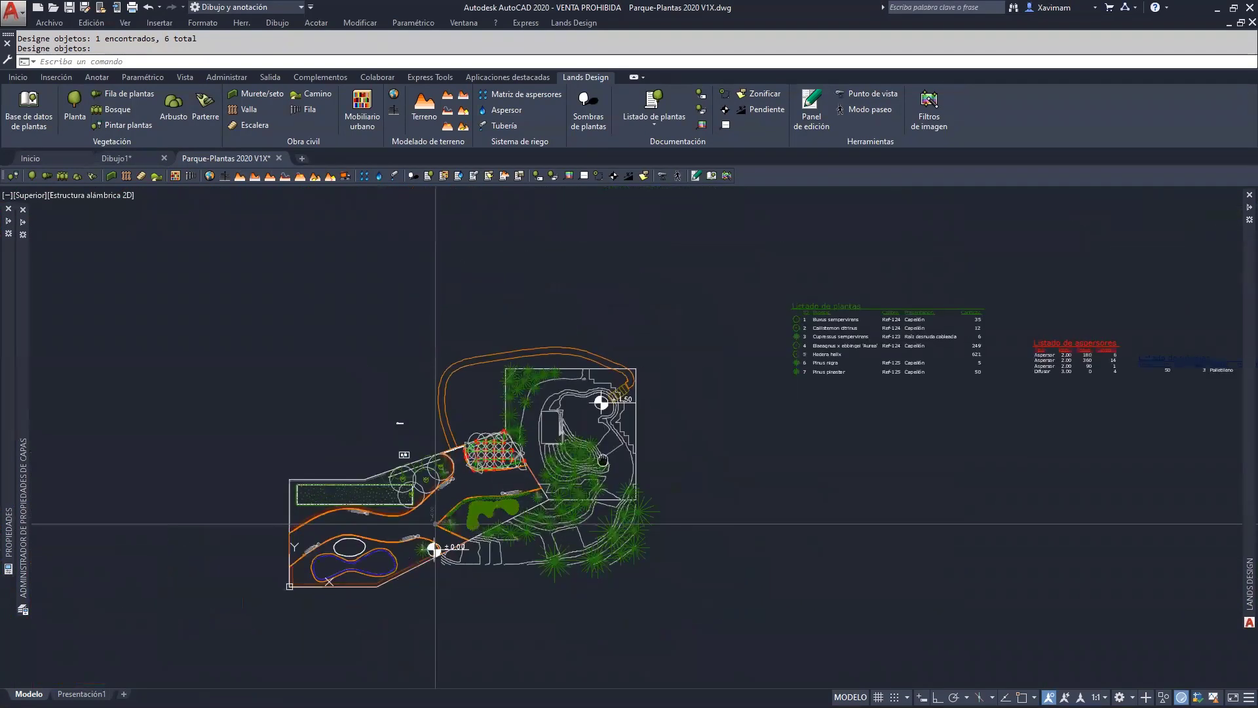
middle_click_drag(622, 463, 514, 463)
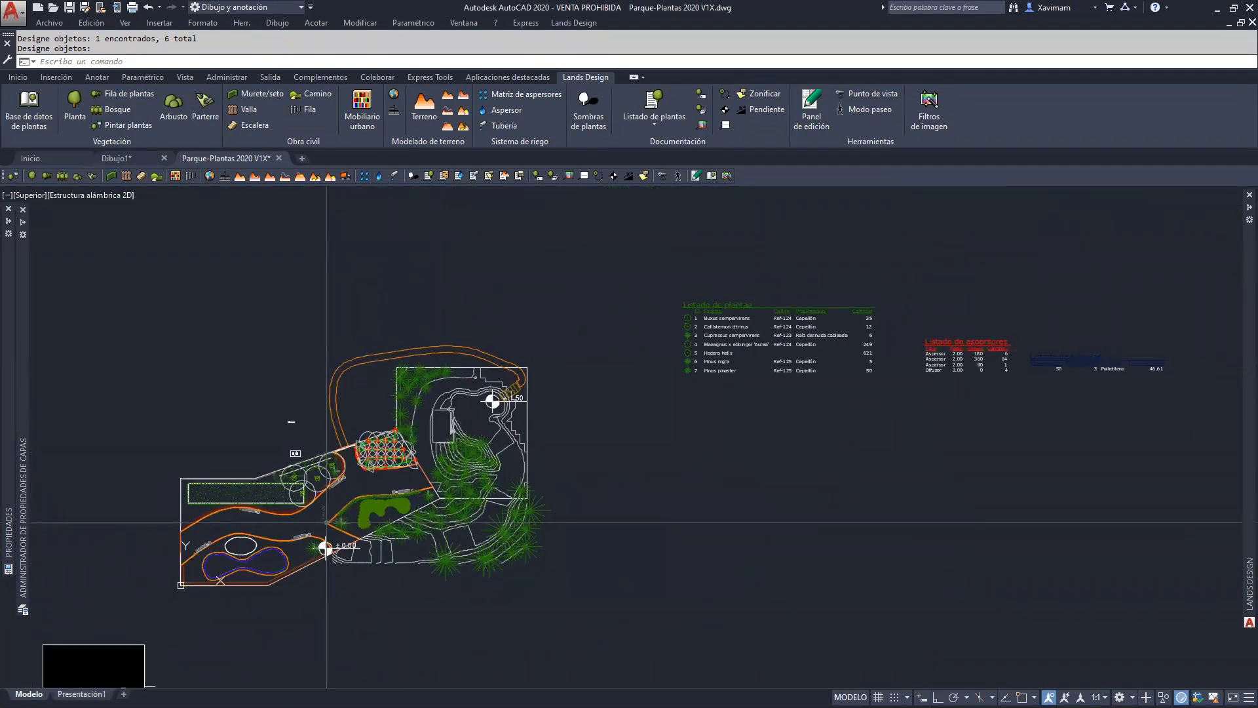
View the sheet of the Presentación1 layout and return to model space.
left_click(81, 694)
scroll(621, 481, "down", 3)
middle_click_drag(645, 452, 494, 456)
scroll(574, 497, "up", 2)
scroll(500, 453, "up", 2)
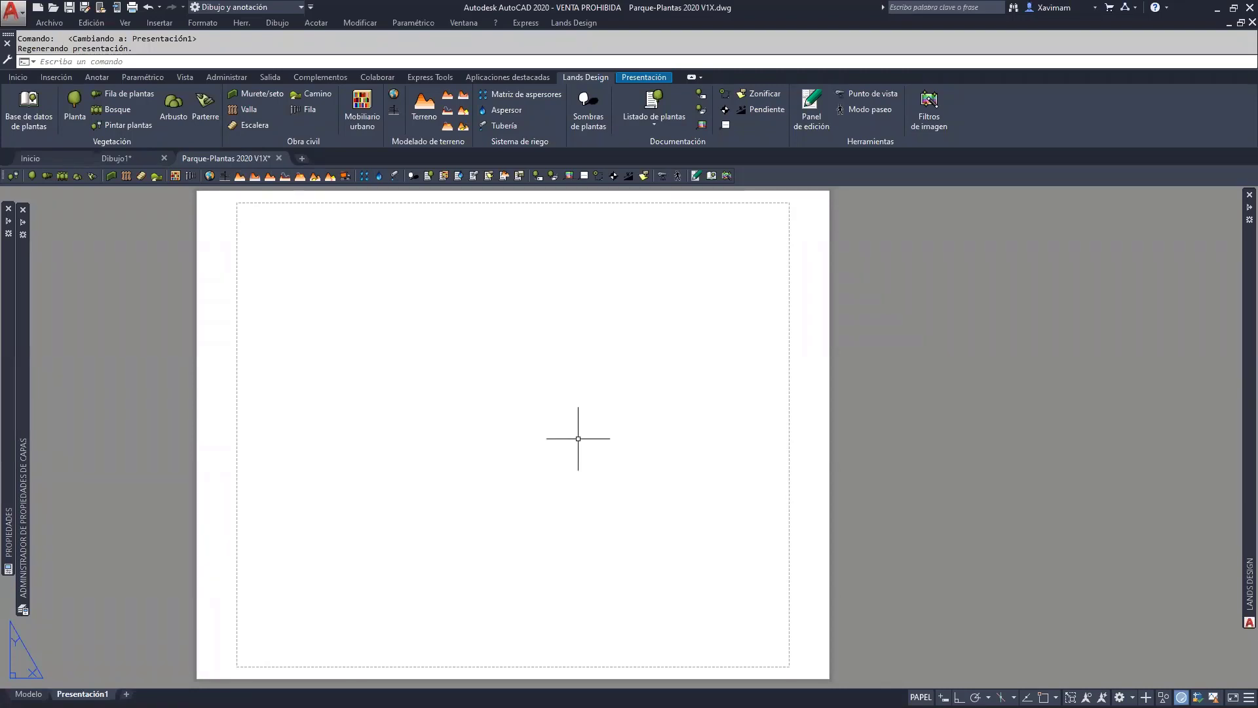
key("ctrl+Page_Up")
left_click(613, 432)
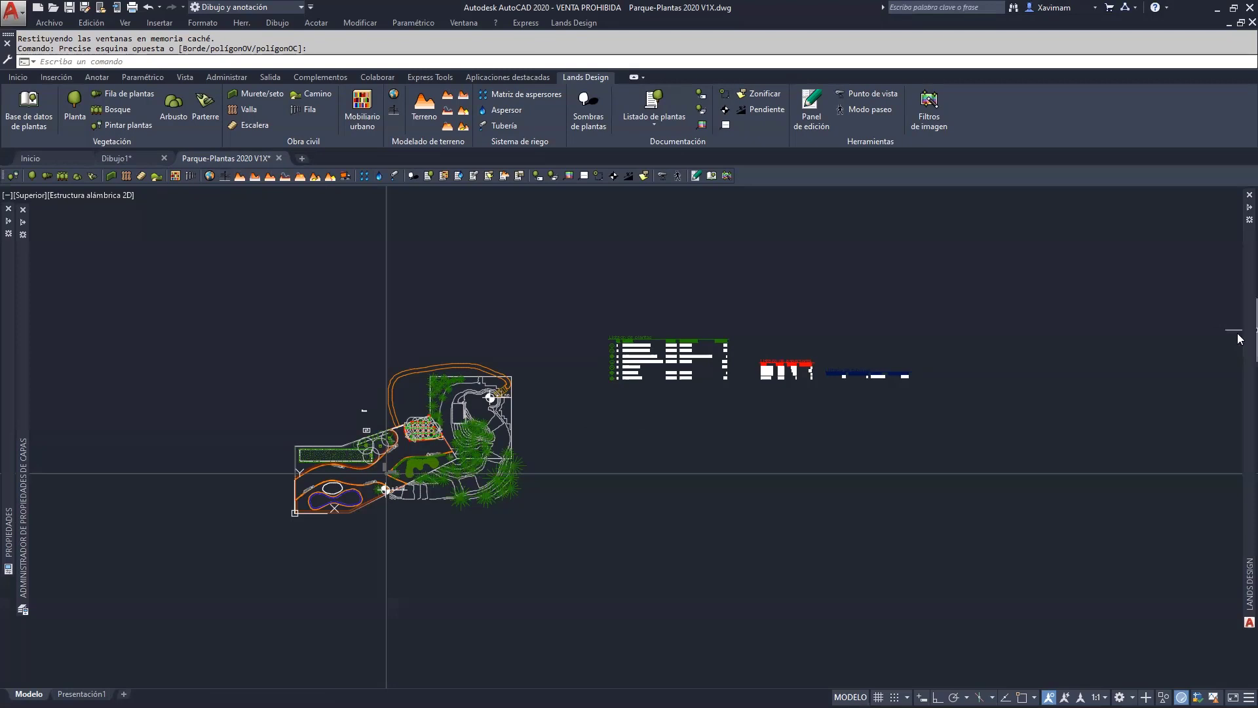
Display the AccuRender nXt render controls in the Lands Design palette.
mouse_move(1249, 341)
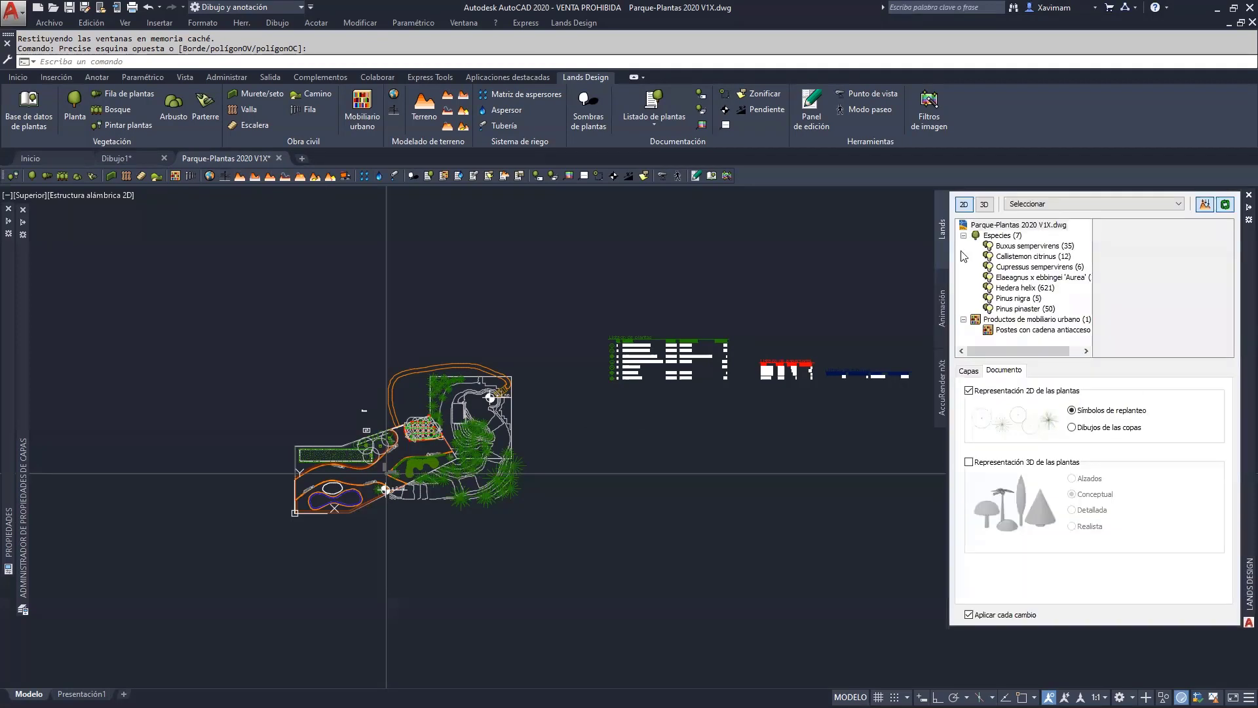
left_click(942, 389)
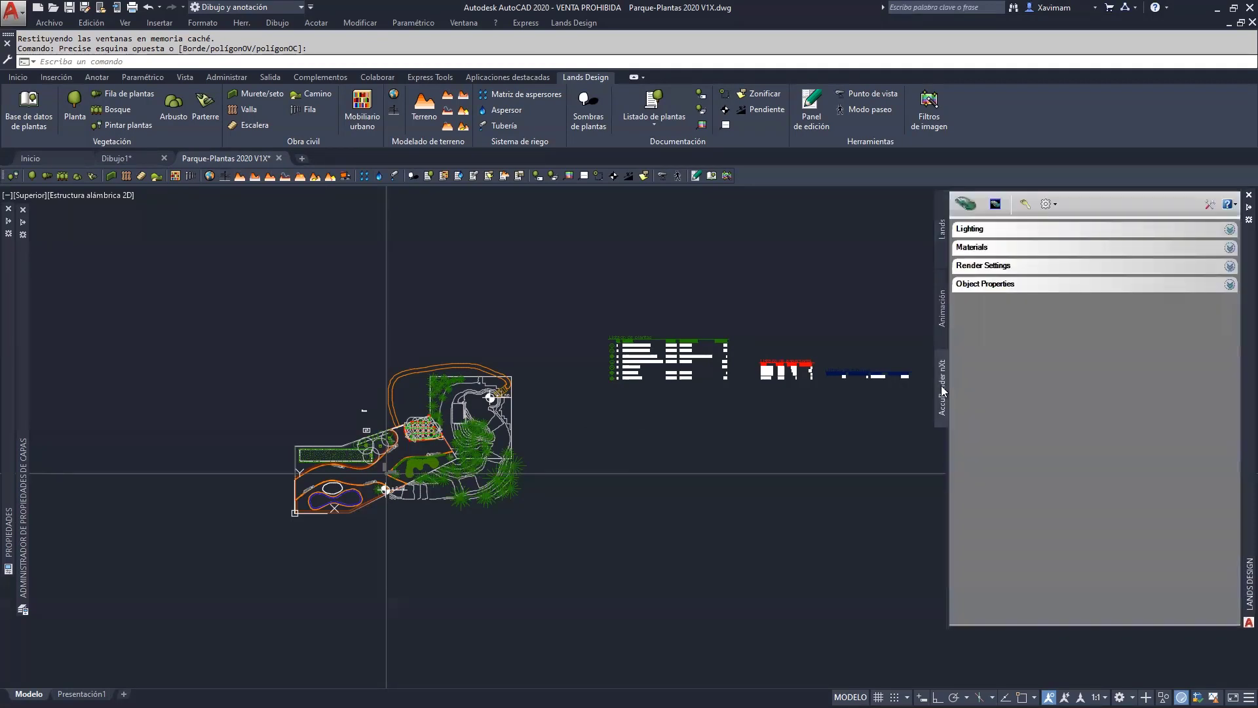